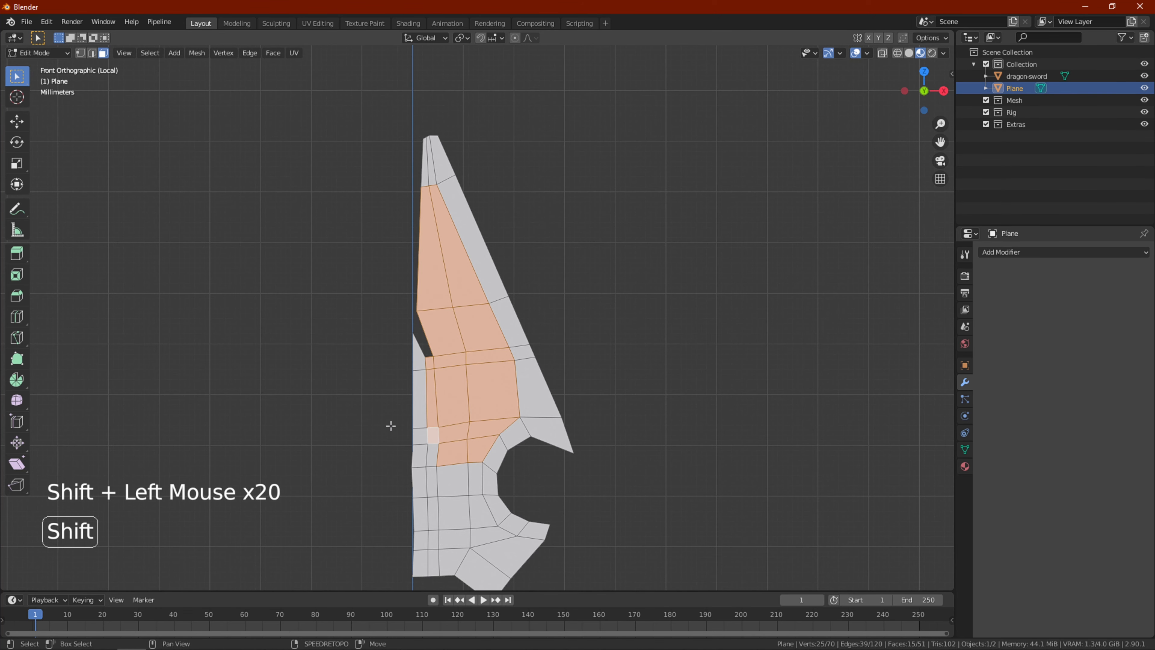
Extend the face selection to the remaining inner faces down to the lower end, leaving the outer rim and cutout border faces unselected
middle_click_drag(427, 473, 414, 357, "shift")
scroll(349, 257, "up", 2)
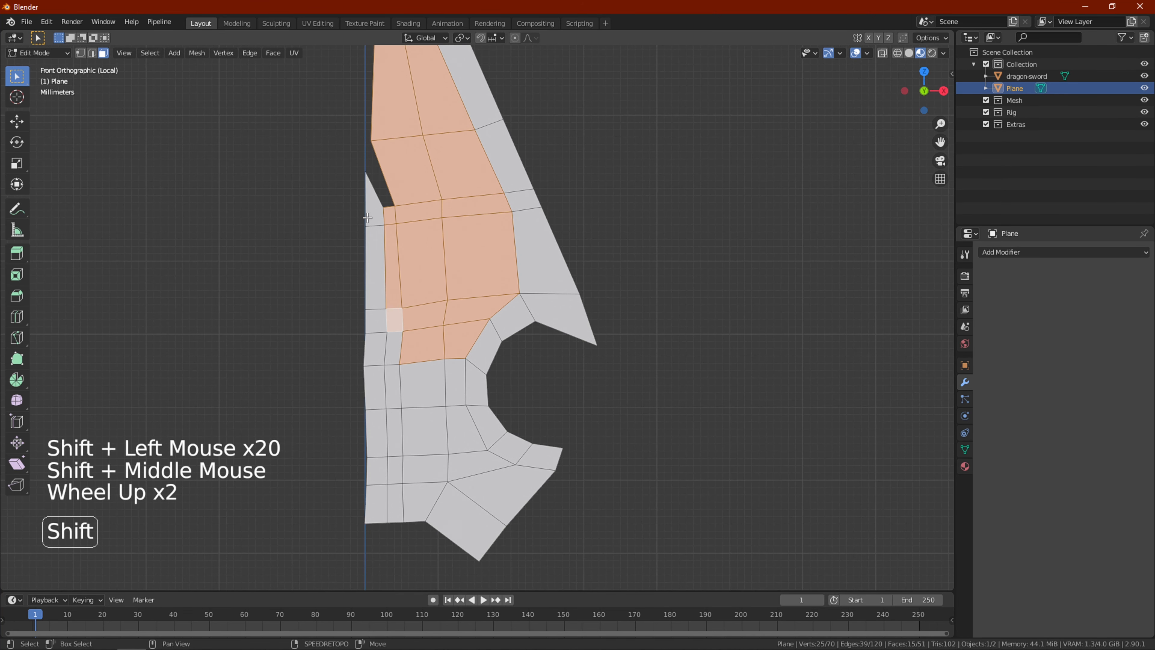
left_click(374, 214, "shift")
left_click(375, 266, "shift")
left_click_drag(355, 307, 462, 460, "shift")
left_click_drag(440, 521, 440, 521, "shift")
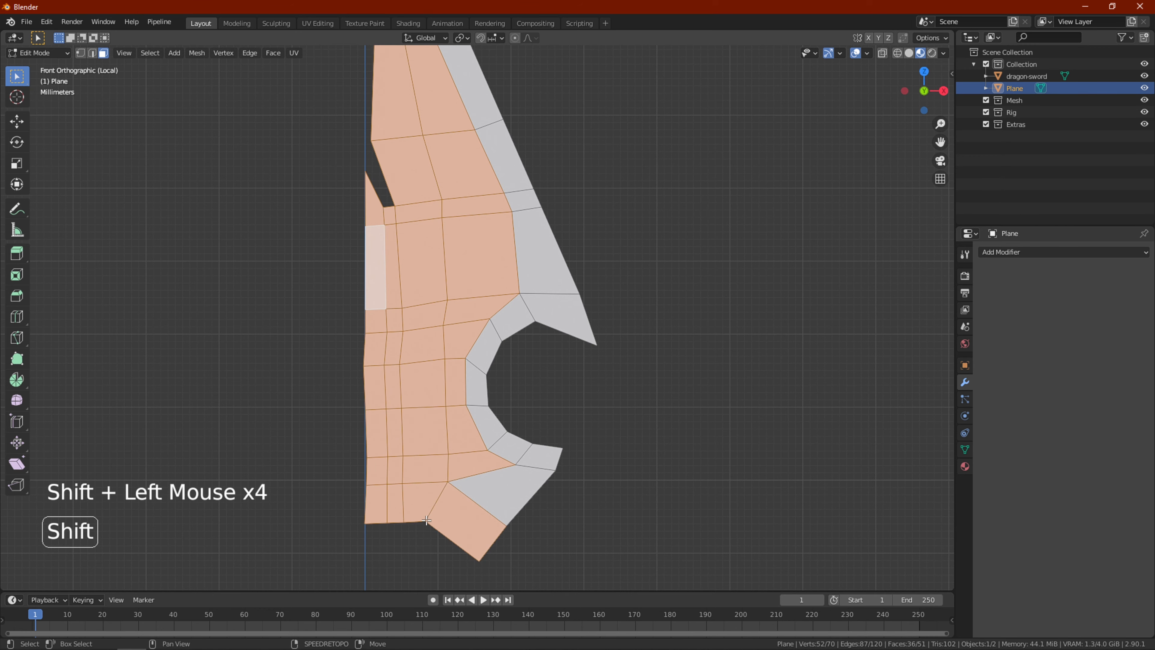
middle_click_drag(540, 455, 481, 391, "shift")
left_click(429, 412, "shift")
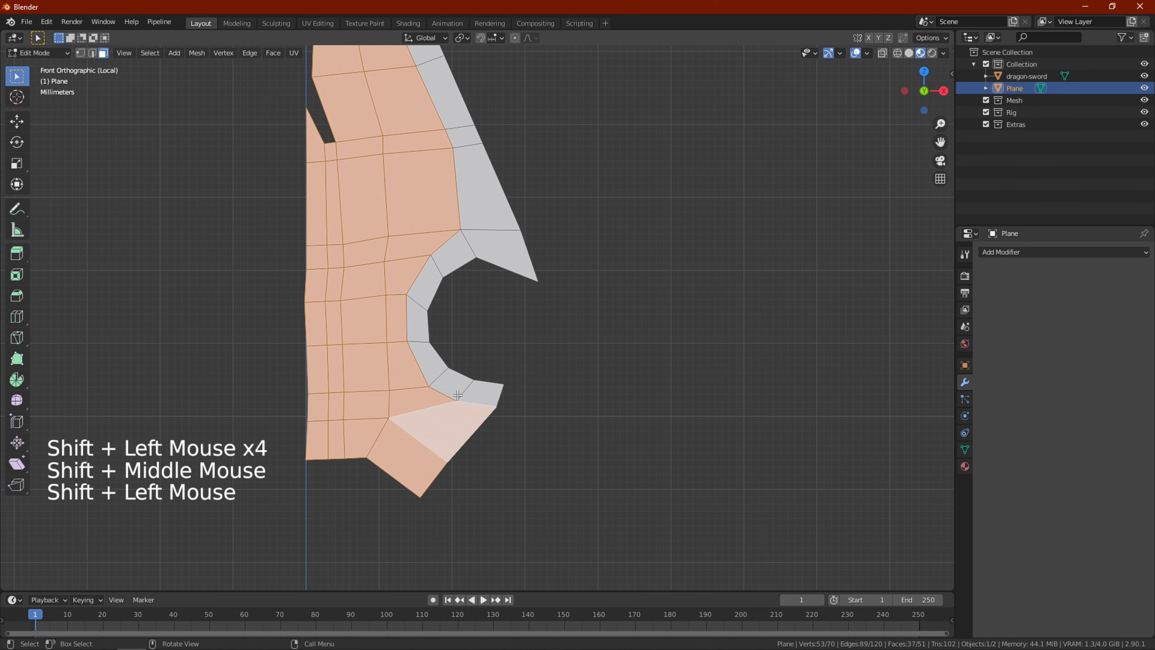
Move the selected inner faces about 3 mm in the negative direction along the global Y axis
scroll(515, 304, "down", 2)
middle_click_drag(515, 305, 500, 346, "shift")
mouse_move(500, 346)
middle_mouse_down()
mouse_move(488, 385)
mouse_move(389, 392)
mouse_move(490, 356)
middle_mouse_up()
key("g")
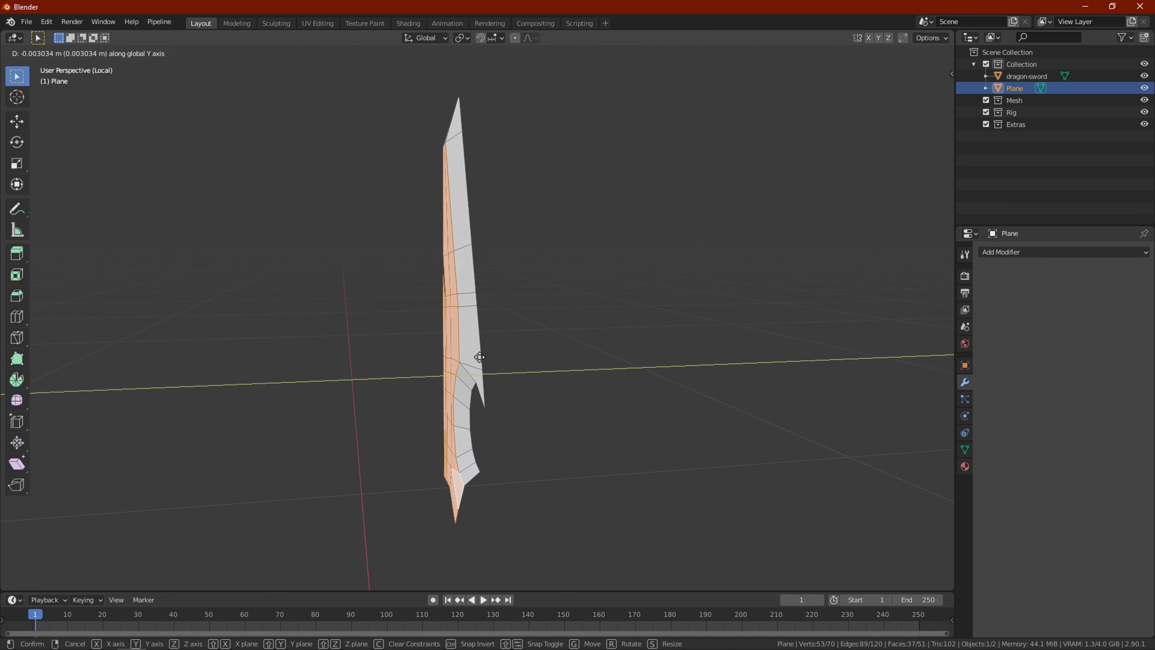
left_click(480, 357)
middle_click_drag(473, 358, 474, 309)
scroll(474, 308, "up", 1)
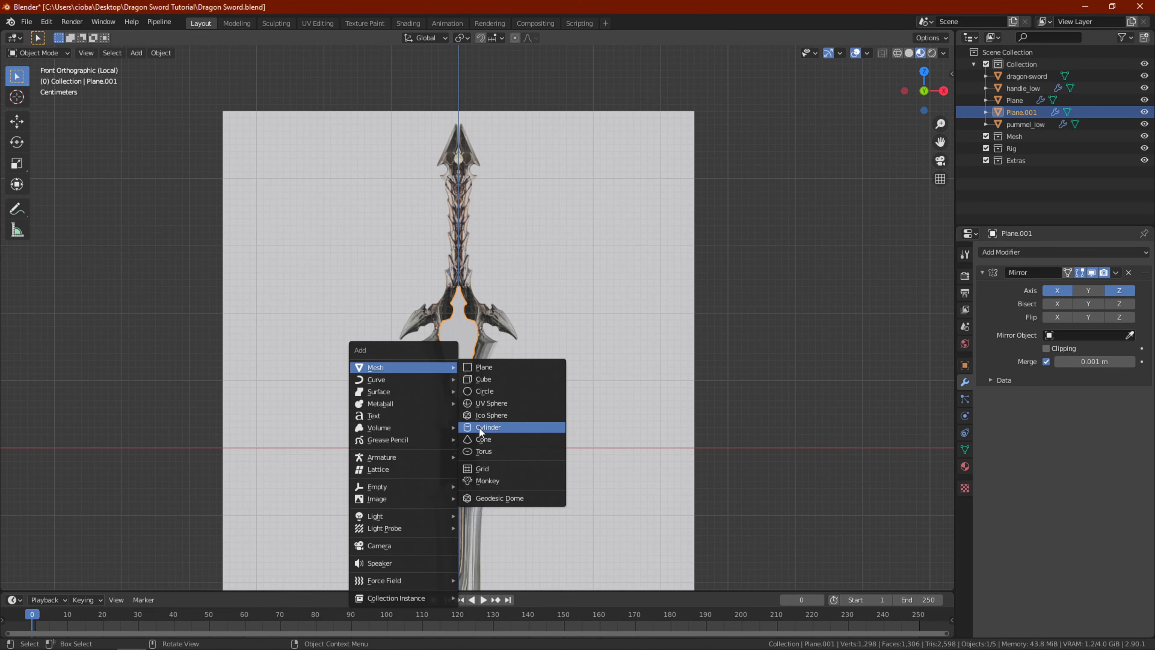
Add a mesh cylinder and scale it down uniformly until it is about as wide as the sword blade
left_click(479, 428)
scroll(530, 364, "down", 8)
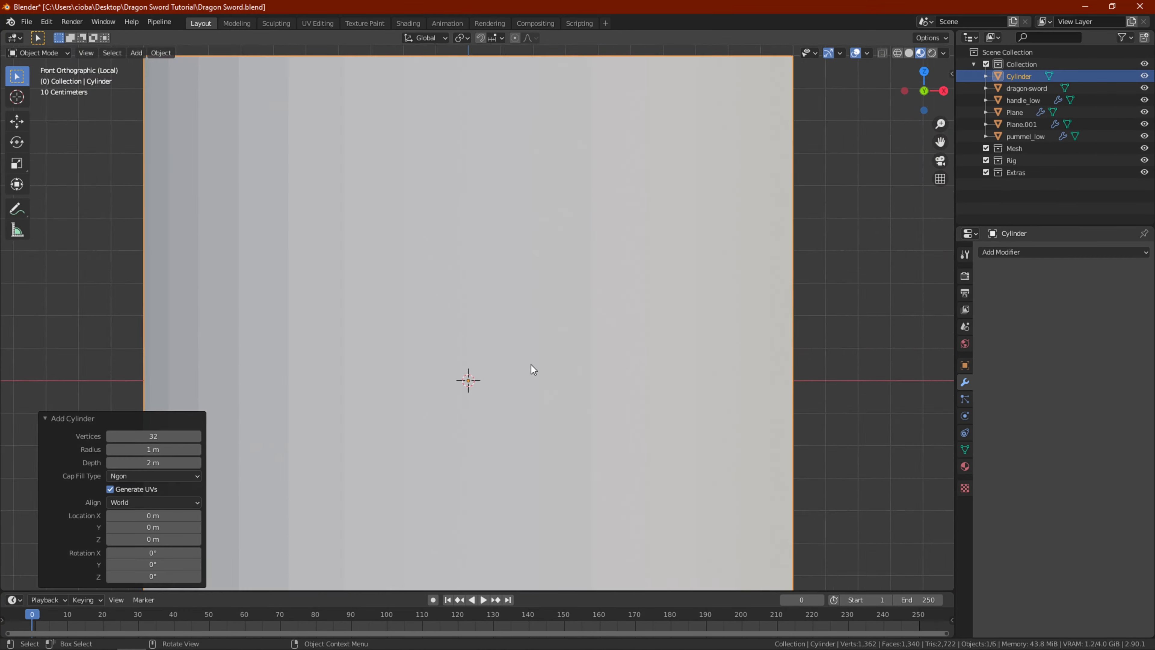
key("s")
left_click(555, 355)
key("s")
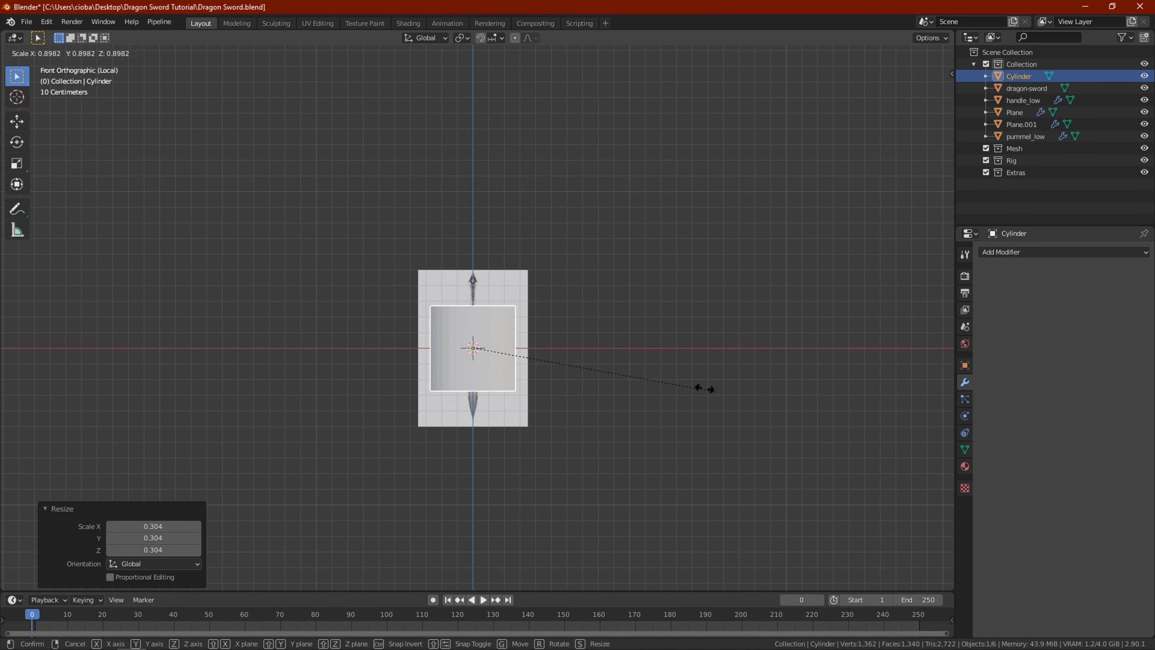
left_click(548, 347)
scroll(588, 388, "up", 6)
key("s")
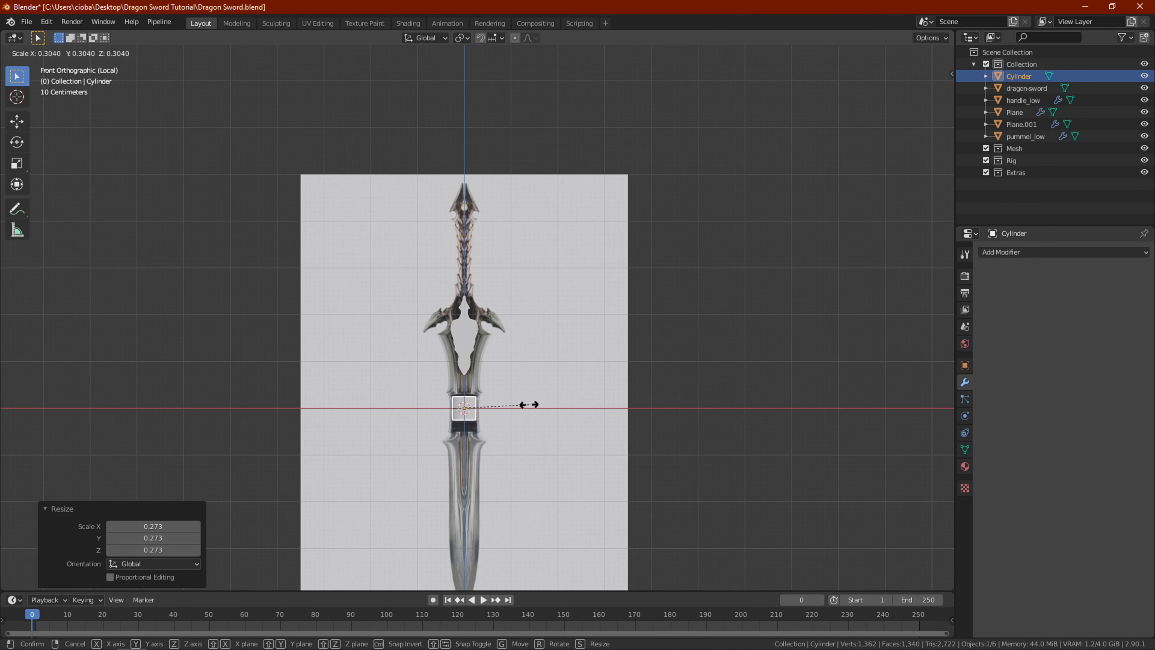
left_click(531, 405)
In Edit Mode, raise the cylinder mesh about 0.163 m in Z, then shift it about 0.025 m in X and 0.028 m in Z
key("Tab")
key("g")
key("z")
left_click(545, 314)
scroll(545, 328, "up", 2)
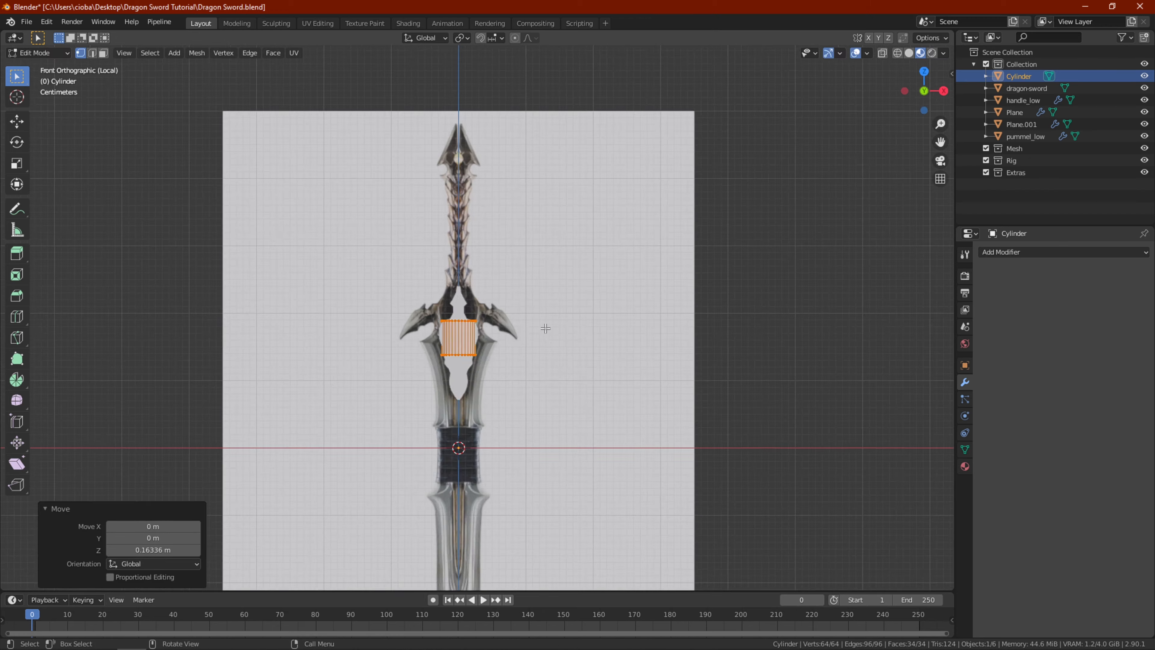
scroll(546, 328, "up", 10)
key("g")
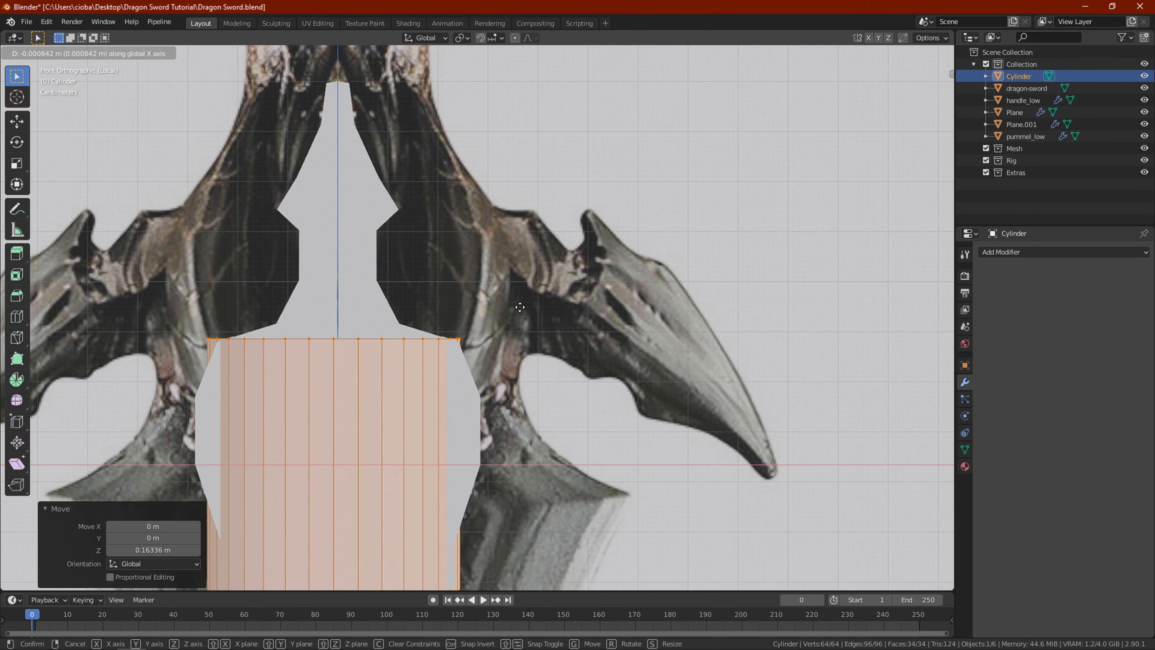
left_click(732, 81)
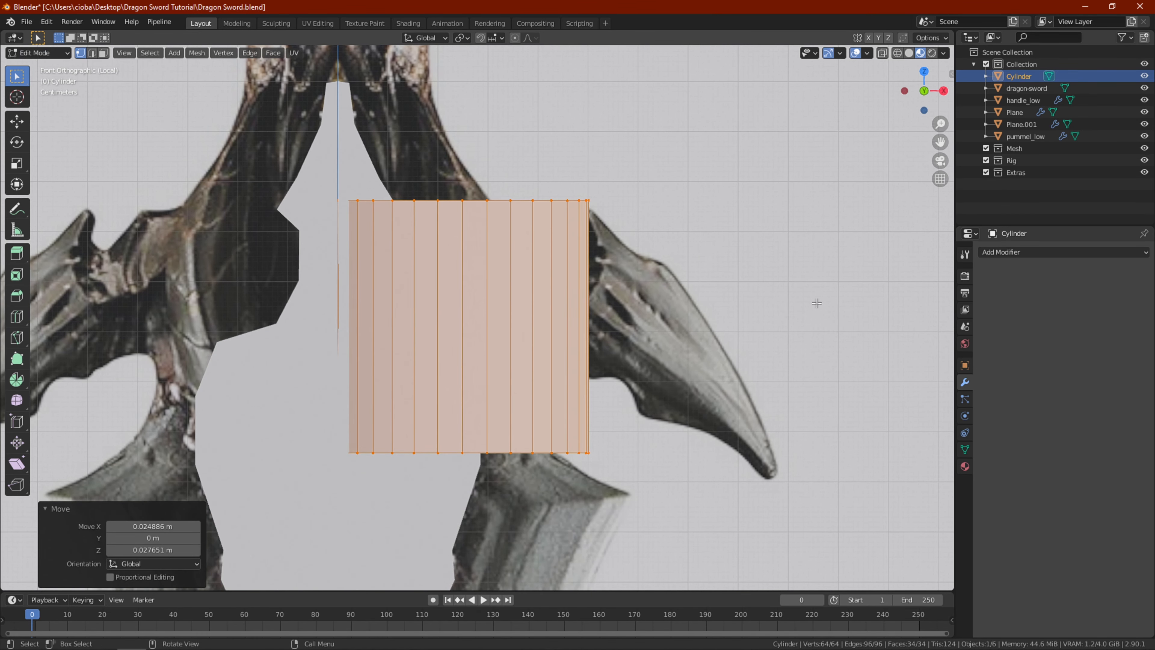
Shrink the cylinder mesh by factors of about 0.37 and 0.84 and position it over the right half of the guard
key("s")
left_click(595, 294)
key("g")
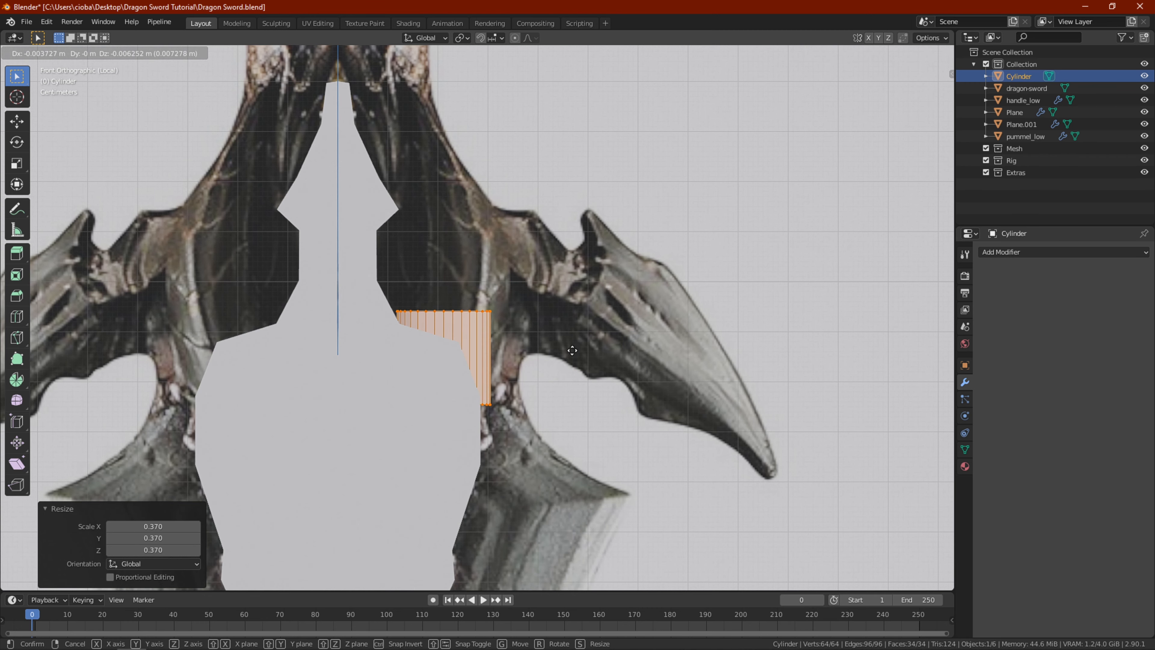
left_click(576, 372)
key("s")
left_click(619, 389)
scroll(618, 385, "up", 2)
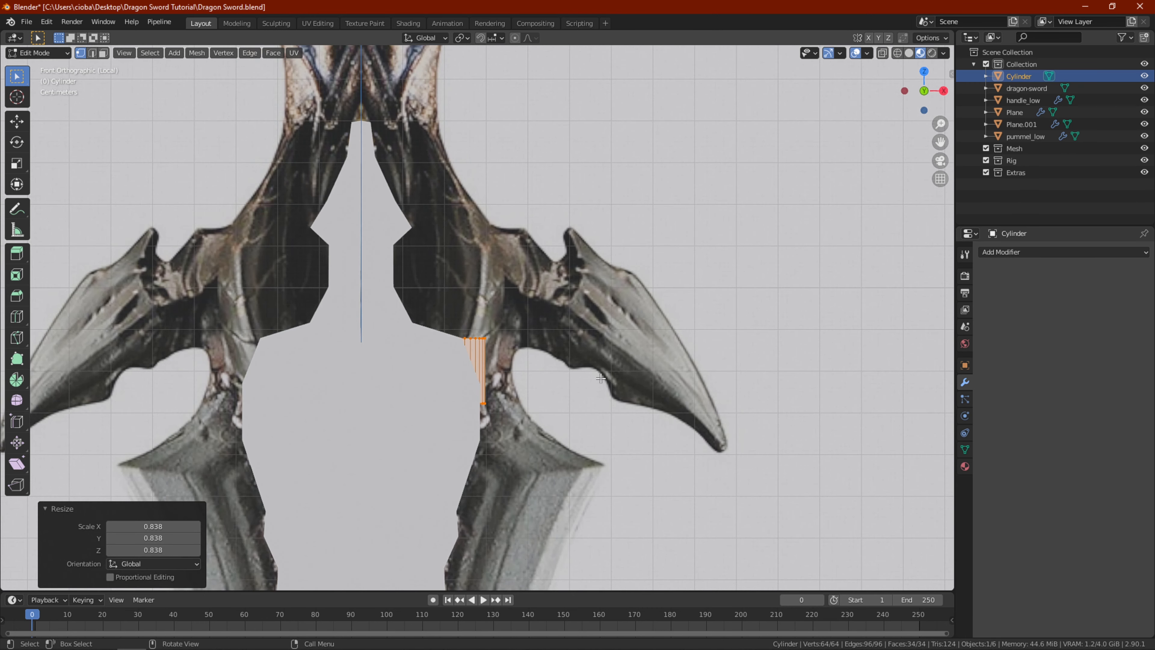
Rotate the cylinder mesh by about 10.7° and a further 7.7° to follow the slant of the guard
key("r")
left_click(607, 406)
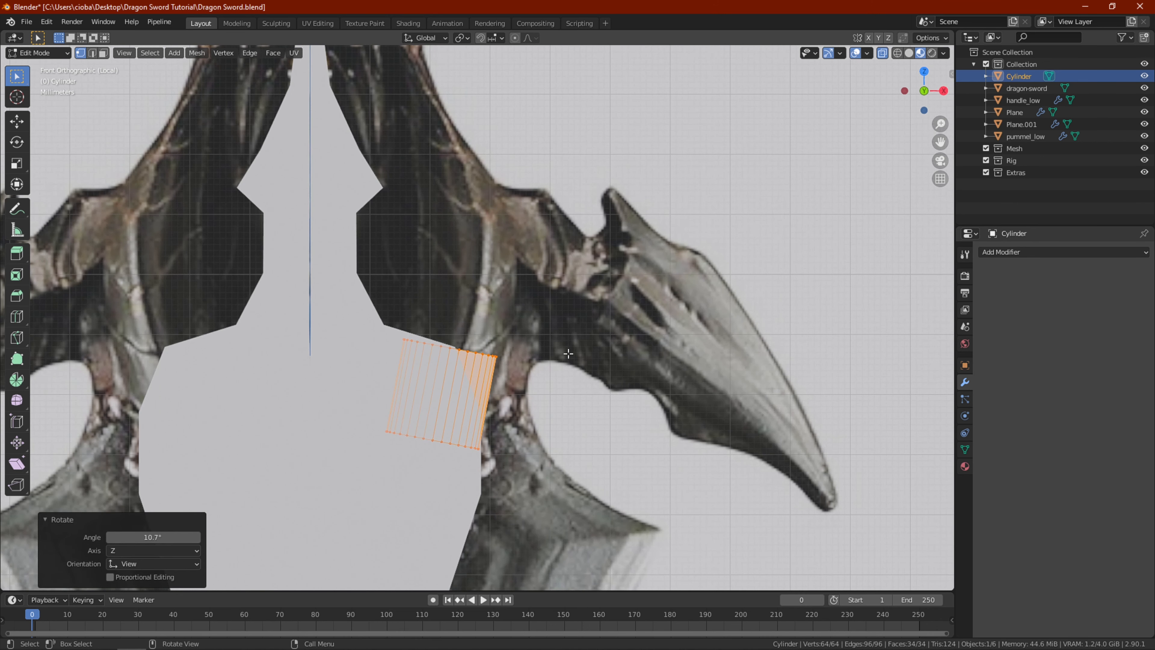
key("r")
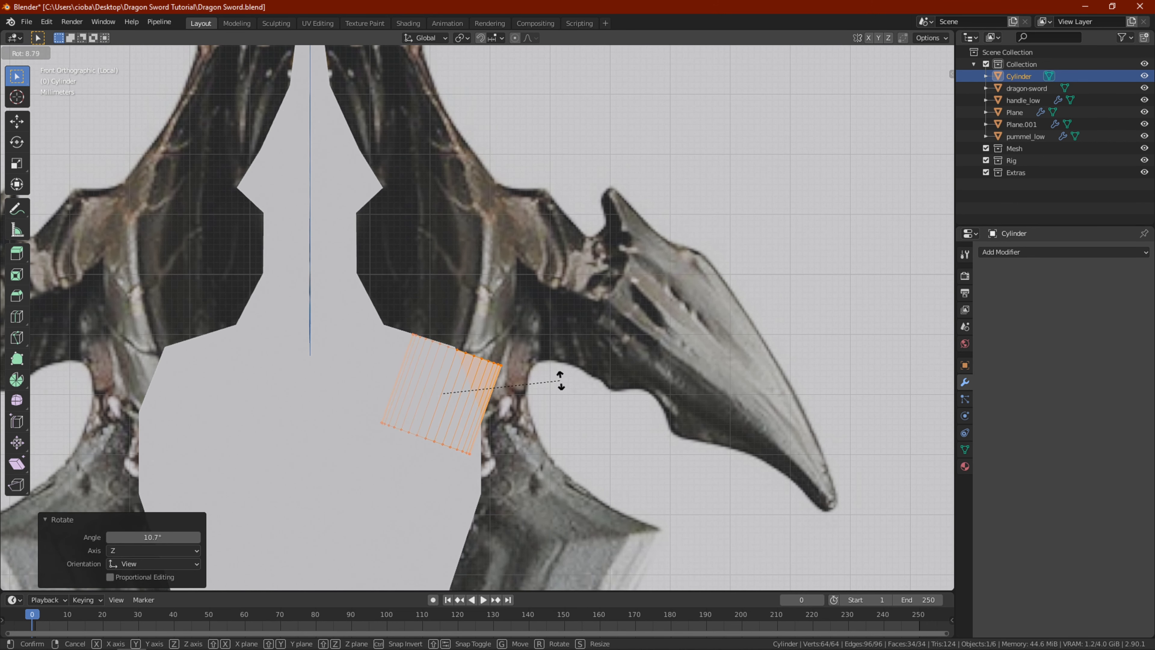
left_click(565, 377)
Enlarge the tilted cylinder mesh by about 1.08 and nudge it into place over the guard artwork
key("g")
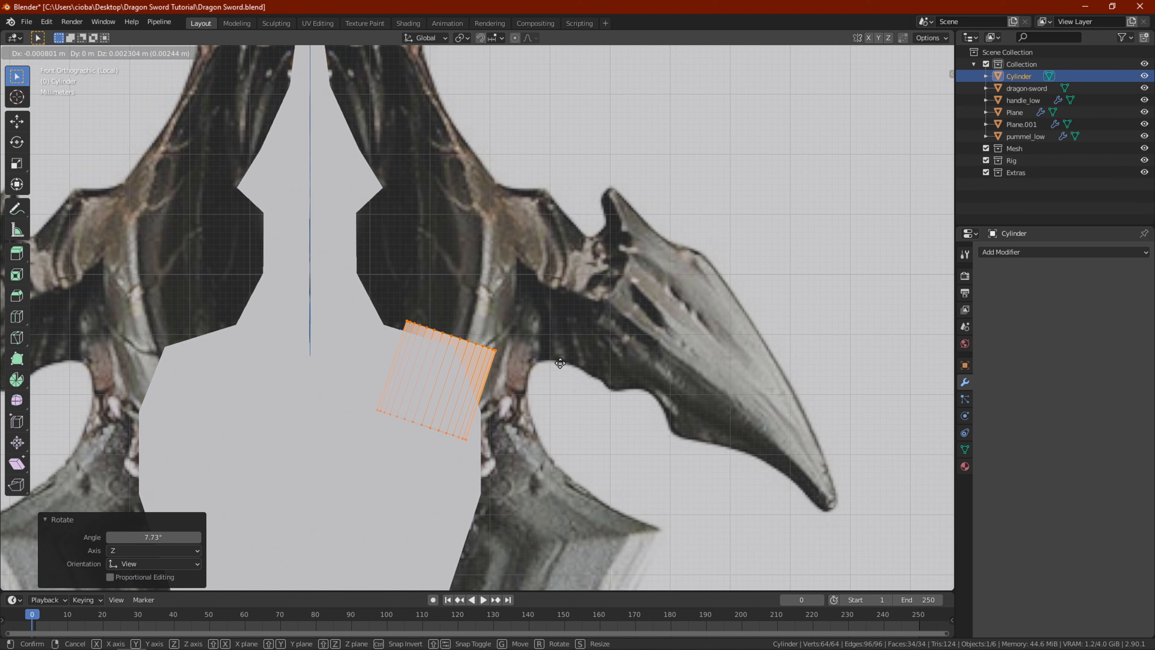
left_click(560, 363)
key("s")
left_click(571, 364)
key("g")
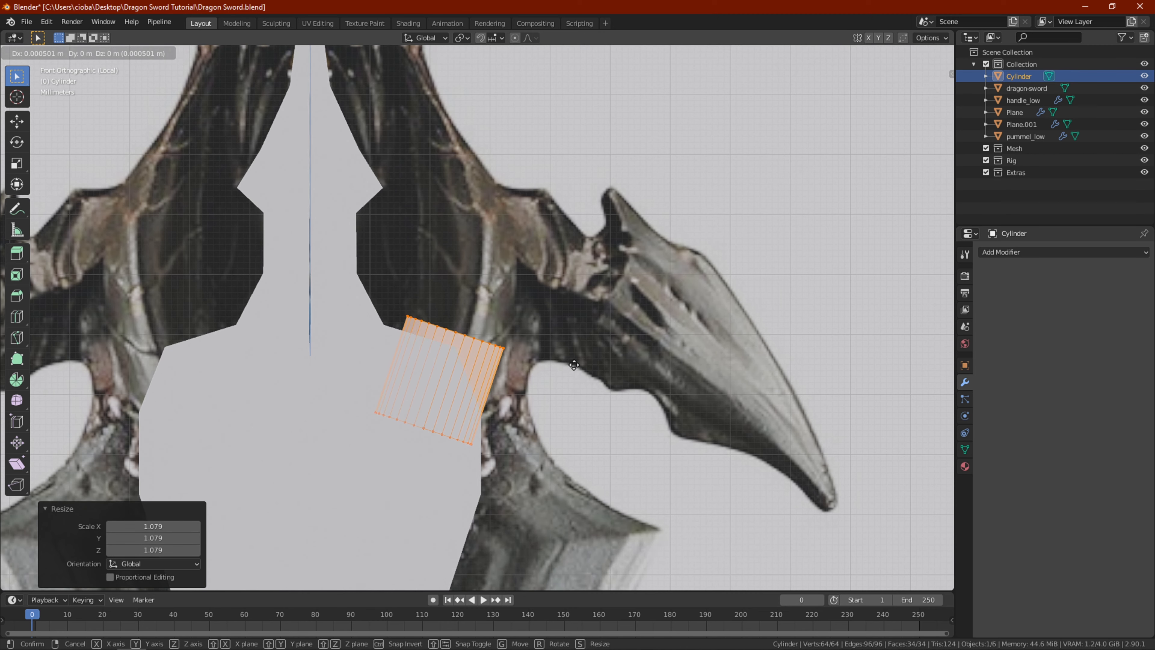
left_click(574, 365)
Select the cylinder's top ring, extrude it upward along the guard, and adjust the new ring's position
scroll(576, 301, "up", 1)
left_click_drag(653, 248, 351, 371)
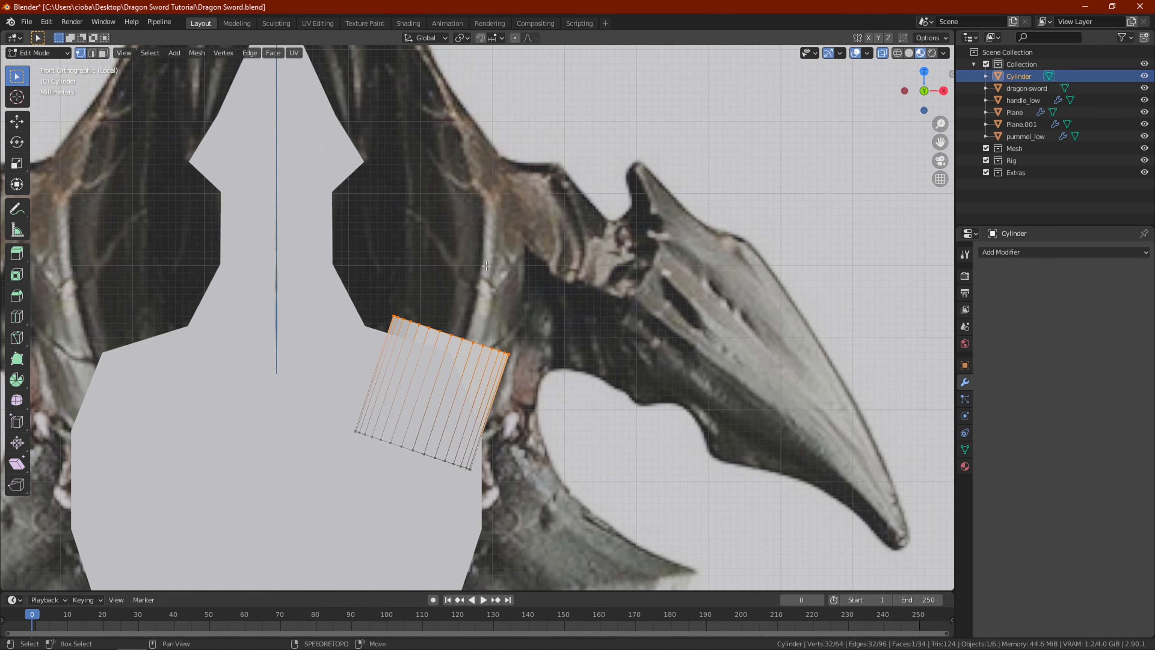
middle_click_drag(465, 260, 455, 328, "shift")
key("e")
left_click(478, 253)
key("g")
left_click(475, 236)
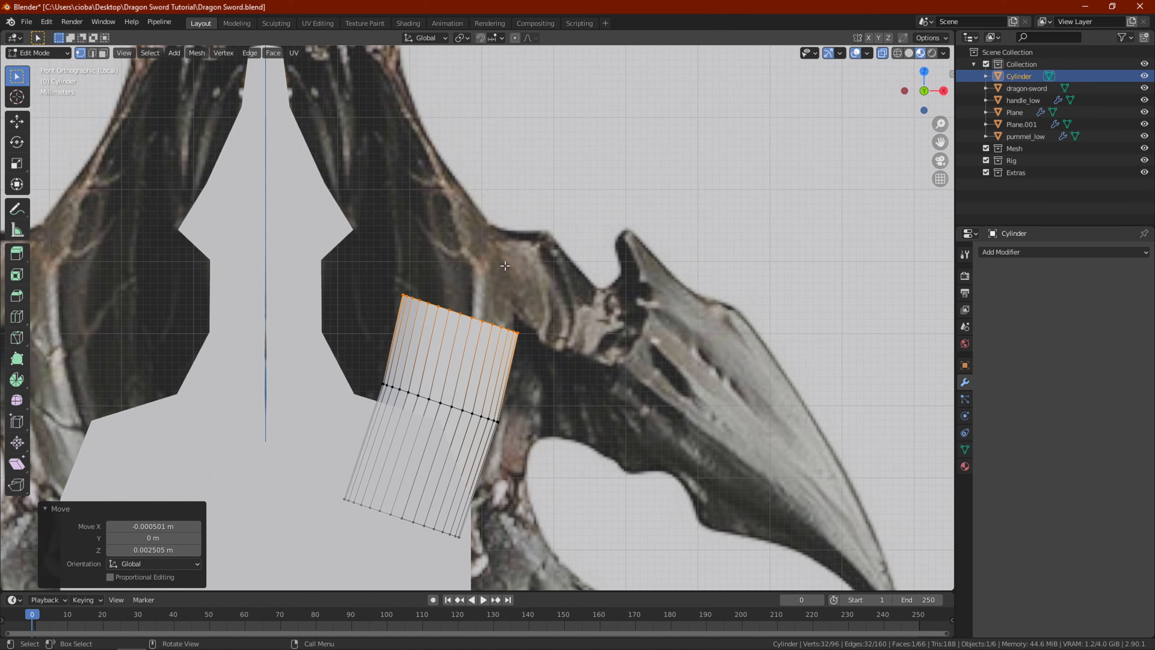
Rotate the top ring about -18.7° and extrude it upward by about 11 mm
key("r")
left_click(519, 252)
key("e")
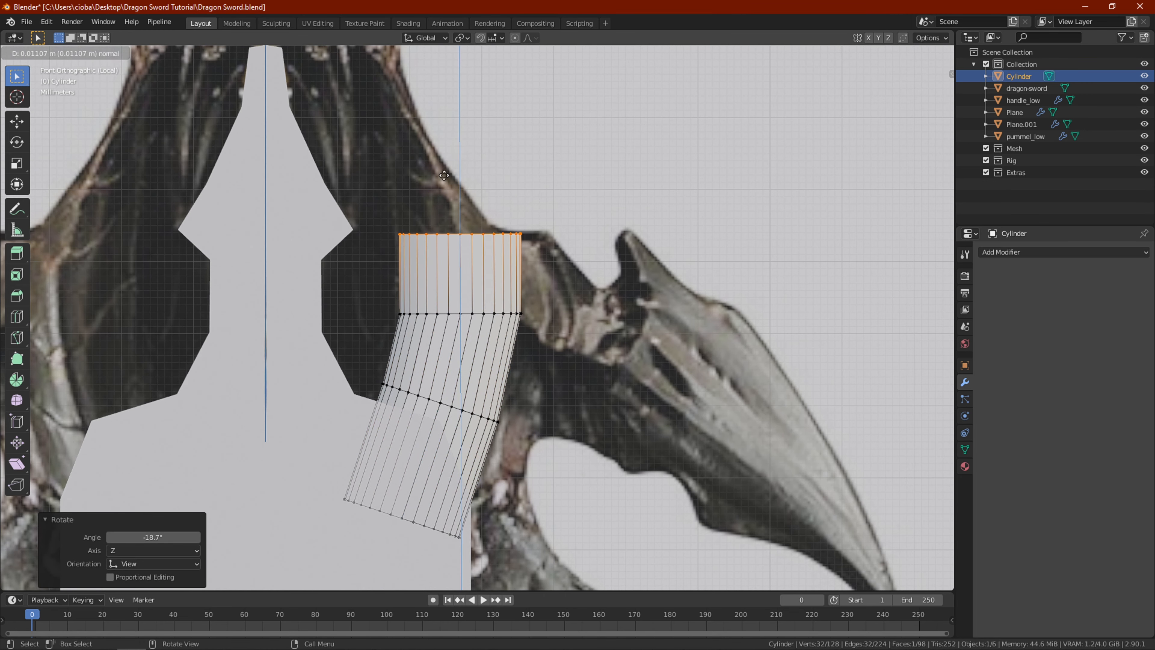
left_click(444, 175)
Extrude another segment from the top ring, scale its end to about 0.41, and move it toward the handle
middle_click_drag(454, 219, 503, 328, "shift")
key("e")
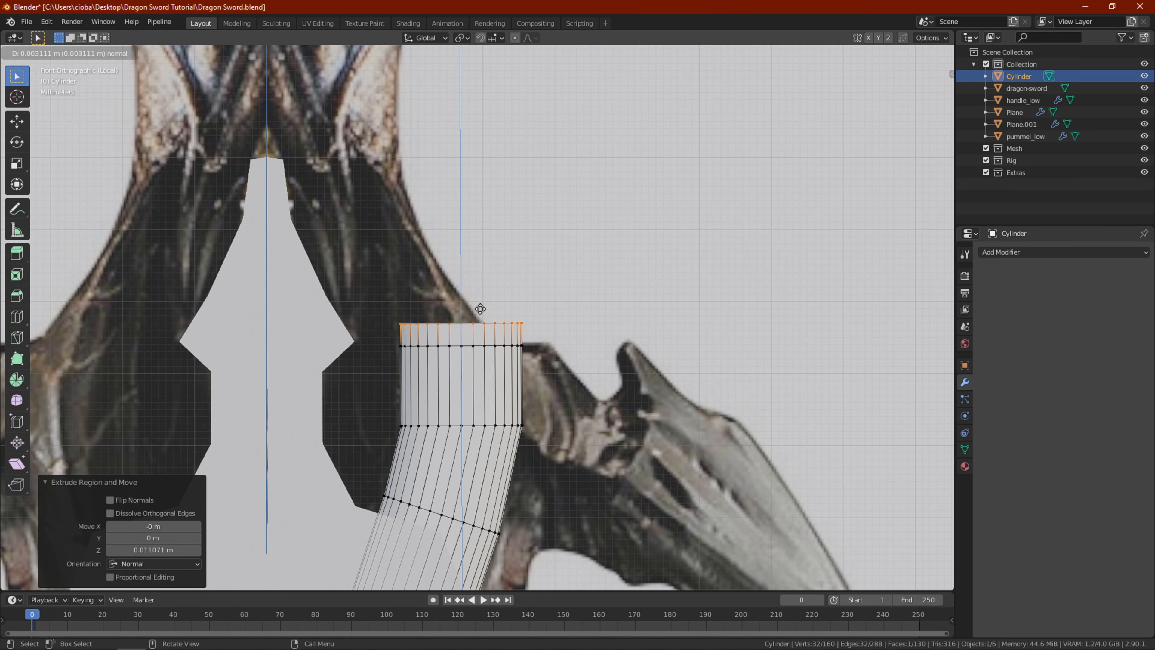
left_click(472, 254)
key("s")
left_click(531, 240)
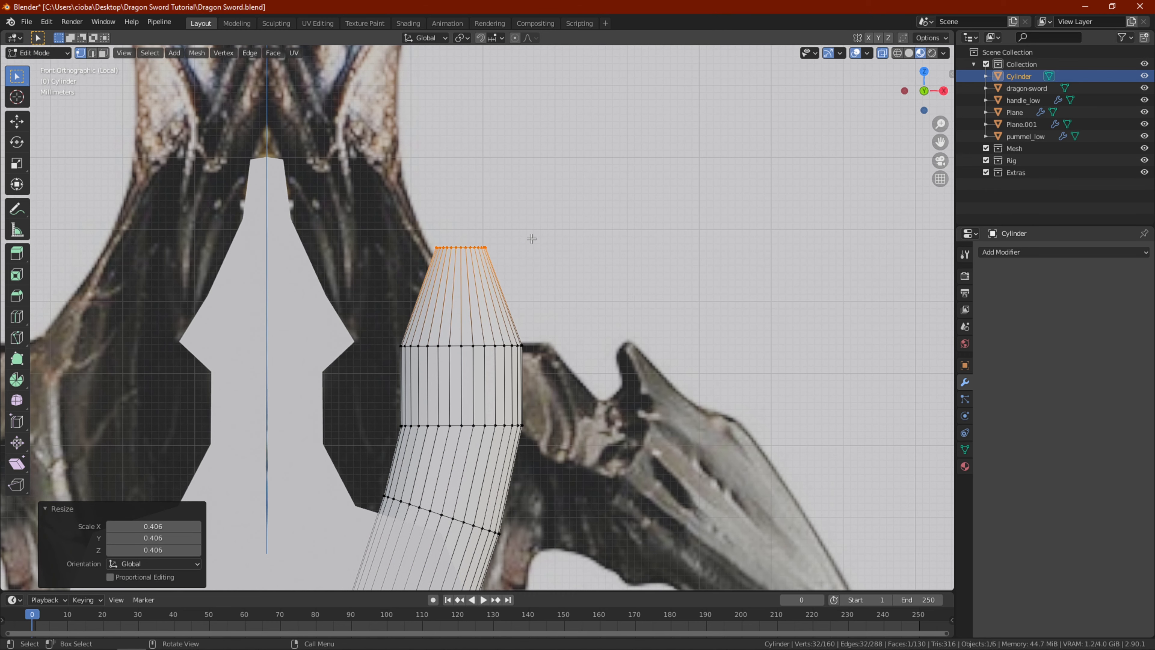
key("g")
left_click(459, 230)
Move the two rings below the tip inward so the horn follows the curve of the reference image
left_click_drag(559, 324, 317, 387)
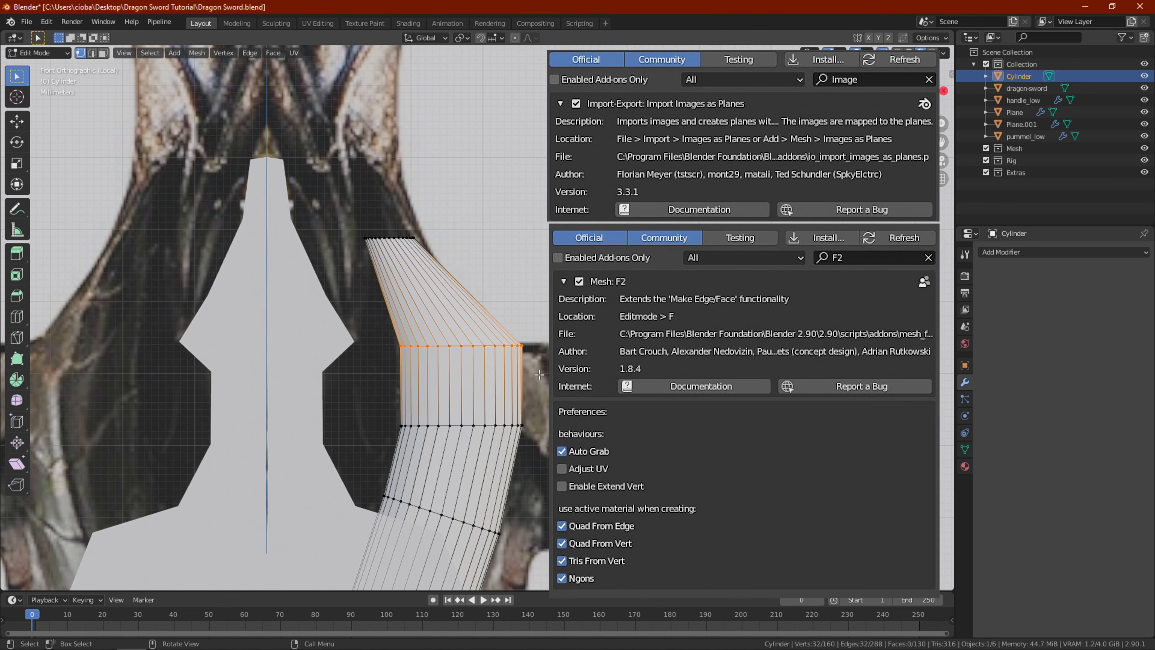
key("g")
left_click(286, 386)
left_click_drag(538, 398, 343, 455)
key("g")
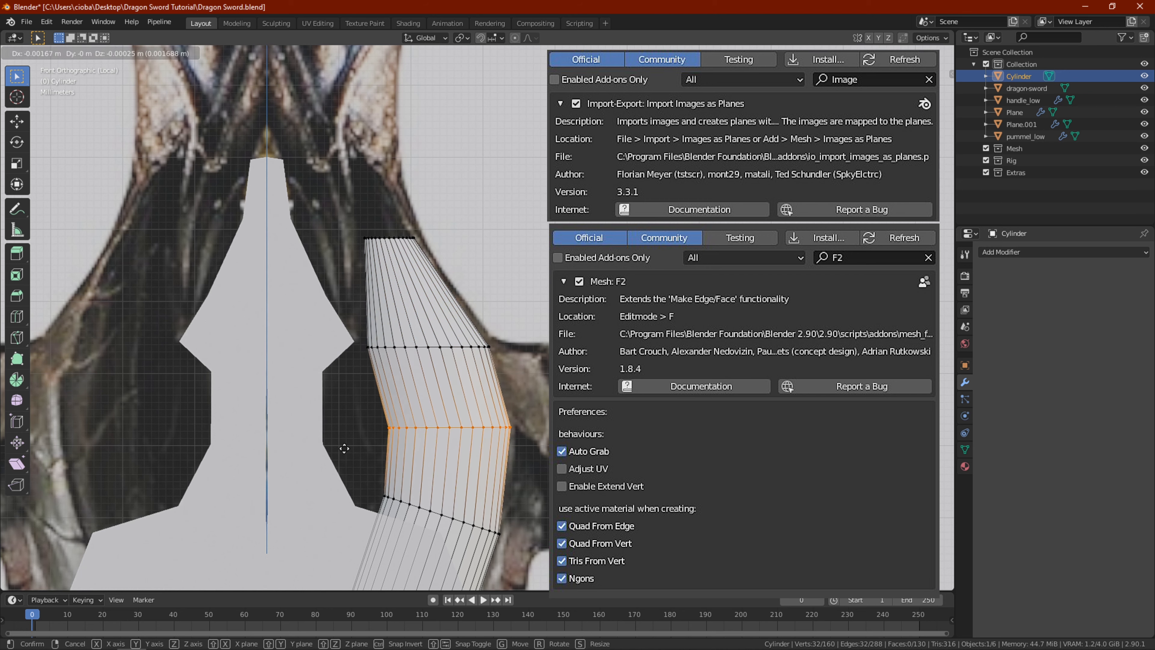
left_click(352, 444)
Scale down the ring just below the tip to about 0.8 of its width
left_click_drag(373, 385, 371, 388)
key("s")
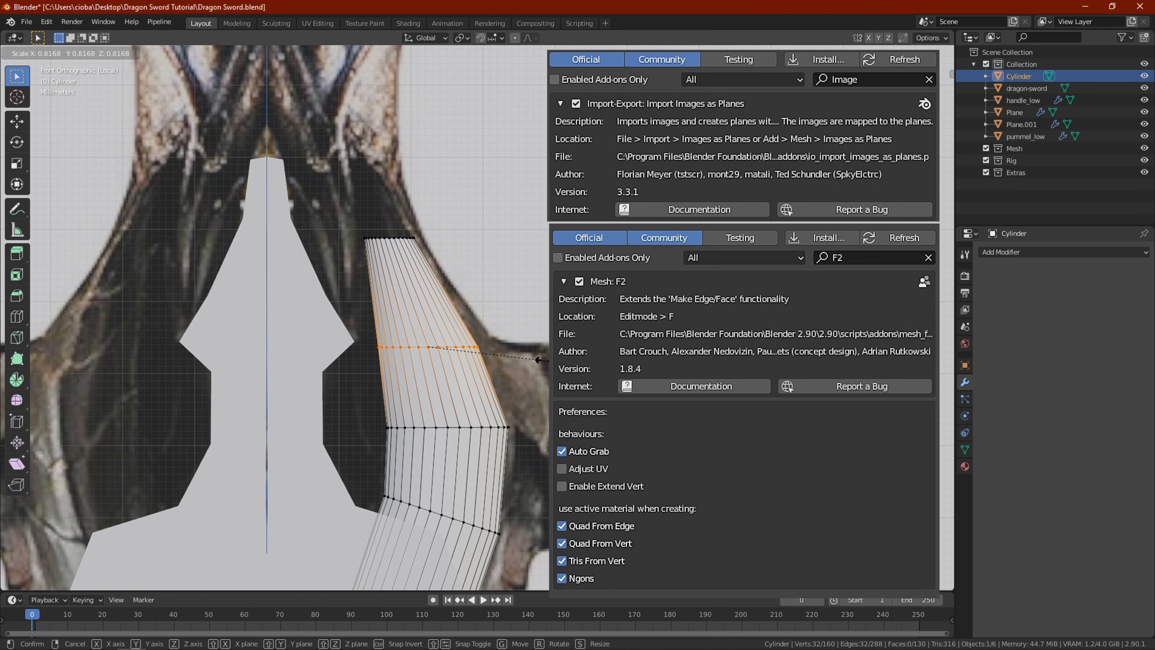
left_click(541, 395)
Scale the third ring from the top to about 0.94 and shift it about -0.7 mm along X
left_click_drag(542, 394, 377, 457)
key("s")
left_click(540, 403)
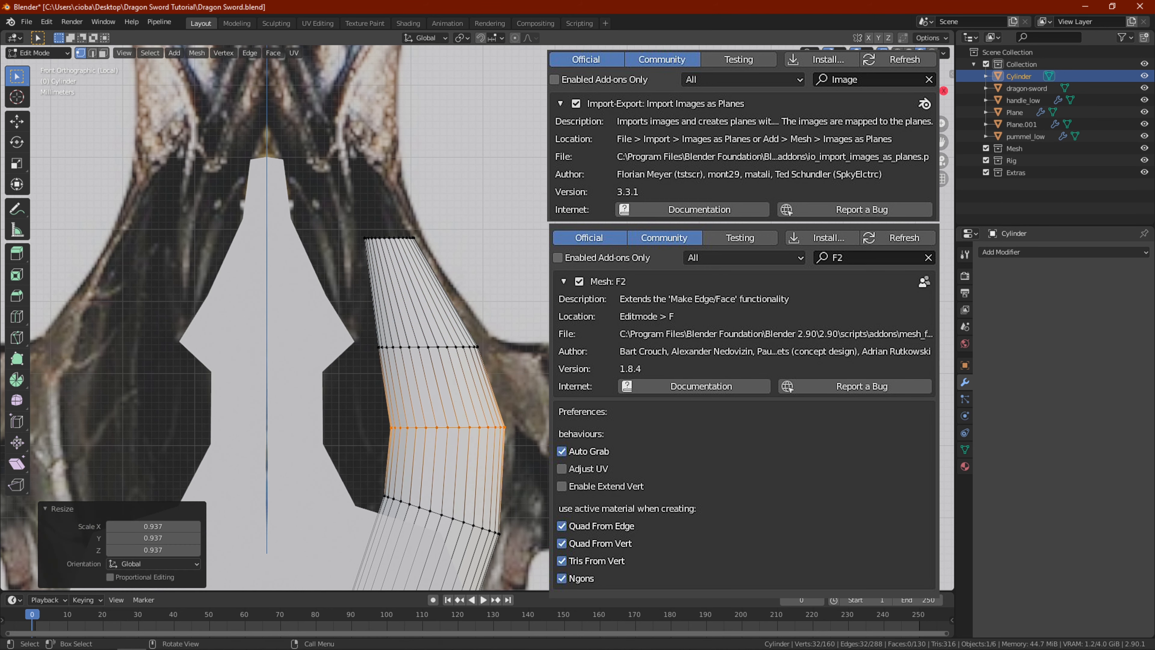
key("g")
key("x")
left_click(537, 405)
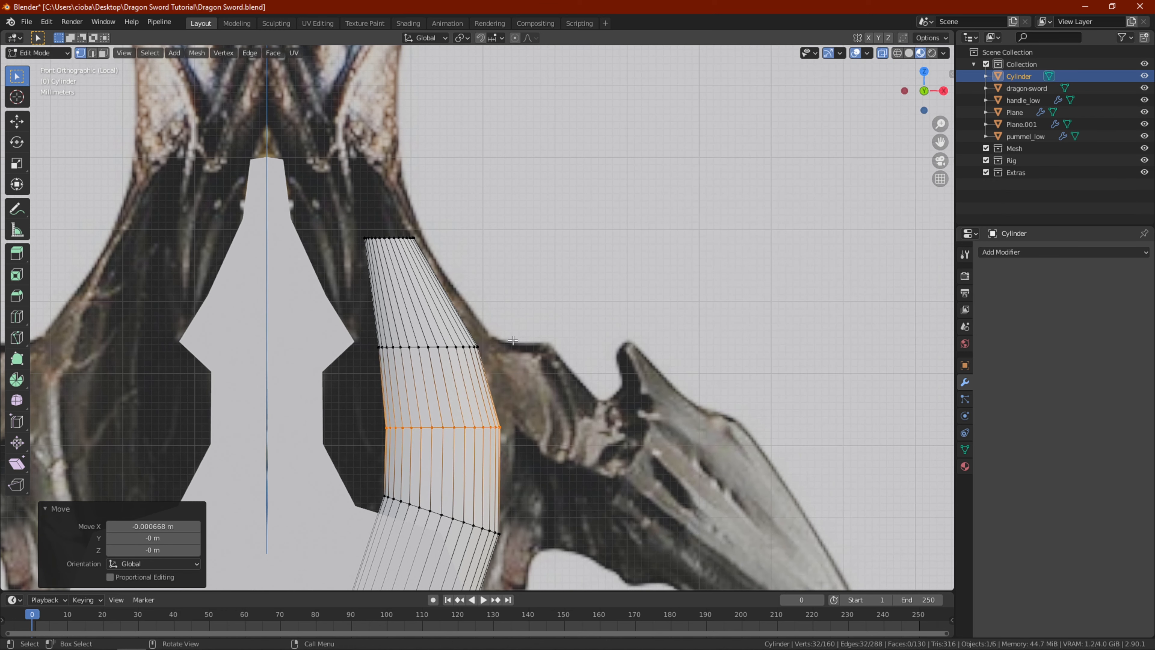
Extrude the top ring toward the handle, scale the new ring to 0.75, and move it closer to the sword's centre
middle_click_drag(510, 194, 516, 270, "shift")
left_click_drag(515, 271, 324, 369)
scroll(446, 301, "up", 1)
middle_click_drag(493, 321, 510, 336, "shift")
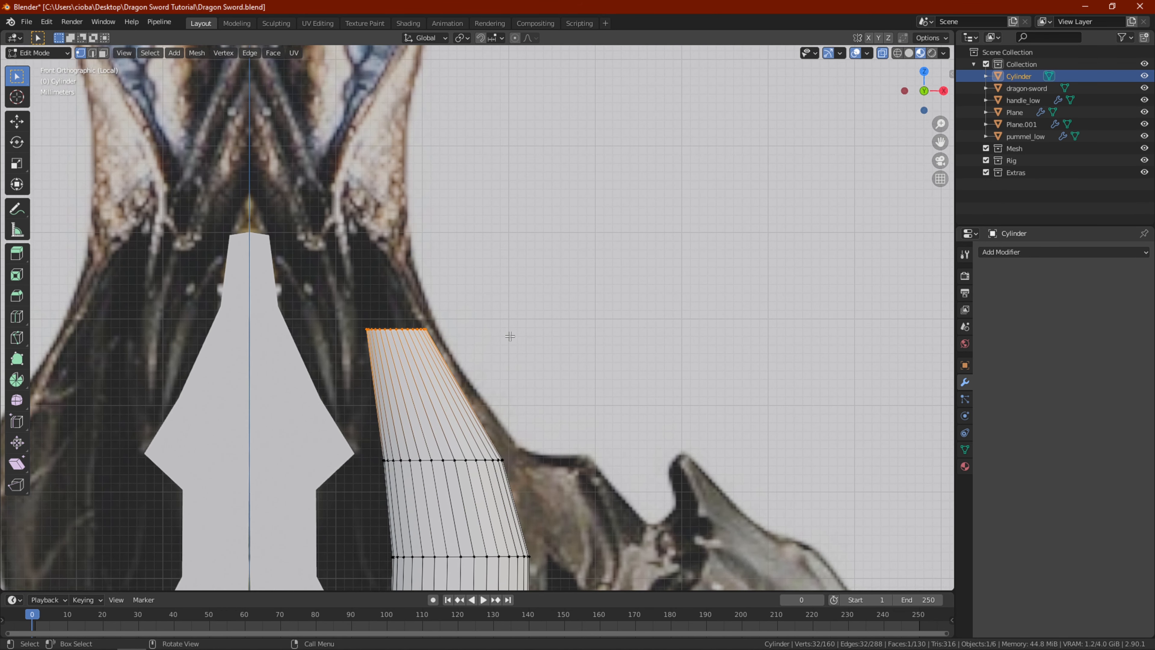
key("e")
left_click(432, 168)
type("s.75")
key("Return")
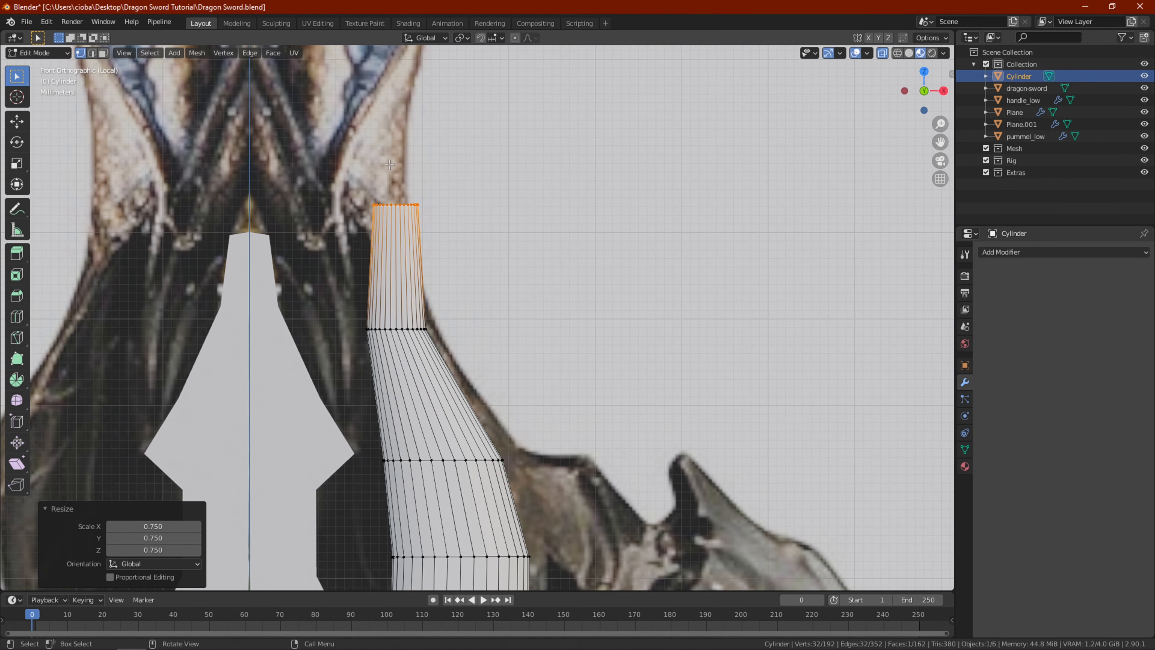
key("g")
left_click(332, 163)
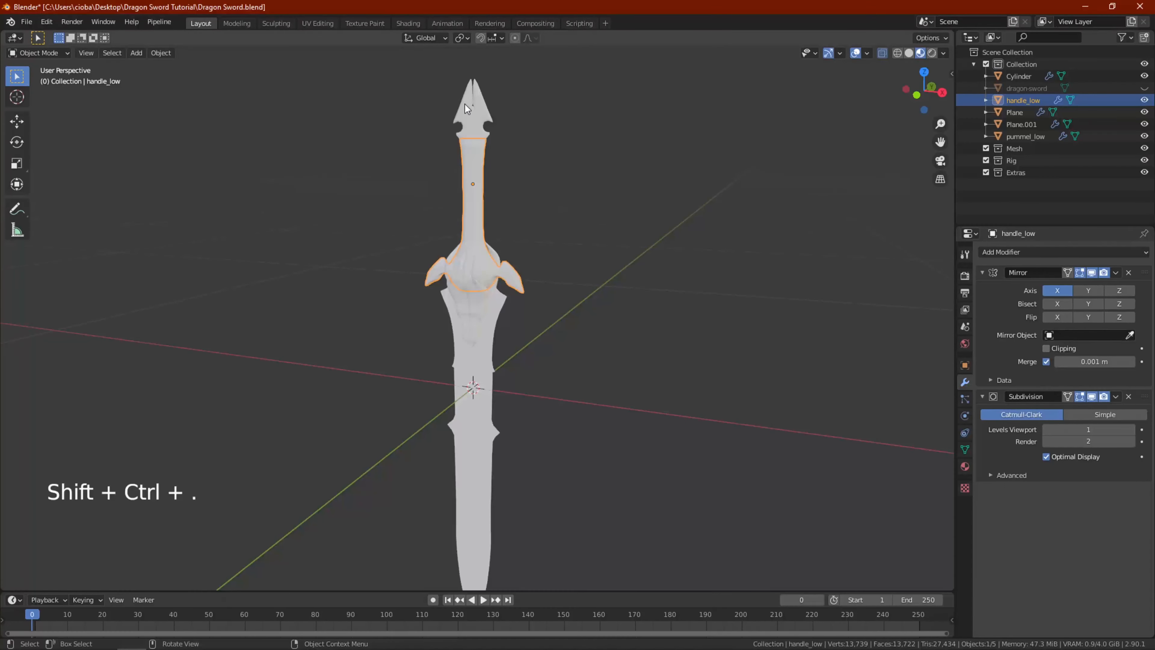
Rename the Cylinder object as horns_low
scroll(482, 195, "up", 1)
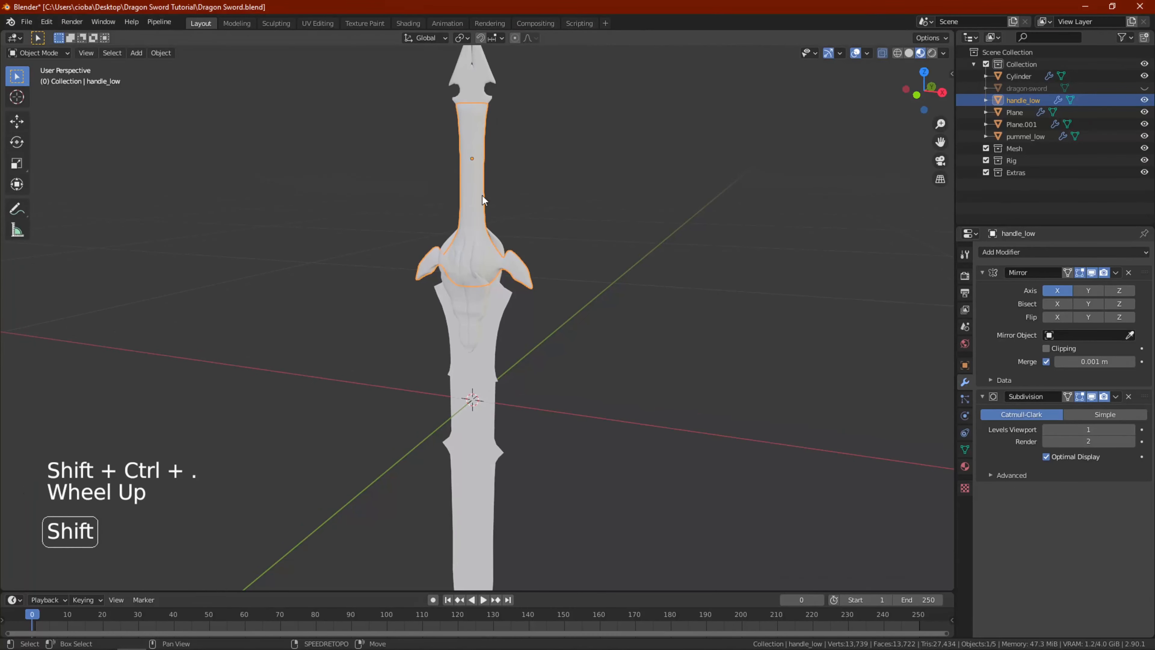
middle_click_drag(482, 195, 482, 328, "shift")
scroll(565, 159, "up", 2)
middle_click_drag(565, 159, 591, 273, "shift")
scroll(852, 151, "up", 1)
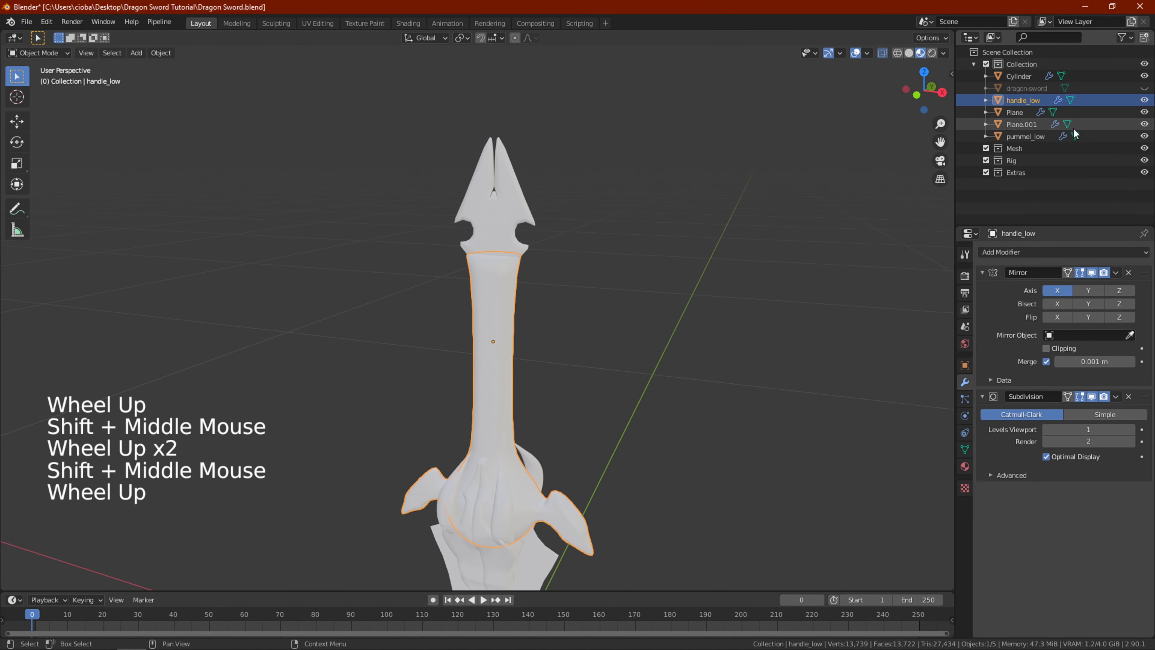
left_click(1018, 76)
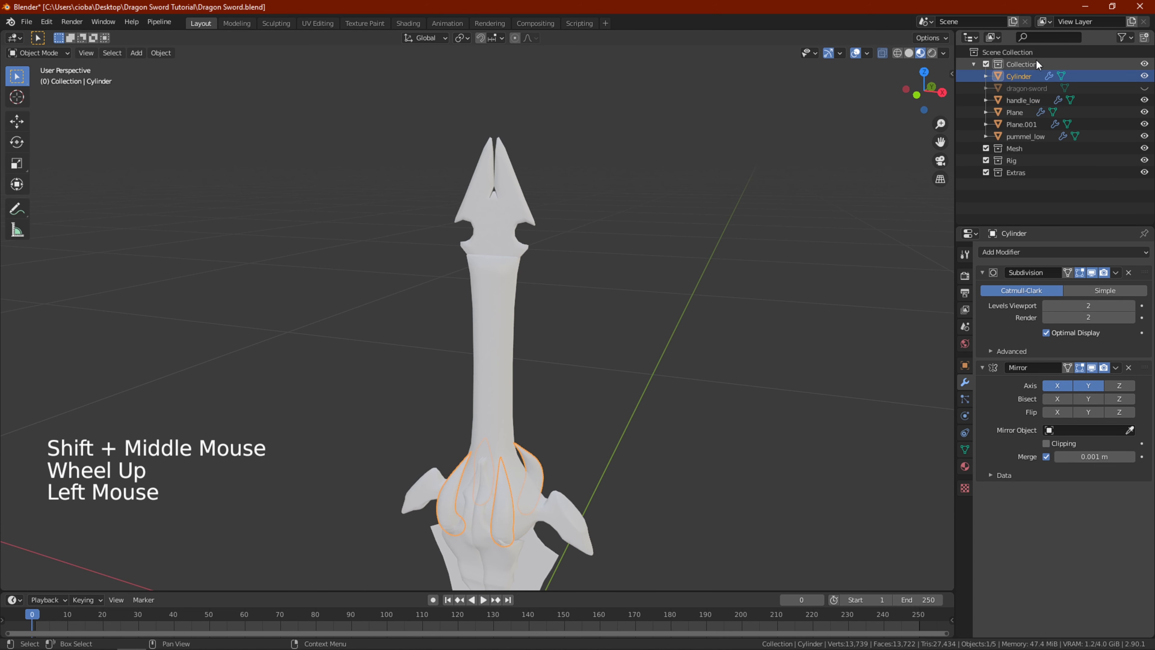
double_click(1025, 76)
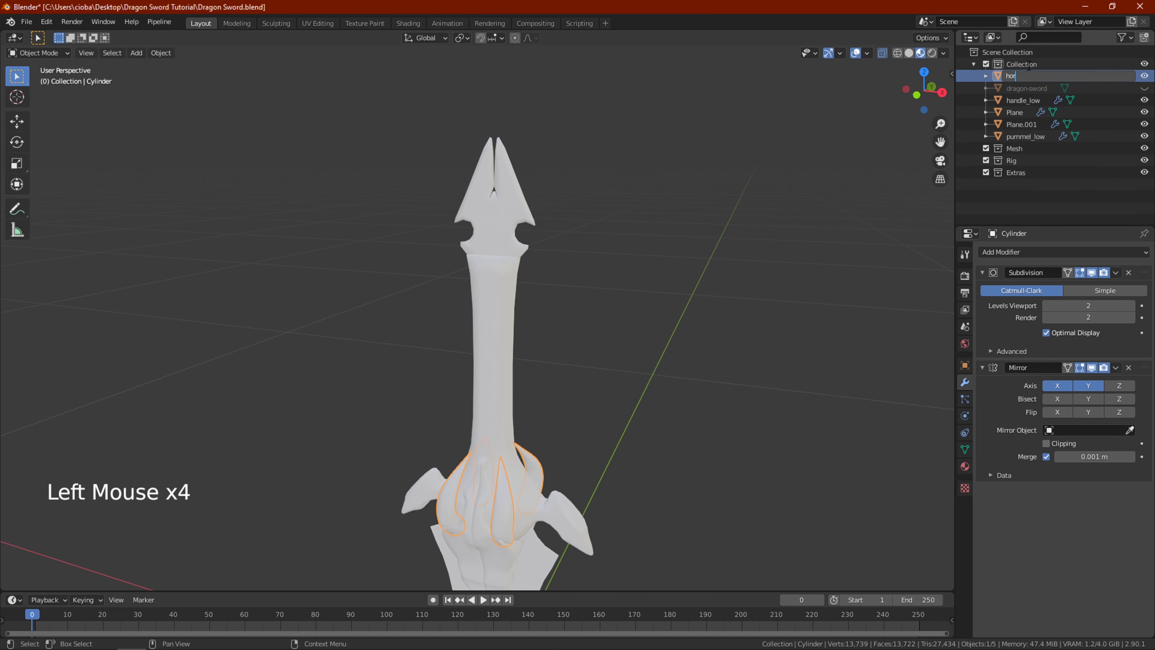
type("horns_low")
key("Return")
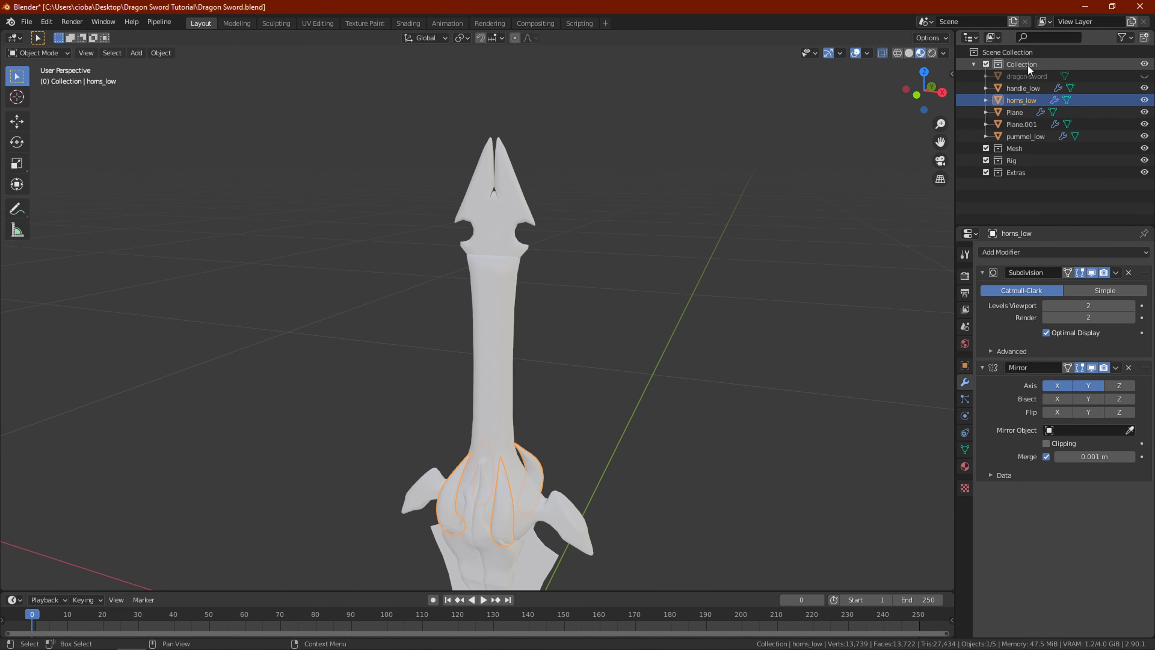
Rename the Plane.001 object, the dragon head piece at the guard, as head_low
left_click(1023, 124)
middle_click_drag(381, 255, 345, 119, "shift")
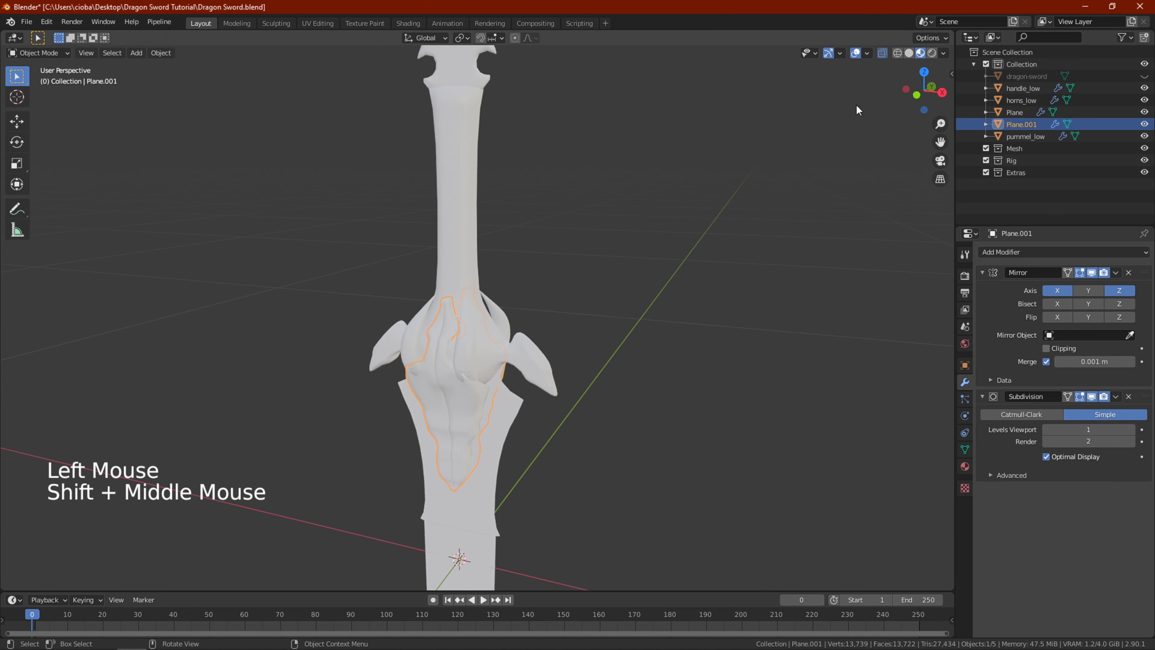
double_click(1022, 124)
type("head")
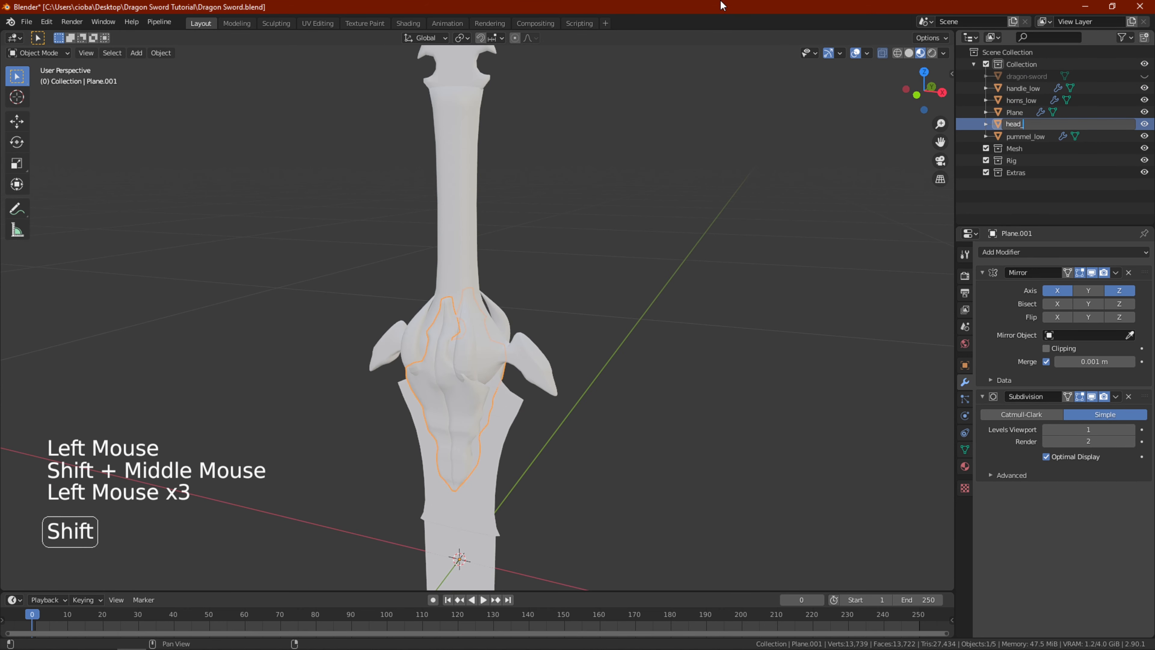
type("_low")
key("Return")
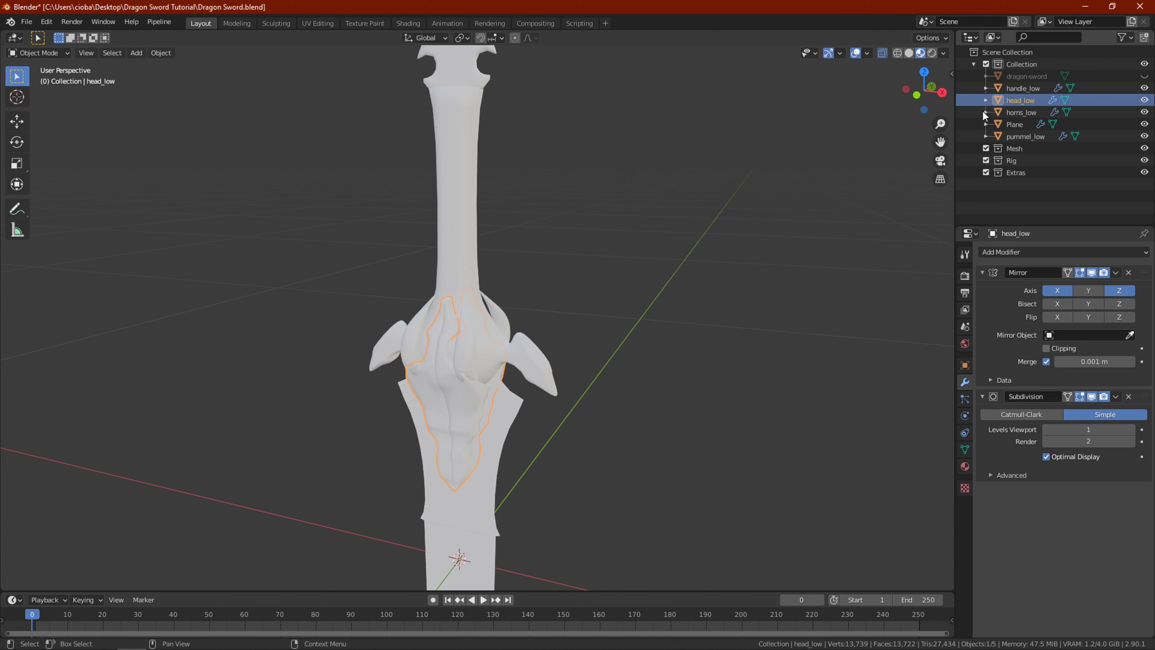
Rename the Plane object that forms the blade as blade_low
left_click(1015, 124)
left_click(1009, 124)
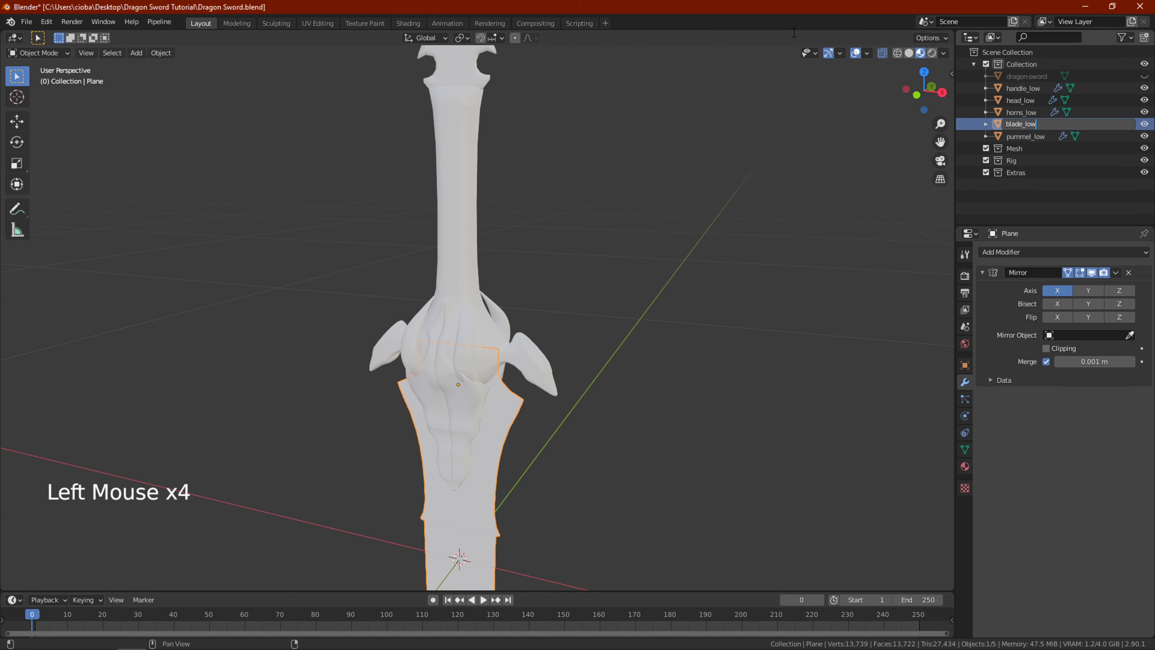
key("Return")
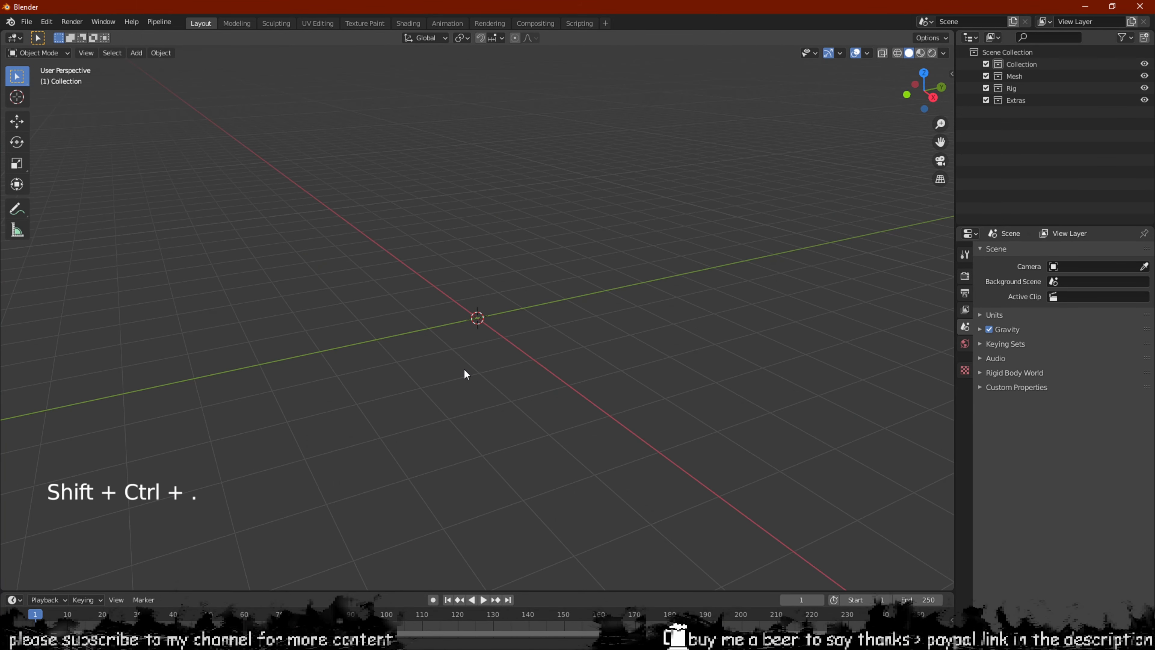
Import the dragon-sword image as a plane and switch the viewport shading to Material Preview
middle_click_drag(464, 369, 455, 326)
scroll(483, 319, "up", 1)
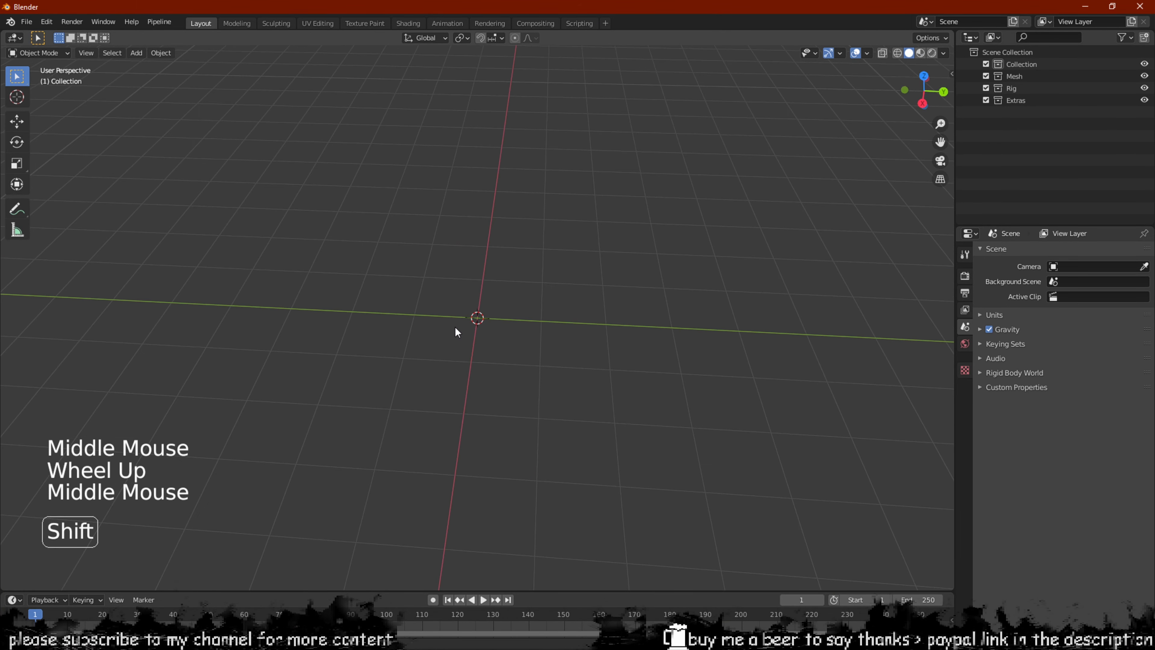
key("shift+a")
mouse_move(436, 457)
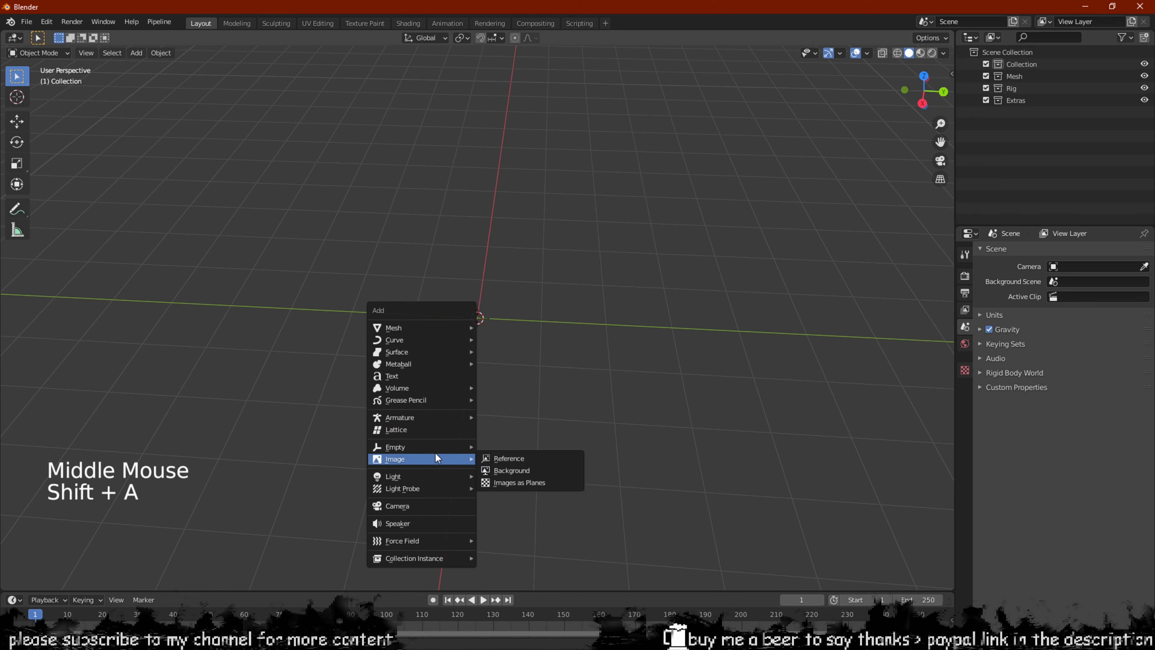
left_click(518, 481)
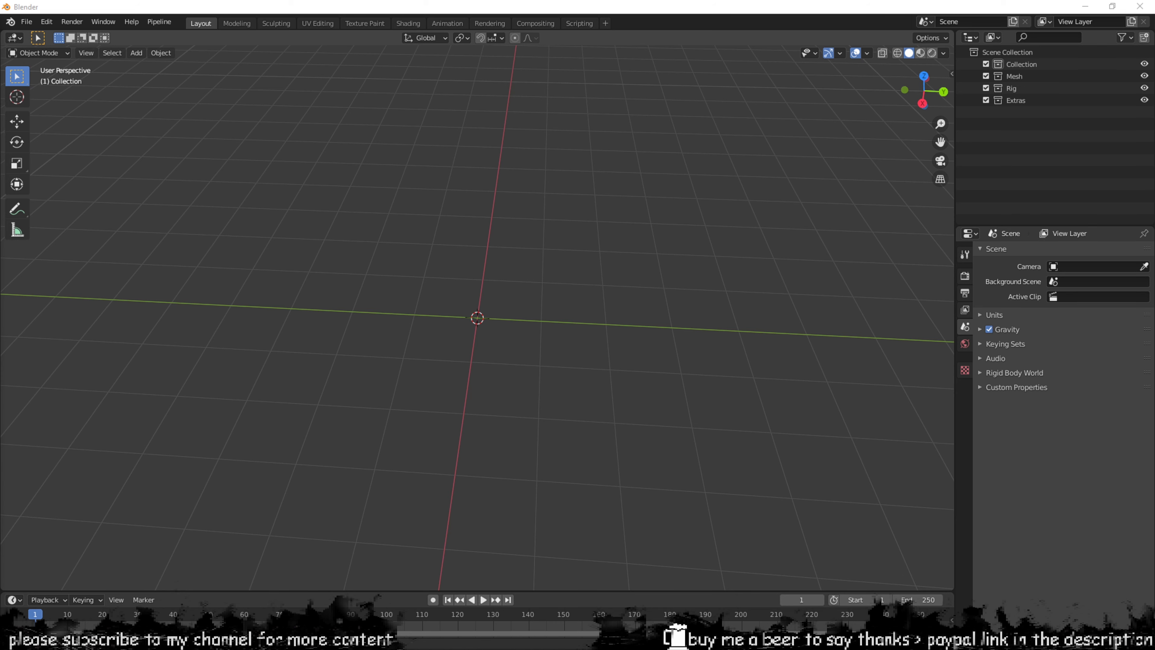
scroll(520, 273, "up", 7)
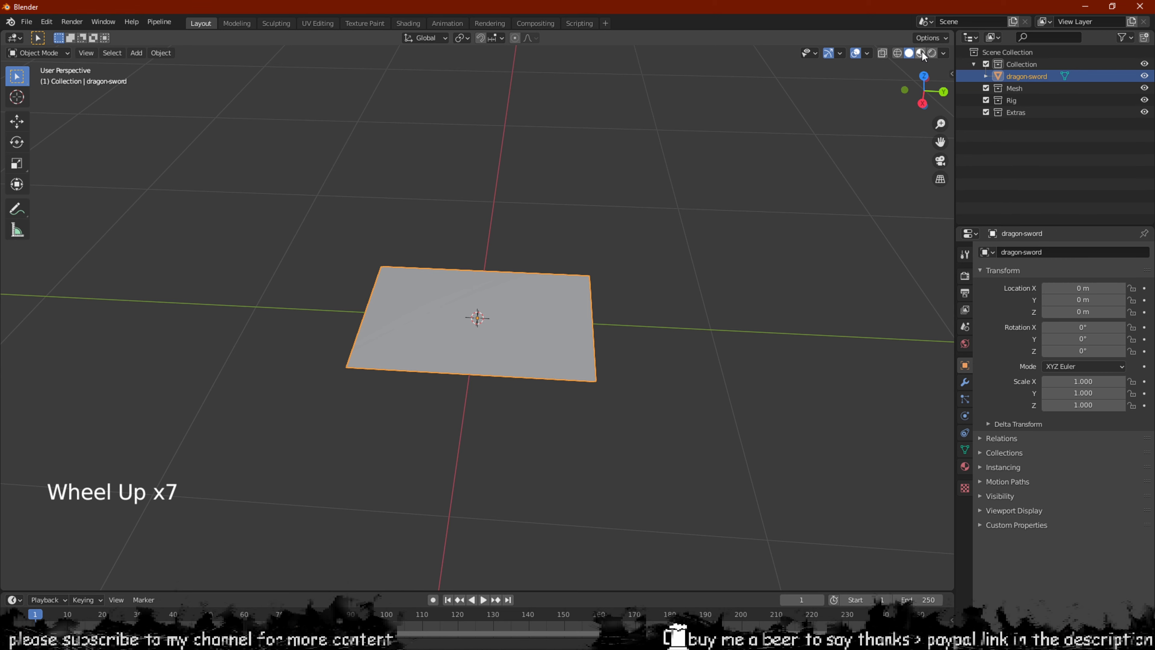
left_click(512, 280)
middle_click_drag(496, 287, 476, 239)
scroll(534, 314, "up", 4)
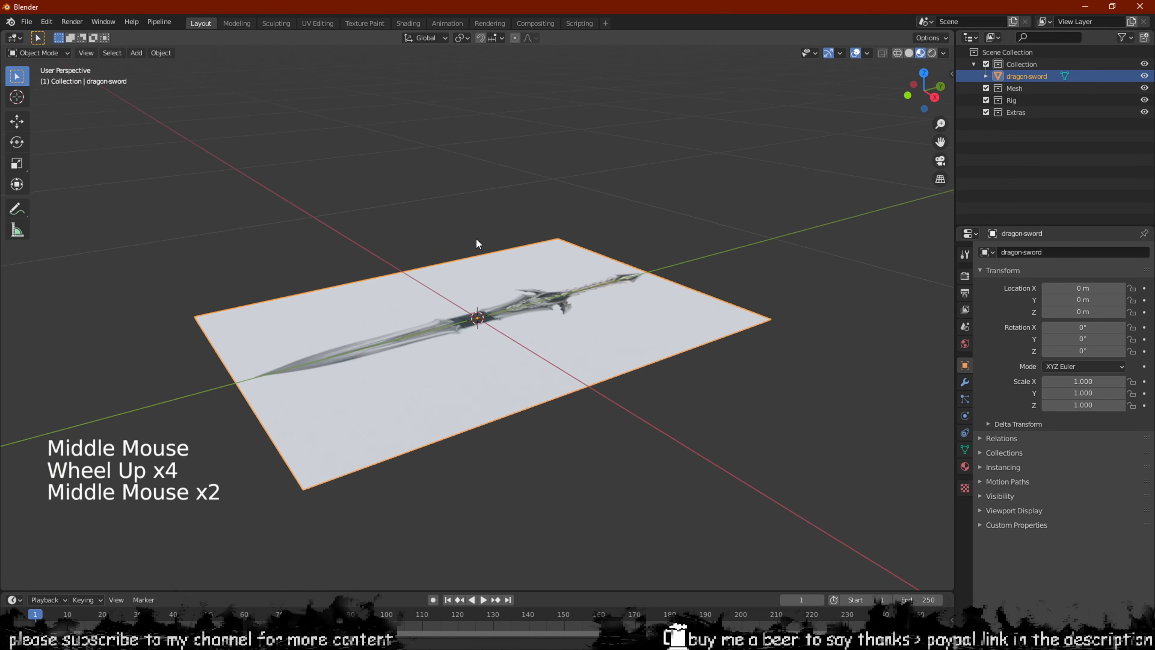
Rotate the dragon-sword image plane 90° about the X axis so the sword stands upright
key("r")
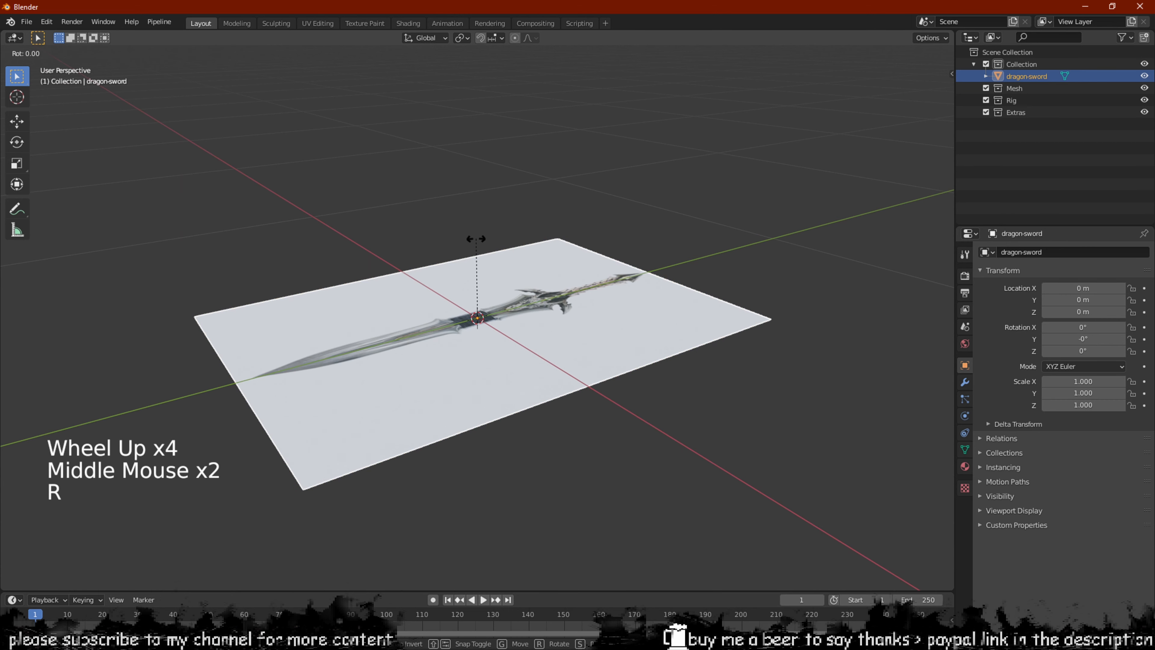
key("y")
type("x")
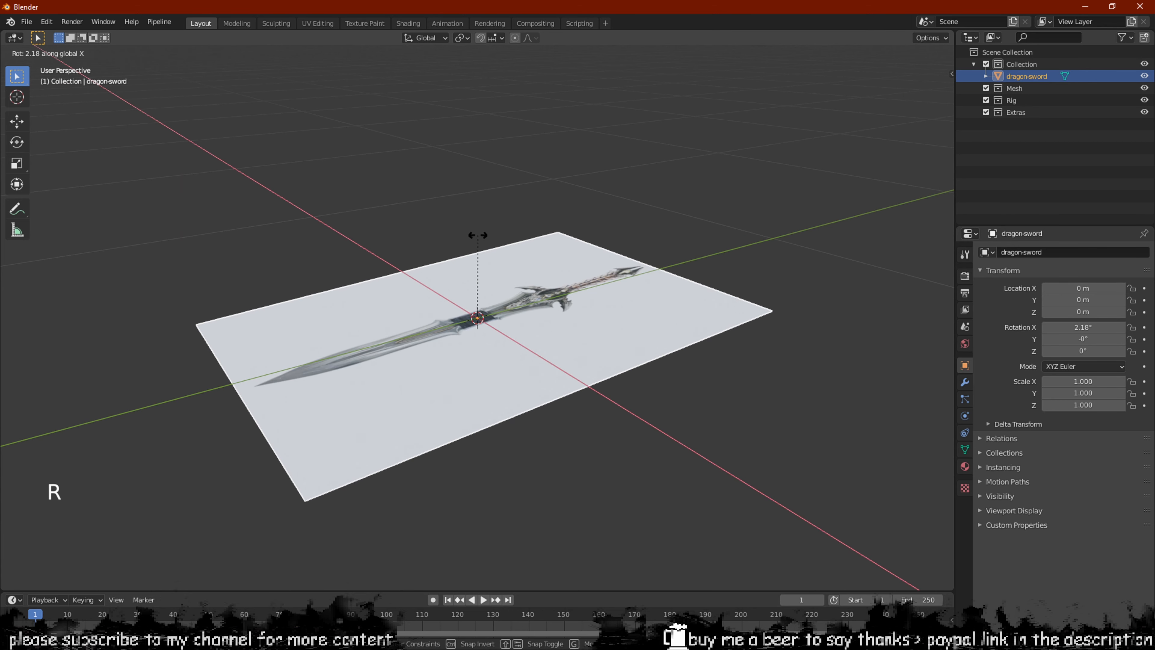
type("90")
key("Return")
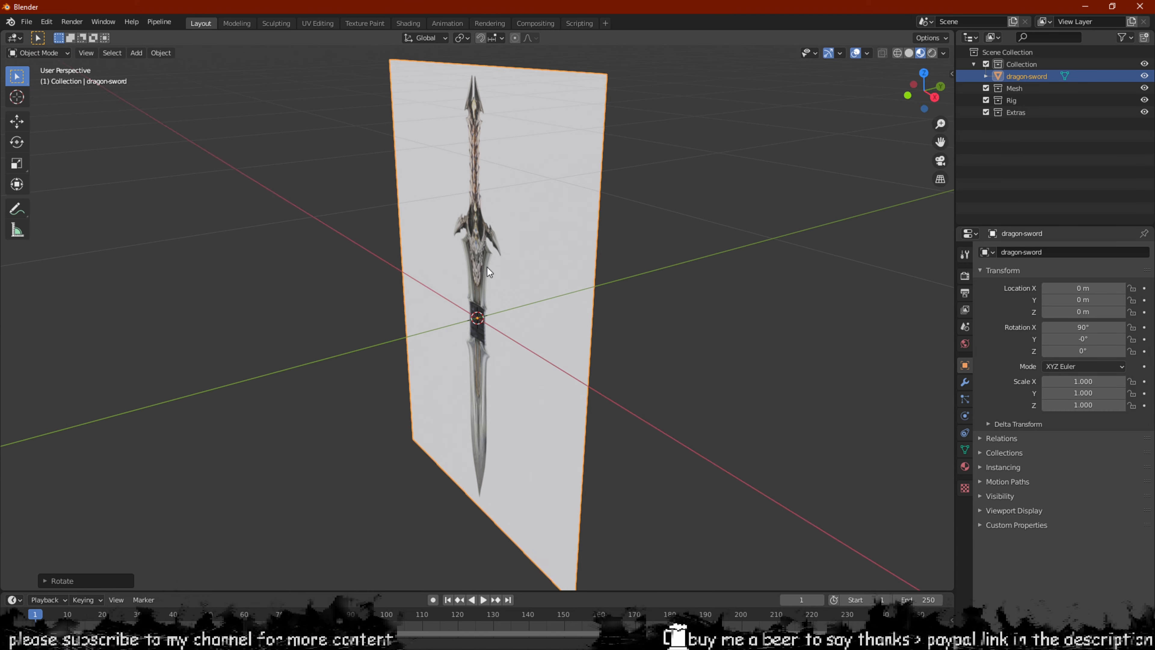
Examine the guard, horns and dragon head of the reference image in the front orthographic view
middle_click_drag(488, 267, 552, 335)
scroll(566, 264, "up", 2)
scroll(531, 260, "up", 2)
scroll(545, 239, "down", 1)
scroll(535, 324, "up", 3)
scroll(560, 302, "up", 2)
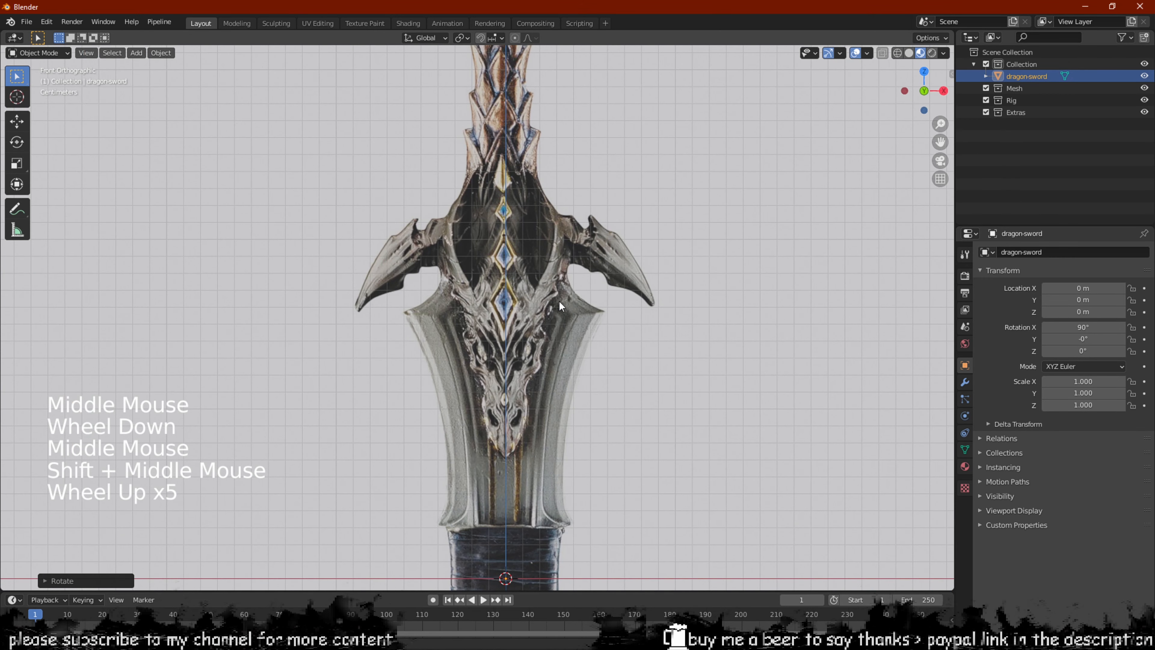
scroll(562, 289, "up", 3, "shift")
scroll(563, 280, "up", 2)
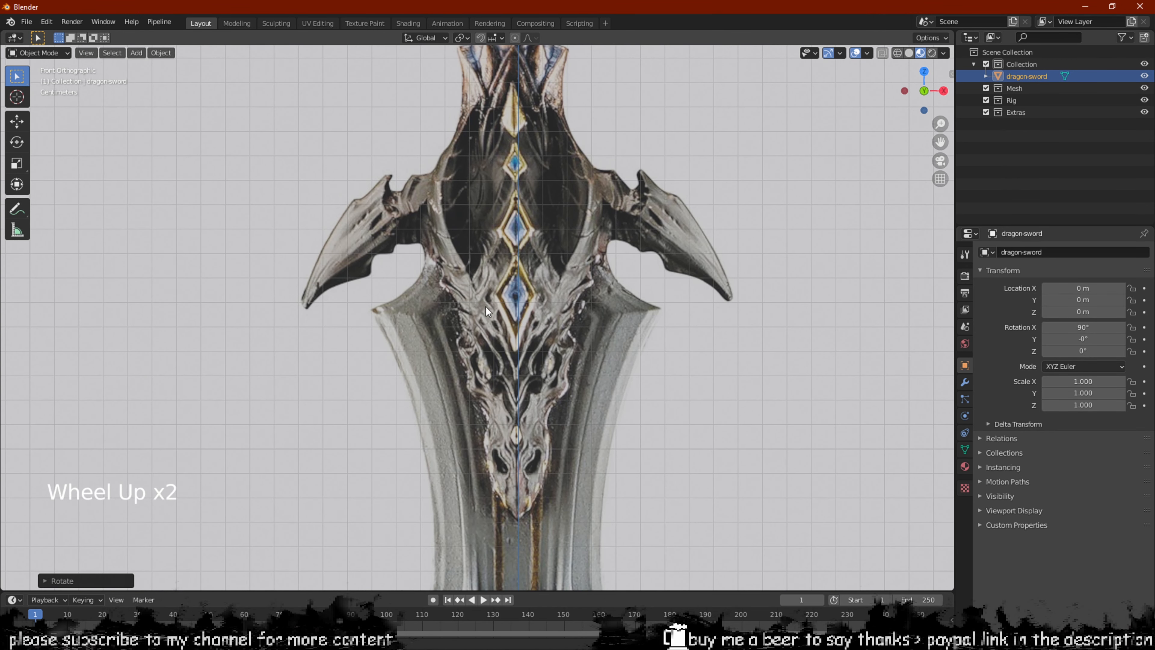
middle_click_drag(577, 220, 544, 266, "shift")
scroll(564, 332, "down", 2)
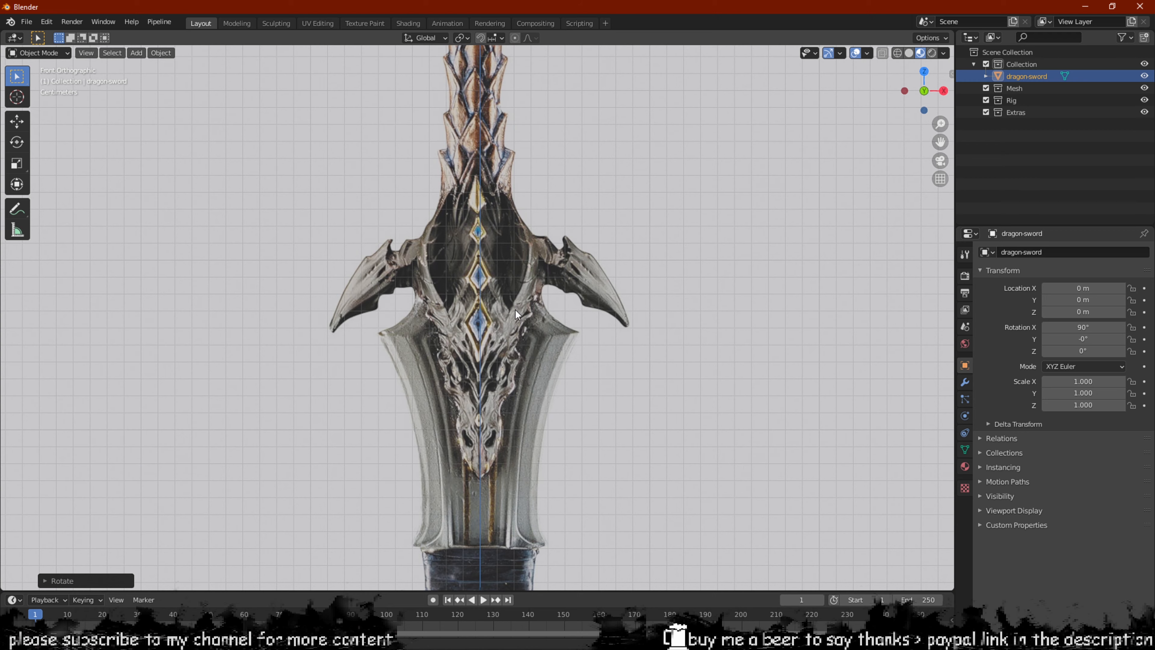
scroll(537, 298, "up", 2)
scroll(541, 298, "down", 4)
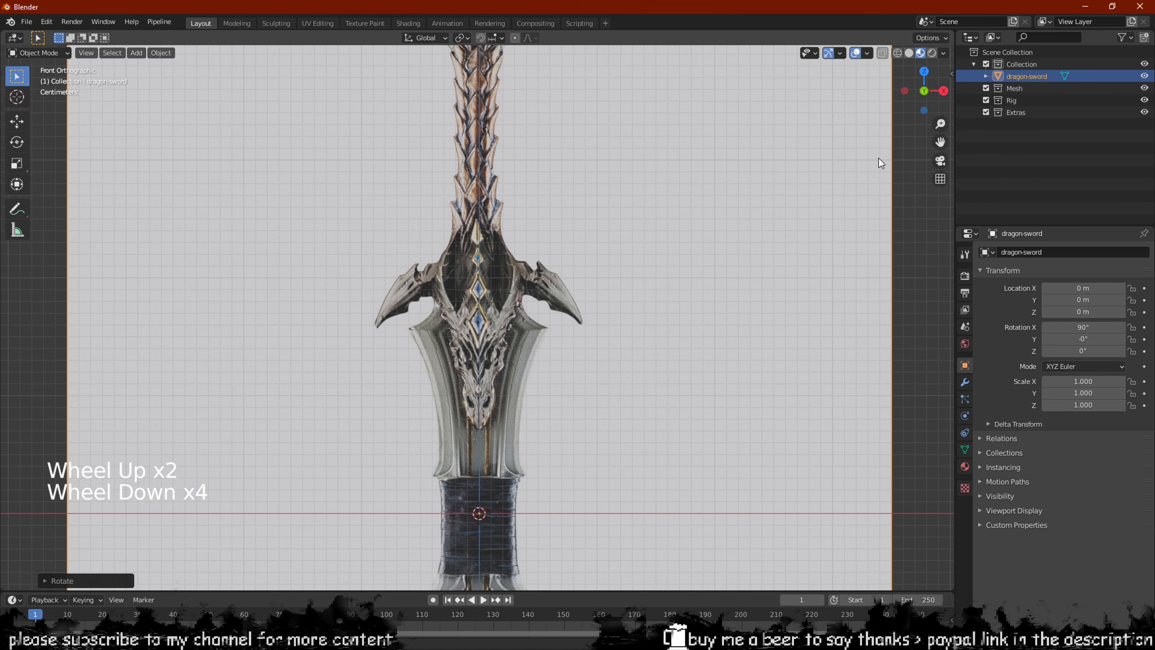
Add a Mirror modifier to the dragon-sword image plane with Bisect enabled on the X axis
left_click(727, 258)
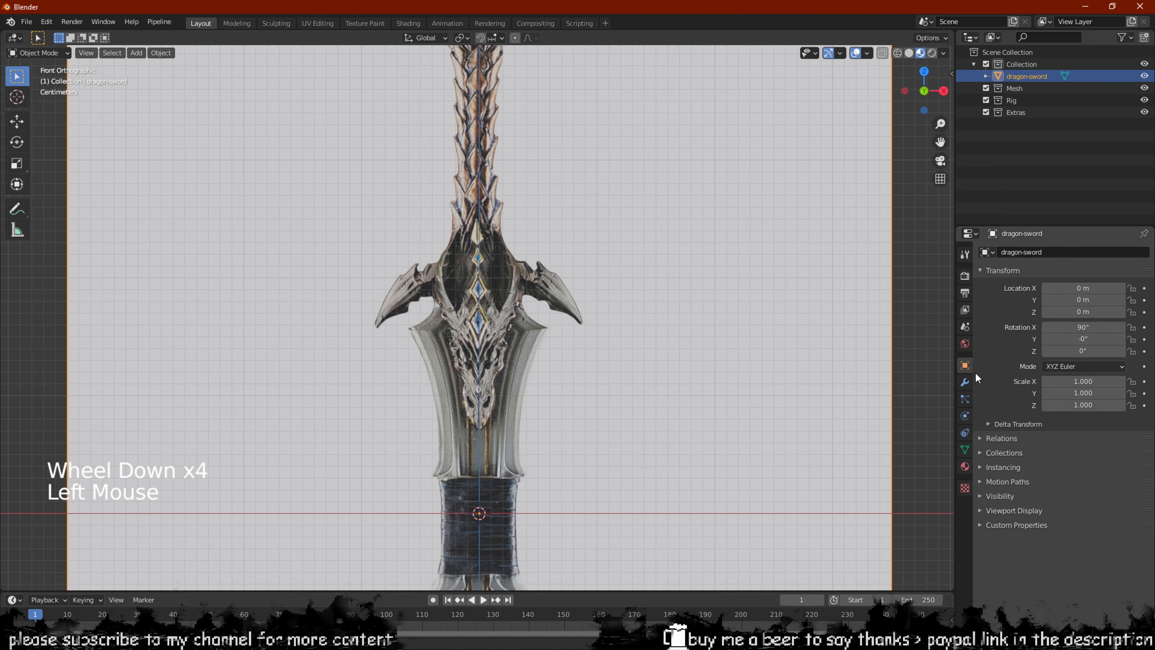
left_click(966, 380)
left_click(1035, 253)
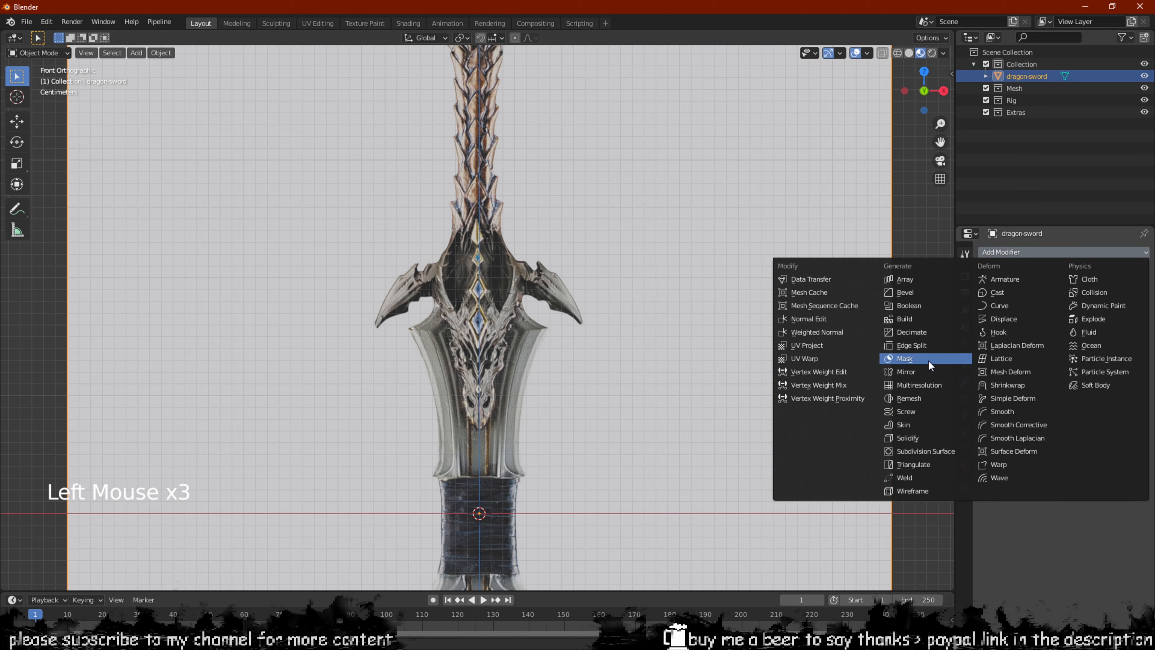
left_click(926, 375)
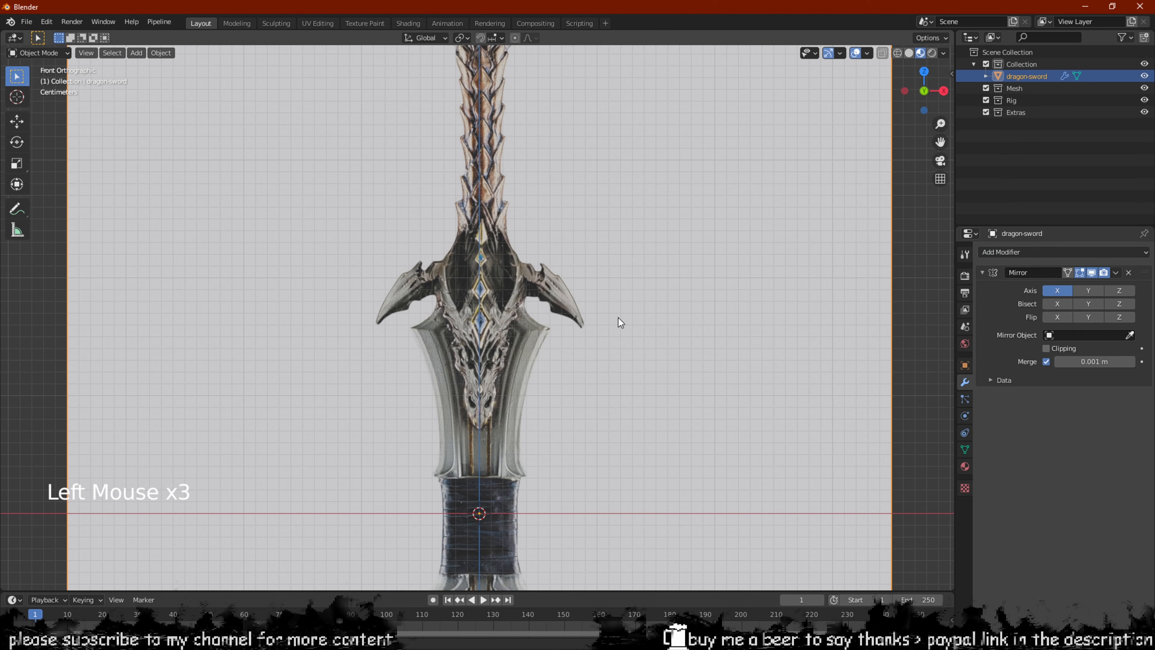
left_click(1044, 304)
Check the symmetry of the mirrored reference image and apply its Mirror modifier
scroll(500, 350, "up", 5)
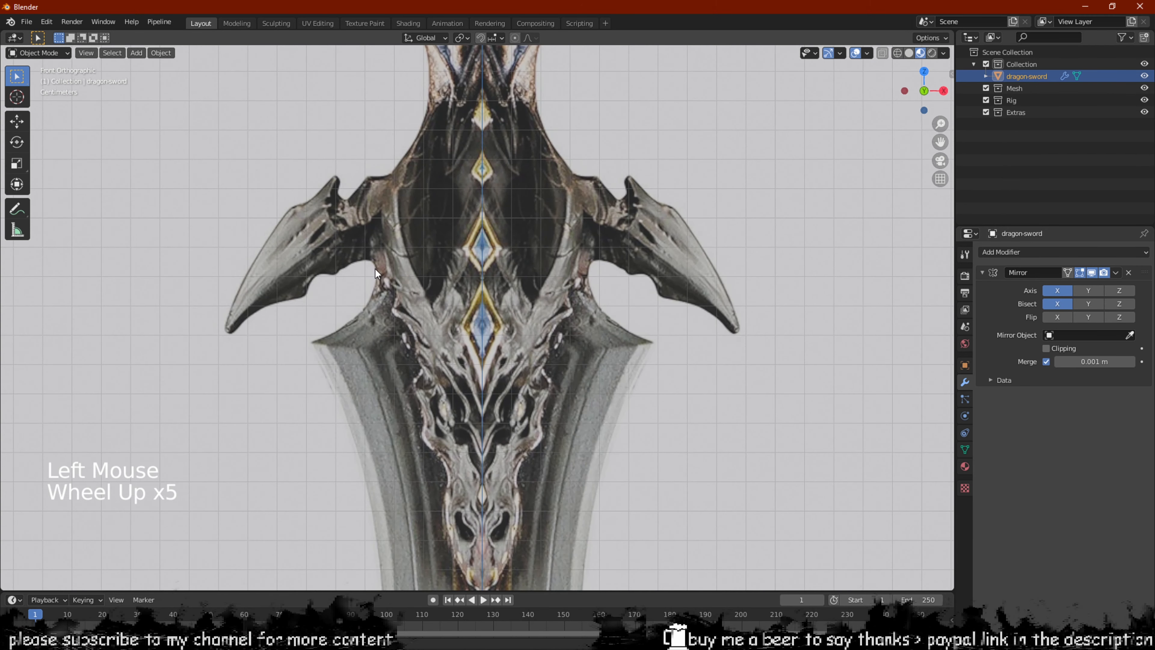
scroll(497, 310, "down", 7)
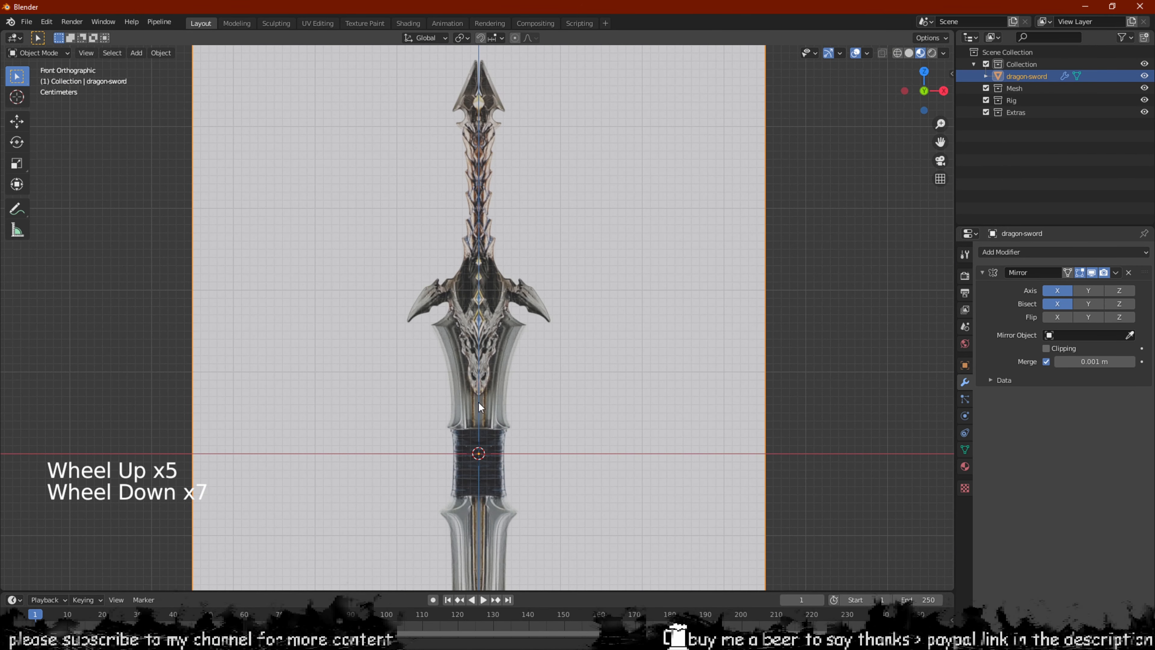
scroll(479, 406, "up", 4)
key("ctrl+a")
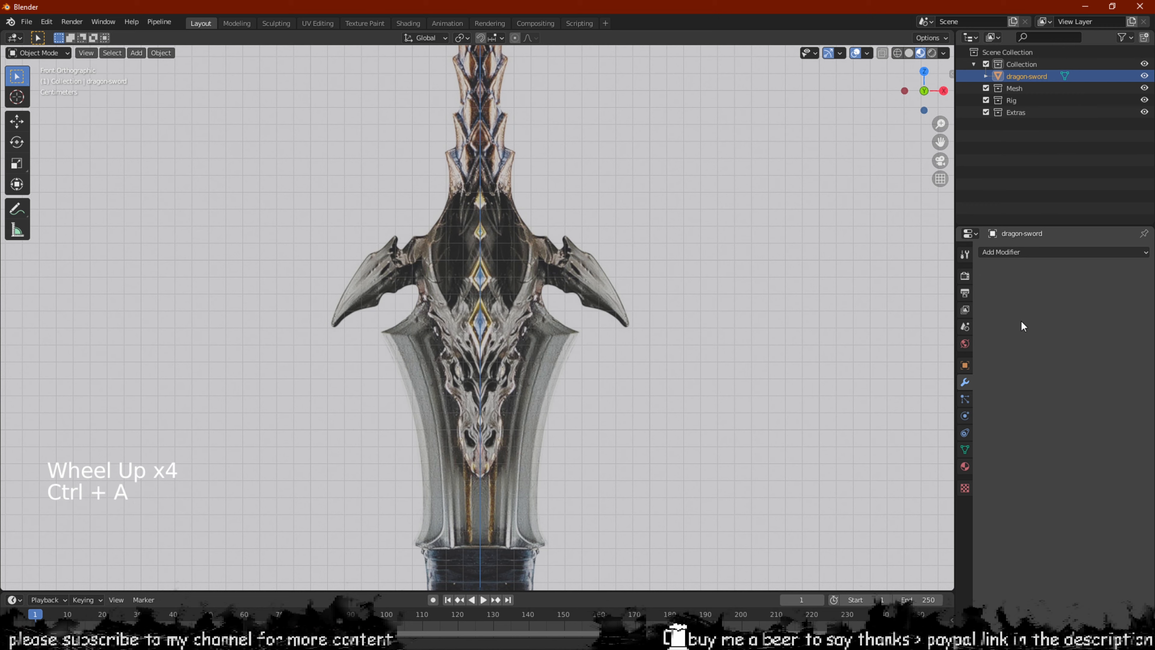
Add a mesh plane and rotate it 90° about the X axis so it faces the front view
scroll(635, 318, "down", 3)
scroll(627, 306, "down", 3)
scroll(636, 299, "up", 5)
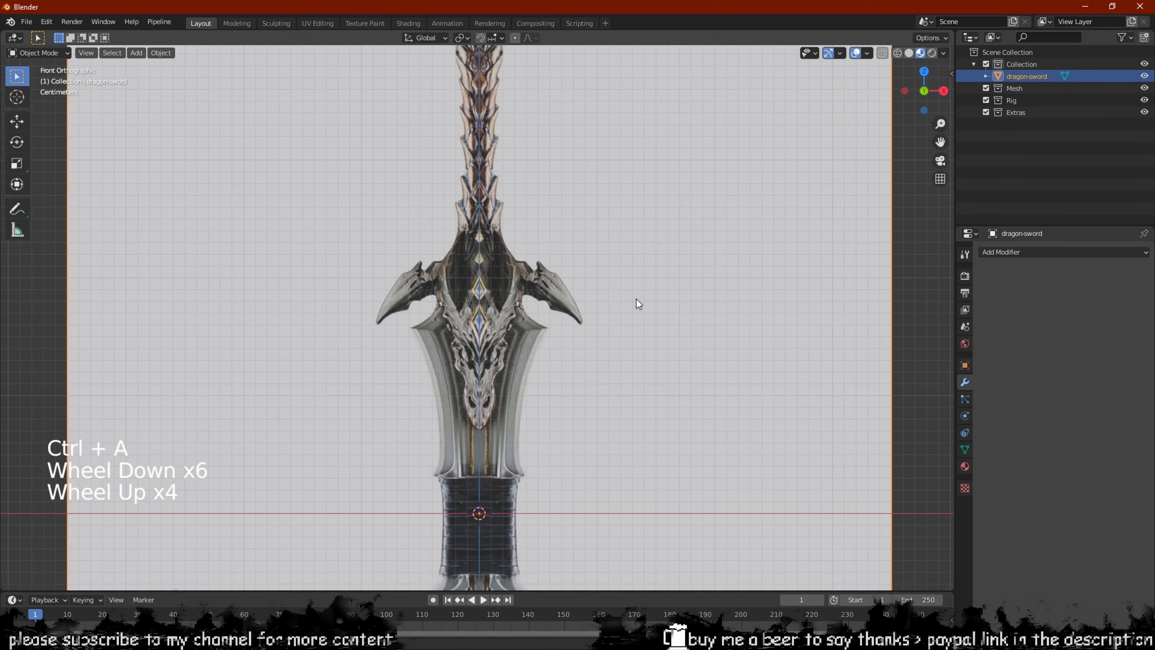
scroll(627, 296, "down", 3)
key("shift+a")
mouse_move(588, 163)
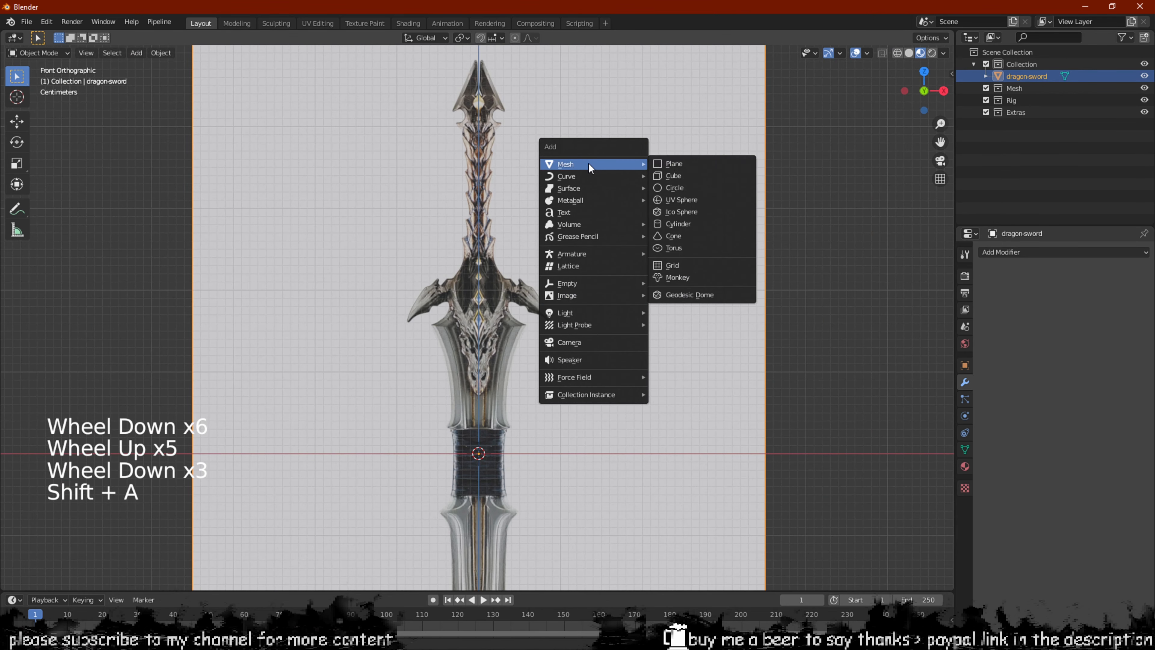
left_click(686, 168)
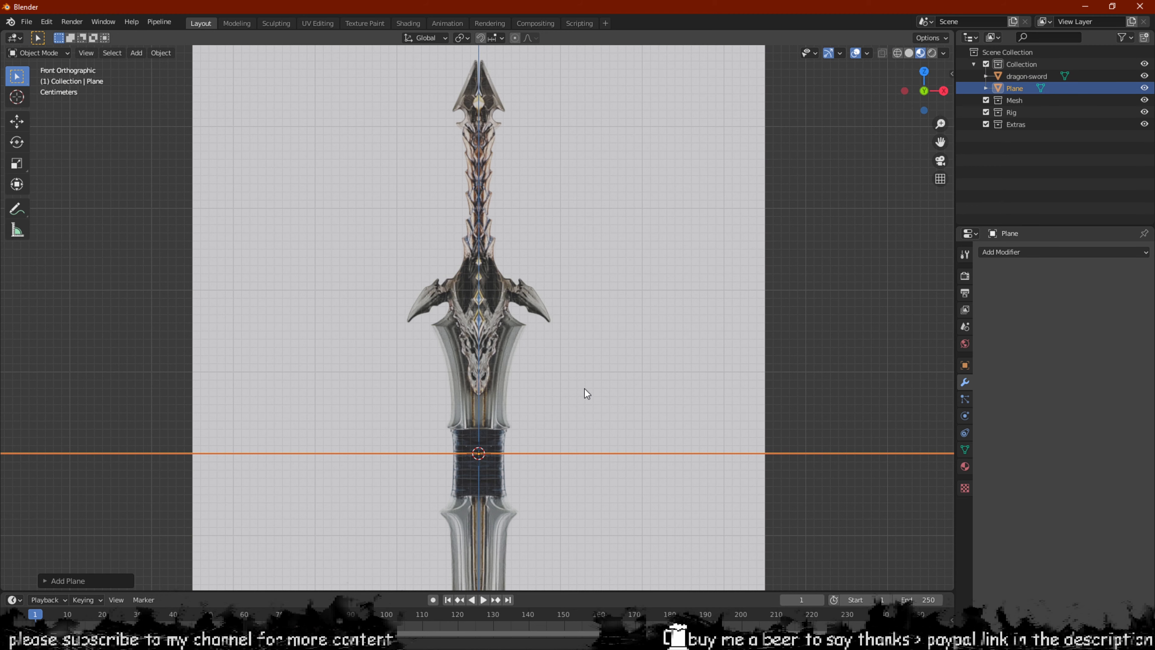
type("rx90")
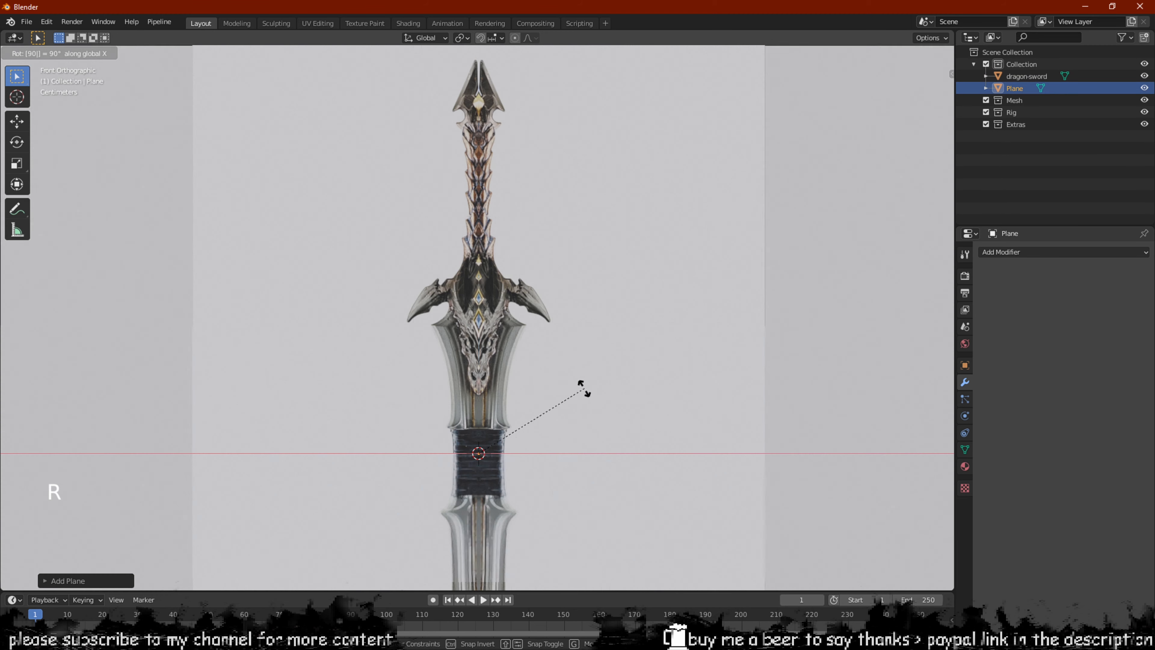
left_click(585, 388)
Scale the new plane's mesh down in Edit Mode to roughly the width of the dark grip section
scroll(585, 388, "down", 10)
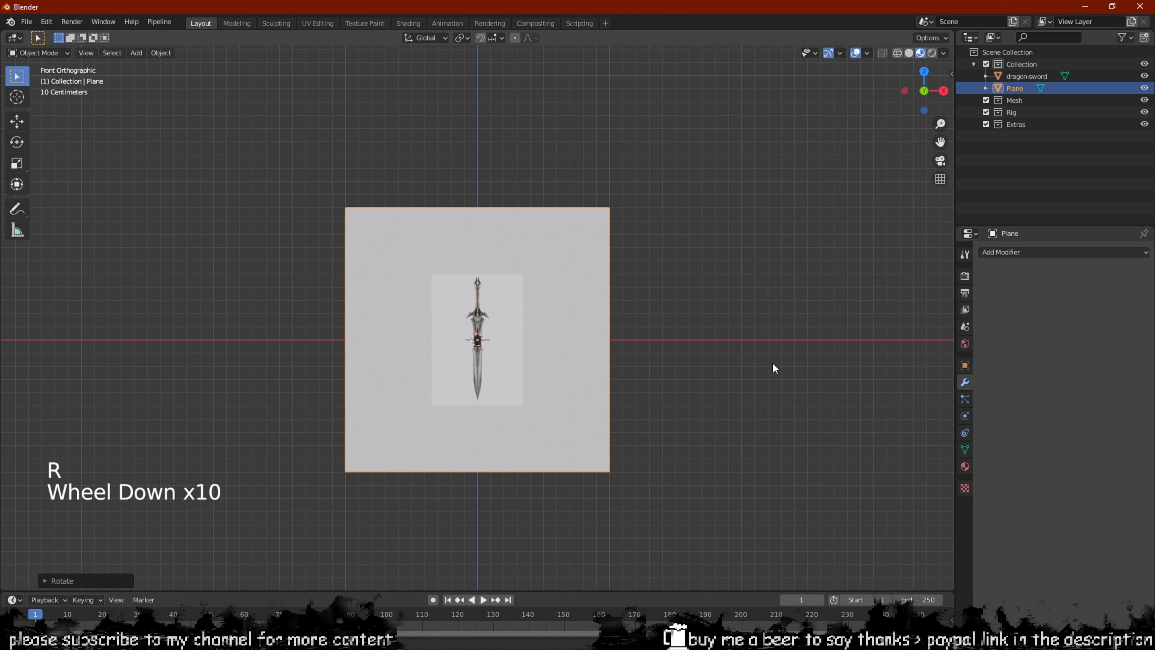
key("Tab")
key("s")
left_click(554, 335)
scroll(554, 335, "up", 6)
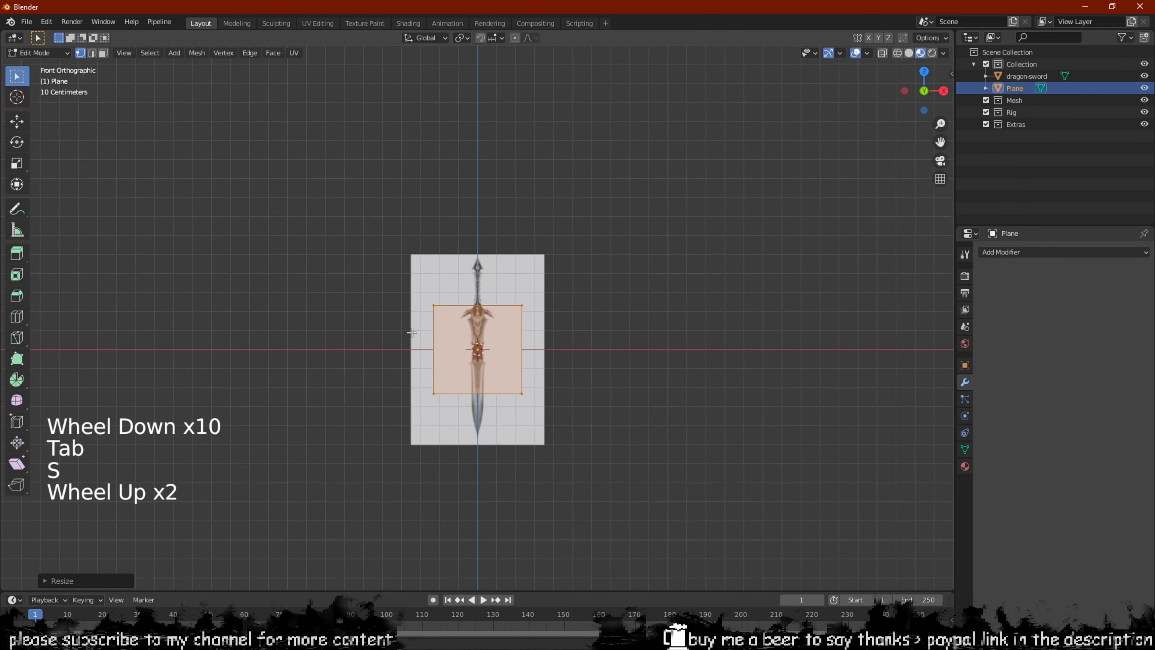
key("s")
scroll(544, 403, "up", 5)
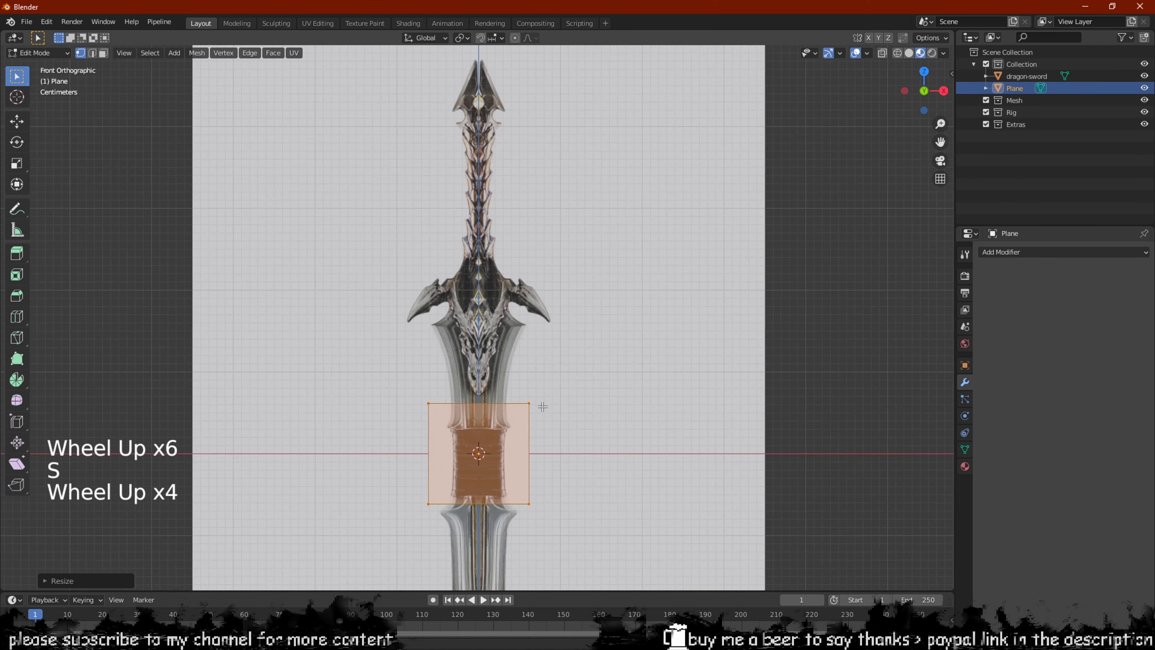
key("s")
left_click(573, 437)
Move the plane's mesh straight up along the Z axis onto the pommel of the reference sword
scroll(573, 406, "down", 2)
key("g")
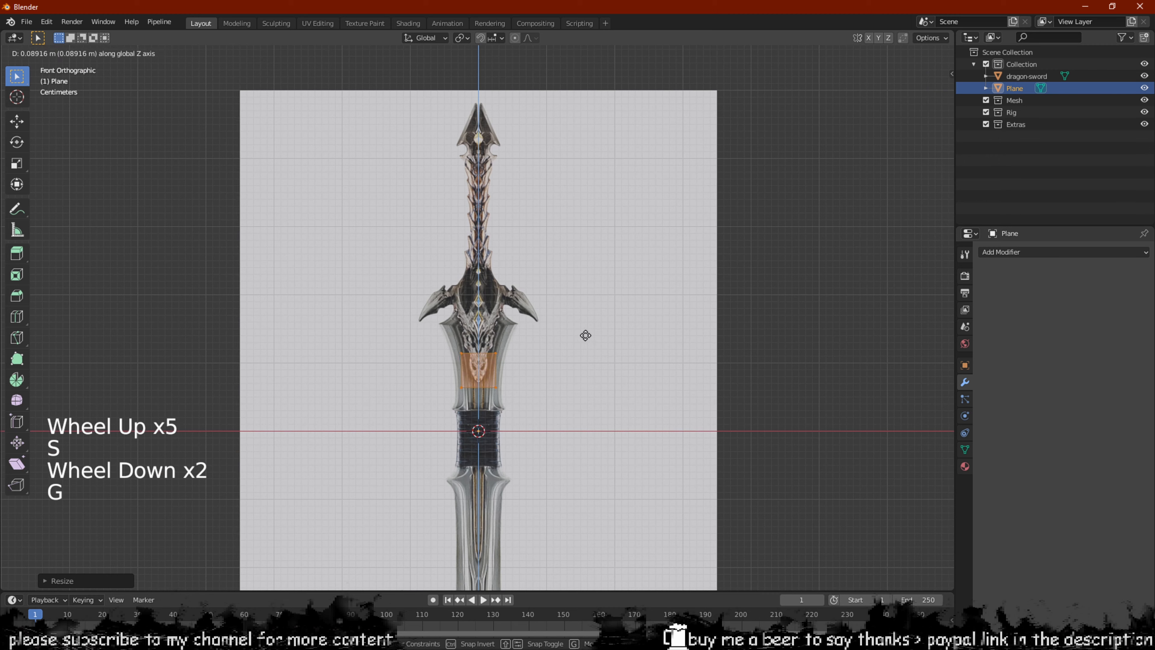
left_click(610, 102)
scroll(463, 102, "up", 2)
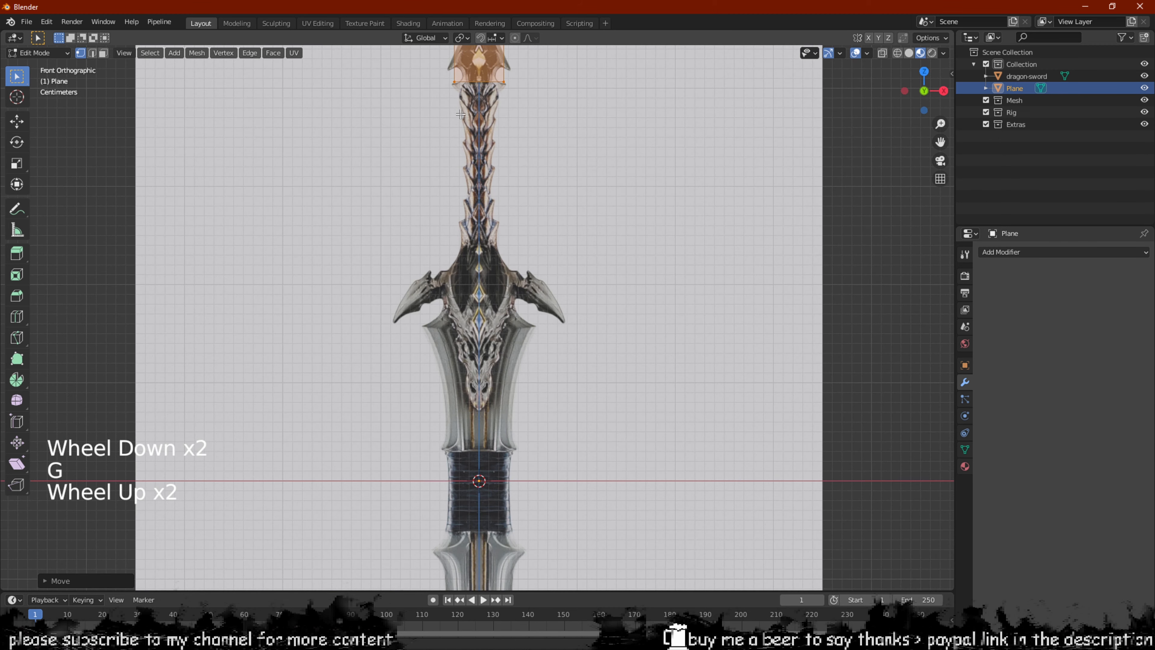
scroll(460, 114, "down", 1)
scroll(478, 254, "down", 1)
middle_click_drag(460, 114, 457, 187, "shift")
scroll(477, 255, "down", 1)
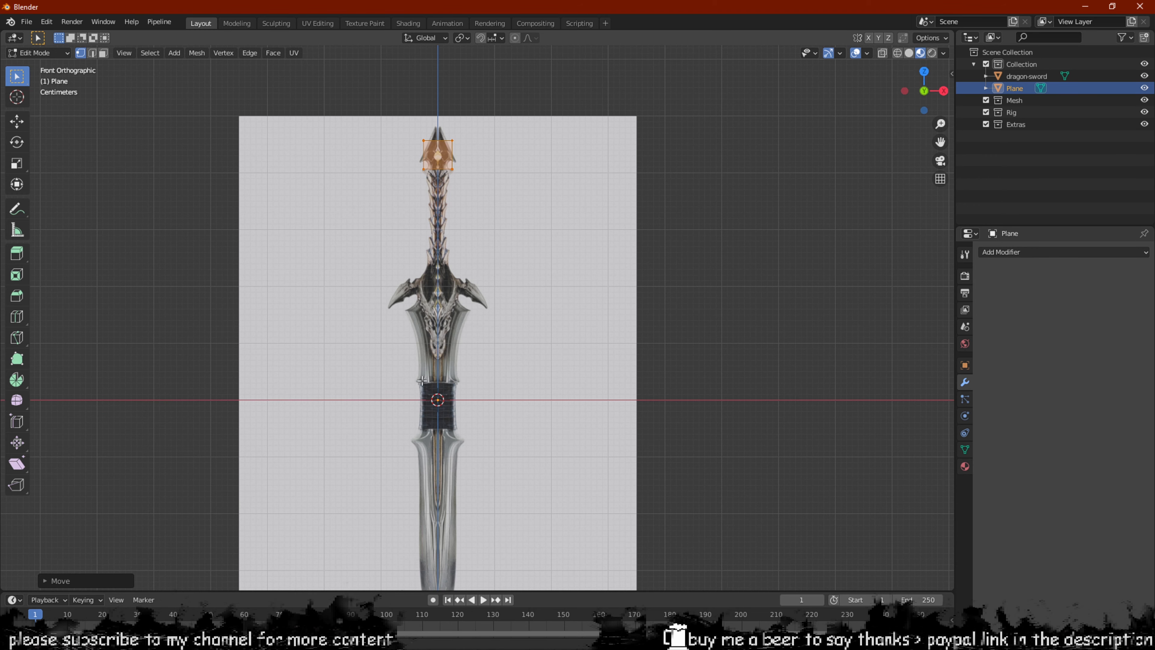
Shift the plane's mesh to the pommel's outer +X edge and scale it down to a small square
scroll(416, 152, "up", 5)
middle_click_drag(430, 136, 508, 253, "shift")
scroll(559, 320, "up", 2)
scroll(546, 361, "up", 2)
scroll(546, 362, "up", 4)
key("g")
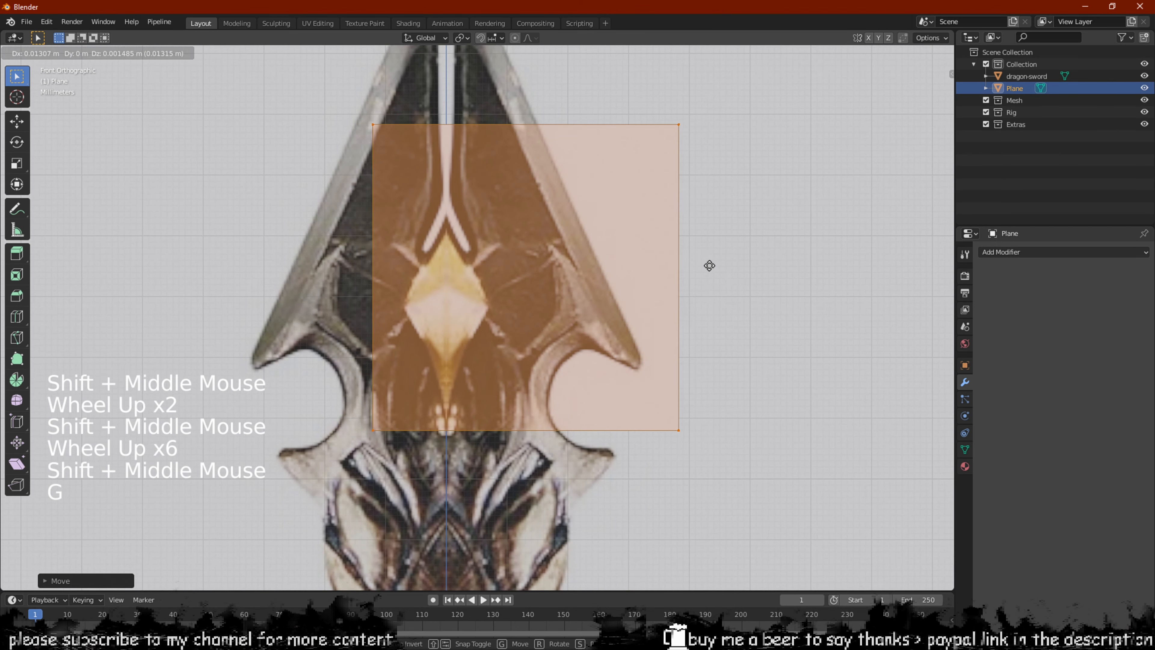
key("s")
left_click(681, 273)
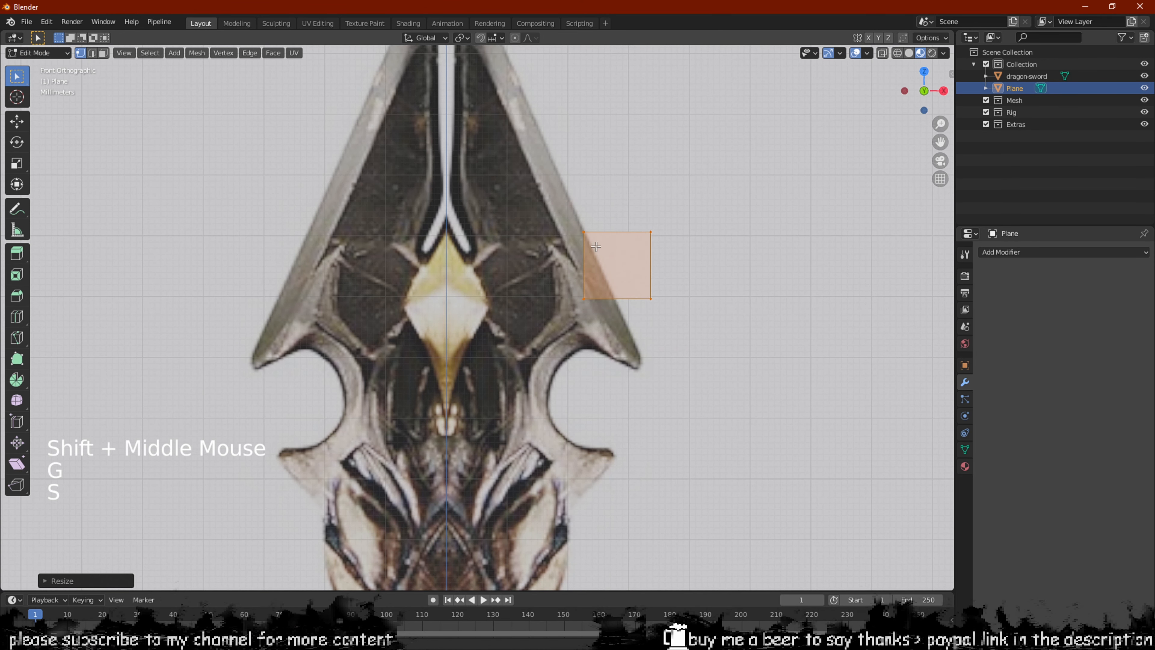
Move the small square onto the dark panel of the pommel's +X prong, beside the central slot
key("g")
left_click(522, 209)
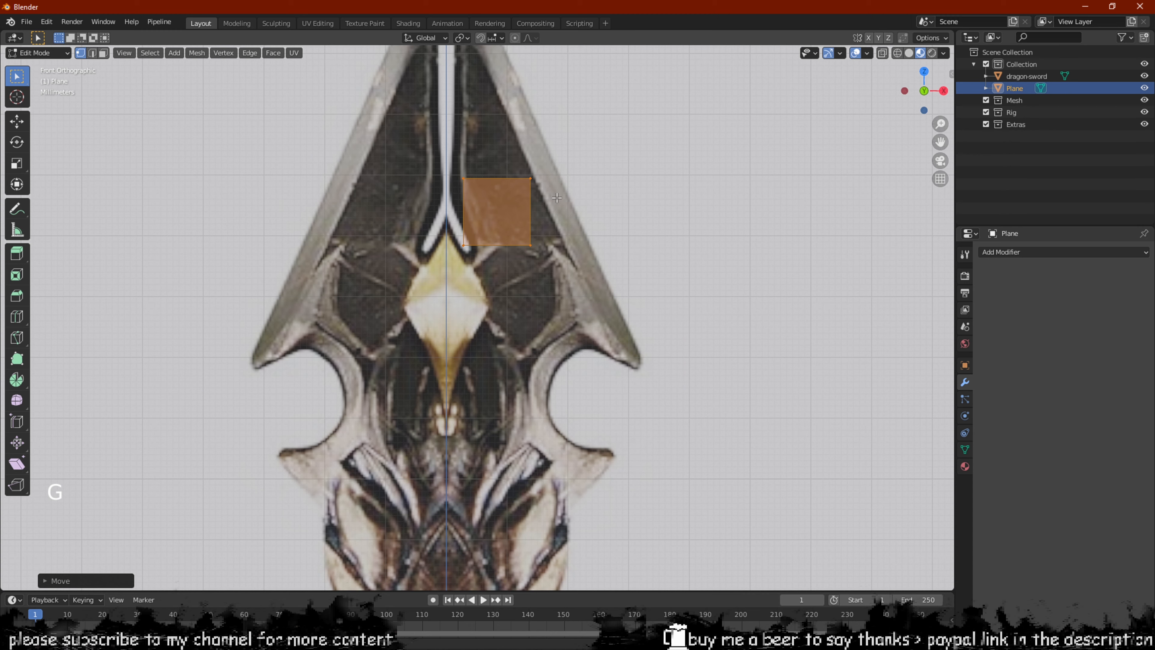
scroll(560, 195, "up", 1)
scroll(580, 190, "up", 2, "shift")
middle_click_drag(586, 282, 603, 414, "shift")
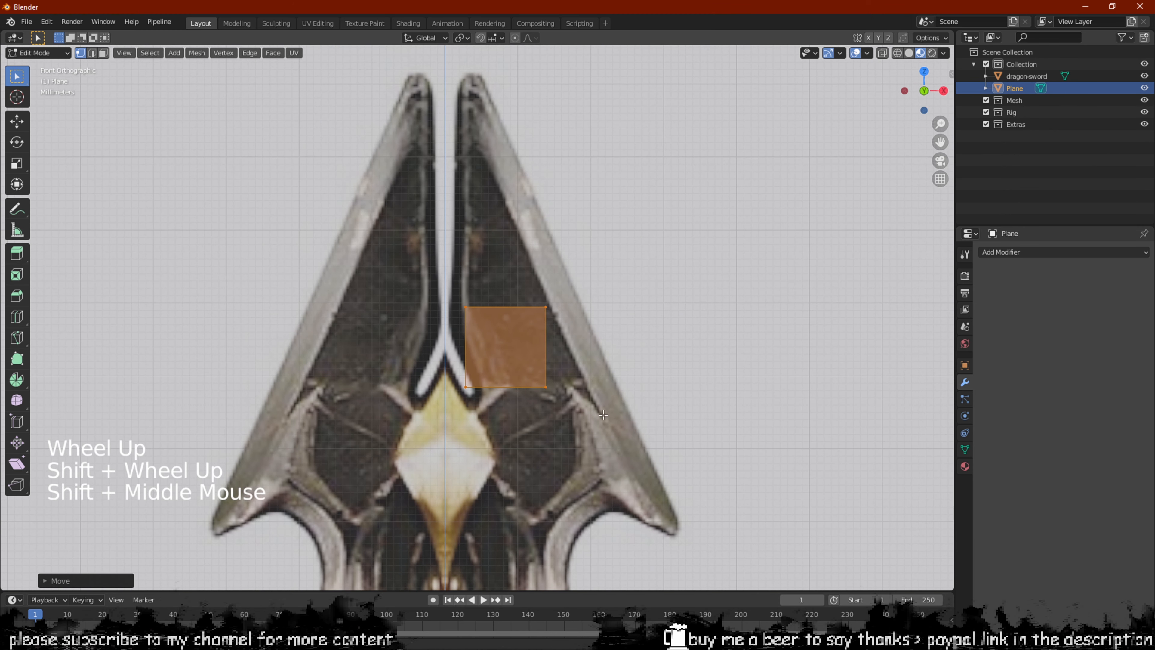
key("g")
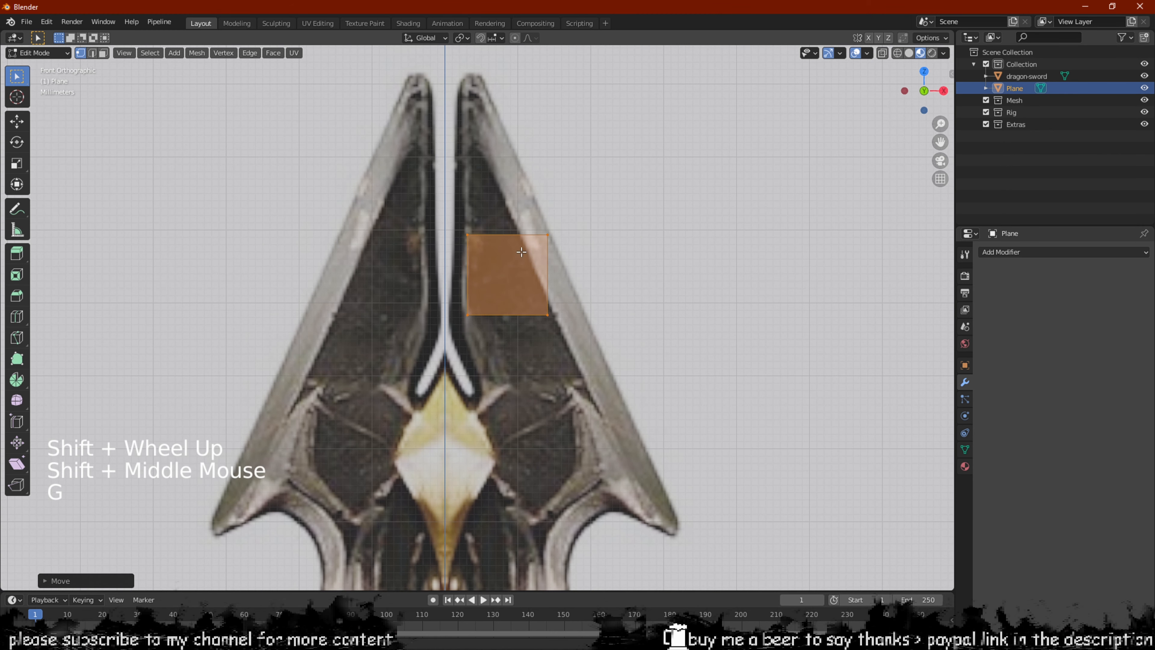
left_click(521, 252)
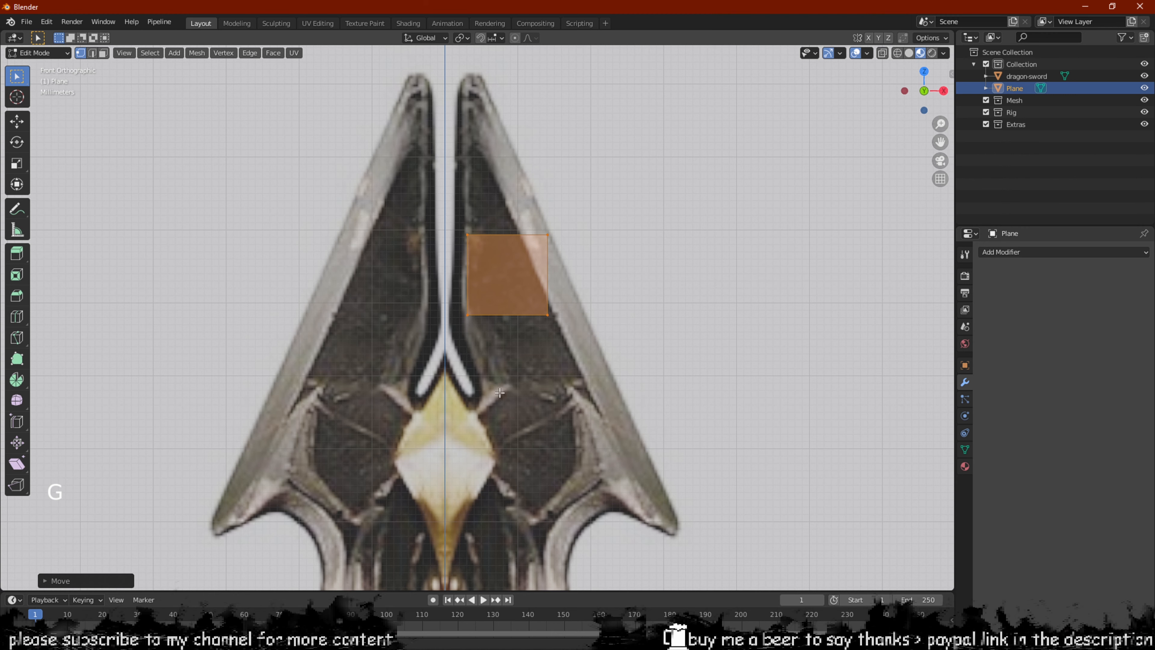
Stretch the square upward by moving its two upper vertices to the tip of the +X prong
scroll(500, 392, "down", 2)
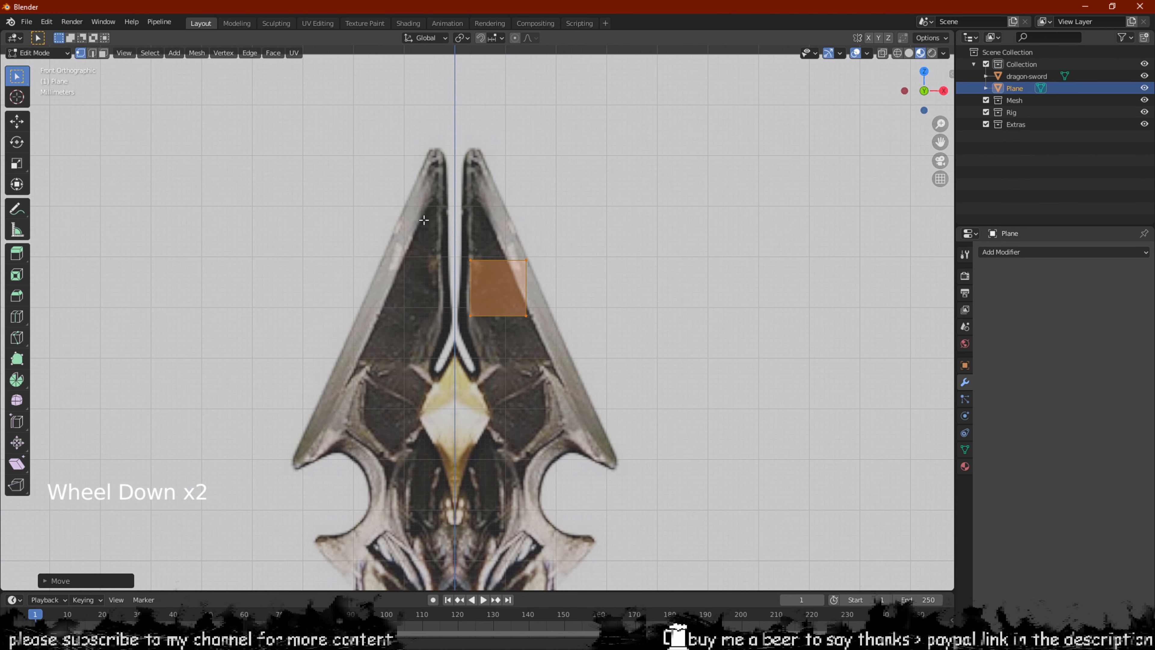
middle_click_drag(578, 350, 509, 421, "shift")
scroll(510, 421, "up", 2)
scroll(451, 388, "up", 3)
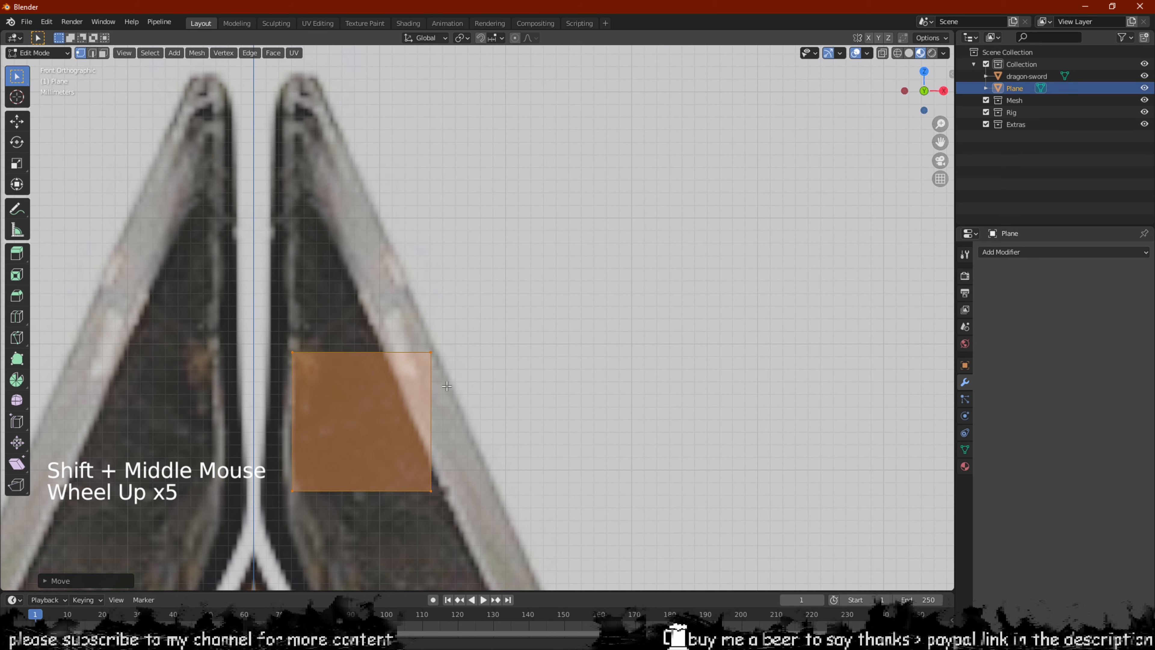
scroll(446, 386, "down", 3)
middle_click_drag(447, 386, 423, 255, "shift")
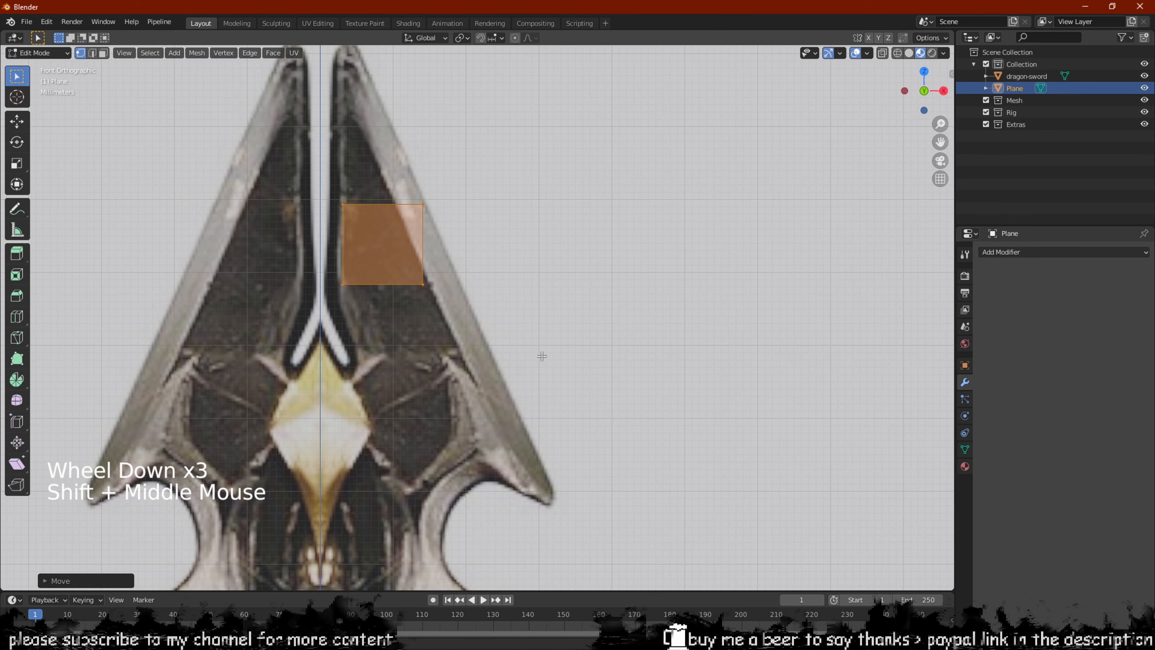
scroll(419, 223, "down", 2)
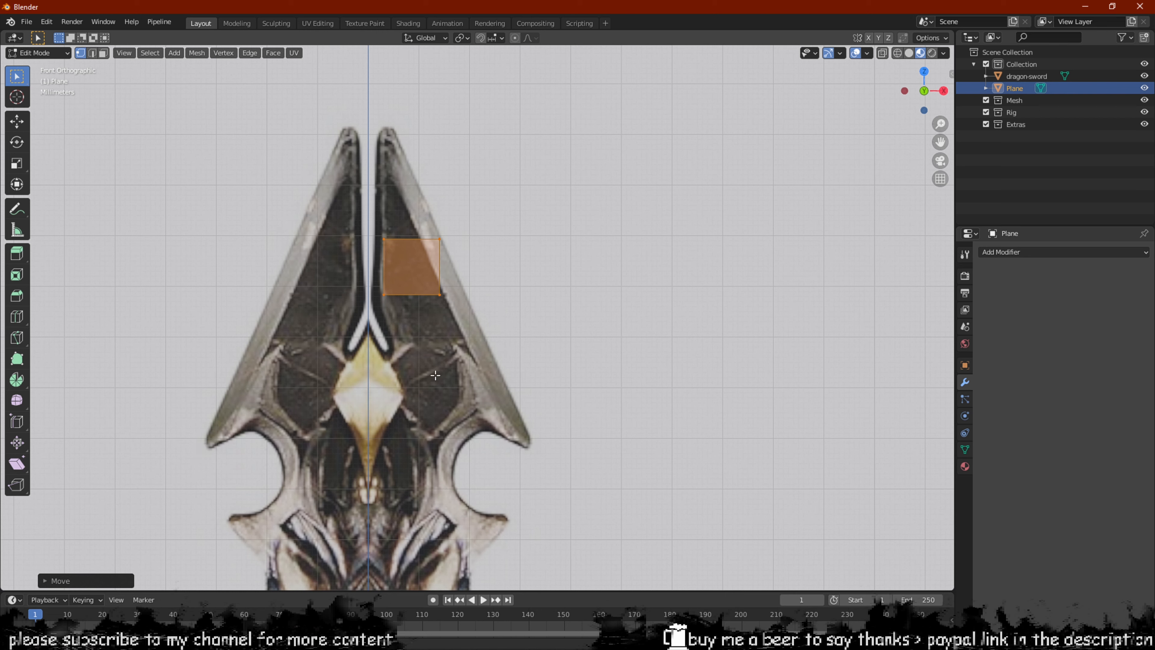
left_click_drag(267, 316, 730, 305)
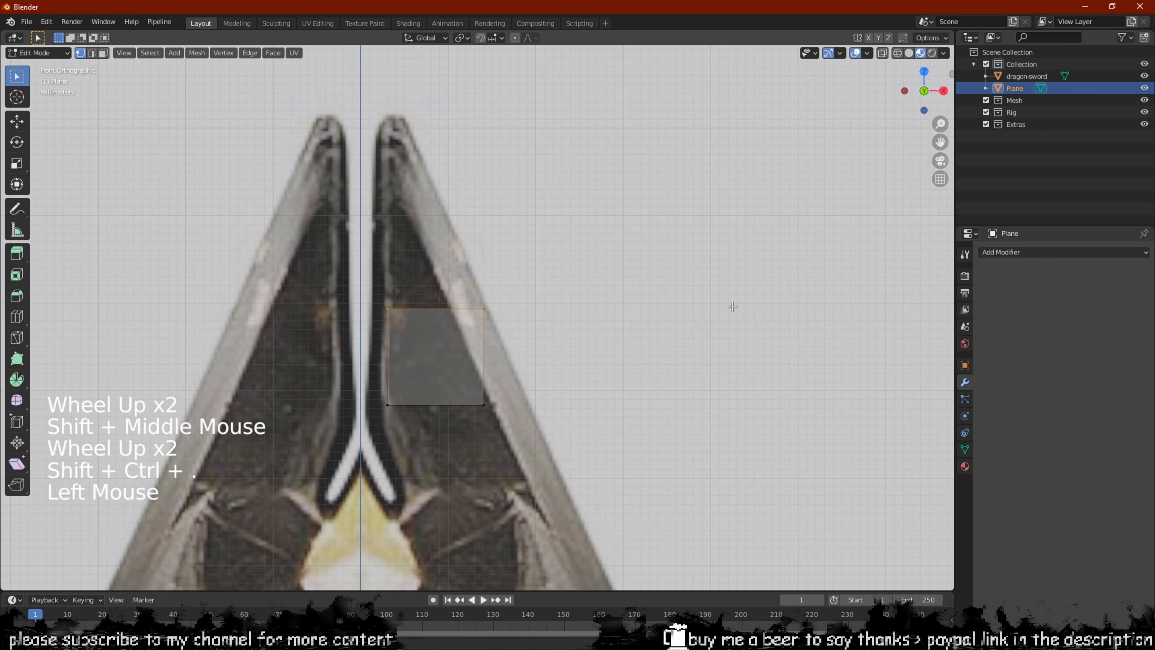
key("g")
left_click(658, 98)
key("g")
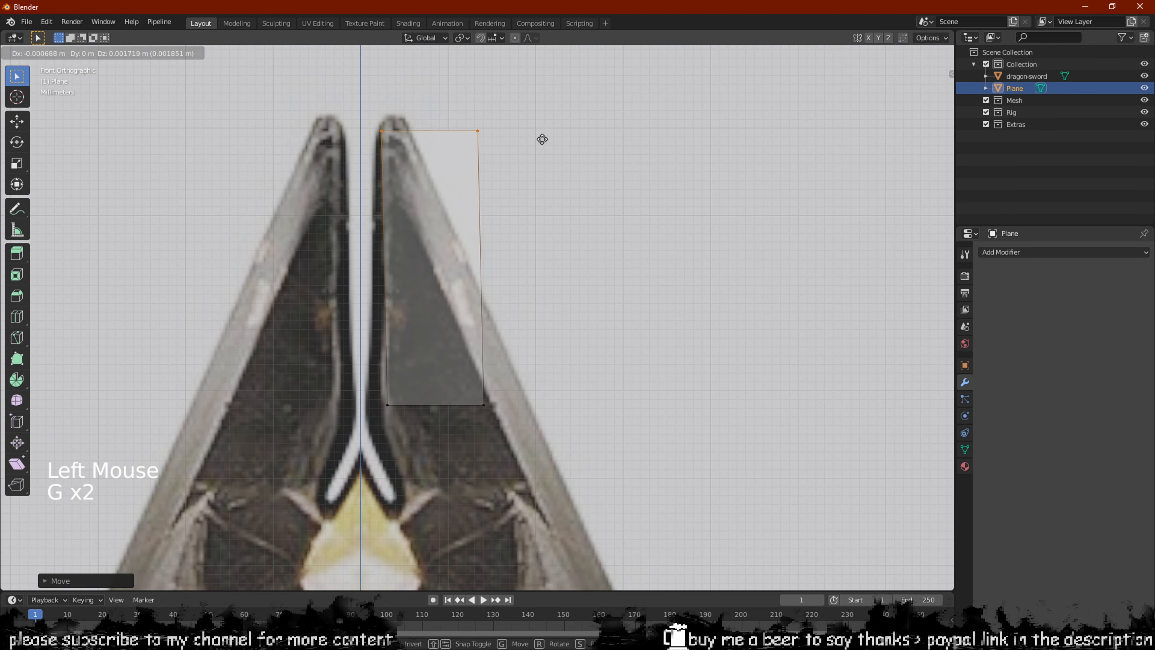
left_click(542, 140)
Raise the lower edge toward the prong's silver border and place the upper outer vertex on the tip's outer corner
left_click_drag(535, 392, 384, 447)
key("g")
left_click(402, 323)
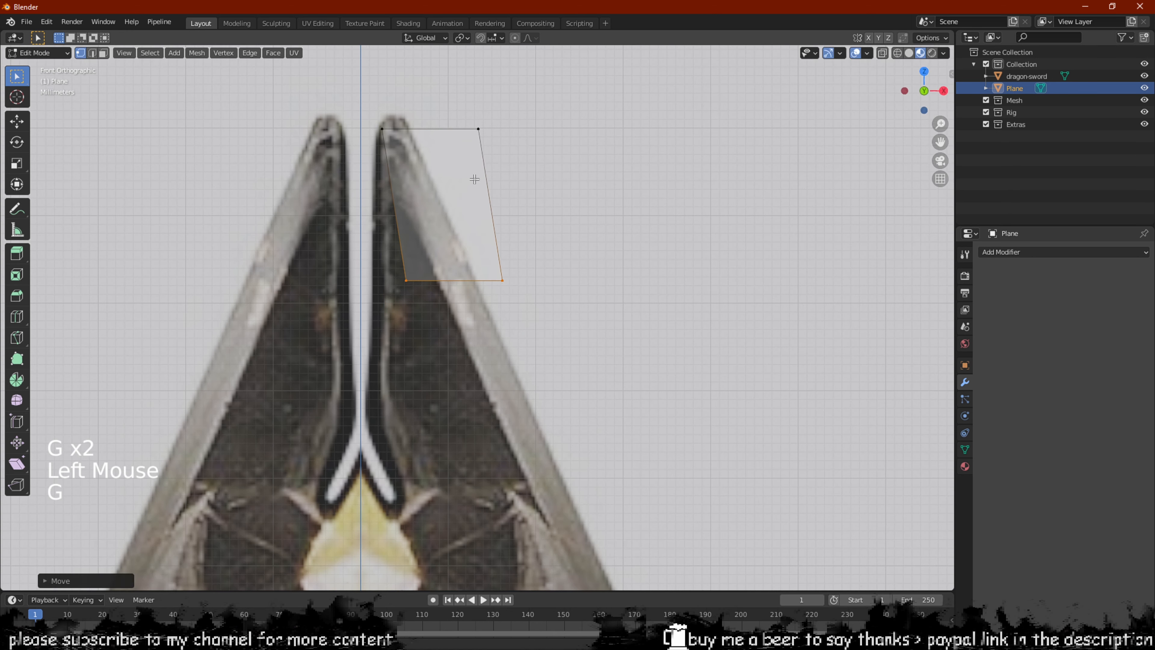
left_click(476, 136)
key("g")
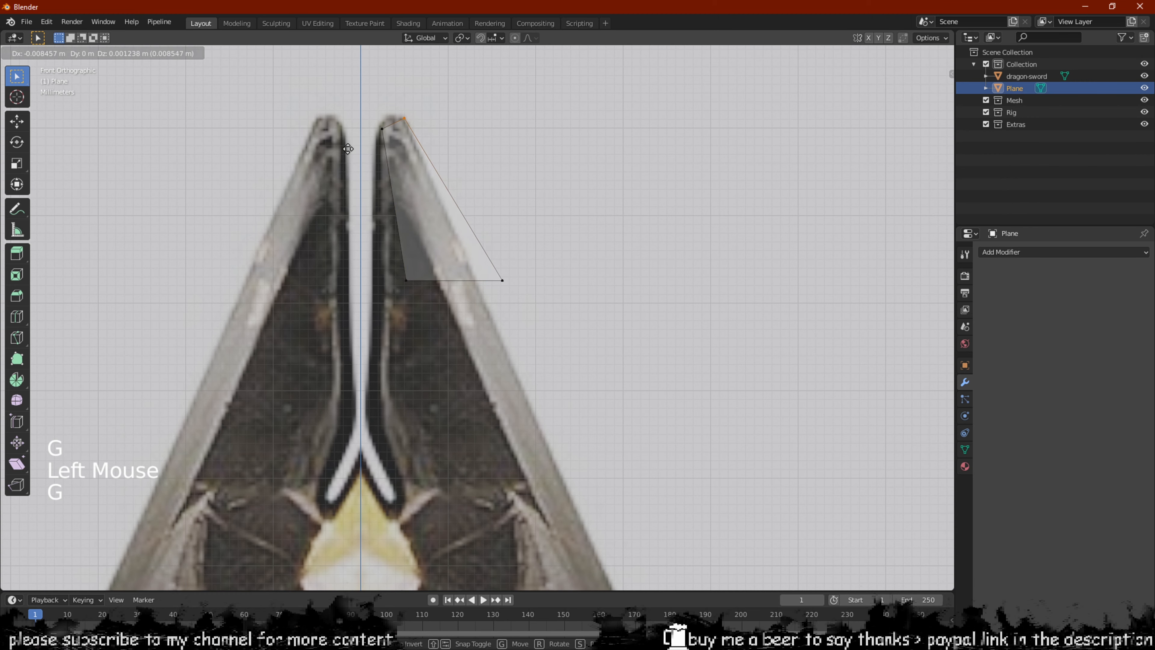
left_click(347, 148)
Place the upper inner vertex on the inner corner of the prong's tip
scroll(334, 149, "up", 3)
middle_click_drag(349, 132, 360, 482, "shift")
scroll(297, 307, "up", 2)
left_click(250, 362)
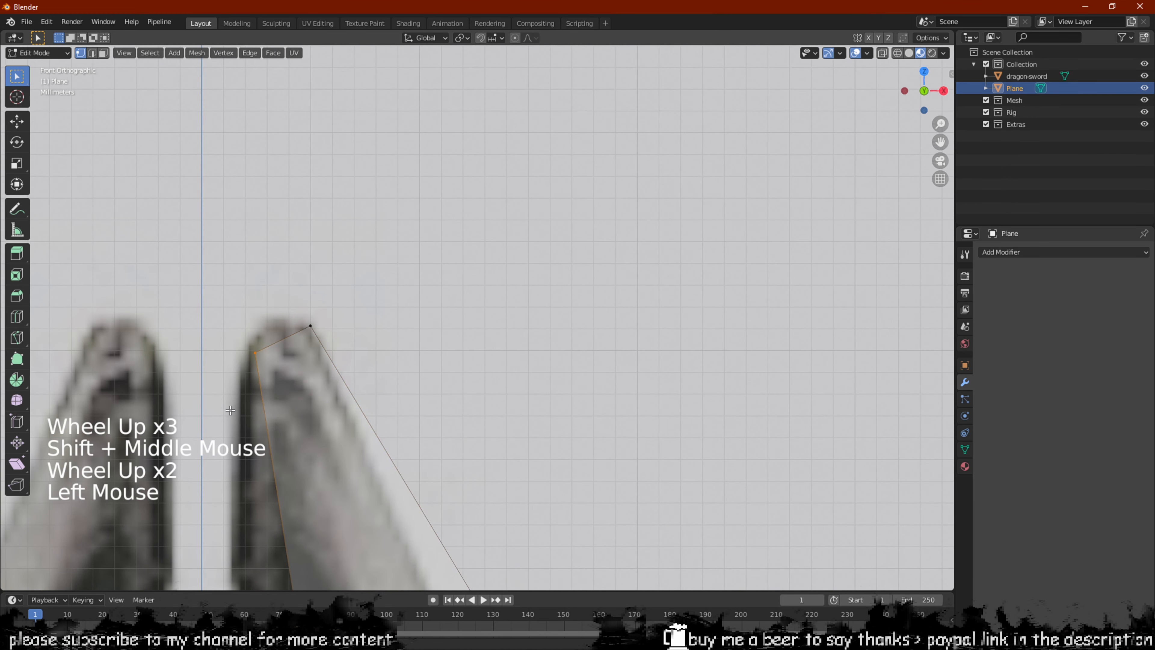
key("g")
left_click(230, 345)
Fit the two lower vertices to the outer and inner sides of the silver border strip
scroll(229, 346, "down", 3)
middle_click_drag(603, 543, 597, 350, "shift")
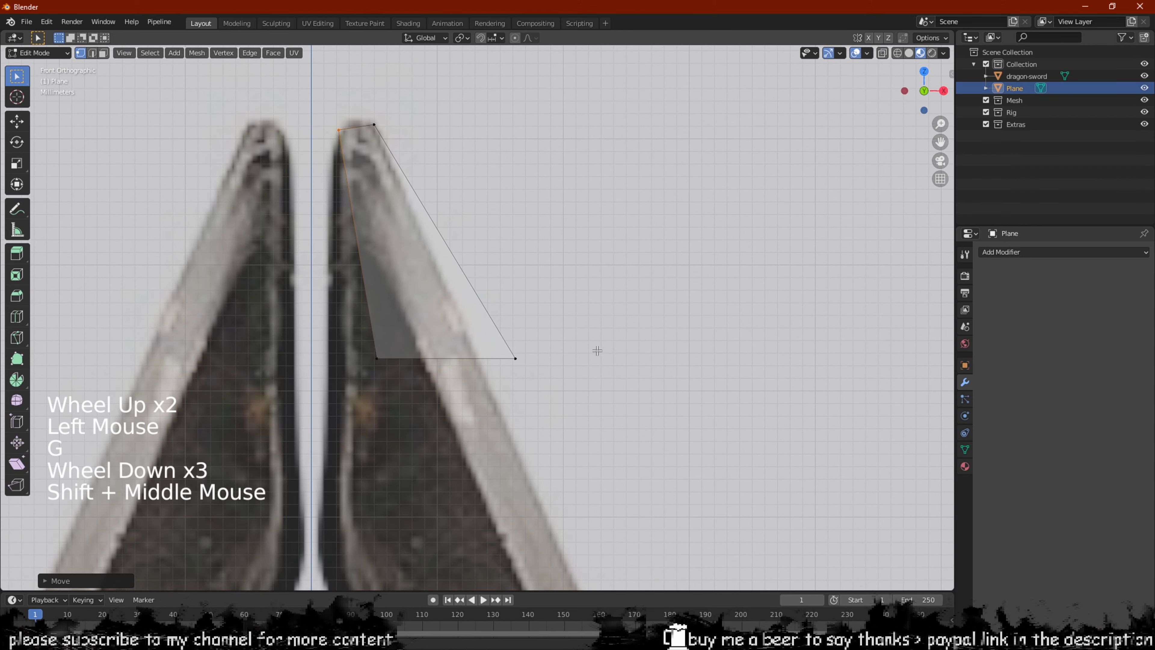
left_click(515, 358)
key("g")
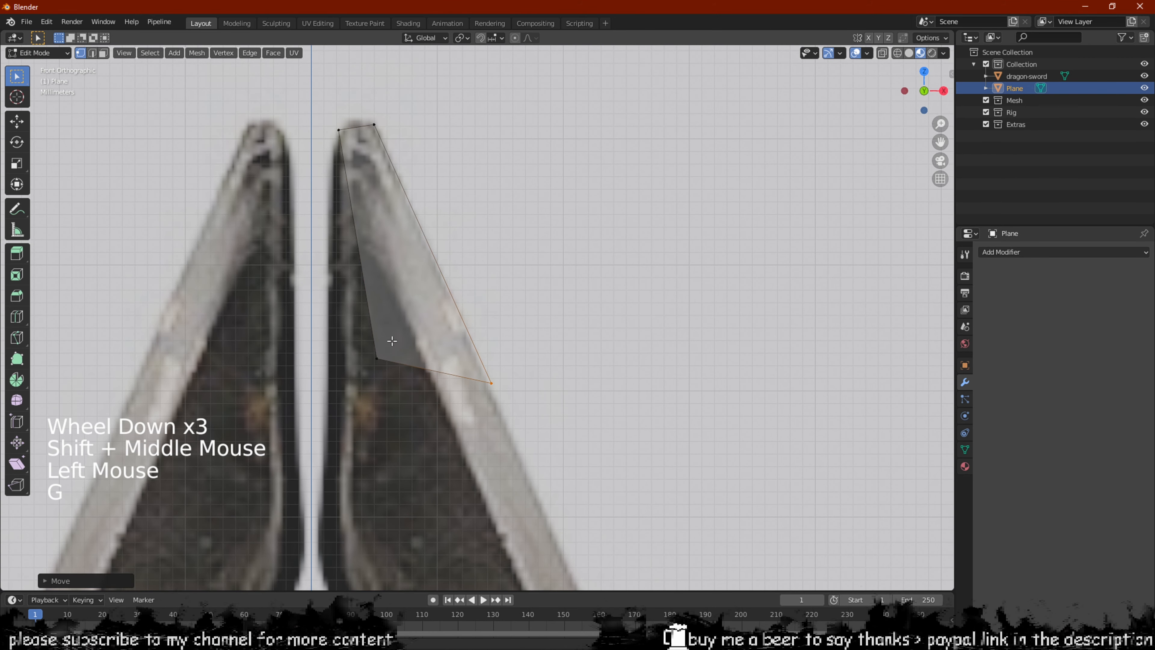
left_click(378, 364)
key("g")
left_click(440, 414)
key("g")
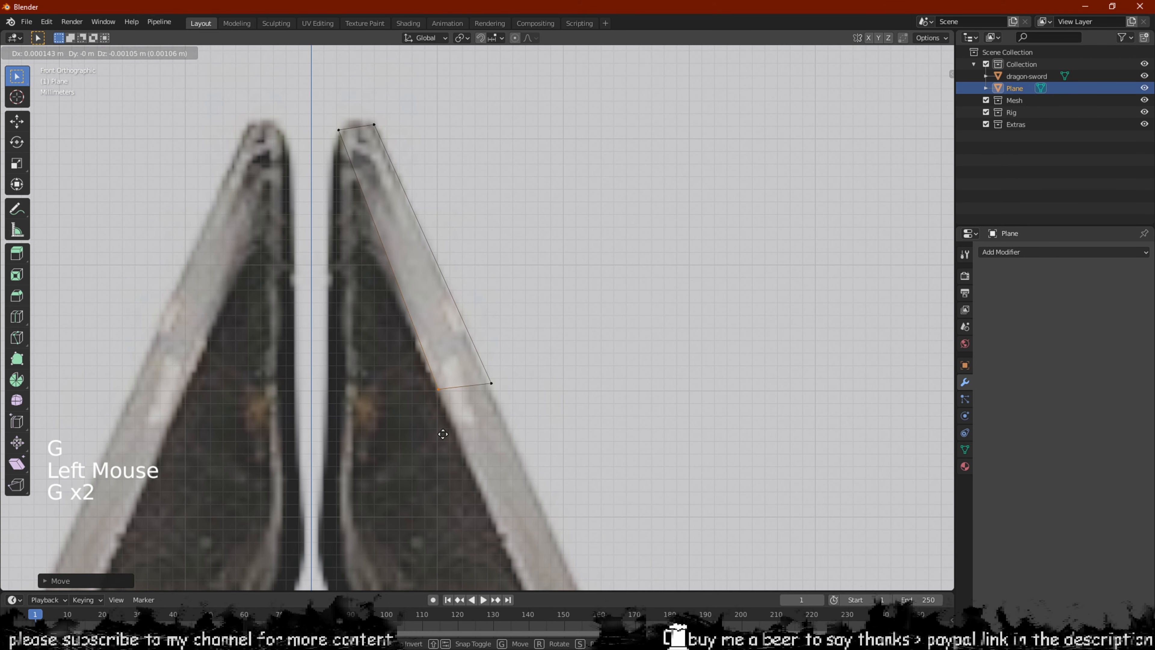
left_click(444, 436)
Move the face's lower edge down along the silver border to just above the lower barb
scroll(444, 436, "down", 2)
middle_click_drag(444, 436, 447, 252, "shift")
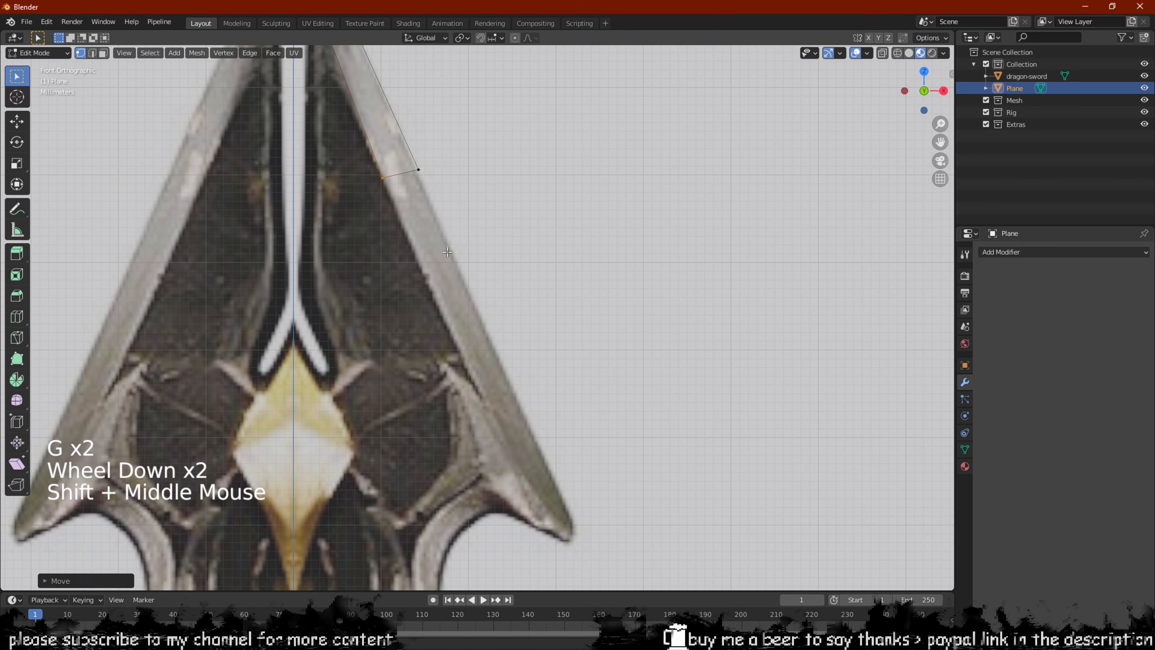
left_click_drag(500, 152, 364, 200)
key("g")
right_click(450, 552)
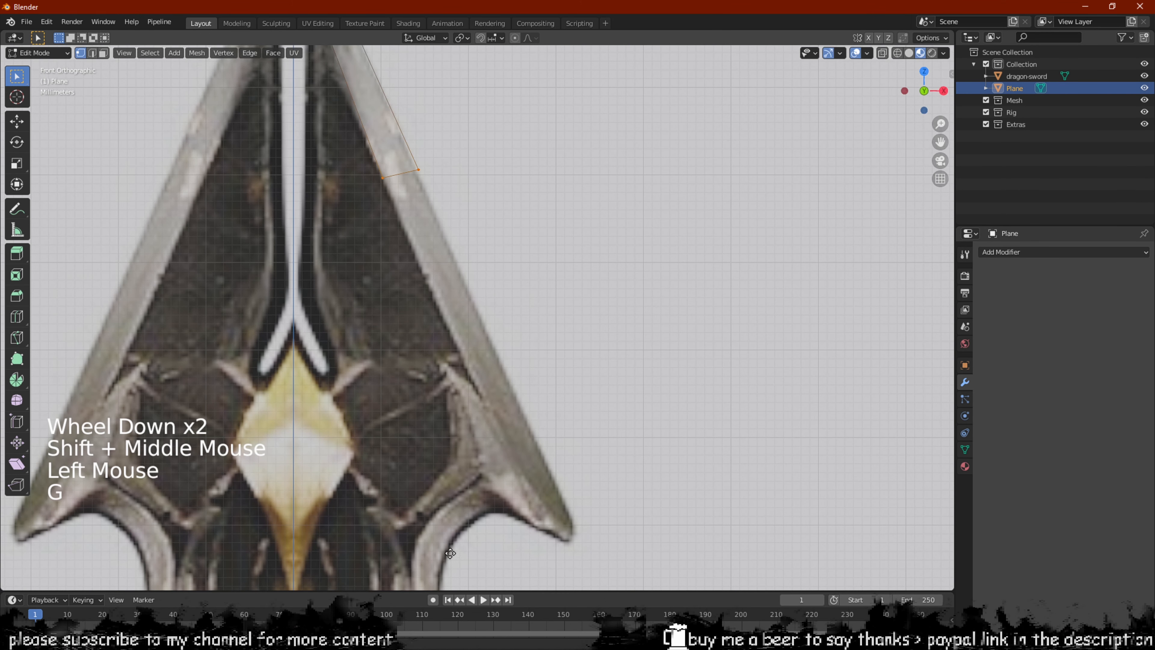
key("g")
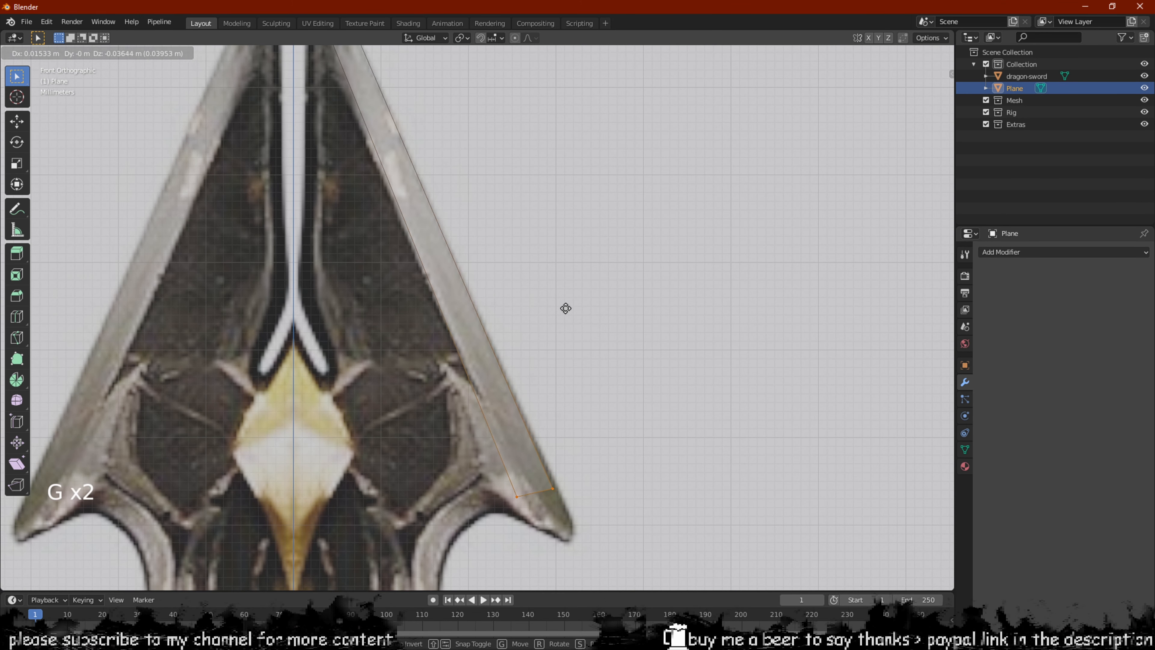
left_click(562, 297)
Examine the face's fit against the silver border from the lower barb up to the prong's tip
scroll(562, 296, "up", 1)
scroll(549, 395, "up", 1, "shift")
middle_click_drag(549, 394, 420, 215, "shift")
scroll(421, 215, "up", 2)
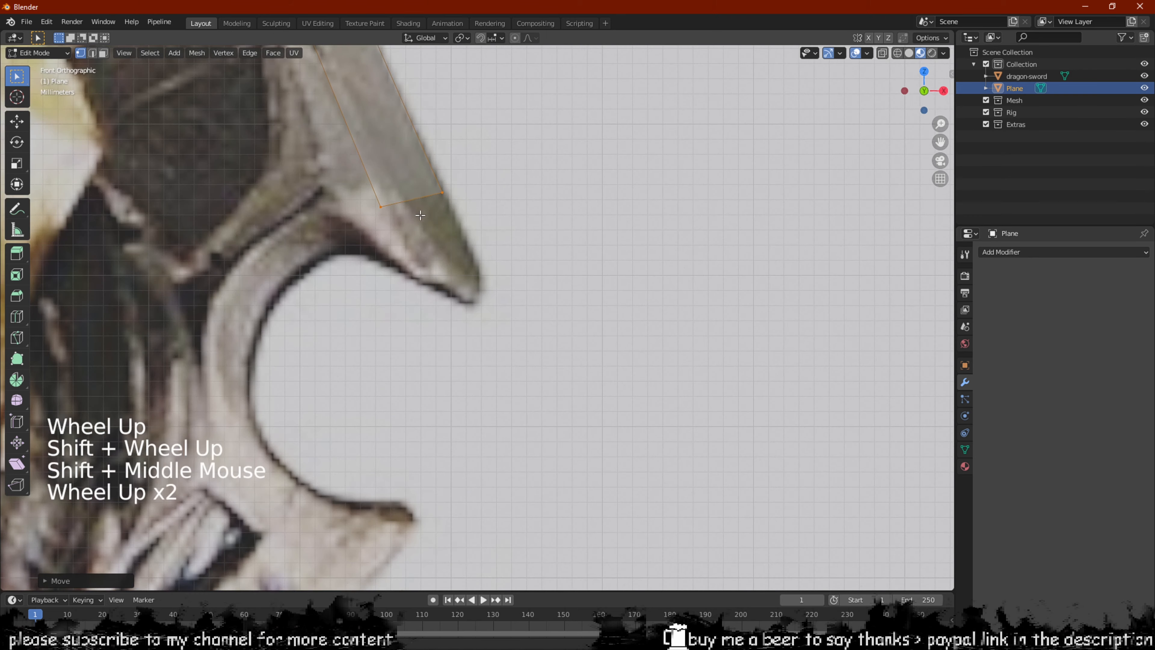
left_click(421, 215)
scroll(420, 215, "down", 2)
middle_click_drag(309, 191, 414, 327, "shift")
key("2")
scroll(415, 286, "down", 2)
scroll(414, 328, "up", 2)
middle_click_drag(400, 114, 394, 281, "shift")
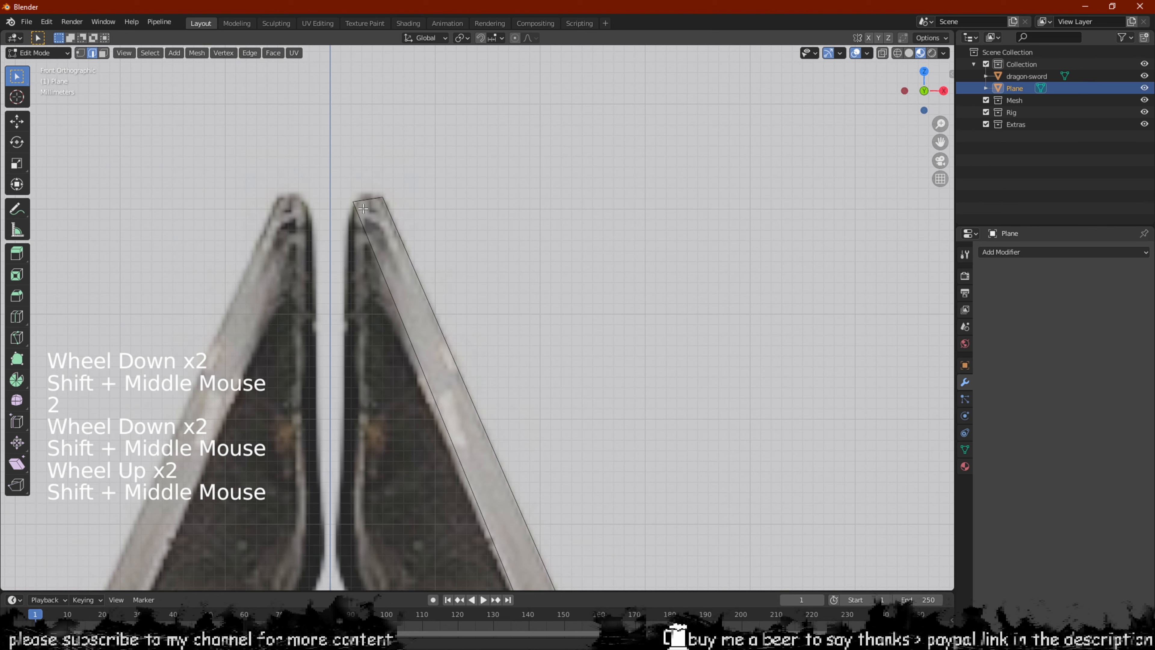
Fine-tune the upper inner vertex so it sits on the inner side of the prong's tip
left_click(363, 208)
key("1")
left_click(356, 200)
key("g")
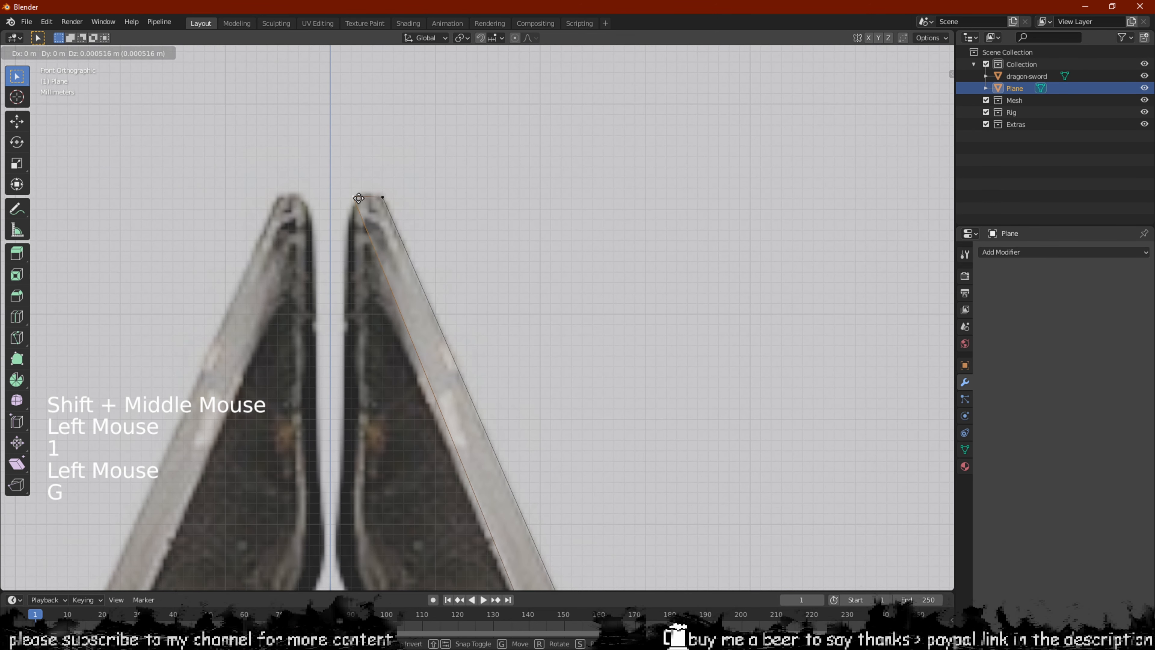
left_click(359, 199)
key("g")
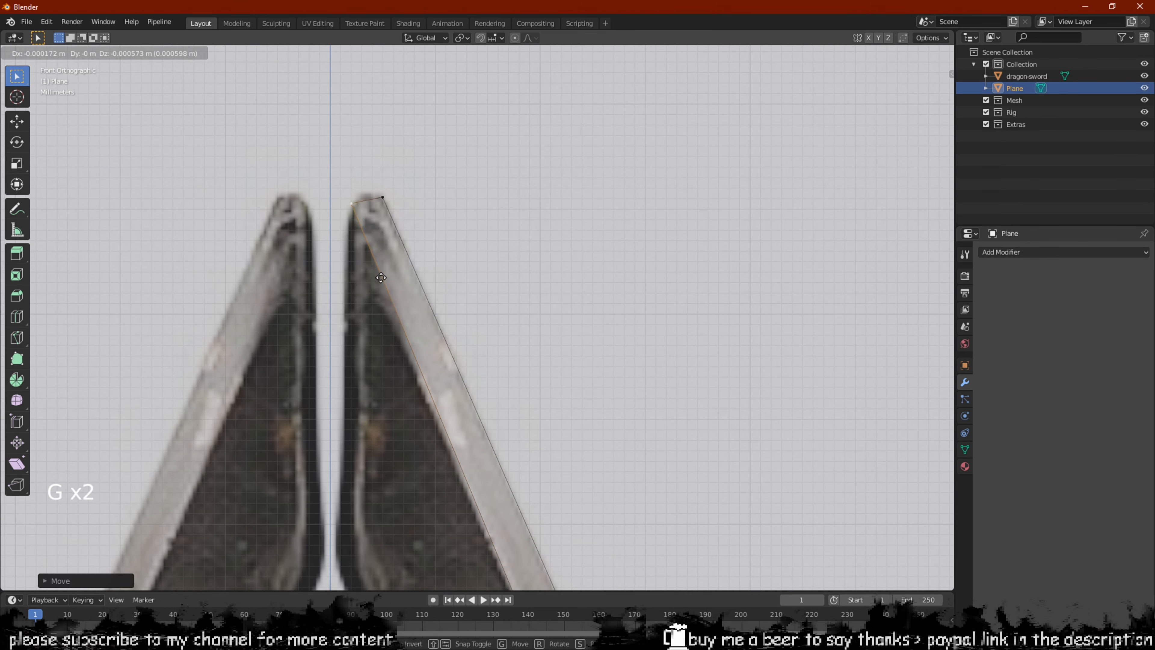
left_click(382, 284)
Add one loop cut across the border face and slide it up near the prong's tip
scroll(377, 273, "up", 2)
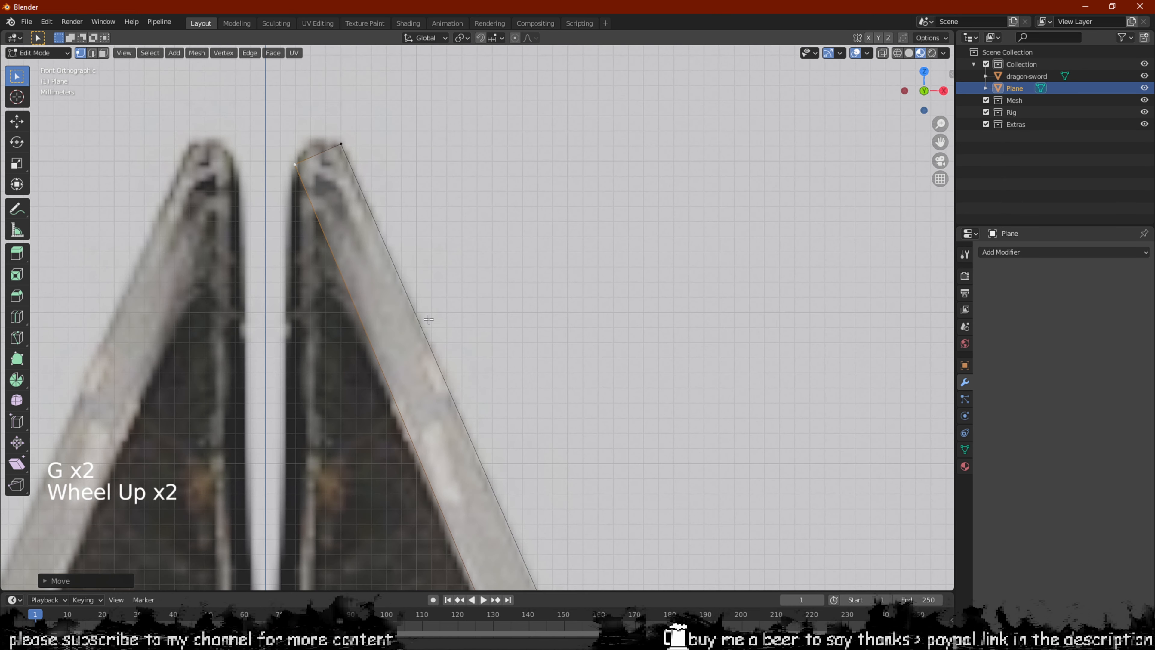
key("ctrl+r")
left_click(407, 298)
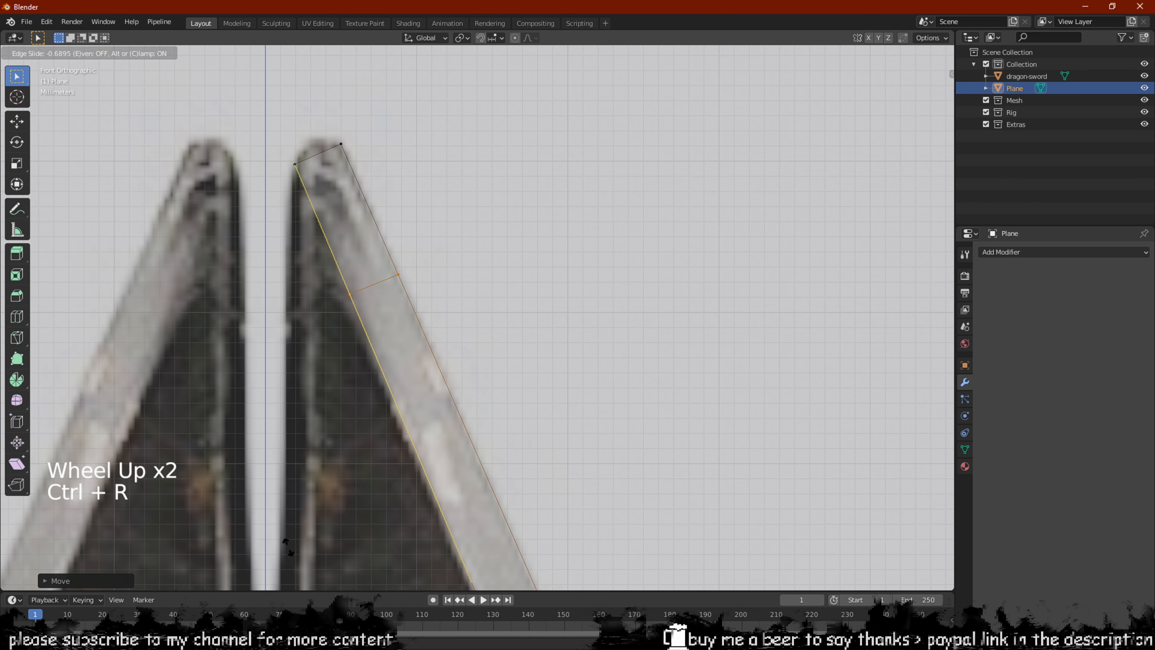
left_click(394, 464)
Move the loop cut's two vertices slightly down so they follow the inner and outer sides of the silver border
left_click(343, 280)
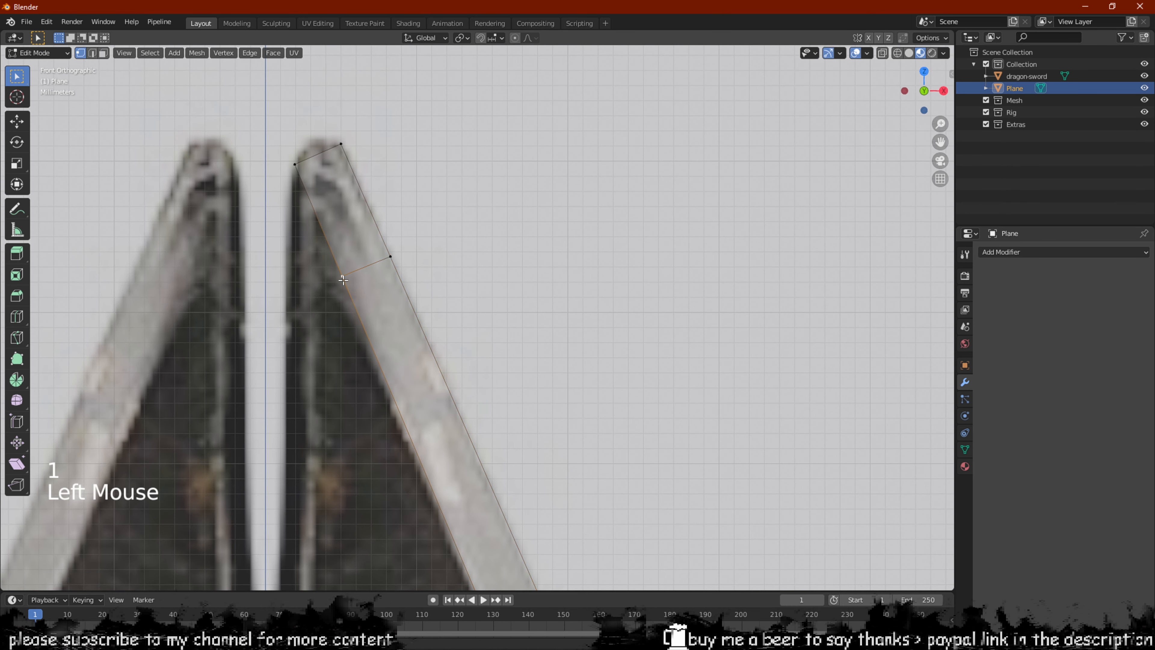
key("g")
left_click(337, 293)
left_click(390, 256)
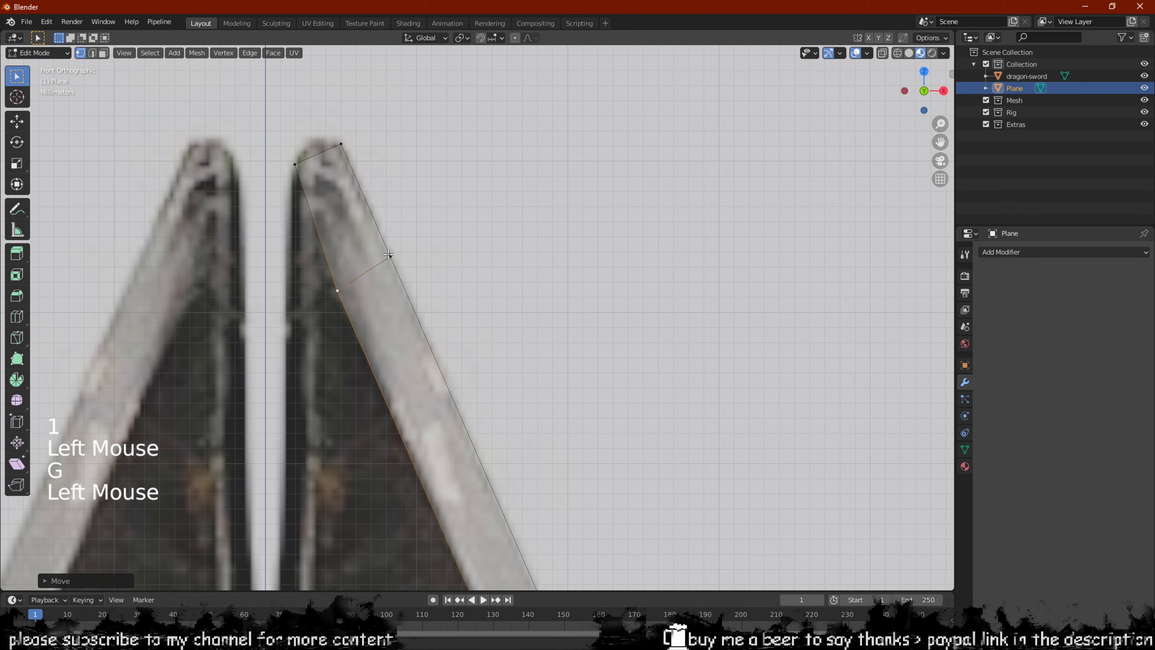
key("g")
left_click(391, 268)
Move the upper inner vertex to the middle of the tip's top so the upper edge runs level
scroll(391, 268, "down", 1)
middle_click_drag(391, 268, 492, 492, "shift")
key("2")
left_click(357, 229)
scroll(373, 264, "up", 2)
key("1")
left_click(377, 334)
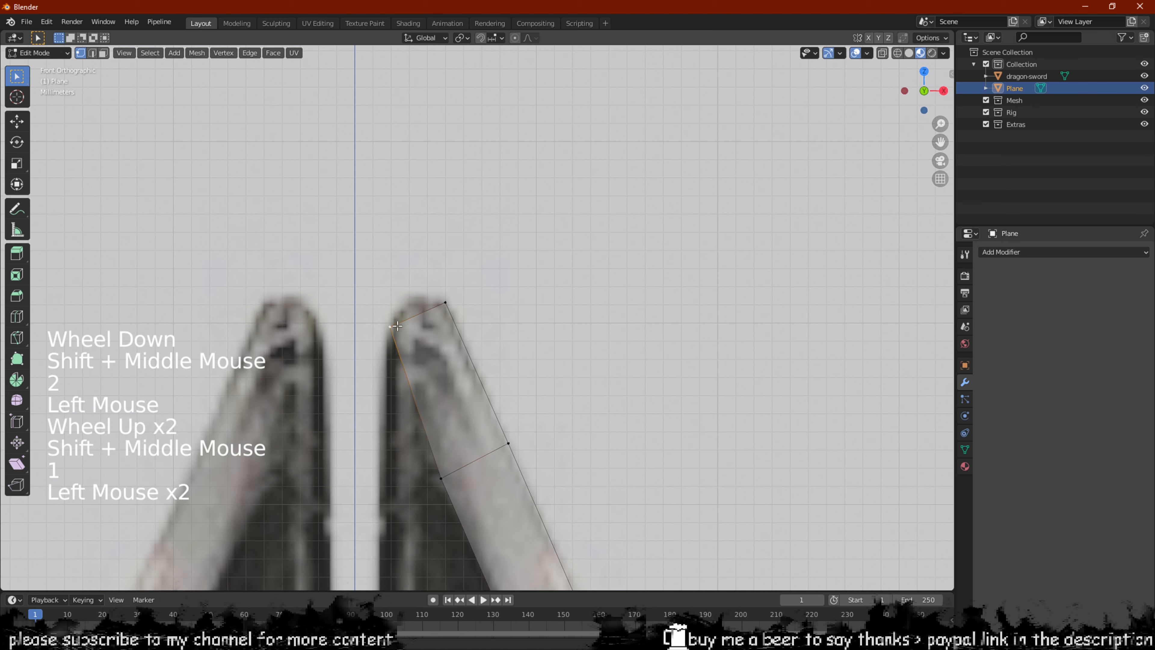
key("g")
left_click(421, 300)
Extrude the inner edge between the tip and the loop cut toward the central slot
key("2")
left_click(422, 352)
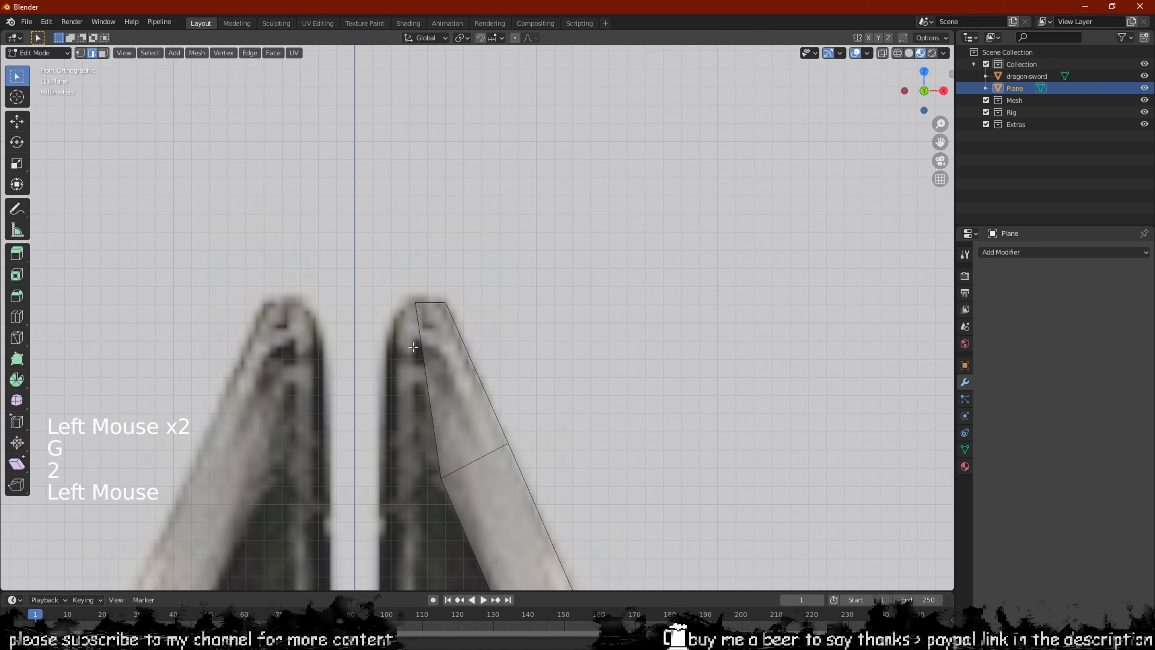
key("e")
left_click(389, 352)
Fit the extruded edge's two vertices to the rounded tip and to the prong's inner side along the slot
key("1")
left_click(399, 318)
key("g")
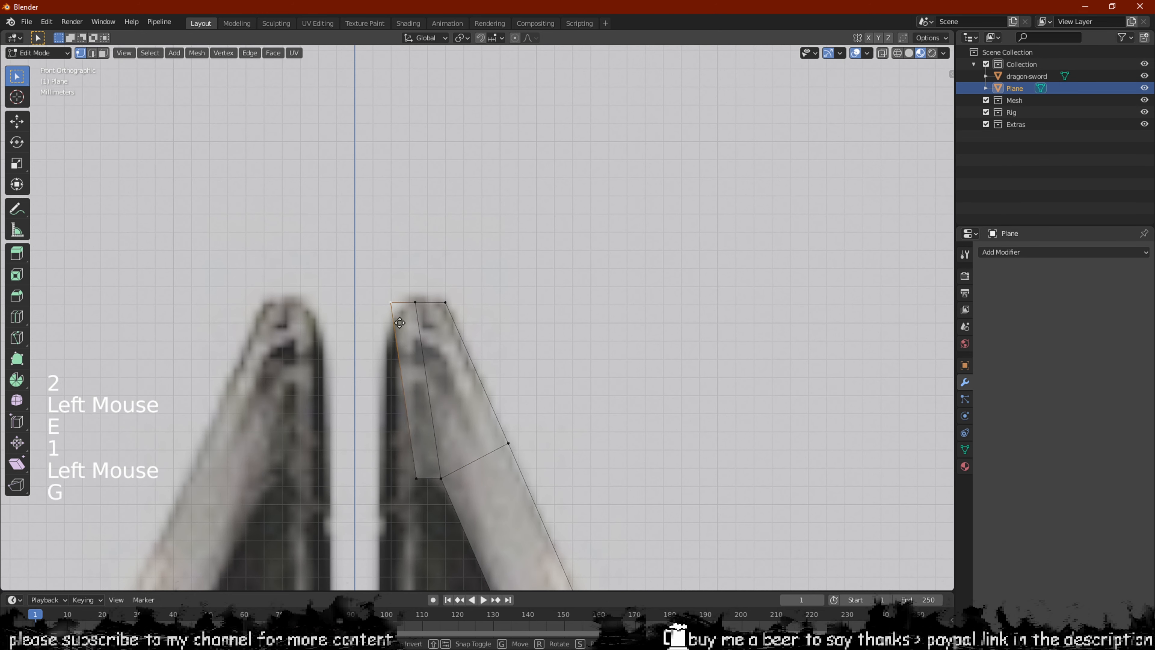
left_click(403, 328)
left_click(417, 477)
key("g")
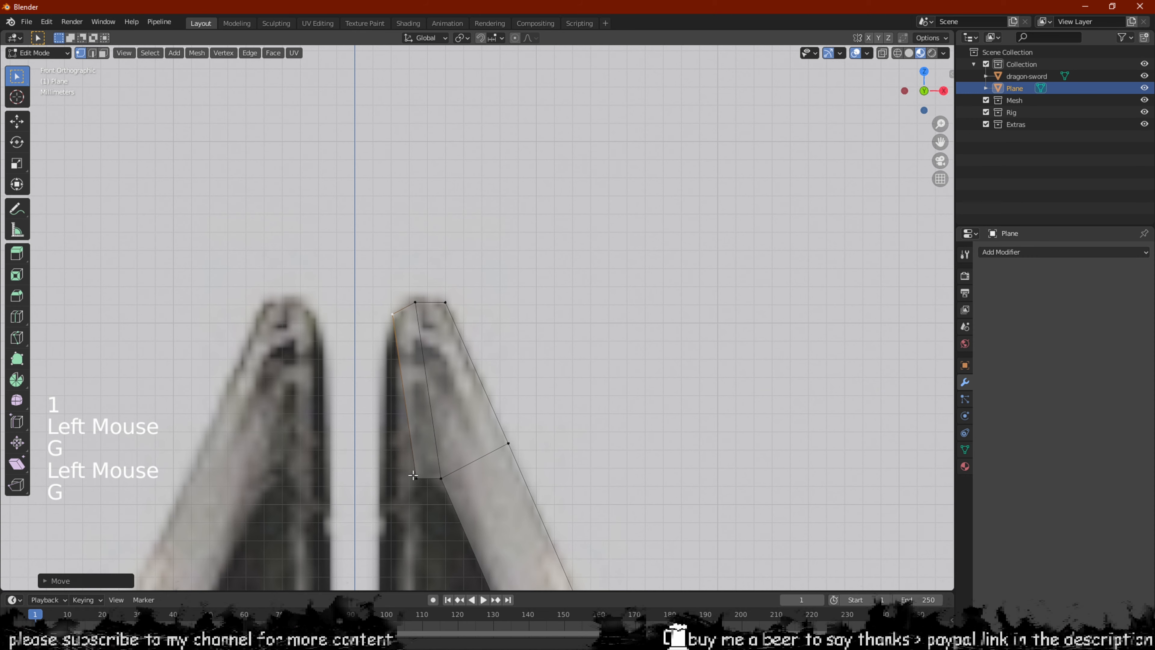
left_click(400, 480)
key("g")
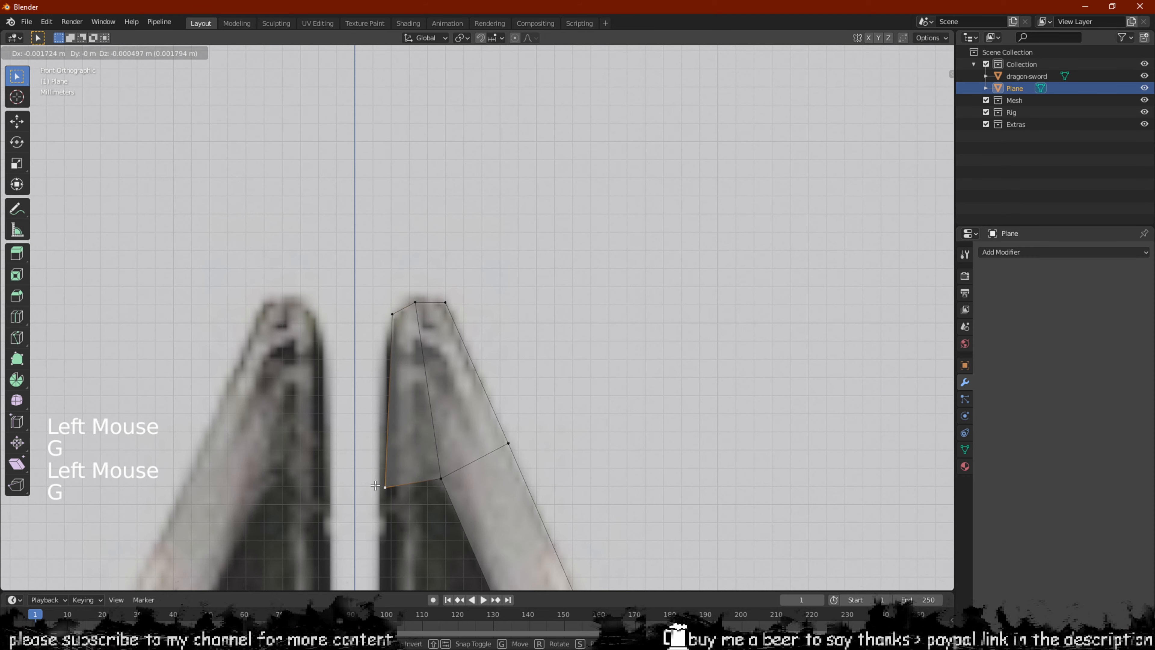
left_click(375, 485)
Fill a face inside the silver border and move its free corner straight below the inner slot vertex, over the gold gem
scroll(375, 485, "down", 4)
middle_click_drag(375, 482, 423, 260, "shift")
scroll(377, 277, "down", 2)
scroll(423, 256, "up", 2)
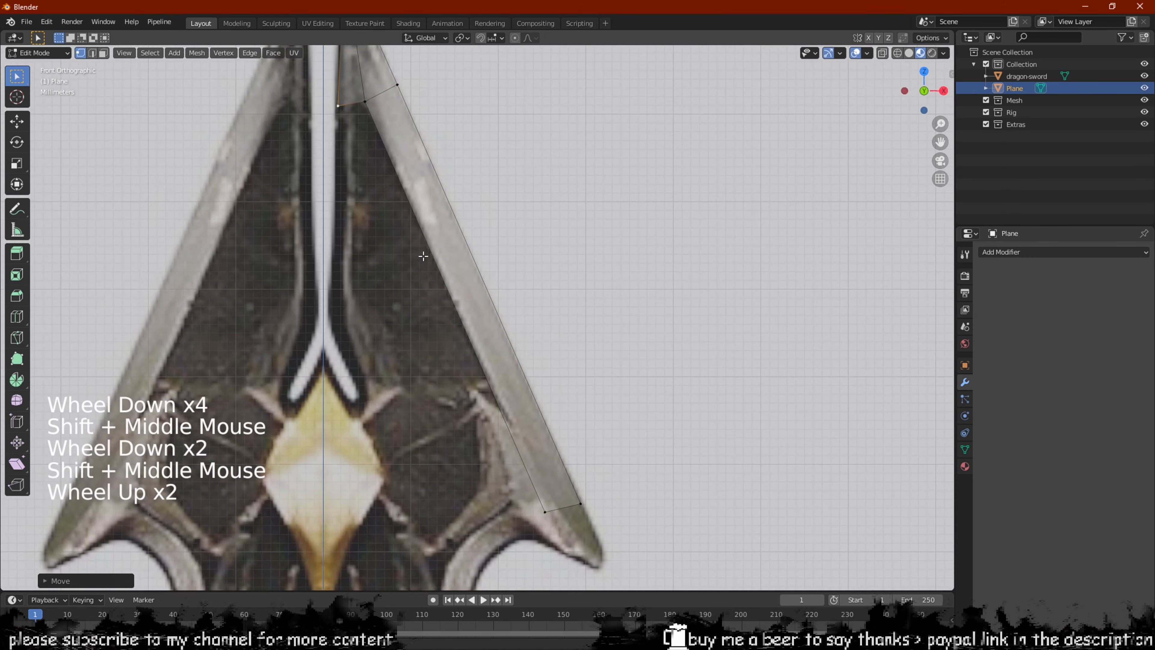
left_click(356, 101)
key("f")
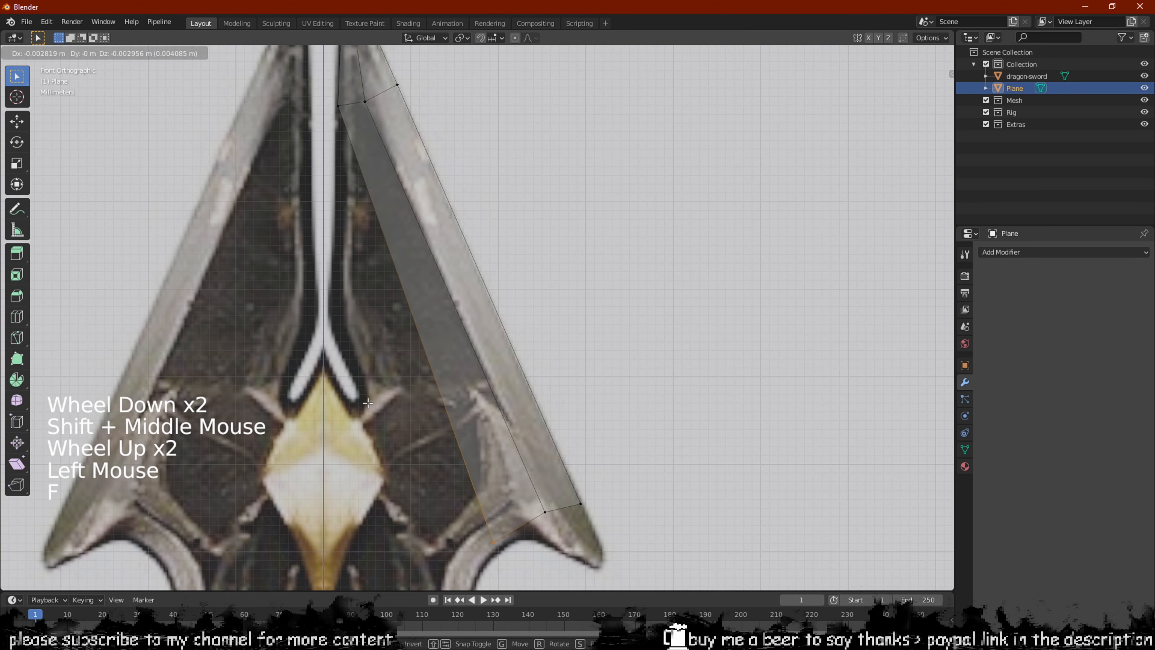
left_click(214, 379)
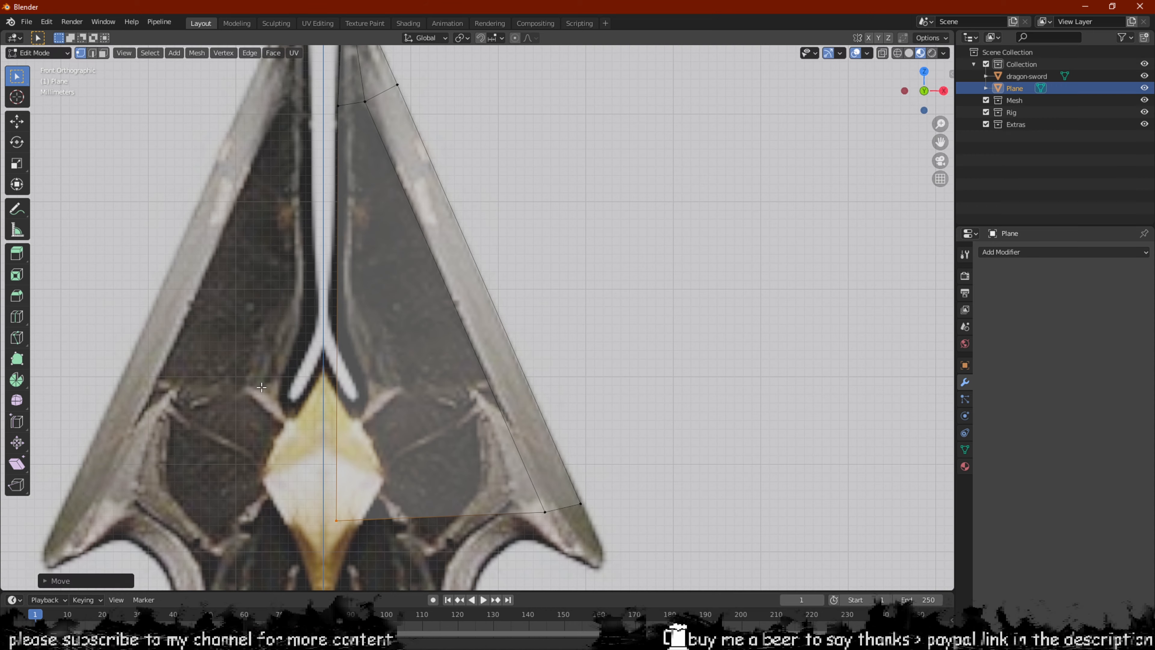
Add a loop cut across the dark panel and silver border, and move its inner vertex to the slot where the white line forks
scroll(380, 294, "up", 1)
middle_click_drag(379, 293, 383, 342, "shift")
scroll(427, 364, "up", 1)
key("ctrl+r")
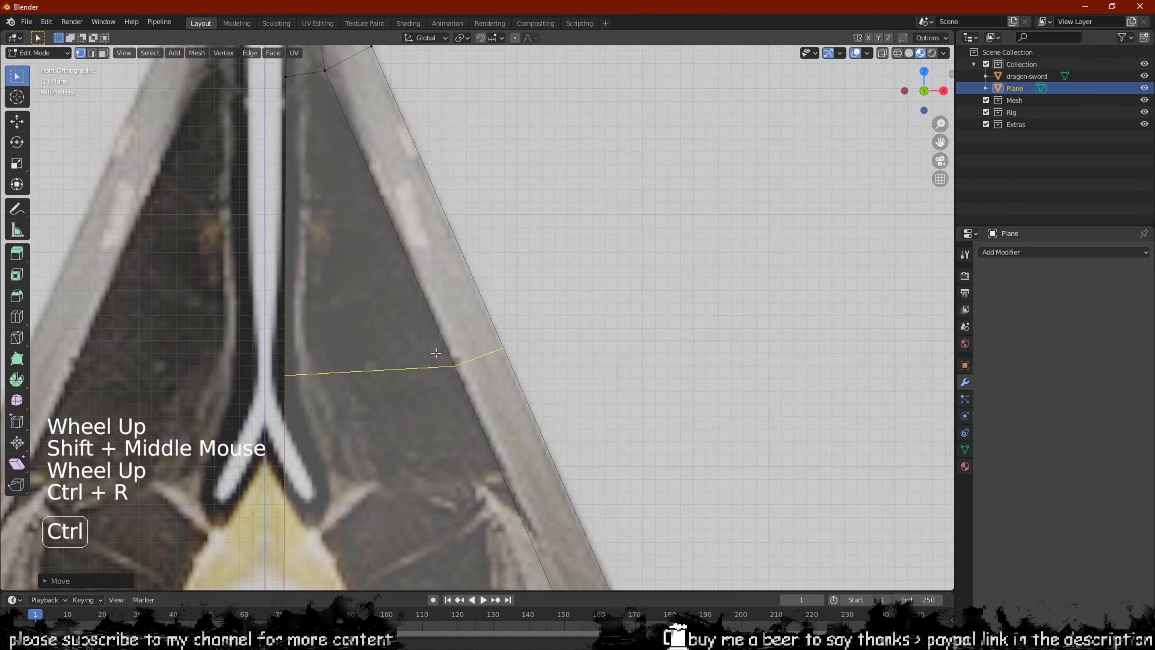
left_click(437, 354)
left_click(437, 354)
left_click_drag(292, 363, 255, 399)
key("g")
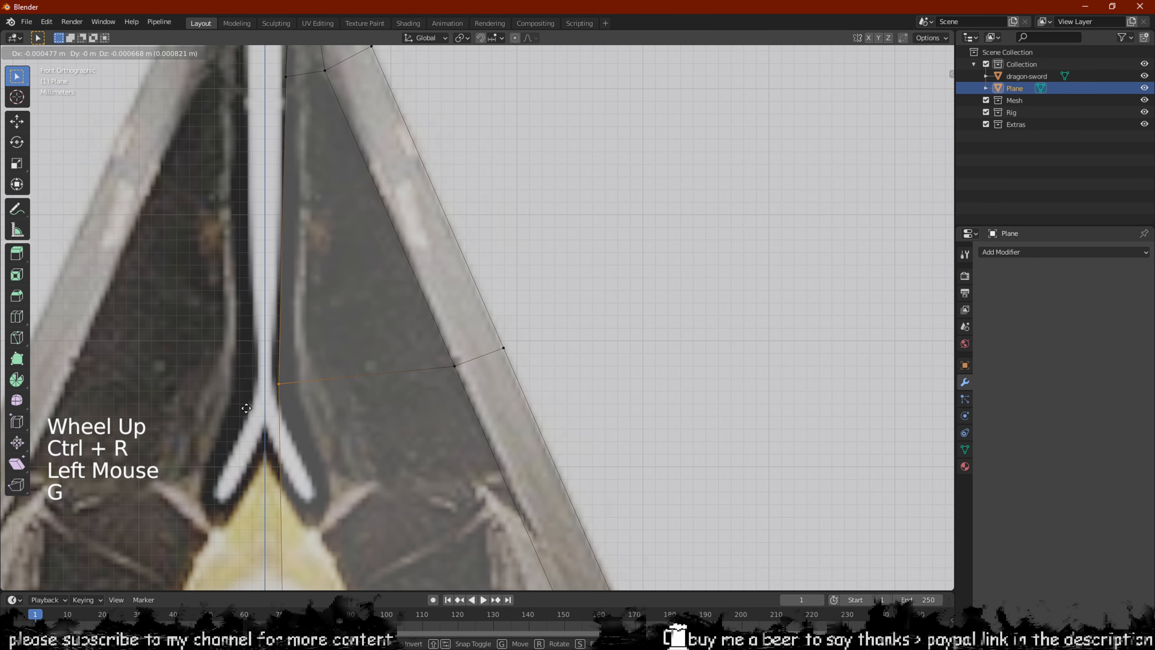
left_click(248, 408)
Add a loop cut level with the white fork's end, and move its inner vertex beside the fork's outer tip
scroll(383, 457, "up", 1)
middle_click_drag(383, 458, 447, 252, "shift")
scroll(446, 253, "down", 1)
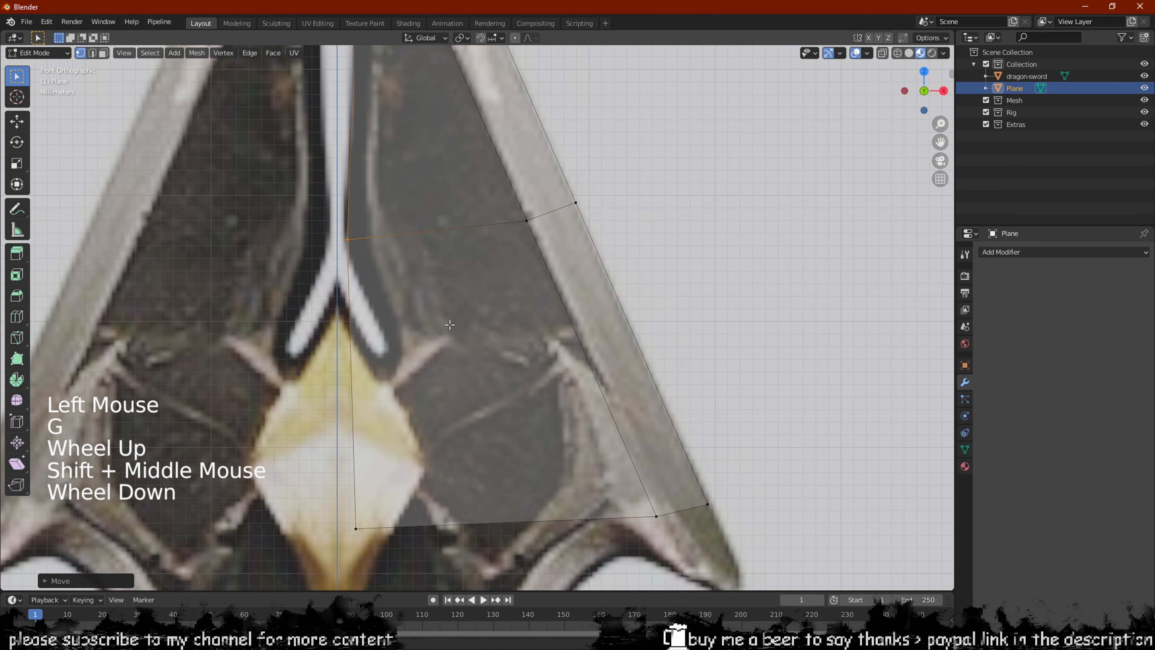
key("ctrl+r")
left_click(572, 291)
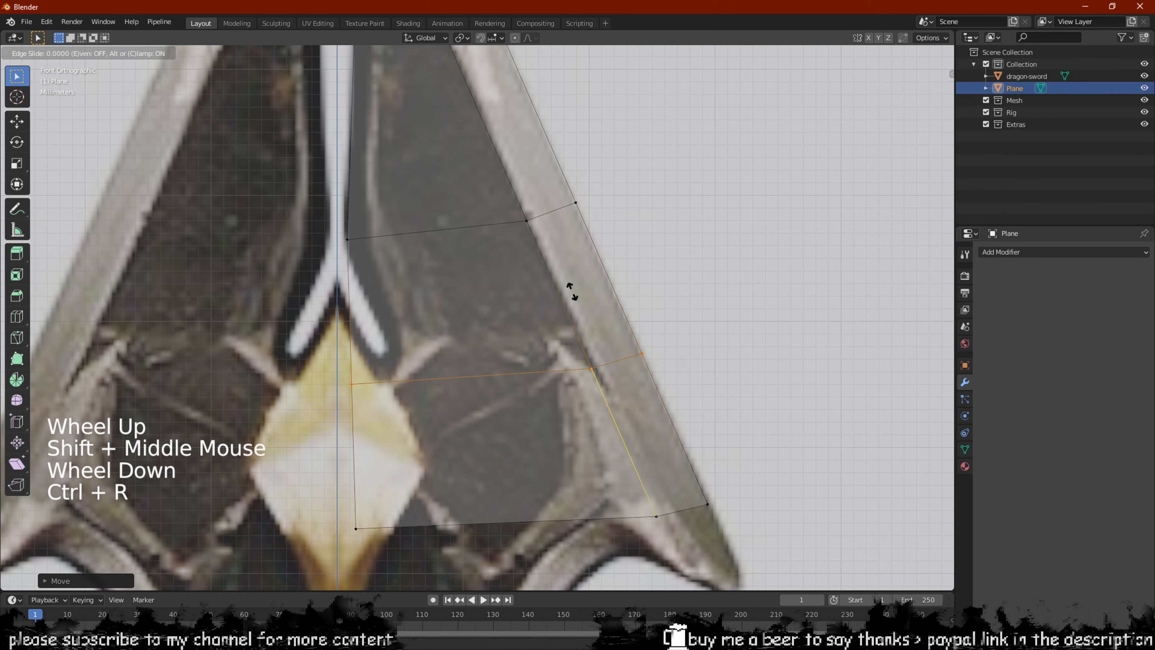
left_click(579, 252)
left_click(343, 363)
key("g")
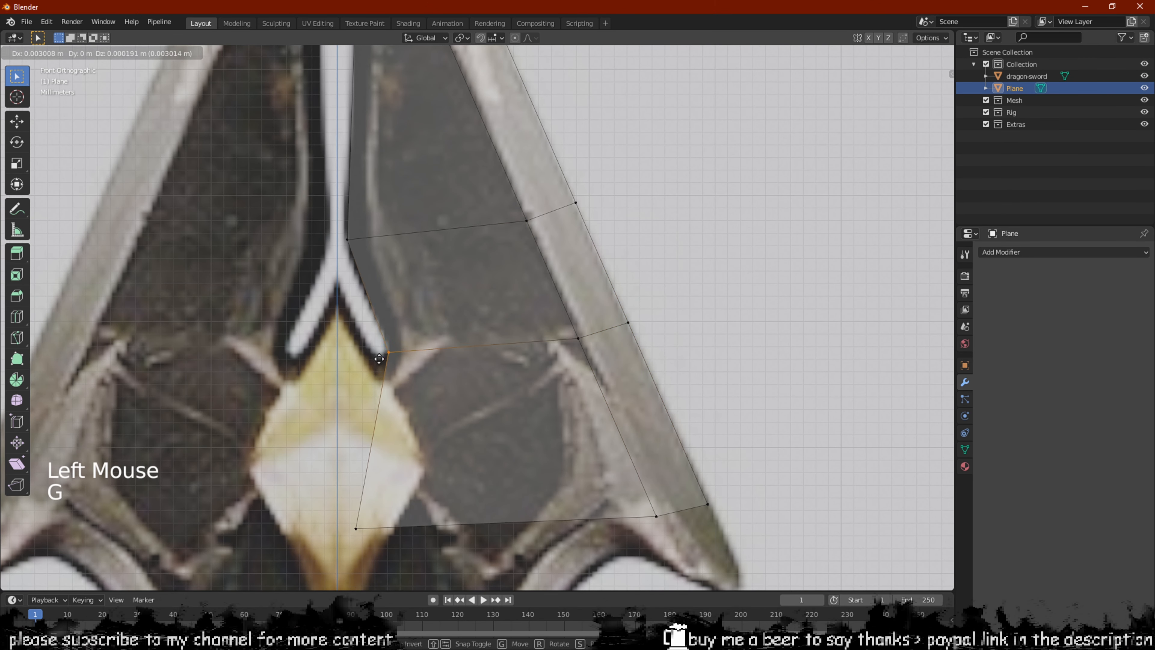
left_click(379, 359)
Move the new cut's border vertex slightly onto the dark panel's edge, and shift the lower inner vertex outward along X toward the gem's edge
left_click_drag(571, 333, 561, 358)
key("g")
left_click(554, 349)
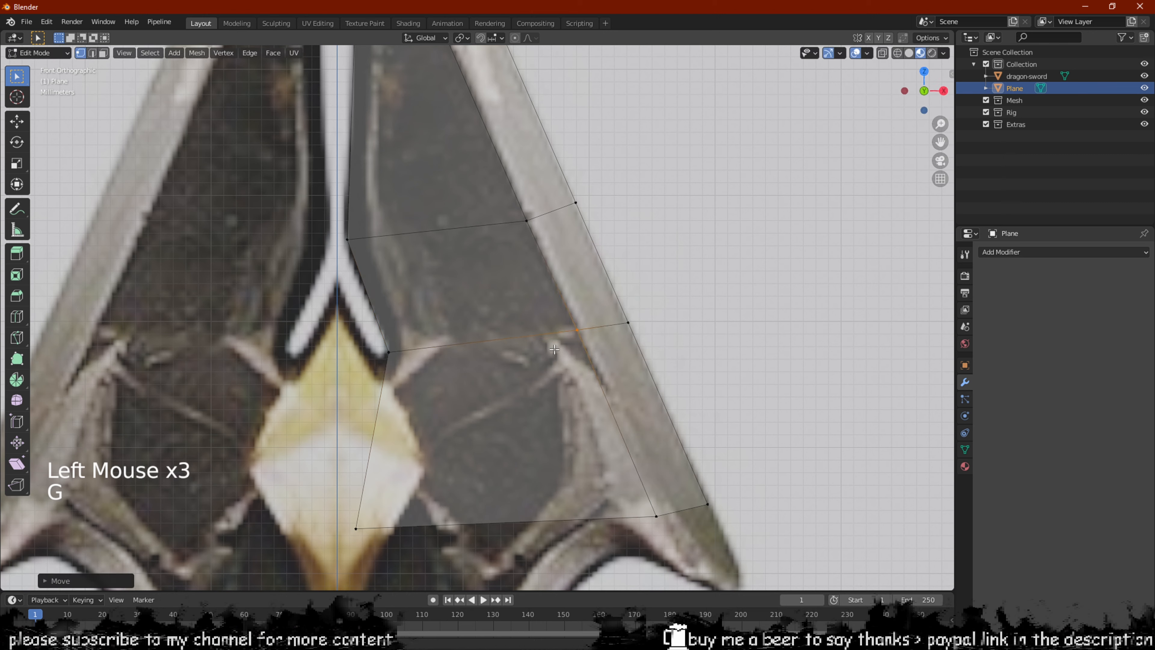
left_click(379, 540)
key("g")
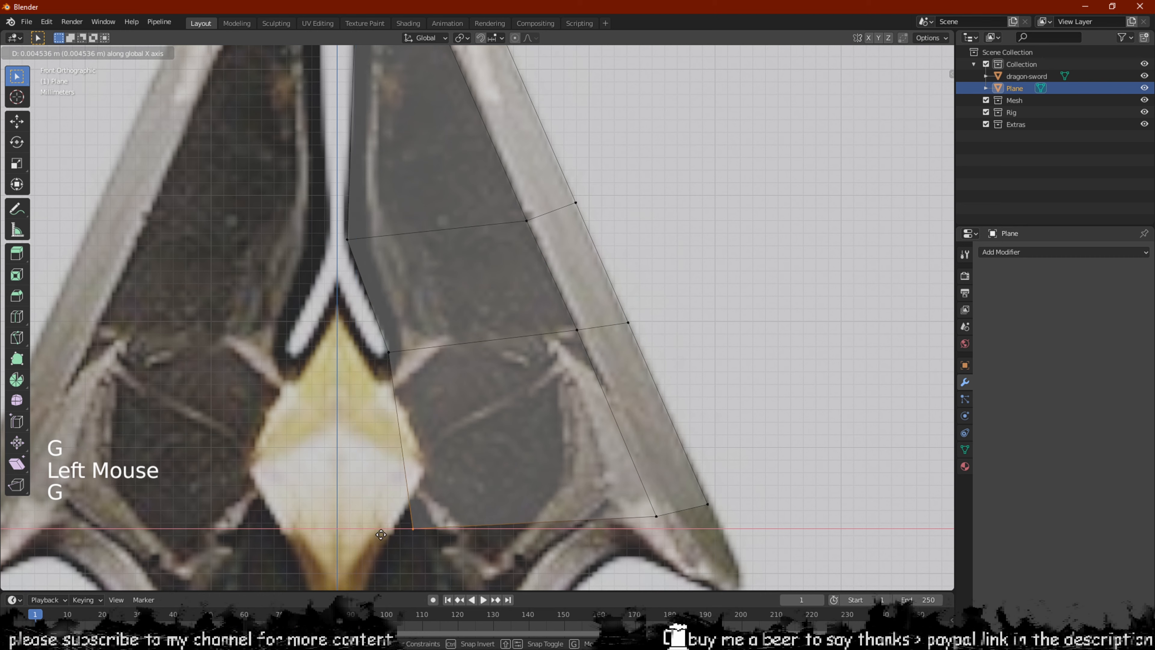
left_click(368, 536)
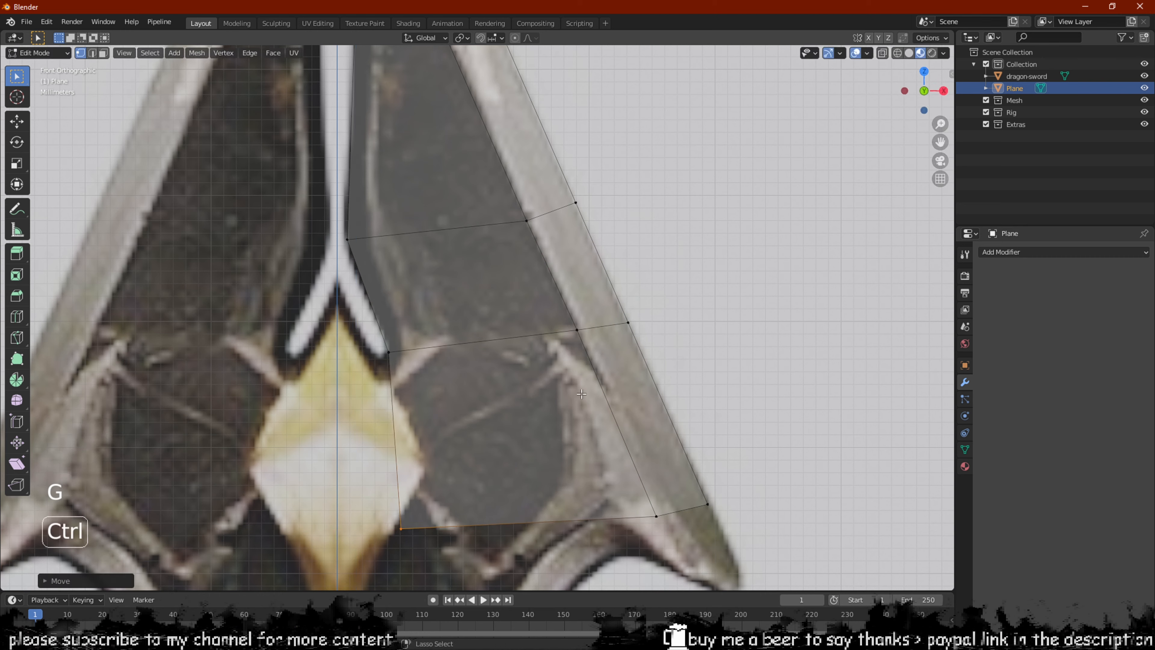
Add another loop cut across the panel and border, just below the cut at the white fork's tip
key("ctrl+r")
left_click(590, 382)
key("1")
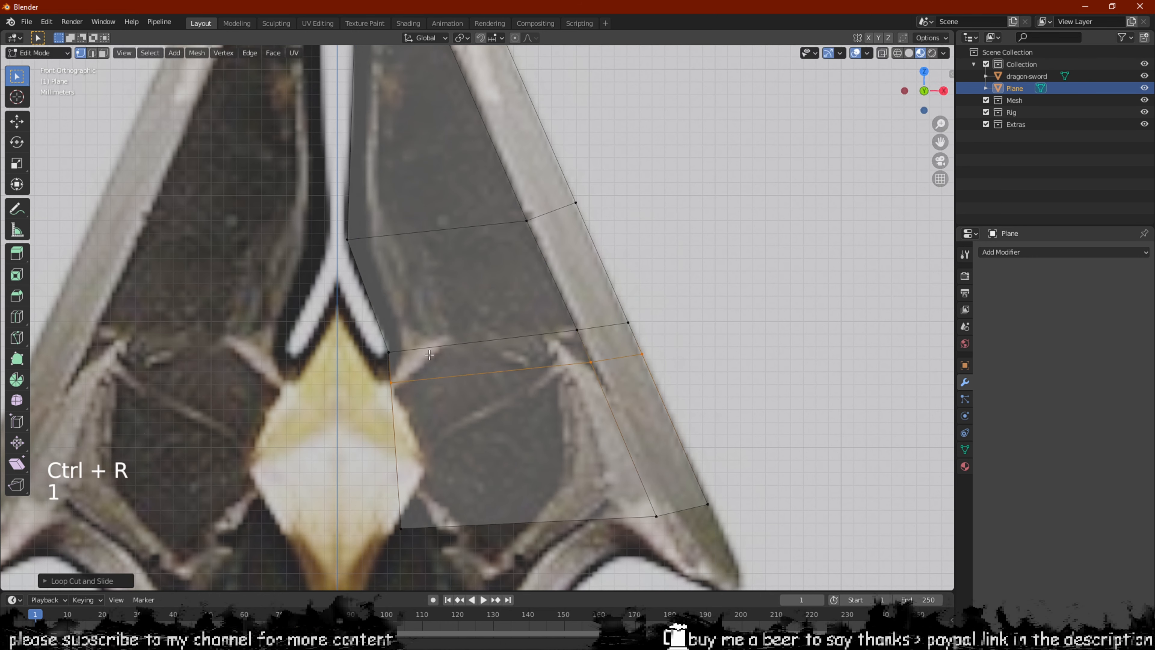
Extrude the short inner edge between the two close cuts inward beneath the white fork's tip
key("2")
left_click(582, 314)
scroll(577, 314, "up", 3)
middle_click_drag(486, 319, 561, 314, "shift")
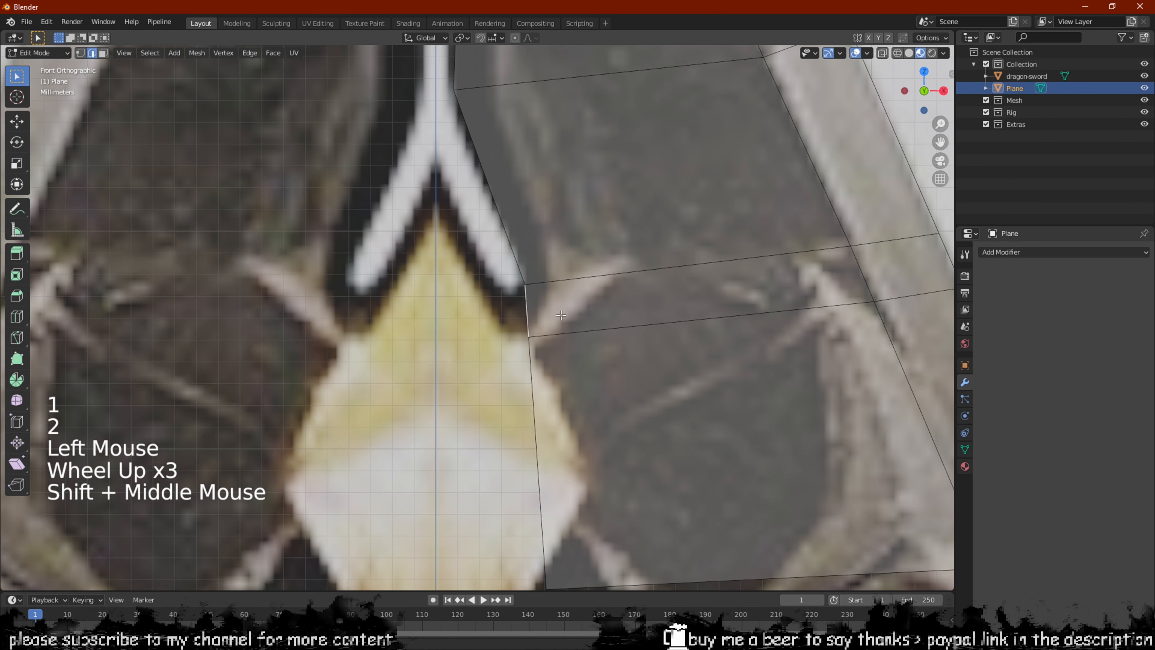
key("e")
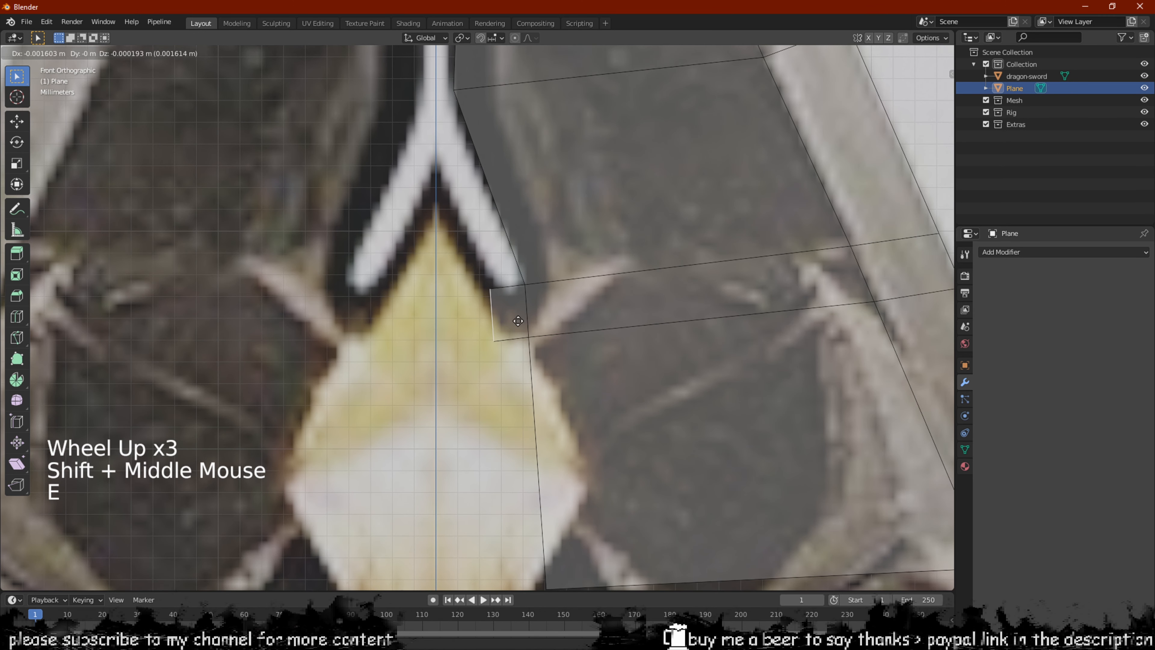
left_click(495, 299)
Extrude the resulting inner edge up along the fork's underside toward the gold gem's upper point
key("1")
key("2")
left_click(491, 302)
key("e")
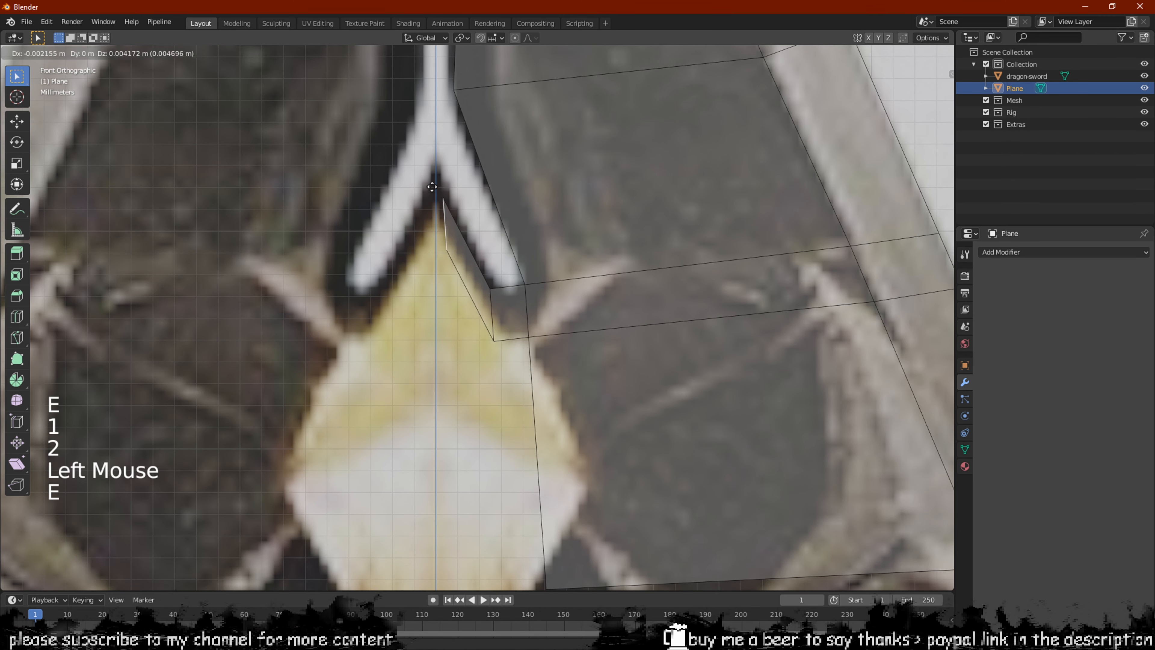
left_click(442, 205)
Move the extruded edge's upper vertex into the fork's crotch on the centre line, and its lower vertex down the line level with the cut
key("1")
left_click(441, 190)
key("g")
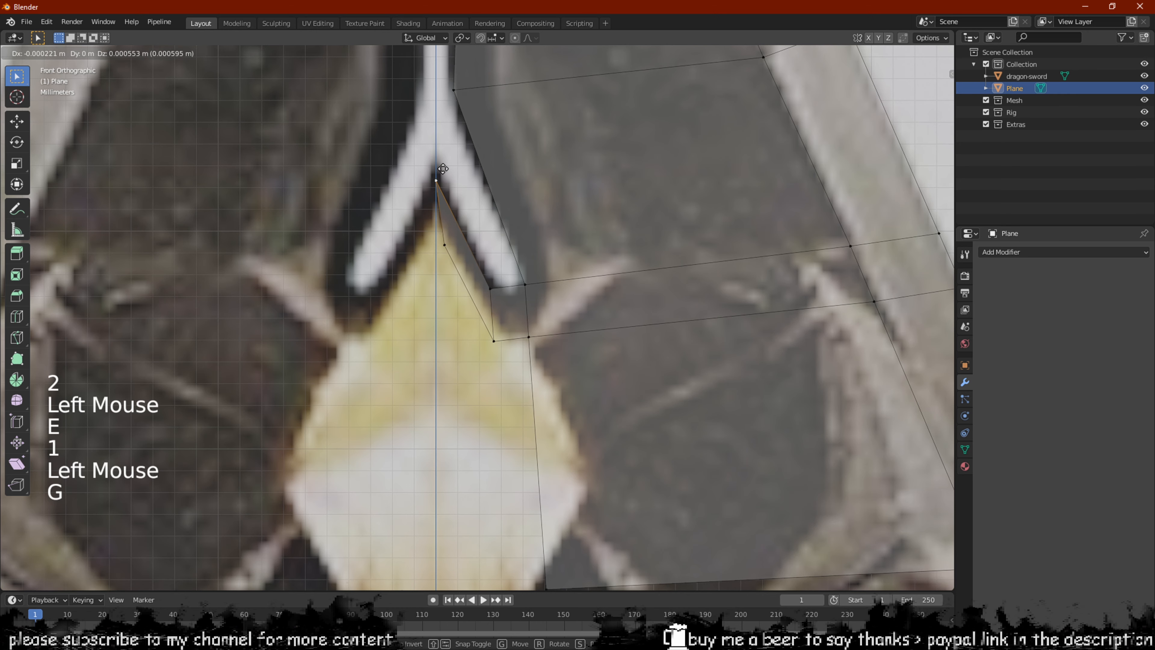
left_click(443, 169)
left_click(438, 258)
key("g")
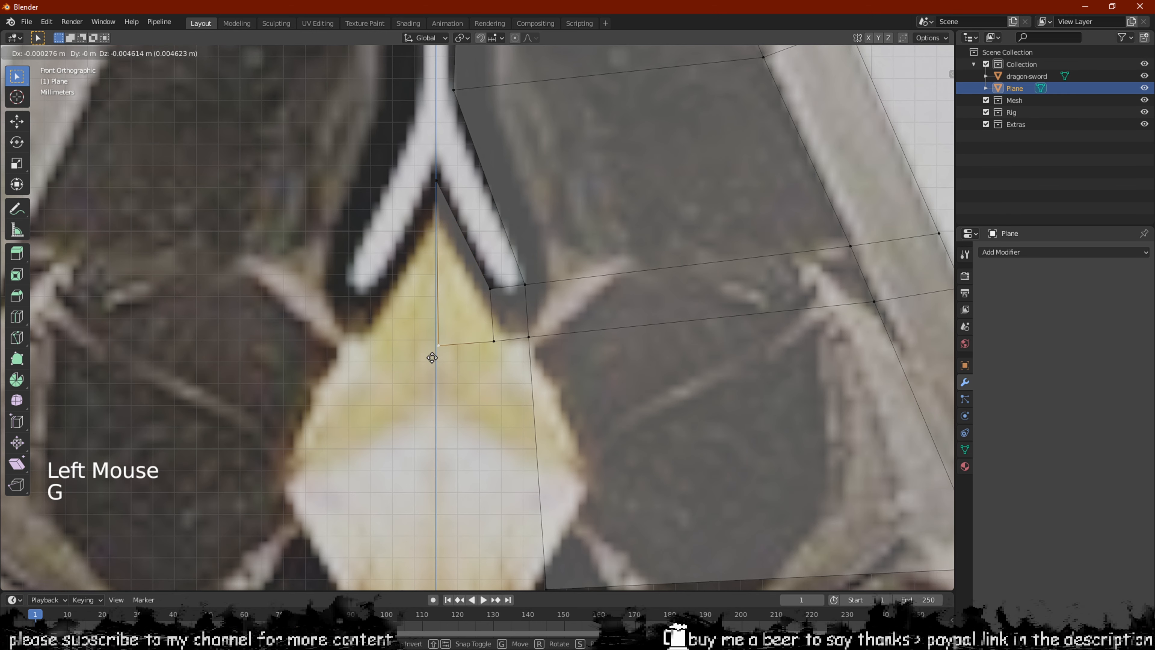
left_click(431, 357)
Fill two faces across the gold gem between the panel's inner edge and the centre line
middle_click_drag(486, 358, 511, 235, "shift")
scroll(512, 235, "down", 1)
key("1")
left_click(518, 225)
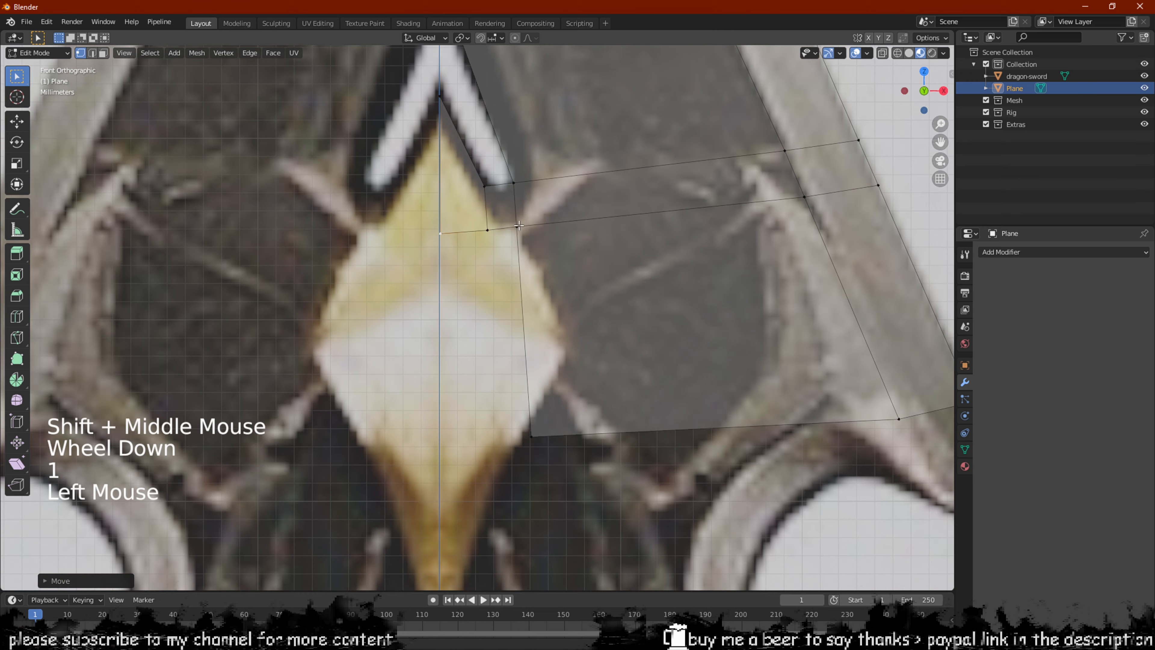
key("f")
left_click(473, 400)
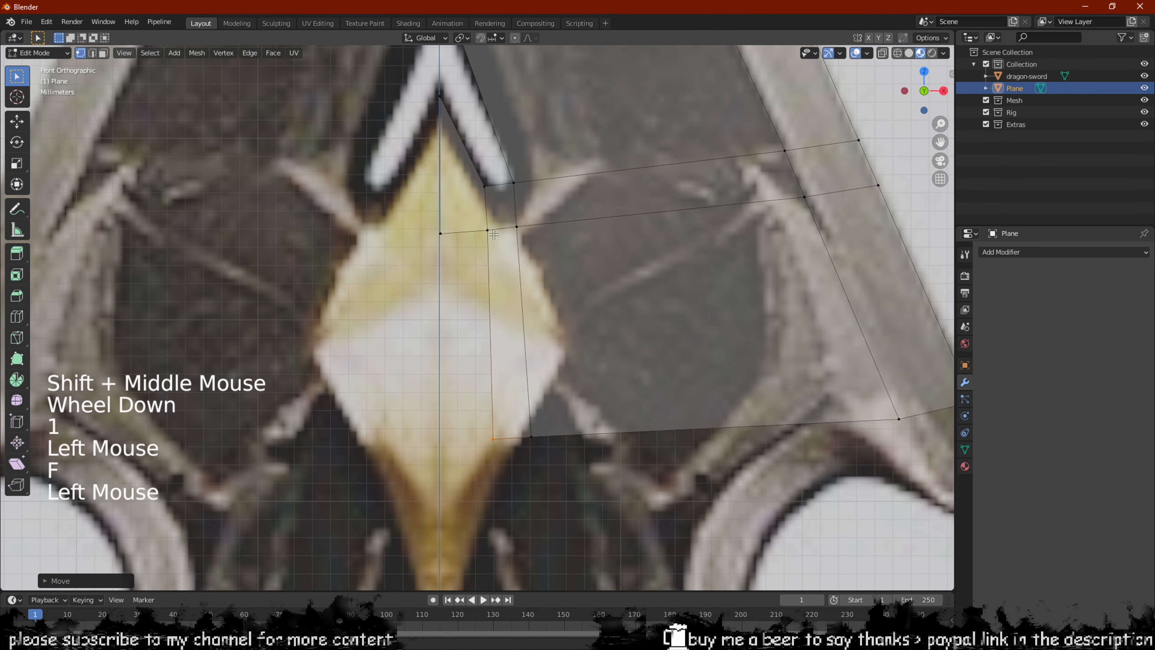
key("f")
left_click(465, 397)
Extrude the silver border's bottom edge down toward the tip of the side spike
scroll(537, 419, "down", 3)
middle_click_drag(609, 439, 536, 364, "shift")
scroll(550, 355, "up", 1)
scroll(541, 368, "up", 2)
key("2")
left_click(648, 313)
key("e")
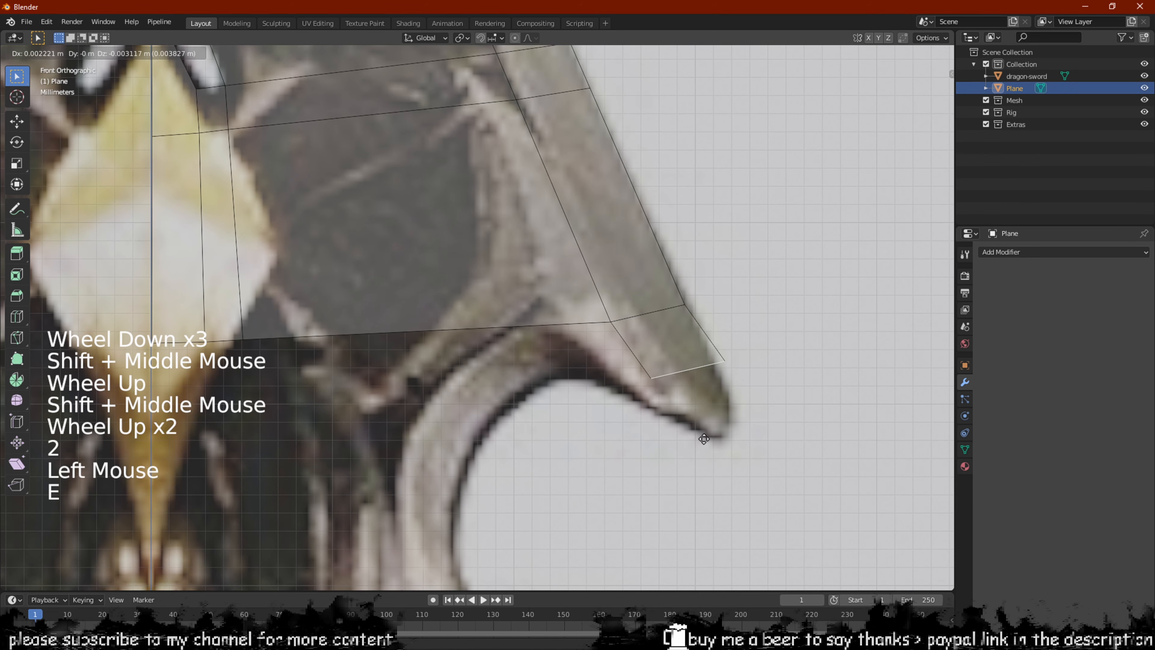
Move the extruded edge's two vertices to the outer and lower sides of the spike's tip
key("1")
left_click(728, 416)
key("g")
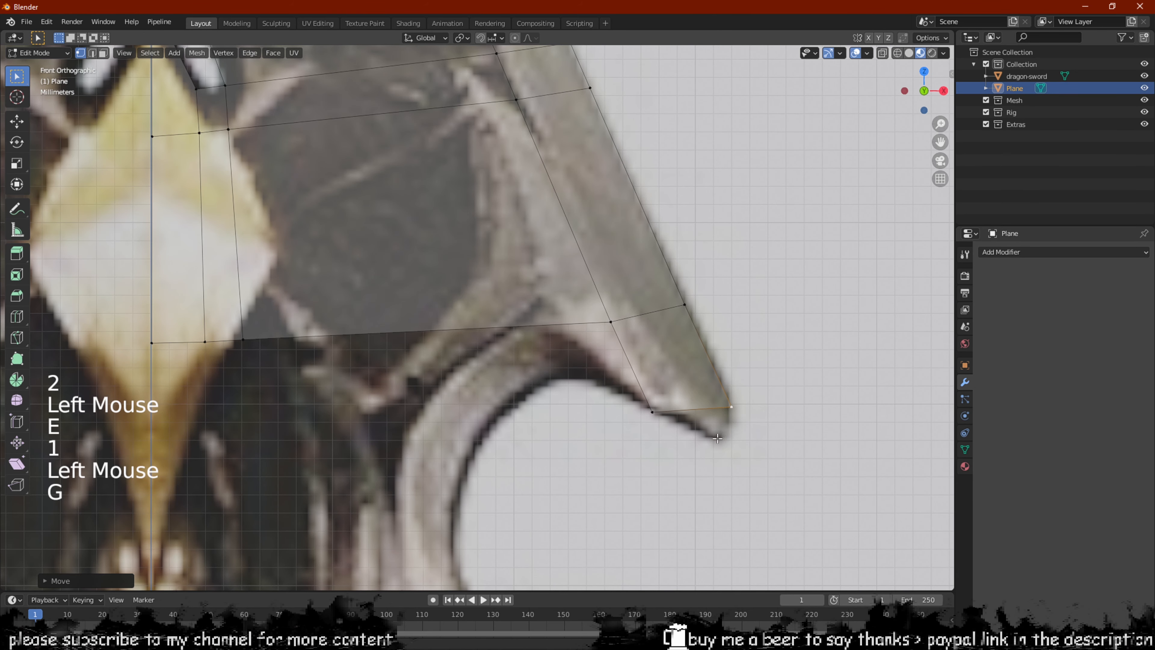
left_click(653, 398)
key("g")
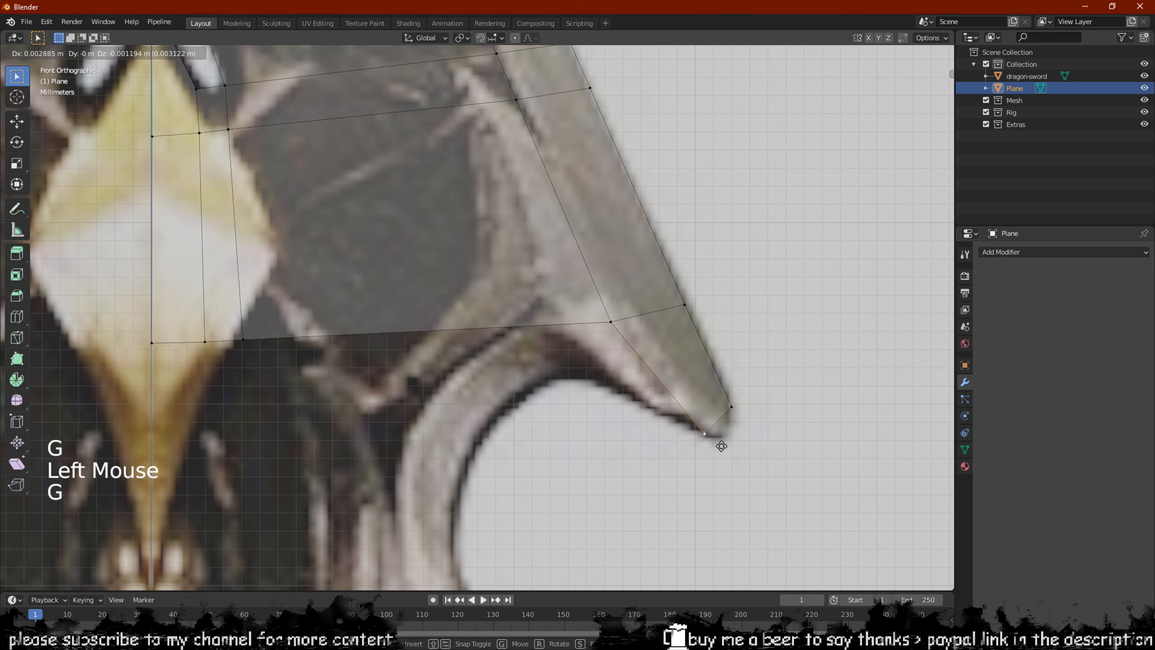
left_click(726, 449)
left_click(726, 424)
key("g")
left_click(729, 430)
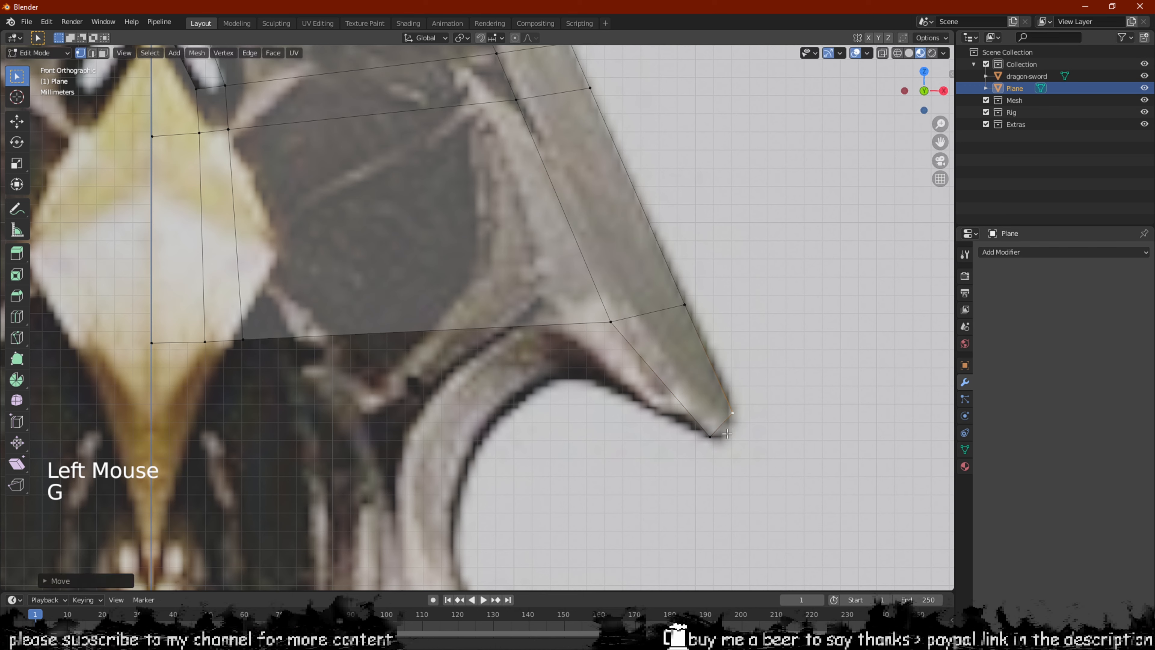
Try moving the border's lower inner vertex down onto the spike's lower outline
key("2")
left_click(654, 386)
key("1")
left_click(614, 343)
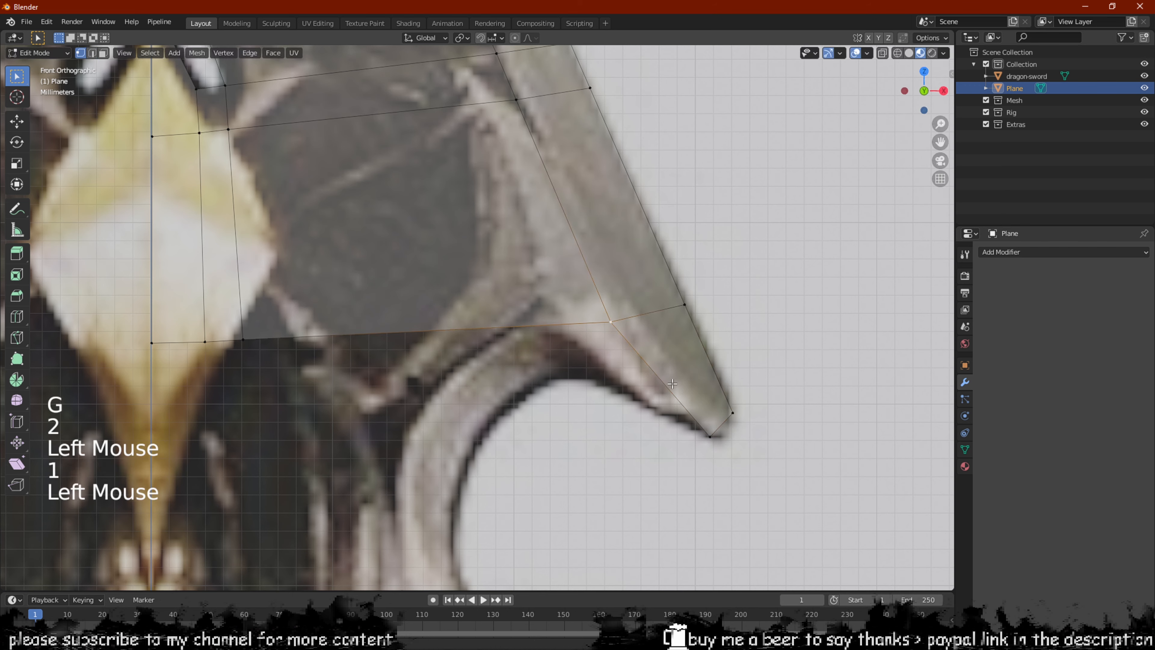
scroll(534, 315, "down", 3)
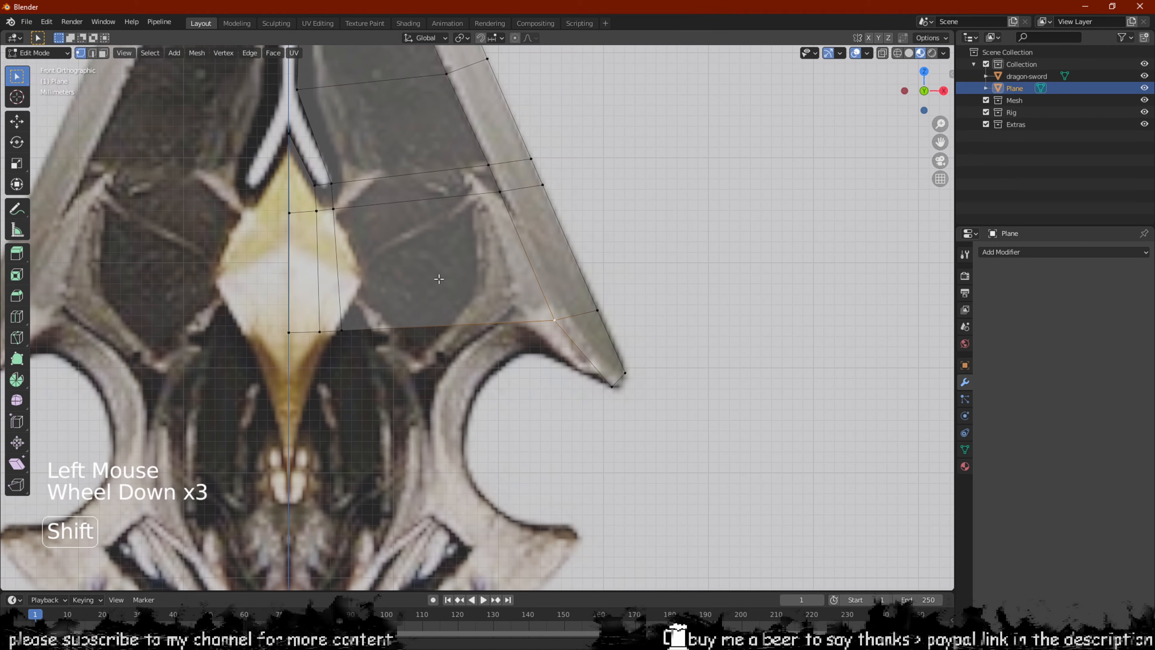
middle_click_drag(534, 316, 552, 360, "shift")
scroll(552, 361, "up", 2)
scroll(552, 360, "down", 2)
left_click(563, 356)
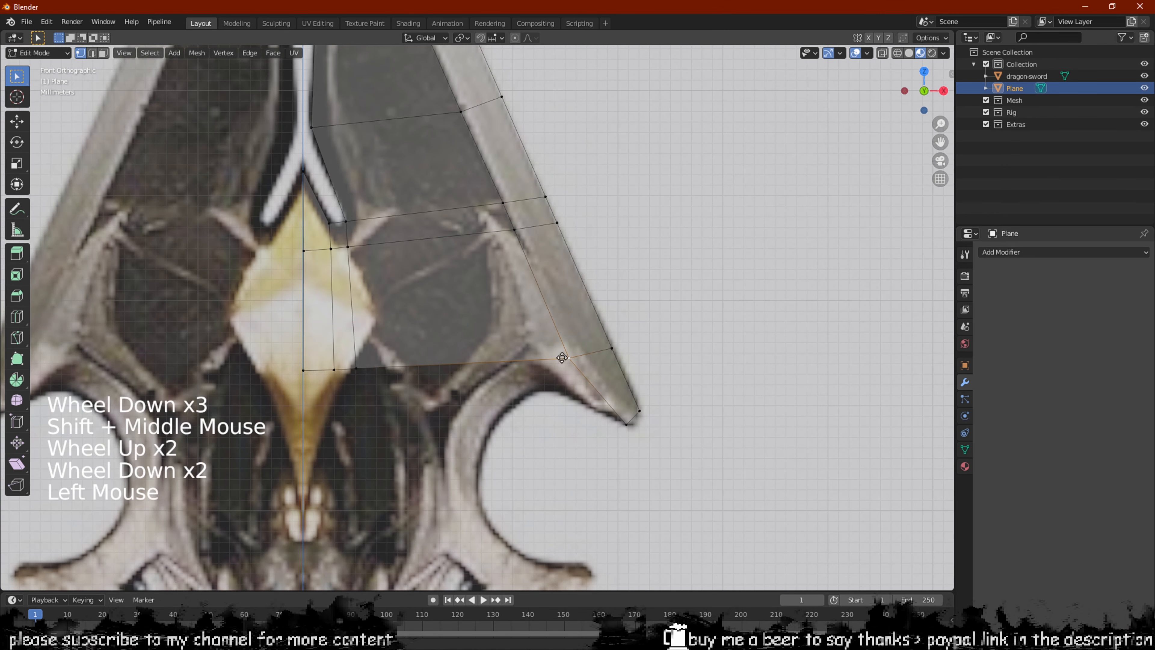
key("g")
left_click(556, 384)
Refit the spike's vertices so its inner edge spans the start of the curved arm and its outer vertex sits on the tip
scroll(554, 384, "up", 1)
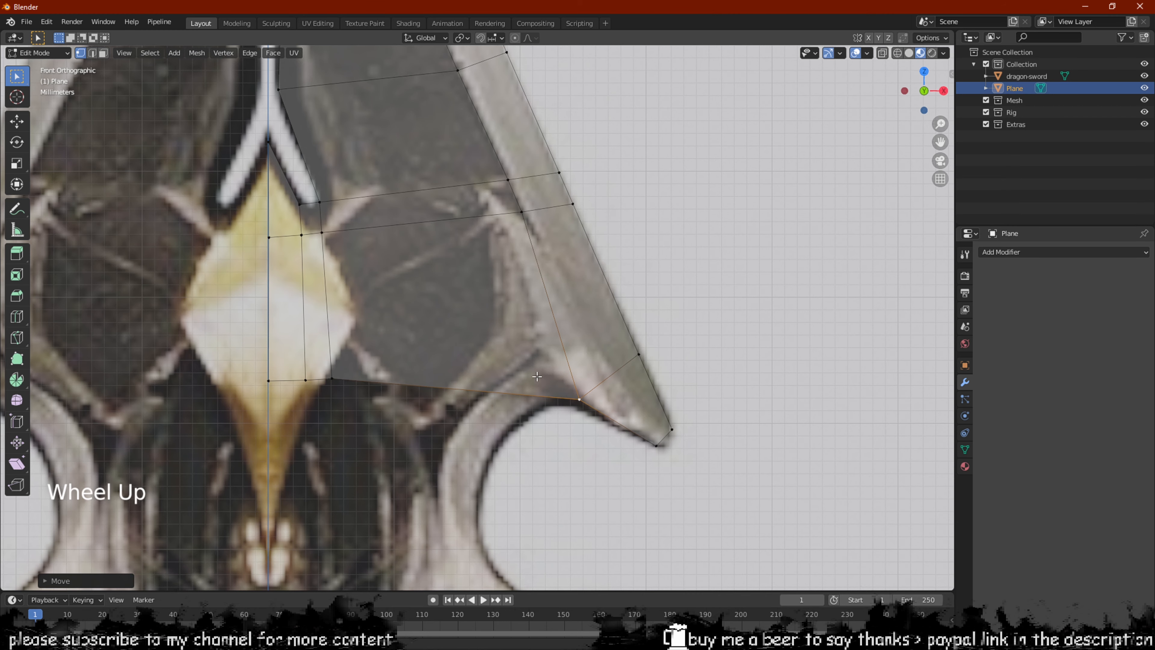
scroll(537, 376, "up", 1)
key("g")
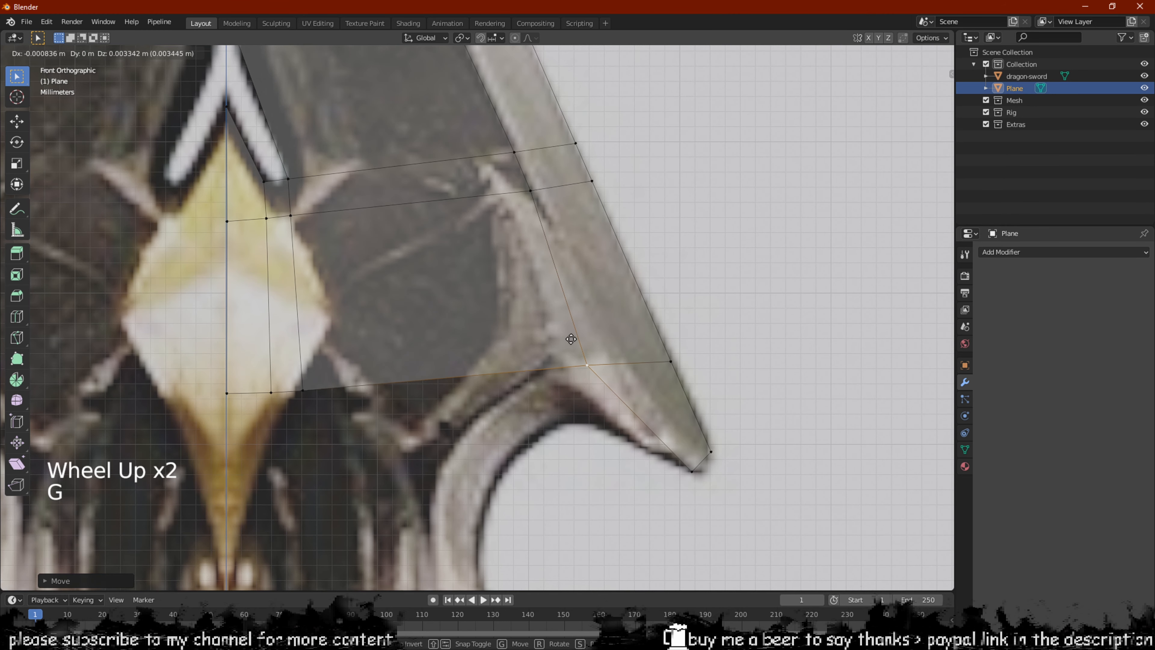
left_click(563, 331)
left_click(692, 470)
key("g")
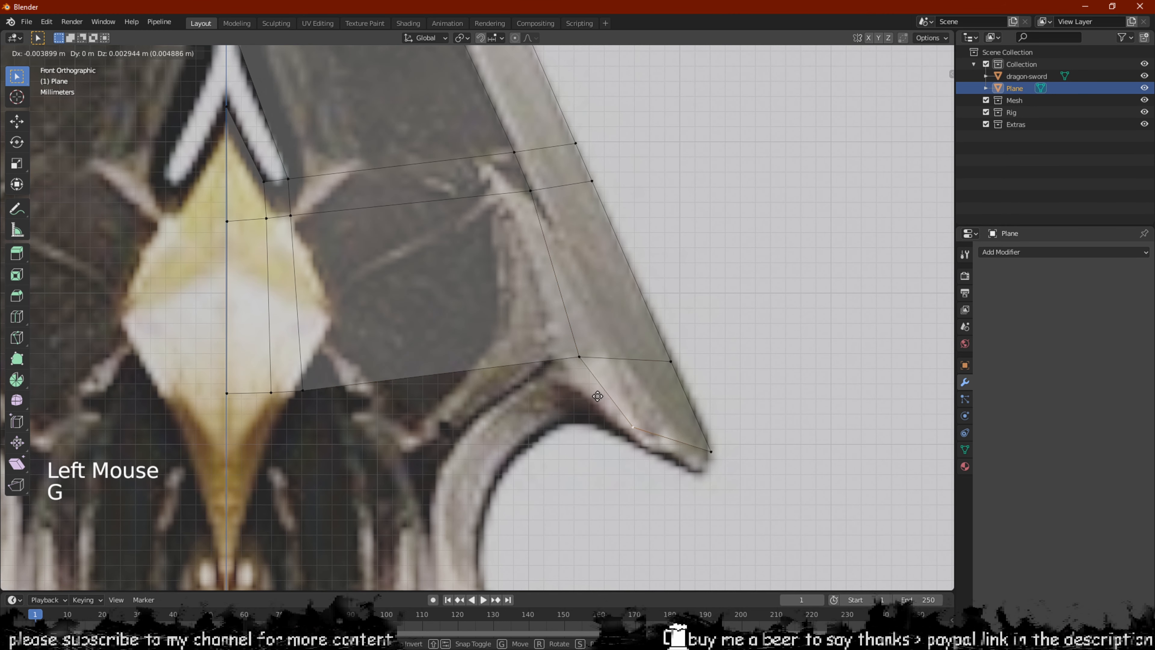
left_click(565, 389)
left_click(712, 452)
key("g")
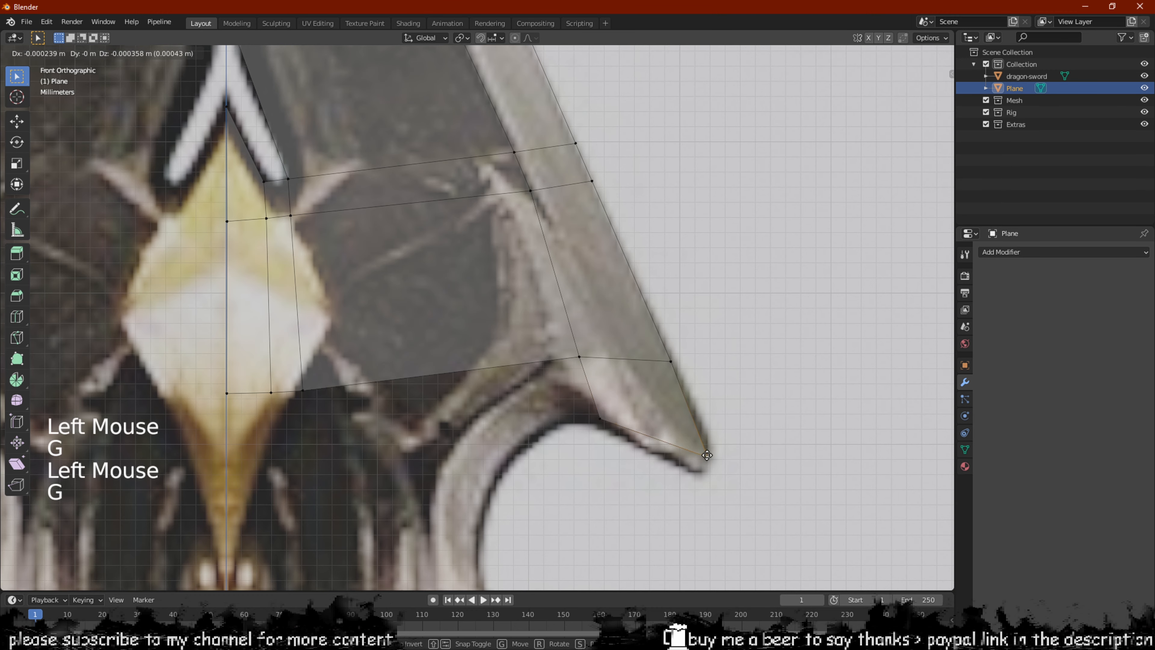
left_click(706, 466)
Extrude the spike's inner edge toward the bend of the curved arm
scroll(708, 460, "up", 2)
middle_click_drag(562, 375, 681, 347, "shift")
key("2")
left_click(681, 341)
key("e")
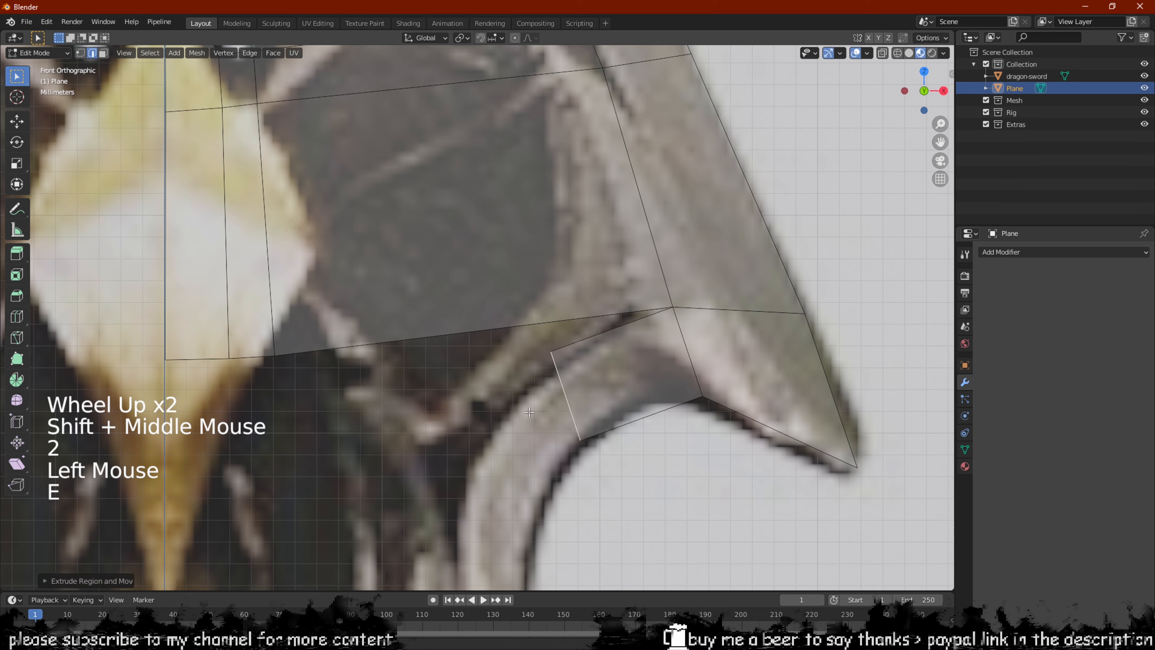
Fit the first arm segment's two end vertices to both sides of the curved arm's outline
key("1")
left_click(539, 375)
key("g")
left_click(514, 417)
left_click(582, 443)
key("g")
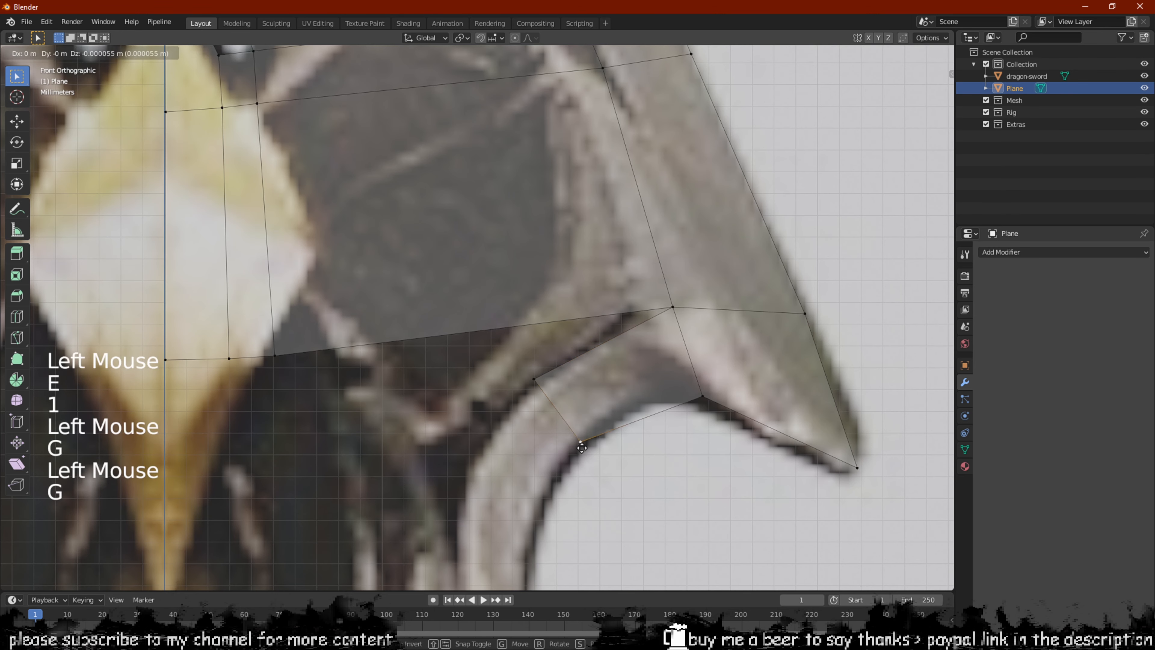
left_click(583, 472)
Extrude the arm segment's end edge farther down around the bend
middle_click_drag(584, 473, 619, 335, "shift")
key("2")
left_click(576, 253)
key("e")
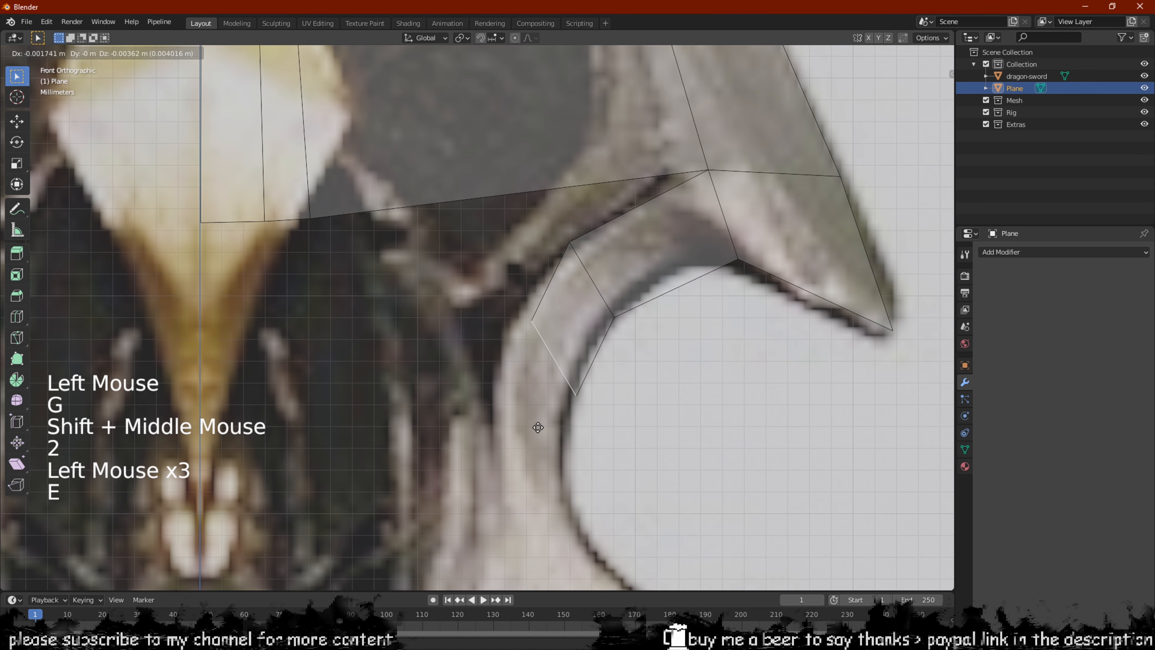
left_click(510, 358)
Move the second arm segment's end vertices onto the two outlines of the curved arm
key("1")
left_click(510, 359)
key("g")
left_click(494, 414)
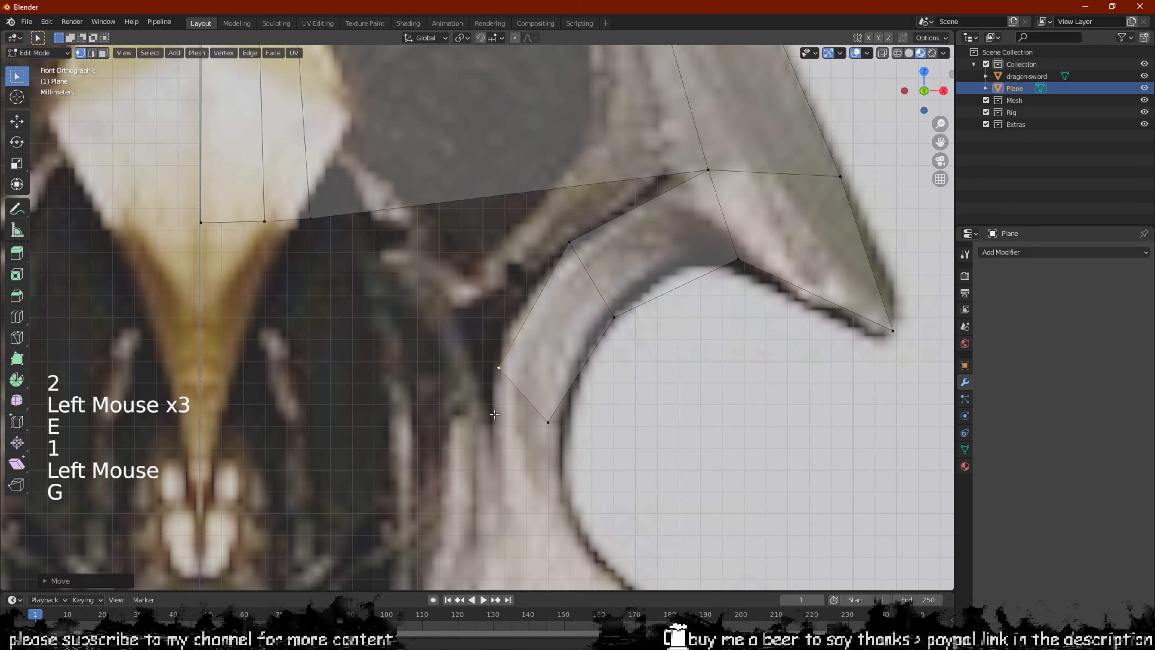
left_click(547, 419)
key("g")
left_click(566, 412)
Extrude a third arm segment downward, rotate its end edge level, and align it with the arm's width
key("2")
left_click(534, 392)
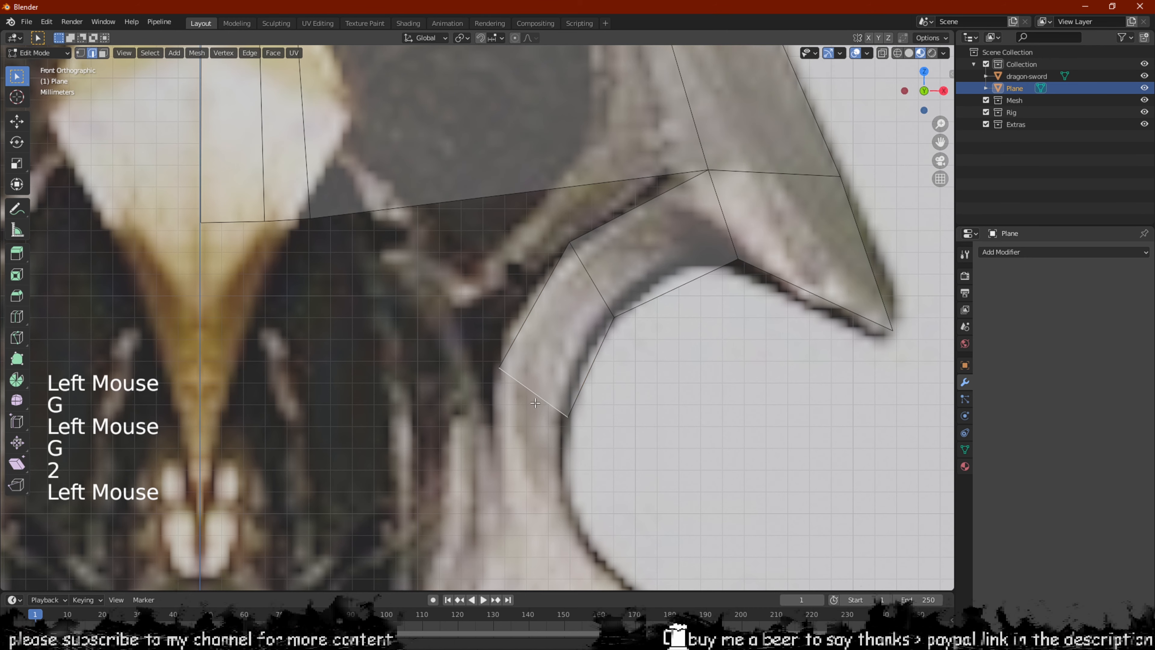
key("e")
left_click(532, 562)
key("r")
left_click(591, 518)
key("g")
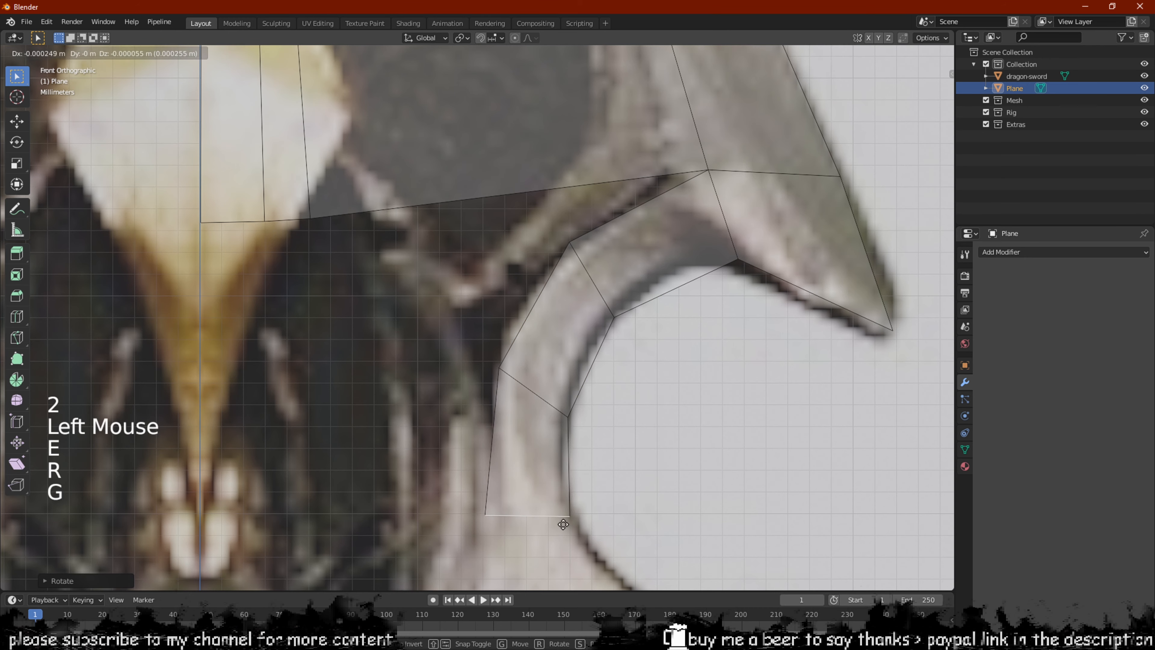
left_click(586, 526)
Nudge the second arm segment's edge beside the round cutout to follow the curved outline more closely
key("1")
key("2")
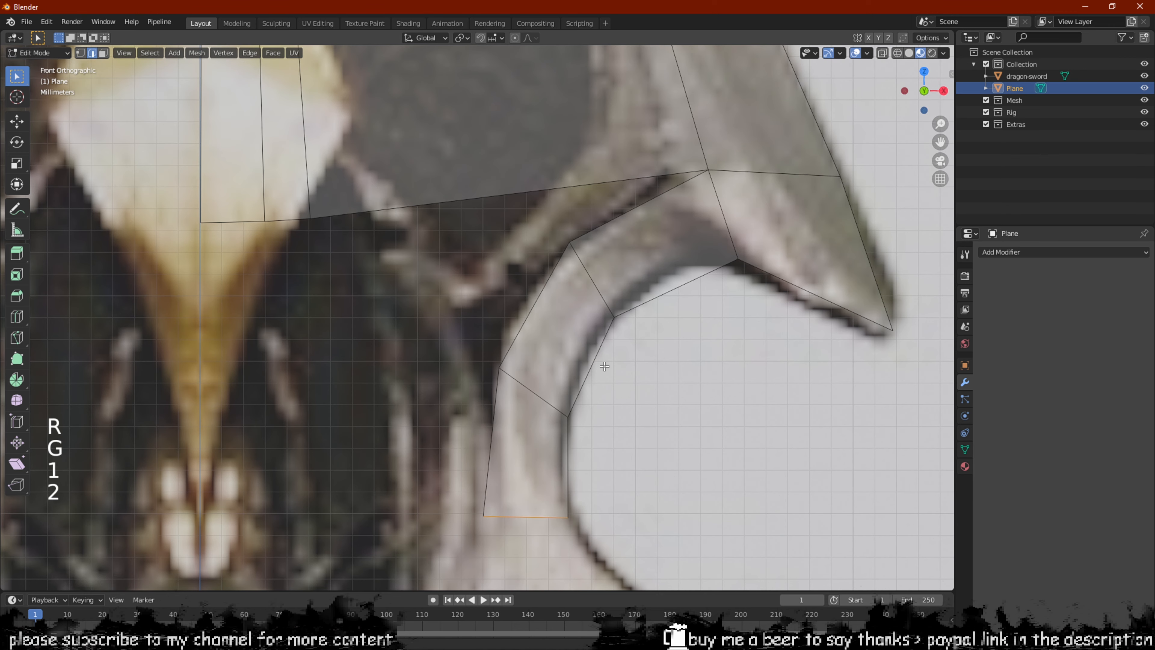
left_click(600, 364)
key("g")
left_click(593, 363)
scroll(593, 364, "down", 2)
middle_click_drag(593, 363, 570, 246, "shift")
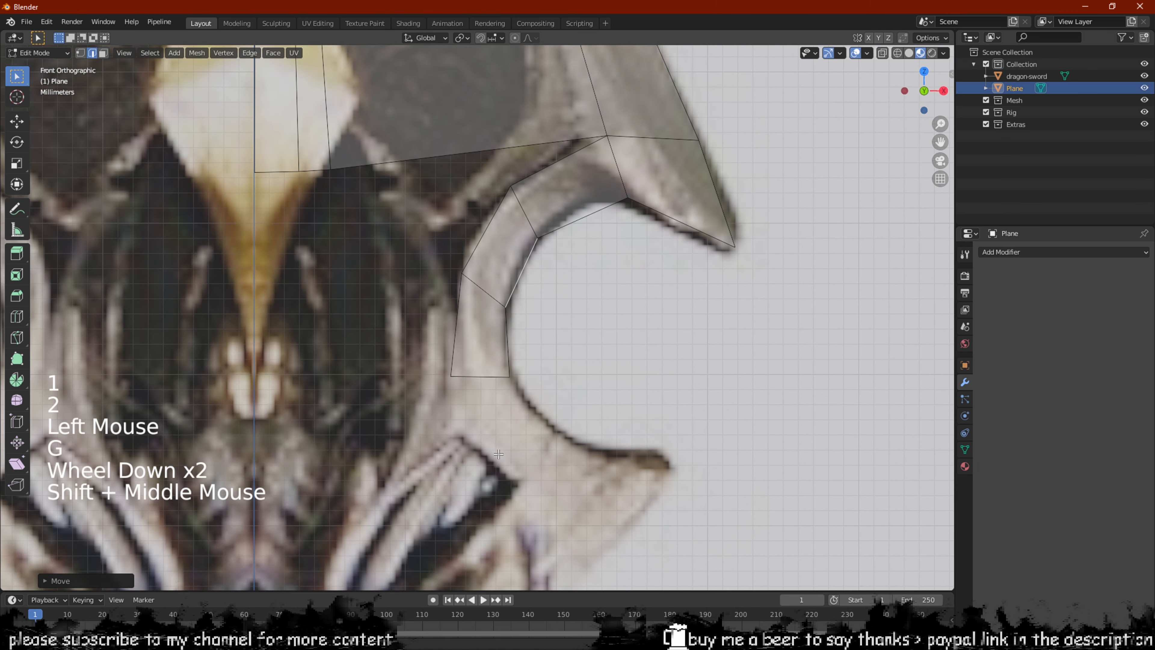
Raise the third arm segment's end edge slightly and nudge its inner vertex onto the round cutout's outline
key("1")
key("2")
left_click(508, 376)
key("g")
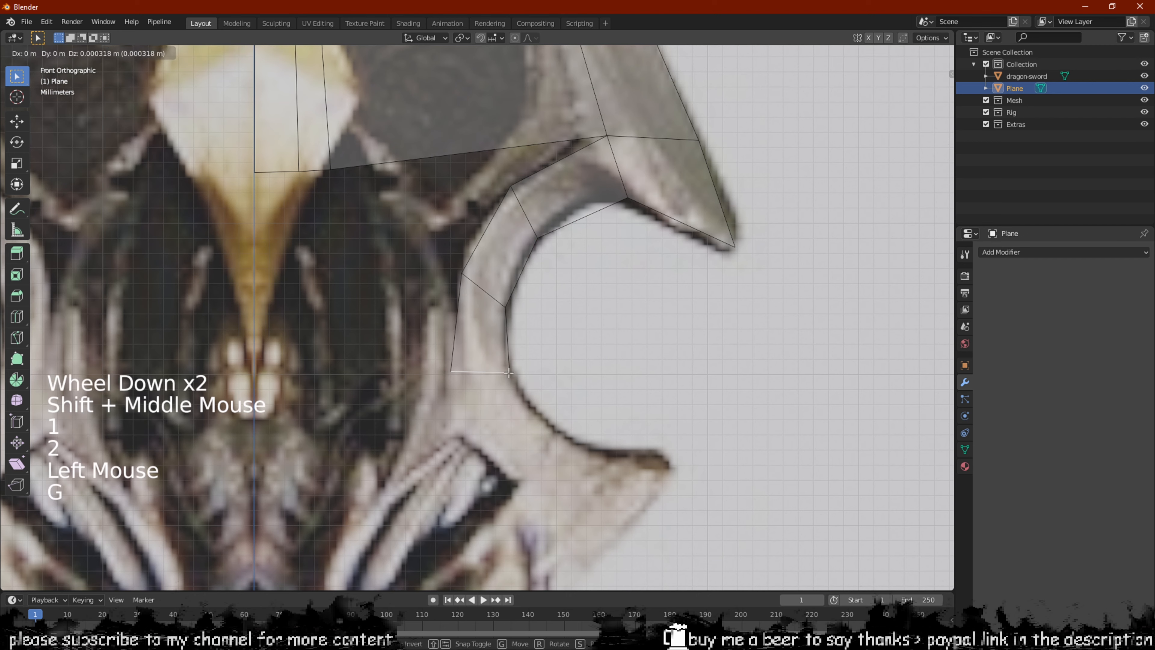
left_click(509, 373)
key("1")
left_click(507, 373)
key("g")
left_click(503, 373)
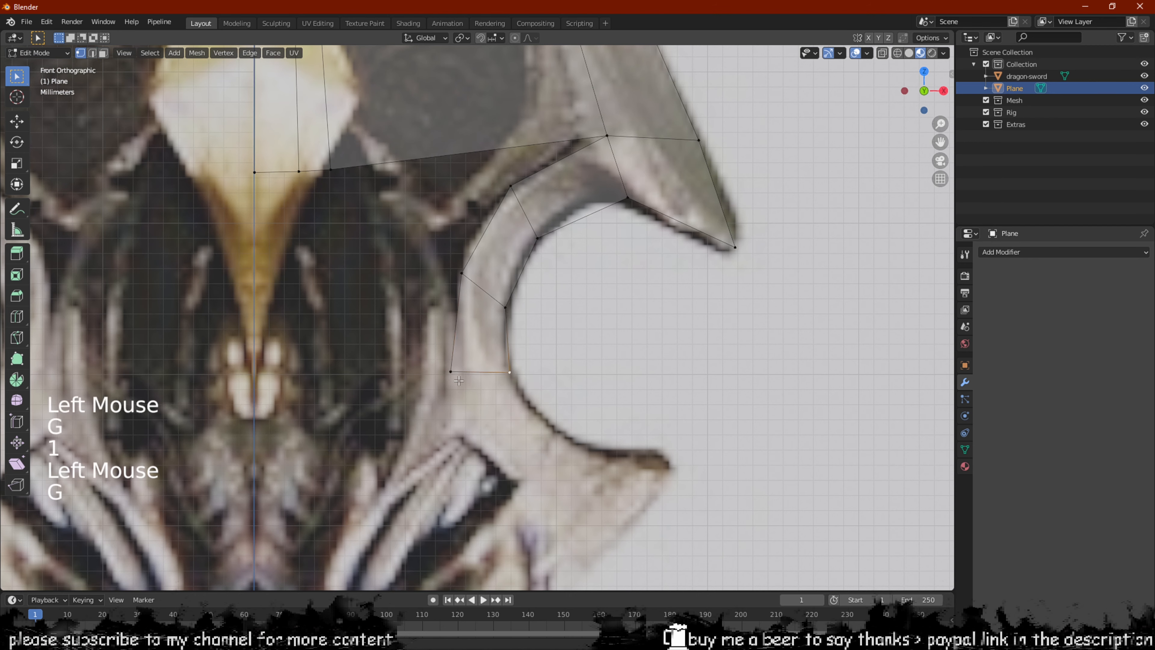
Extrude a fourth arm segment down around the bend and move its outer end vertex onto the arm's outer outline
key("2")
left_click(478, 378)
key("e")
left_click(537, 475)
key("1")
left_click(554, 438)
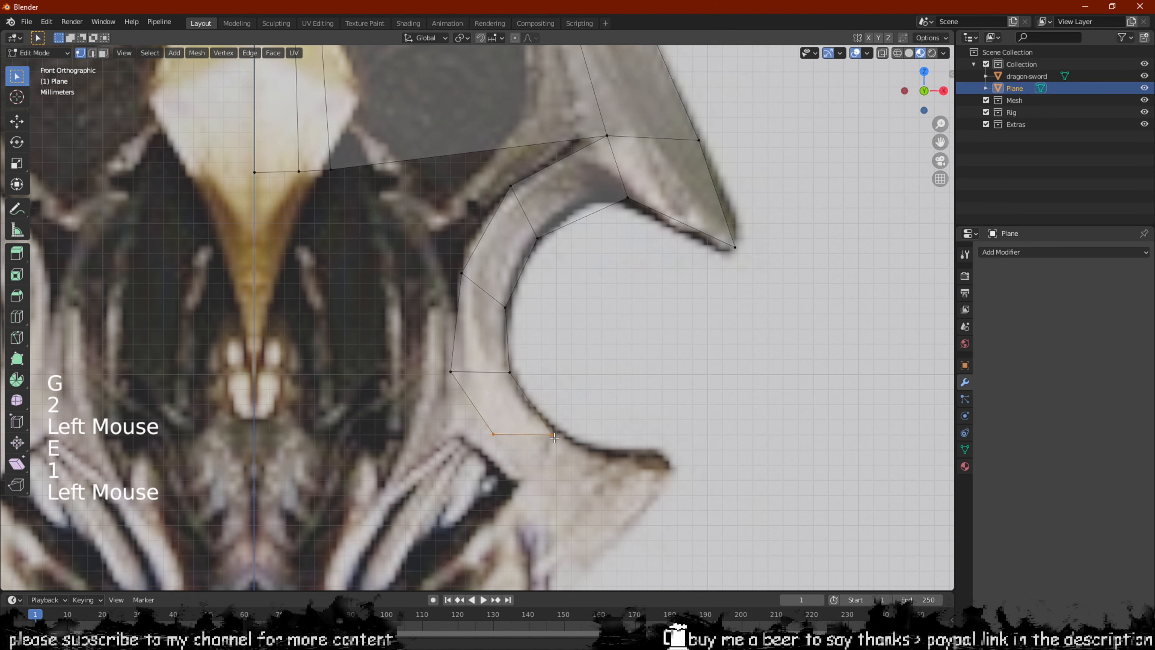
left_click(504, 458)
key("g")
right_click(507, 438)
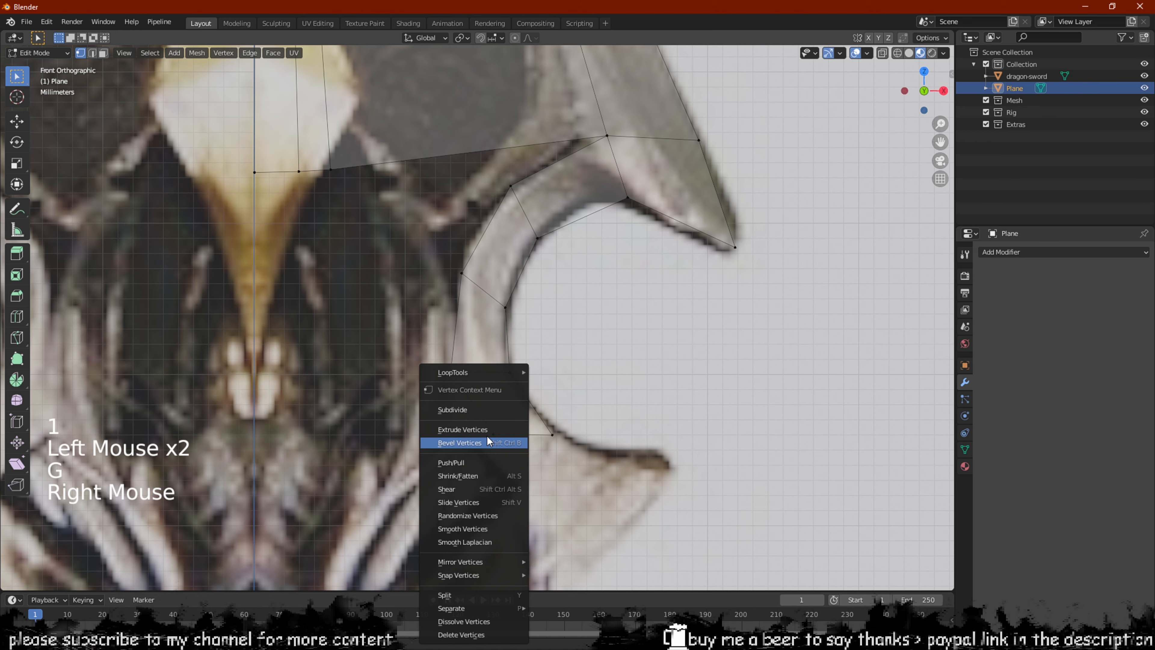
left_click(493, 434)
key("g")
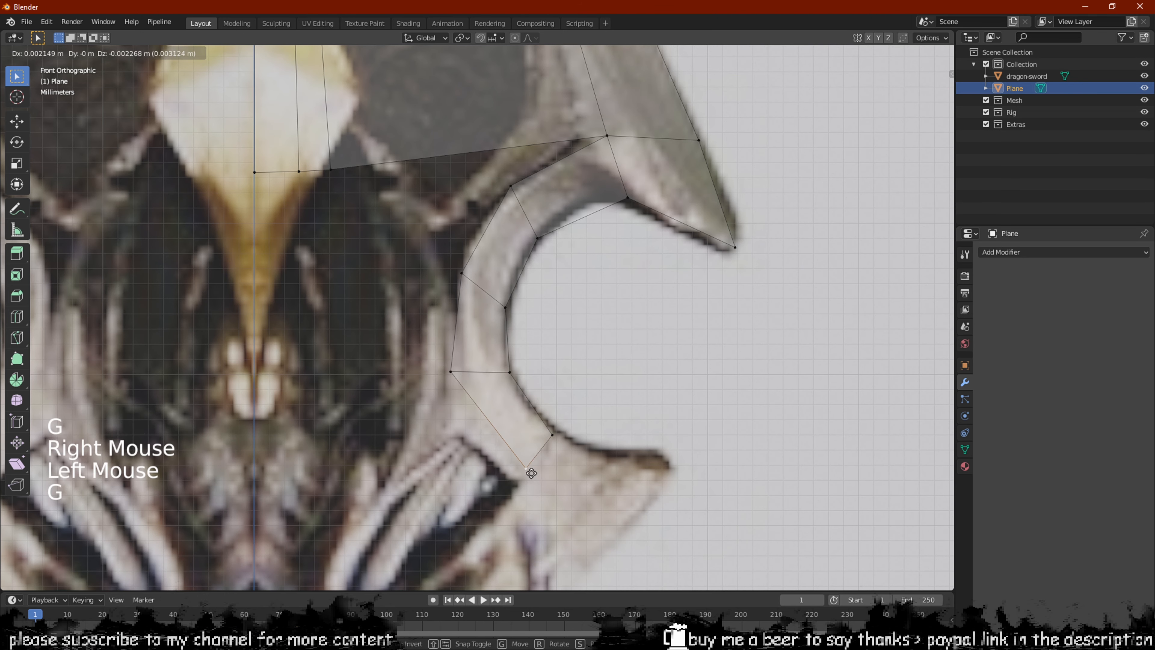
Extrude a fifth arm segment toward the arm's lower tip and move its two end vertices onto the tip's outline
key("2")
left_click(545, 449)
key("e")
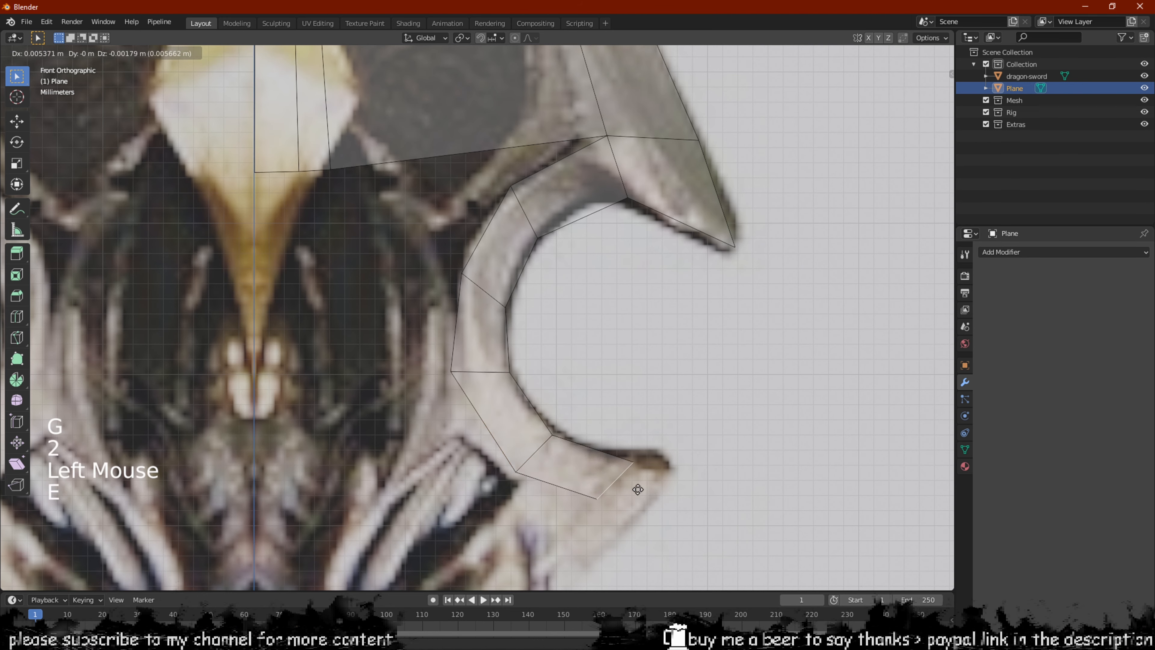
key("1")
left_click(626, 485)
key("g")
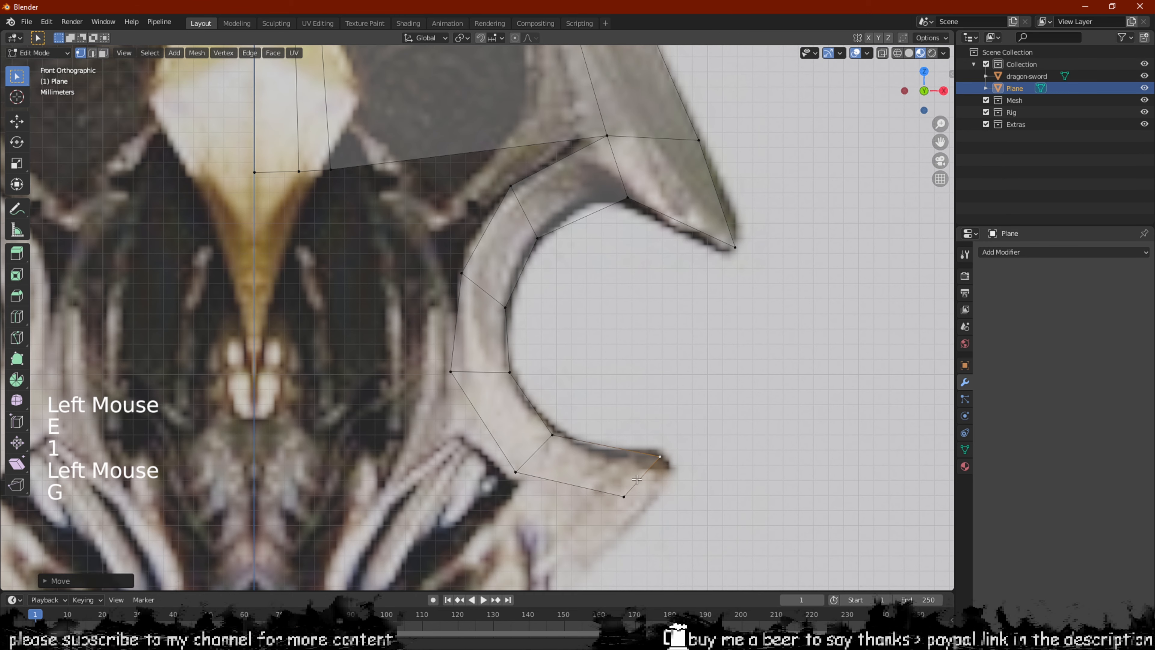
left_click(632, 496)
key("g")
left_click(658, 487)
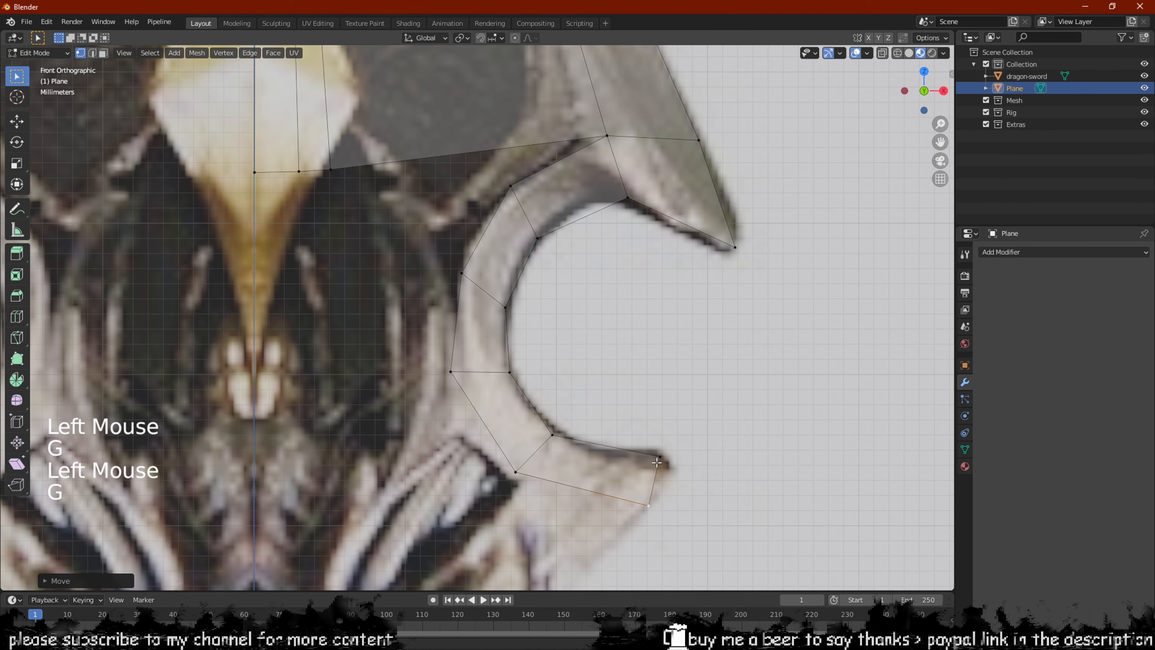
Add a loop cut across the middle of the arm's tip segment and shift it to follow the cutout's curve
scroll(656, 462, "down", 1)
middle_click_drag(571, 422, 567, 392, "shift")
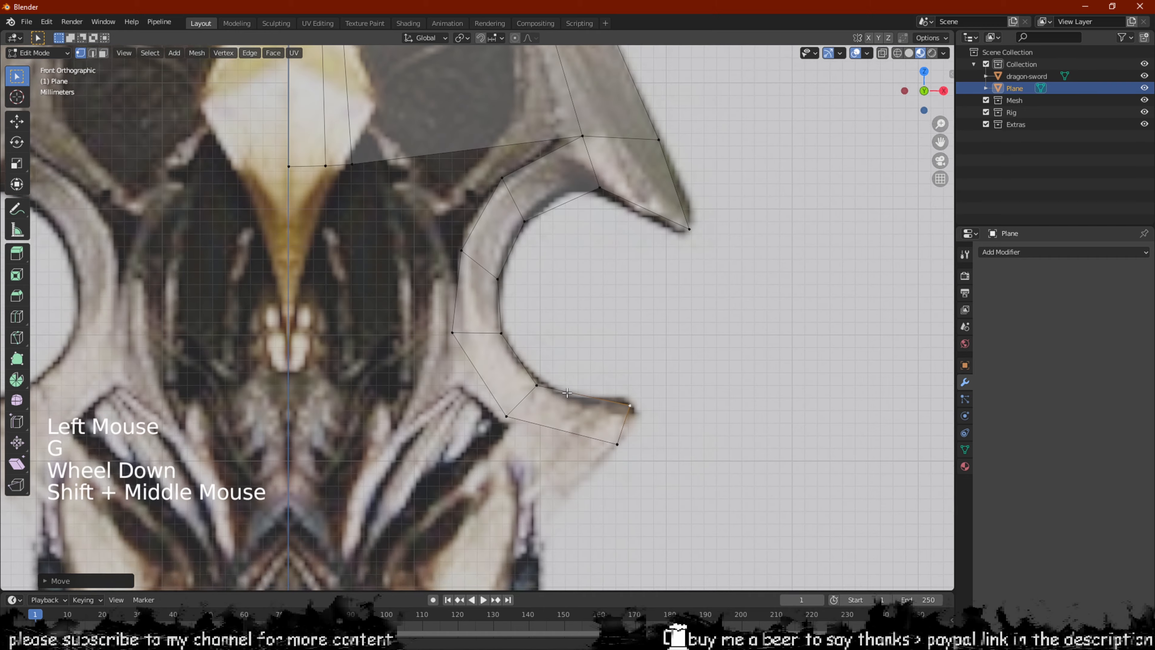
scroll(567, 392, "up", 2)
key("ctrl+r")
left_click(622, 458)
left_click(609, 470)
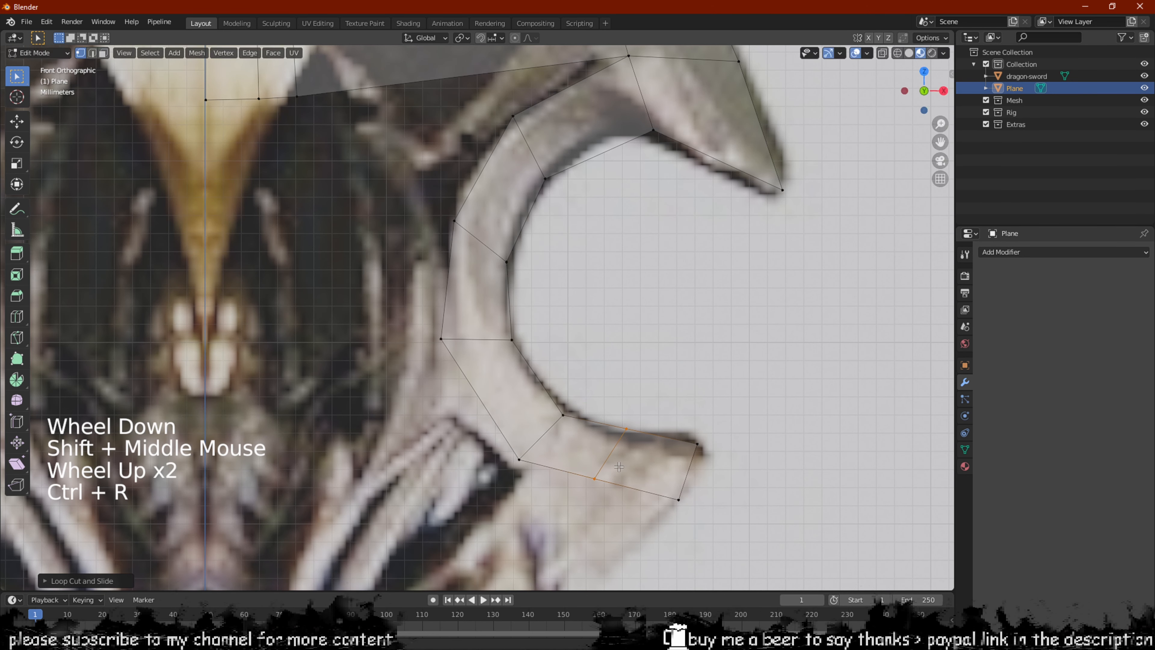
key("g")
left_click(617, 468)
Nudge the vertices at the arm's lower bend and the loop cut's inner vertex to match the curved outlines
left_click(689, 445)
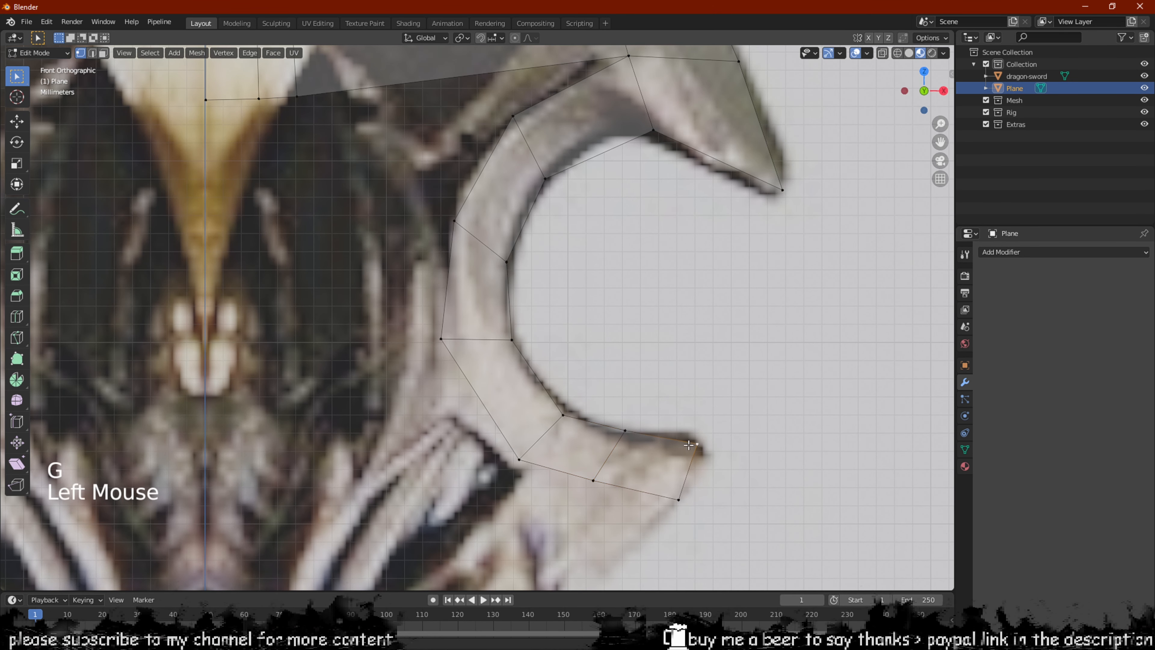
left_click(561, 416)
key("g")
left_click(557, 408)
left_click(521, 455)
key("g")
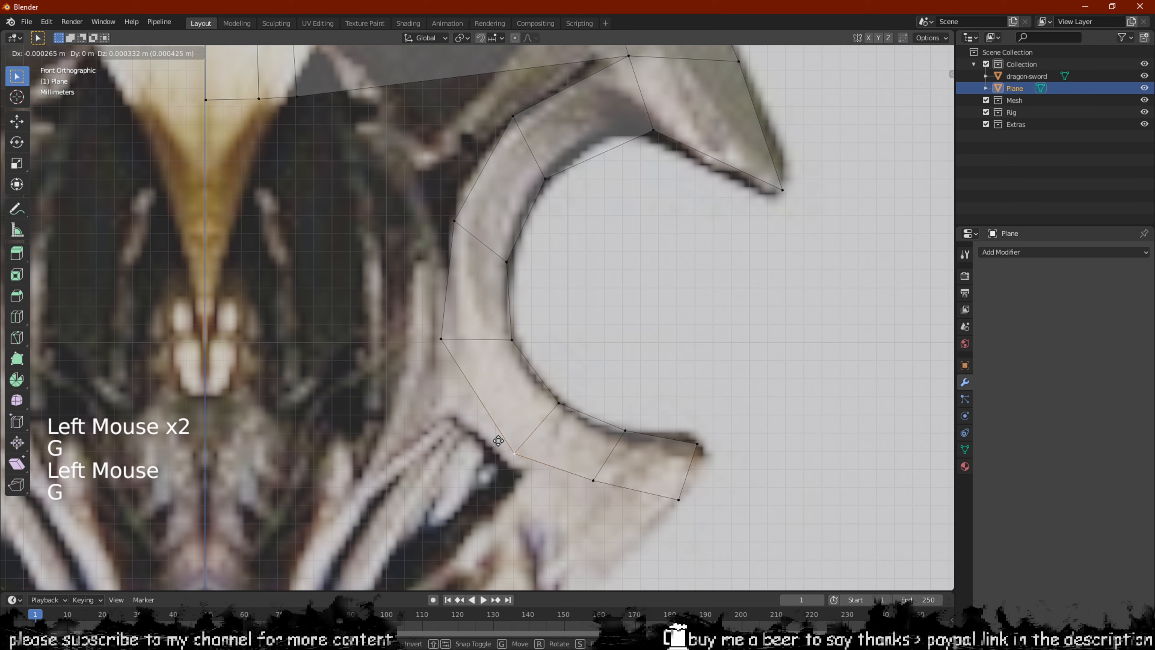
left_click(494, 438)
scroll(495, 438, "down", 2)
middle_click_drag(494, 438, 478, 384, "shift")
left_click(550, 351)
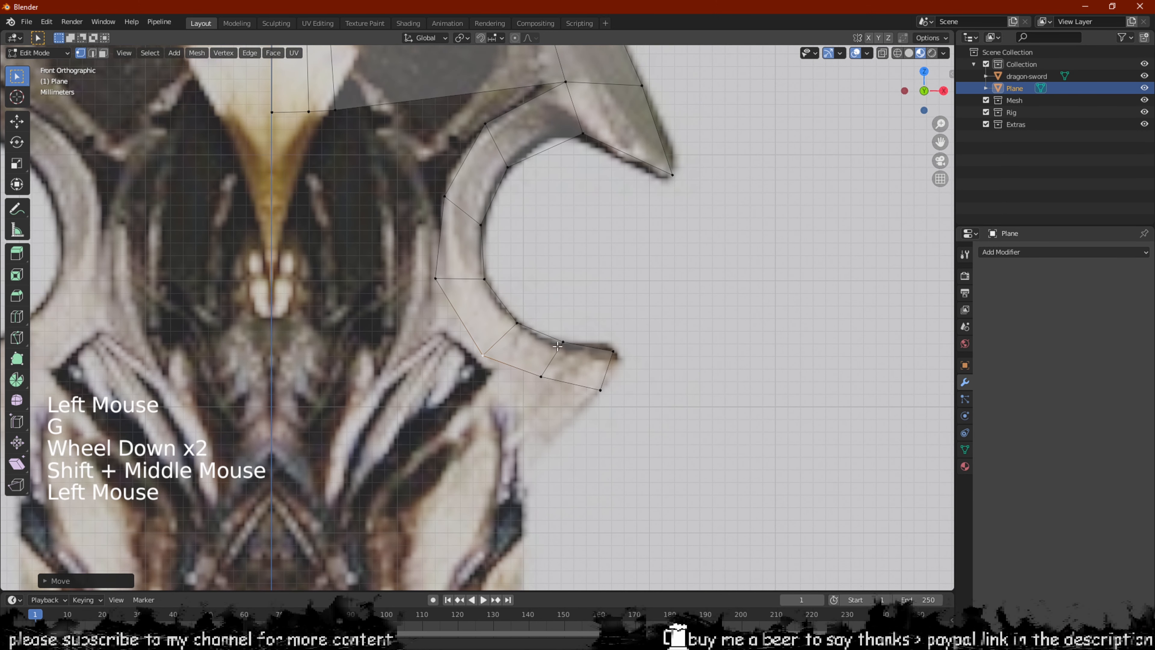
key("g")
middle_click_drag(549, 352, 557, 329, "shift")
Add a lengthwise loop cut through the middle of the dark panel column beside the gold diamond
key("2")
left_click(575, 359)
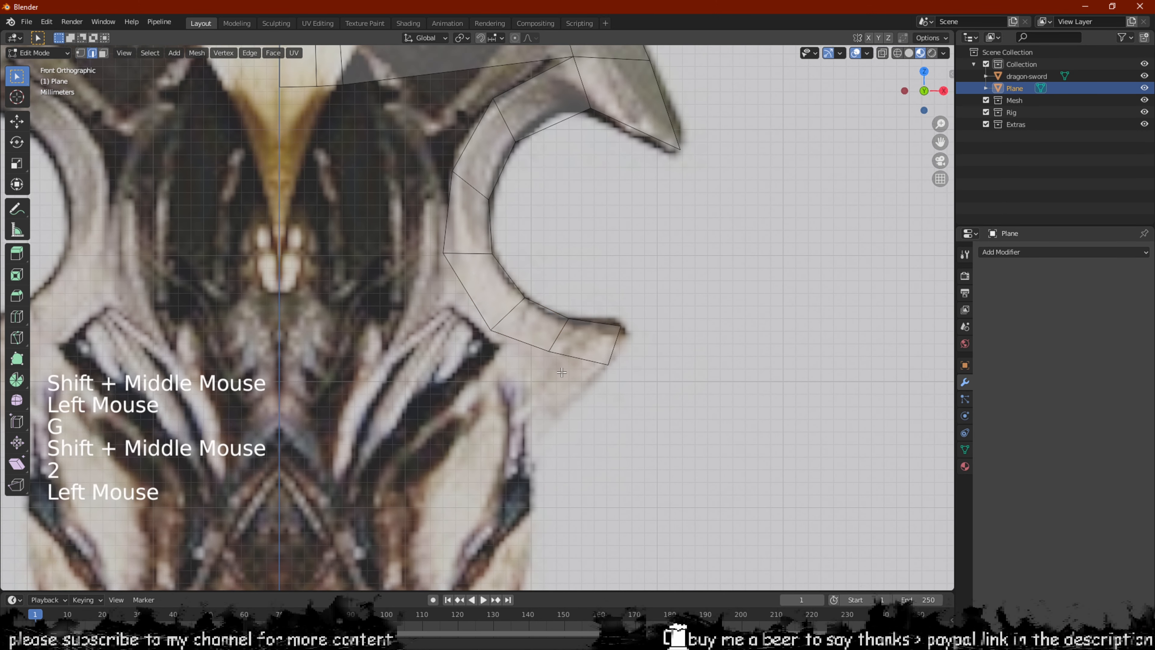
scroll(527, 371, "down", 1)
middle_click_drag(528, 371, 574, 422, "shift")
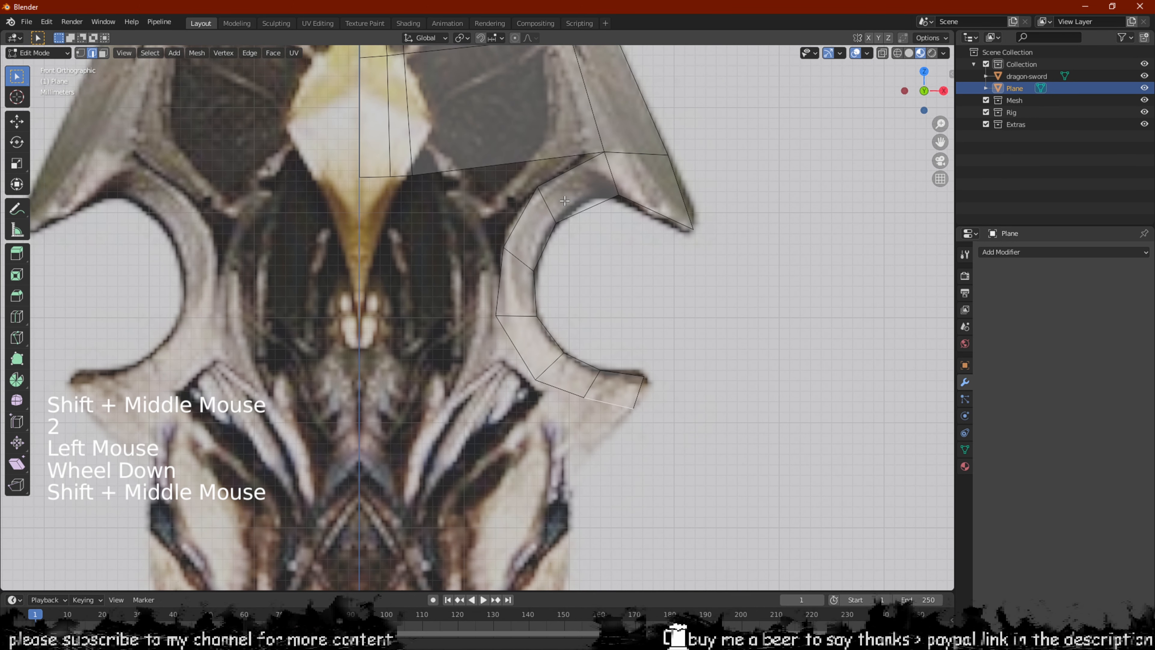
middle_click_drag(565, 201, 577, 211, "shift")
scroll(500, 218, "up", 2)
middle_click_drag(501, 218, 519, 308, "shift")
key("ctrl+r")
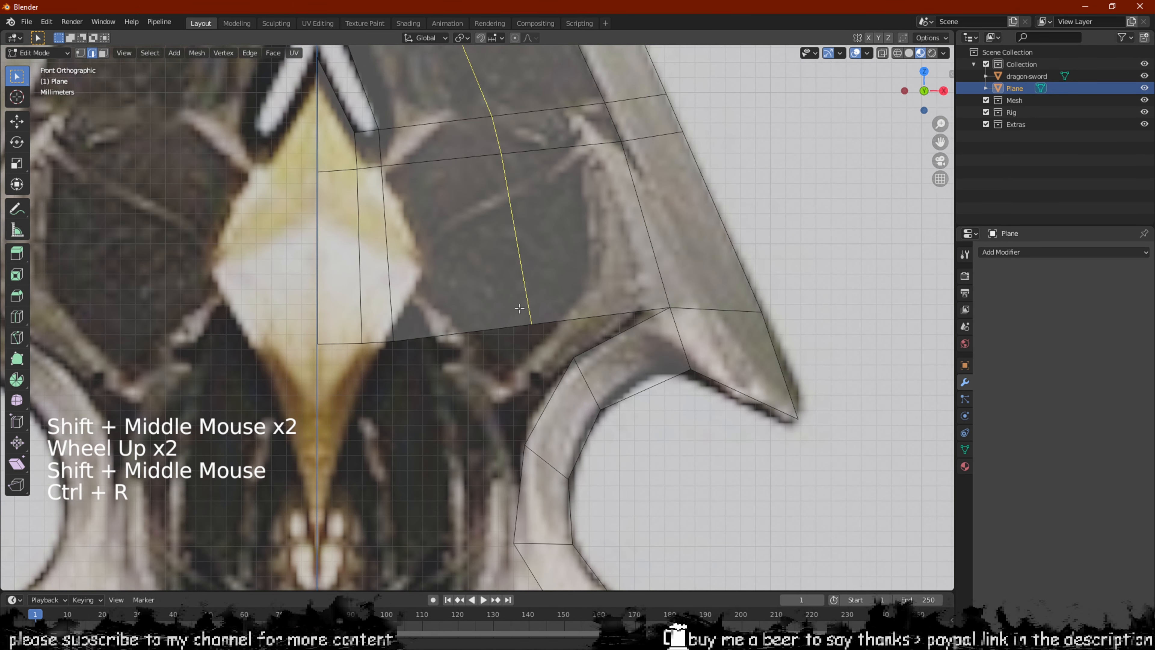
left_click(519, 309)
left_click(519, 308)
Fill a face between the panel's bottom edge and the curved arm, and move its corner vertices onto the reference outlines
key("1")
key("f")
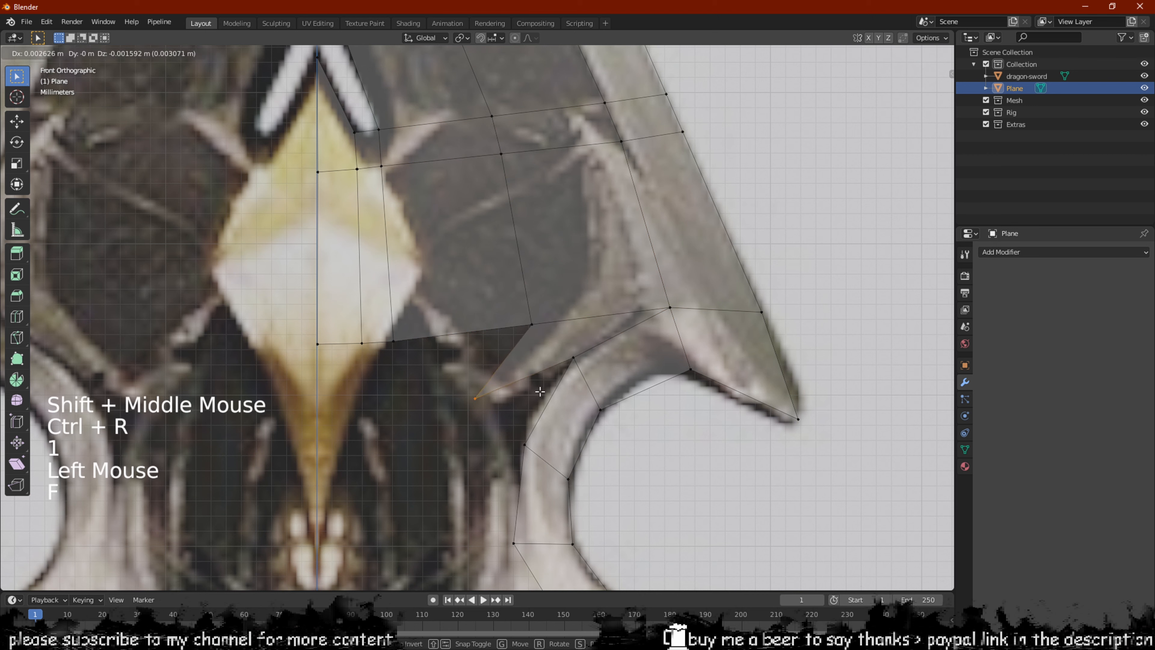
left_click(573, 364)
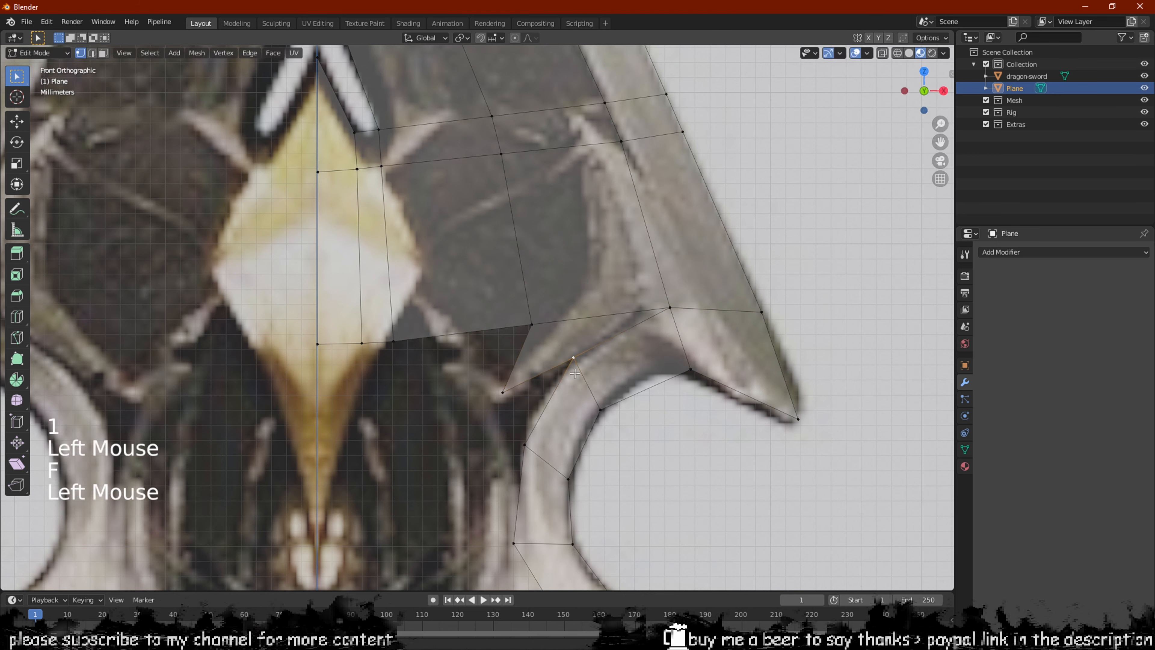
key("g")
left_click(577, 380)
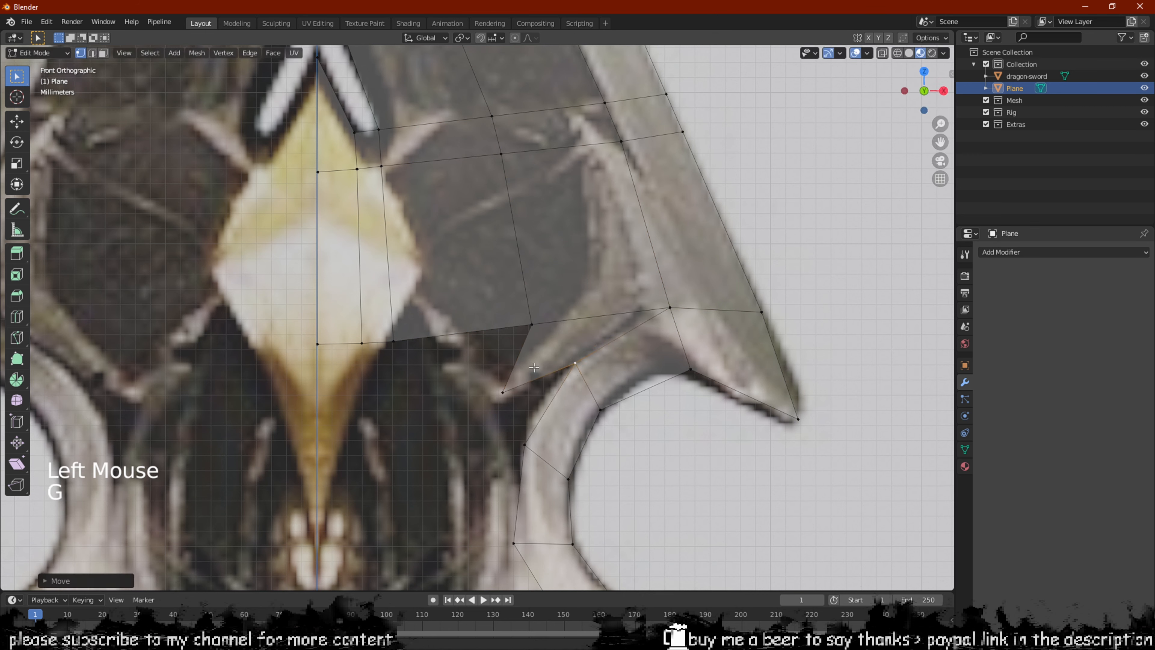
left_click(664, 314)
key("g")
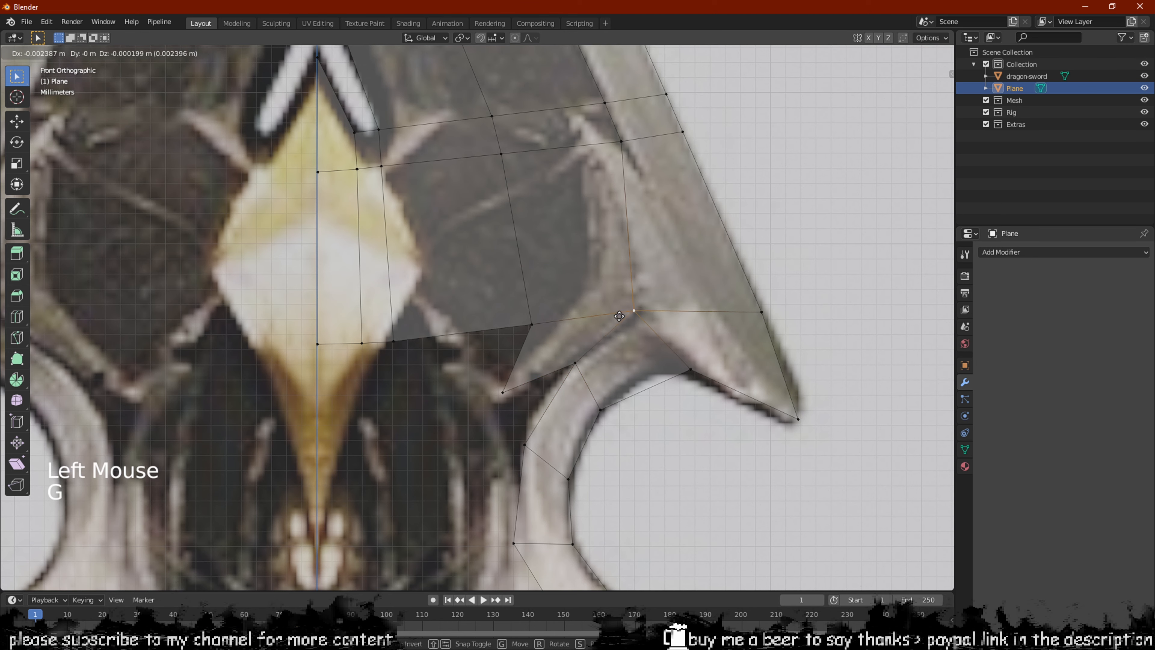
left_click(622, 316)
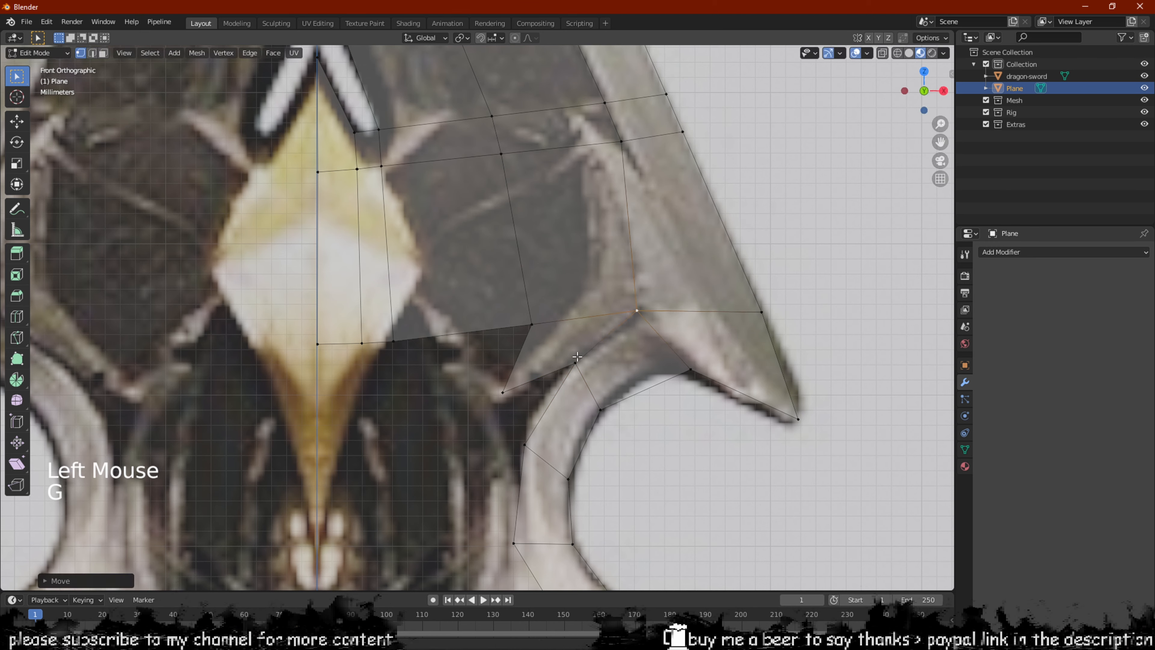
left_click(528, 381)
key("g")
left_click(536, 356)
Complete the first row below the panel with a face on its inner side, and fill a second two-face row beneath it
key("1")
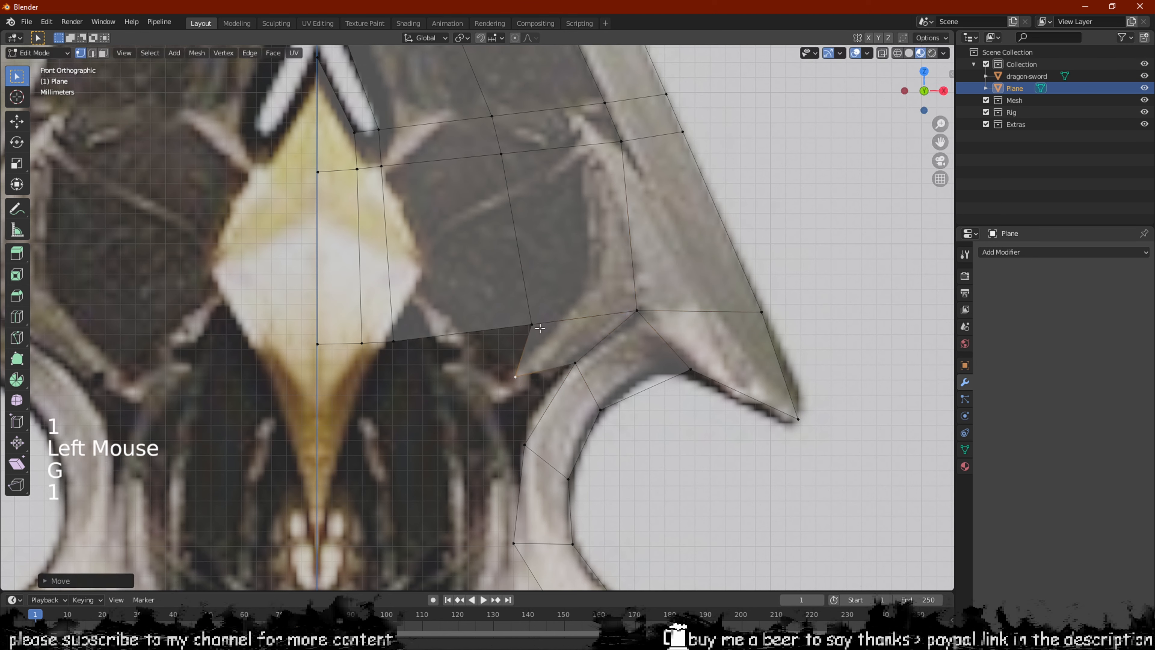
left_click(532, 325)
key("f")
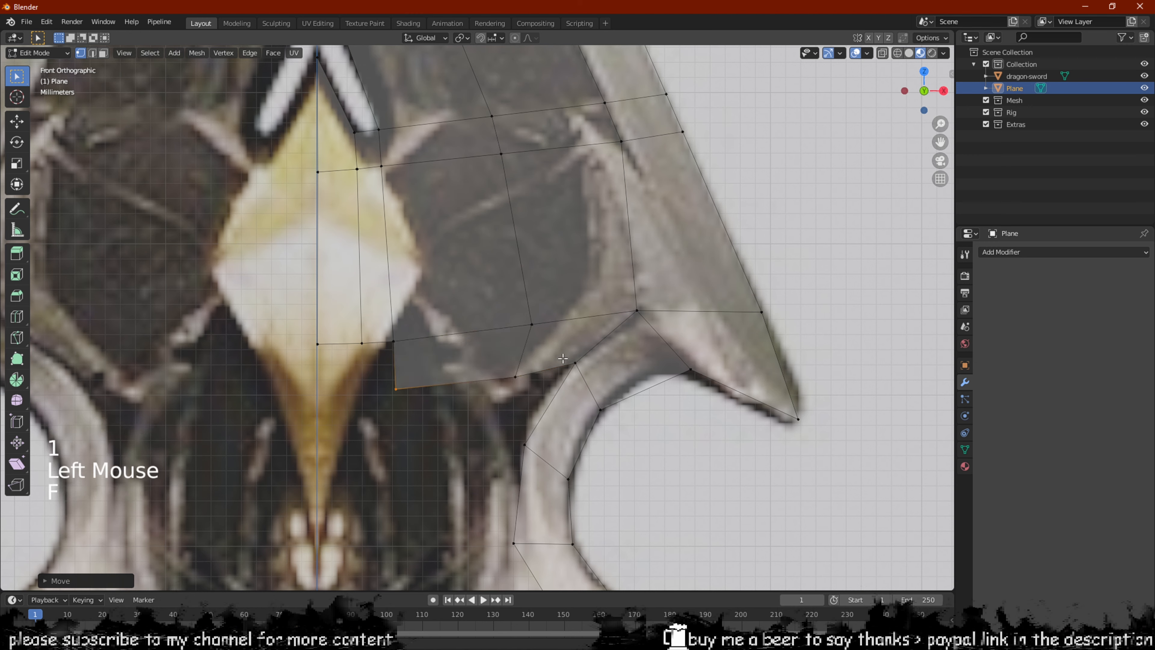
left_click(549, 321)
key("f")
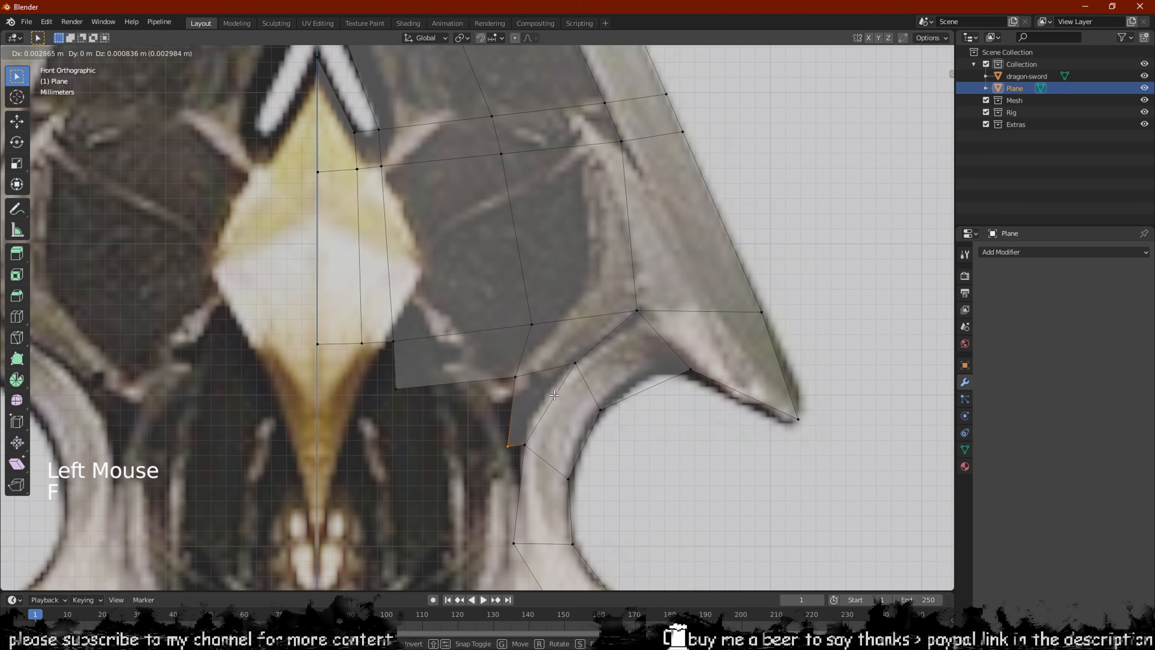
left_click(549, 396)
key("f")
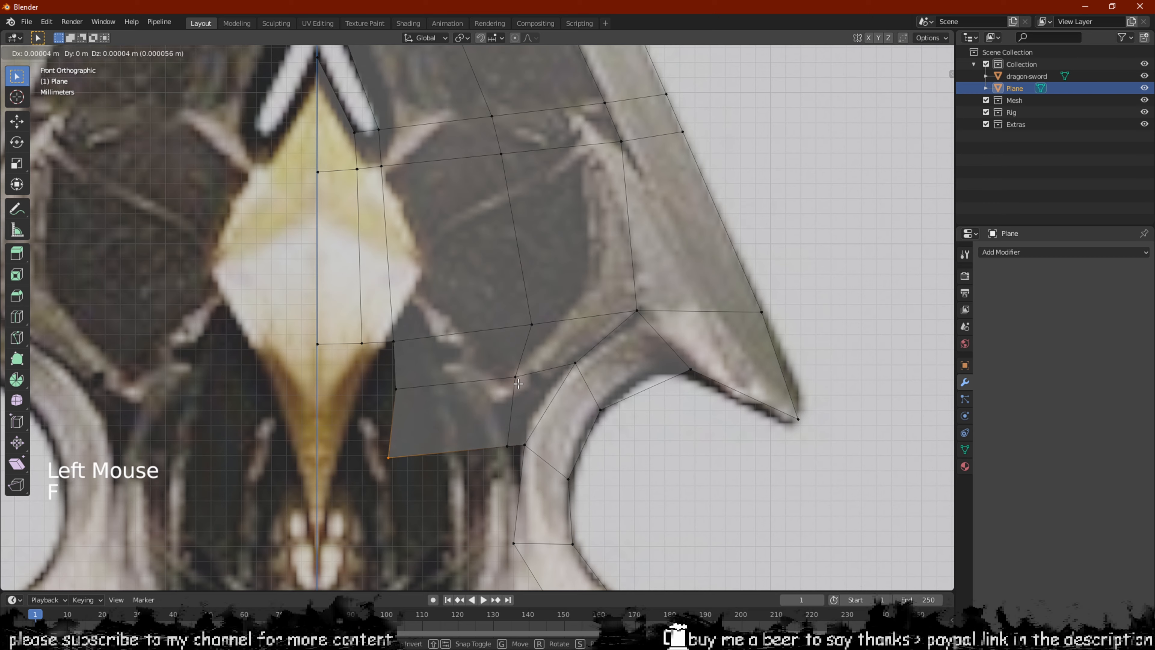
Fill a third row of two faces inward from the arm, down to the level of the third arm segment's end
middle_click_drag(521, 457, 504, 329, "shift")
left_click(509, 322)
key("f")
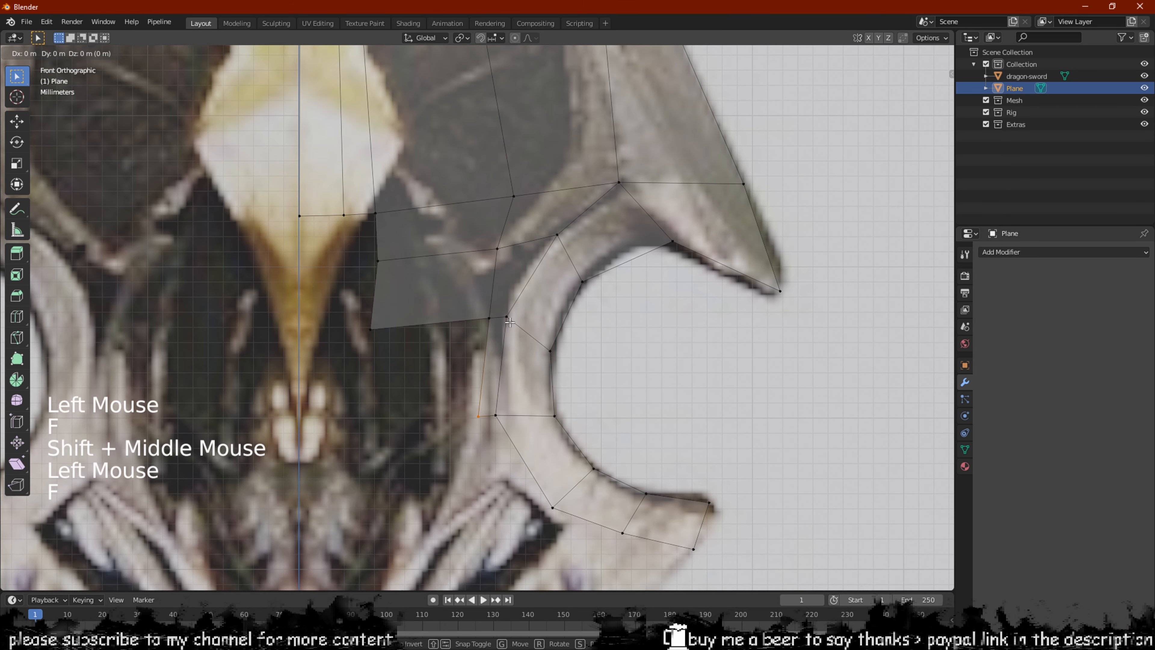
left_click(482, 322)
key("f")
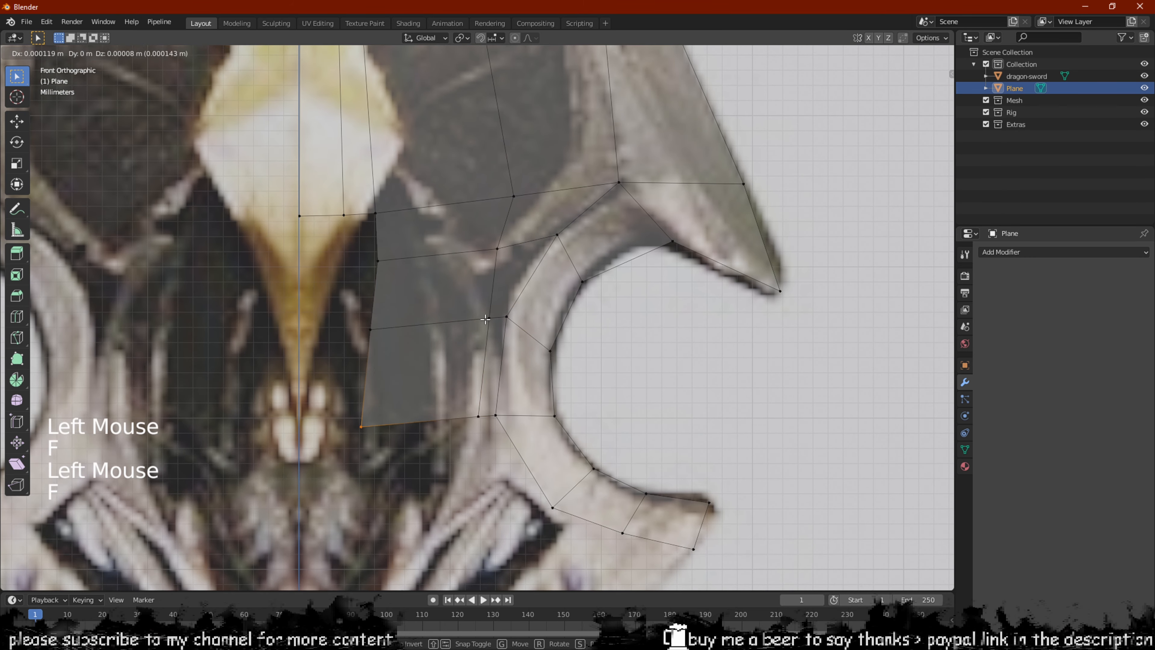
Adjust the third row's inner lower vertex and fill a fourth row of two faces down to the arm's lower bend
left_click(495, 415)
middle_click_drag(495, 415, 490, 323, "shift")
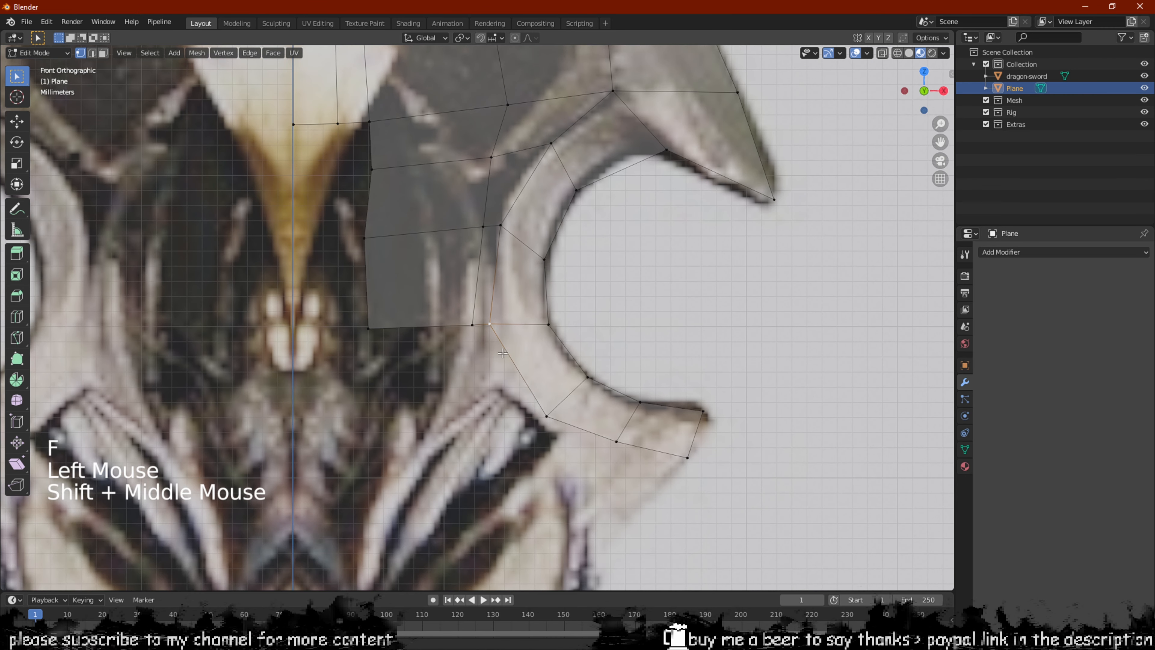
key("f")
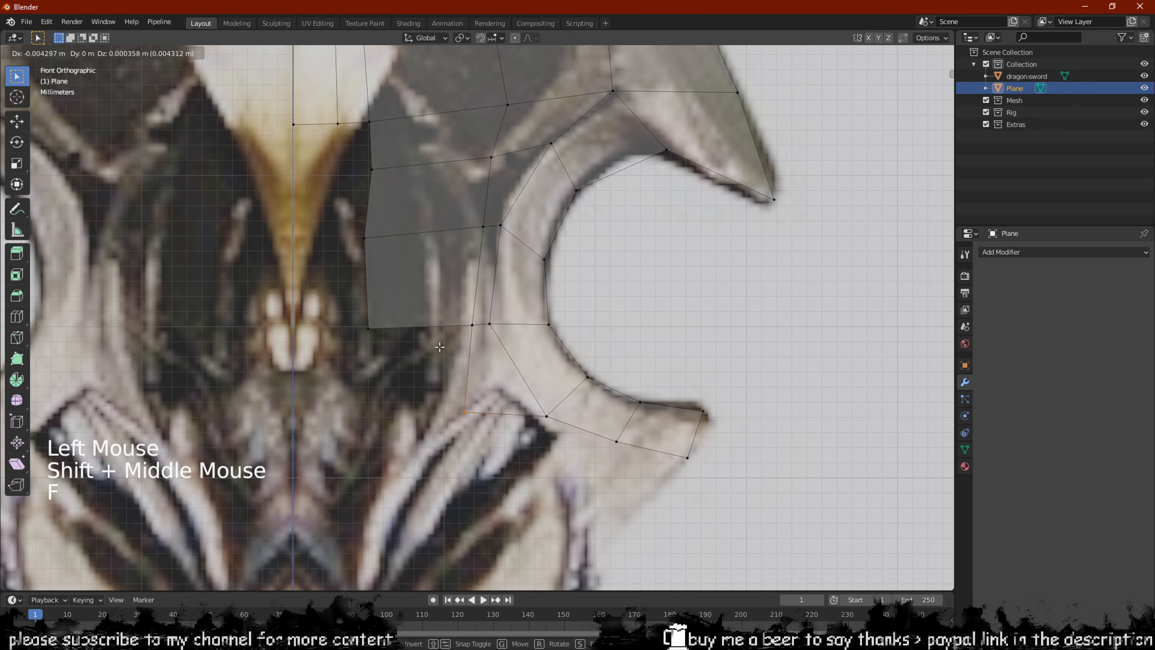
left_click(438, 359)
key("f")
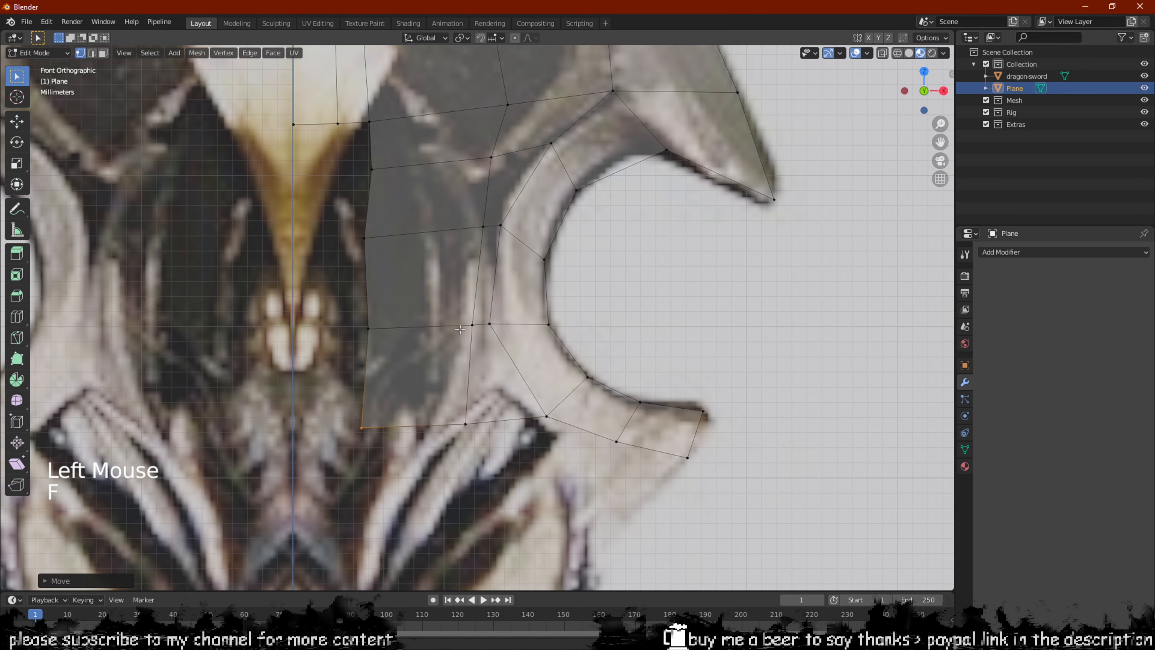
Fill a fifth row of two faces below the arm's lower bend and nudge the loop cut's outer vertex on the arm
middle_click_drag(612, 494, 593, 405, "shift")
left_click(525, 334)
scroll(524, 335, "up", 1)
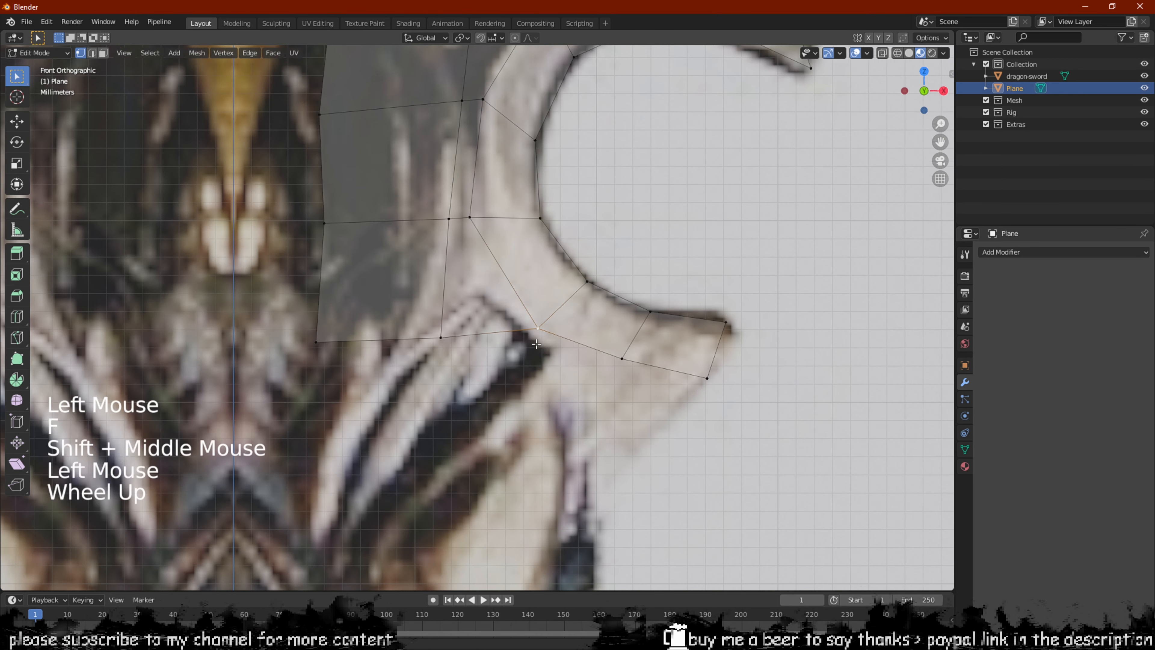
key("f")
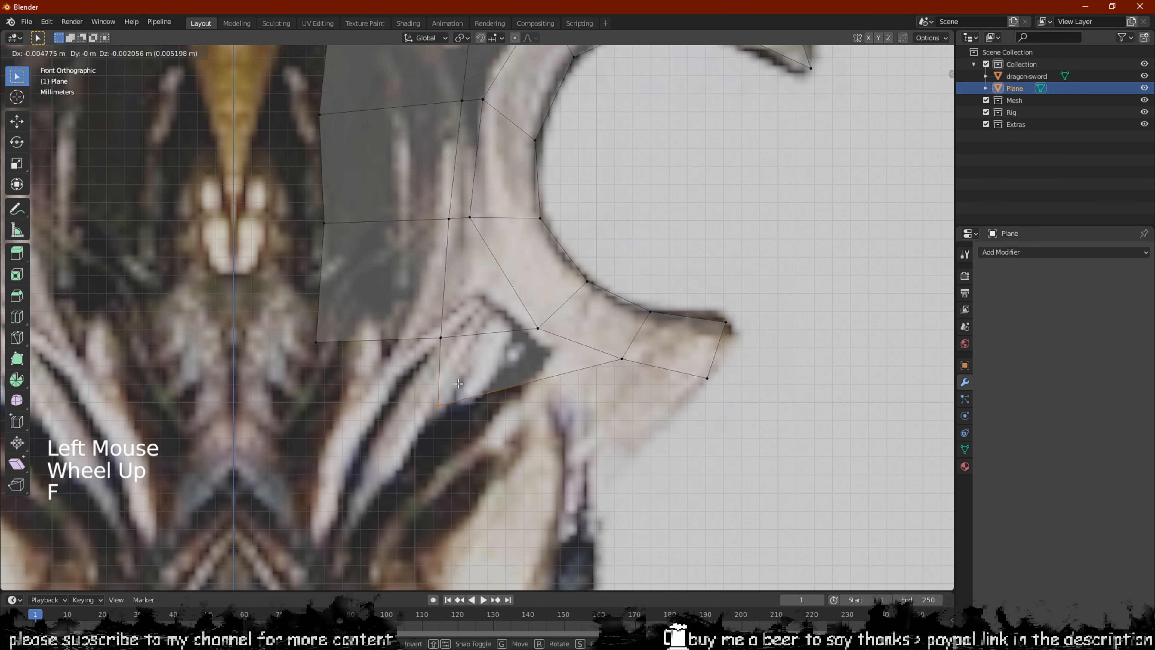
left_click(451, 382)
left_click(634, 364)
key("g")
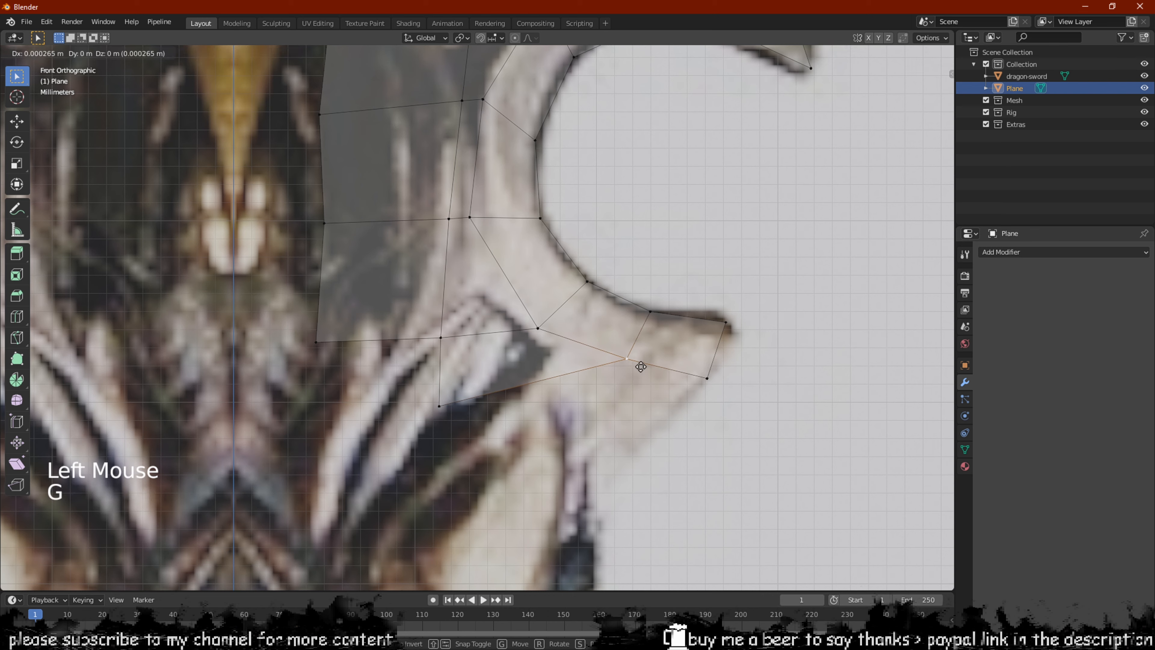
left_click(639, 366)
left_click(441, 338)
key("f")
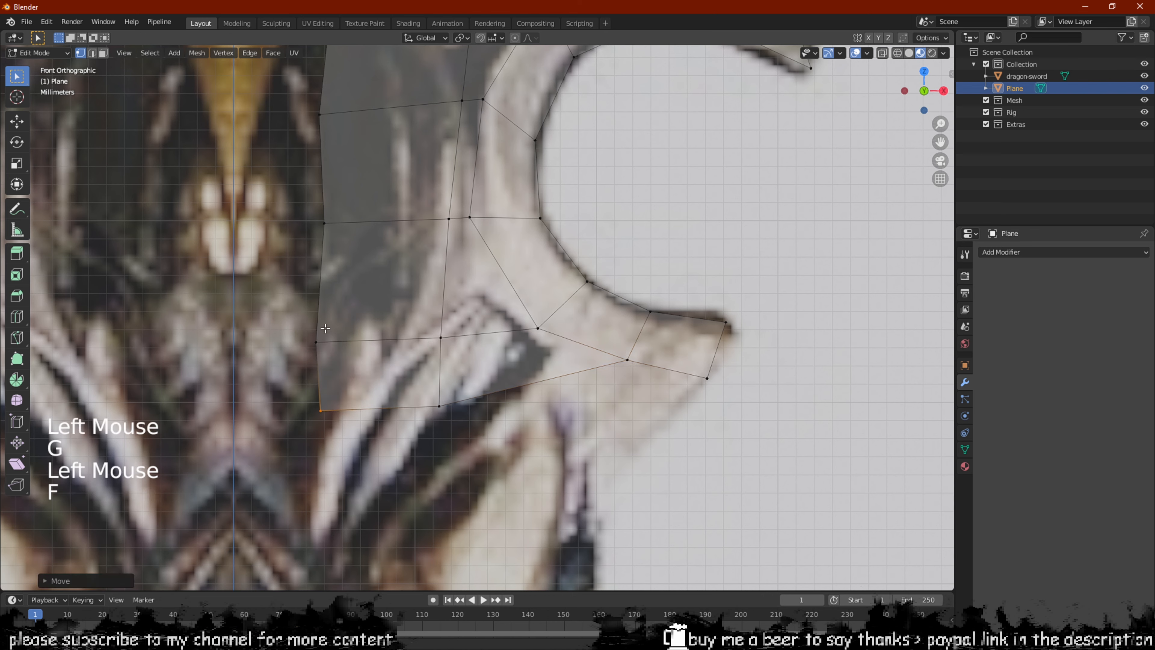
Move the two lowest inner vertices of the fifth row outward along X to straighten the column's inner edge
left_click(324, 328)
key("g")
key("x")
left_click(337, 328)
left_click(326, 406)
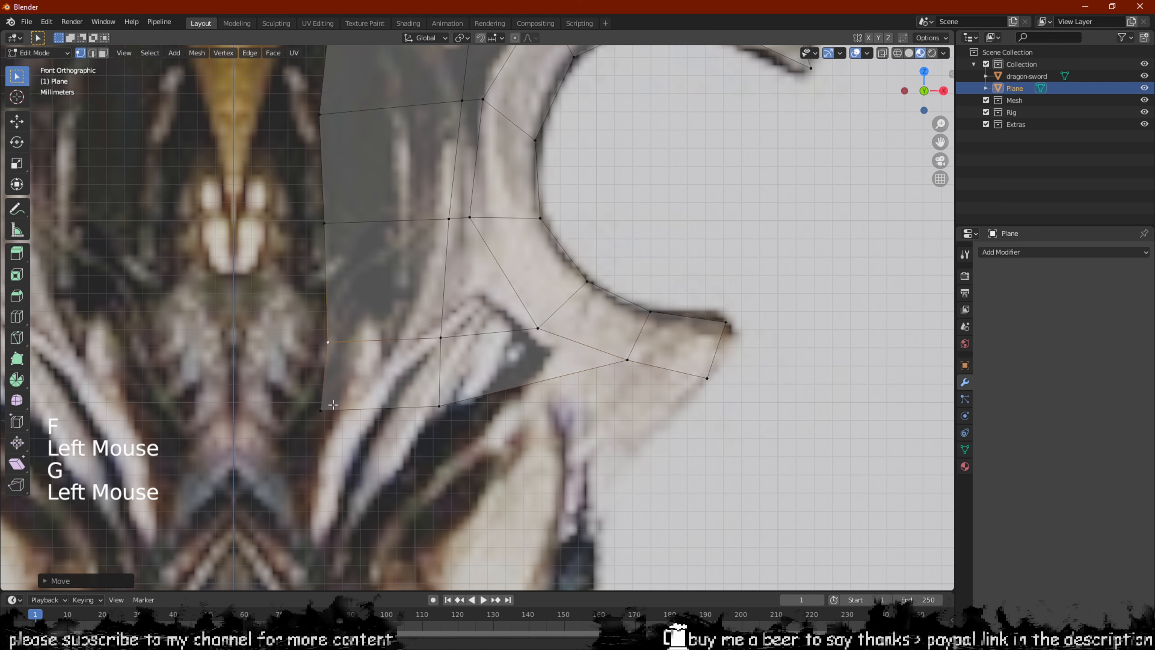
key("g")
key("x")
left_click(335, 406)
Shift the middle vertex on the hook's lower edge inward and fill a large face beneath the hook
middle_click_drag(524, 403, 569, 303, "shift")
left_click(617, 288)
key("g")
left_click(590, 306)
scroll(591, 306, "down", 1)
left_click(582, 266)
key("f")
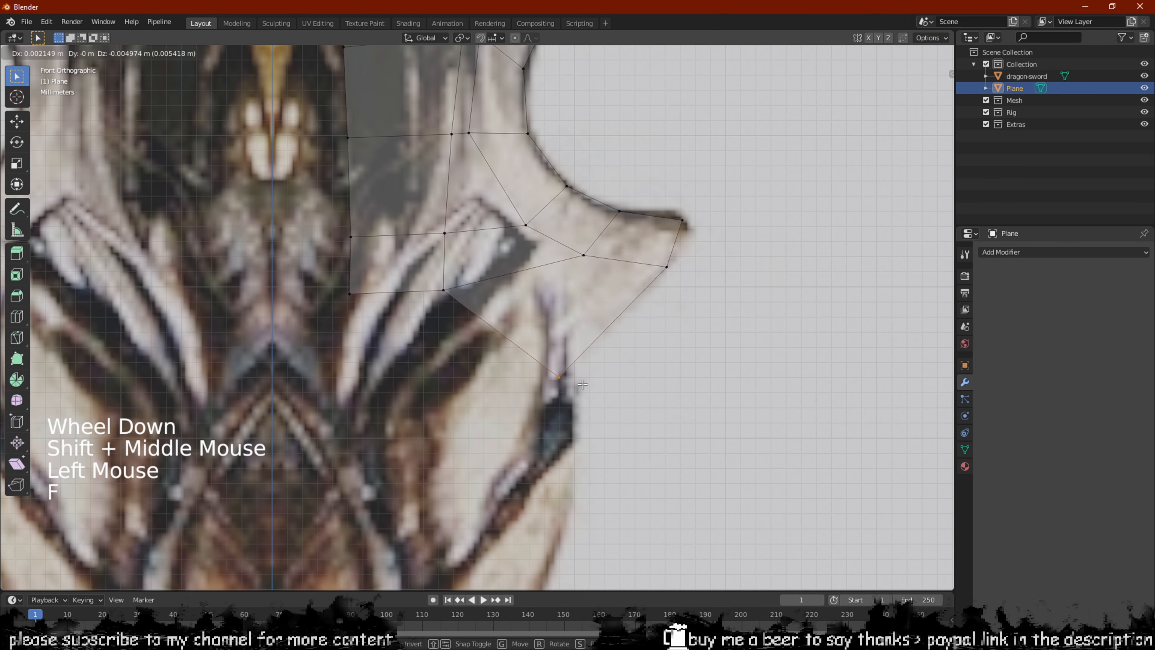
left_click(569, 378)
Extrude the new face's lower inner edge down along the bone plate and nudge the face's outer corner vertex onto the outline
key("2")
left_click(499, 331)
key("e")
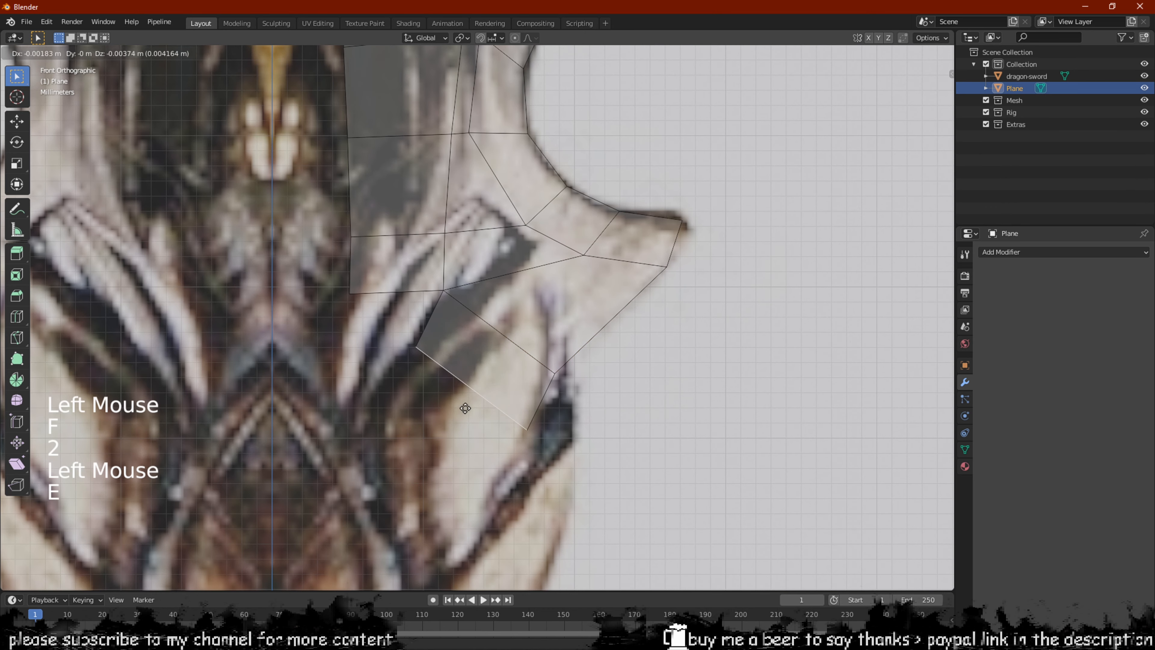
left_click(448, 432)
key("1")
left_click(554, 373)
key("g")
left_click(564, 382)
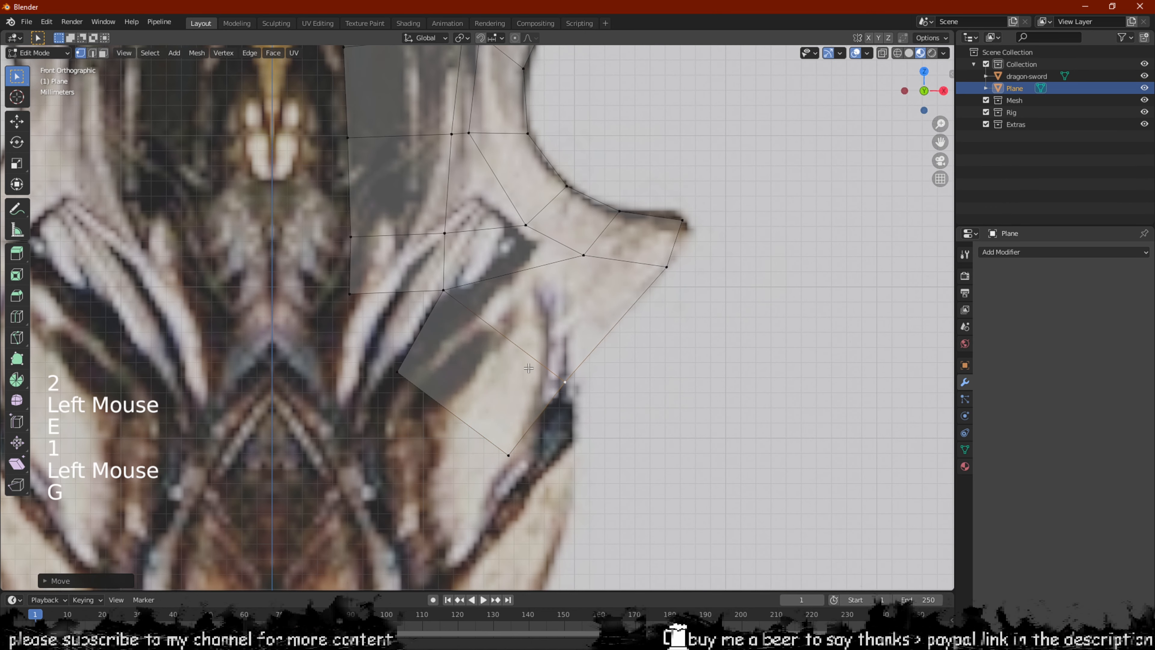
Fill a face between the inner column's lower end and the extruded face, placing its inner corner below the column
scroll(564, 382, "down", 1)
middle_click_drag(468, 339, 540, 412, "shift")
left_click(486, 440)
key("f")
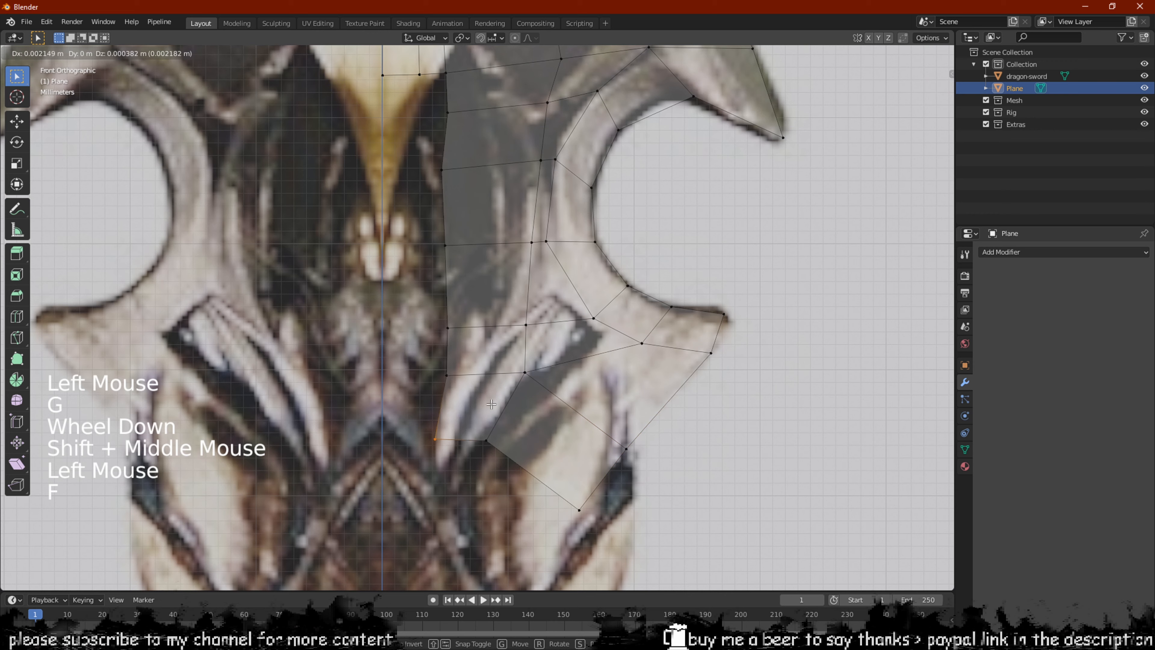
left_click(502, 408)
middle_click_drag(501, 408, 528, 478, "shift")
scroll(527, 478, "down", 2)
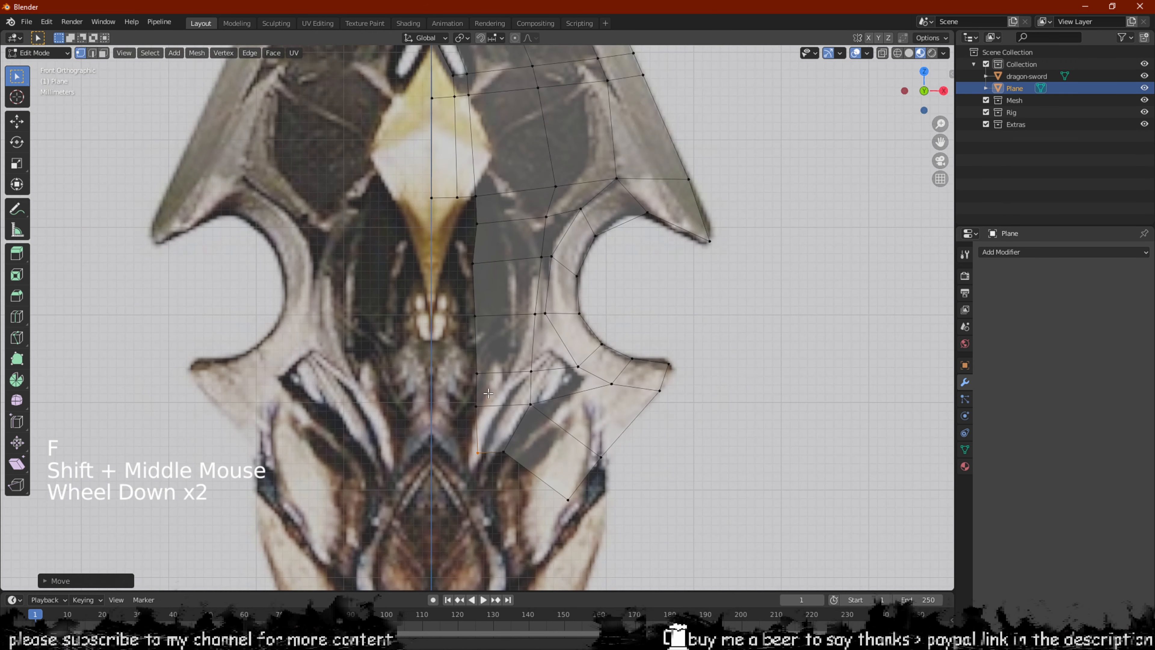
Dissolve the vertical edge that splits the face over the gem beside the centre line
key("2")
scroll(463, 201, "up", 1)
key("1")
scroll(463, 202, "down", 1)
key("2")
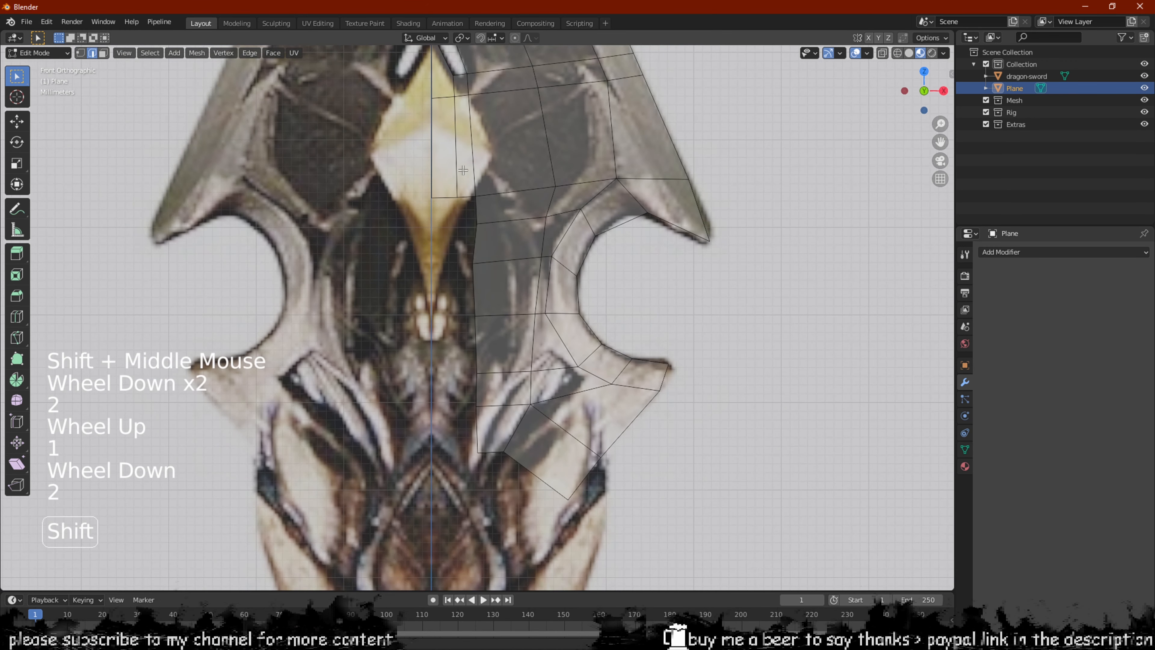
scroll(459, 223, "up", 2)
middle_click_drag(460, 134, 472, 154, "shift")
left_click(459, 223)
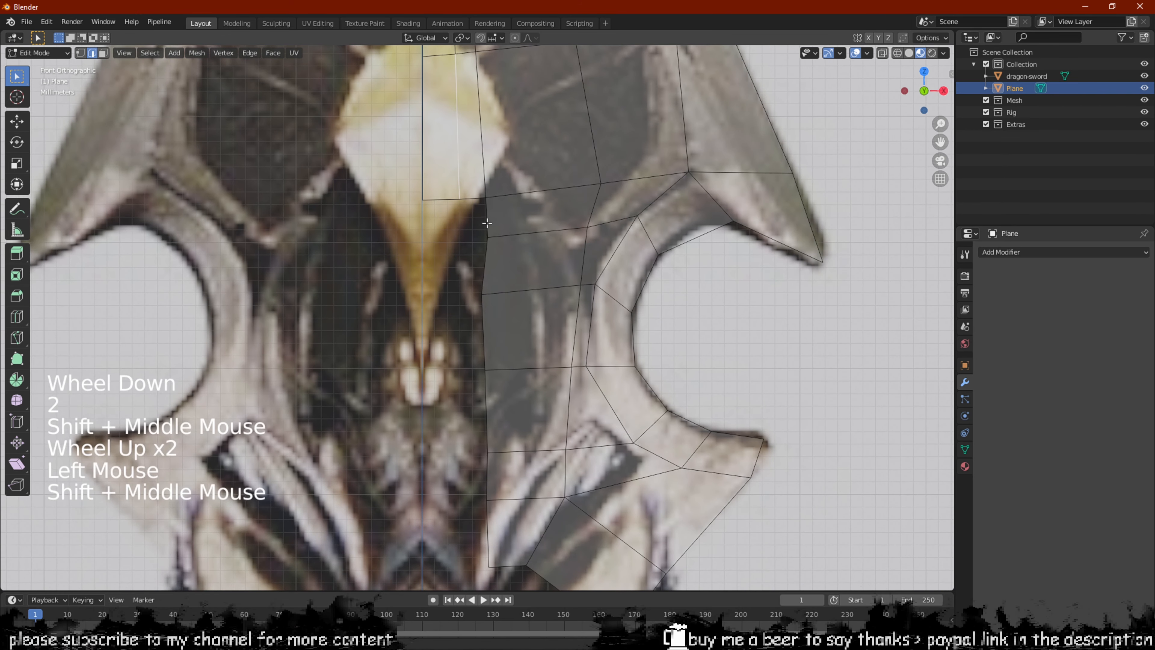
left_click(491, 215)
key("2")
left_click(457, 188)
key("x")
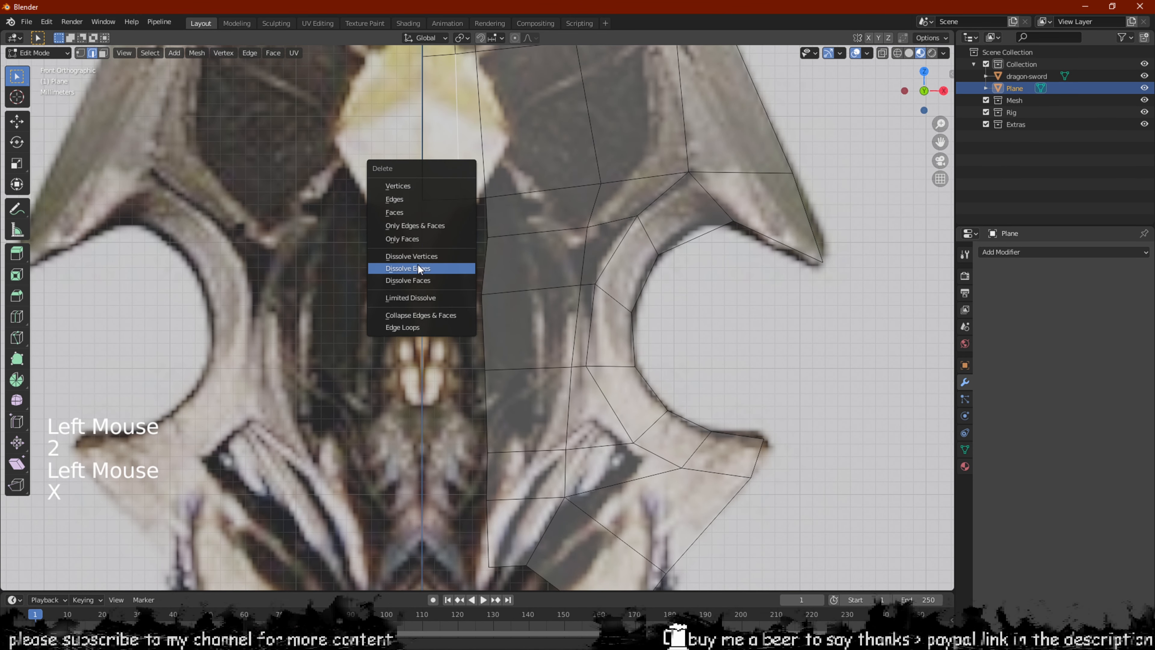
left_click(418, 268)
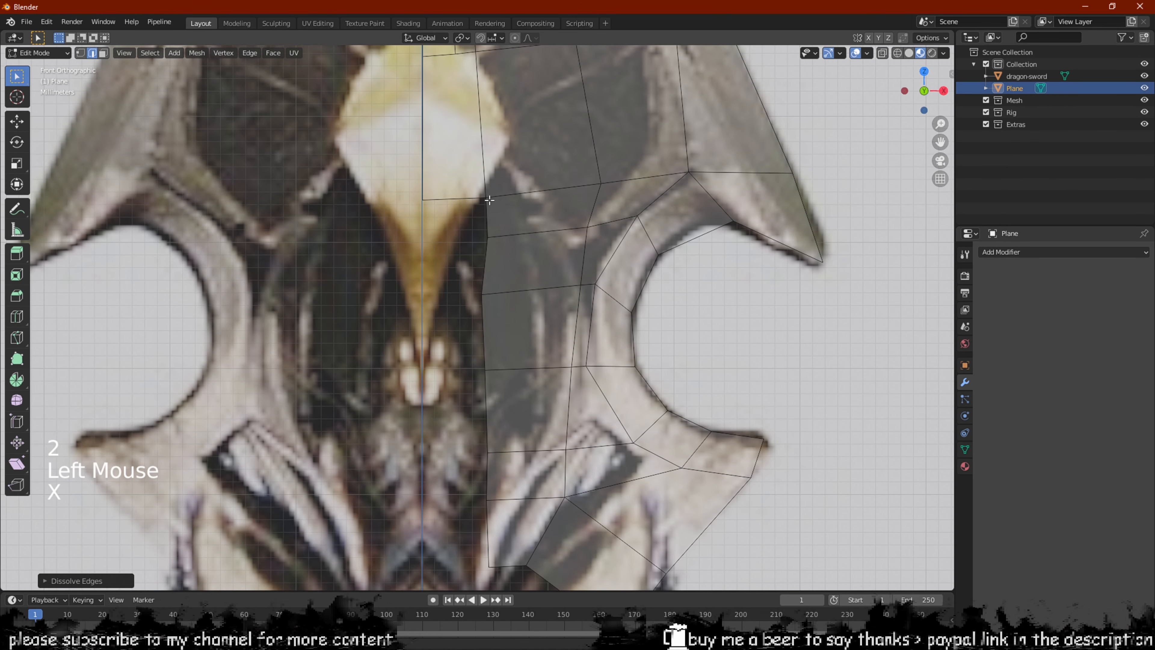
Fill three faces down the gap between the inner column and the centre line, starting at the gem's lower tip
key("1")
left_click(487, 237)
key("f")
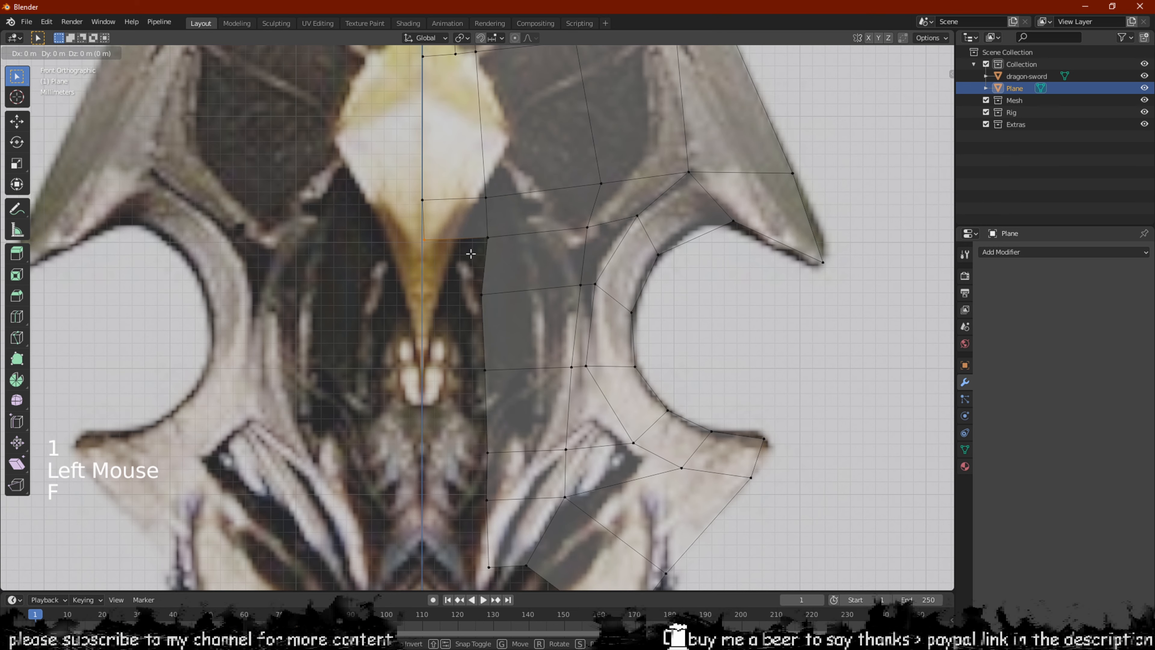
left_click(491, 236)
key("f")
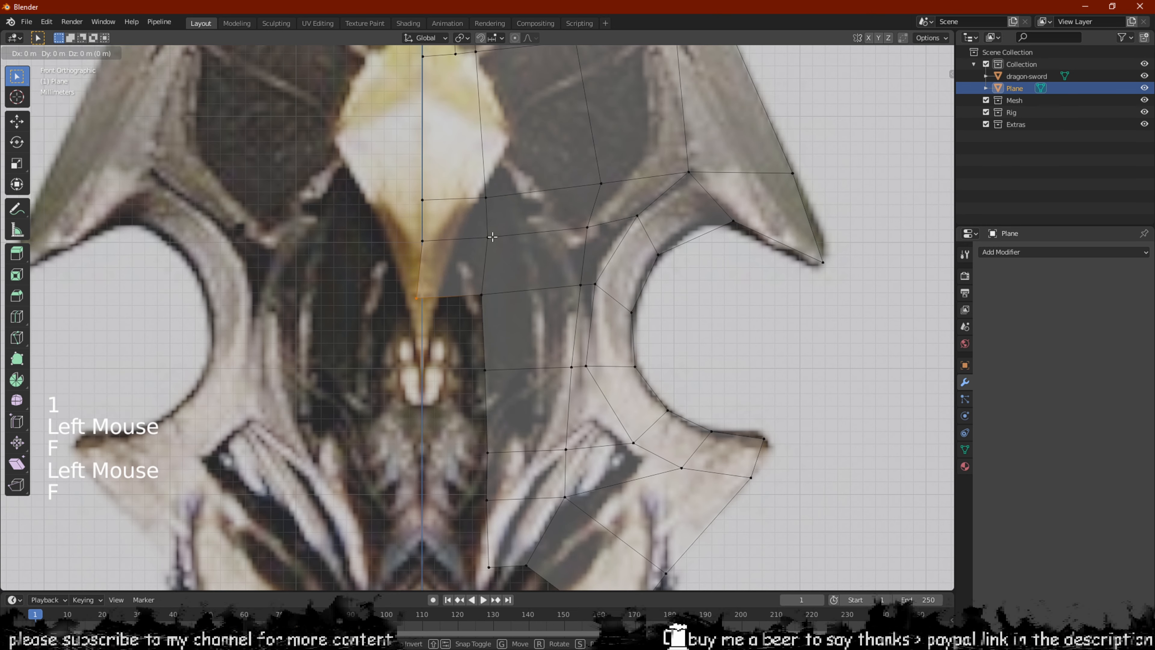
left_click(485, 295)
key("f")
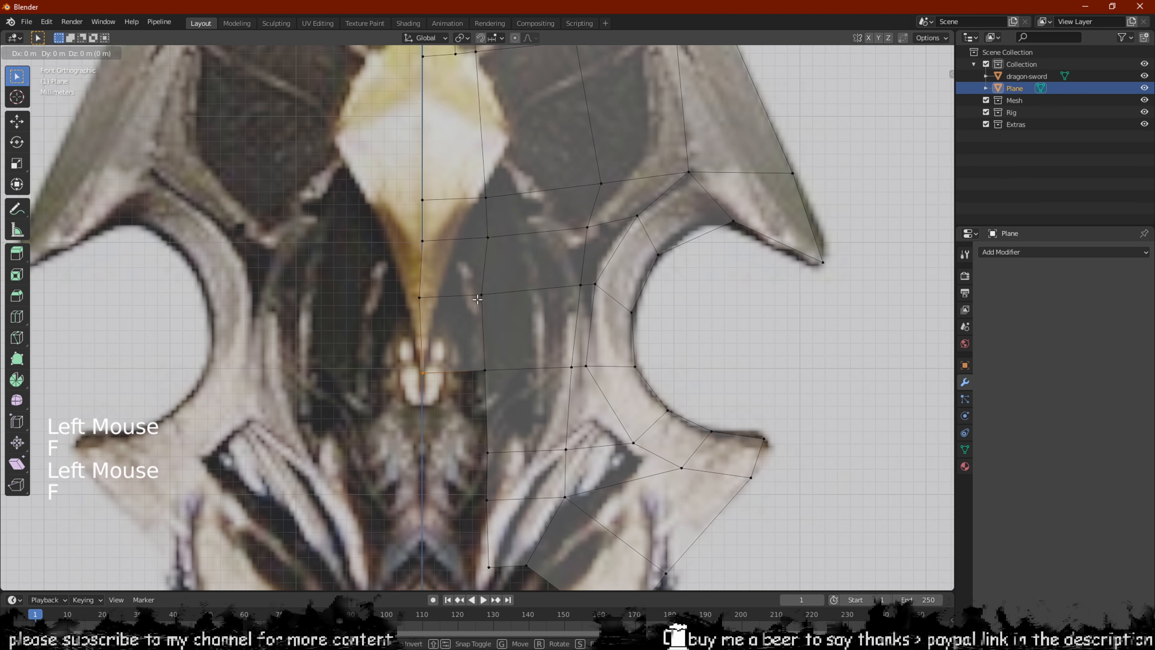
Fill the remaining faces along the centre line down to the level of the column's lower end
middle_click_drag(507, 382, 537, 281, "shift")
left_click(517, 270)
key("f")
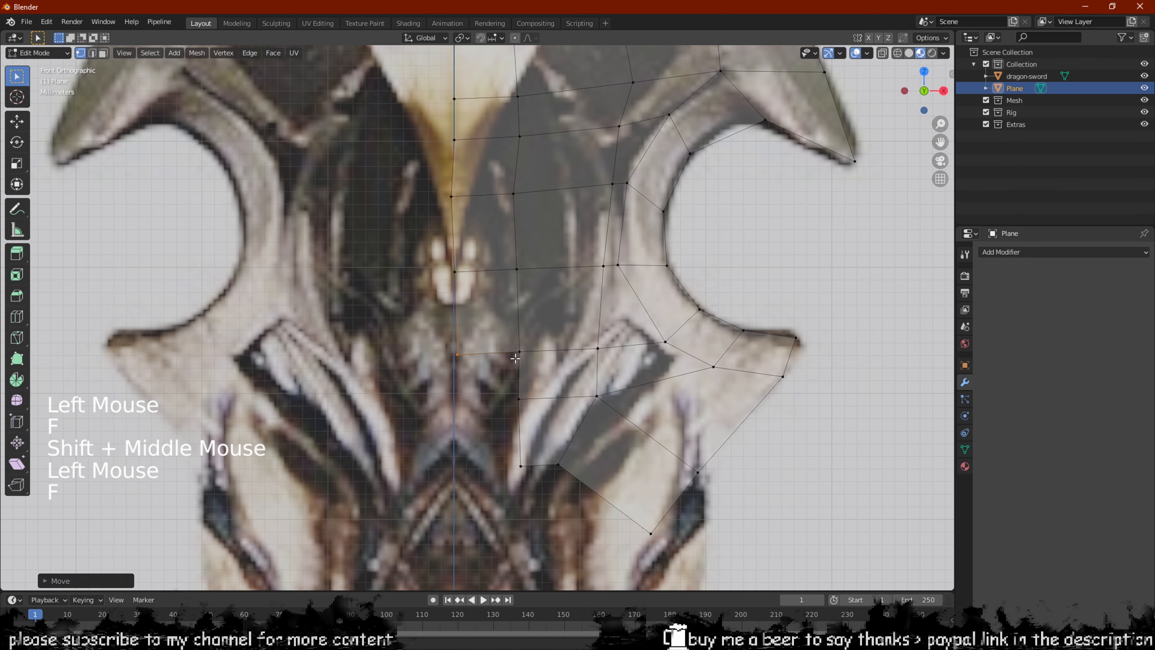
left_click(515, 359)
key("f")
left_click(515, 359)
key("f")
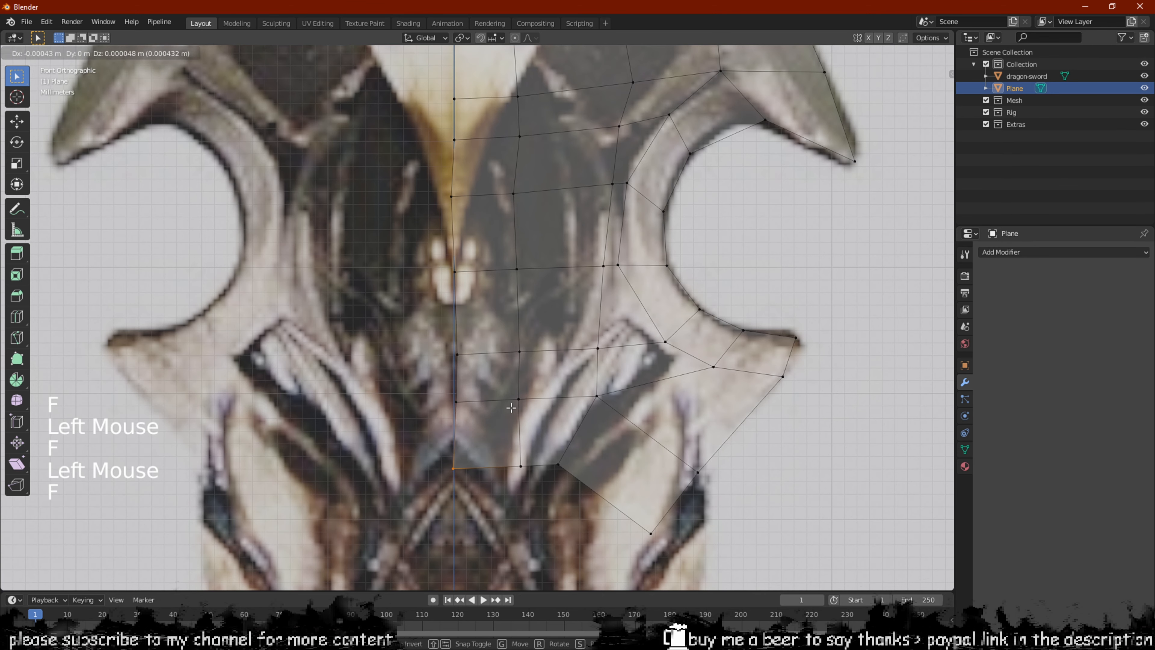
middle_click_drag(474, 203, 490, 276, "shift")
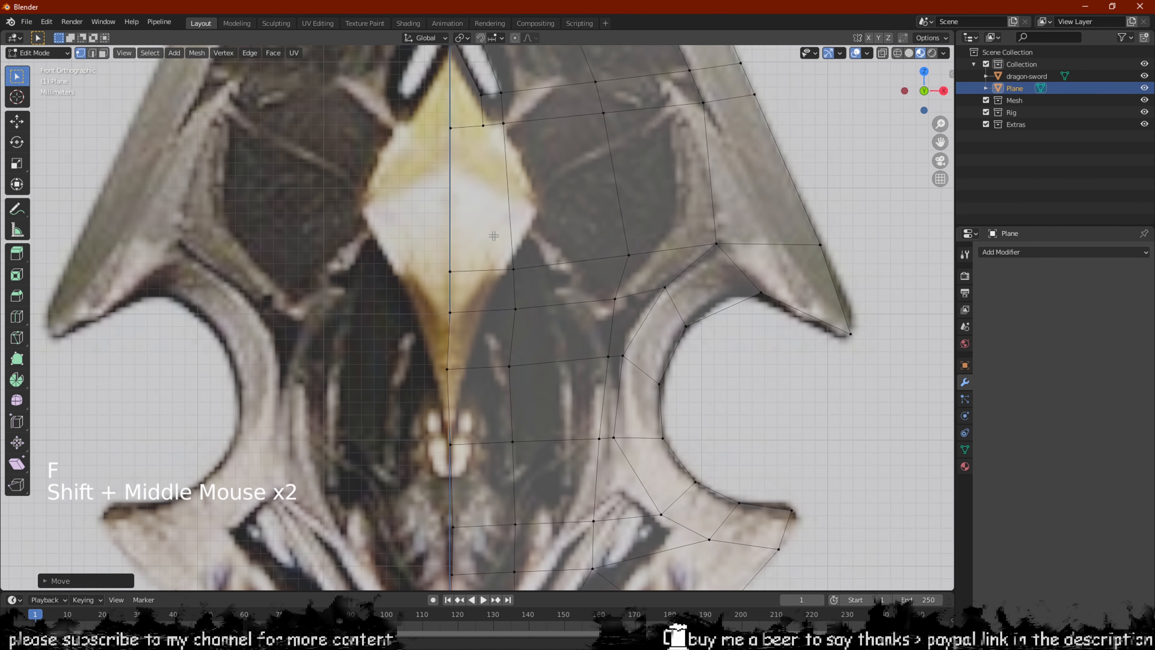
Add a vertical loop cut through the centre column and knife a continuing edge up across the gem face
key("ctrl+r")
left_click(485, 288)
left_click(483, 289)
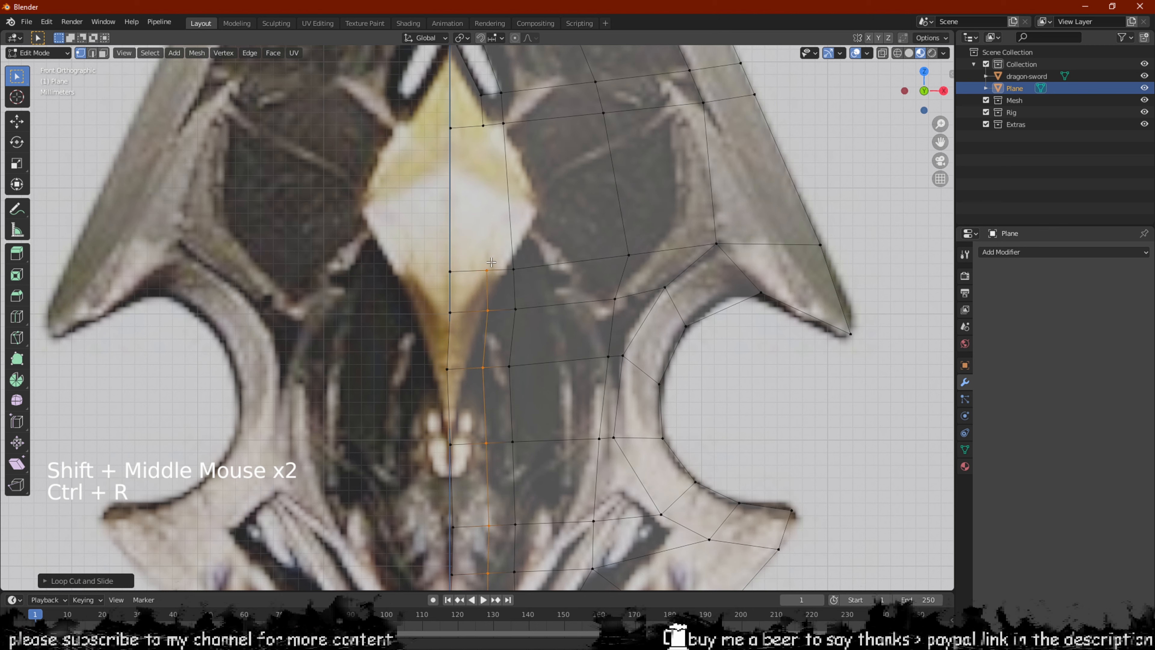
key("1")
key("2")
key("1")
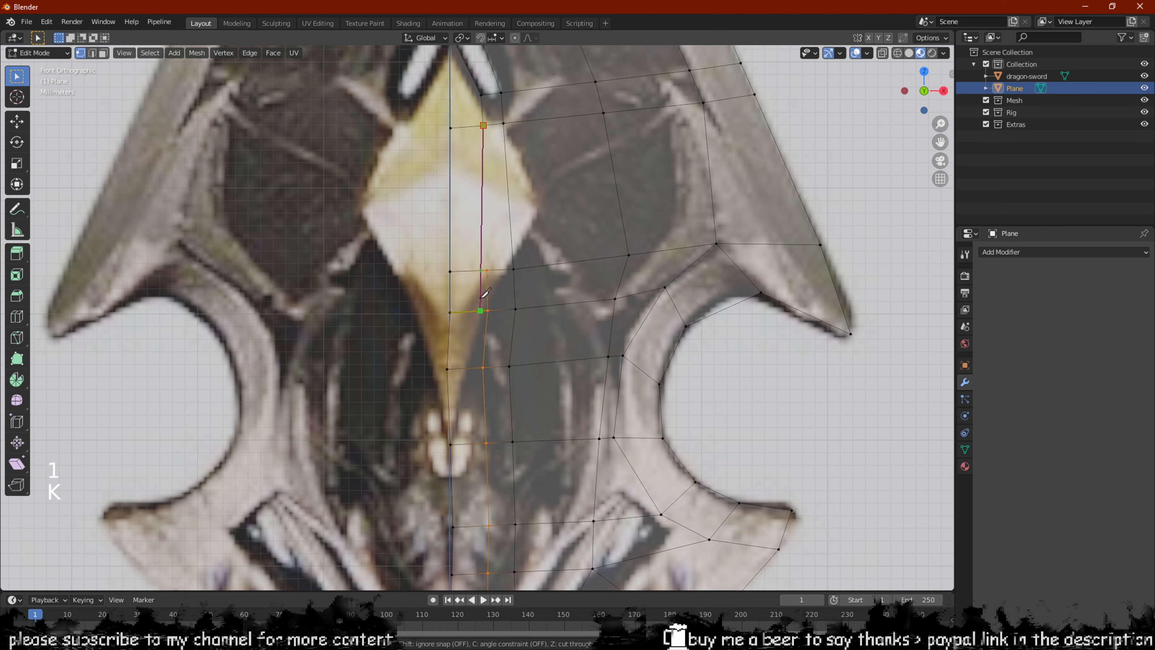
Merge the two nearly coincident vertices where the knife cut meets the loop cut at their center
scroll(509, 268, "up", 6)
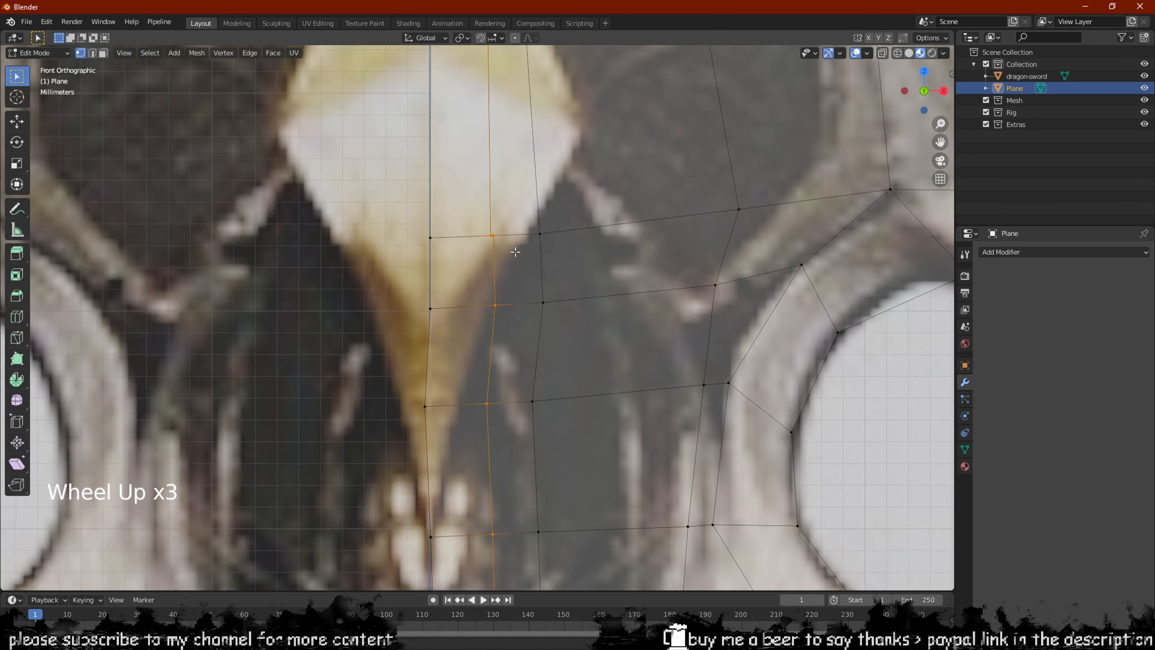
middle_click_drag(509, 268, 491, 274, "shift")
scroll(491, 274, "up", 3)
key("1")
left_click(490, 275)
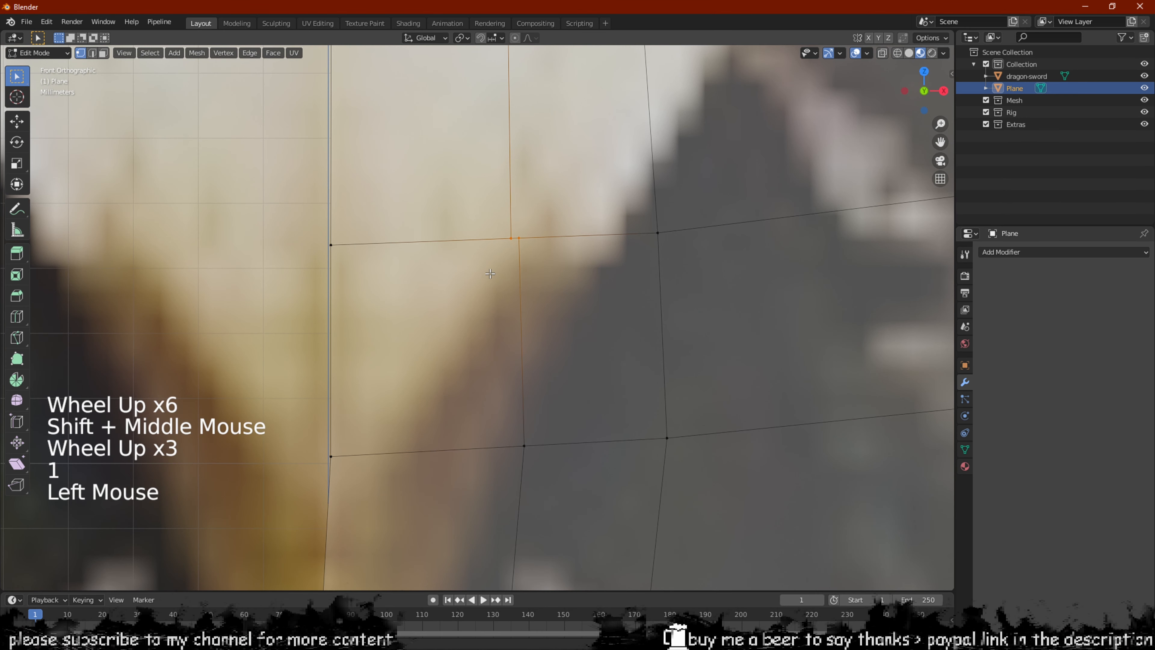
key("m")
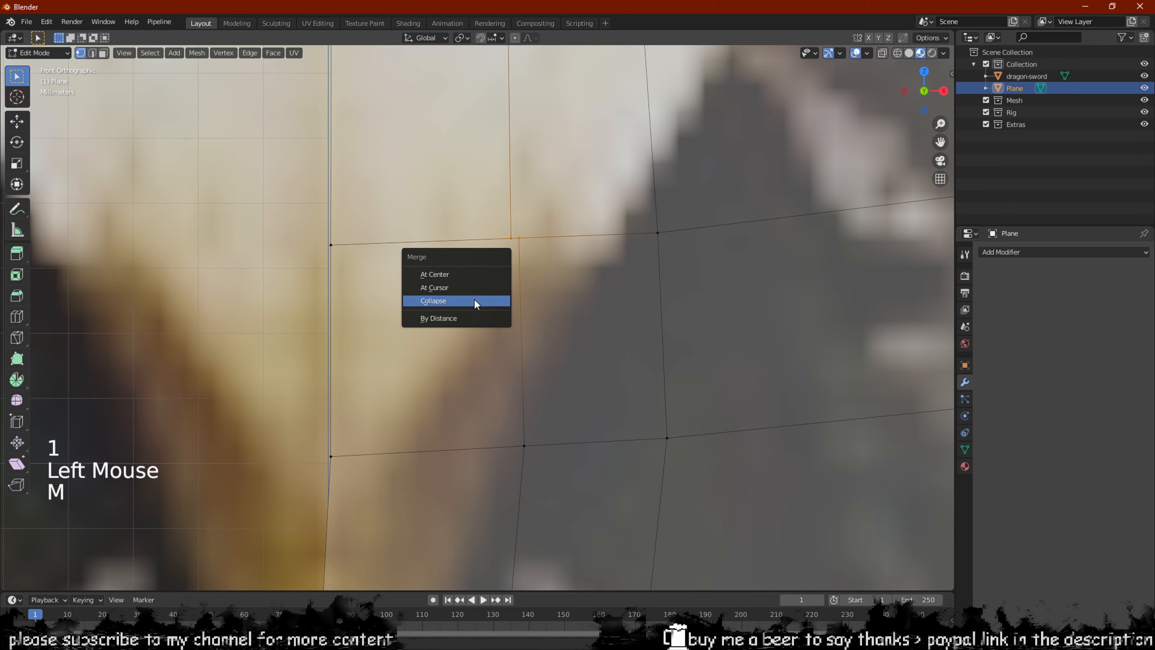
left_click(454, 274)
scroll(492, 303, "down", 4)
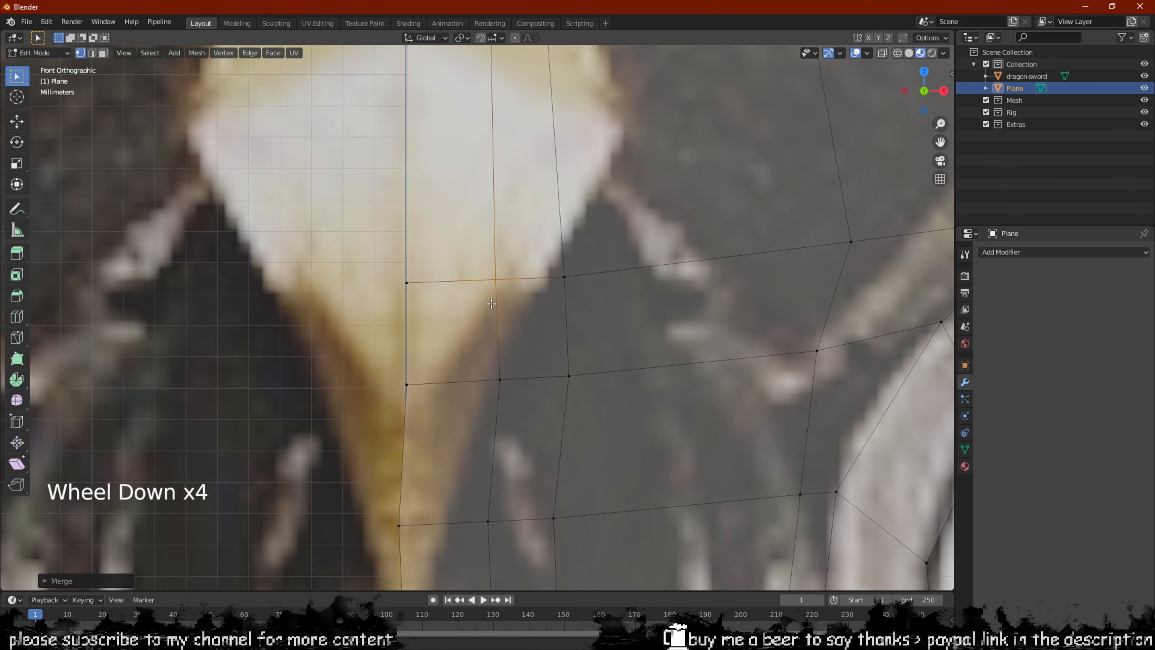
Move the dark side panel's lower middle vertex and the vertex below it inward along X
scroll(491, 304, "down", 7)
middle_click_drag(491, 304, 532, 217, "shift")
scroll(500, 318, "down", 4)
scroll(509, 336, "up", 5)
scroll(495, 321, "down", 4)
mouse_move(494, 321)
middle_mouse_down("shift")
mouse_move(482, 262)
mouse_move(482, 298)
mouse_move(457, 252)
mouse_move(497, 332)
middle_mouse_up("shift")
scroll(457, 252, "up", 4)
left_click(480, 198)
key("g")
key("x")
left_click(451, 198)
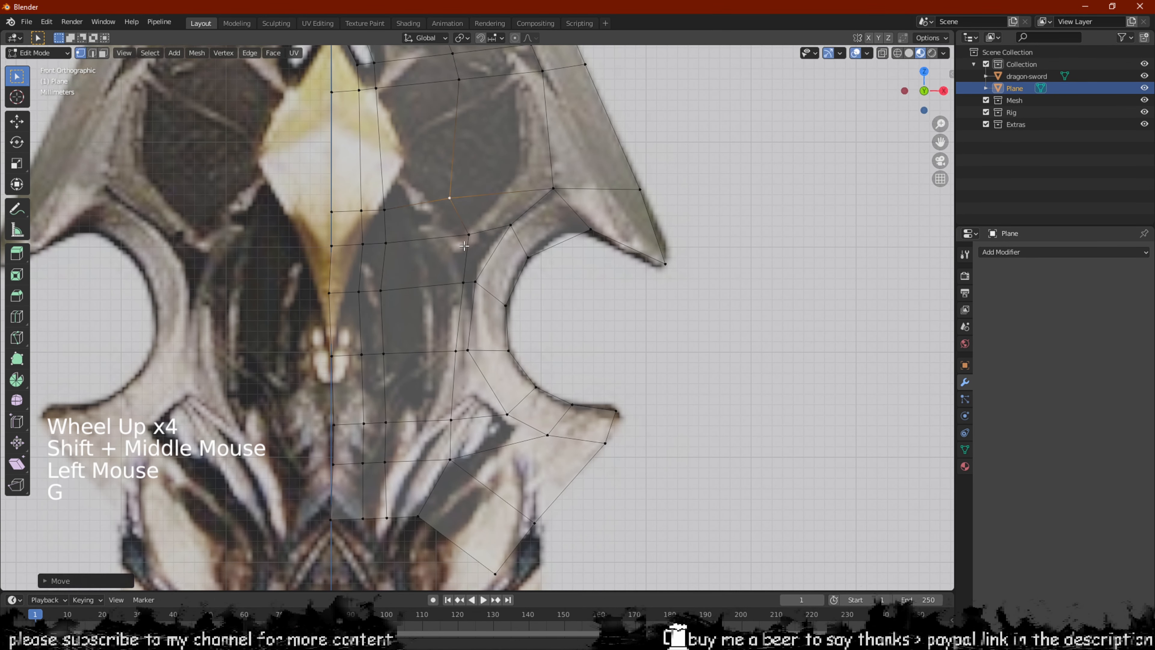
left_click(465, 232)
key("g")
key("x")
left_click(439, 241)
Move the next two vertices down the same vertical edge inward along X, away from the curved arm
left_click(456, 273)
key("g")
key("x")
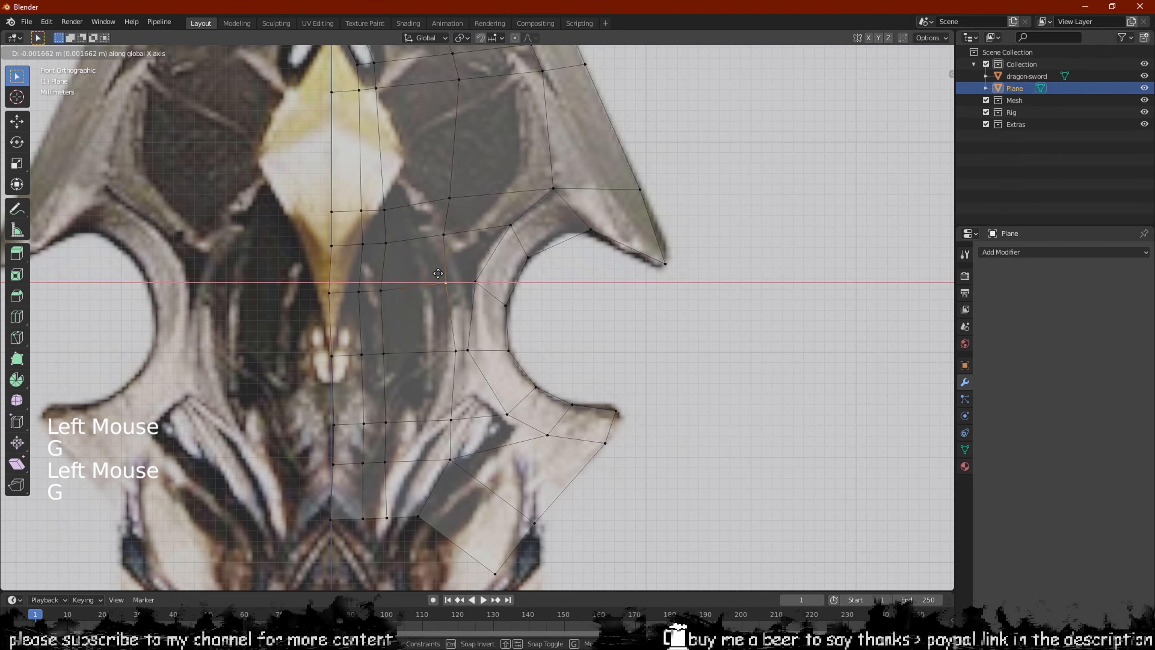
left_click(439, 274)
left_click(457, 364)
key("g")
key("x")
left_click(441, 371)
Nudge the curved arm's two mid-height inner vertices to follow the arm's inner contour
left_click(467, 350)
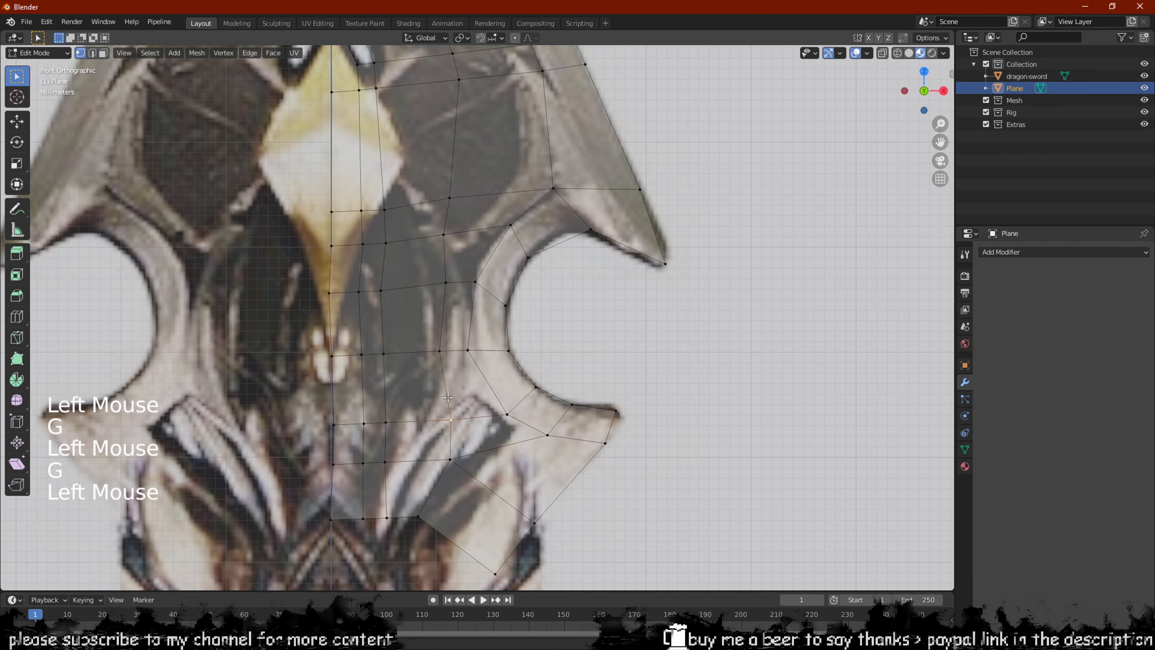
scroll(468, 353, "up", 1)
left_click(471, 351)
key("g")
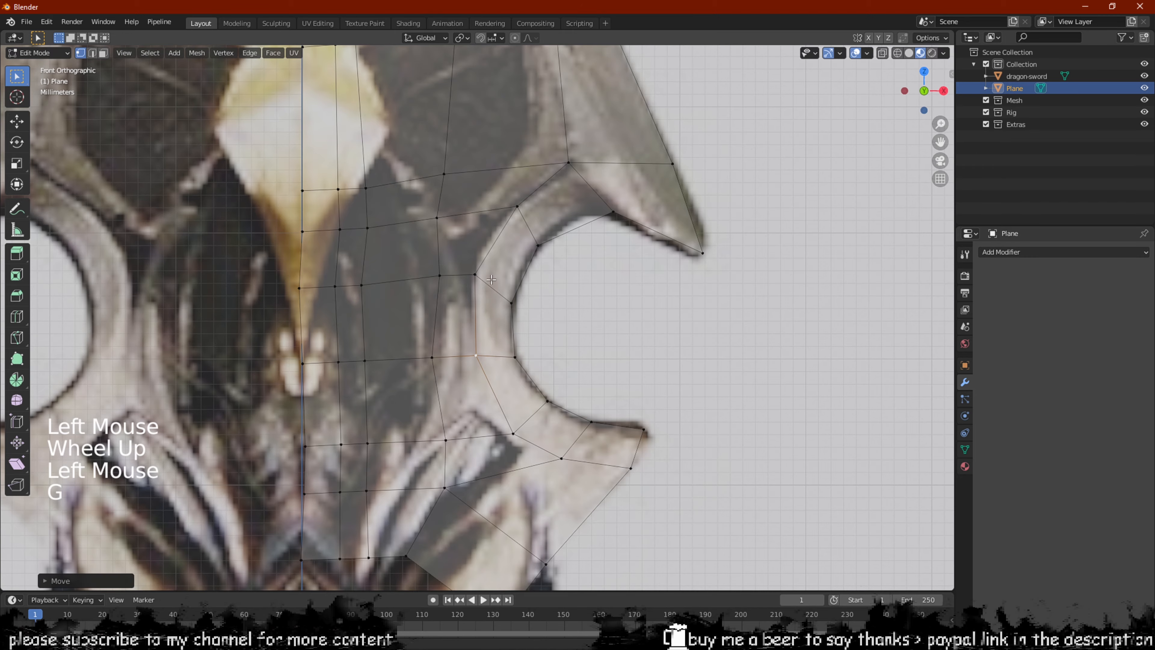
left_click(466, 360)
scroll(468, 357, "up", 1)
middle_click_drag(613, 212, 556, 375, "shift")
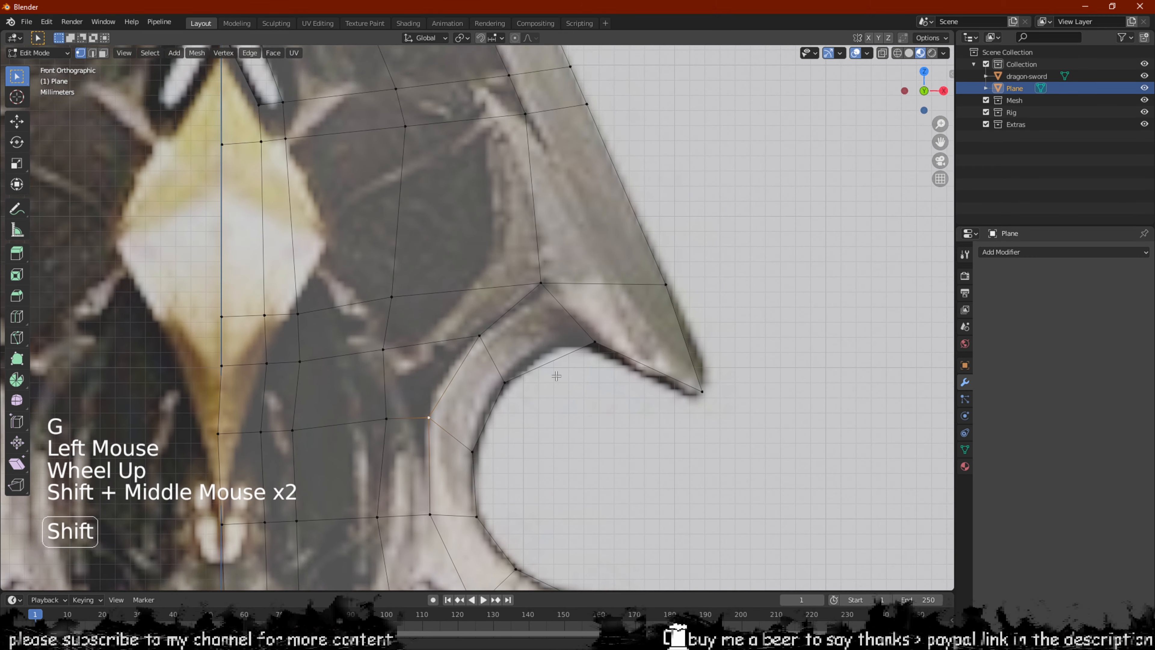
middle_click_drag(461, 278, 454, 213)
scroll(465, 215, "down", 3)
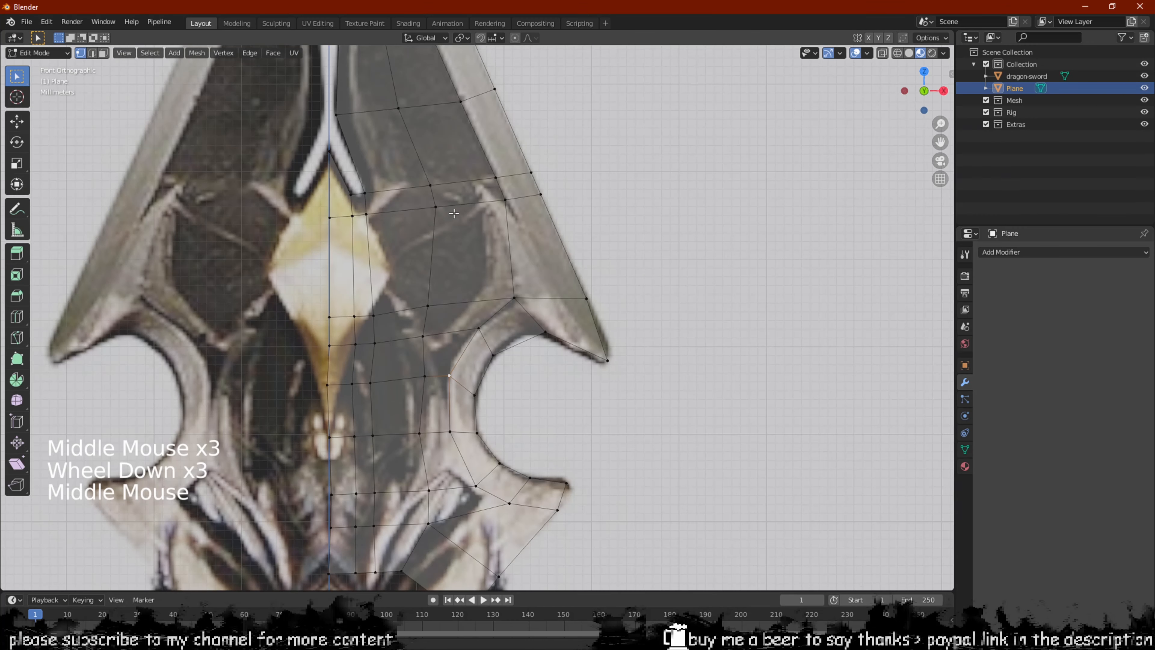
Move the two vertices at the dark side panel's upper middle inward along X
left_click(446, 211)
key("g")
key("x")
left_click(431, 212)
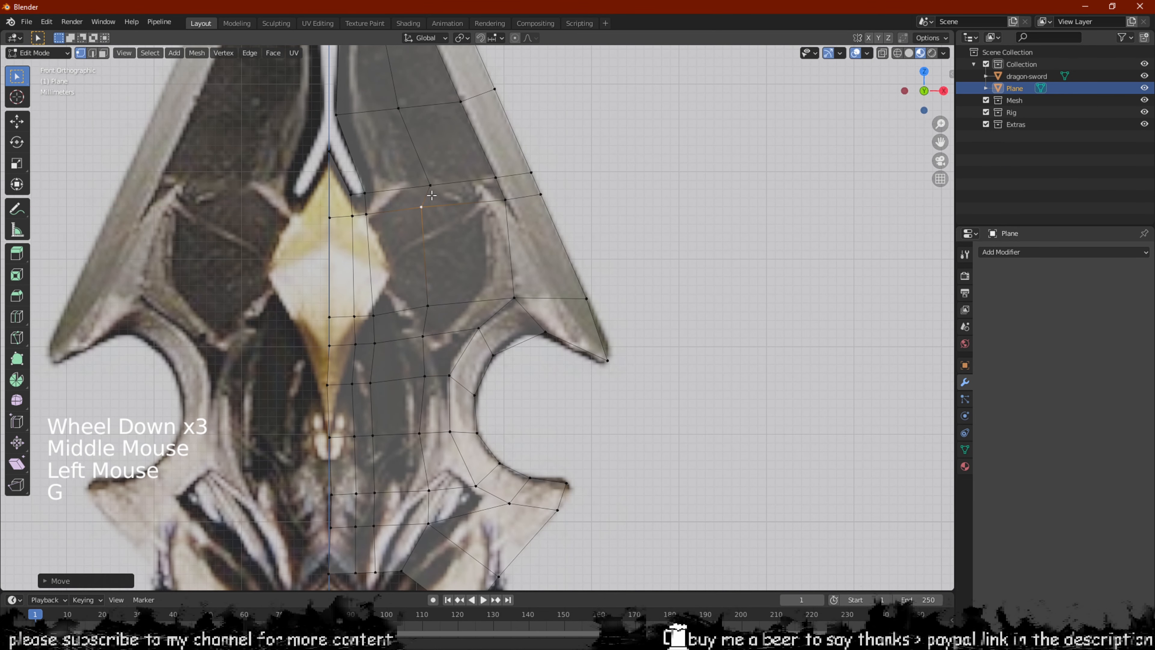
left_click(431, 194)
key("g")
key("x")
left_click(412, 195)
scroll(412, 194, "down", 1)
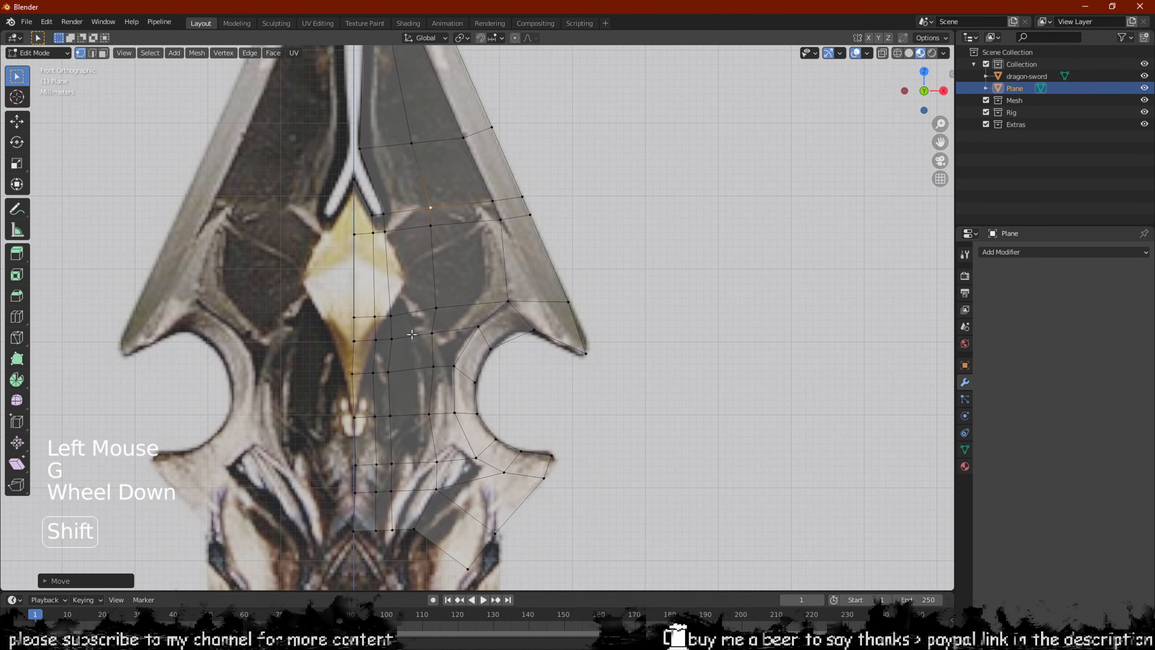
Move the vertex beside the arm's mid-height segment slightly outward along X to even out the vertical edge
scroll(458, 282, "up", 2)
middle_click_drag(411, 194, 459, 320, "shift")
left_click(435, 305)
key("g")
key("x")
left_click(446, 304)
scroll(460, 290, "down", 2)
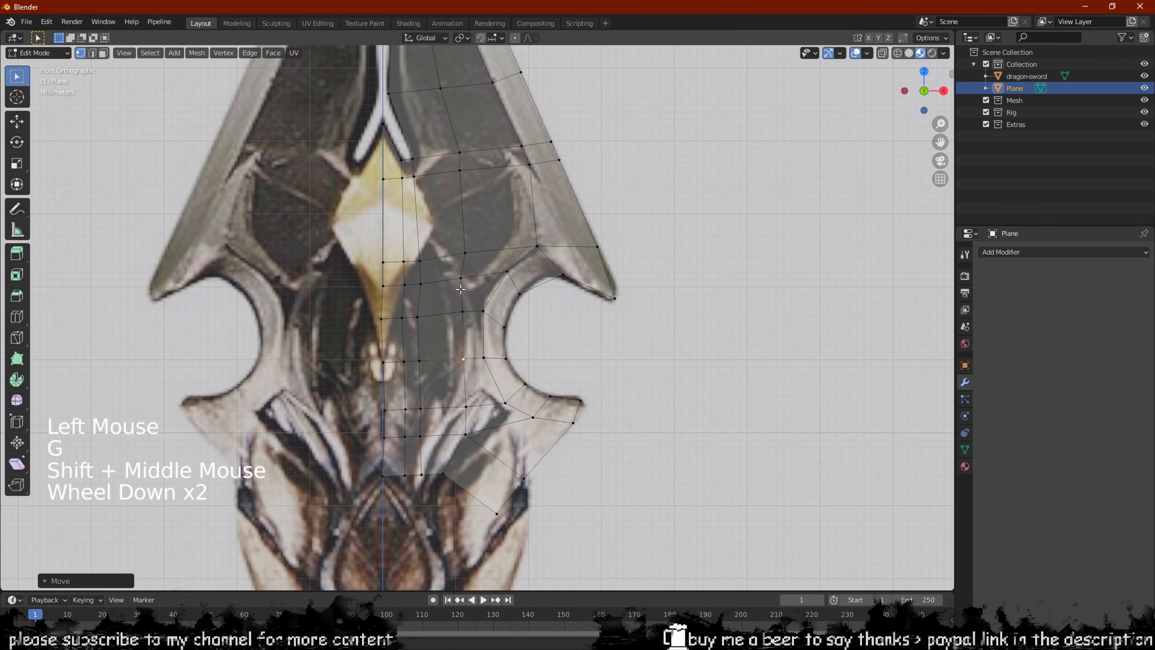
Move the outer vertex at the top of the curved arm's notch inward along the reference outline
scroll(460, 289, "down", 3)
middle_click_drag(524, 253, 521, 246, "shift")
middle_click_drag(526, 311, 517, 167, "shift")
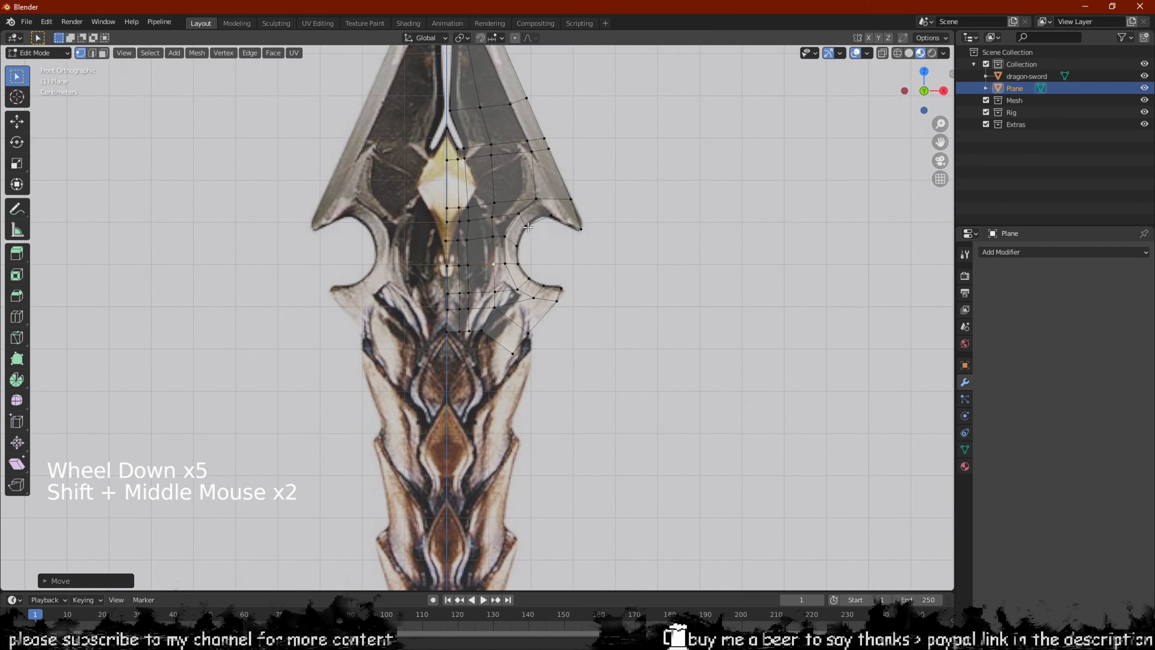
scroll(517, 168, "up", 5)
middle_click_drag(561, 252, 502, 317, "shift")
middle_click_drag(614, 227, 573, 332, "shift")
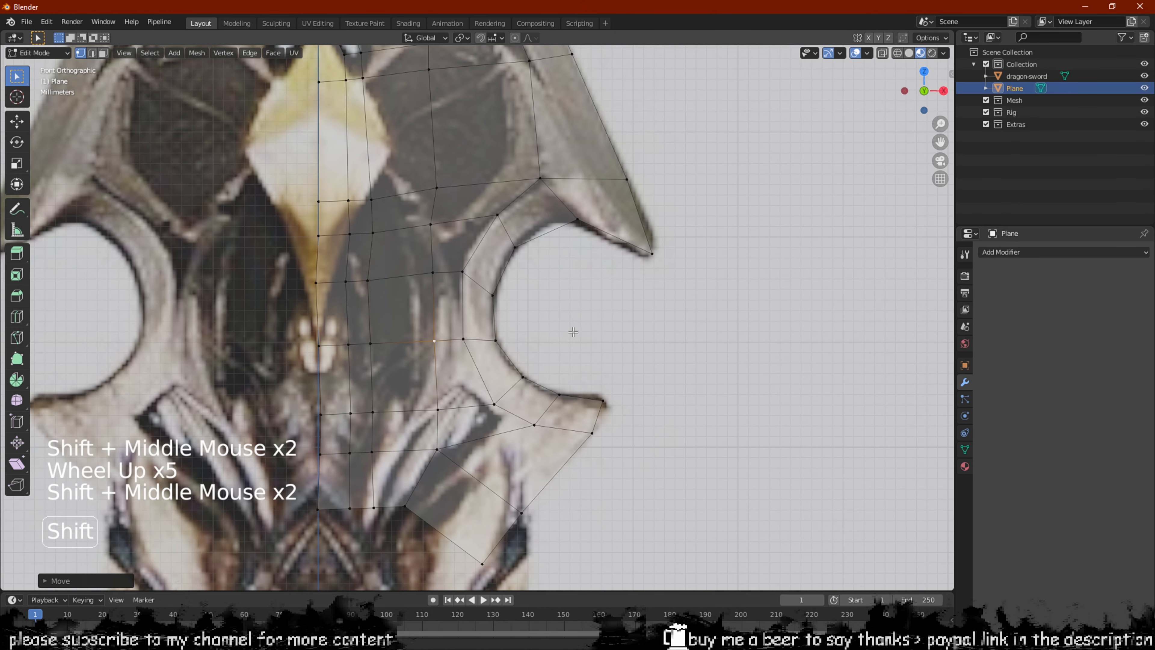
scroll(578, 226, "up", 2)
left_click(598, 178)
key("g")
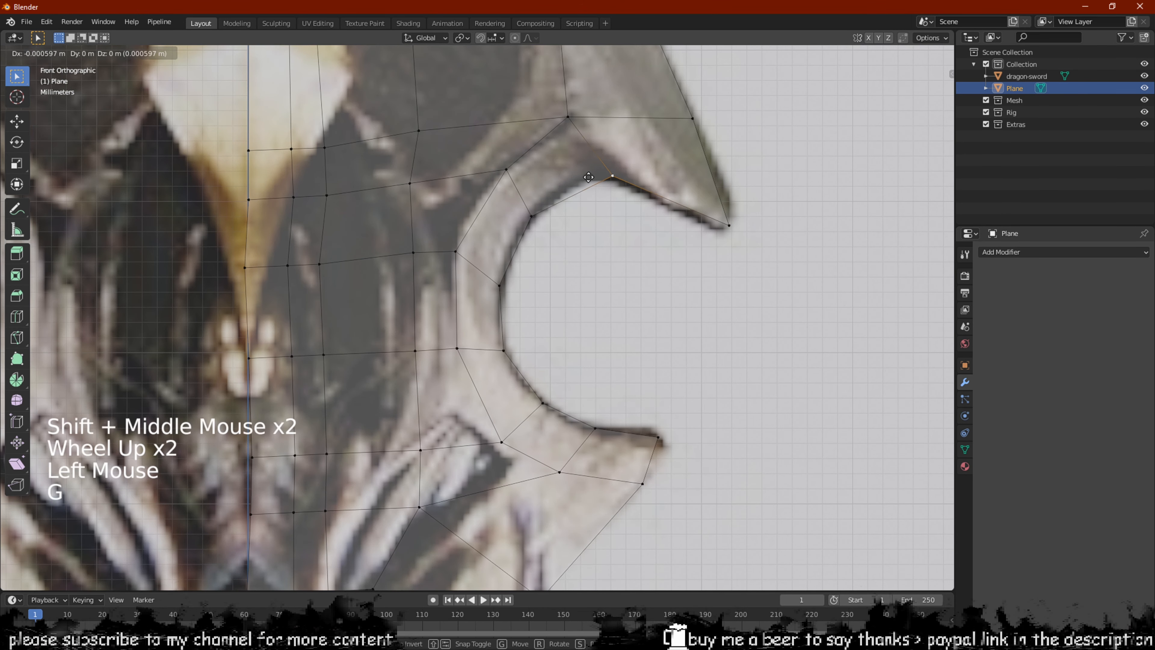
left_click(574, 176)
scroll(663, 178, "down", 5)
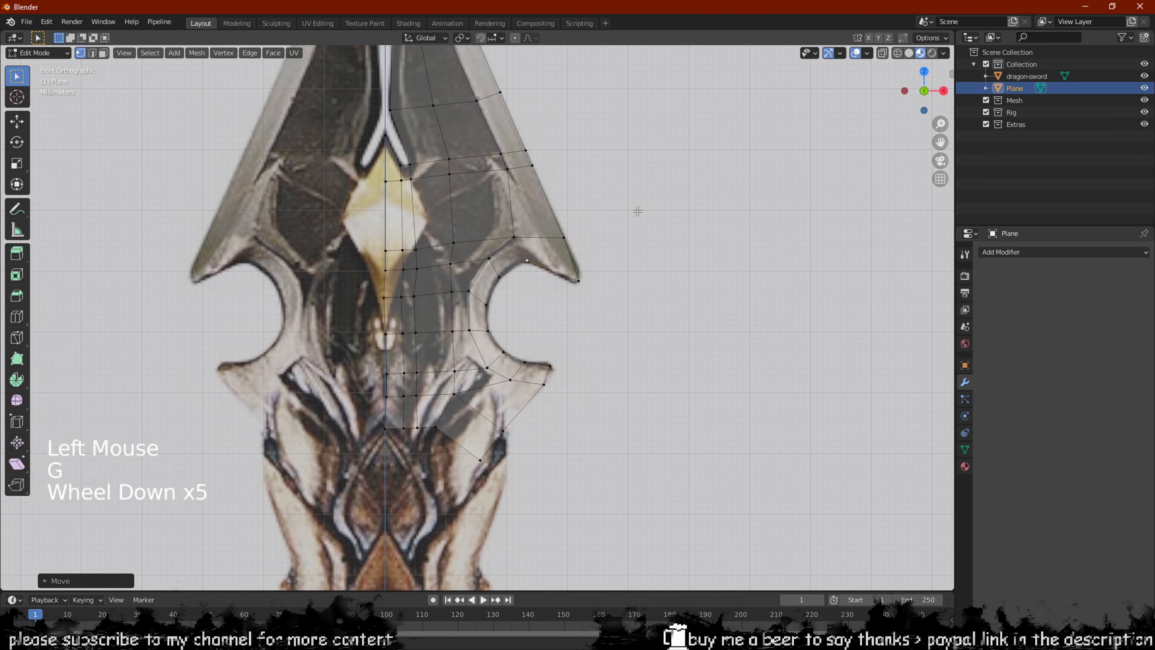
Isolate the traced pommel mesh in local view
key("Tab")
scroll(581, 227, "down", 3)
key("Tab")
scroll(493, 259, "up", 3)
middle_click_drag(492, 259, 501, 327, "shift")
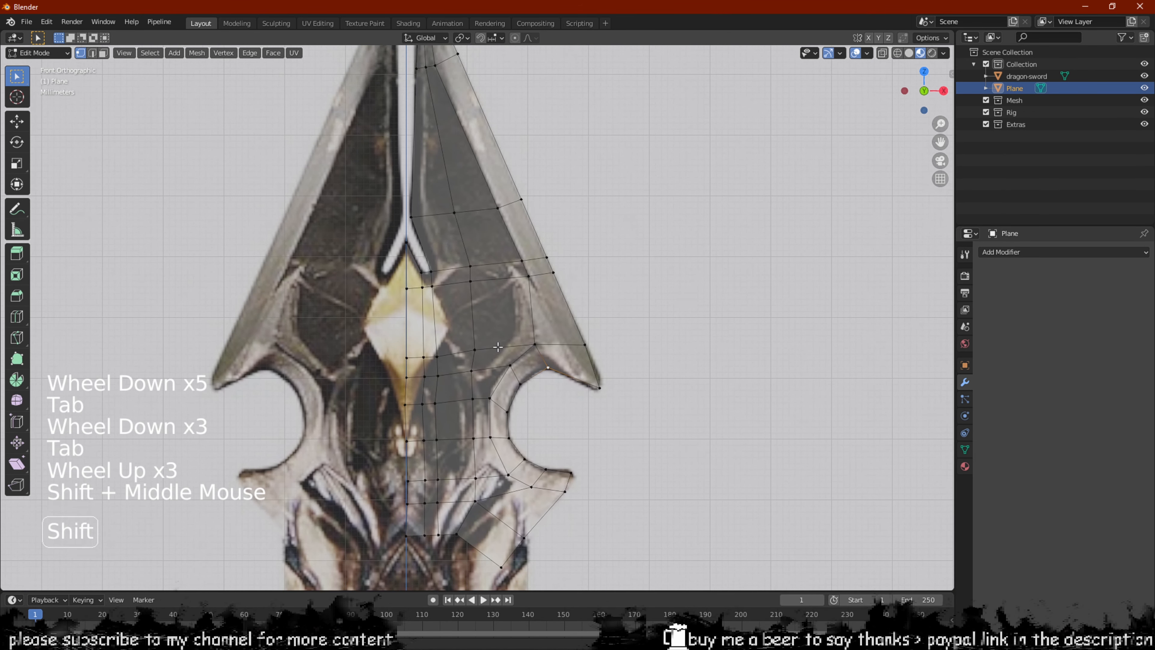
scroll(501, 327, "down", 3)
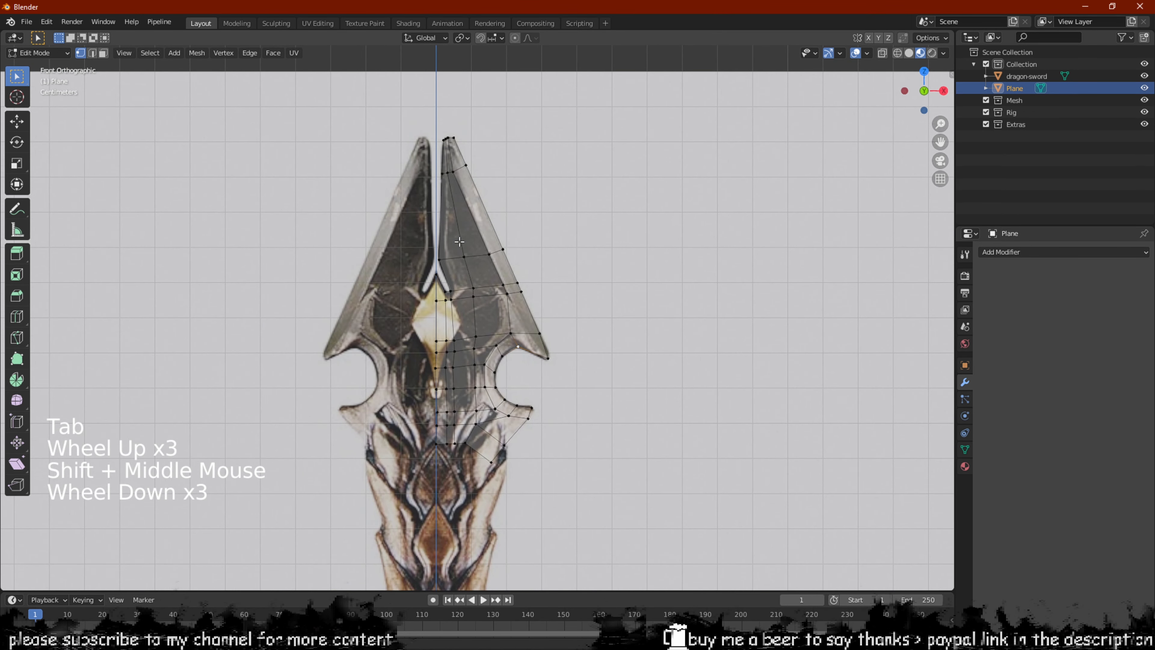
scroll(460, 242, "up", 1)
key("period")
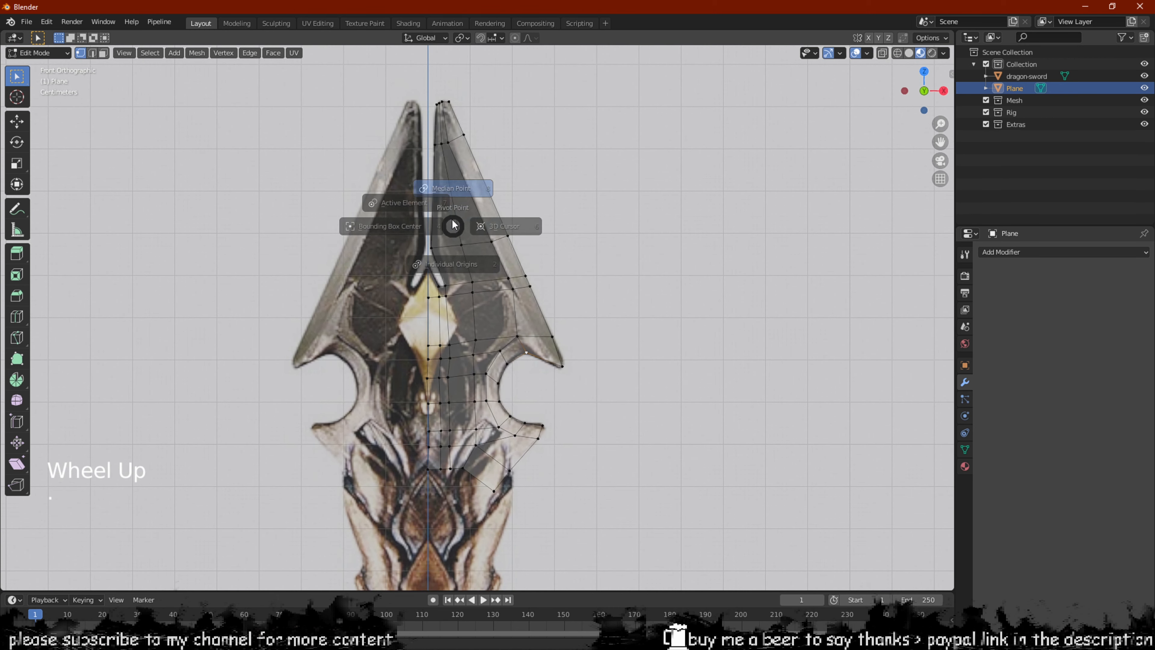
key("slash")
scroll(465, 273, "up", 2)
middle_click_drag(464, 273, 471, 309)
scroll(471, 309, "down", 3)
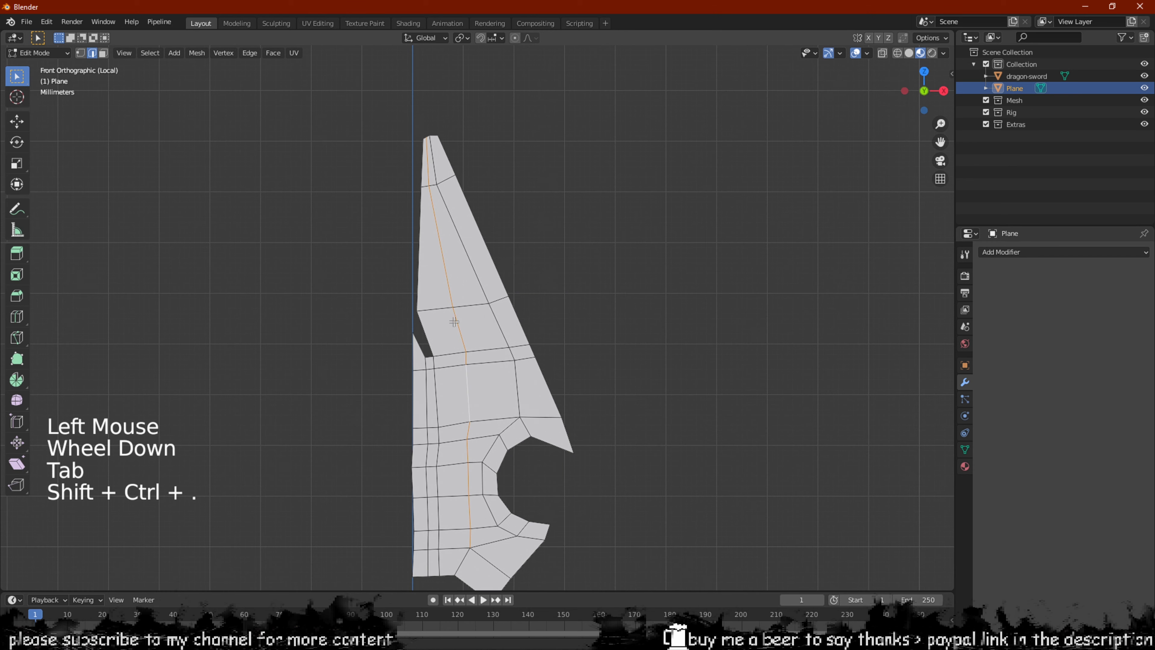
Select the pommel's inner panel, centre and lower faces, excluding the tip and outer rim, and move them about -0.003 m along Y
key("3")
left_click(432, 269)
left_click(466, 254, "shift")
left_click(468, 328, "shift")
left_click(437, 333, "shift")
left_click(452, 362, "shift")
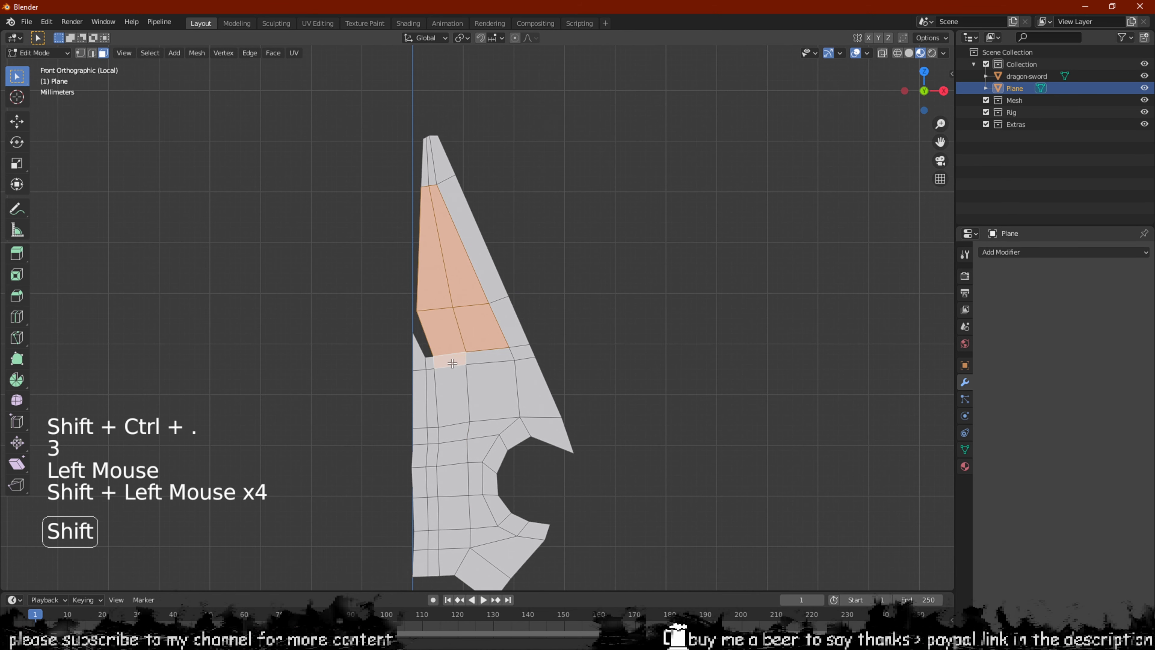
left_click(482, 379, "shift")
left_click(482, 379, "shift")
left_click(452, 393, "shift")
left_click(440, 389, "shift")
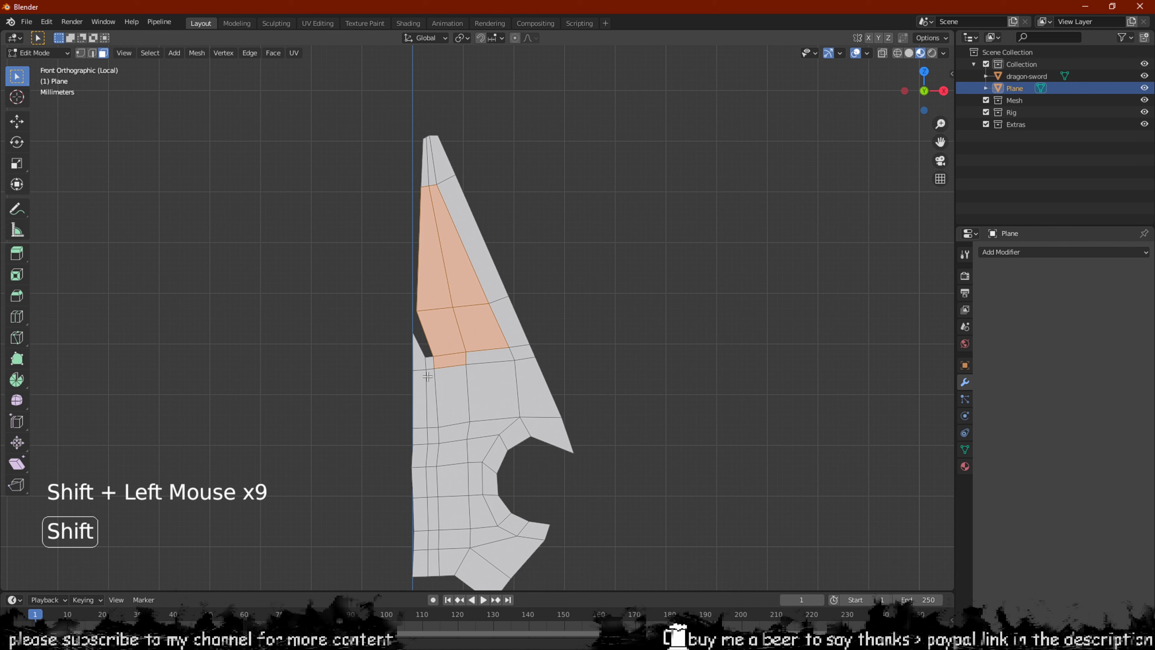
left_click(455, 399, "shift")
left_click(494, 406, "shift")
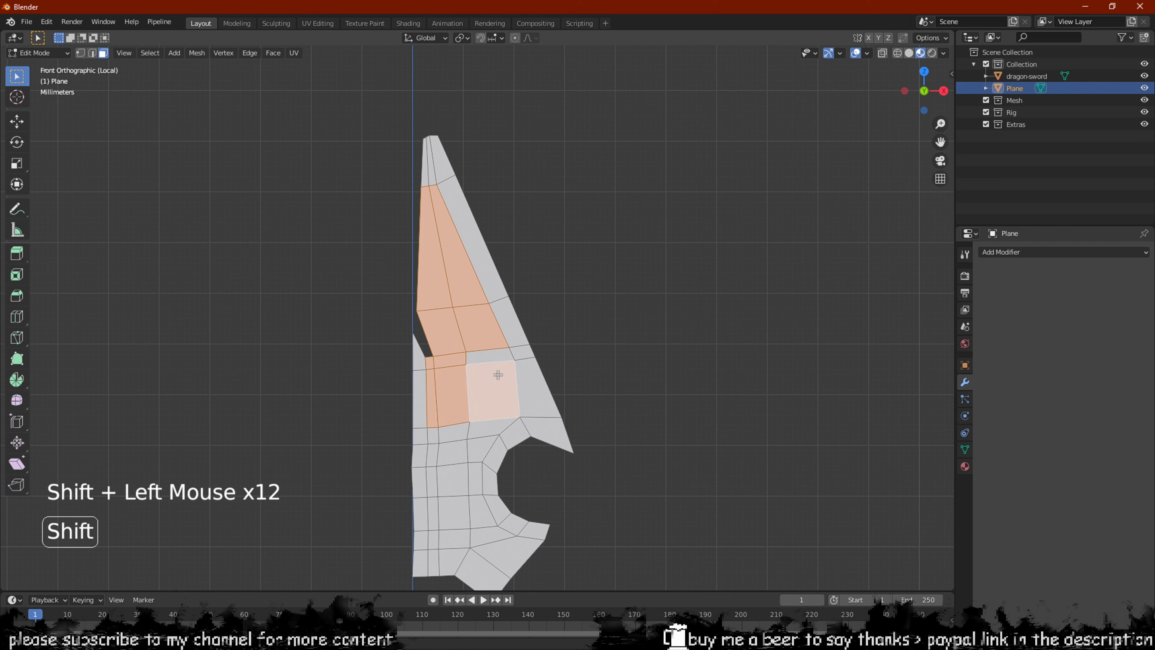
left_click(496, 375, "shift")
left_click(477, 356, "shift")
left_click(487, 397, "shift")
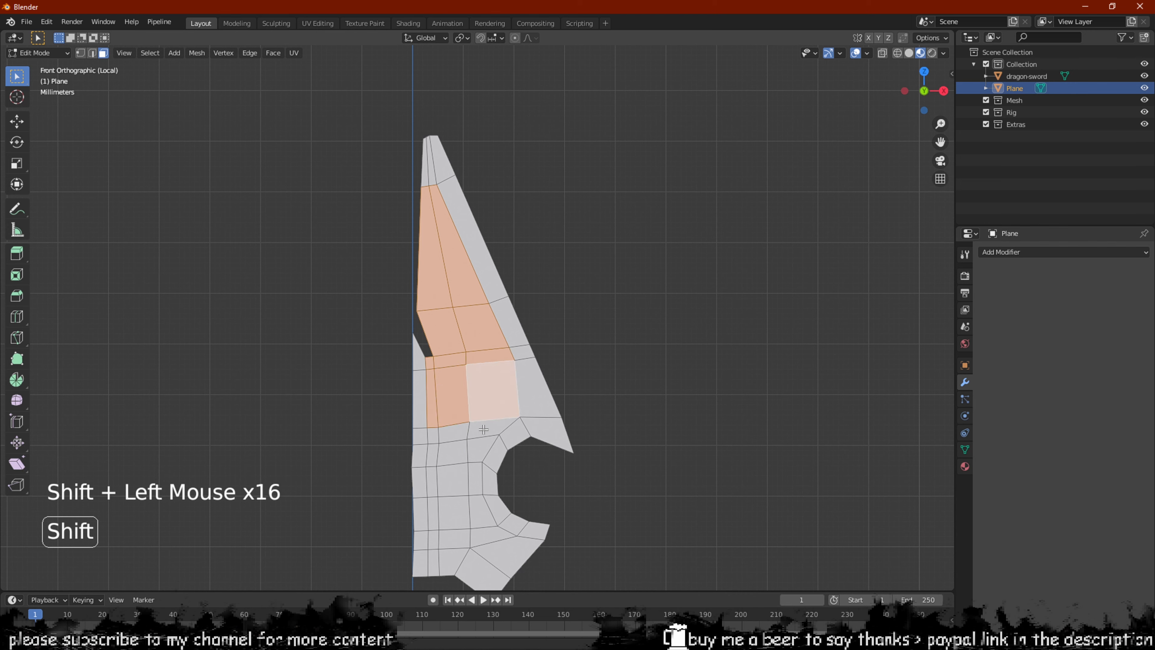
left_click(473, 445, "shift")
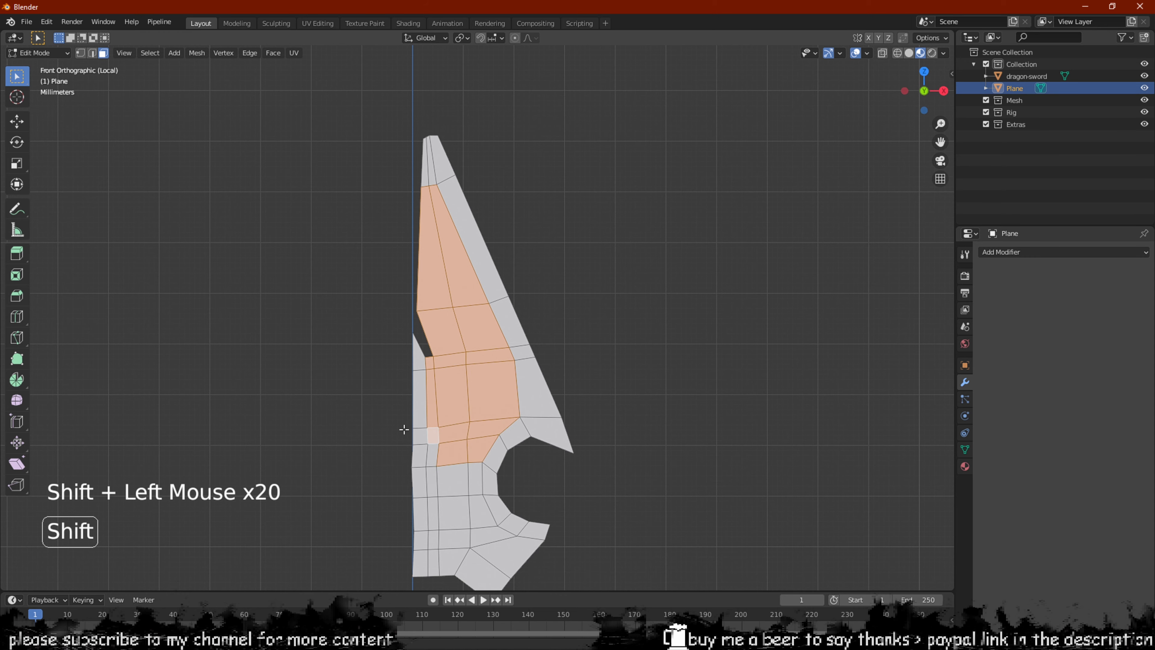
middle_click_drag(428, 474, 420, 388, "shift")
scroll(390, 318, "up", 2)
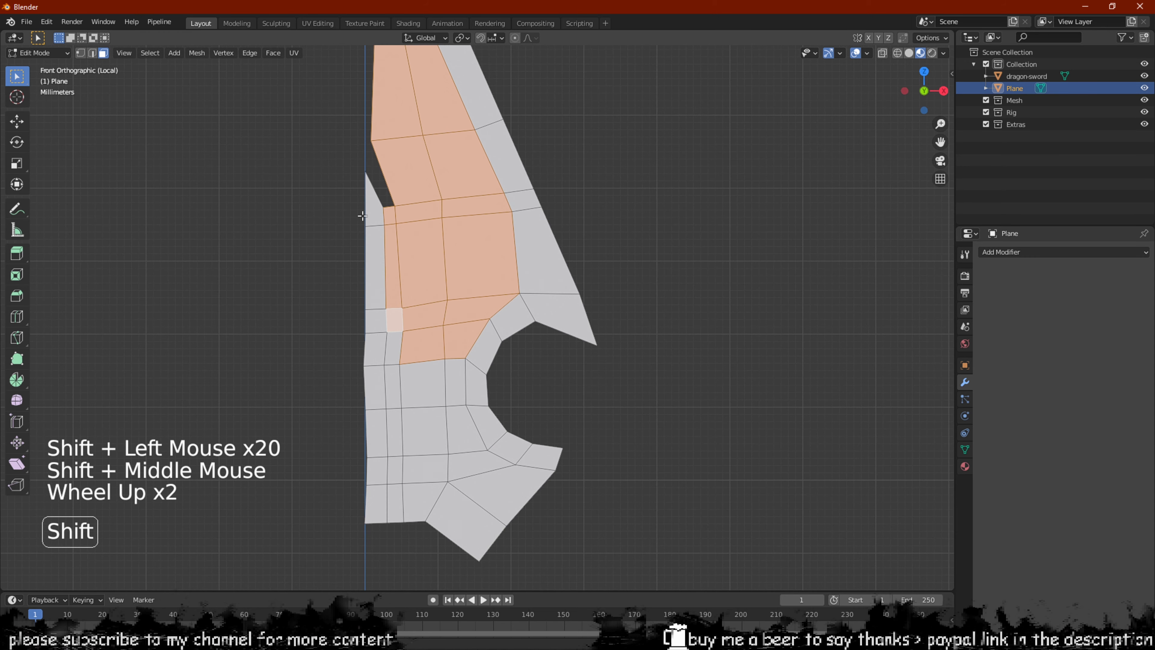
left_click(372, 210, "shift")
left_click(375, 269, "shift")
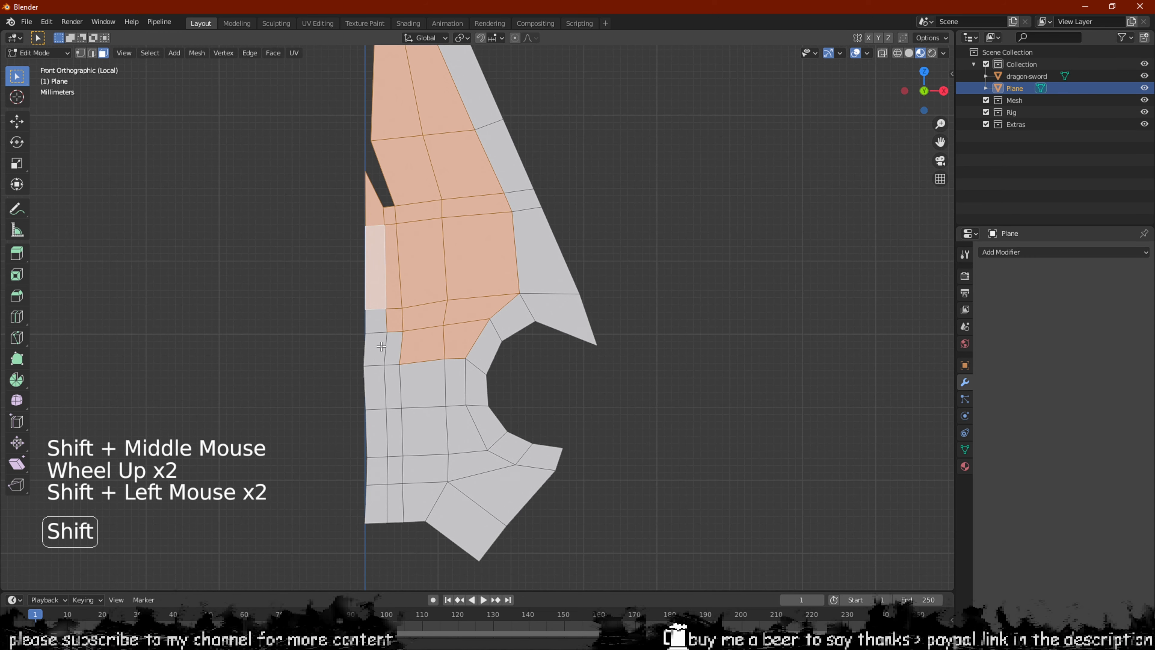
left_click(459, 465, "ctrl+shift")
left_click_drag(412, 515, 432, 520, "shift")
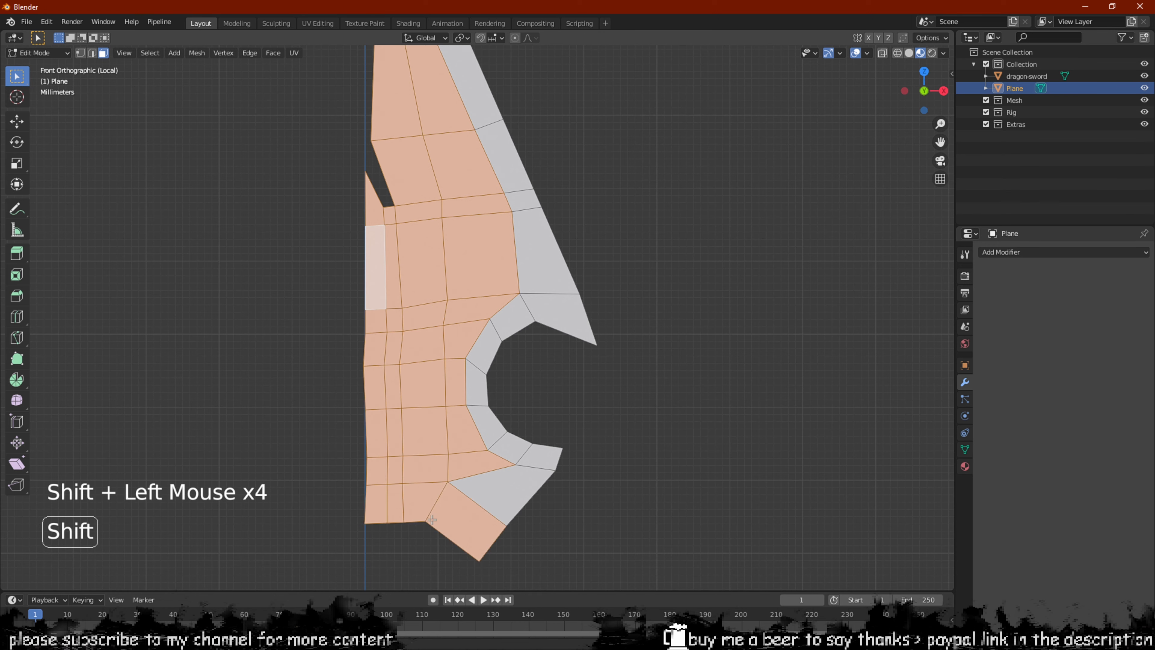
middle_click_drag(537, 537, 478, 473, "shift")
left_click(439, 411, "shift")
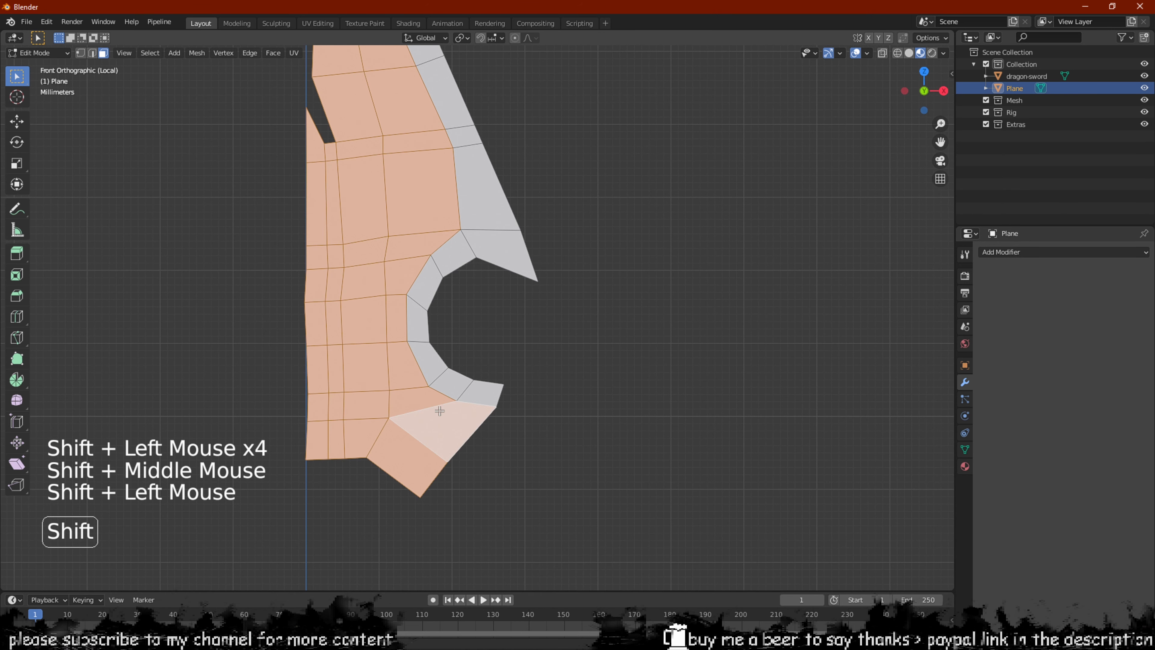
scroll(517, 305, "down", 2)
middle_click_drag(518, 305, 493, 357, "shift")
key("g")
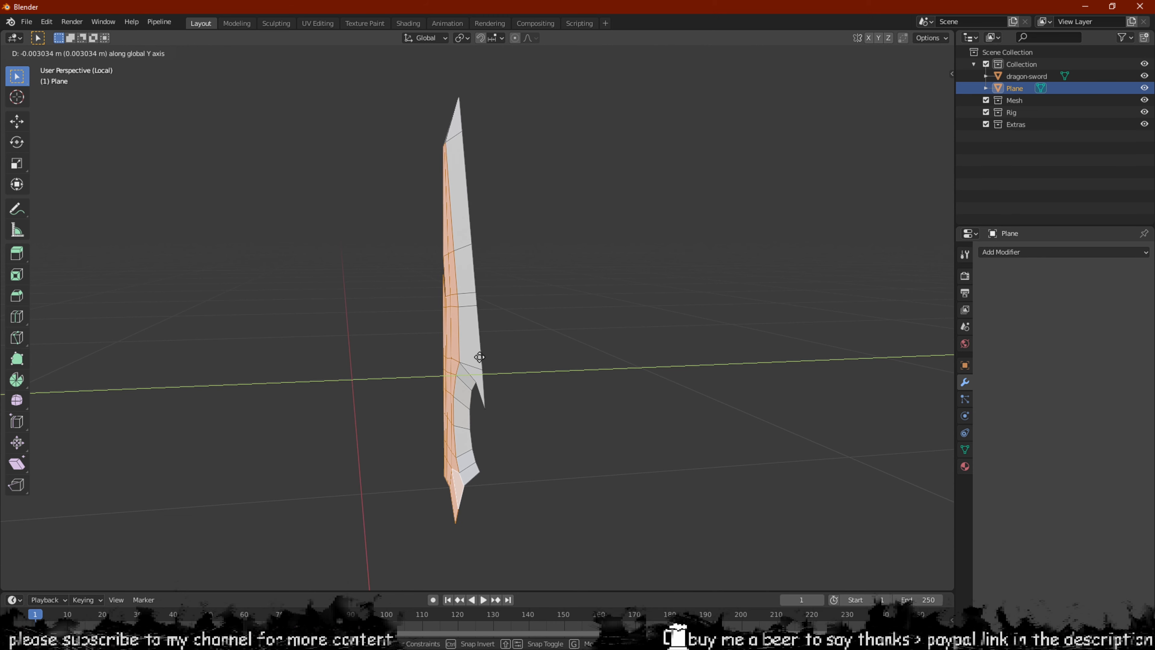
left_click(480, 356)
Examine the depth and slope of the offset pommel faces from the side and the front
middle_click_drag(464, 356, 438, 494)
scroll(500, 296, "up", 2)
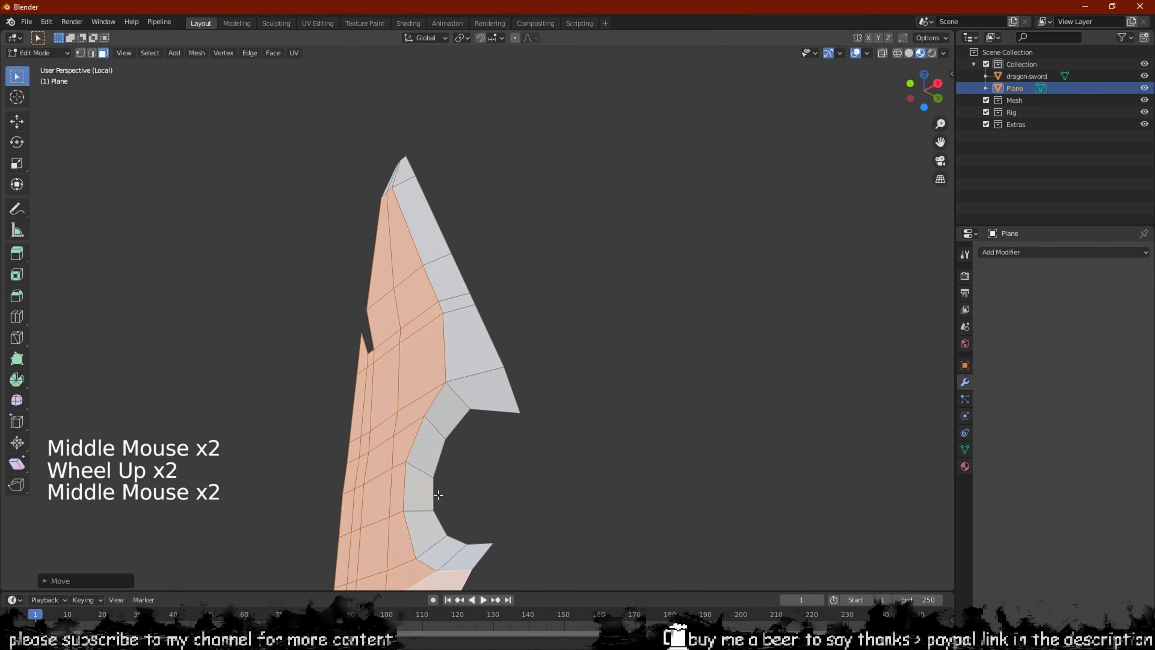
middle_click_drag(480, 412, 466, 312)
middle_click_drag(436, 181, 452, 230)
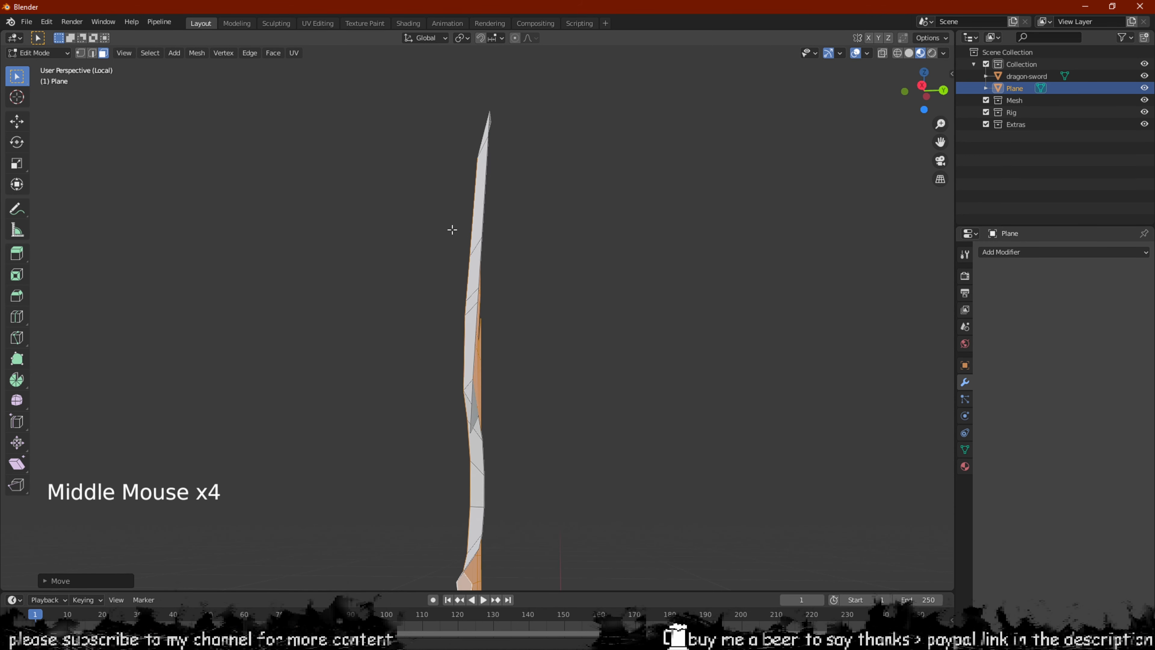
middle_click_drag(466, 271, 508, 305)
scroll(528, 278, "down", 2)
scroll(550, 369, "up", 1)
scroll(560, 346, "down", 2)
scroll(509, 305, "up", 1)
key("Tab")
key("Tab")
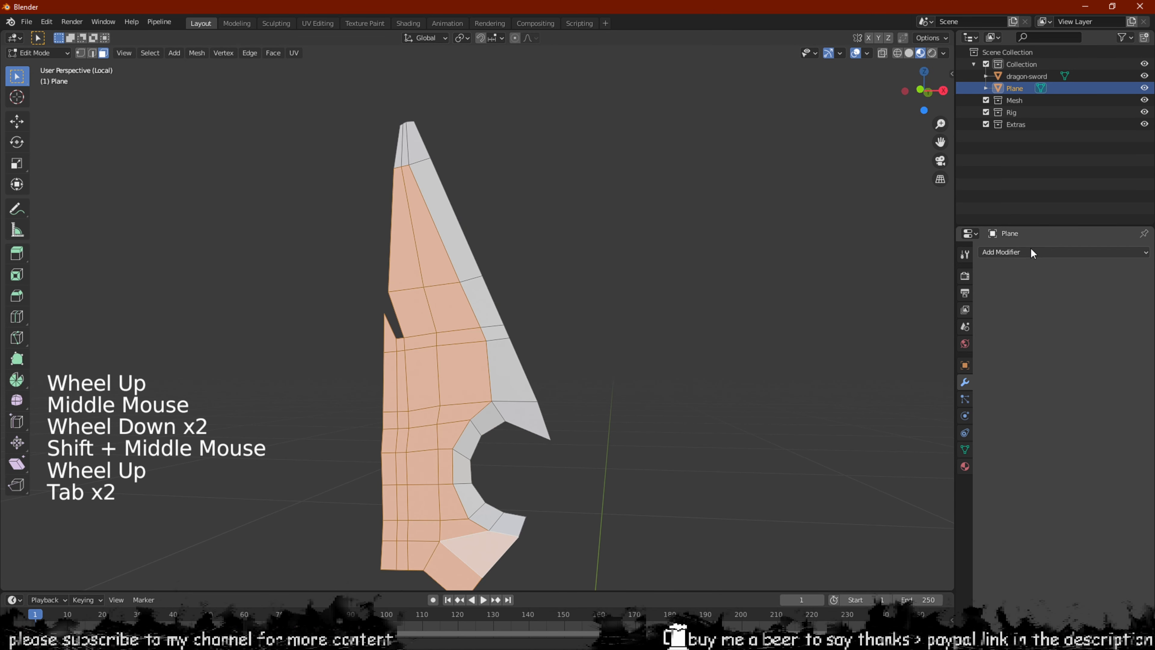
Add a Mirror modifier on the X axis to the pommel half in Object Mode
key("Tab")
key("Tab")
left_click(1050, 253)
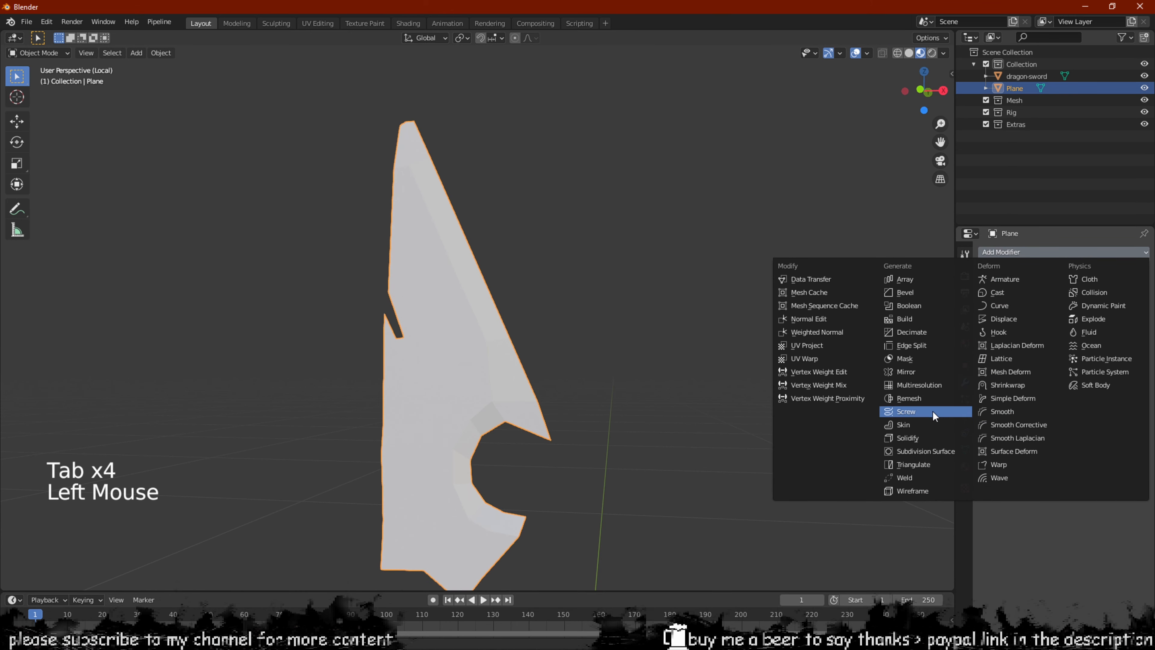
left_click(918, 371)
scroll(568, 284, "down", 1)
middle_click_drag(568, 284, 388, 307)
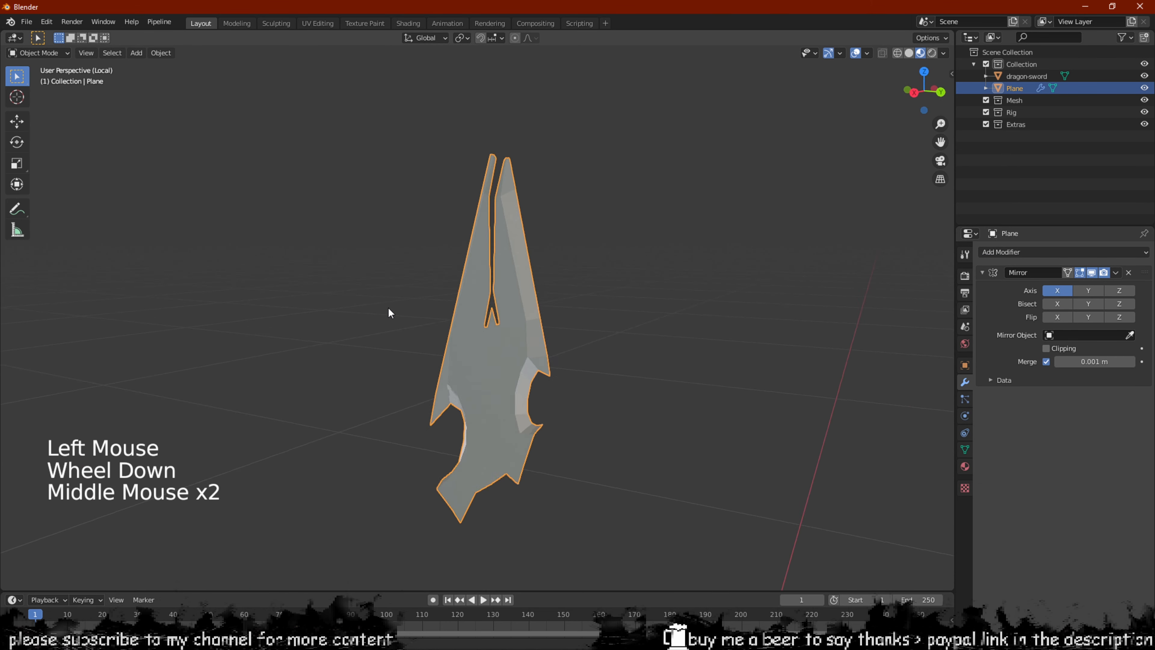
middle_click_drag(537, 249, 488, 347)
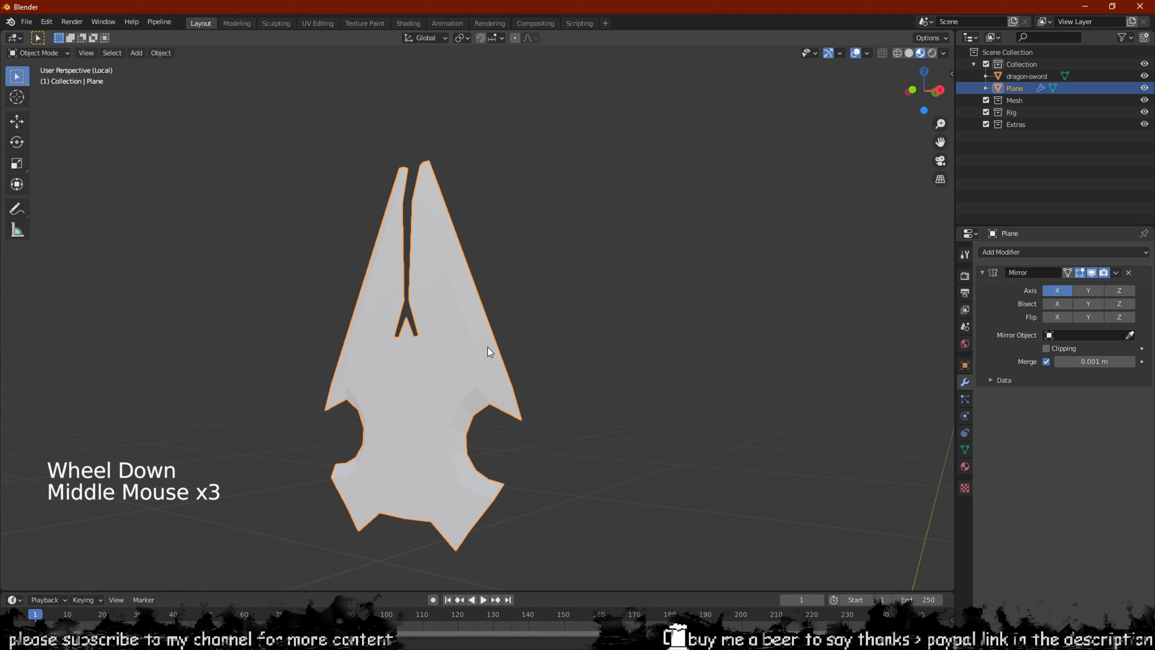
Shade the mirrored pommel smooth
left_click(166, 55)
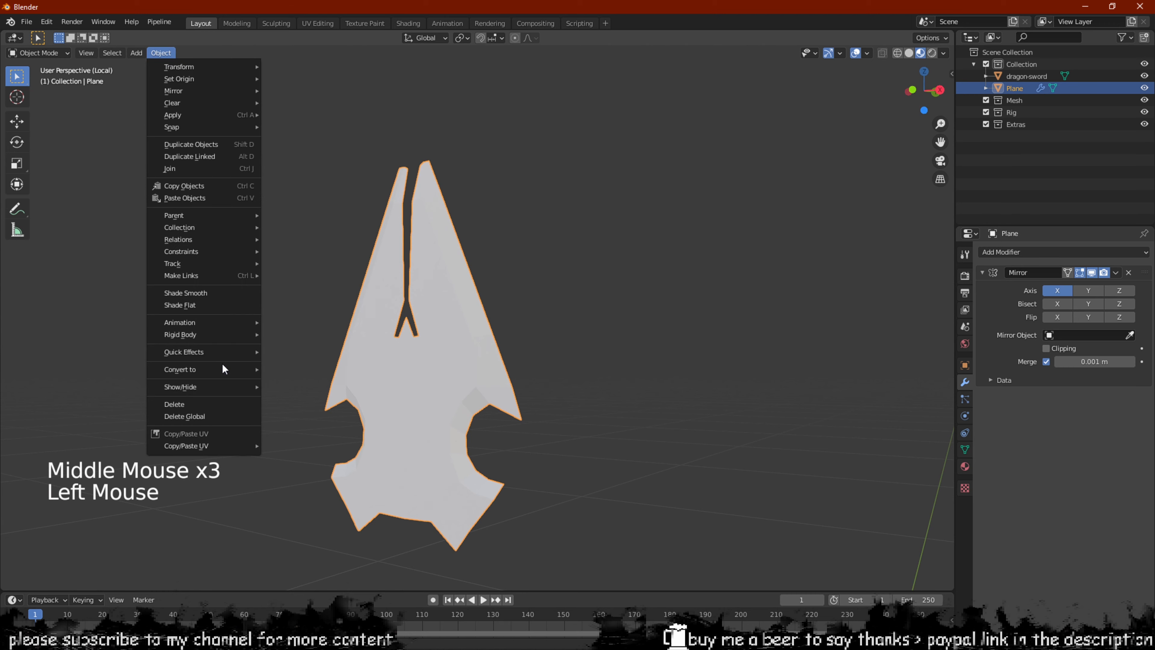
left_click(211, 294)
mouse_move(211, 293)
middle_mouse_down()
mouse_move(423, 232)
mouse_move(474, 300)
mouse_move(437, 372)
mouse_move(433, 399)
mouse_move(451, 396)
middle_mouse_up()
scroll(423, 231, "up", 1)
scroll(433, 399, "up", 1)
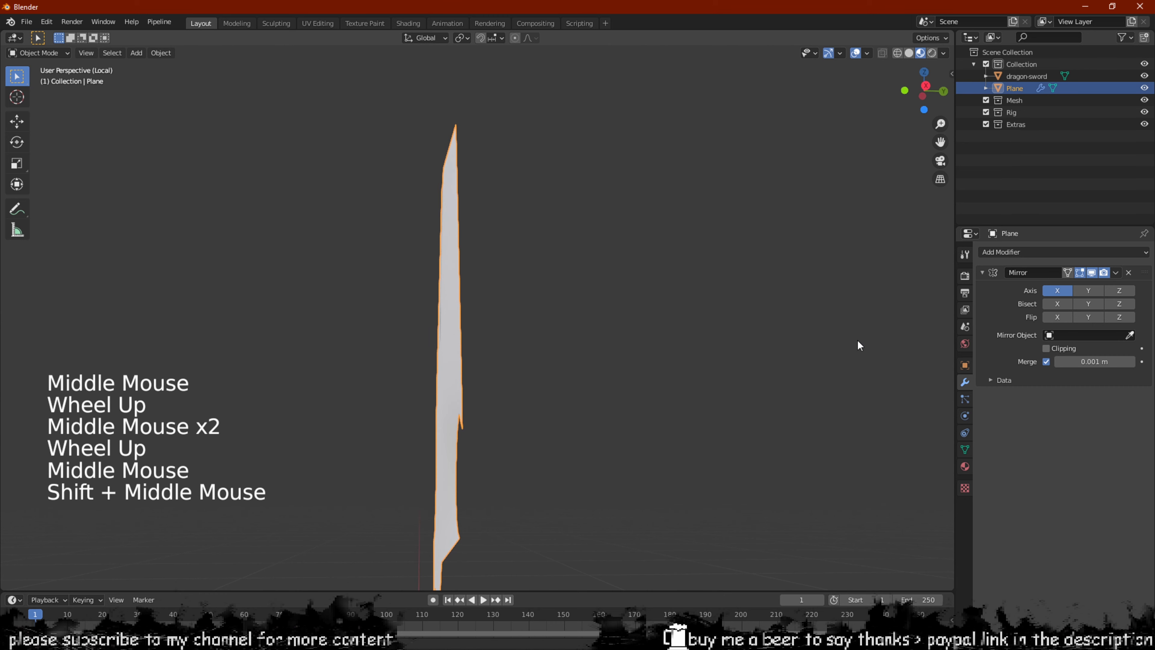
Try mirroring the pommel across the Y axis in addition to X
left_click(1079, 294)
middle_click_drag(614, 296, 663, 295)
left_click(1084, 287)
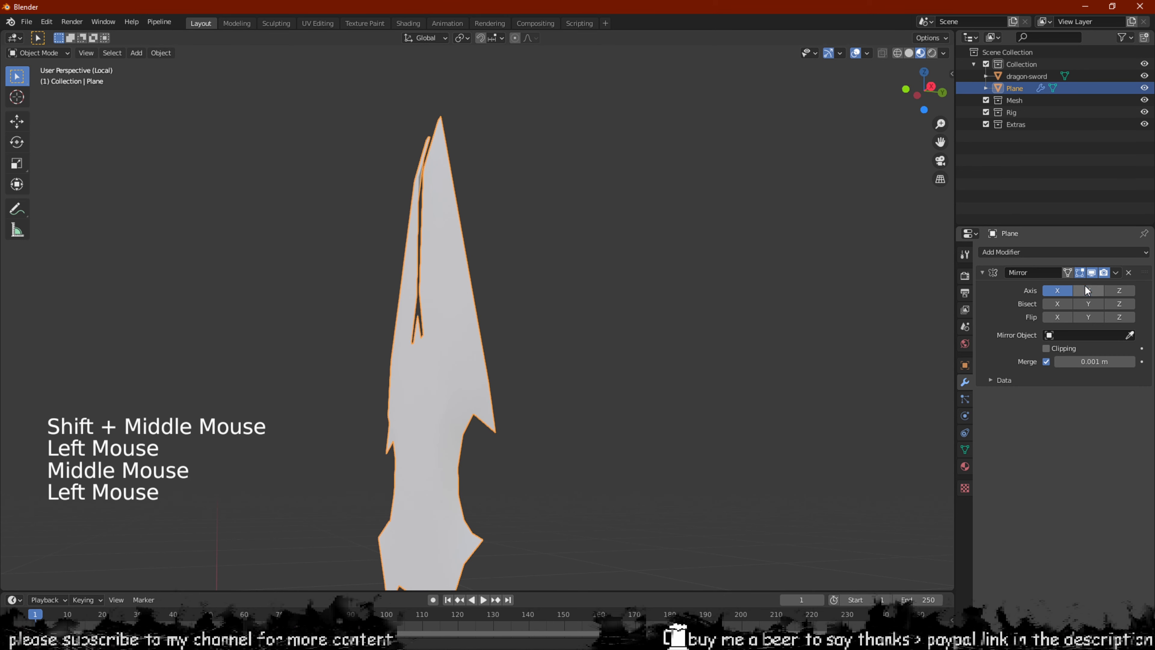
mouse_move(784, 312)
middle_mouse_down()
mouse_move(760, 332)
mouse_move(773, 309)
middle_mouse_up()
scroll(704, 312, "down", 2)
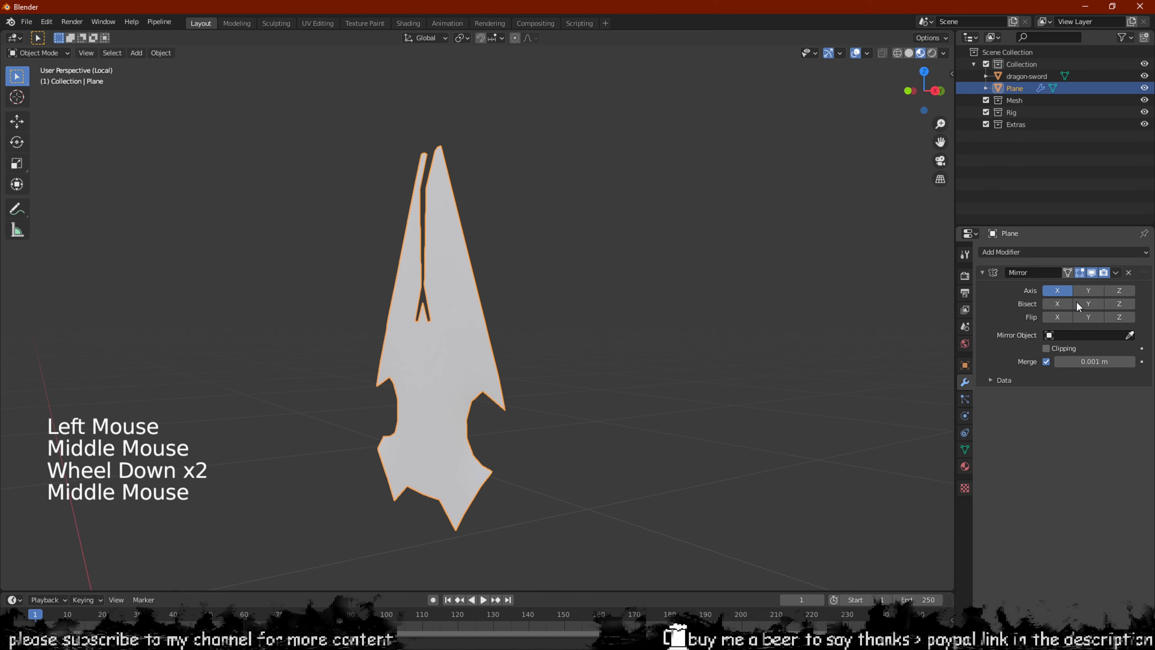
left_click(1089, 293)
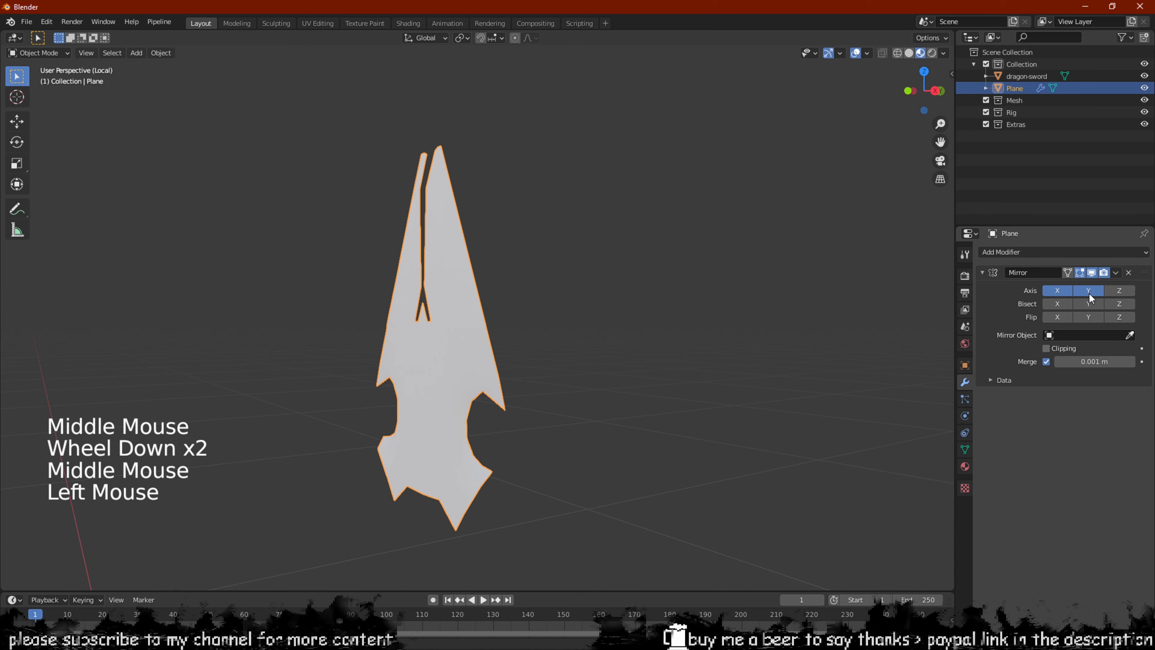
Mirror the pommel across X and Z with Y off, and show the modifier result on the edit cage
left_click(1106, 293)
middle_click_drag(759, 259, 567, 268)
scroll(569, 250, "up", 3)
scroll(606, 275, "down", 2)
key("Tab")
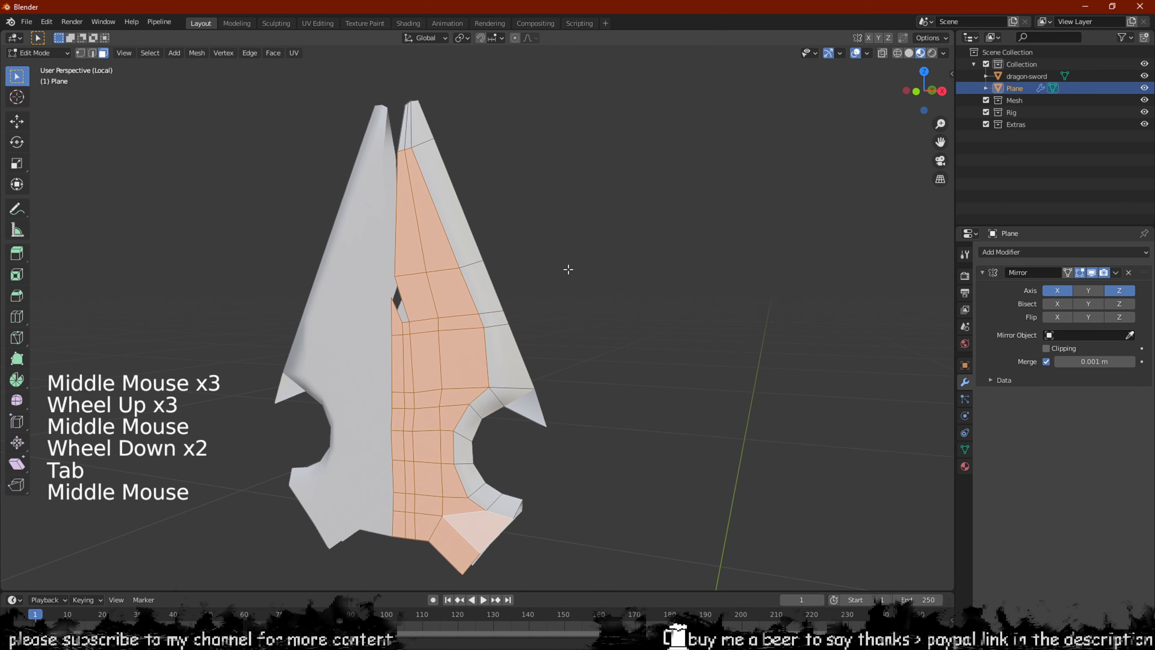
left_click(1067, 272)
Delete the faces closing the underside of the pommel's pointed hook
middle_click_drag(500, 218, 557, 276, "shift")
scroll(575, 304, "up", 2)
scroll(483, 341, "up", 2)
key("2")
left_click(511, 279, "alt+shift")
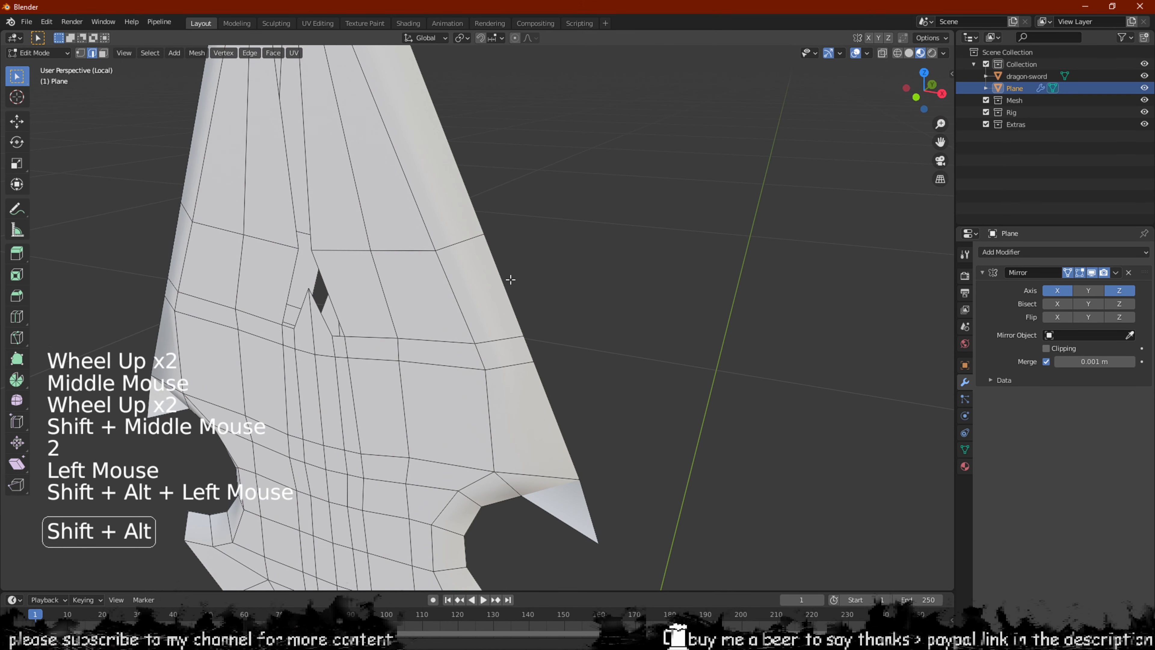
scroll(511, 285, "down", 2)
middle_click_drag(523, 285, 352, 491)
scroll(505, 376, "up", 1)
scroll(452, 368, "up", 1)
key("3")
left_click(571, 436)
left_click(351, 491, "shift")
key("x")
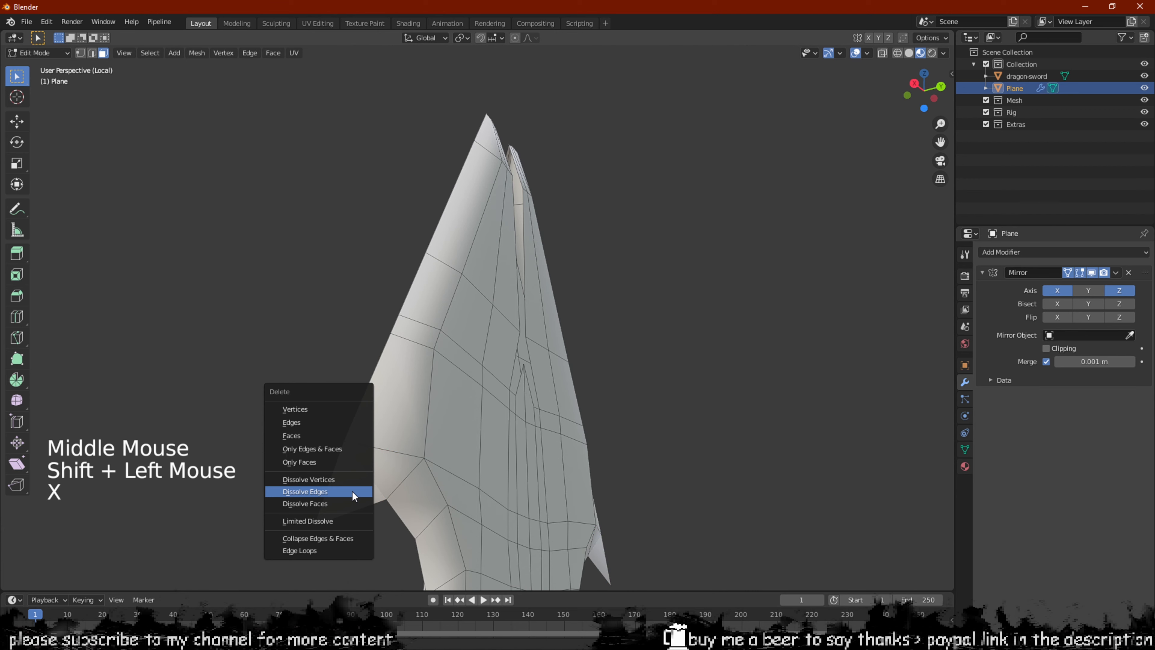
left_click(298, 431)
middle_click_drag(297, 432, 563, 430)
left_click(529, 419)
key("x")
left_click(533, 424)
Select the outer seam edges along the blade side and the curved arm where the mirrored halves meet
scroll(562, 430, "down", 2)
key("2")
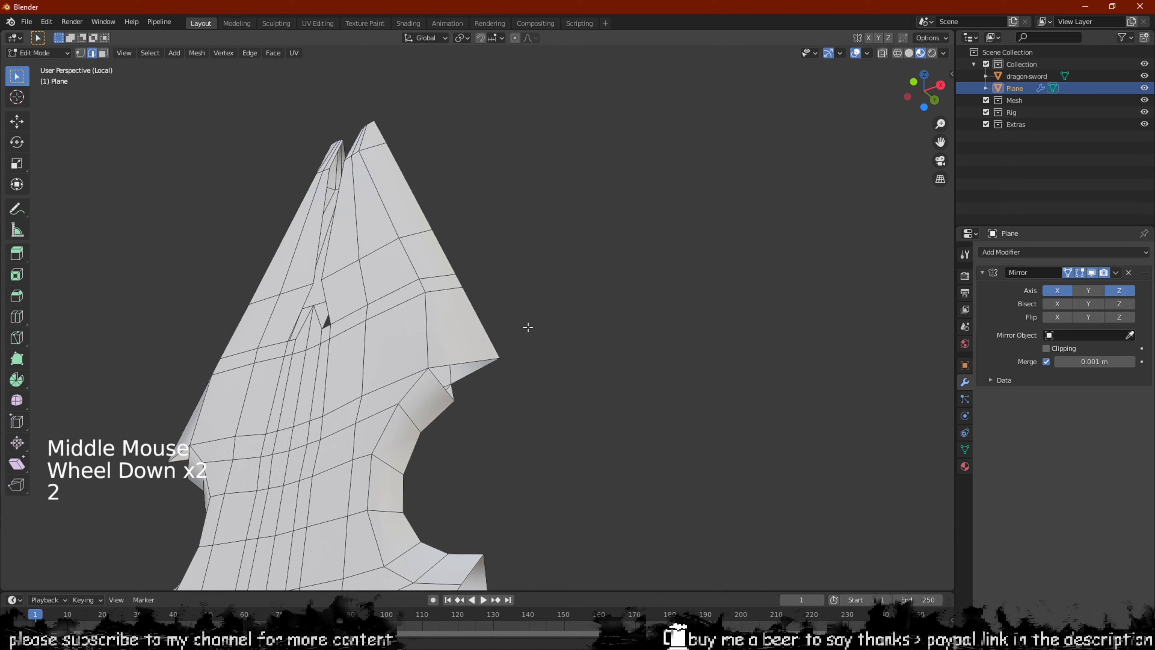
left_click(477, 317, "alt+shift")
middle_click_drag(477, 317, 510, 287)
middle_click_drag(509, 287, 448, 323)
scroll(570, 300, "up", 2)
scroll(317, 403, "up", 2)
left_click(339, 357, "alt+shift")
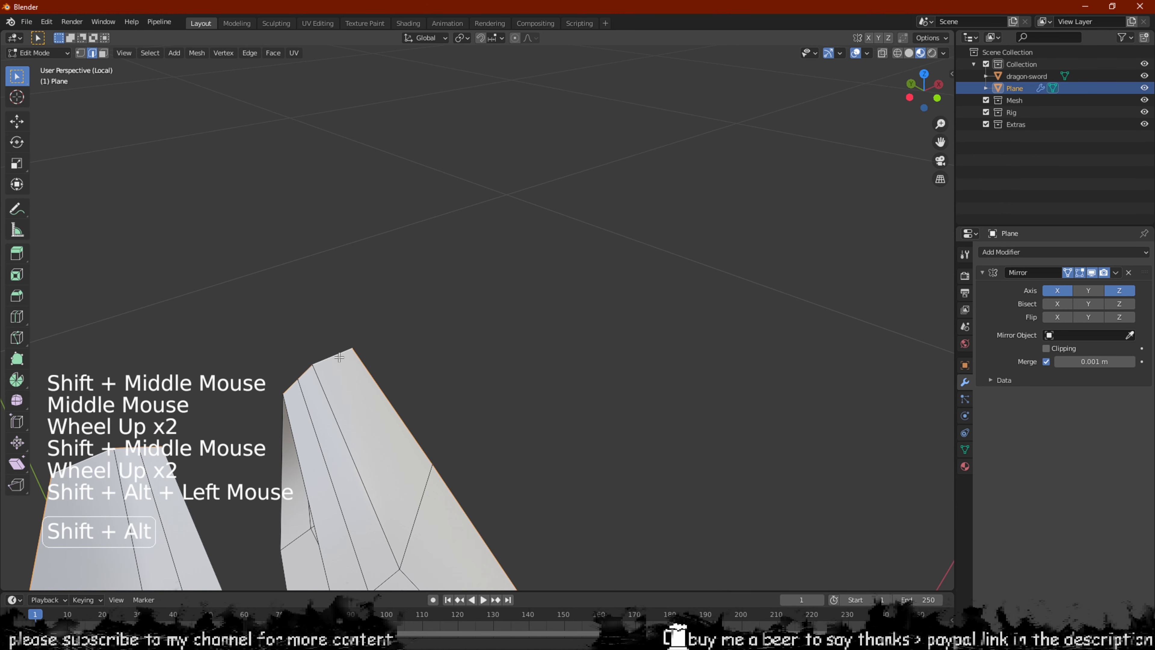
scroll(489, 421, "down", 5)
middle_click_drag(490, 421, 543, 371, "shift")
scroll(464, 292, "up", 1)
scroll(538, 384, "up", 5)
middle_click_drag(544, 370, 493, 319, "shift")
left_click(501, 312, "alt+shift")
scroll(516, 363, "down", 1)
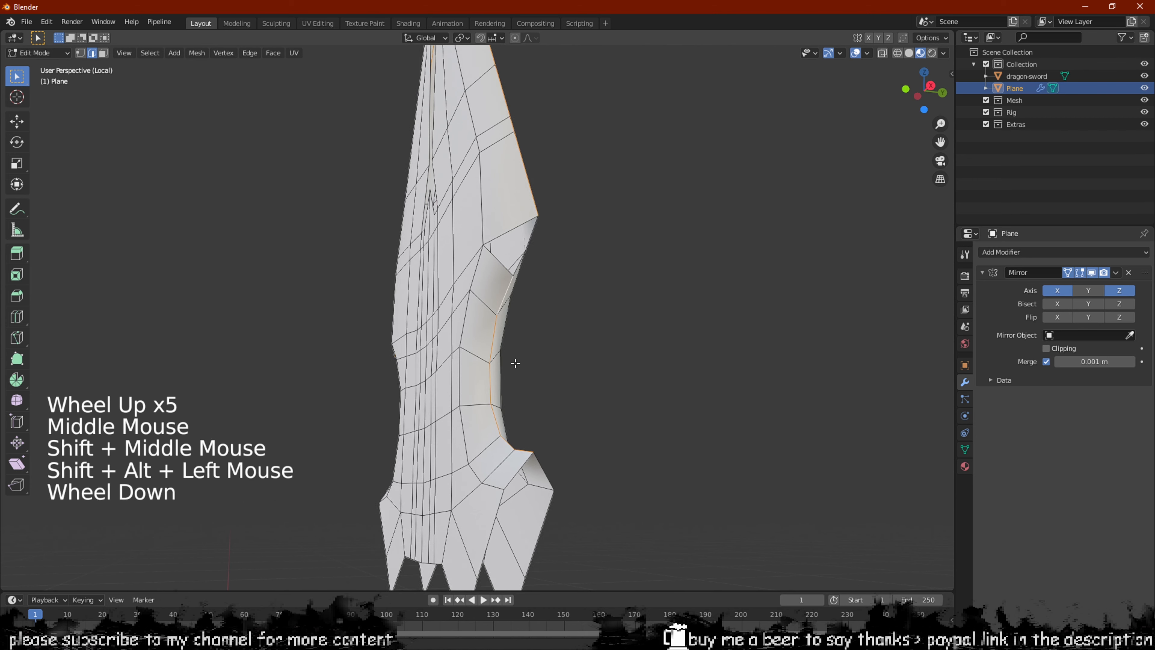
Try to bevel the selected outer seam edges of the pommel
middle_click_drag(515, 363, 541, 455)
scroll(541, 456, "down", 1)
middle_click_drag(542, 394, 584, 357)
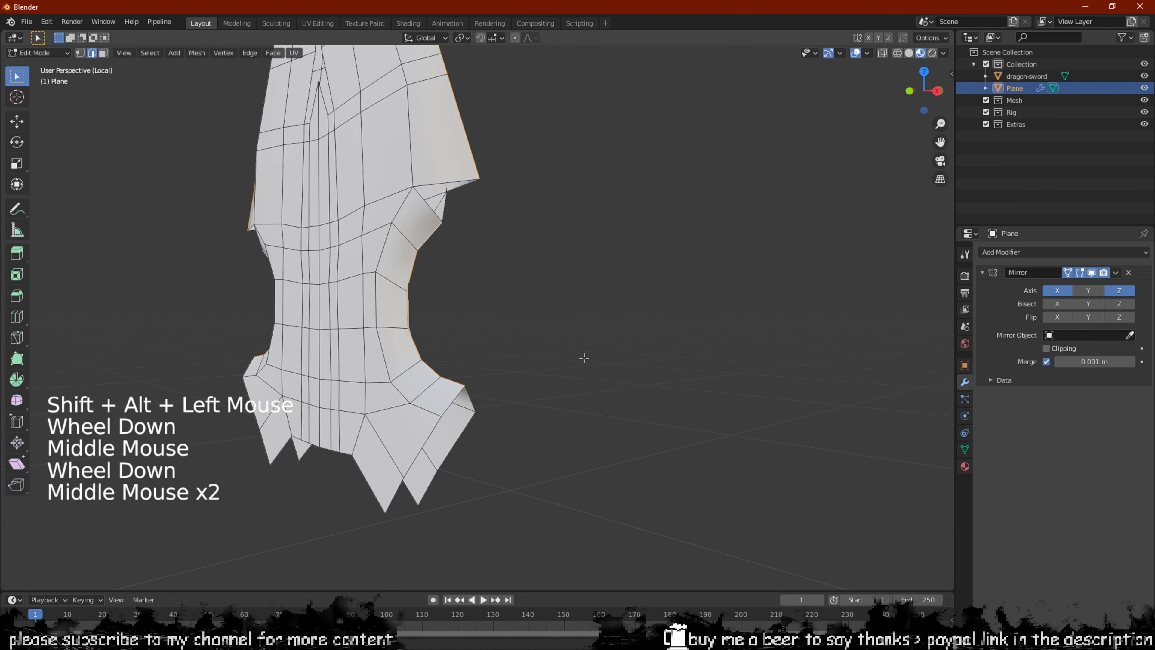
key("ctrl+b")
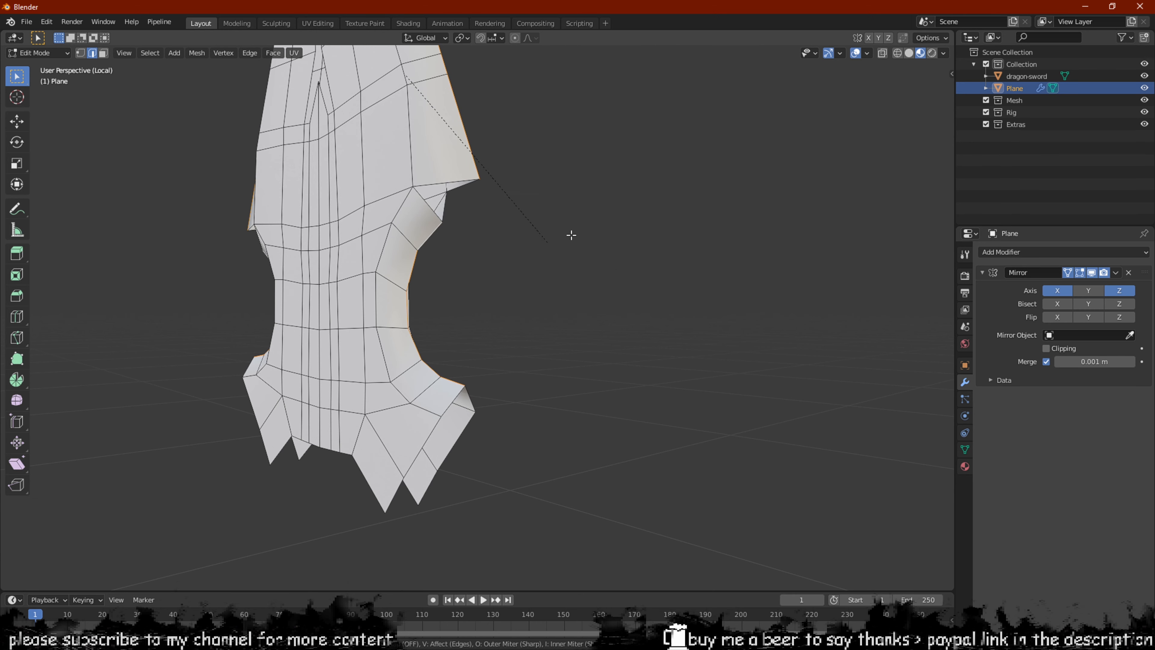
left_click(813, 268)
scroll(516, 279, "up", 2)
middle_click_drag(515, 278, 215, 258)
scroll(492, 297, "up", 3)
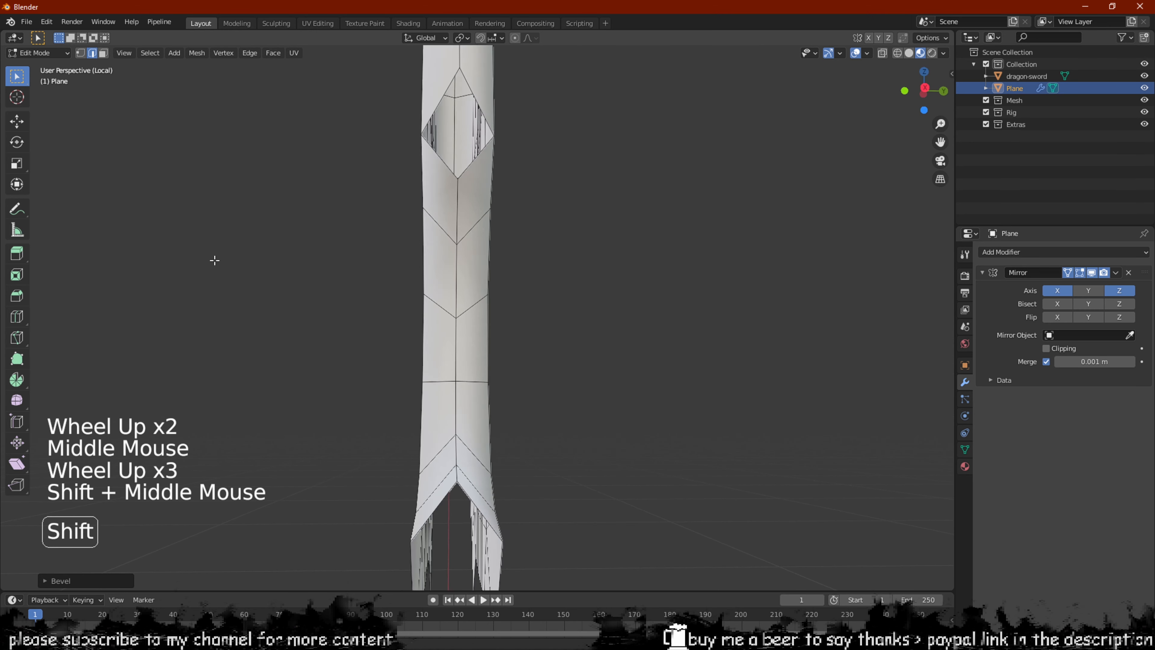
scroll(431, 287, "down", 1)
scroll(471, 275, "down", 1)
key("ctrl+z")
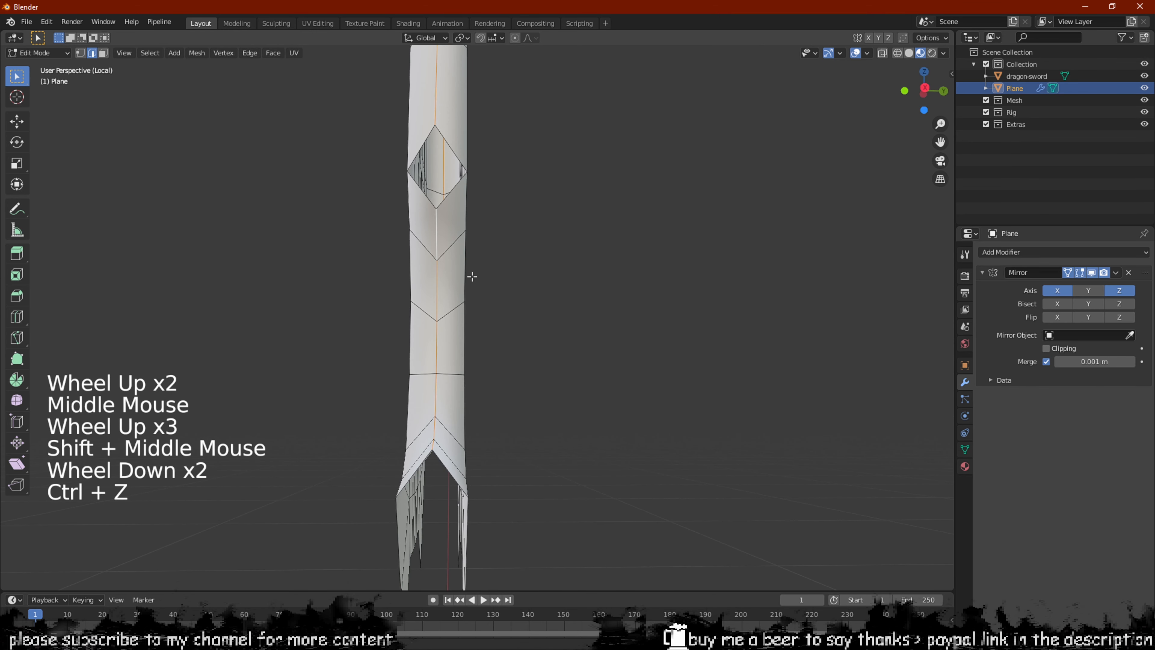
key("ctrl+b")
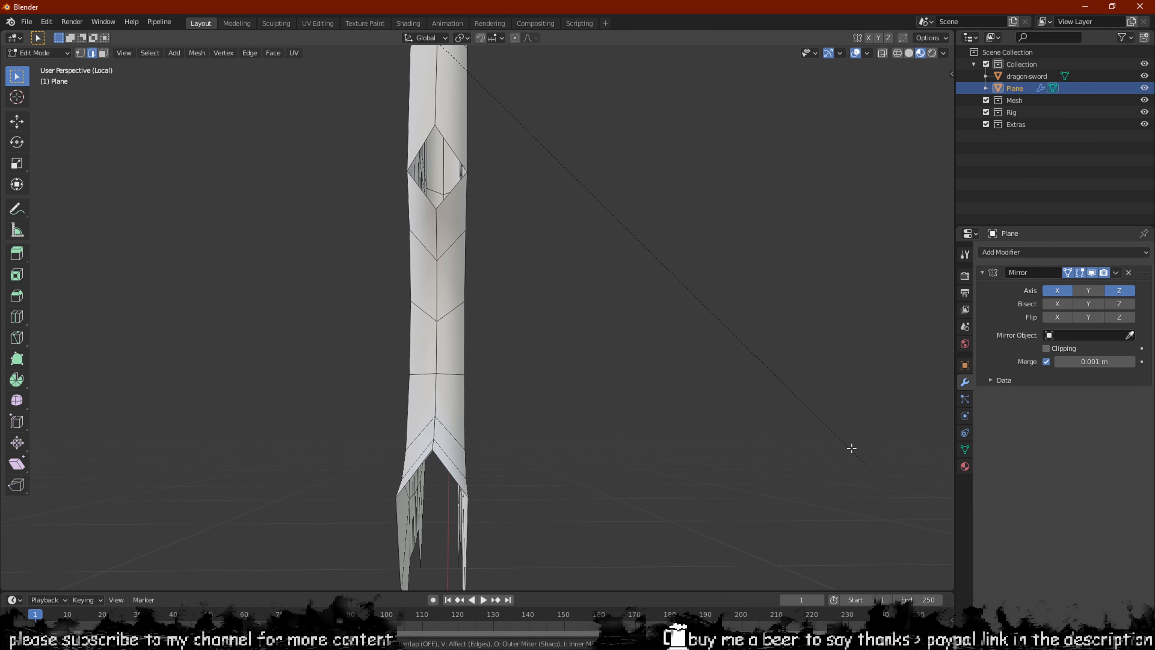
right_click(760, 411)
scroll(516, 323, "down", 3)
middle_click_drag(515, 322, 797, 354, "shift")
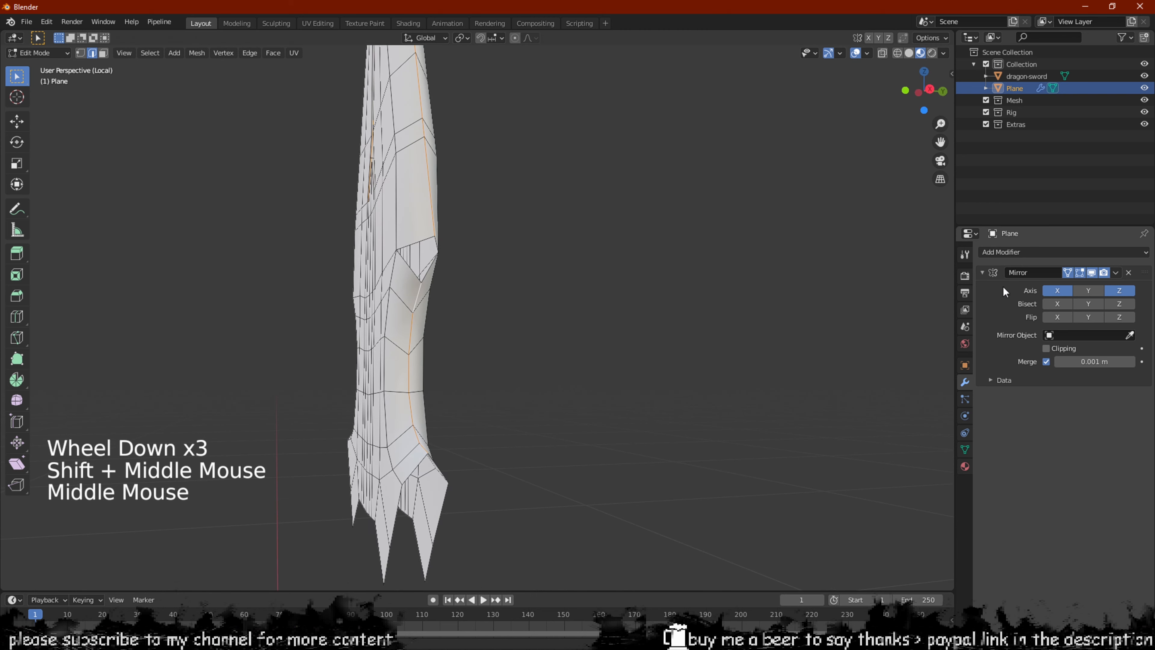
Apply the pommel's Mirror modifier in Object Mode and return to editing the mesh
key("Tab")
key("ctrl+a")
key("Tab")
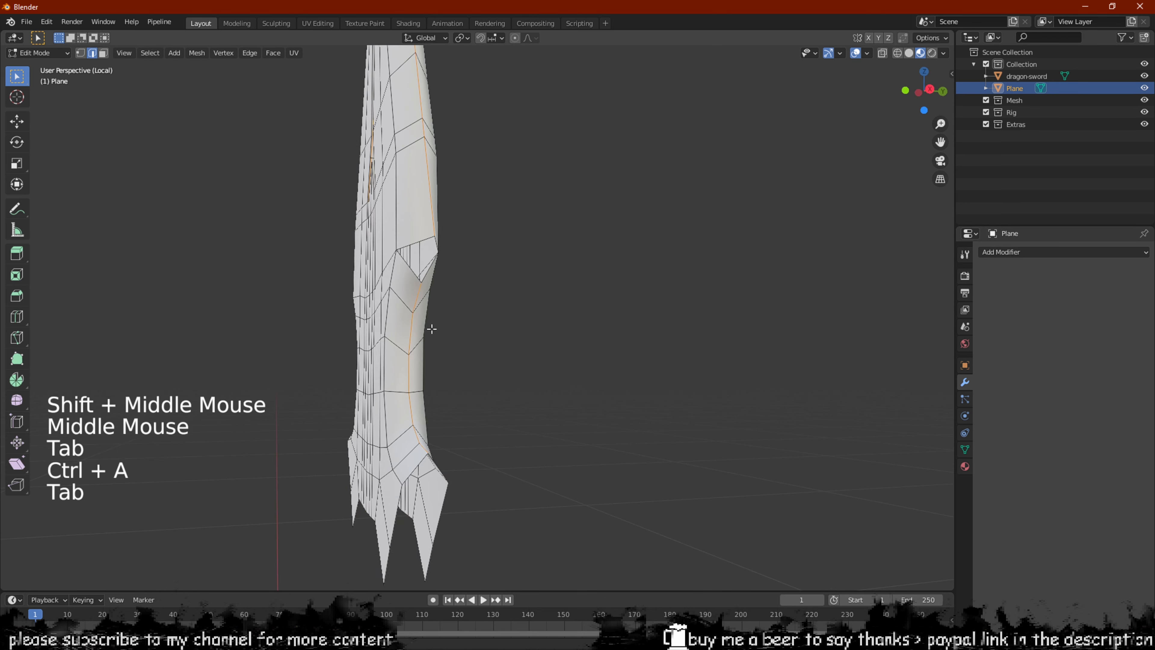
Bevel the selected outer seam edges along the blade side and curved arm into a narrow strip of faces
scroll(432, 328, "up", 3)
key("ctrl+b")
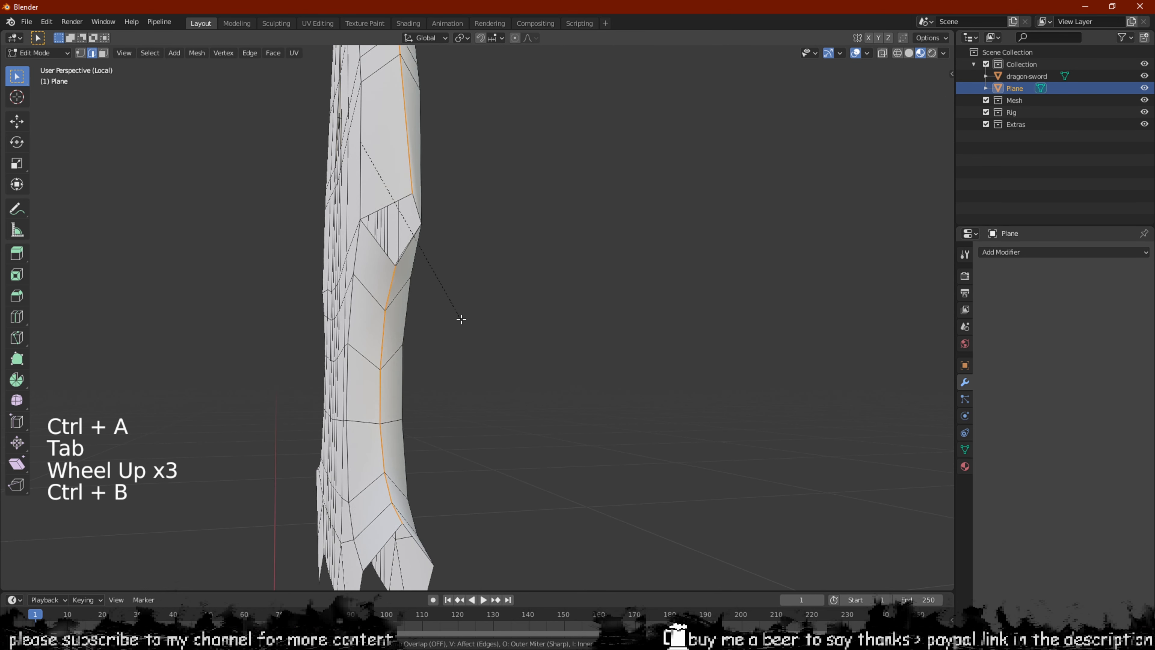
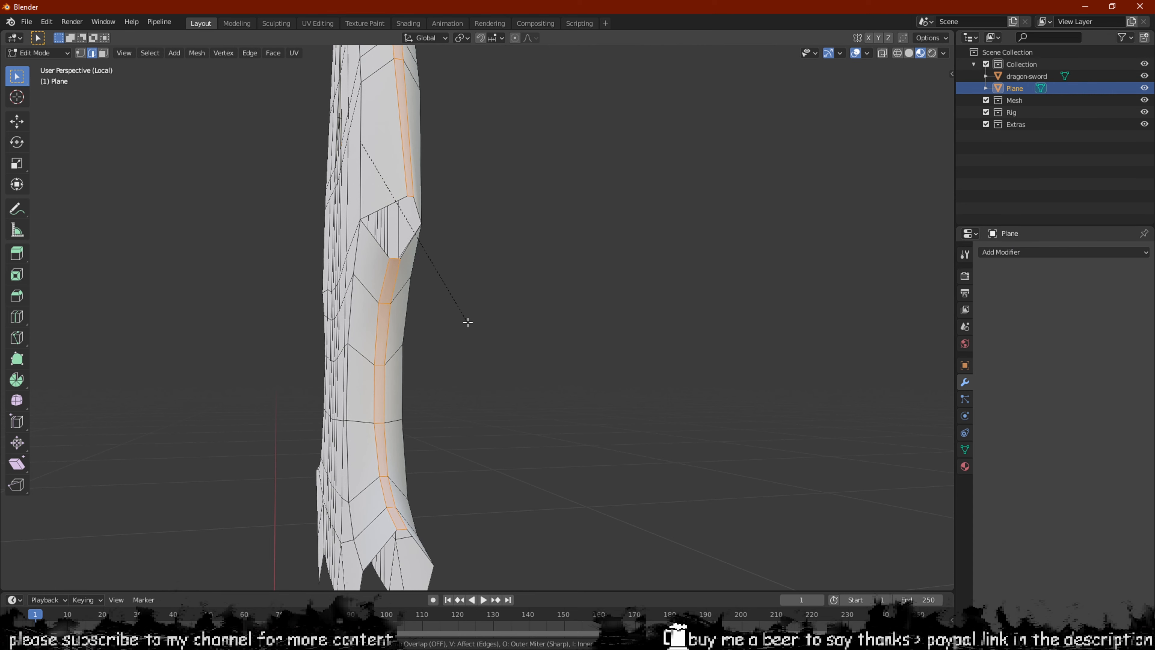
scroll(465, 322, "down", 3)
middle_click_drag(465, 322, 464, 281, "shift")
middle_click_drag(463, 281, 477, 273)
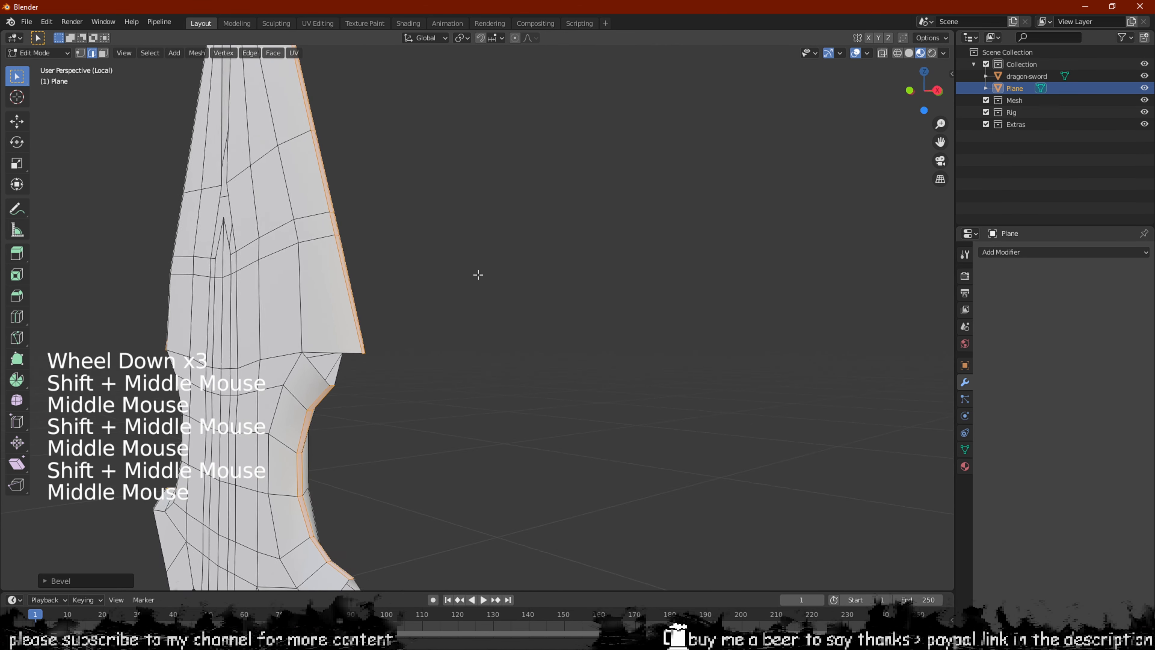
Fill the open gap under the pointed hook with faces joining the beveled strips and both sides of the pommel
scroll(422, 327, "down", 2)
middle_click_drag(402, 288, 376, 281, "shift")
scroll(382, 343, "up", 8)
scroll(377, 281, "up", 2)
key("2")
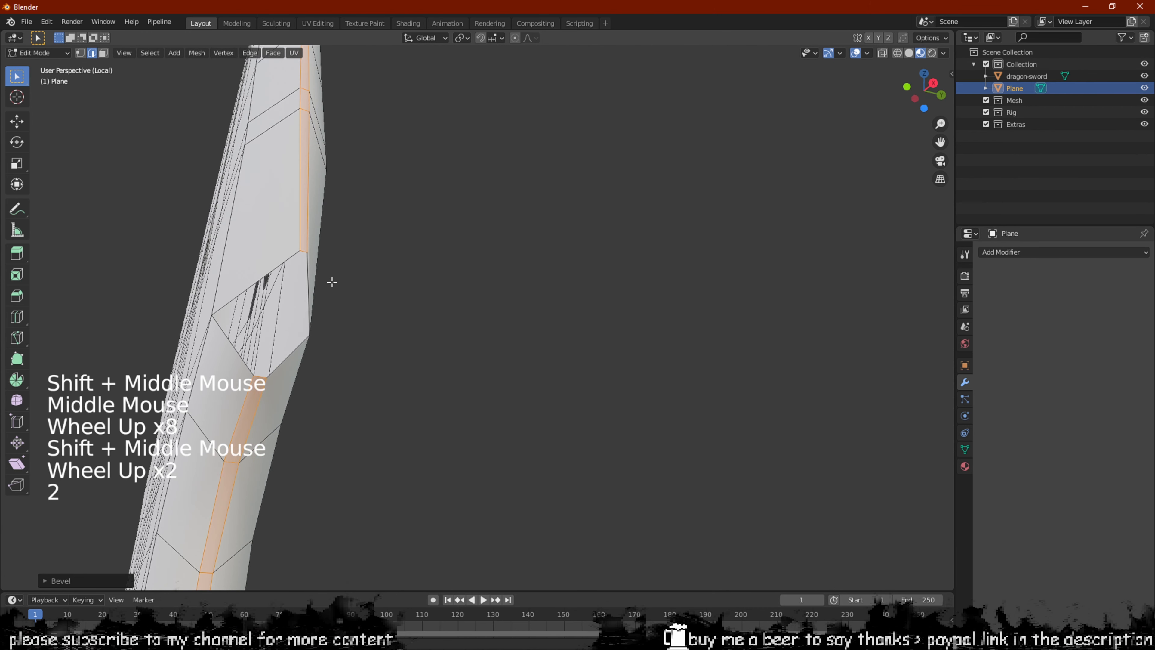
left_click(314, 272)
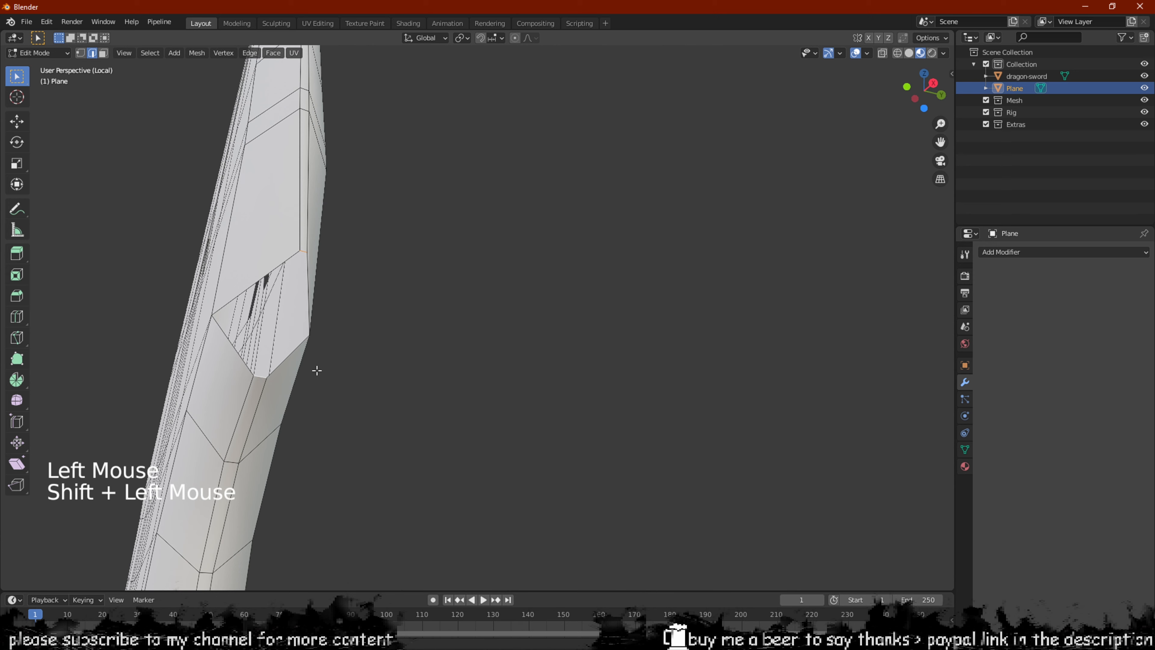
key("f")
middle_click_drag(319, 359, 259, 312)
key("f")
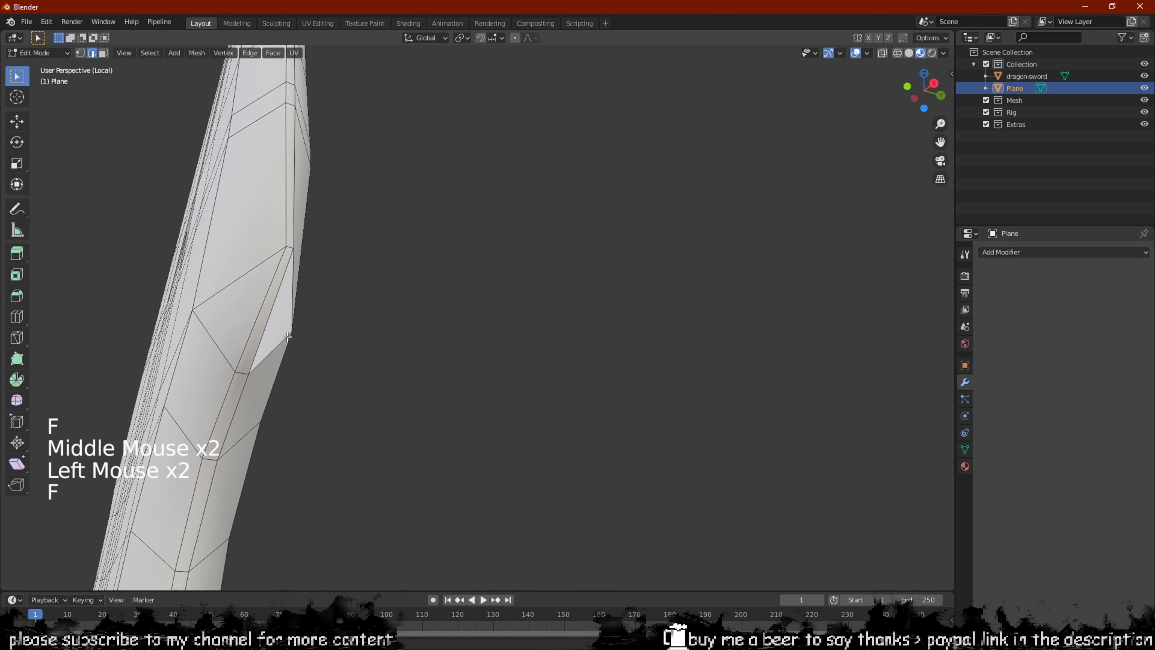
left_click(273, 331)
key("f")
middle_click_drag(272, 331, 389, 354)
Fill the open outer end of the lower arm with faces bridging its front and back sides
scroll(268, 308, "down", 7)
middle_click_drag(268, 307, 405, 443, "shift")
scroll(378, 378, "down", 7)
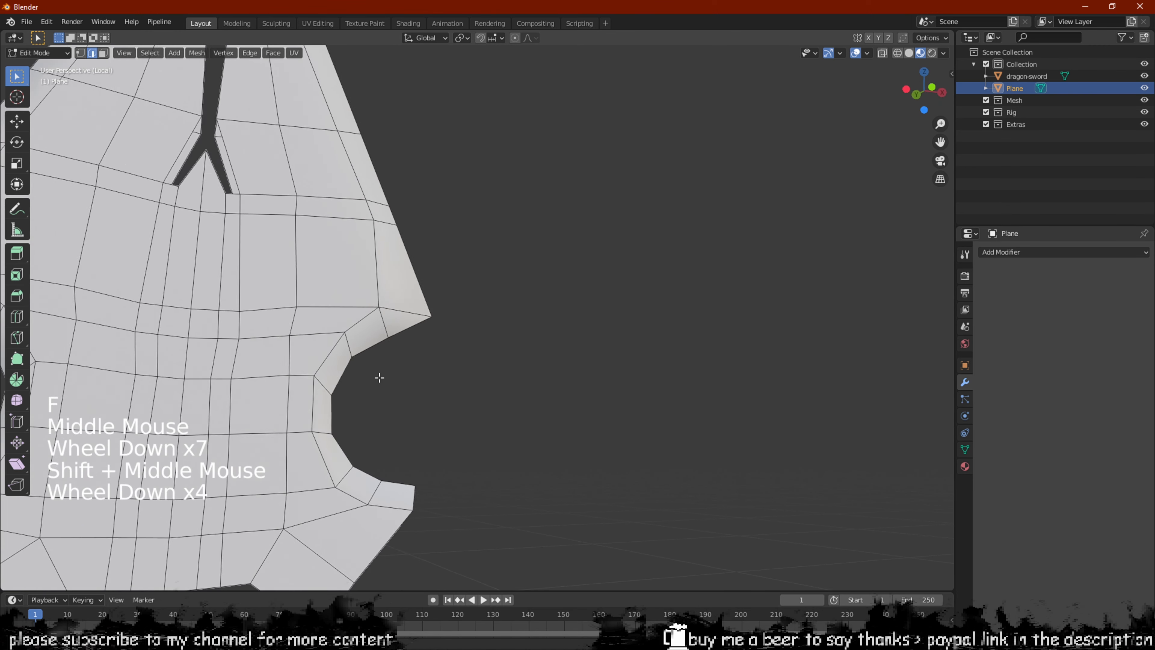
middle_click_drag(407, 364, 392, 335)
scroll(400, 408, "up", 4)
scroll(368, 297, "up", 2)
left_click(312, 254)
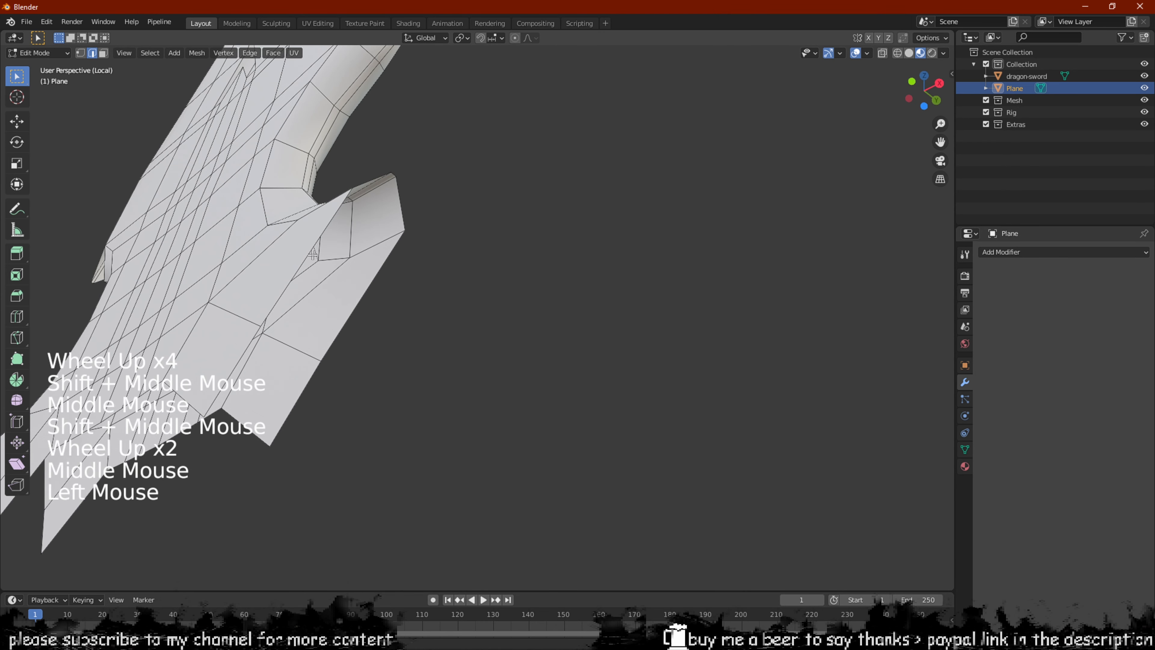
left_click(376, 273, "shift")
key("f")
middle_click_drag(376, 273, 369, 268)
left_click(370, 307)
key("f")
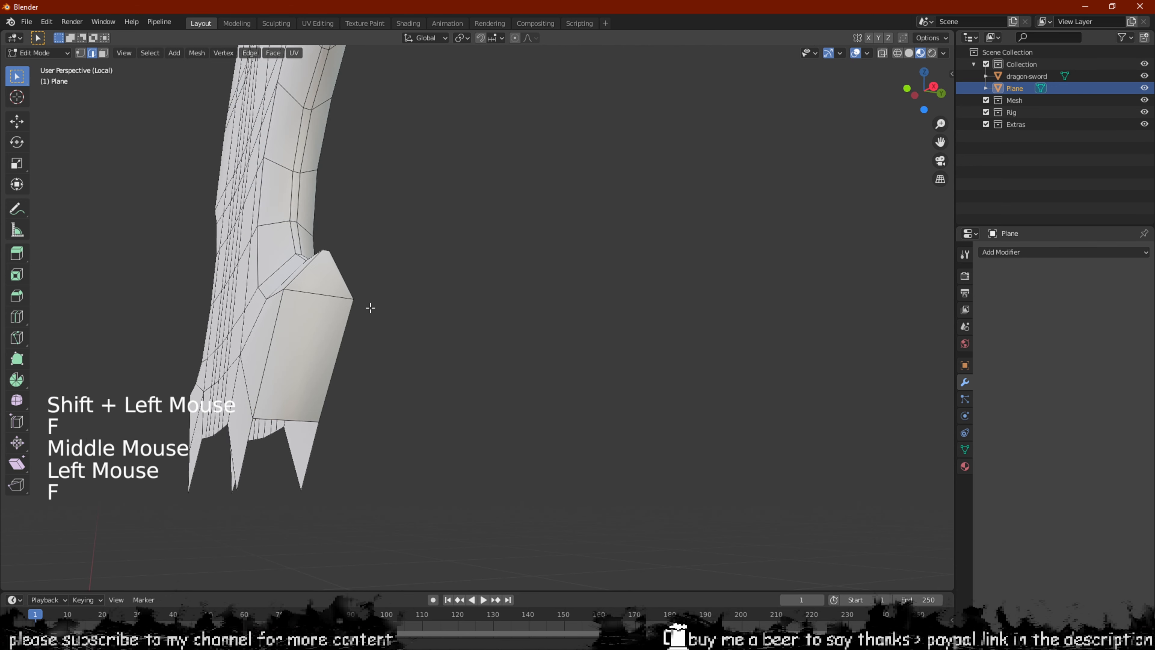
middle_click_drag(370, 307, 475, 335)
left_click(279, 359)
key("f")
Delete the tapering faces on the outer side of the blade spike's tip and the small leftover face at its point
scroll(382, 287, "down", 2)
middle_click_drag(476, 334, 373, 388)
scroll(570, 388, "up", 5)
scroll(536, 384, "up", 2)
left_click(455, 405)
key("3")
left_click(428, 376)
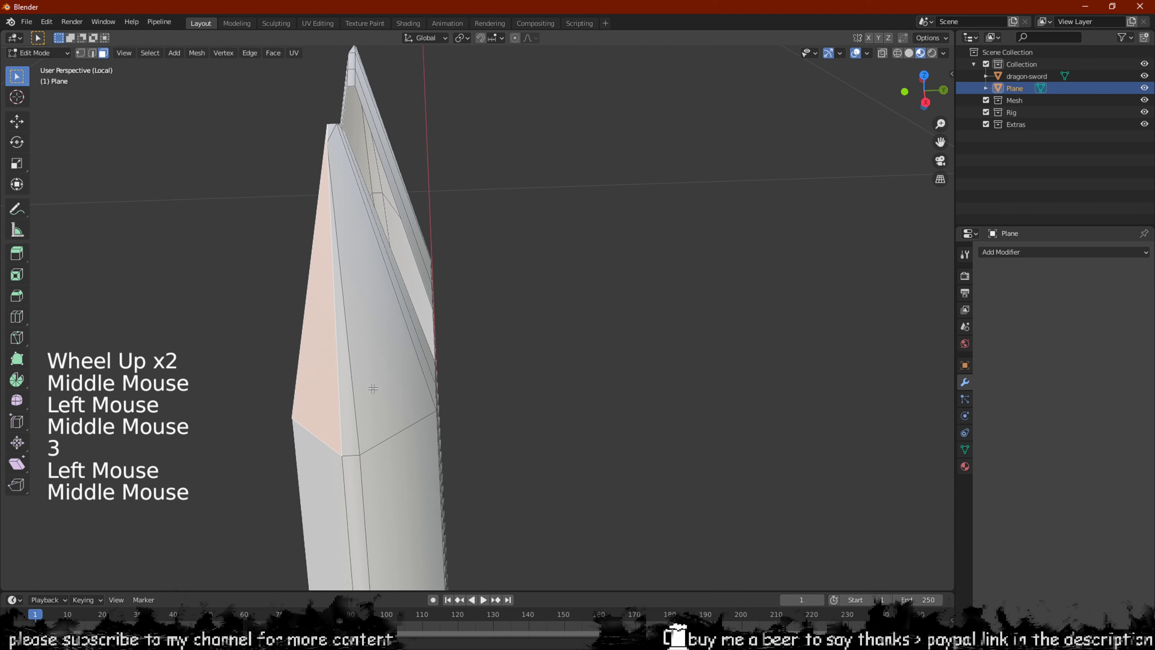
left_click(355, 365, "shift")
left_click(369, 349, "shift")
key("x")
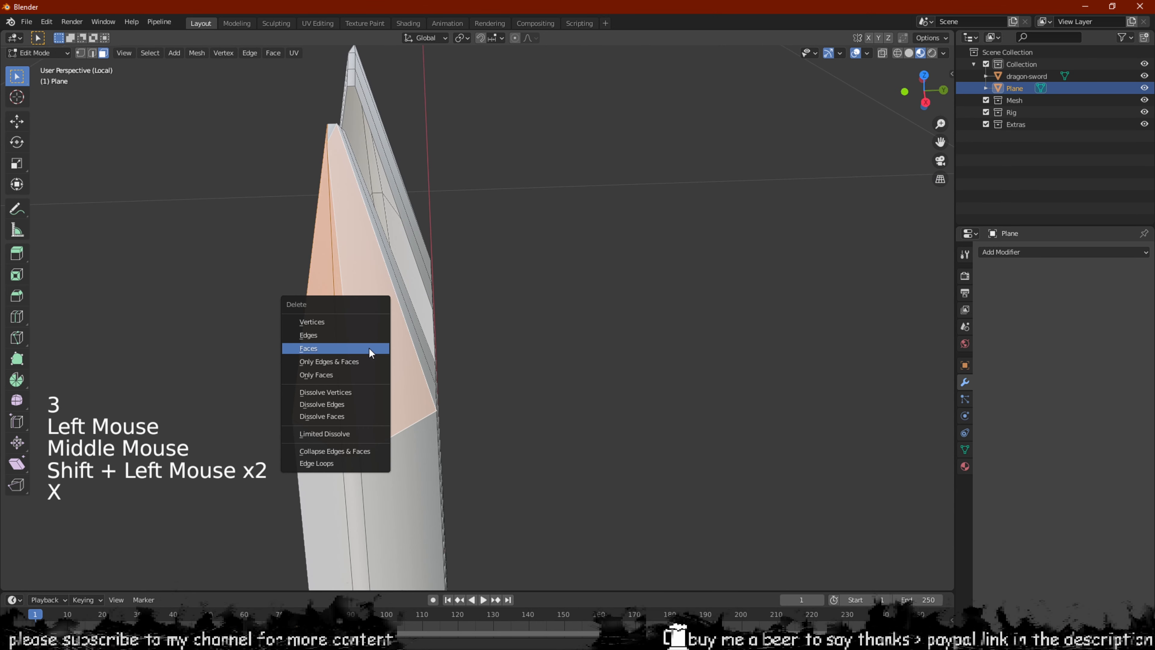
left_click(369, 348)
middle_click_drag(369, 349, 327, 345)
left_click(351, 104)
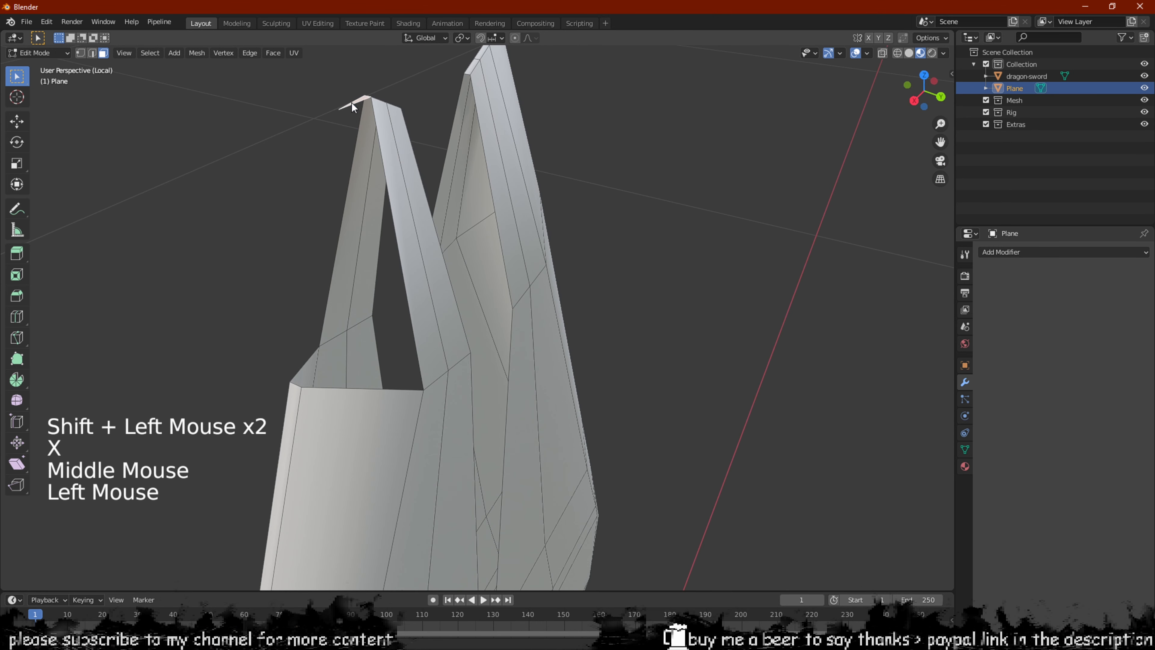
key("x")
middle_click_drag(352, 104, 276, 259, "shift")
Rebuild the outer side of the spike's tip with new faces running from the point's short edges to the blade below
key("2")
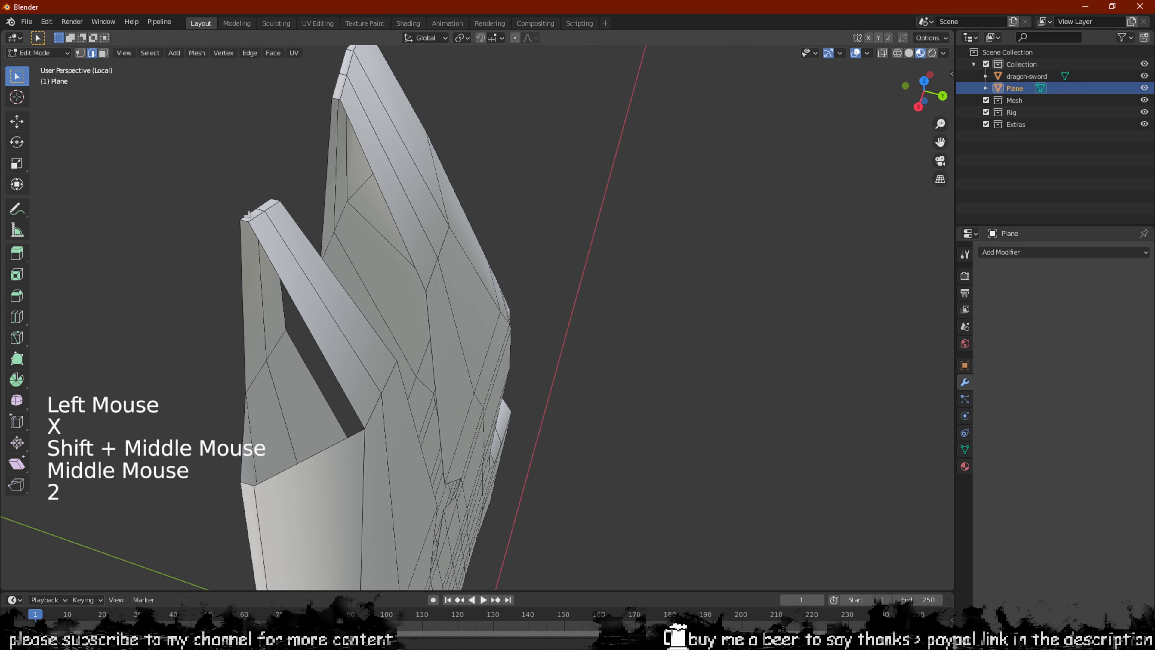
left_click(249, 216)
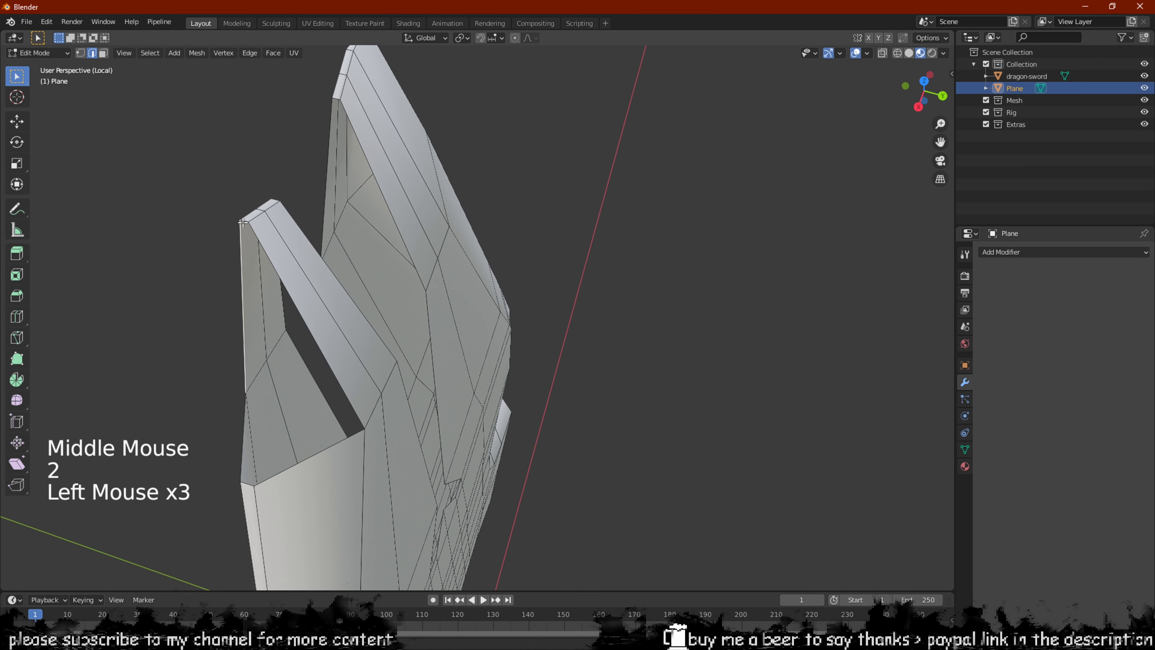
key("f")
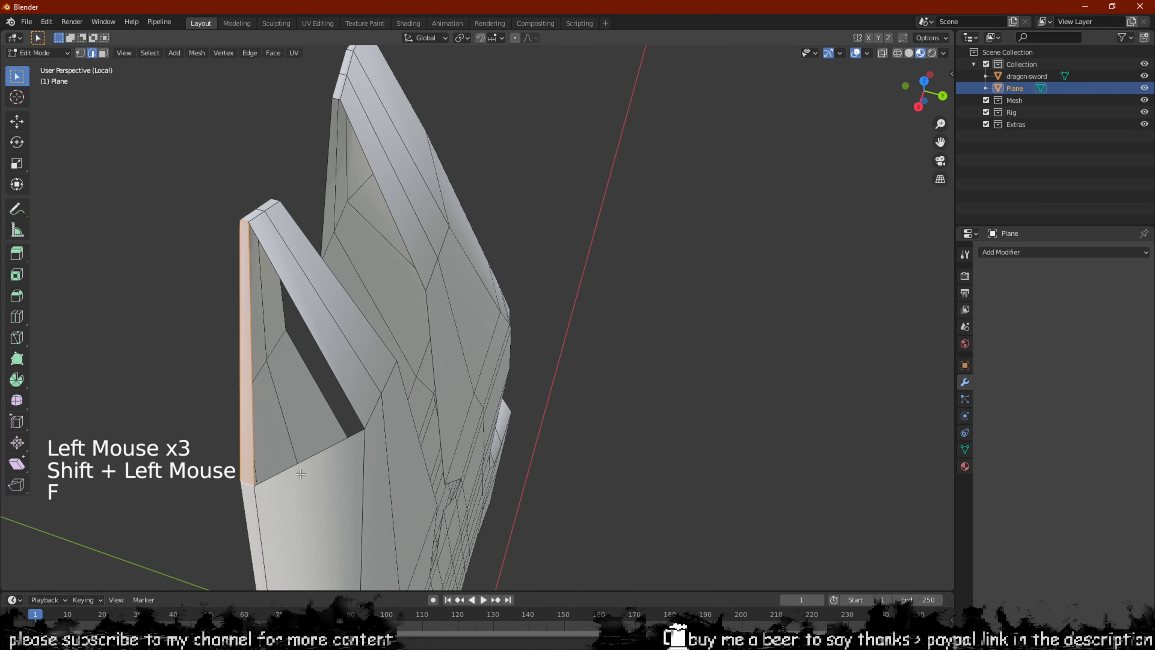
left_click(302, 475)
key("f")
middle_click_drag(301, 475, 522, 415)
left_click(586, 378)
key("f")
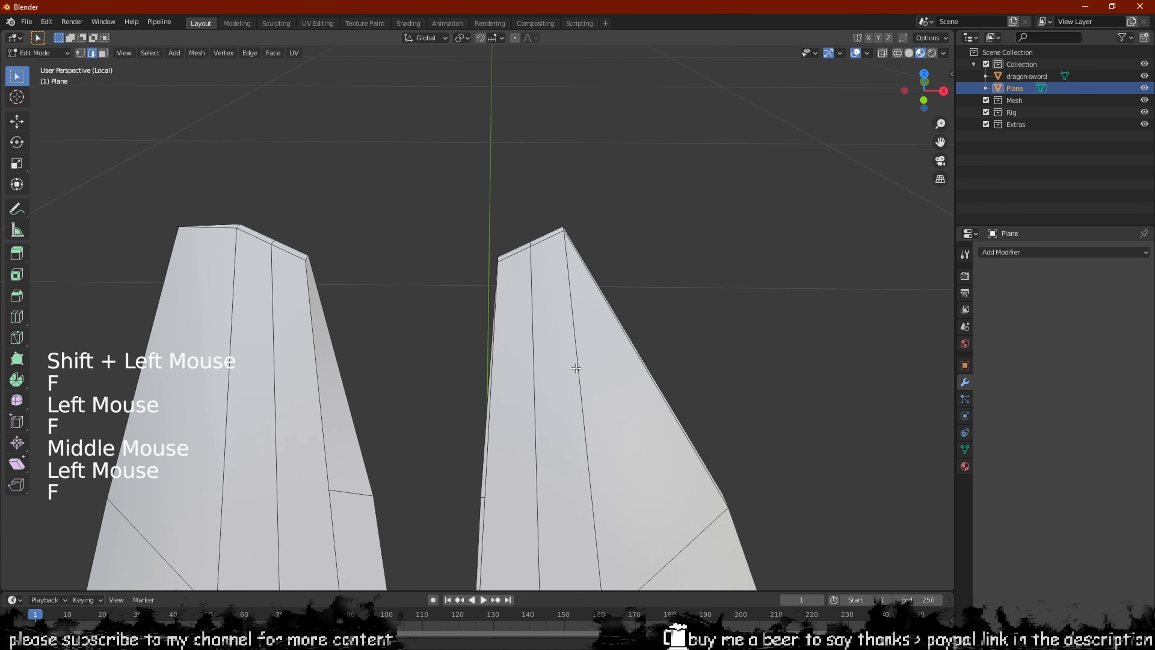
Fill the open inner walls of the slot between the two spikes, including the small central wedge
scroll(572, 369, "down", 3)
middle_click_drag(572, 369, 568, 318)
middle_click_drag(569, 319, 718, 217)
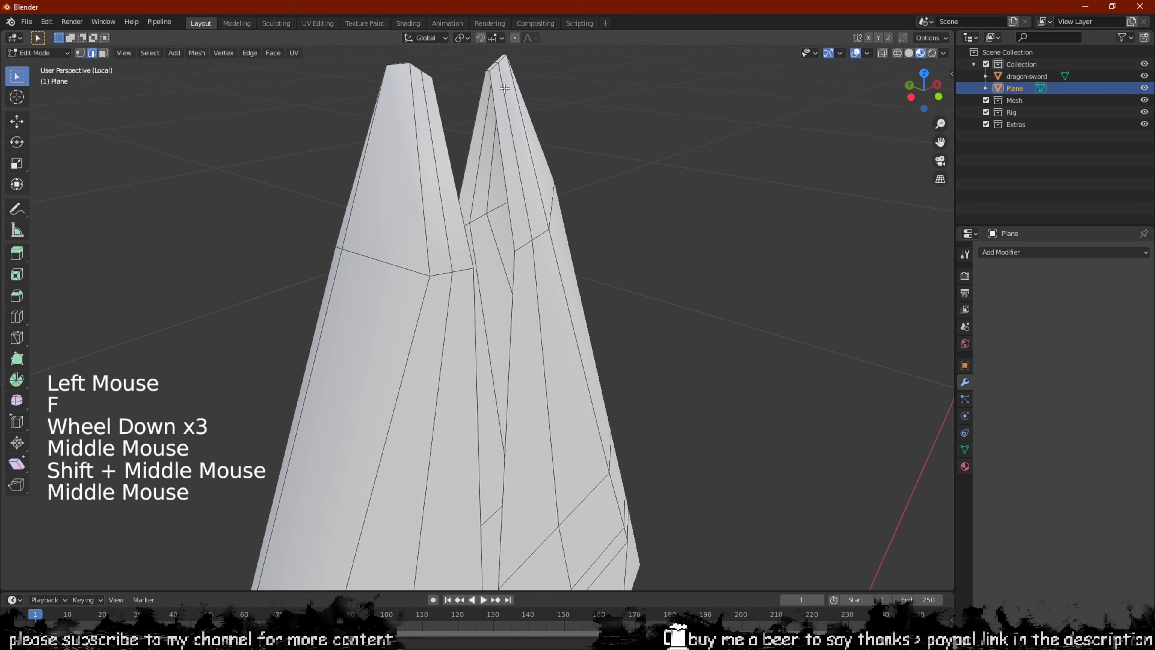
left_click(488, 71)
key("f")
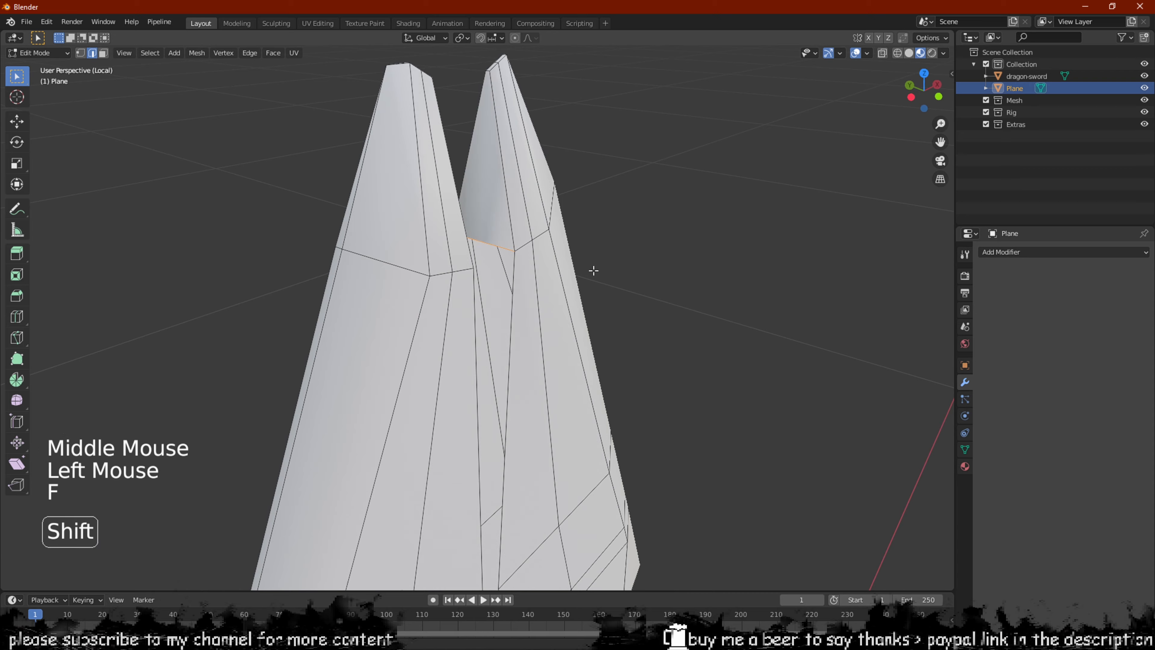
middle_click_drag(592, 271, 557, 150, "shift")
middle_click_drag(557, 150, 407, 147)
key("f")
middle_click_drag(457, 294, 404, 190, "shift")
key("f")
key("f")
key("f")
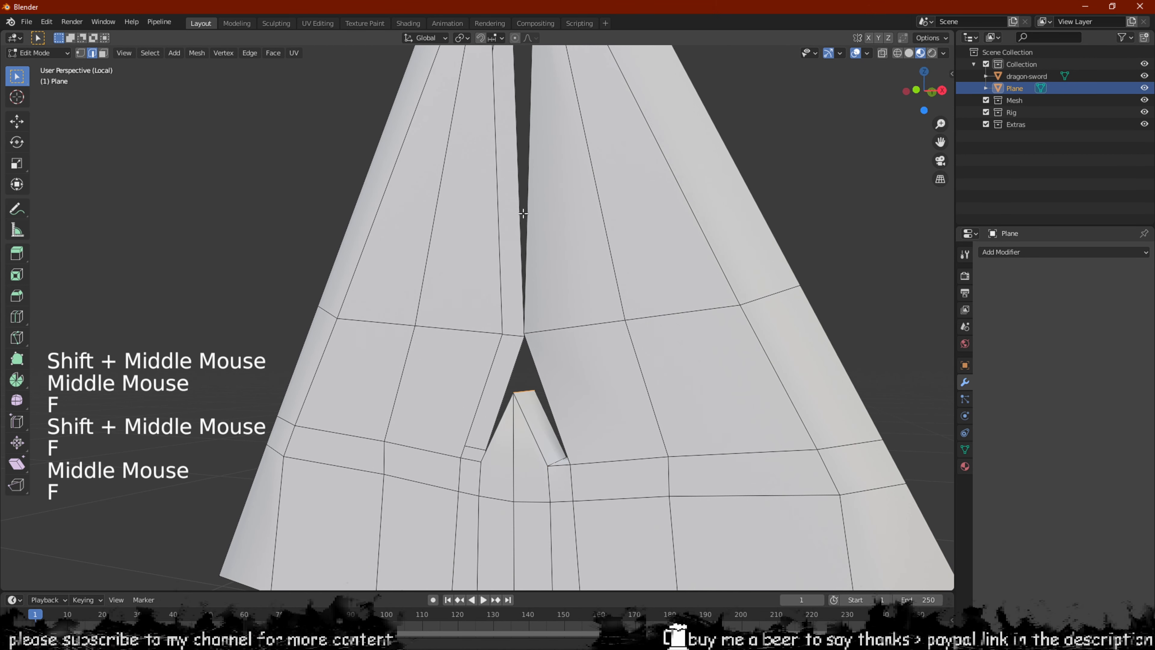
Examine the filled pommel mesh from the front, comparing the two halves with see-through display on and off
scroll(577, 278, "down", 6)
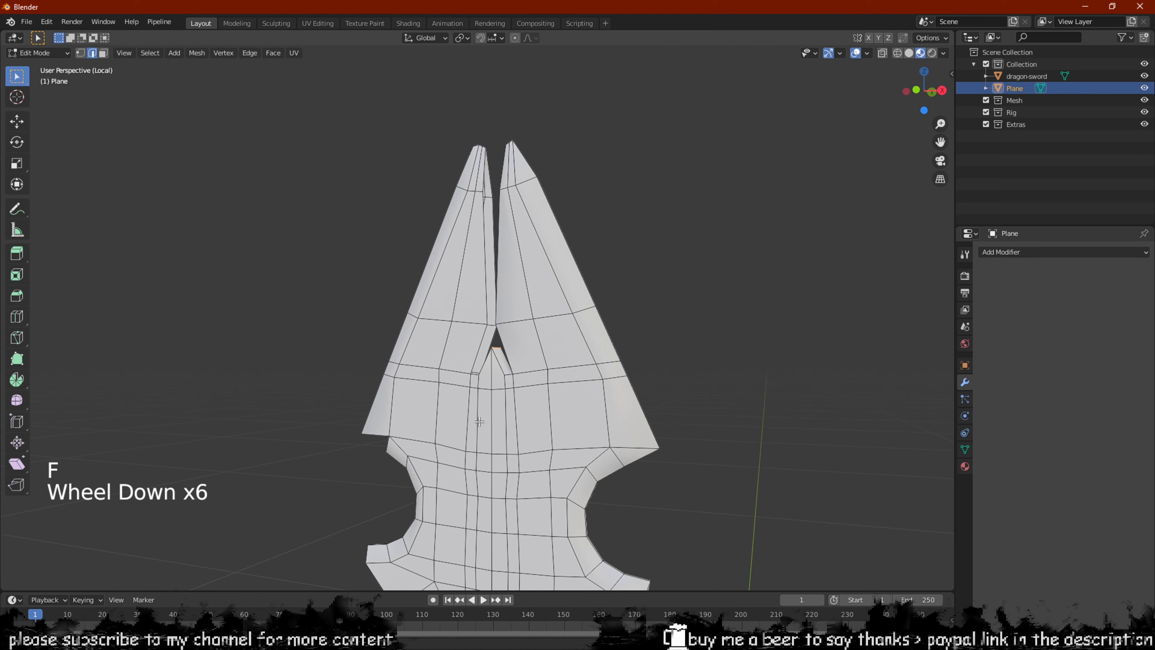
middle_click_drag(479, 421, 517, 402)
scroll(541, 430, "down", 3)
key("alt+z")
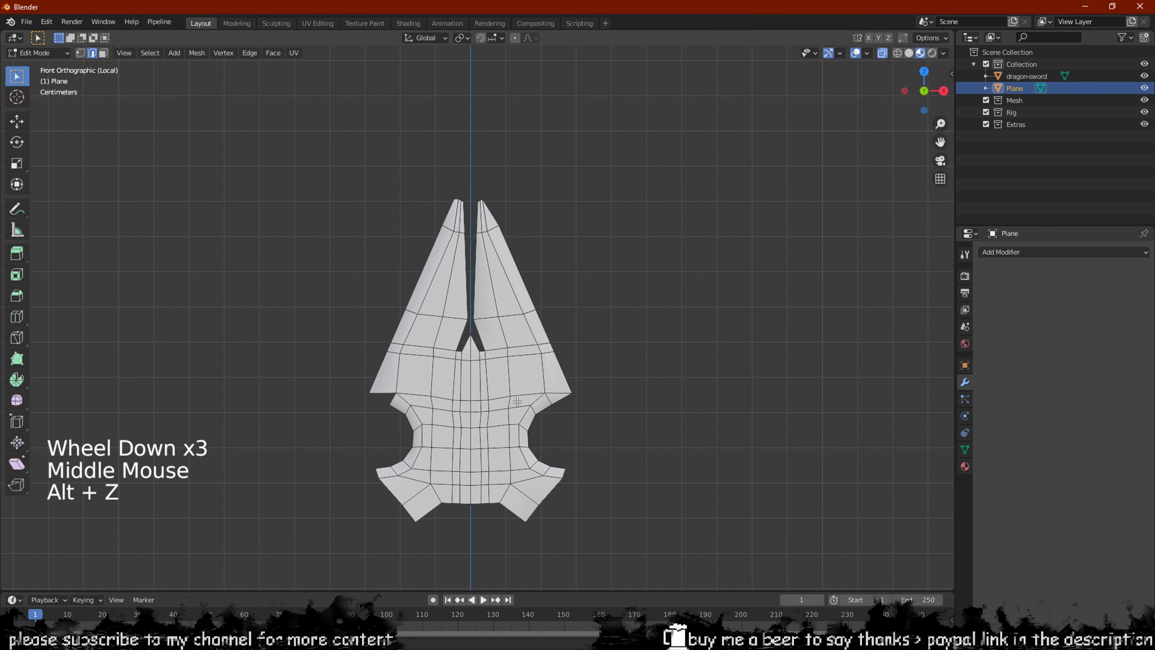
key("Tab")
key("Tab")
scroll(592, 395, "down", 2)
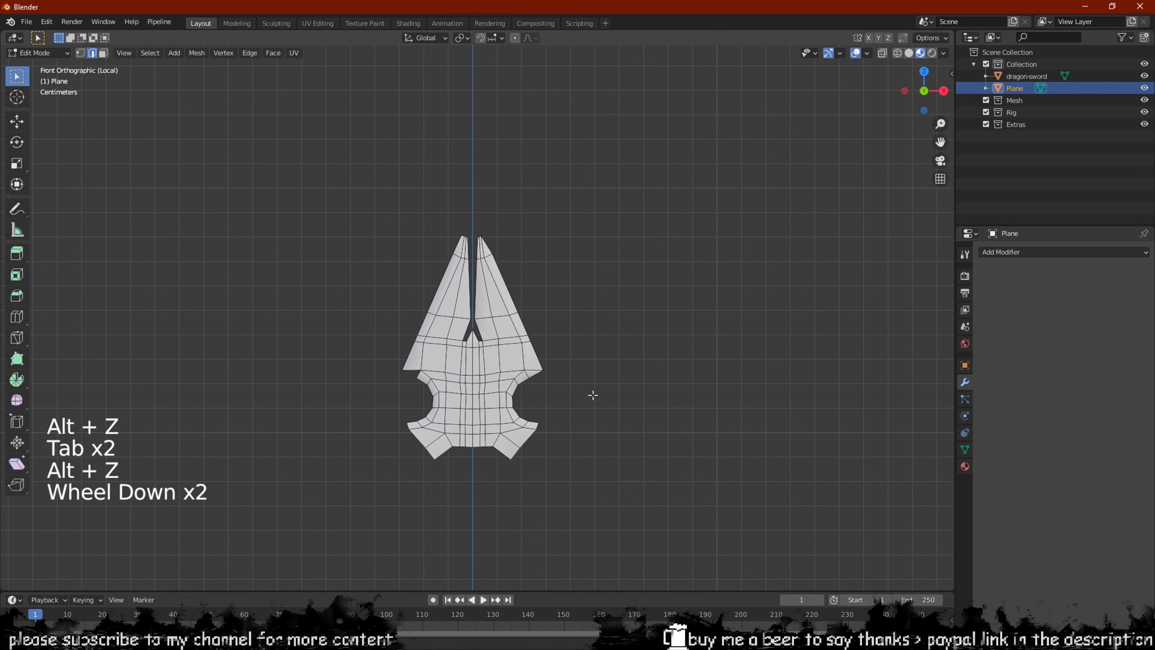
key("alt+z")
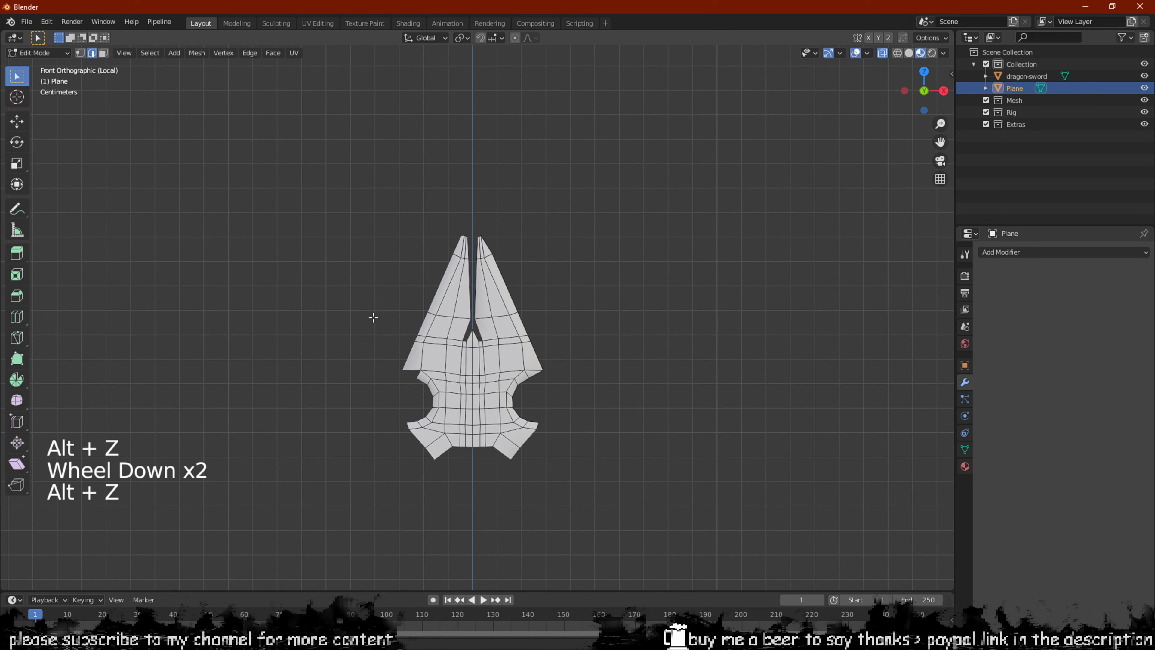
scroll(373, 317, "up", 2)
middle_click_drag(373, 317, 409, 335)
Select all vertices of the pommel's left half through the mesh up to the centre line and delete its faces
key("alt+z")
key("alt+z")
key("1")
middle_click_drag(350, 196, 372, 230, "alt")
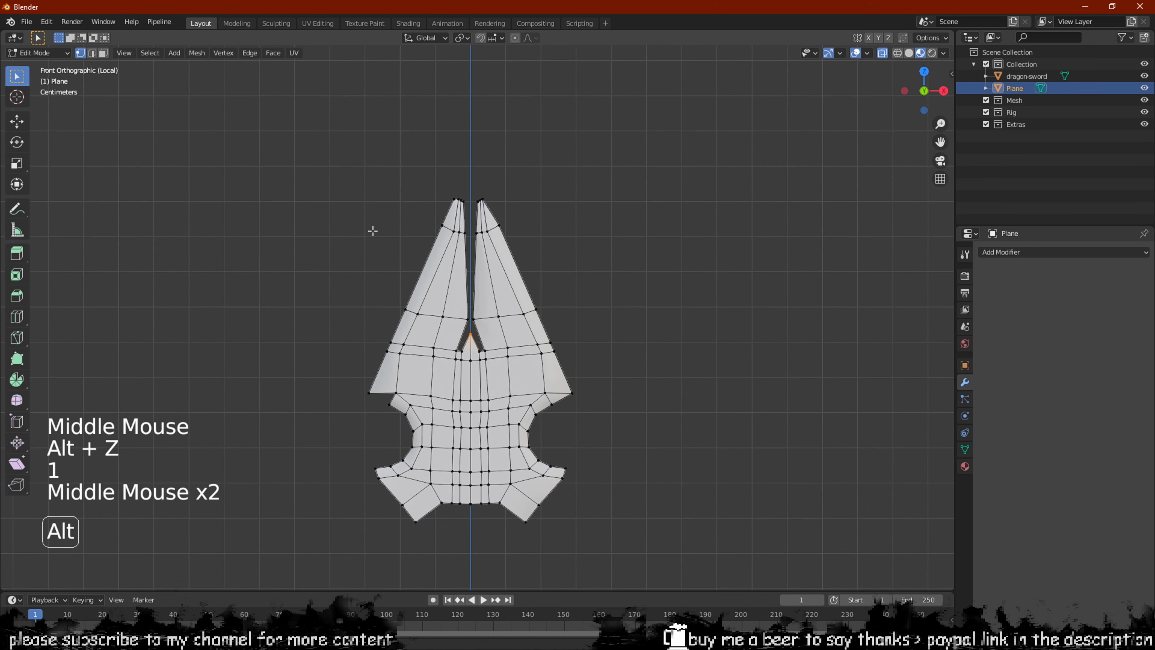
left_click_drag(325, 152, 471, 526)
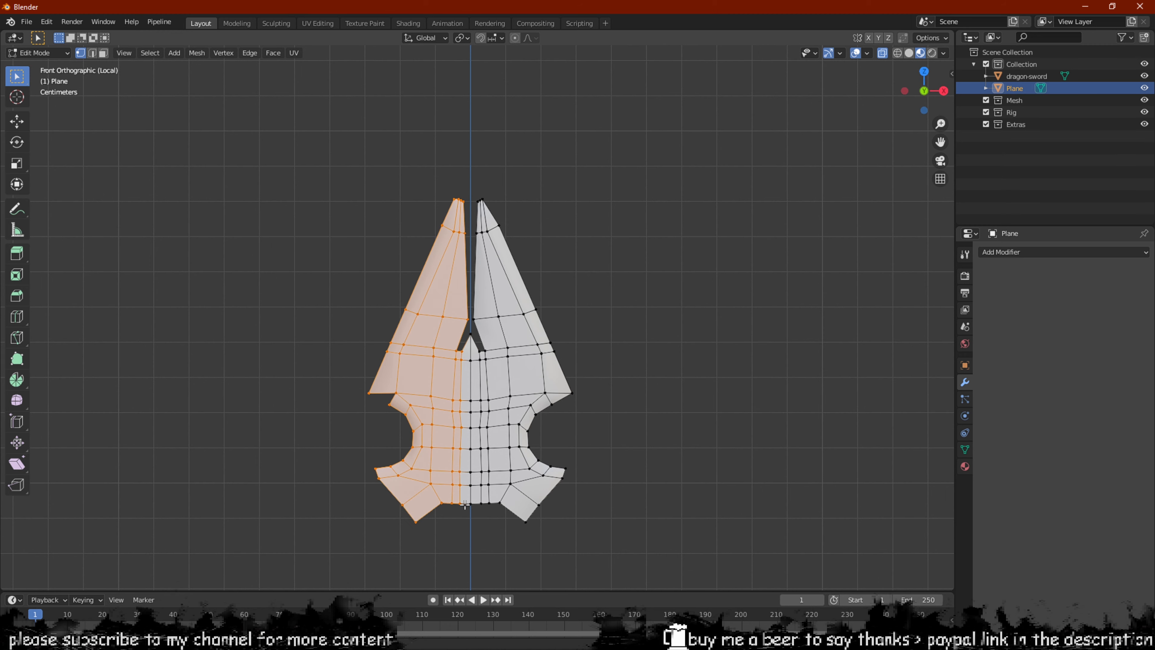
scroll(463, 460, "up", 1)
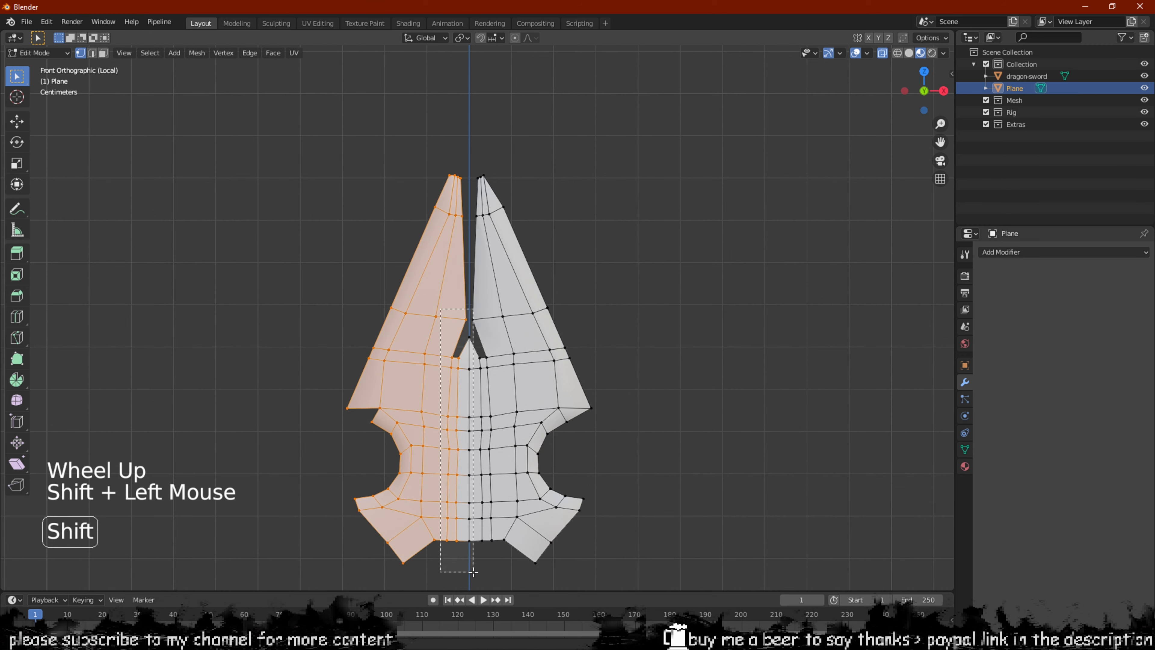
scroll(504, 502, "up", 5)
key("x")
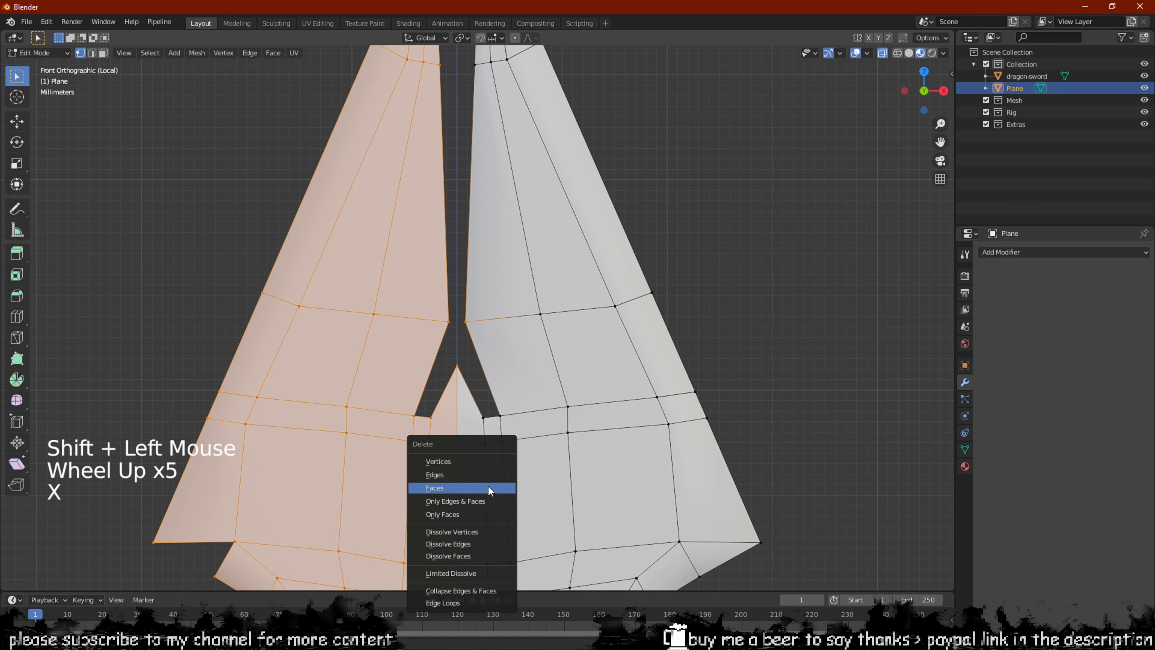
left_click(489, 486)
scroll(487, 486, "down", 6)
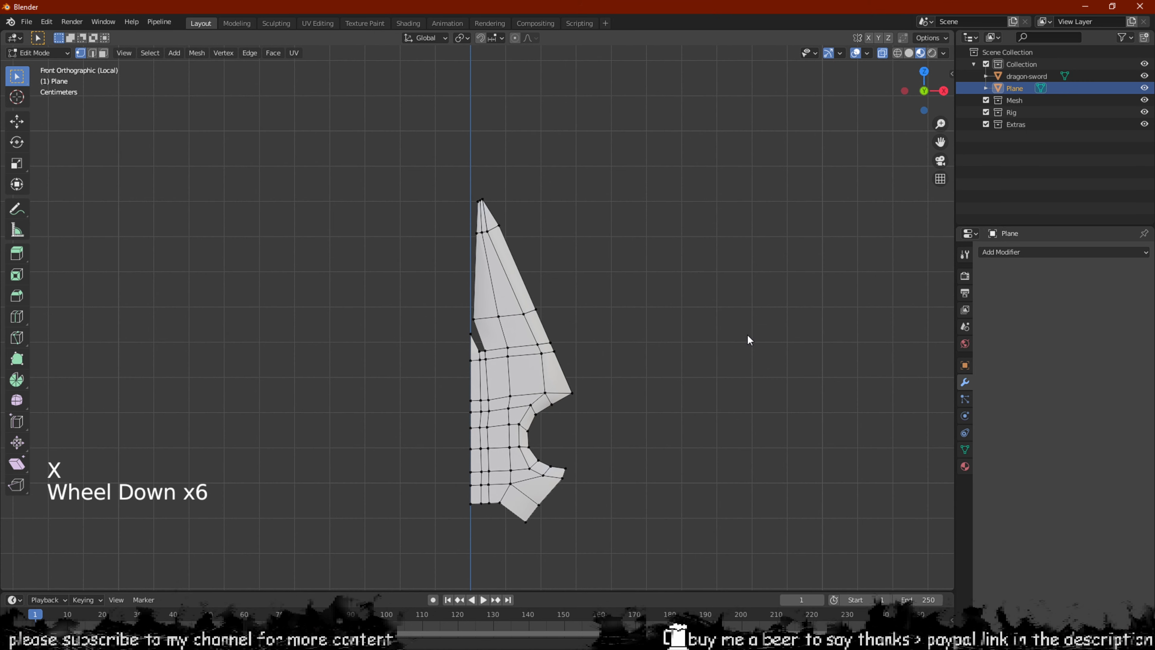
Inspect the remaining pommel half from the side, checking its thickness and beveled seam with see-through display off
key("Tab")
scroll(677, 327, "up", 1)
middle_click_drag(677, 327, 511, 324)
key("Tab")
key("alt+z")
scroll(533, 415, "up", 4)
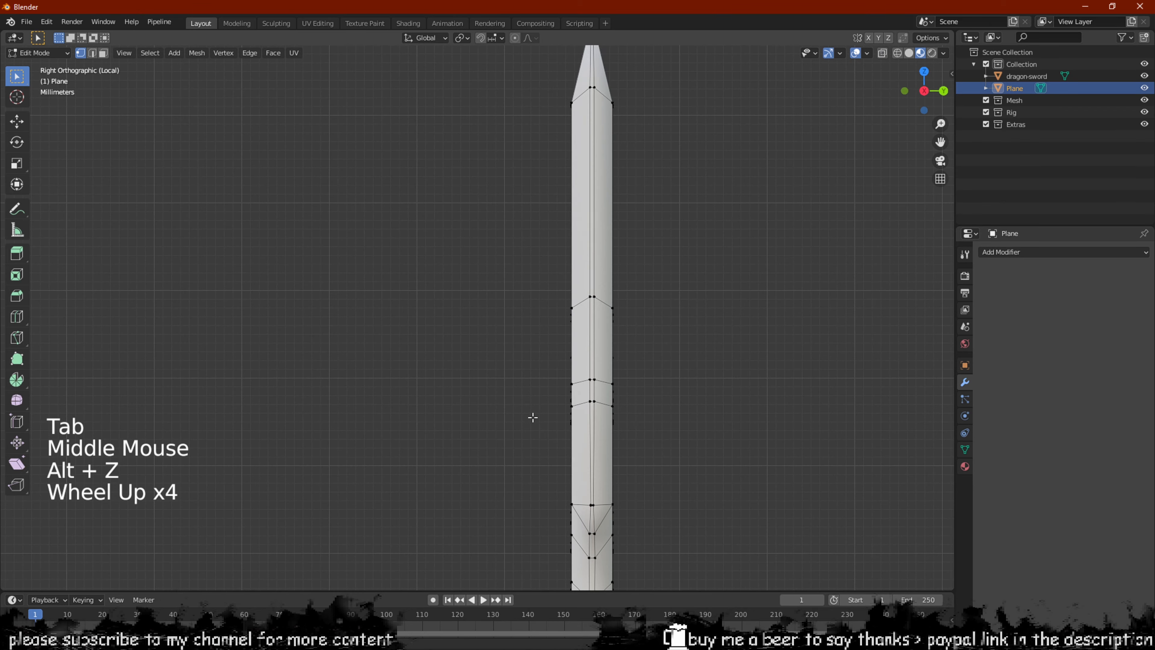
middle_click_drag(534, 416, 557, 333, "shift")
scroll(558, 333, "down", 3)
scroll(549, 393, "up", 2)
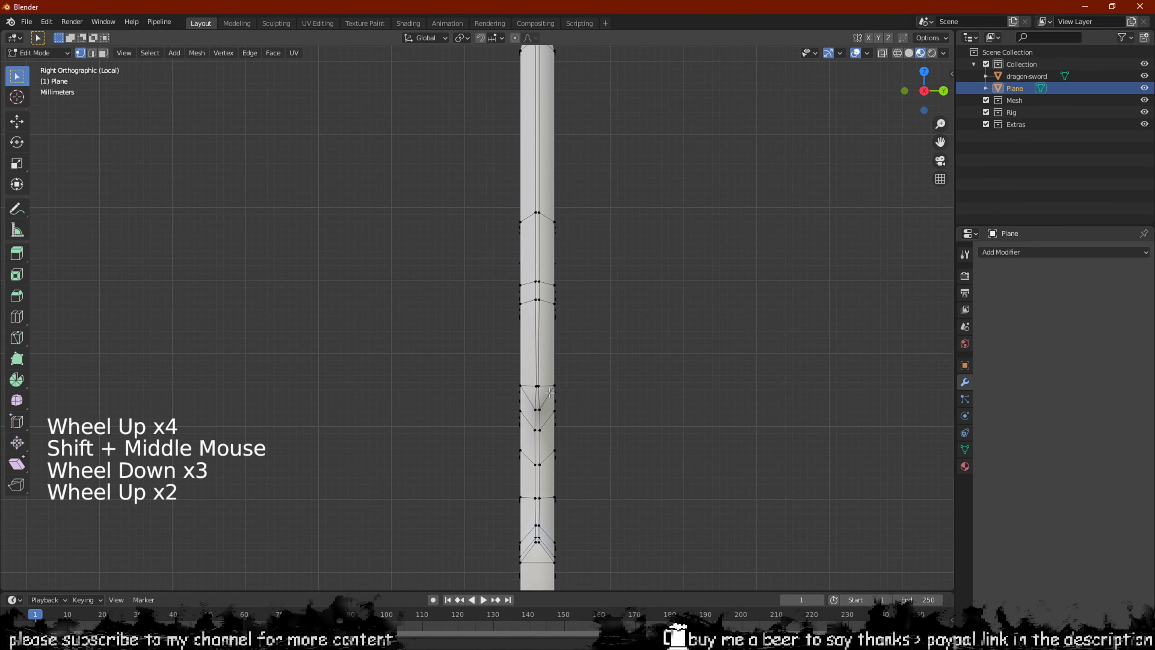
Add a Mirror modifier on the X axis to the pommel half and show the mirrored mesh as editable geometry
scroll(552, 394, "down", 3)
middle_click_drag(553, 394, 951, 298)
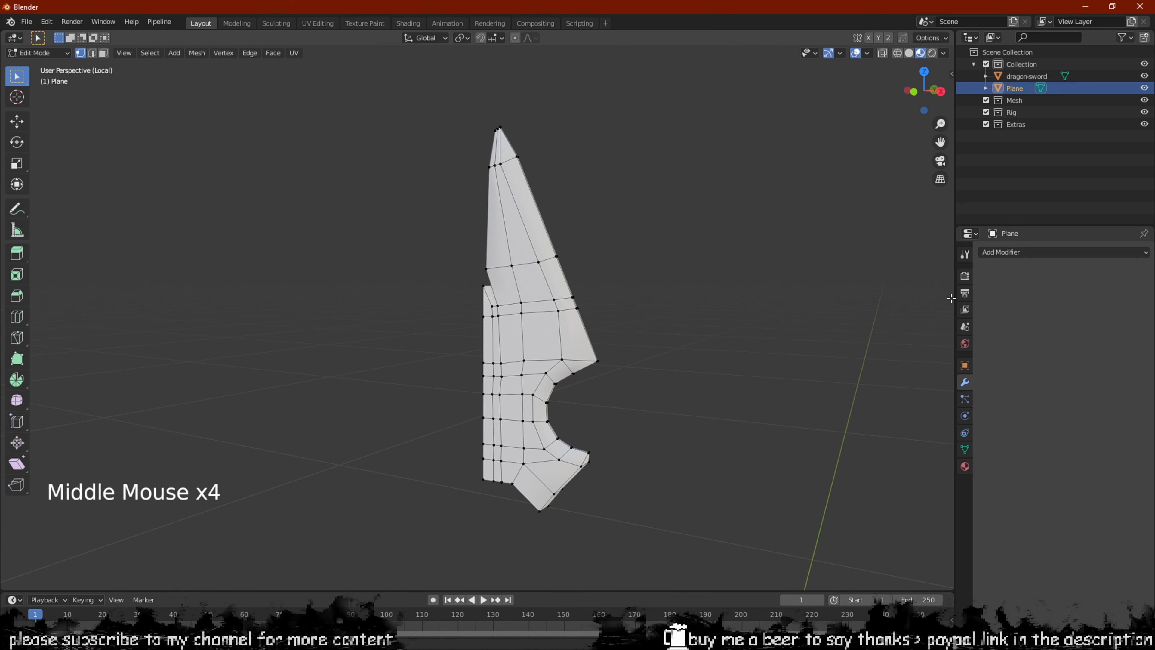
left_click(988, 254)
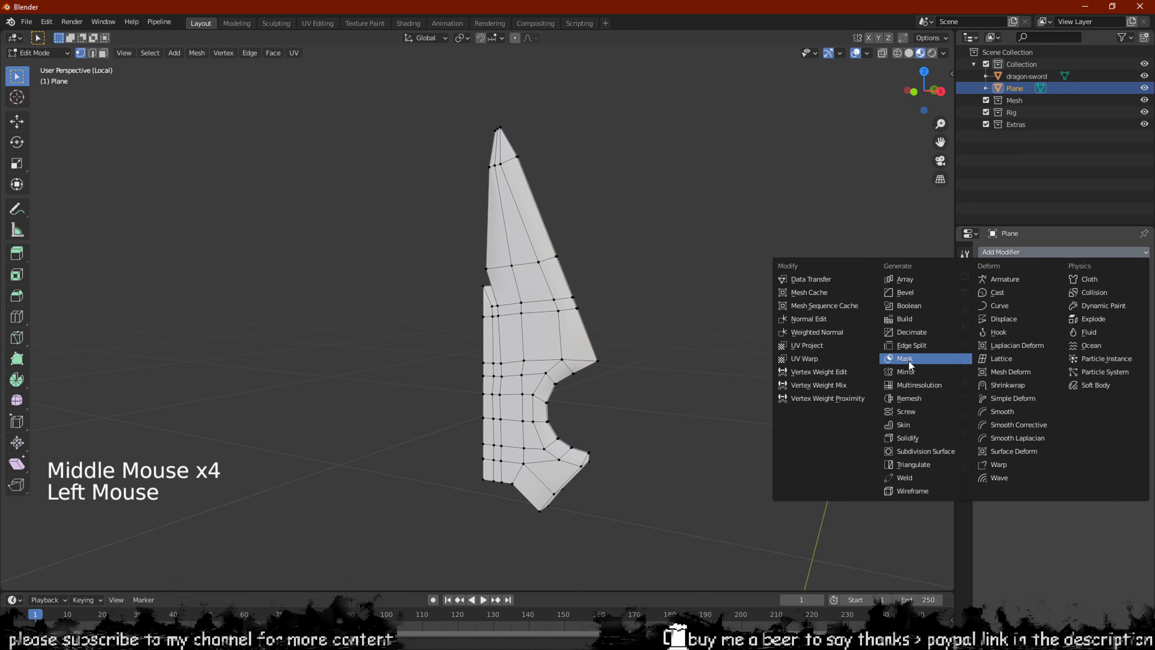
left_click(906, 371)
middle_click_drag(614, 341, 606, 296)
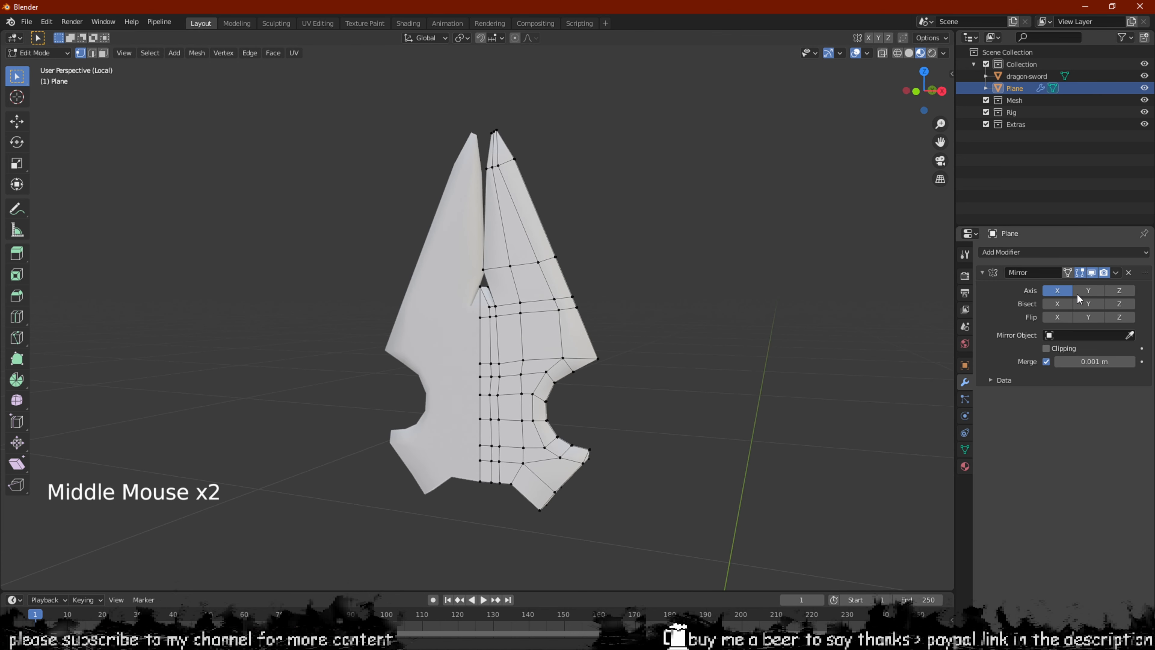
left_click(1067, 273)
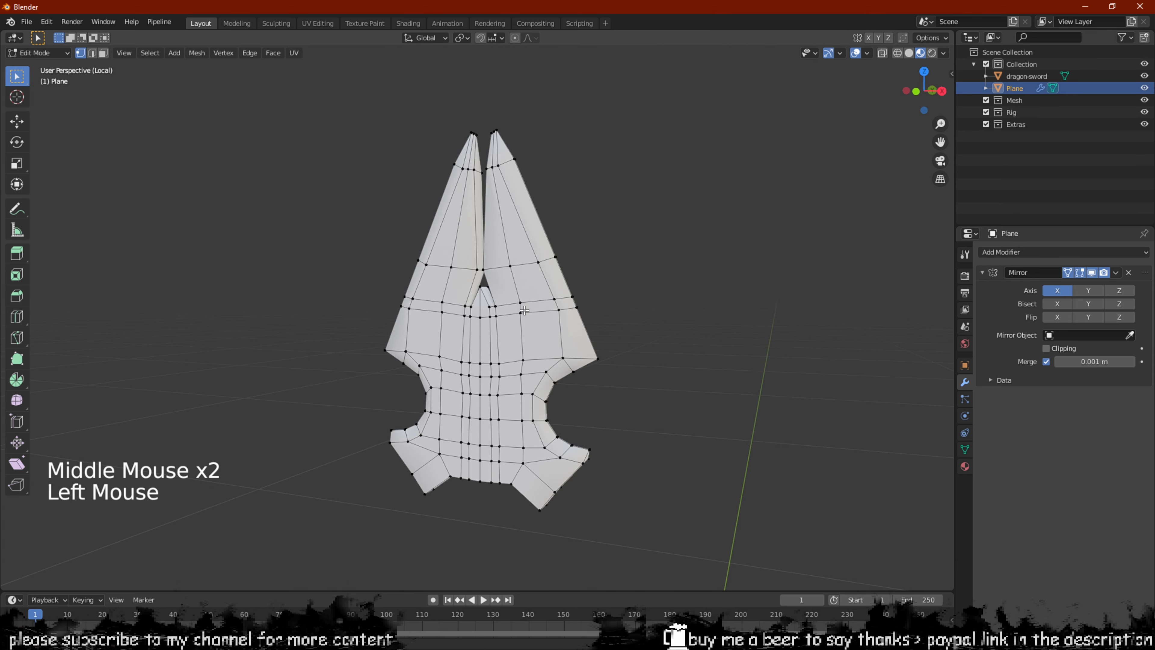
Examine the mirrored pommel from several angles, checking the centre seam and slot with the wireframe shown and hidden
key("Tab")
middle_click_drag(524, 310, 546, 167)
scroll(451, 359, "up", 3)
key("Tab")
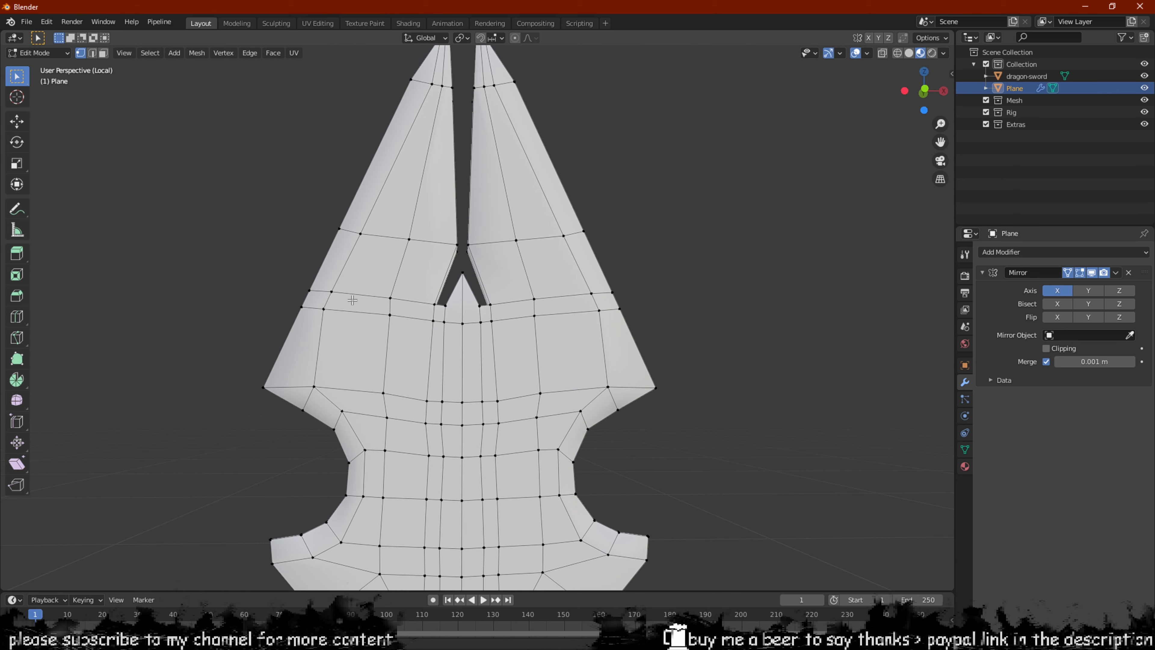
scroll(353, 300, "down", 4)
middle_click_drag(353, 299, 514, 339)
scroll(409, 318, "up", 3)
scroll(545, 409, "up", 2)
scroll(581, 342, "up", 2)
scroll(580, 343, "up", 2)
key("Tab")
scroll(705, 352, "down", 5)
Bring back the sword reference image and compare the pommel's outline with it from the front
key("slash")
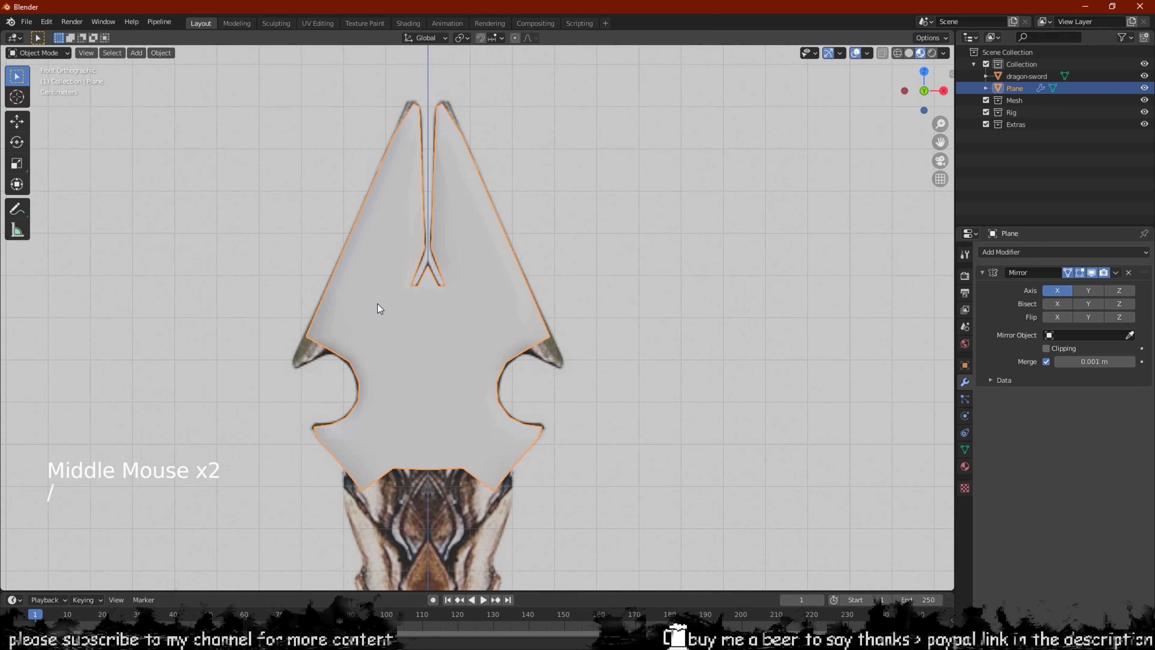
scroll(389, 239, "down", 6)
middle_click_drag(396, 280, 390, 268, "alt")
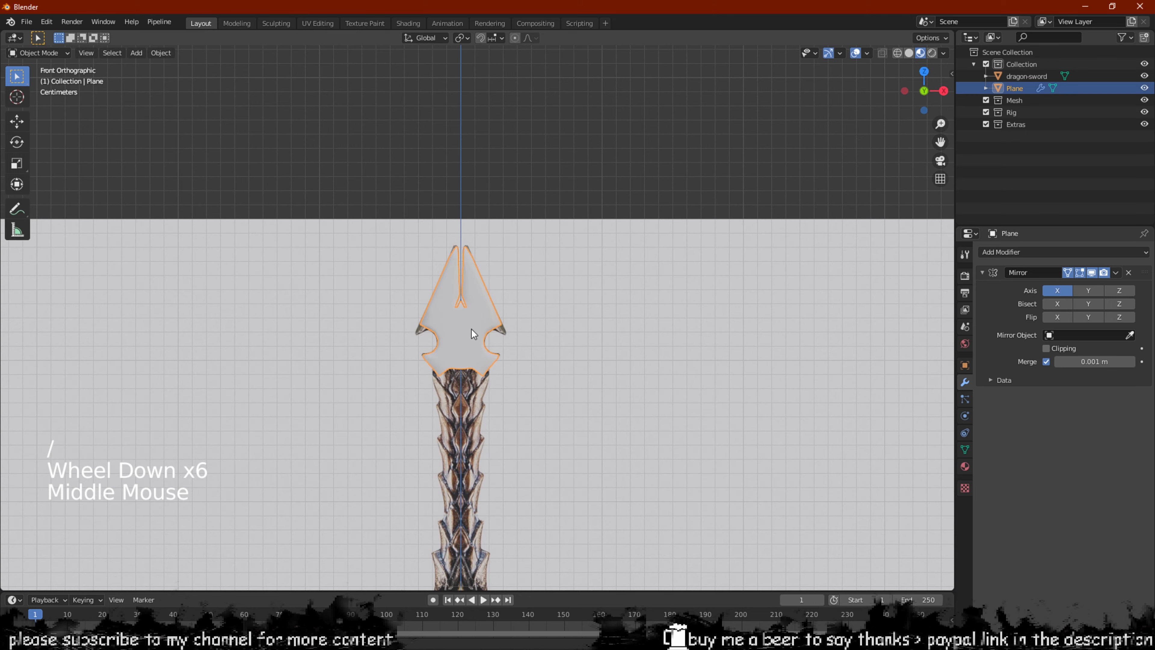
middle_click_drag(471, 328, 465, 298, "shift")
scroll(455, 215, "up", 5)
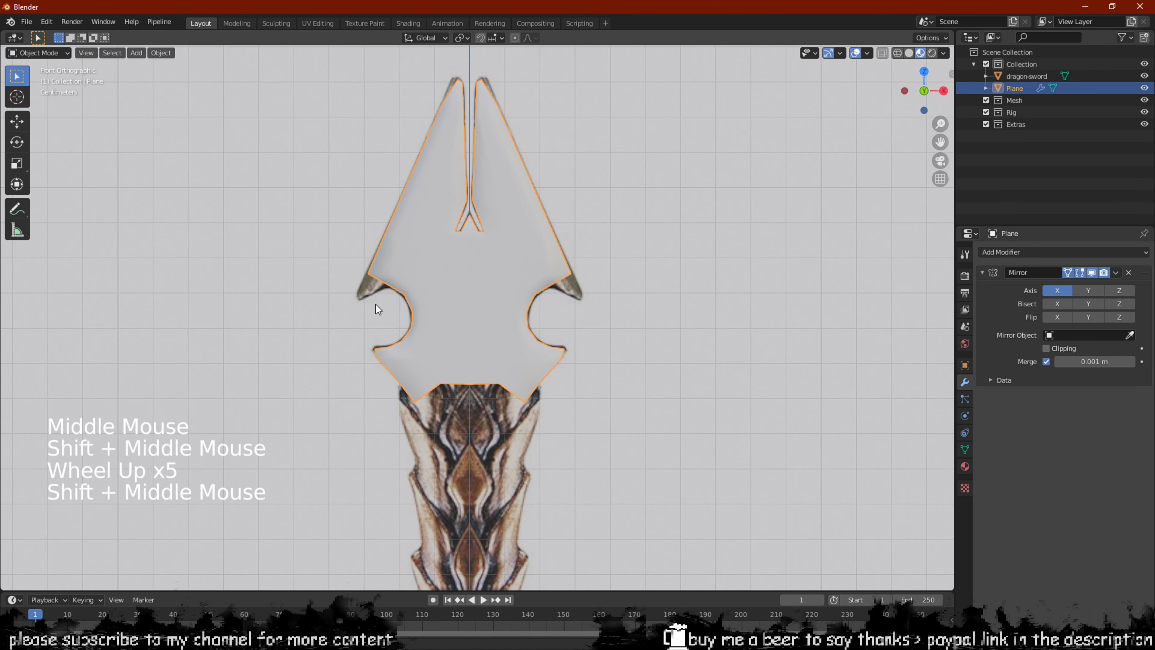
middle_click_drag(519, 390, 570, 406, "shift")
scroll(515, 395, "up", 2)
Select the pommel and open its mesh for editing around the unfinished side barb
left_click(504, 397)
scroll(505, 398, "down", 2)
key("Tab")
scroll(491, 385, "up", 2)
key("Tab")
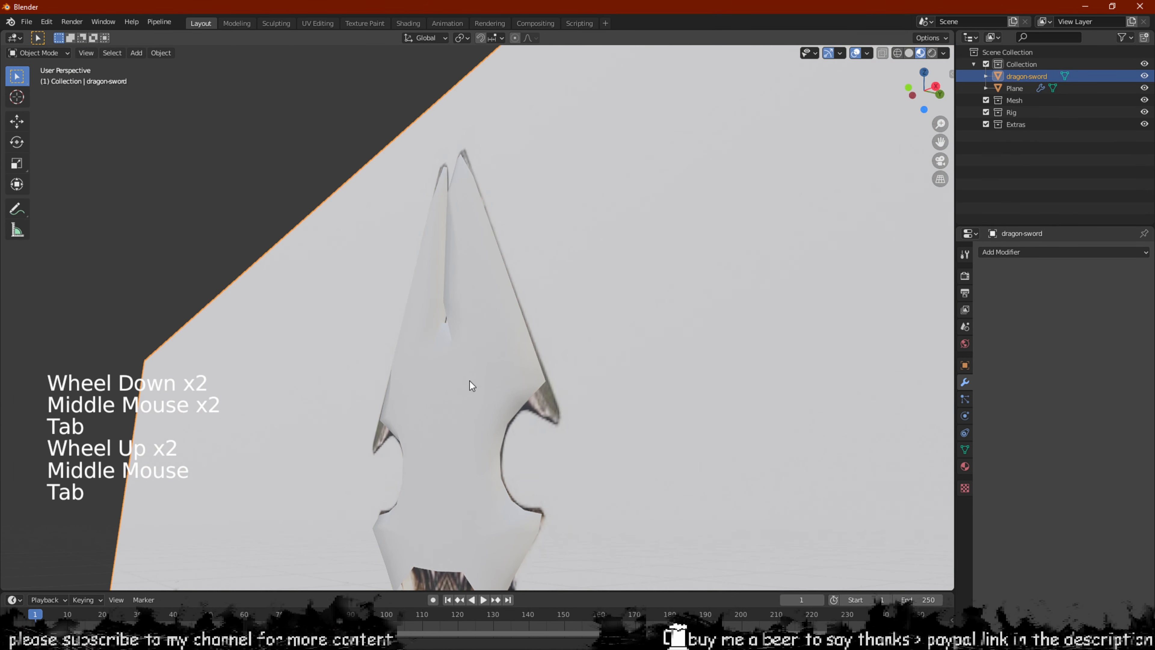
left_click(477, 382)
key("Tab")
middle_click_drag(477, 382, 575, 380)
scroll(575, 379, "up", 2)
scroll(677, 371, "up", 1)
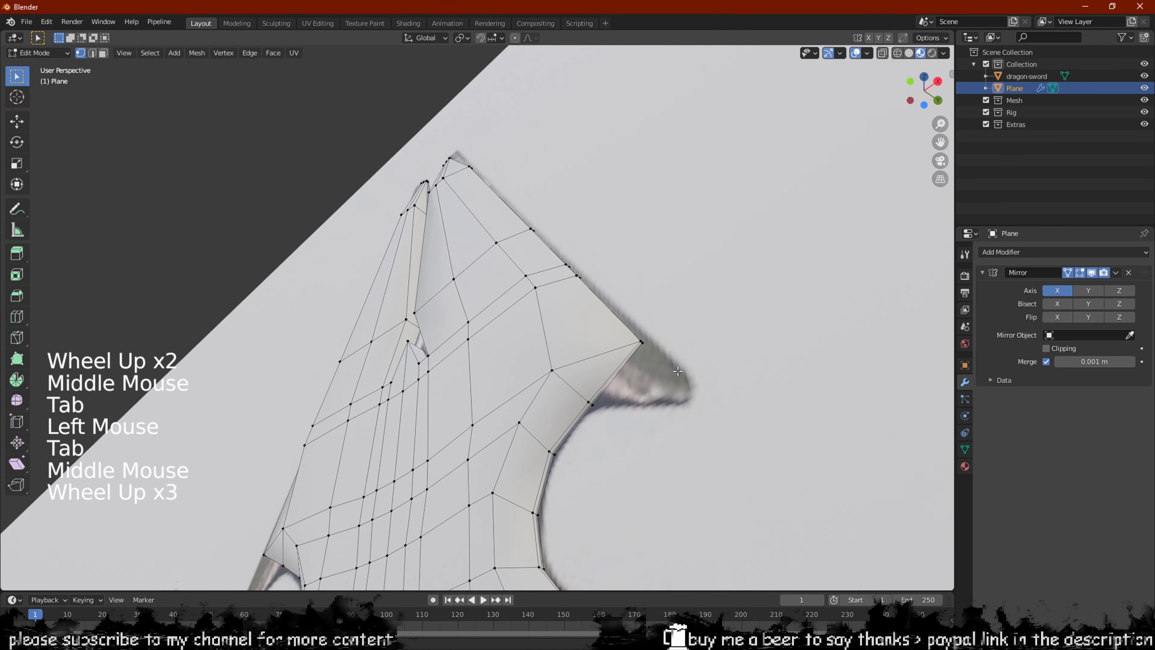
Select the end faces under the side barb, hide the Mirror modifier's result in the viewport, and delete the faces
middle_click_drag(663, 390, 516, 414)
key("3")
left_click(639, 374)
left_click(639, 374, "shift")
left_click(430, 396, "shift")
middle_click_drag(609, 415, 586, 298, "shift")
middle_click_drag(586, 298, 670, 330)
key("g")
left_click(691, 333)
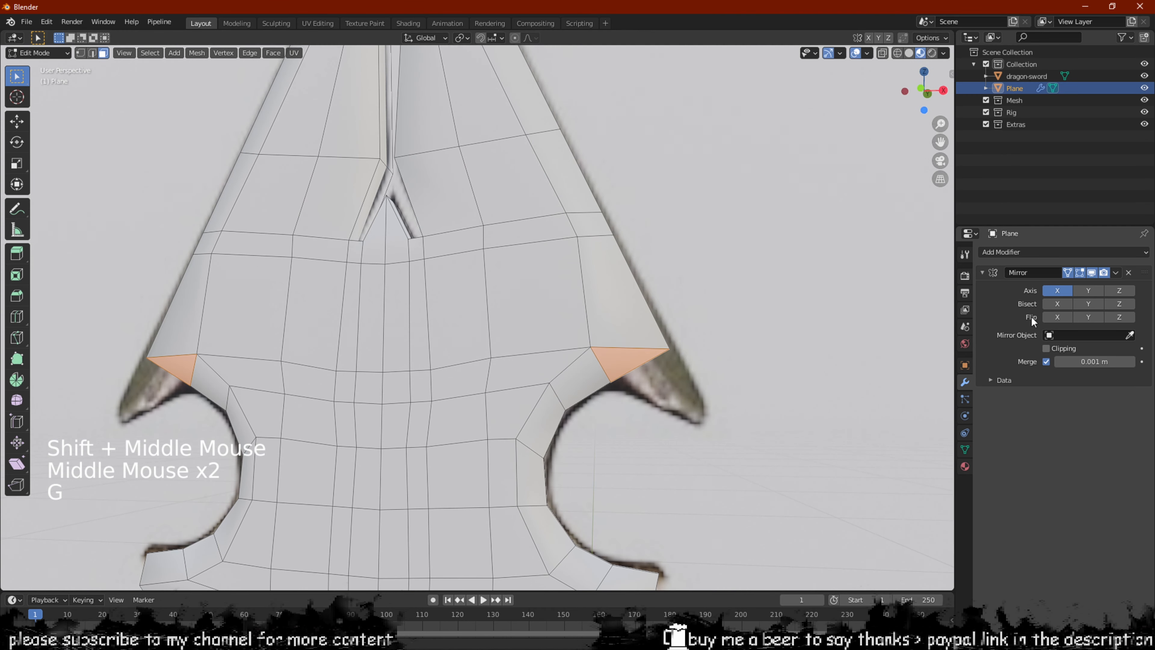
left_click(1091, 272)
middle_click_drag(682, 303, 508, 261, "shift")
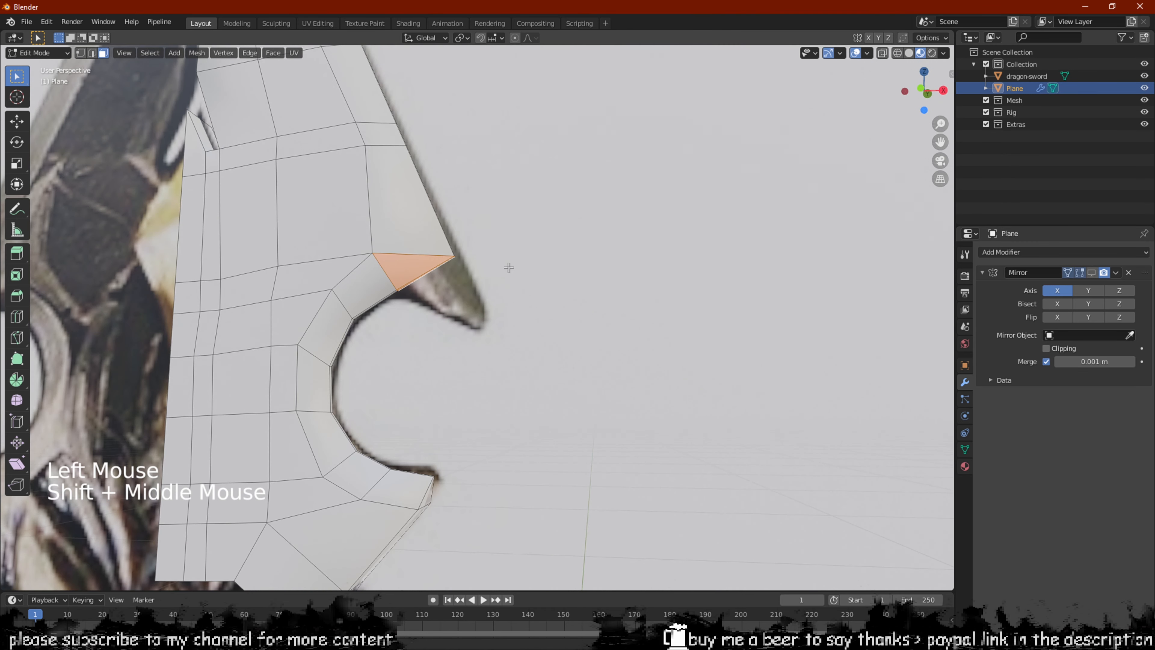
scroll(508, 265, "up", 2)
key("x")
left_click(510, 272)
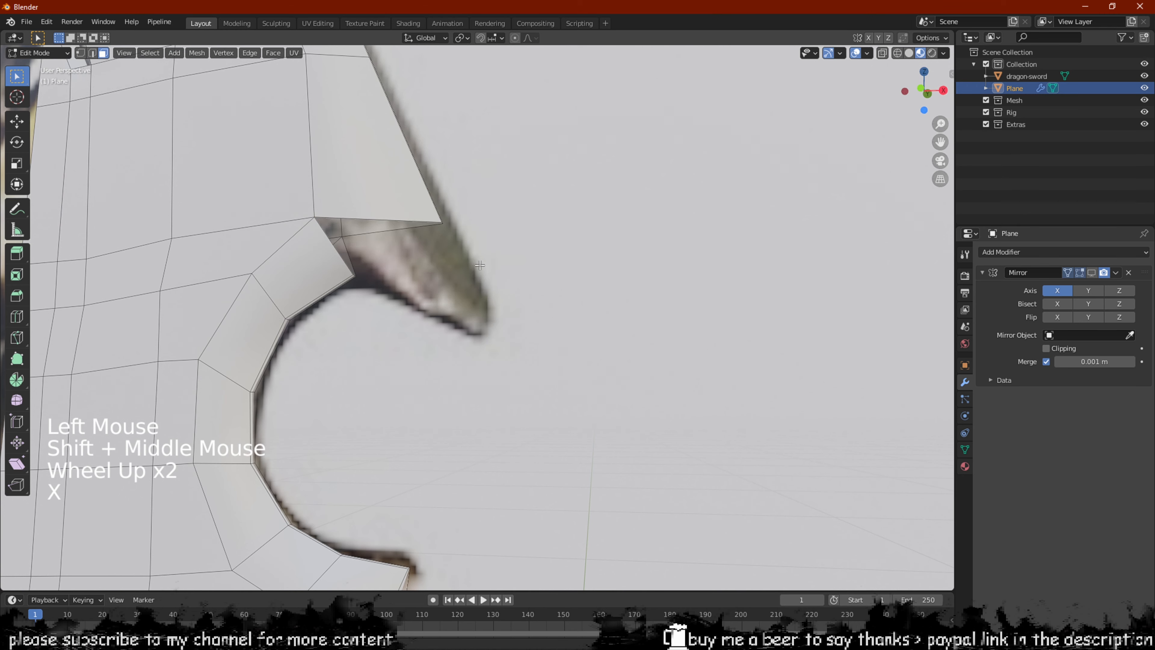
Move the barb's outer corner vertices down along the outer edge of the reference image, finishing in front view
scroll(495, 259, "up", 1)
middle_click_drag(486, 252, 471, 241)
key("2")
key("1")
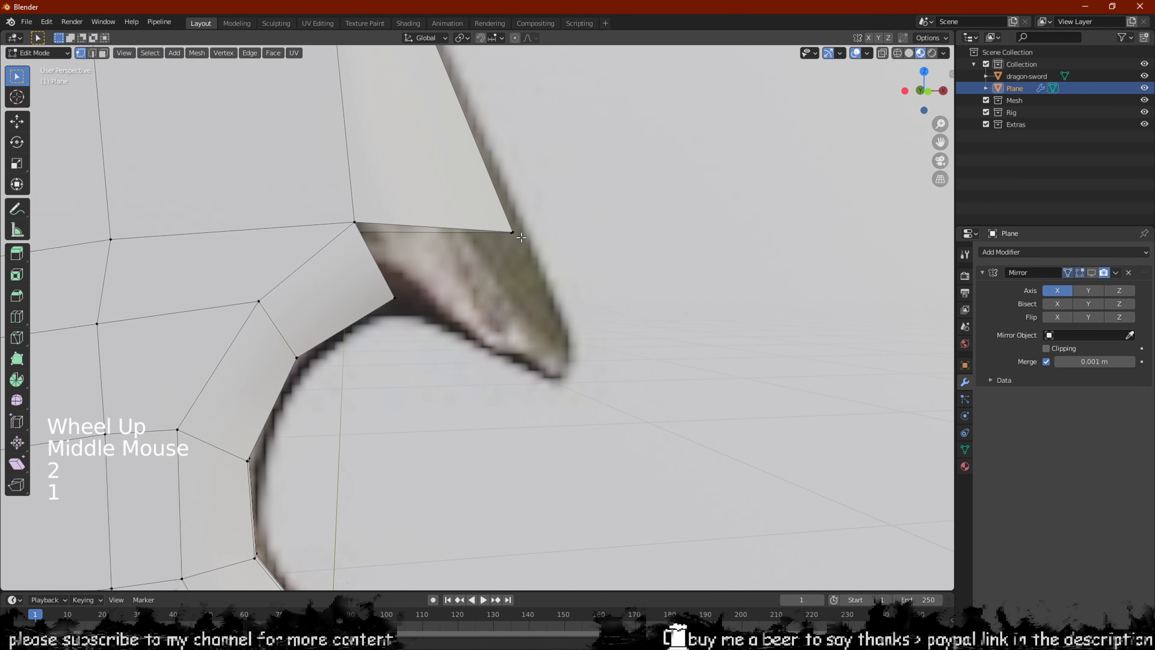
key("g")
left_click(546, 266)
key("g")
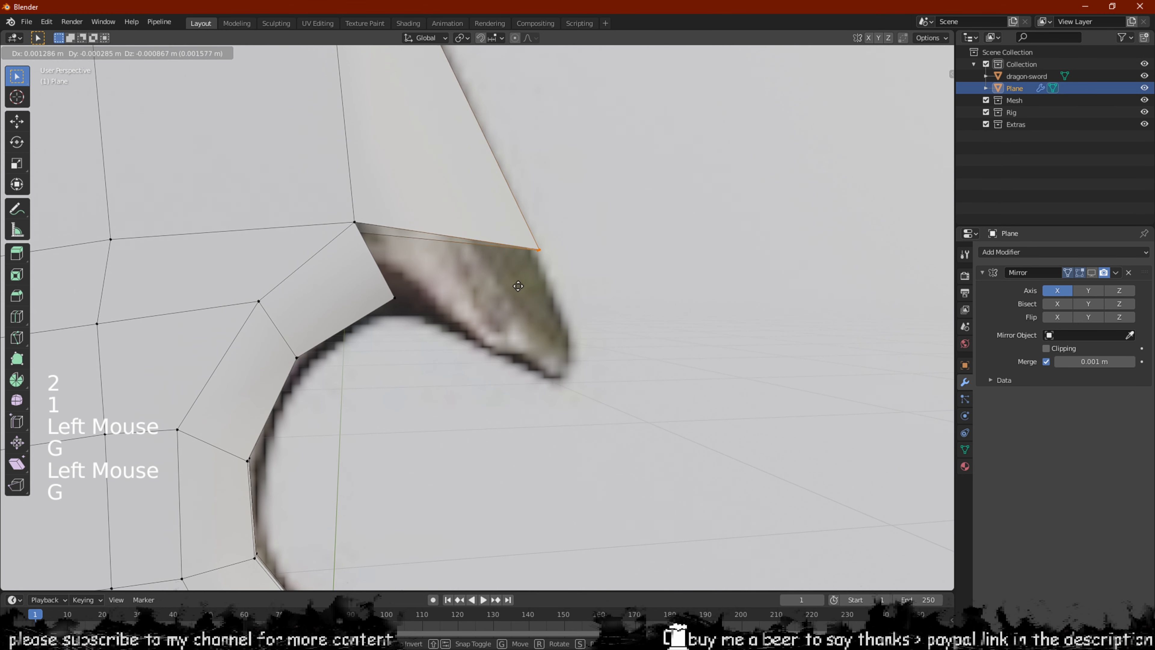
middle_click_drag(524, 301, 548, 292)
key("g")
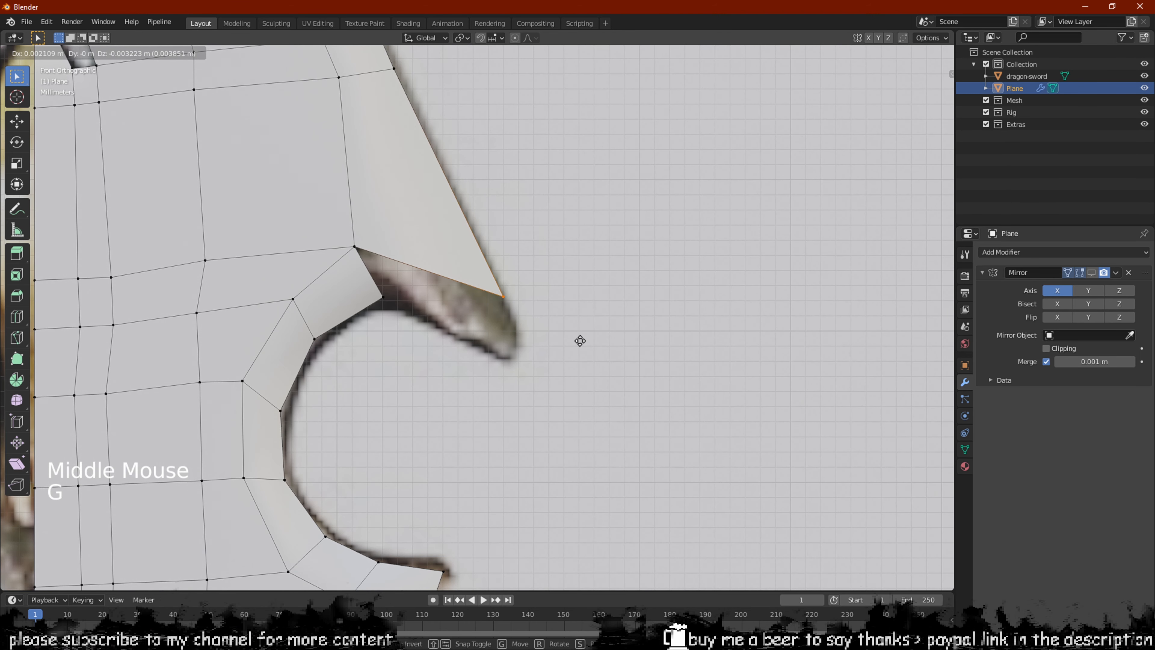
left_click(581, 341)
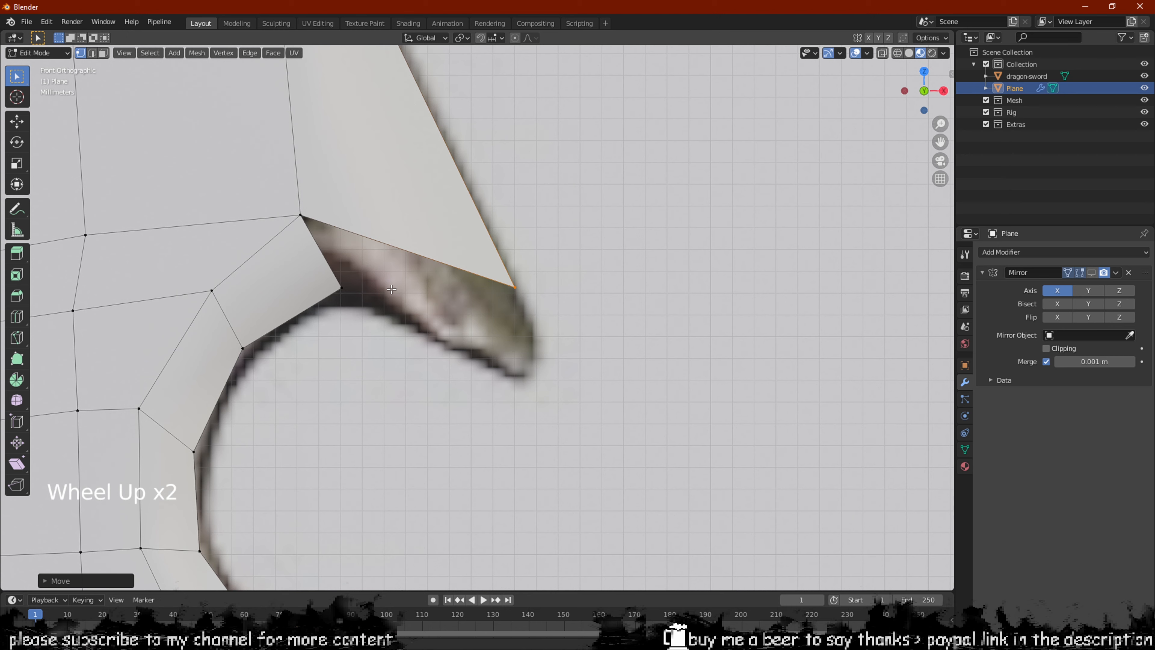
left_click(342, 289)
key("g")
right_click(335, 342)
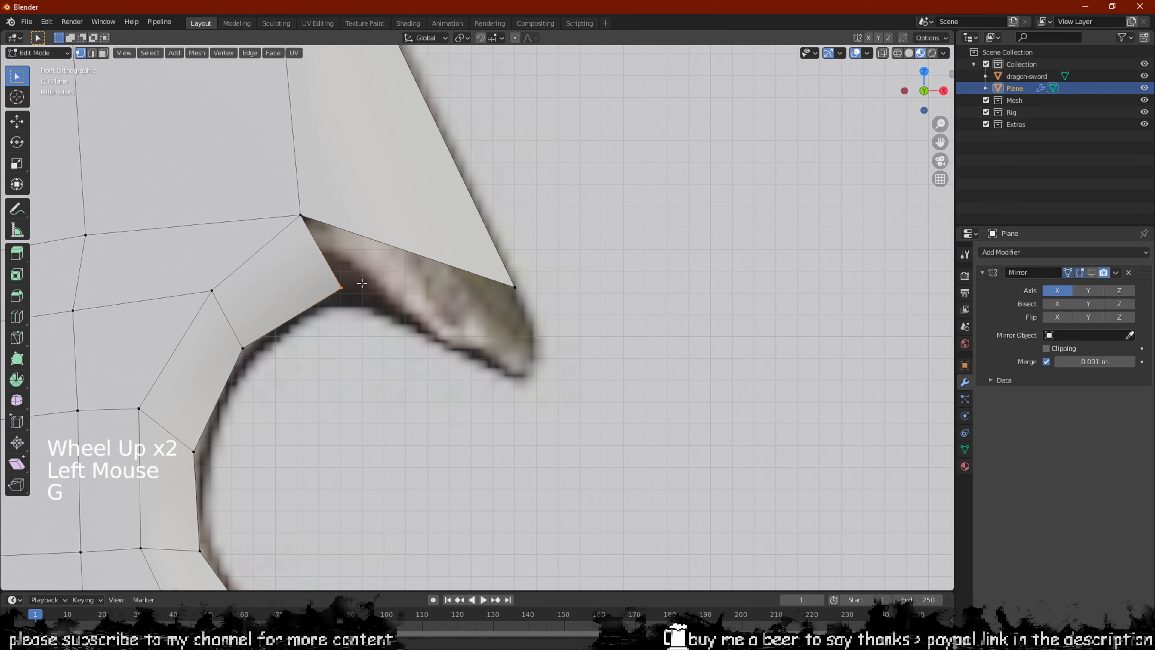
left_click(361, 283)
key("g")
right_click(351, 335)
With see-through display on, move the barb opening's lower corner onto the reference outline and shift its inner corner vertices outward
key("alt+z")
left_click(348, 296)
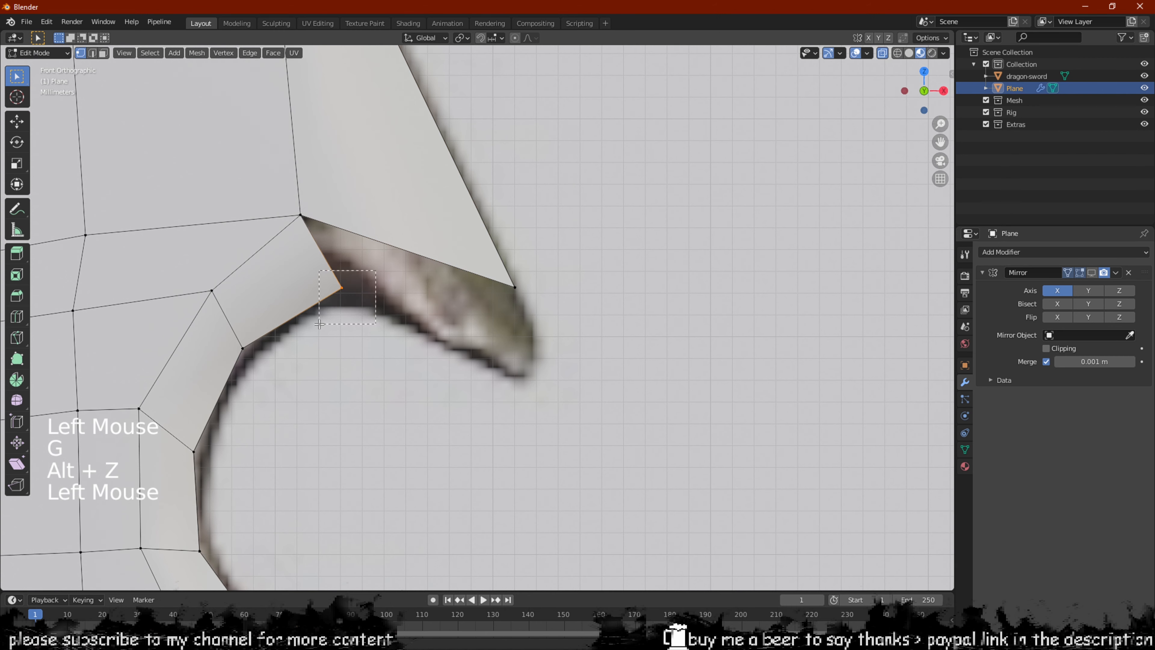
key("g")
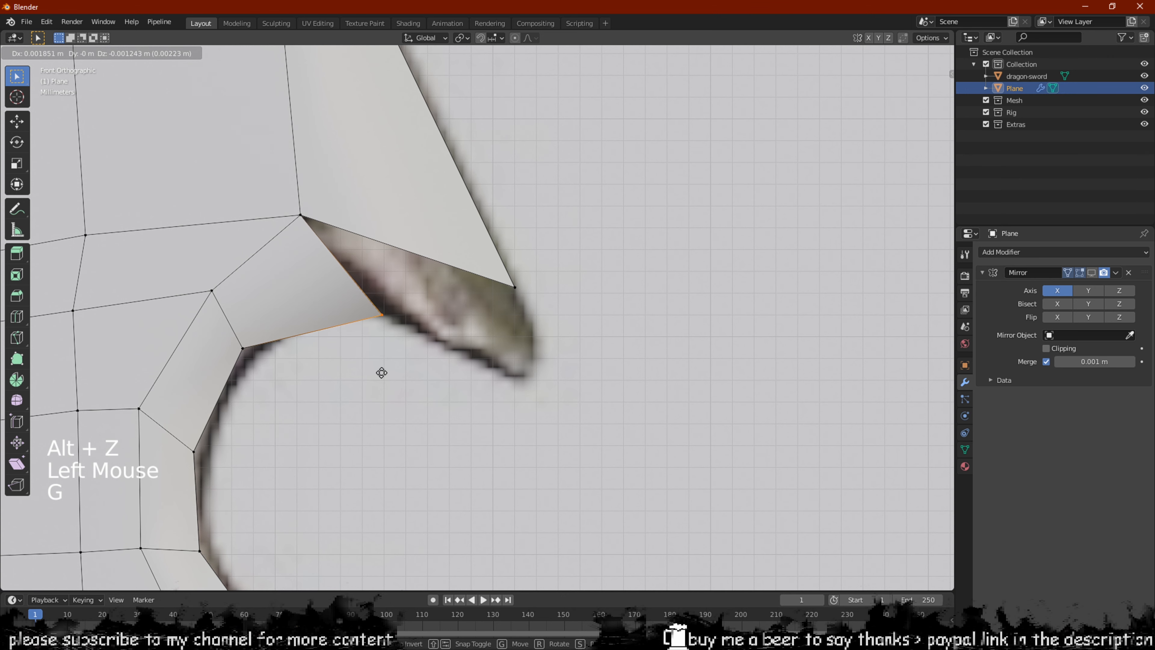
left_click(381, 372)
left_click(300, 215)
key("g")
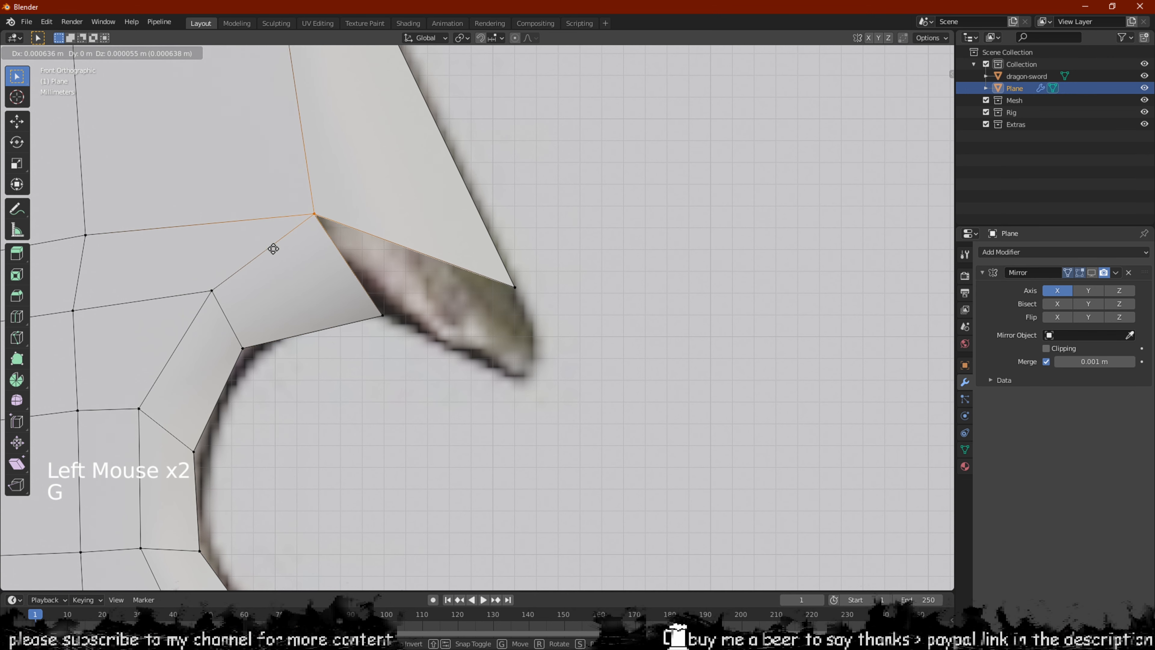
left_click(313, 263)
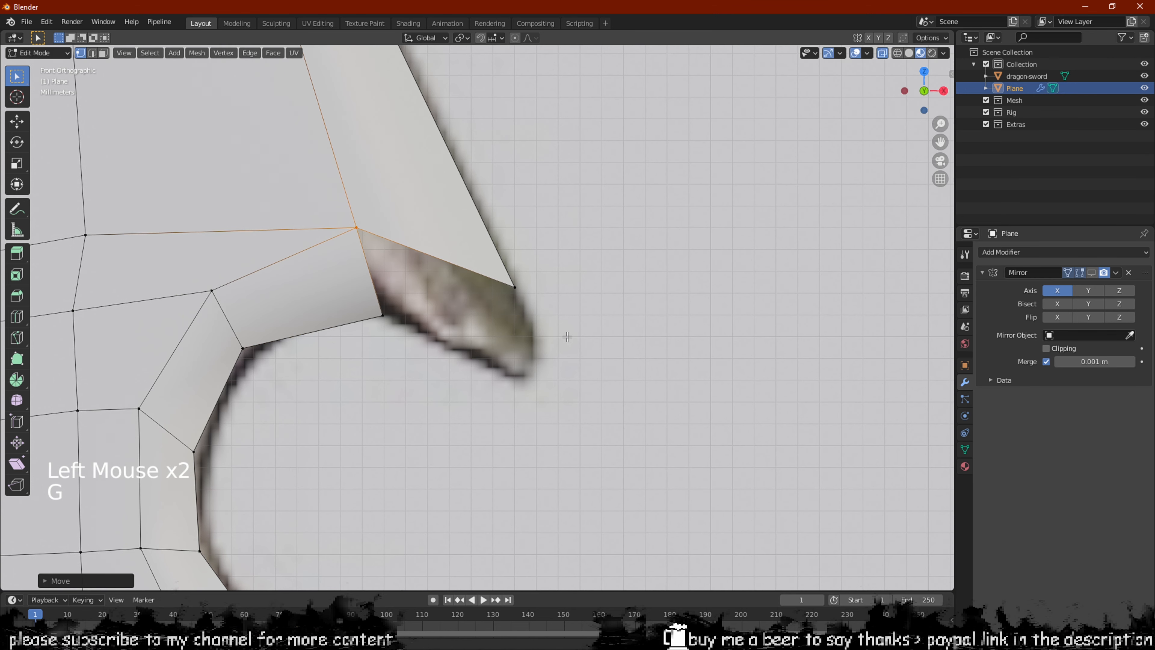
Extrude the front and back edges along the barb's open end down to the barb tip in the reference image
scroll(565, 336, "up", 5)
middle_click_drag(527, 317, 502, 314)
scroll(473, 291, "down", 7)
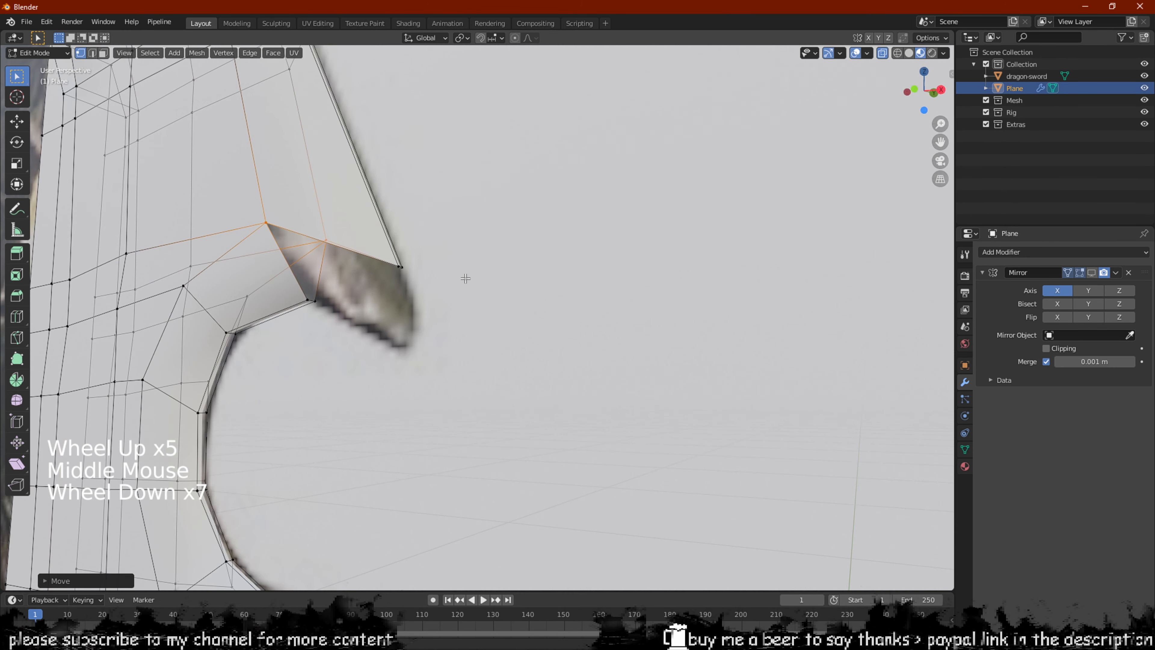
middle_click_drag(464, 278, 524, 328)
scroll(506, 239, "up", 1)
scroll(550, 300, "up", 2)
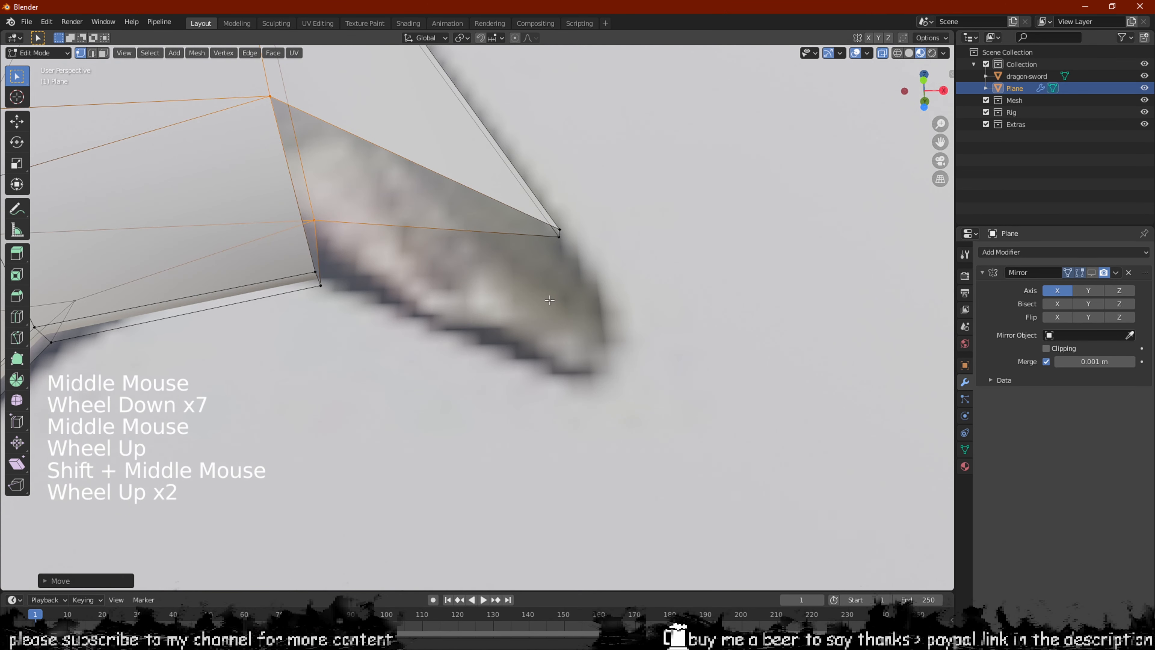
key("2")
left_click(537, 214)
left_click(501, 230, "shift")
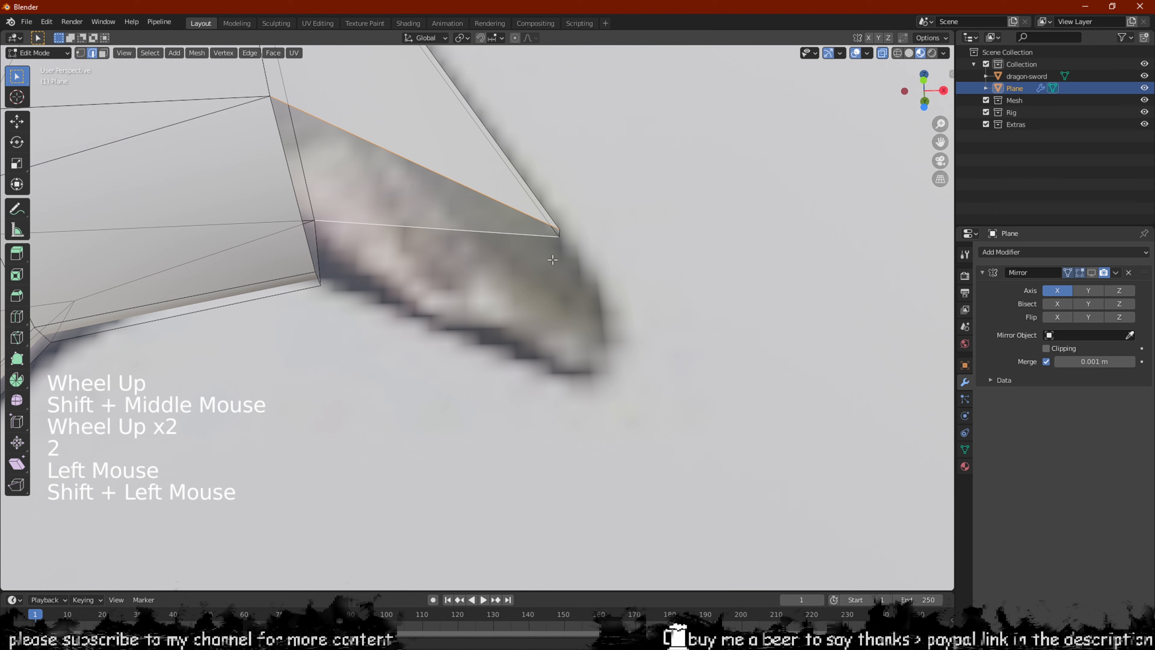
key("e")
right_click(629, 363)
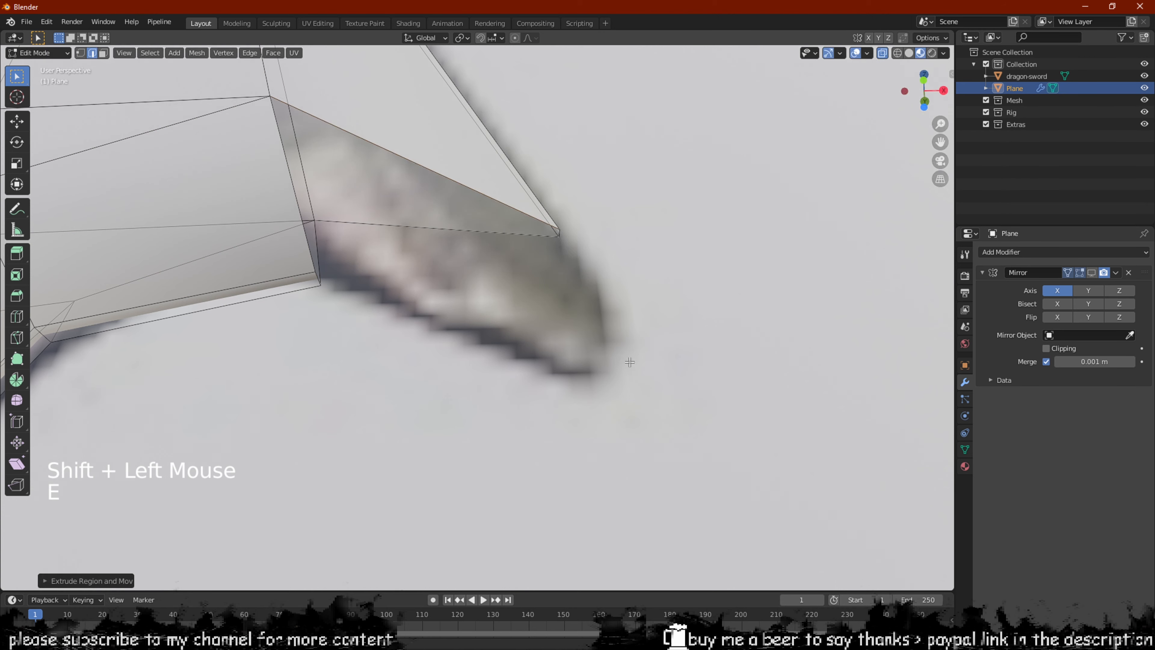
middle_click_drag(629, 364, 658, 392)
key("g")
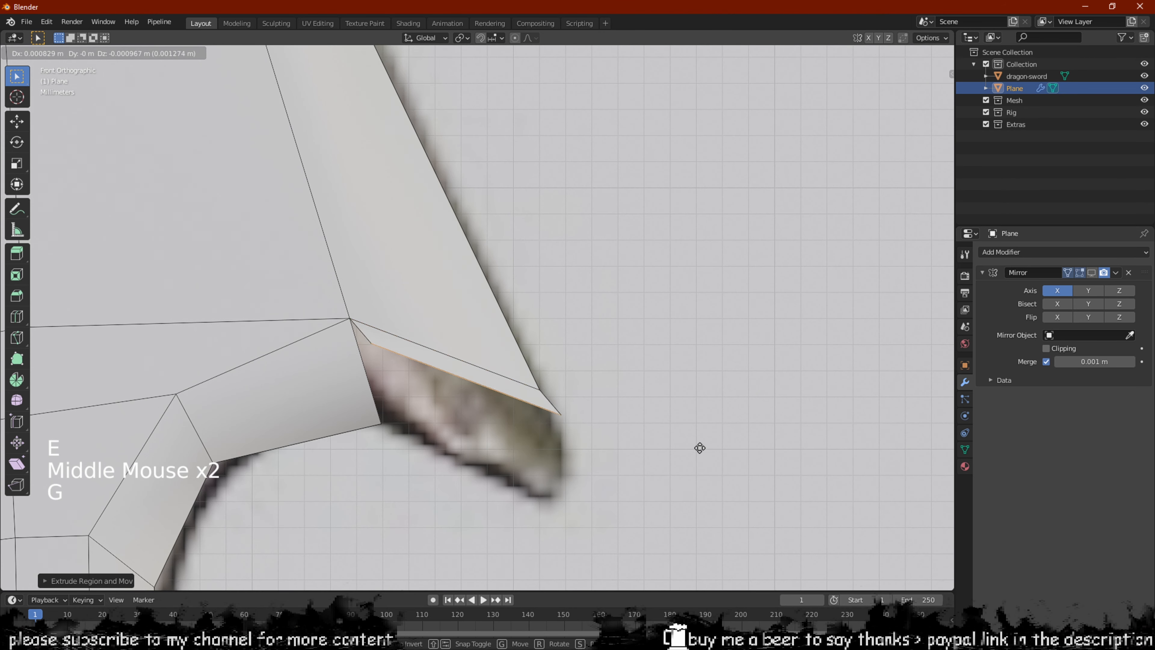
left_click(711, 526)
Merge the extruded inner vertices into the adjacent corner vertices of the round cut-out on both the front and back
middle_click_drag(617, 507, 428, 212)
key("1")
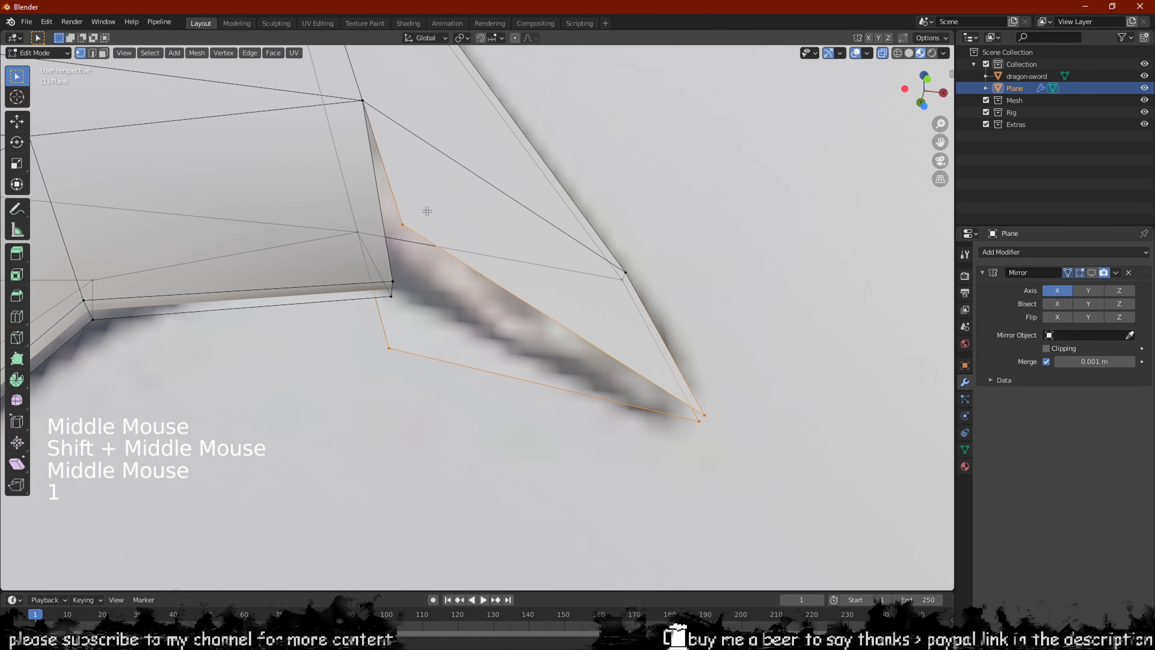
left_click(413, 223)
left_click(391, 285, "shift")
key("comma")
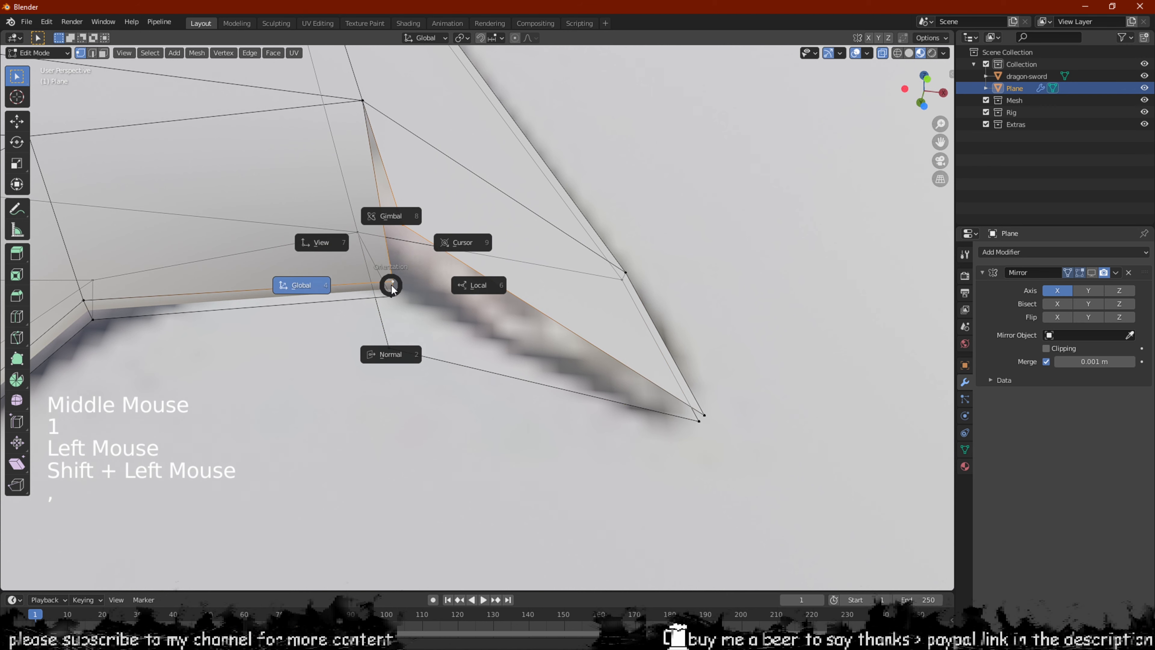
key("m")
left_click(392, 286)
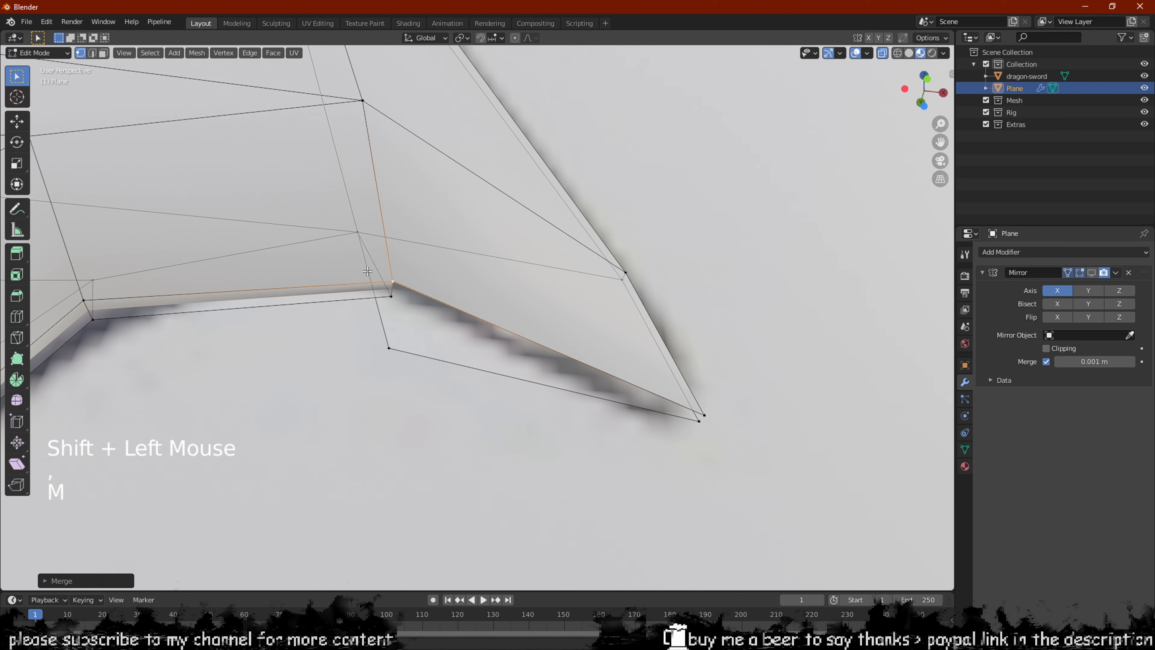
left_click(399, 303, "shift")
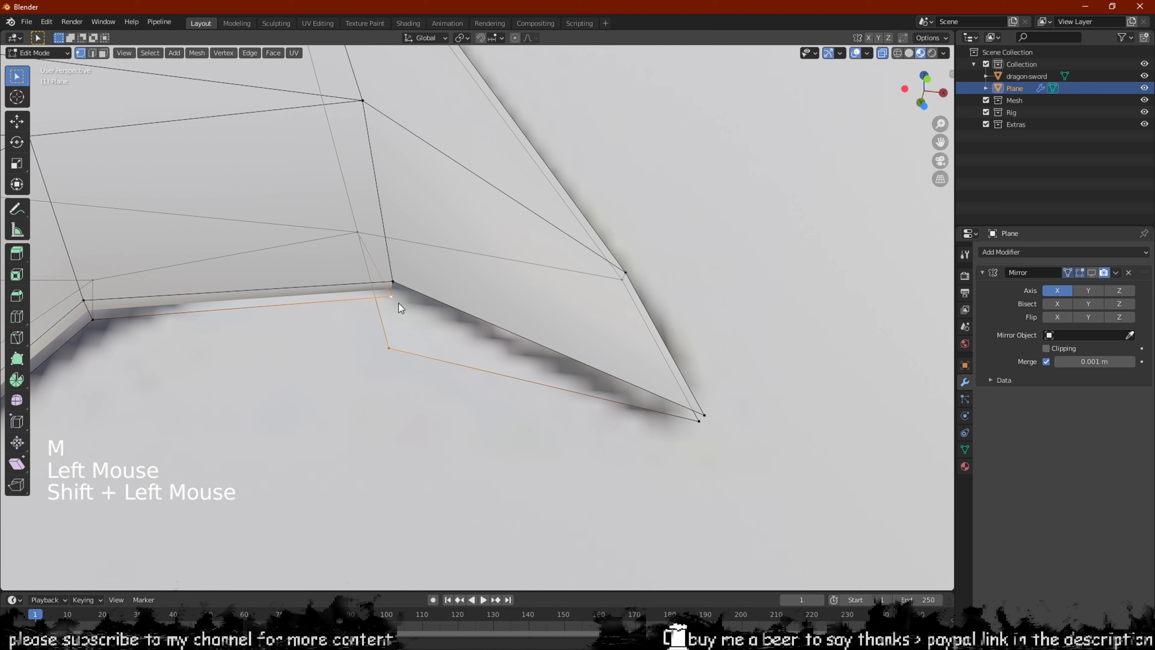
key("m")
left_click(400, 302)
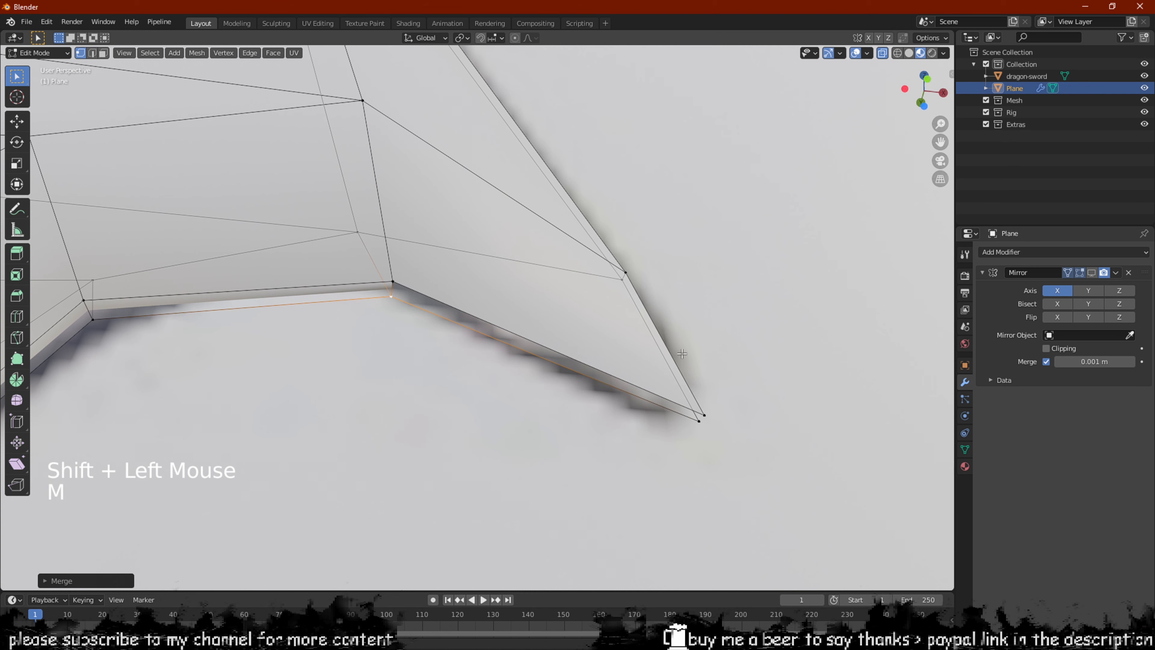
Try to fill the open gap between the front and back edges at the barb tip
middle_click_drag(681, 353, 529, 301)
key("2")
left_click(419, 276)
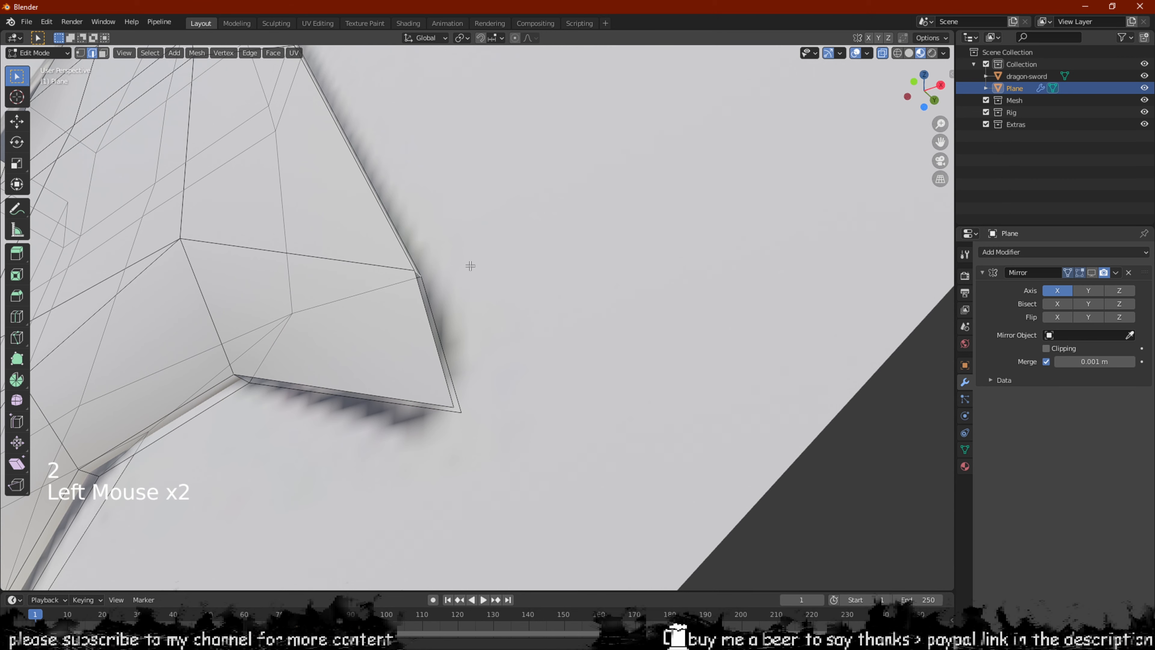
middle_click_drag(470, 266, 333, 322)
key("f")
key("ctrl+z")
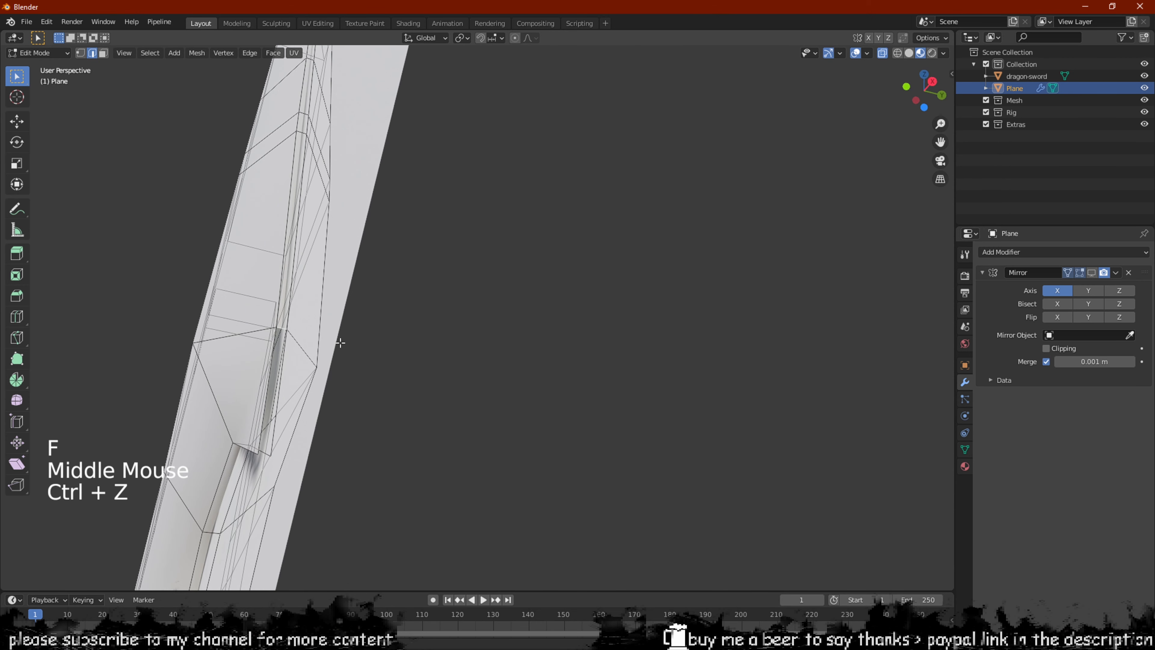
Isolate the pommel mesh and fill the open gap between the front and back edges at the barb tip
key("period")
key("slash")
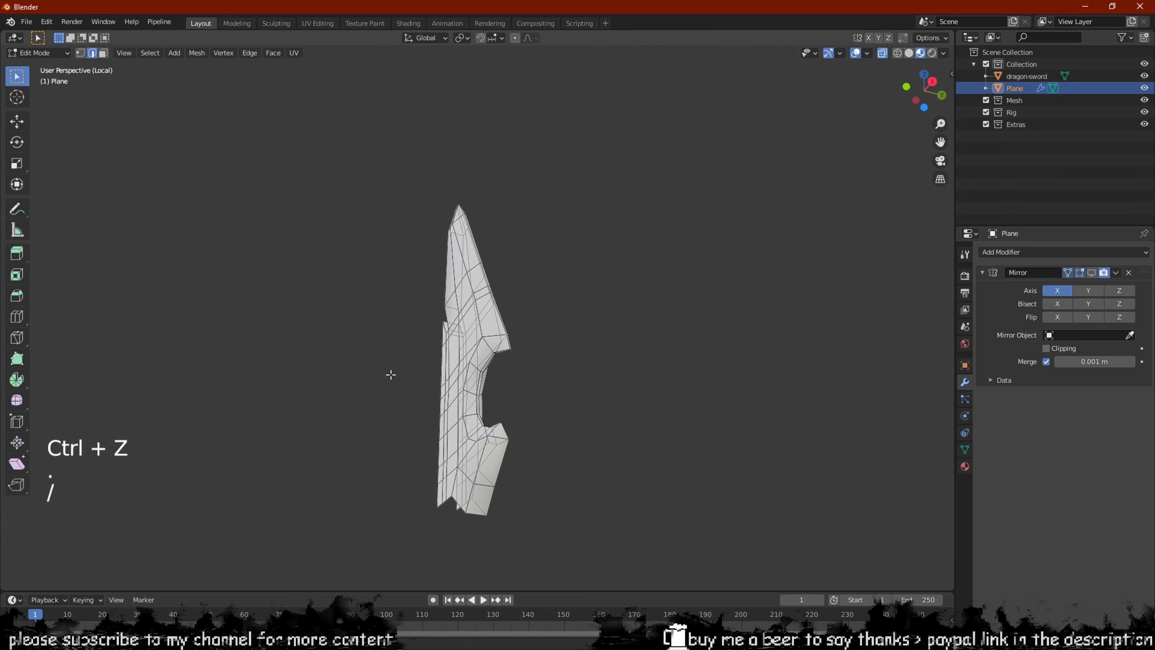
scroll(386, 374, "up", 8)
middle_click_drag(387, 374, 616, 366)
key("f")
key("f")
scroll(544, 285, "down", 2)
scroll(629, 355, "down", 2)
Turn off see-through display and bring the pommel back out of isolation over the reference image
key("alt+z")
key("Tab")
key("Tab")
scroll(616, 366, "up", 2)
key("1")
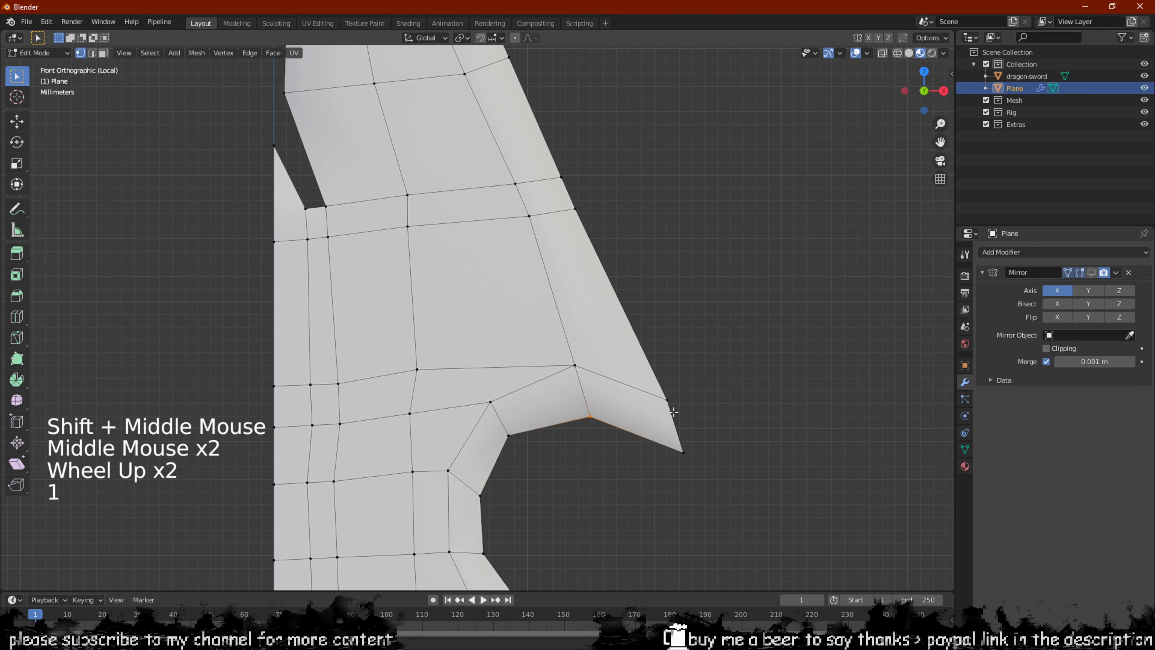
scroll(671, 414, "up", 2)
middle_click_drag(671, 413, 591, 362, "shift")
scroll(592, 362, "down", 2)
key("slash")
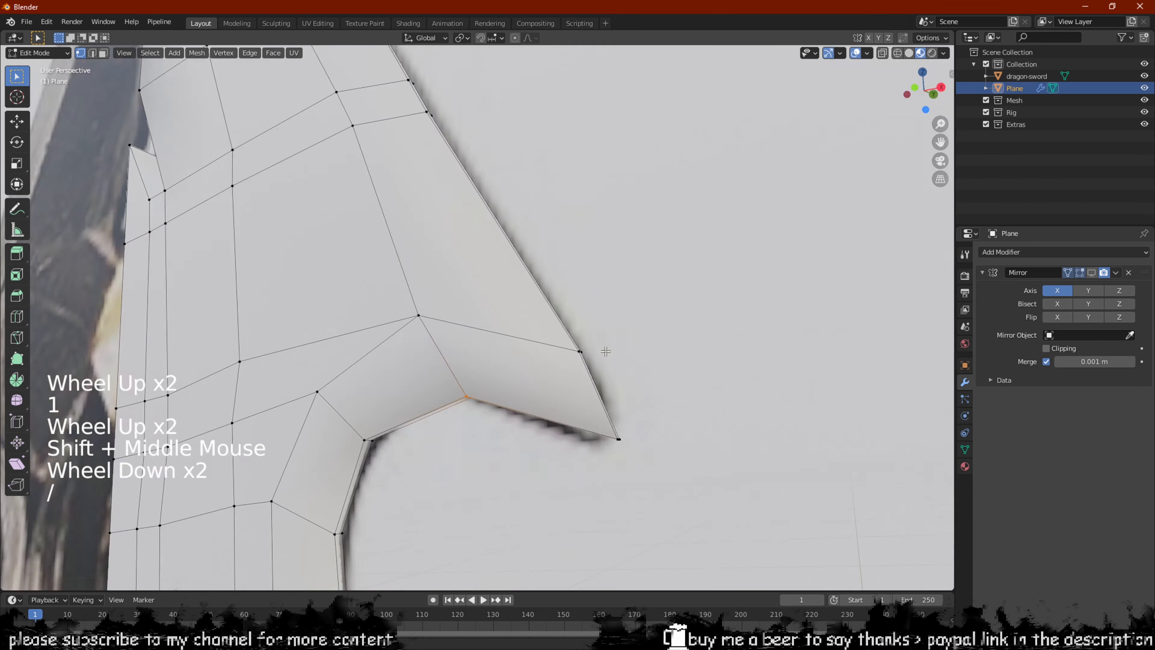
Bevel the short edge at the barb's pointed tip to blunt it
scroll(592, 362, "down", 4)
middle_click(491, 362, "alt")
scroll(511, 422, "up", 2)
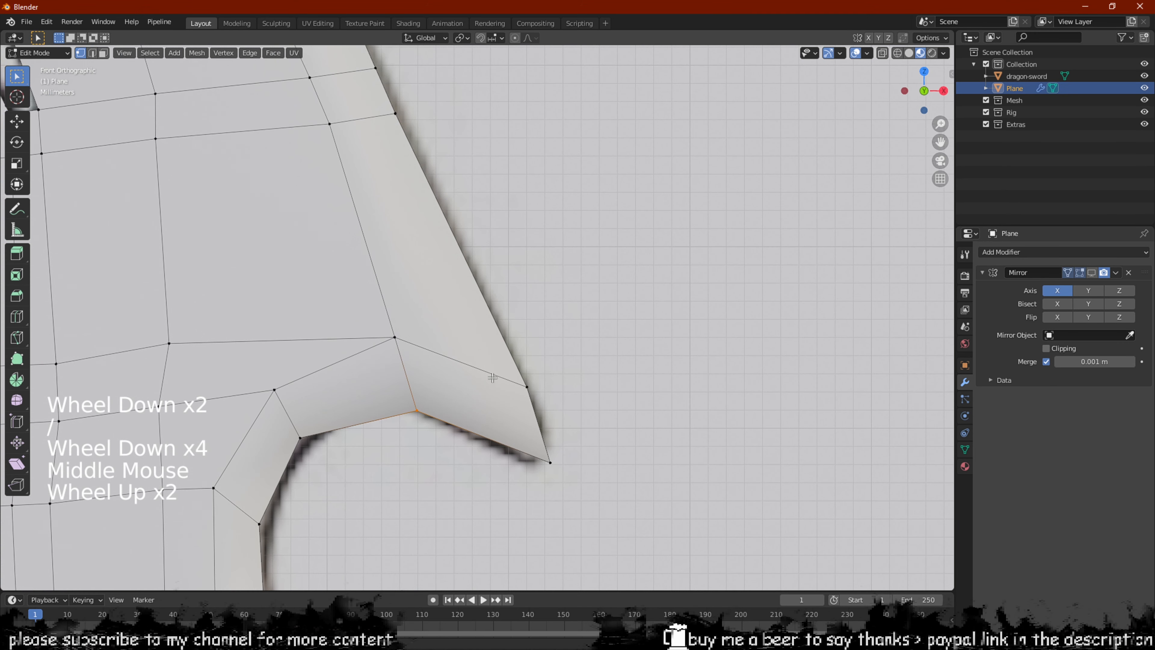
left_click(563, 358)
middle_click_drag(513, 430, 575, 398, "shift")
scroll(575, 398, "up", 2)
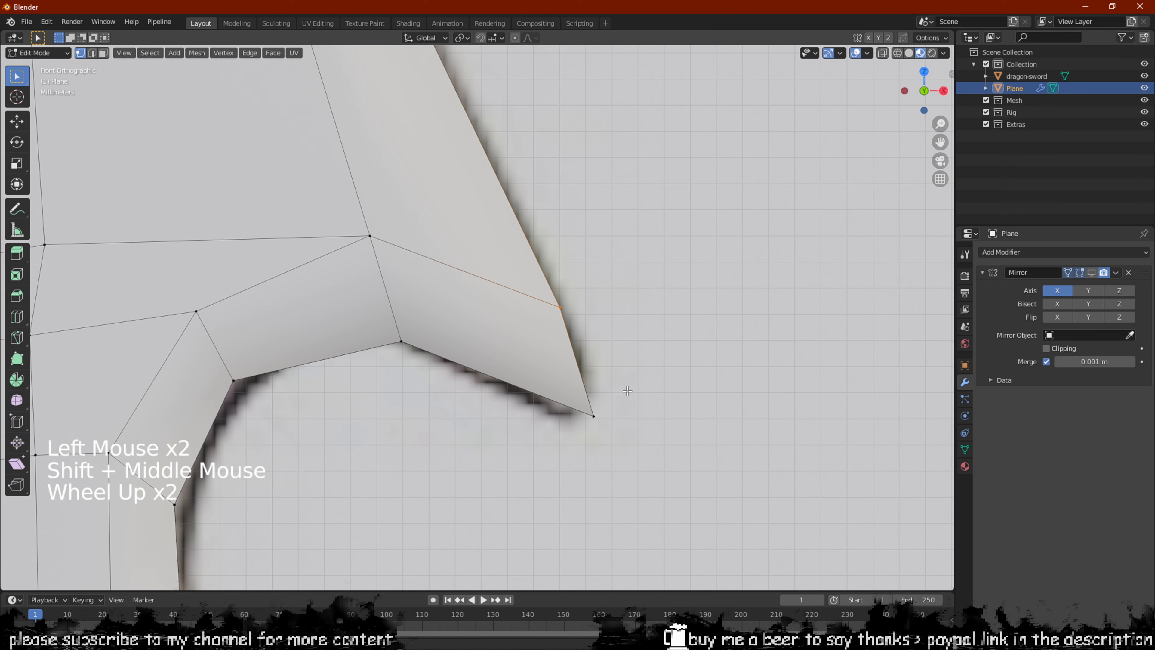
left_click(561, 442)
middle_click_drag(581, 417, 490, 425)
key("2")
left_click(488, 417)
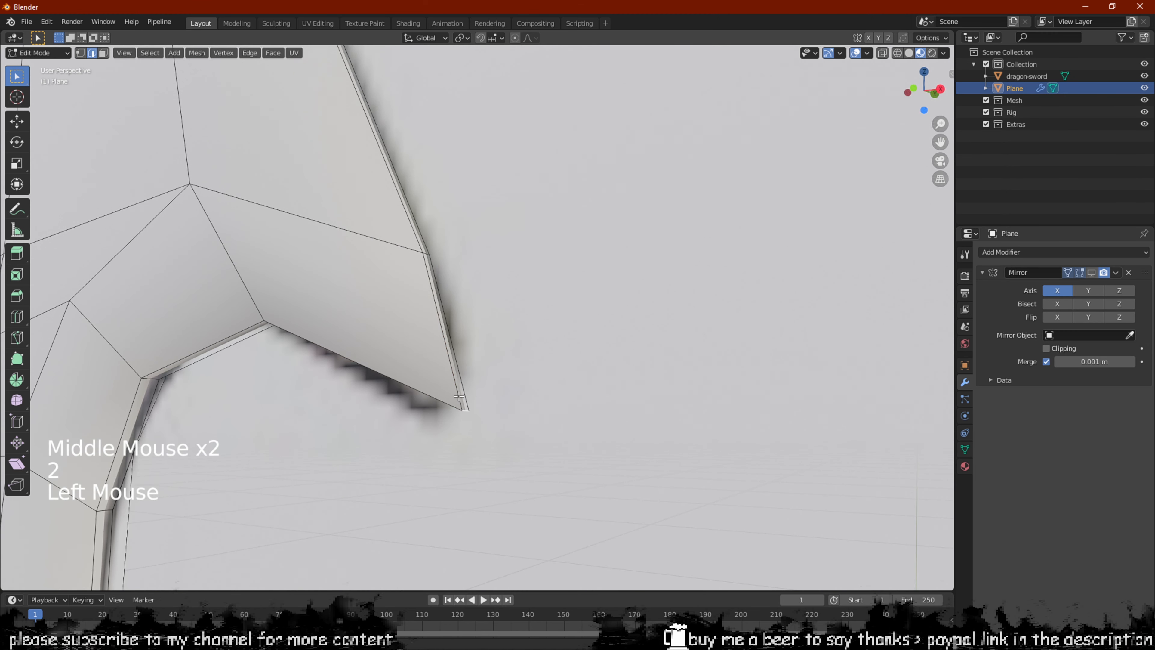
key("ctrl+b")
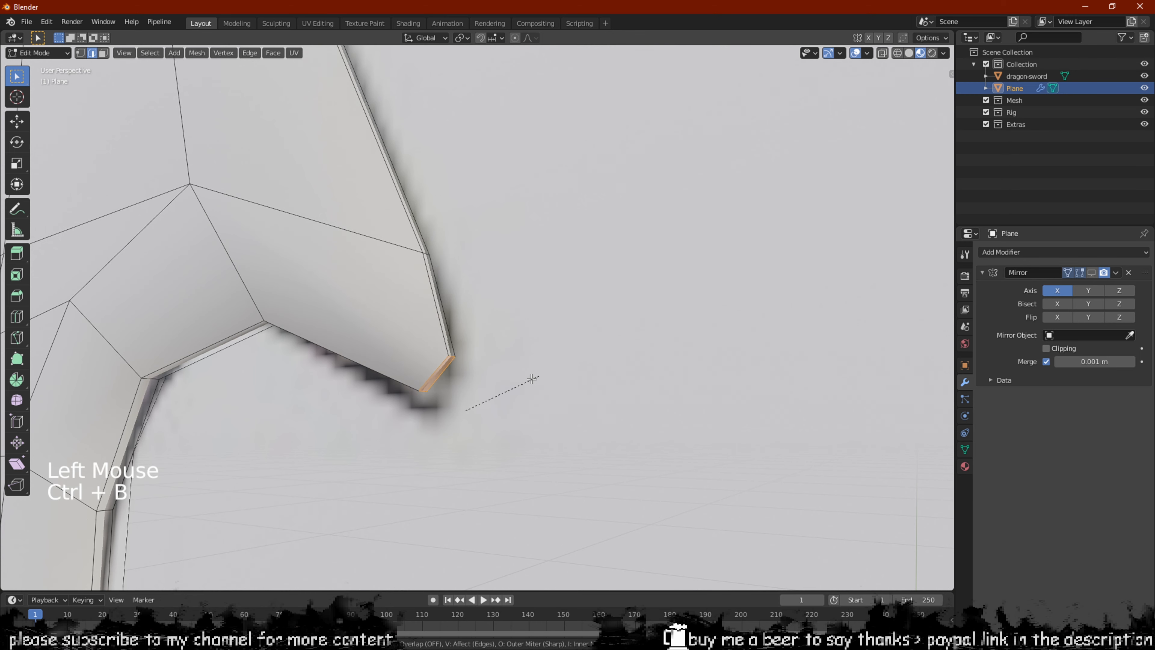
left_click(530, 383)
Move the bevelled tip edges onto the reference outline and scale them down slightly
middle_click_drag(531, 384, 564, 403, "alt")
key("g")
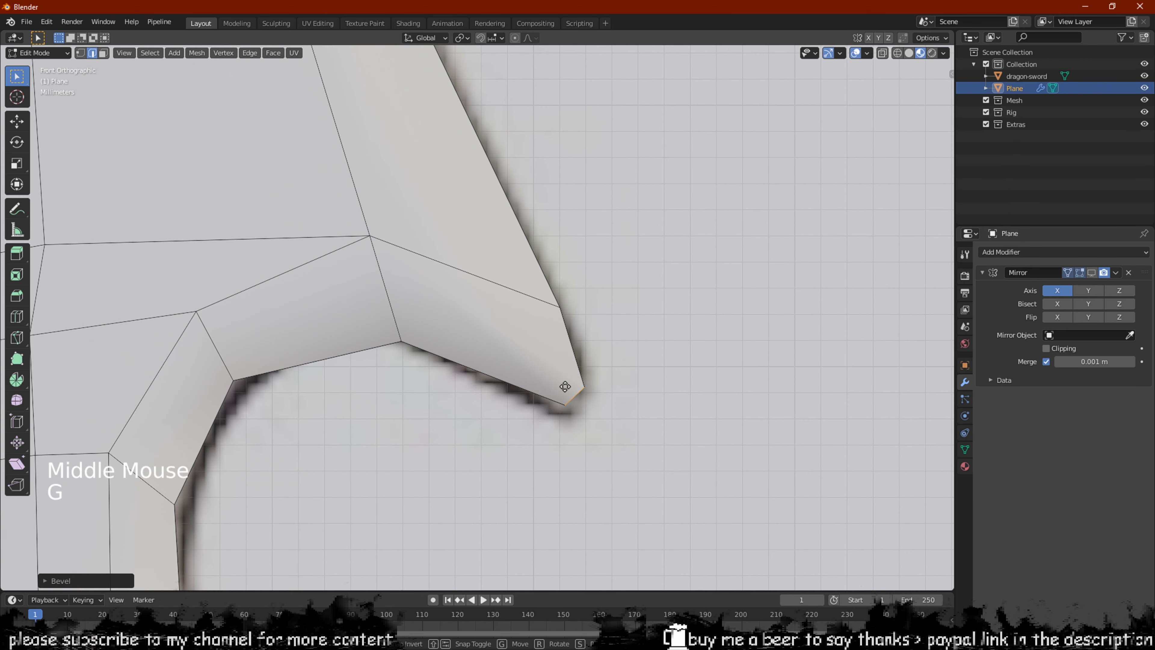
left_click(570, 392)
scroll(575, 394, "up", 1)
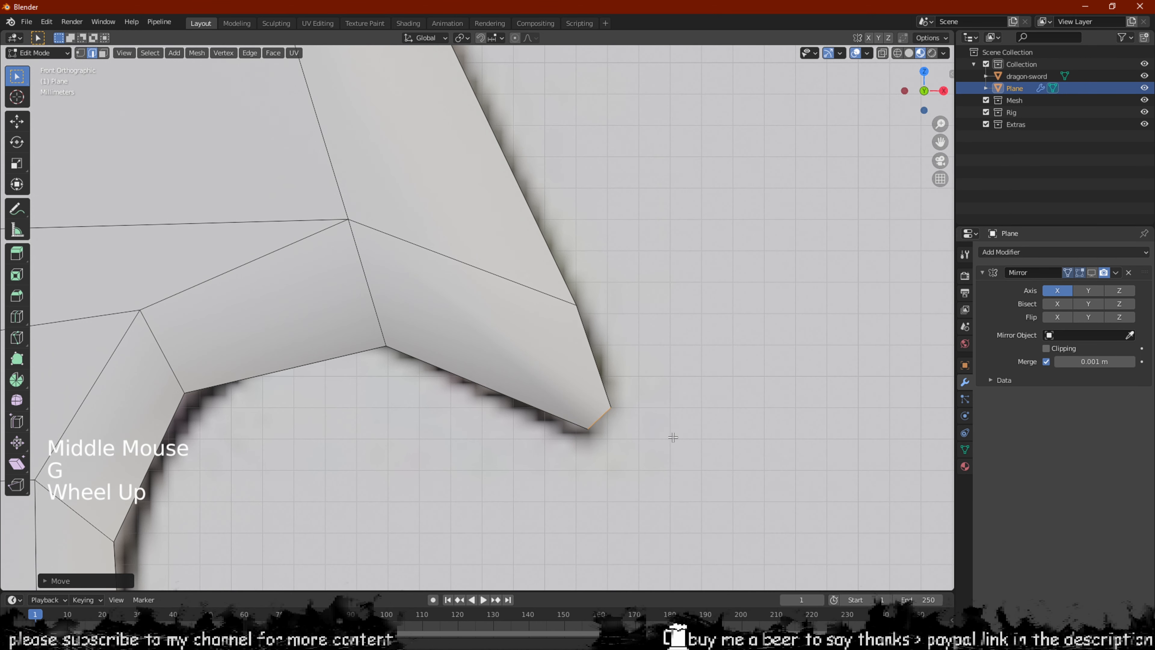
key("s")
left_click(657, 431)
Isolate the pommel half and examine the blunted barb's shading and edge flow from the front and side
middle_click_drag(655, 429, 423, 341)
scroll(413, 338, "down", 1)
scroll(413, 338, "up", 2)
scroll(402, 337, "down", 1)
key("Tab")
key("KP_Divide")
scroll(420, 341, "up", 1)
scroll(578, 384, "up", 4)
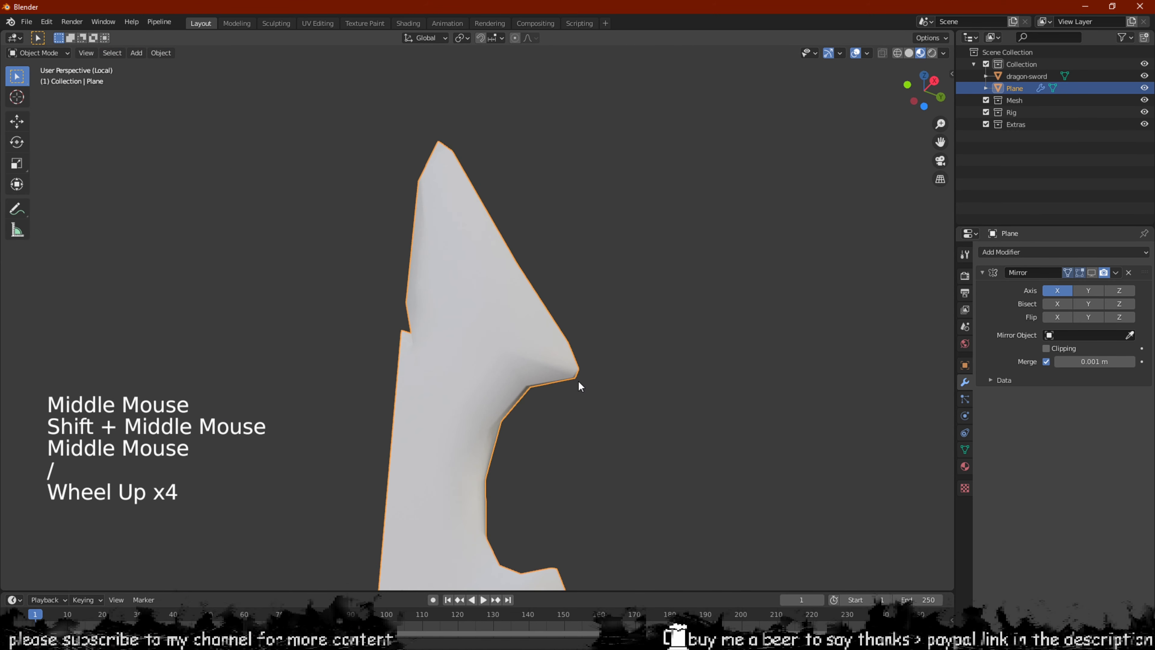
middle_click_drag(578, 384, 549, 364)
scroll(556, 382, "up", 2)
key("Tab")
left_click(664, 349)
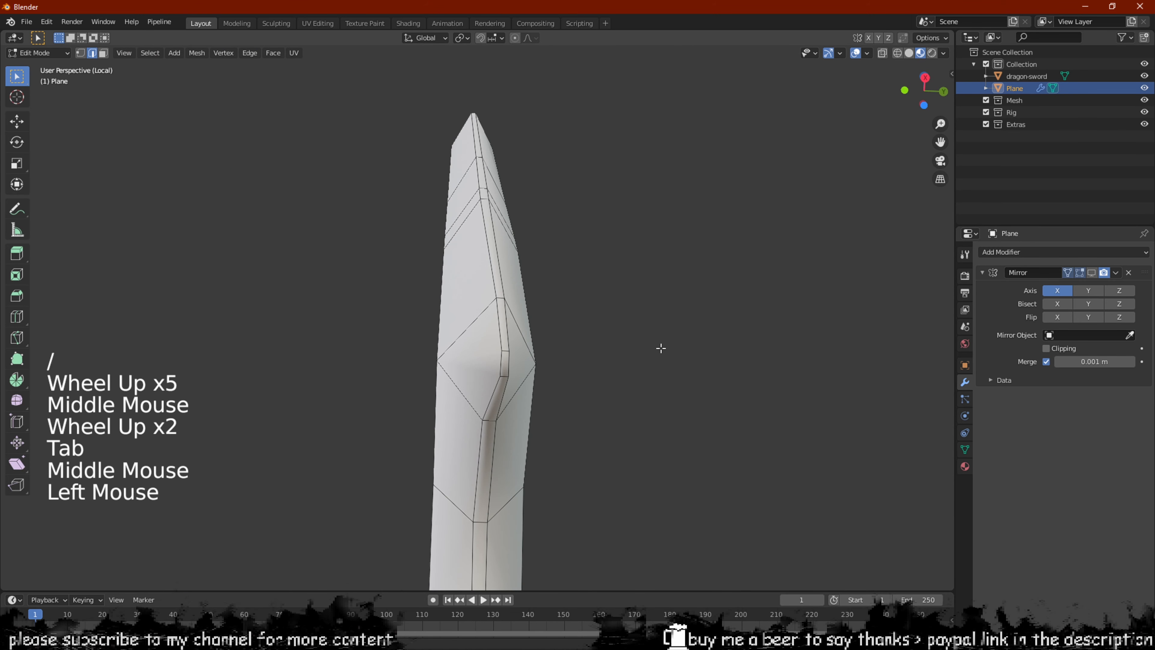
key("Tab")
middle_click_drag(664, 349, 735, 369)
Leave the isolated view and enable the Mirror modifier's viewport display for the pommel half
key("KP_Divide")
scroll(689, 362, "down", 4)
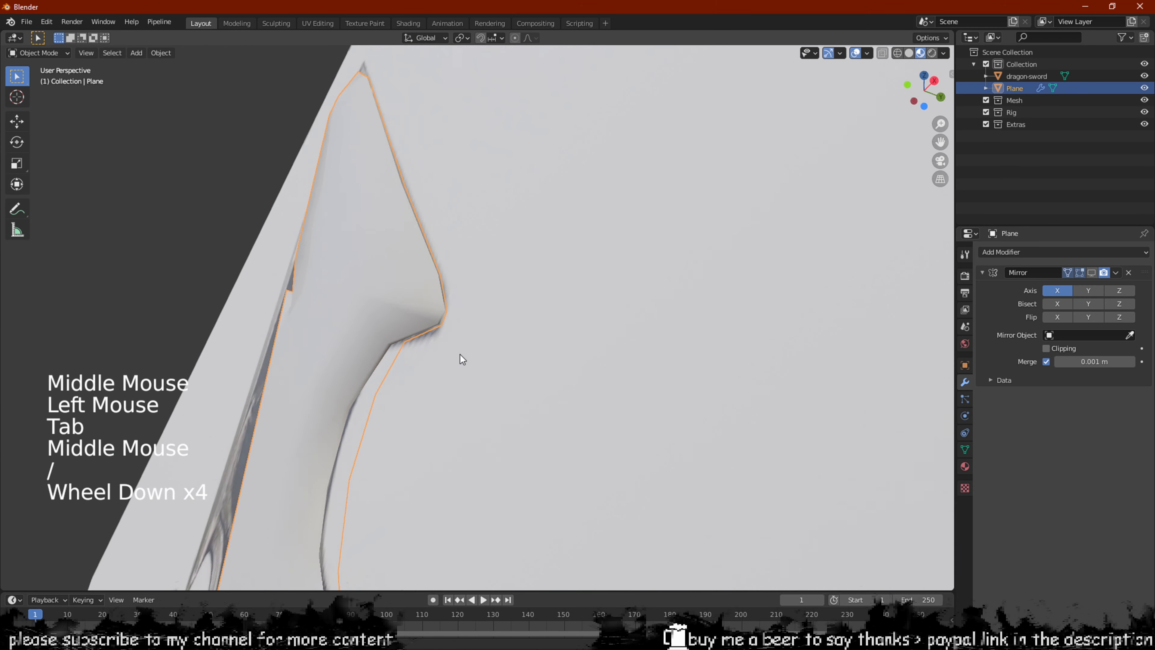
middle_click_drag(460, 355, 572, 400)
scroll(558, 400, "down", 7)
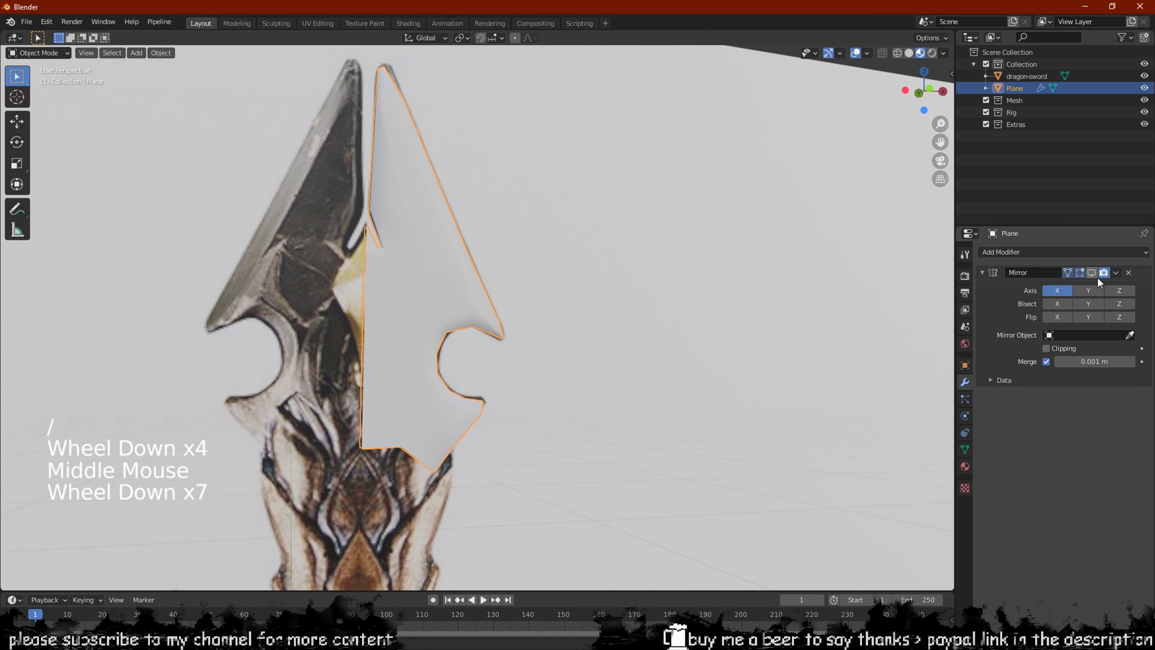
left_click(1096, 278)
left_click(1091, 273)
scroll(418, 392, "down", 6)
middle_click_drag(418, 391, 473, 396)
scroll(471, 415, "down", 7)
Examine the mirrored pommel and its topology against the sword reference in front view
scroll(424, 331, "up", 5)
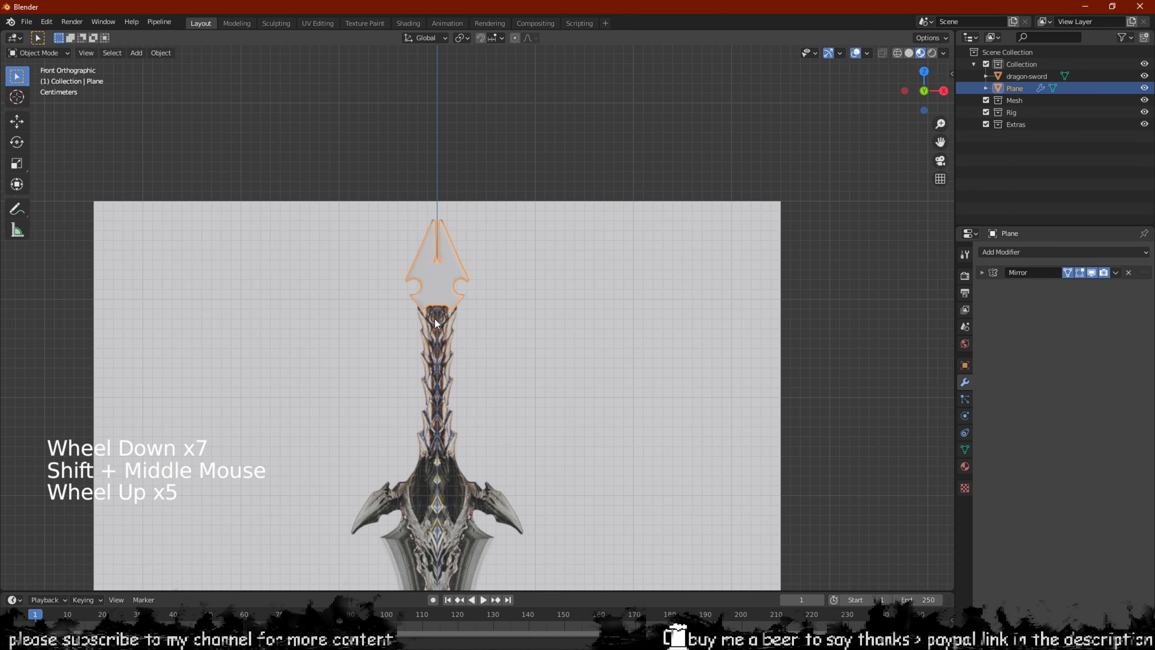
scroll(499, 255, "down", 1)
key("ctrl+shift+period")
middle_click_drag(483, 228, 465, 268, "shift")
scroll(482, 271, "up", 1)
scroll(449, 209, "down", 1)
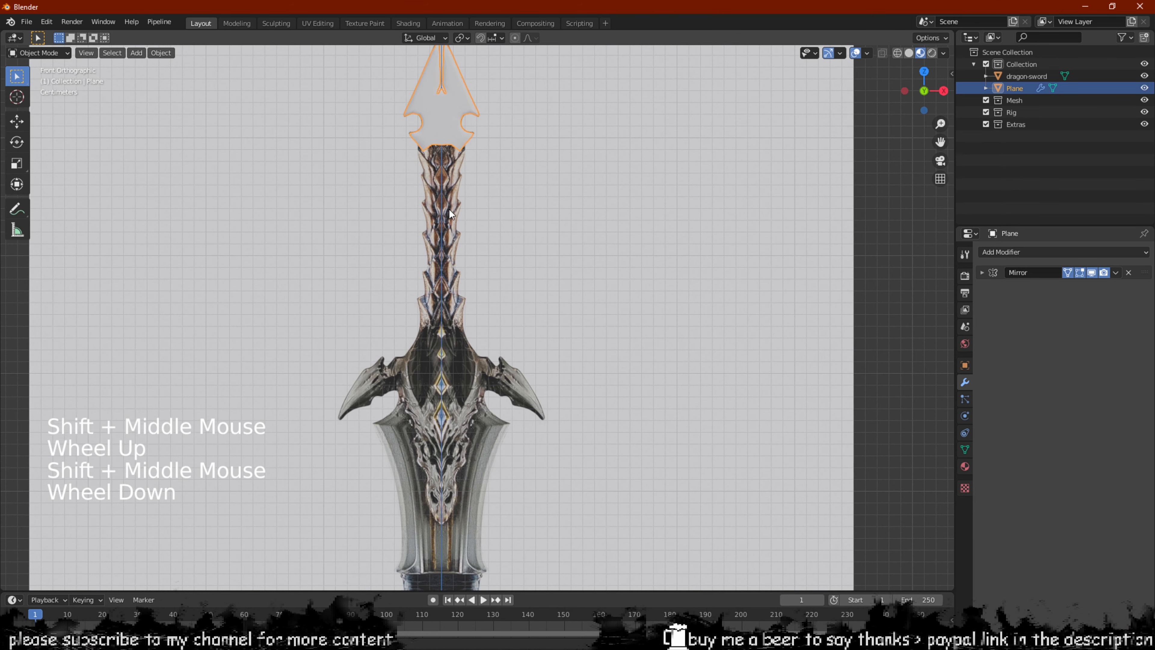
mouse_move(449, 209)
middle_mouse_down("shift")
mouse_move(452, 143)
mouse_move(469, 218)
middle_mouse_up("shift")
left_click(469, 219)
key("Tab")
key("Tab")
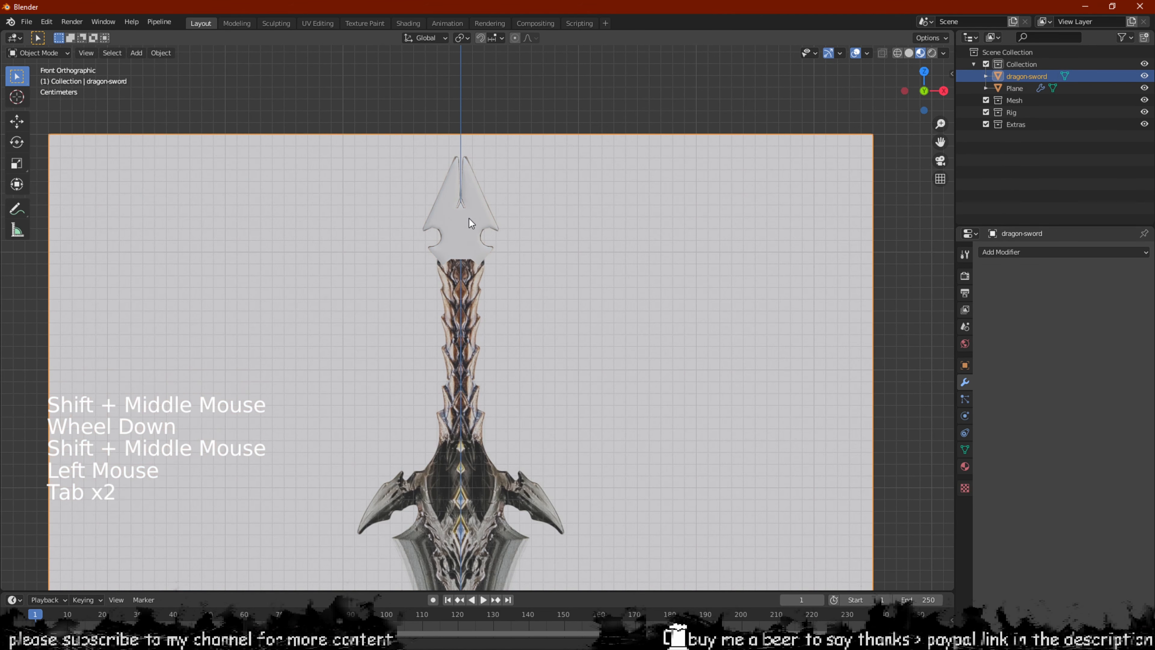
left_click(469, 218)
key("Tab")
scroll(468, 218, "up", 3)
scroll(468, 219, "up", 2)
middle_click_drag(400, 140, 422, 265, "shift")
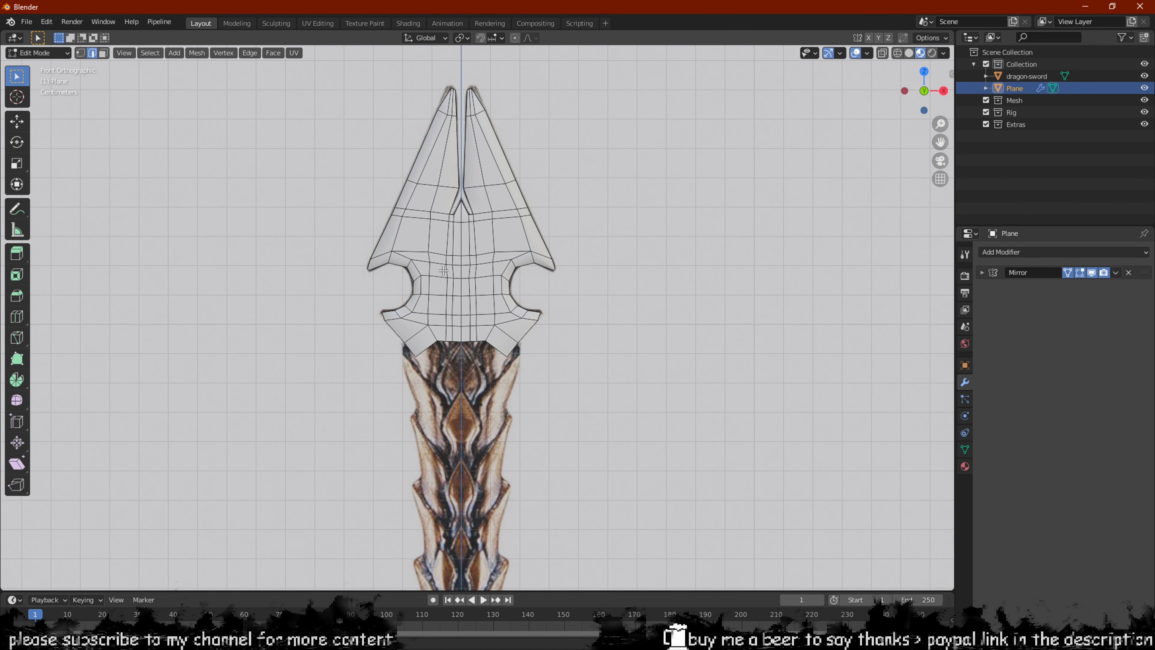
Leave mesh editing and study the handle's scale pattern and the guard in the reference image
middle_click_drag(443, 270, 439, 136, "shift")
scroll(433, 356, "down", 3)
key("Tab")
scroll(430, 366, "up", 2)
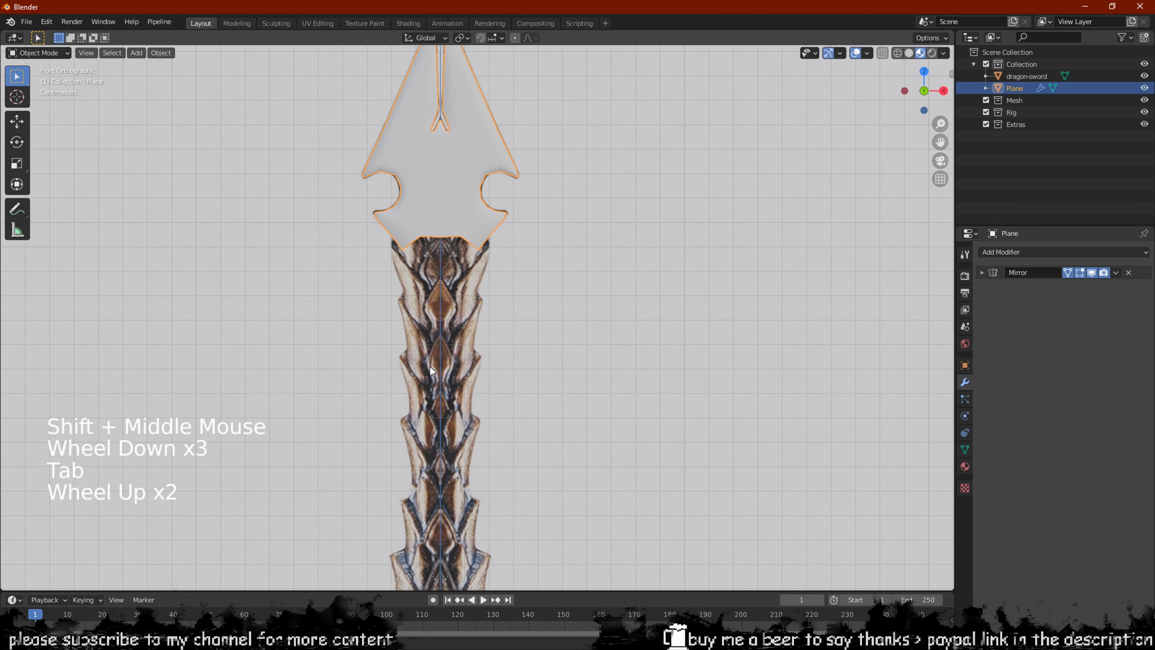
middle_click_drag(431, 410, 413, 335, "shift")
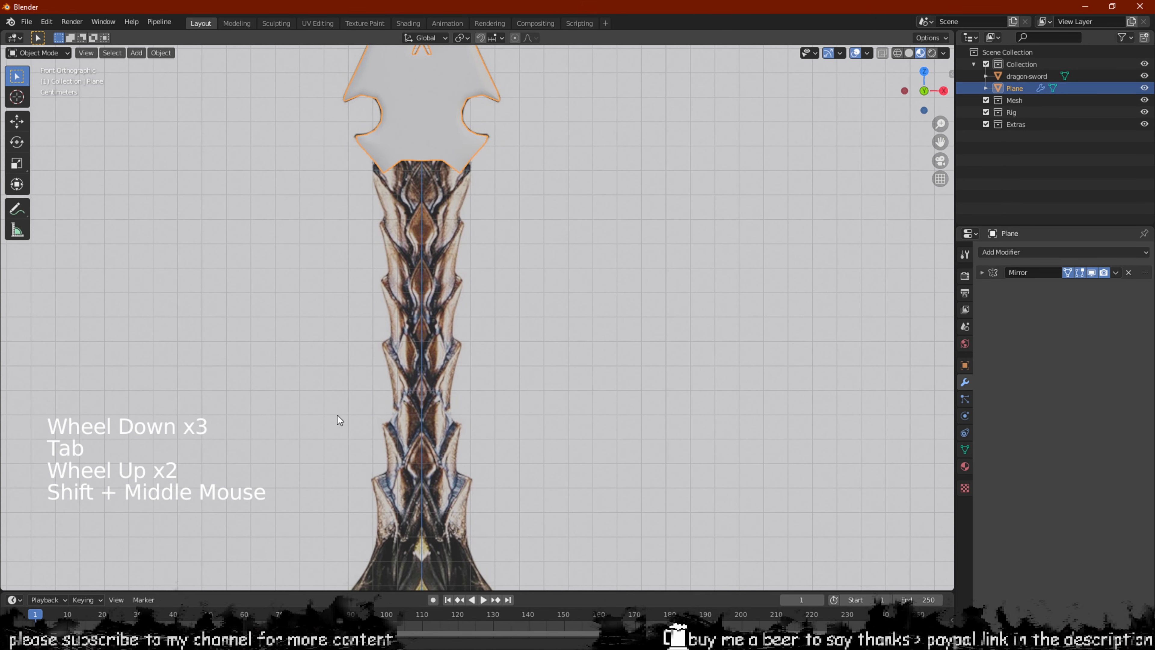
middle_click_drag(395, 468, 408, 371, "shift")
scroll(450, 406, "down", 3)
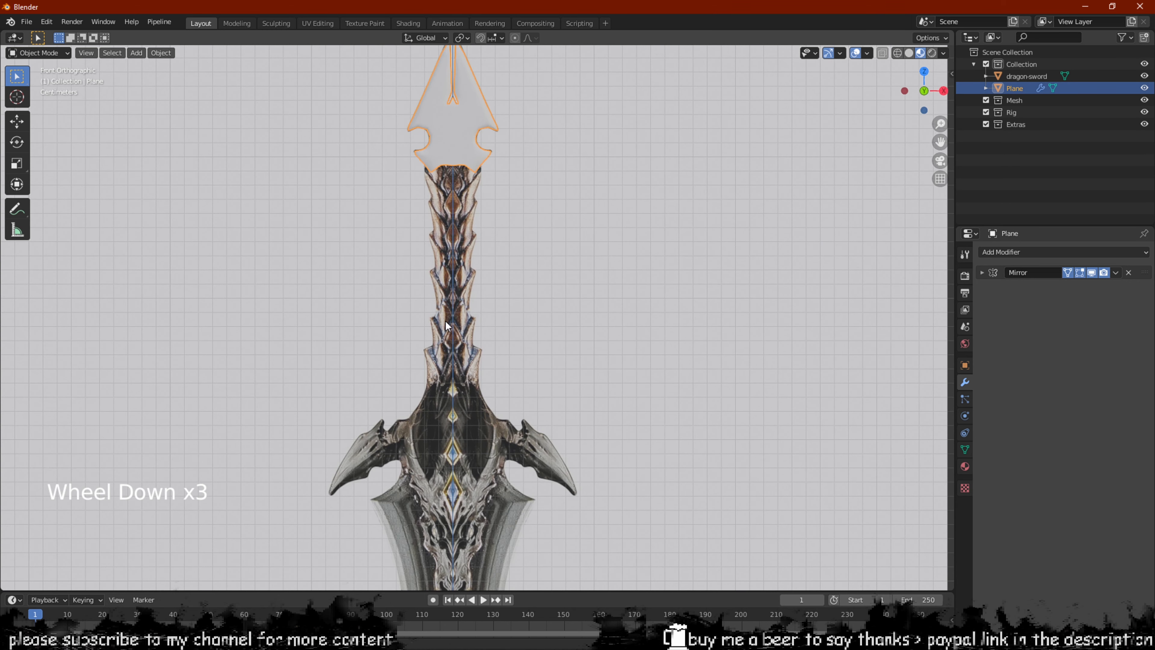
middle_click_drag(434, 303, 446, 315, "shift")
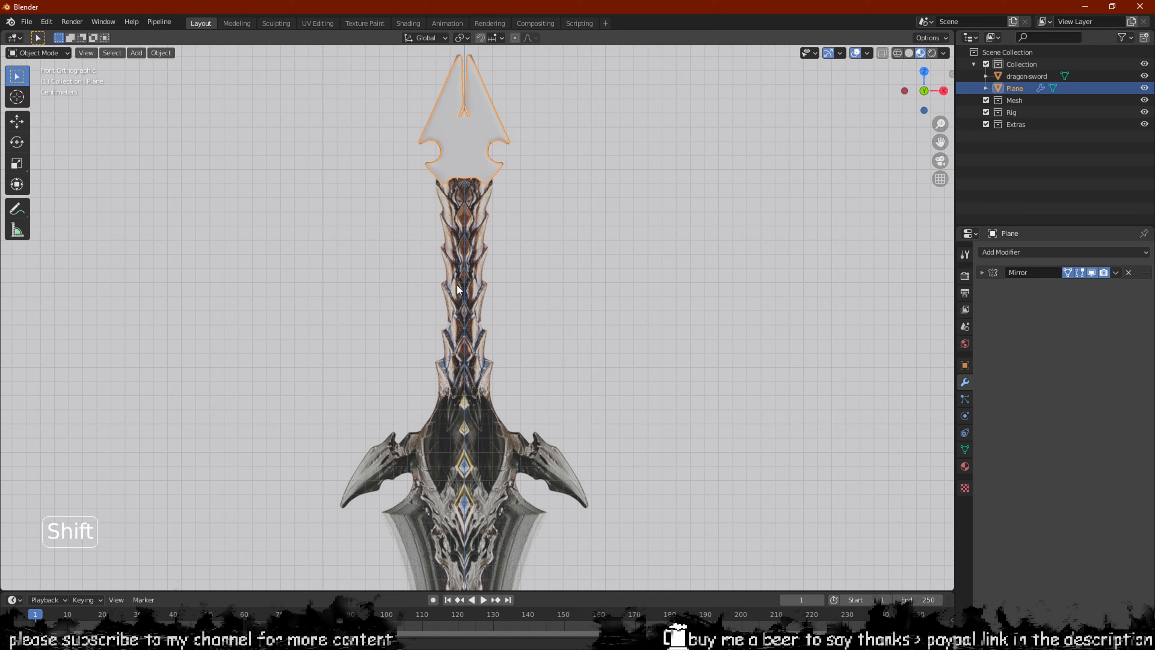
scroll(456, 289, "up", 2)
scroll(454, 332, "down", 2)
scroll(434, 387, "up", 2)
mouse_move(450, 391)
middle_mouse_down("shift")
mouse_move(435, 387)
mouse_move(456, 372)
middle_mouse_up("shift")
scroll(431, 405, "down", 2)
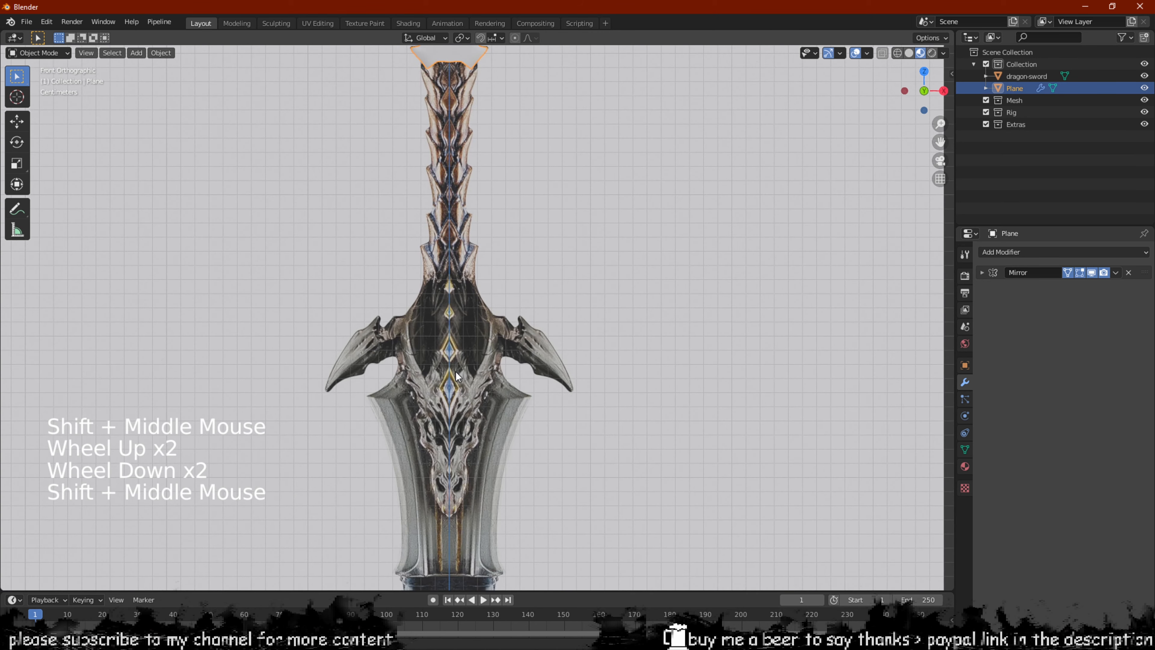
scroll(494, 466, "down", 2)
Try adding a mesh cylinder for the handle and scale it down to roughly the sword's width
key("shift+a")
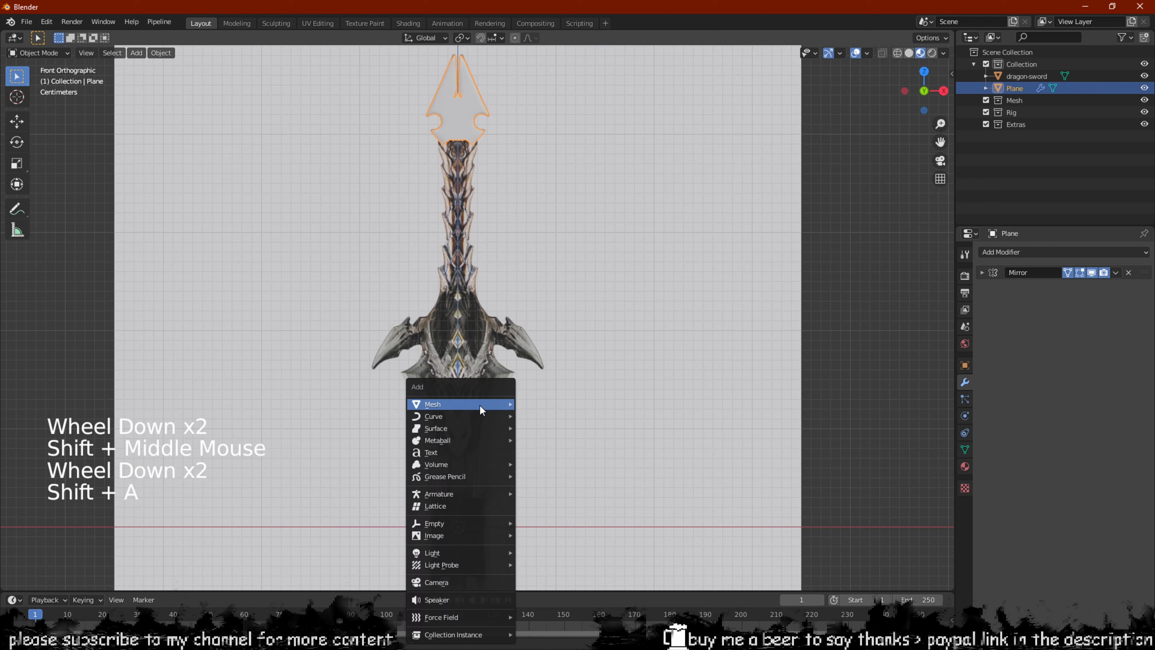
mouse_move(480, 405)
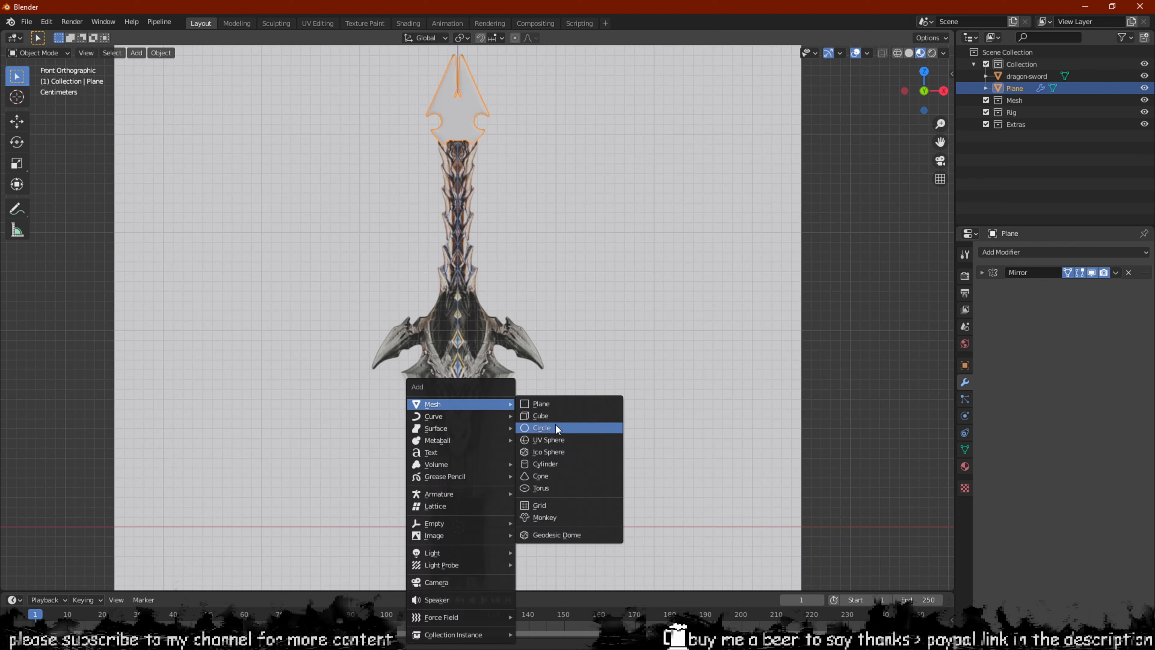
left_click(551, 468)
scroll(447, 455, "down", 11)
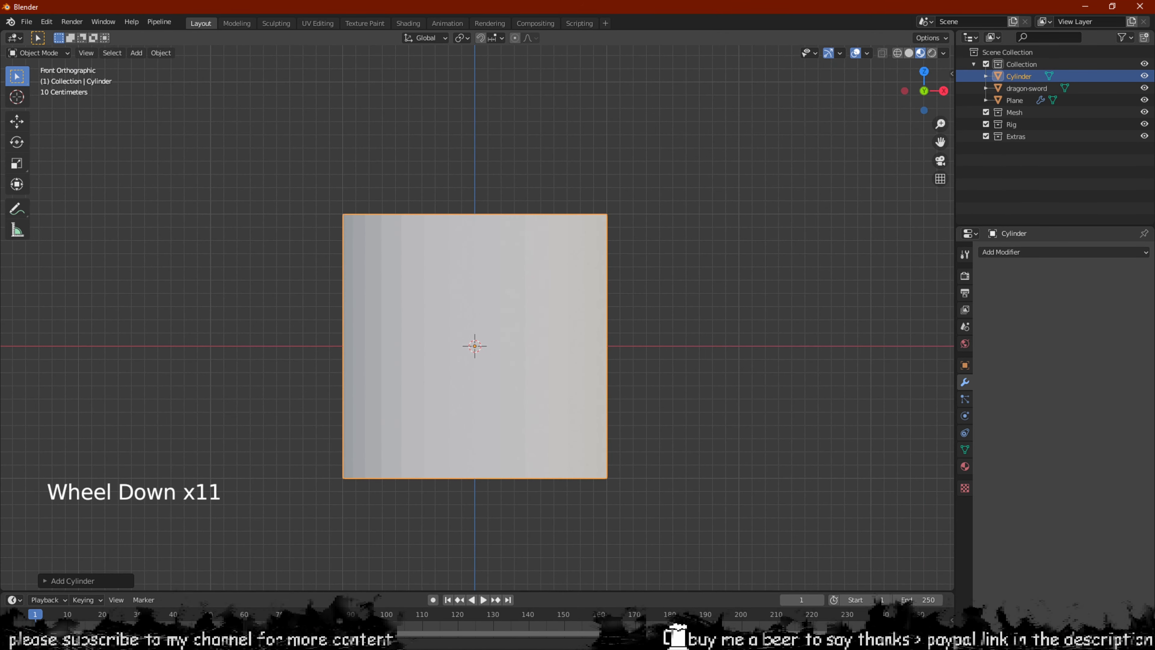
key("s")
scroll(540, 364, "up", 7)
key("s")
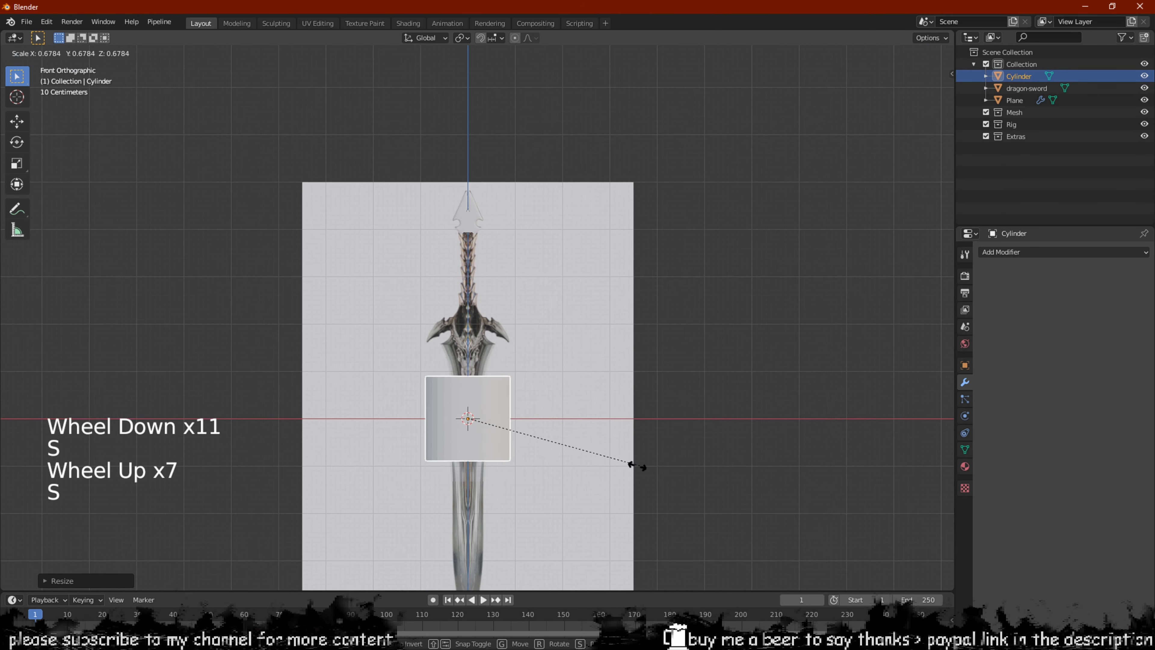
left_click(510, 445)
scroll(621, 439, "up", 3)
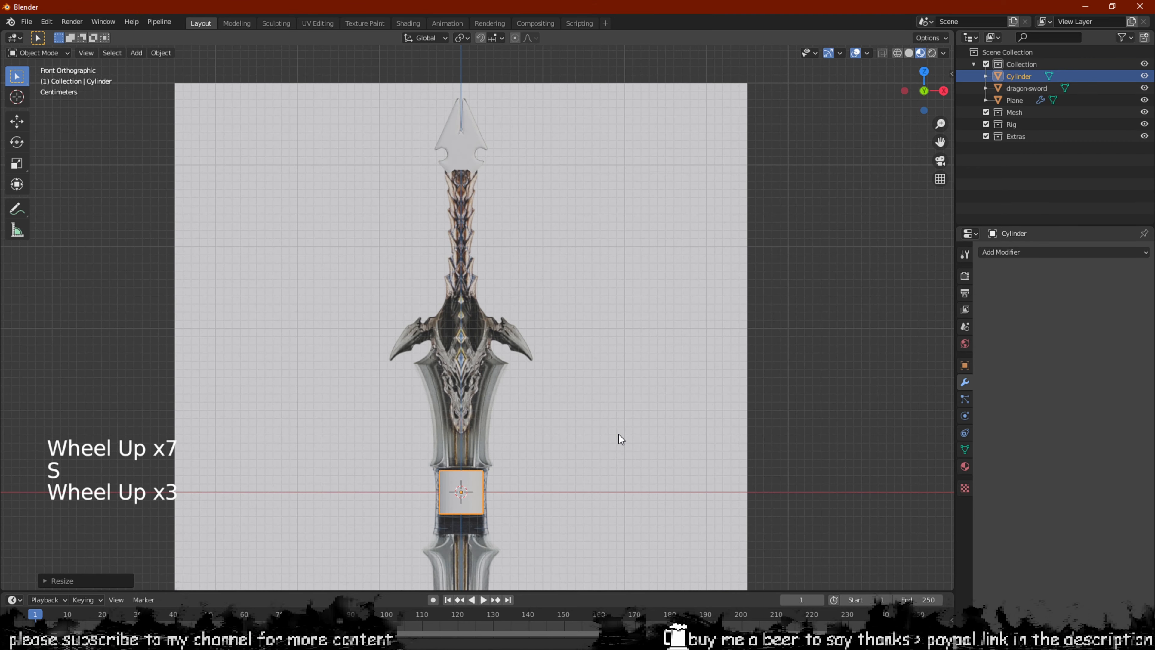
Try moving the cylinder up to the handle's base above the guard and scaling it to the handle's width
key("g")
left_click(646, 262)
key("s")
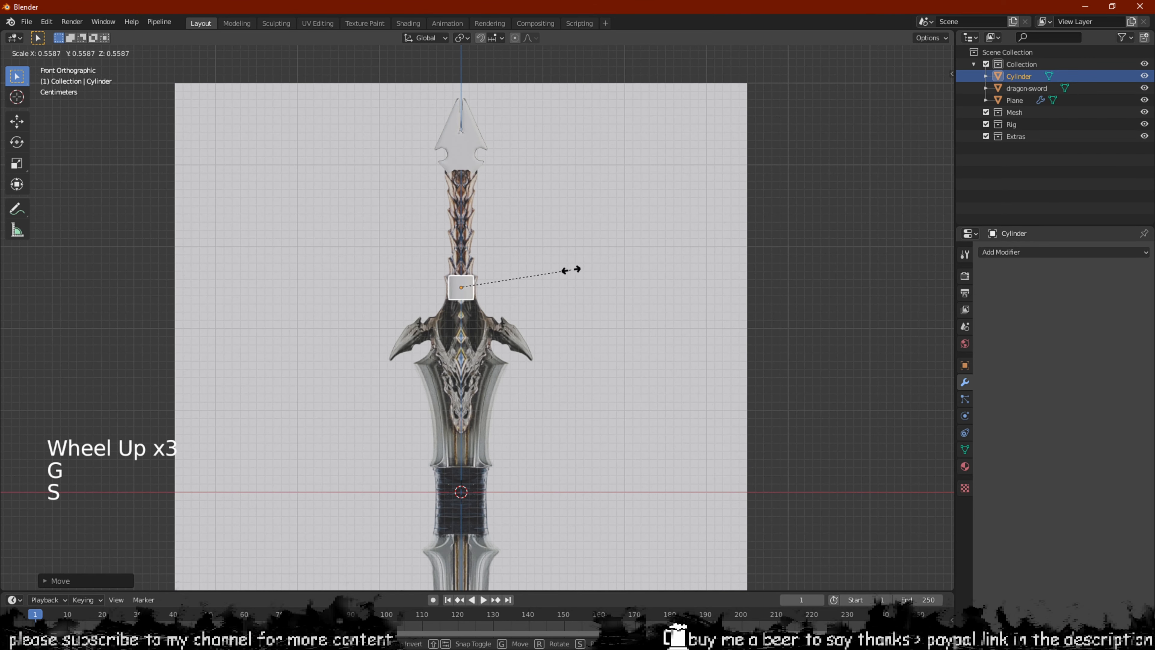
left_click(560, 271)
middle_click_drag(546, 276, 534, 359, "shift")
scroll(534, 358, "up", 6)
middle_click_drag(608, 453, 569, 387, "shift")
middle_click_drag(569, 387, 516, 303)
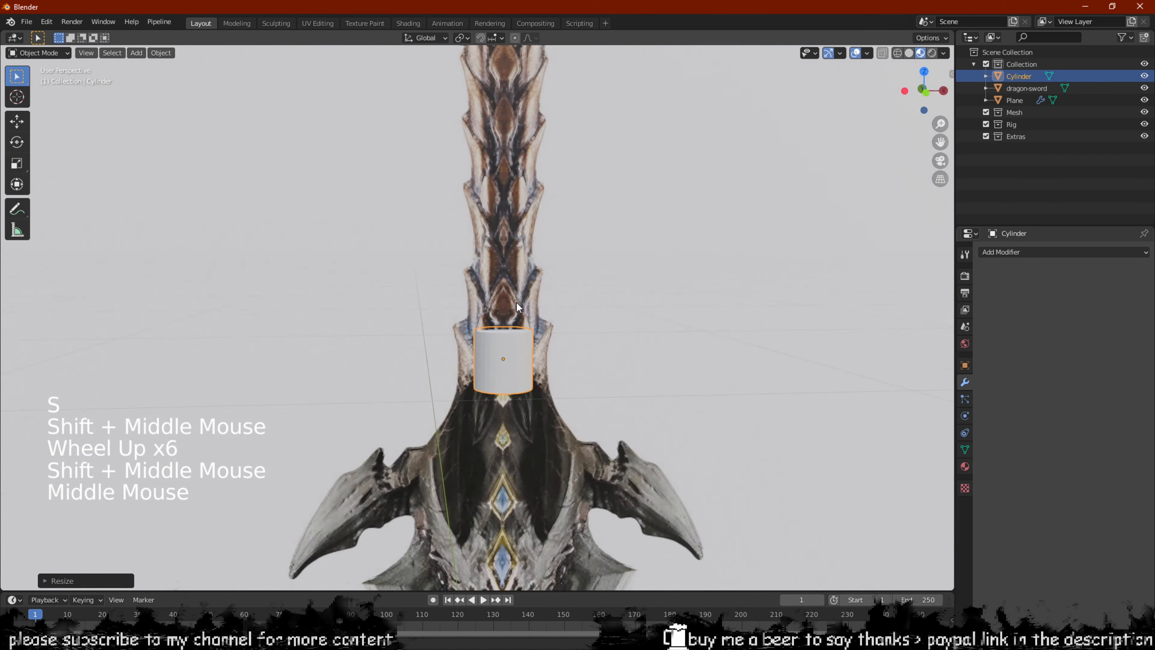
Try opening the cylinder by deleting its end cap faces and selecting its rim edges
scroll(528, 348, "up", 3)
key("Tab")
left_click(528, 347)
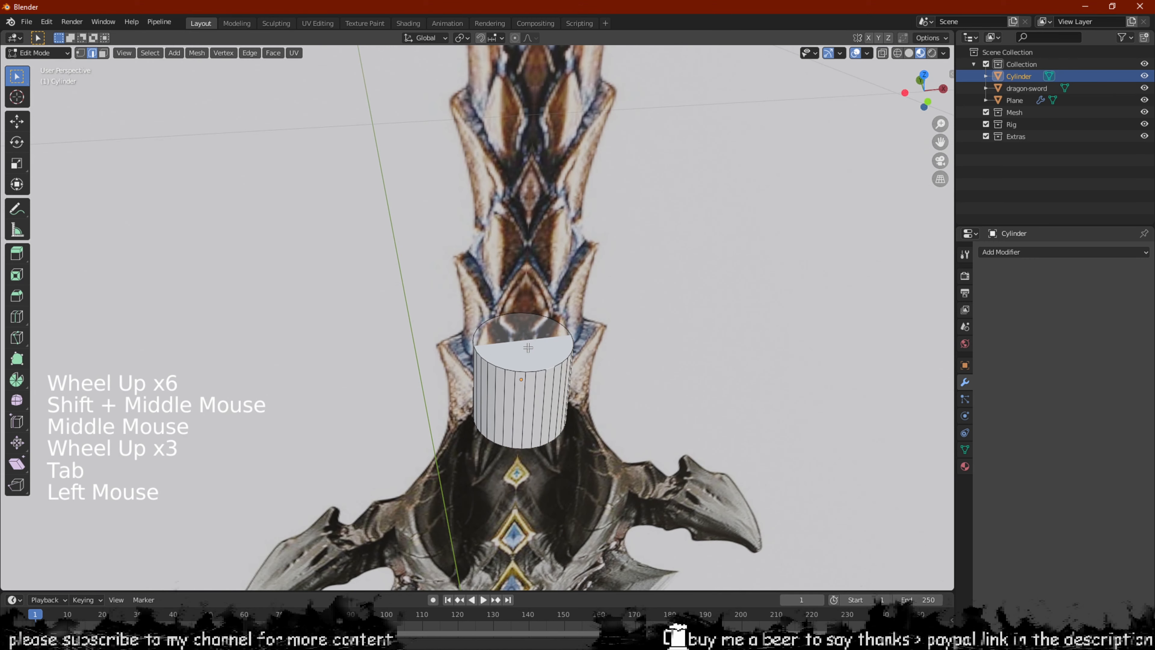
key("3")
left_click(528, 348)
key("x")
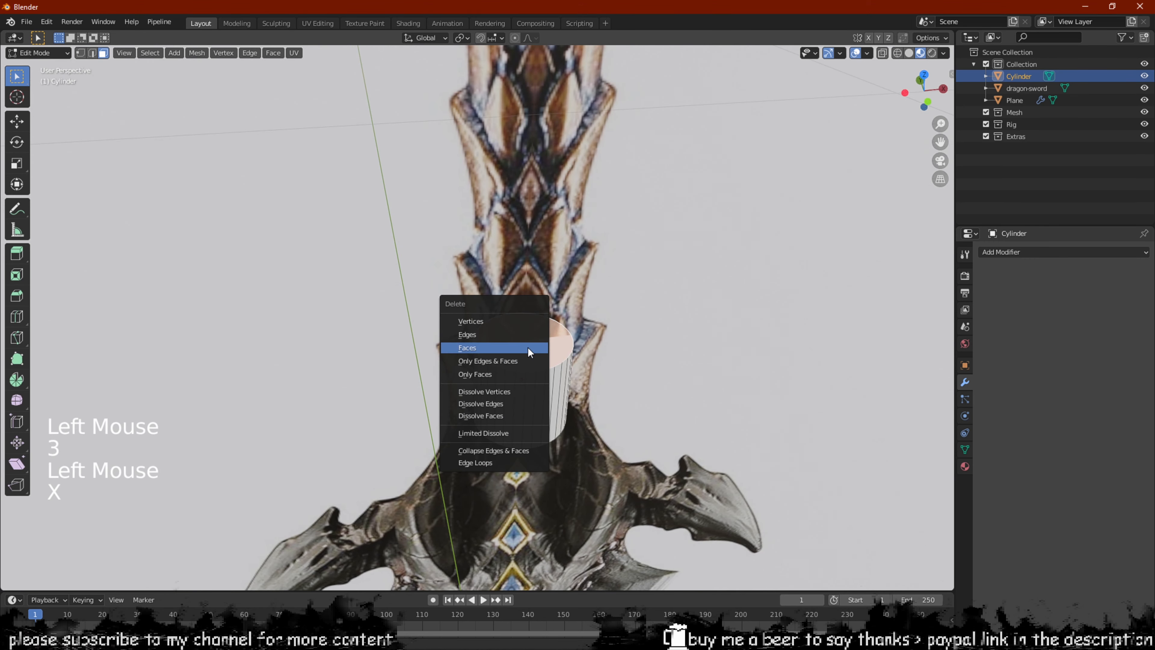
left_click(528, 352)
middle_click_drag(555, 435, 547, 388)
left_click(541, 364)
key("x")
left_click(541, 364)
scroll(559, 402, "up", 1)
key("2")
left_click(532, 375, "alt+shift")
scroll(532, 376, "up", 1)
Undo the cylinder's cap deletions, scaling, placement and creation, going back to the mirrored pommel
key("ctrl+z")
key("ctrl+z")
key("ctrl+z")
key("ctrl+z")
key("ctrl+z")
key("ctrl+z")
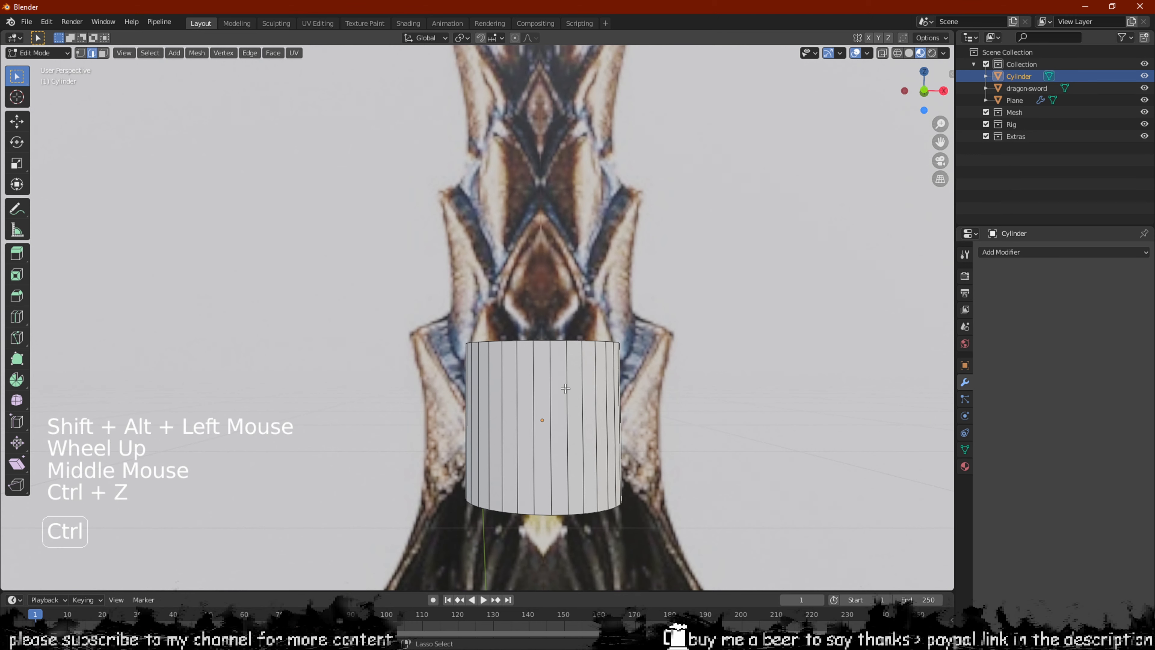
key("ctrl+z")
key("ctrl+z")
key("ctrl+z")
key("ctrl+z")
key("ctrl+z")
key("ctrl+z")
scroll(565, 388, "down", 2, "ctrl")
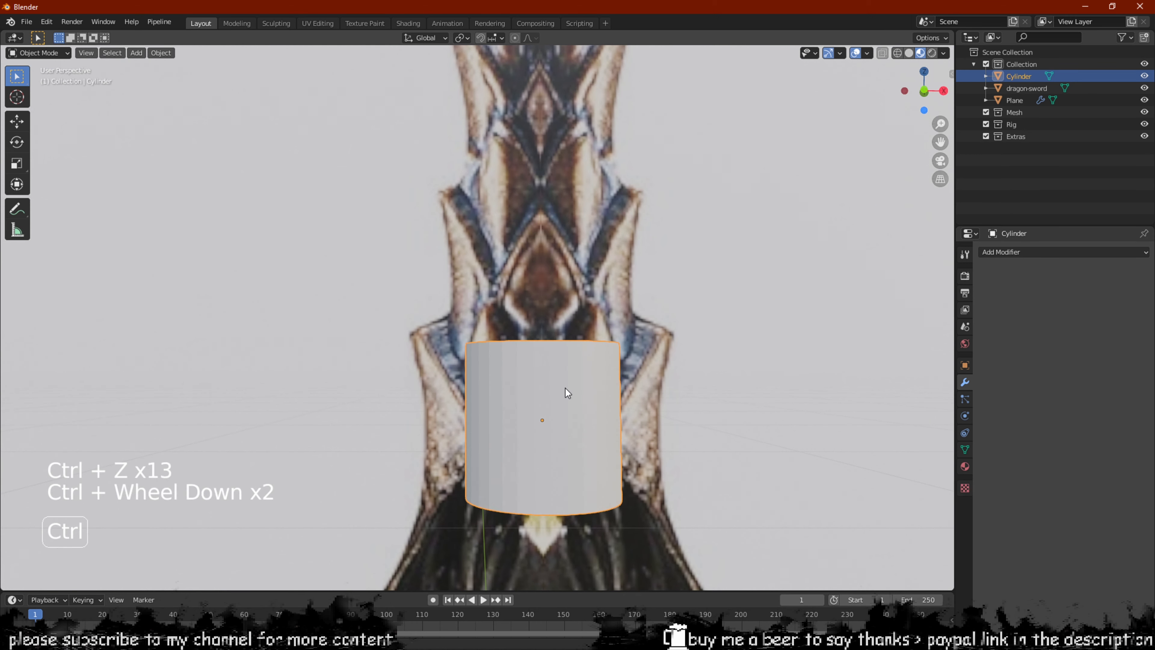
key("ctrl+z")
key("ctrl+z")
key("ctrl+z")
scroll(582, 383, "down", 5)
scroll(583, 386, "down", 7)
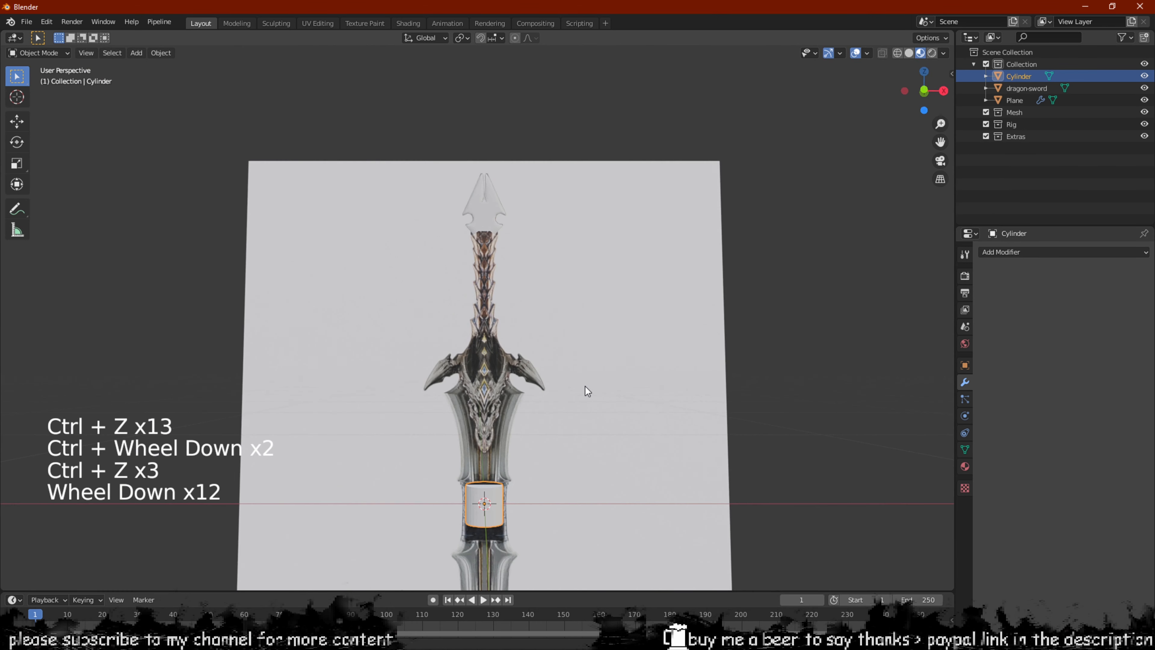
key("ctrl+z")
key("ctrl+z")
key("ctrl+z")
key("ctrl+z")
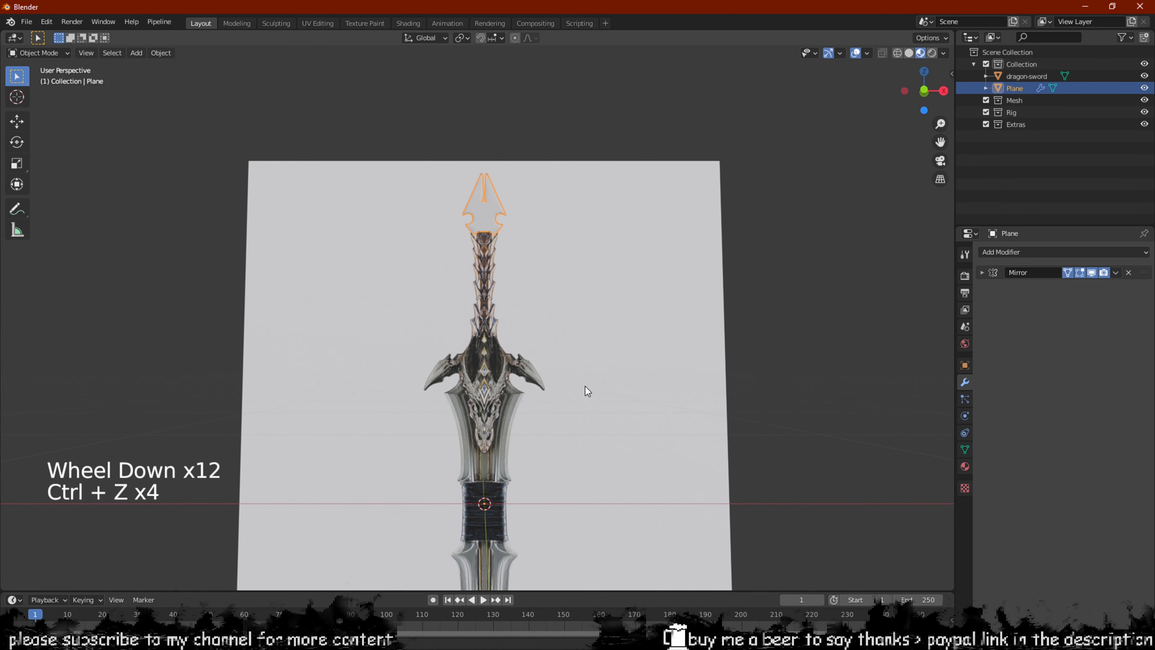
Add a mesh cylinder with 16 vertices for the sword's handle
key("shift+a")
mouse_move(583, 383)
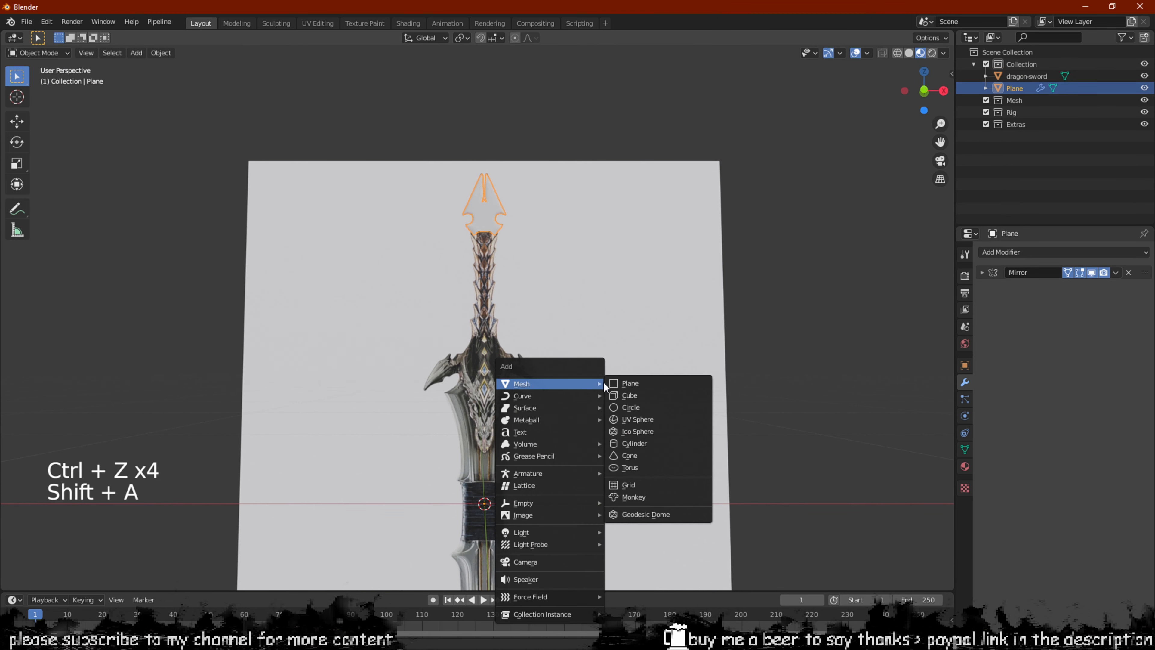
left_click(637, 441)
left_click(96, 579)
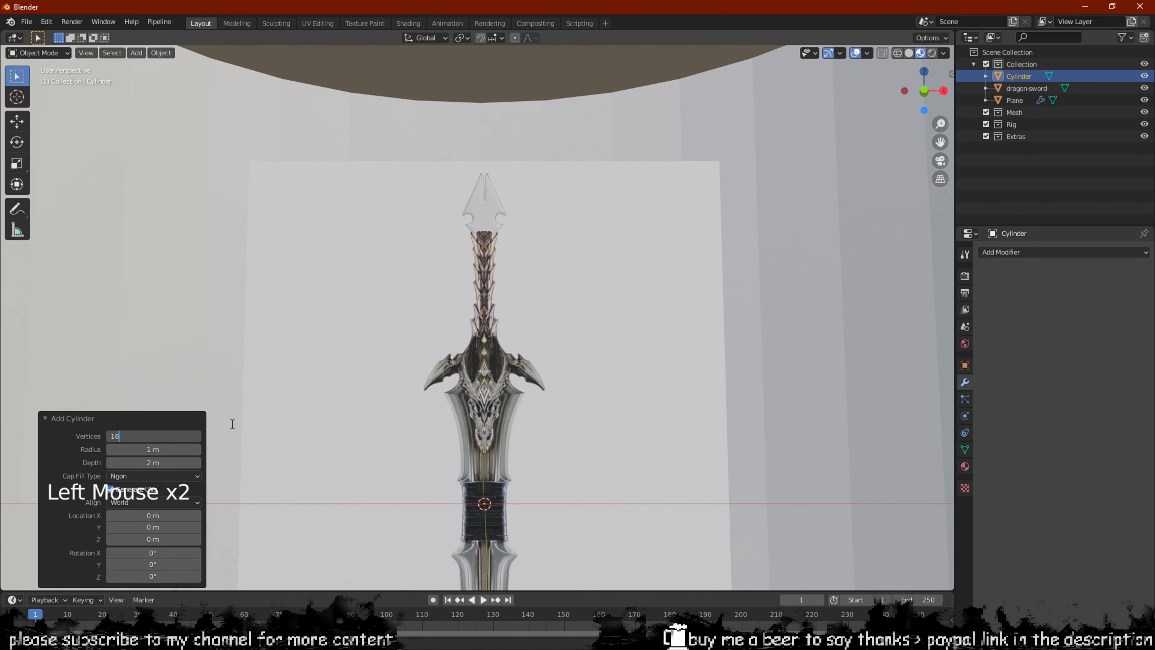
Scale the cylinder down uniformly by 0.235 and again by 0.136 to roughly the sword's width
scroll(682, 408, "down", 5)
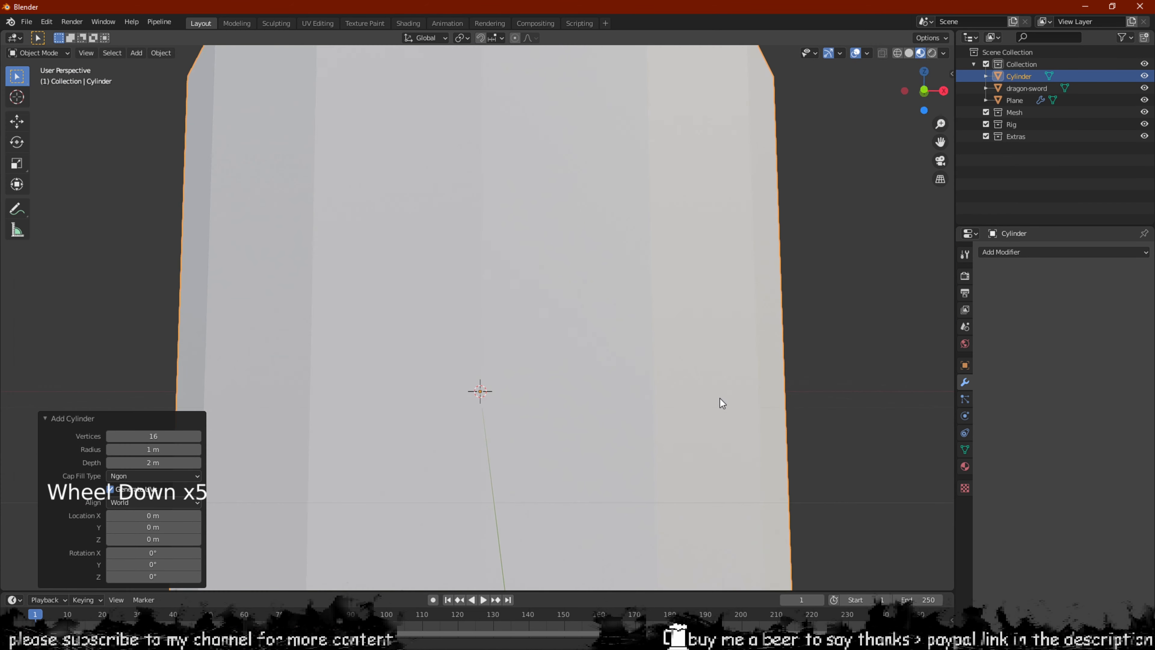
key("Tab")
key("Tab")
key("s")
left_click(533, 346)
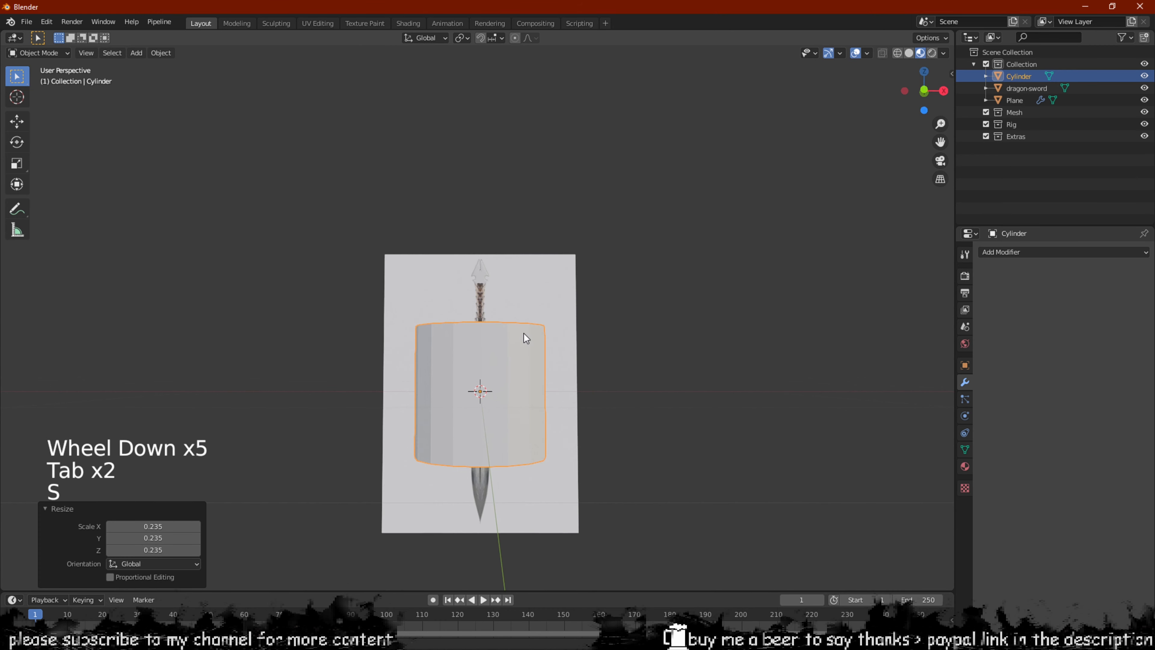
scroll(875, 515, "up", 3)
key("s")
left_click(531, 475)
scroll(597, 477, "up", 2)
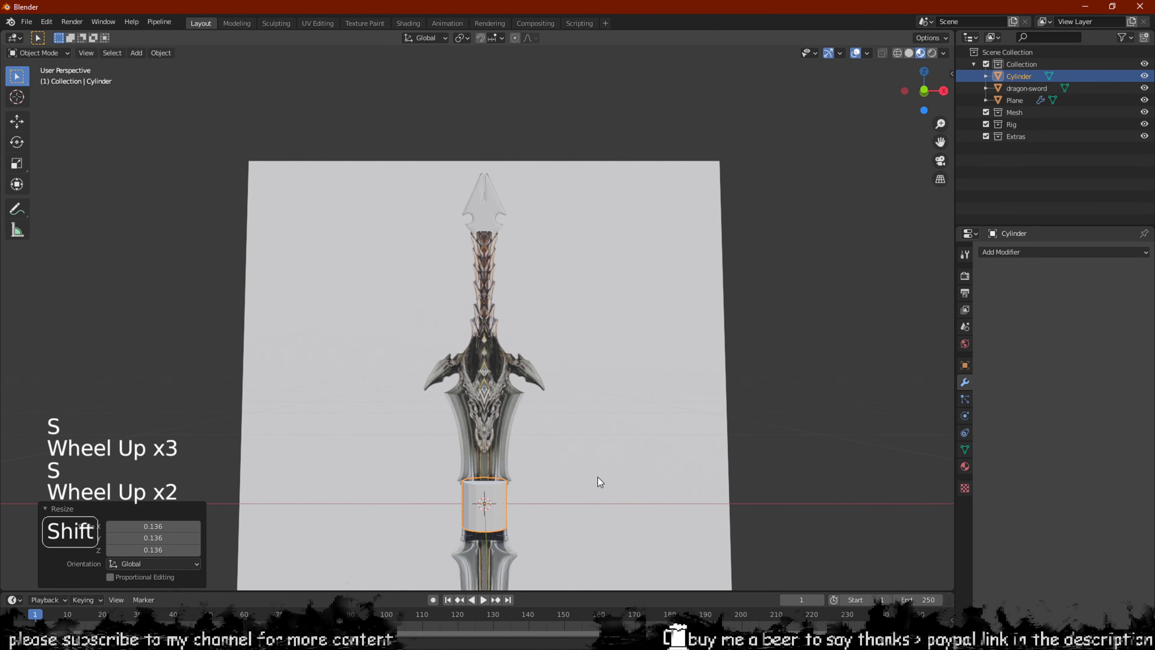
Raise the cylinder about 0.237 m along Z to the handle's base above the guard and scale it by 0.421
middle_click_drag(598, 476, 605, 418, "shift")
key("g")
key("z")
left_click(700, 277)
key("s")
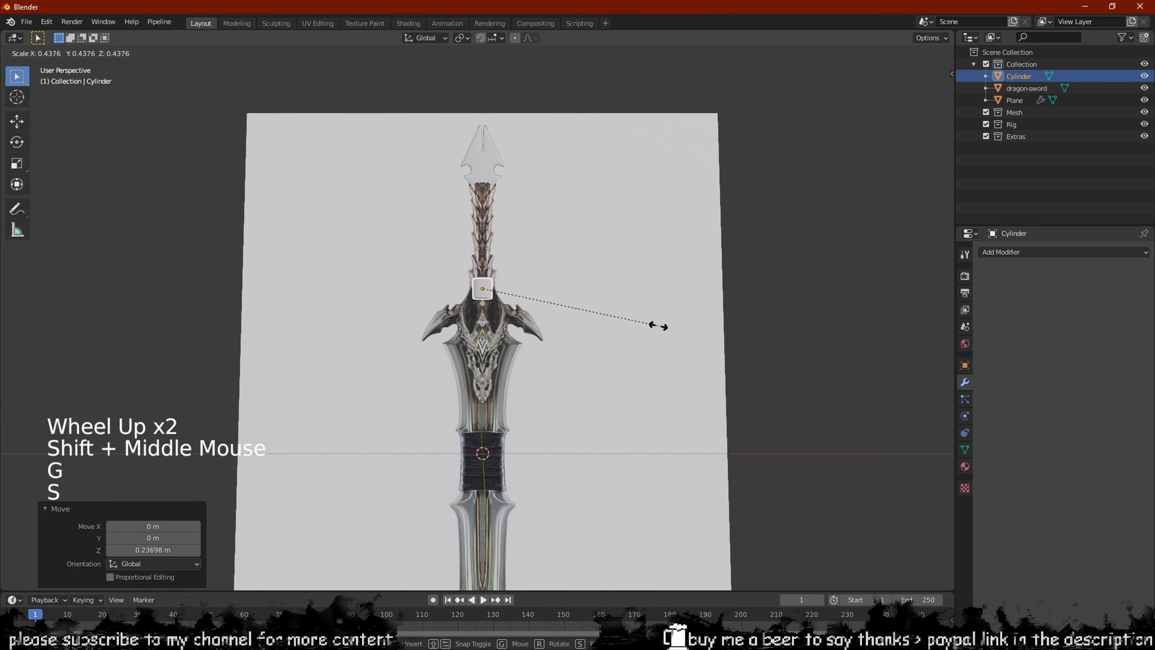
left_click(585, 286)
middle_click_drag(586, 286, 591, 328, "shift")
scroll(593, 310, "up", 1)
scroll(538, 293, "up", 4)
scroll(537, 293, "up", 1, "shift")
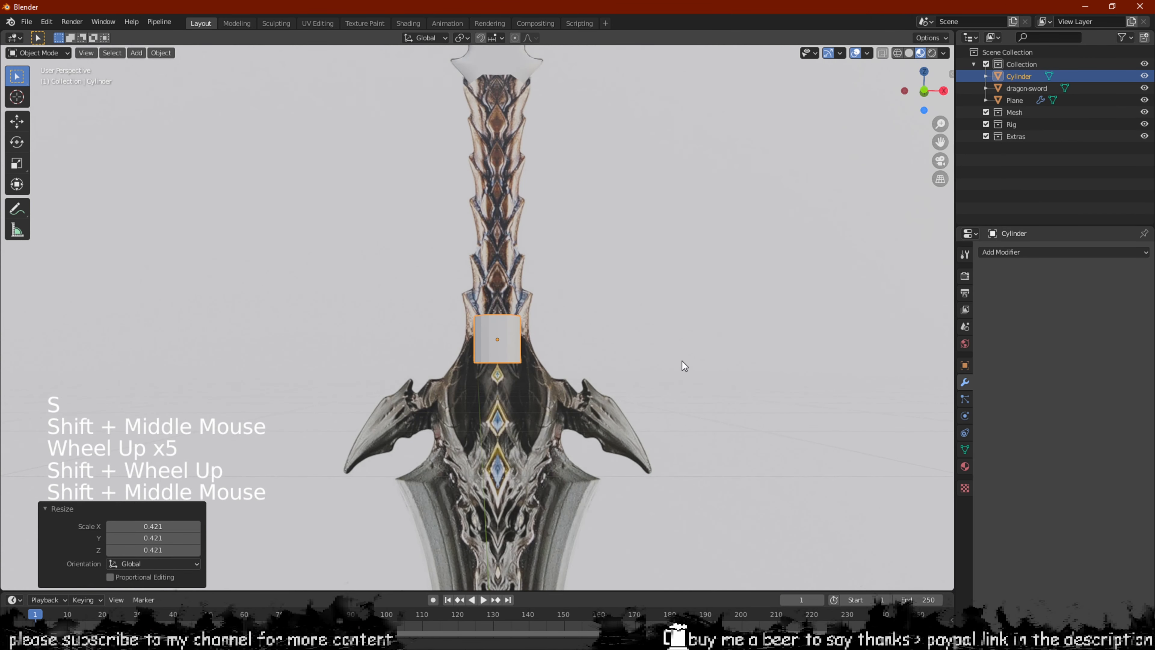
Move the cylinder about 0.091 m up along Z to the middle of the handle
key("g")
key("z")
left_click(626, 175)
middle_click_drag(626, 174, 641, 273)
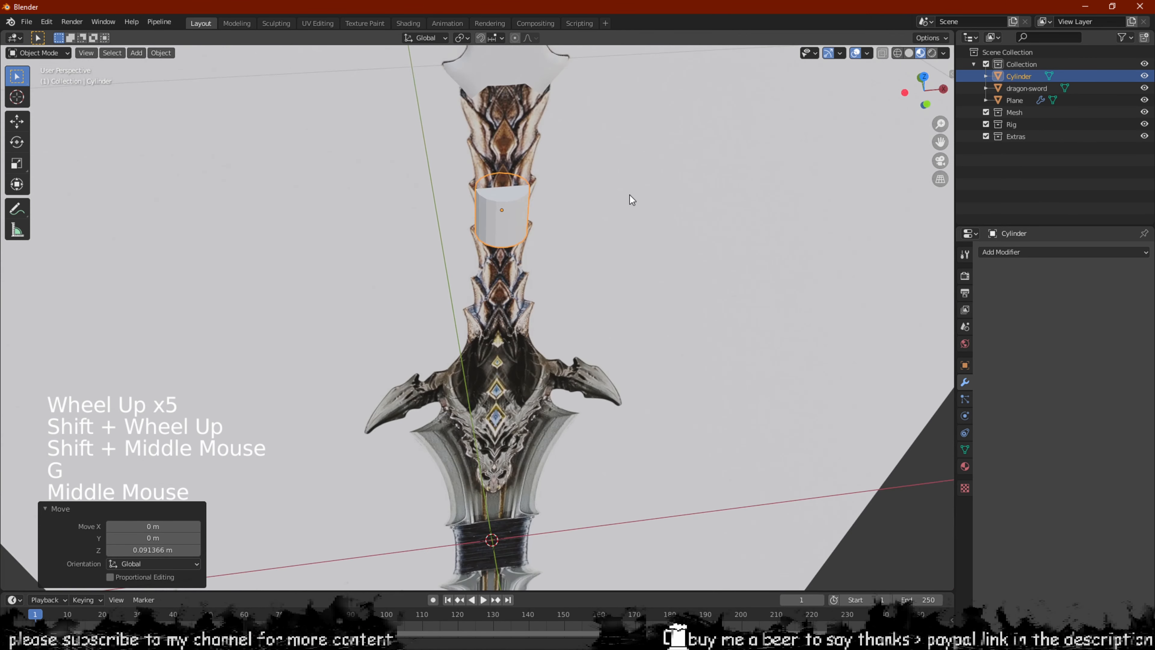
scroll(630, 196, "up", 2)
middle_click_drag(625, 228, 614, 323, "shift")
Delete the cylinder's upper and lower cap faces to leave an open tube
key("Tab")
key("3")
left_click(499, 289)
middle_click_drag(500, 289, 588, 352)
left_click(494, 202, "shift")
key("x")
left_click(491, 201)
scroll(568, 362, "up", 3)
scroll(567, 325, "up", 1)
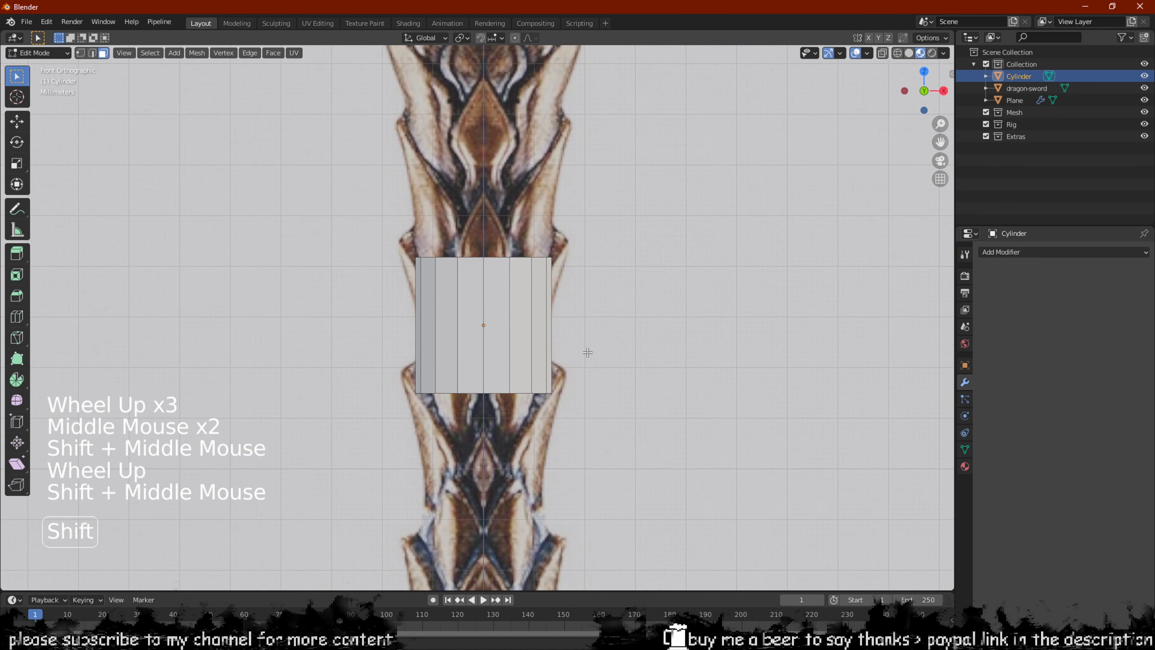
Select the tube's whole upper rim through the mesh and raise it about 0.054 m to the pommel's base
scroll(587, 352, "up", 2)
scroll(636, 266, "down", 2)
middle_click_drag(637, 266, 636, 343, "shift")
scroll(662, 342, "down", 2)
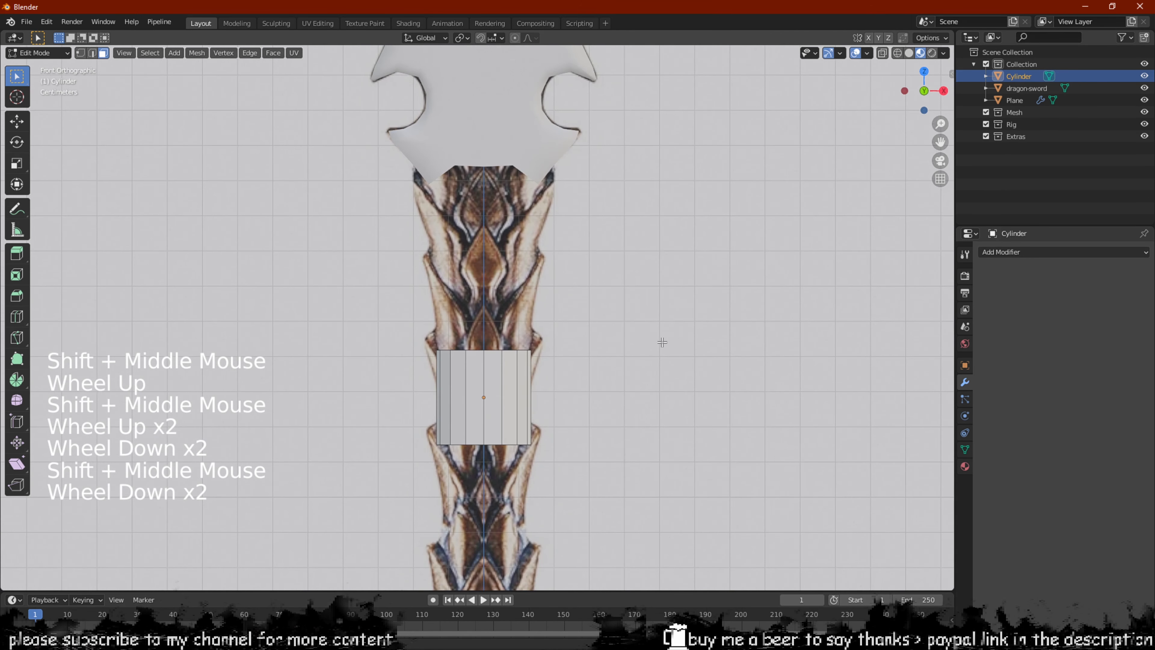
key("Tab")
key("Tab")
key("1")
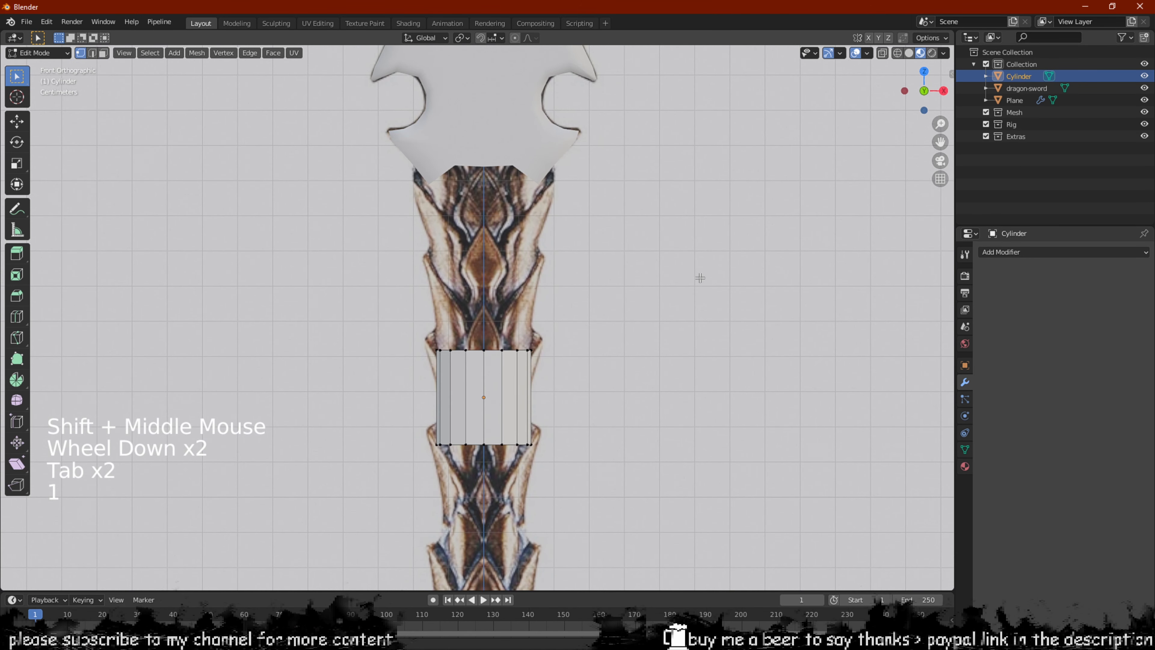
key("alt+z")
left_click_drag(634, 282, 309, 389)
key("g")
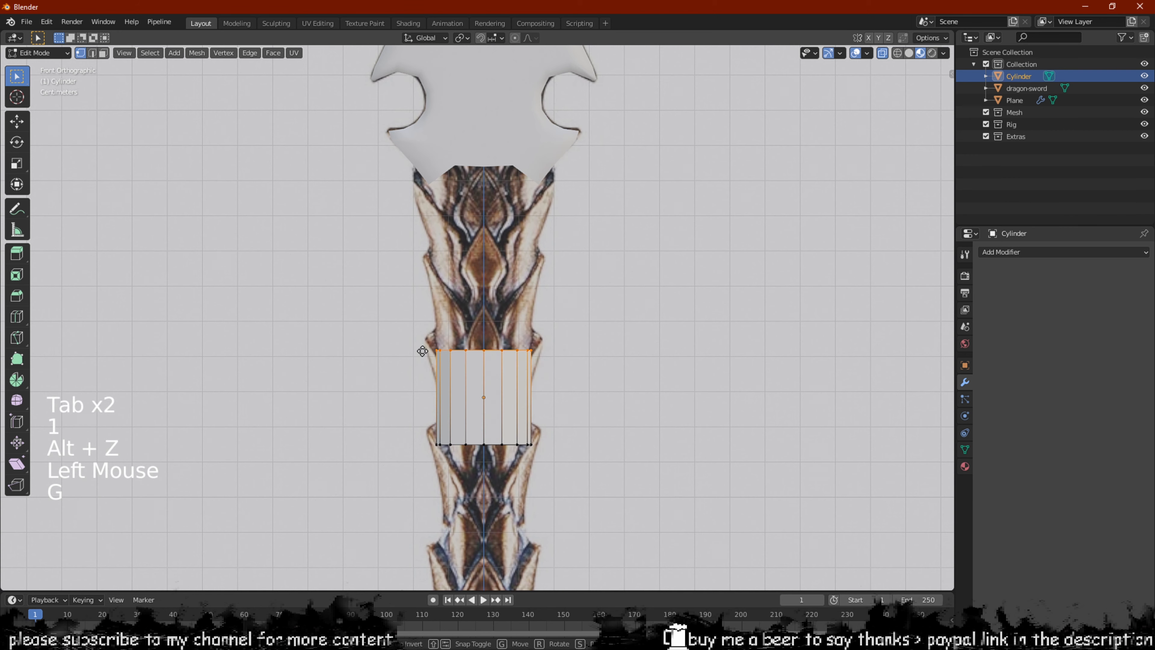
left_click(465, 164)
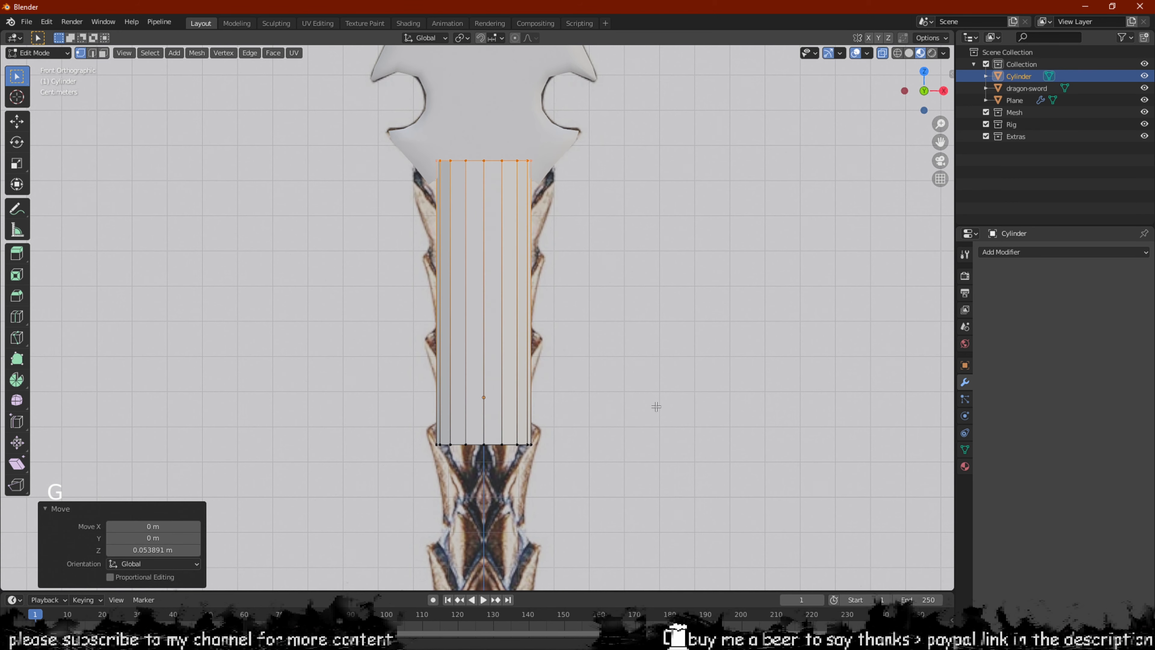
Scale the whole tube up uniformly by about 1.16 to match the handle's width in the reference
left_click_drag(655, 405, 379, 507)
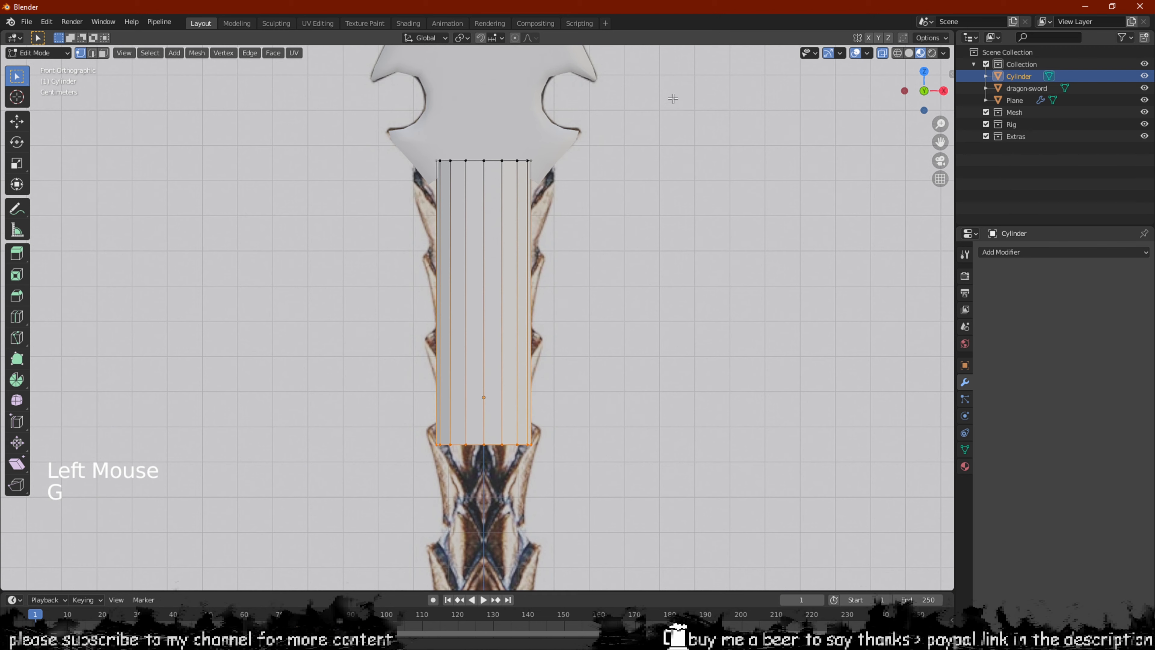
left_click(626, 387)
key("s")
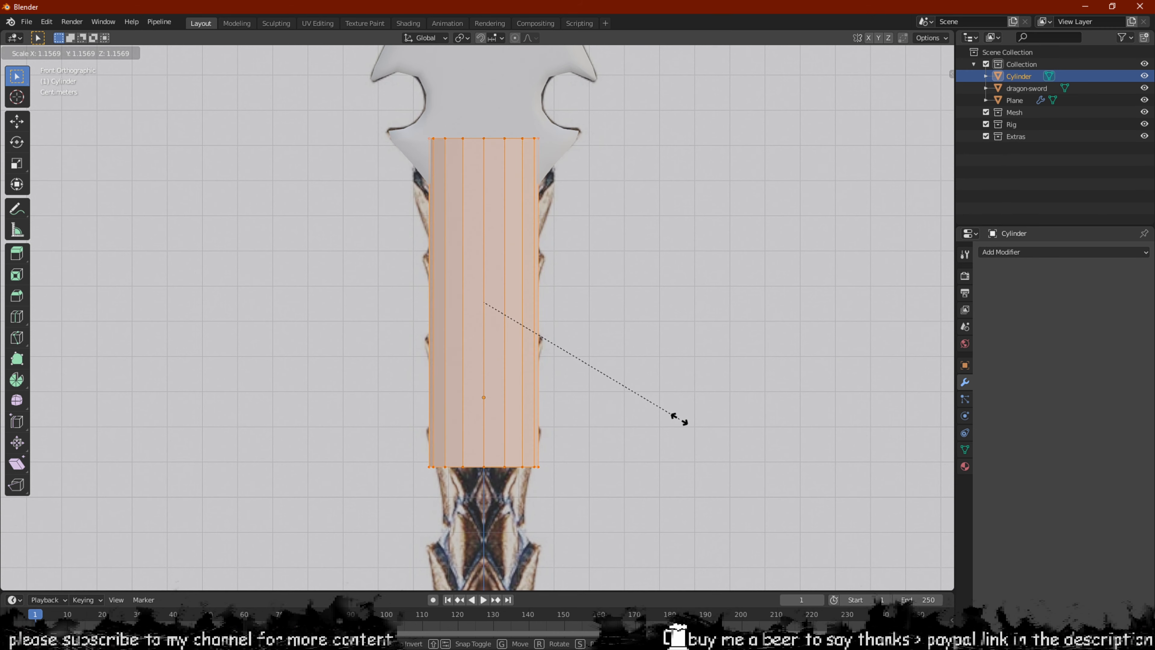
left_click(676, 418)
Lower the tube's upper rim vertically so that it meets the pommel's lower edge
left_click_drag(351, 206, 353, 209)
key("g")
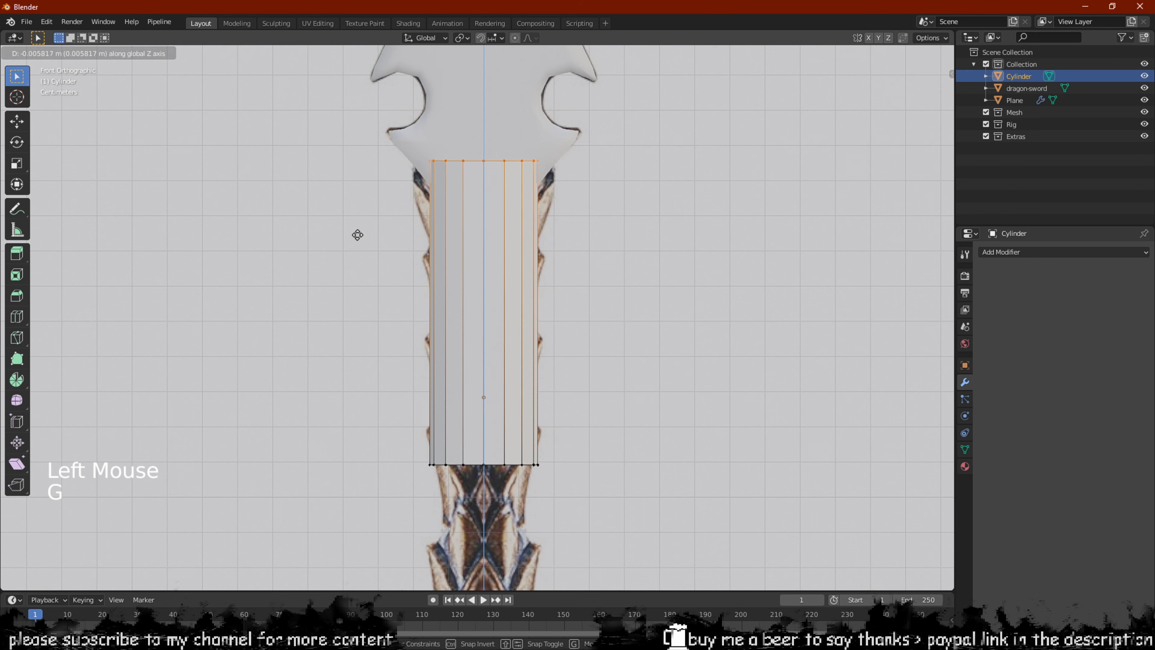
left_click(391, 216)
middle_click_drag(392, 215, 627, 207)
scroll(608, 258, "down", 2)
key("g")
key("z")
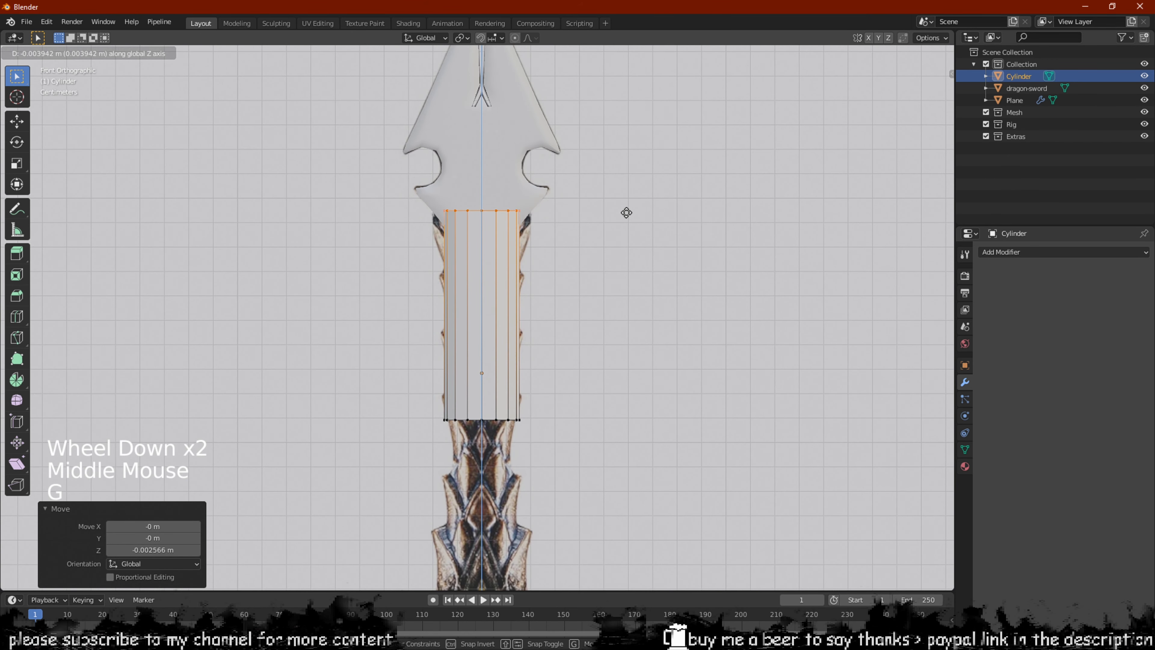
left_click(626, 211)
scroll(624, 211, "up", 2)
middle_click_drag(619, 211, 597, 227)
scroll(600, 222, "up", 1, "alt")
scroll(600, 222, "down", 2)
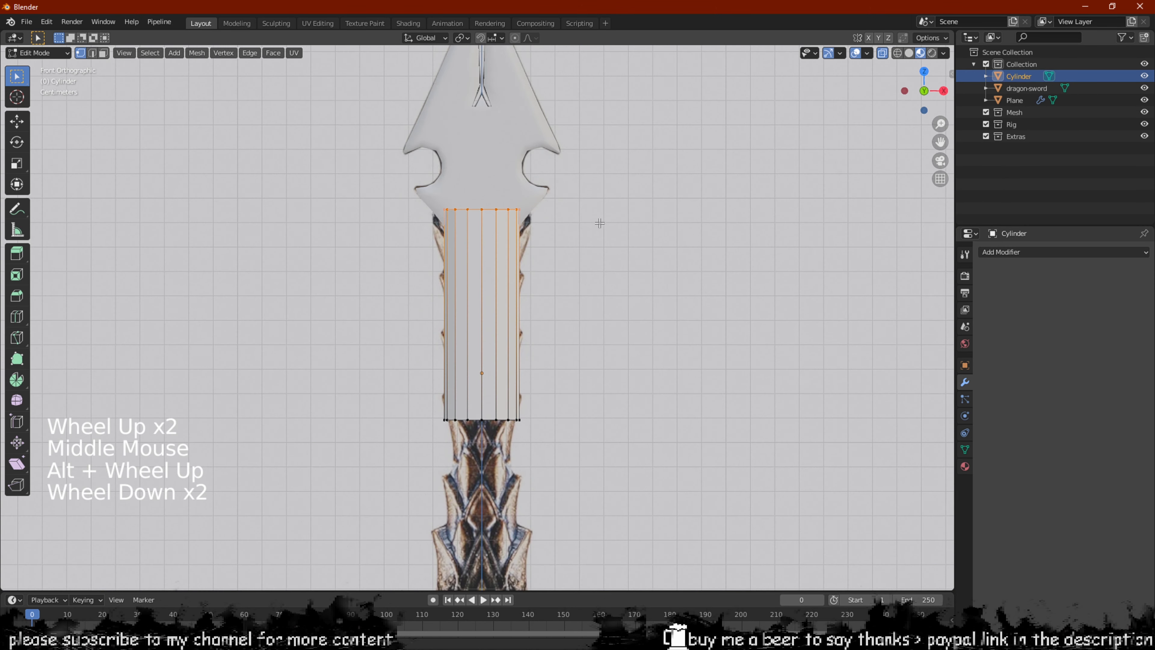
scroll(566, 189, "up", 1)
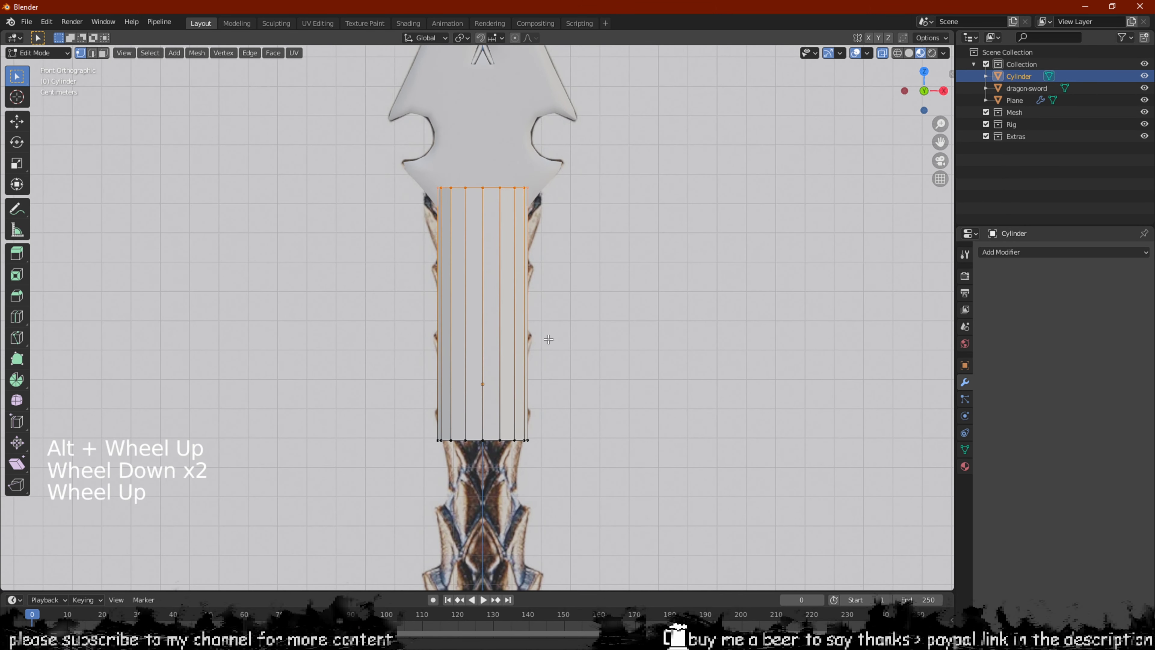
Move the tube's lower rim about 0.069 m down along Z to the top of the guard
middle_click_drag(548, 339, 549, 335, "shift")
scroll(549, 331, "up", 1)
scroll(549, 328, "down", 2)
scroll(593, 330, "down", 2)
left_click_drag(650, 304, 407, 402)
key("g")
key("z")
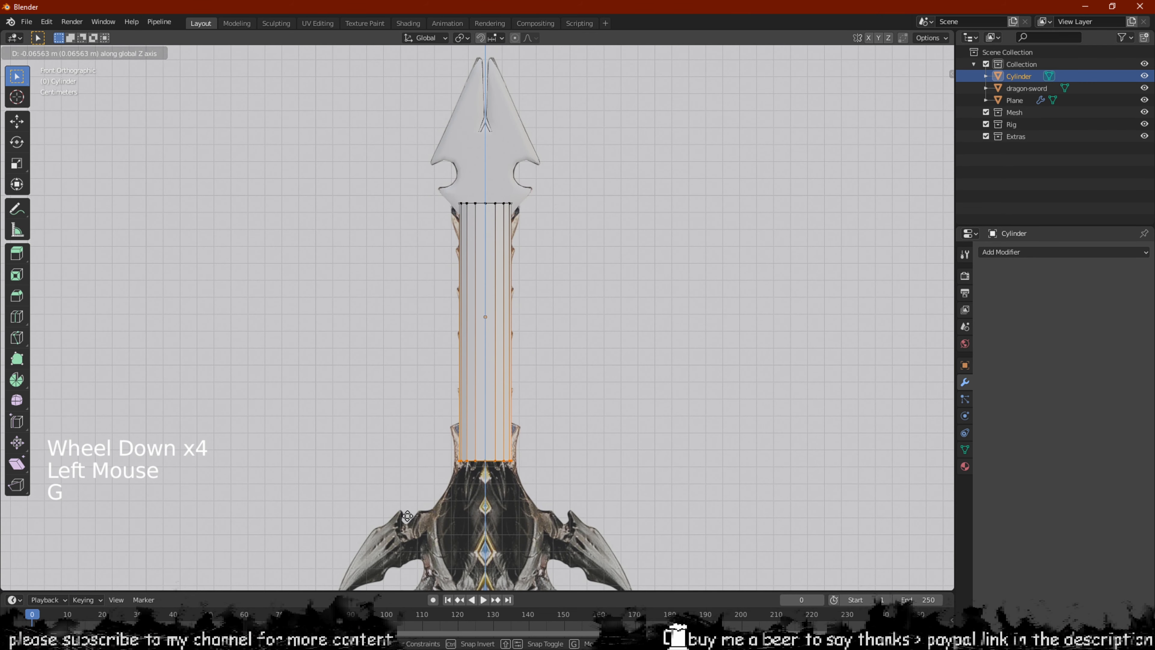
left_click(407, 519)
Add one horizontal loop cut around the tube and slide it close to the lower rim, at a factor of about 0.891
middle_click_drag(409, 518, 411, 428, "shift")
scroll(523, 318, "up", 5)
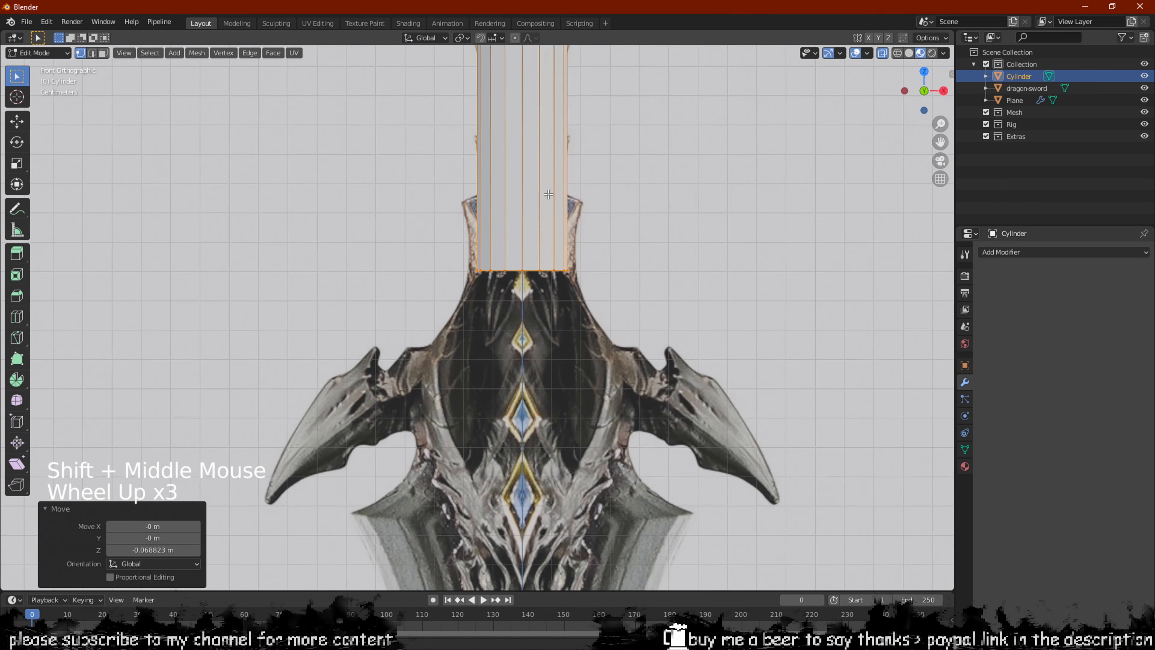
middle_click_drag(554, 193, 495, 235, "shift")
key("ctrl+r")
left_click(527, 269)
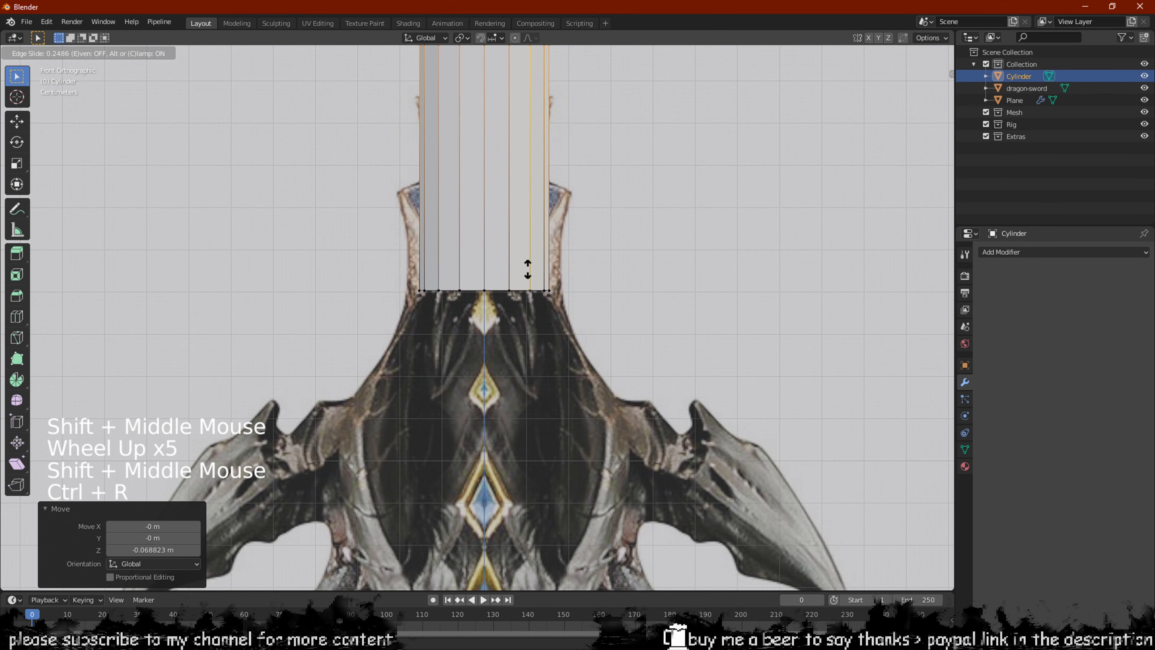
left_click(541, 475)
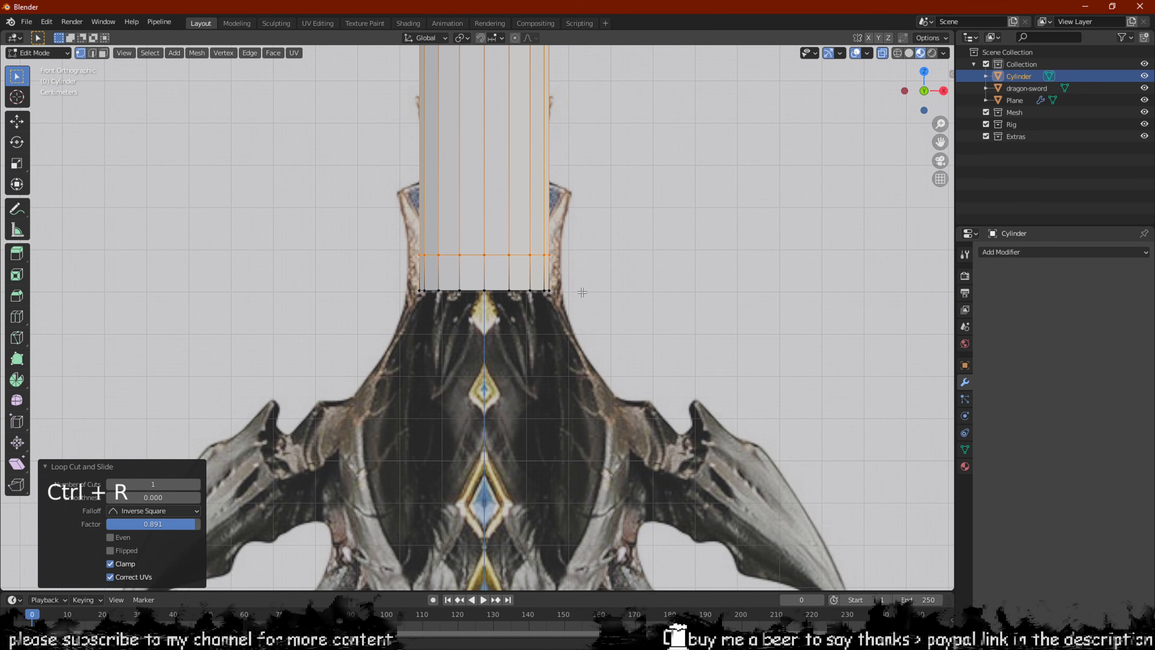
Select the tube's lower rim and scale it up to flare out to the guard's upper edge
left_click_drag(595, 279, 303, 386)
key("s")
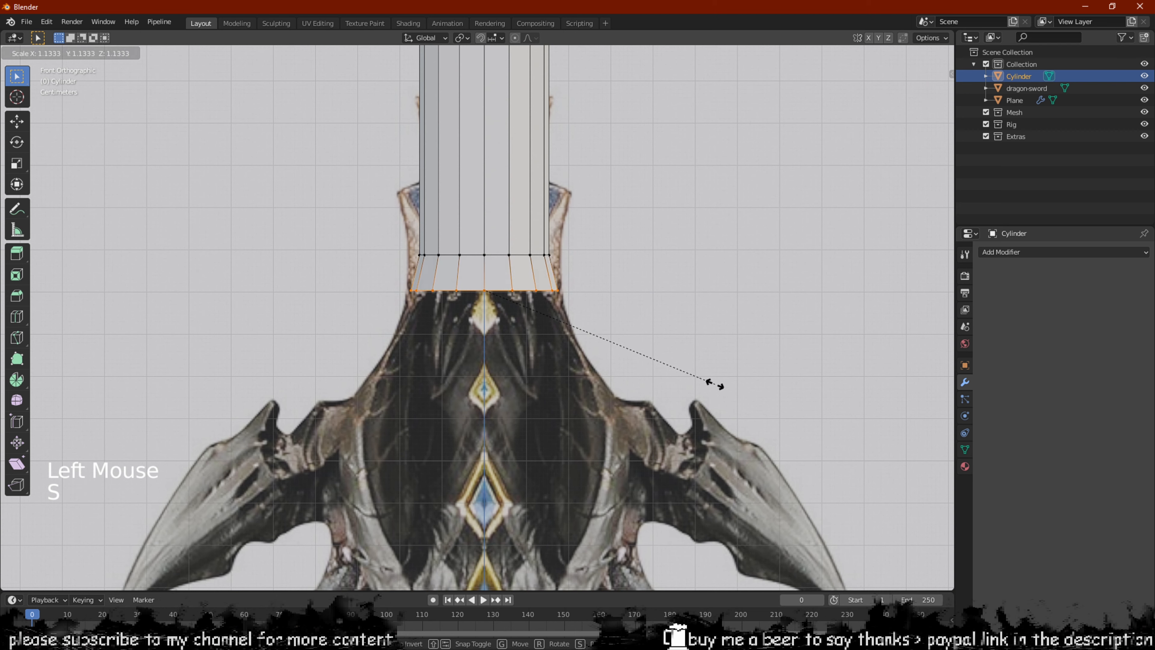
Widen the cylinder's bottom edge ring, lower it about 0.0068 m and scale it by about 1.10 to match the reference outline
left_click(723, 387)
key("g")
left_click(732, 424)
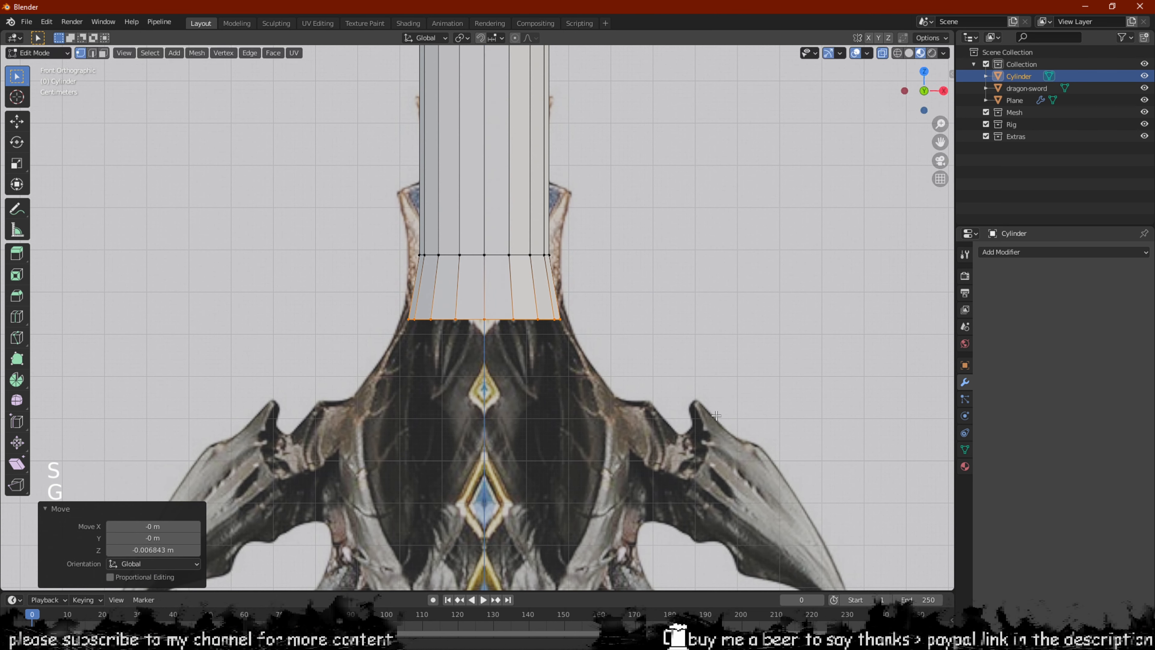
key("s")
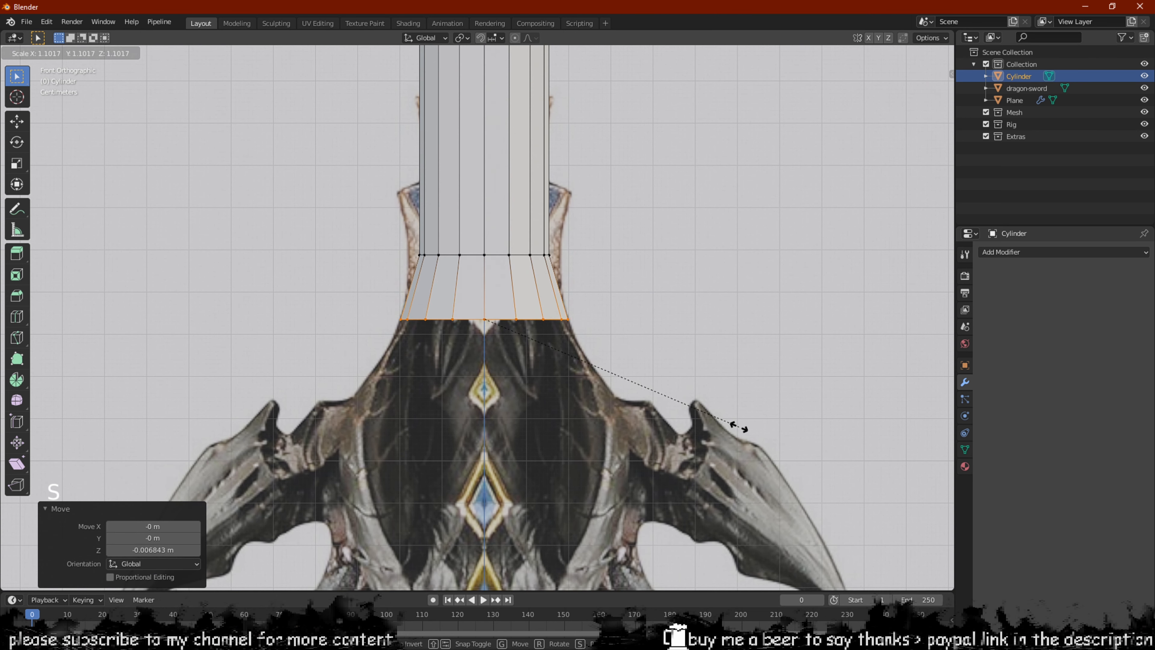
left_click(739, 426)
Extrude the bottom ring down about 0.0155 m and scale it by about 1.44 along the guard's outline
middle_click_drag(672, 459, 647, 382, "shift")
key("e")
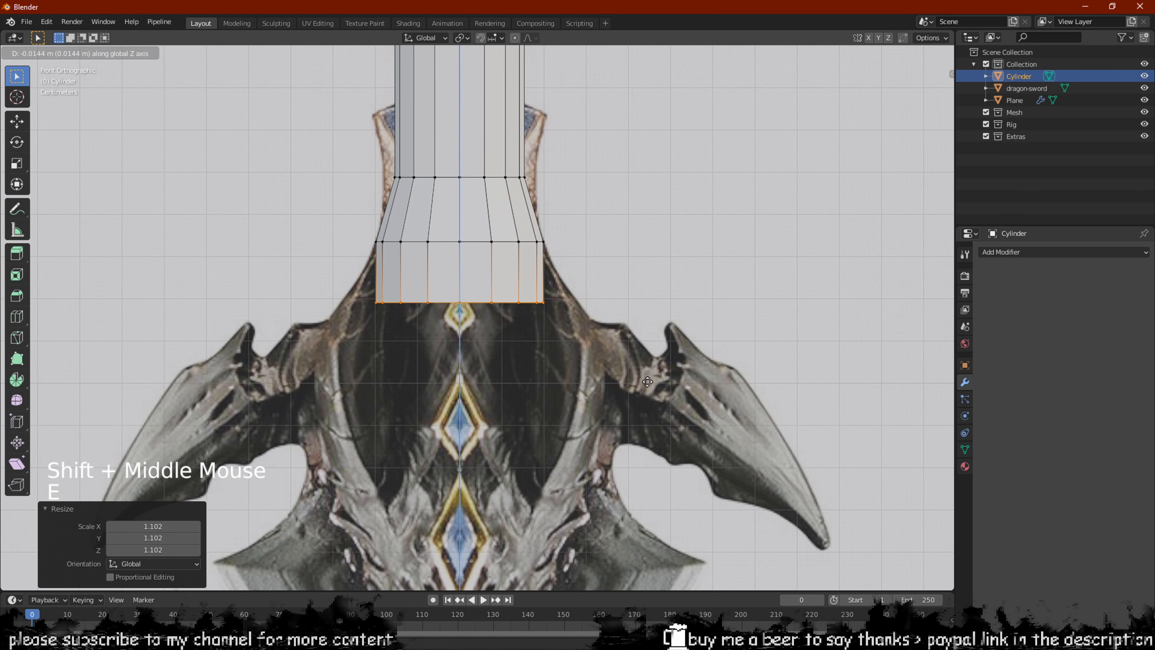
left_click(642, 386)
key("s")
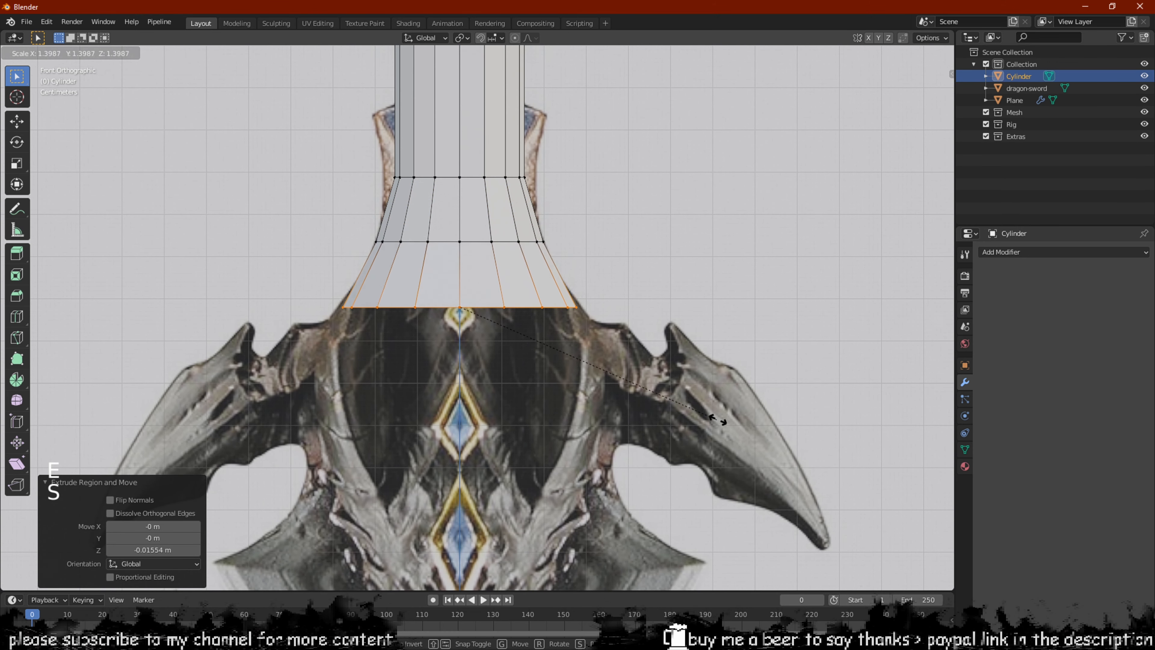
left_click(724, 421)
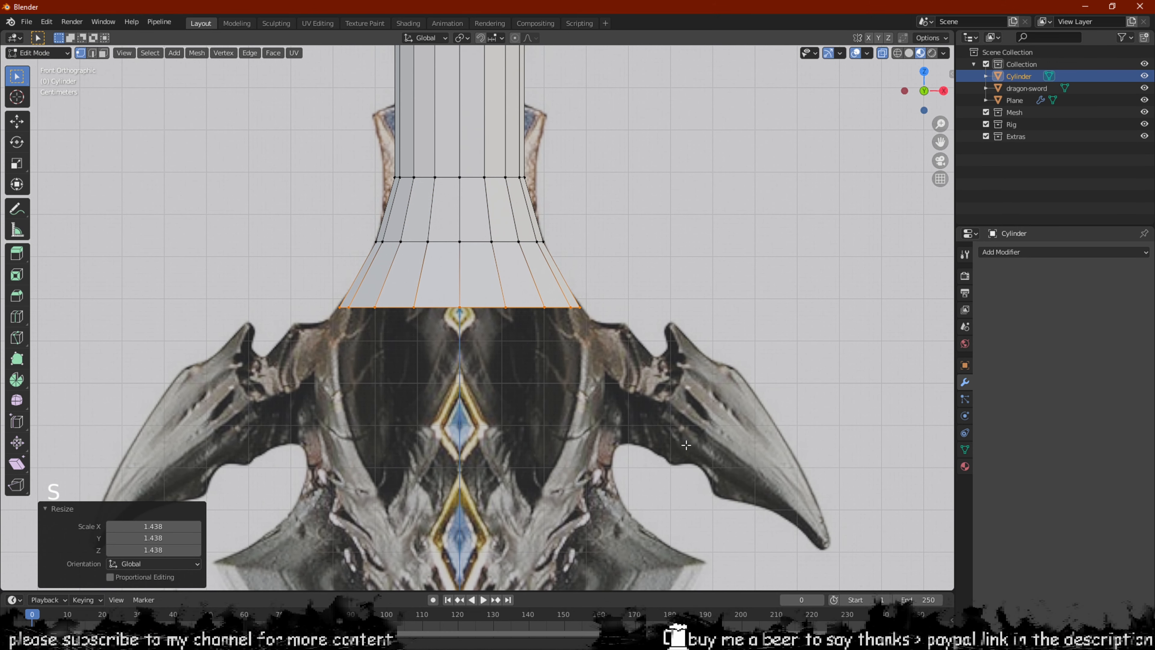
Extrude the bottom ring down about 0.0143 m and scale it by about 1.39 to continue the flare
key("e")
left_click(678, 504)
key("s")
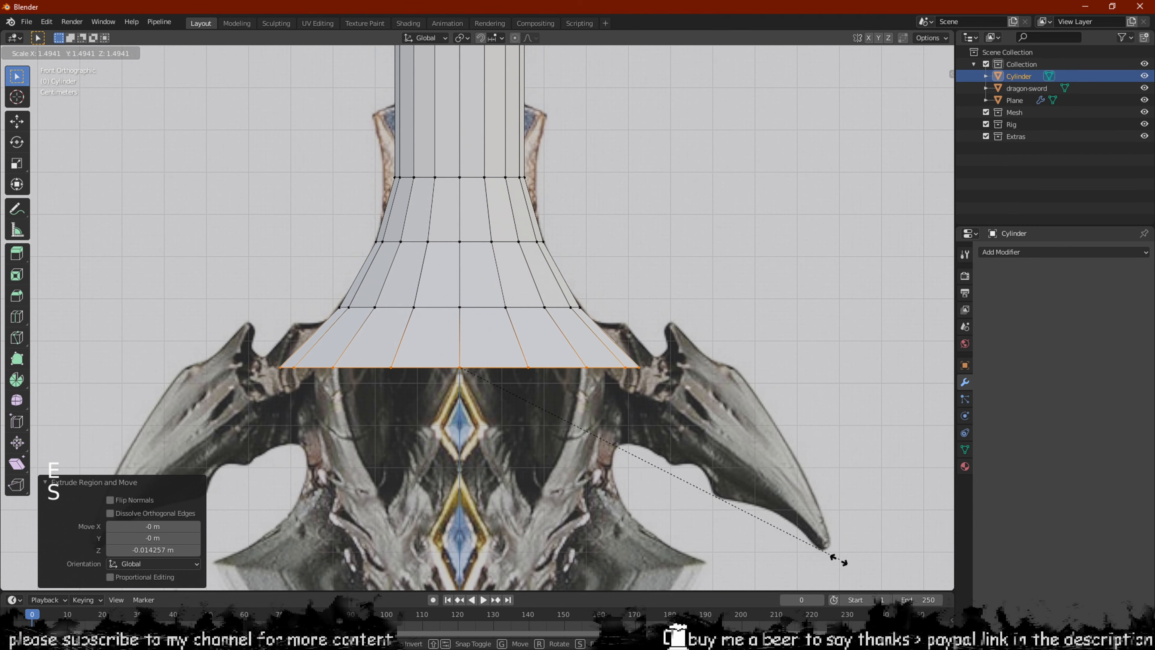
left_click(806, 555)
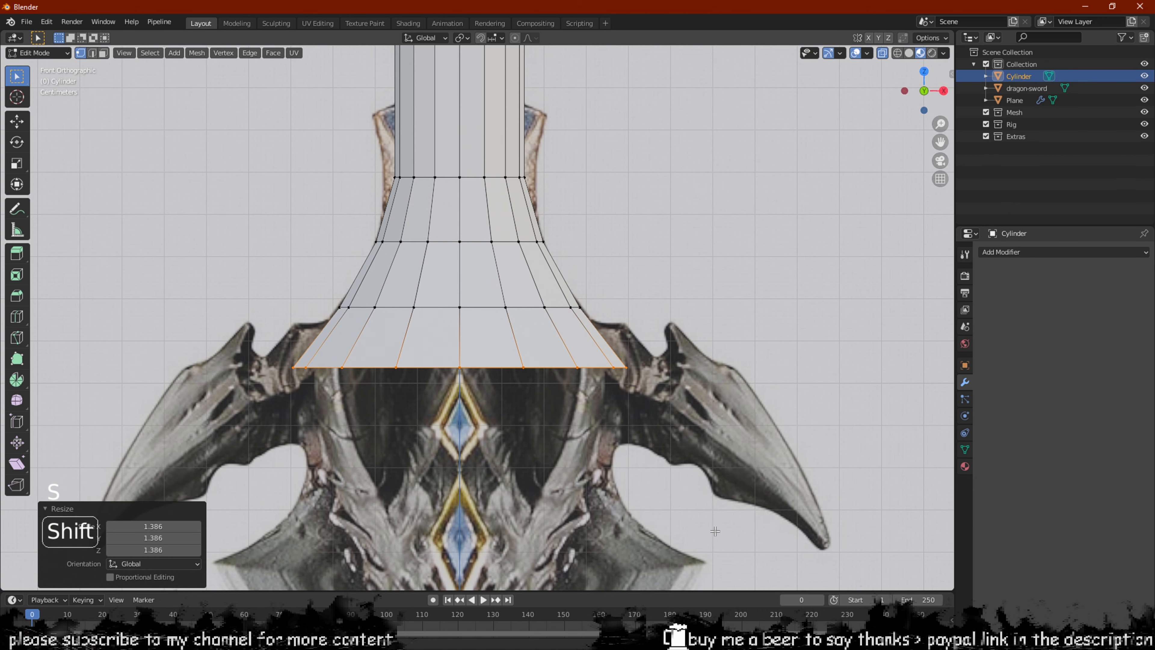
Extrude the bottom ring straight down about 0.0177 m to form the guard's widest band
middle_click_drag(714, 505, 697, 425, "shift")
key("e")
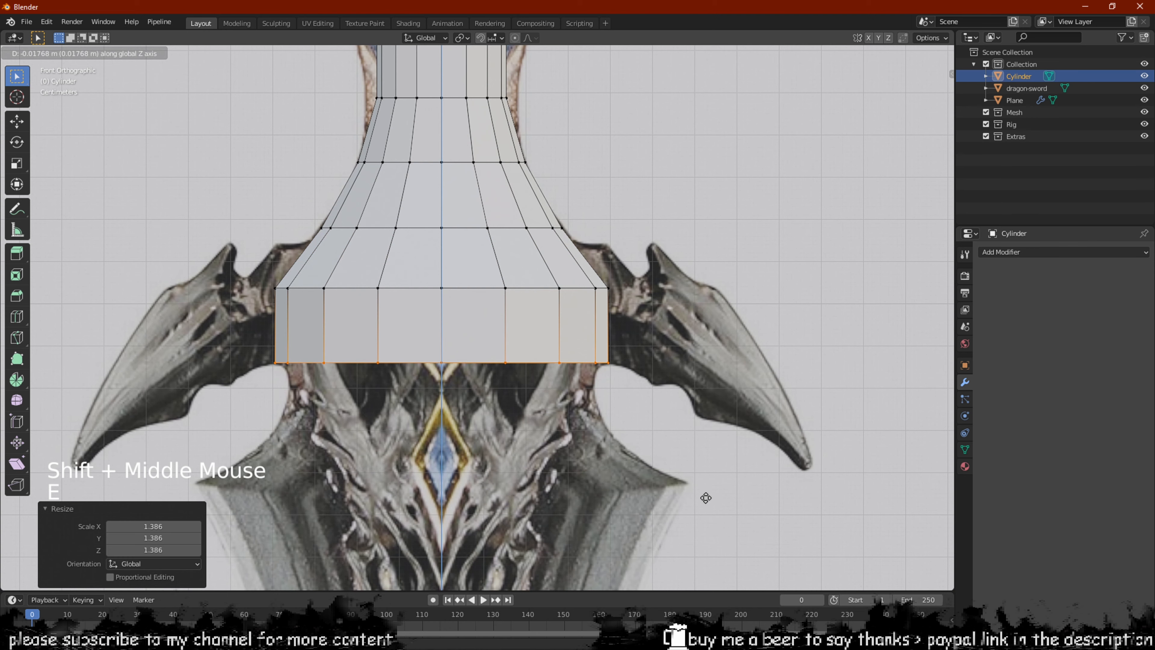
left_click(705, 498)
Extrude the bottom ring down about 0.0127 m and scale it to about 0.84 below the widest band
middle_click_drag(662, 376, 646, 322, "shift")
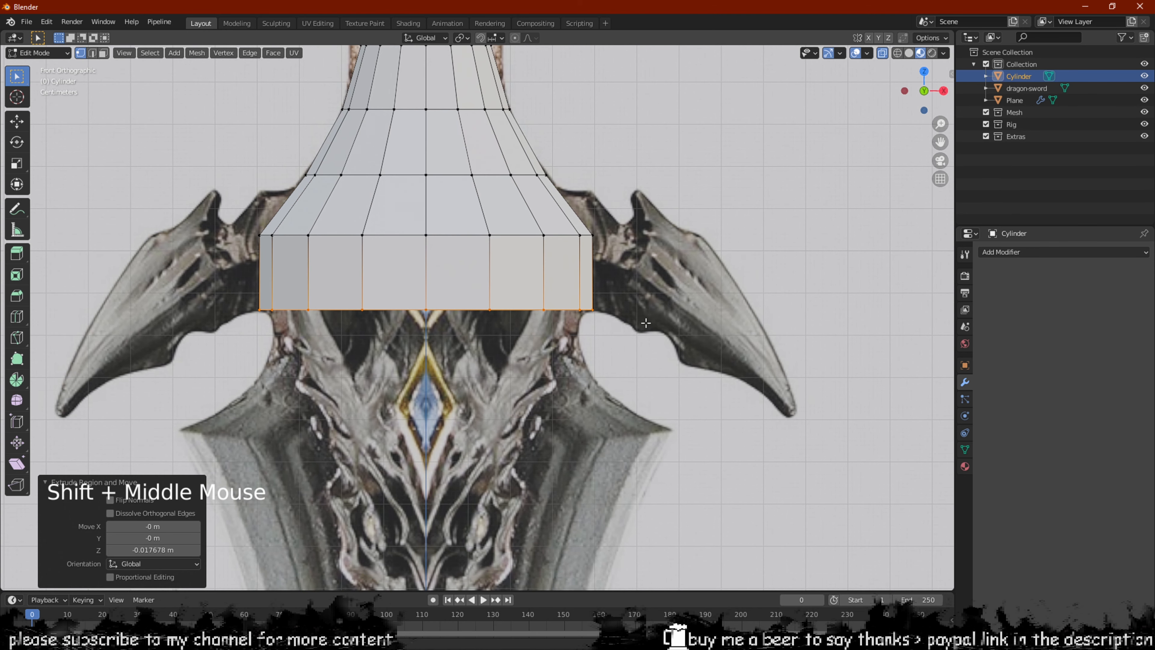
key("e")
left_click(638, 383)
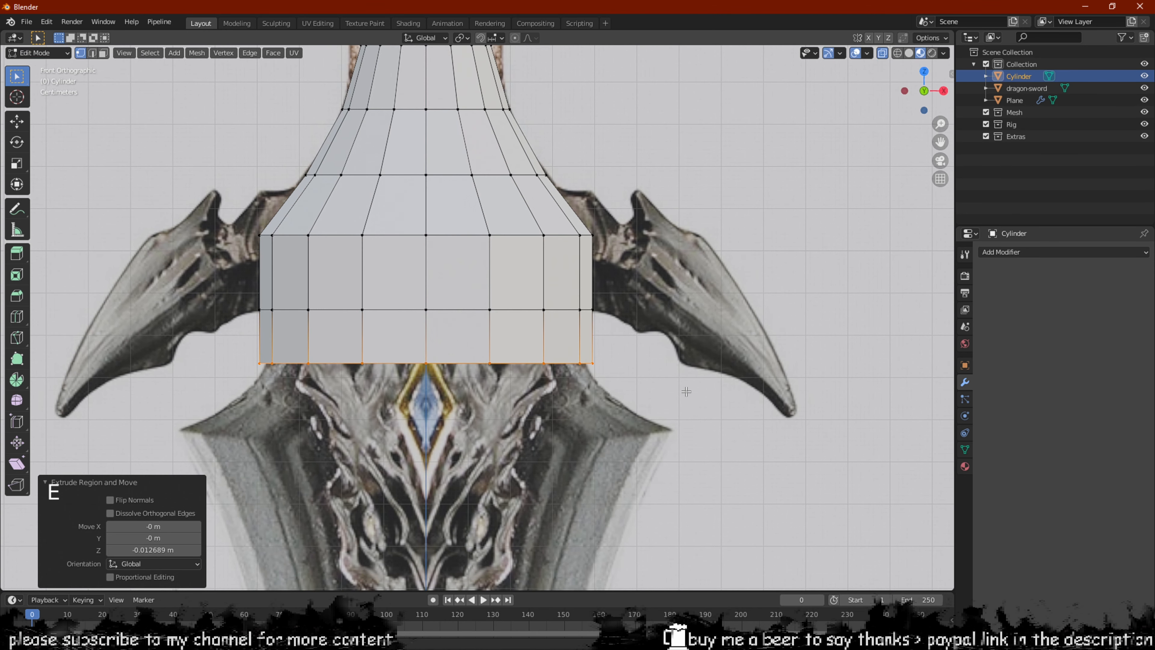
key("s")
left_click(641, 392)
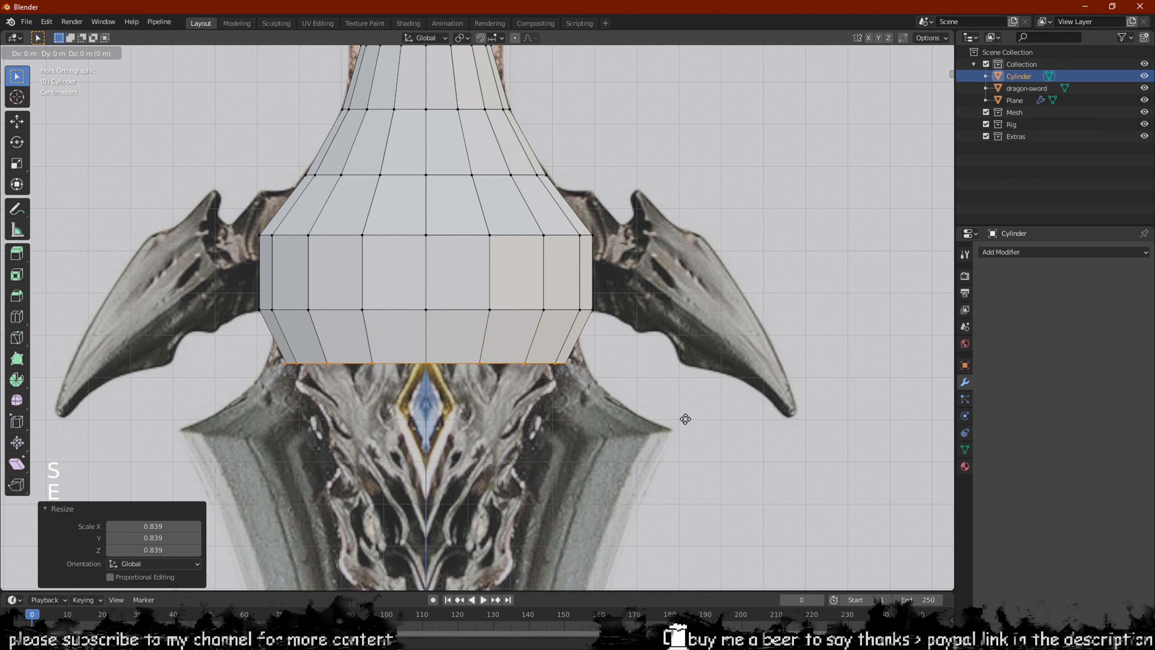
Extrude the bottom ring down about 0.0078 m and scale it to about 0.73 to round off the guard's underside
key("e")
left_click(693, 452)
key("s")
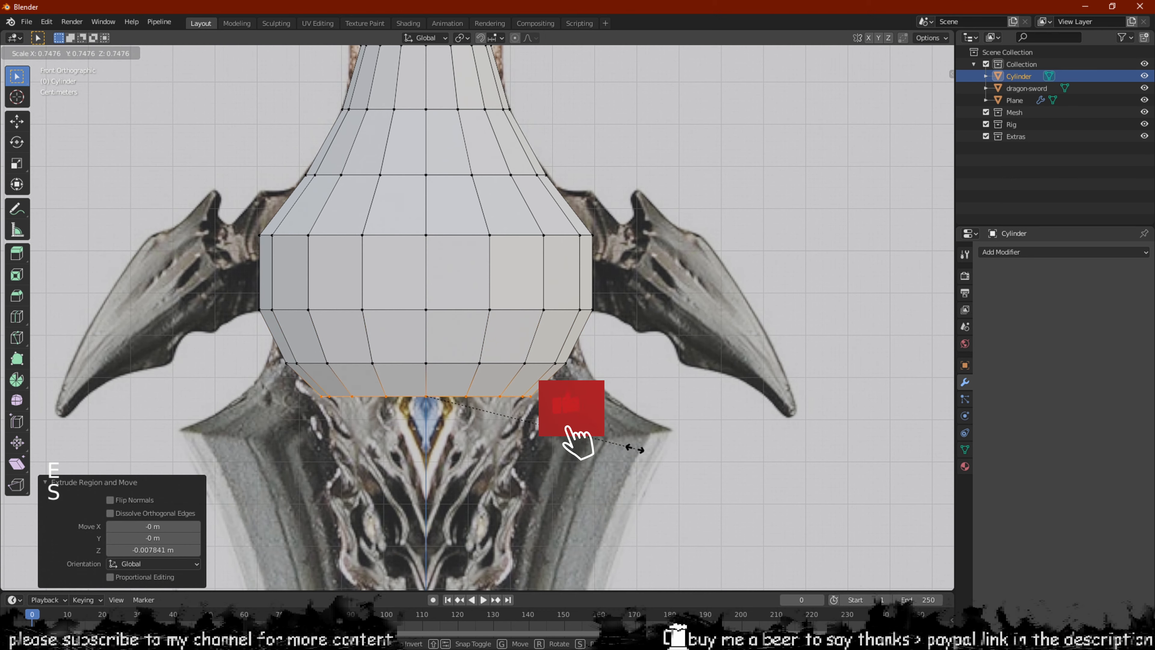
left_click(630, 448)
Add an edge loop around the grip and slide it up to just below the pommel
scroll(621, 412, "down", 2)
middle_click_drag(621, 412, 614, 301)
scroll(573, 382, "down", 3)
middle_click_drag(614, 300, 608, 309)
scroll(562, 211, "down", 1)
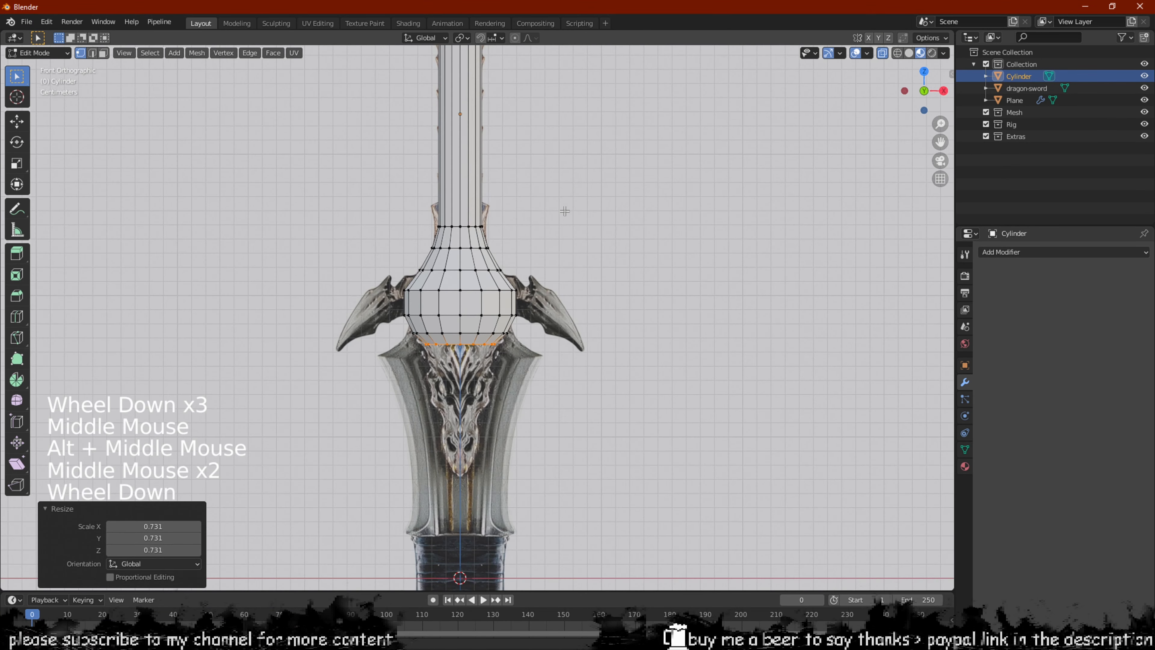
middle_click_drag(562, 211, 528, 335, "shift")
scroll(569, 251, "up", 2)
scroll(515, 247, "up", 2)
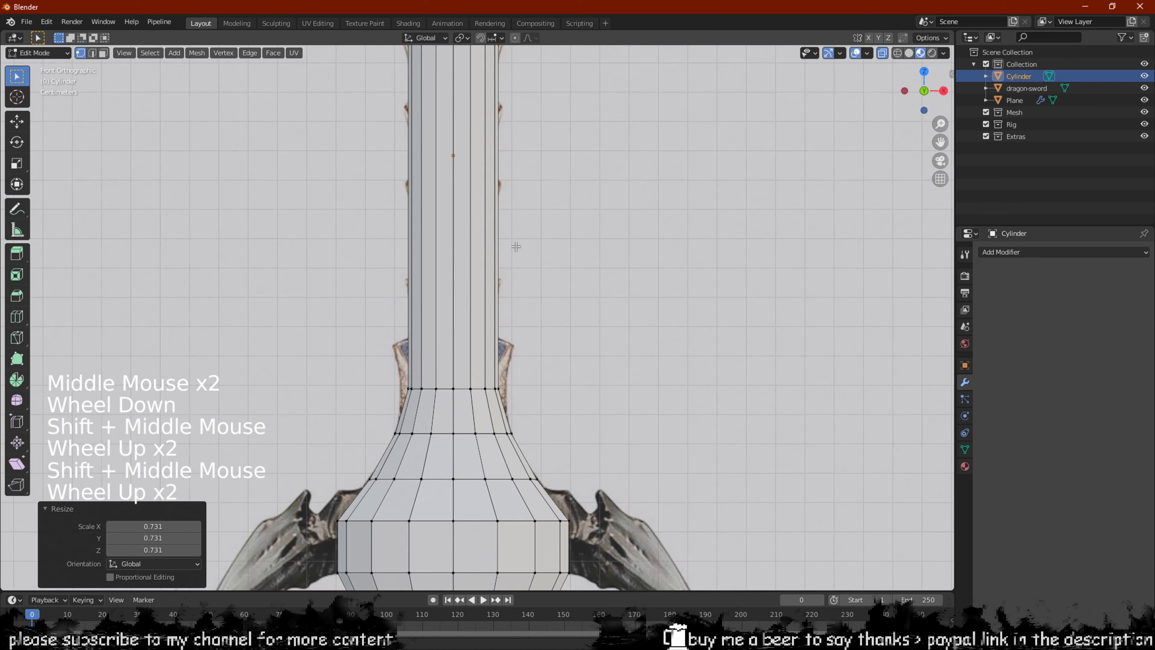
scroll(516, 248, "down", 2)
middle_click_drag(515, 248, 495, 364, "shift")
scroll(494, 364, "up", 2)
middle_click_drag(577, 82, 579, 209, "shift")
scroll(579, 209, "up", 2)
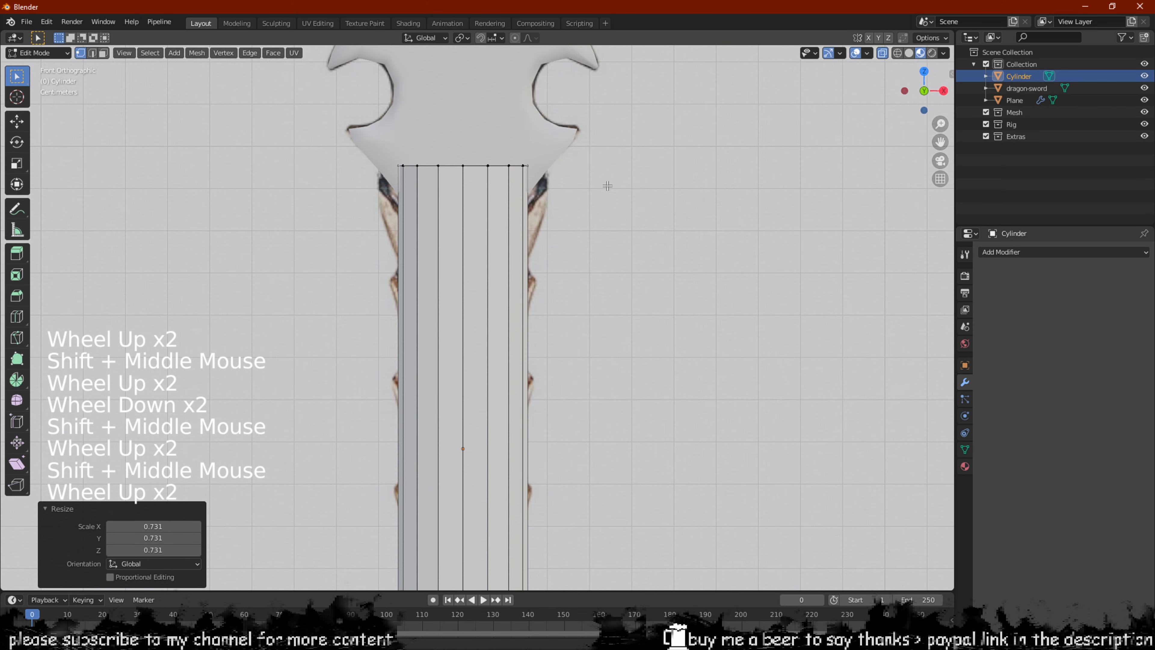
key("ctrl+r")
left_click(504, 294)
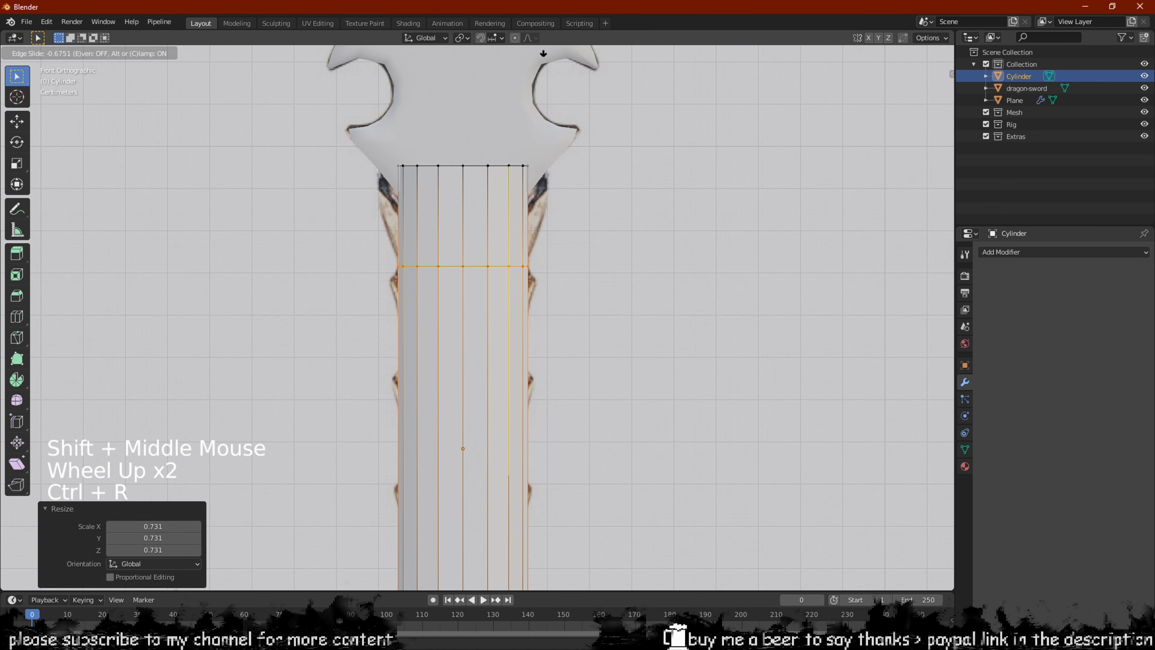
left_click(549, 105)
Scale up the grip's top edge ring so the upper end flares outward toward the pommel
left_click_drag(526, 168, 317, 214)
key("s")
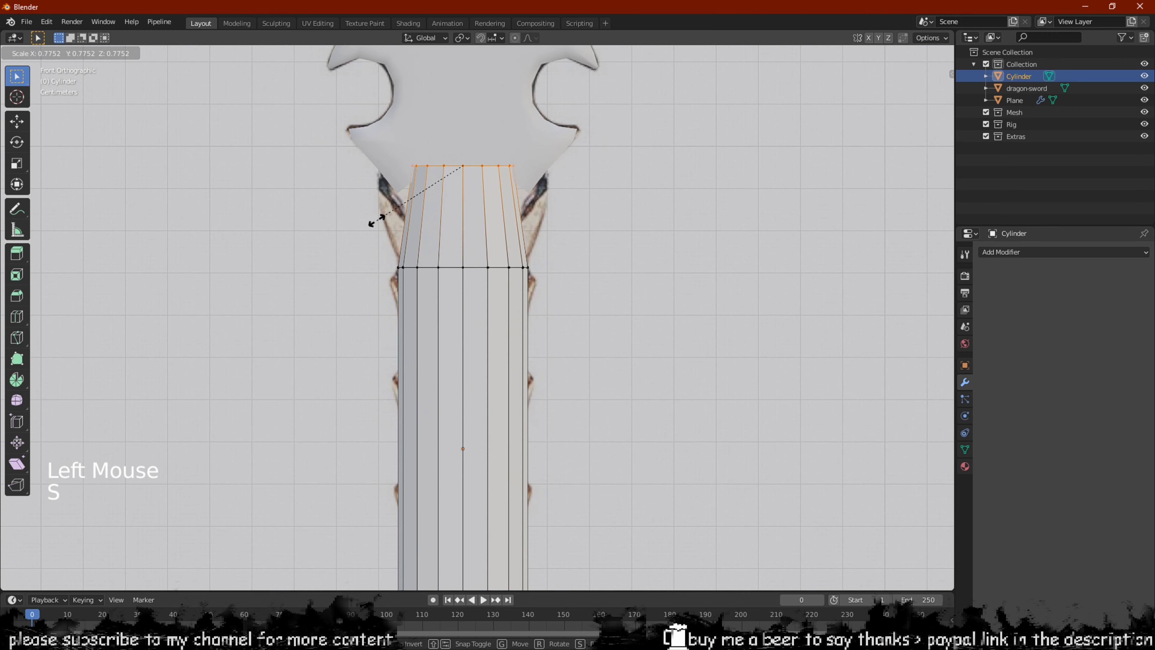
left_click(285, 211)
Switch to edge selection, turn off X-ray and isolate the cylinder in local view
scroll(640, 258, "down", 3)
middle_click_drag(639, 258, 587, 293)
scroll(625, 402, "up", 2)
key("2")
key("alt+z")
key("KP_Divide")
Try to fill a face between two opposite edges of the outer ring in the top view
scroll(487, 478, "up", 2)
scroll(523, 319, "up", 1)
key("2")
left_click(519, 218)
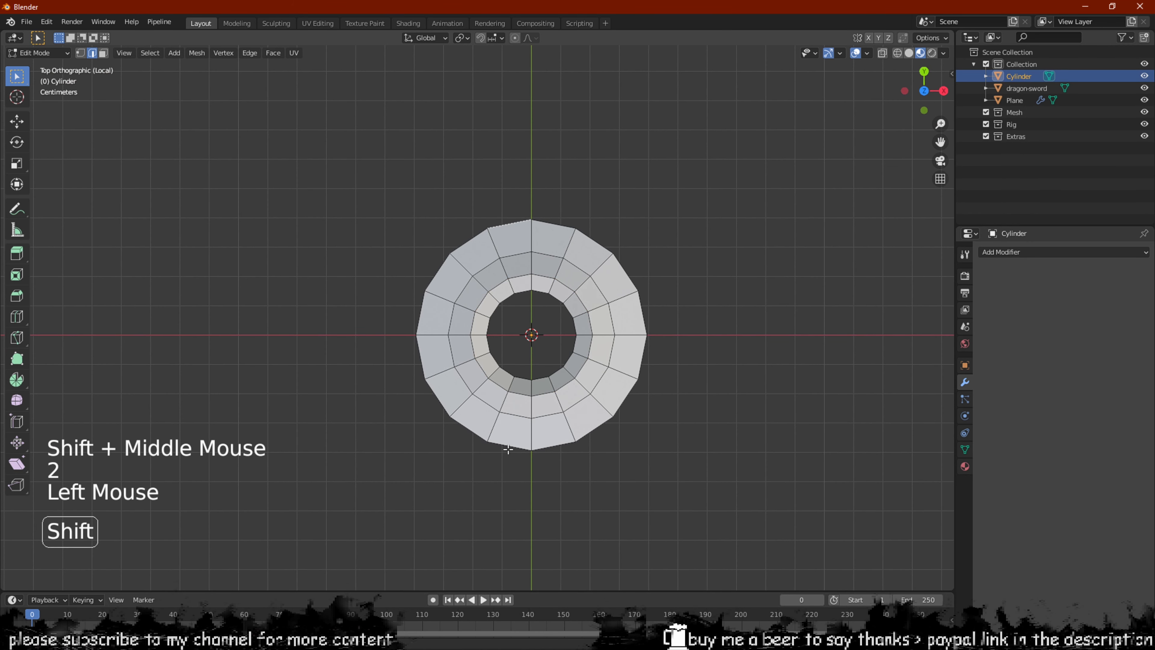
left_click(508, 449, "shift")
key("f")
key("ctrl+z")
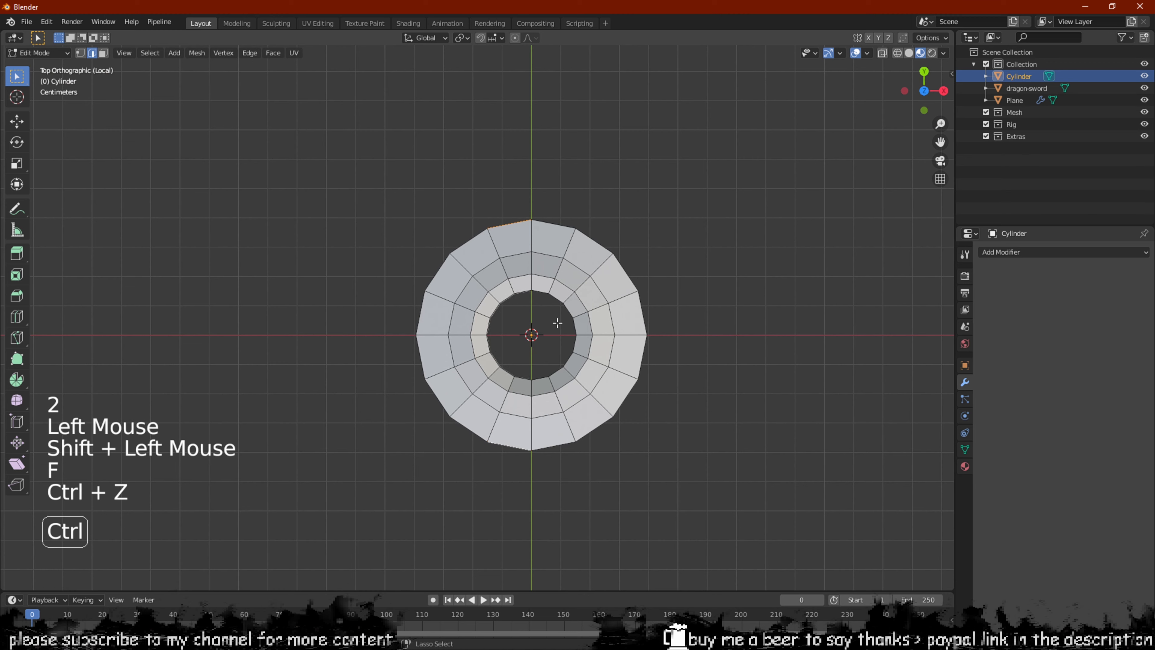
Fill a strip face between two opposite edges of the grip's open top rim
left_click(522, 244)
mouse_move(522, 244)
middle_mouse_down()
mouse_move(514, 195)
mouse_move(506, 236)
middle_mouse_up()
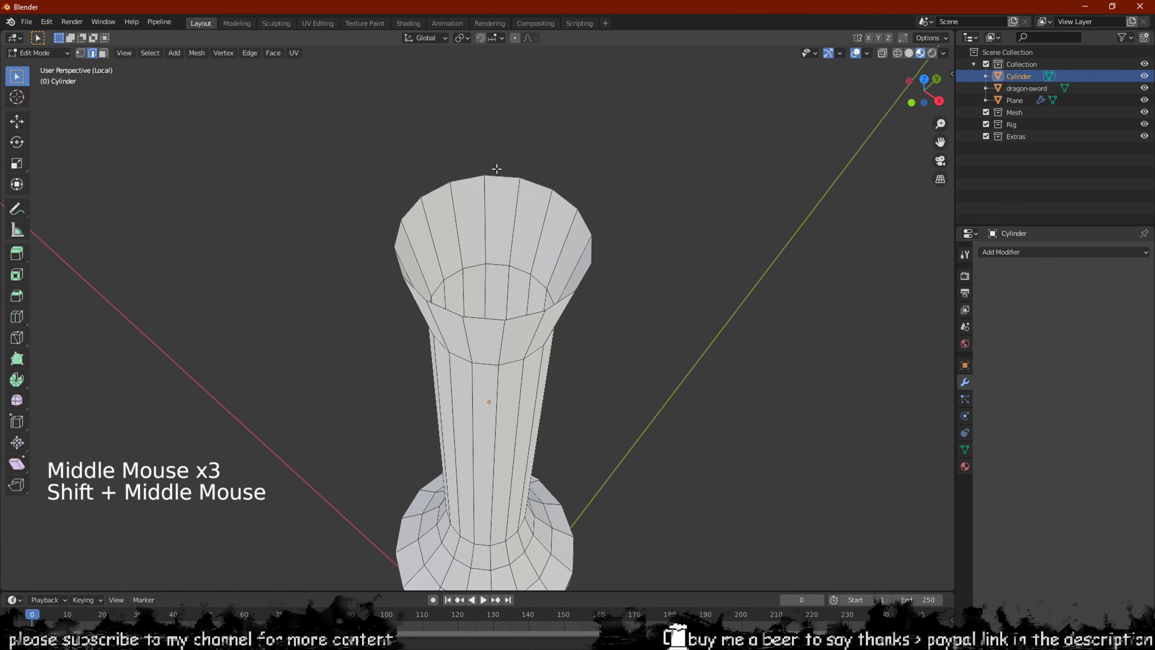
middle_click_drag(497, 168, 431, 240)
left_click(390, 242, "alt")
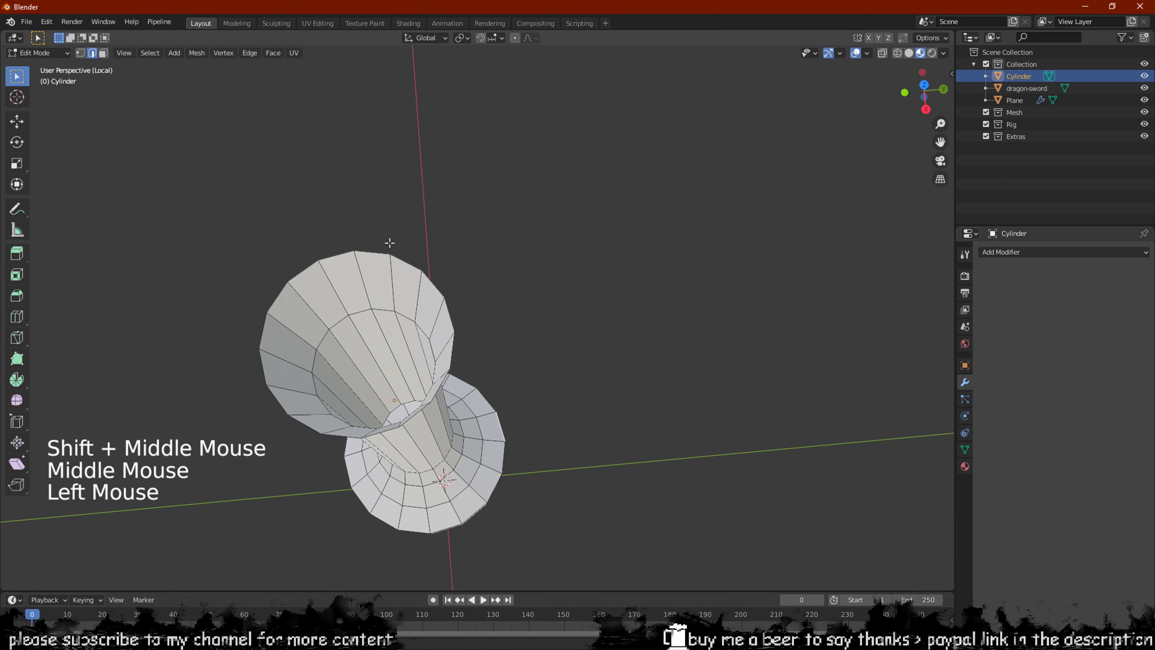
left_click(385, 430, "shift")
middle_click_drag(385, 430, 465, 374)
key("f")
Fill the remaining gaps on both sides of the strip with faces to cap the top opening
left_click(493, 276)
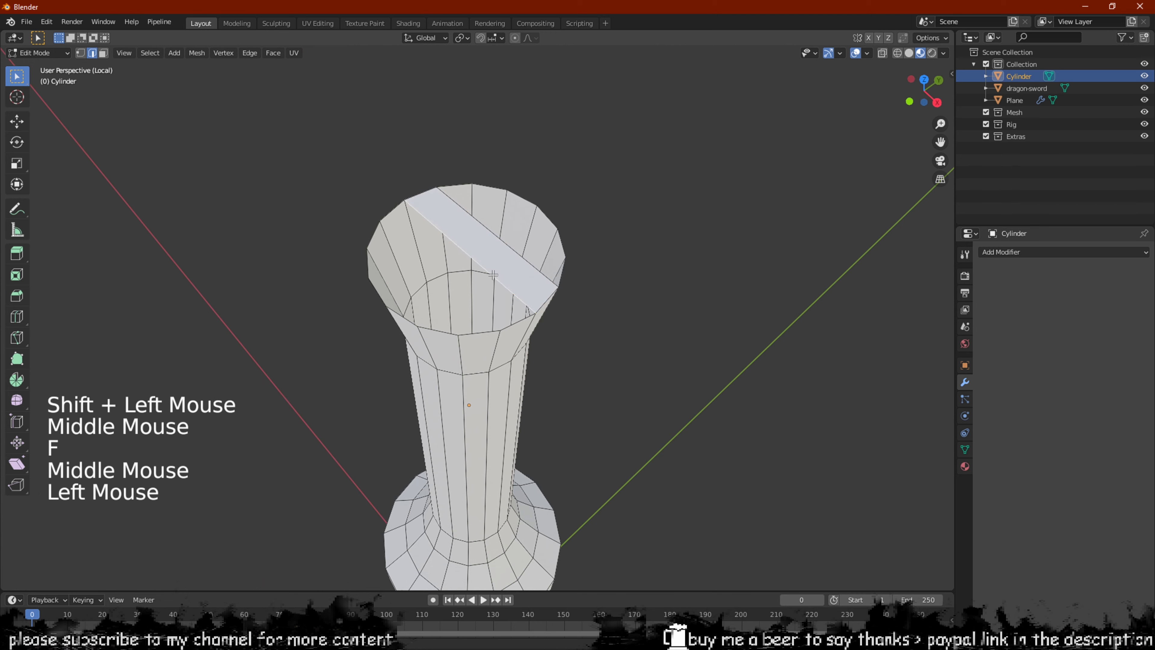
key("f")
key("f")
key("f")
key("f")
key("f")
key("f")
left_click(491, 241)
key("f")
key("f")
key("f")
key("f")
key("f")
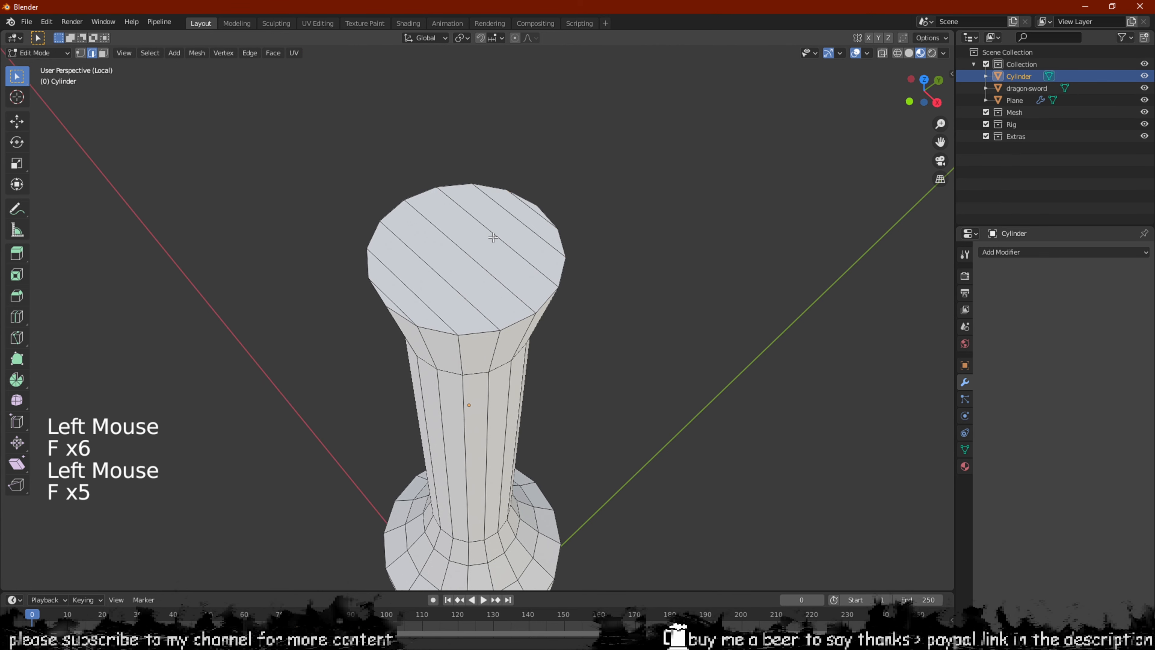
Fill a strip face between two opposite edges of the guard's open bottom rim
scroll(491, 241, "down", 1)
middle_click_drag(492, 241, 430, 297)
scroll(476, 183, "down", 2)
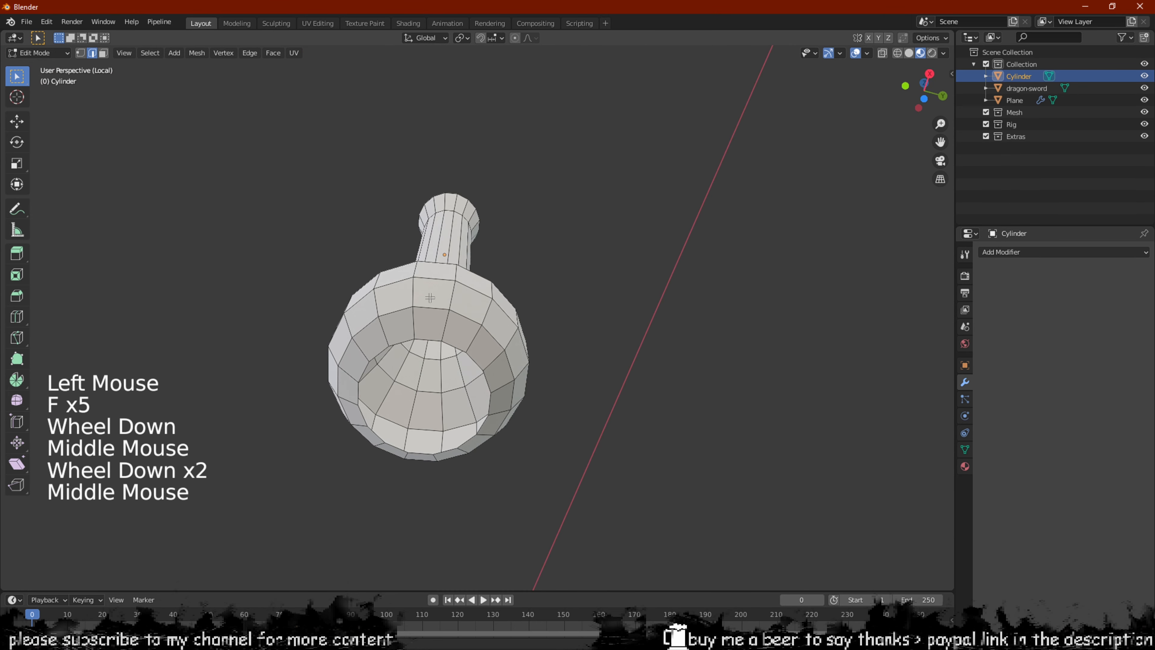
left_click(427, 344)
middle_click_drag(427, 345, 394, 354)
left_click(393, 353)
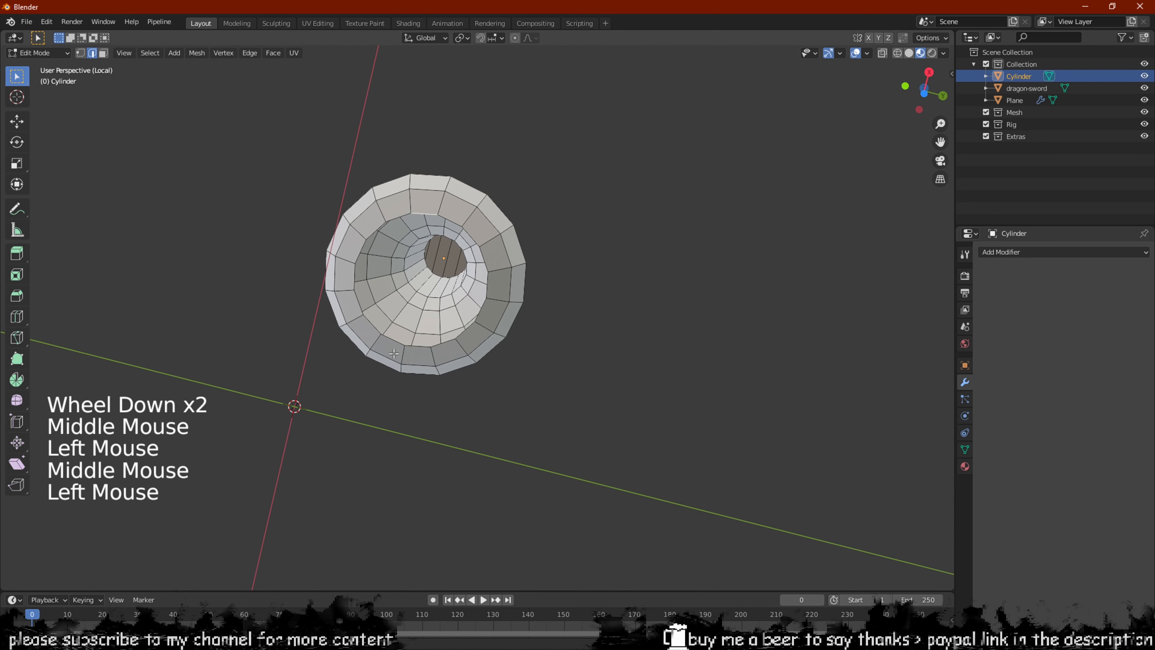
left_click(419, 345, "shift")
key("f")
Fill the rest of the bottom opening with strip faces on both sides of the first one
left_click(444, 337)
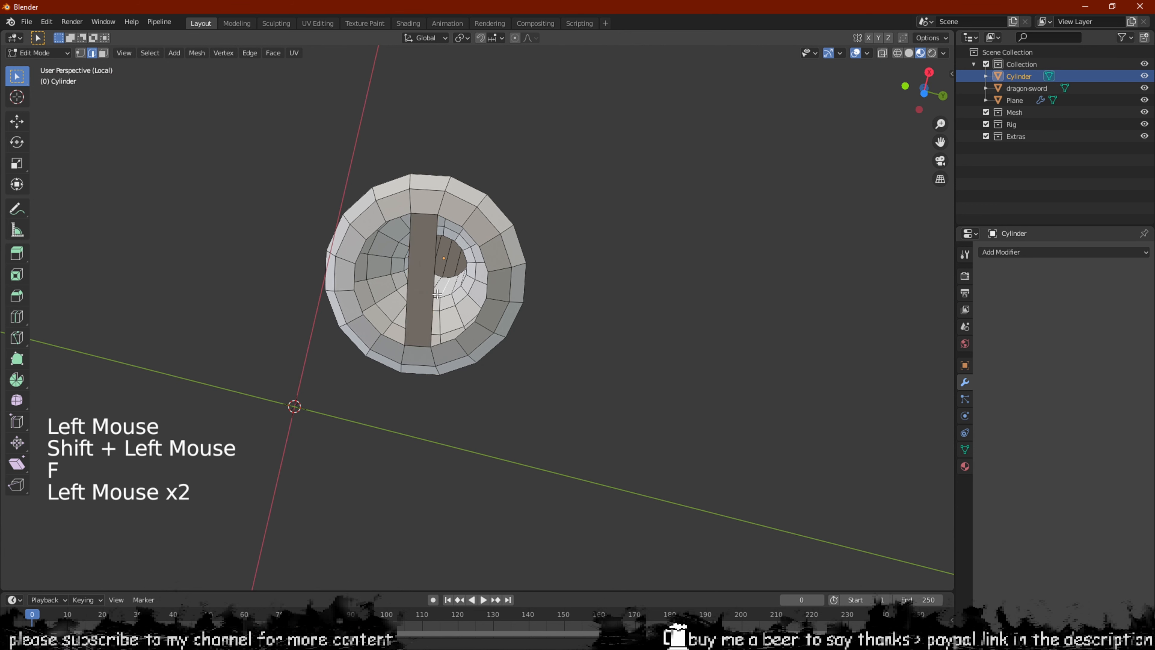
key("f")
key("f")
key("f")
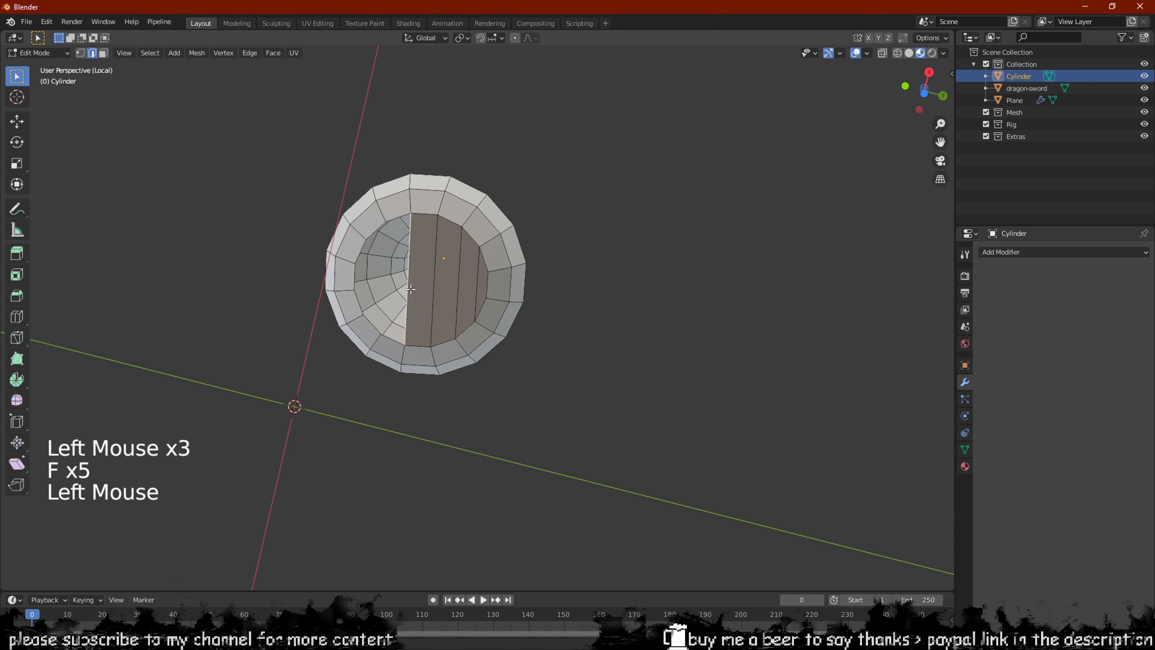
key("f")
Leave local view and add centred edge loops around the guard's lower sloped band and its widest band
middle_click_drag(440, 271, 577, 352)
key("slash")
scroll(472, 330, "down", 5)
scroll(586, 344, "down", 2)
scroll(637, 272, "up", 2)
scroll(605, 314, "up", 2)
key("ctrl+r")
left_click(533, 337)
right_click(533, 338)
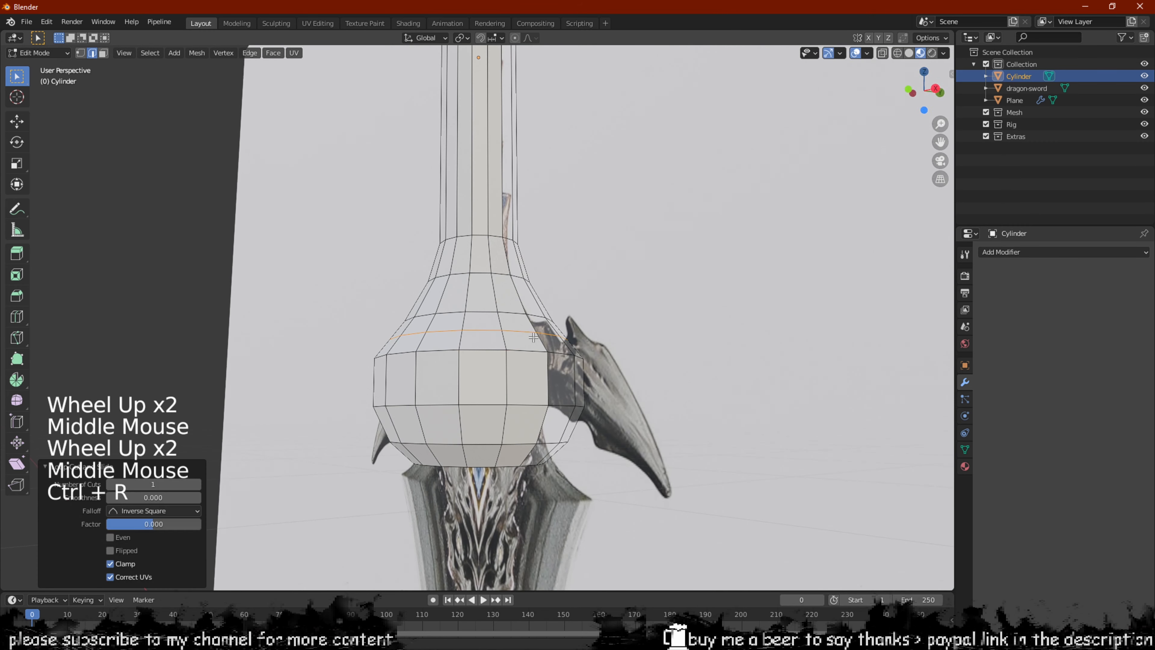
middle_click_drag(547, 374, 523, 369)
scroll(615, 407, "up", 1)
scroll(616, 407, "up", 1)
scroll(568, 391, "up", 1)
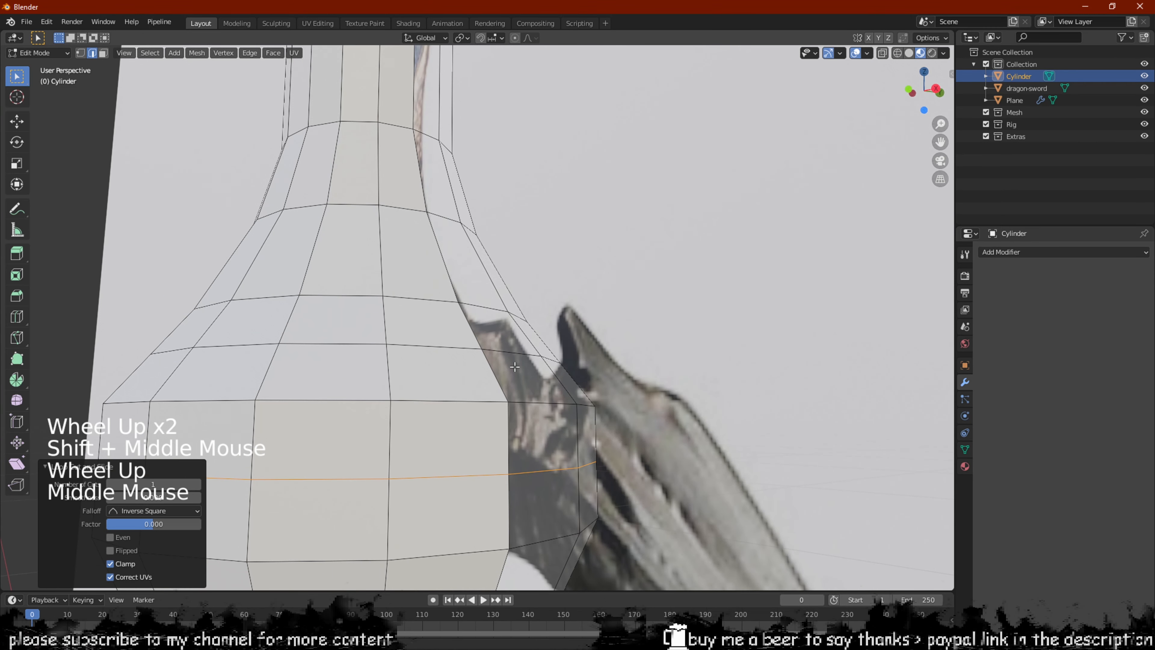
Extrude four adjacent side faces of the guard's widest band about 0.0079 m outward toward the reference horn
left_click(500, 443)
key("3")
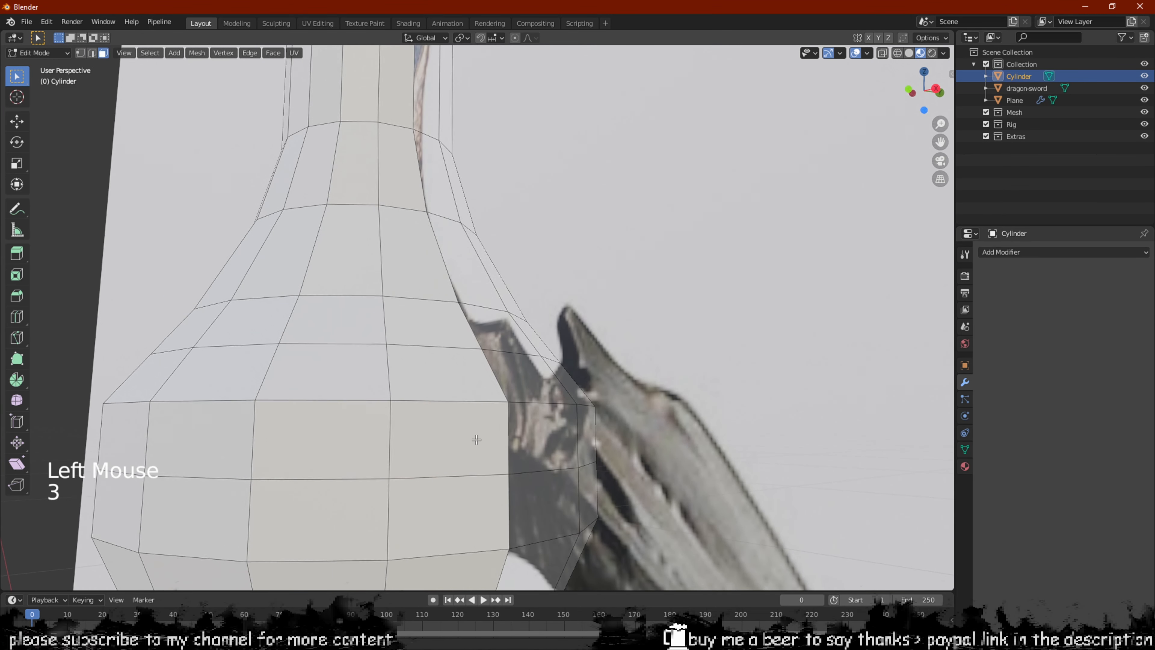
left_click(468, 437)
left_click(539, 448, "shift")
left_click(541, 505, "shift")
left_click(477, 490, "shift")
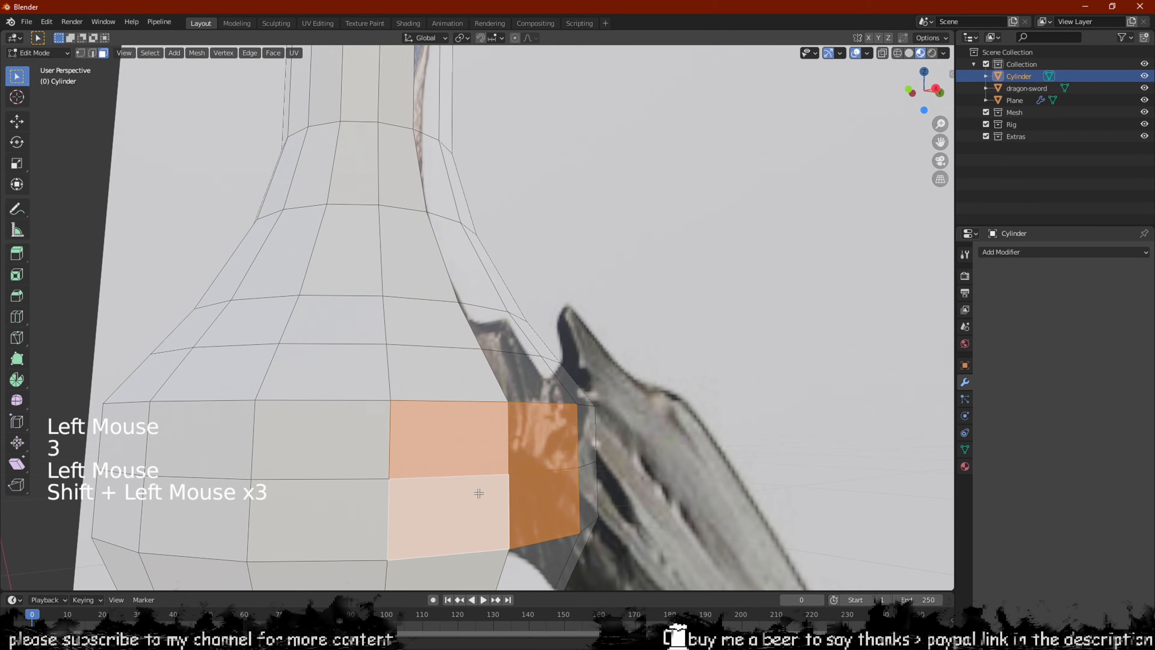
scroll(477, 490, "down", 2)
middle_click_drag(477, 490, 634, 403)
middle_click_drag(634, 403, 472, 361, "shift")
scroll(332, 307, "up", 1)
scroll(467, 363, "up", 2)
scroll(469, 362, "down", 6)
scroll(472, 360, "up", 8)
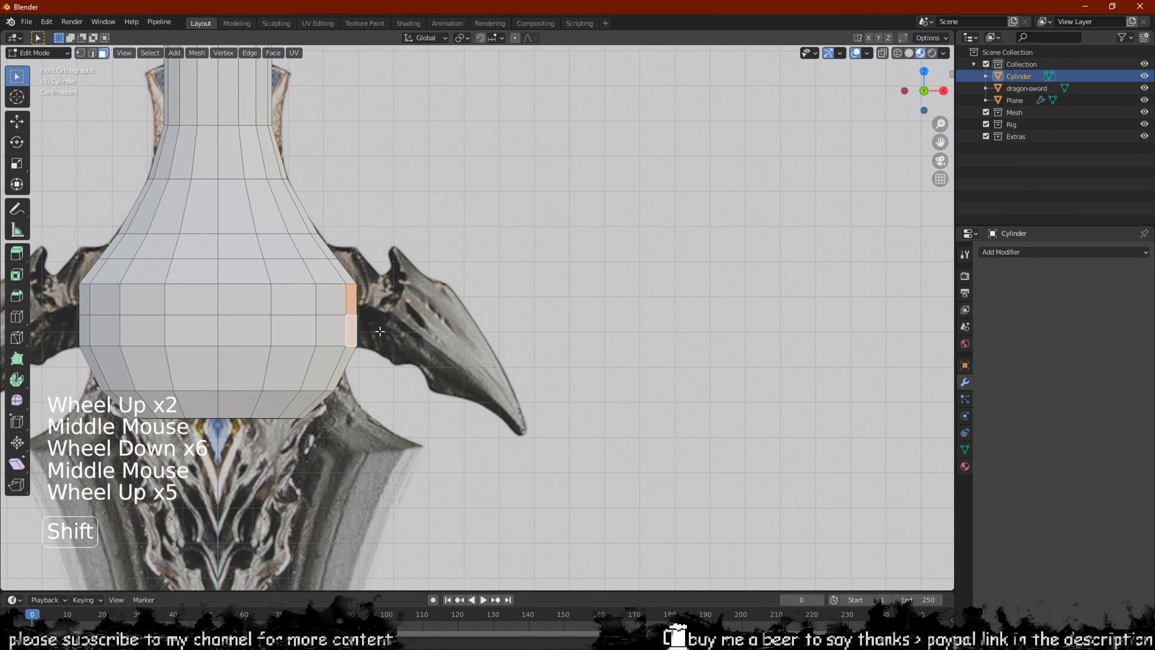
key("e")
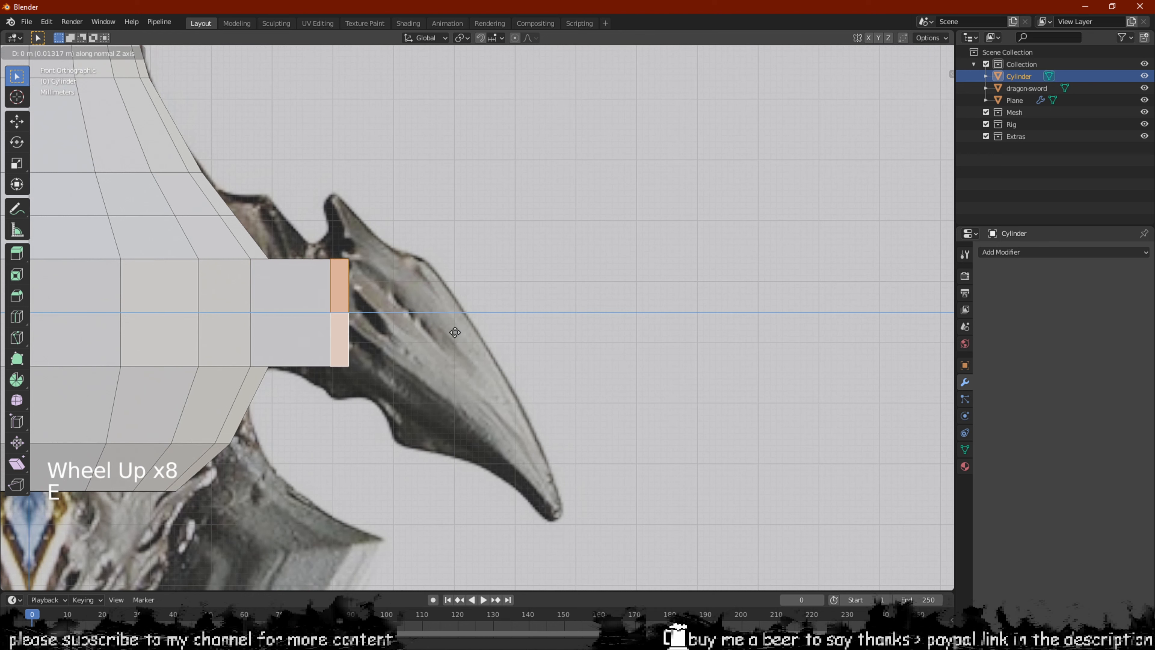
left_click(428, 334)
Extrude the horn's end faces twice, about 0.0094 m and 0.0129 m, moving each new end down along the reference horn
key("e")
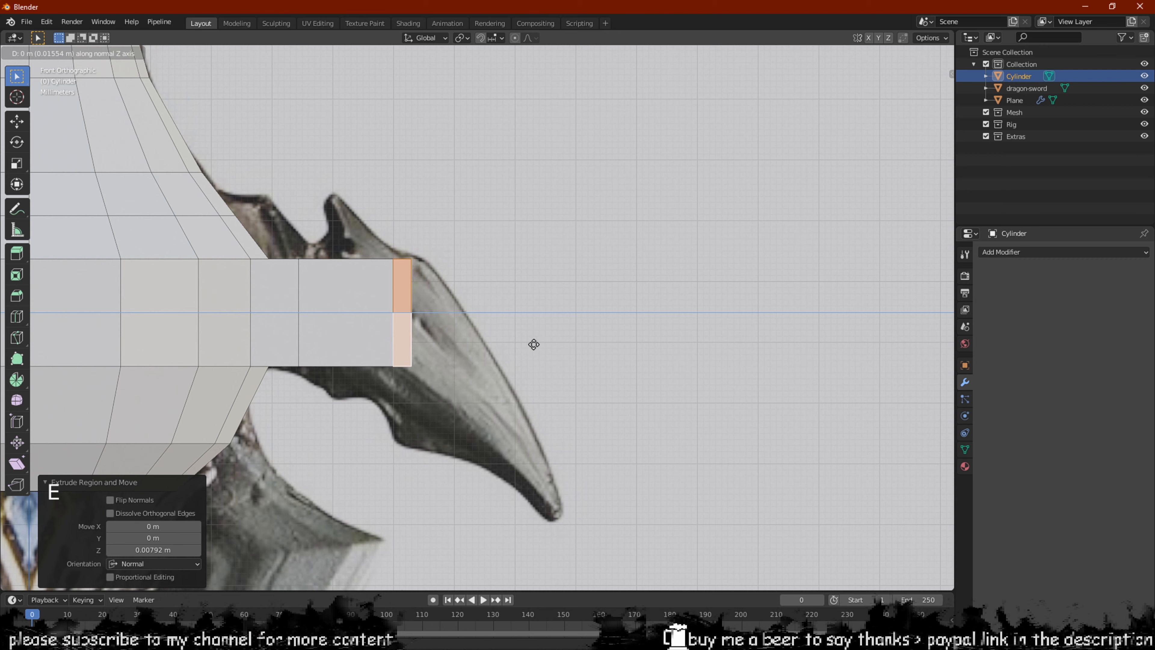
left_click(509, 346)
key("g")
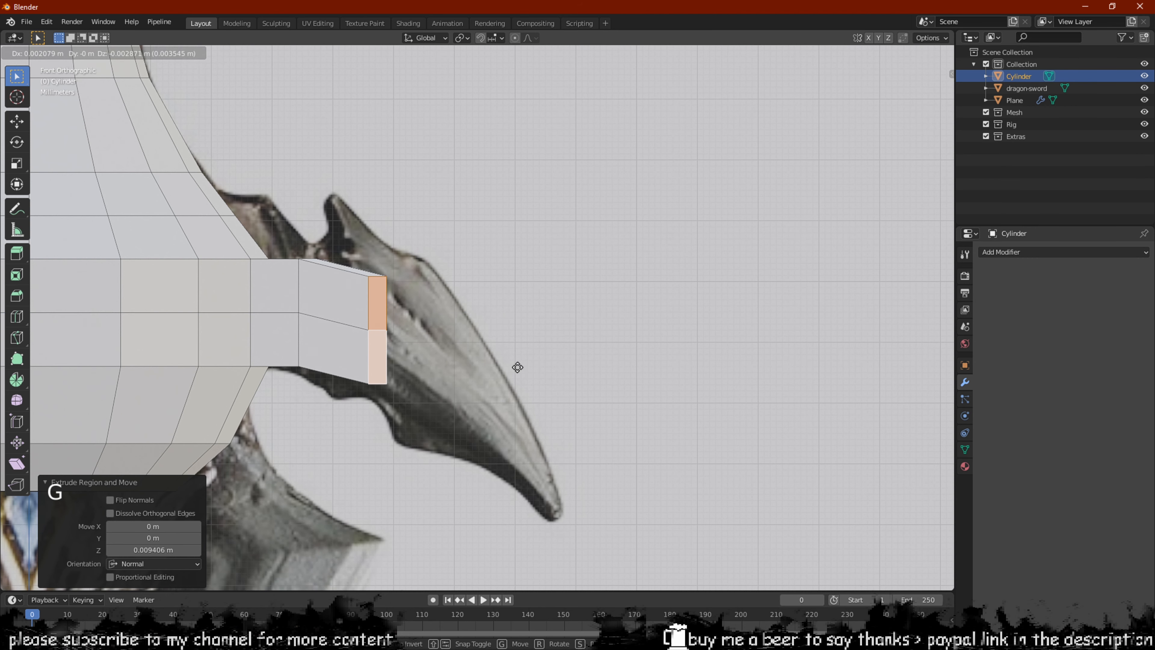
left_click(527, 369)
key("e")
left_click(581, 449)
key("g")
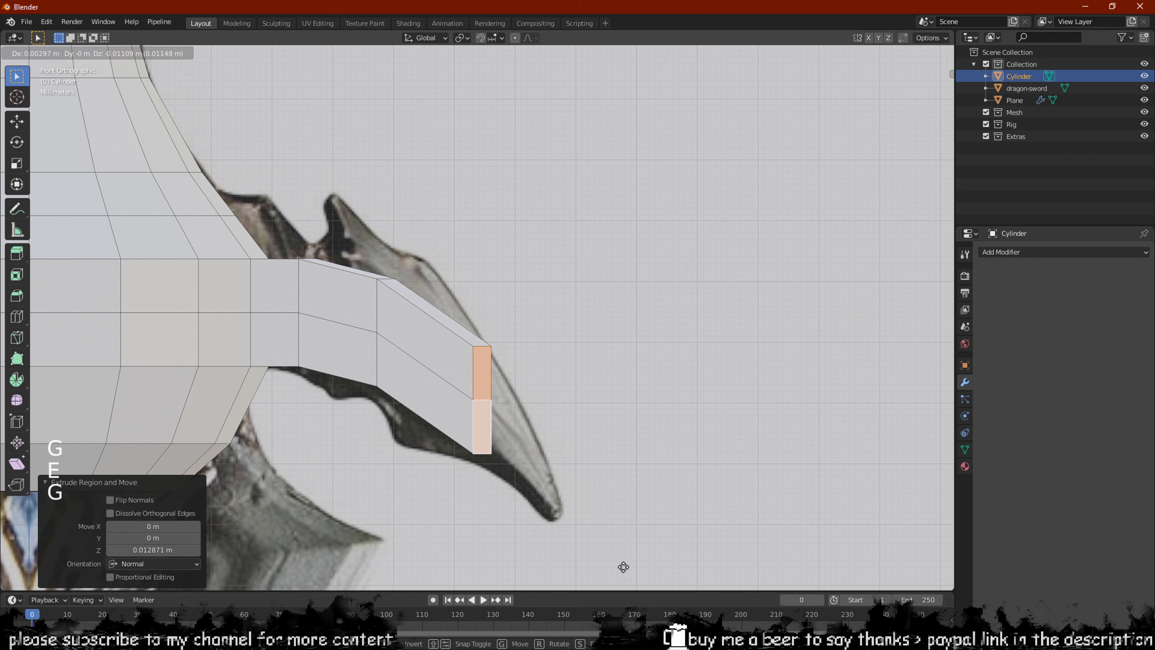
left_click(622, 566)
Rotate the horn's end faces about 43.4°, scale them to about 0.798 and shift them slightly down inside the reference outline
key("r")
left_click(462, 145)
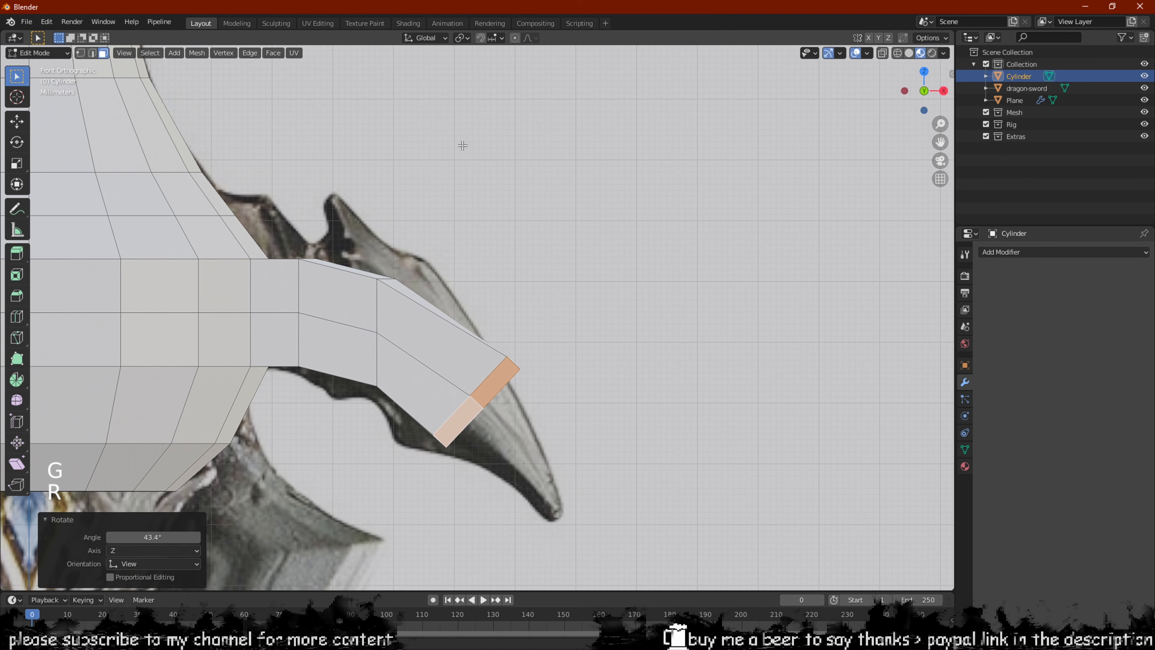
key("s")
left_click(748, 477)
key("g")
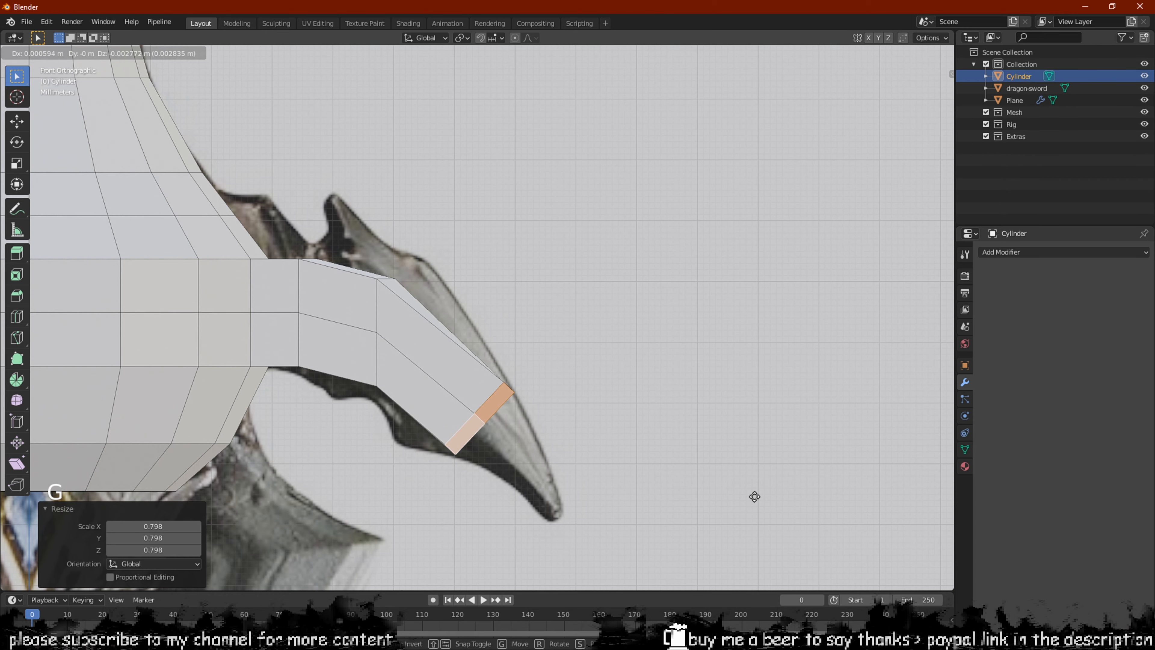
left_click(755, 496)
Extrude the end faces to the reference horn's tip, shrinking and positioning them to form a narrow point
middle_click_drag(629, 424, 652, 175, "shift")
scroll(652, 175, "up", 2)
key("e")
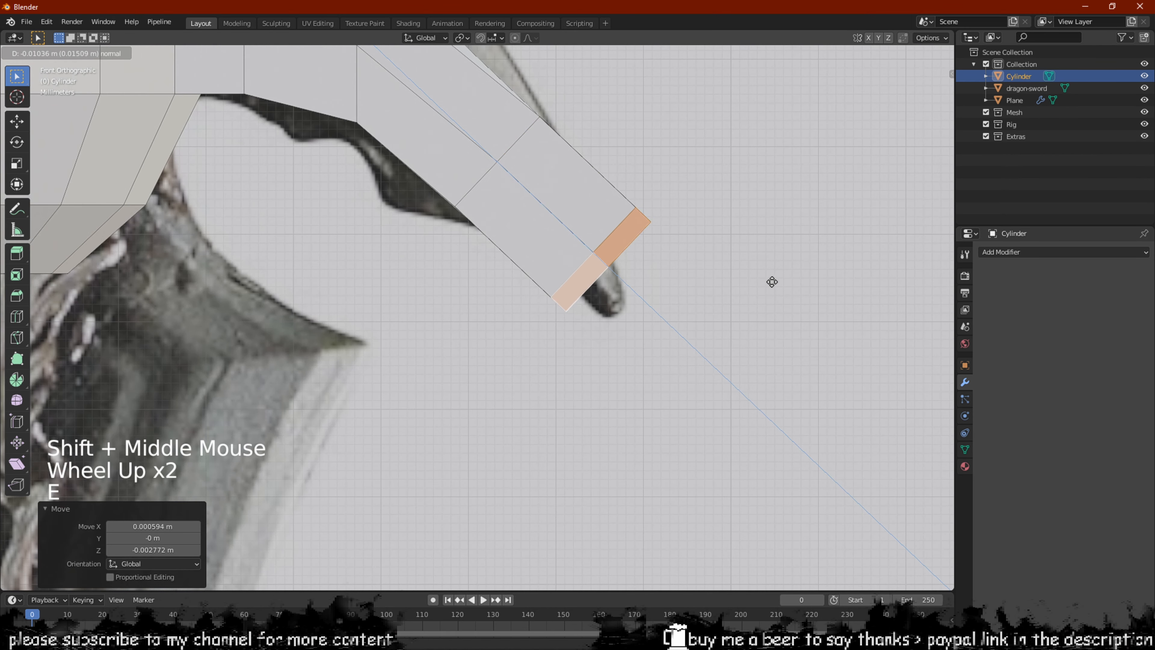
left_click(801, 318)
key("s")
left_click(674, 313)
key("g")
left_click(701, 330)
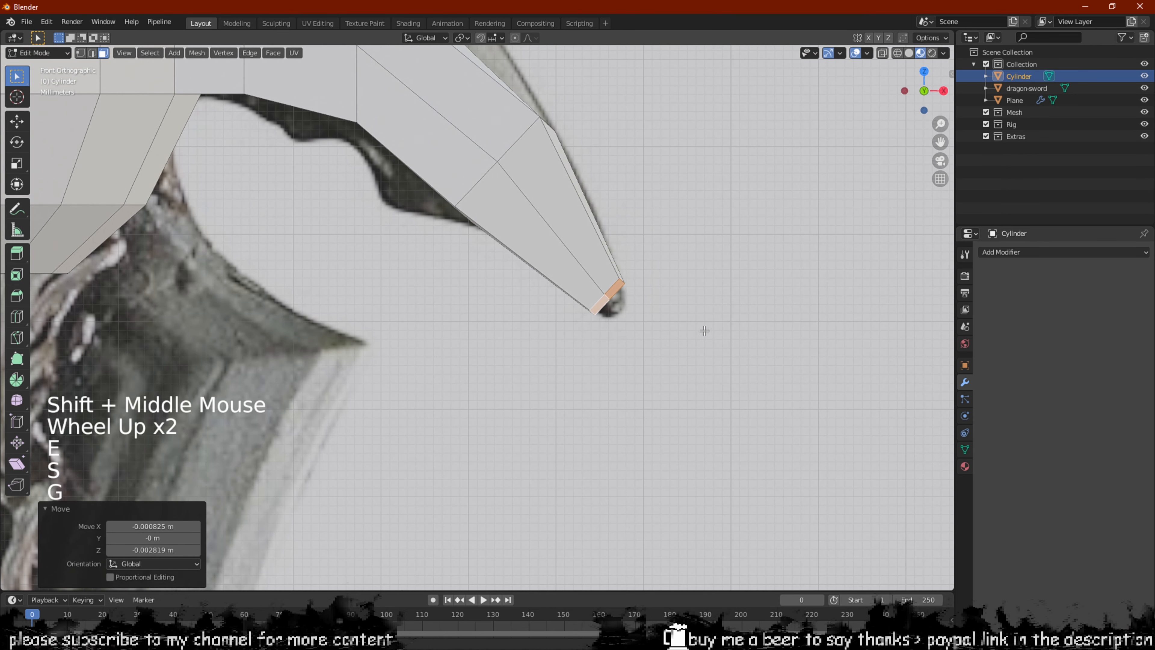
key("s")
left_click(700, 328)
key("g")
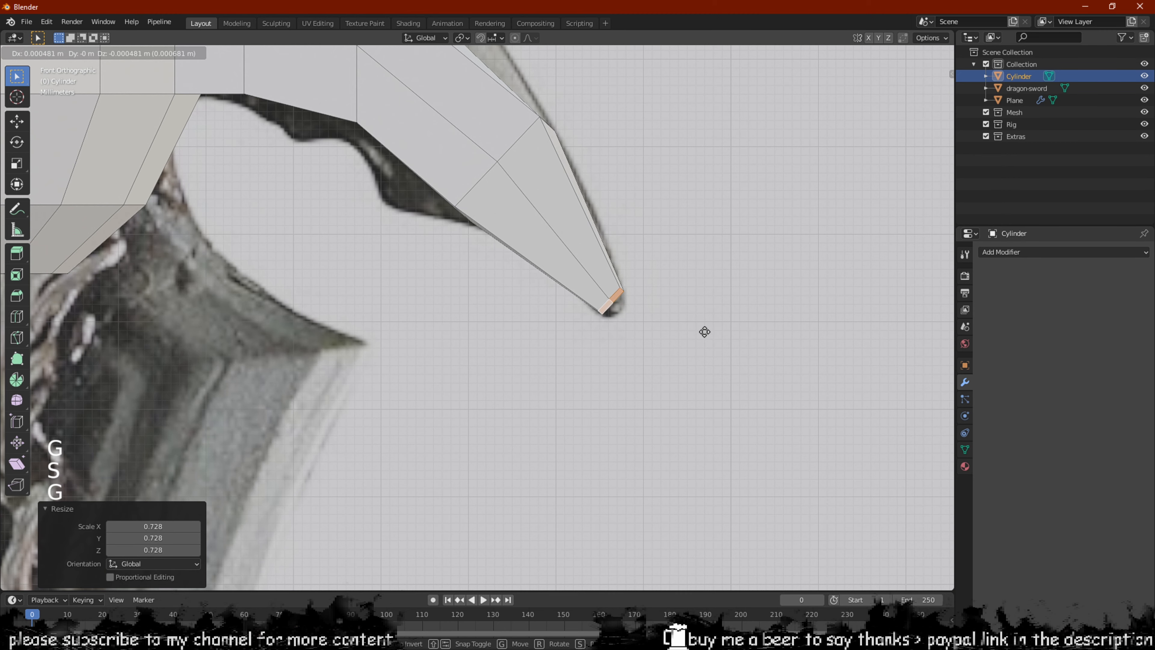
left_click(704, 331)
Extrude the two upper faces of the horn's middle segment about 0.0057 m outward and rotate them about 9°
scroll(704, 348, "down", 2)
scroll(498, 227, "up", 2)
middle_click_drag(704, 347, 406, 280, "shift")
scroll(418, 278, "down", 6)
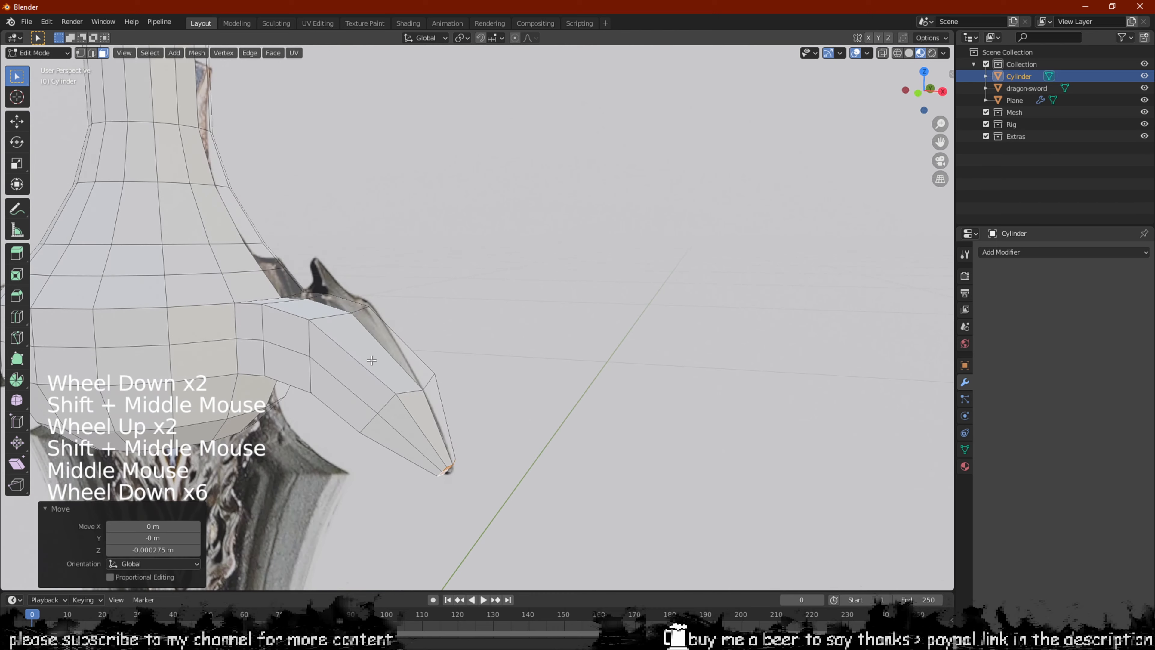
left_click(350, 337)
middle_click_drag(350, 337, 426, 329)
left_click(349, 339, "shift")
scroll(466, 310, "up", 2)
key("e")
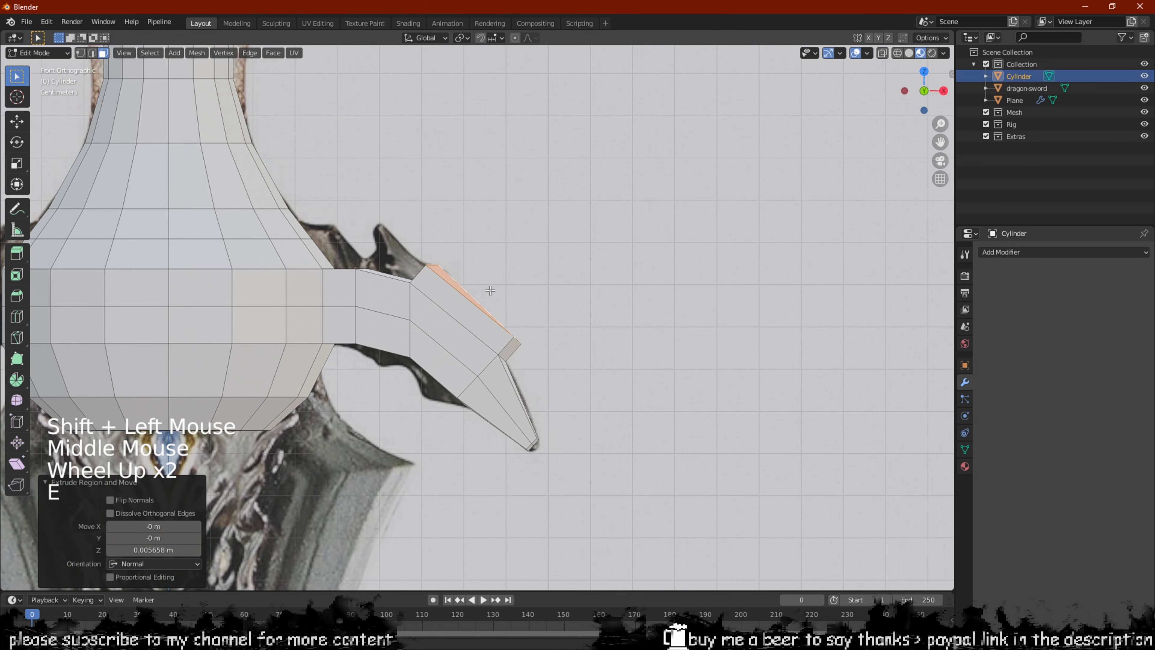
key("r")
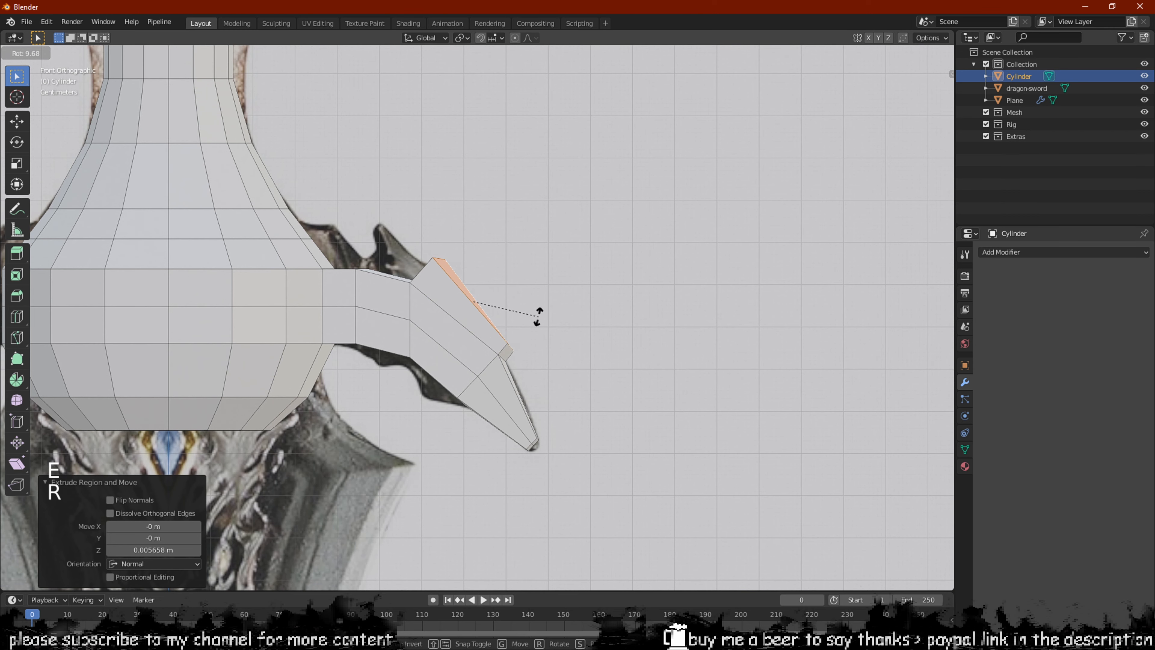
left_click(538, 316)
Try deleting the two guard-facing end faces of the raised upper block on the horn, and undo the deletion
middle_click_drag(423, 248, 429, 305, "shift")
middle_click_drag(430, 305, 431, 325)
left_click(437, 400)
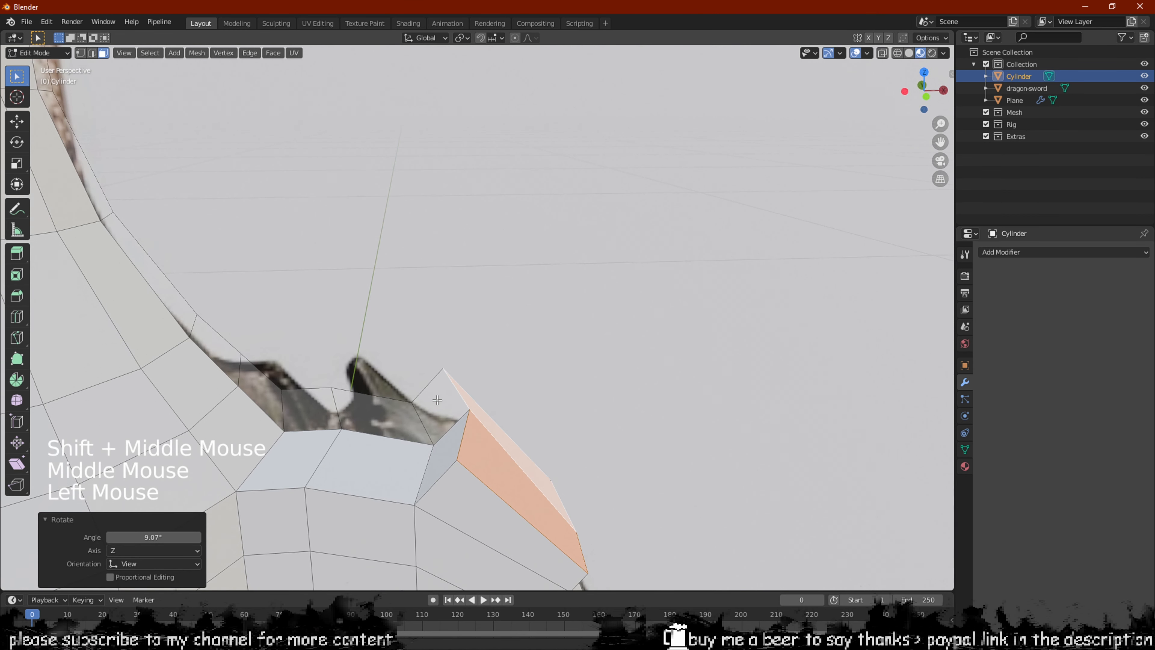
left_click(444, 457, "shift")
key("x")
left_click(455, 462)
middle_click_drag(455, 462, 496, 366, "shift")
scroll(495, 365, "up", 1)
left_click(448, 342)
left_click(450, 386, "shift")
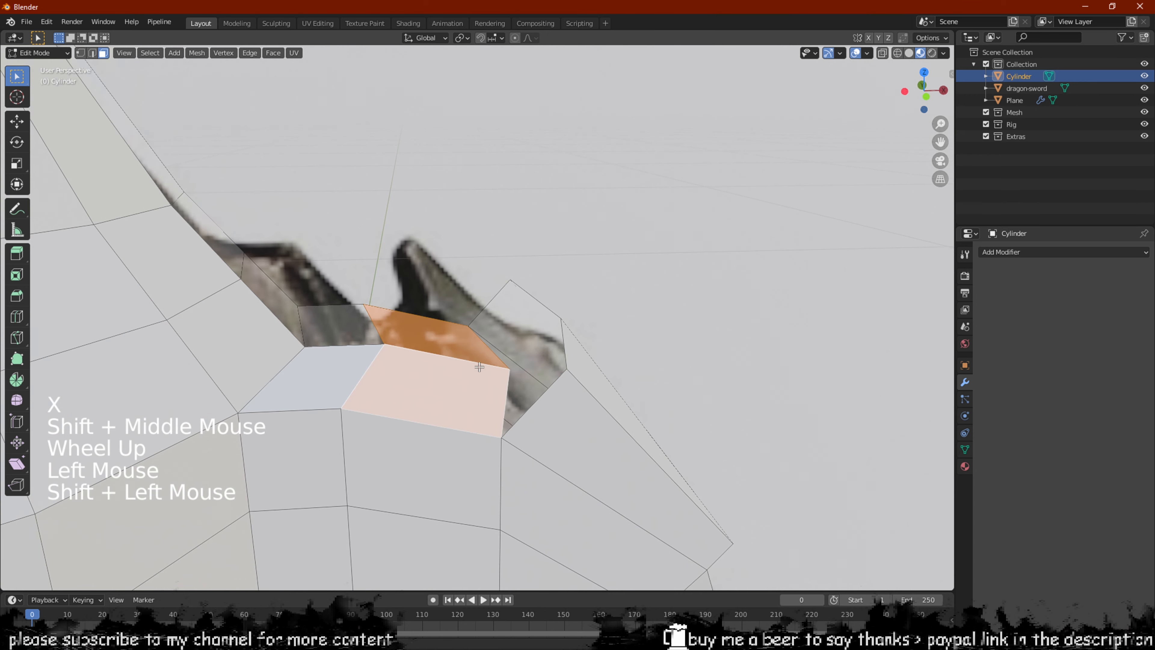
scroll(479, 366, "down", 2)
key("ctrl+z")
key("ctrl+z")
key("ctrl+z")
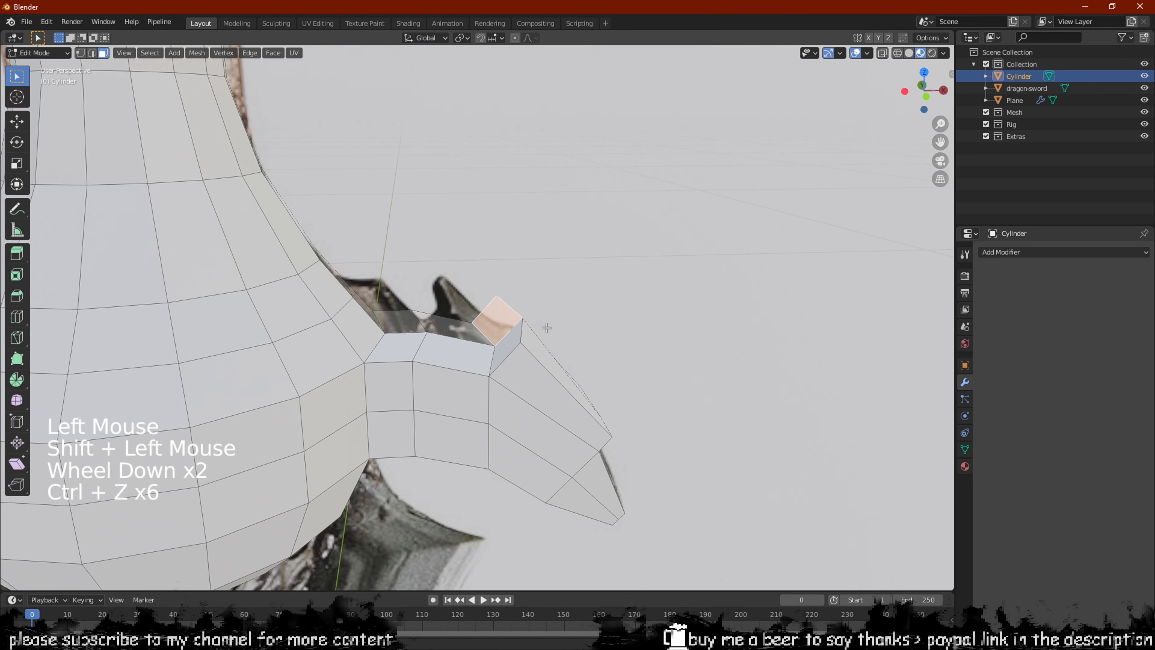
Extrude the two underside faces of the horn's middle segment outward toward the reference's lower bulge
middle_click_drag(546, 328, 514, 232)
scroll(513, 230, "up", 3)
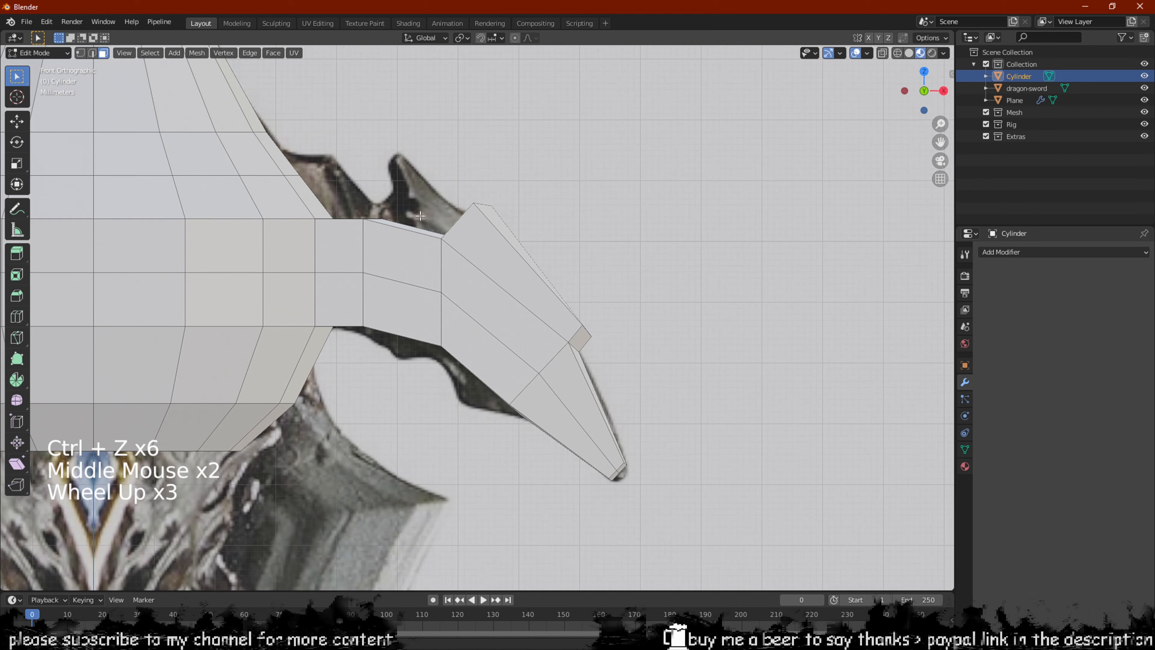
scroll(420, 216, "down", 2)
middle_click_drag(451, 302, 536, 330)
left_click(575, 310)
left_click(528, 296, "shift")
key("e")
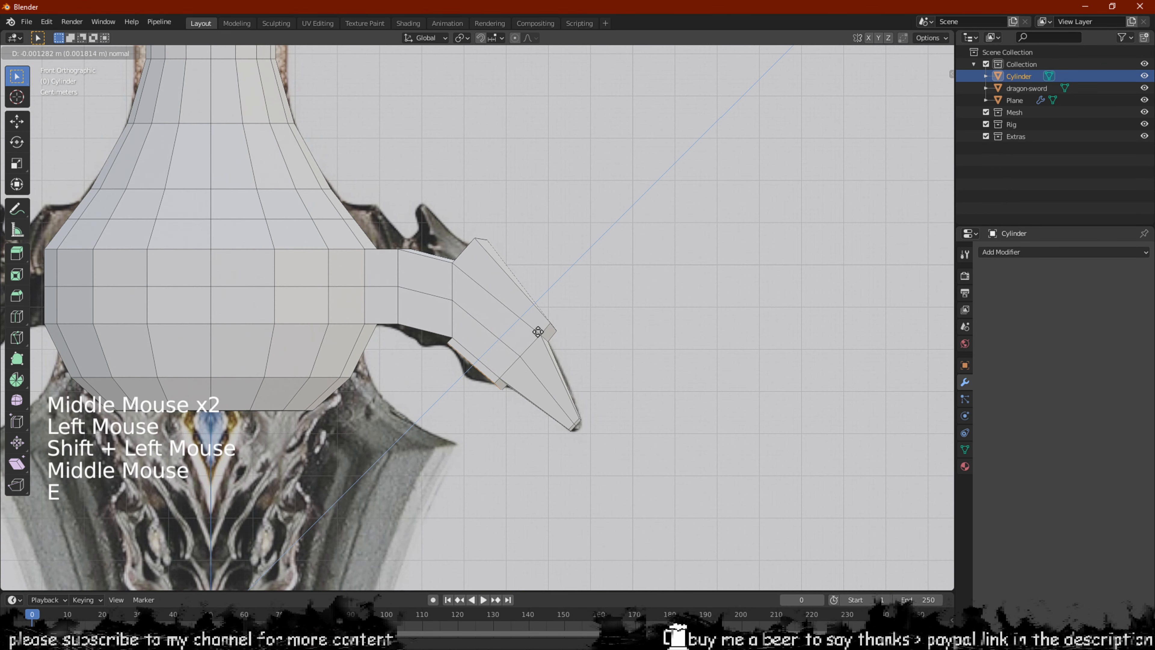
left_click(532, 339)
Scale the extruded underside faces to about 0.619 and move them about 0.0016 m toward the guard and 0.0011 m up
key("s")
left_click(548, 394)
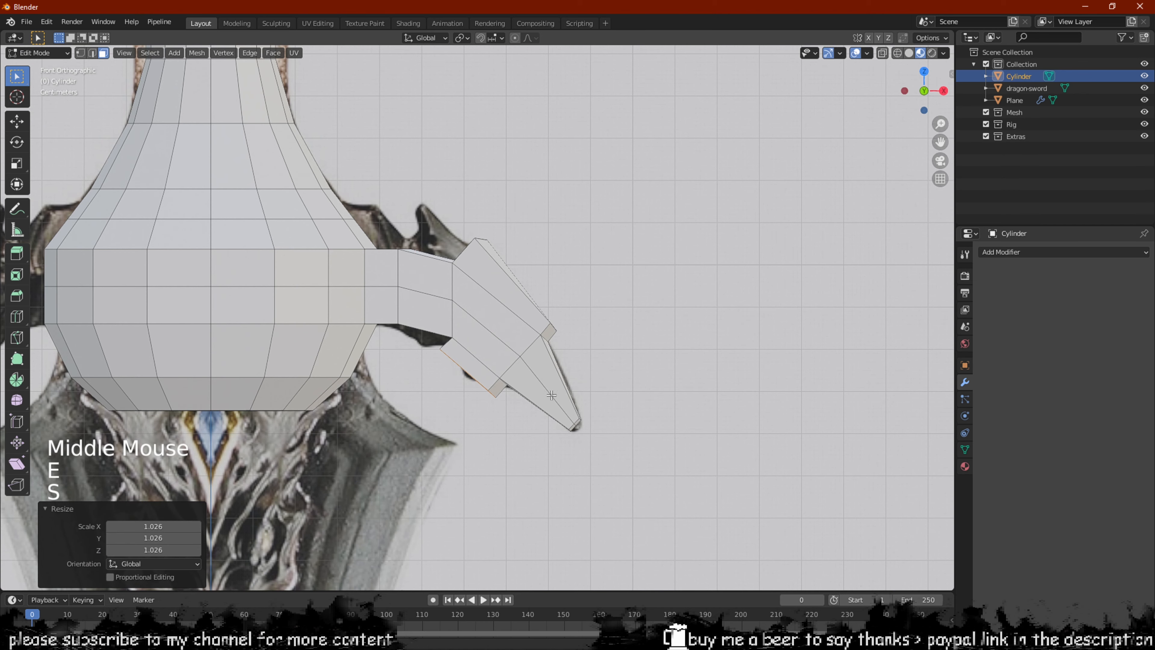
key("s")
left_click(529, 381)
key("g")
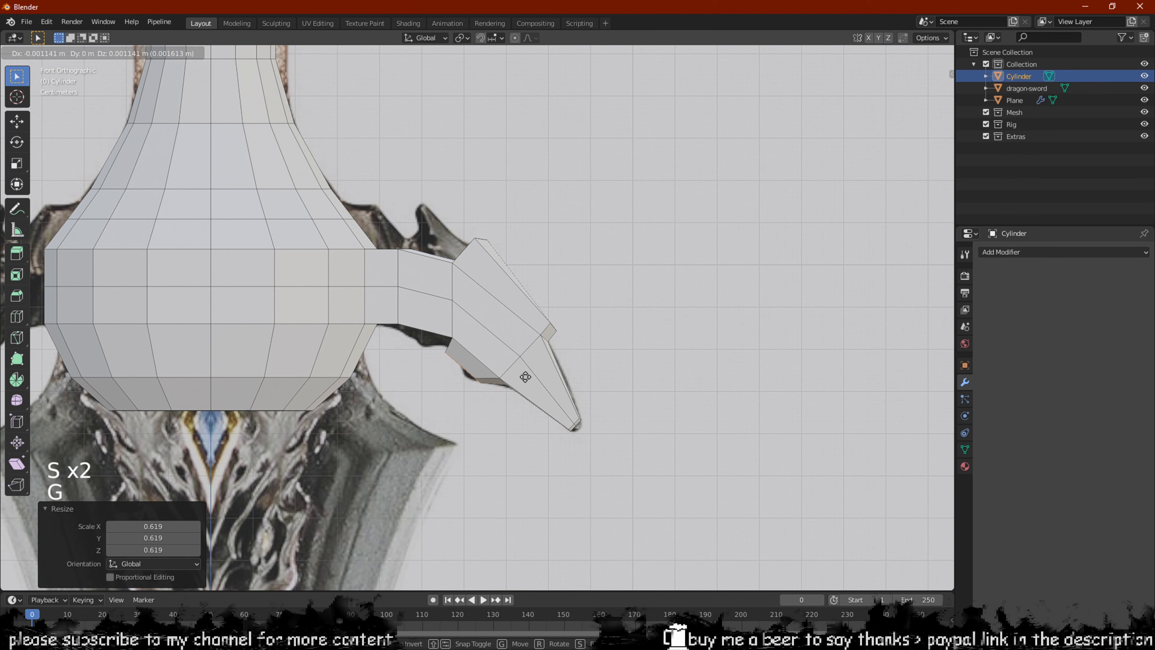
left_click(523, 377)
Turn on X-ray, select all faces of the horn's neck between guard and claw, and scale them to about 0.915
scroll(523, 377, "down", 3)
middle_click_drag(523, 376, 420, 379)
scroll(417, 333, "down", 2)
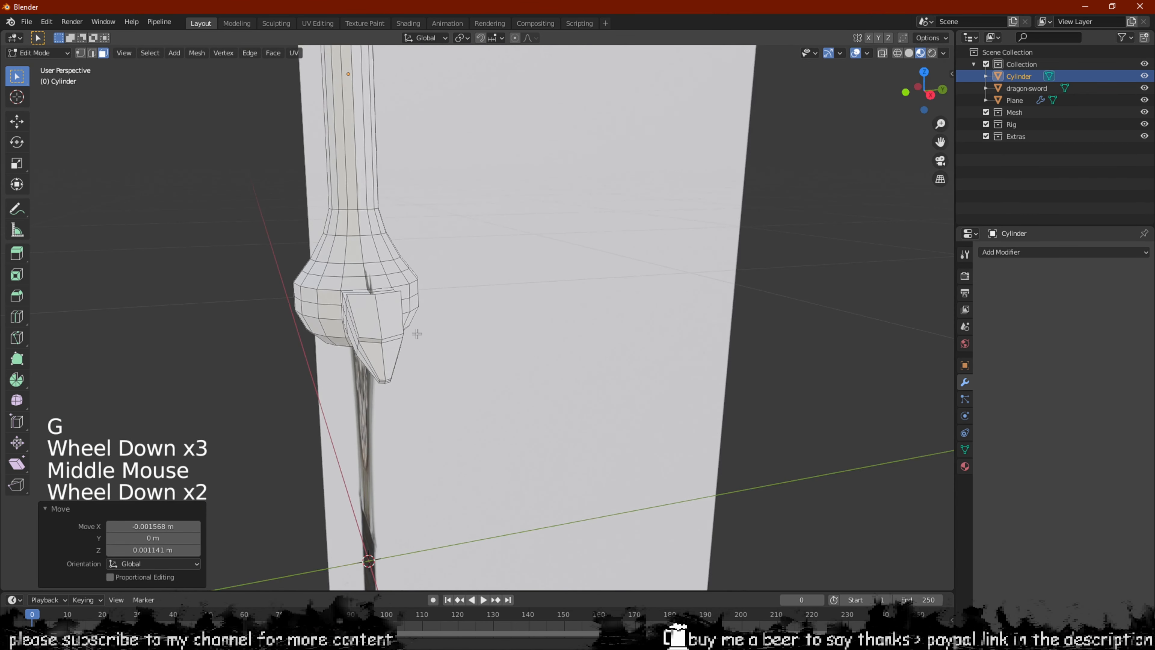
middle_click_drag(417, 334, 441, 347)
scroll(437, 345, "up", 2)
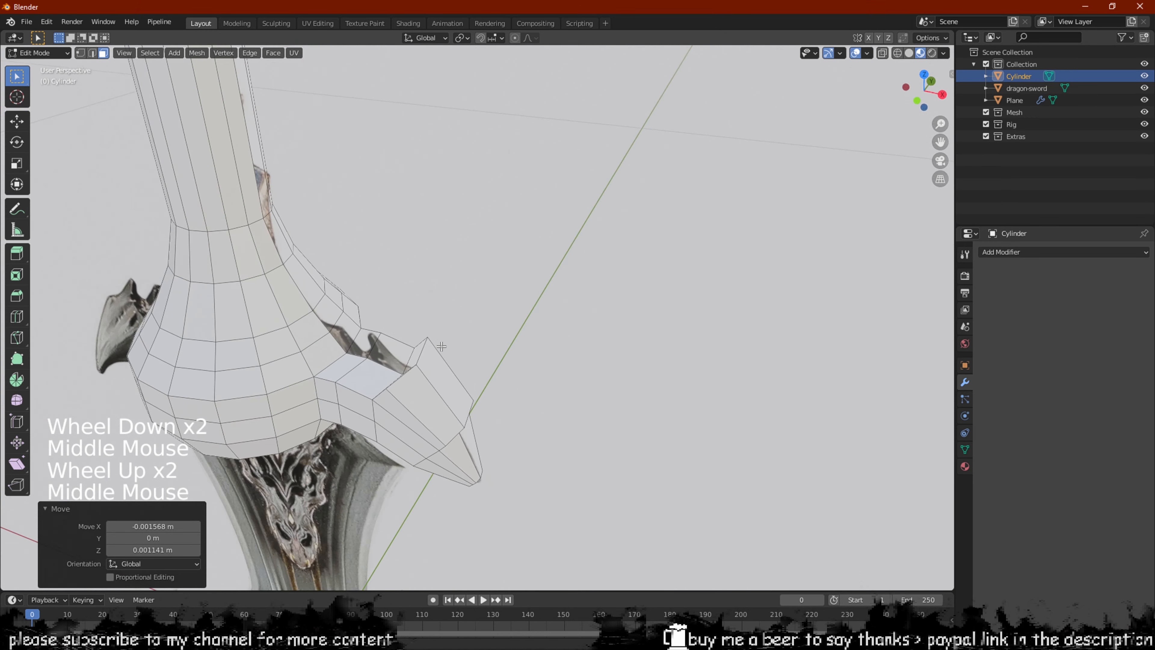
middle_click_drag(407, 424, 433, 212)
left_click(466, 263)
left_click(433, 295, "shift")
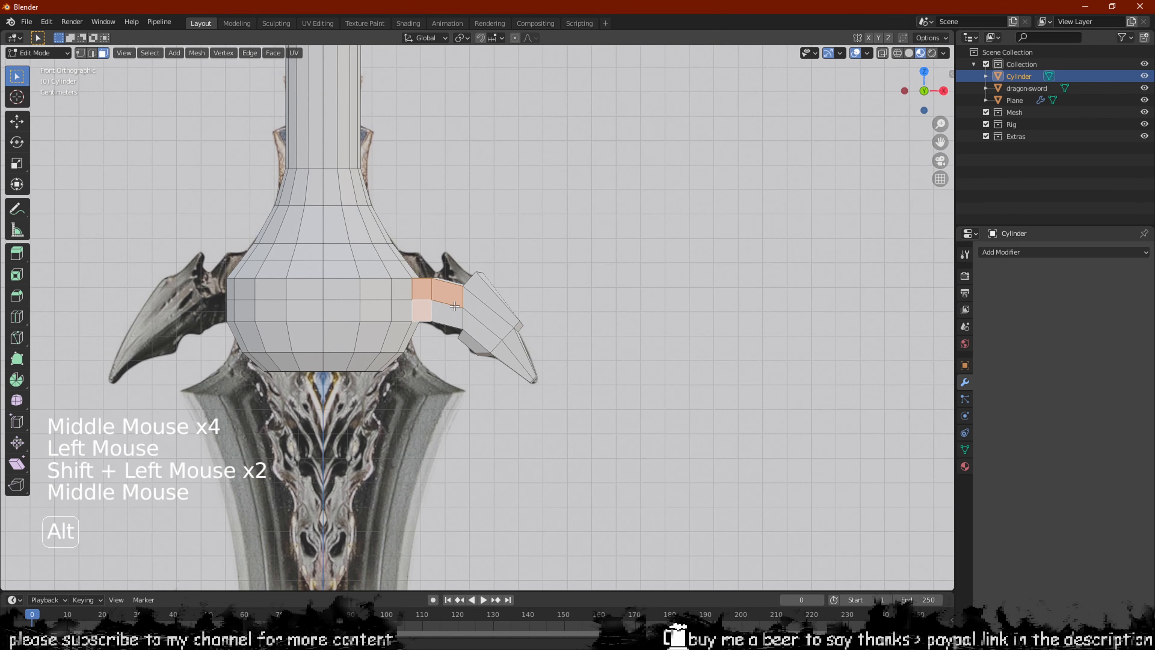
scroll(433, 213, "up", 3)
key("alt+z")
left_click_drag(432, 213, 372, 380)
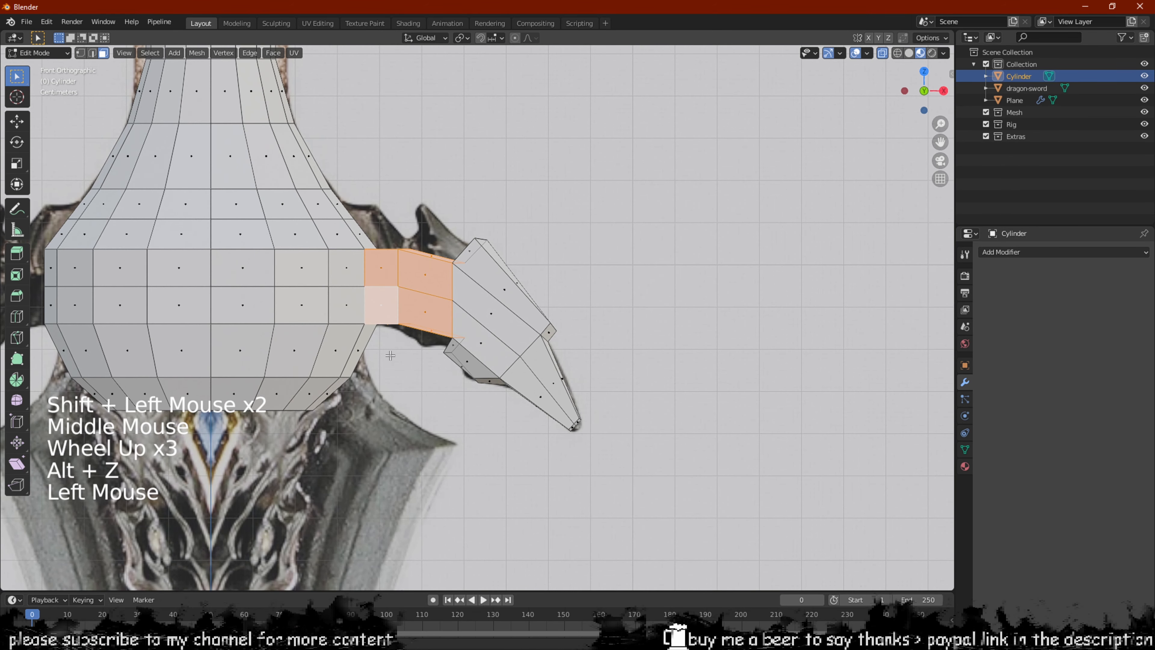
scroll(391, 355, "up", 2)
middle_click_drag(395, 332, 451, 274)
scroll(262, 381, "down", 2)
scroll(395, 315, "down", 2)
key("s")
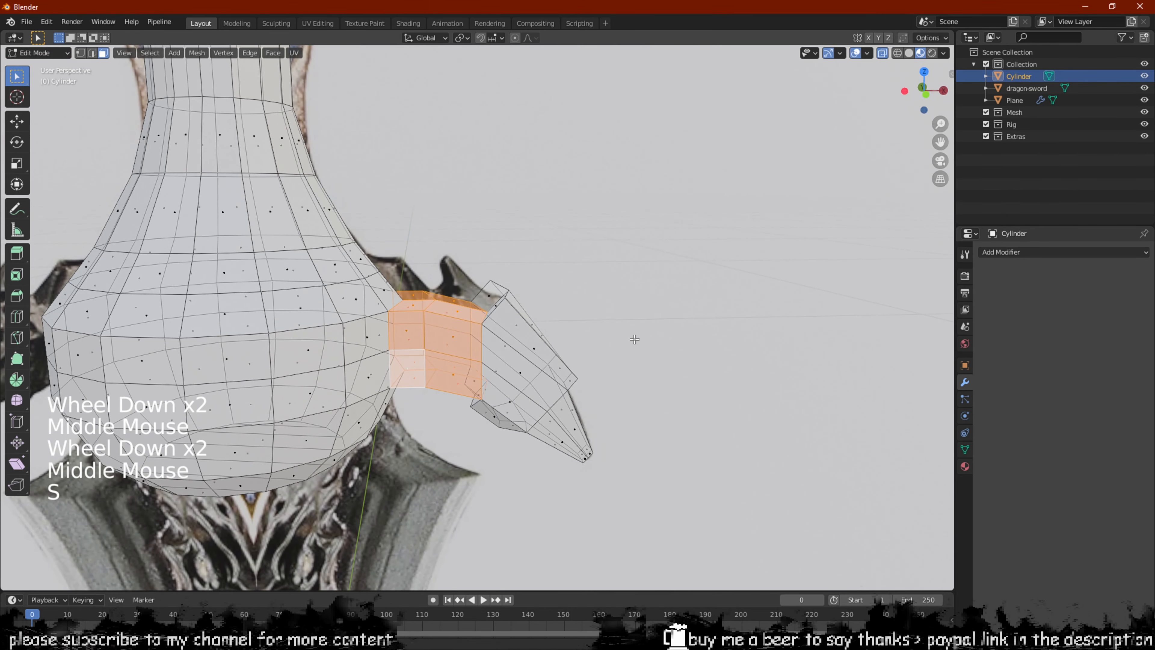
key("s")
left_click(637, 342)
Scale the selected neck faces down once more by a factor of about 0.912
middle_click_drag(636, 342, 644, 328)
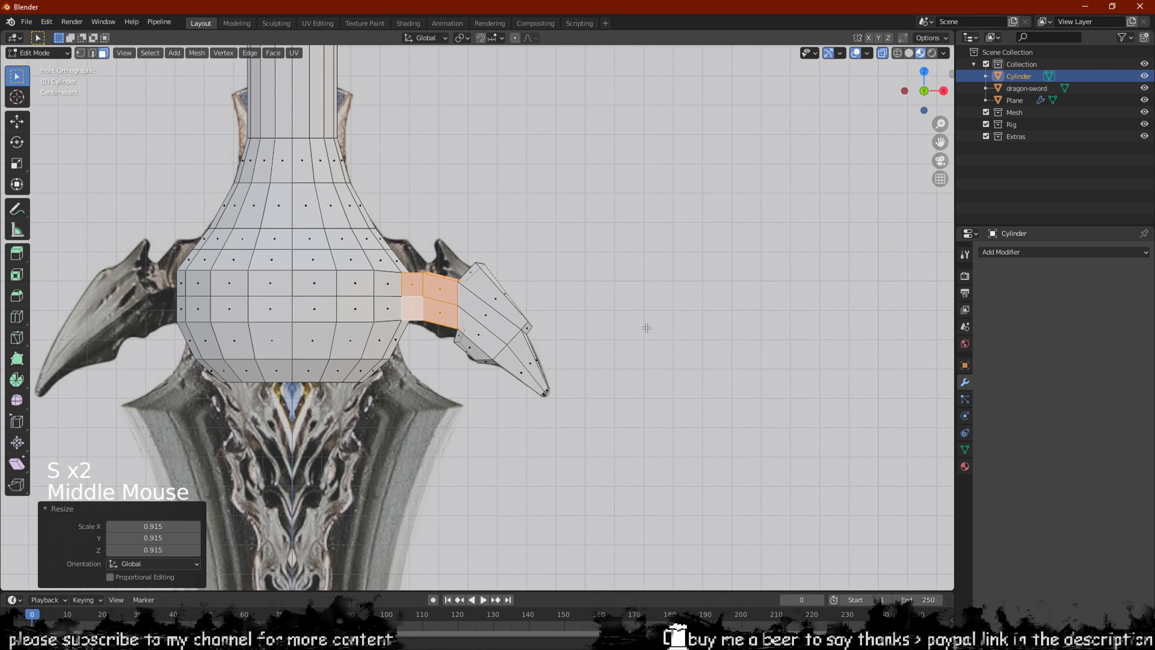
scroll(644, 328, "up", 2)
key("s")
left_click(623, 315)
Select the edge loop around the middle of the horn's neck and shrink it twice, the second time by about 0.755
scroll(374, 263, "up", 2)
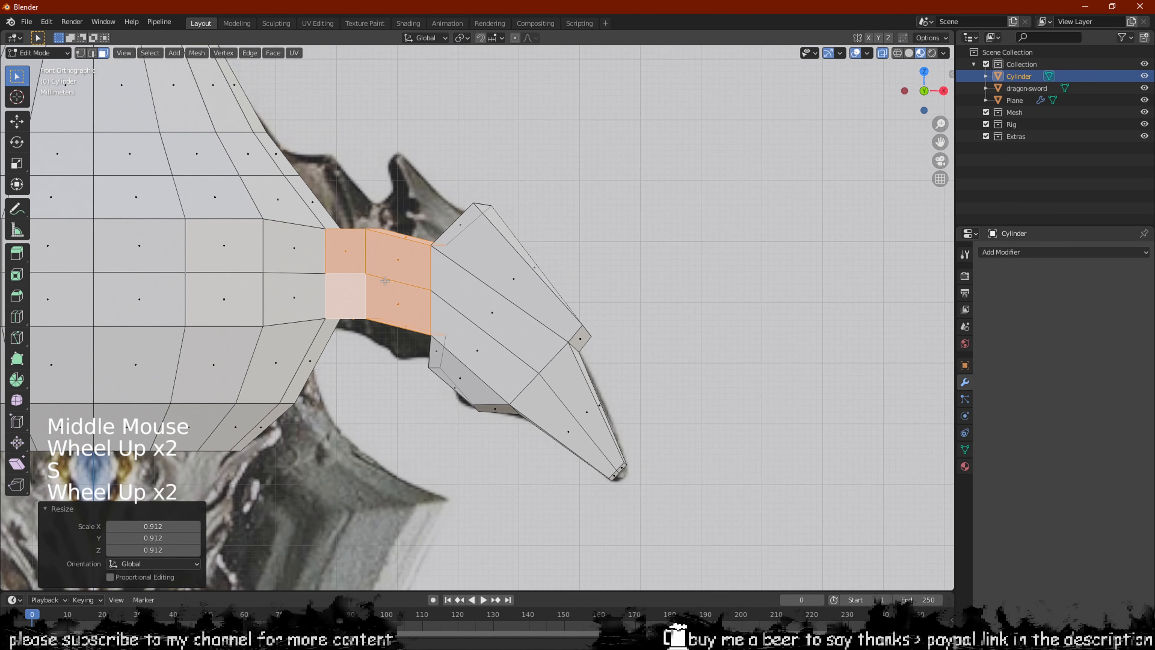
key("2")
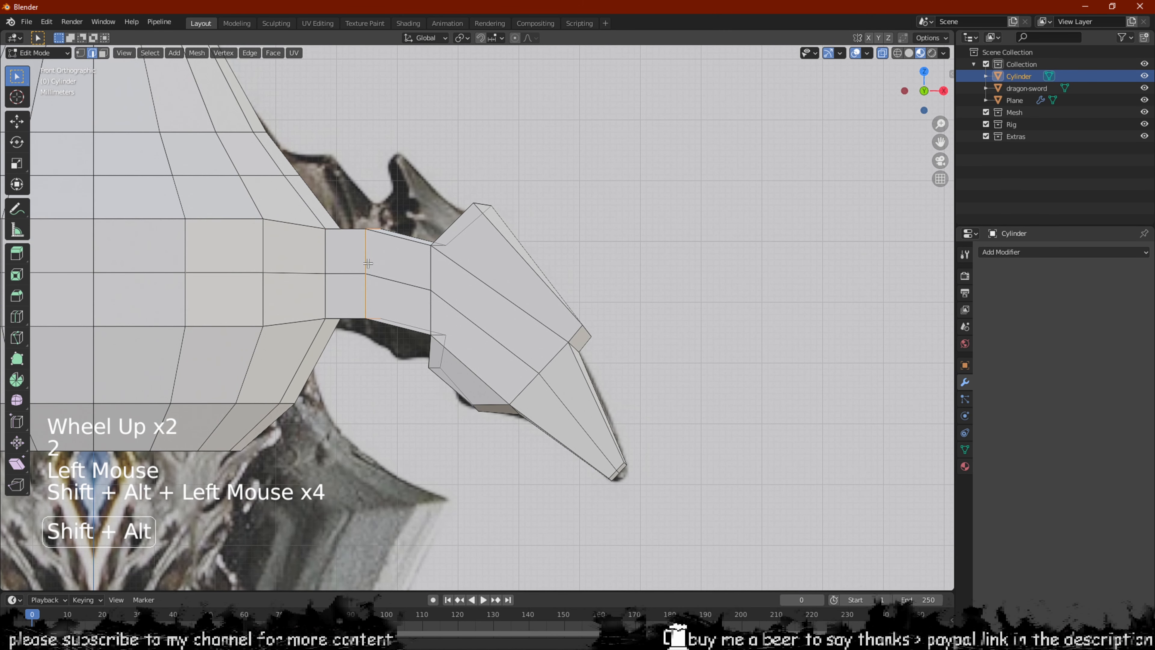
middle_click_drag(368, 263, 425, 291)
scroll(450, 320, "down", 2)
key("s")
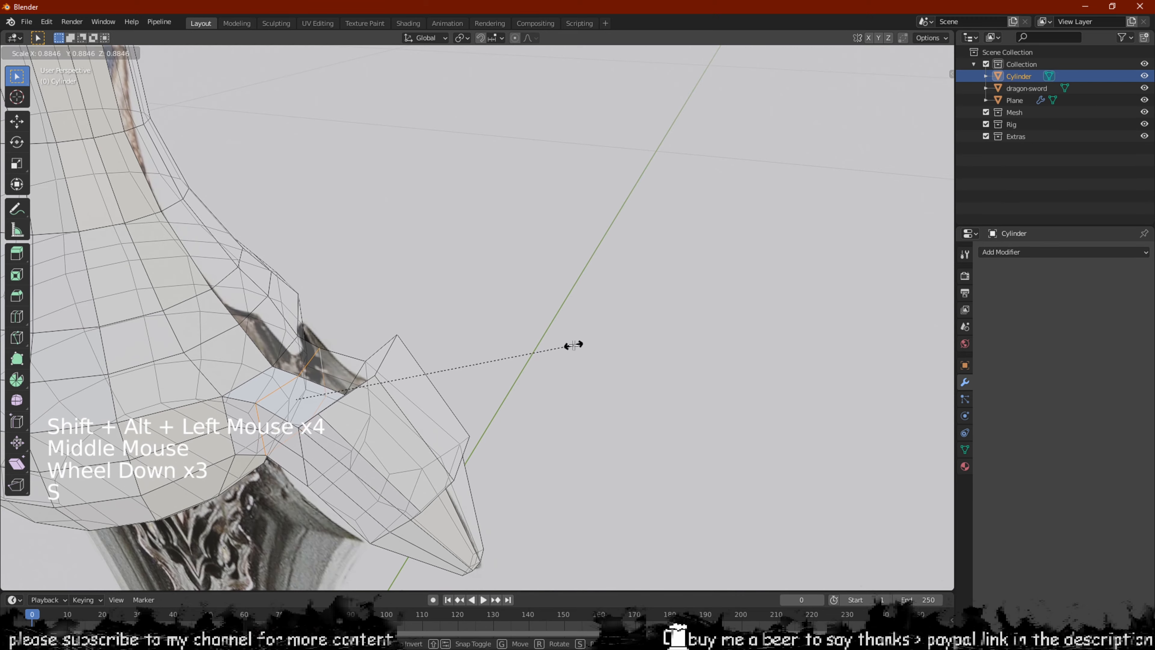
left_click(572, 346)
middle_click_drag(572, 346, 582, 289)
scroll(510, 386, "down", 1)
key("s")
left_click(555, 361)
scroll(654, 310, "down", 2)
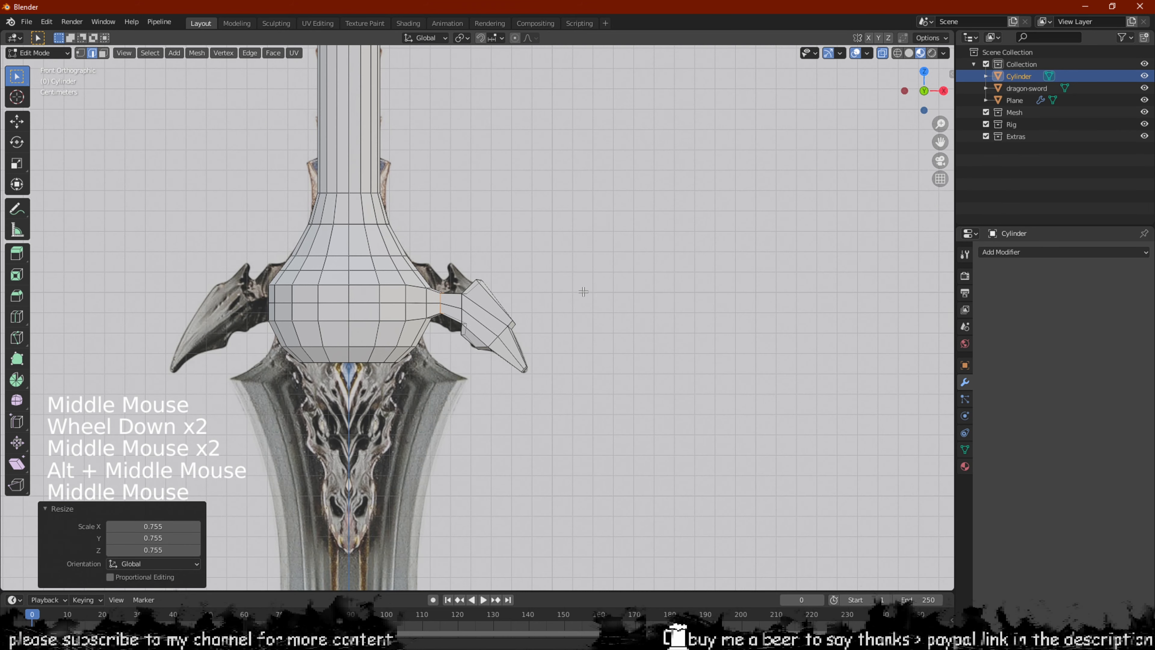
Select the whole claw portion of the horn beyond the neck and scale it to about 0.865
scroll(606, 317, "up", 3)
left_click(714, 171)
left_click_drag(459, 445, 460, 444)
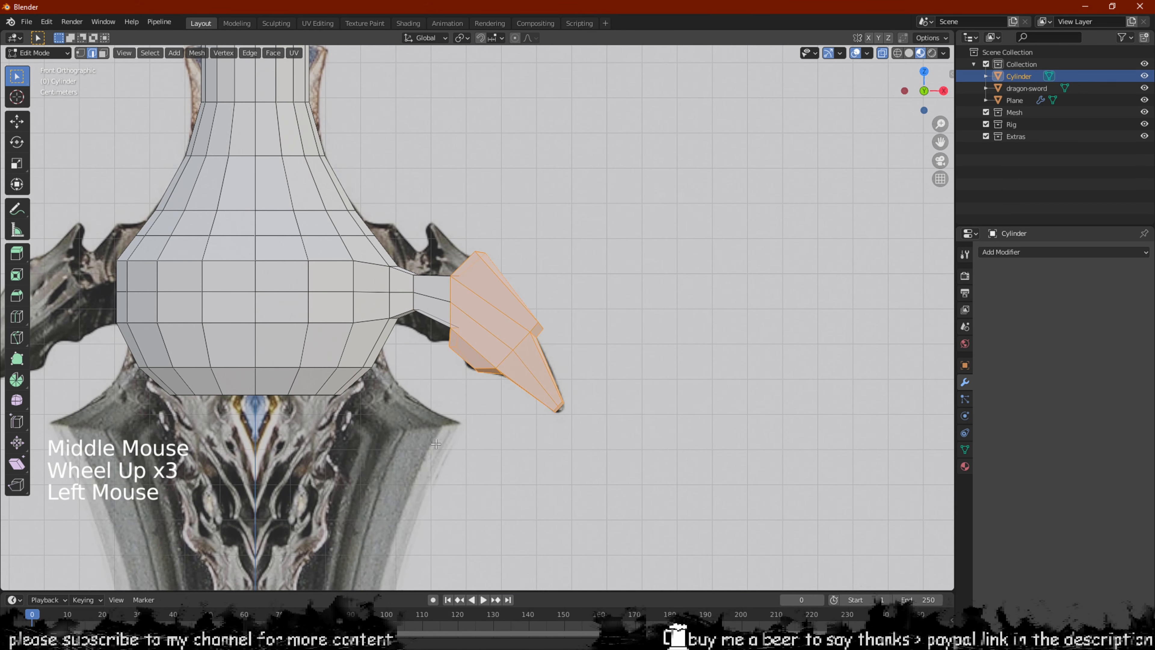
scroll(478, 382, "up", 2)
key("s")
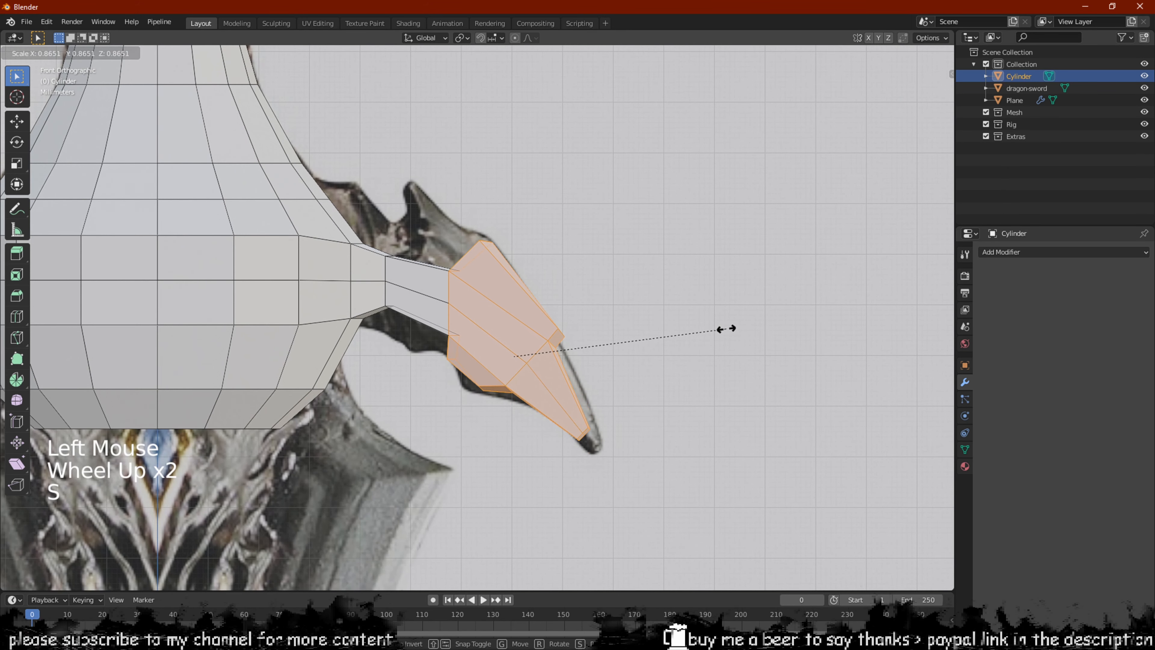
left_click(726, 328)
Extrude the neck's two top faces together with the two guard-facing end faces of the raised upper block
key("1")
scroll(494, 233, "up", 2)
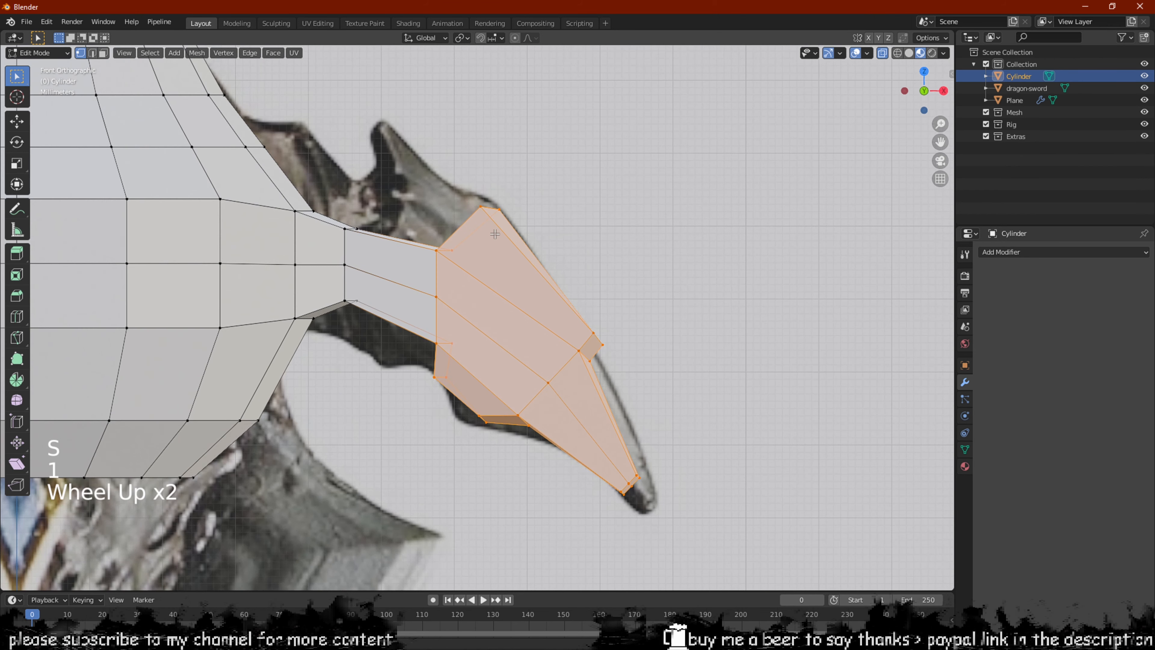
middle_click_drag(439, 200, 526, 392, "shift")
scroll(458, 367, "down", 2)
left_click(526, 392)
key("3")
left_click(529, 400)
left_click(551, 464, "shift")
left_click(482, 473, "shift")
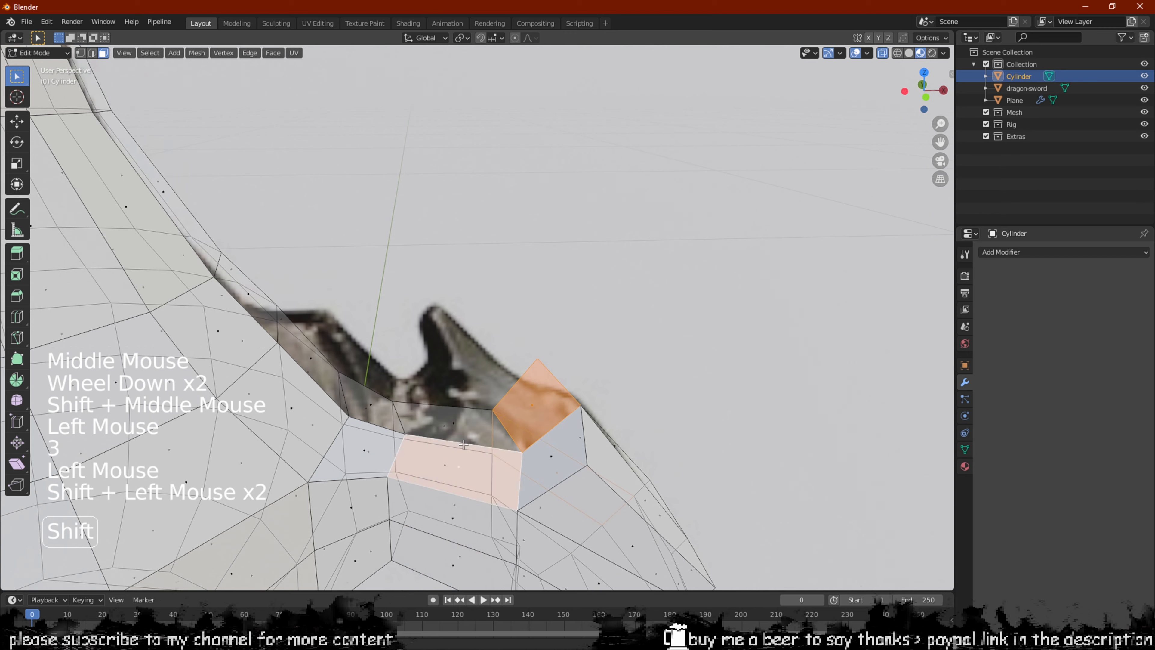
left_click(454, 423, "shift")
middle_click_drag(504, 387, 613, 471, "alt")
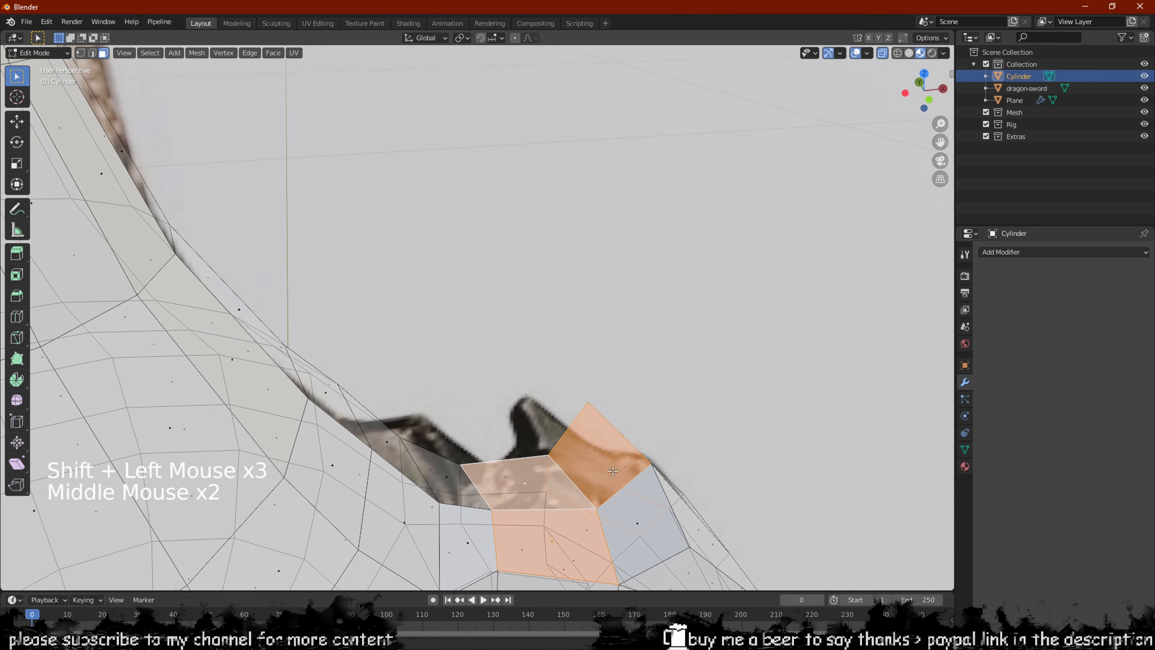
left_click(639, 525, "shift")
middle_click_drag(638, 525, 568, 393, "alt")
key("e")
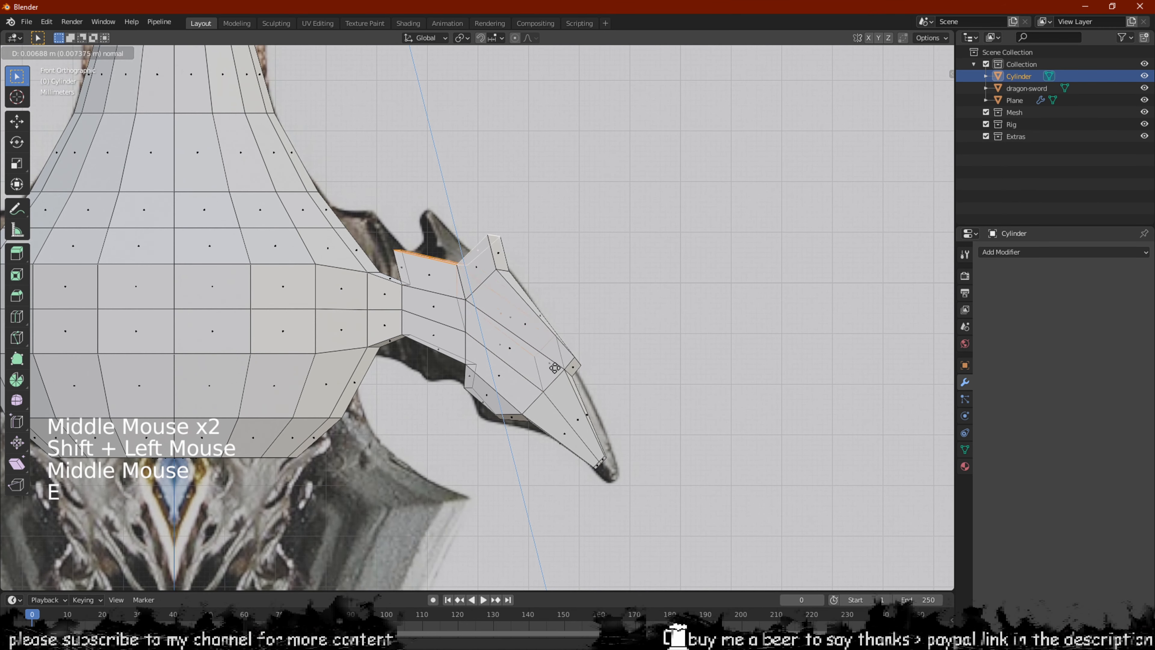
left_click(573, 342)
Scale the newly extruded faces and move them about 0.0084 m toward the guard and 0.0011 m up
key("s")
left_click(589, 295)
key("g")
left_click(504, 279)
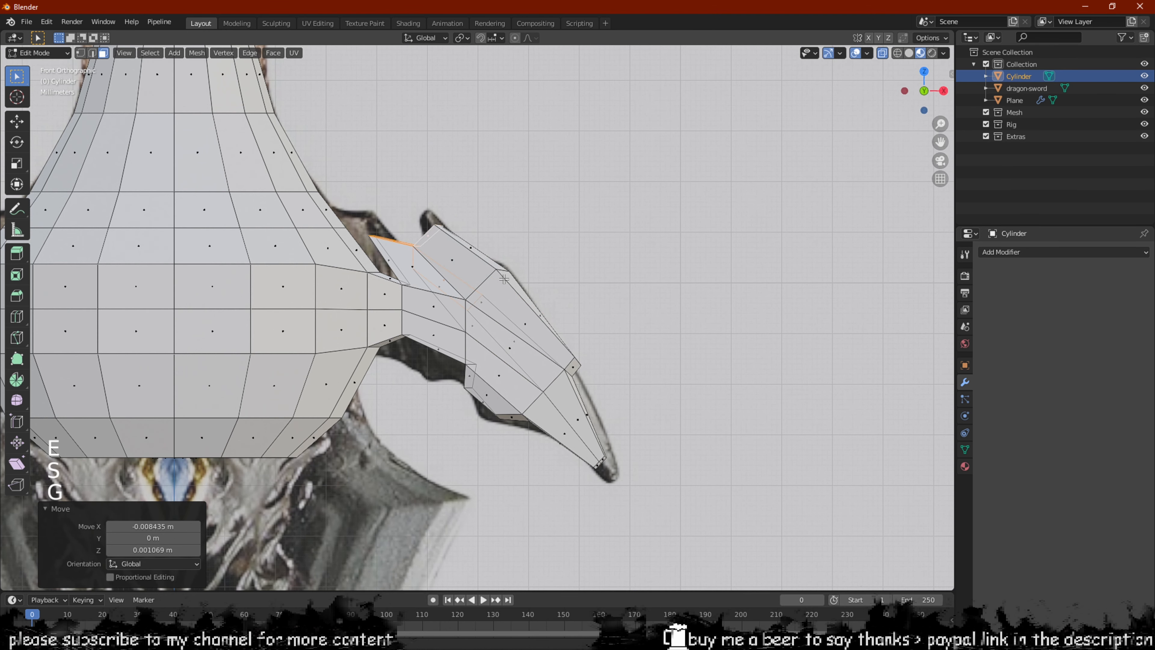
Move the extruded spike faces about 0.0023 m outward and 0.0019 m up, and scale them to 0.524
key("g")
left_click(572, 246)
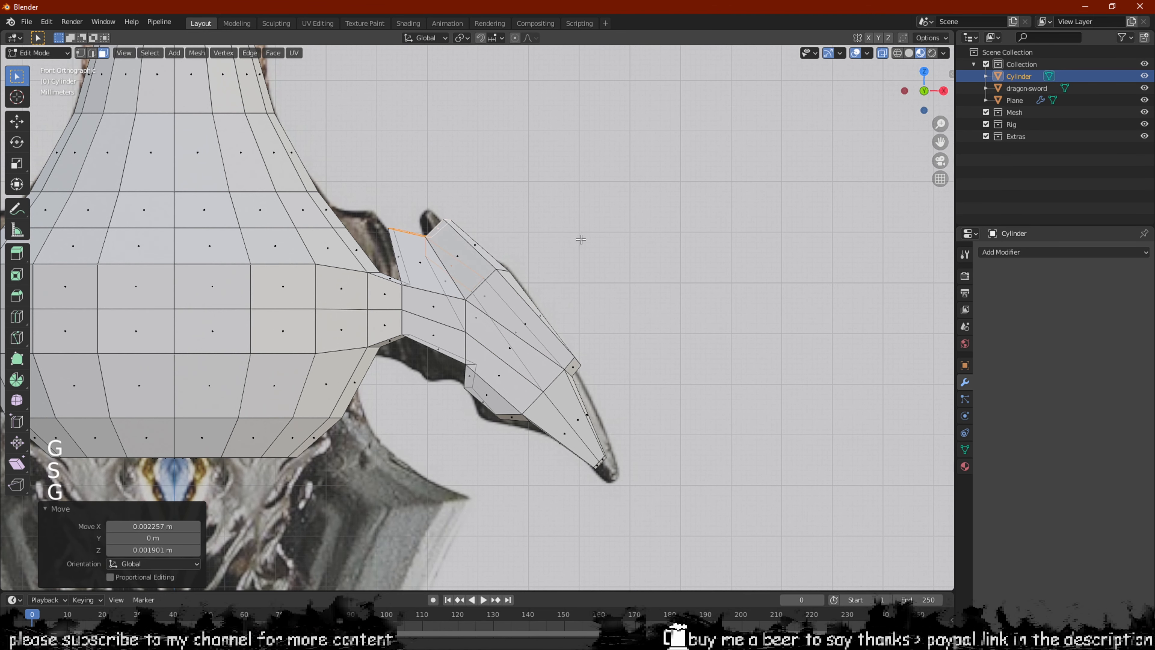
scroll(583, 283, "up", 2)
middle_click_drag(583, 283, 595, 324, "shift")
key("s")
left_click(572, 269)
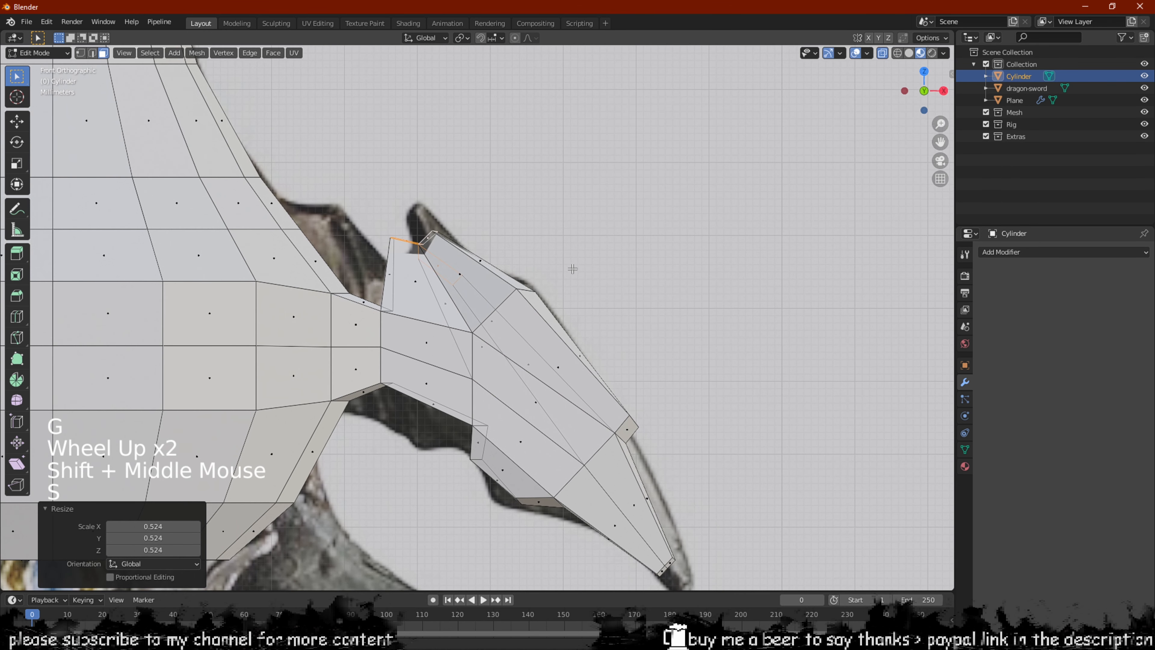
Raise the spike's tip faces to the reference spike's tip and scale them to 0.808
middle_click_drag(581, 252, 592, 258)
key("g")
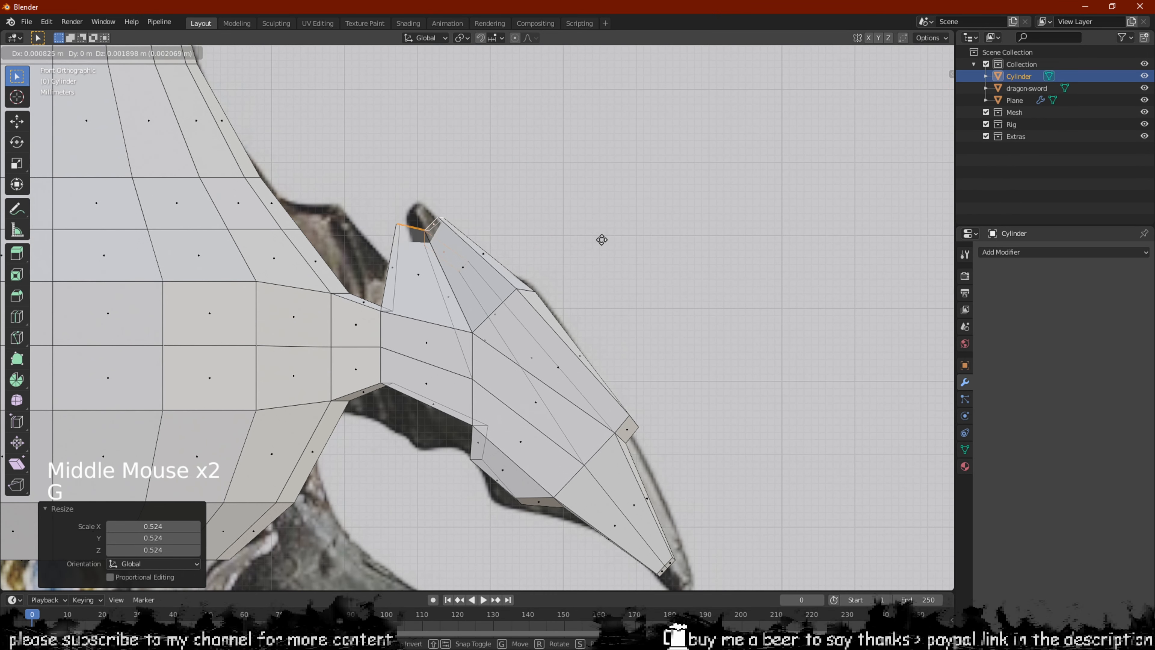
left_click(606, 235)
key("s")
left_click(636, 263)
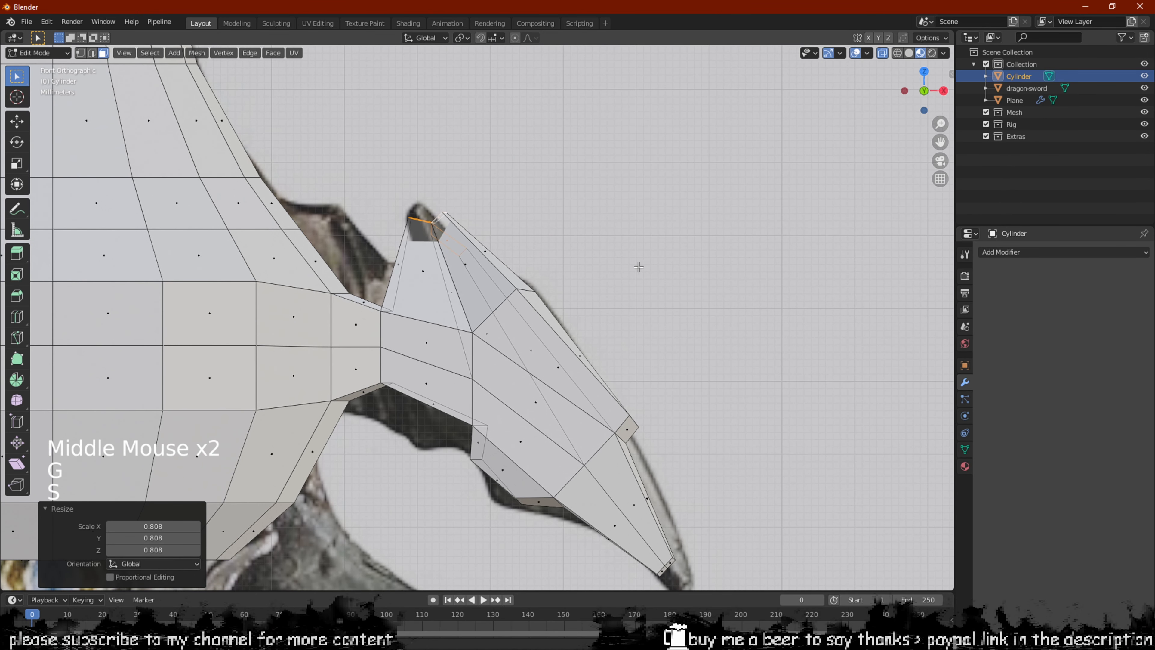
Leave mesh editing and apply smooth shading to the whole handle and guard object
scroll(635, 275, "down", 4)
scroll(642, 282, "down", 3)
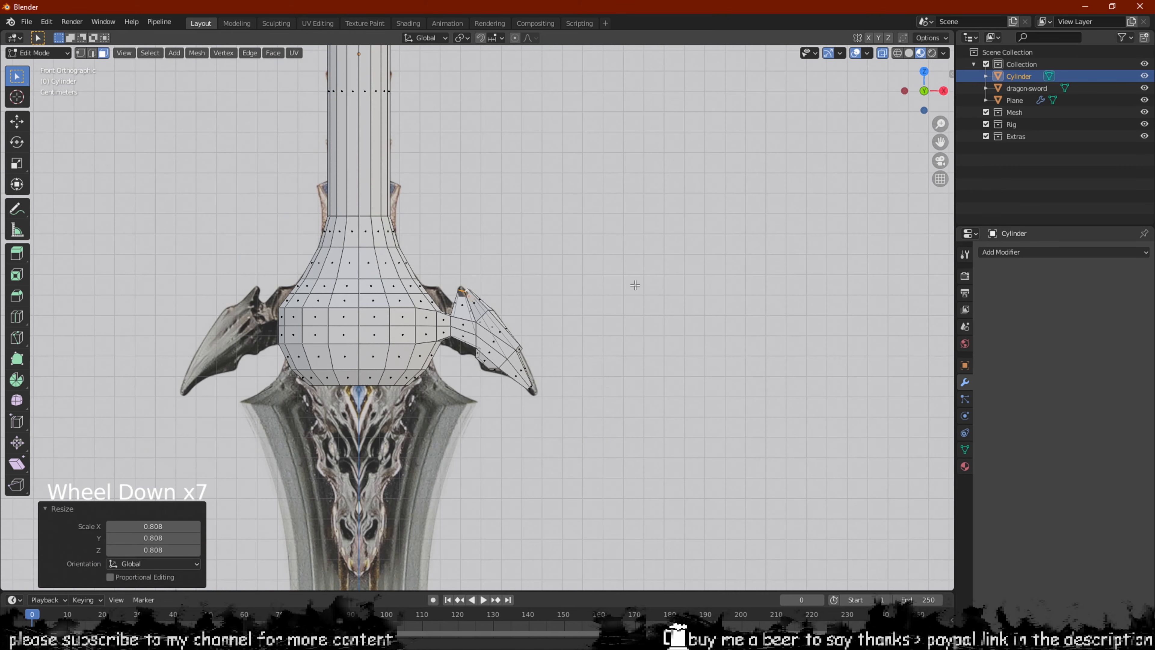
key("Tab")
scroll(606, 291, "down", 2)
scroll(605, 289, "down", 1)
middle_click_drag(604, 290, 506, 322)
scroll(415, 274, "up", 2)
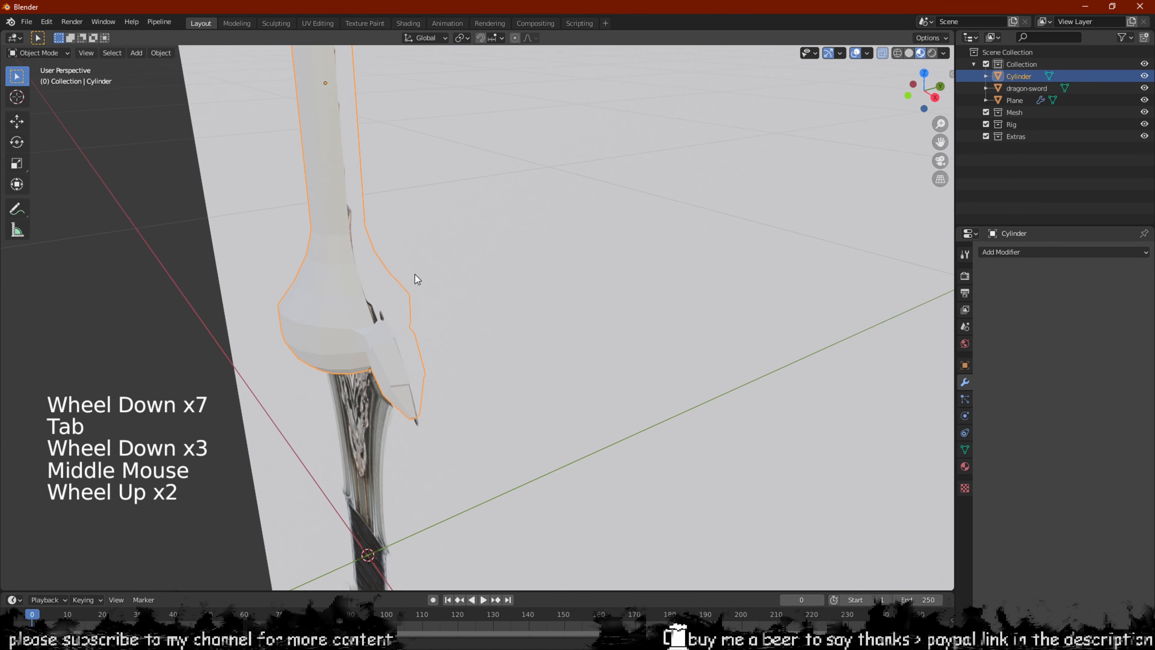
left_click(164, 54)
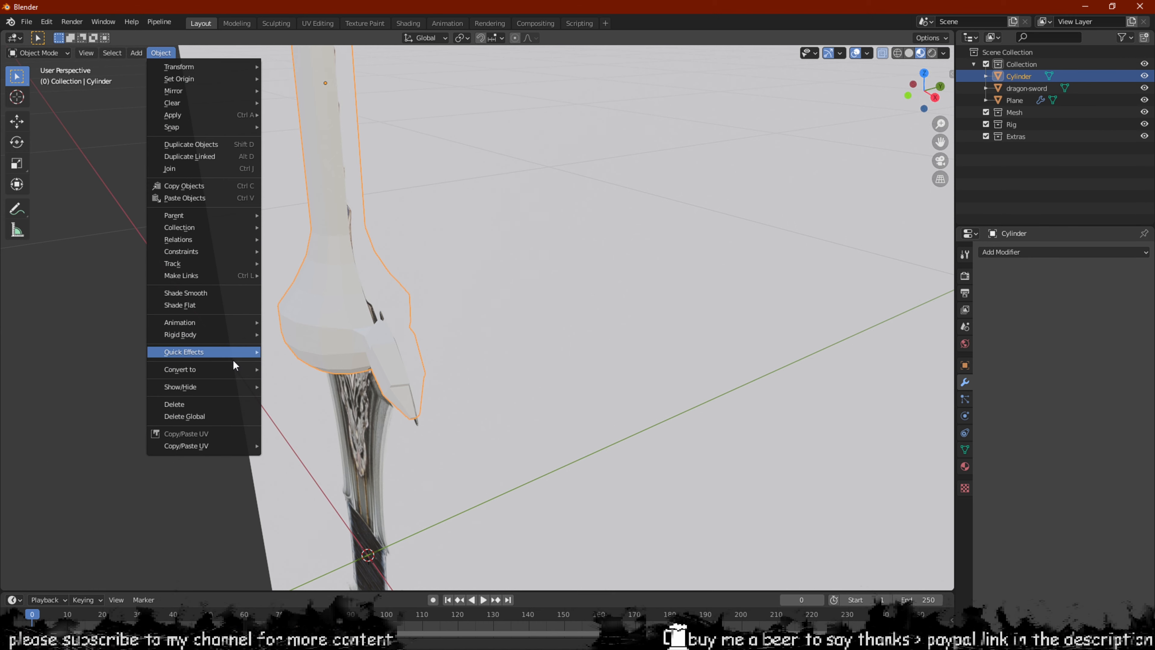
left_click(208, 294)
Isolate the handle object and move the spike's tip faces sideways along Y by about -0.0048 m to centre them on the horn
scroll(453, 306, "down", 3)
middle_click_drag(453, 306, 432, 255)
scroll(529, 263, "down", 2)
key("KP_Divide")
scroll(581, 418, "up", 3)
key("Tab")
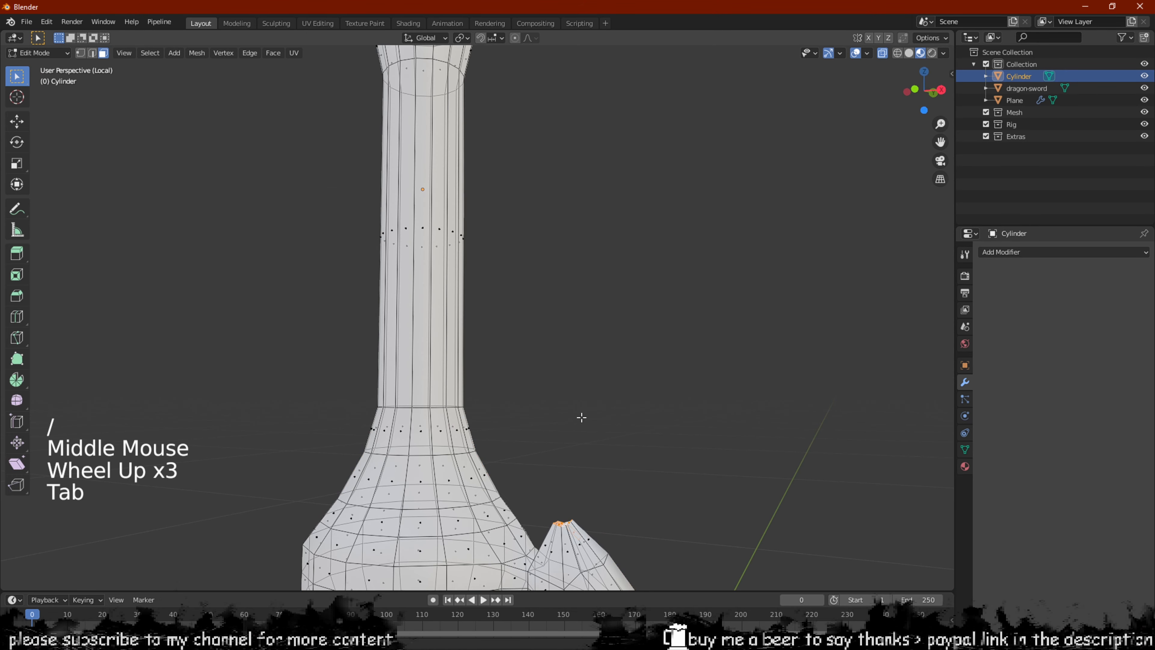
middle_click_drag(580, 418, 483, 494, "shift")
scroll(567, 262, "up", 2)
key("alt+z")
key("g")
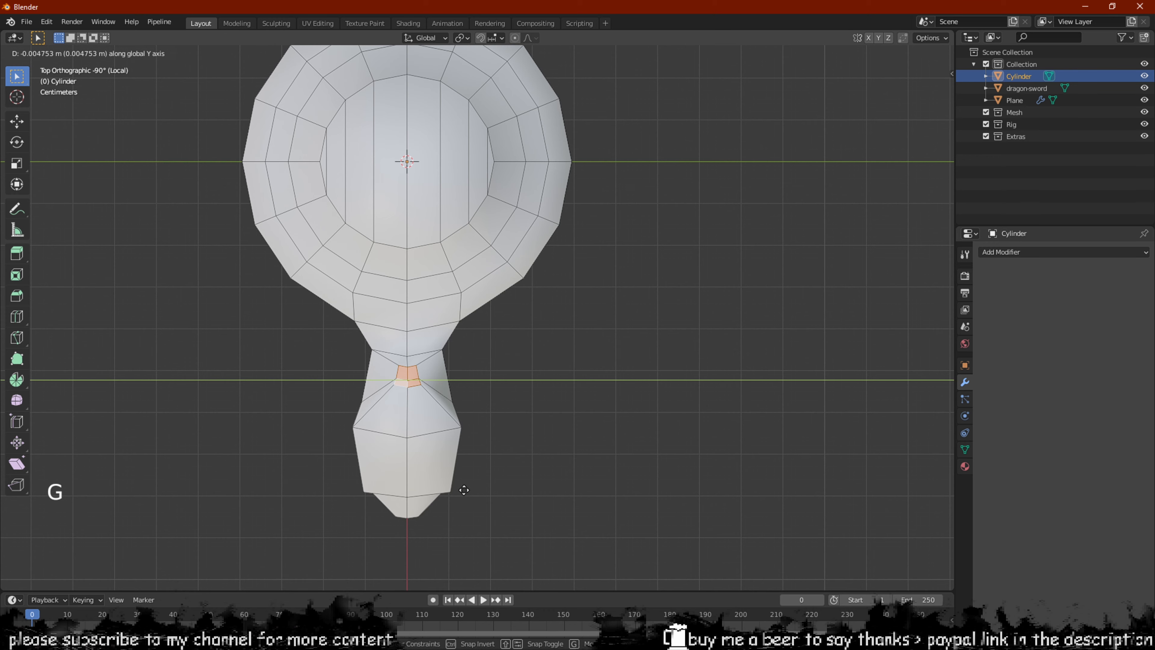
left_click(463, 489)
Leave the isolated view and mesh editing, and show the guard against the reference in front view
scroll(498, 400, "down", 2)
mouse_move(497, 400)
middle_mouse_down()
mouse_move(591, 249)
mouse_move(592, 292)
mouse_move(498, 393)
mouse_move(482, 393)
middle_mouse_up()
key("slash")
scroll(590, 255, "down", 2)
key("Tab")
scroll(592, 292, "up", 3)
scroll(419, 356, "up", 3)
middle_click_drag(419, 356, 507, 316, "shift")
scroll(507, 316, "up", 1)
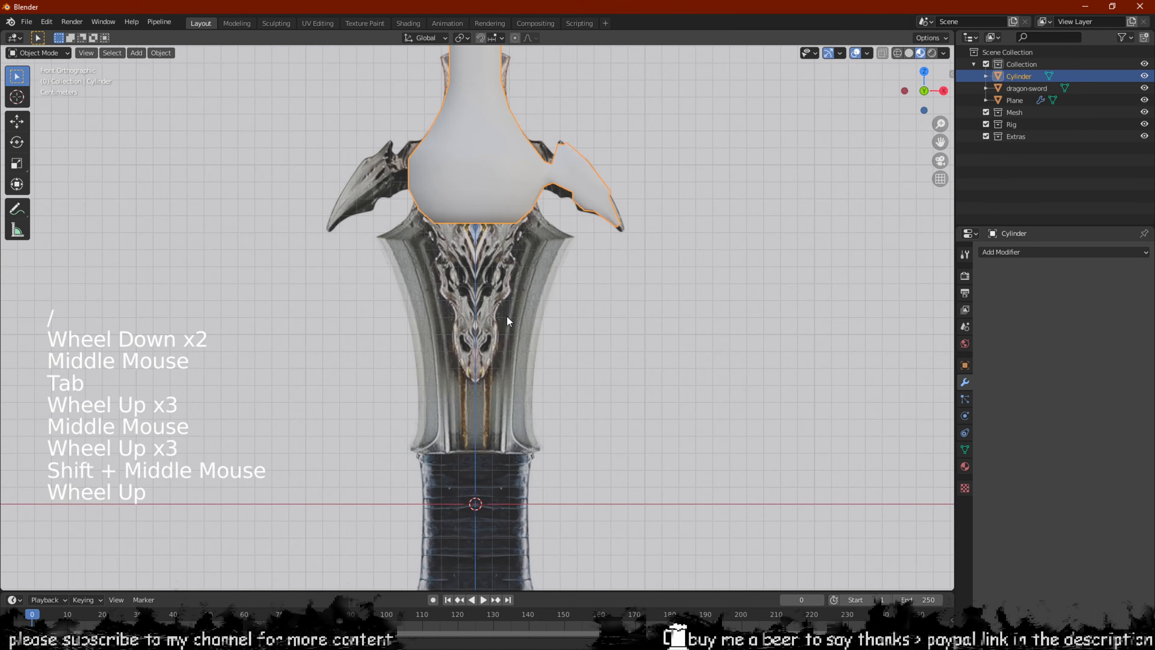
Hide the handle_low object to expose the guard and blade area of the reference image
scroll(515, 334, "down", 3)
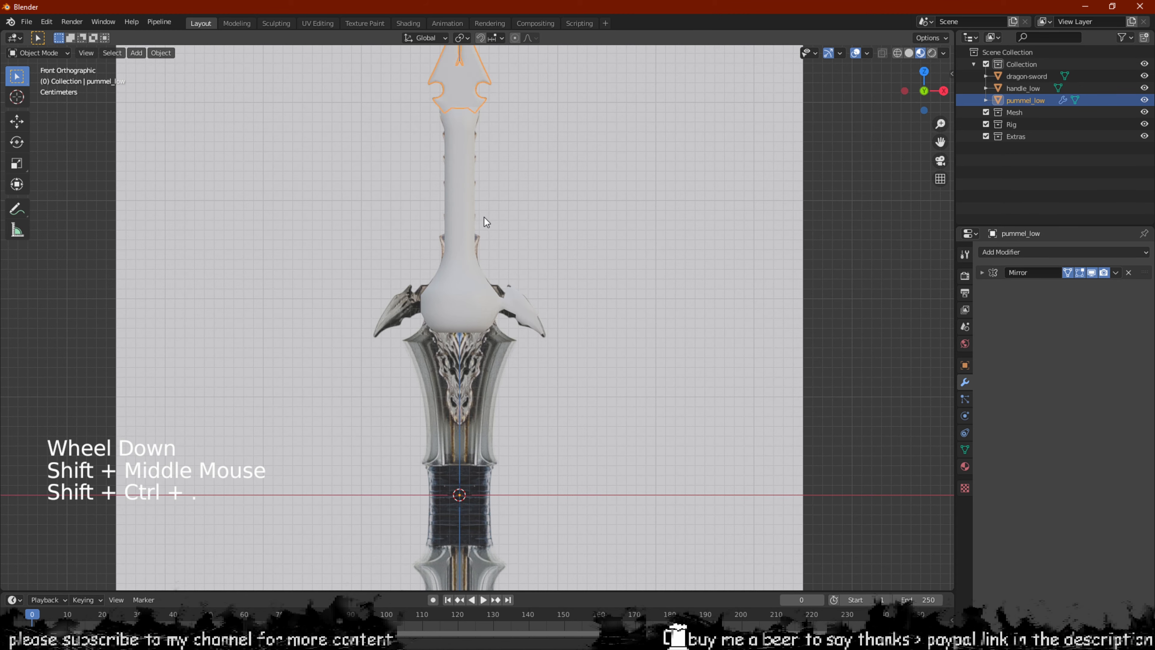
scroll(484, 217, "up", 1)
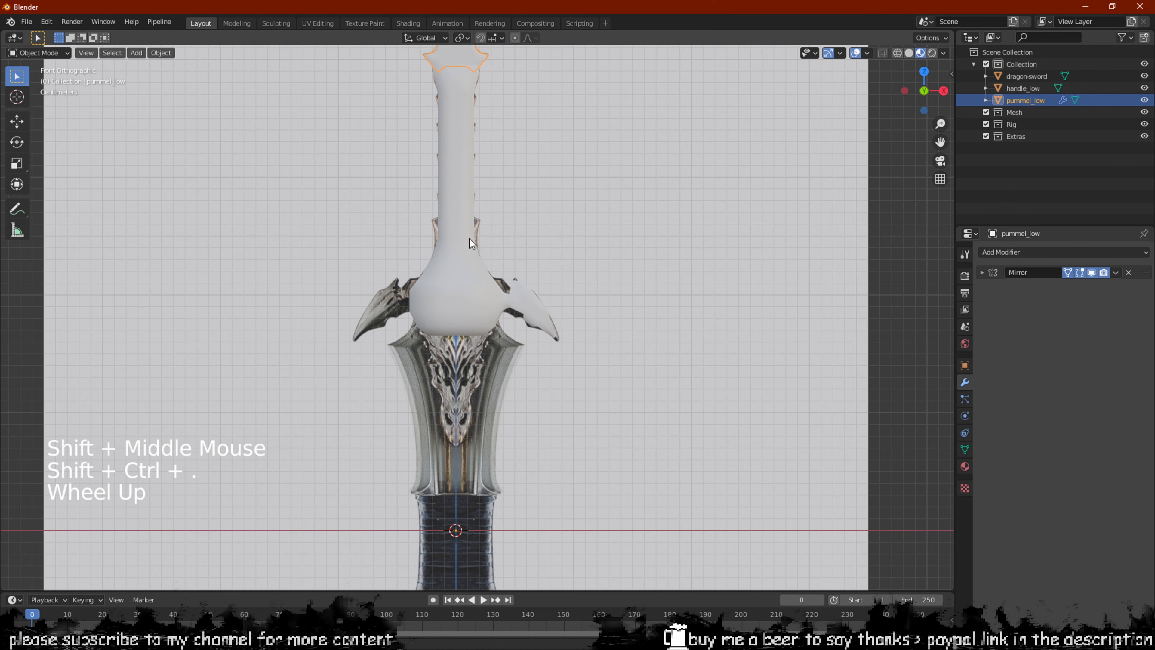
scroll(470, 238, "down", 1)
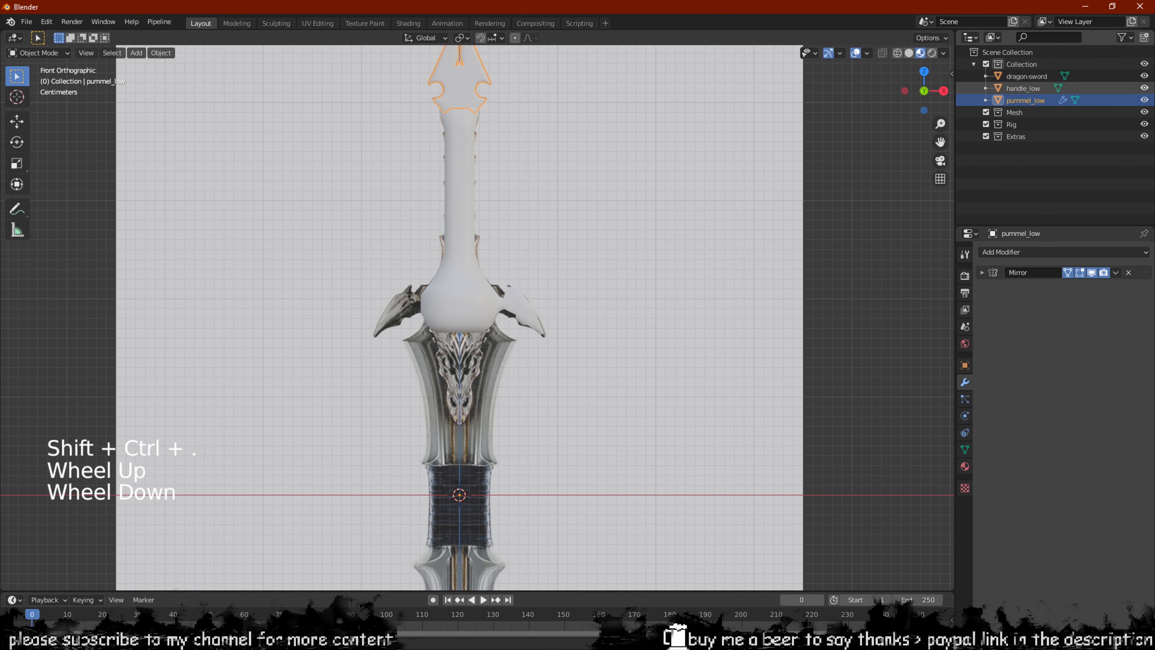
left_click(1144, 88)
scroll(422, 357, "up", 5)
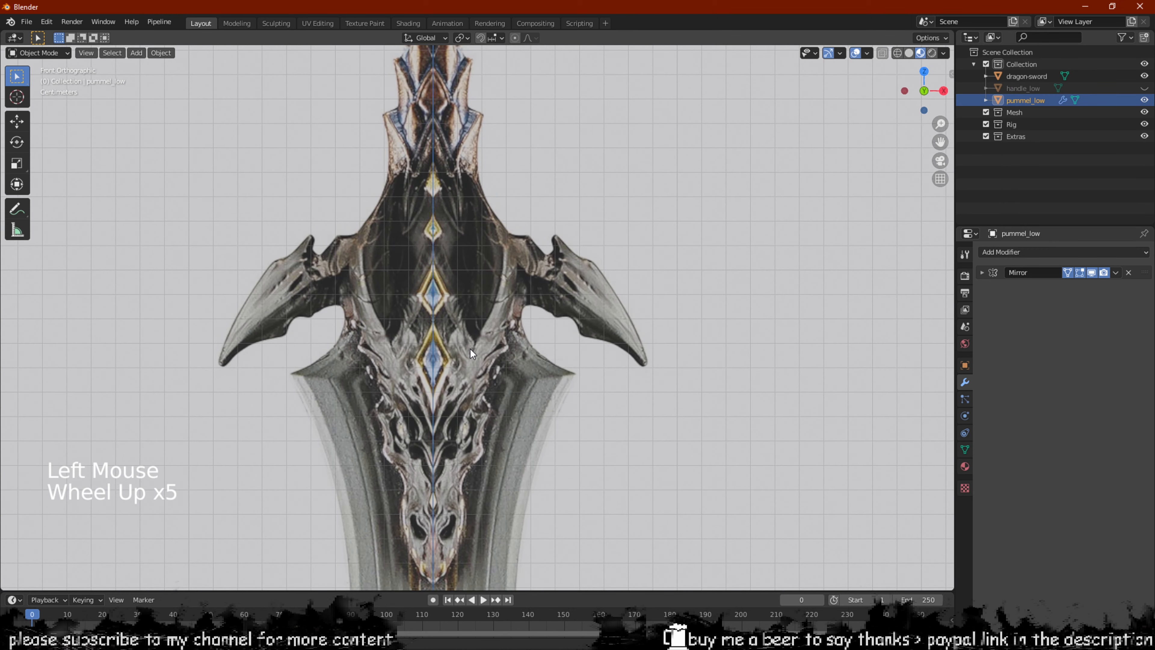
scroll(470, 349, "down", 2)
middle_click_drag(470, 348, 464, 195, "shift")
Add a plane and rotate it 90° about the X axis so it stands upright facing the front view
key("shift+a")
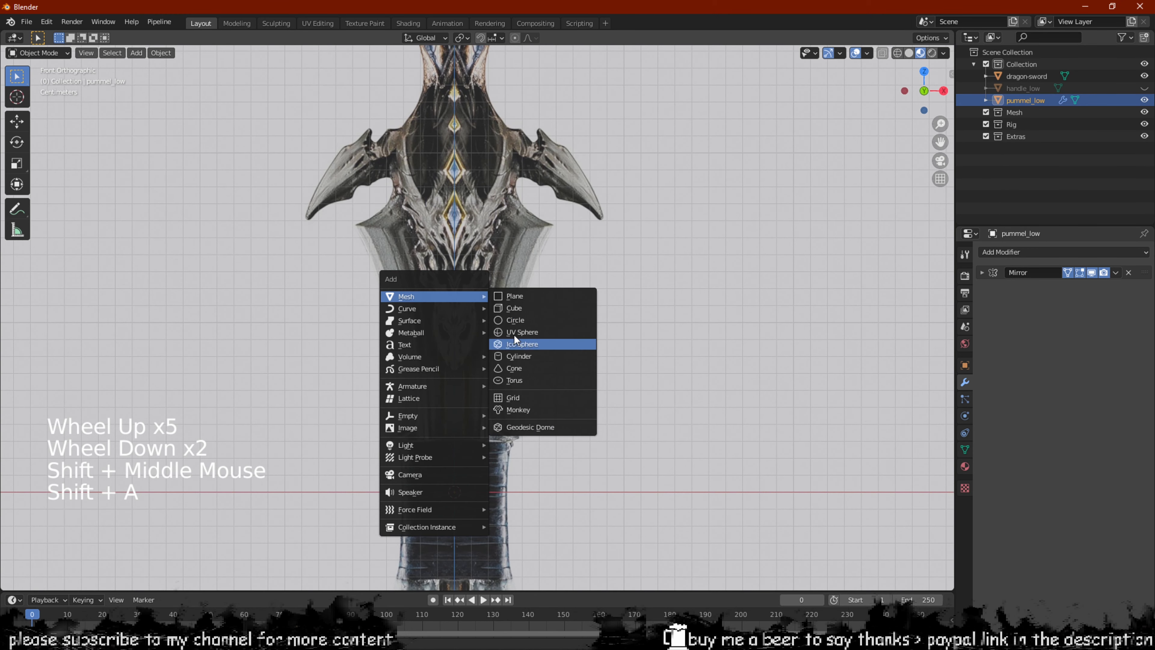
left_click(499, 295)
key("g")
right_click(496, 413)
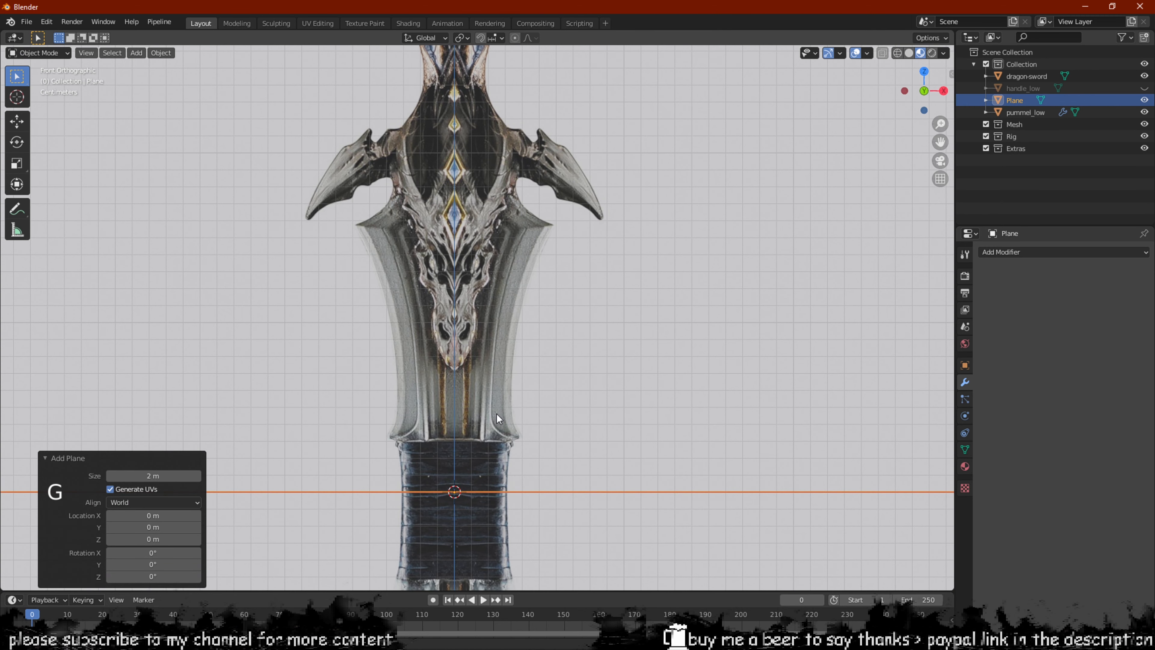
key("r")
key("x")
key("9")
key("0")
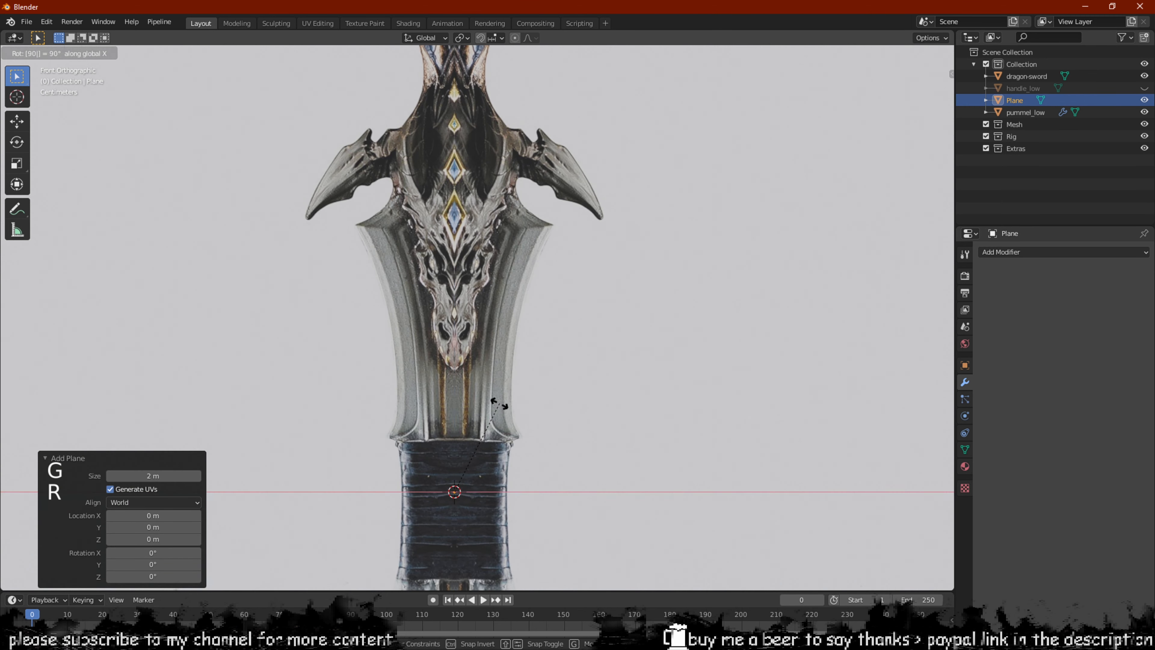
key("Return")
Scale the plane to about 0.091, shrink it further, and move it about 0.1626 m up over the guard
scroll(625, 445, "down", 3)
key("s")
left_click(592, 433)
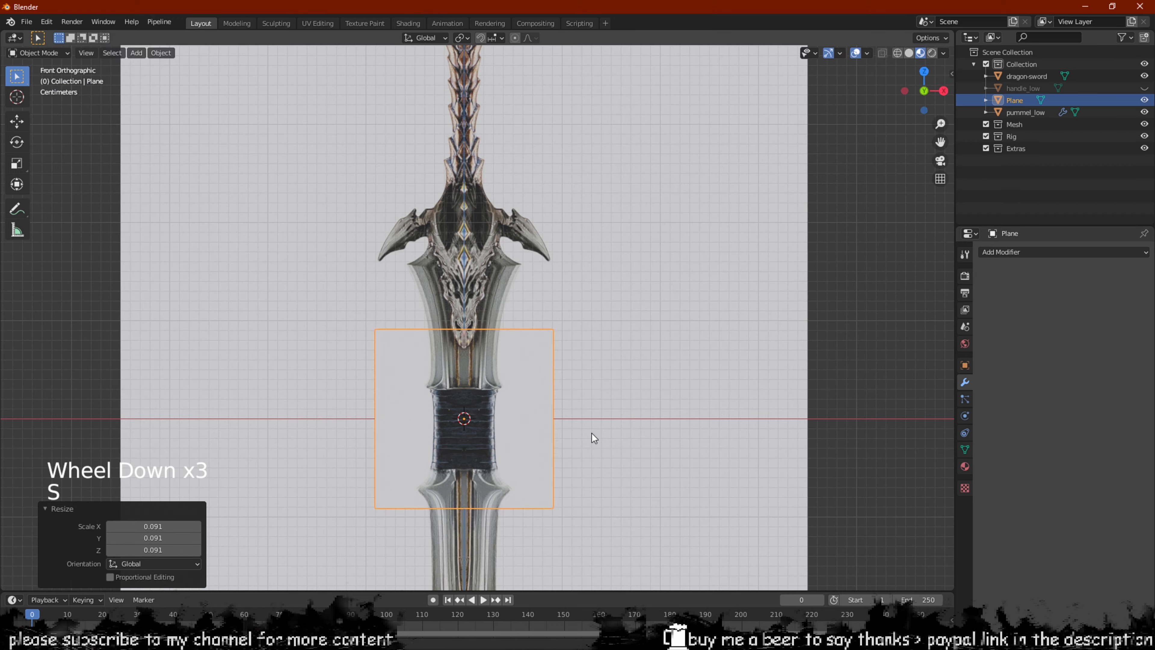
scroll(725, 459, "up", 2)
key("s")
left_click(593, 434)
key("g")
left_click(612, 205)
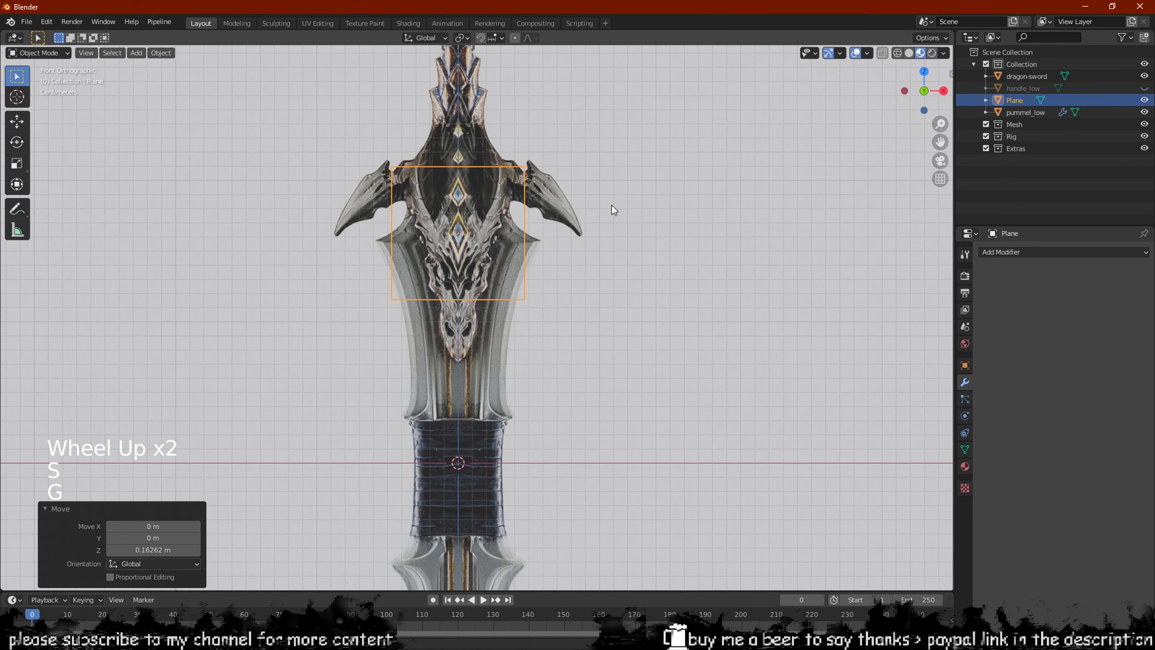
In the plane's mesh, move its face about 0.0565 m along X and -0.0271 m along Z, and scale it to 0.320
scroll(598, 220, "up", 5)
middle_click_drag(597, 220, 623, 356, "shift")
scroll(768, 313, "up", 2)
scroll(754, 310, "down", 3)
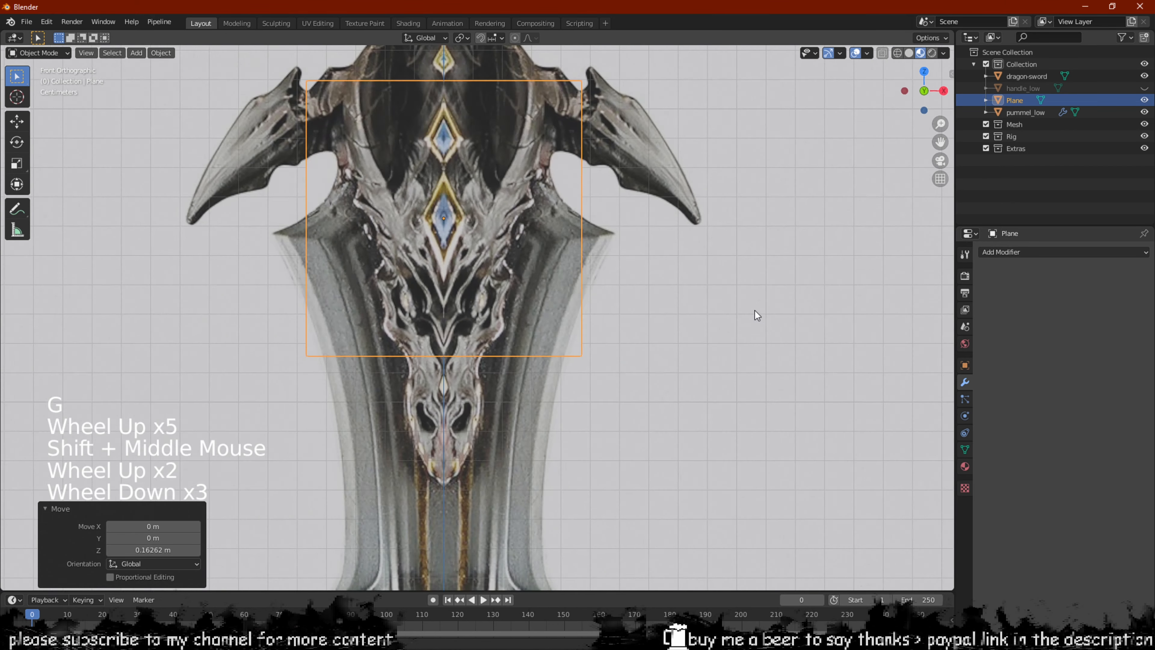
key("Tab")
middle_click_drag(754, 313, 760, 354, "shift")
key("g")
left_click(905, 440)
key("s")
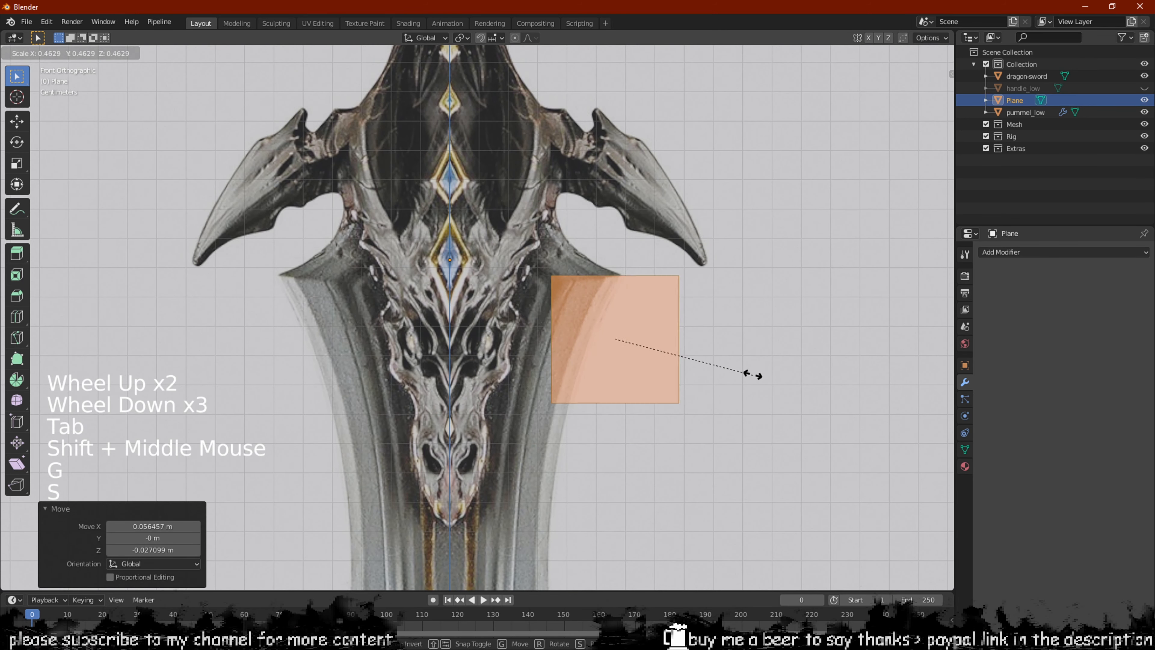
left_click(709, 362)
Move the face back onto the guard area, about -0.0394 m in X and 0.0446 m in Z, and align its inner edge with the sword's centreline
key("g")
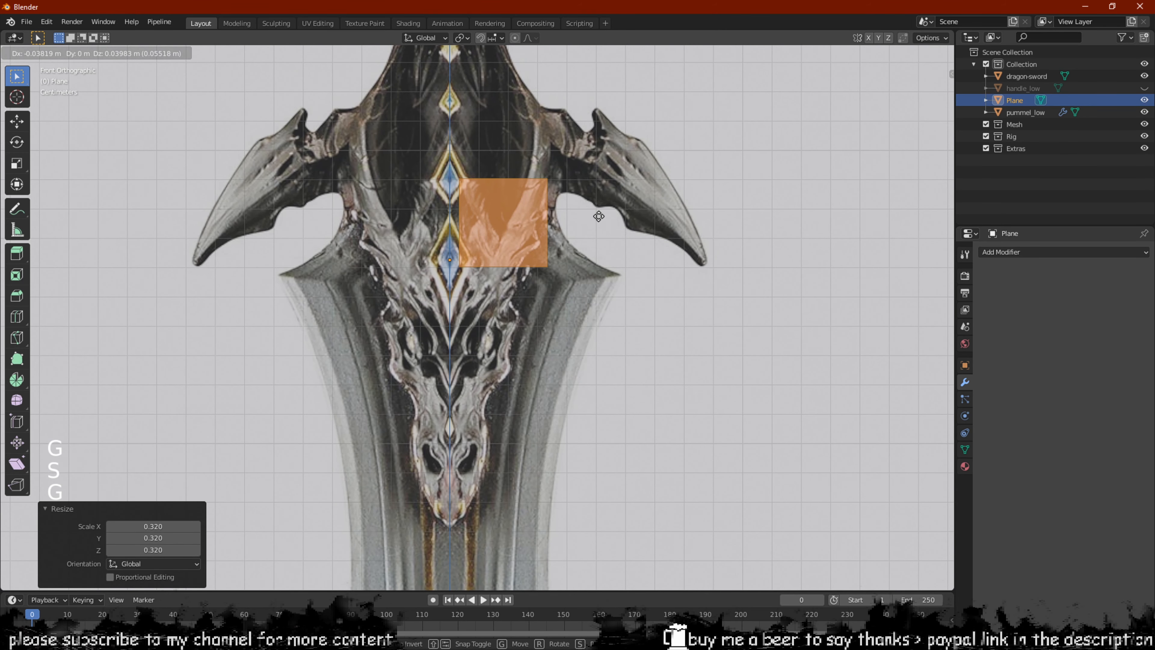
left_click(594, 203)
scroll(594, 204, "up", 2)
middle_click_drag(630, 321, 630, 362, "shift")
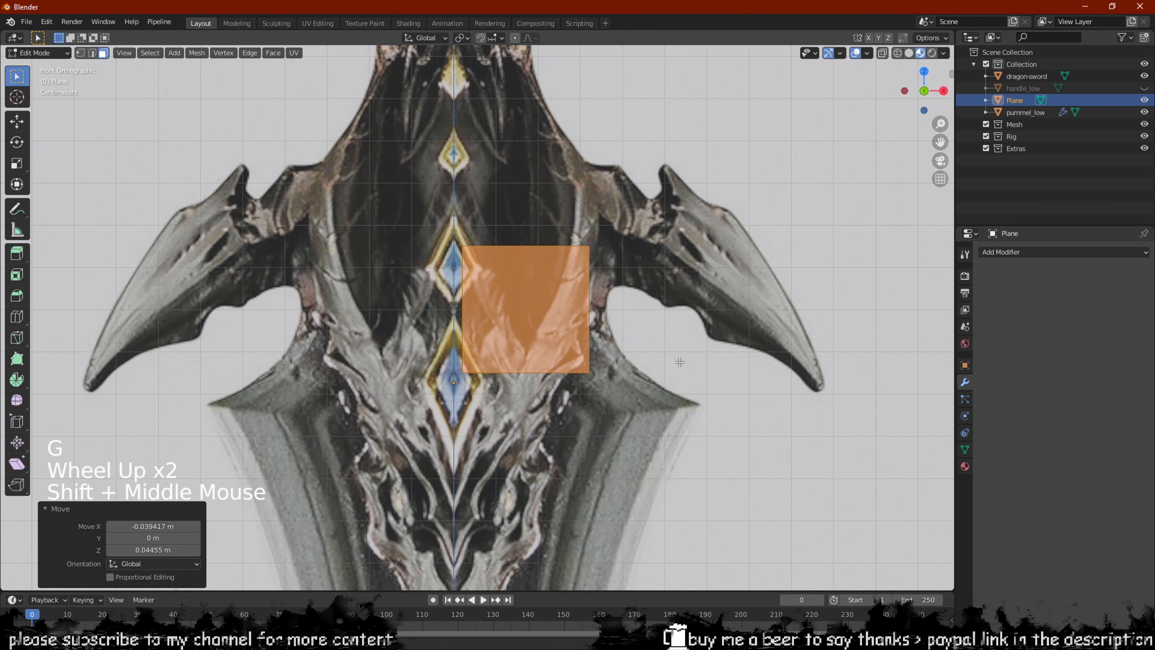
key("g")
left_click(671, 360)
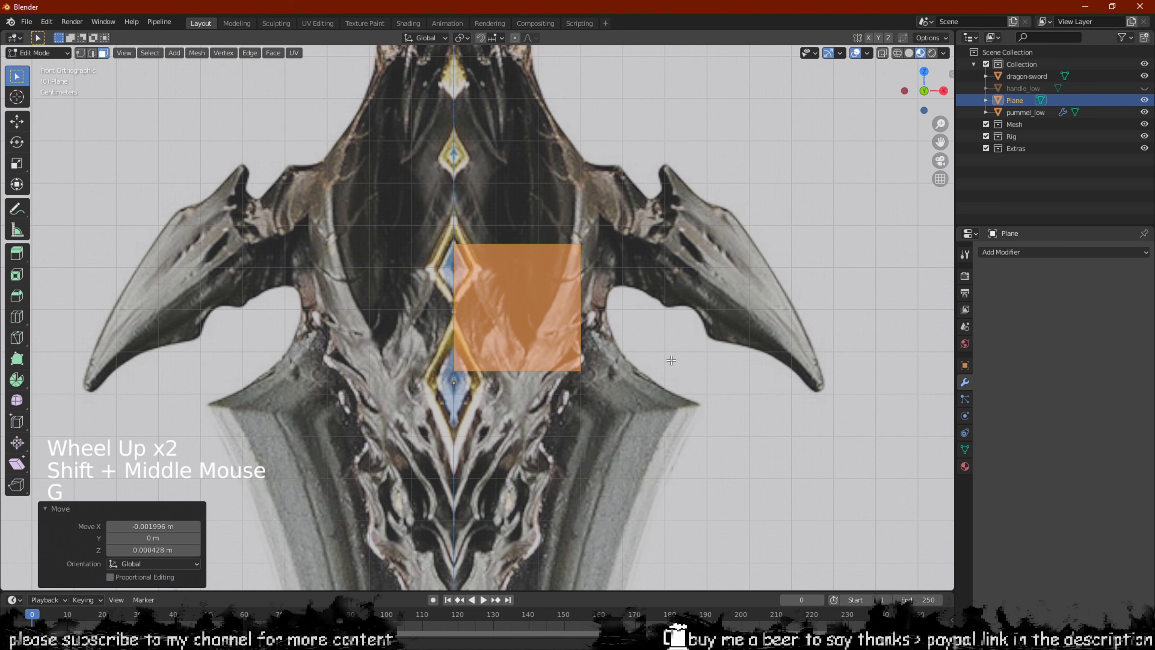
Nudge the face about 0.0001 m along X and raise it about 0.008 m beside the centreline
key("g")
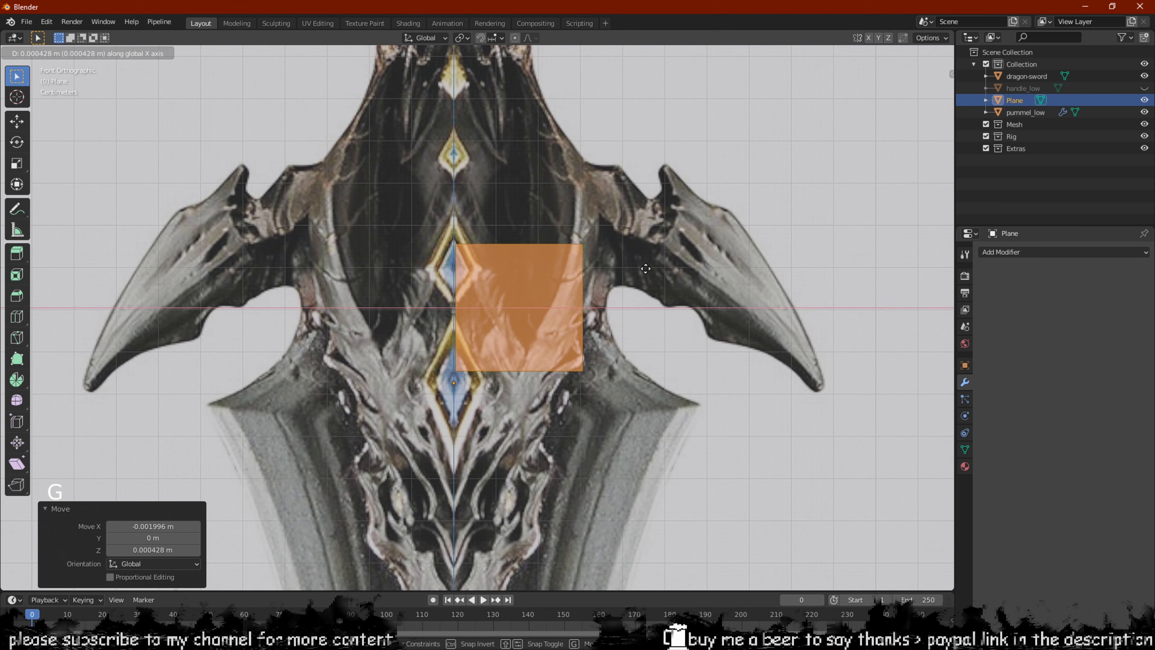
left_click(642, 302)
key("g")
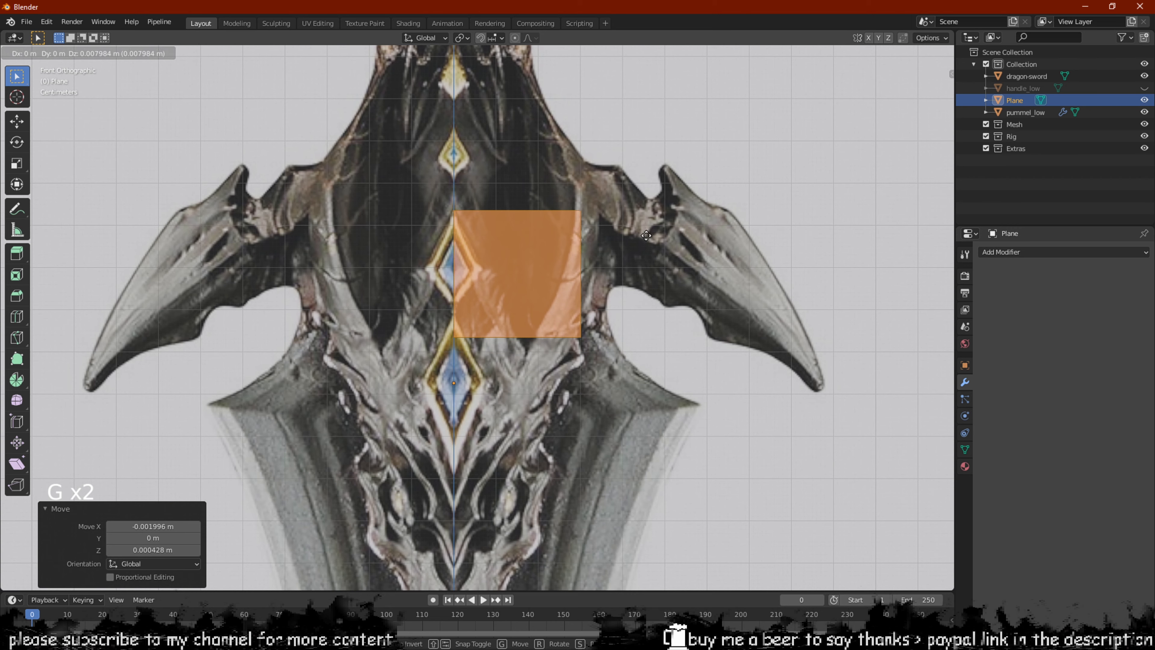
left_click(647, 235)
Extrude the face's outer vertical edge outward to the reference outline below the horn's neck
scroll(639, 258, "up", 1)
middle_click_drag(782, 241, 689, 262, "shift")
scroll(689, 261, "up", 1)
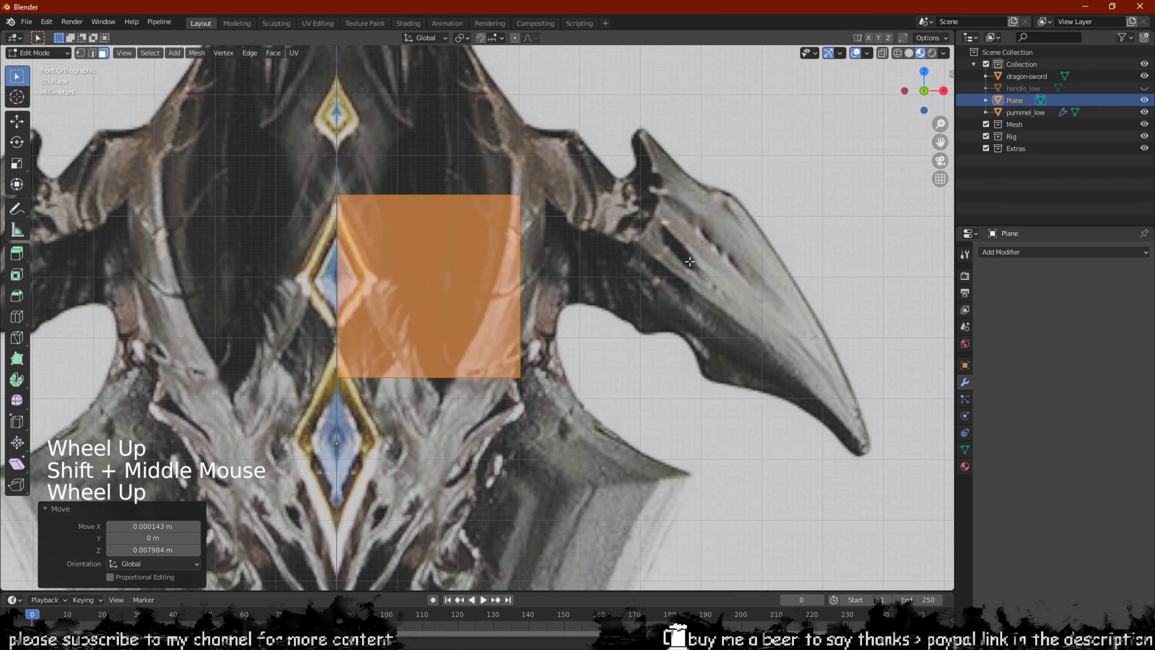
middle_click_drag(477, 224, 507, 287, "shift")
key("1")
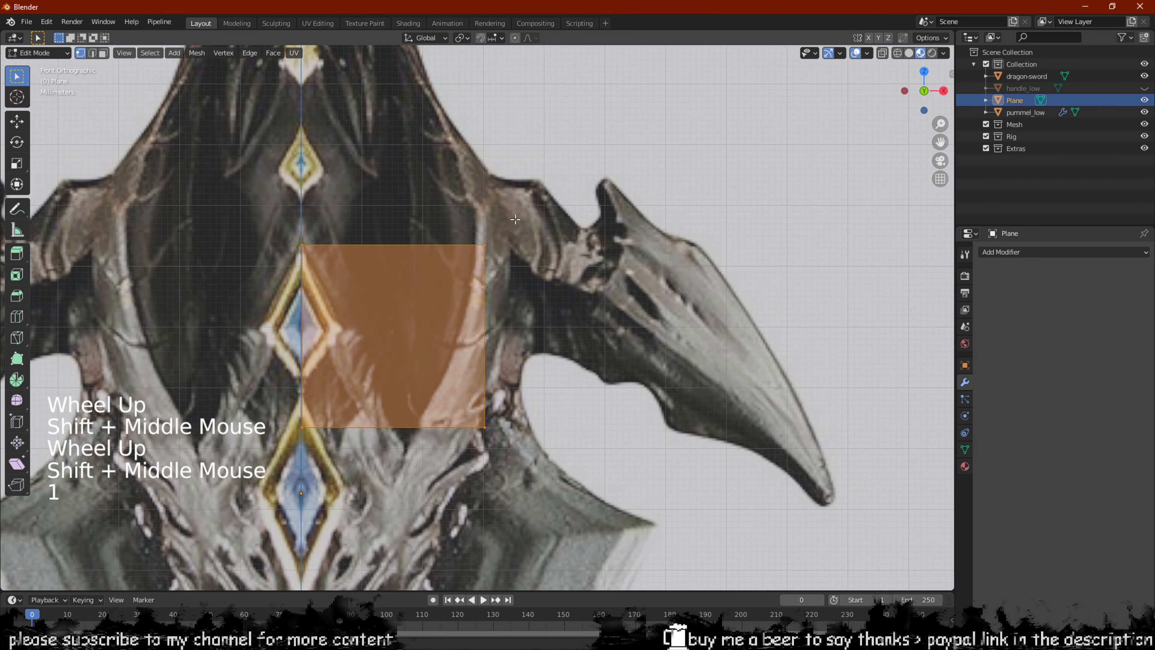
left_click(507, 270)
key("2")
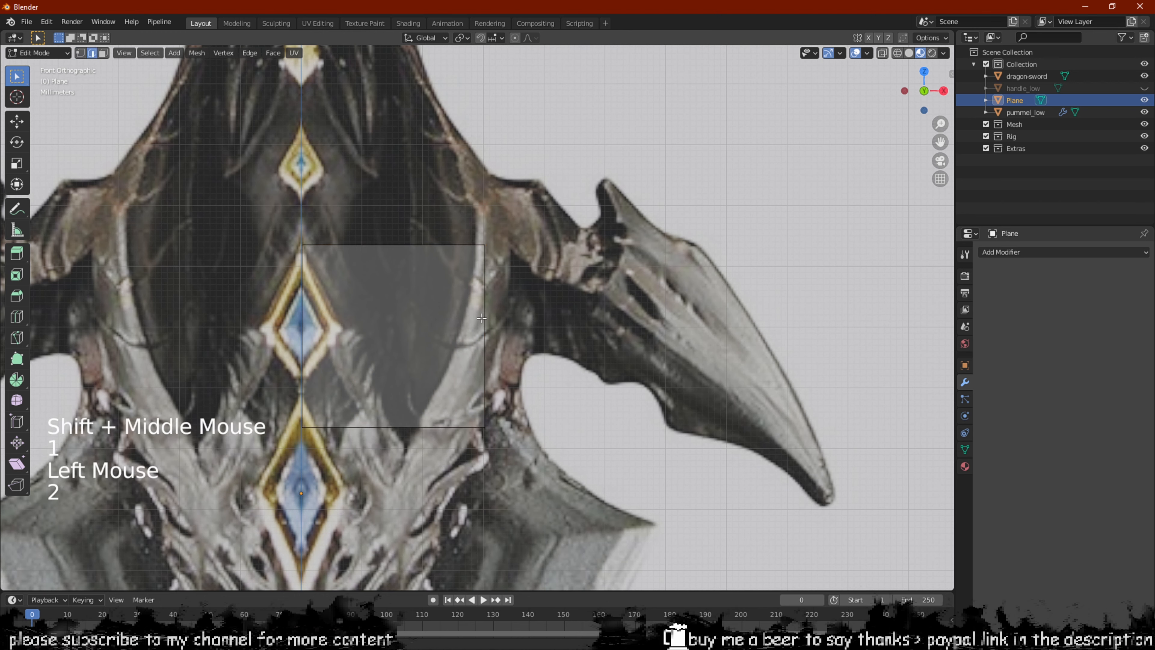
key("1")
key("2")
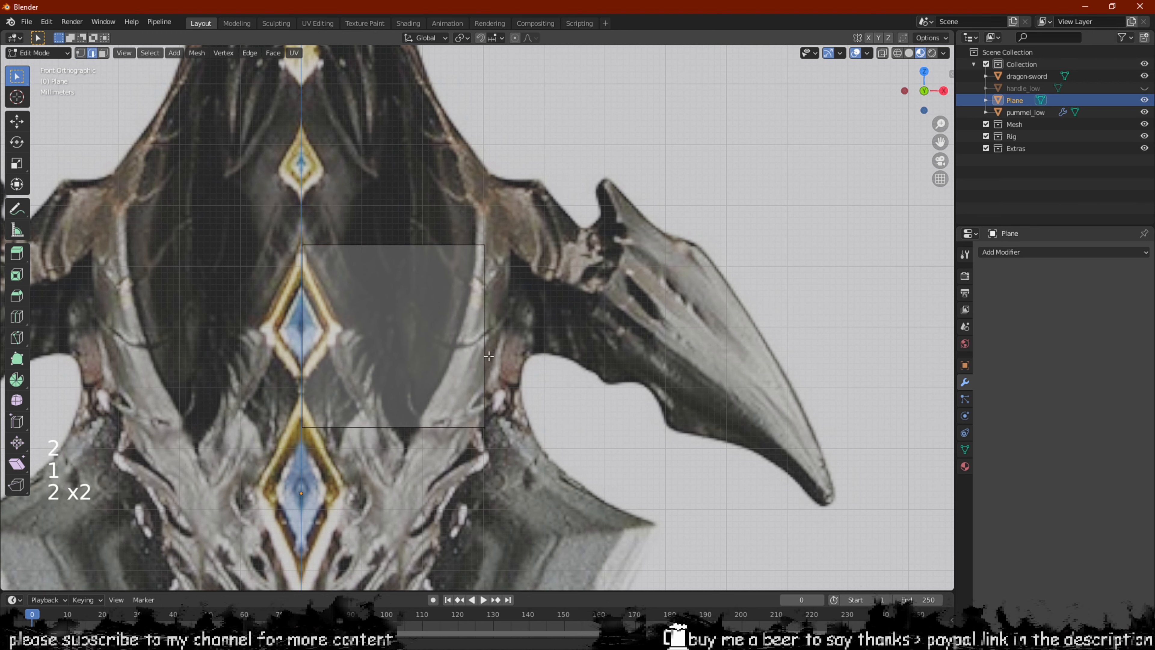
left_click(489, 356)
key("e")
left_click(534, 272)
Move the new strip's upper outer vertex about 0.0028 m outward and 0.0074 m down, and raise its lower outer vertex to the reference outline
key("1")
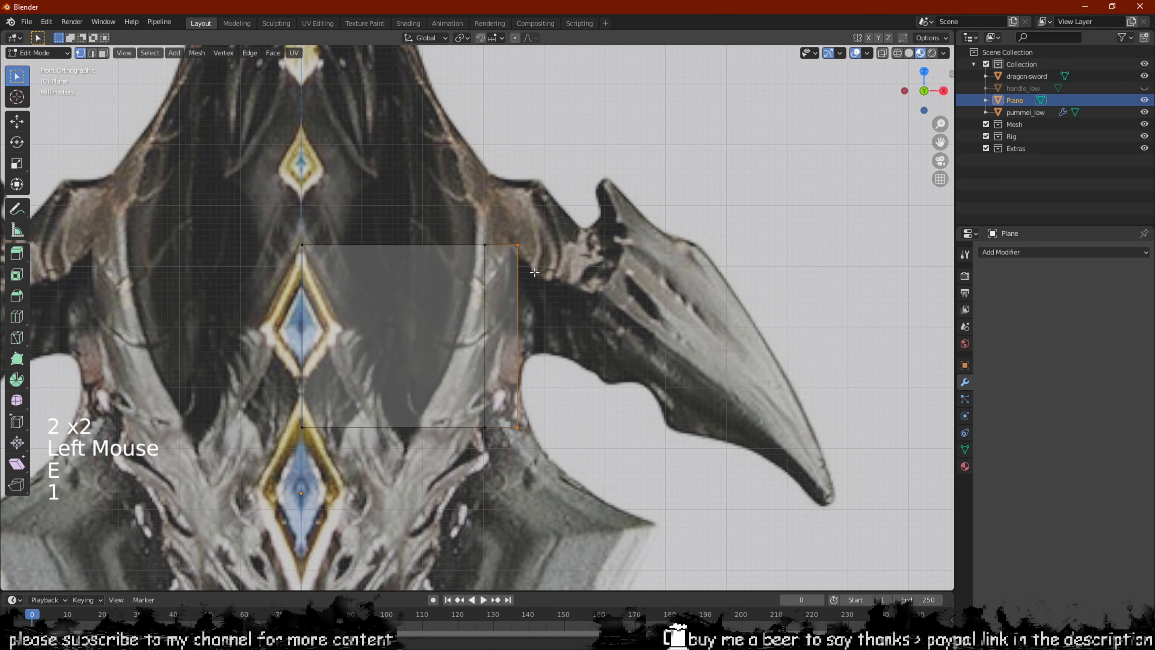
left_click(529, 248)
key("g")
left_click(542, 299)
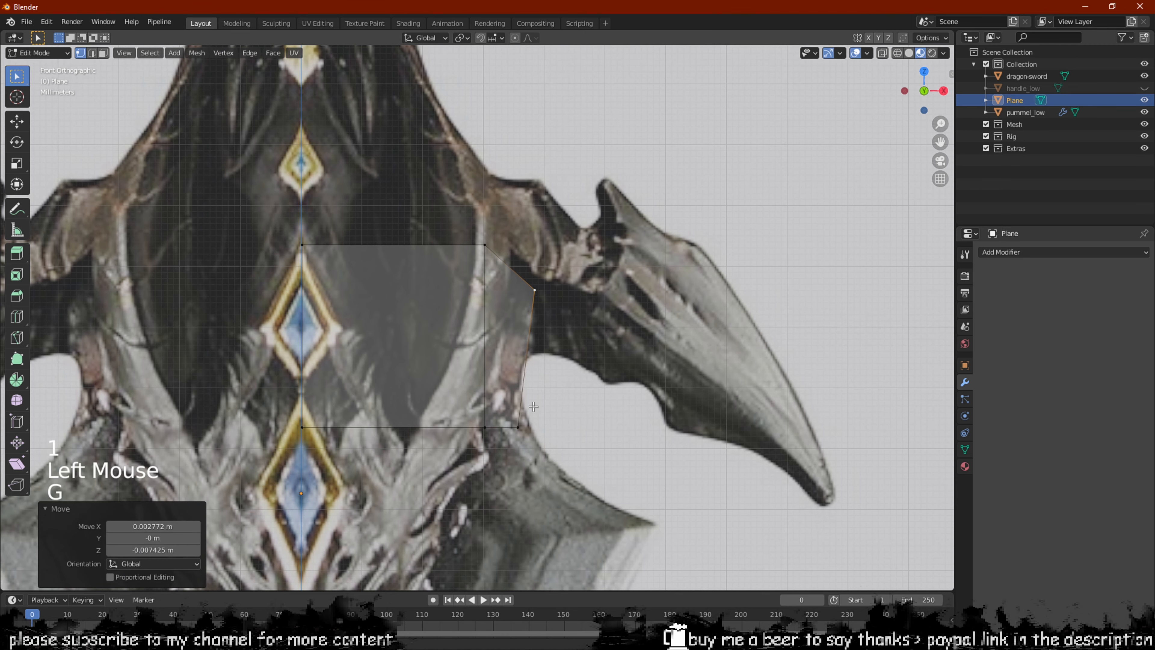
left_click(518, 427)
key("g")
left_click(517, 410)
Move the strip's upper outer vertex about 0.0013 m inward and 0.0066 m down onto the reference outline under the horn
key("2")
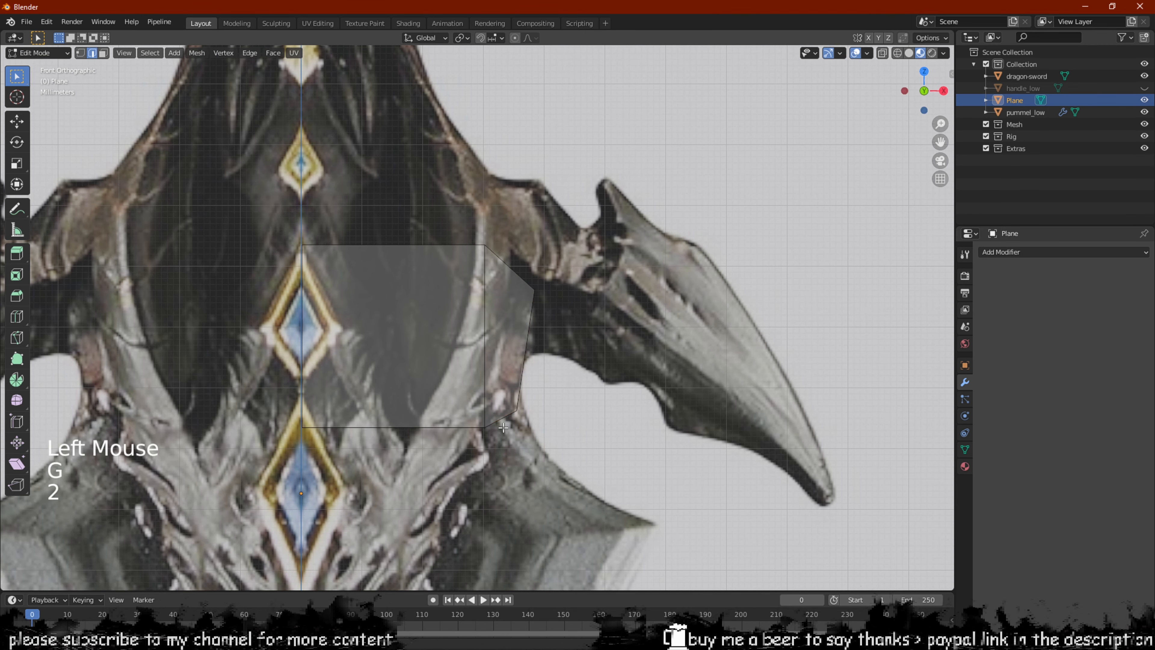
left_click(503, 428)
middle_click_drag(503, 427, 460, 359, "shift")
scroll(460, 360, "up", 1)
left_click(510, 208)
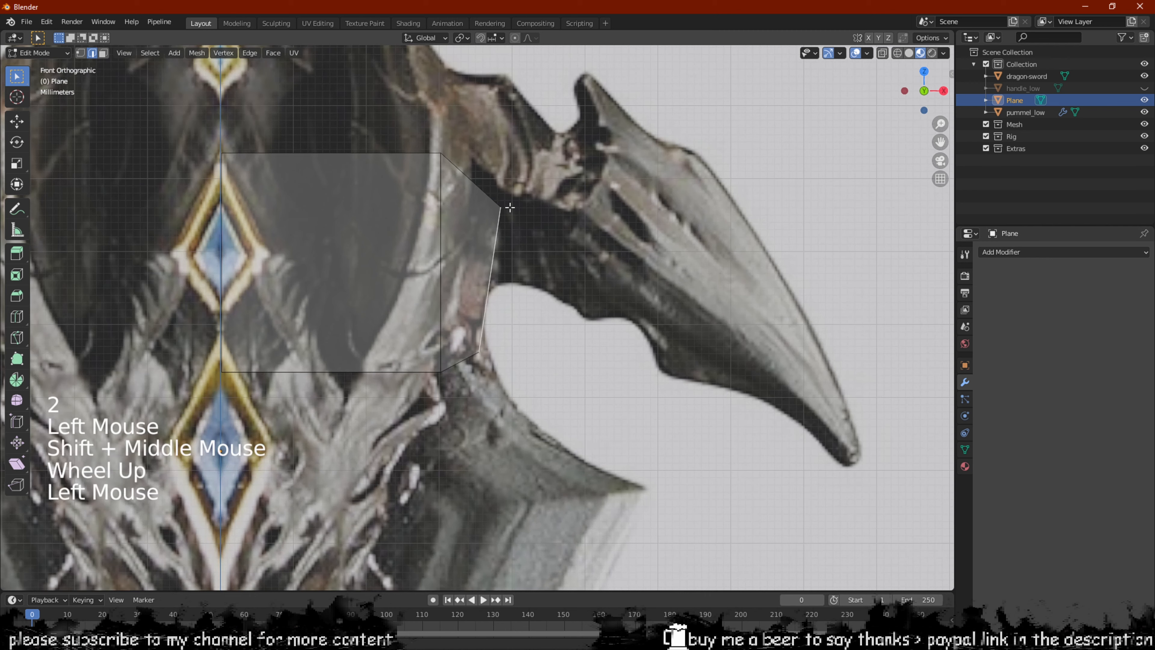
key("1")
left_click(501, 208)
key("g")
left_click(492, 255)
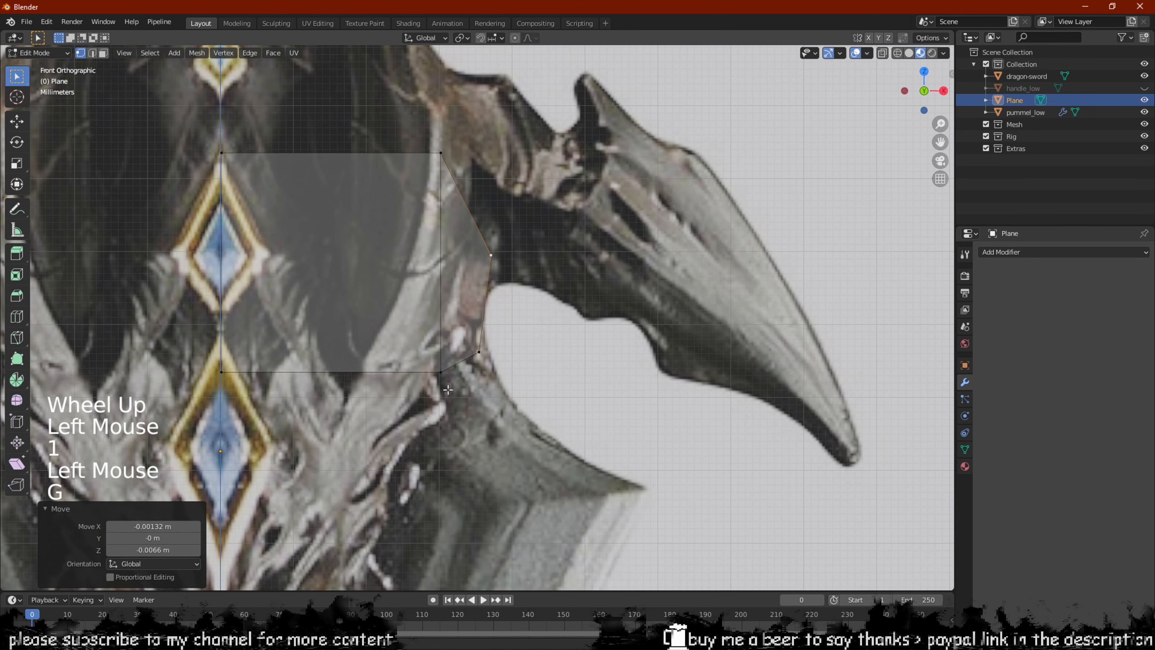
Move the face's lower outer corner about 0.0019 m outward and 0.0004 m up, and nudge the strip's lower outer vertex onto the reference outline
left_click(445, 381)
key("g")
left_click(461, 372)
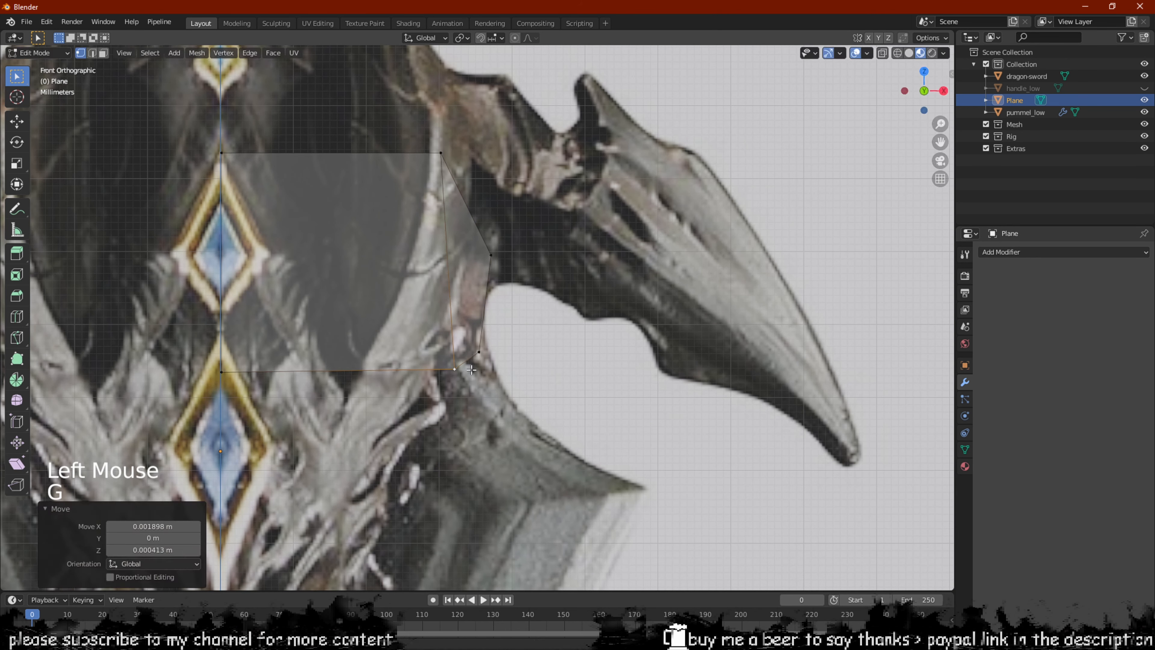
left_click(481, 343)
key("g")
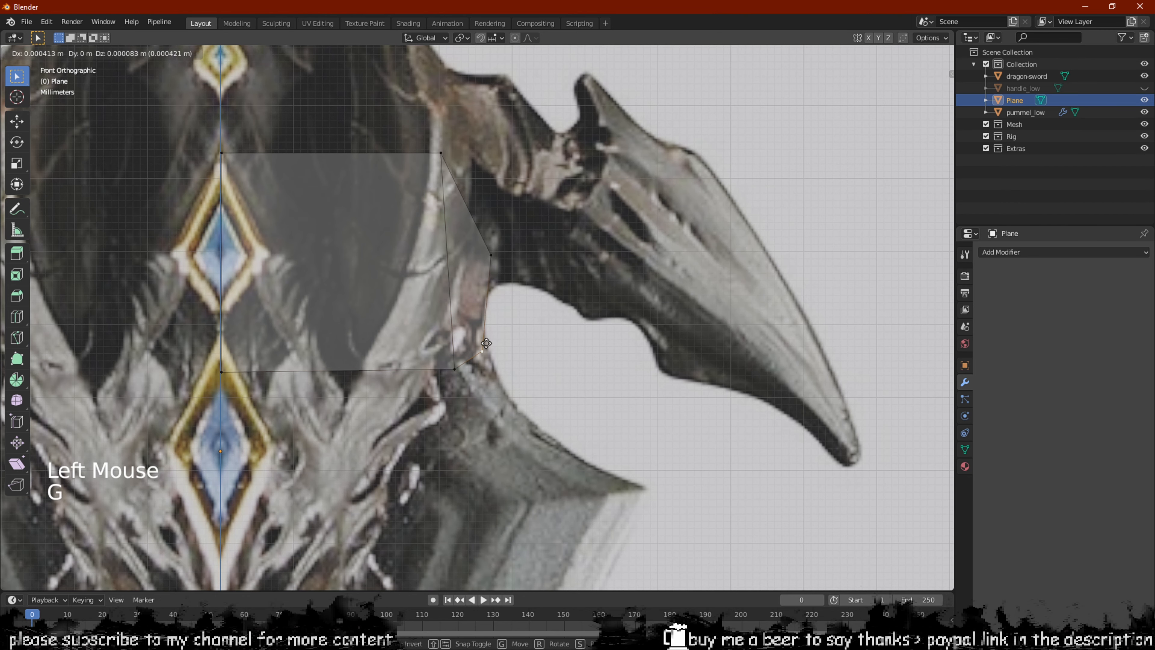
left_click(485, 341)
Extrude the strip's bottom edge outward and down along the curve below the horn, and adjust the new segment's inner vertex
key("2")
left_click(476, 374)
key("e")
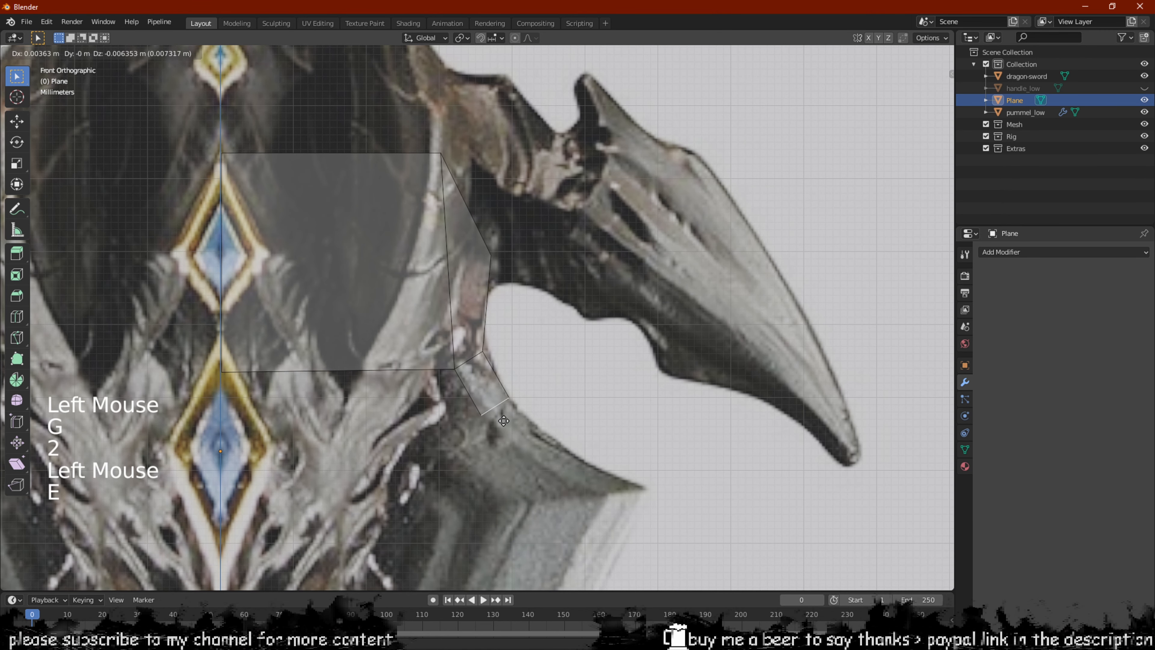
left_click(504, 421)
key("1")
left_click(483, 415)
key("g")
Extrude the strip's end edge about 0.0066 m outward and 0.0065 m down along the curve towards the blade's pointed corner
middle_click_drag(540, 426, 478, 326, "shift")
key("2")
left_click(447, 324)
key("e")
left_click(502, 384)
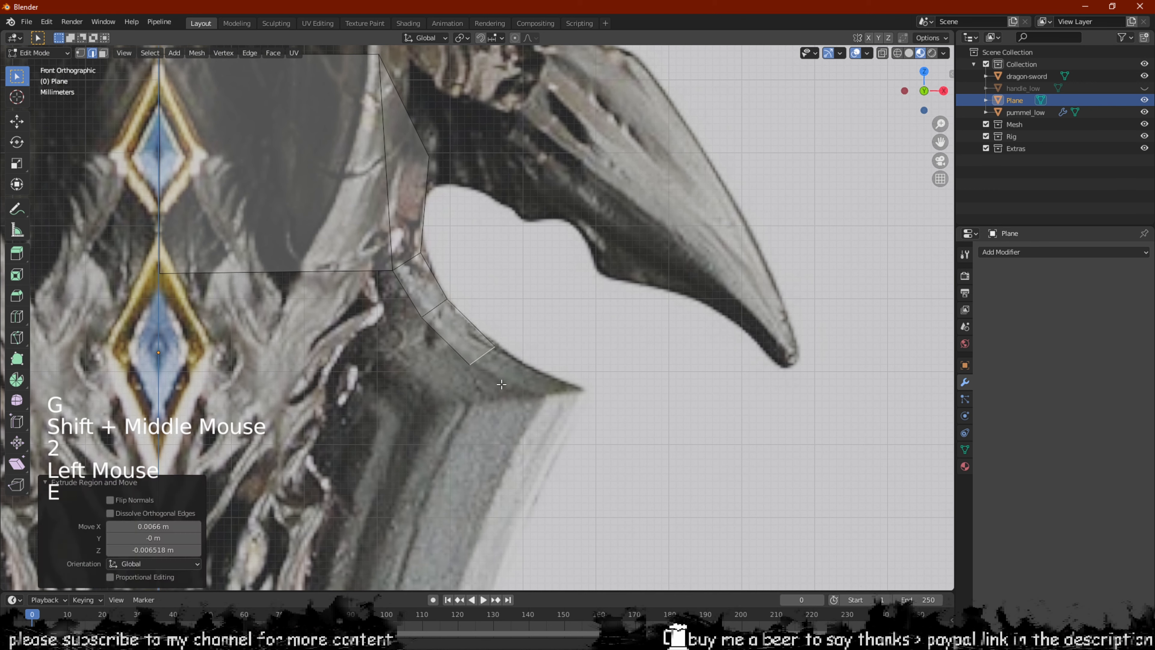
Extrude the end edge about 0.0083 m outward and 0.0045 m down to the blade's pointed corner, and rotate and move it to fit the tip
key("e")
key("r")
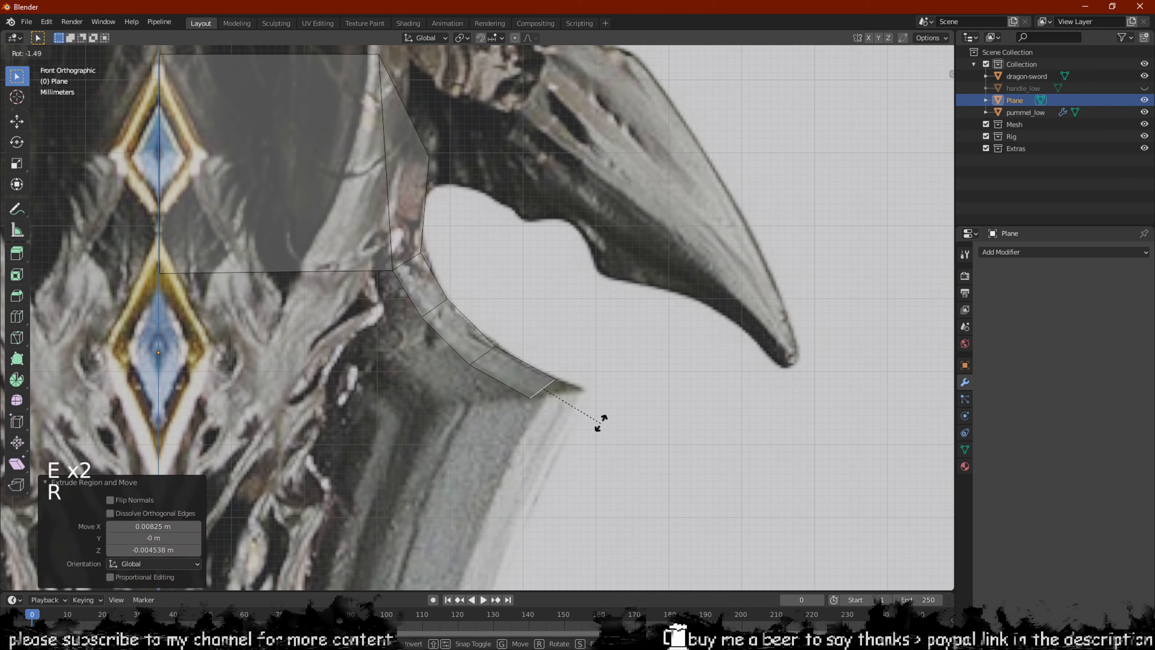
left_click(575, 423)
key("g")
left_click(600, 425)
key("r")
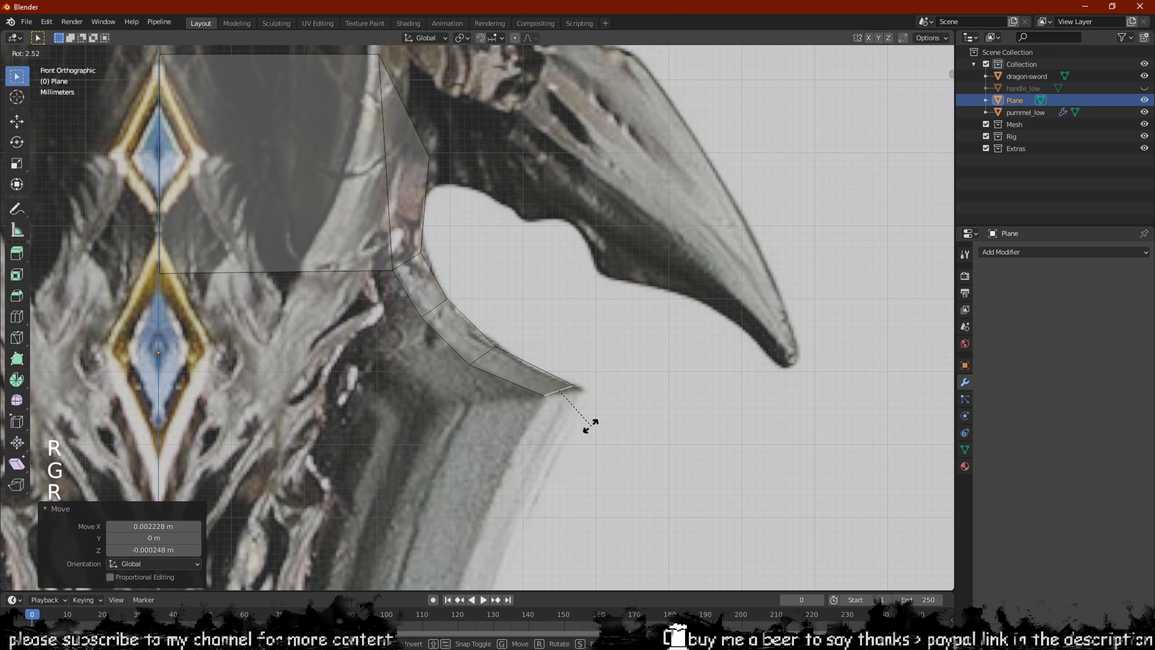
key("g")
left_click(577, 424)
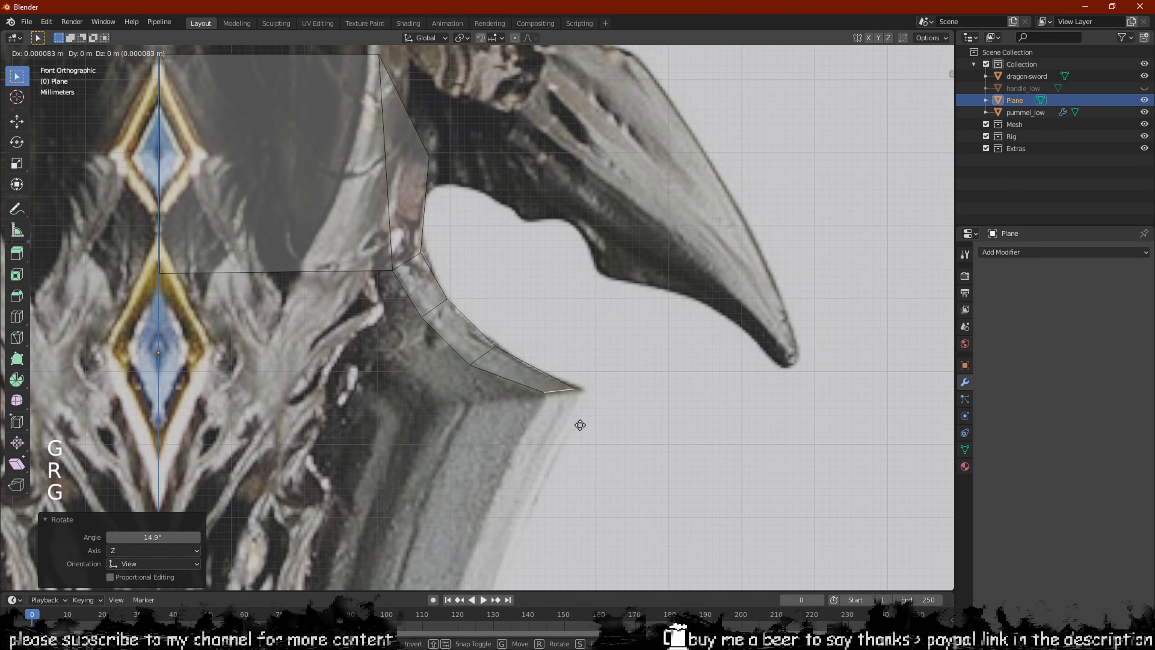
Adjust the tip edge's inner vertex, and move its outer vertex about 0.0006 m outward and 0.0002 m down onto the blade's pointed corner
middle_click_drag(577, 426, 520, 334, "shift")
key("1")
left_click(526, 378)
key("g")
left_click(535, 374)
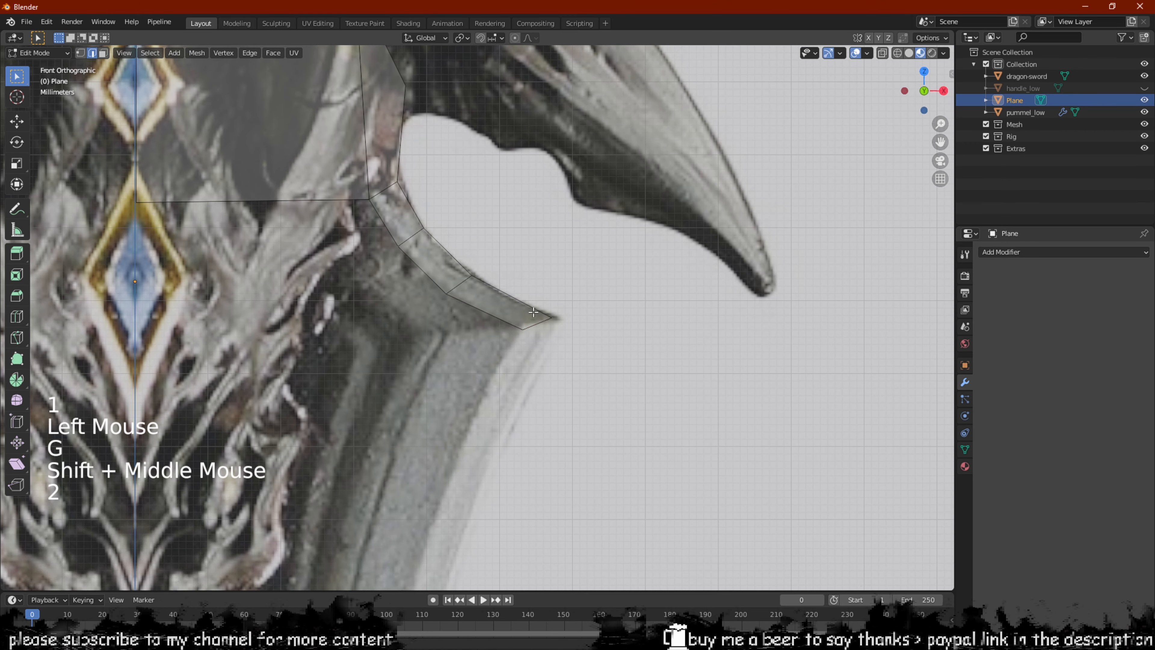
key("2")
left_click(548, 321)
key("1")
left_click(548, 320)
key("g")
left_click(552, 319)
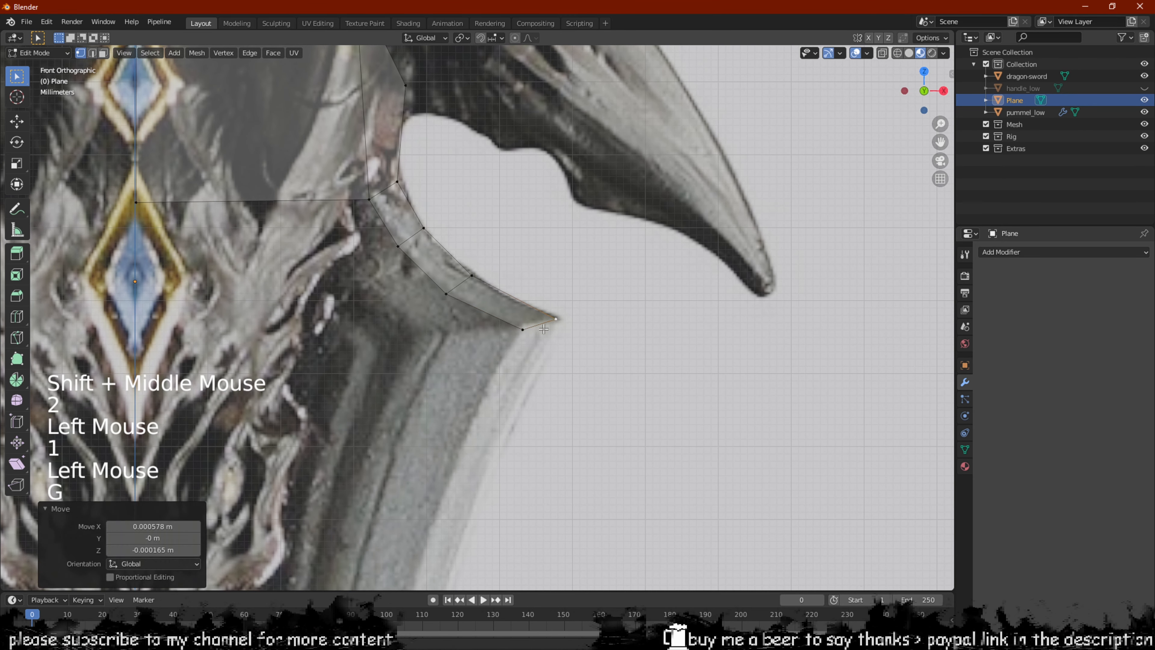
Extrude the tip edge down along the blade's outer bevel, and move its upper inner vertex about 0.0002 m outward and 0.0005 m up
key("2")
left_click(528, 363)
key("e")
left_click(497, 439)
key("1")
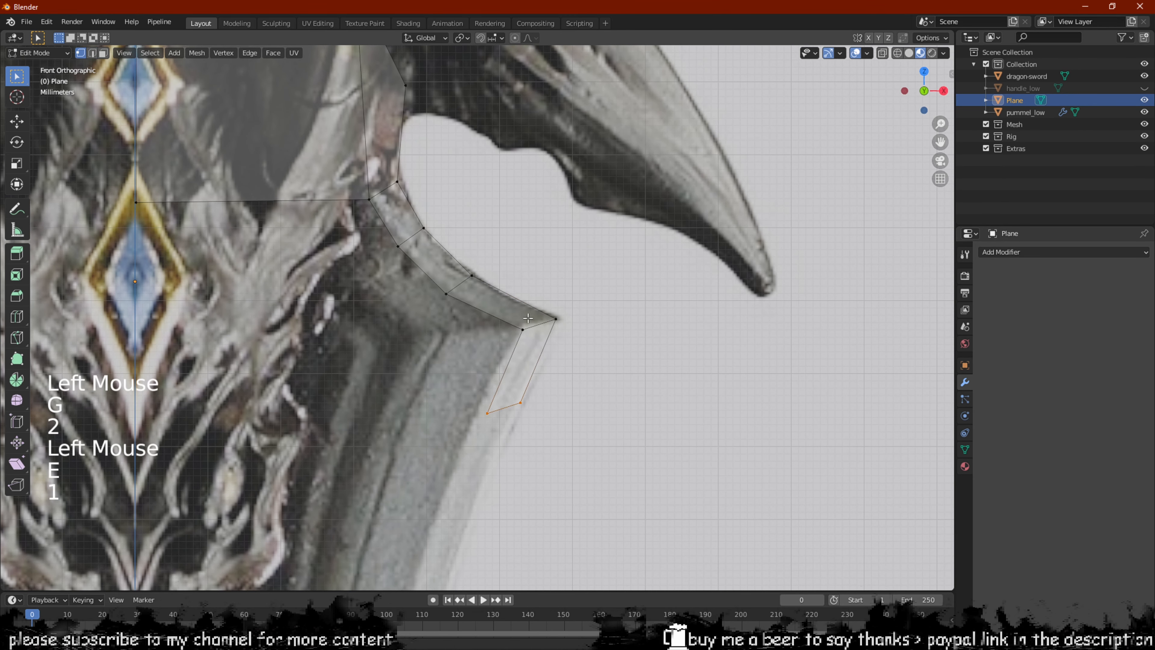
left_click(521, 335)
key("g")
left_click(523, 332)
Align the new bevel segment's two lower vertices and its outer tip vertex with the blade's reference outline
middle_click_drag(513, 409, 500, 246, "shift")
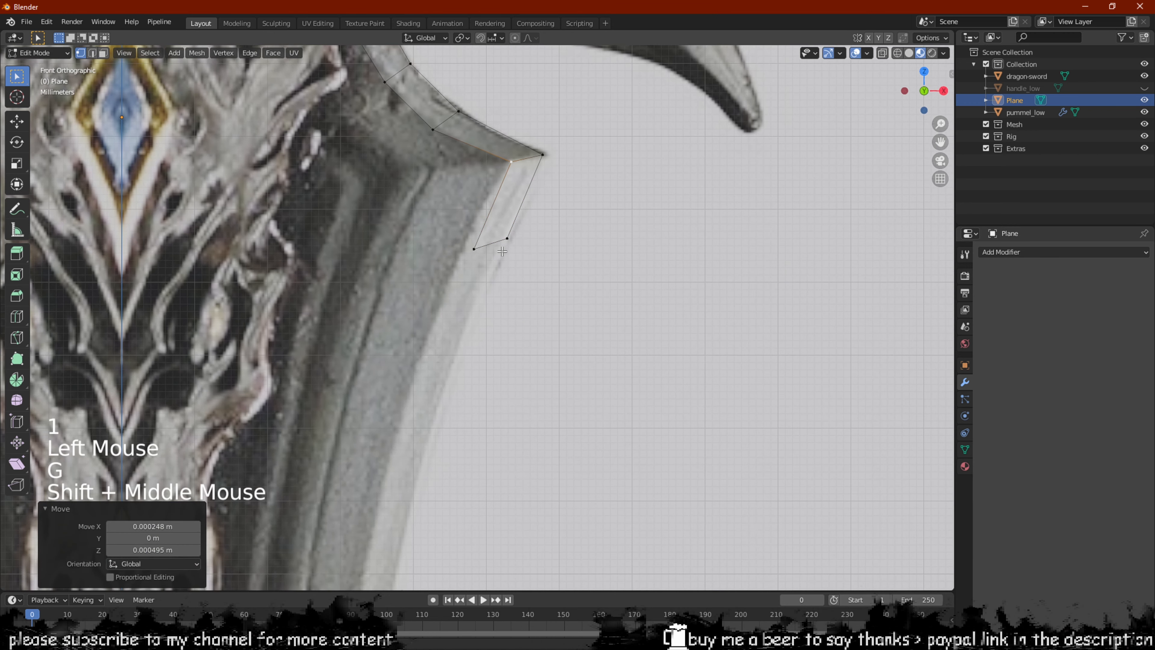
left_click(506, 243)
key("g")
left_click(505, 266)
left_click(477, 251)
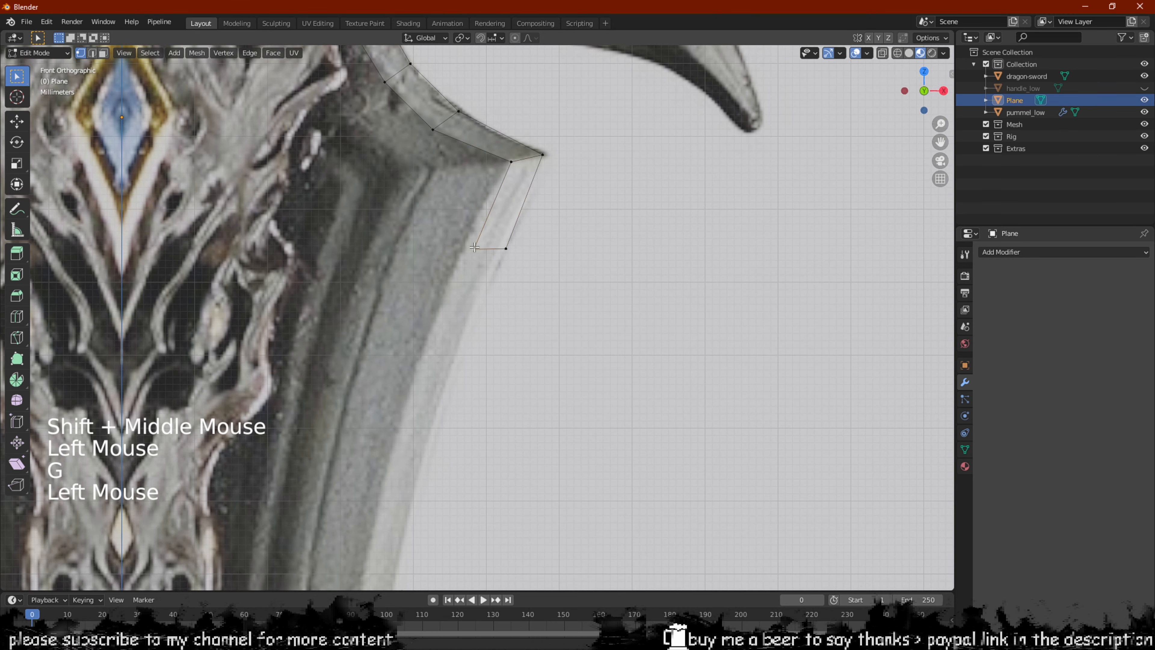
key("g")
left_click(465, 245)
left_click(544, 155)
key("g")
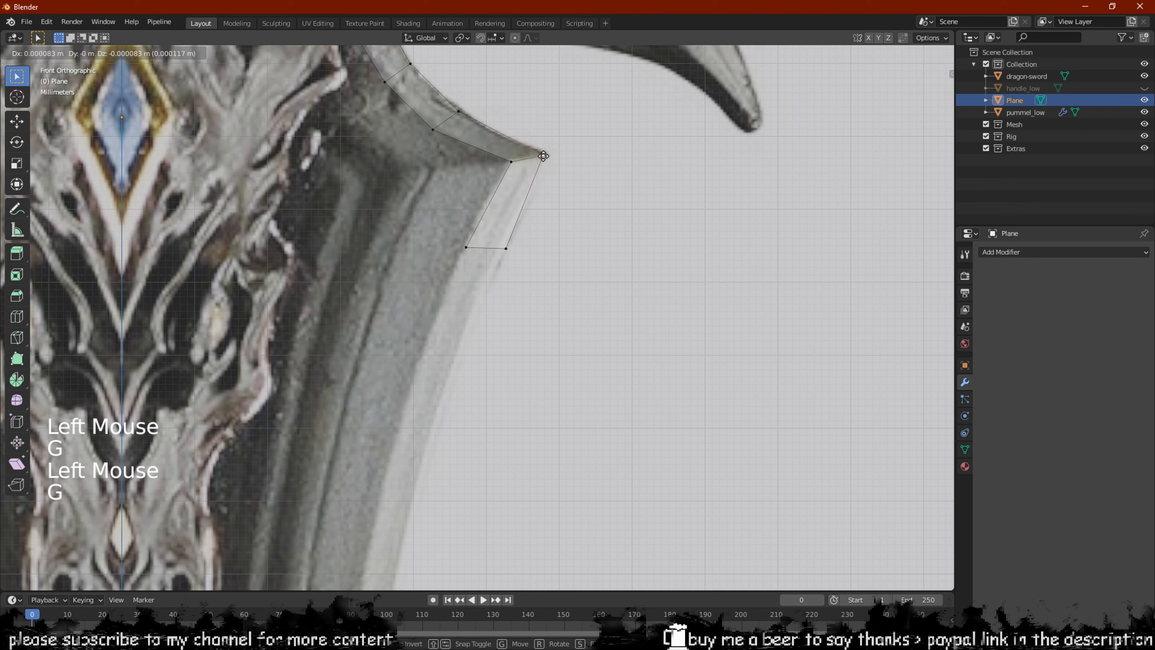
left_click(546, 158)
Extrude the bevel strip's bottom edge further down the blade, scale it to 0.926 and move it about 0.0005 m outward
scroll(526, 211, "down", 2)
middle_click_drag(503, 289, 485, 210, "shift")
key("2")
left_click(476, 252)
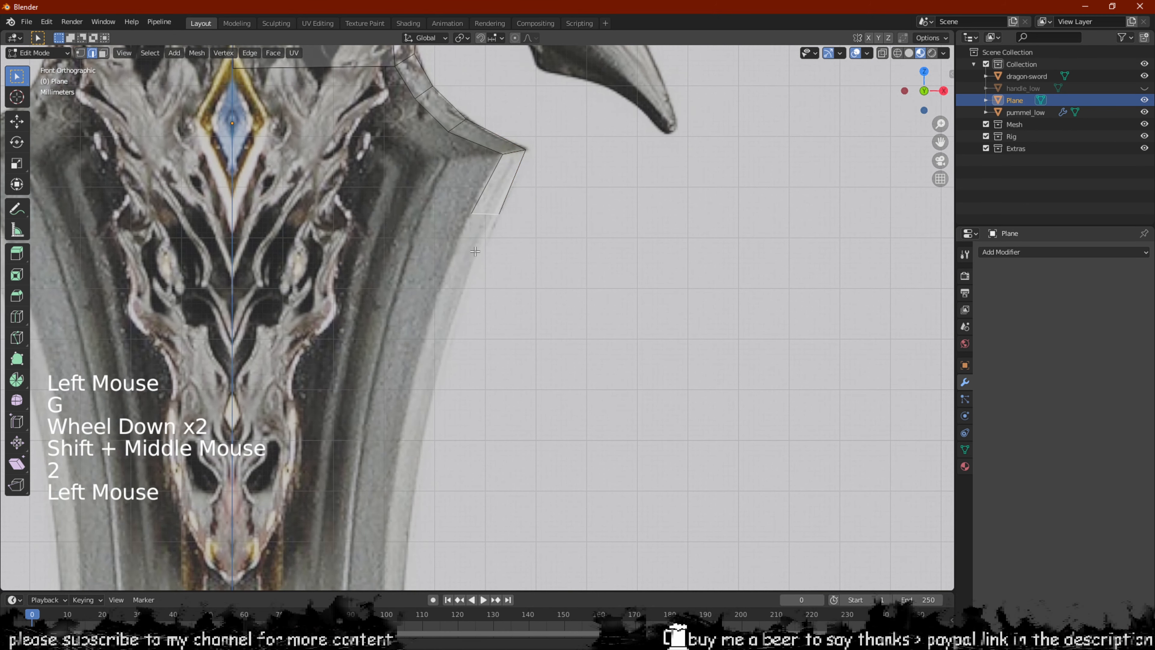
middle_click_drag(476, 252, 496, 187, "shift")
key("e")
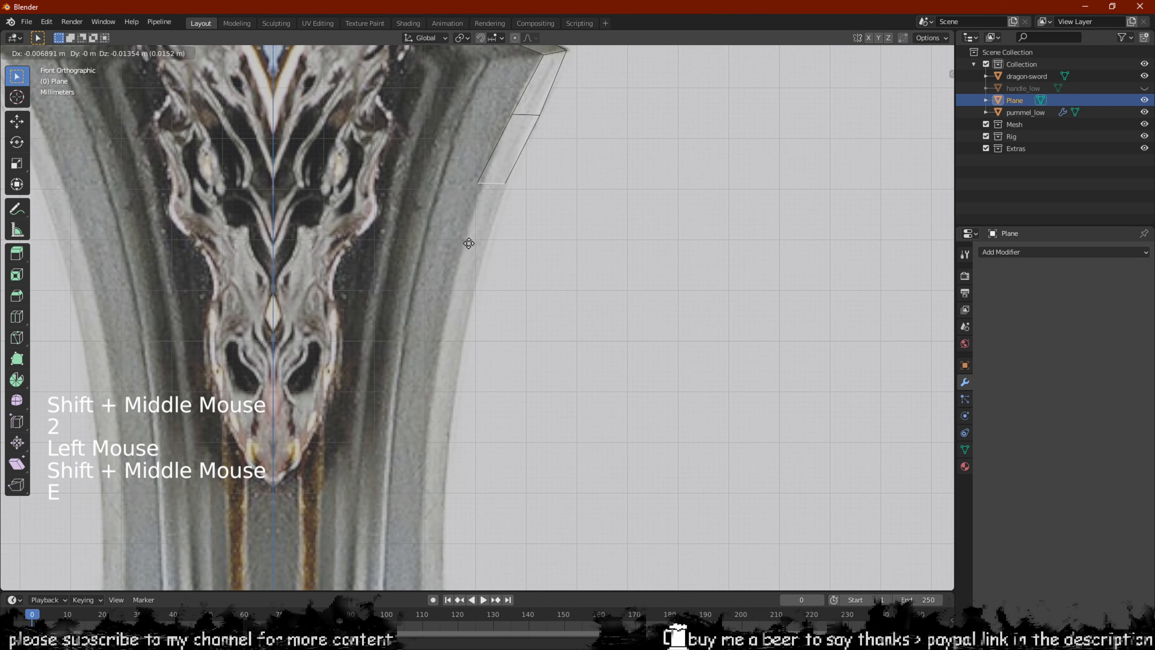
left_click(469, 243)
key("s")
left_click(542, 209)
key("g")
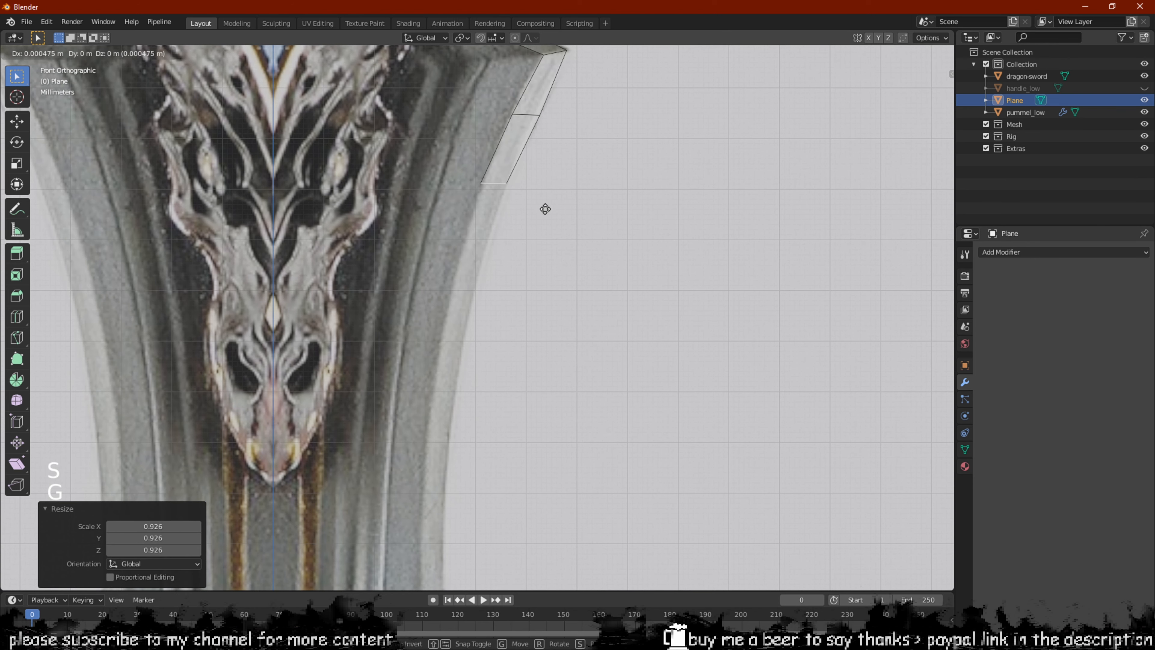
left_click(546, 209)
Extrude the bottom edge down the blade's curved bevel in three more segments, about 0.0152, 0.0146 and 0.0144 m down
key("e")
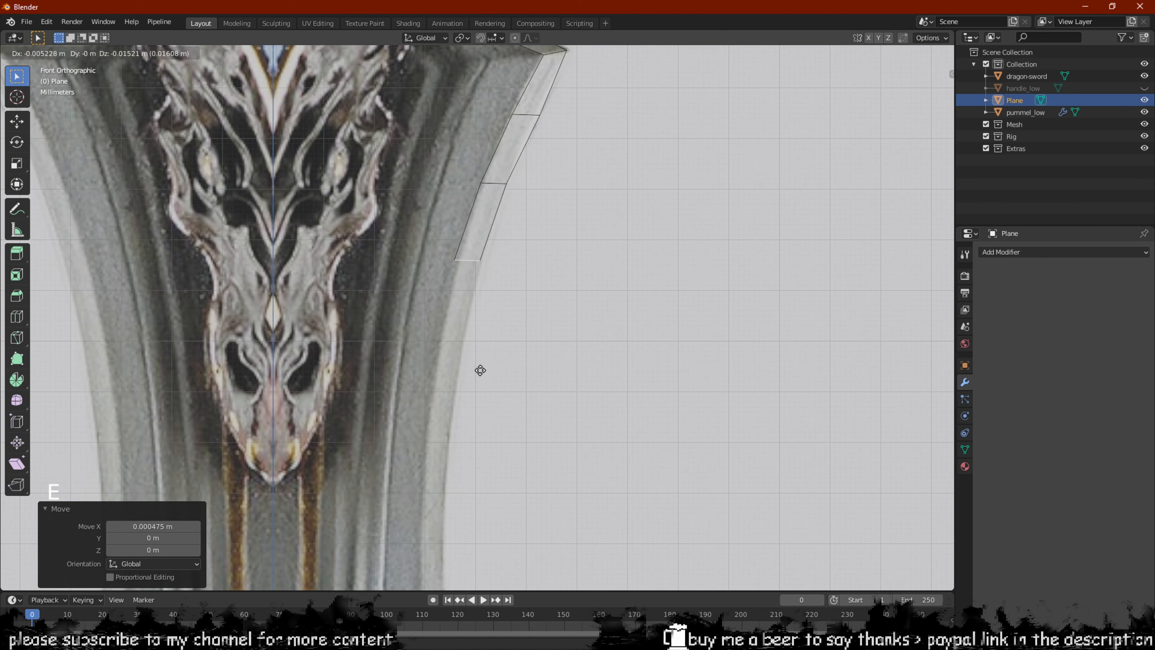
left_click(480, 370)
middle_click_drag(480, 370, 536, 285, "shift")
key("e")
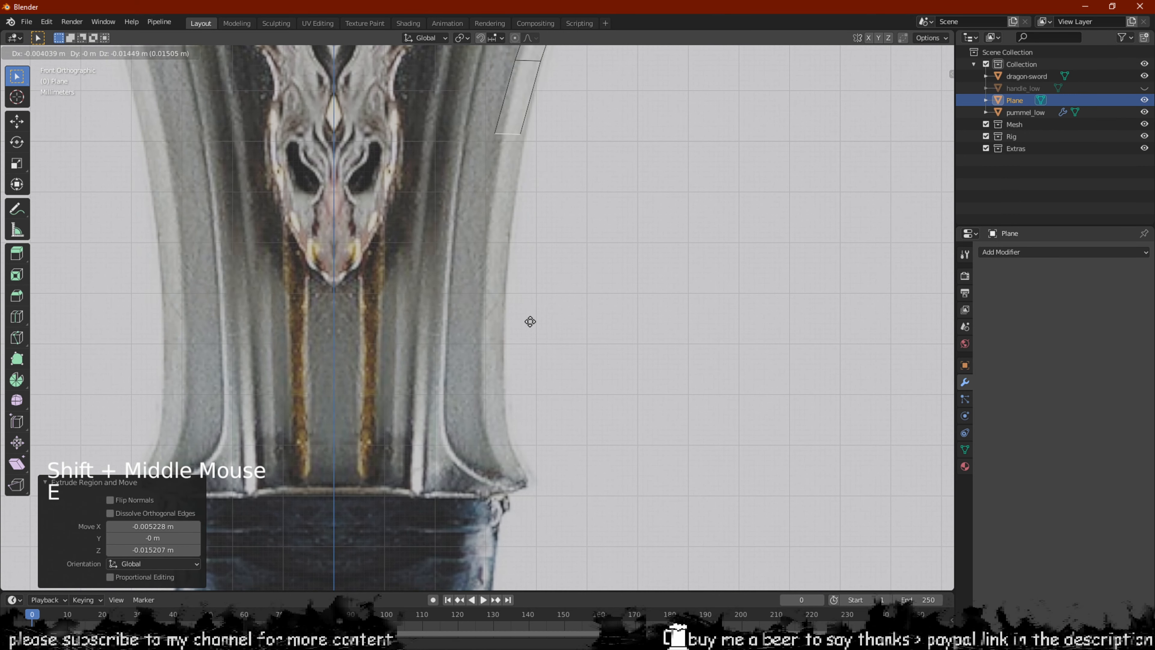
left_click(534, 322)
key("e")
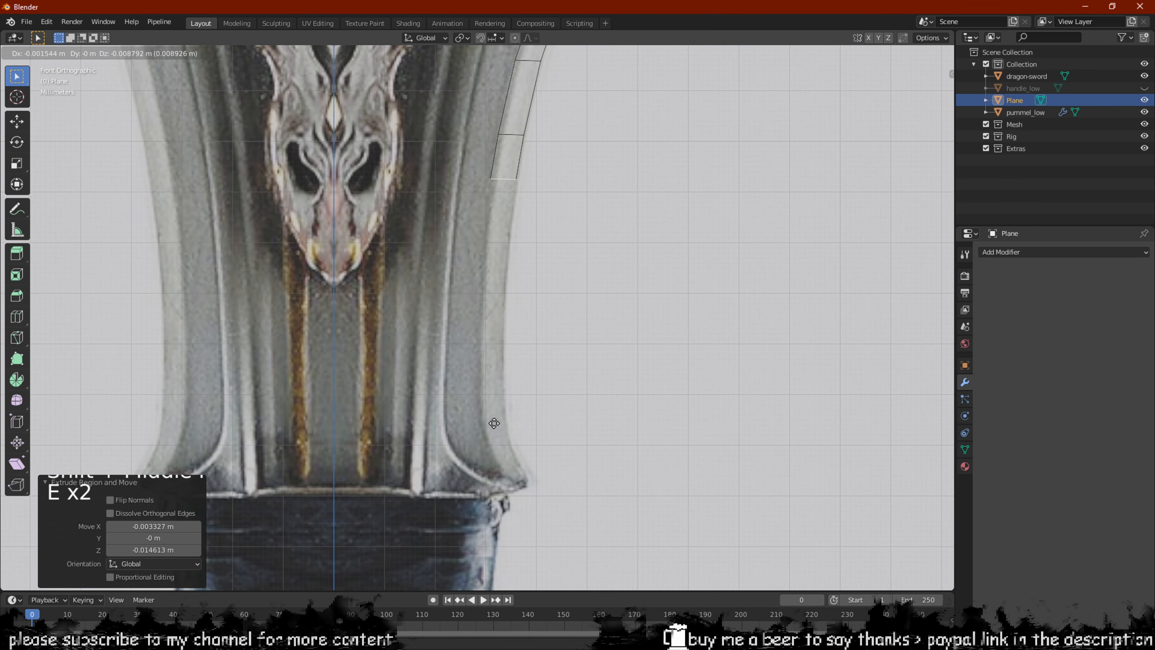
left_click(493, 445)
Extrude the bottom edge about 0.0171 m down and scale it to 0.956, and extrude another segment about 0.0188 m down
key("e")
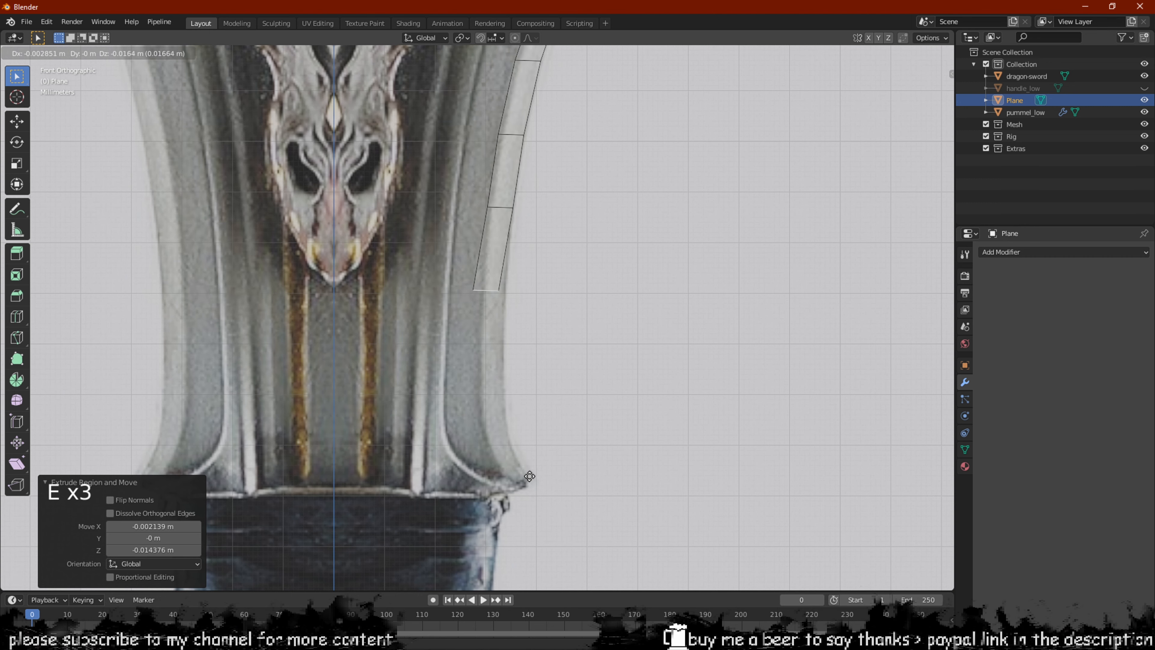
left_click(536, 480)
key("s")
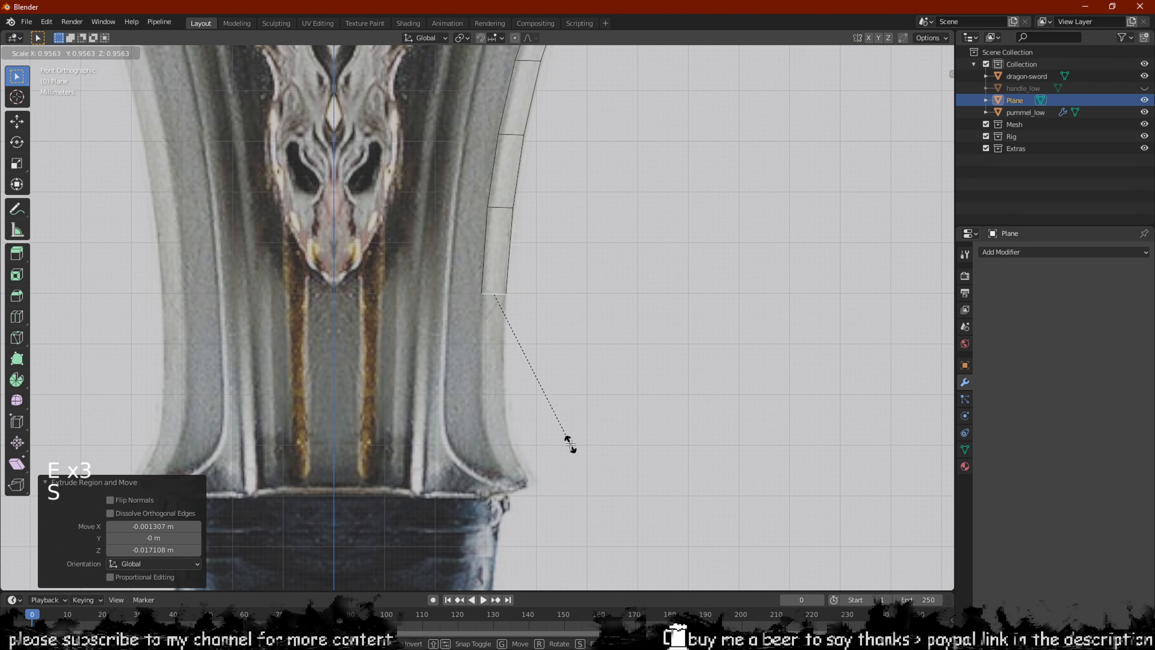
left_click(570, 443)
key("e")
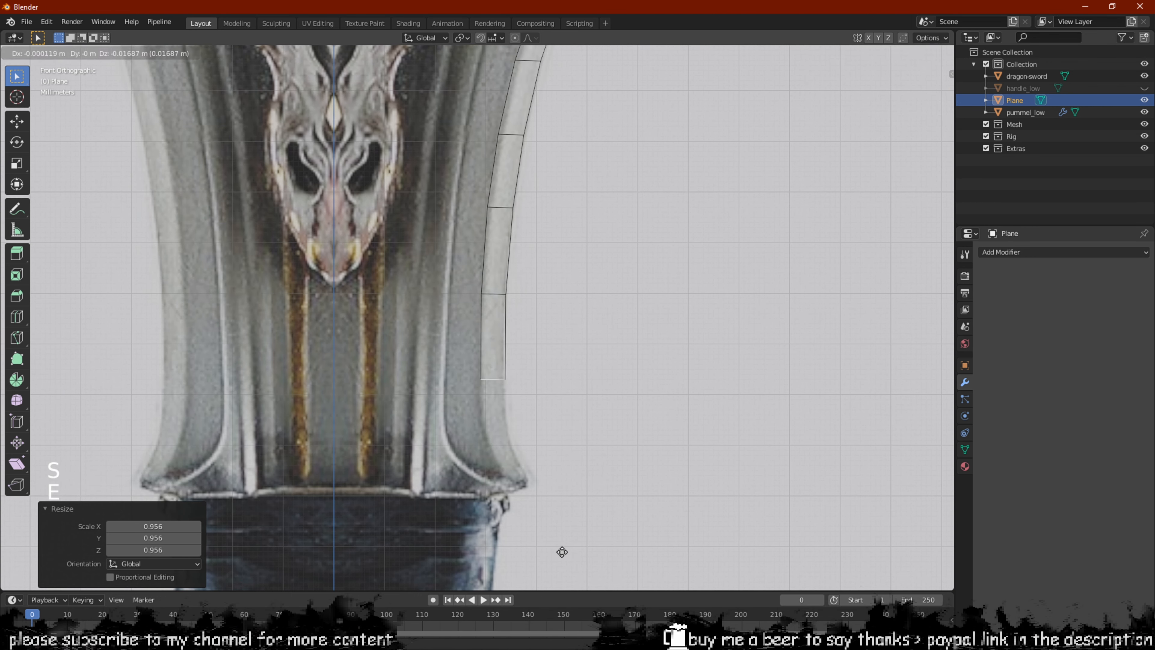
left_click(560, 561)
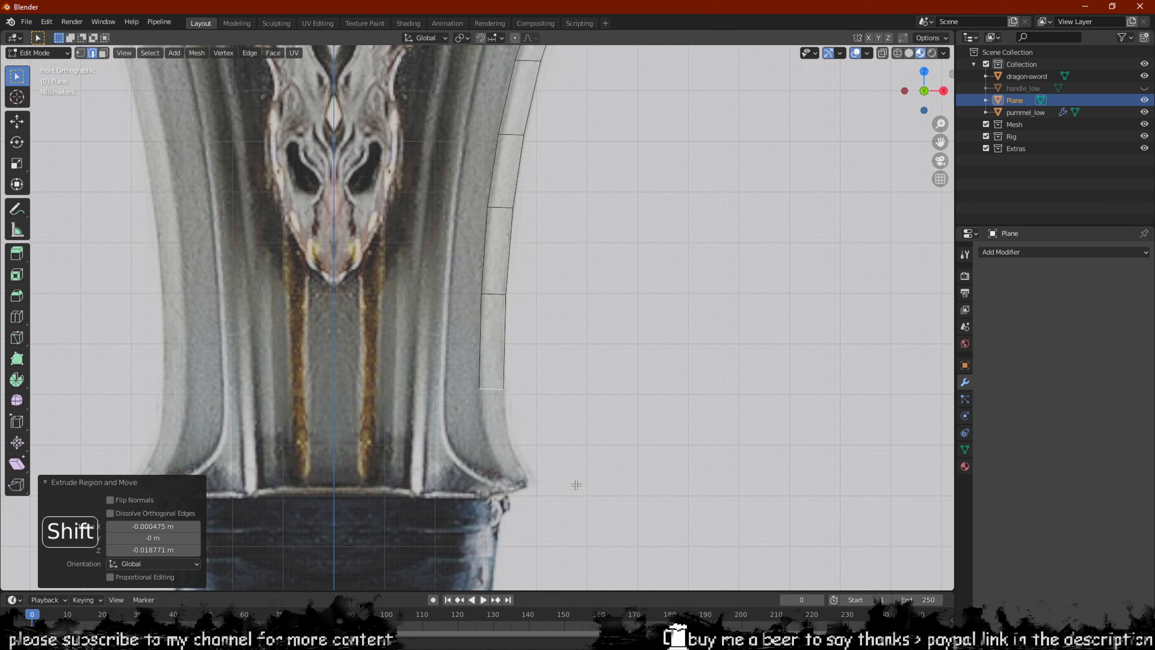
Extrude two segments along the flare at the blade's base, tilting the first, and end about 0.0032 m outward and 0.0068 m down at the corner
middle_click_drag(572, 482, 562, 300, "shift")
scroll(562, 299, "up", 2)
key("e")
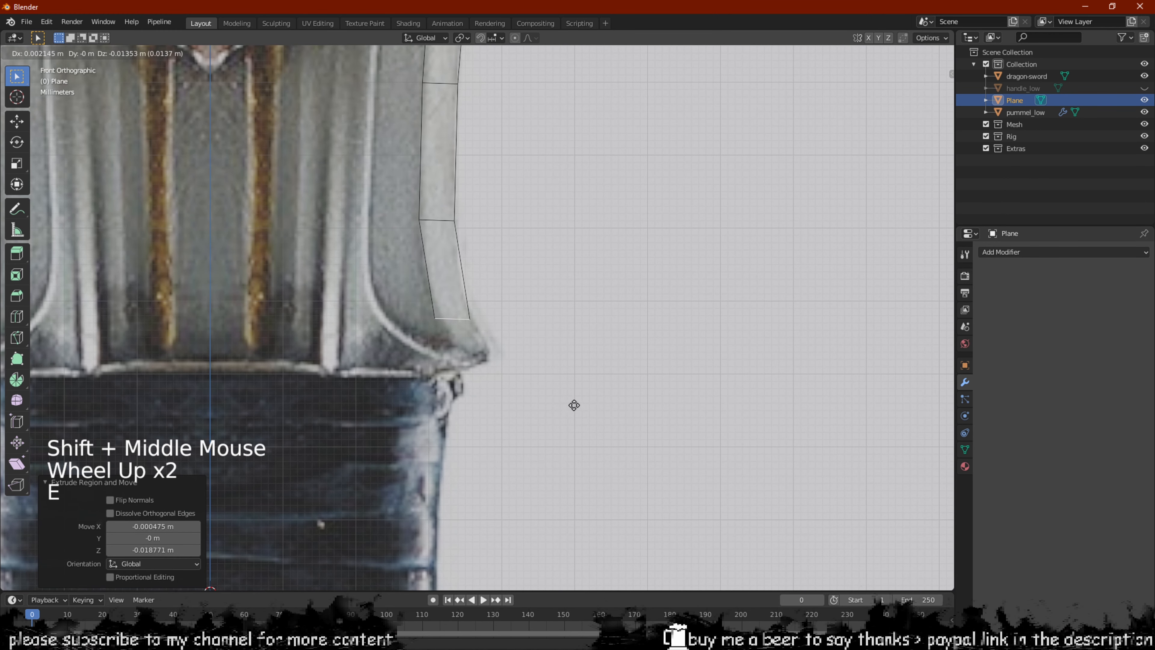
left_click(573, 403)
key("r")
left_click(589, 372)
key("g")
left_click(590, 368)
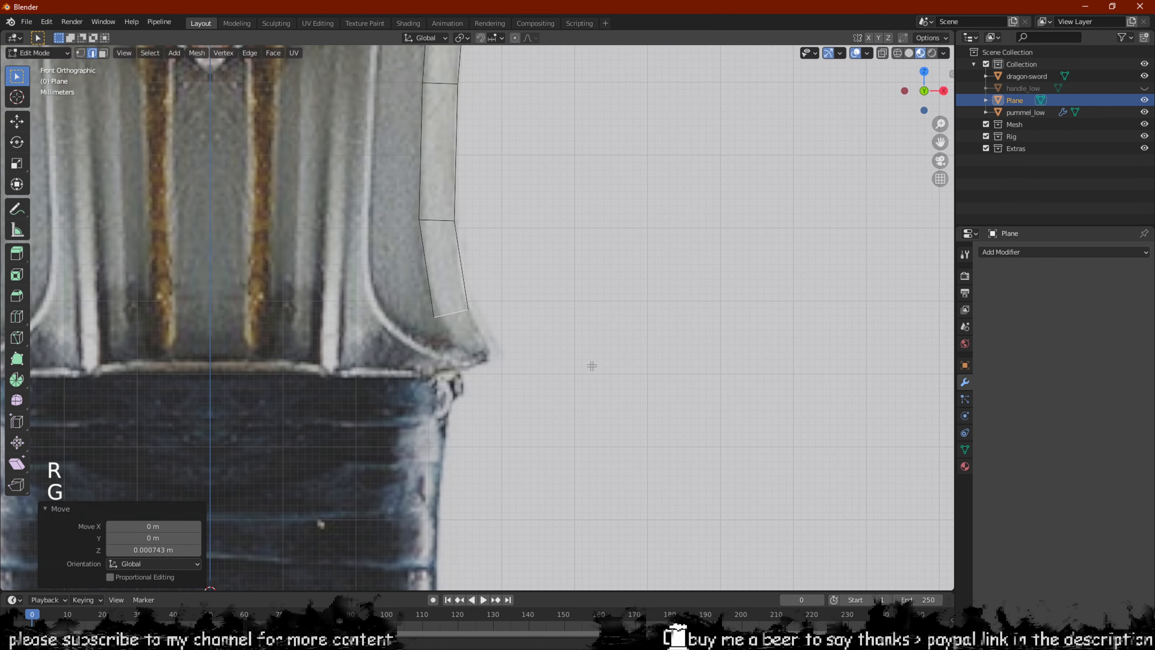
key("e")
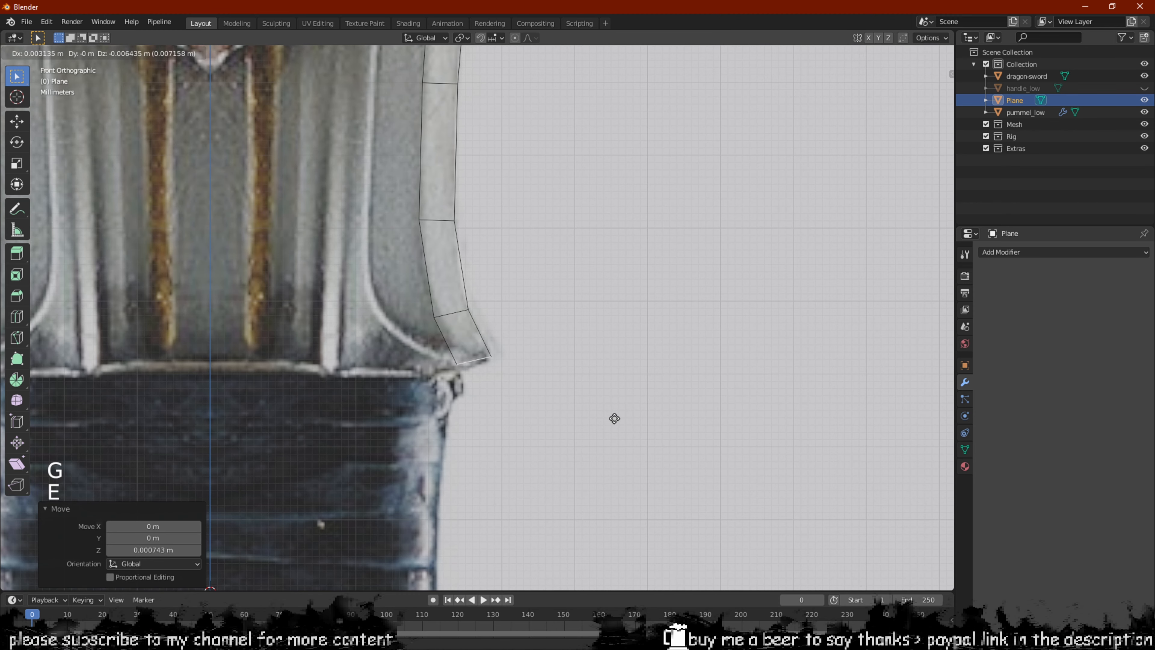
left_click(613, 419)
Examine the traced bevel strip along the blade's side, from the base corner up to the horn
middle_click_drag(588, 350, 587, 391, "shift")
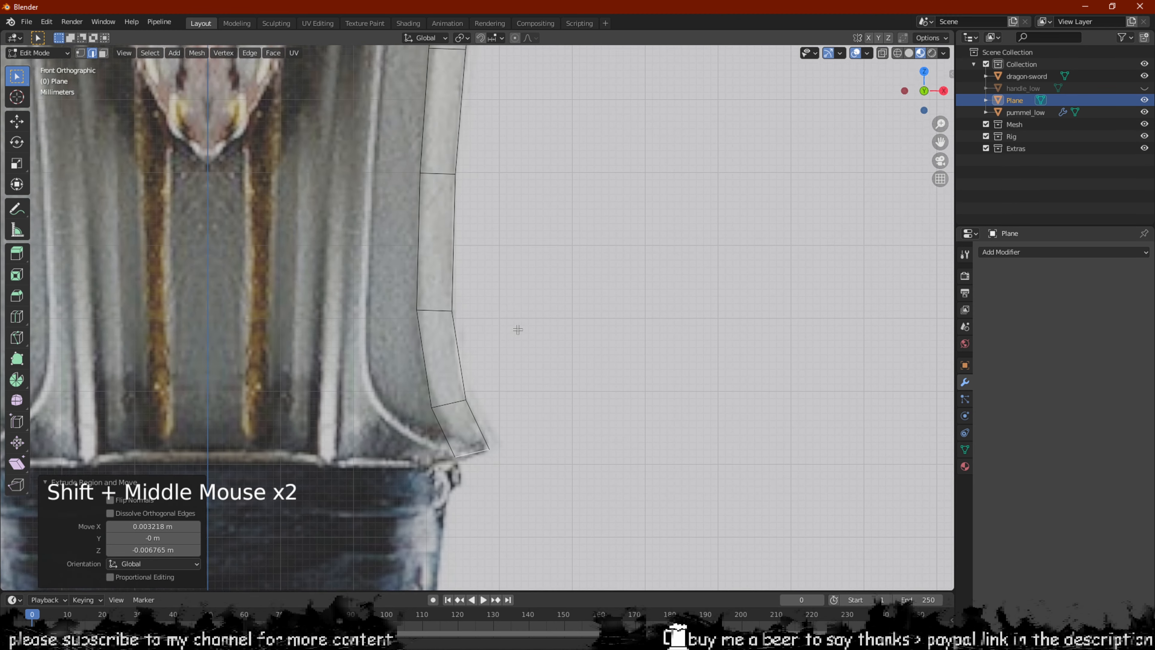
scroll(587, 226, "down", 2)
scroll(549, 141, "down", 3)
middle_click_drag(549, 140, 511, 228, "shift")
scroll(528, 289, "up", 2)
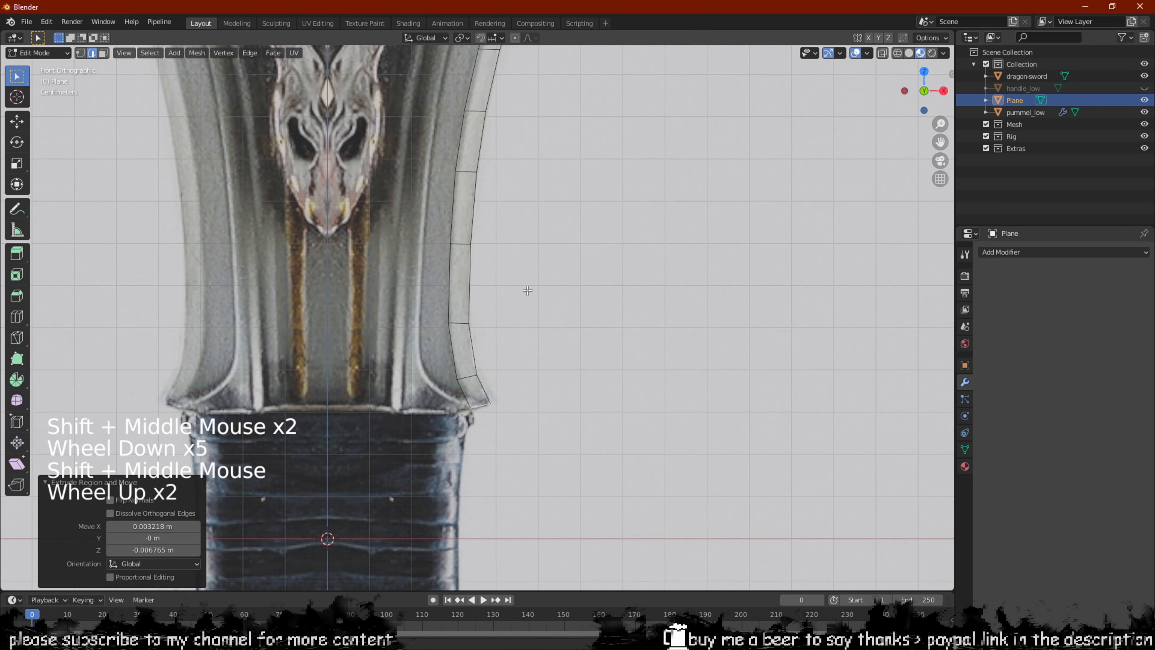
scroll(547, 185, "down", 3)
middle_click_drag(547, 186, 515, 260, "shift")
scroll(541, 231, "up", 1)
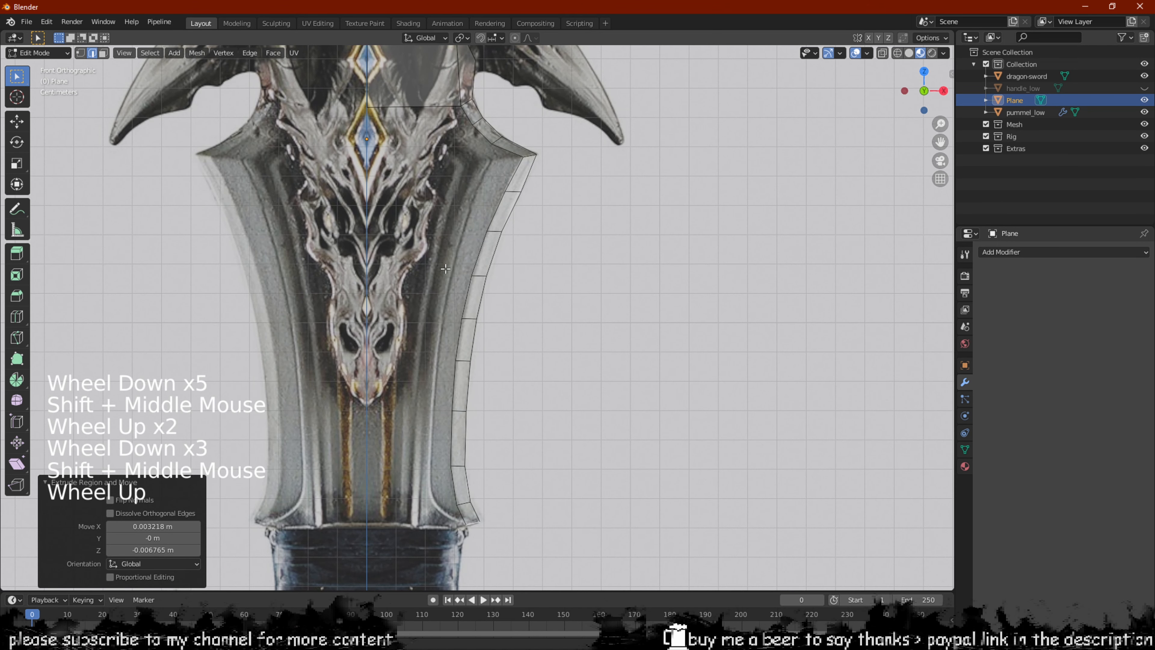
key("2")
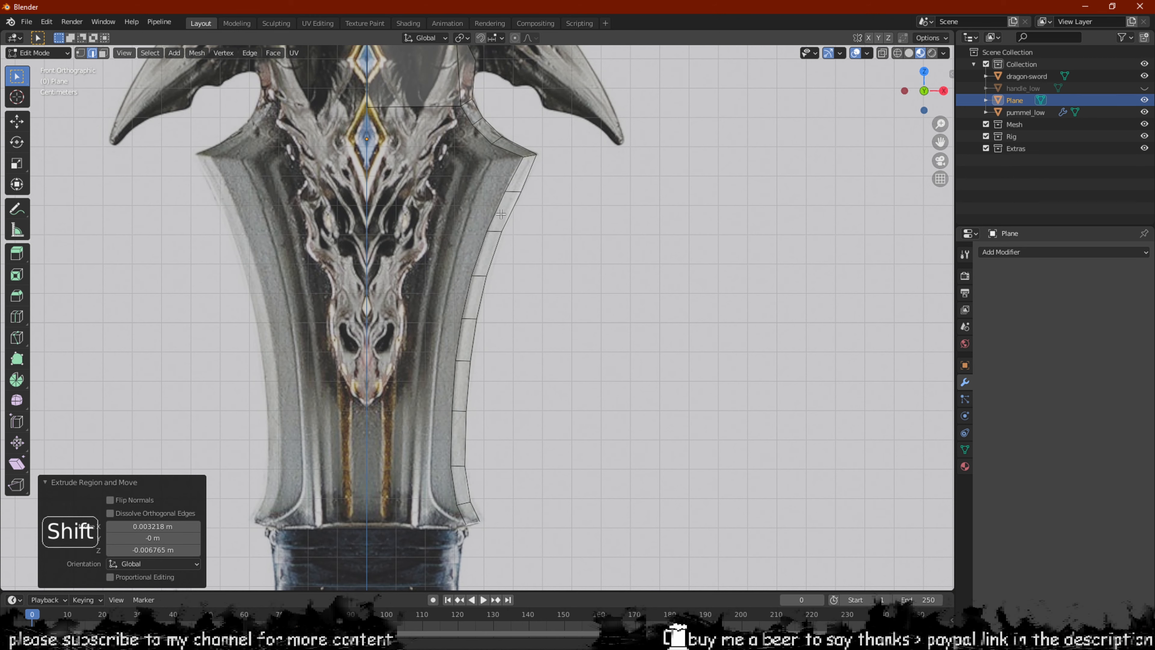
middle_click_drag(374, 113, 380, 137, "shift")
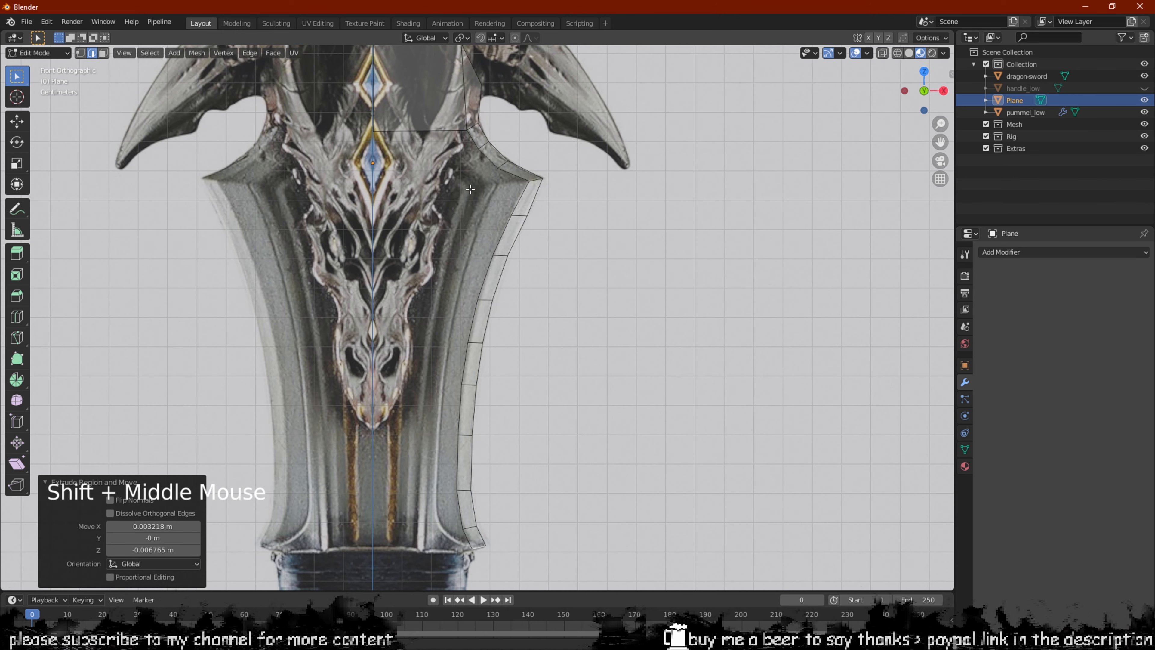
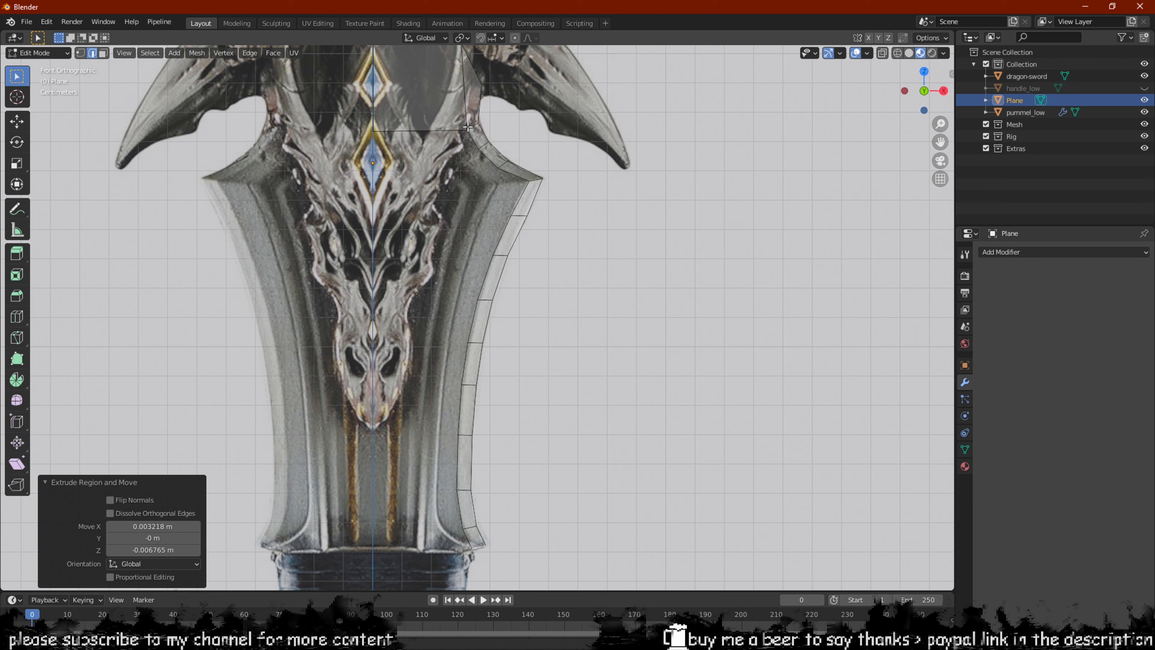
Fill two faces below the central face, between the strip's inner vertices and the centreline, and select the lower face's bottom edge
key("1")
left_click(468, 129)
key("f")
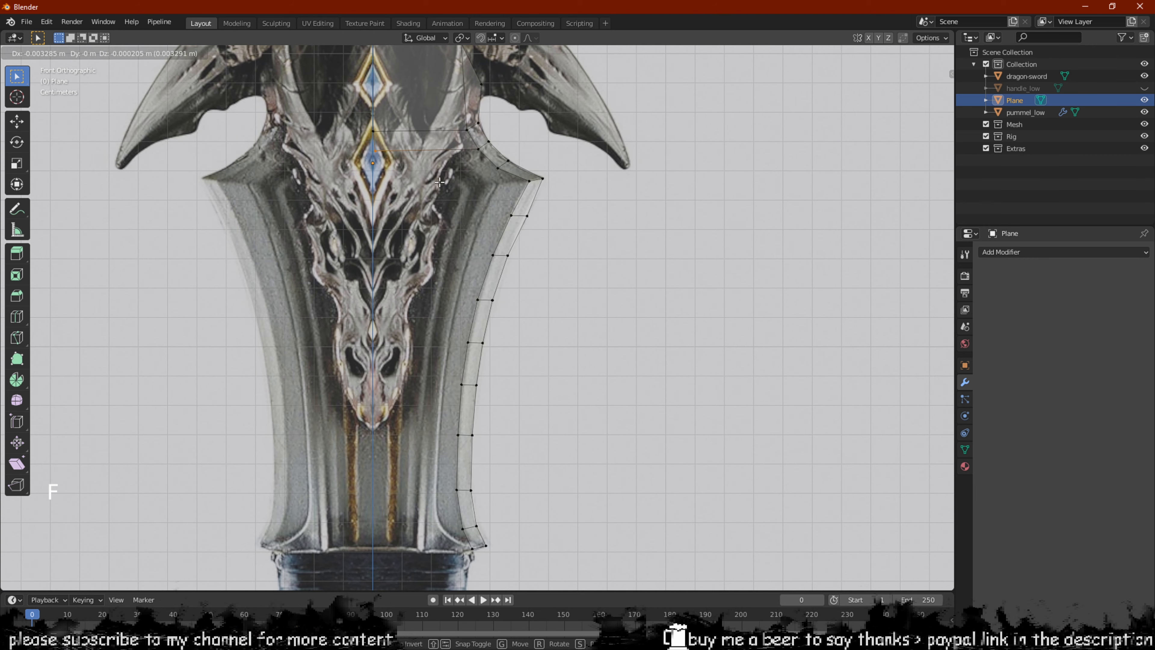
left_click(441, 181)
left_click(476, 149)
key("f")
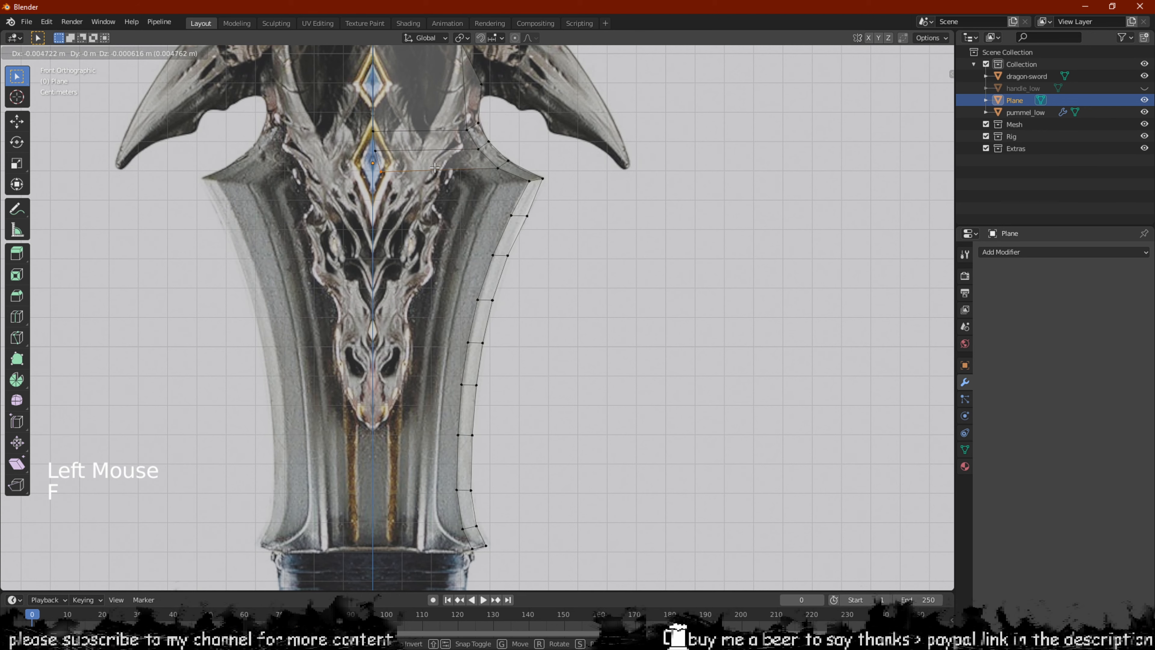
left_click(430, 168)
left_click(428, 168)
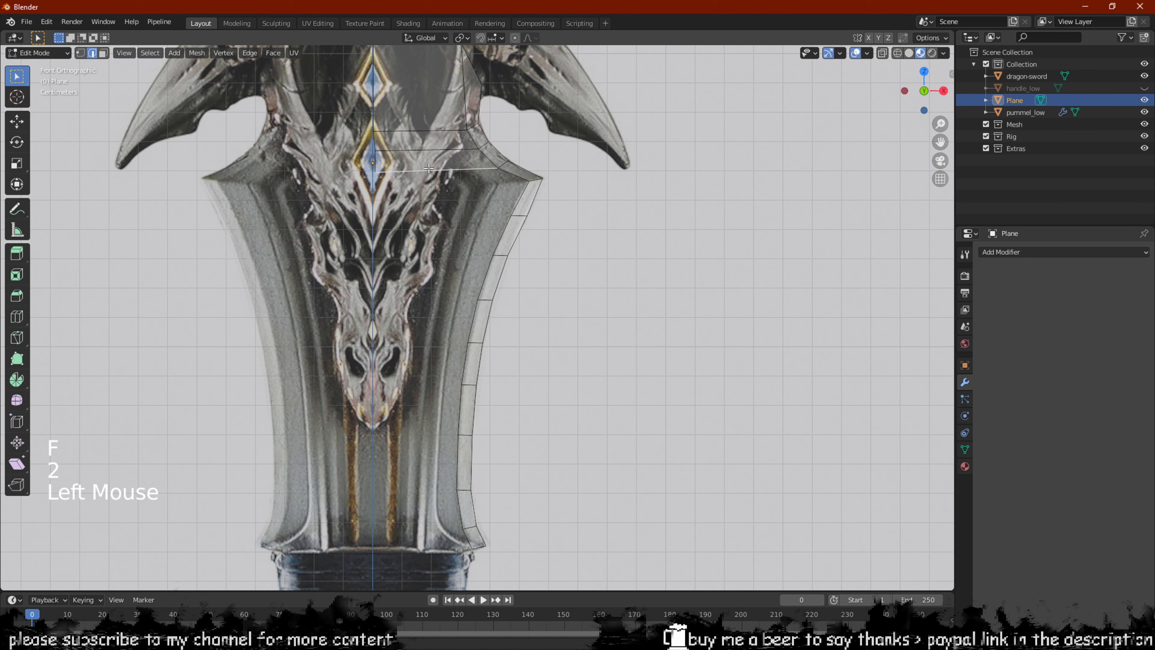
Extrude the lower face's bottom edge about 0.129 m down to the blade's base and move its outer vertex about 0.0191 m inward
key("e")
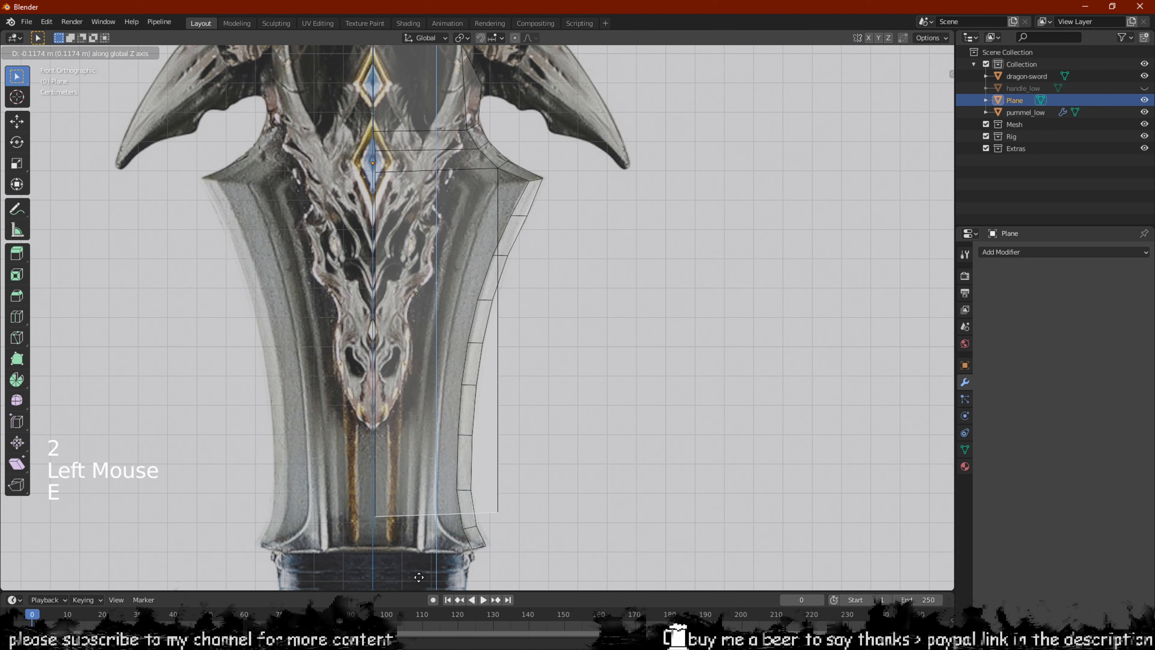
left_click(418, 62)
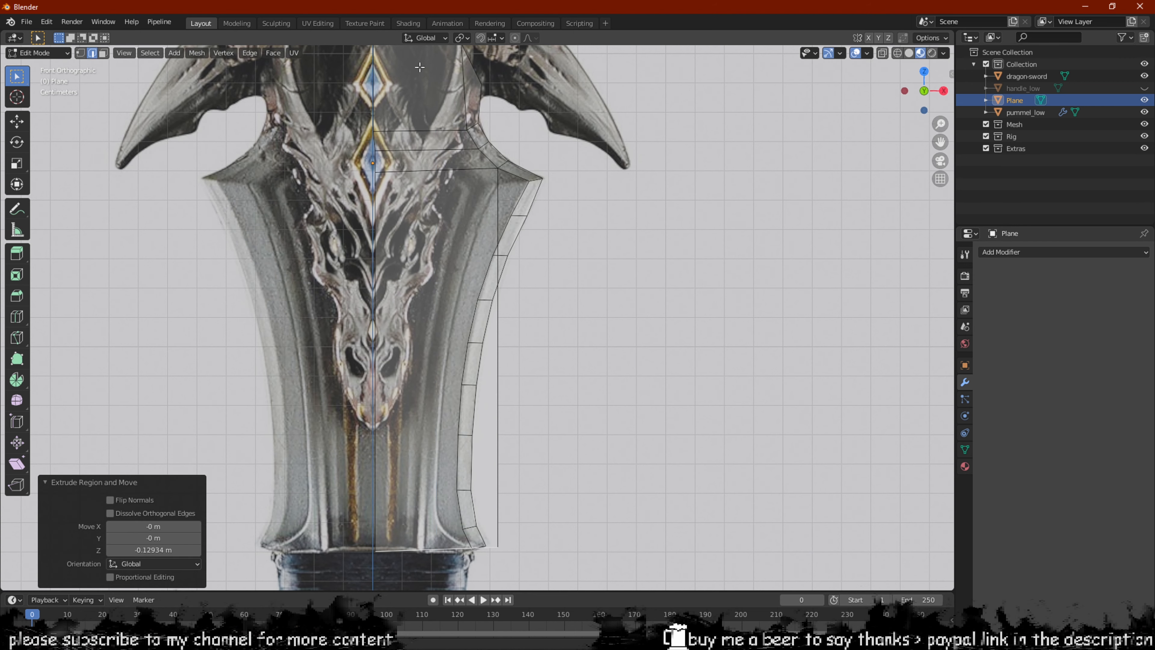
key("1")
left_click(499, 545)
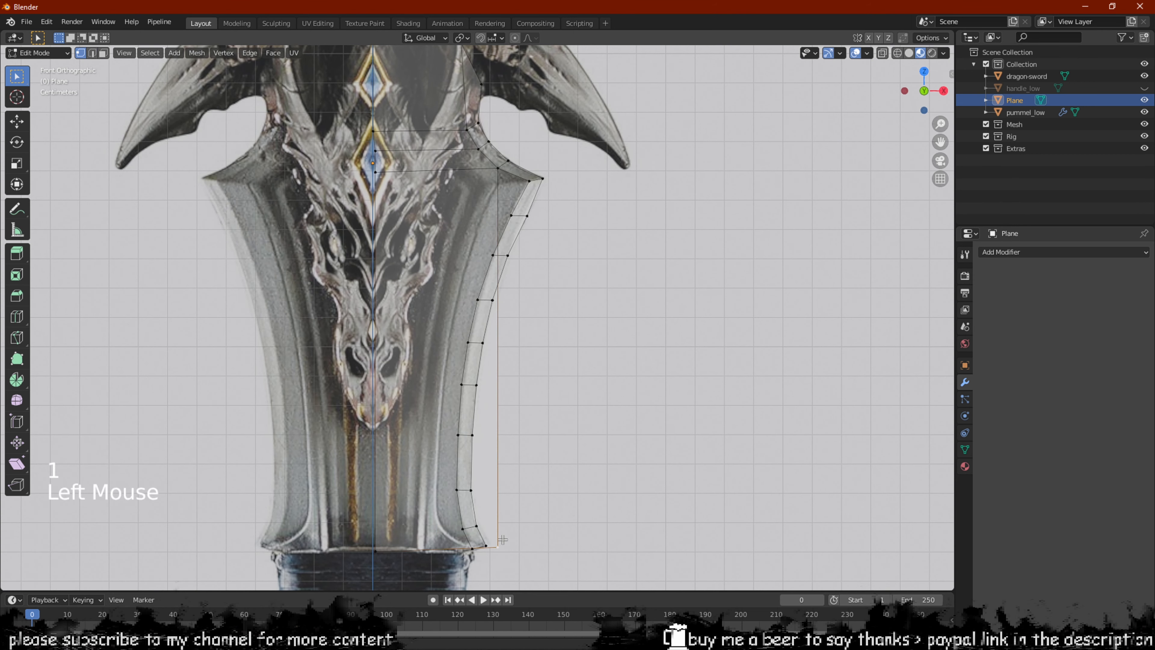
key("g")
key("x")
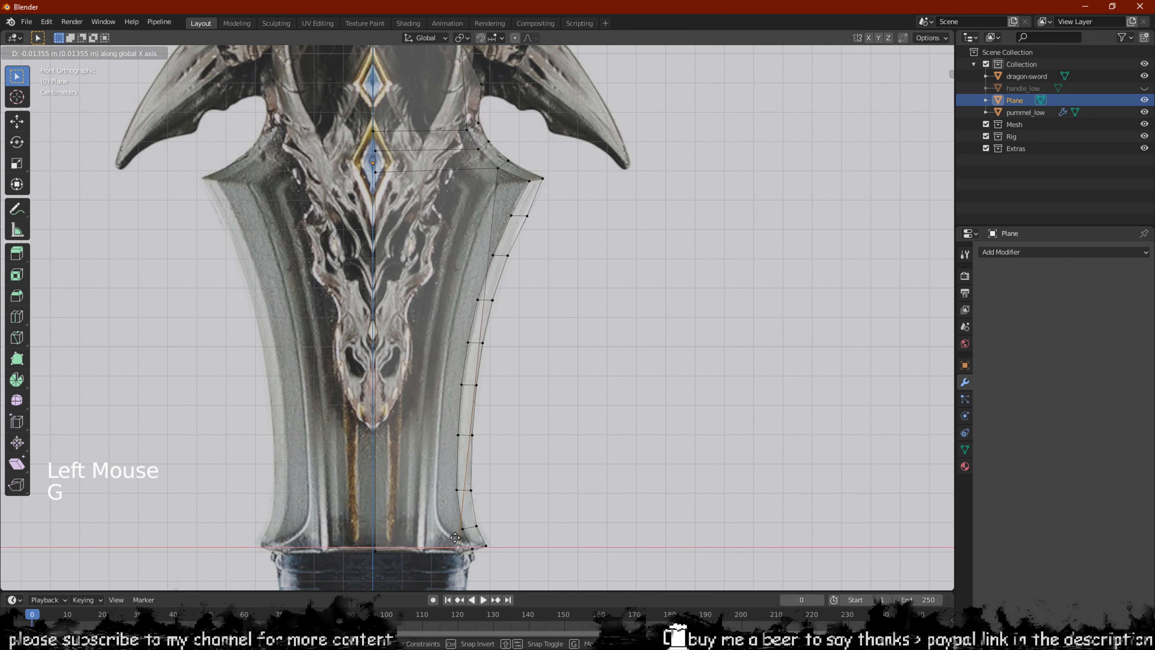
left_click(437, 543)
Add five horizontal loop cuts across the new tall face and slide them upward with a factor of about 0.414
scroll(545, 148, "up", 2)
key("ctrl+r")
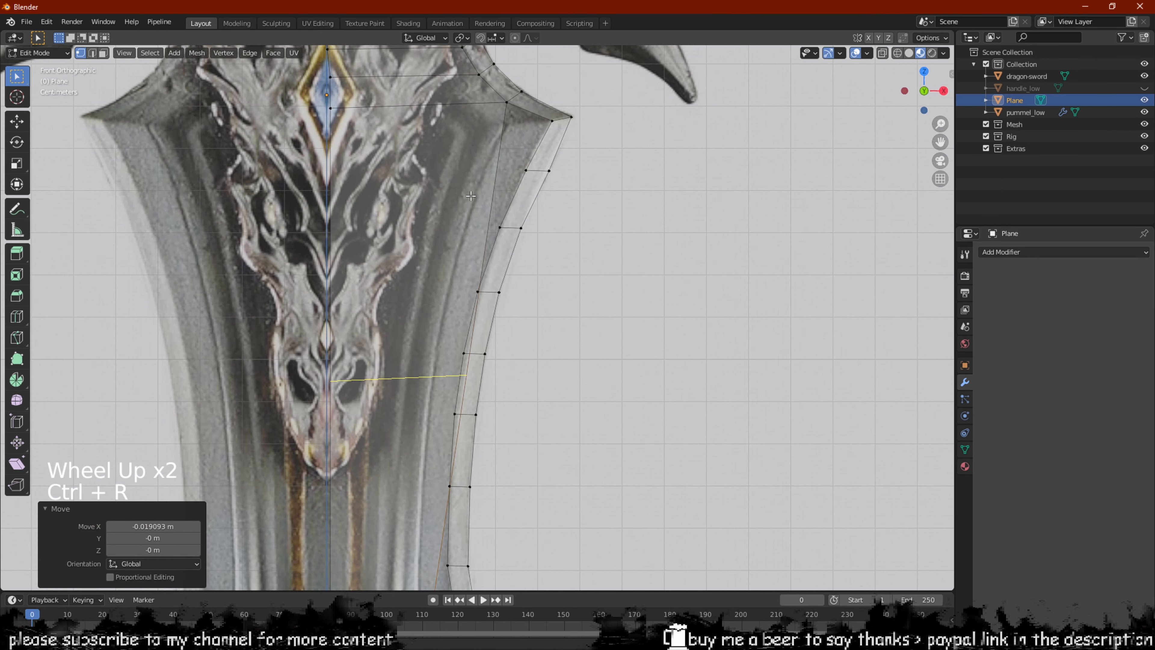
scroll(471, 196, "up", 4)
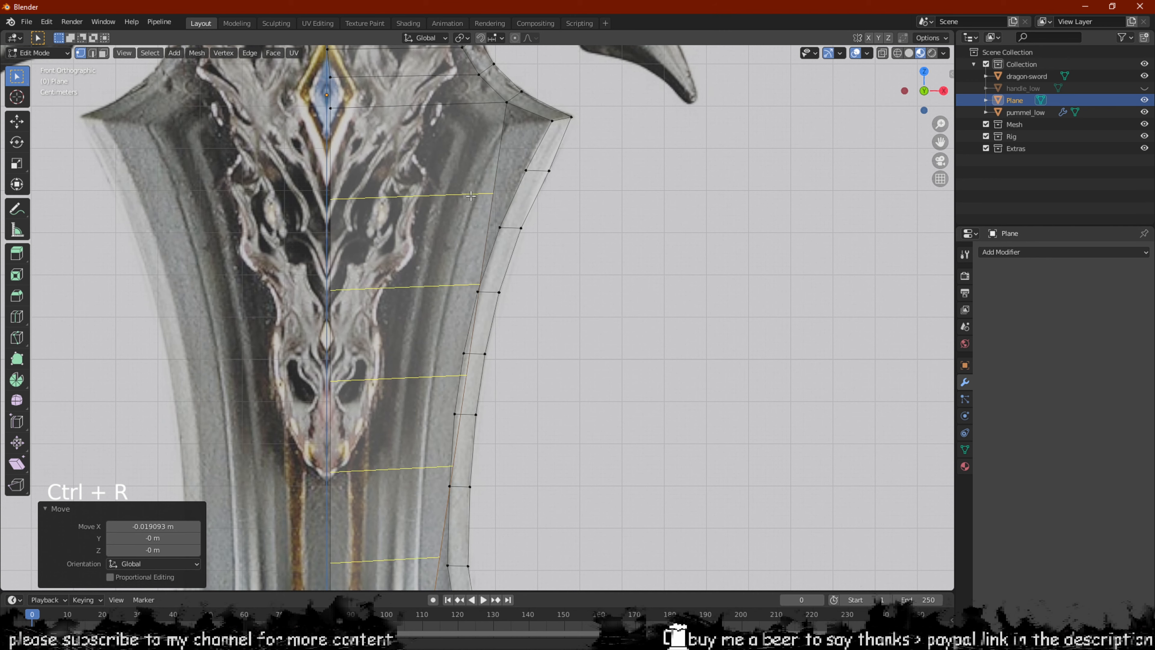
left_click(470, 196)
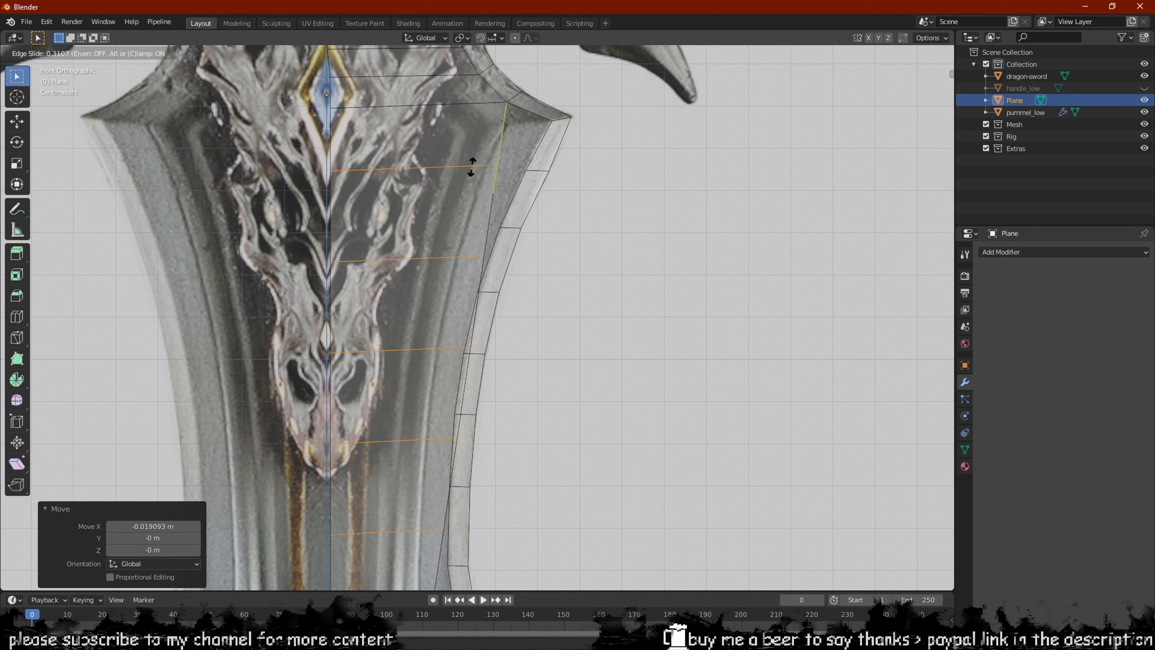
left_click(468, 157)
Merge the top cut's outer vertex into the bevel strip's inner vertex beside the blade's side point, using At Last
key("1")
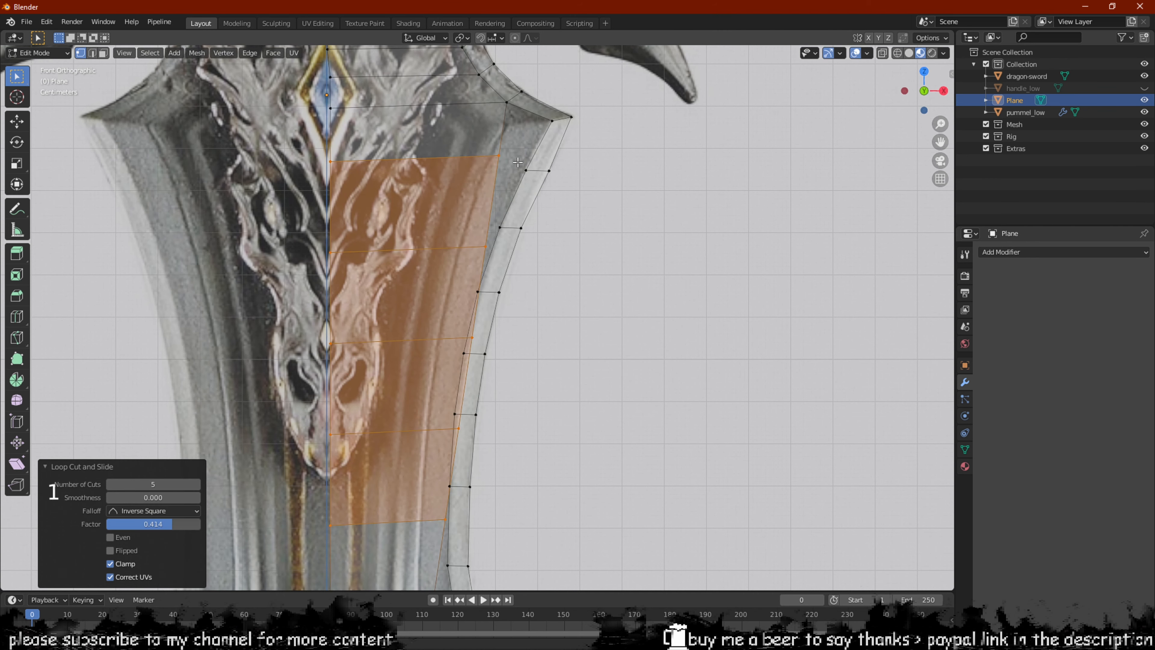
left_click(497, 159)
scroll(531, 156, "up", 1)
middle_click_drag(531, 125, 517, 177, "shift")
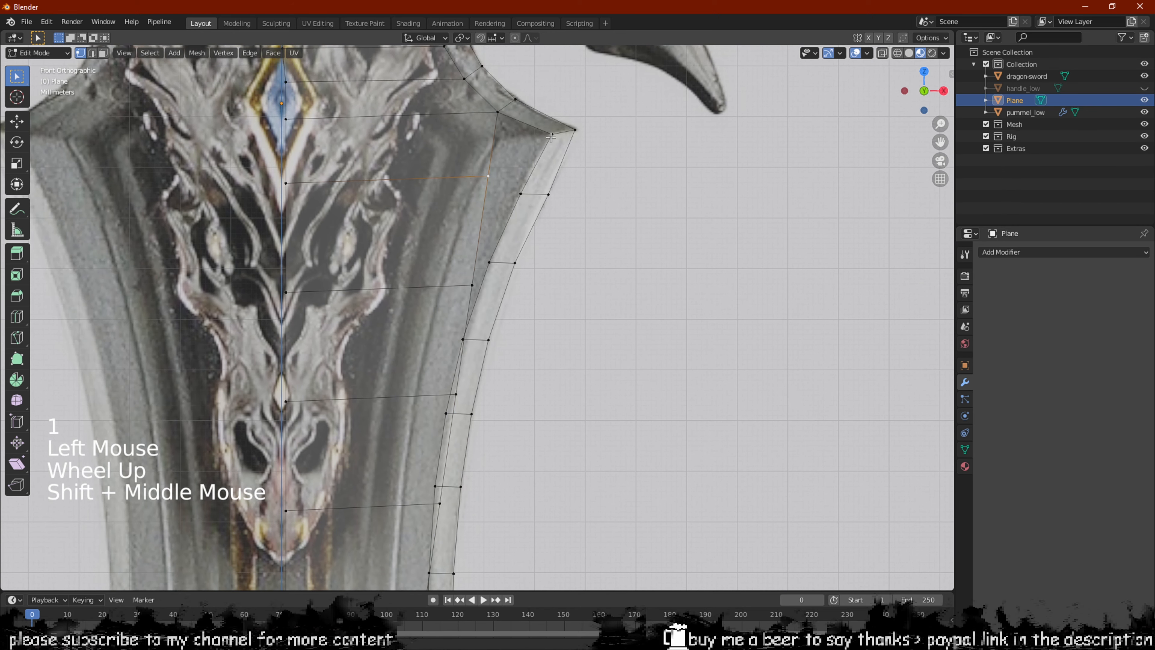
left_click(542, 141, "shift")
key("m")
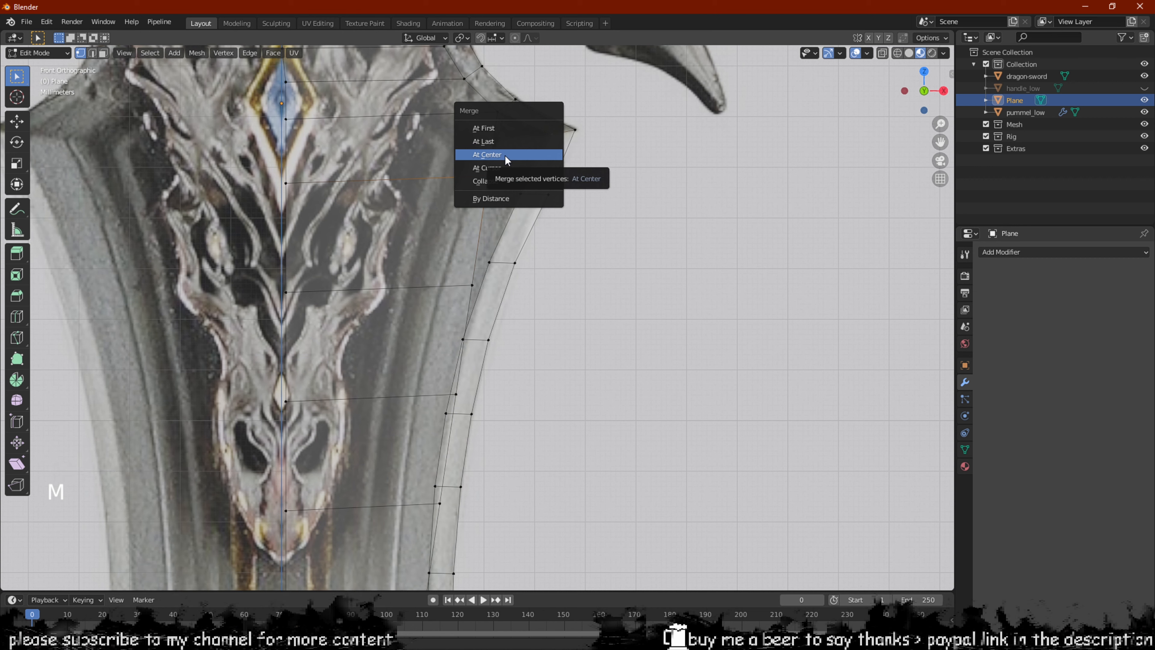
left_click(493, 142)
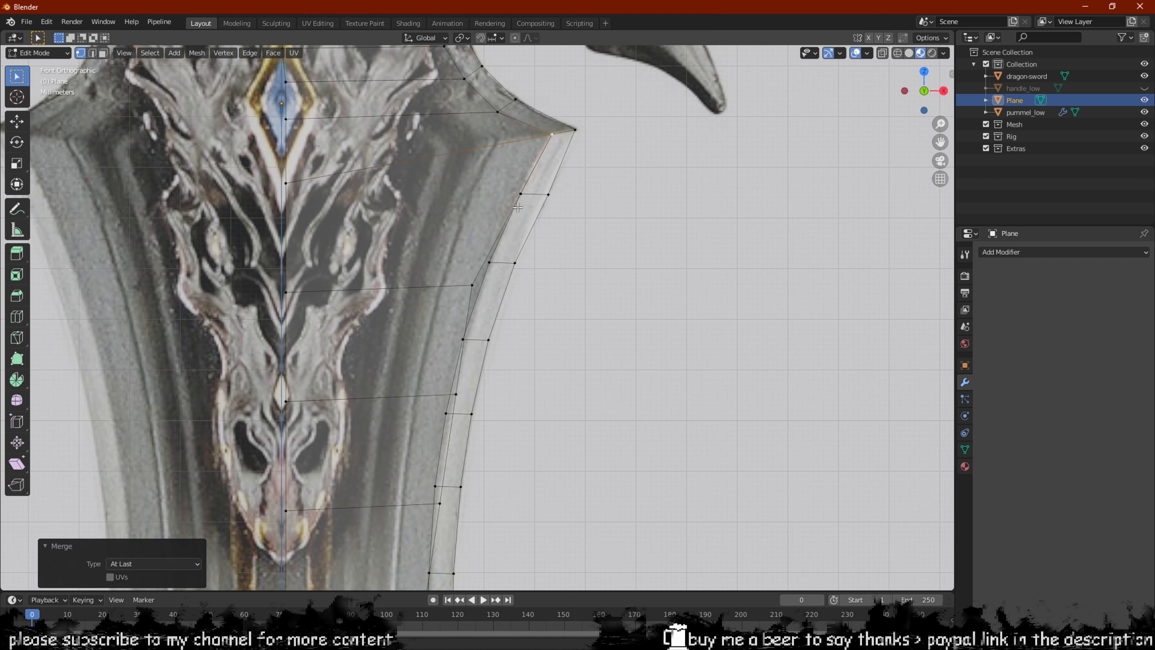
Add one centred loop cut below the top cut and merge its outer end into the strip's second inner vertex, using At Last
left_click(473, 276)
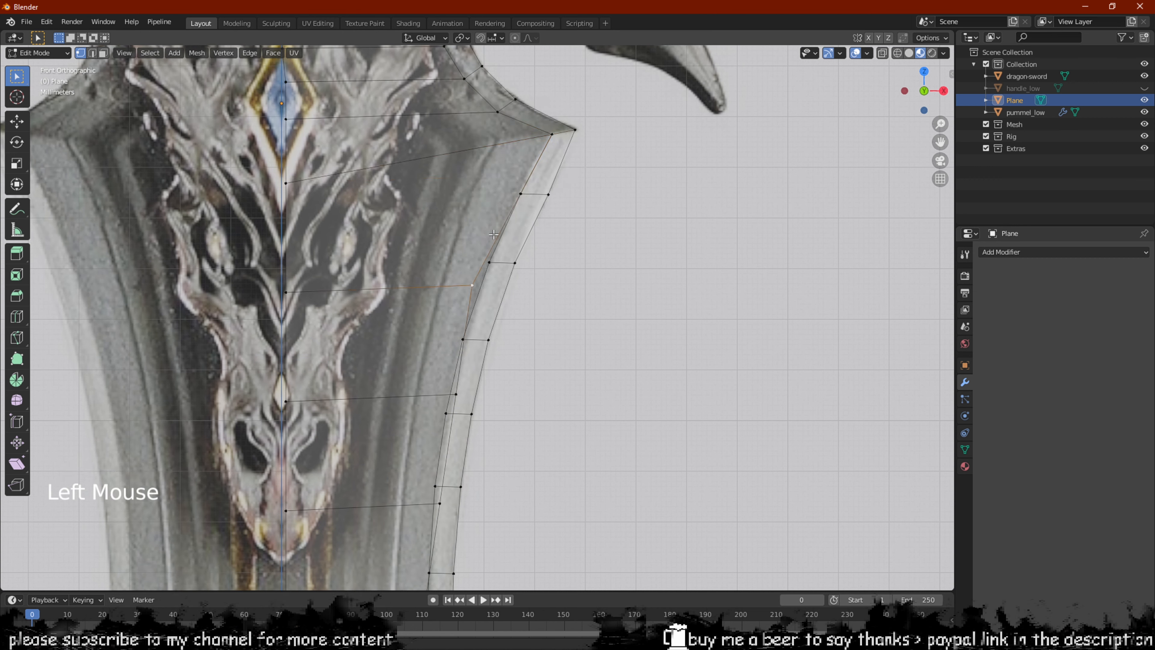
left_click(510, 202, "shift")
left_click(435, 244)
key("ctrl+r")
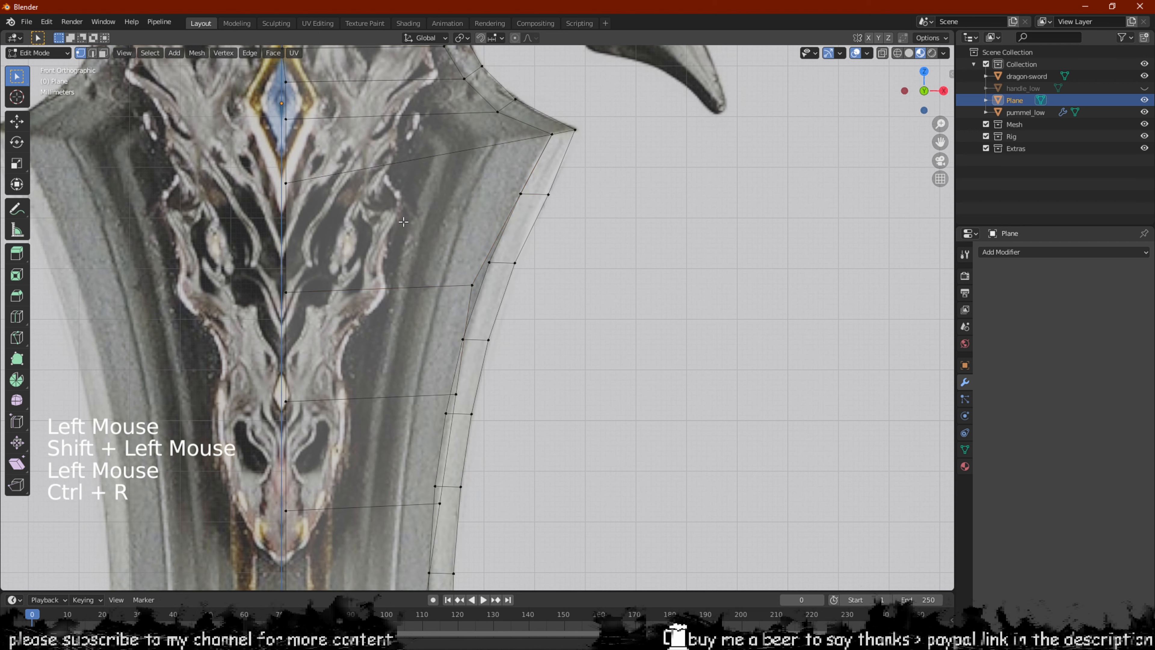
left_click(290, 230)
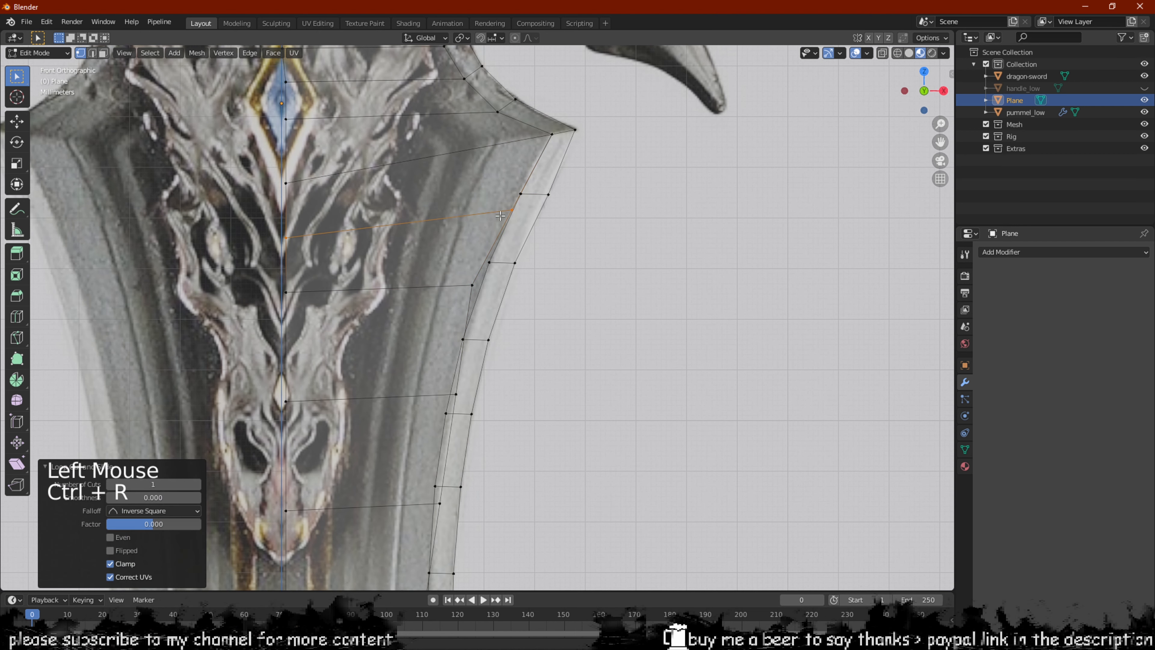
left_click(511, 210)
left_click(520, 195, "shift")
key("m")
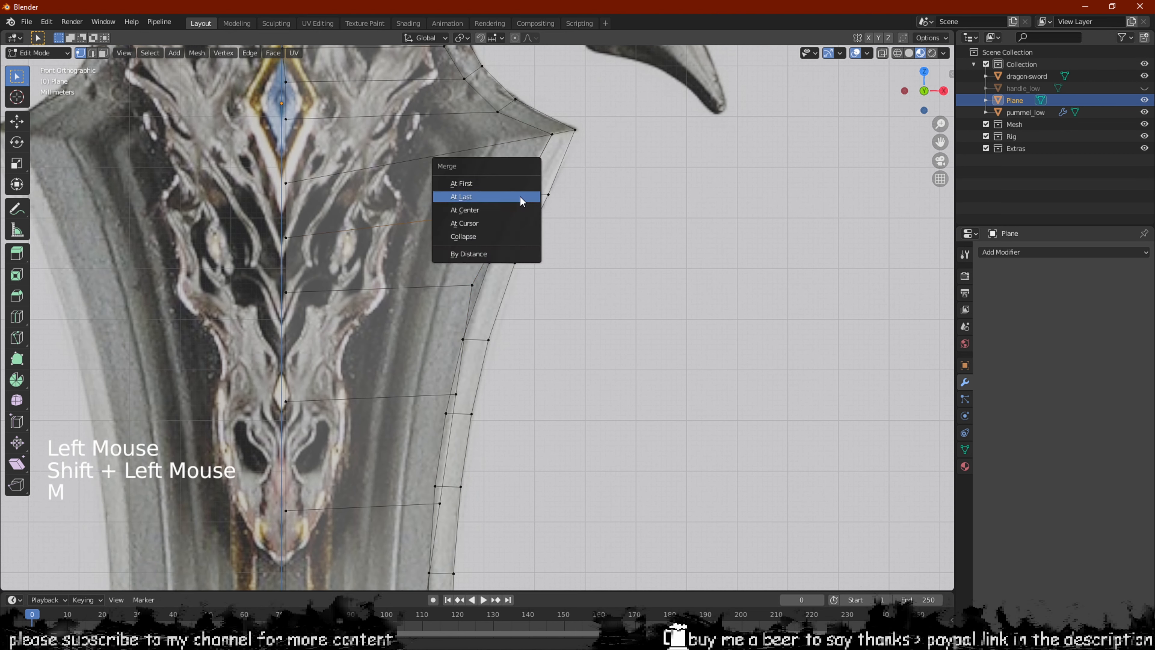
left_click(520, 197)
Merge the next cut's outer vertex into the strip's third inner vertex
middle_click_drag(520, 197, 536, 159, "shift")
left_click(488, 247)
left_click(504, 231, "shift")
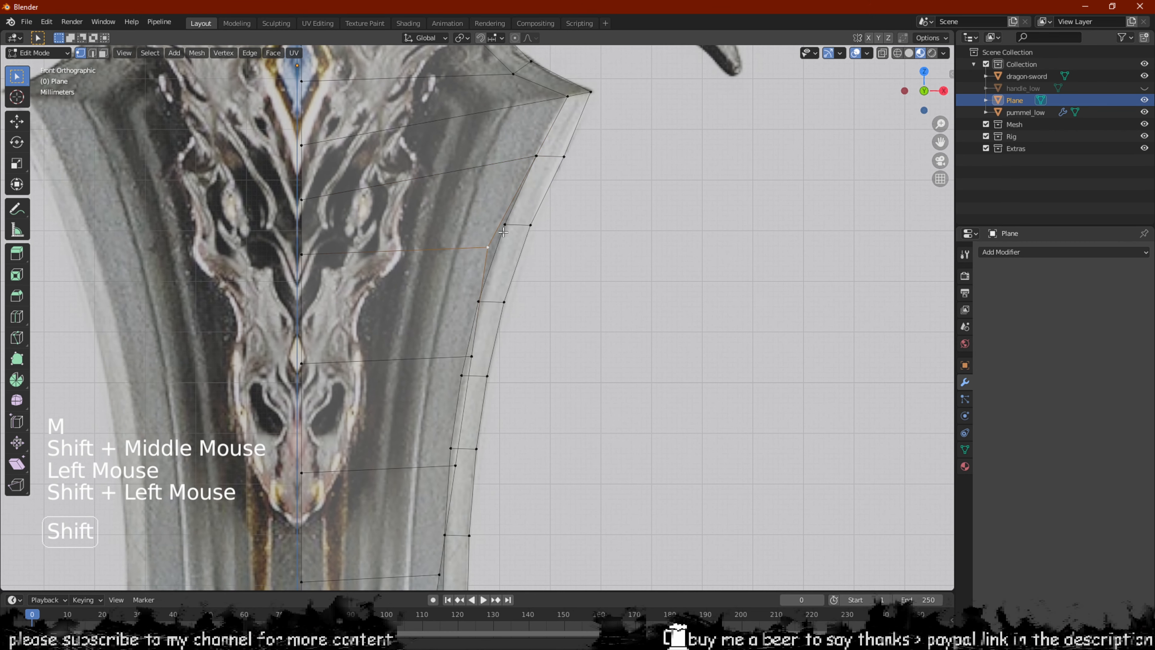
key("m")
left_click(503, 232)
Add one centred loop cut in the next tall face and merge its outer end into the strip's fourth inner vertex, using At Last
middle_click_drag(503, 232, 507, 182, "shift")
left_click(481, 238)
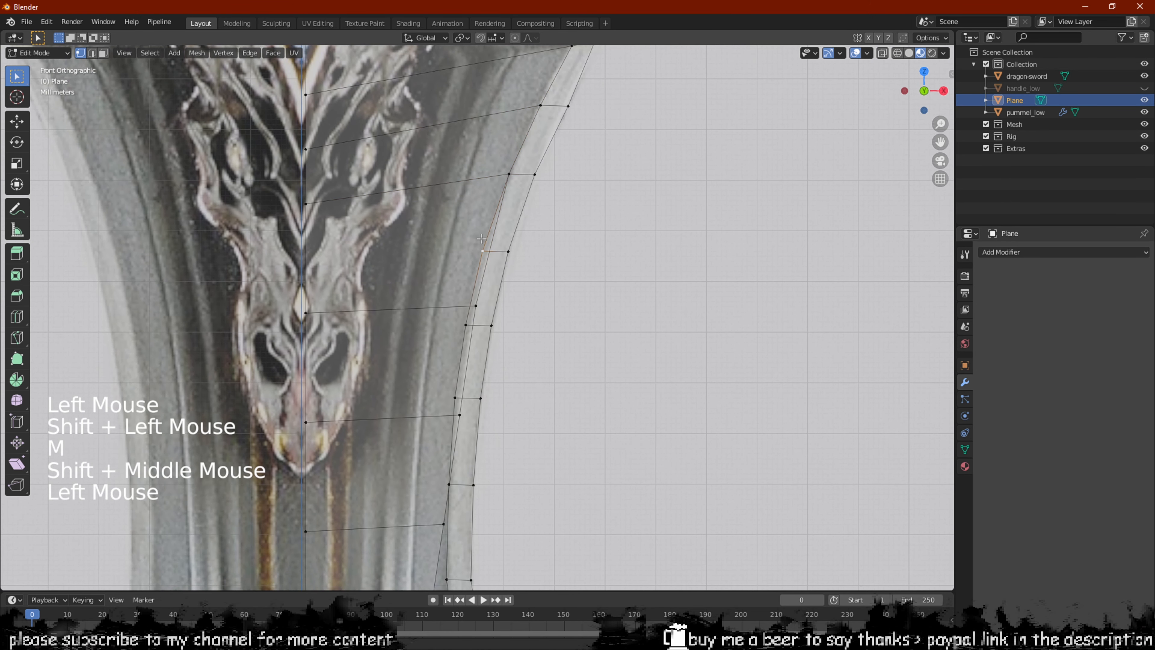
key("ctrl+r")
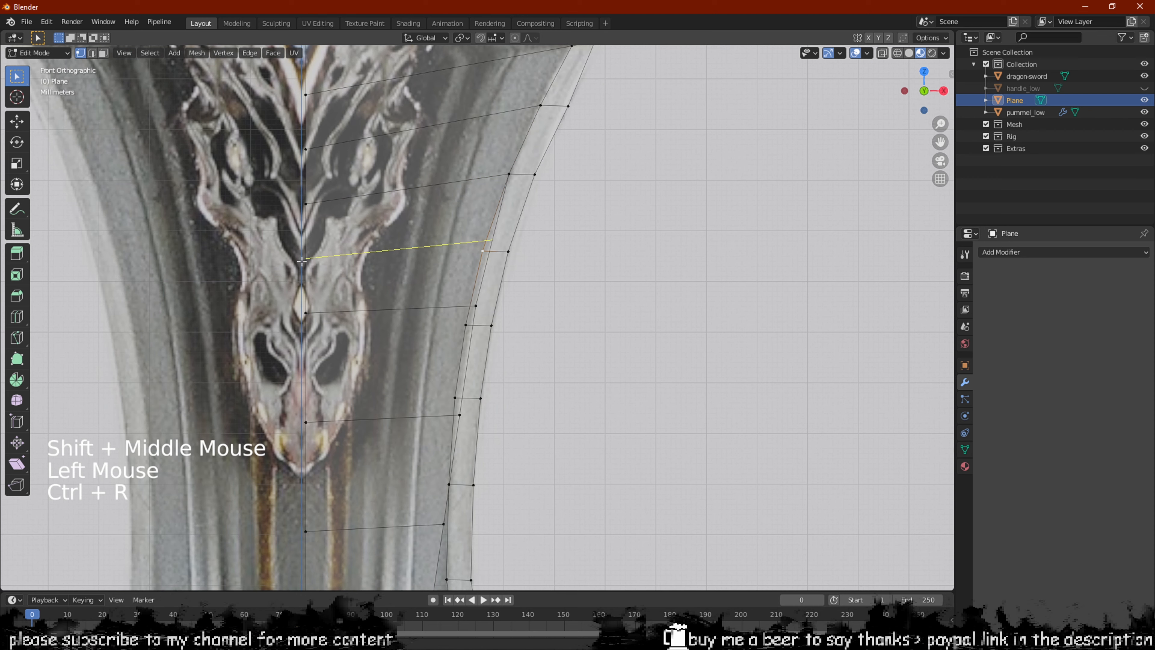
left_click(301, 261)
right_click(301, 262)
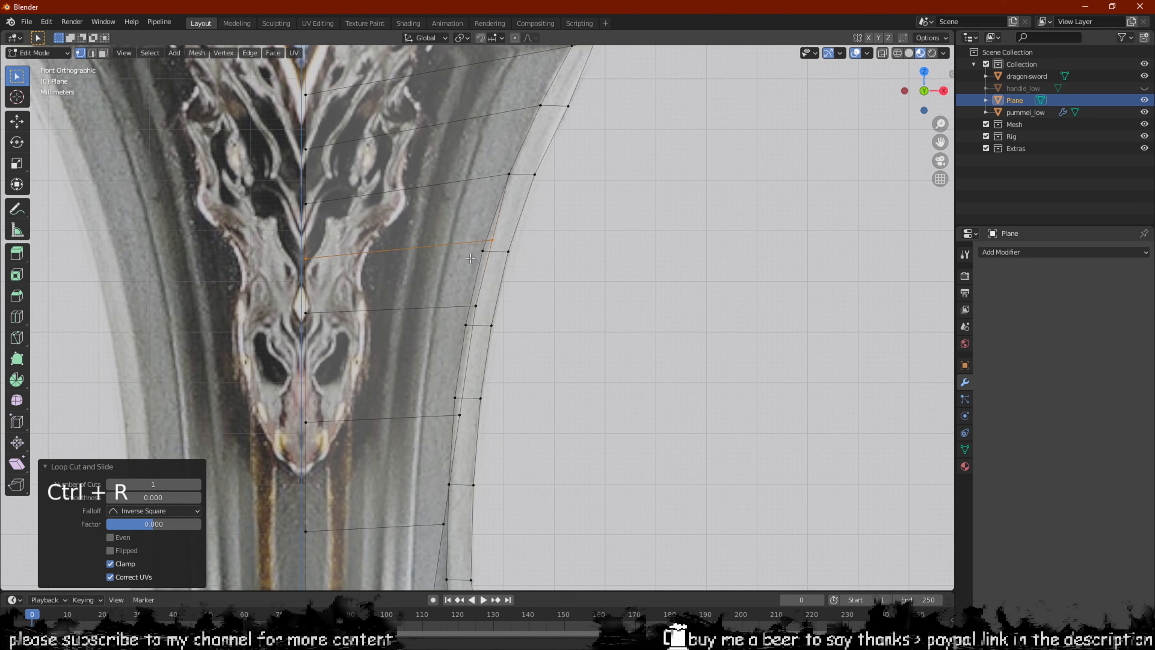
left_click(492, 241)
left_click(477, 251, "shift")
key("m")
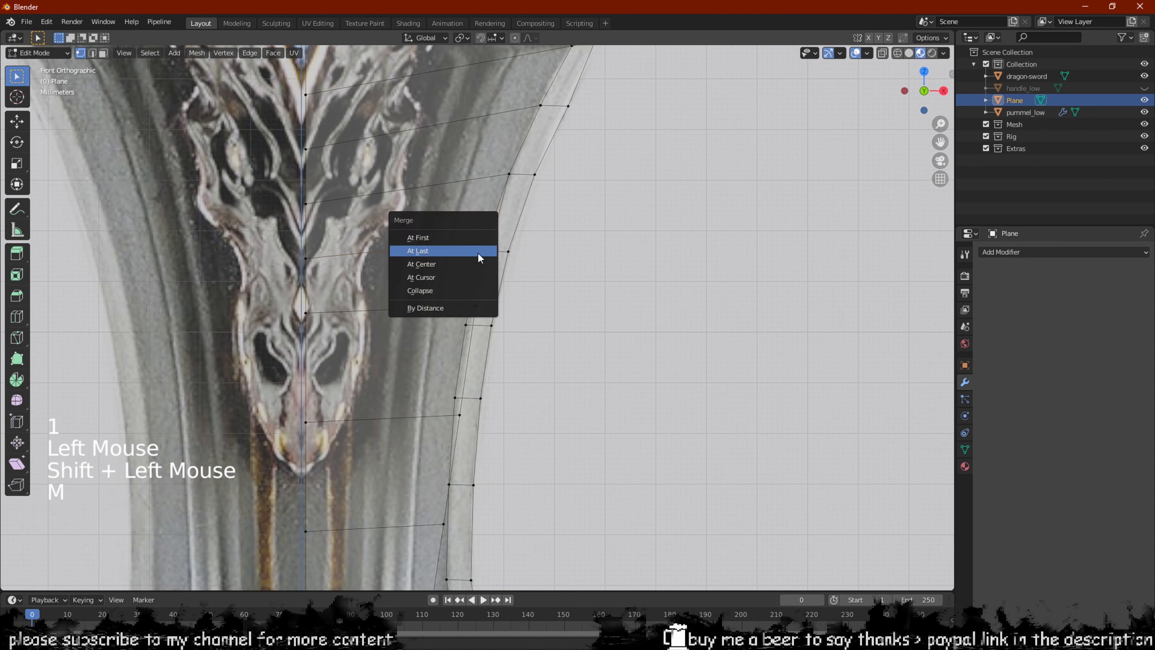
left_click(477, 252)
Merge the outer ends of the three remaining cuts into the strip's fifth, sixth and seventh inner vertices, using At Last
left_click(475, 305)
left_click(465, 324, "shift")
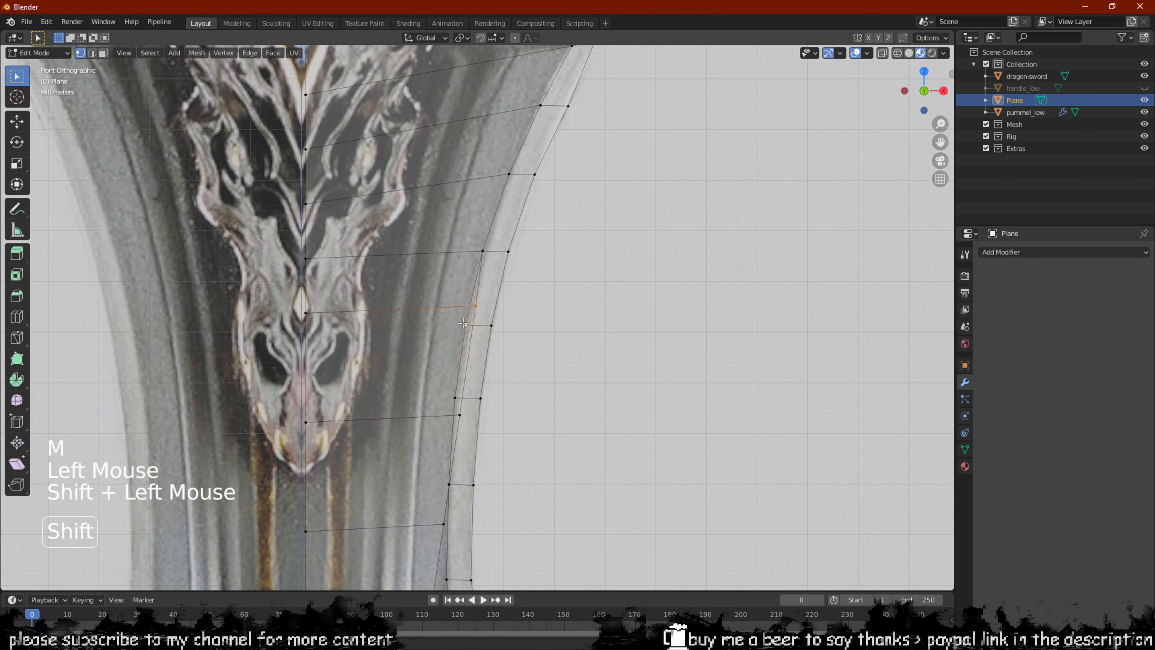
key("m")
left_click(464, 324)
middle_click_drag(453, 401, 448, 291, "shift")
left_click(458, 317)
left_click(455, 299, "shift")
key("m")
left_click(452, 305)
left_click(446, 379)
left_click(451, 340, "shift")
key("m")
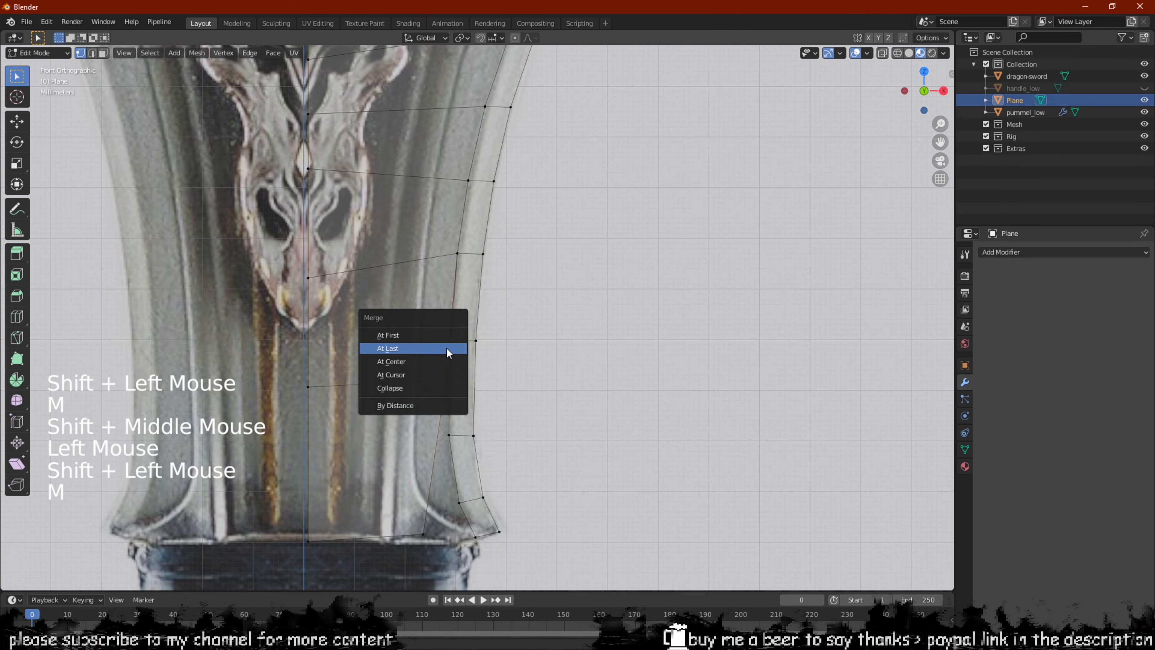
left_click(446, 348)
Add one centred loop cut in the lowest face and merge its outer end into the strip's eighth inner vertex, using At Last
middle_click_drag(445, 368, 460, 258, "shift")
key("ctrl+r")
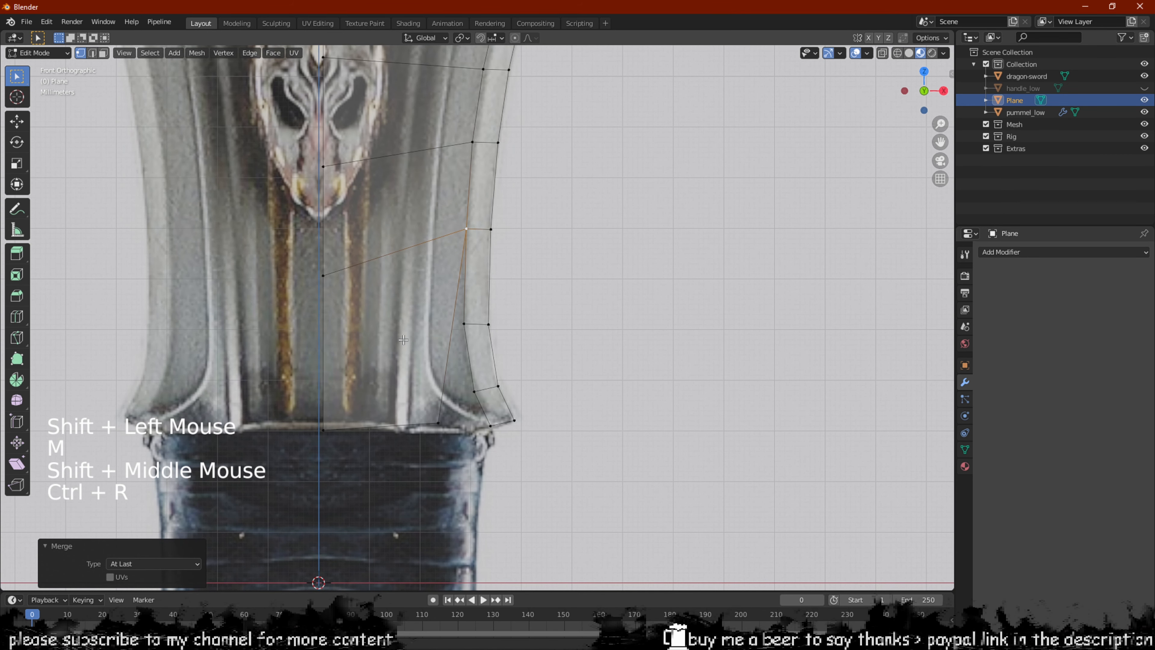
left_click(336, 348)
right_click(336, 348)
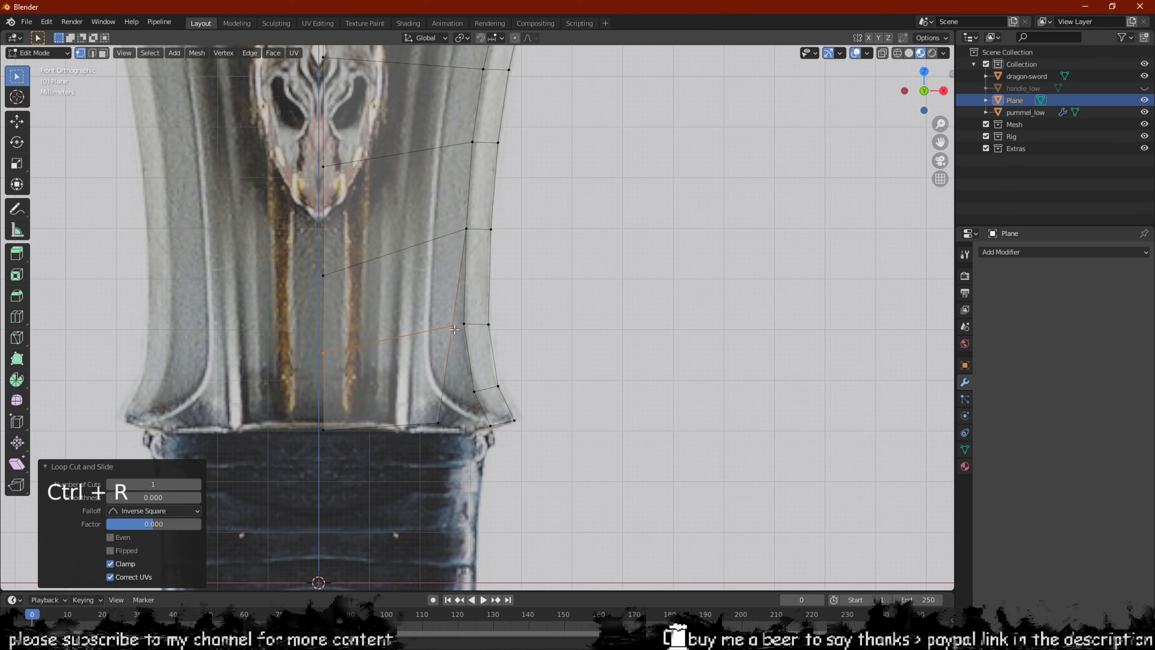
left_click(454, 327)
left_click(464, 325, "shift")
key("n")
key("Escape")
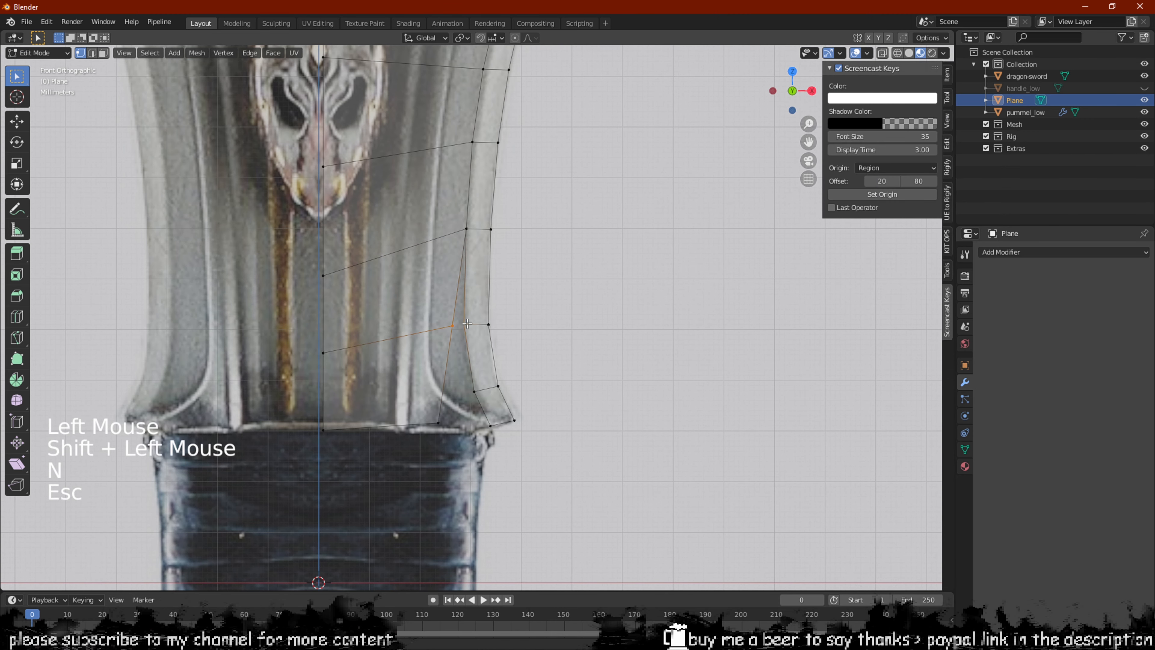
key("m")
left_click(468, 324)
key("n")
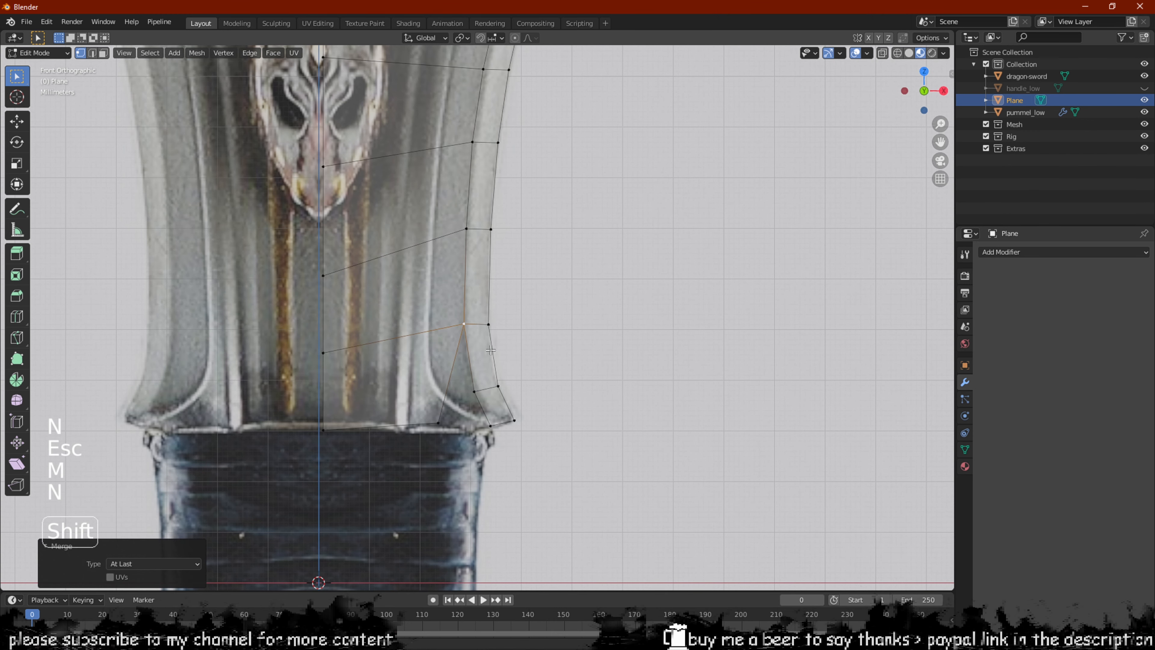
Add a loop cut across the face just above the base and merge its outer end into the strip's inner vertex at the flare, using At Last
middle_click_drag(459, 414, 430, 330, "shift")
scroll(430, 330, "up", 1)
left_click(431, 326)
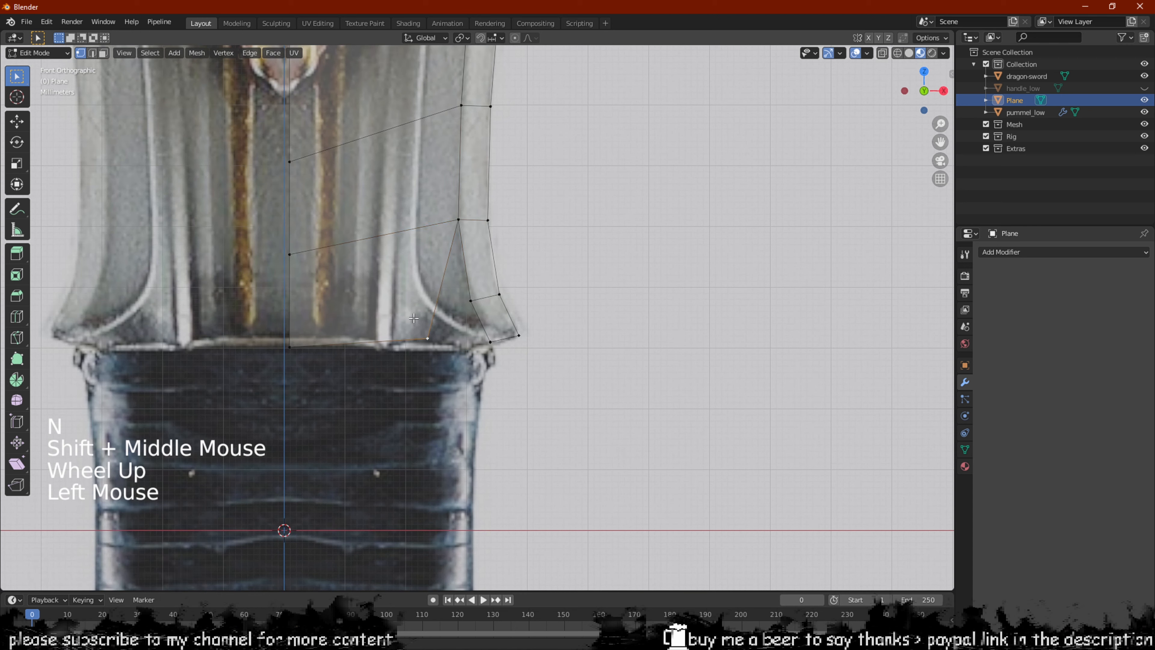
key("ctrl+r")
left_click(412, 307)
left_click(411, 320)
key("1")
left_click(439, 293)
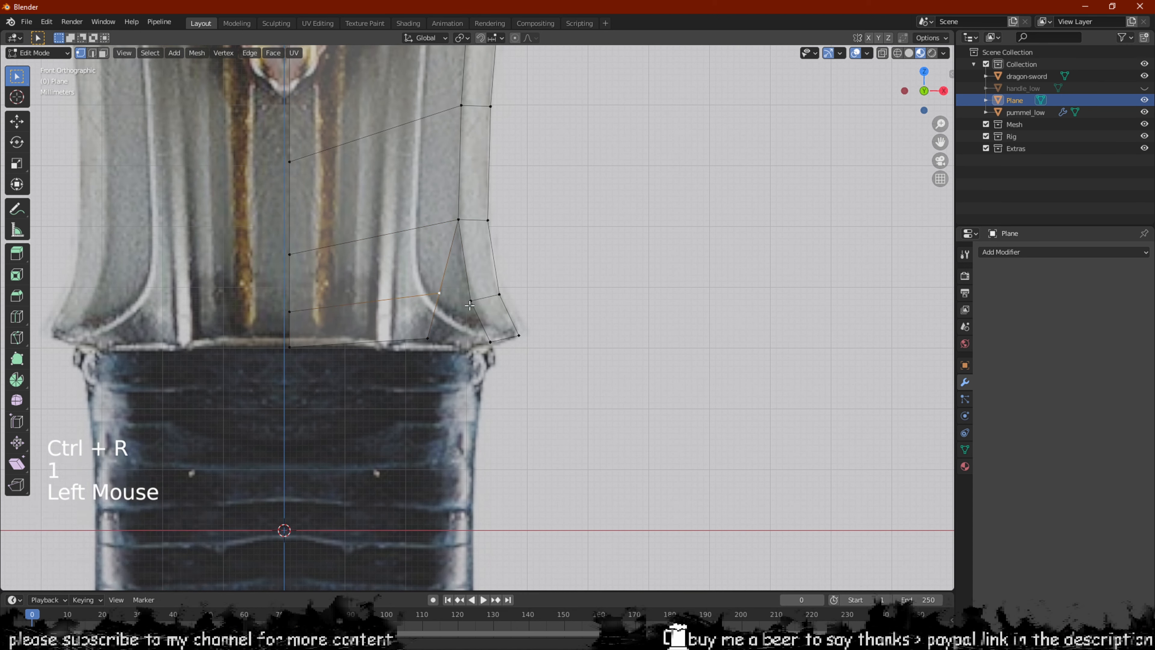
left_click(472, 301, "shift")
key("m")
left_click(479, 304)
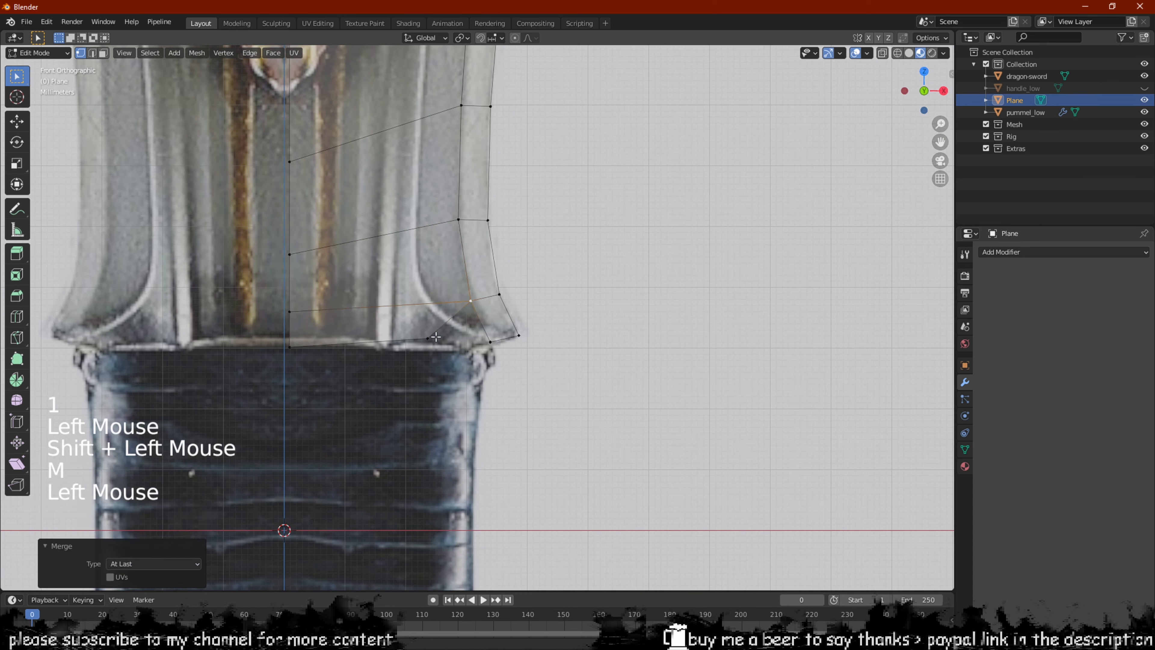
Merge the bottom edge's outer vertex into the strip's inner corner vertex at the blade's base
left_click(487, 340, "shift")
key("n")
key("Escape")
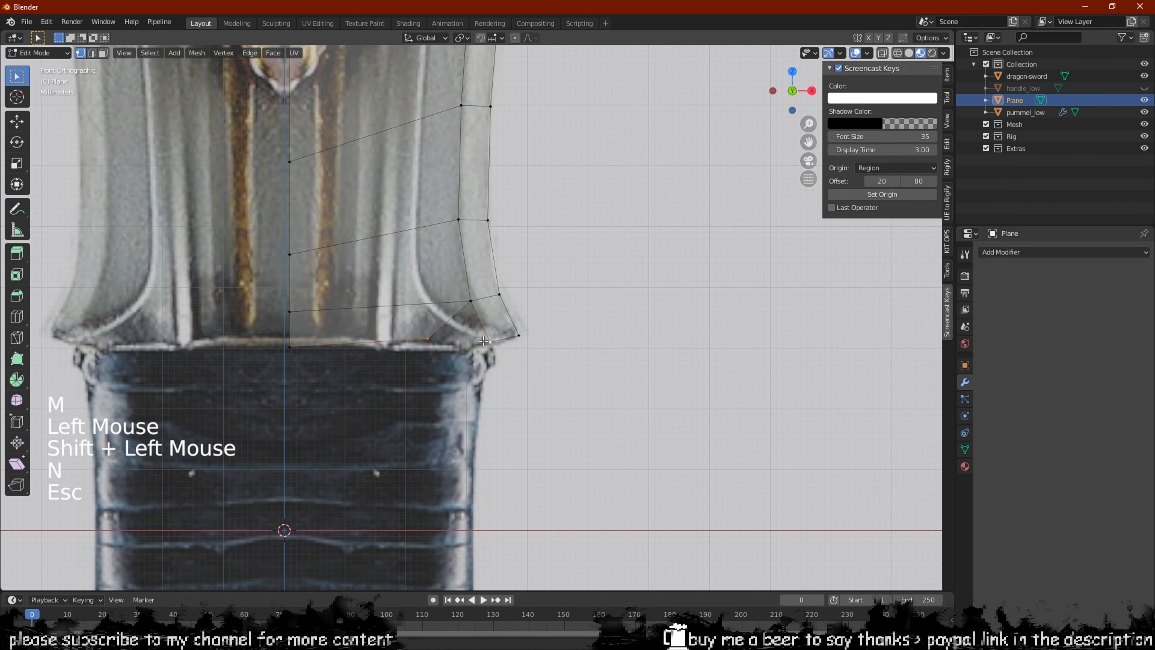
key("n")
key("m")
Raise the centreline vertex of the second cut above the base about 0.0048 m along Z to level its edge
scroll(485, 345, "down", 3)
middle_click_drag(345, 310, 411, 356, "shift")
scroll(349, 362, "up", 2)
left_click(327, 349)
scroll(395, 278, "down", 1)
scroll(412, 357, "down", 1)
key("g")
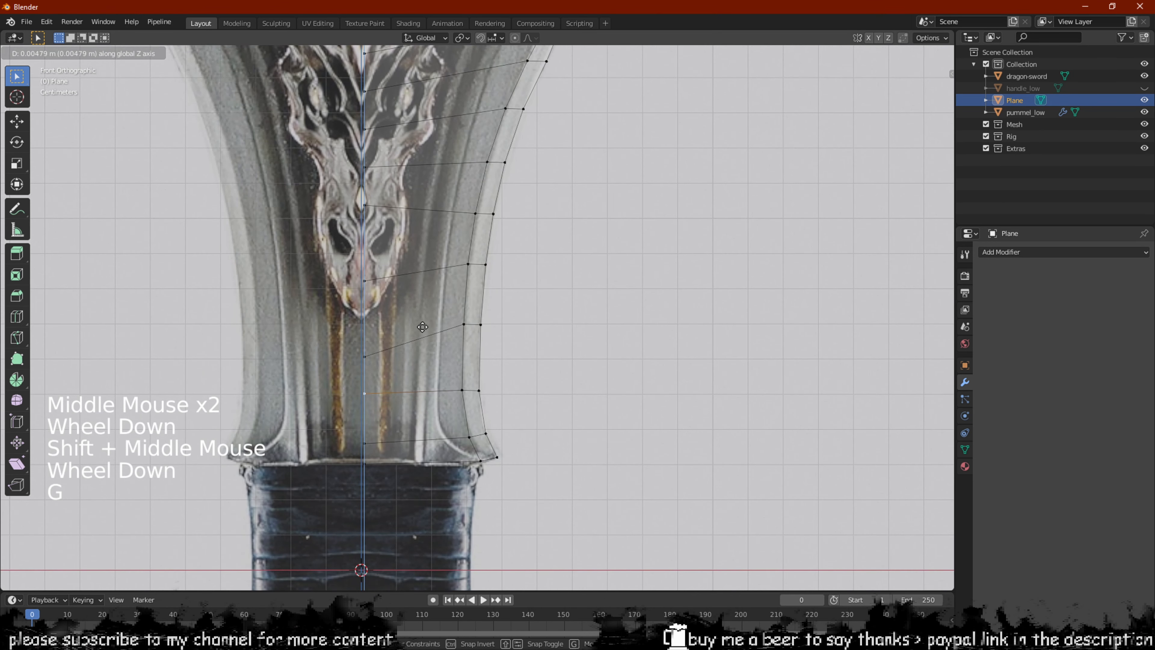
Raise the next two centreline vertices along Z, about 0.0082 m and 0.0038 m, to level their edges
left_click(368, 347)
key("g")
key("z")
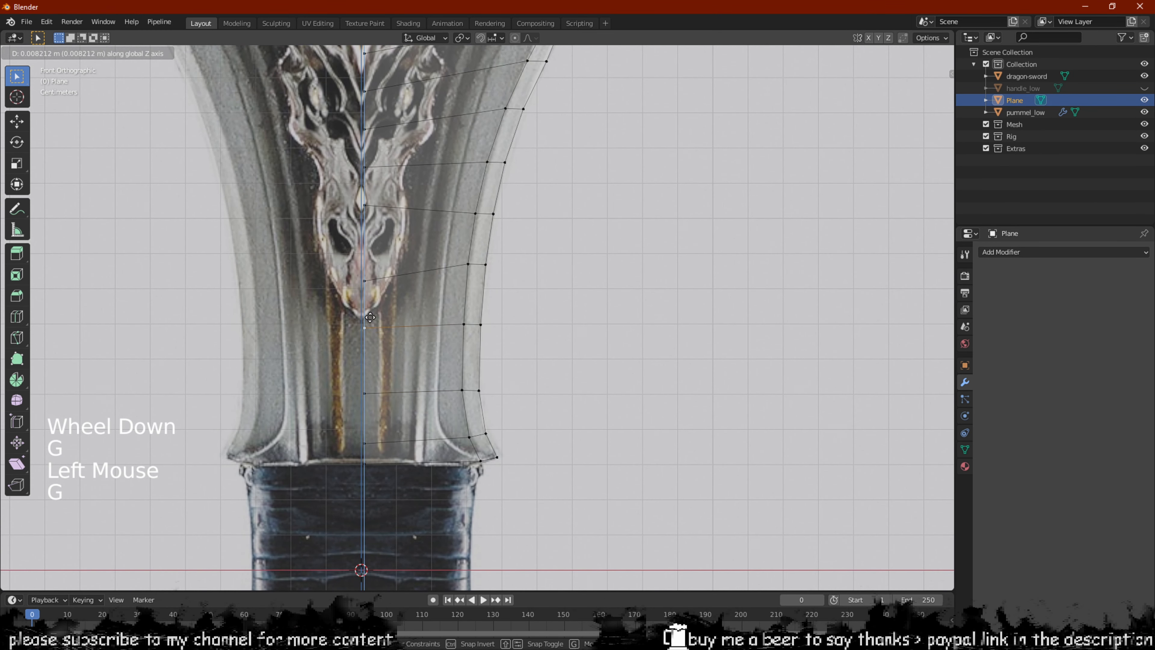
left_click(370, 318)
left_click(373, 288)
key("g")
key("z")
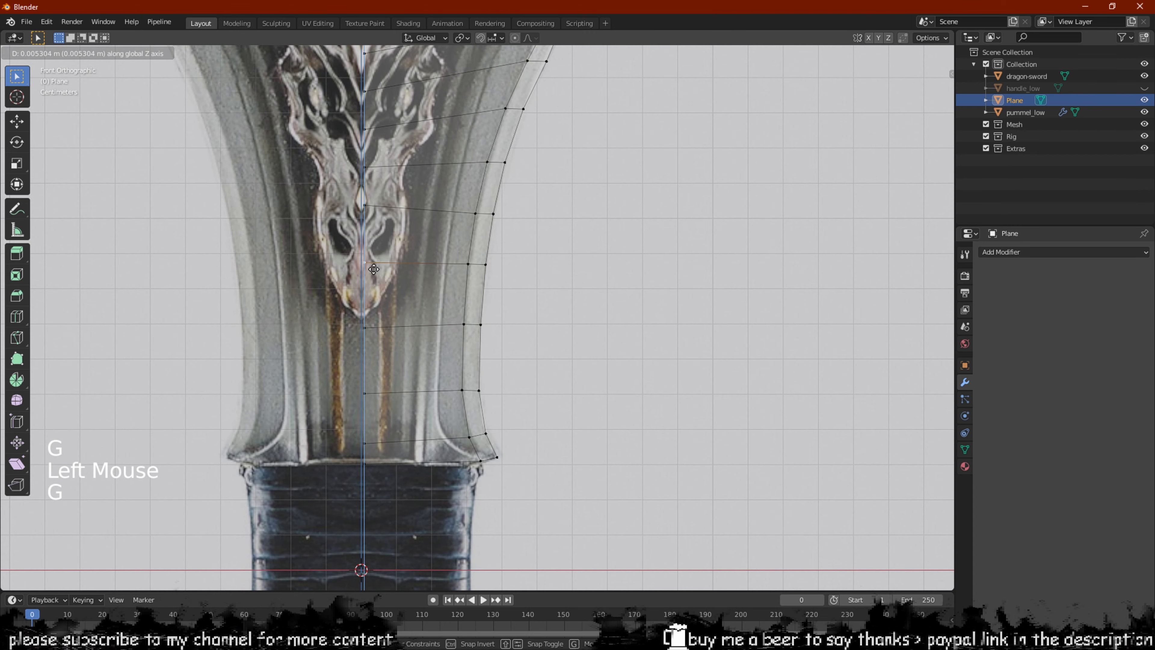
left_click(375, 274)
middle_click_drag(376, 275, 374, 316, "shift")
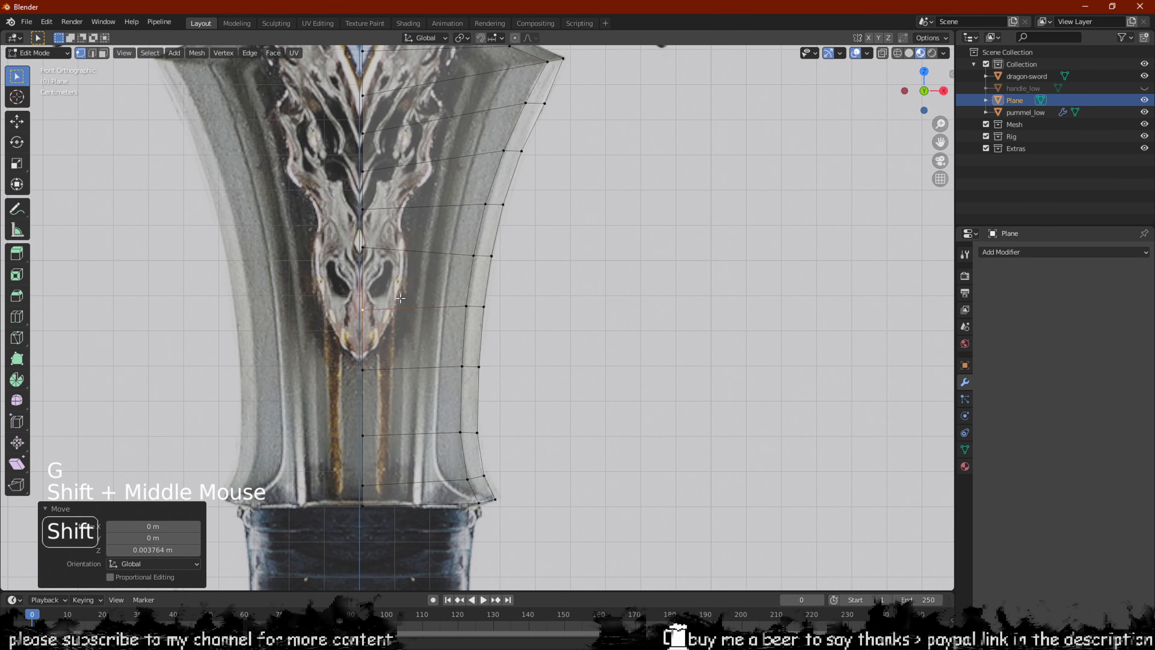
Lower the centreline vertex at the dragon skull's brow about 0.0029 m along Z to level its edge
left_click(373, 262)
key("g")
key("z")
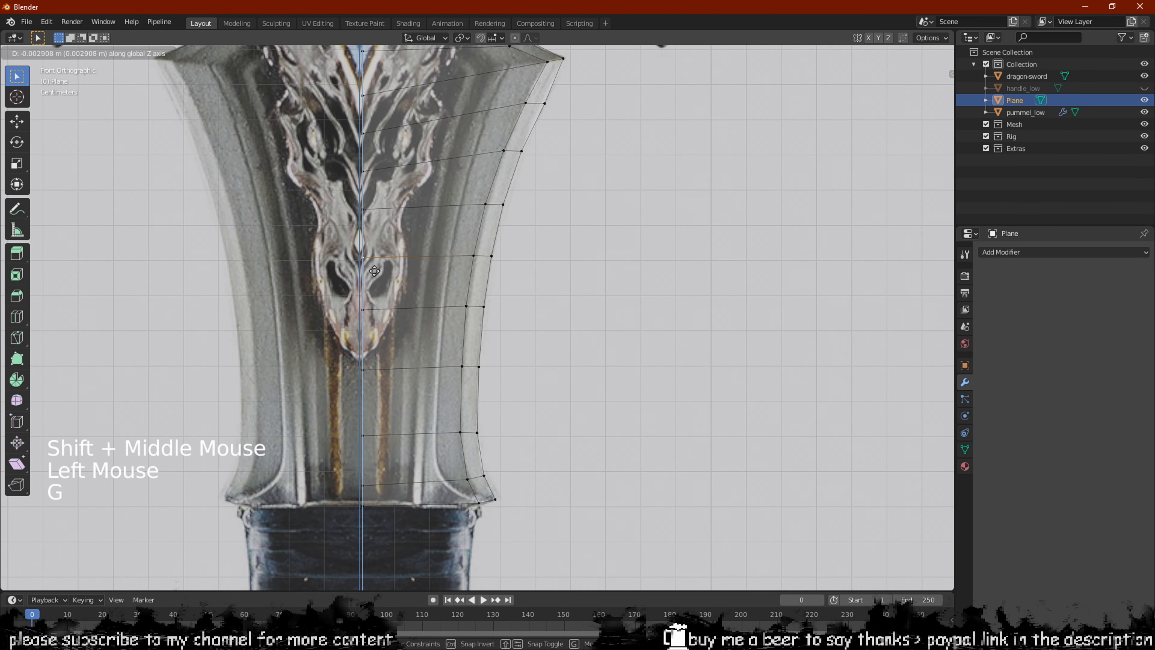
left_click(374, 272)
middle_click_drag(374, 271, 429, 263, "shift")
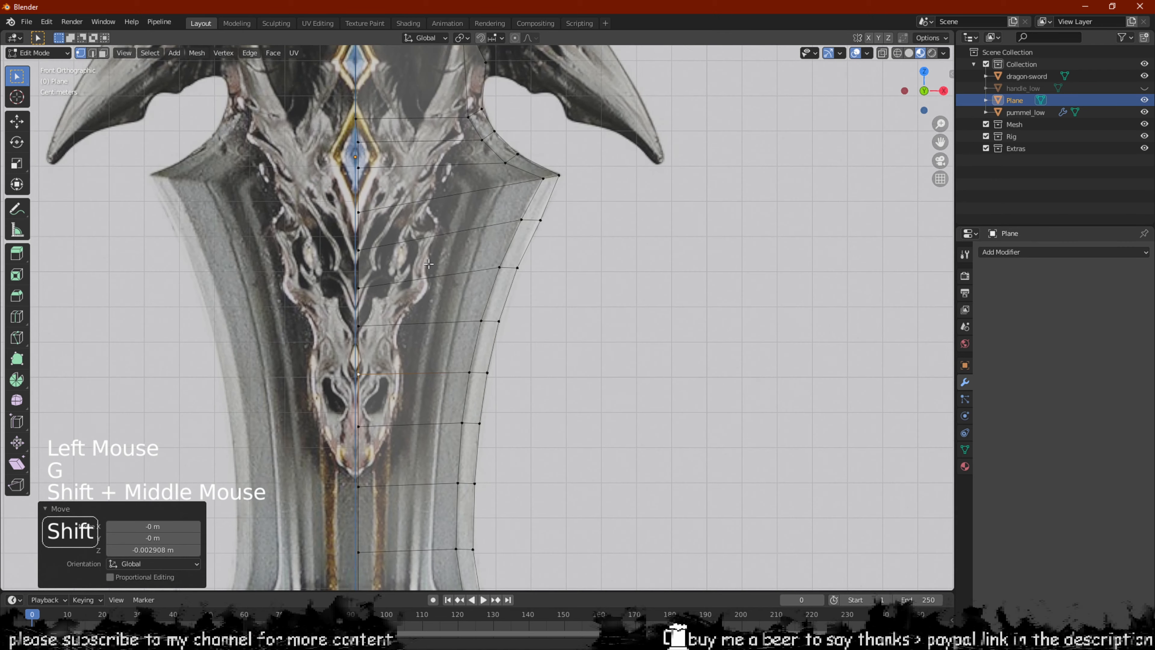
Raise the three centreline vertices just below the blade's flare tip about 0.006 m each along Z to level their edges
left_click(360, 248)
left_click(367, 210)
key("g")
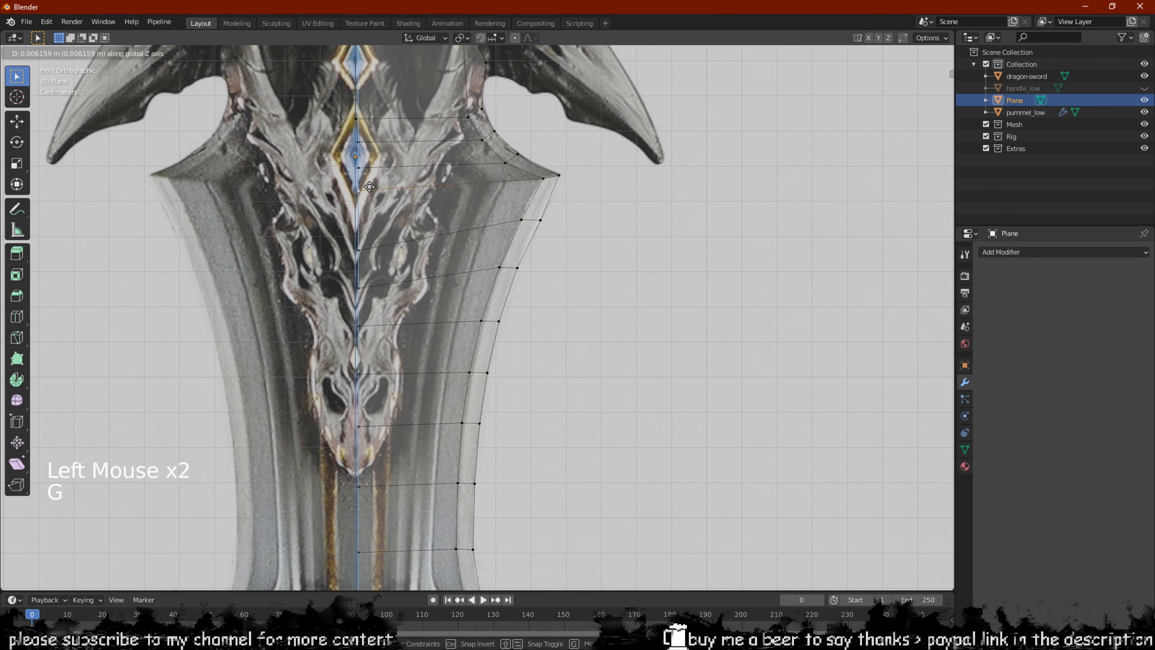
left_click(369, 187)
left_click(374, 236)
key("g")
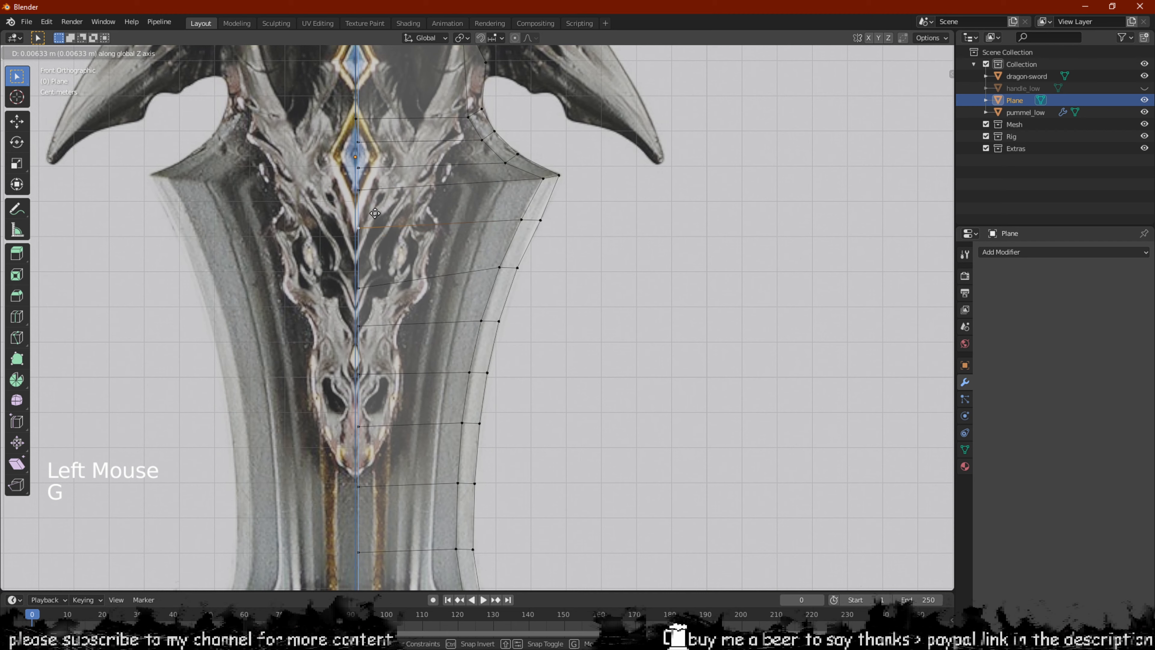
left_click(375, 213)
left_click(378, 285)
key("g")
left_click(373, 262)
scroll(482, 285, "down", 3)
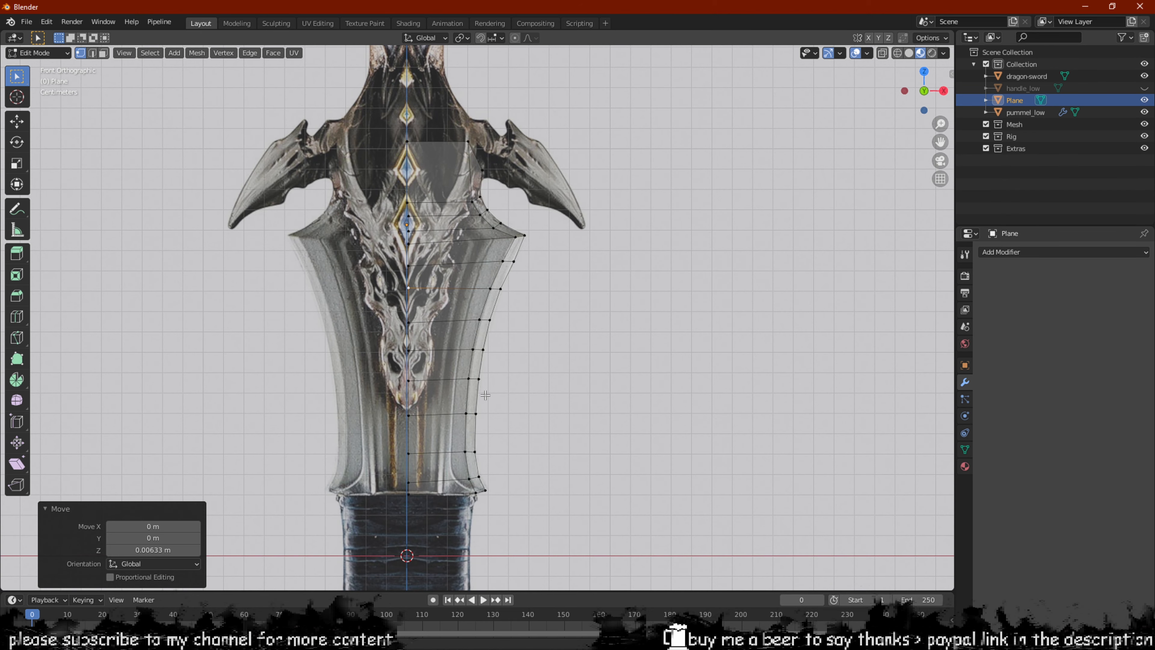
scroll(504, 269, "up", 3)
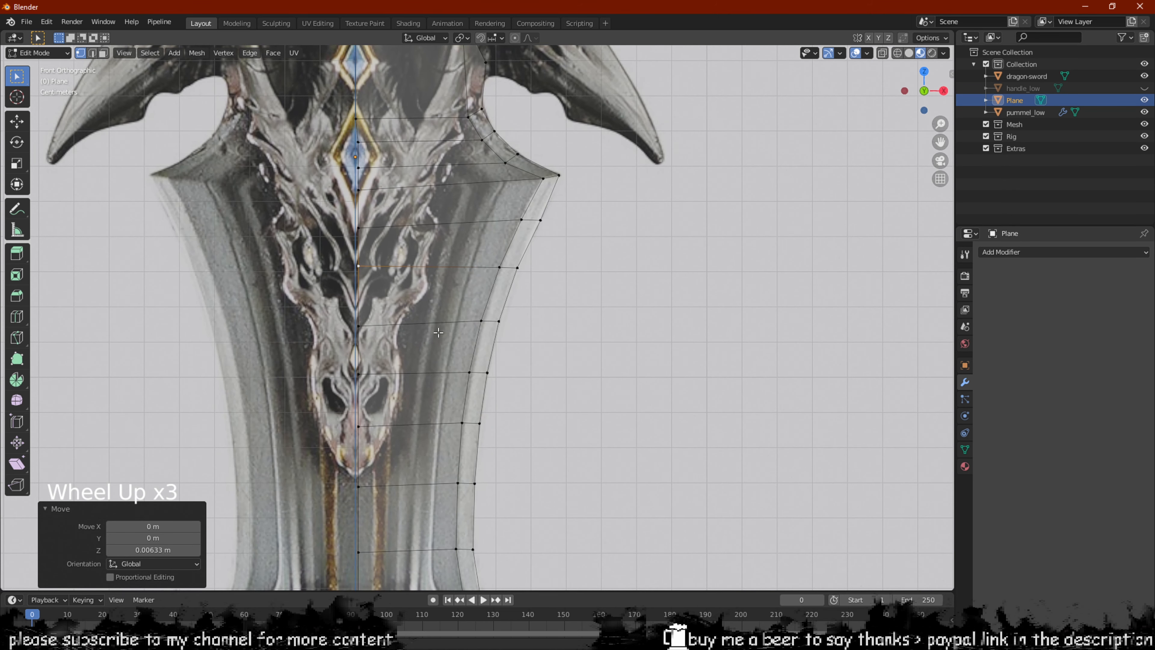
middle_click_drag(515, 204, 571, 214, "shift")
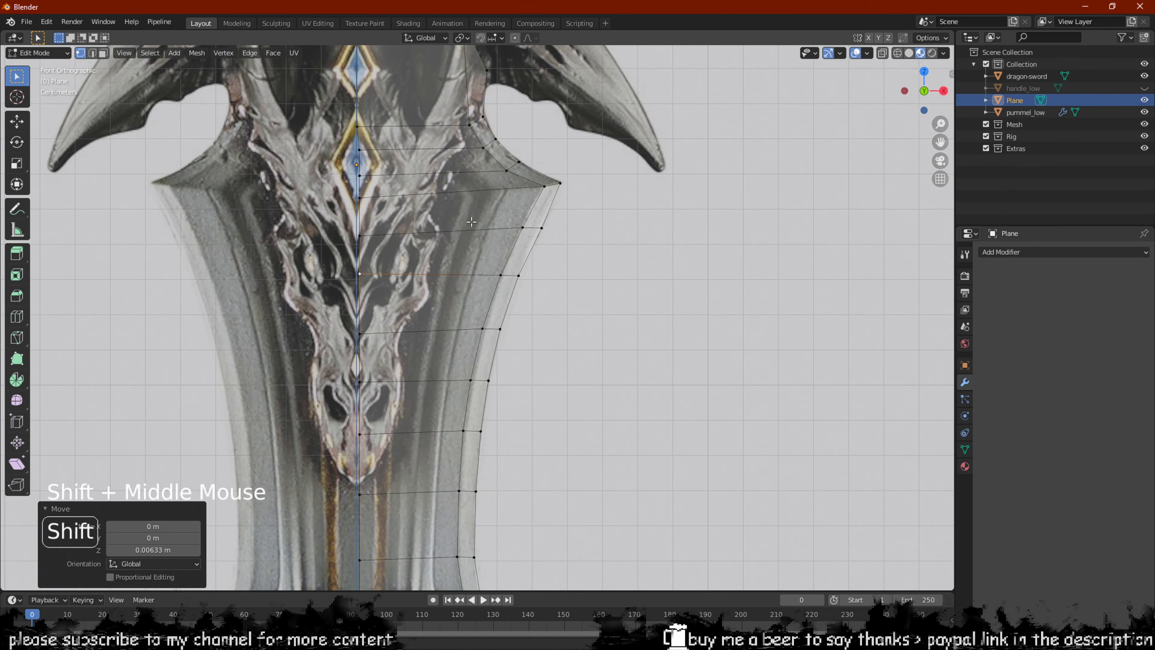
scroll(571, 214, "down", 3)
key("ctrl+r")
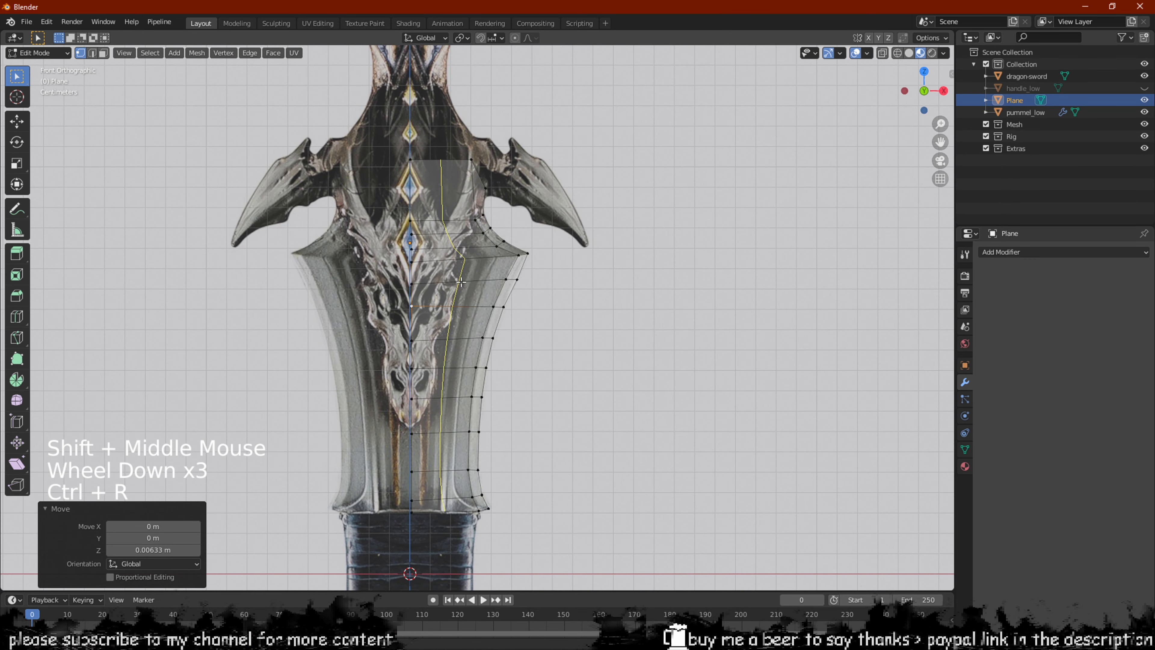
Extrude the inner edge at the blade's base about 0.0794 m down along Z to cover half of the dark wrapped grip
scroll(463, 282, "up", 1)
middle_click_drag(463, 283, 458, 124, "shift")
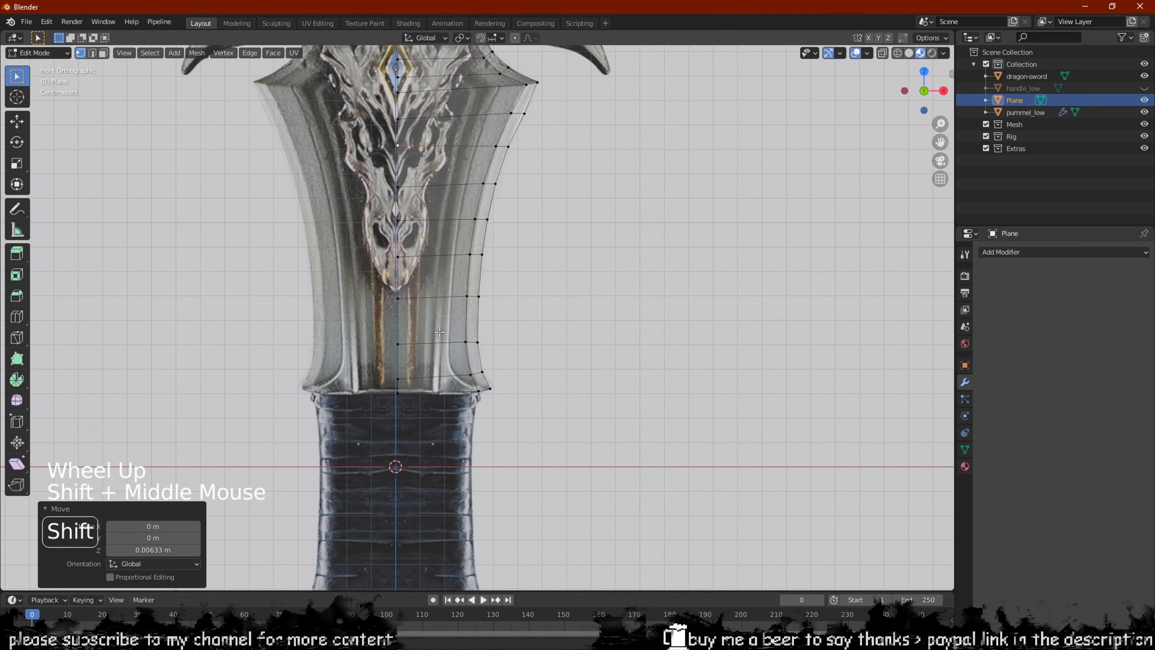
scroll(440, 240, "up", 2)
middle_click_drag(445, 412, 437, 268, "shift")
scroll(428, 196, "up", 2)
middle_click_drag(428, 196, 445, 219, "shift")
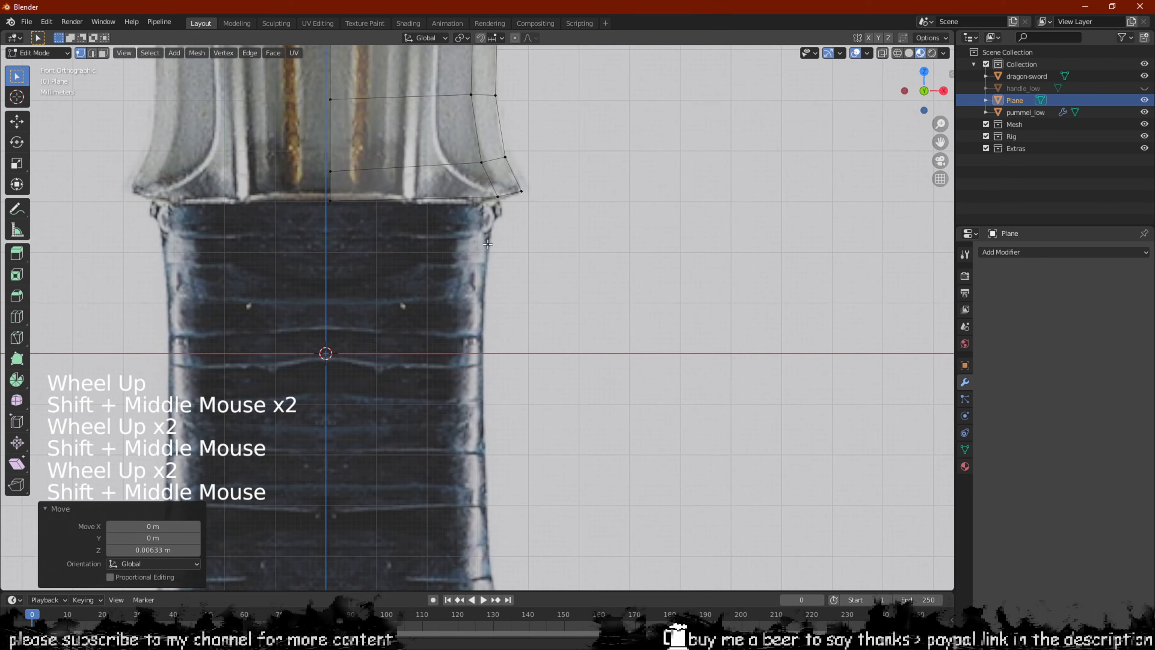
scroll(446, 218, "up", 2)
middle_click_drag(517, 172, 531, 224, "shift")
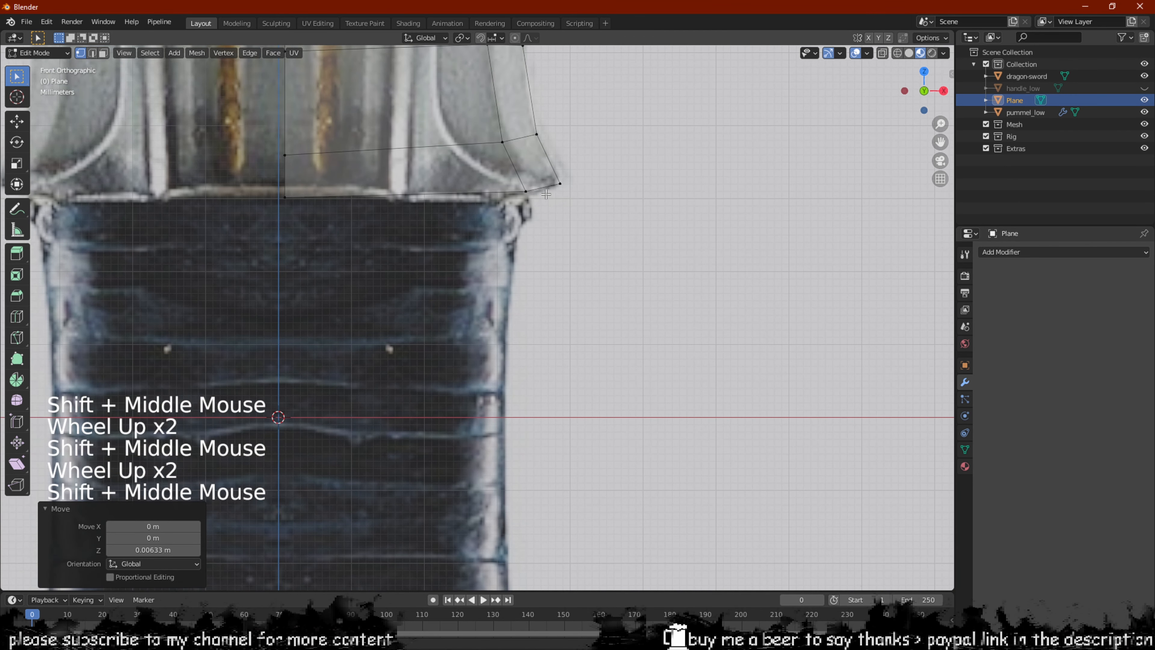
key("2")
left_click(439, 188)
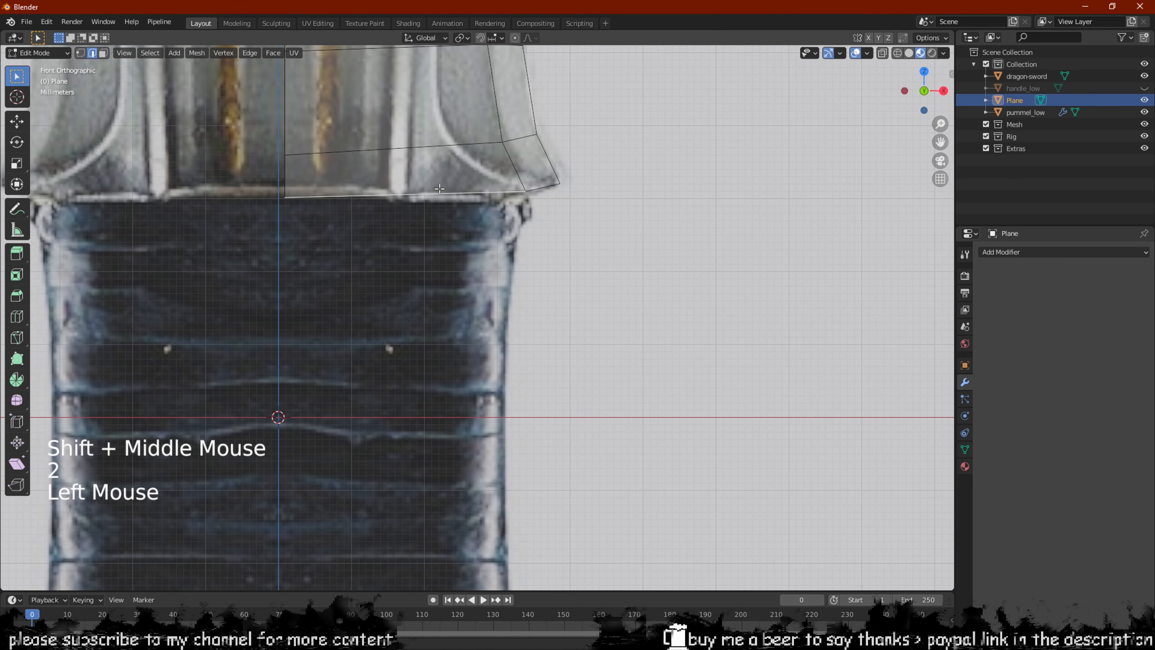
scroll(439, 188, "down", 2)
middle_click_drag(437, 191, 421, 118, "shift")
key("e")
left_click(407, 560)
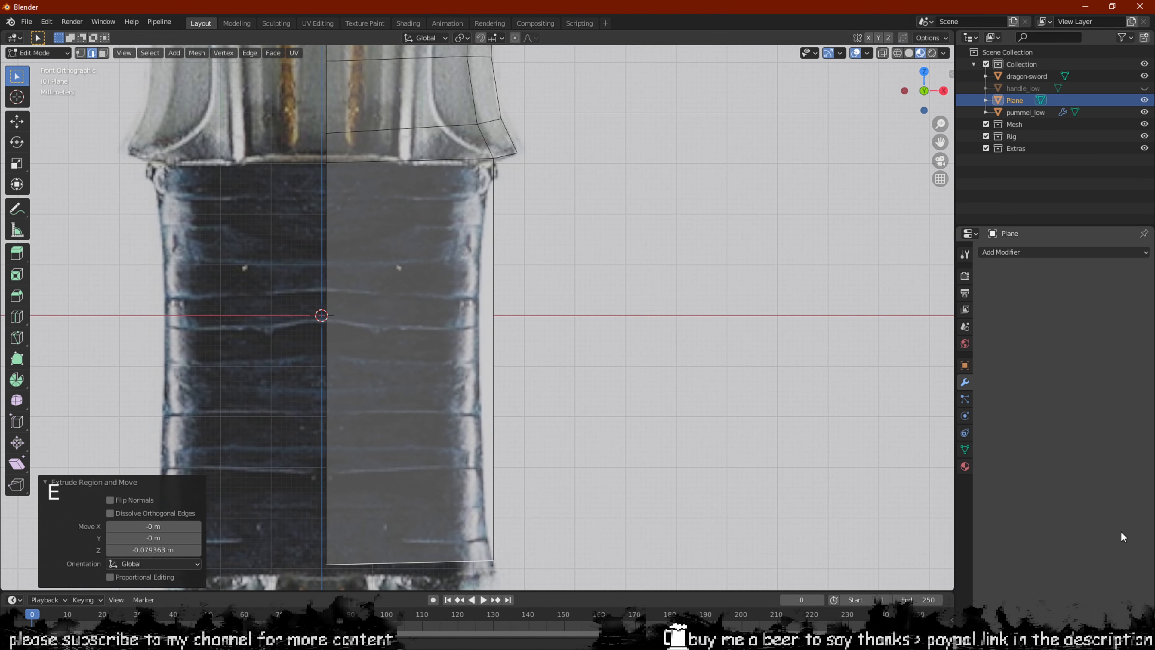
Add a centred loop cut across the grip face and move its outer vertex about 0.0036 m inward along X onto the outline
middle_click_drag(600, 392, 608, 321, "shift")
key("ctrl+r")
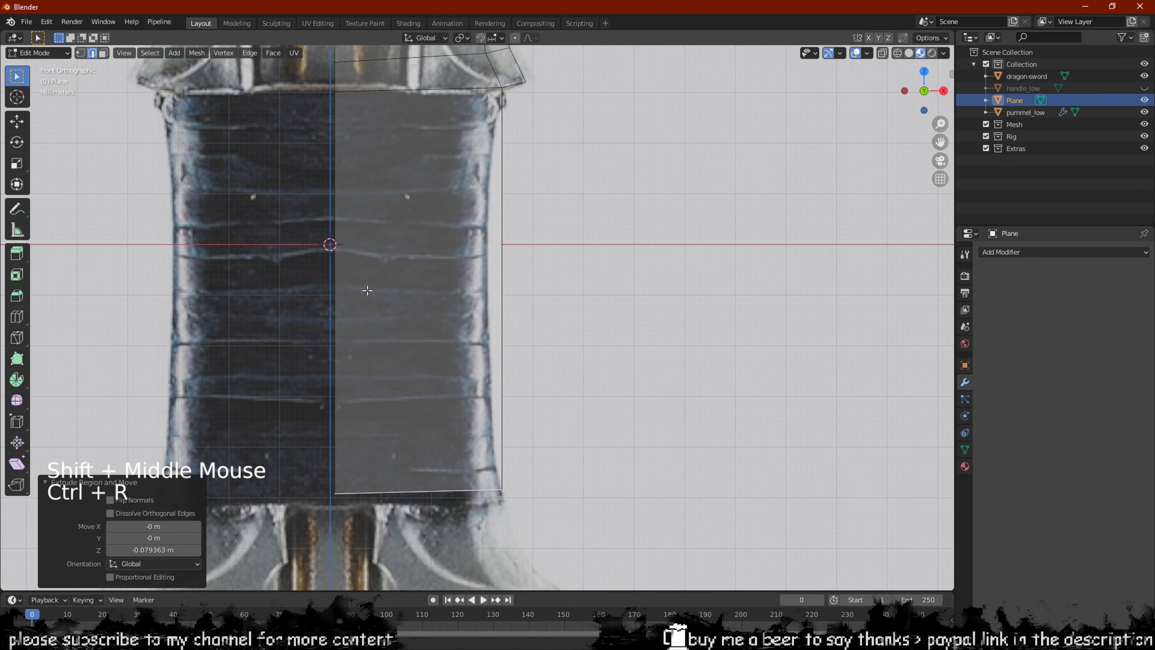
left_click(350, 237)
right_click(350, 237)
key("1")
left_click(496, 286)
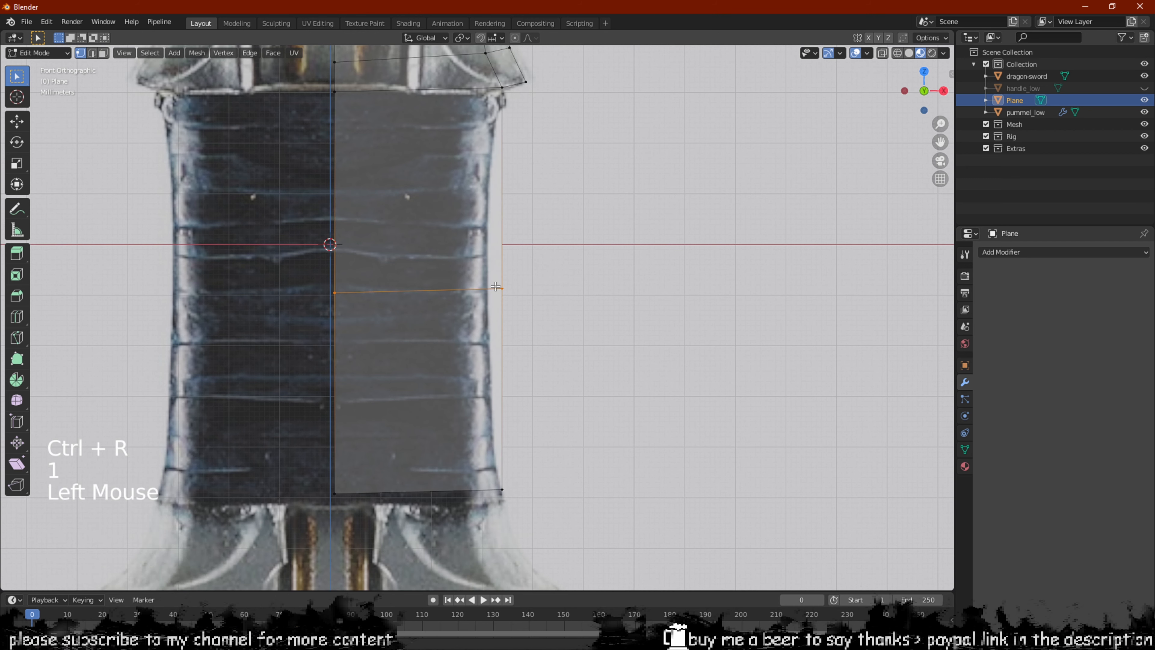
key("g")
middle_click_drag(460, 312, 452, 312)
left_click(442, 310)
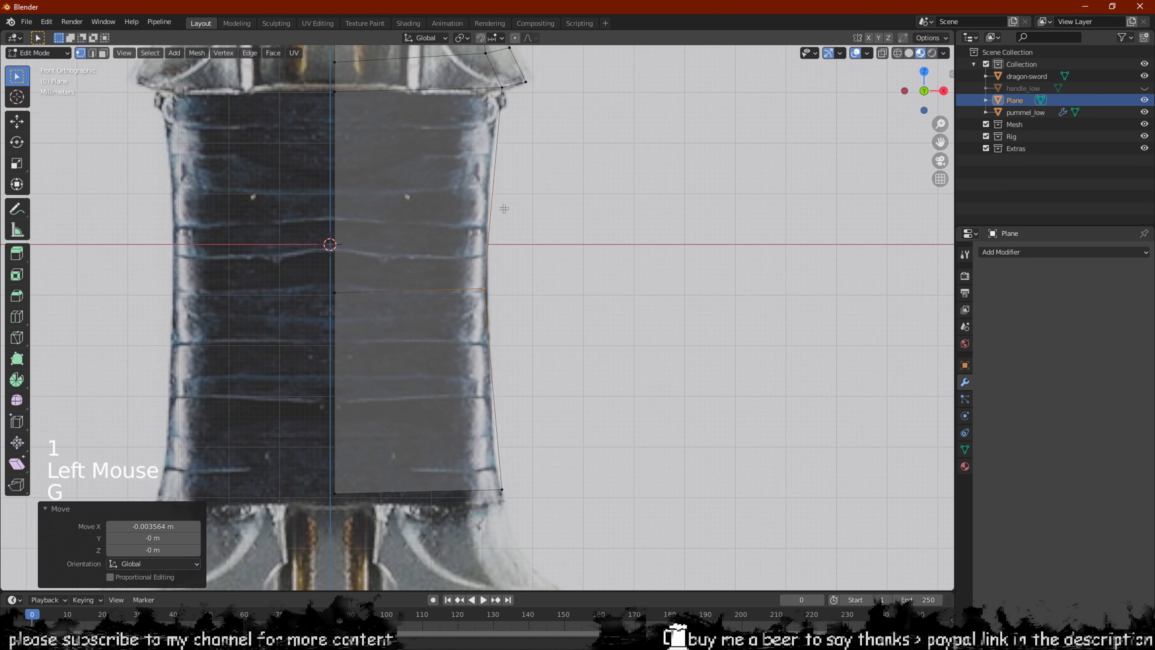
Add loop cuts across the grip's upper and lower halves, moving their outer vertices inward along X about 0.0011 m and 0.0008 m
key("ctrl+r")
left_click(491, 198)
key("g")
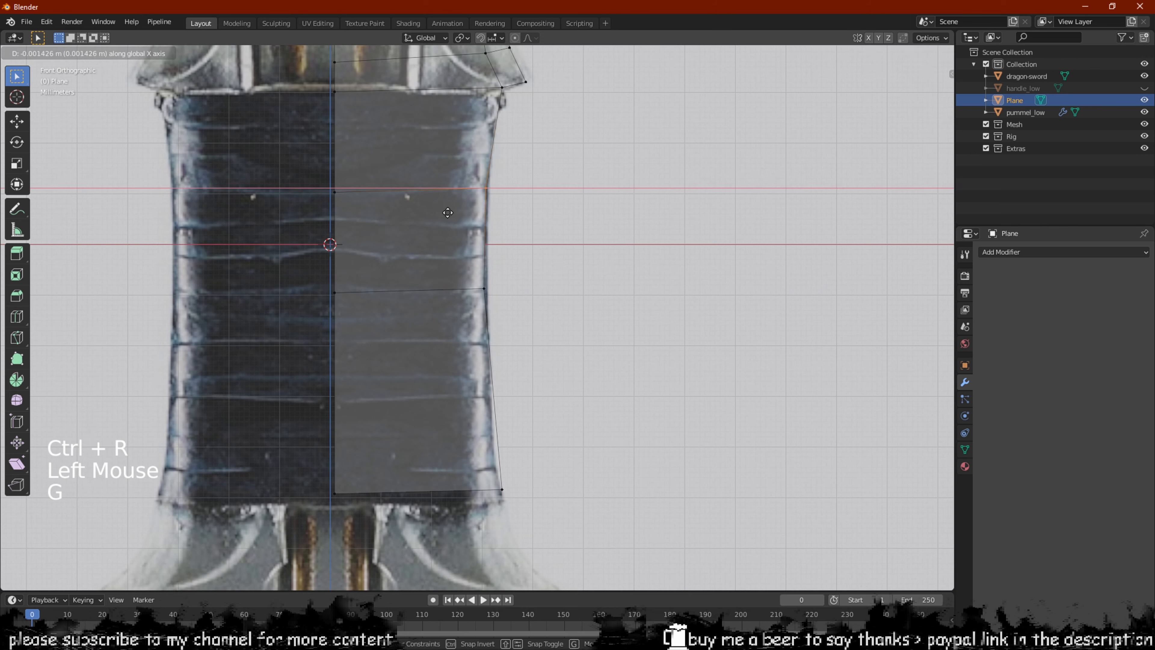
left_click(448, 212)
key("ctrl+r")
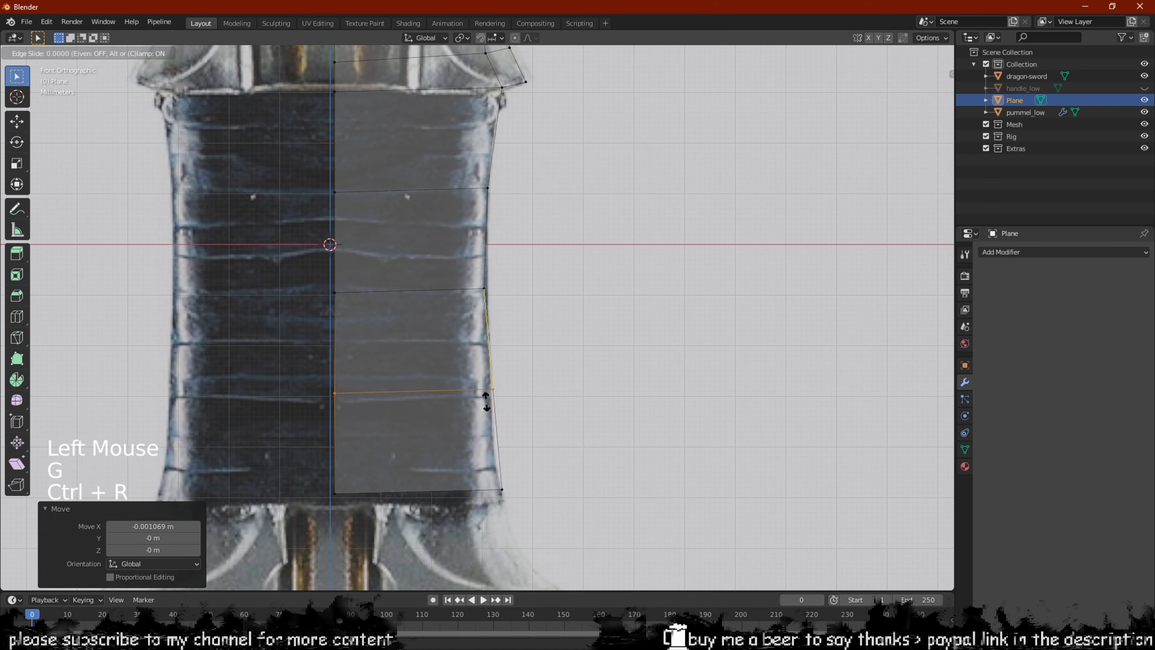
left_click(485, 393)
key("g")
left_click(465, 408)
Move the grip's bottom outer vertex about 0.0007 m inward along X and about 0.0018 m down along Z
left_click(502, 489)
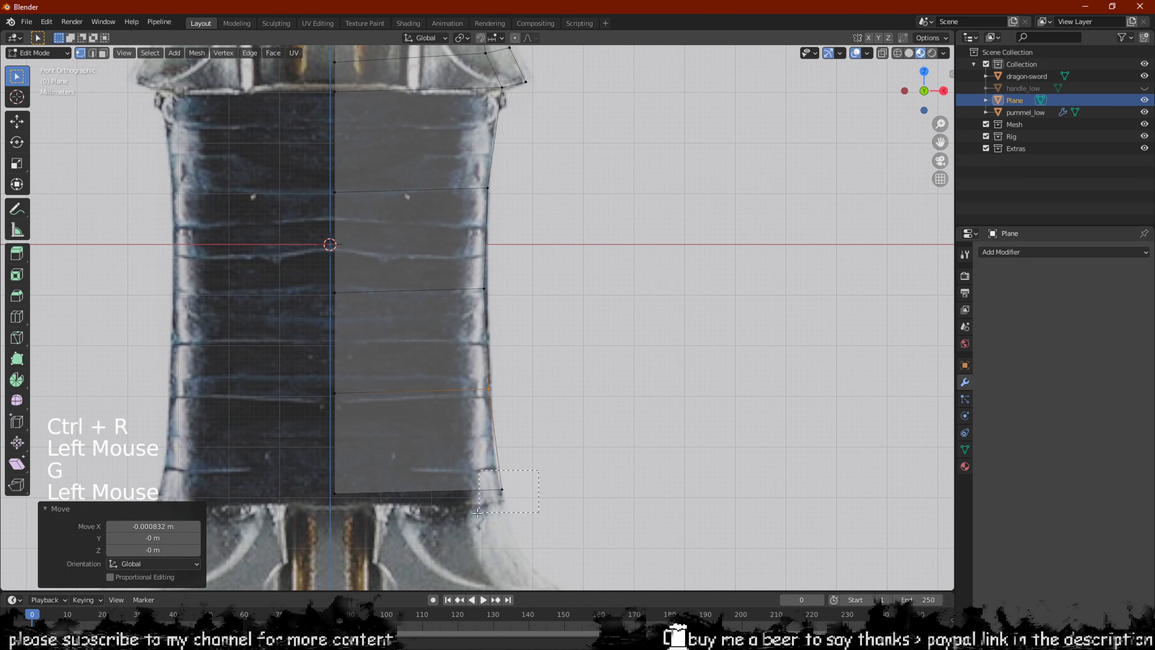
key("g")
left_click(479, 508)
key("g")
key("g")
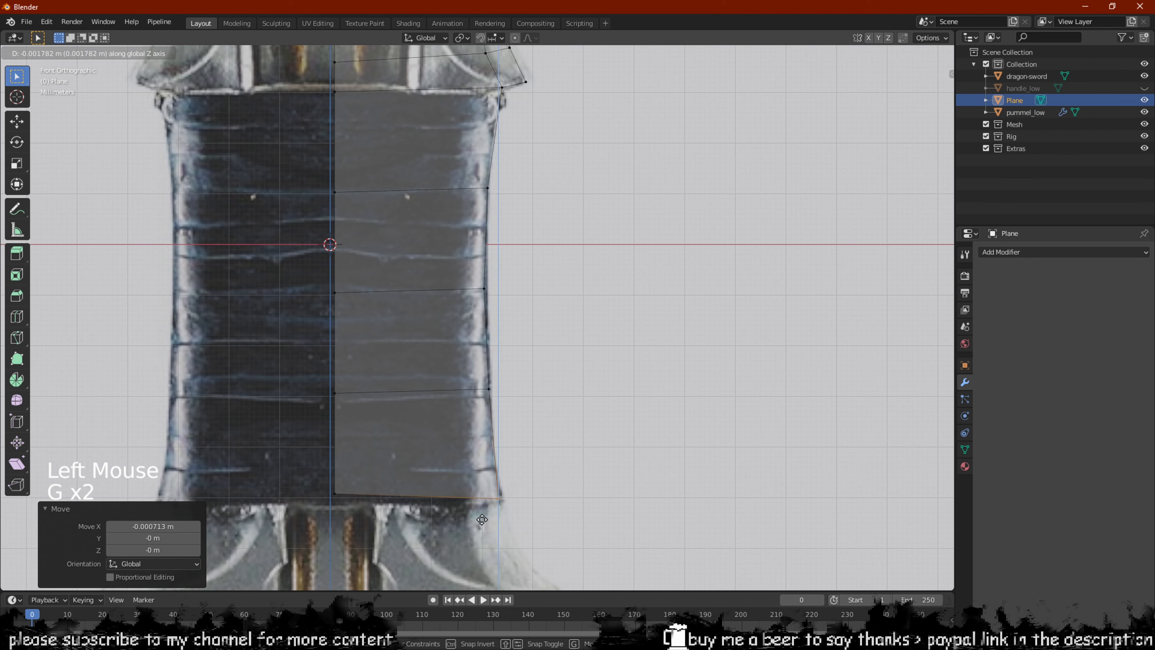
left_click(482, 519)
Lower the grip's bottom centreline vertex to level the edge, and move the whole bottom edge down about 0.0004 m along Z
left_click(335, 493)
key("g")
key("g")
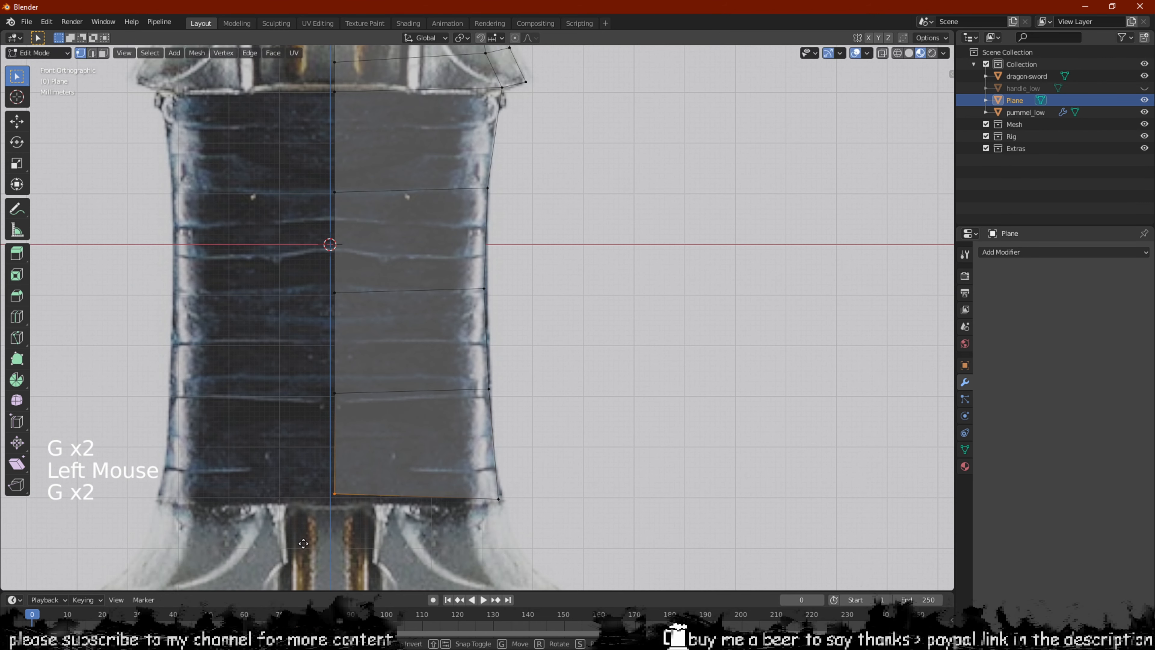
left_click(301, 550)
middle_click_drag(592, 450, 603, 322, "shift")
left_click_drag(574, 341, 255, 443)
key("g")
key("z")
left_click(248, 450)
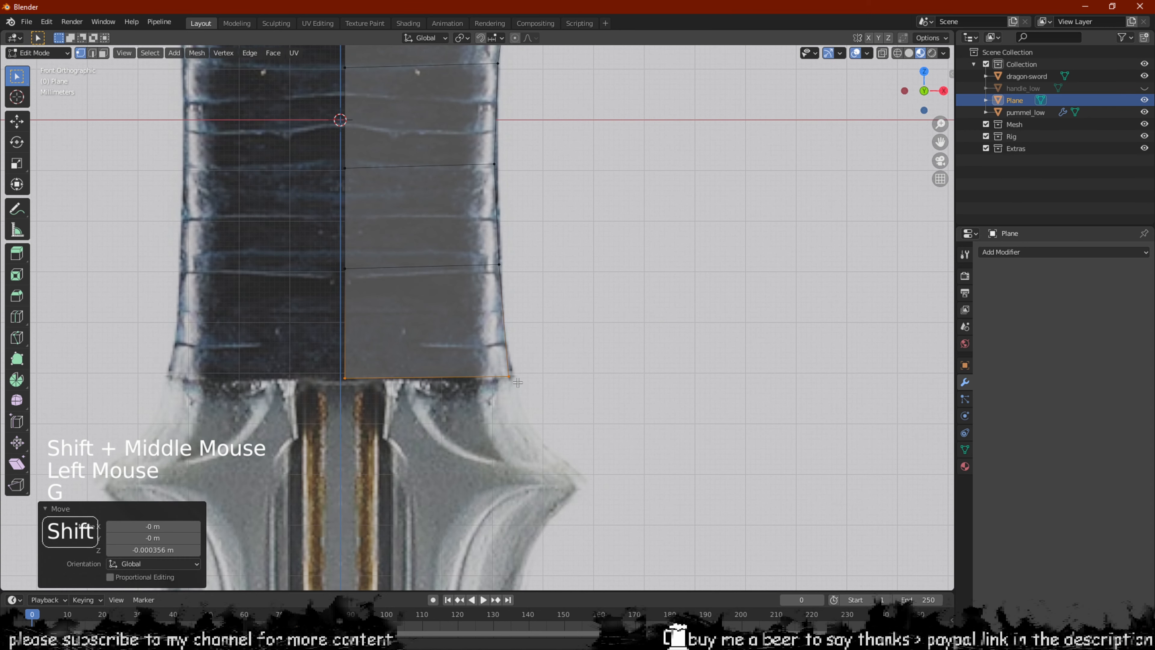
Extrude the grip's bottom edge and move the new edge about 0.0336 m down along Z into the lower metal section
middle_click_drag(518, 382, 516, 328, "shift")
scroll(536, 223, "down", 2)
middle_click_drag(516, 202, 556, 187, "shift")
scroll(540, 233, "down", 2)
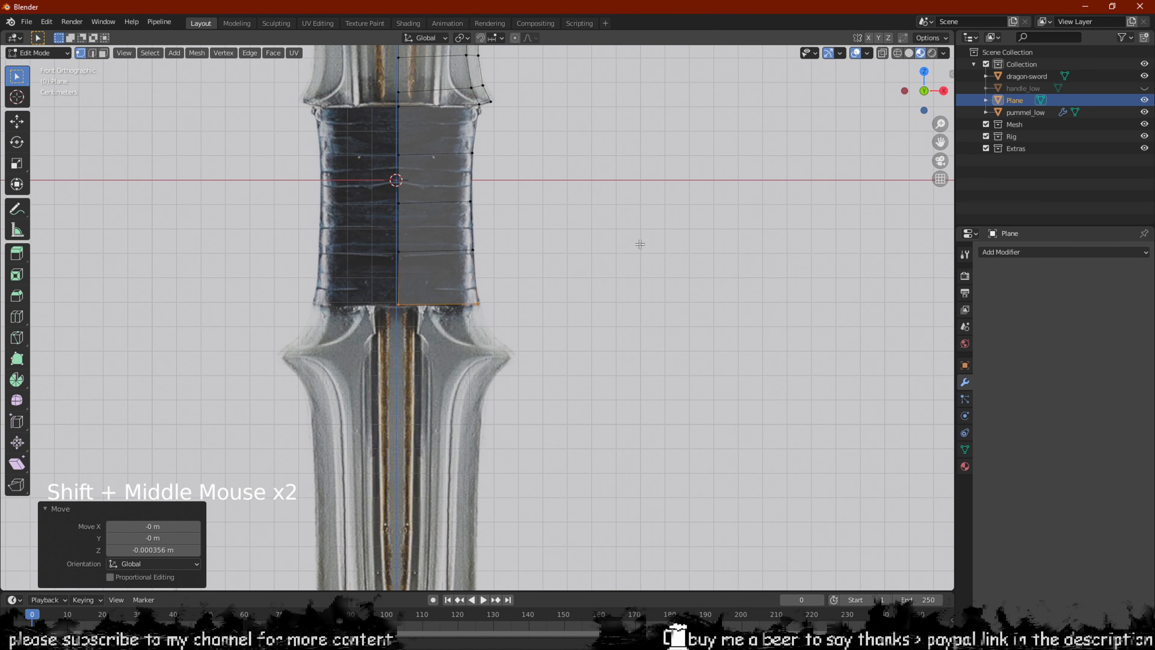
scroll(721, 318, "up", 4)
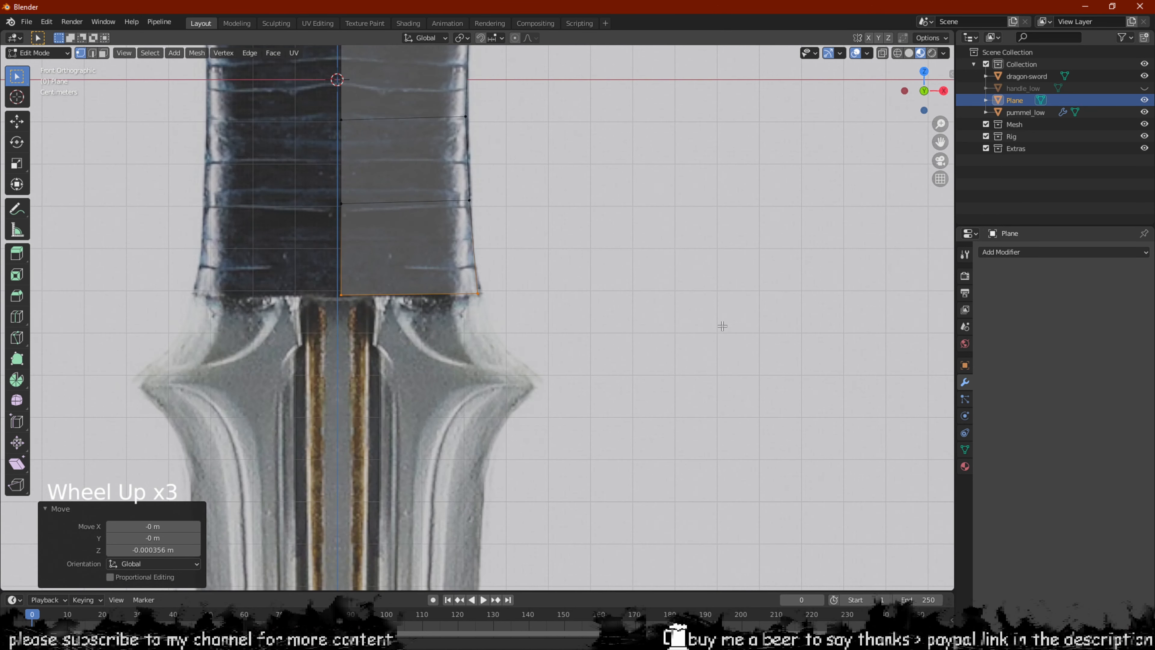
middle_click_drag(487, 287, 511, 206, "shift")
key("2")
left_click(416, 267)
key("e")
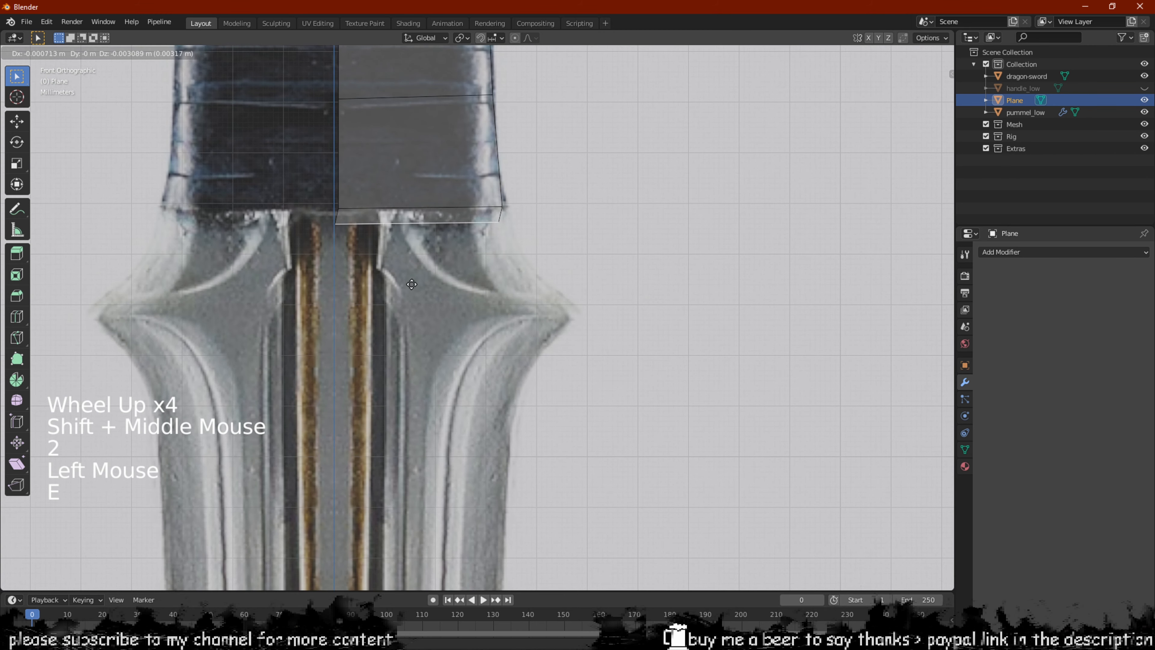
left_click(417, 302)
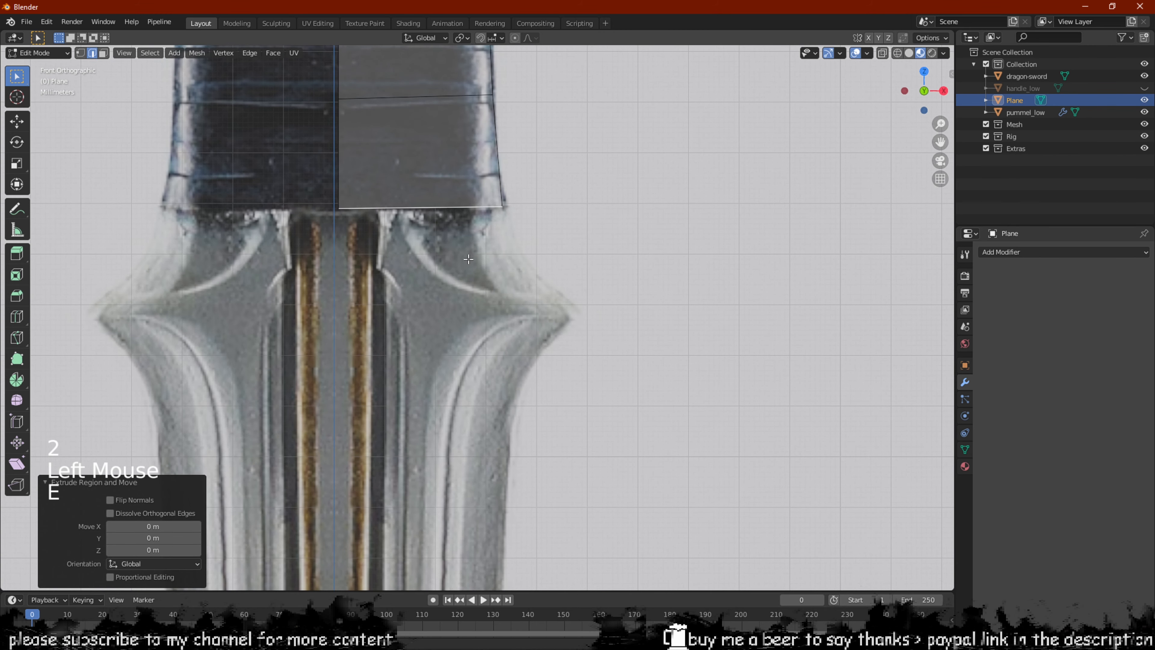
key("g")
left_click(446, 430)
Move the extruded bottom edge a further 0.0744 m down along Z, near the tip of the gold inlay
scroll(446, 430, "down", 4)
middle_click_drag(565, 443, 552, 253, "shift")
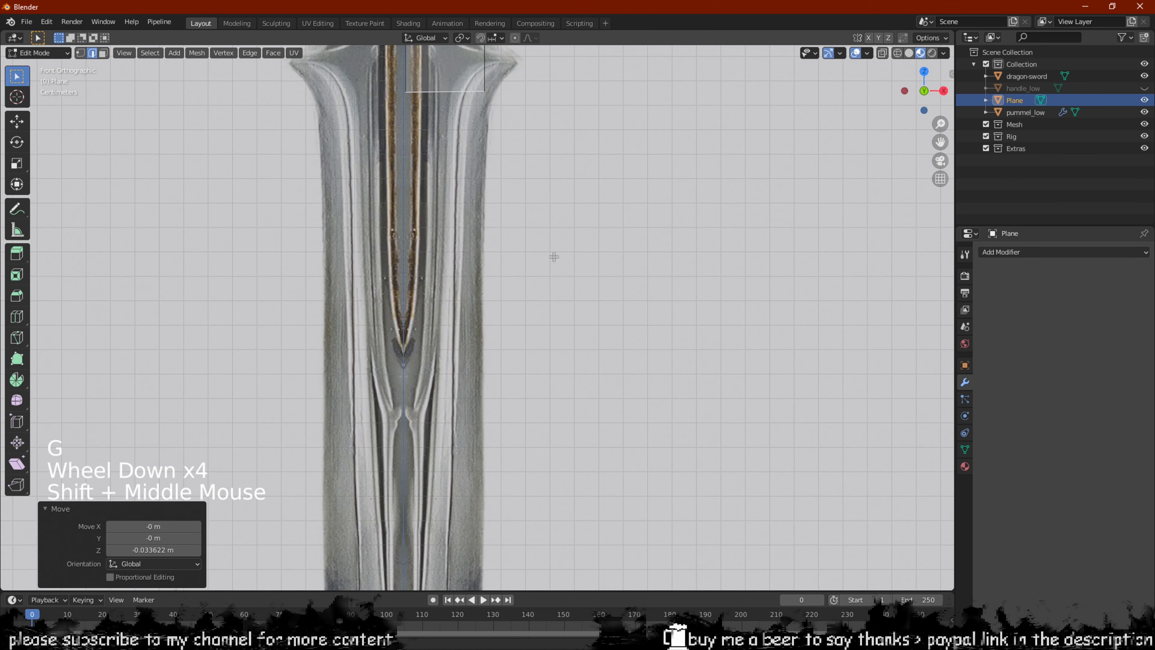
key("g")
left_click(542, 438)
middle_click_drag(543, 438, 529, 393, "shift")
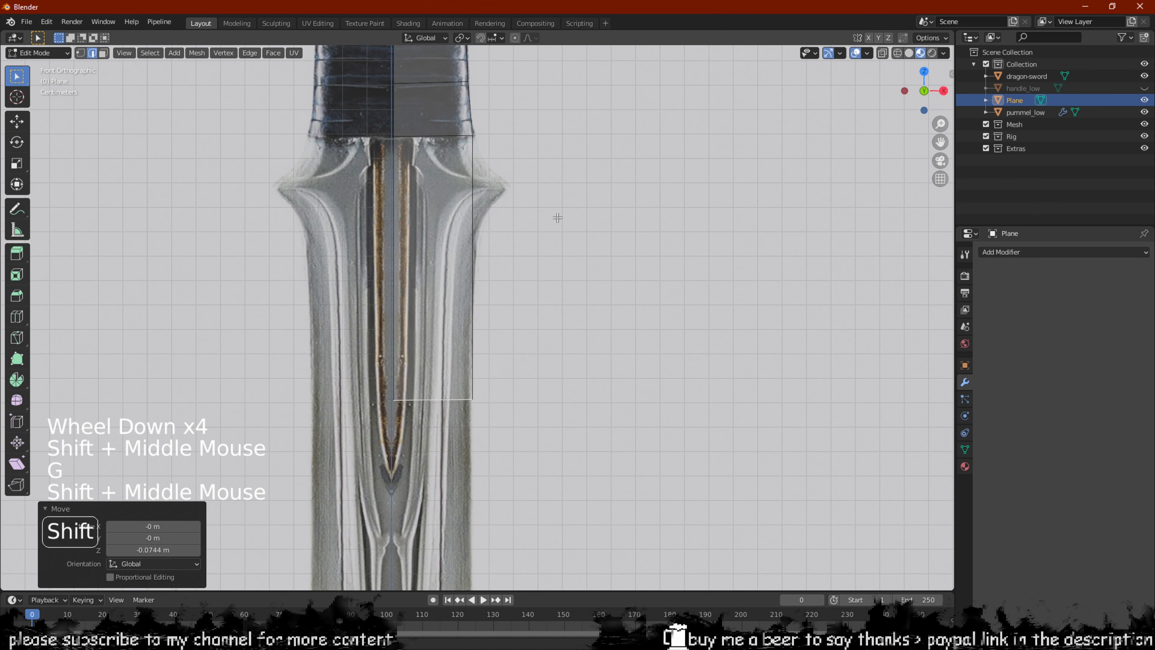
Move the bottom edge's outer vertex about 0.0099 m inward along X, onto the bevel line of the lower section
middle_click_drag(554, 214, 547, 452, "shift")
key("1")
left_click(465, 479)
key("g")
left_click(465, 479)
key("g")
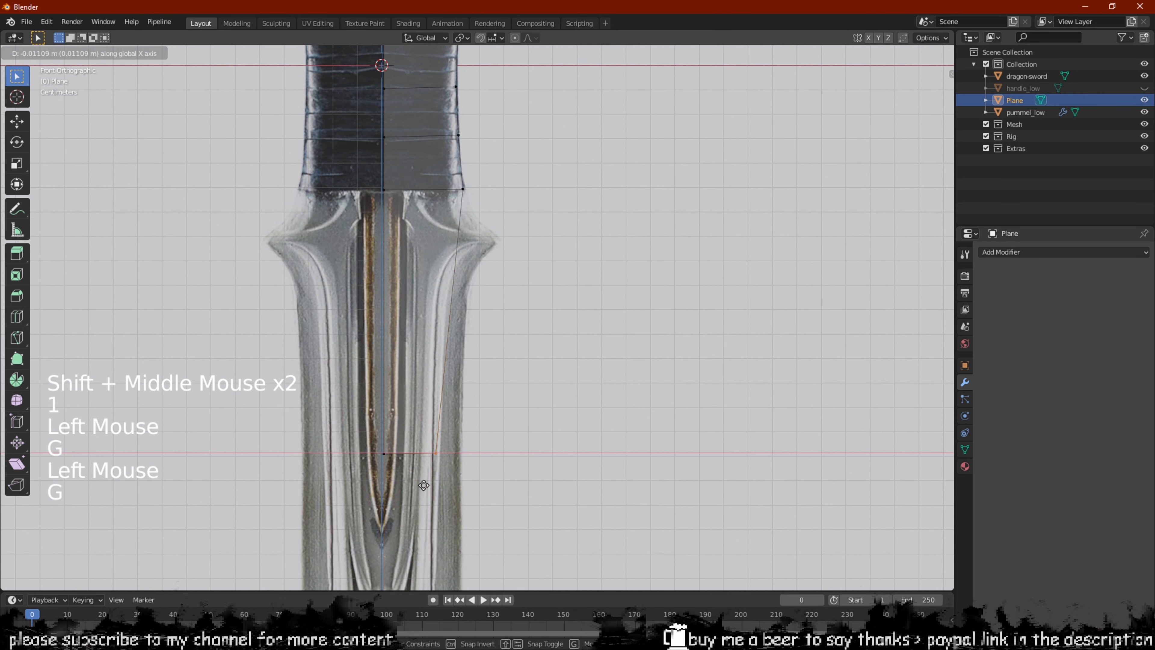
left_click(428, 486)
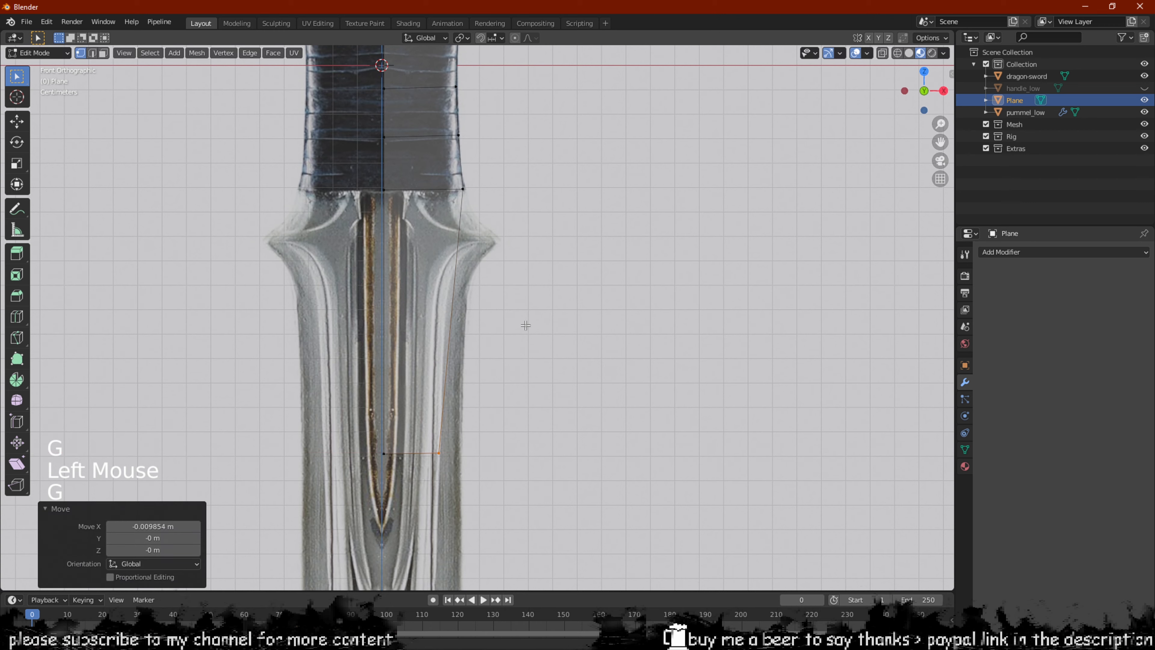
Add a lengthwise loop cut through the blade-side, grip and lower sections, slid towards the outer side by a factor of 0.613
scroll(450, 301, "down", 2)
scroll(517, 195, "down", 1)
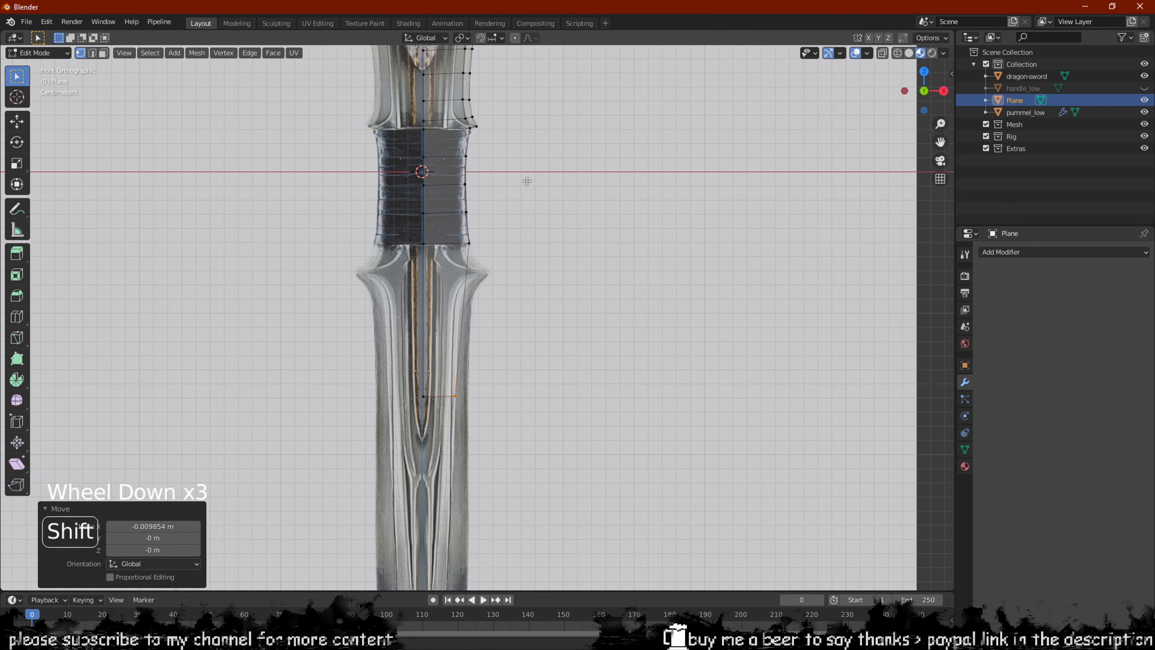
middle_click_drag(445, 222, 454, 235, "shift")
key("ctrl+r")
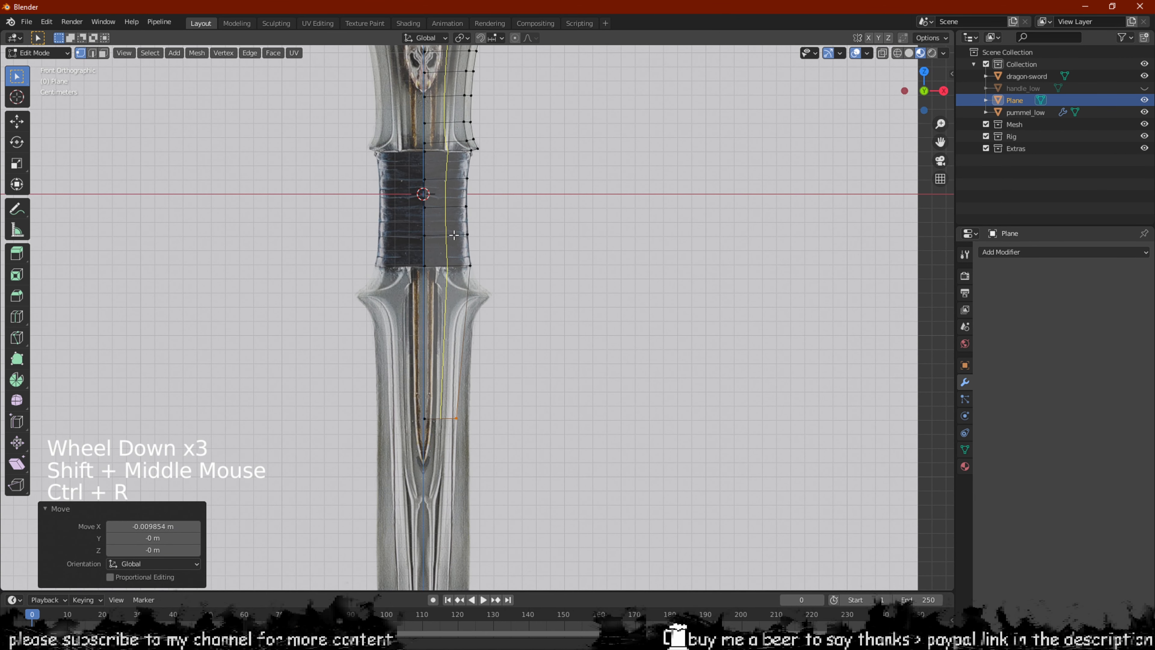
left_click(454, 235)
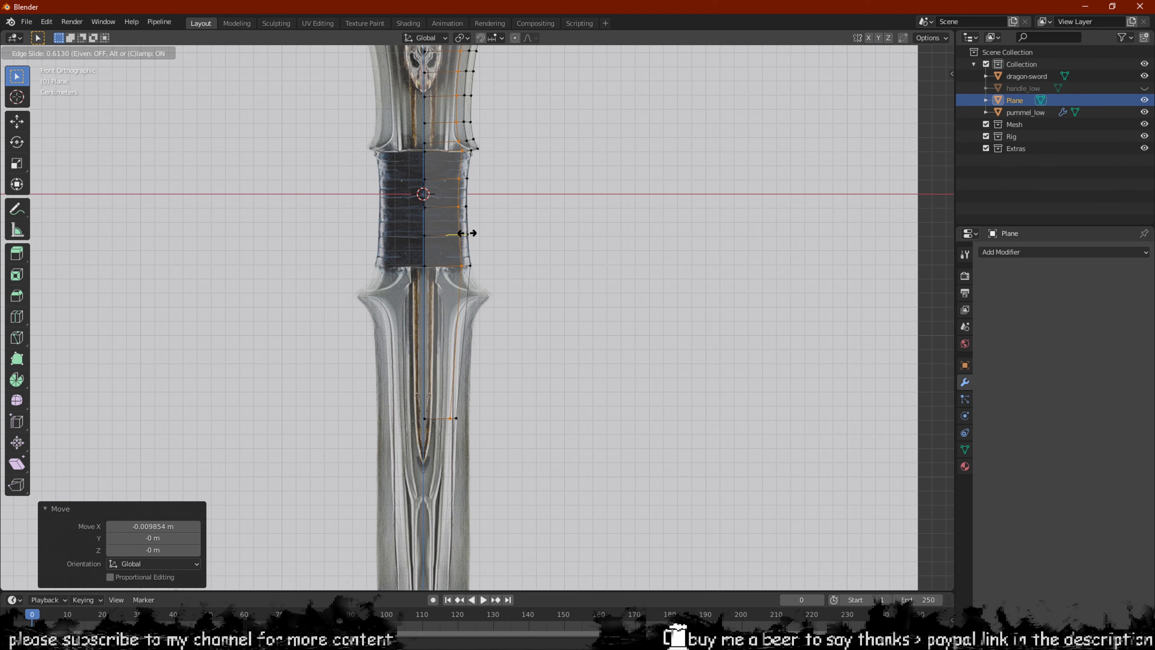
left_click(467, 233)
scroll(468, 235, "up", 4)
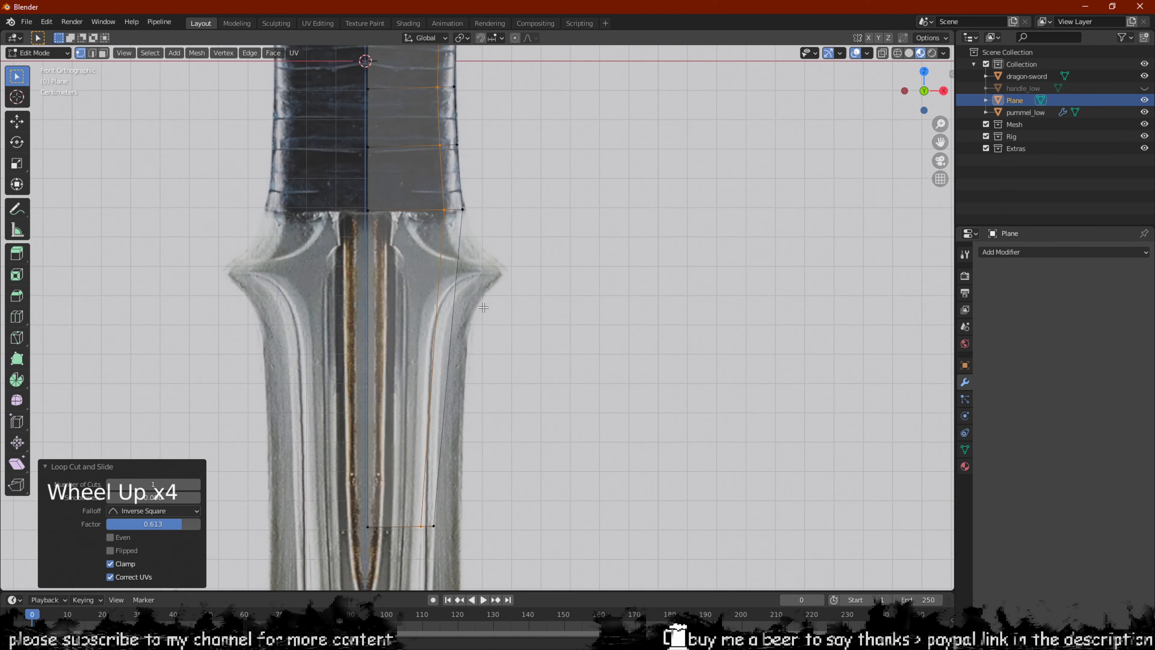
middle_click_drag(491, 155, 512, 295, "shift")
scroll(504, 141, "down", 2)
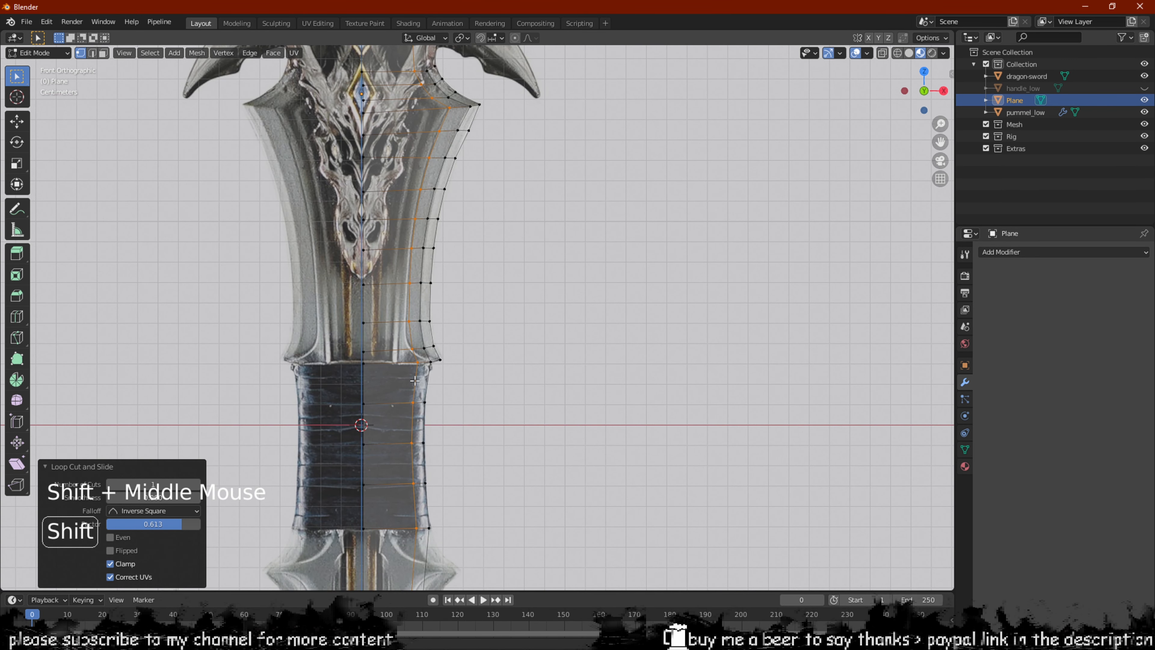
Move the lower section's bottom outer vertex about 0.008 m outward along X, onto the outer silhouette of the reference
middle_click_drag(433, 406, 471, 221, "shift")
scroll(454, 361, "up", 2)
scroll(472, 221, "up", 2)
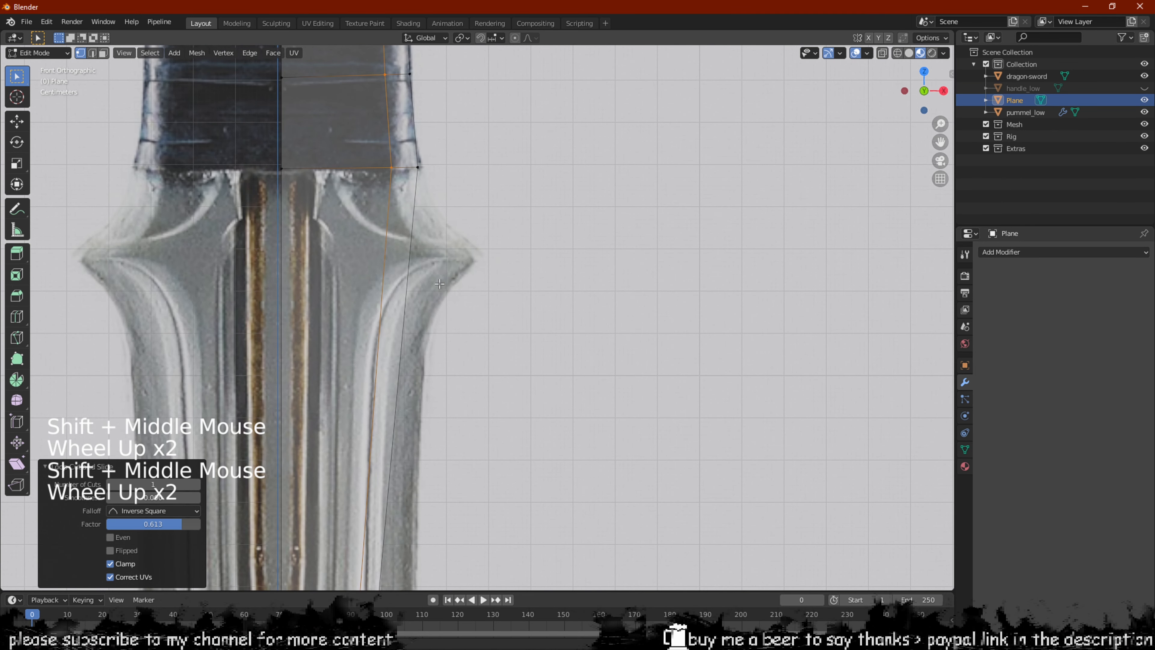
middle_click_drag(408, 294, 418, 211, "shift")
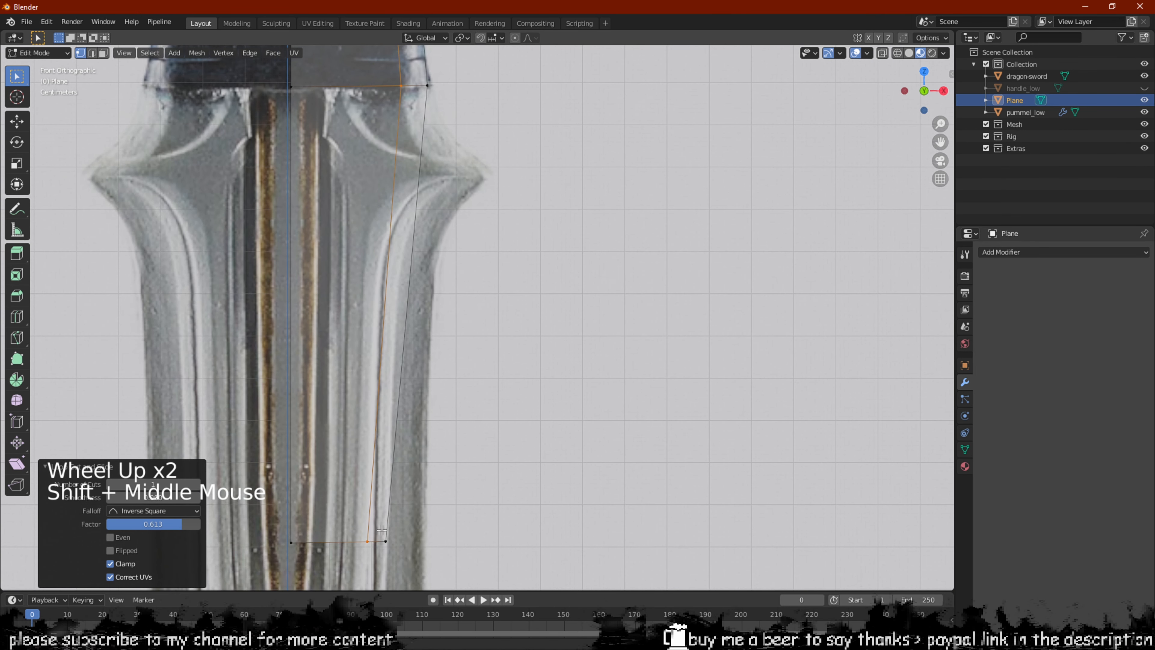
left_click(388, 533)
key("g")
key("x")
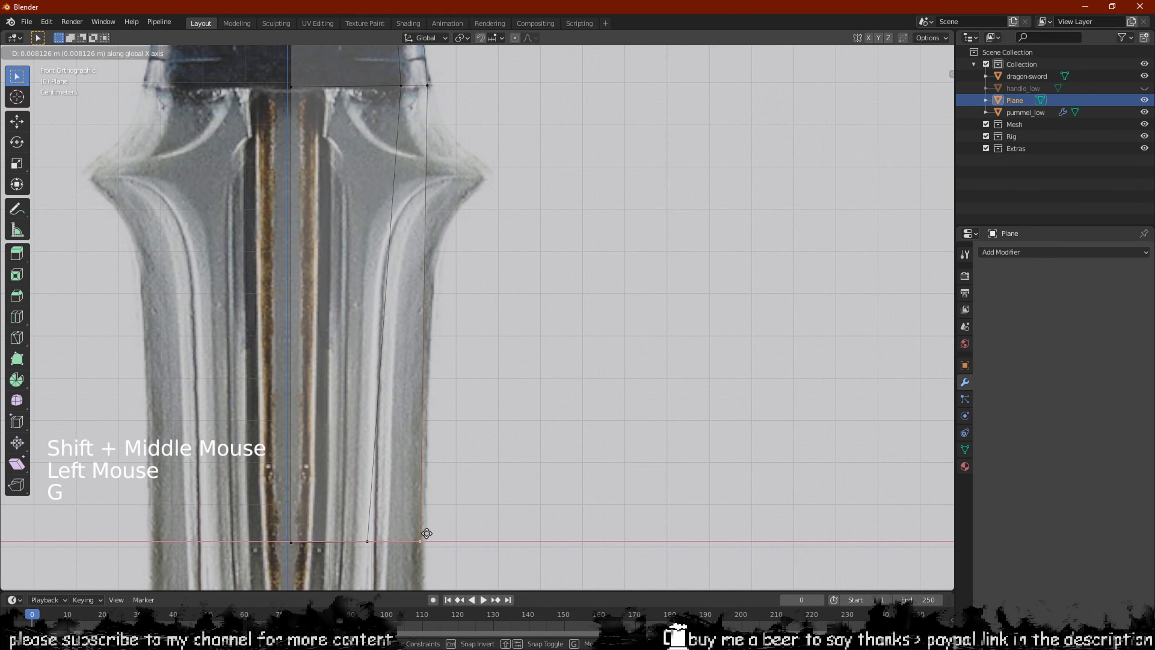
left_click(426, 533)
Add a crosswise loop cut at the height of the side spike and move its outer vertex outward along X to the spike's tip
middle_click_drag(416, 167, 416, 235, "shift")
key("ctrl+r")
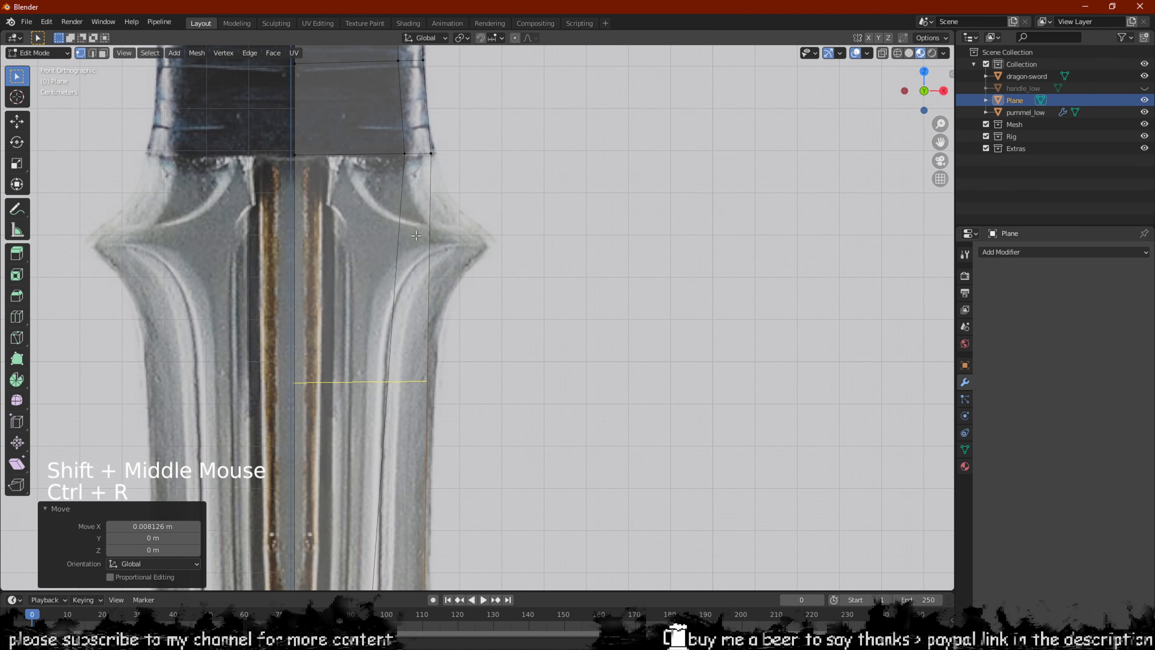
left_click(416, 241)
key("g")
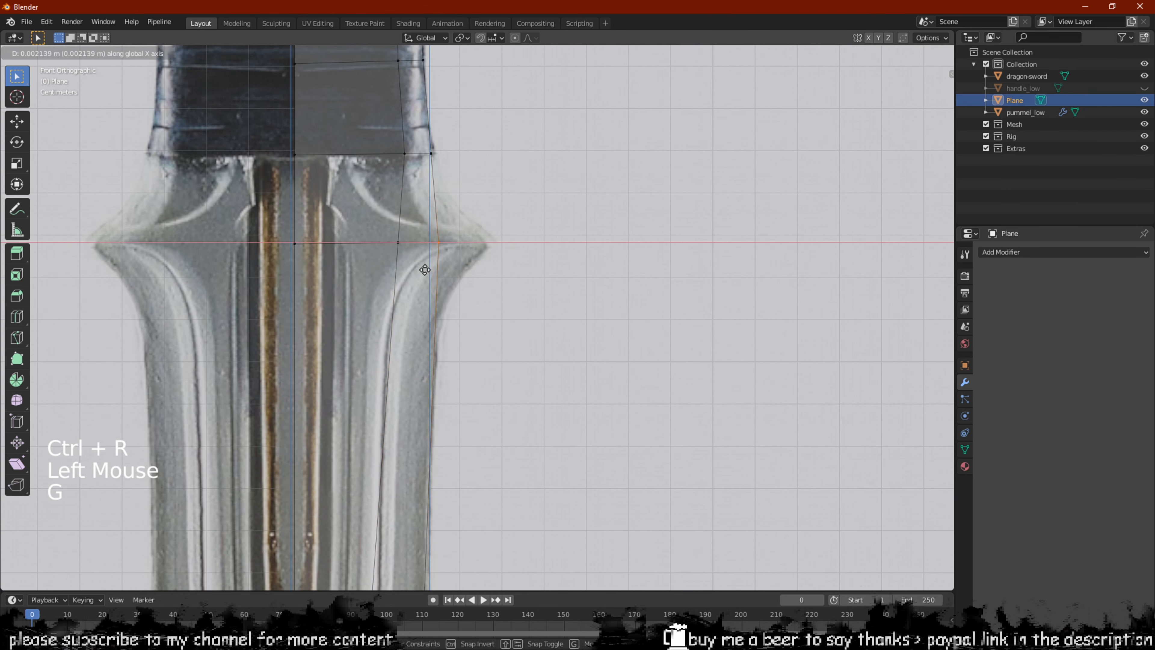
left_click(478, 270)
Move the bevel-line vertex at the spike's height about 0.0133 m outward along X
left_click(405, 239)
key("g")
key("x")
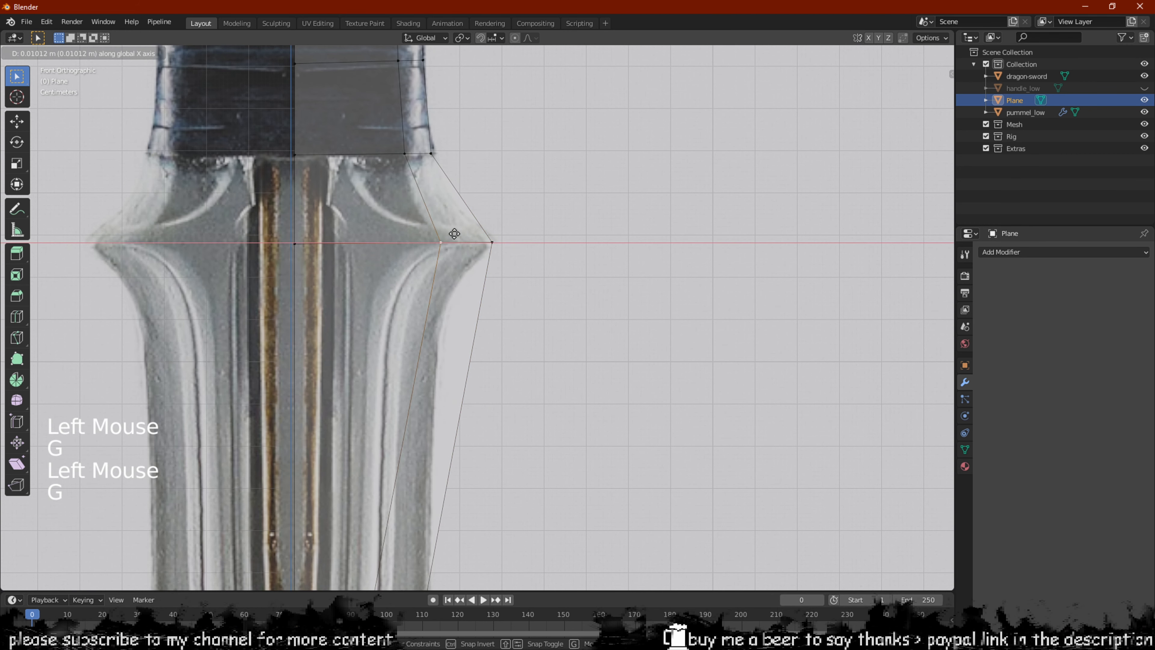
left_click(467, 234)
Add a loop cut below the spike, slid by a factor of 0.606, and move its two outer vertices about 0.0086 m inward along X
key("ctrl+r")
left_click(470, 315)
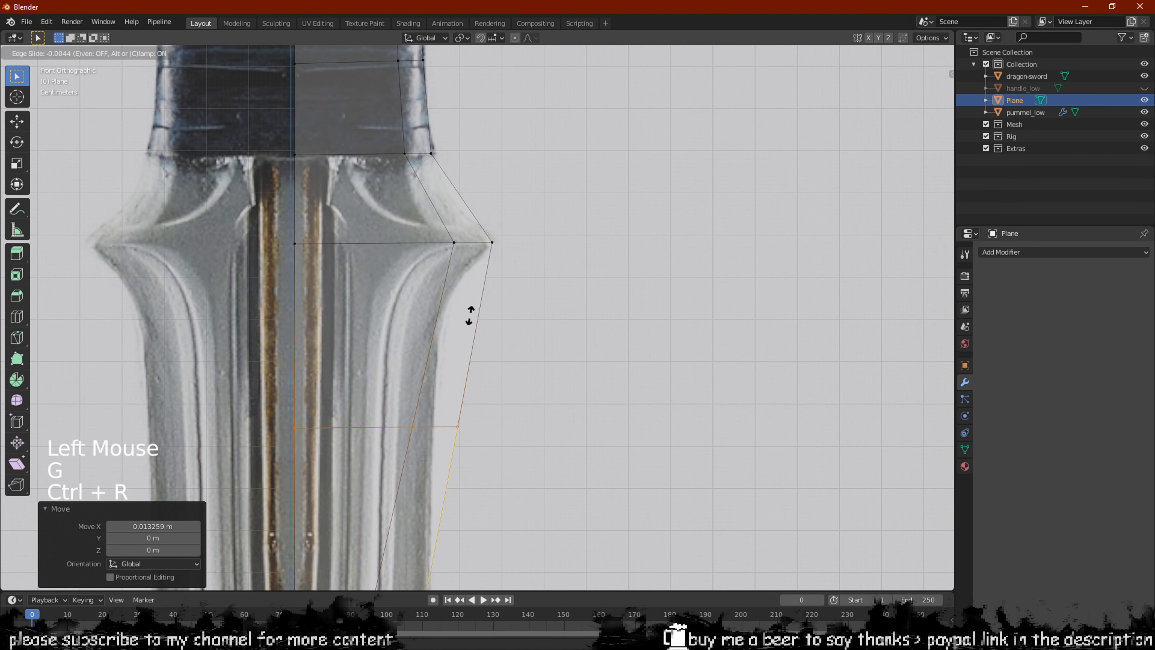
left_click(486, 237)
left_click(457, 314)
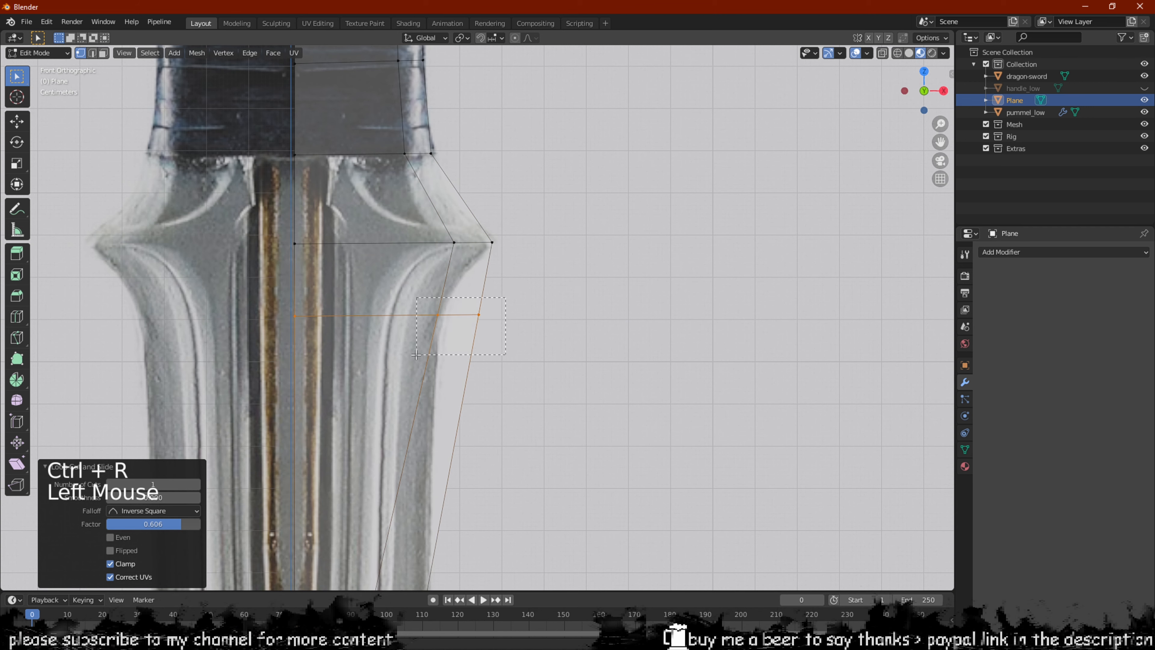
key("g")
key("x")
left_click(370, 351)
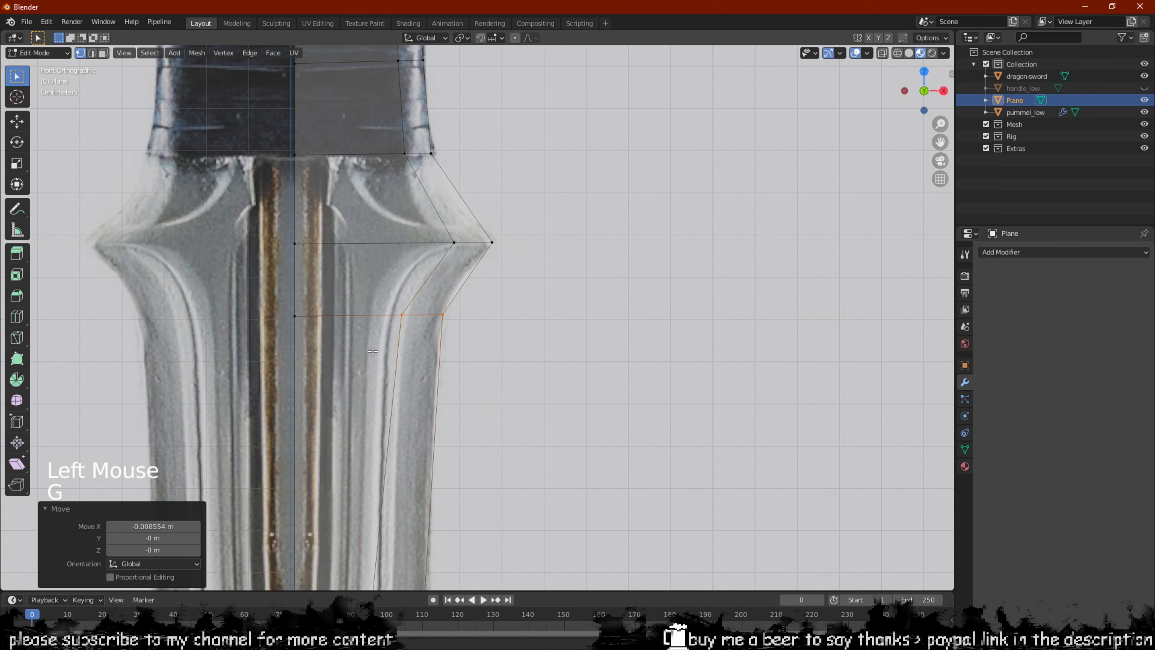
Add a centred loop cut just below the spike and move its two outer vertices slightly inward along X onto the curved outline
key("ctrl+r")
left_click(429, 283)
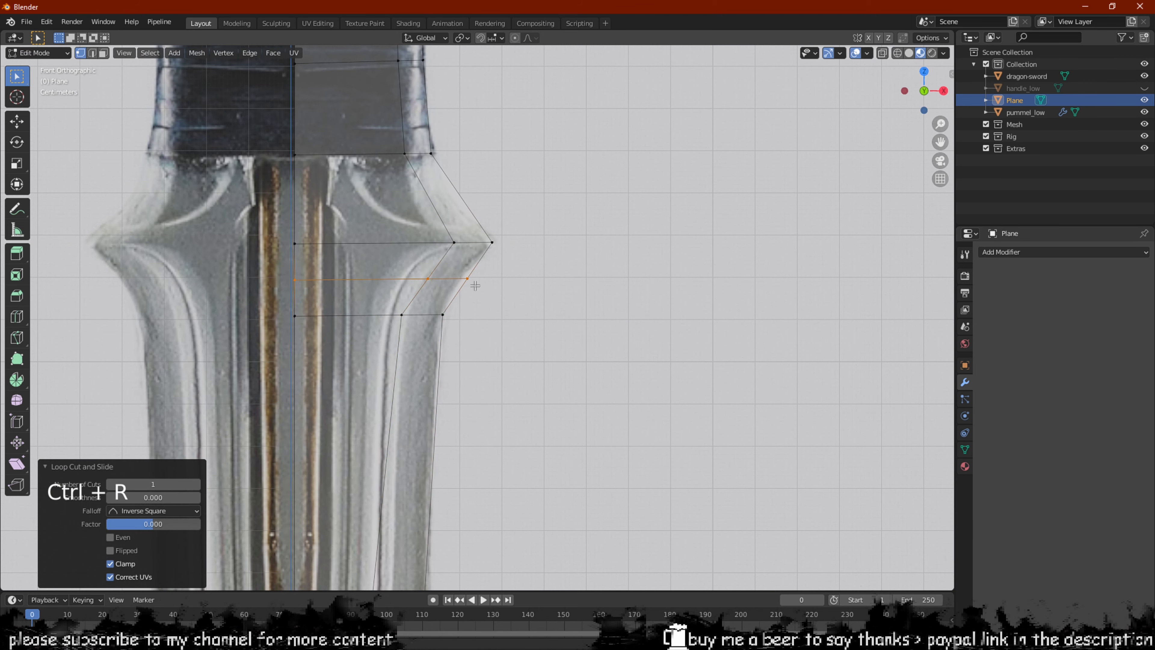
left_click(430, 285)
left_click(444, 279)
key("g")
key("x")
left_click(383, 294)
Add a centred loop cut between the grip and the spike and move its two outer vertices inward along X onto the concave outline
middle_click_drag(382, 294, 379, 377, "shift")
key("ctrl+r")
left_click(447, 279)
left_click(444, 279)
key("g")
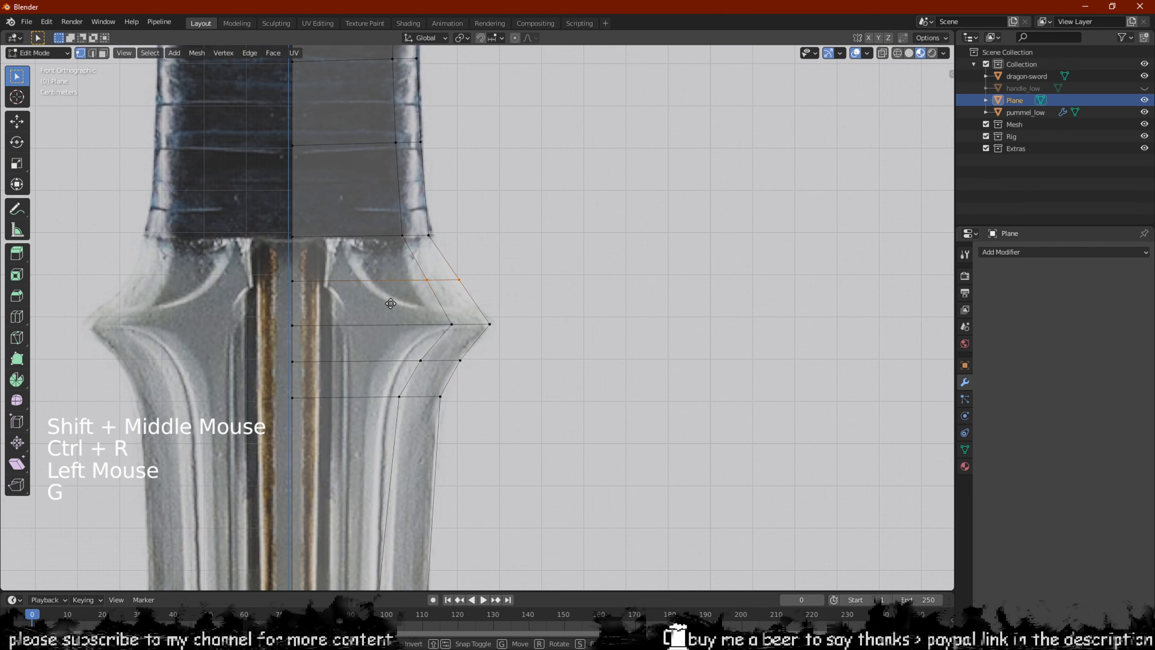
key("x")
left_click(430, 307)
Move the spike's tip vertex about 0.0006 m outward along X
left_click(488, 324)
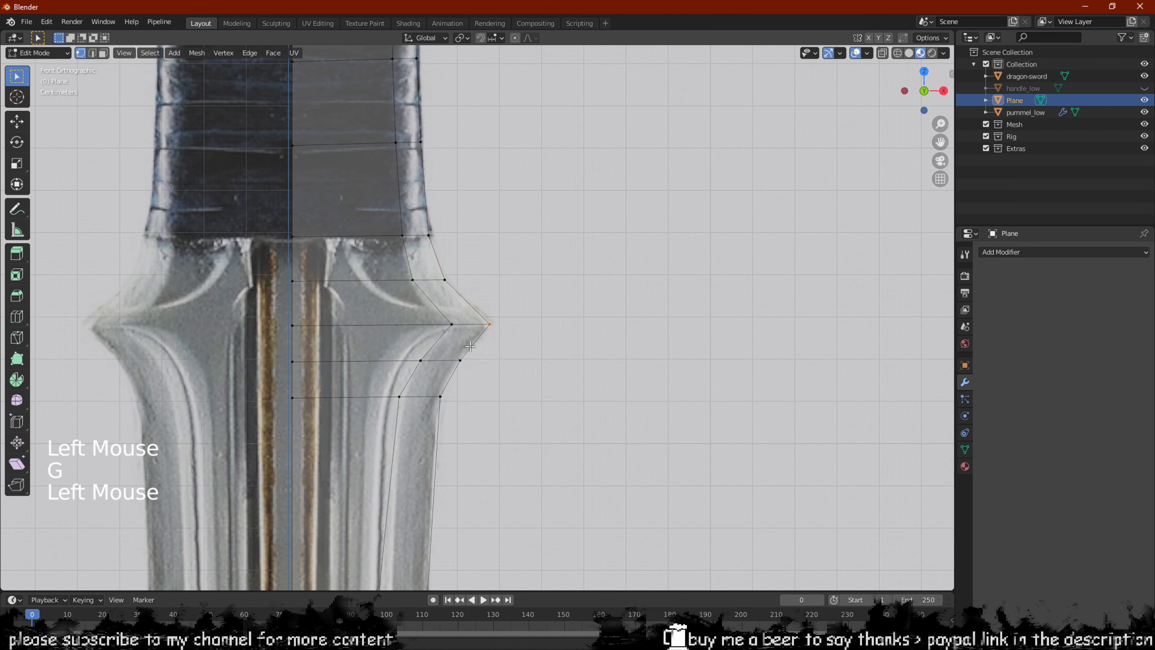
key("g")
key("x")
left_click(471, 344)
Add a loop cut in the upper part of the long straight section and move its two outer vertices about 0.0005 m inward along X
scroll(455, 342, "down", 1)
middle_click_drag(440, 341, 442, 337, "shift")
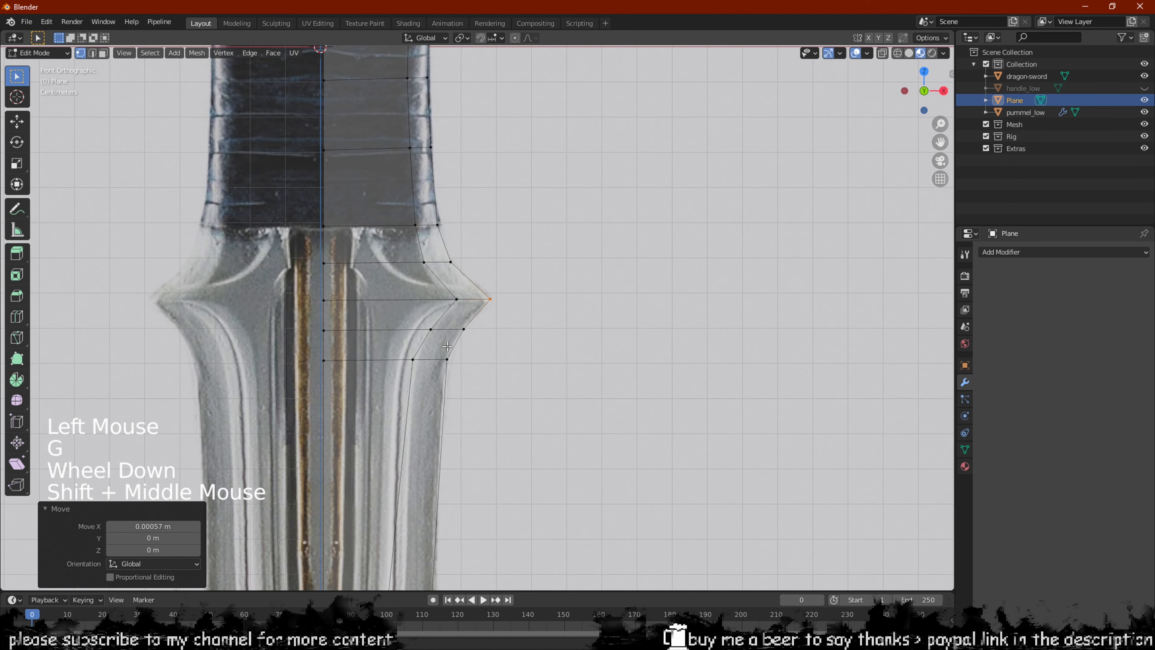
middle_click_drag(445, 444, 445, 265, "shift")
key("ctrl+r")
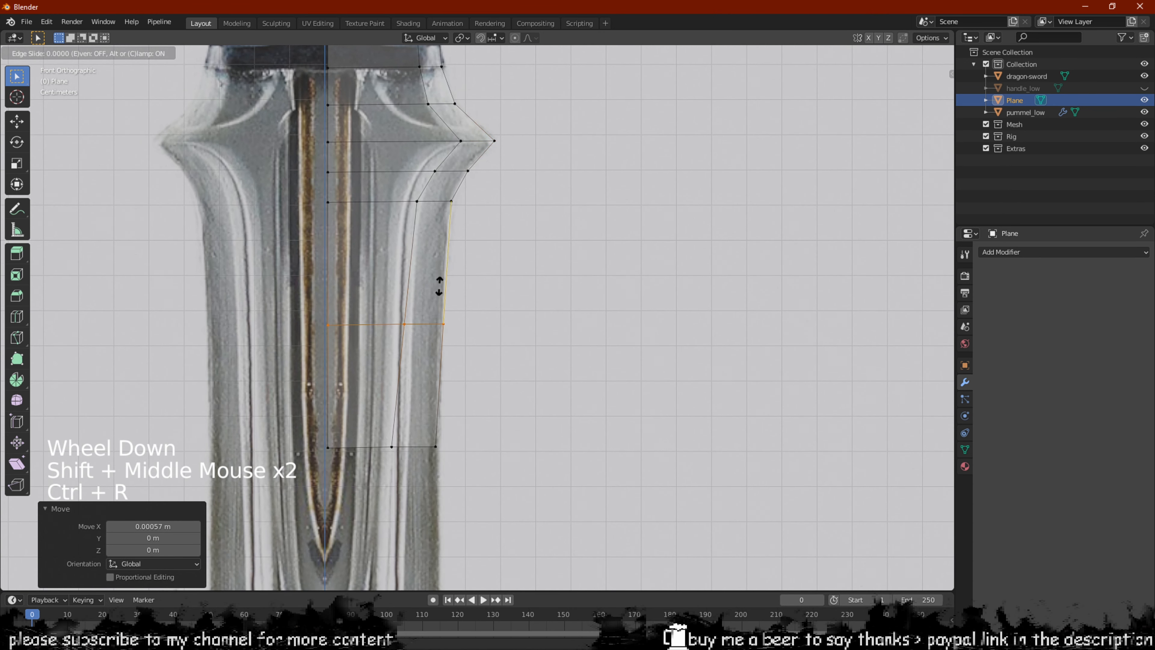
left_click(444, 287)
key("g")
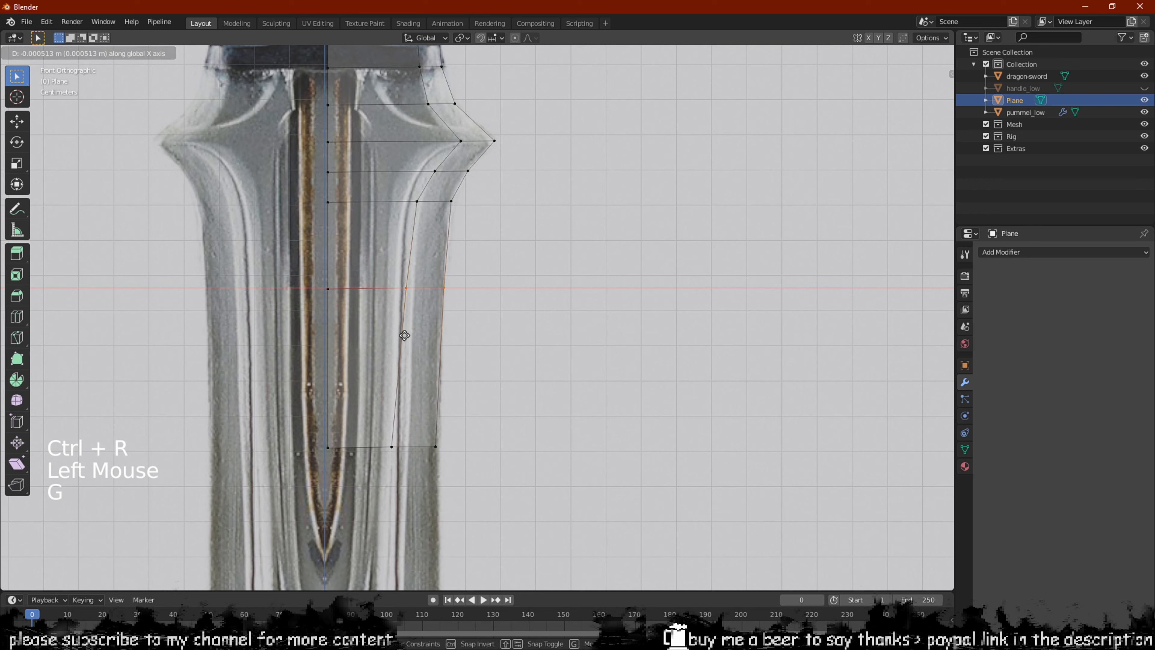
left_click(404, 336)
Move the inner bevel vertices of the three loops below the spike inward along X onto the bevel line, the topmost by about 0.0033 m
left_click(406, 287)
key("g")
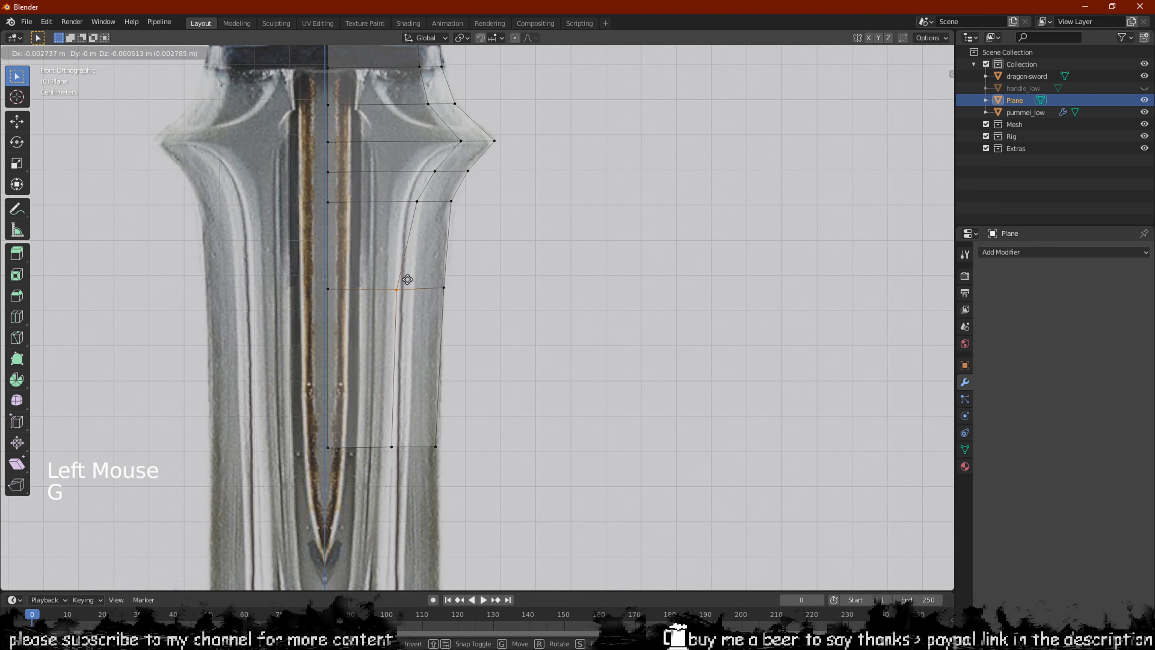
left_click(414, 279)
left_click(419, 204)
key("g")
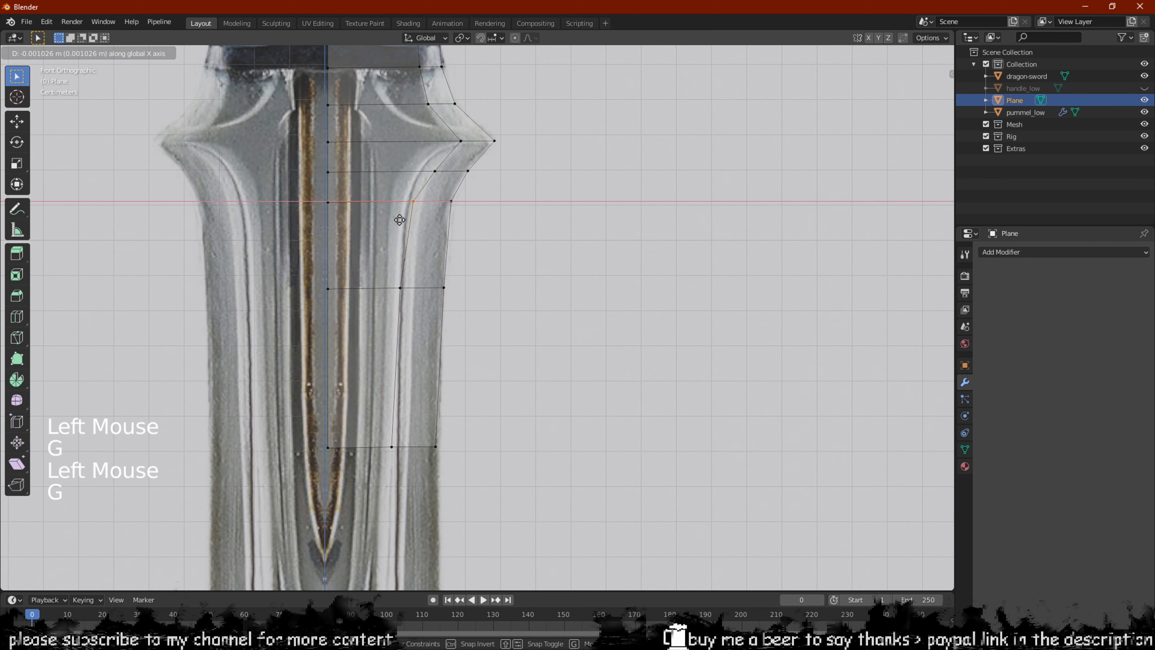
left_click(399, 219)
left_click(427, 176)
key("g")
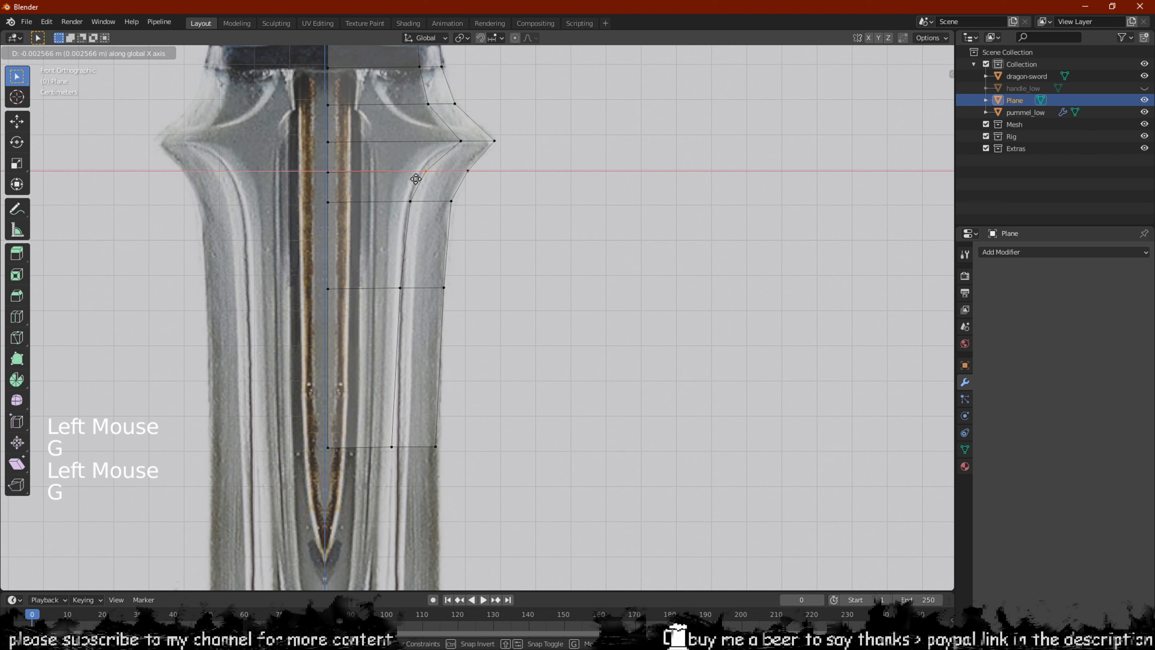
left_click(413, 179)
Move the bottom edge's bevel vertex about 0.0021 m outward along X, onto the bevel line
middle_click_drag(467, 151, 446, 59, "shift")
left_click(352, 364)
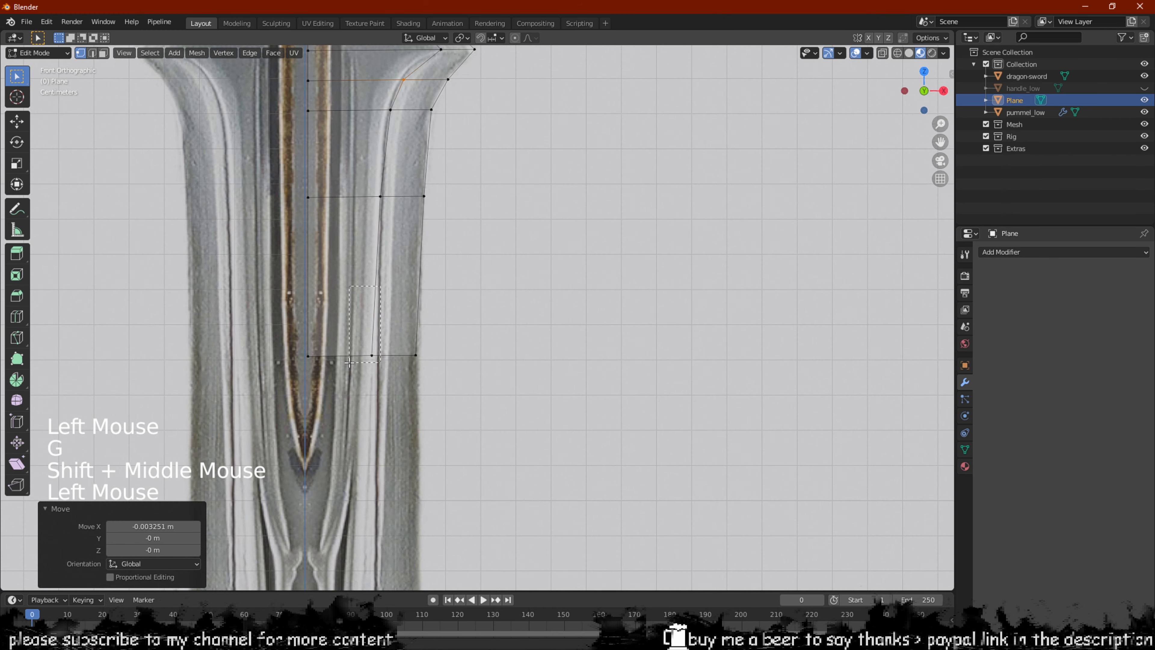
key("g")
left_click(357, 366)
Move the whole bottom edge about 0.0525 m down along Z, past the tip of the gold inlay
scroll(357, 367, "down", 2)
middle_click_drag(410, 191, 433, 259, "shift")
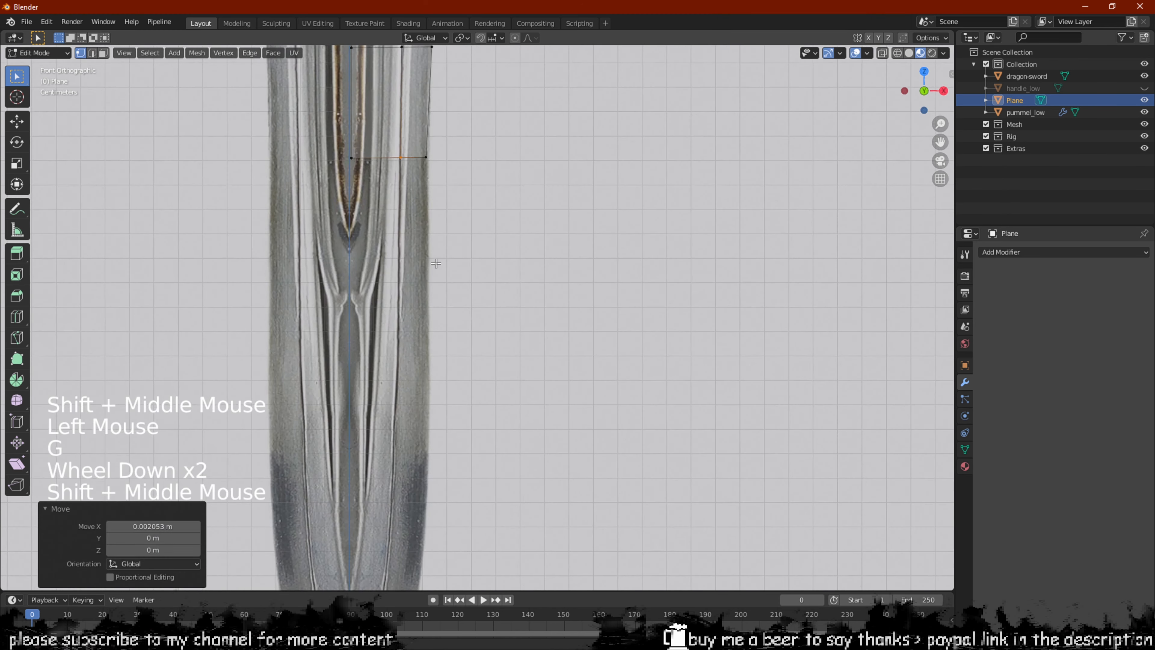
key("2")
left_click(421, 158)
key("g")
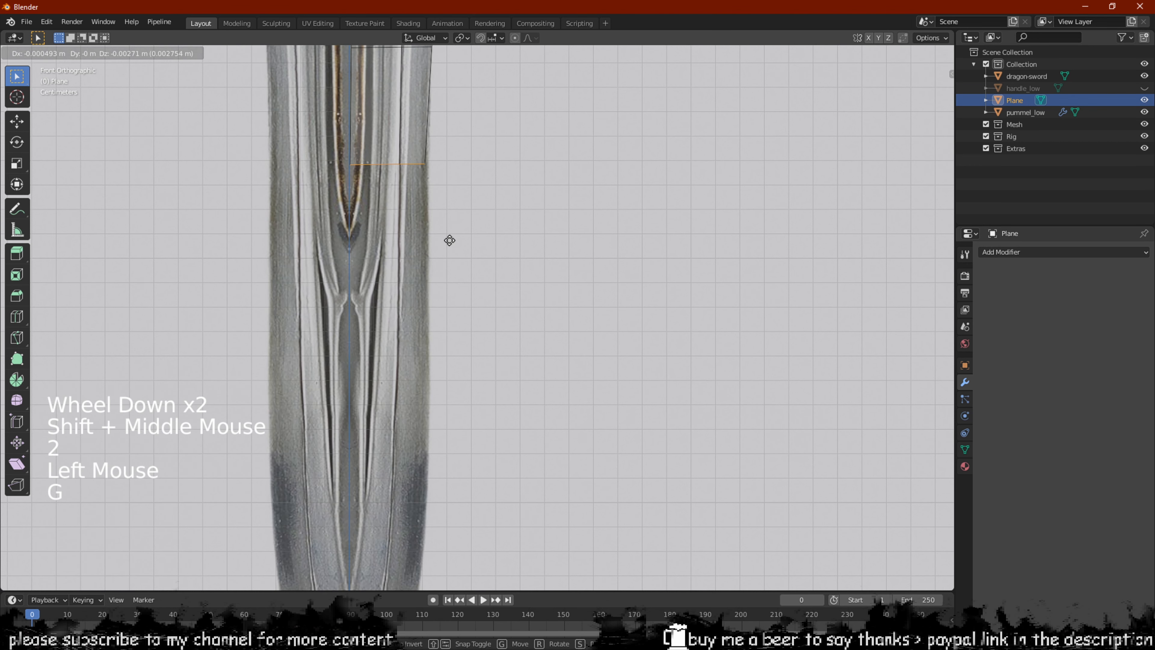
key("z")
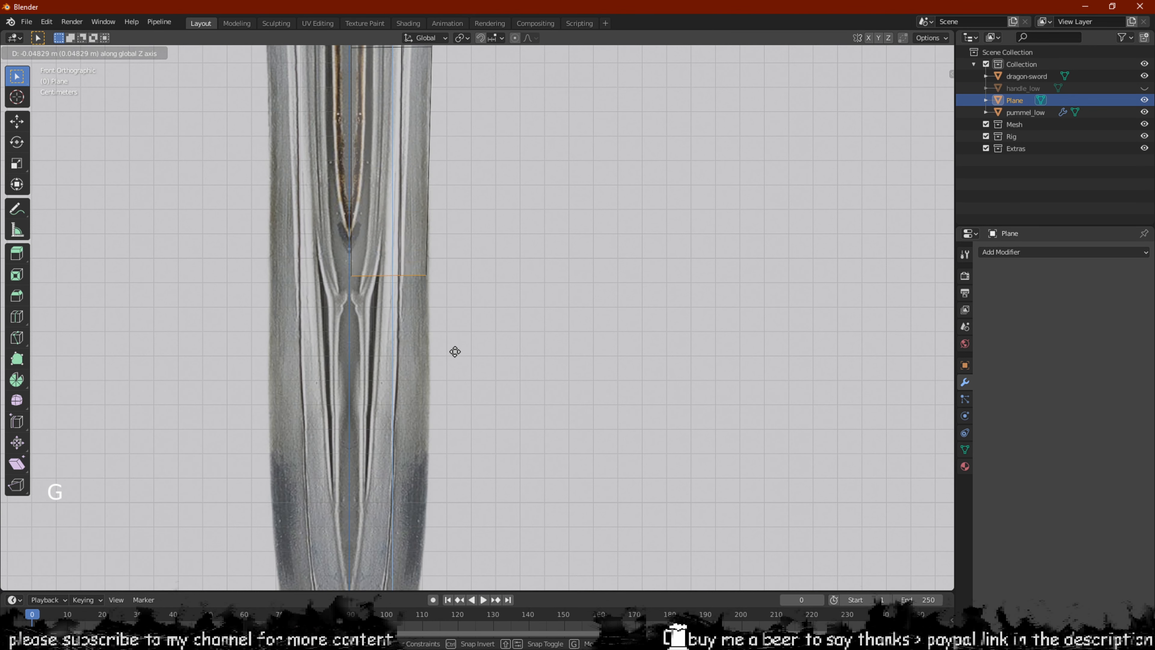
left_click(457, 362)
Extrude the bottom edge down along Z to the start of the dark area where the blade begins to taper
key("e")
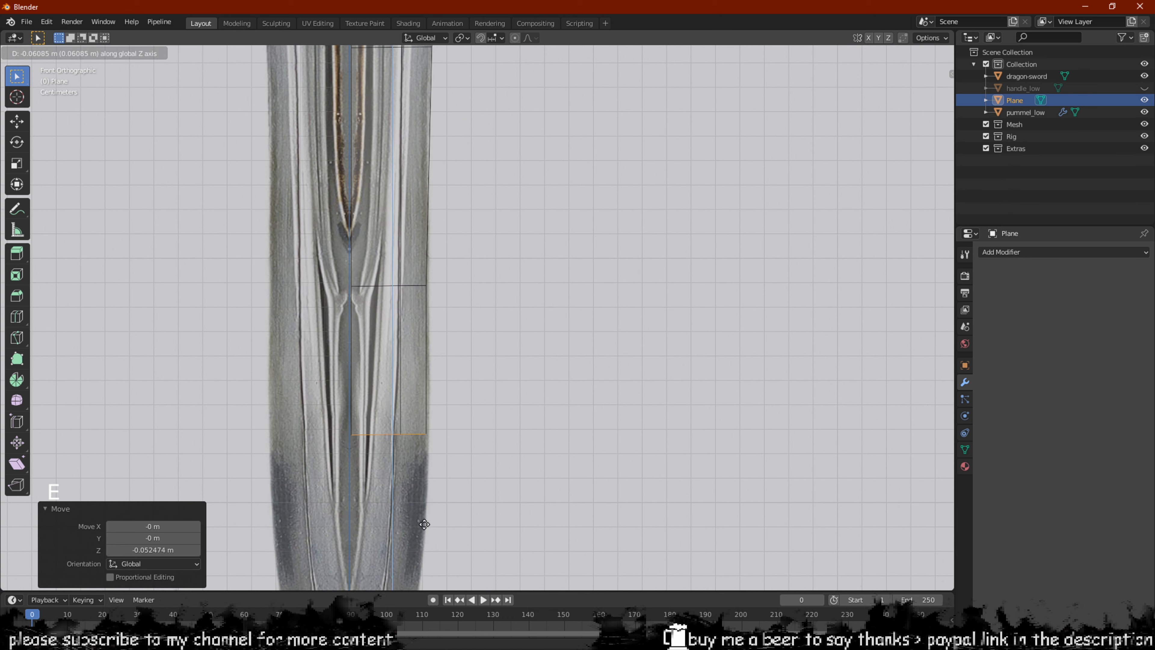
left_click(430, 547)
key("1")
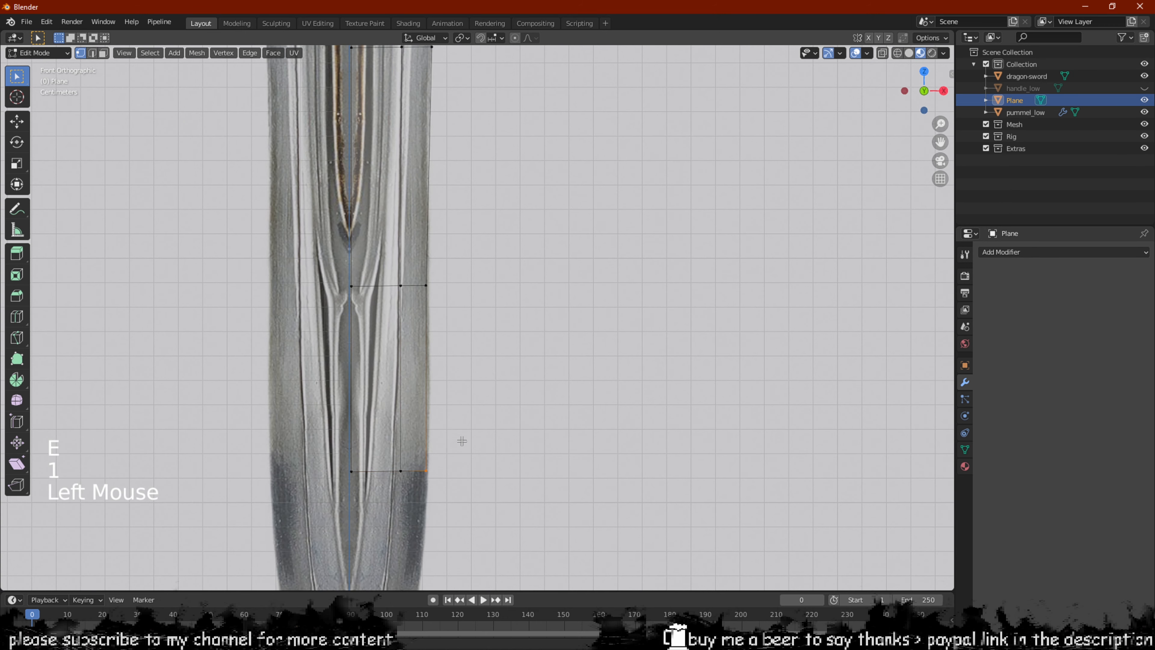
Add a centred loop cut across the new section and move its outer vertex slightly outward onto the silhouette
middle_click_drag(460, 410, 433, 227, "shift")
key("ctrl+r")
left_click(432, 199)
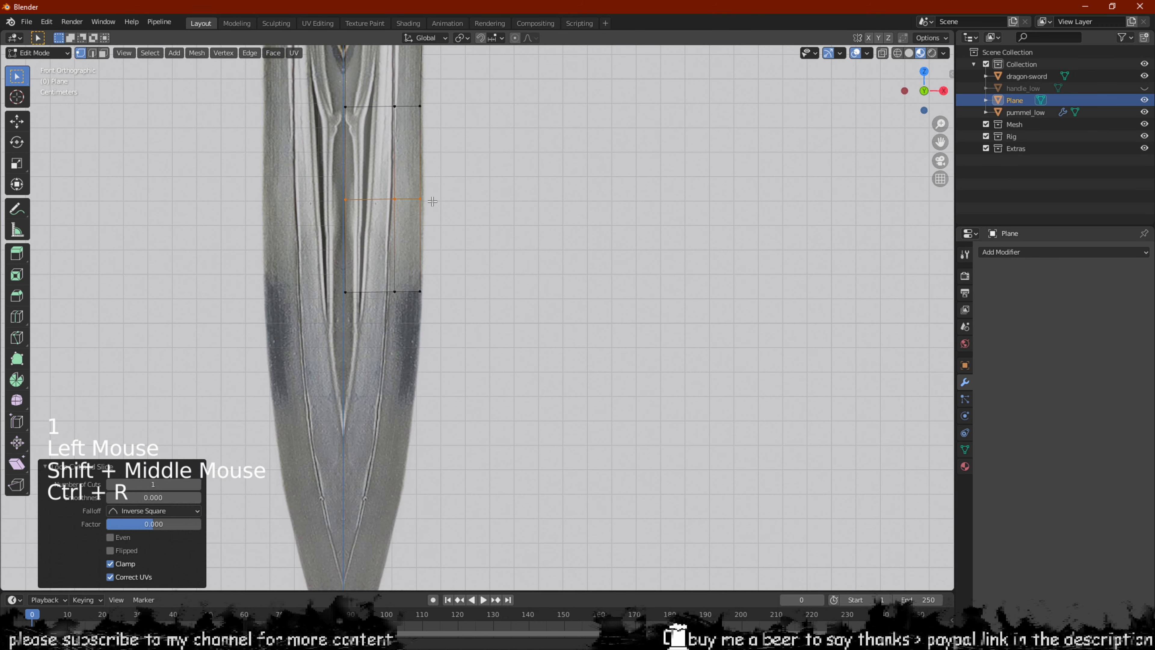
left_click_drag(440, 179, 408, 222)
key("g")
left_click(409, 222)
Move the bottom row of vertices about 0.0165 m down along Z
middle_click_drag(486, 336, 542, 223, "shift")
left_click_drag(543, 223, 298, 341)
key("g")
middle_click_drag(296, 347, 295, 378)
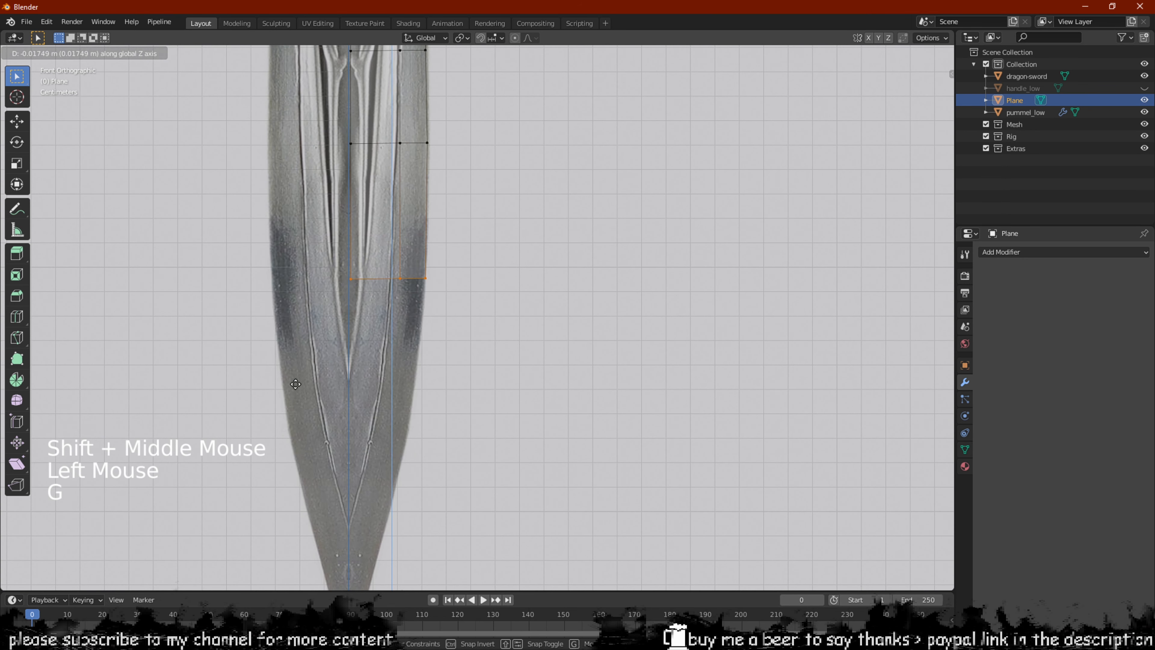
left_click(295, 381)
Extrude the bottom row down along Z into the taper and move its two outer vertices about 0.0057 m inward along X
key("e")
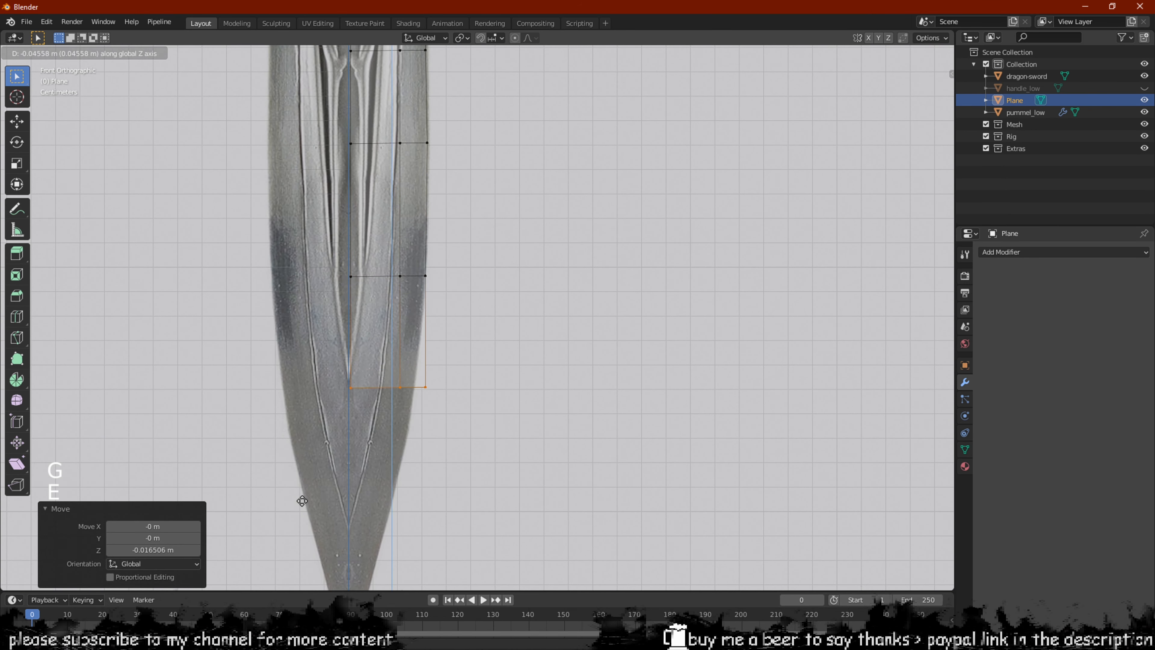
left_click(301, 511)
left_click_drag(418, 438, 418, 438)
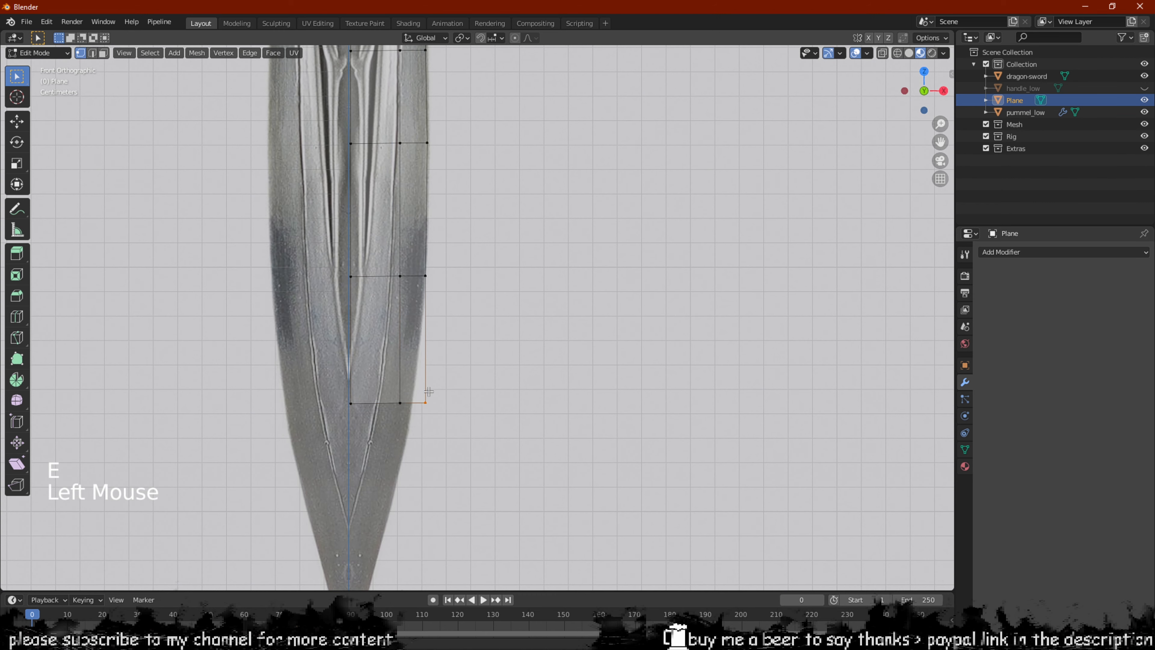
key("g")
key("x")
left_click(375, 437)
Extrude the bottom row about 0.0912 m down along Z, close to the blade's pointed tip
middle_click_drag(386, 443, 414, 318, "shift")
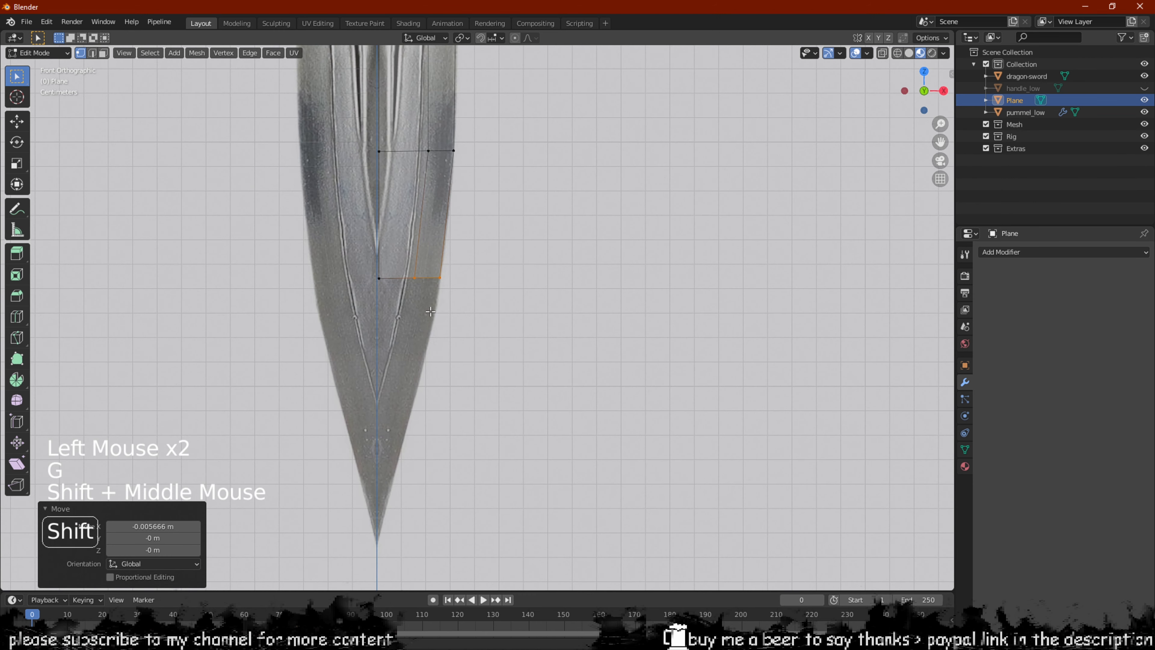
left_click_drag(534, 243, 322, 349)
key("g")
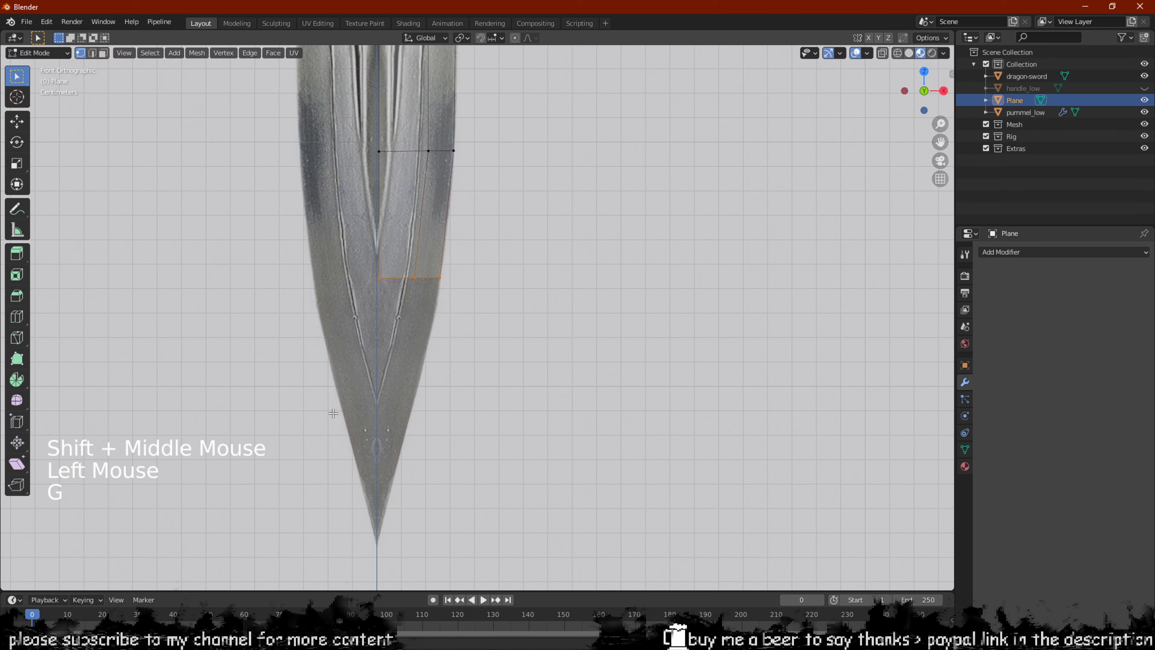
key("e")
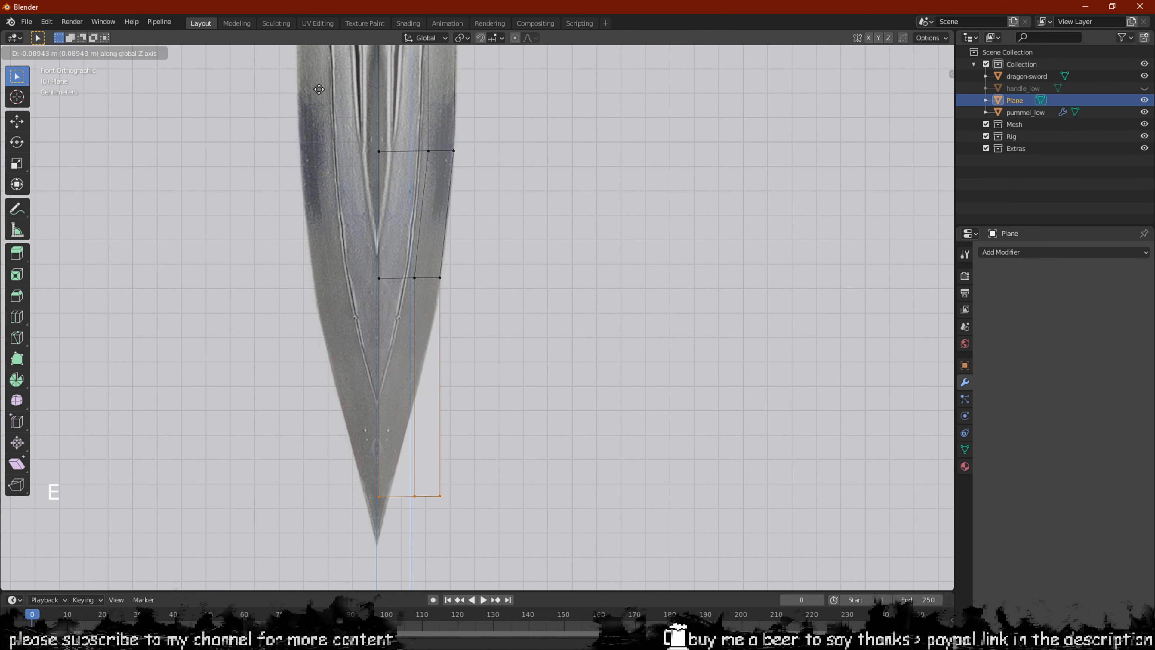
left_click(320, 90)
Move the bottom row's centreline vertex onto the axis, then about 0.016 m down along Z and freely onto the blade's tip
middle_click_drag(460, 291, 486, 606, "shift")
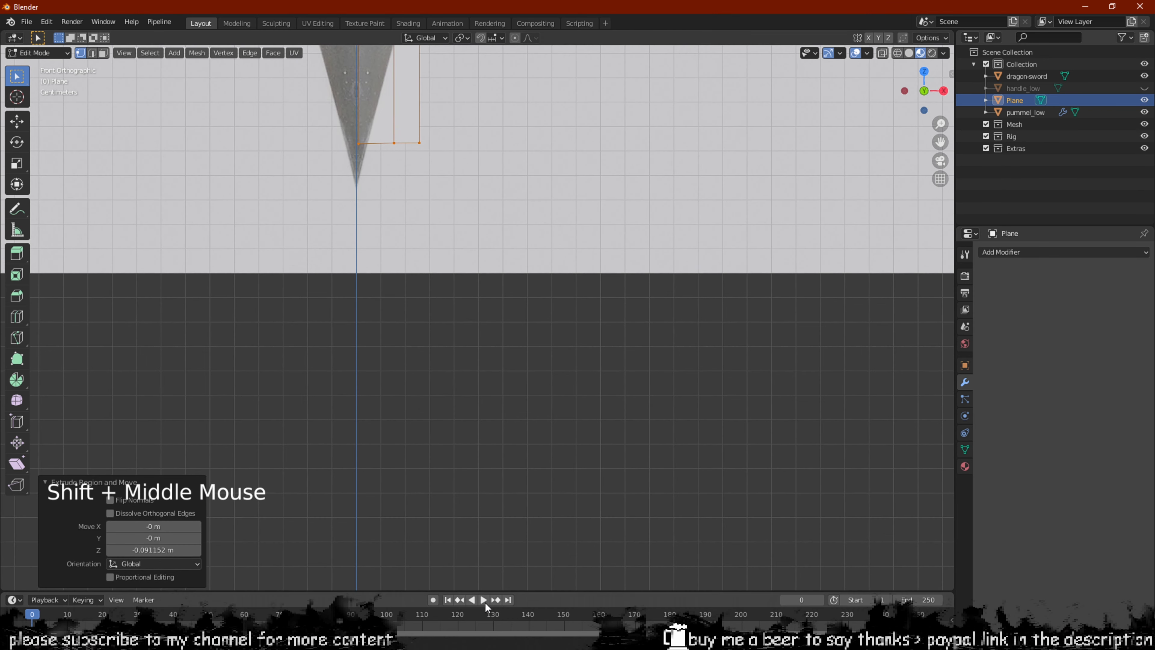
scroll(417, 265, "up", 2)
middle_click_drag(417, 266, 489, 405, "shift")
scroll(439, 310, "up", 3)
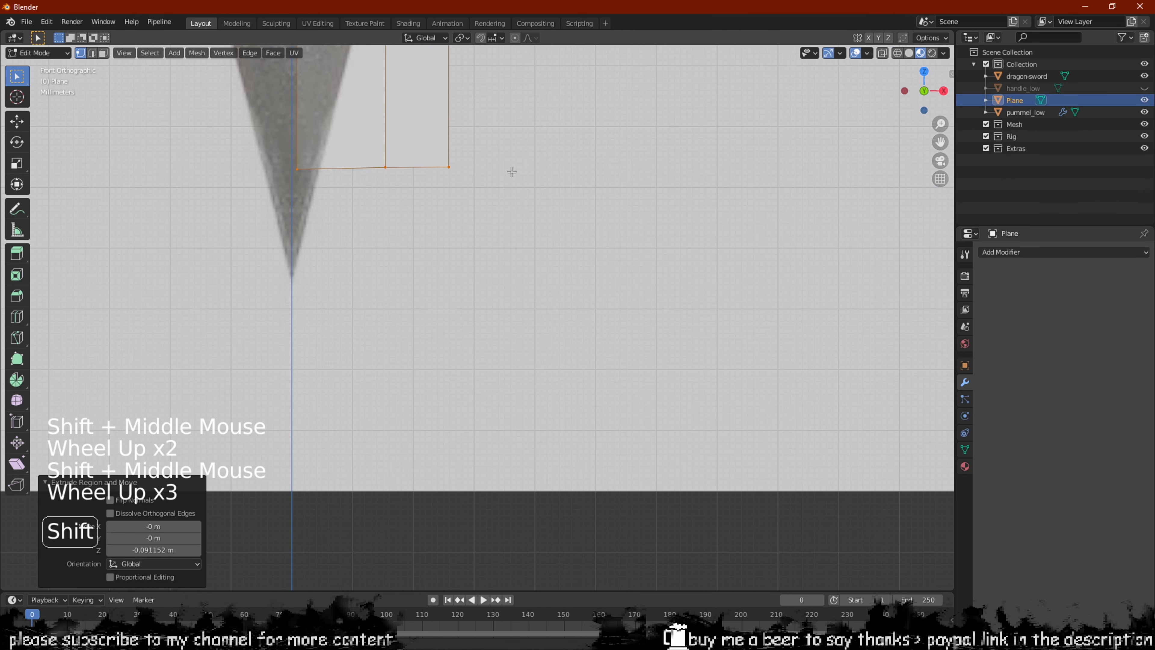
middle_click_drag(429, 217, 497, 333, "shift")
left_click_drag(455, 238, 338, 324)
left_click(389, 310)
key("g")
key("x")
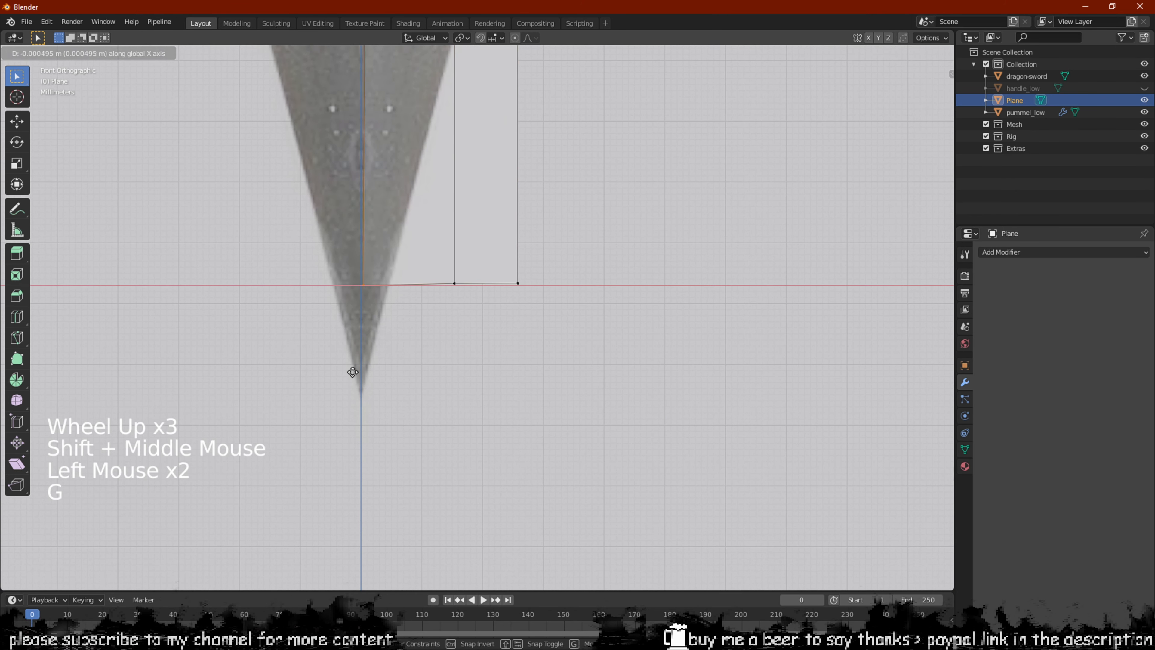
key("g")
key("z")
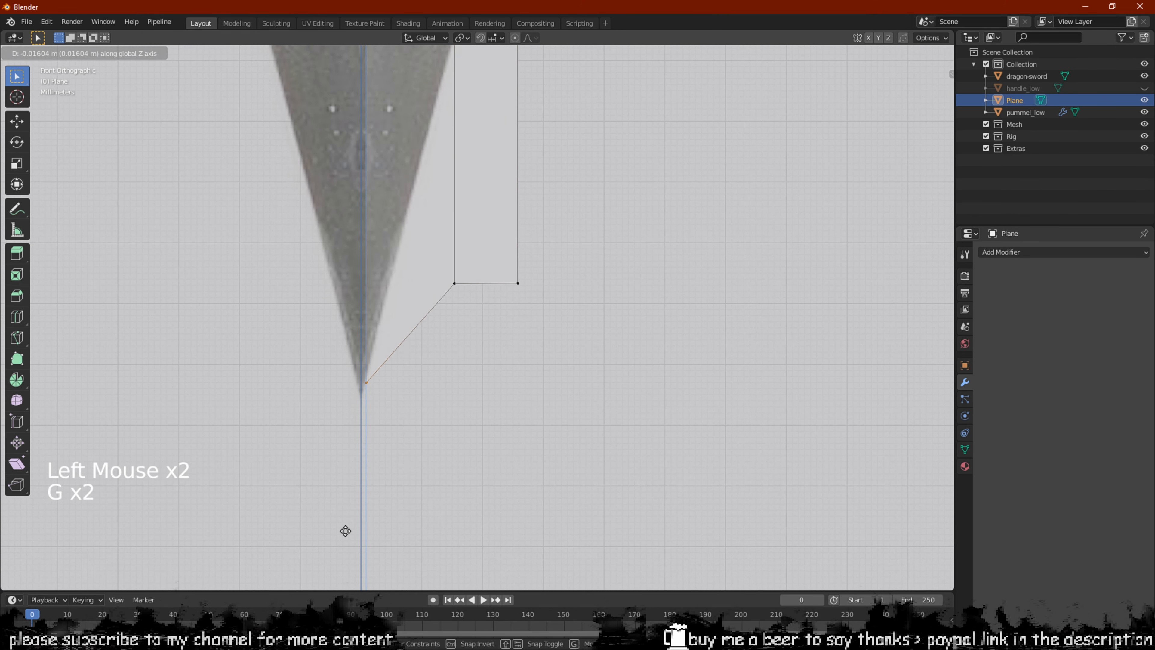
left_click(345, 531)
key("g")
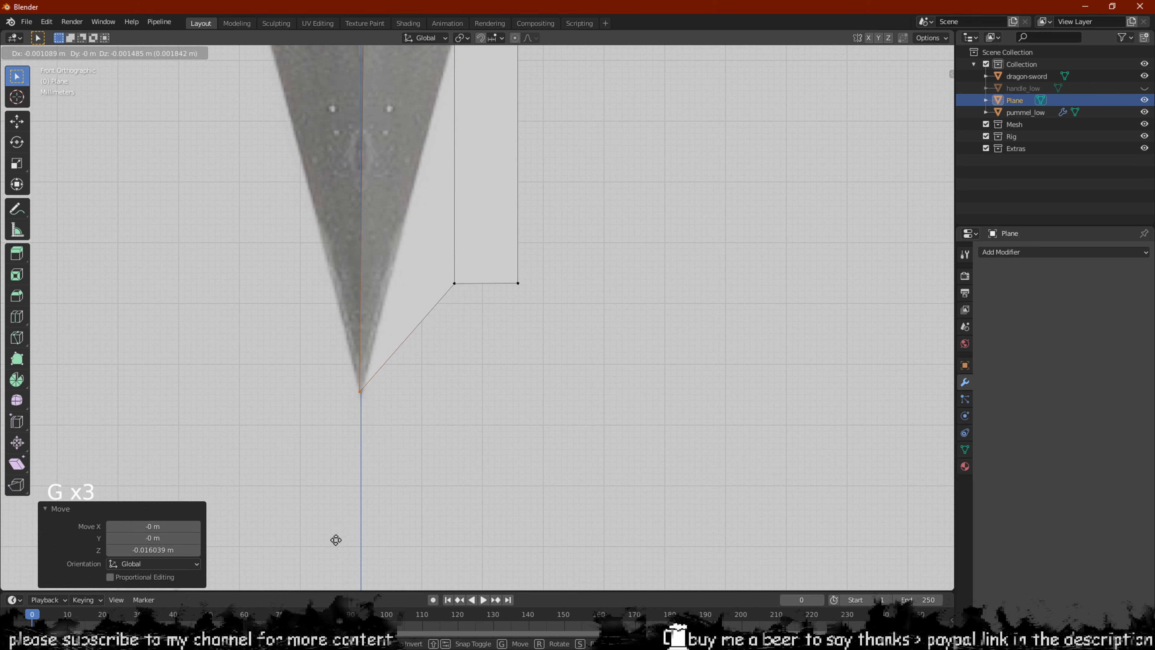
left_click(335, 540)
Move the bottom row's middle vertex beside the tip and its outer vertex about 0.0228 m inward and 0.012 m down
left_click(454, 284)
key("g")
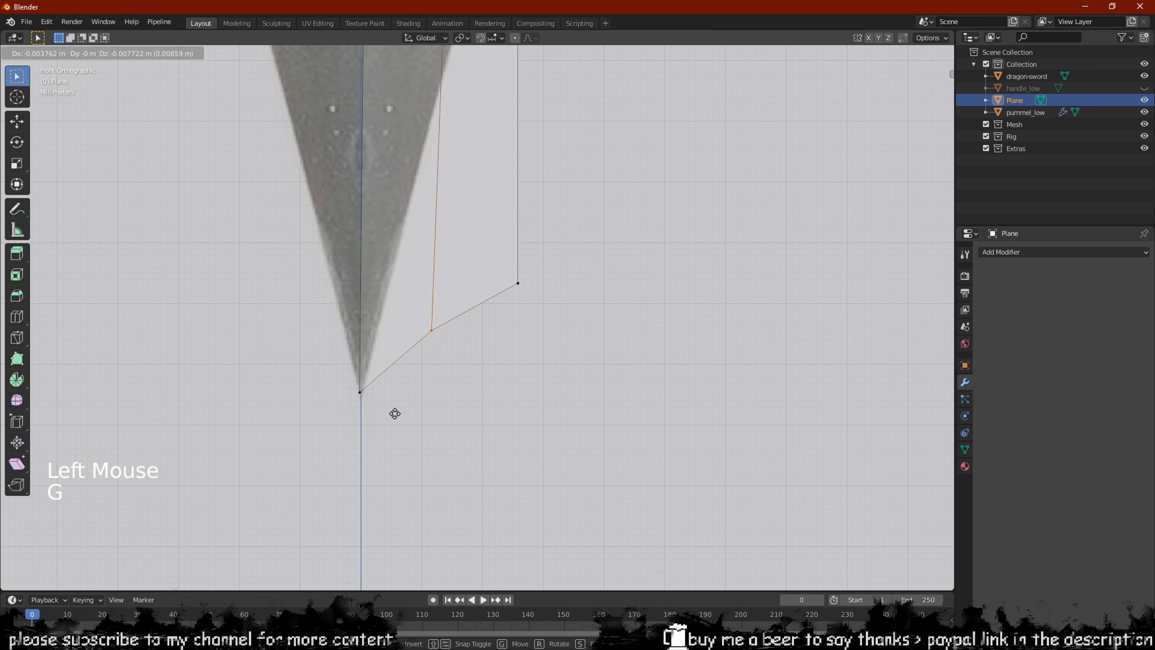
left_click(343, 455)
left_click_drag(476, 330, 476, 330)
key("g")
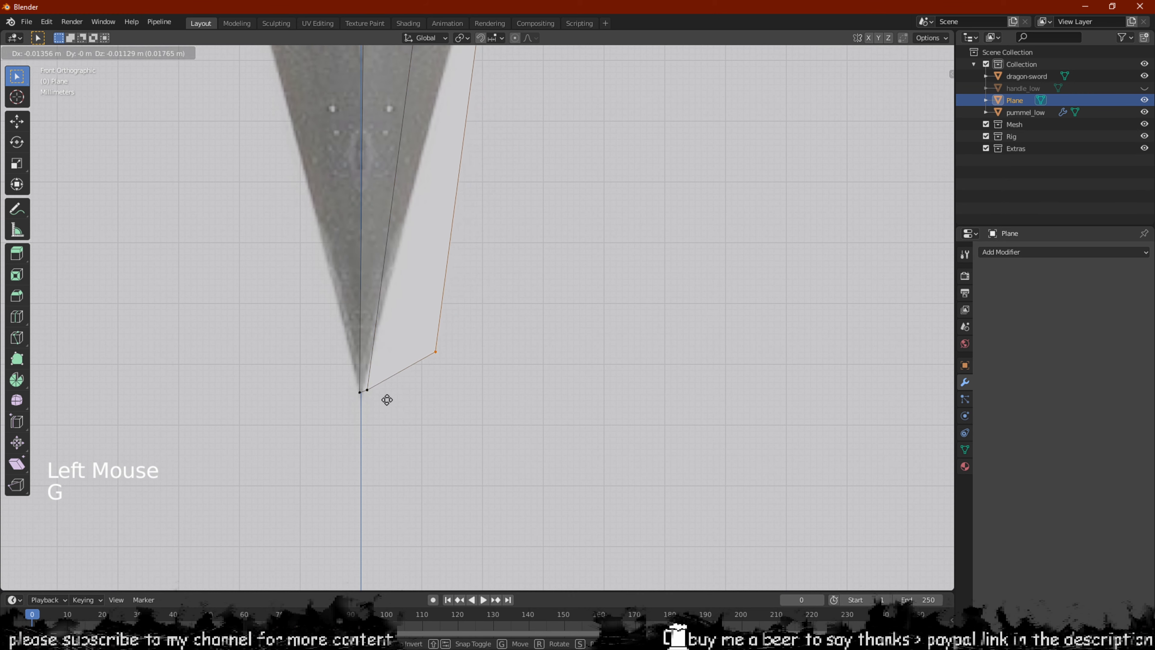
left_click(402, 402)
Nudge the middle vertex slightly up from the tip, then raise the outer vertex along Z and fit it to the silhouette
middle_click_drag(457, 228, 446, 351, "shift")
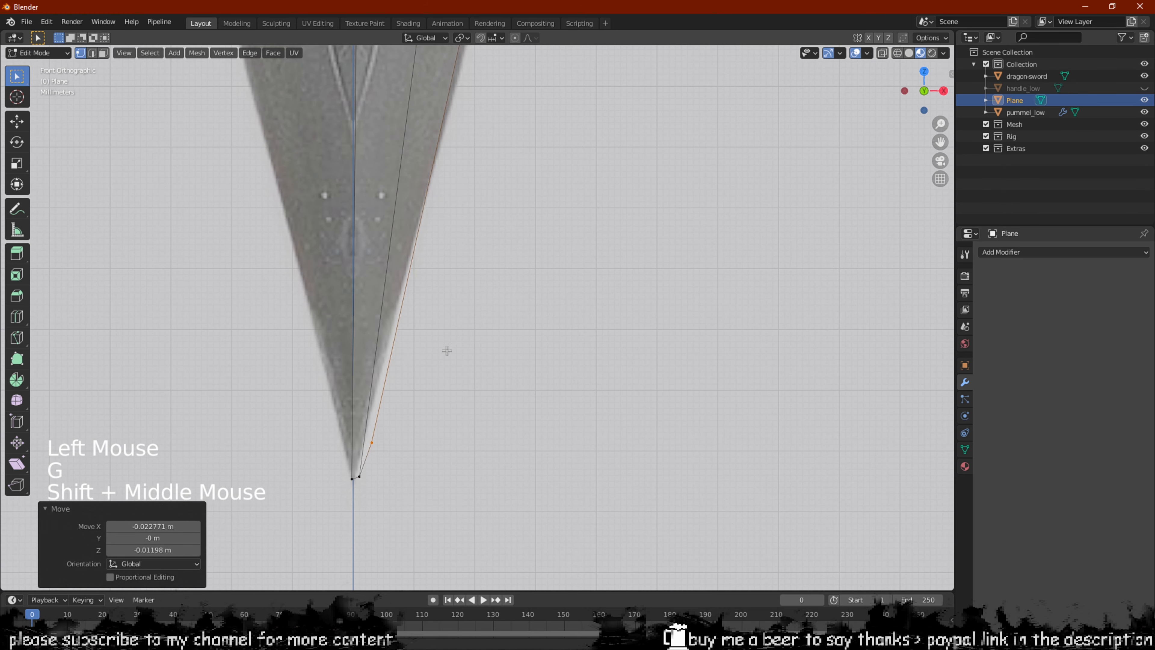
scroll(497, 333, "up", 1)
scroll(534, 286, "down", 2)
middle_click_drag(534, 286, 441, 492, "shift")
scroll(440, 492, "up", 1)
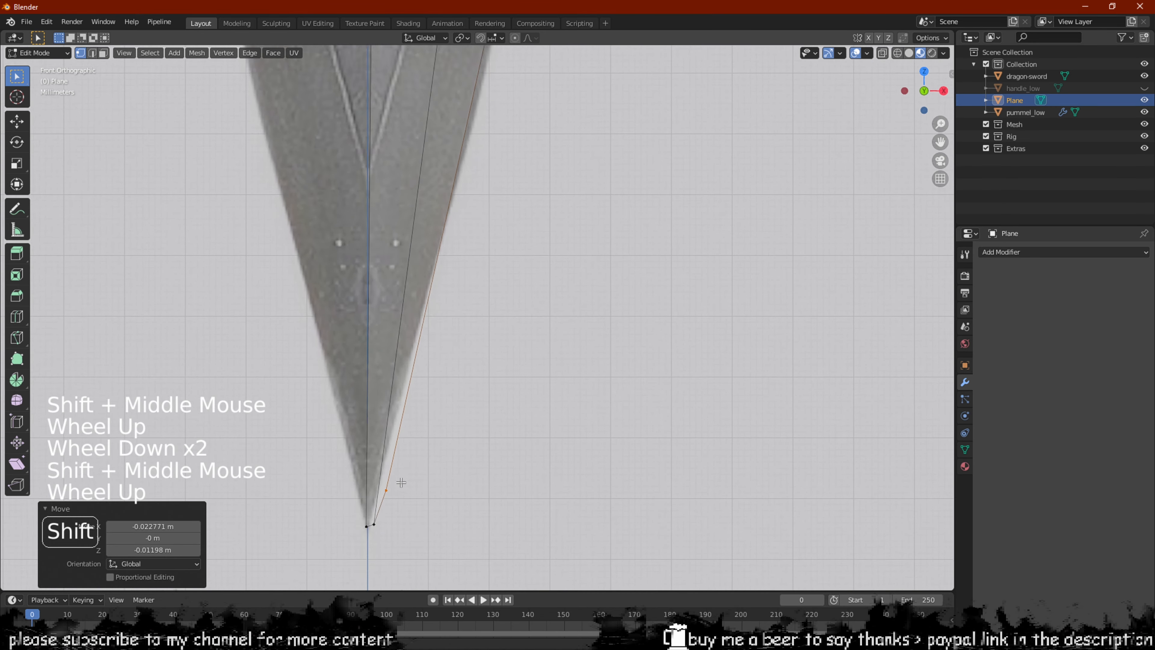
middle_click_drag(363, 470, 337, 434, "shift")
scroll(336, 433, "up", 2)
left_click(357, 493)
key("g")
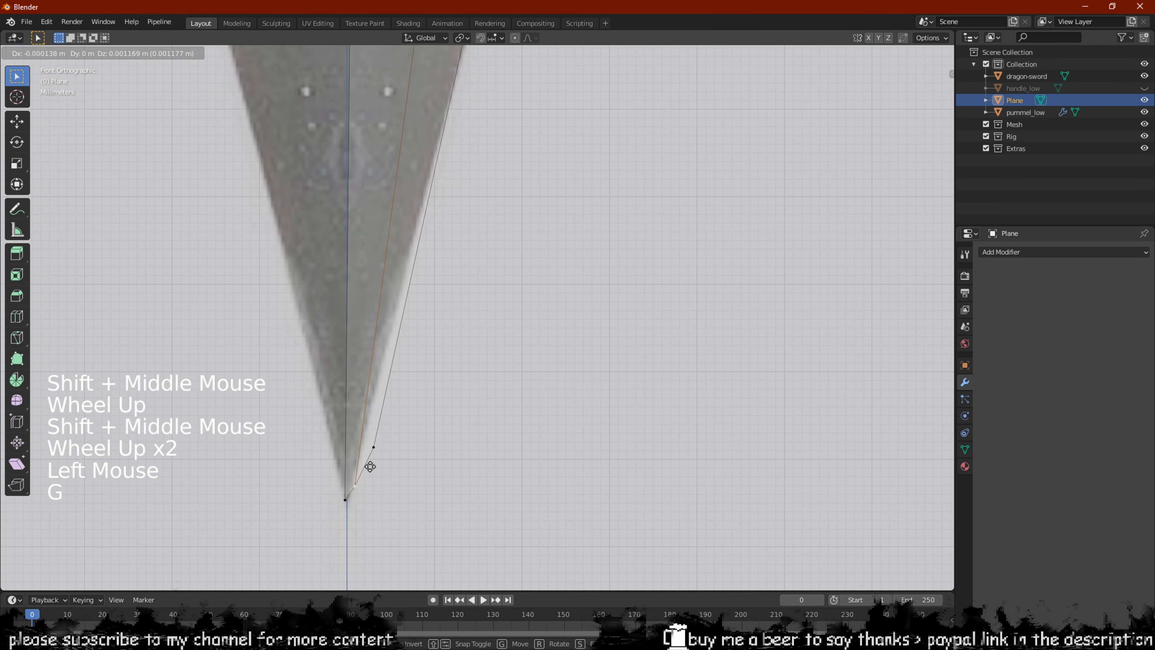
left_click(371, 464)
key("g")
key("z")
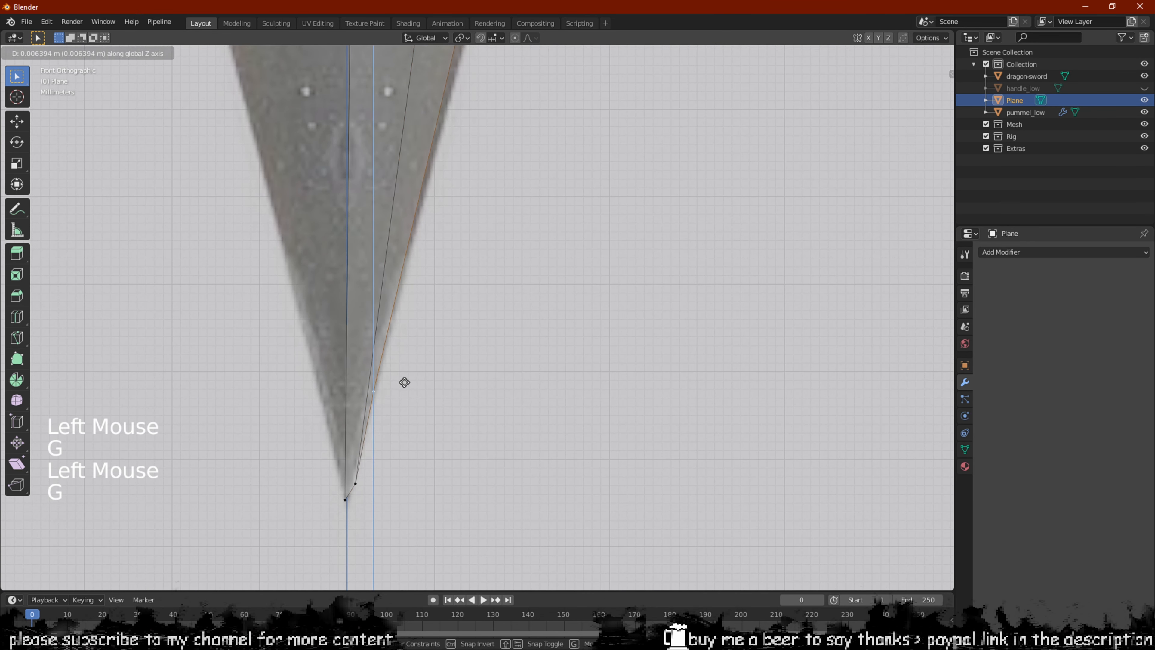
left_click(404, 382)
key("g")
left_click(447, 297)
Add a loop cut across the long tip section and move its outer vertex onto the blade silhouette
scroll(447, 298, "down", 3)
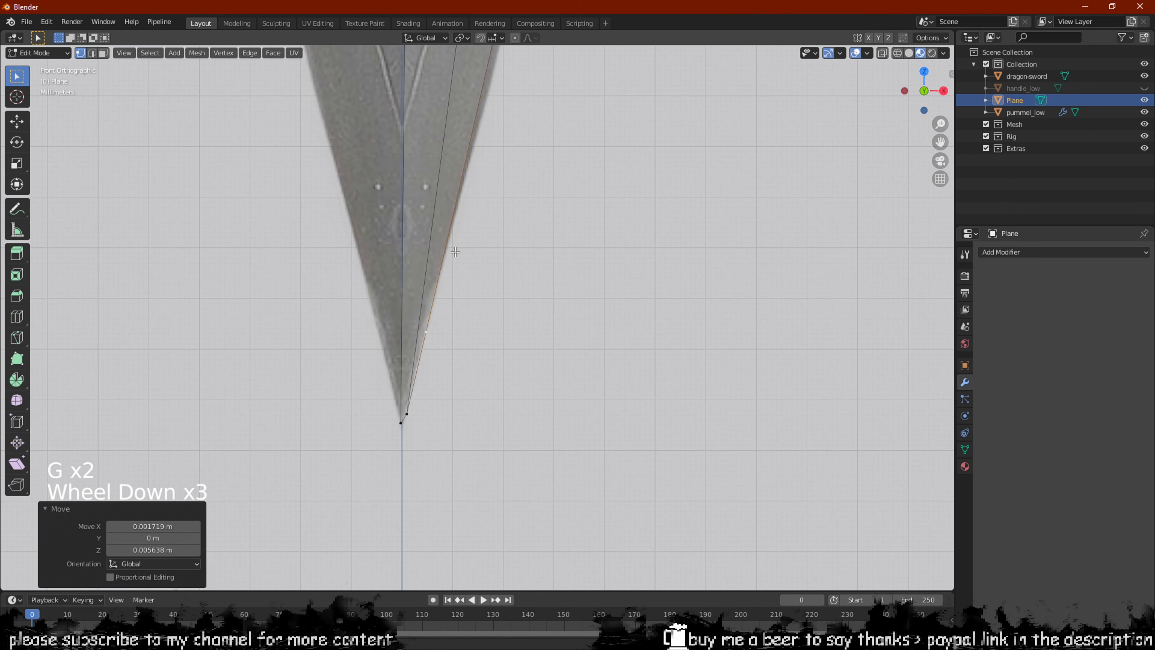
middle_click_drag(453, 250, 454, 335, "shift")
scroll(483, 293, "down", 2)
key("ctrl+r")
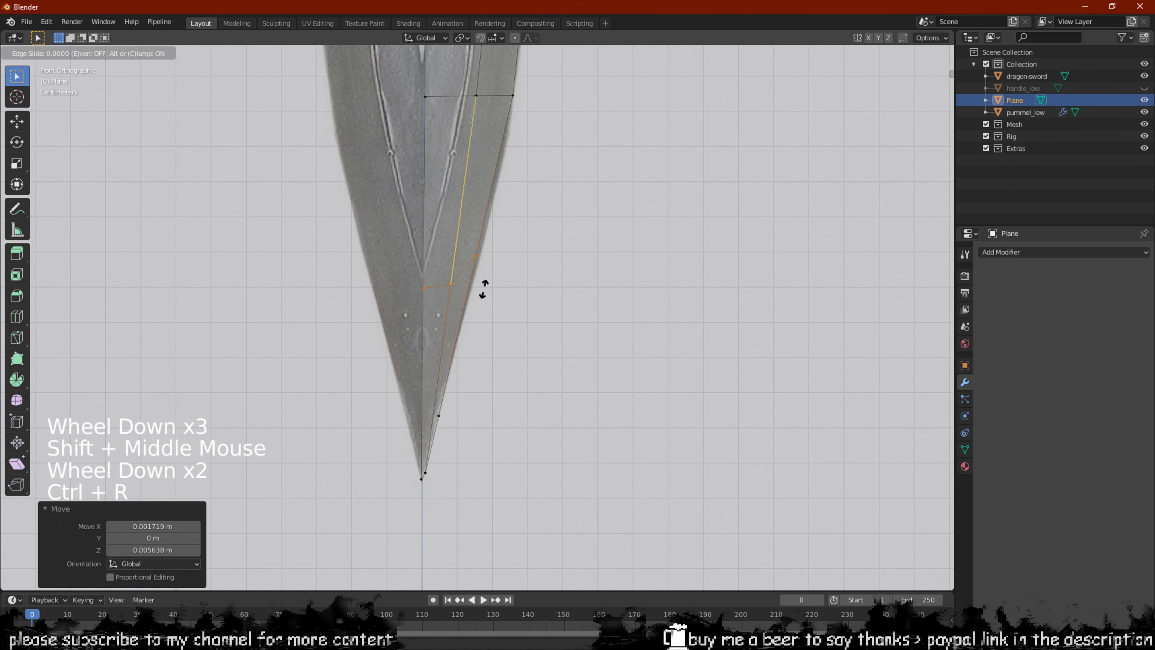
left_click(483, 290)
key("g")
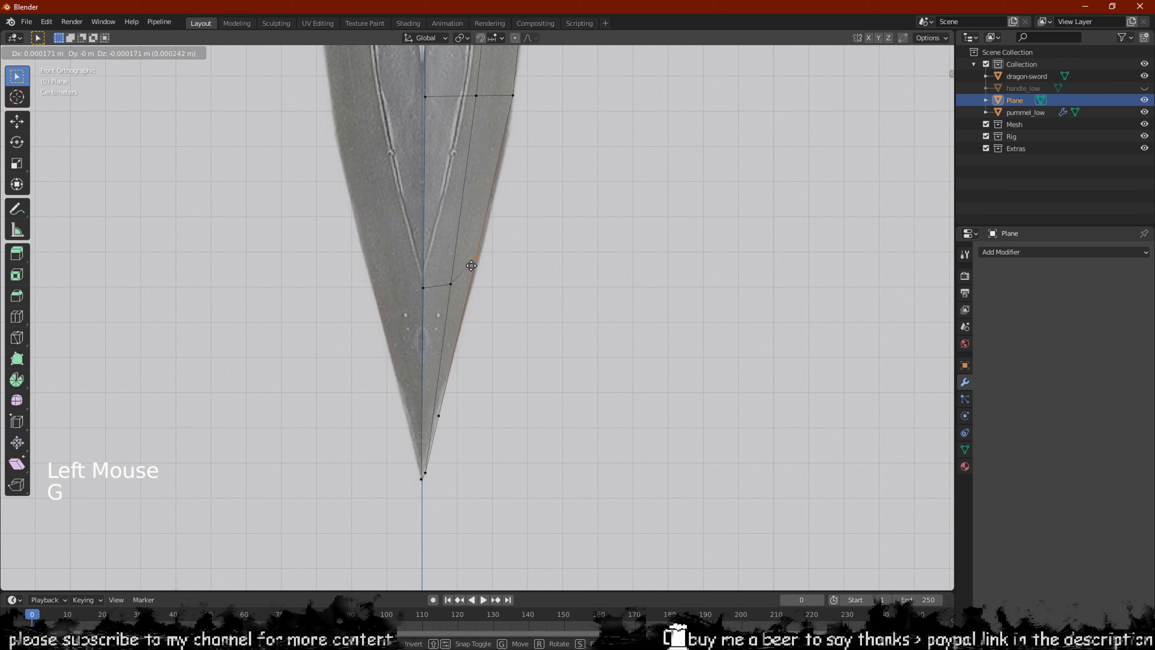
left_click(473, 265)
Raise the new loop's middle vertex level with the outer one and its centreline vertex about 0.0098 m along Z
key("g")
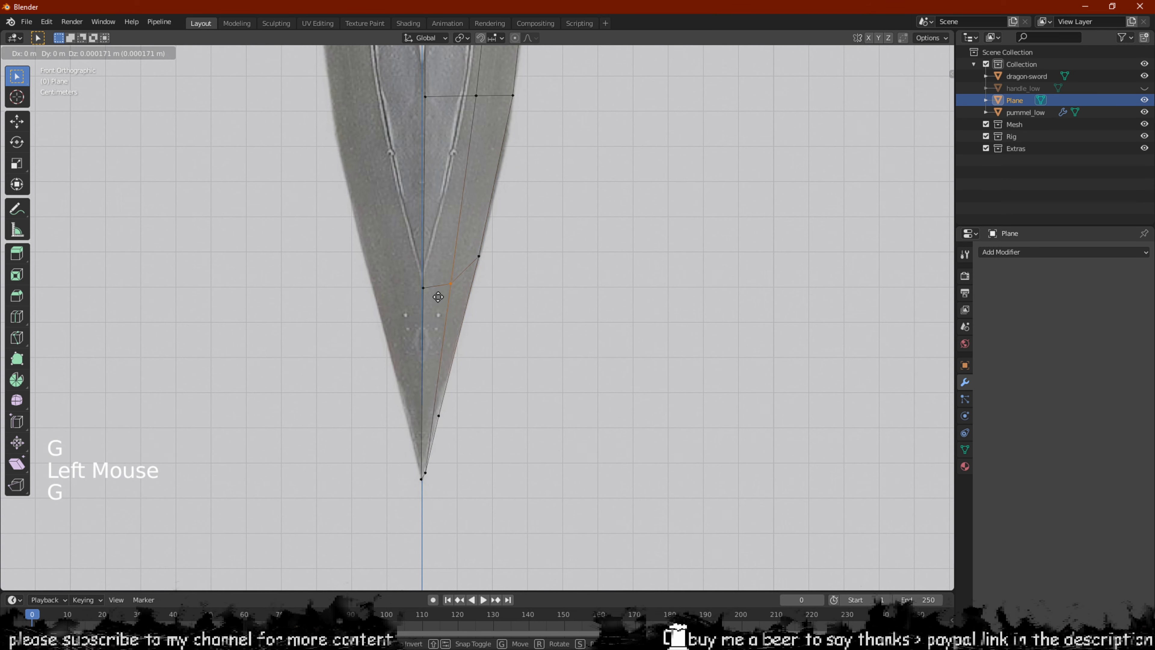
left_click(426, 274)
key("g")
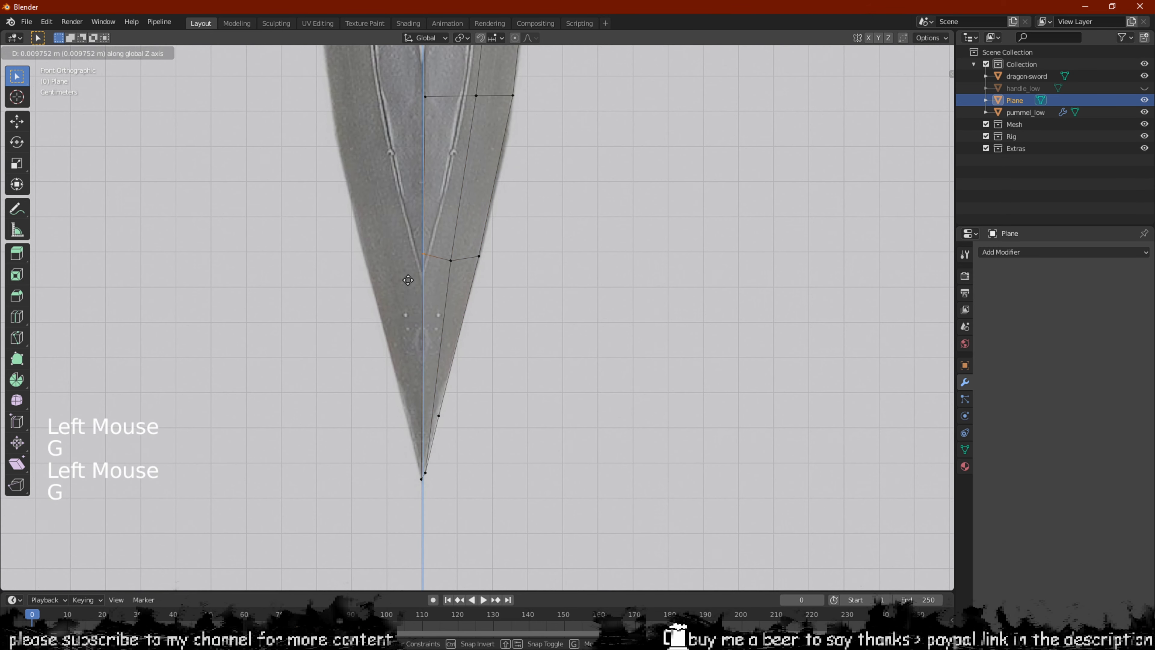
left_click(408, 281)
Add a loop cut across the section above and move its outer vertex slightly outward onto the silhouette
scroll(515, 211, "down", 2)
middle_click_drag(516, 212, 497, 258, "shift")
scroll(497, 258, "up", 5)
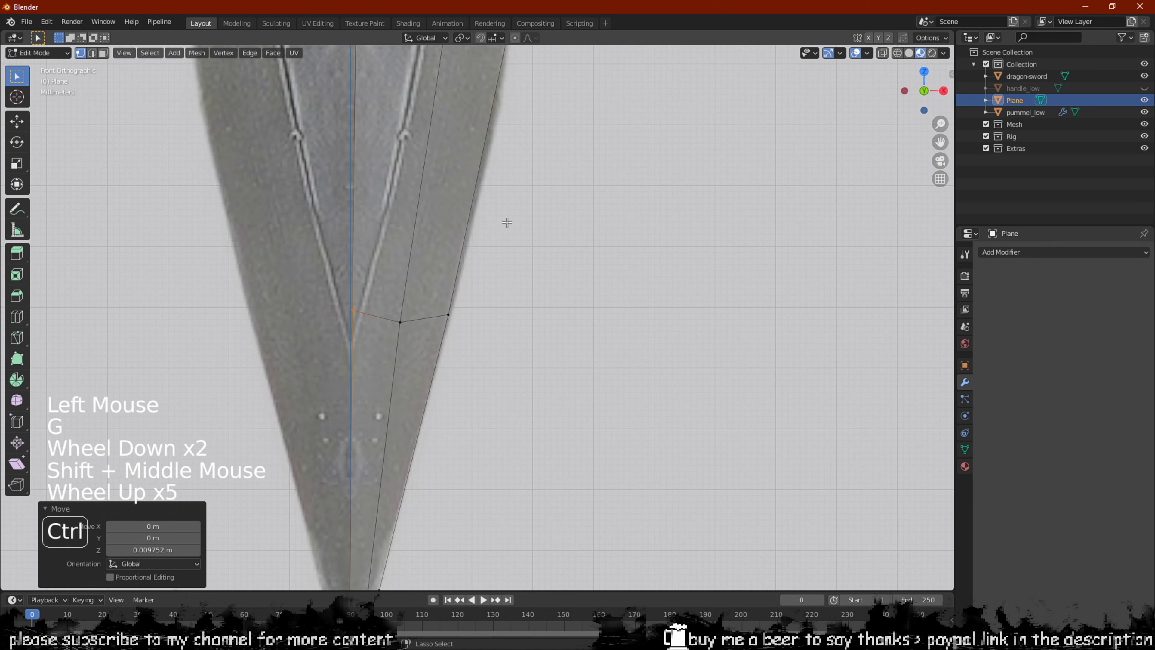
key("ctrl+r")
left_click(461, 184)
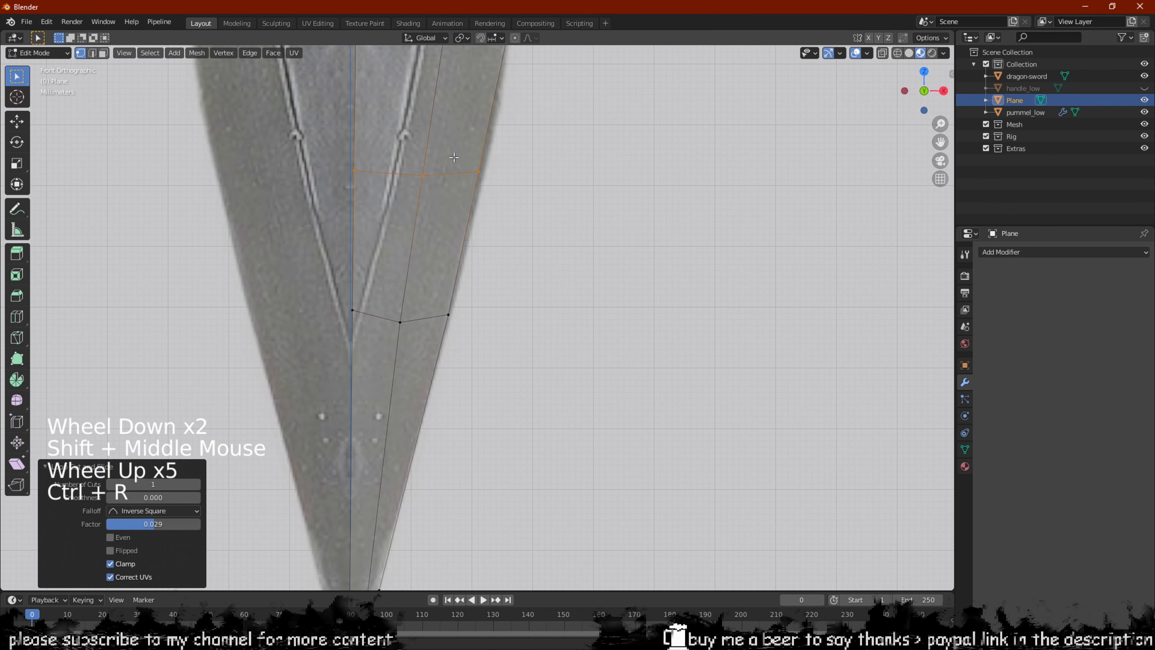
key("g")
left_click(475, 192)
left_click(408, 203)
key("g")
key("x")
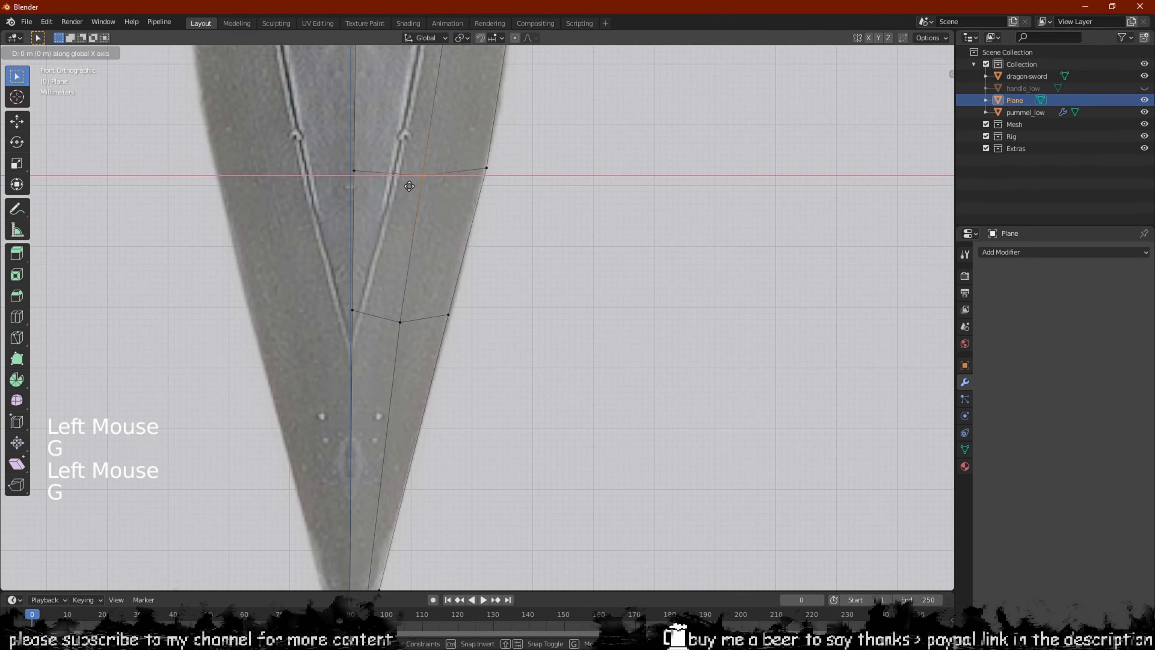
key("g")
scroll(490, 201, "down", 3)
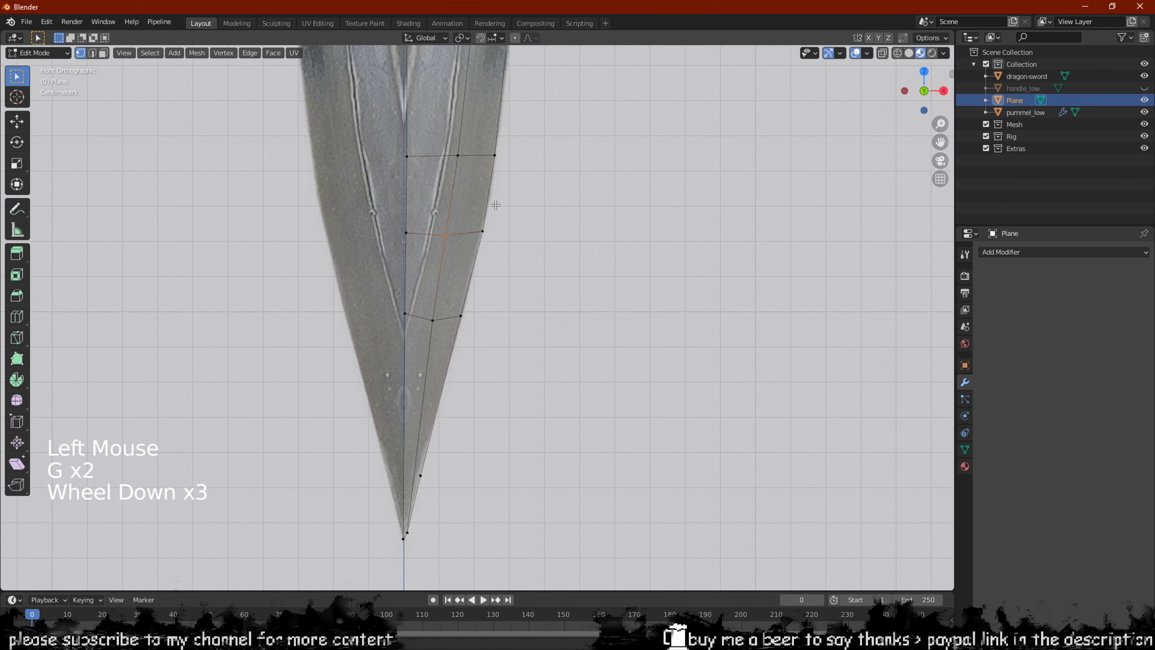
Isolate the sword's half mesh in local view and switch to face selection
middle_click_drag(489, 202, 490, 356, "shift")
scroll(550, 225, "down", 7)
middle_click_drag(549, 224, 567, 332, "shift")
middle_click_drag(542, 260, 555, 339, "shift")
middle_click_drag(534, 238, 508, 270, "shift")
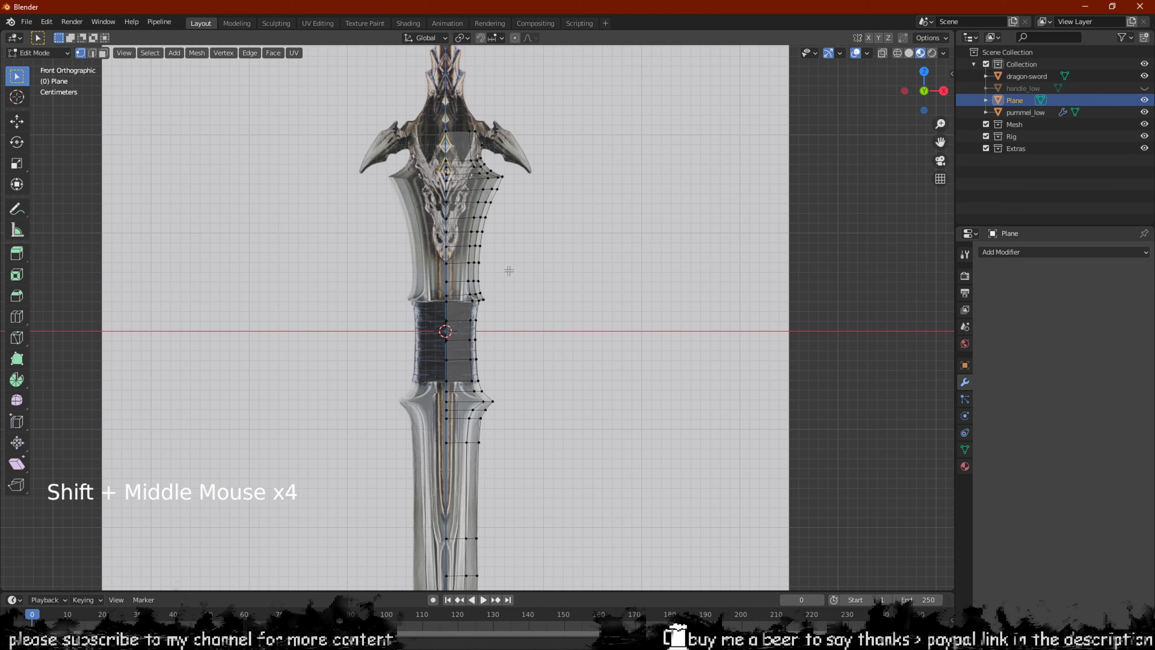
key("ctrl+shift+slash")
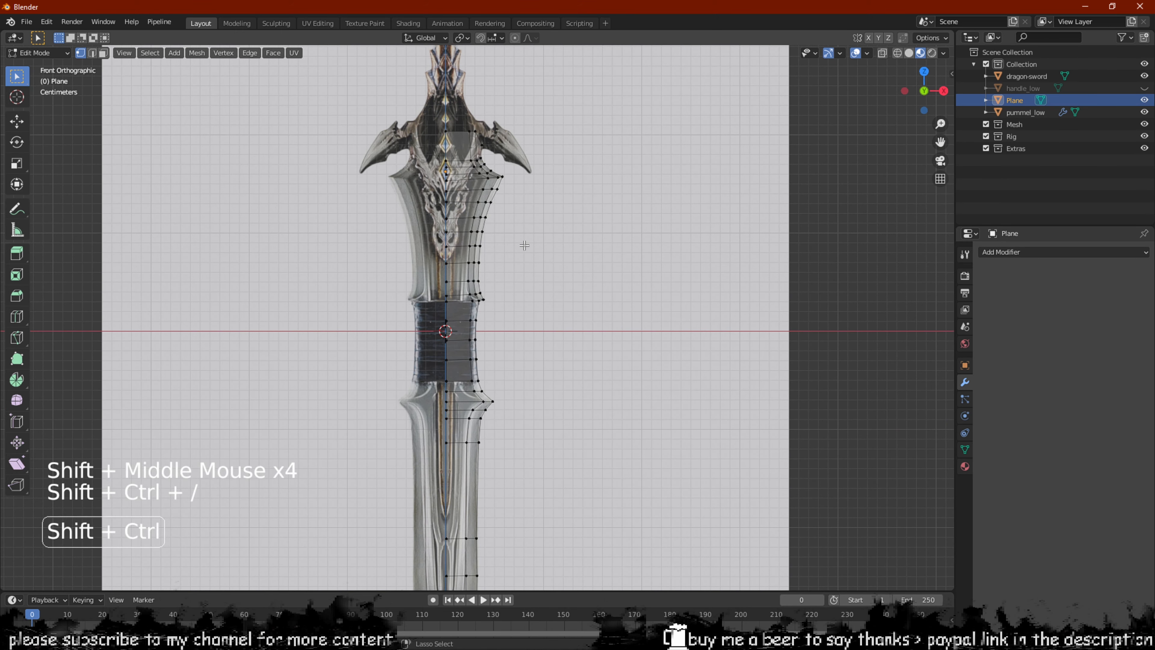
key("slash")
scroll(527, 258, "up", 1)
key("ctrl+shift+period")
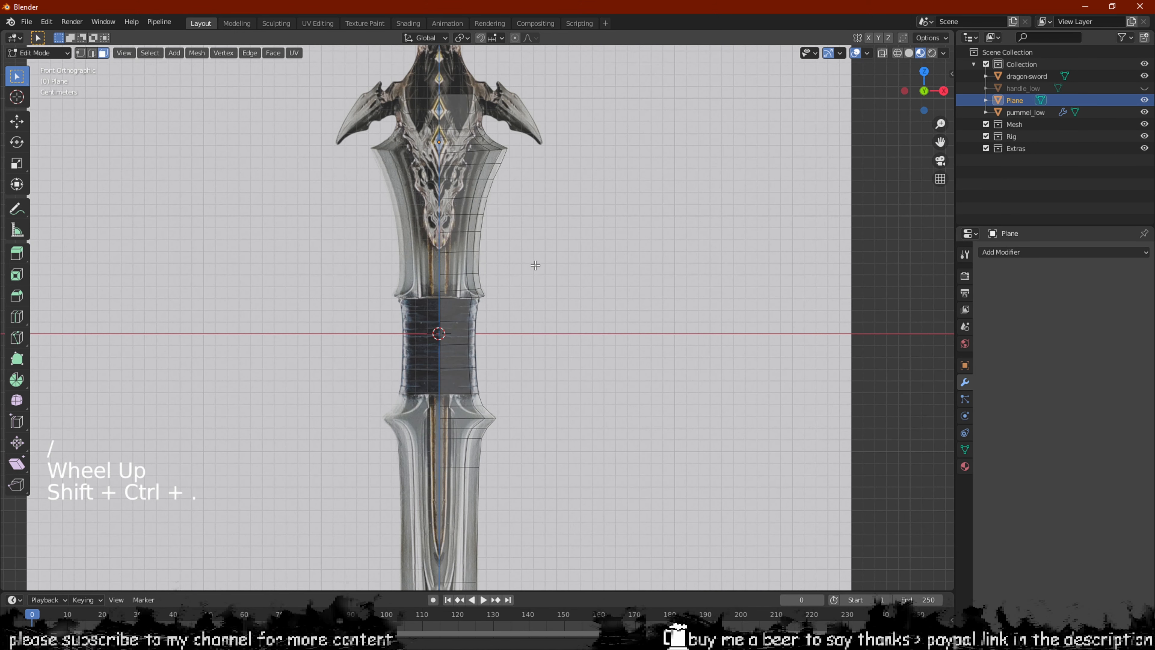
middle_click_drag(516, 269, 540, 358)
key("slash")
scroll(495, 258, "up", 2)
scroll(497, 259, "up", 1, "shift")
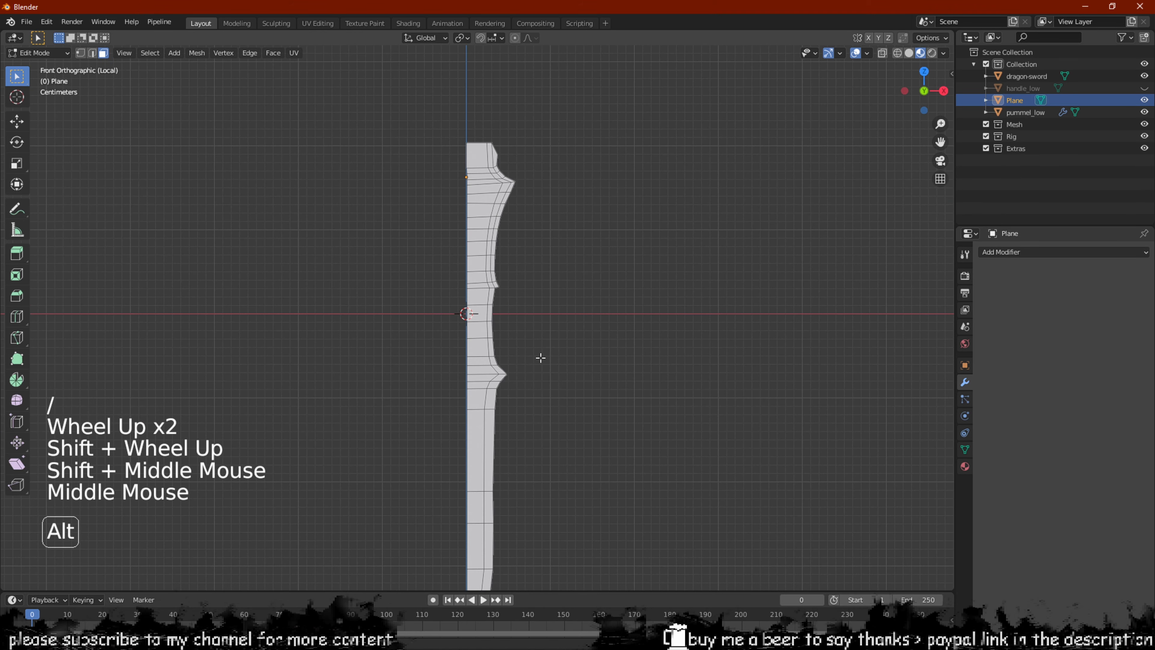
Select all faces of the section above the grip, including the small faces at its lower outer corner
left_click_drag(421, 96, 490, 294)
scroll(513, 198, "up", 5)
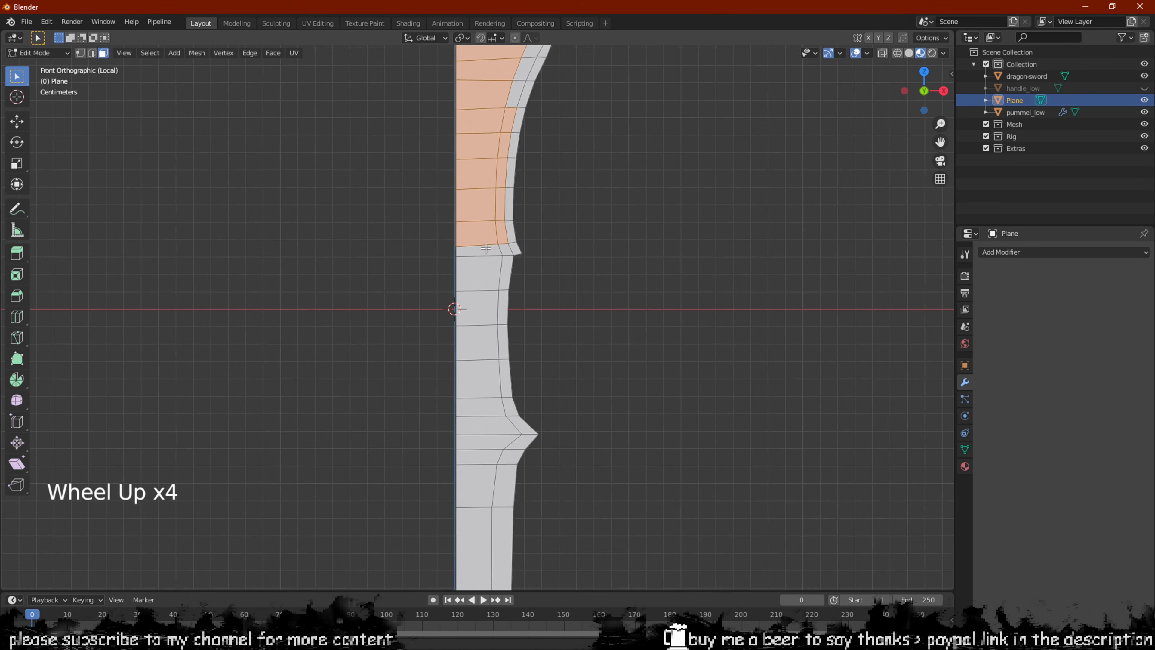
middle_click_drag(513, 198, 472, 344, "shift")
scroll(472, 344, "up", 3)
left_click(470, 423, "shift")
left_click(471, 423, "shift")
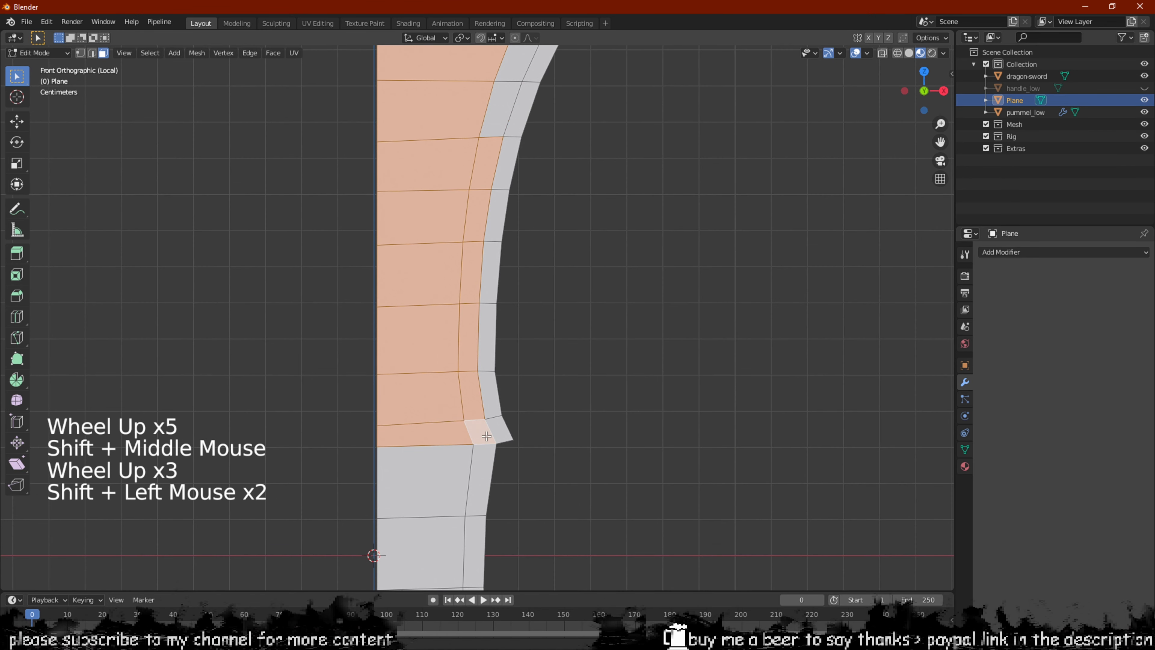
middle_click_drag(471, 423, 465, 340, "shift")
scroll(472, 342, "up", 2)
scroll(550, 331, "down", 7)
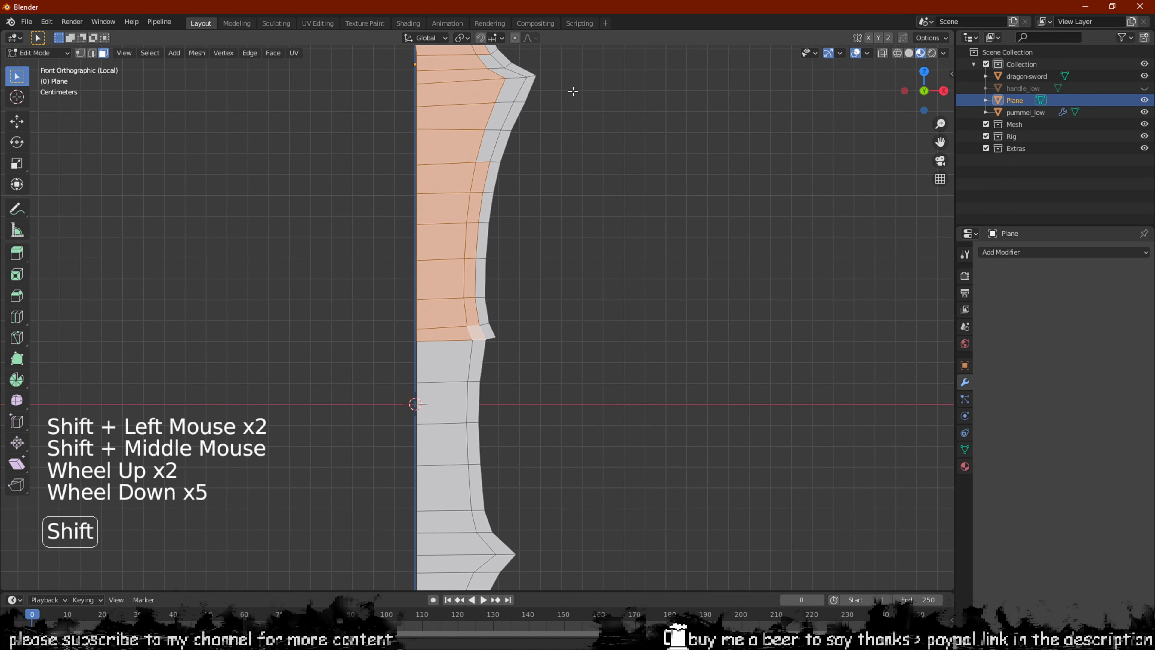
left_click_drag(608, 72, 381, 331, "shift")
scroll(497, 338, "up", 3)
scroll(497, 337, "up", 5)
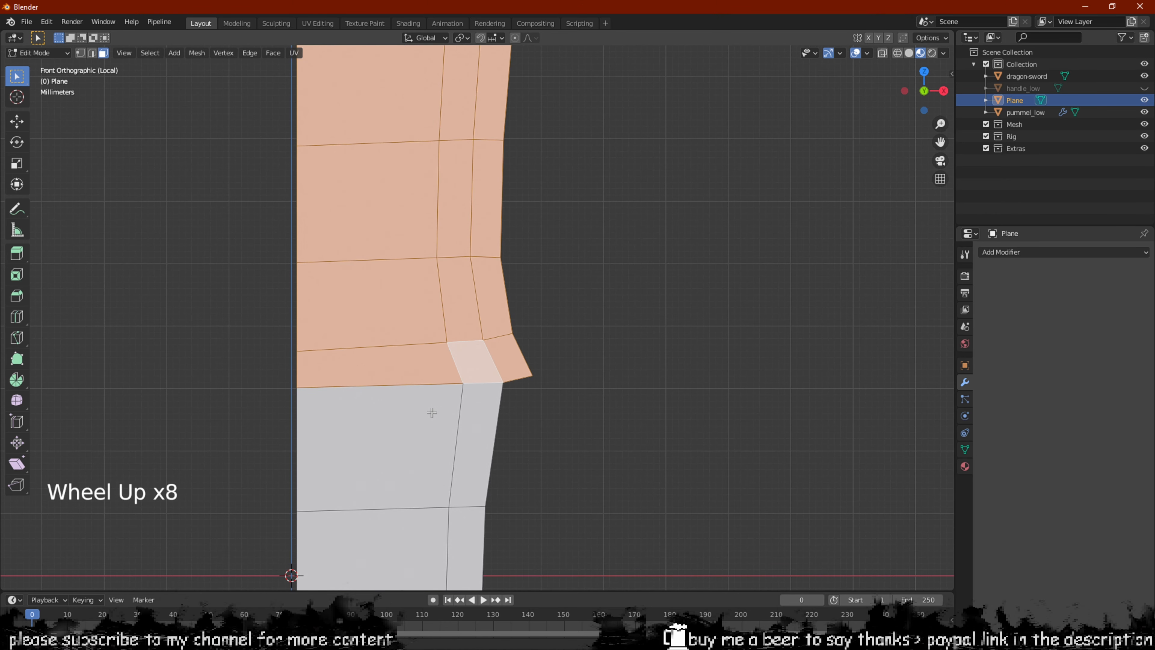
Add a loop cut across the top of the grip and slide it up close to the upper section's lower edge
key("ctrl+r")
left_click(472, 417)
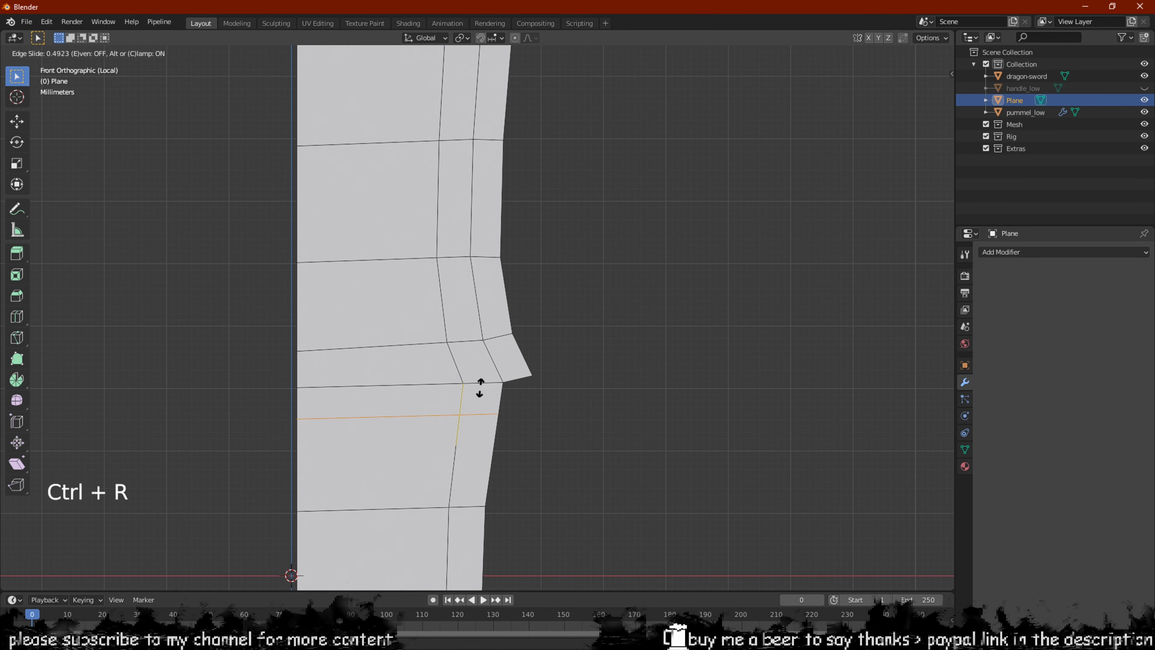
left_click(491, 364)
Select all faces of the section above the grip and move them about 0.0012 m in the negative Y direction
scroll(541, 312, "down", 5)
key("3")
scroll(554, 286, "down", 2)
middle_click_drag(555, 286, 550, 138, "shift")
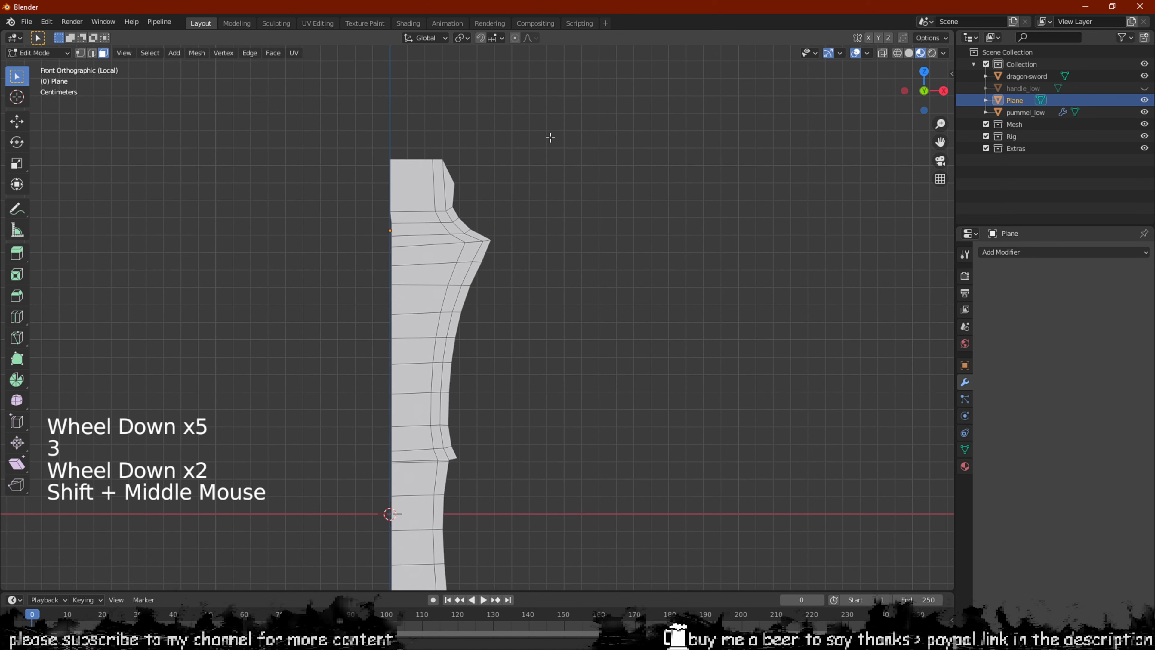
left_click_drag(573, 109, 278, 464)
middle_click_drag(278, 464, 498, 420)
scroll(442, 429, "up", 1)
scroll(442, 430, "up", 2)
scroll(523, 373, "up", 3)
scroll(497, 420, "down", 2)
key("g")
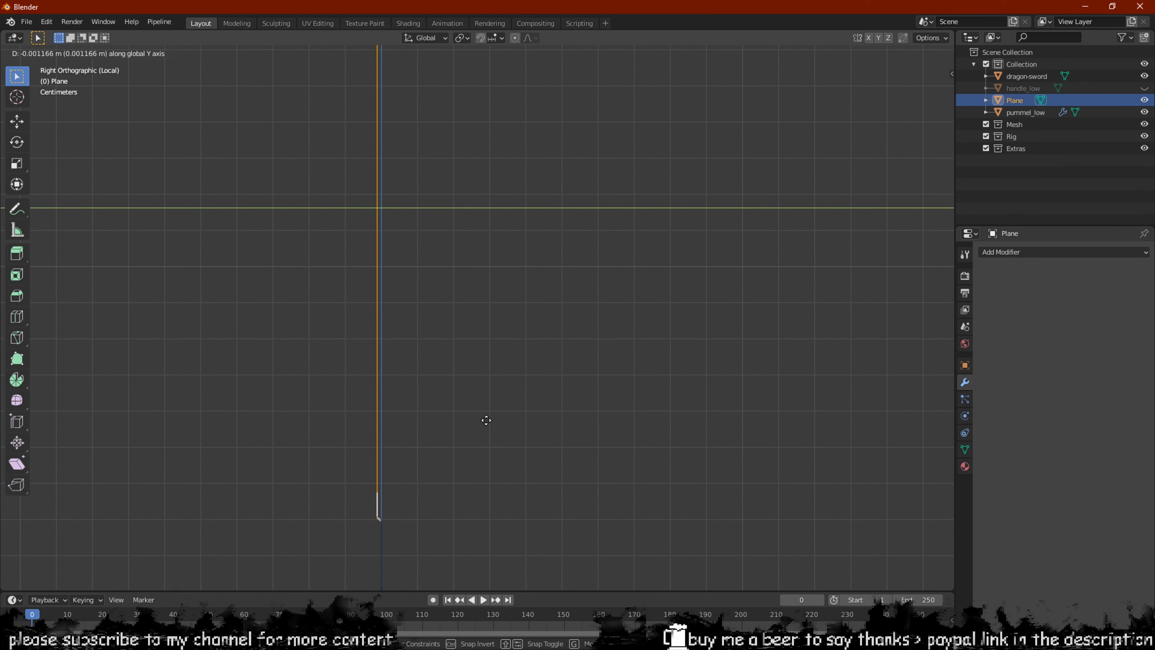
left_click(486, 420)
Select the outer edge loop of the section above the grip, from its top down to the lower corner
middle_click_drag(484, 421, 496, 347)
scroll(526, 359, "down", 2)
scroll(595, 353, "down", 1)
scroll(580, 350, "up", 1)
key("2")
scroll(569, 352, "down", 1)
left_click(563, 355)
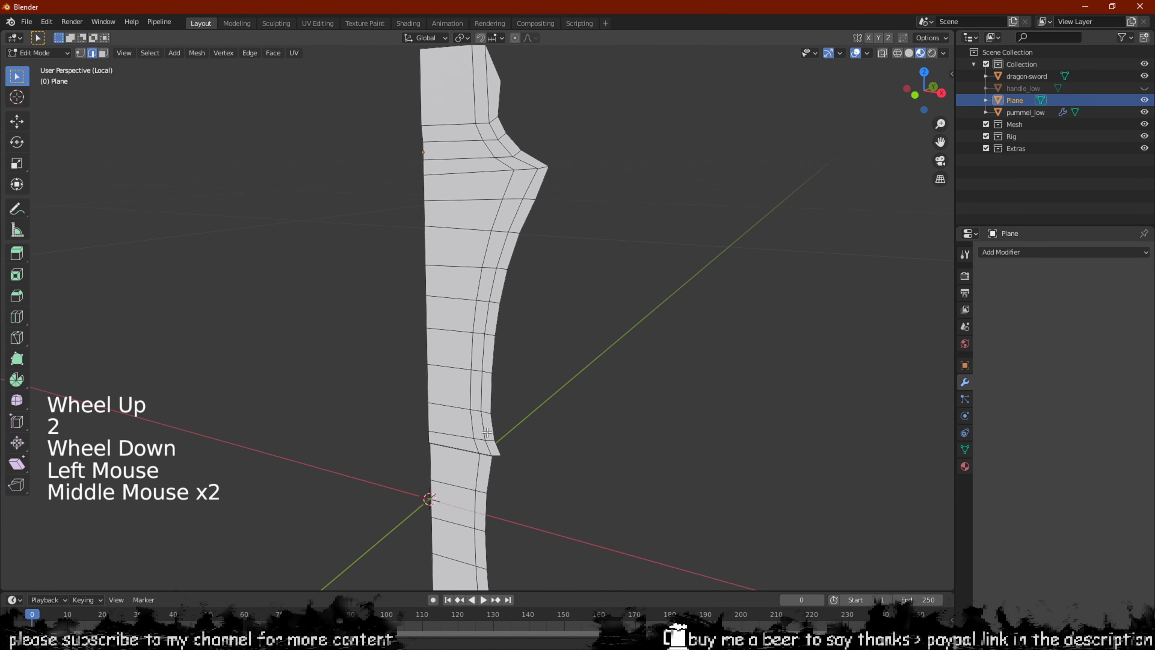
key("3")
middle_click_drag(482, 445, 595, 338)
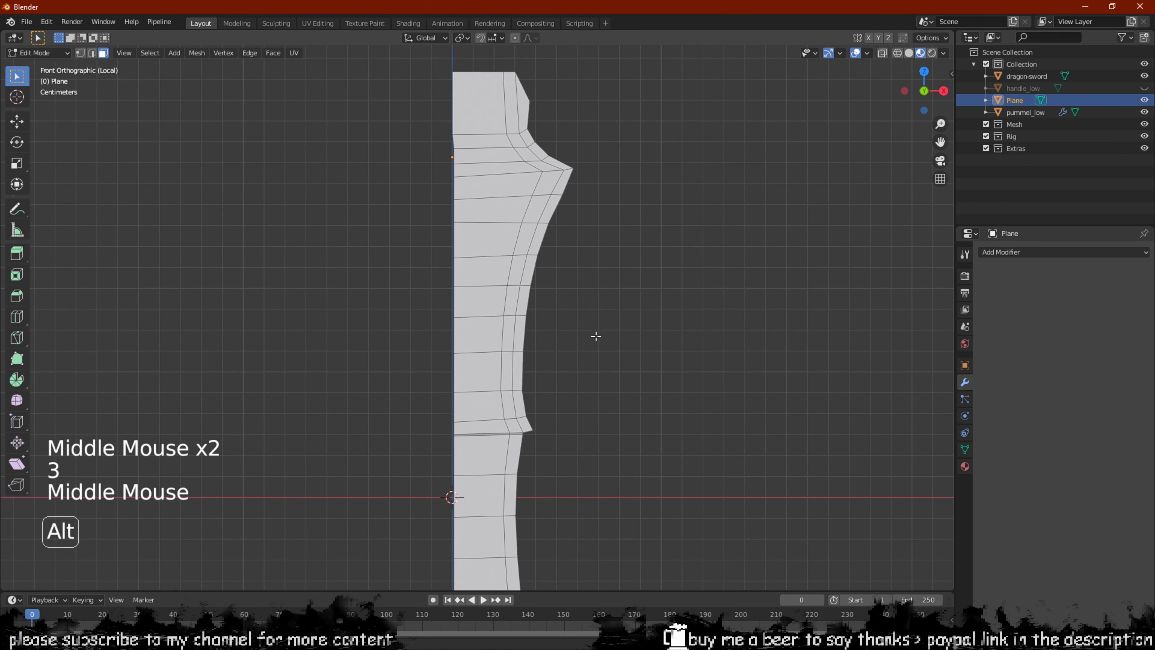
key("2")
left_click(536, 93)
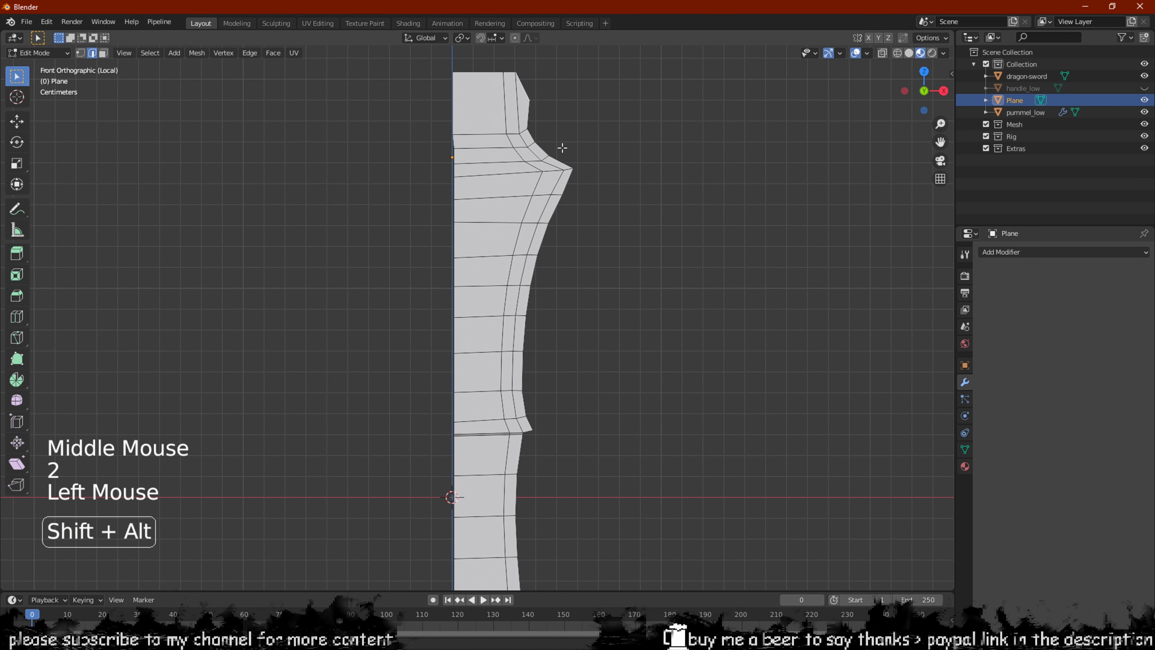
left_click(556, 156, "alt+shift")
scroll(593, 152, "up", 2)
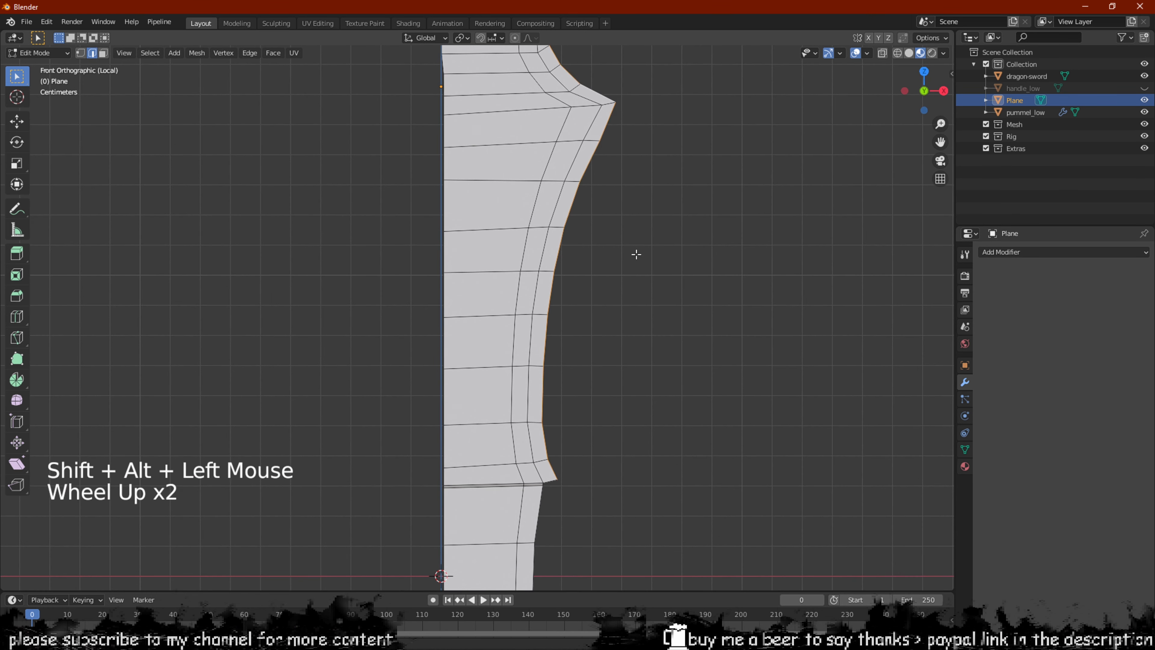
Move the upper section's outer edge loop 0.001272 m along positive Y and set its local median Z to 0 m
key("g")
middle_click_drag(681, 253, 549, 262)
scroll(457, 291, "up", 3)
middle_click_drag(457, 292, 466, 211, "shift")
key("g")
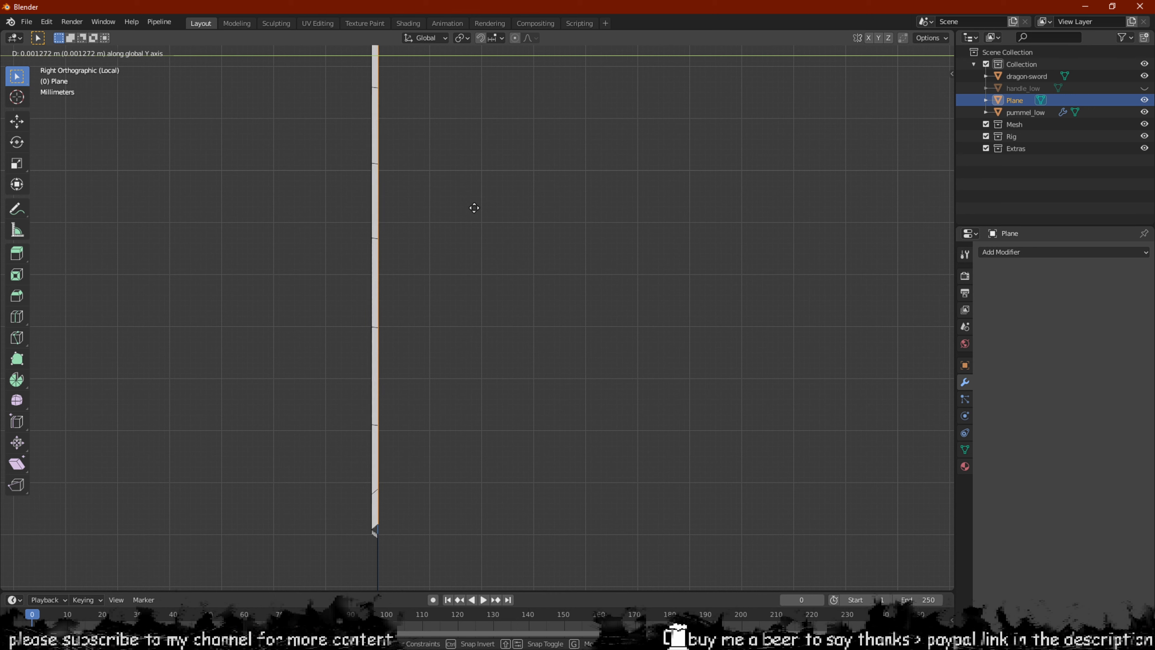
left_click(473, 208)
scroll(463, 207, "up", 1)
key("n")
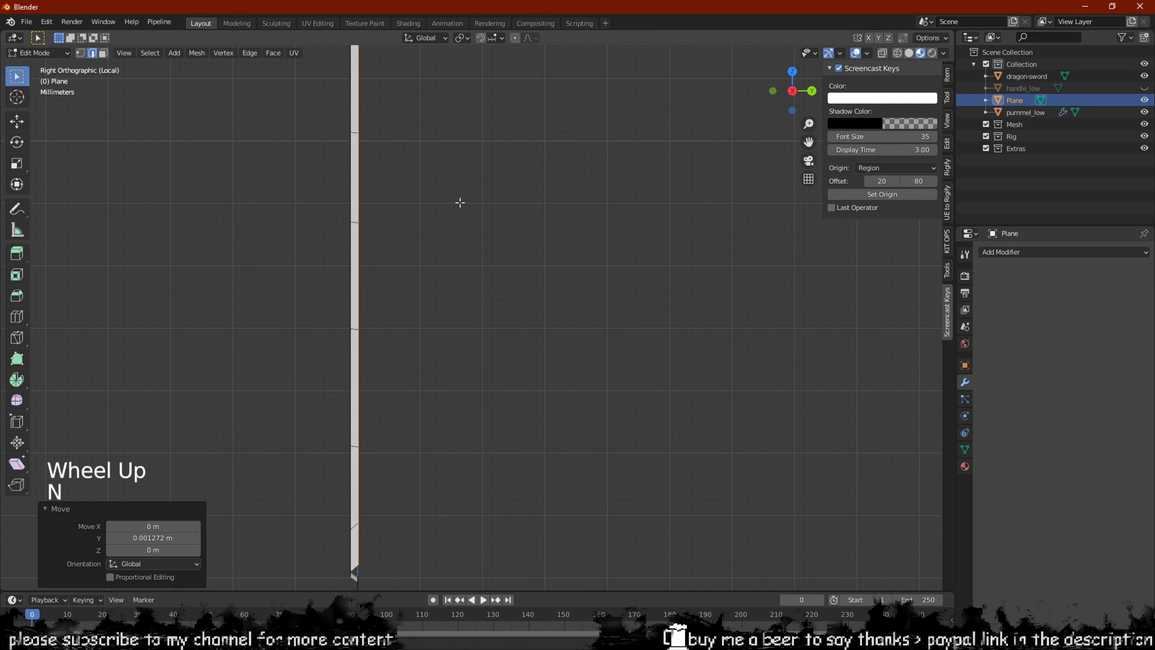
left_click(947, 77)
key("g")
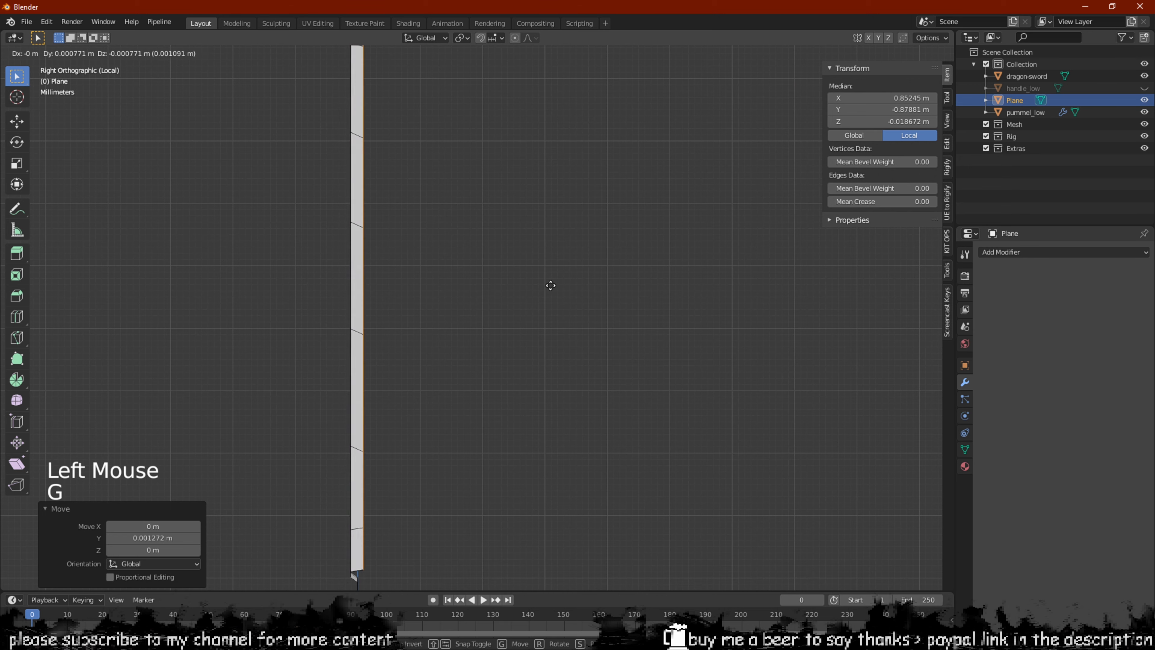
right_click(556, 286)
mouse_move(893, 121)
left_mouse_down()
mouse_move(854, 121)
mouse_move(889, 122)
left_mouse_up()
right_click(892, 122)
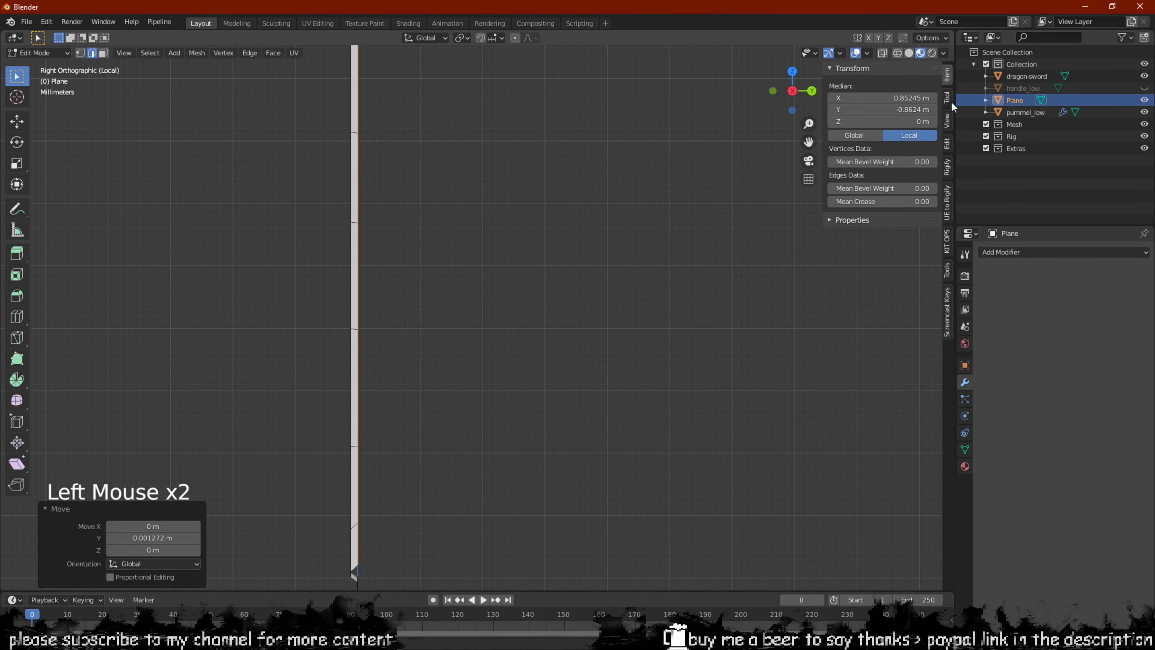
Select the lower faces of the narrow strip beside the upper section's outer bevel, starting just above the grip
scroll(477, 250, "down", 2)
middle_click_drag(477, 250, 556, 367)
scroll(586, 234, "down", 1)
key("3")
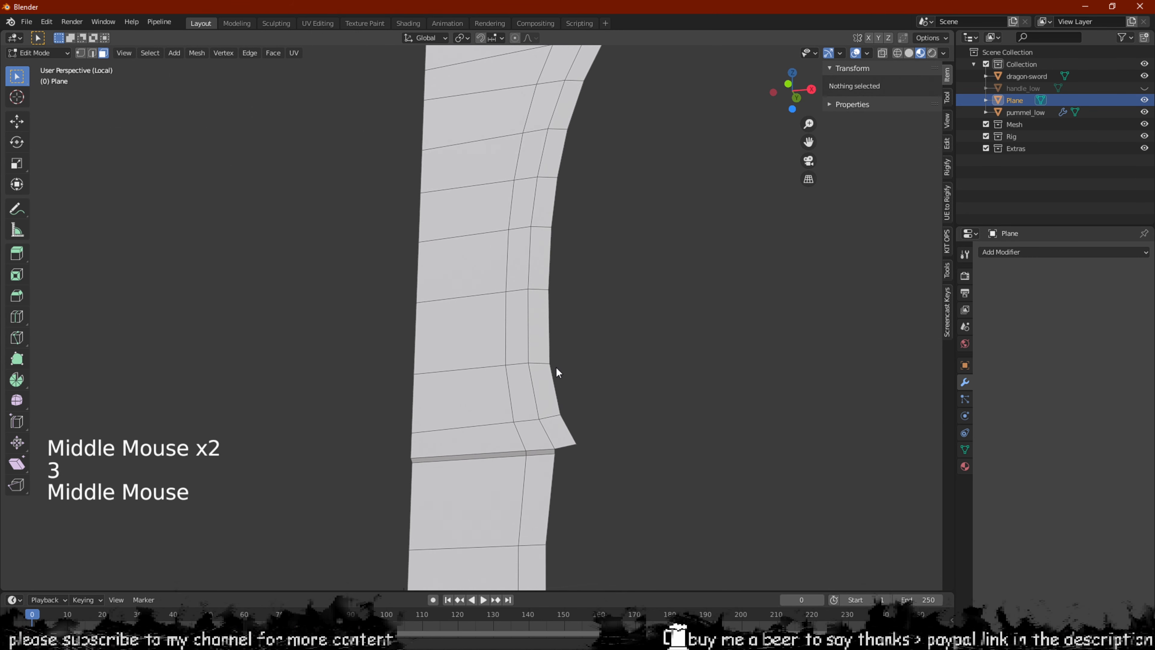
key("3")
left_click(518, 389)
left_click(522, 323)
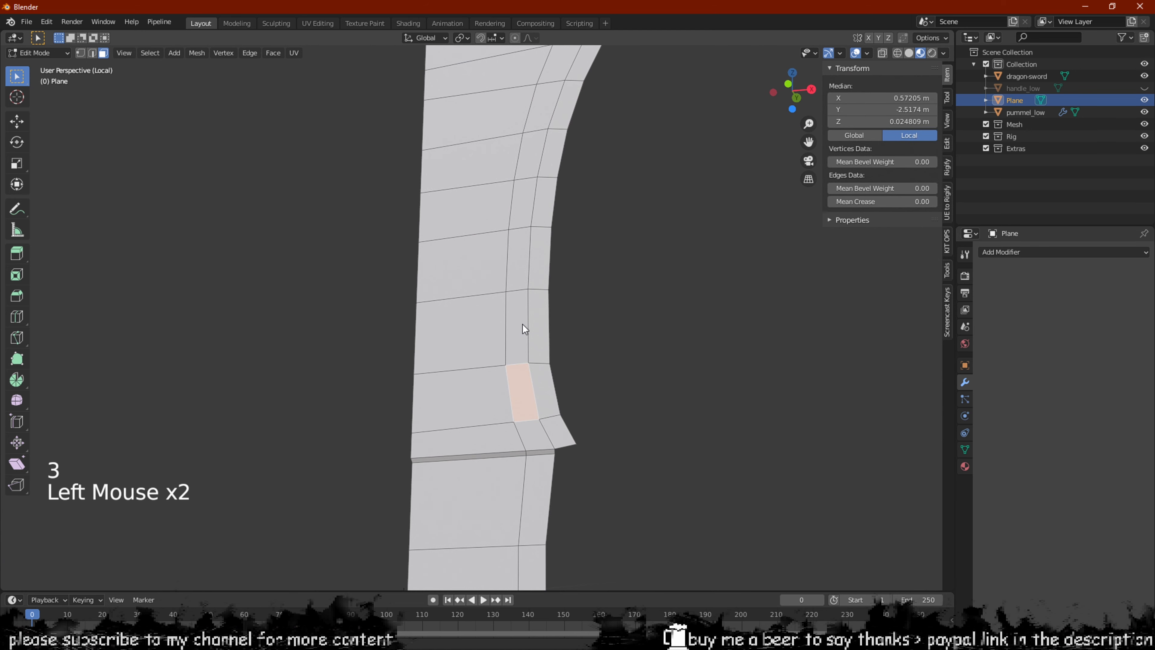
left_click(530, 433, "shift")
left_click(514, 268, "shift")
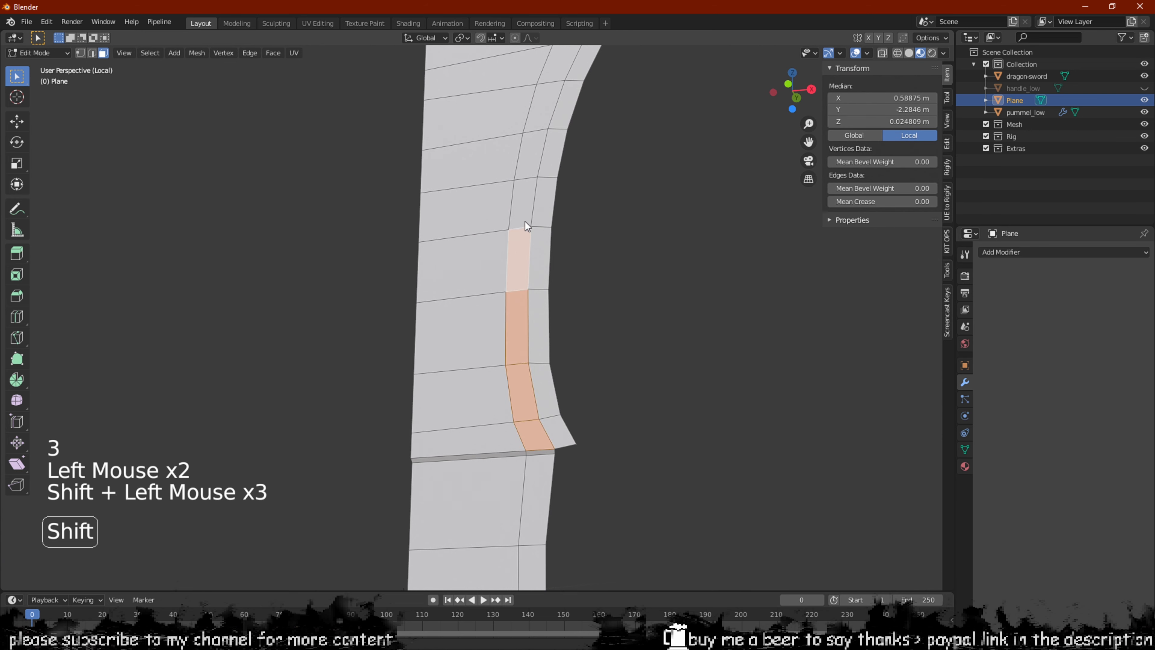
left_click(525, 221, "shift")
left_click(526, 155, "shift")
Extend the face selection along the narrow strip past the pointed corner to the mesh's upper end
scroll(610, 118, "down", 2)
middle_click_drag(609, 117, 557, 183)
left_click(521, 182, "shift")
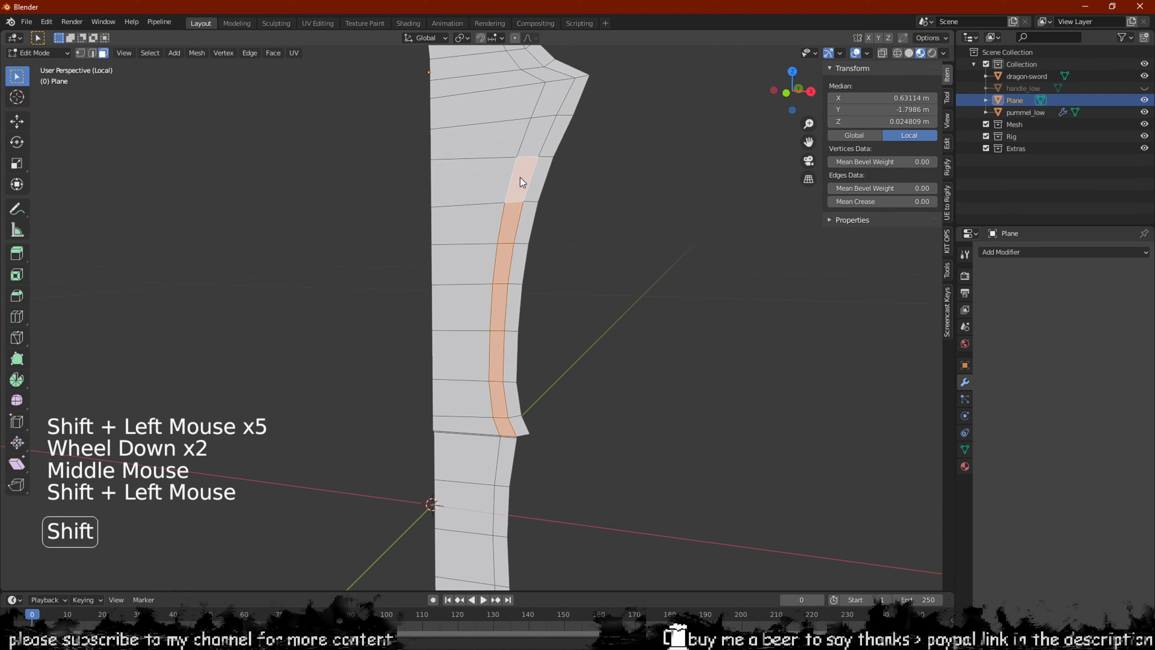
middle_click_drag(577, 107, 536, 331, "shift")
left_click(536, 331, "shift")
left_click(511, 307, "shift")
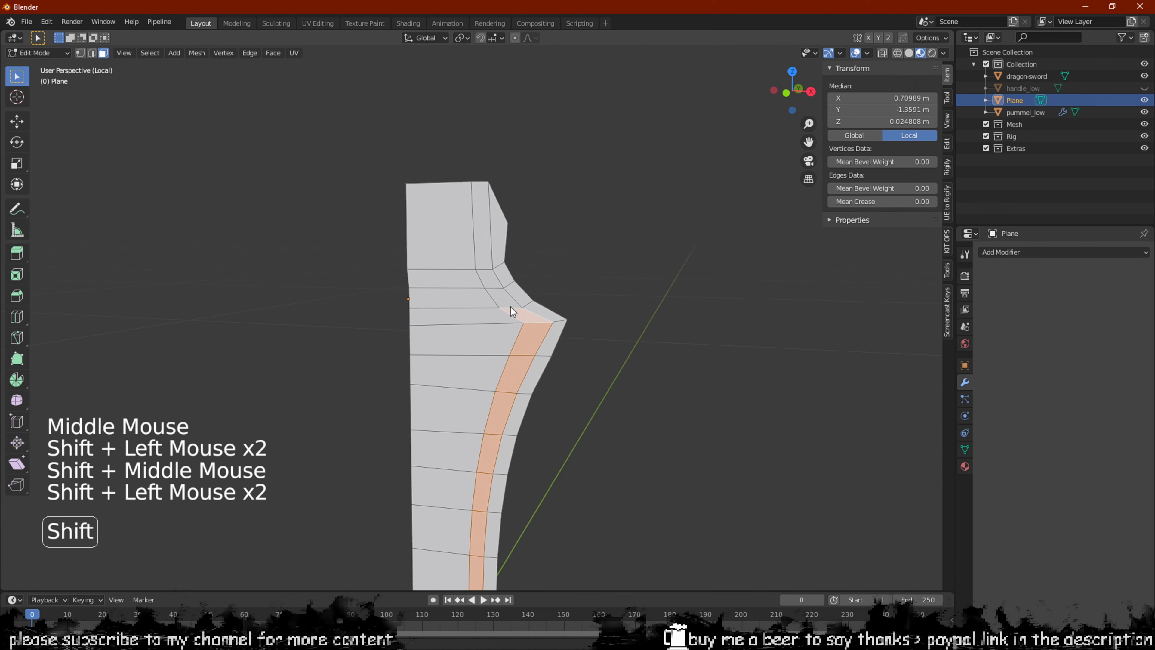
left_click(494, 280, "shift")
left_click(479, 237, "shift")
Move the selected strip of faces 0.000416 m along positive Y and clear the selection
middle_click_drag(479, 237, 389, 274)
scroll(400, 271, "up", 2)
scroll(401, 272, "up", 1)
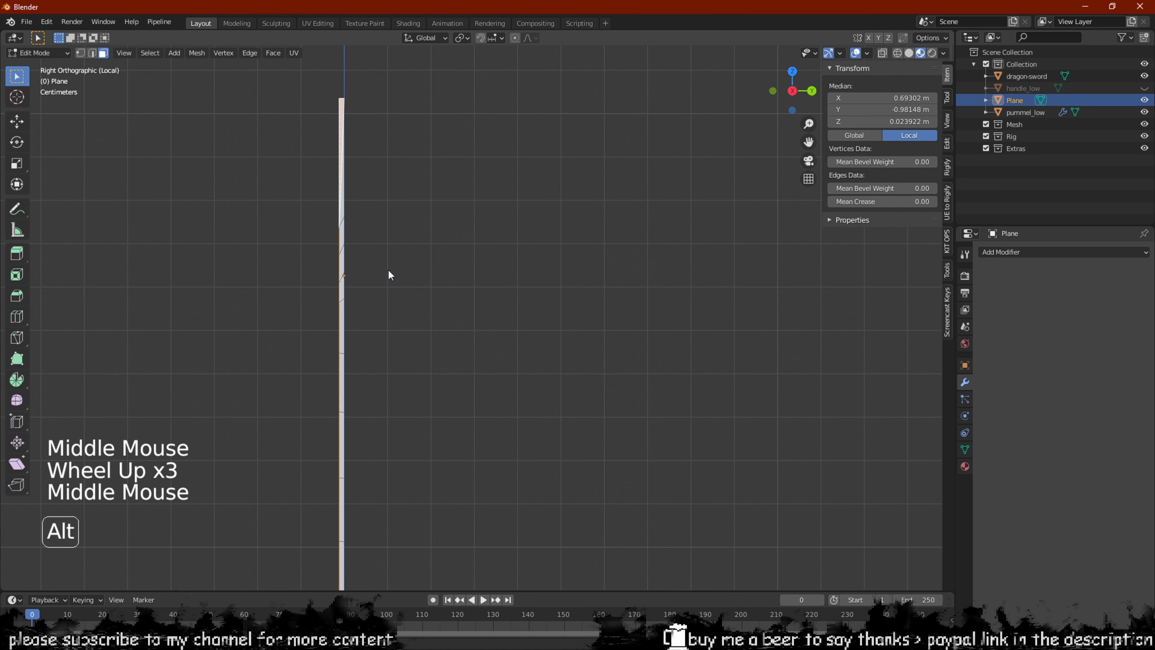
key("g")
key("y")
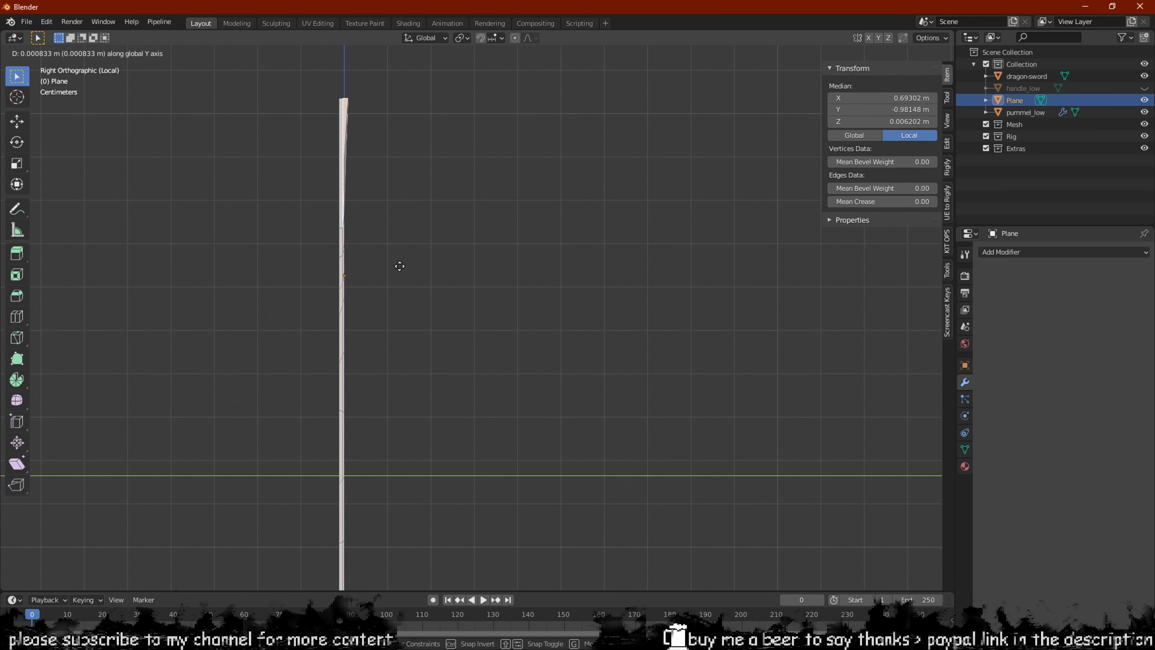
left_click(397, 266)
middle_click_drag(397, 265, 491, 249)
scroll(492, 249, "up", 4)
left_click(673, 189)
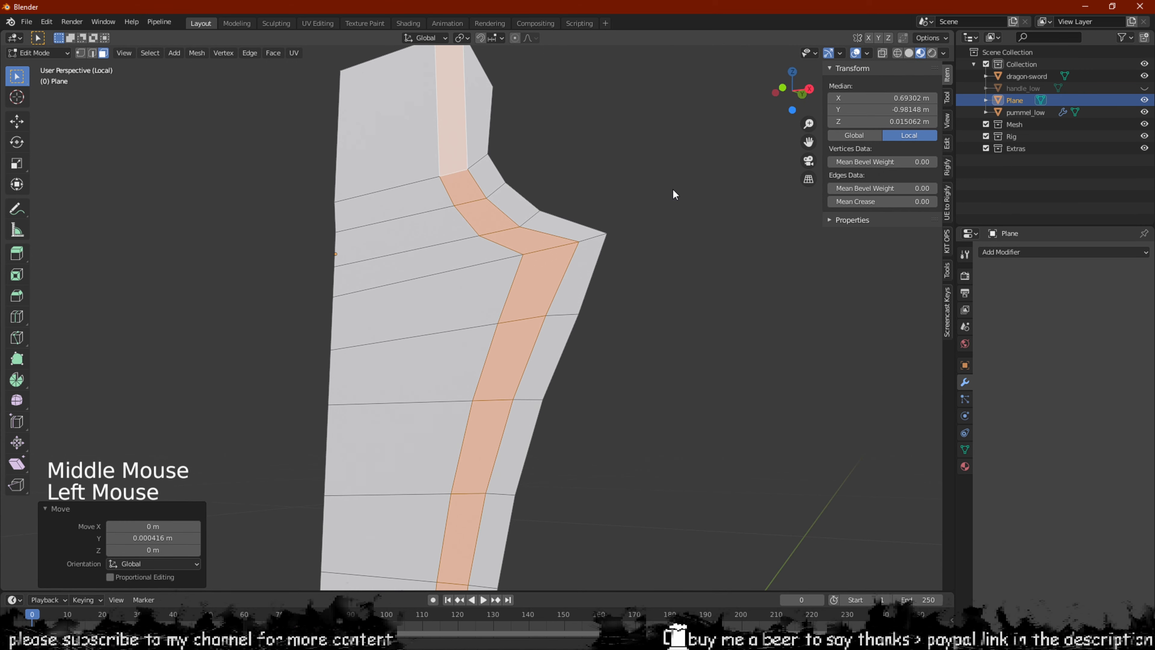
Examine the beveled outer edge and the depth step between the upper section and the grip from several angles
middle_click_drag(672, 190, 677, 286)
middle_click_drag(533, 356, 611, 246)
scroll(595, 322, "down", 4)
scroll(598, 325, "down", 2)
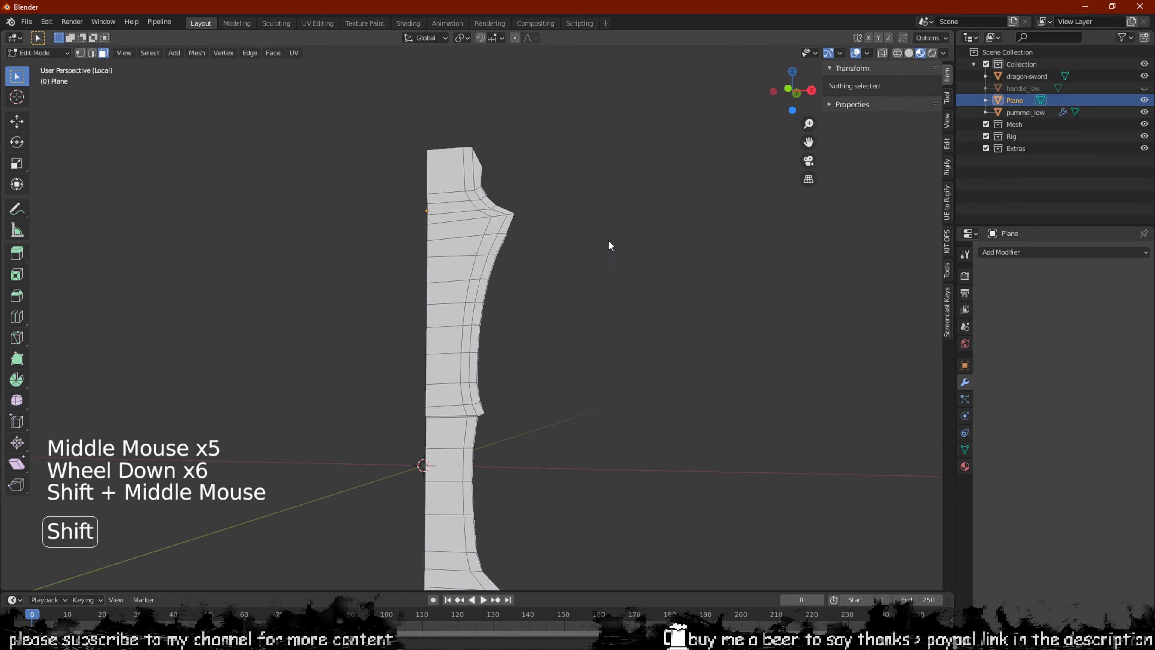
scroll(484, 395, "up", 3)
scroll(531, 192, "up", 1)
middle_click_drag(484, 395, 431, 220, "shift")
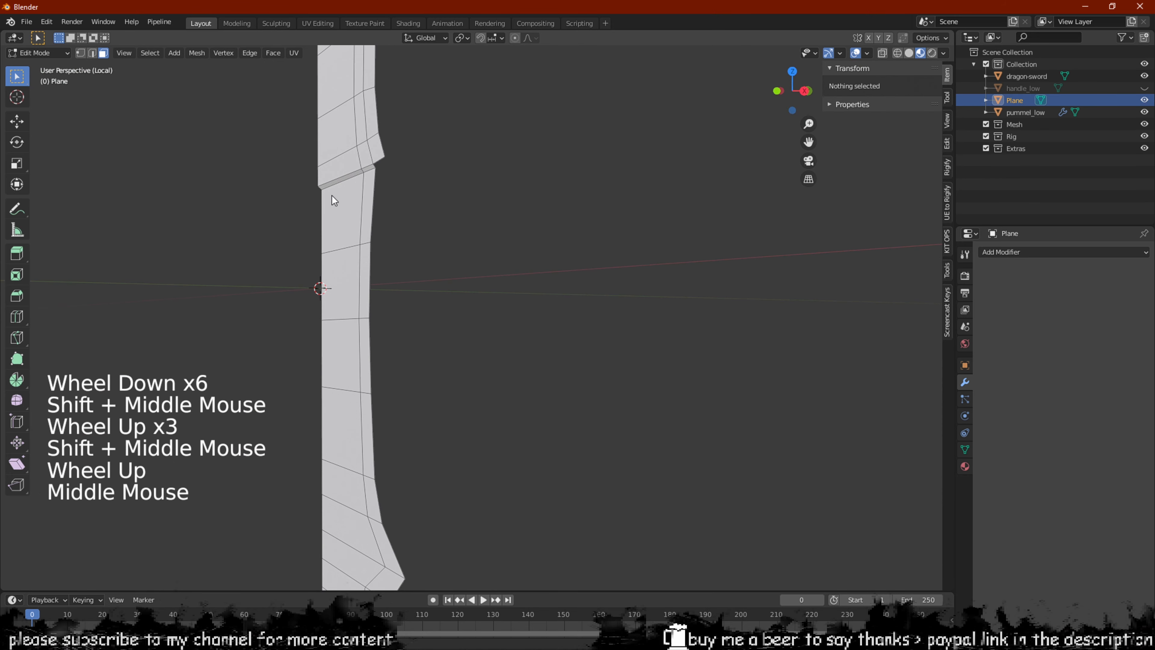
middle_click_drag(354, 229, 318, 255)
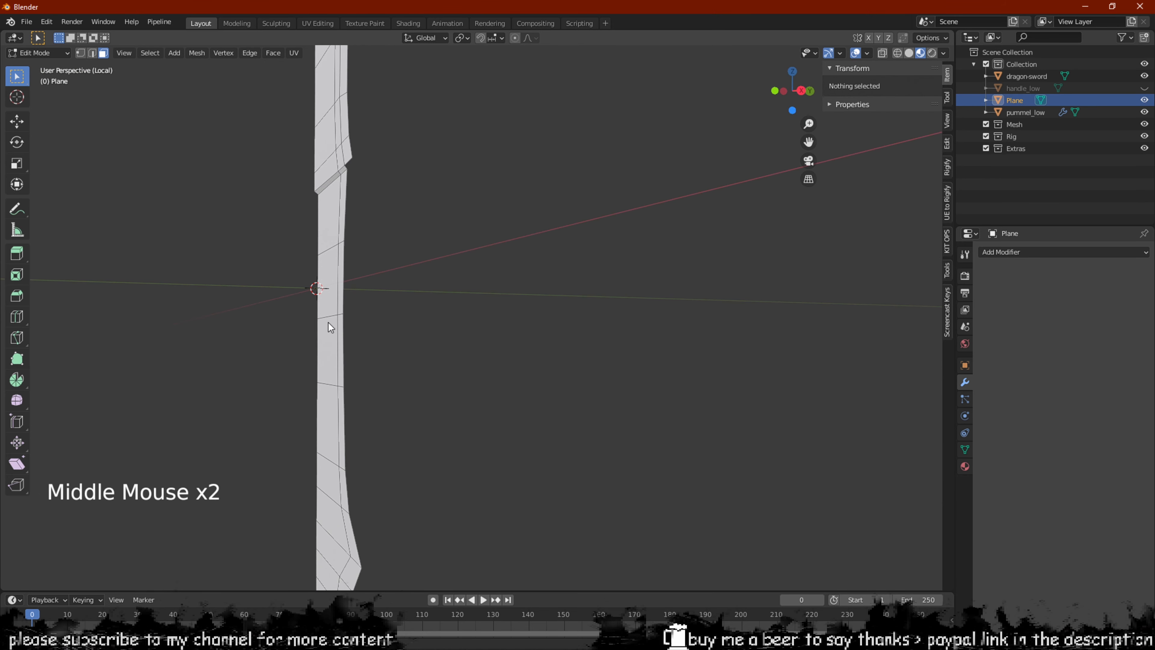
middle_click_drag(329, 322, 536, 207)
scroll(608, 322, "down", 1)
middle_click_drag(608, 322, 481, 324)
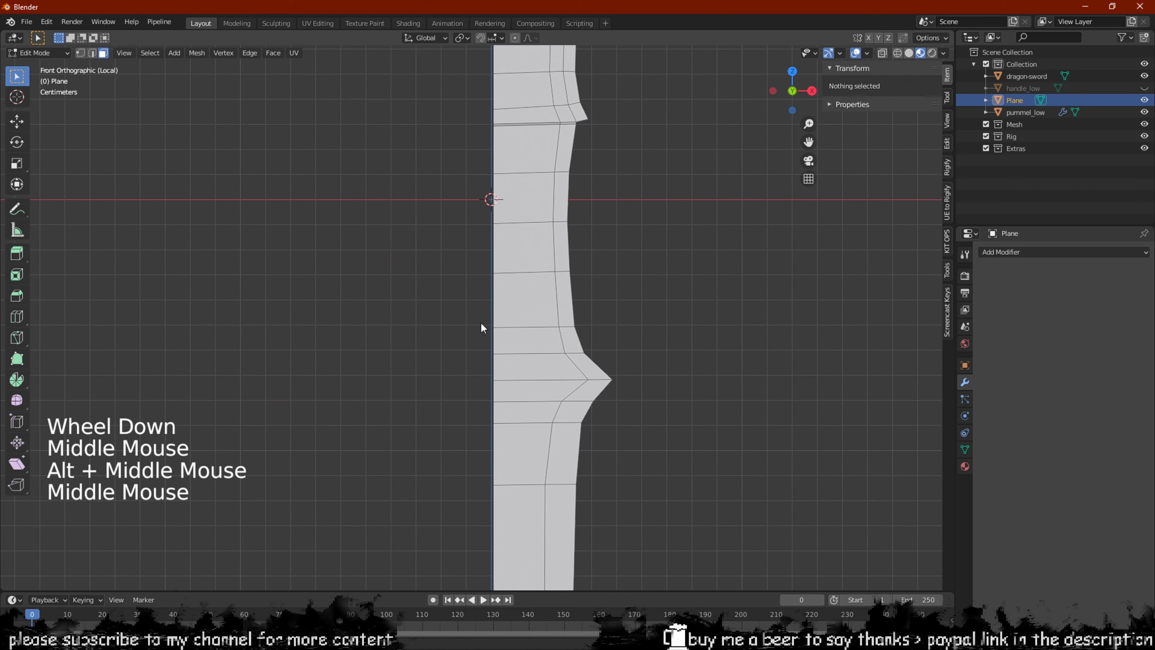
Show the reference image again and add a loop cut just below the grip, sliding it onto the grip's lower boundary
key("slash")
middle_click_drag(428, 412, 493, 444)
key("slash")
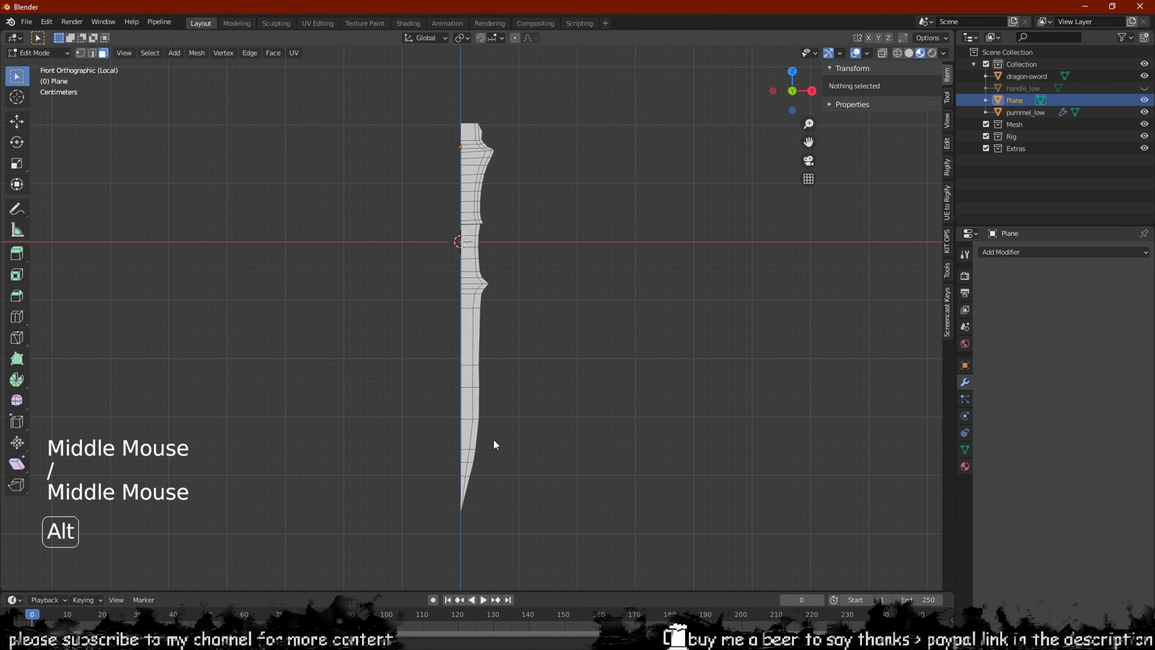
scroll(486, 262, "up", 8)
middle_click_drag(482, 218, 455, 326, "shift")
key("slash")
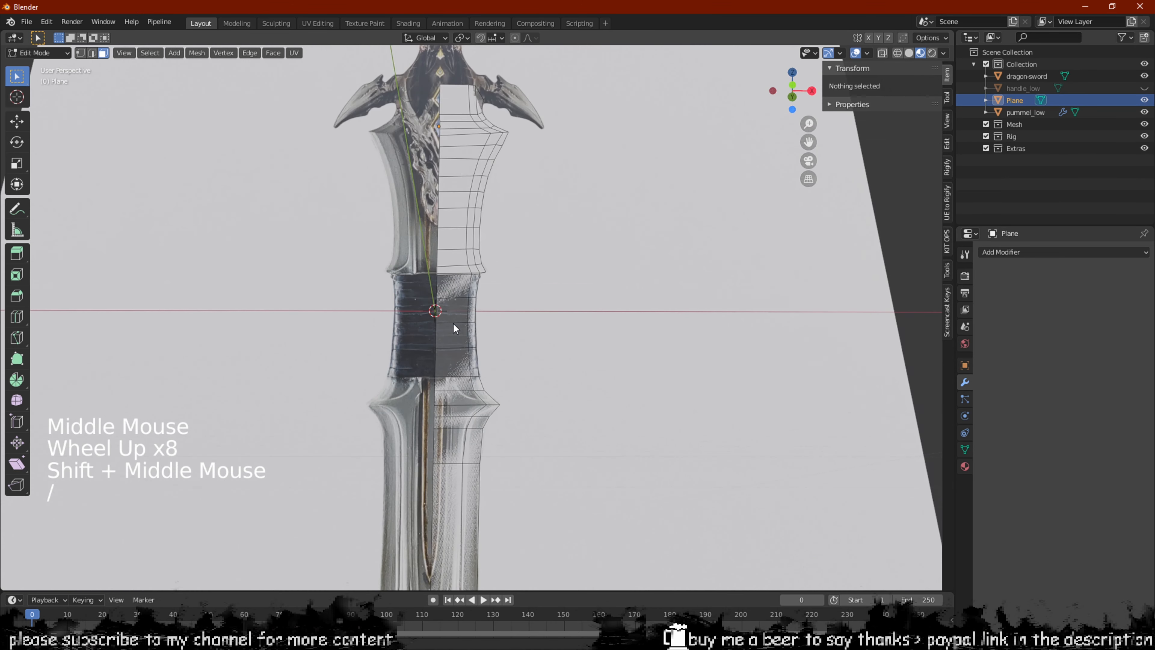
scroll(448, 422, "up", 2)
key("ctrl+r")
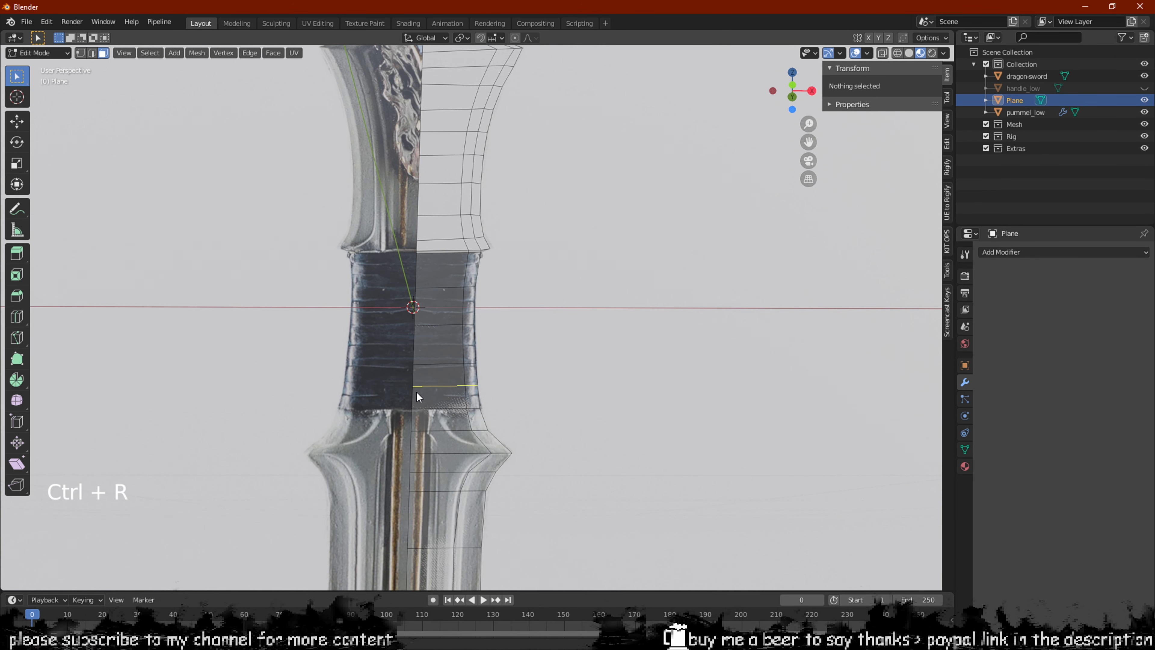
left_click(418, 412)
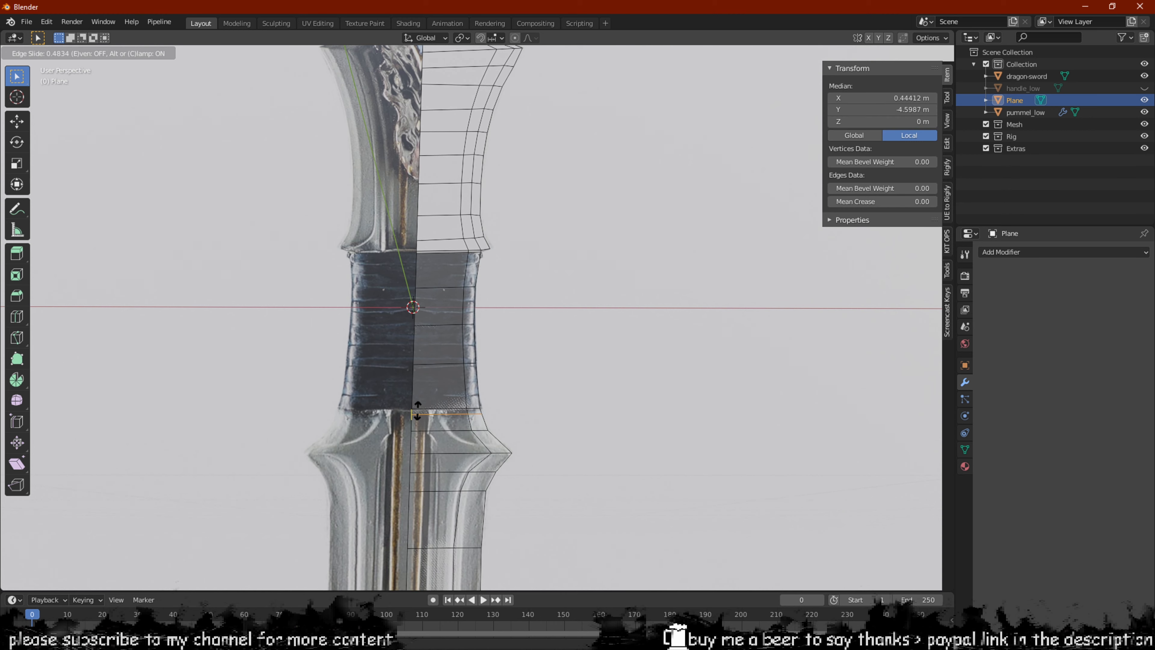
left_click(414, 408)
scroll(561, 414, "down", 2)
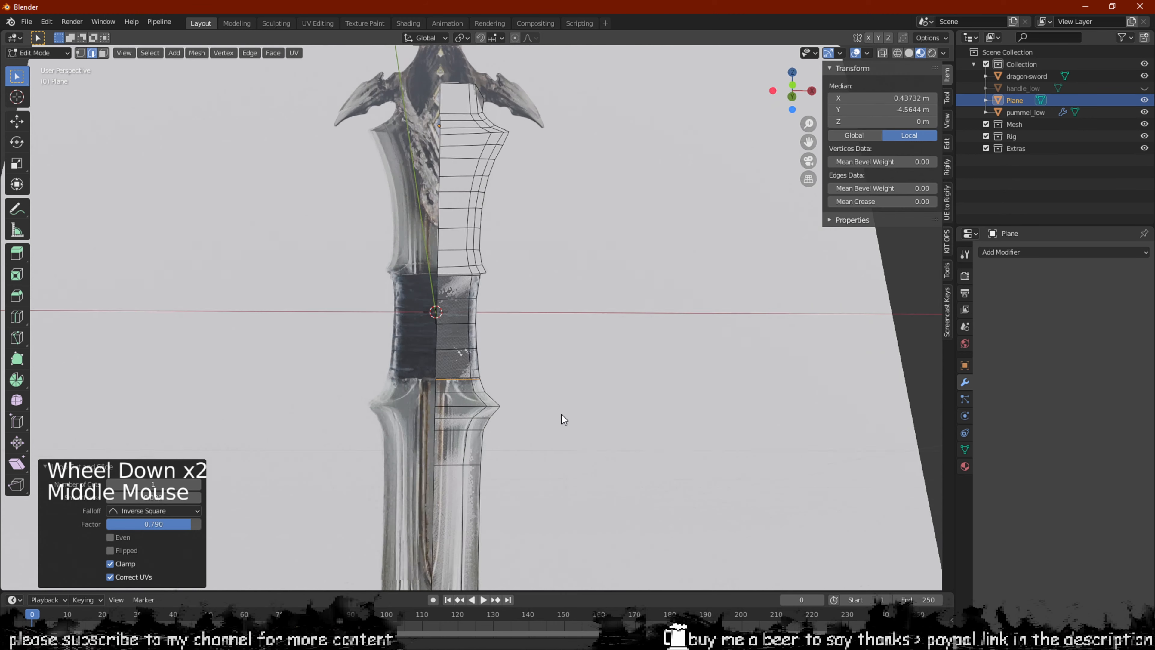
middle_click_drag(561, 414, 559, 242, "alt")
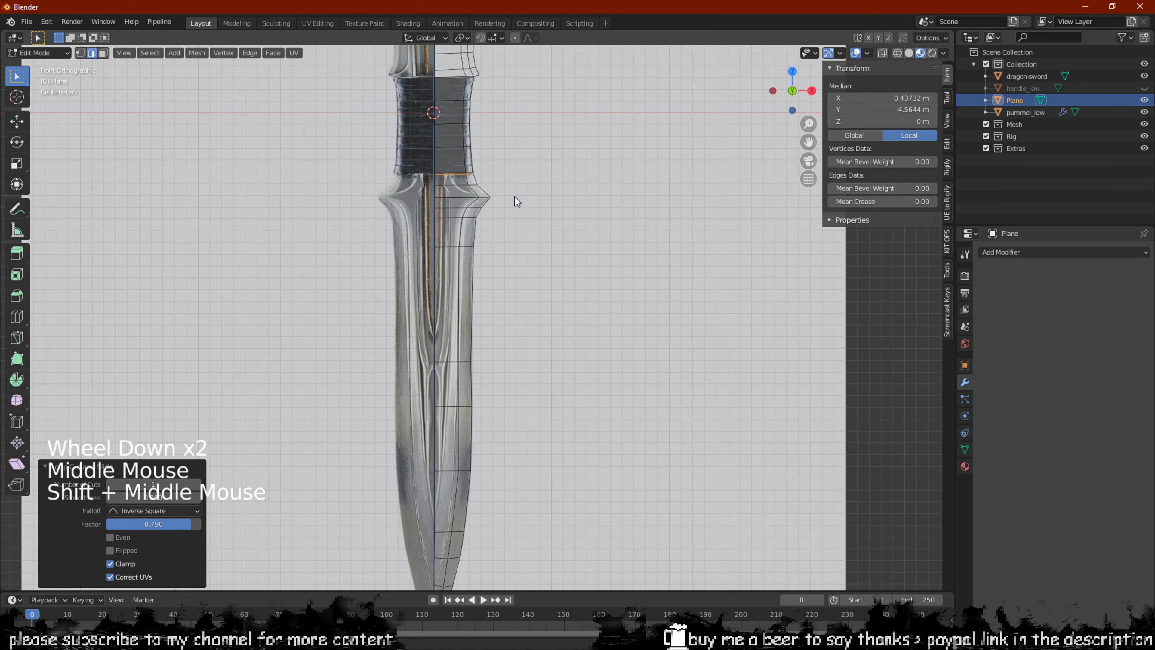
left_click_drag(518, 185, 378, 405)
scroll(473, 240, "down", 1)
middle_click_drag(474, 240, 480, 211, "shift")
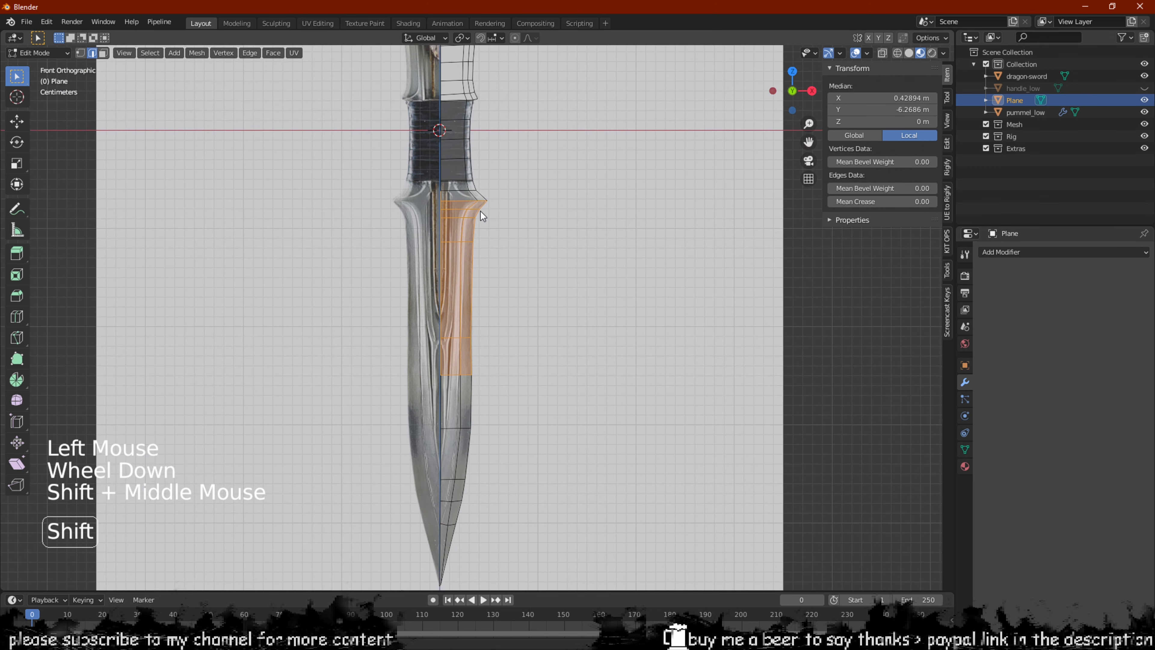
left_click(459, 188)
left_click_drag(421, 190, 449, 468, "shift")
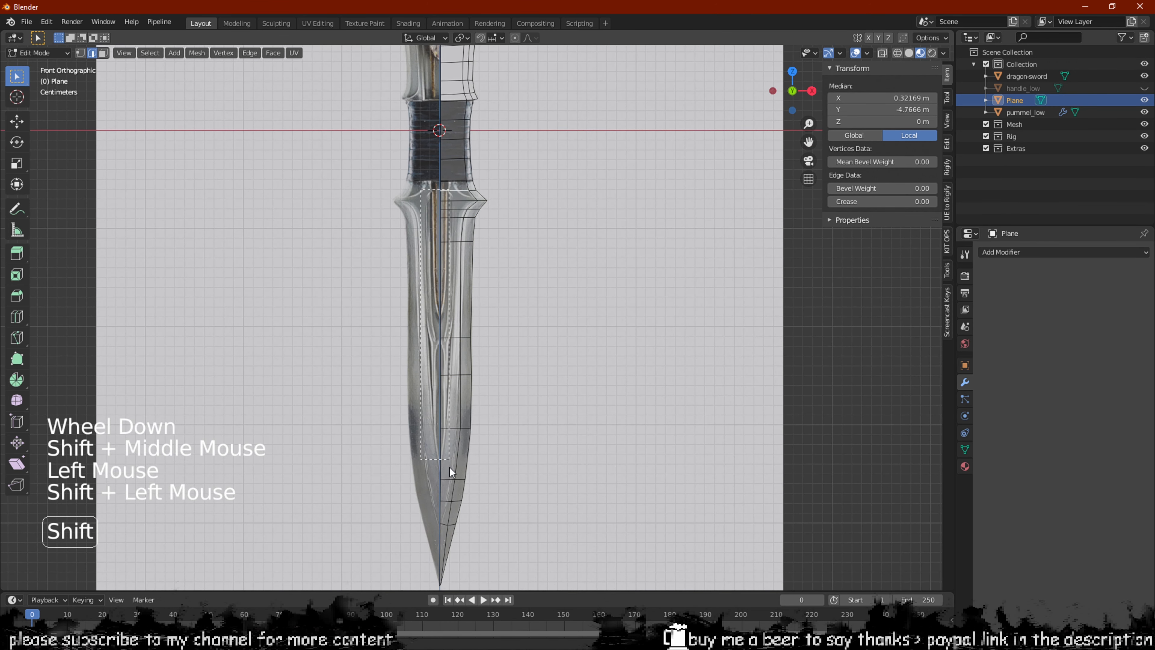
left_click_drag(445, 527, 444, 527, "shift")
Select the inner column of blade faces from just below the grip down to near the tip
key("3")
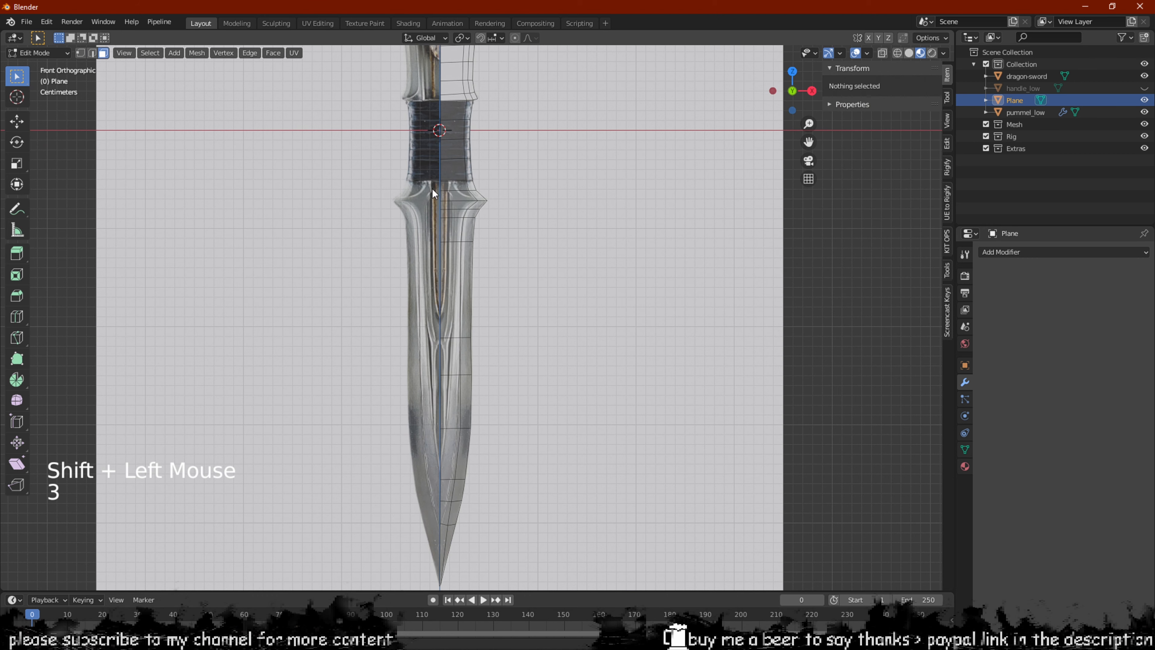
left_click_drag(449, 197, 453, 225)
left_click(428, 187)
left_click(428, 184)
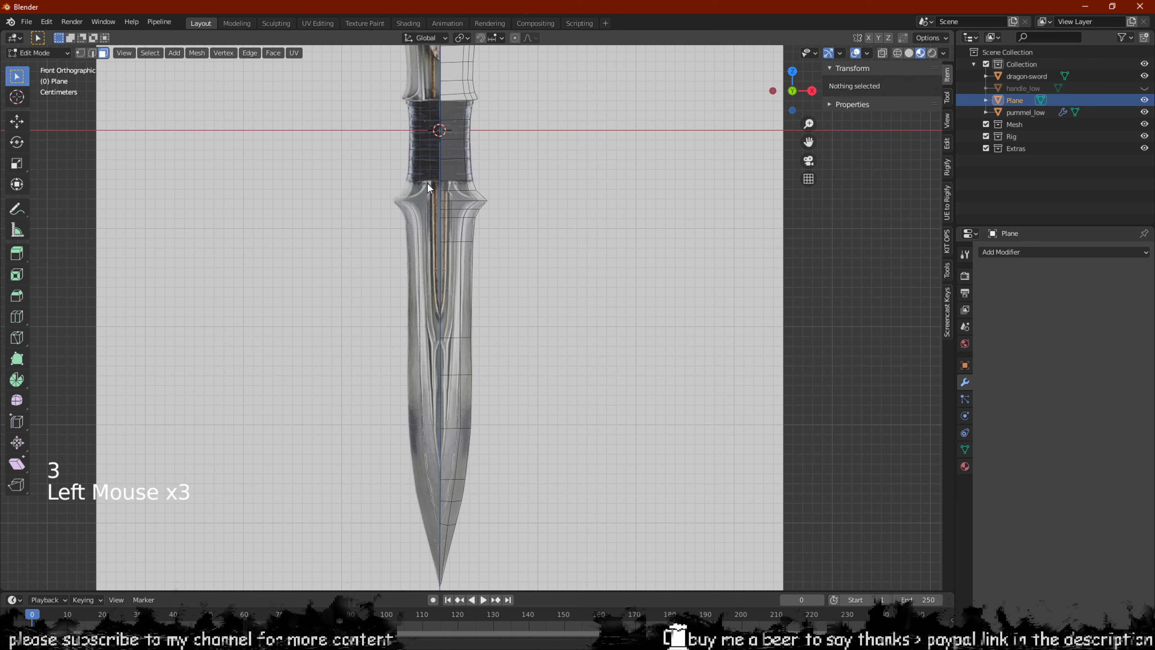
left_click_drag(428, 183, 460, 242)
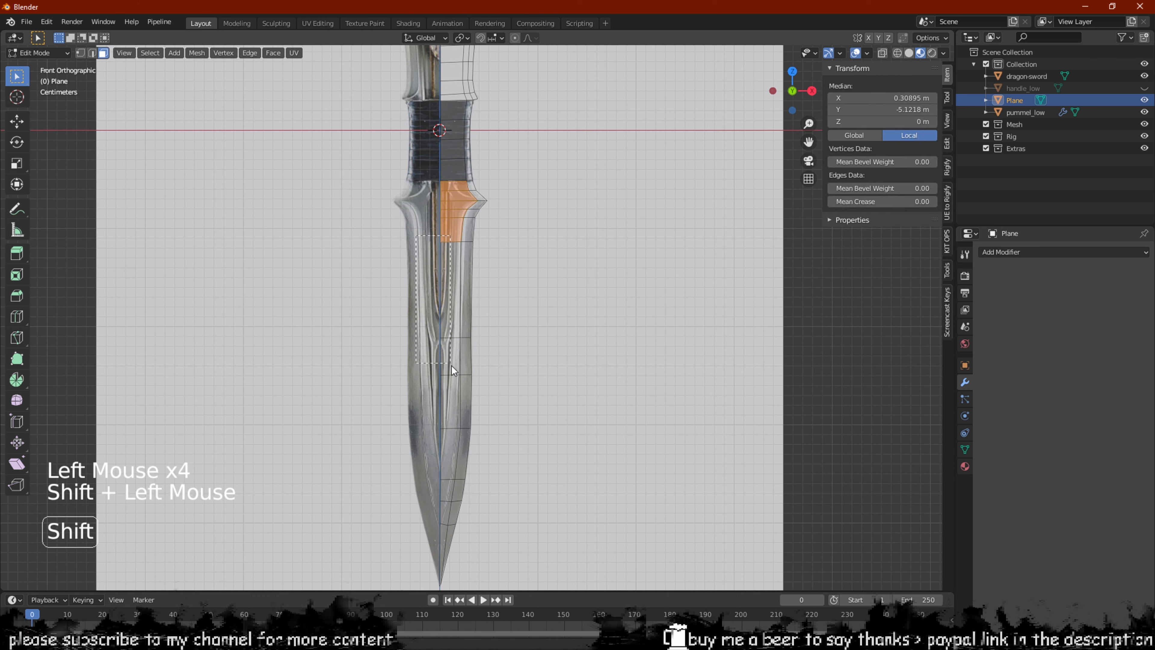
left_click_drag(415, 427, 440, 518, "shift")
Move the selected blade faces 0.001064 m in the negative Y direction
middle_click_drag(454, 509, 330, 296, "shift")
scroll(468, 181, "up", 3)
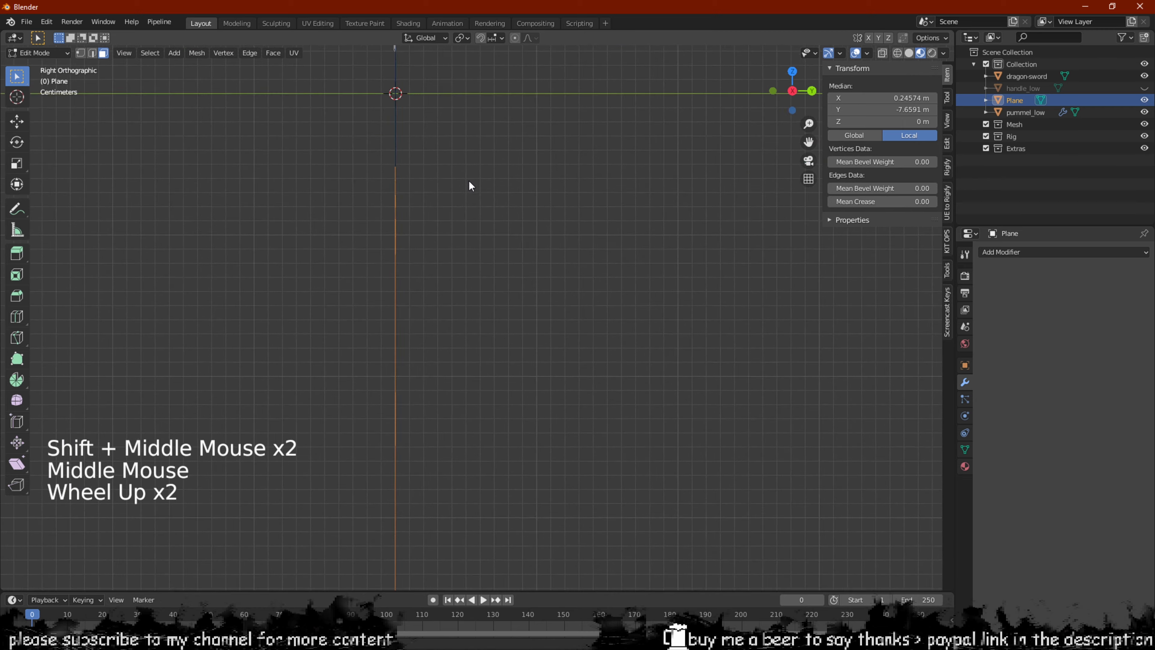
middle_click_drag(468, 181, 504, 330, "shift")
key("g")
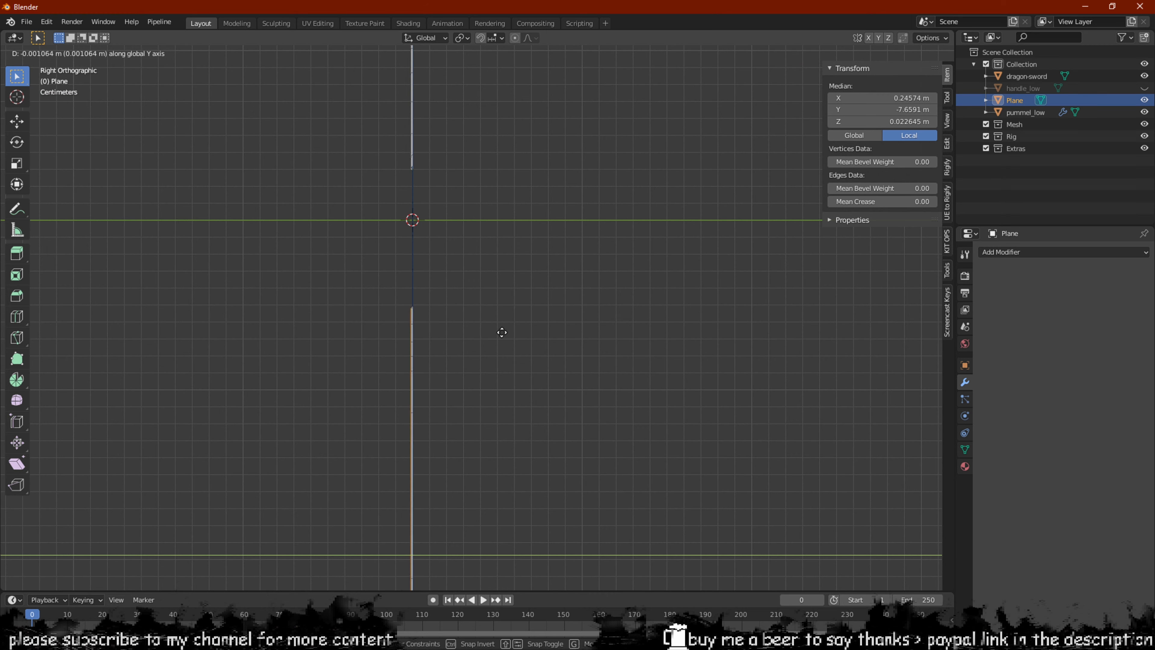
left_click(502, 332)
scroll(503, 338, "down", 3)
middle_click_drag(503, 338, 544, 289)
scroll(560, 312, "down", 3)
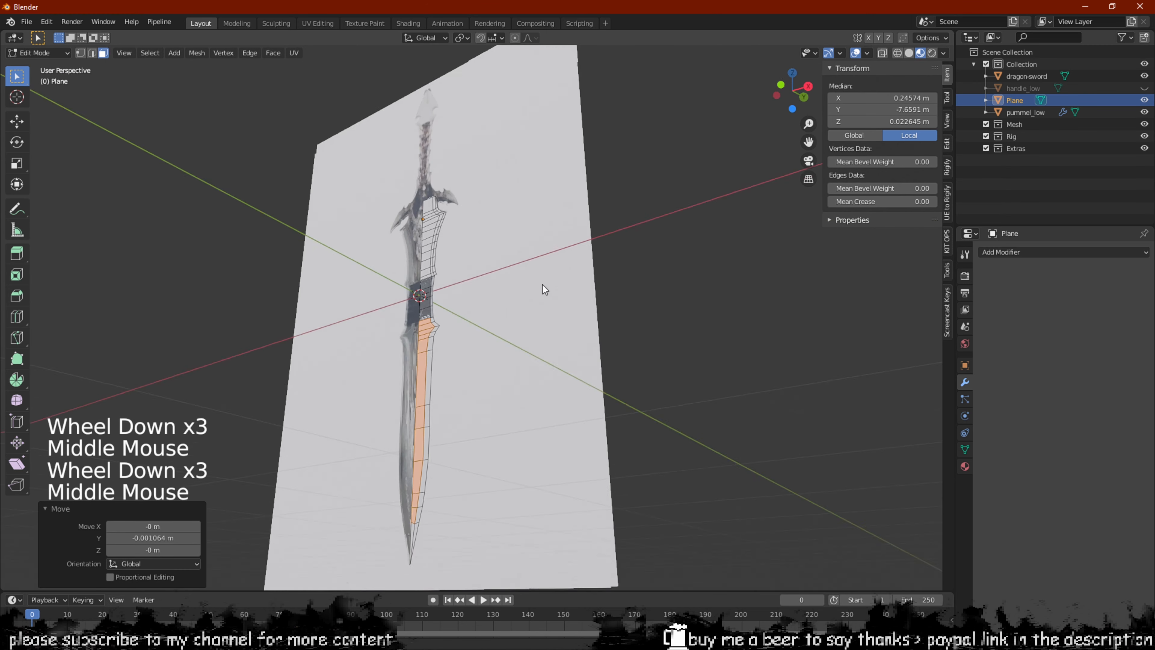
Isolate the sword's half mesh in local view, facing it from the front with the blade section in close view
scroll(468, 408, "up", 2)
middle_click_drag(468, 408, 590, 248, "shift")
scroll(590, 247, "up", 1)
key("Tab")
key("Tab")
middle_click_drag(541, 322, 589, 188)
key("slash")
scroll(519, 291, "up", 4)
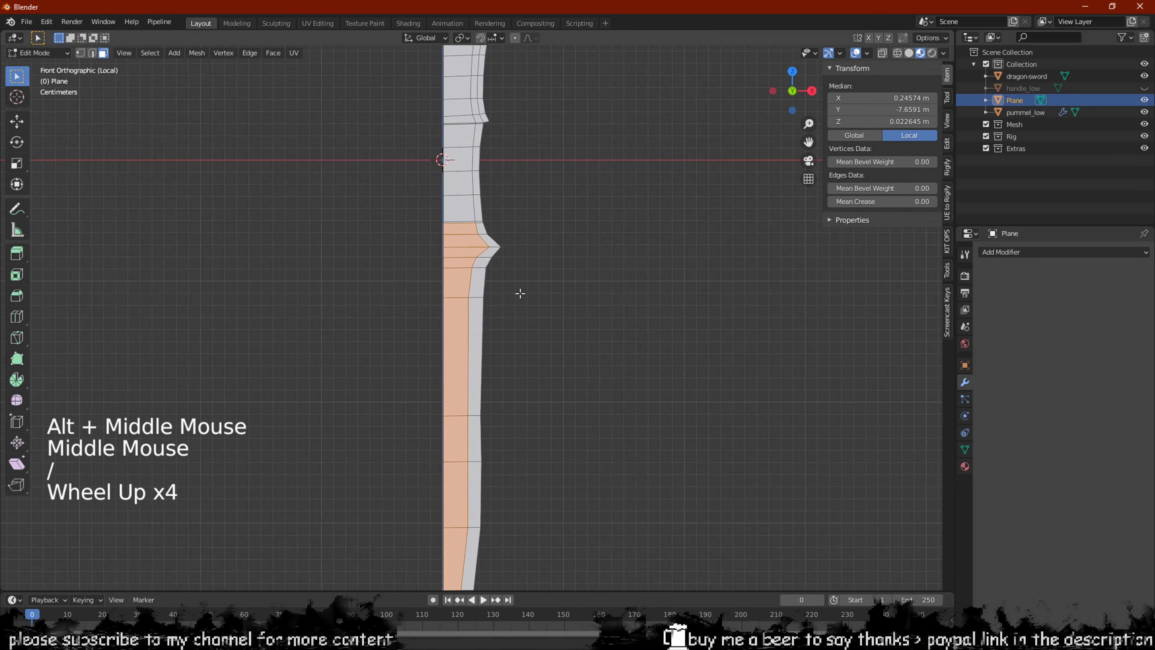
Return the sword half to Object Mode and add a Mirror modifier to it
key("Tab")
middle_click_drag(518, 292, 588, 338)
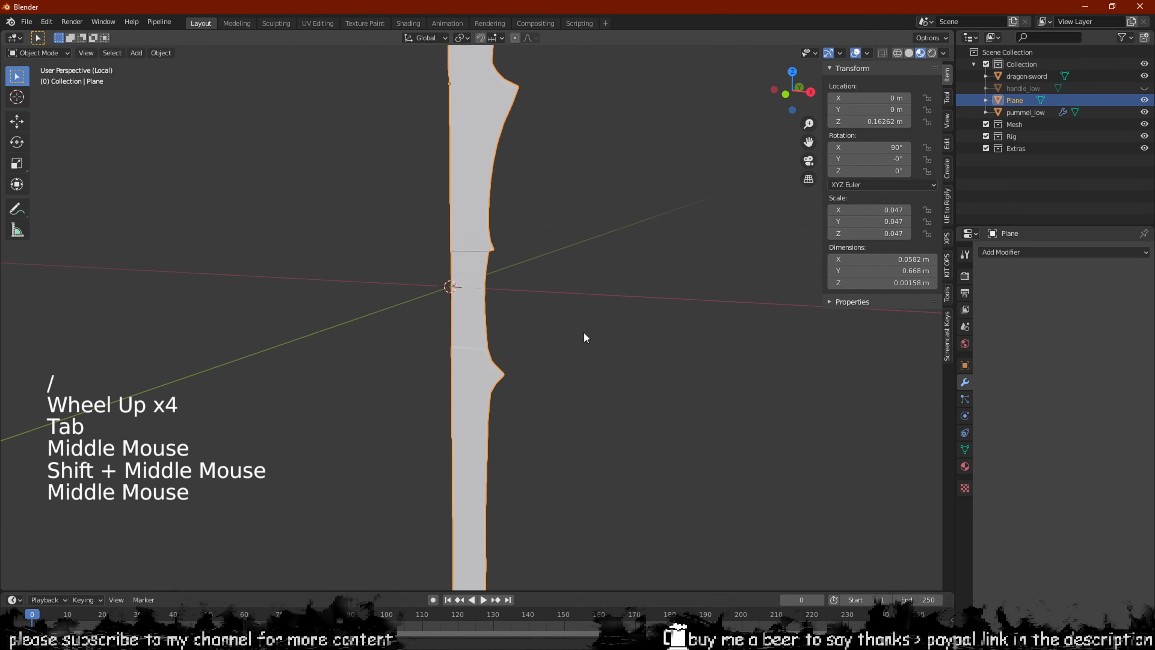
scroll(583, 261, "up", 2)
middle_click_drag(582, 261, 606, 234, "shift")
scroll(570, 289, "down", 2)
scroll(542, 323, "up", 2)
middle_click_drag(569, 289, 636, 218, "shift")
scroll(541, 322, "up", 2)
scroll(576, 227, "down", 1)
left_click(1050, 251)
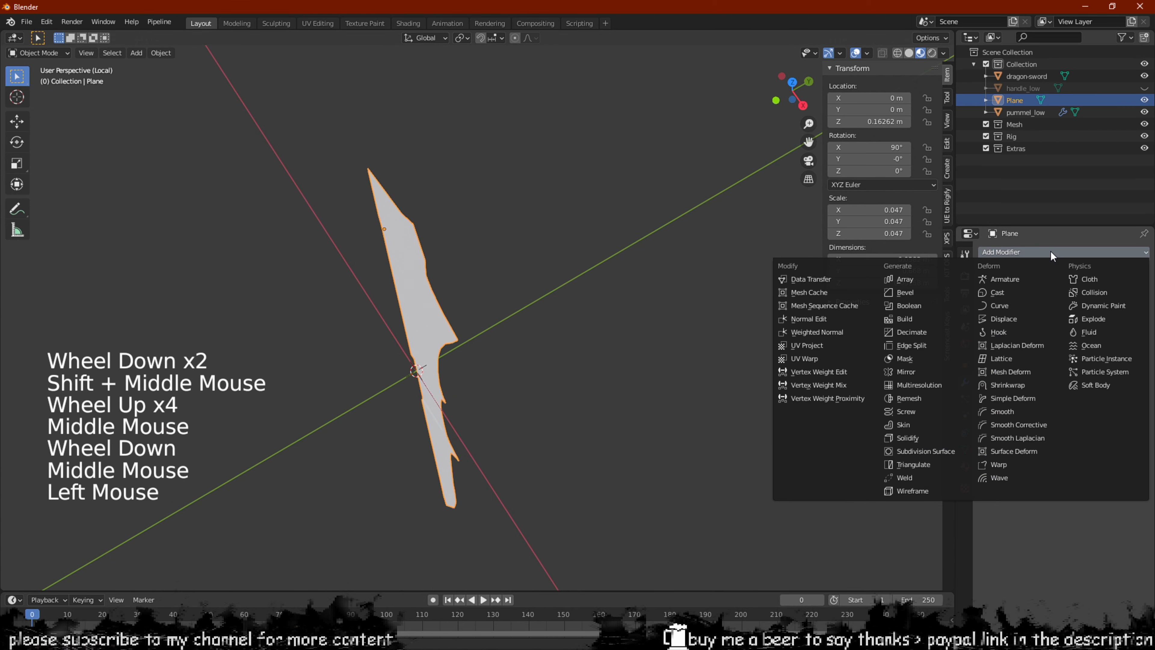
left_click(917, 368)
Enable mirroring across the Z axis in addition to X in the sword's Mirror modifier
middle_click_drag(758, 337, 508, 198)
scroll(544, 188, "down", 1)
scroll(551, 271, "down", 1)
scroll(578, 351, "down", 1)
key("Tab")
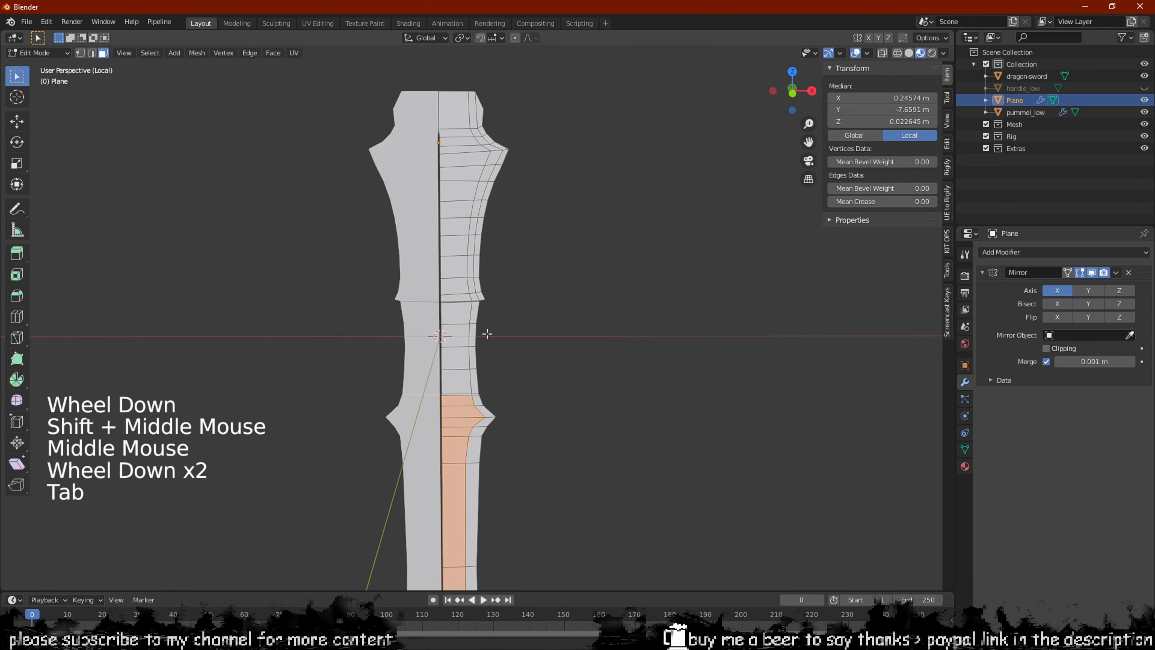
scroll(487, 333, "up", 3)
key("Tab")
middle_click_drag(487, 333, 503, 425)
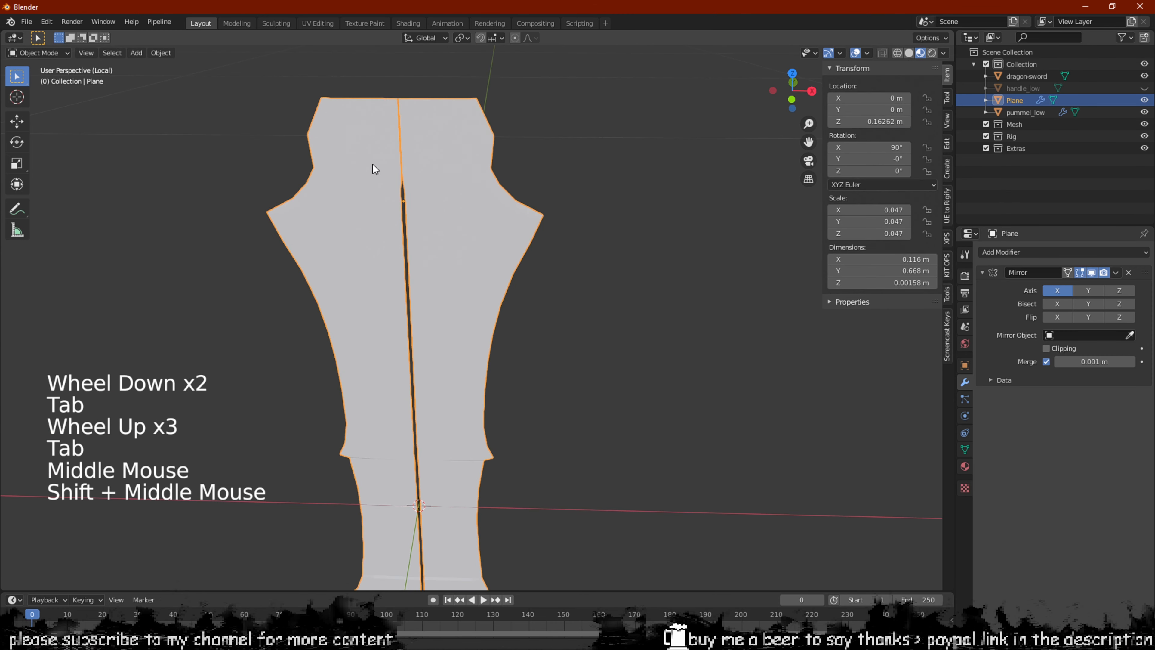
middle_click_drag(373, 164, 536, 232)
left_click(1080, 293)
left_click(1092, 291)
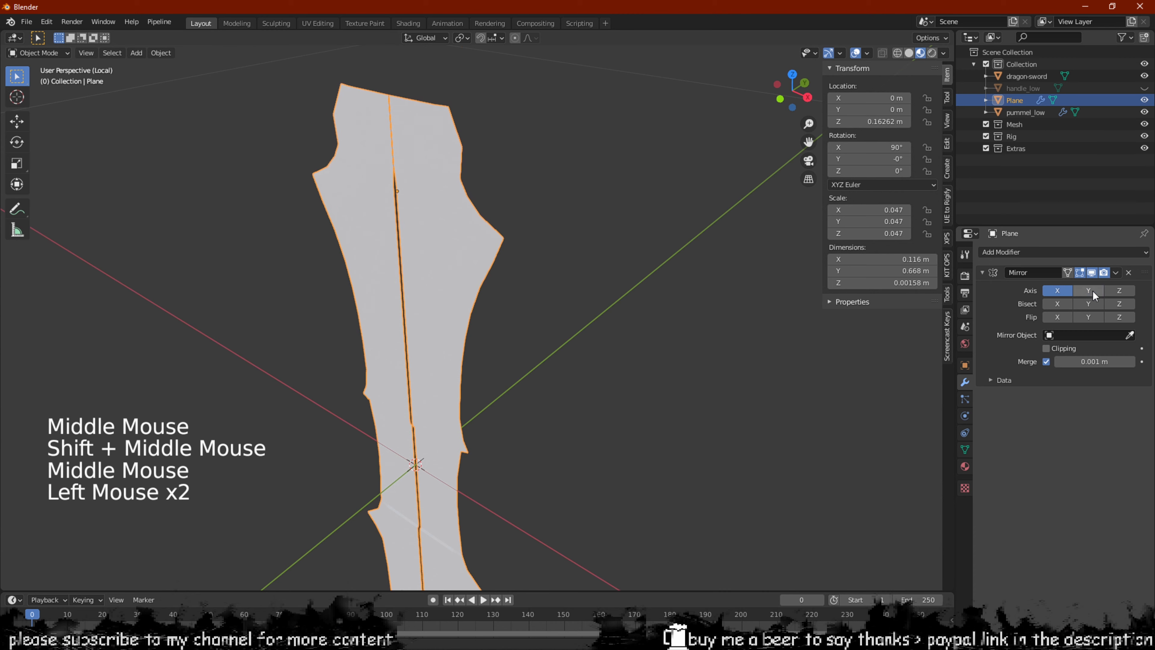
left_click(1119, 290)
middle_click_drag(436, 273, 494, 300)
scroll(461, 347, "up", 3)
Enable the Mirror modifier's on-cage display so the mirrored geometry shows its cage in Edit Mode
key("Tab")
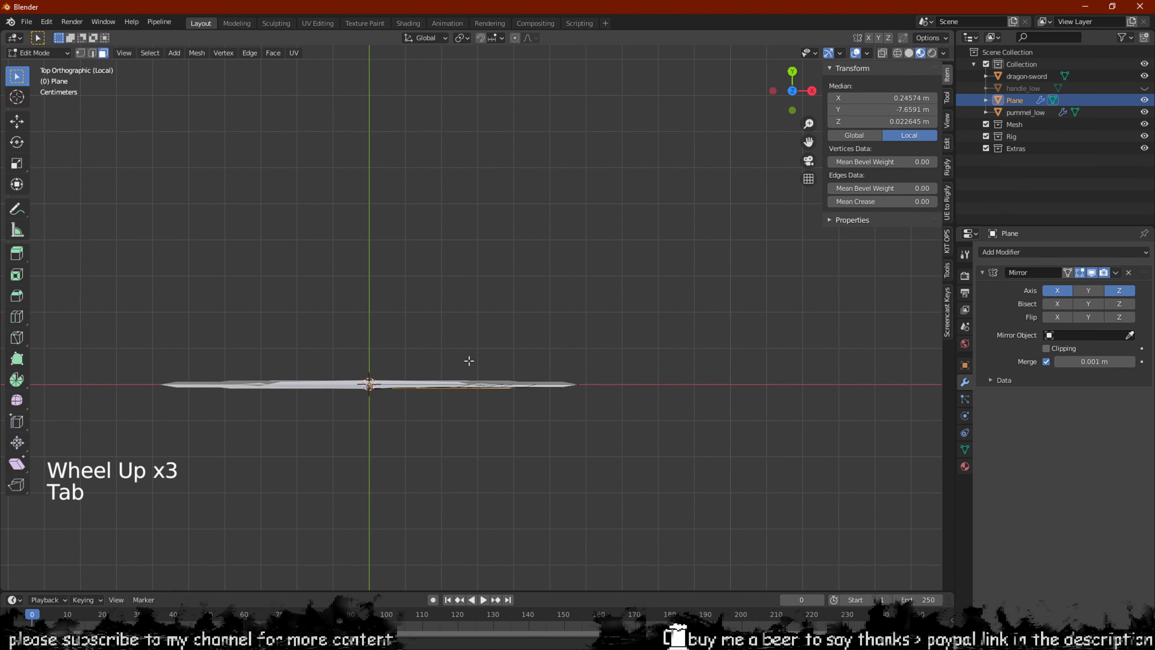
left_click(1063, 272)
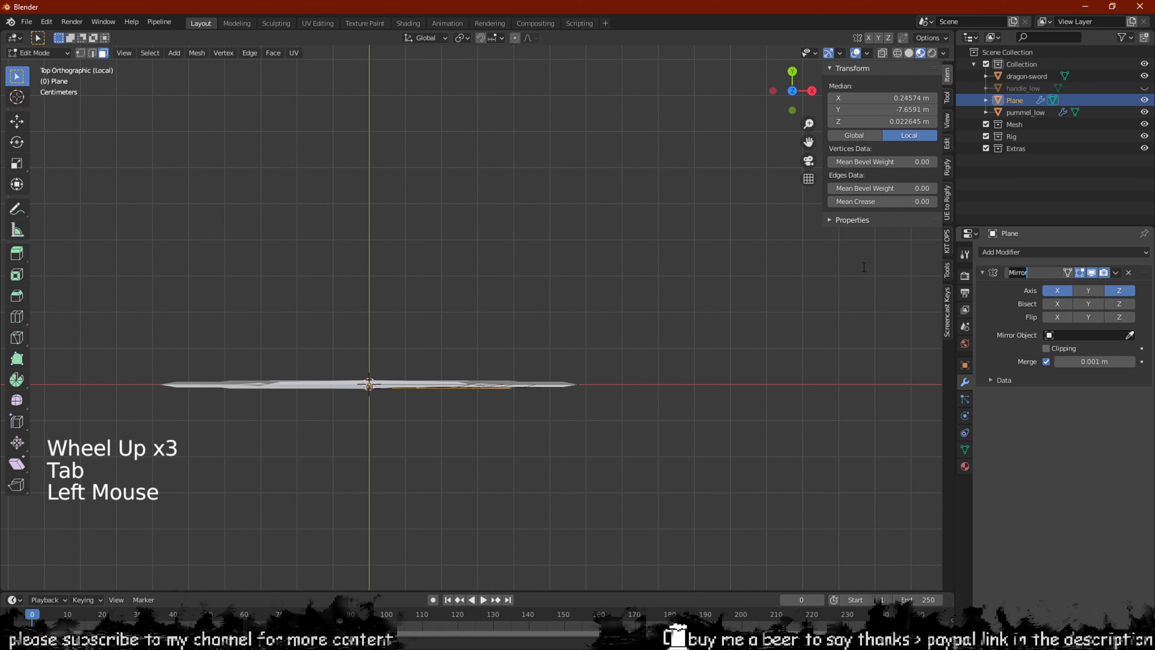
left_click(1066, 276)
scroll(577, 367, "down", 2)
middle_click_drag(577, 367, 328, 221)
middle_click_drag(327, 450, 453, 265, "shift")
scroll(309, 282, "up", 4)
scroll(552, 271, "down", 2)
scroll(420, 258, "down", 3)
key("Tab")
scroll(445, 272, "down", 1)
scroll(445, 270, "down", 2)
key("Tab")
scroll(453, 264, "up", 3)
scroll(453, 264, "down", 2)
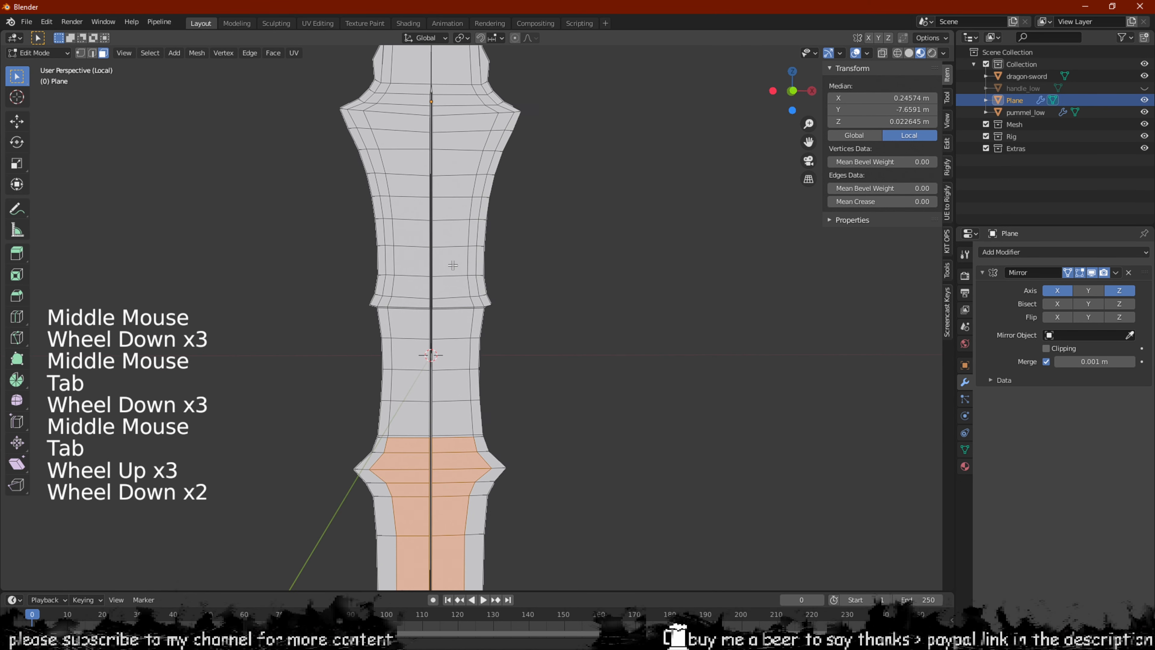
Switch to vertex selection and clear the current selection on the sword mesh
key("1")
scroll(453, 130, "down", 4)
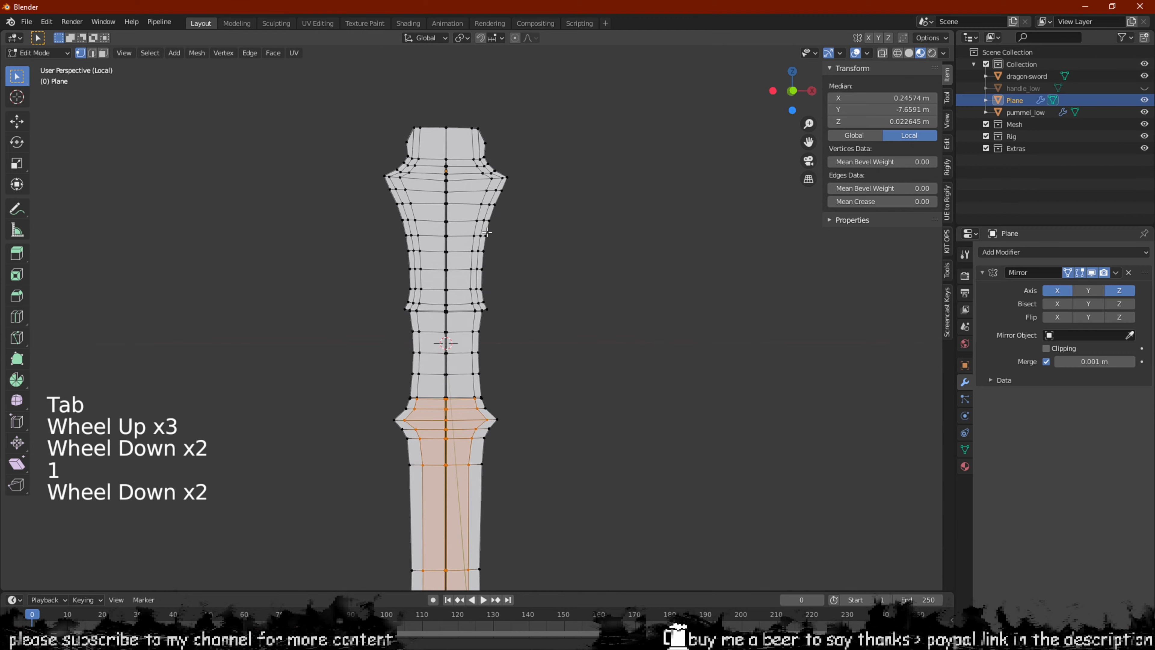
middle_click_drag(453, 129, 665, 343)
left_click(665, 343)
scroll(387, 162, "up", 3)
middle_click_drag(387, 162, 391, 350, "shift")
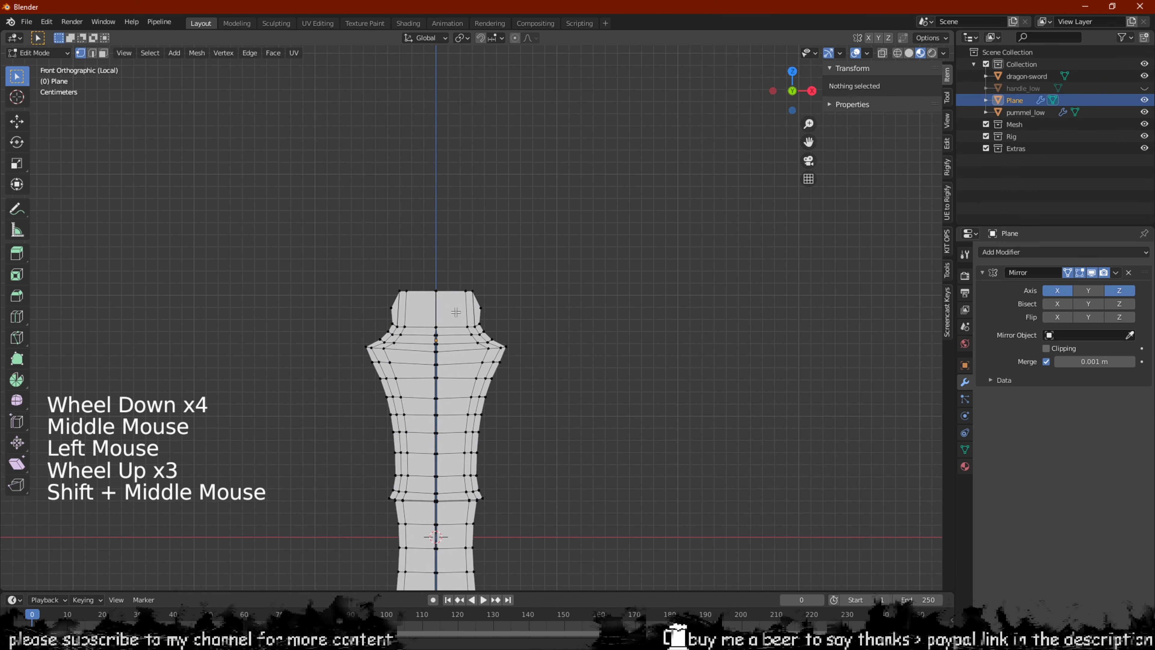
scroll(444, 268, "up", 7)
middle_click_drag(443, 268, 518, 206, "shift")
scroll(459, 171, "up", 3)
middle_click_drag(460, 171, 478, 324, "shift")
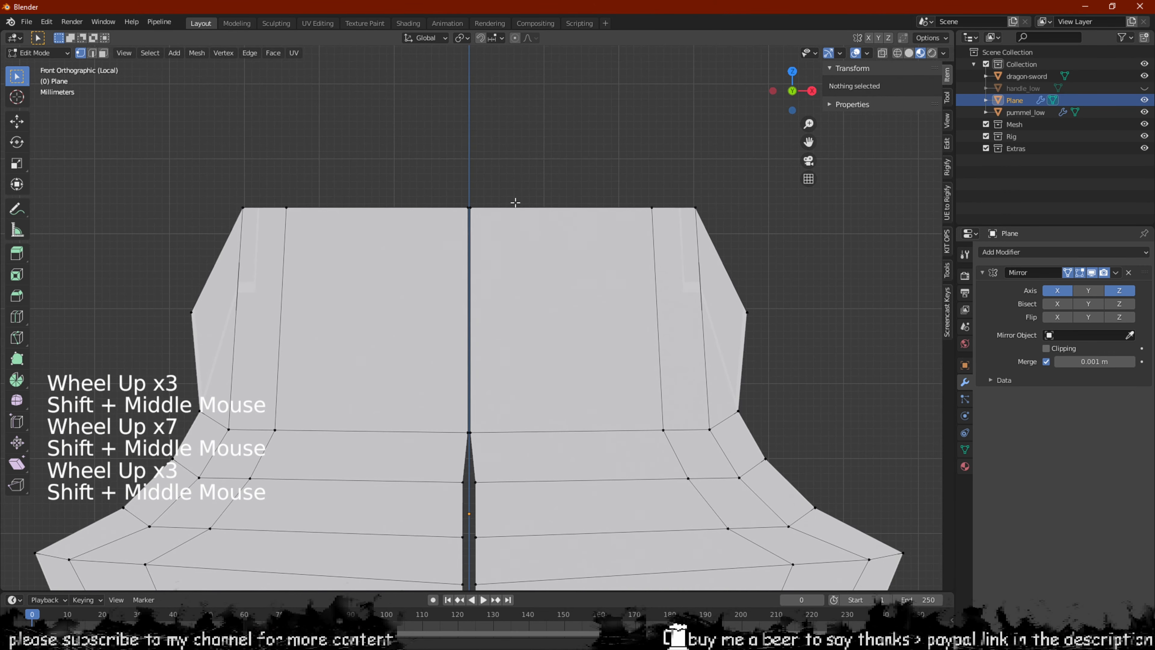
left_click(469, 208)
key("g")
key("x")
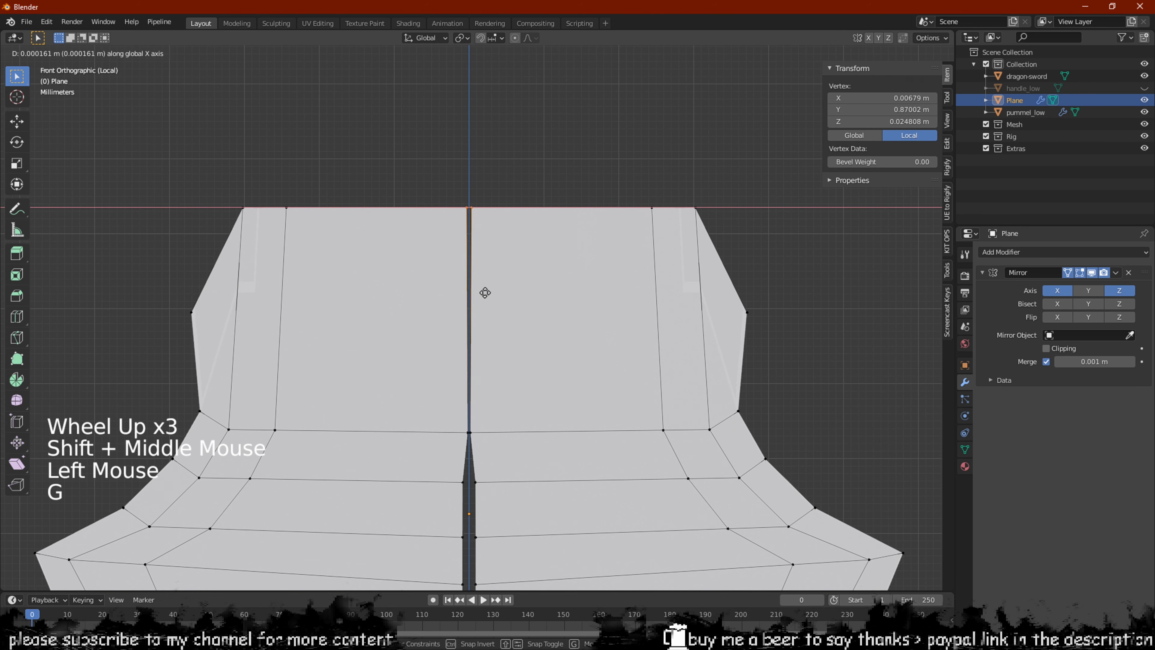
left_click(482, 291)
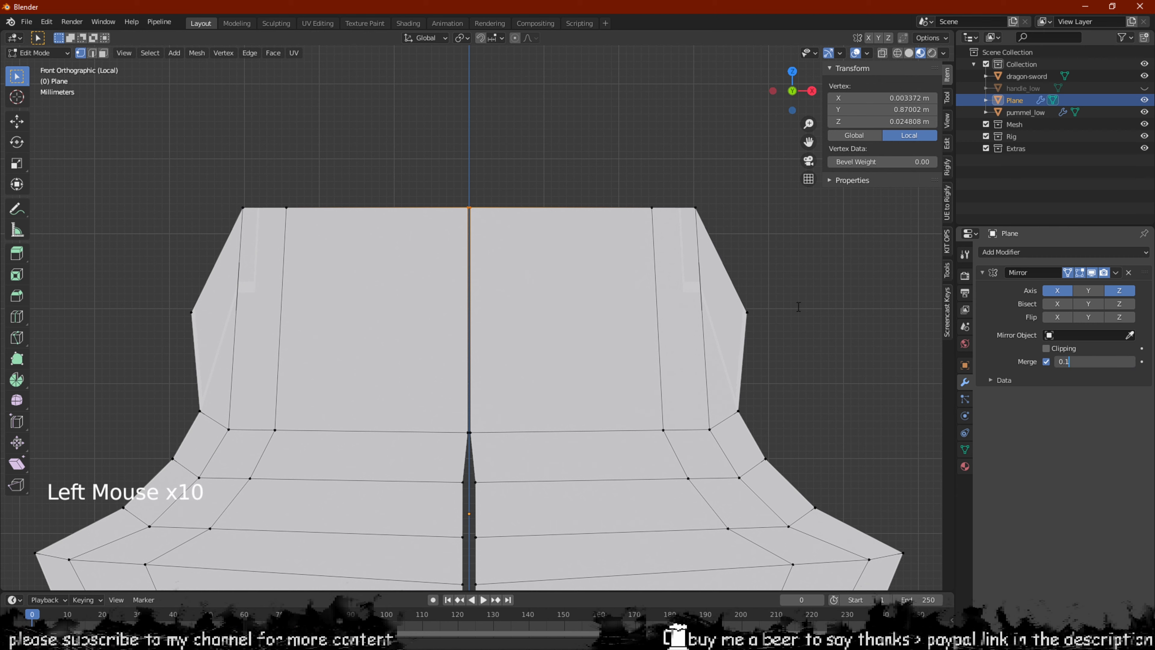
Set the Mirror modifier's merge distance to 0.01 m
key("Return")
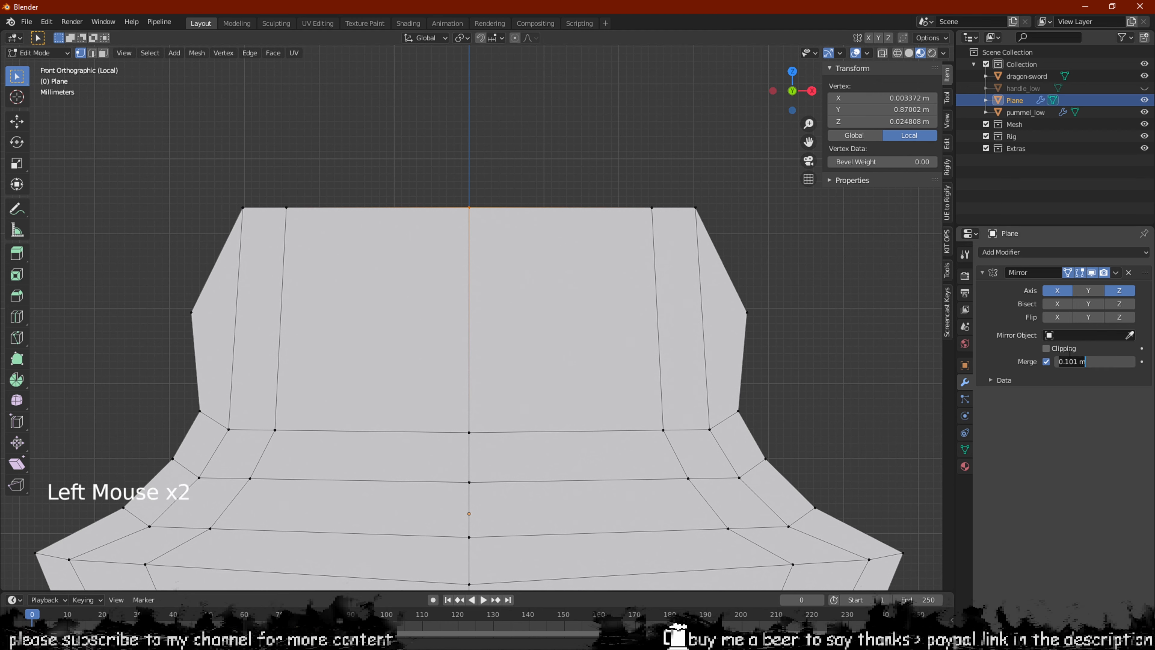
type("1")
key("Return")
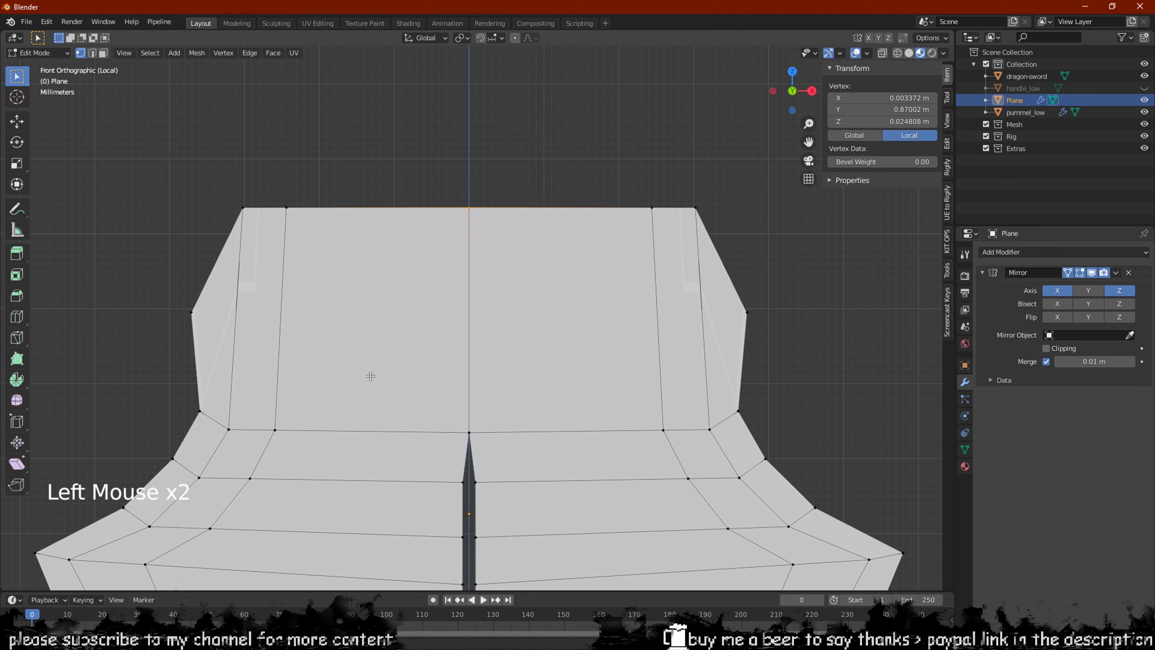
Select the centre vertex at the upper end of the open seam and enable Clipping in the Mirror modifier
middle_click_drag(572, 325, 573, 219, "shift")
left_click(452, 227)
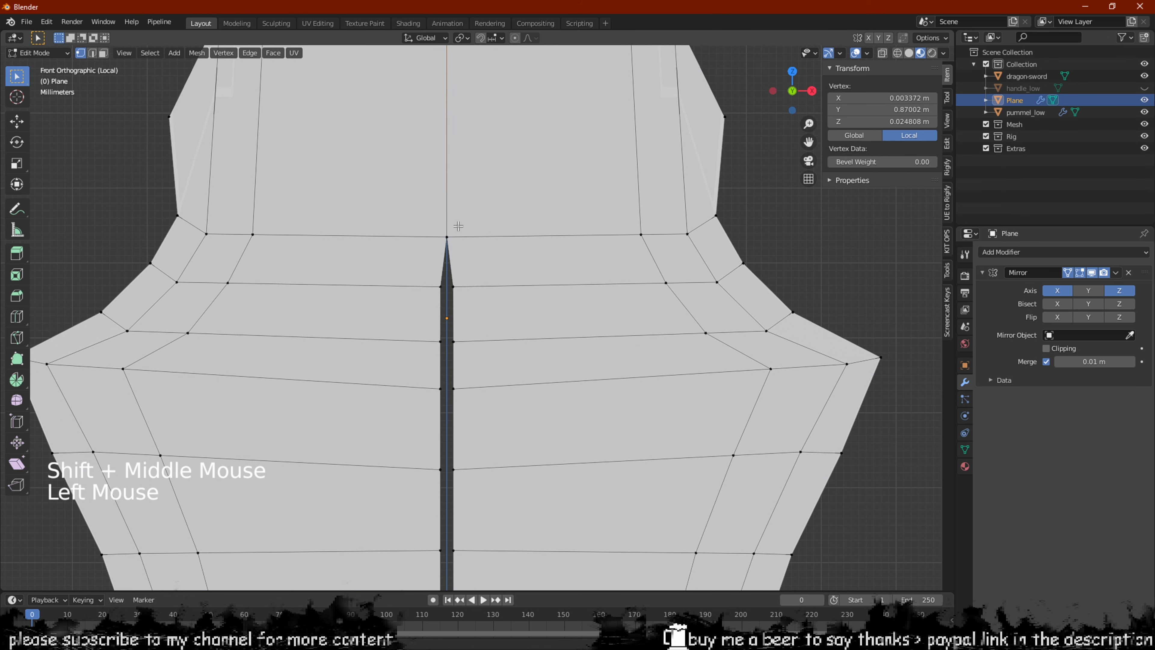
key("g")
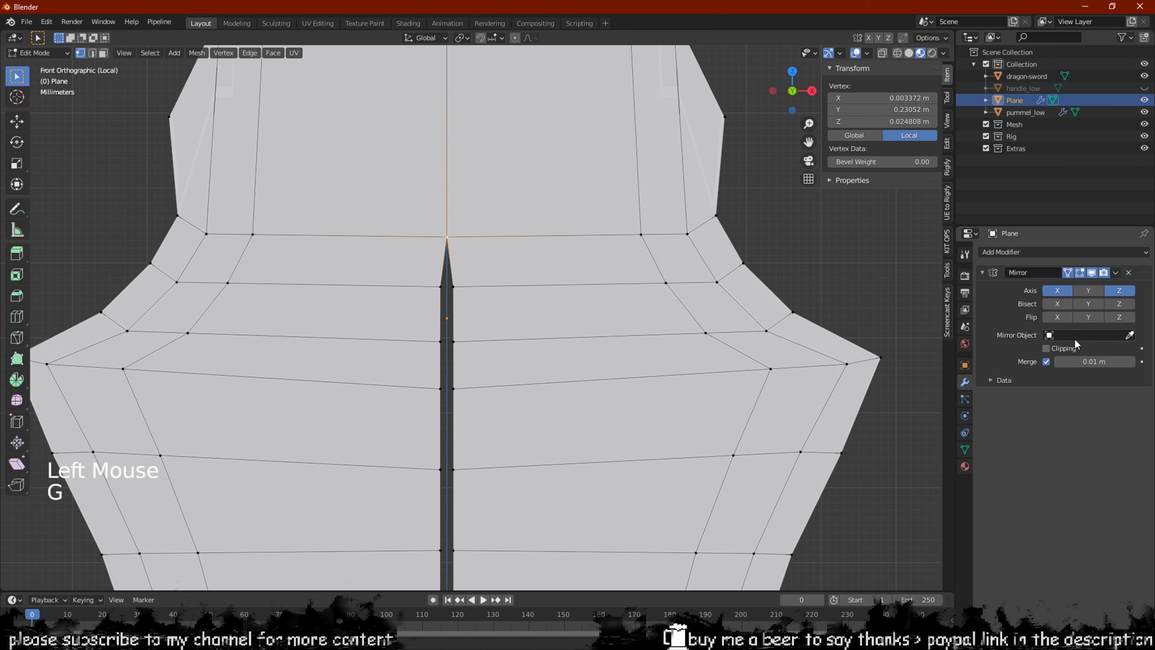
left_click(1064, 347)
Select the open seam vertices through the flared upper section and move them 0.001157 m in negative X onto the mirror line
scroll(592, 280, "down", 4)
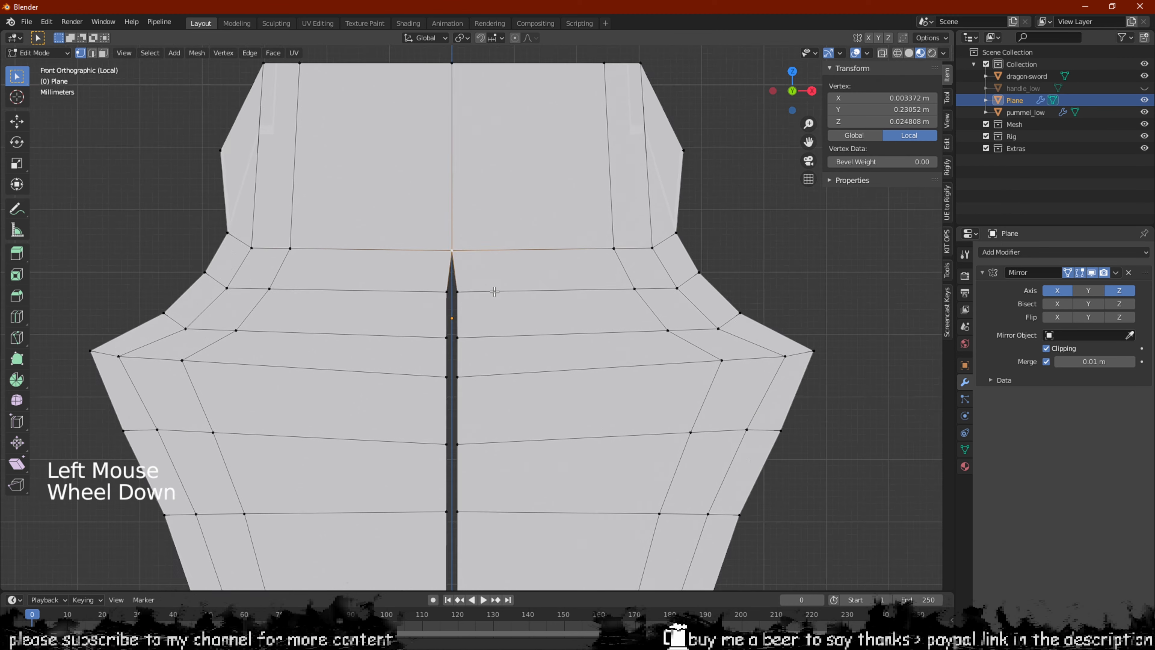
left_click_drag(500, 292, 421, 547)
middle_click_drag(420, 547, 467, 392, "shift")
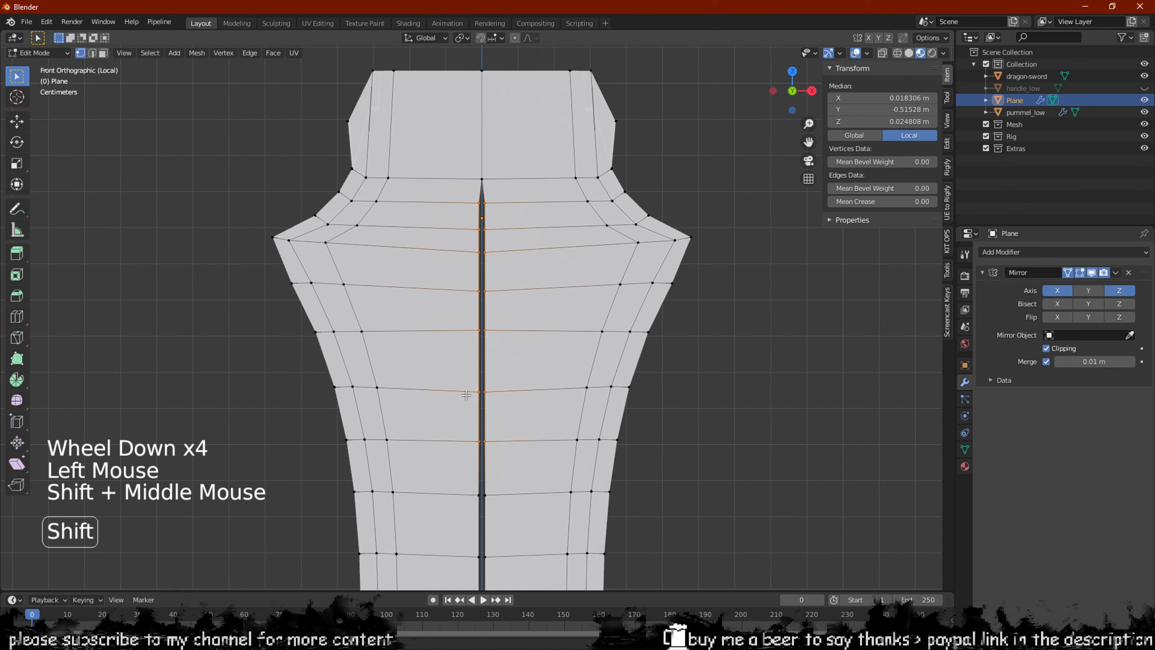
scroll(459, 509, "up", 2)
key("g")
left_click(554, 504)
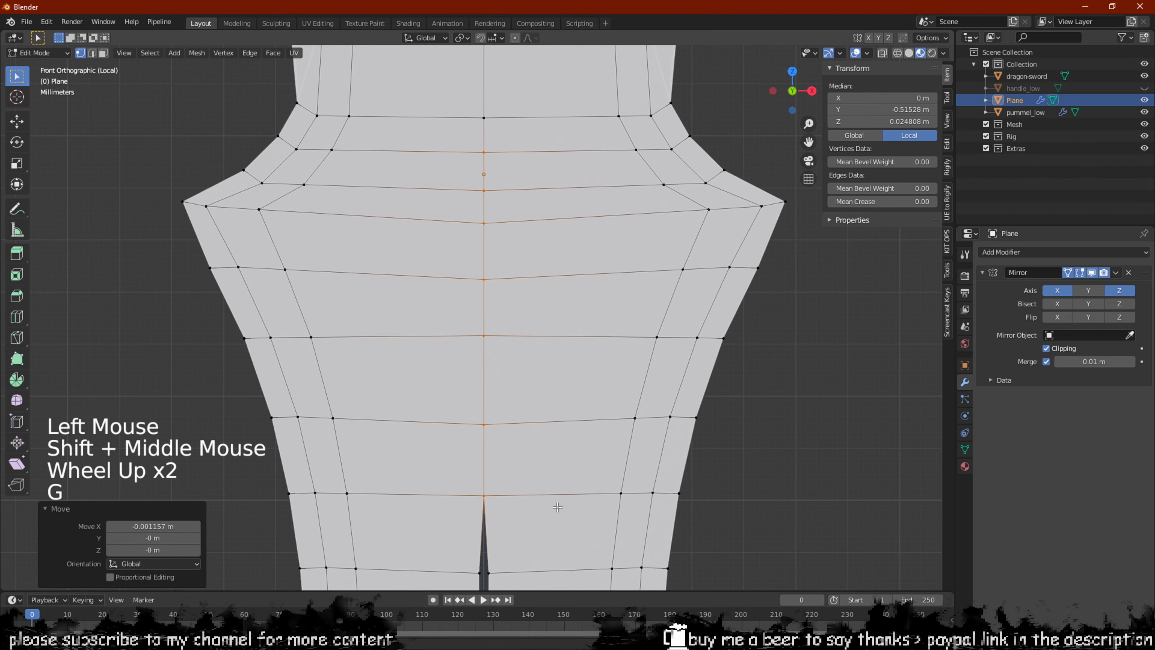
Move the seam vertices from the lower flare to the ledge above the grip 0.0008 m in negative X, closing the gap
middle_click_drag(554, 504, 521, 362, "shift")
scroll(532, 356, "down", 3)
left_click_drag(529, 309, 466, 533)
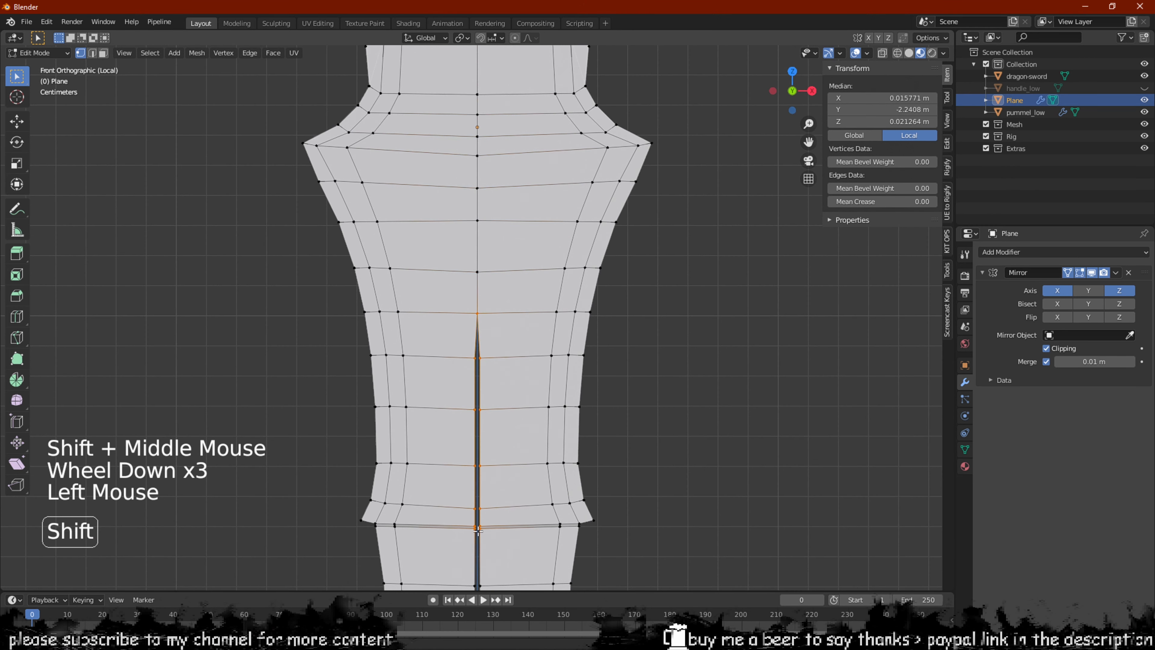
middle_click_drag(525, 501, 526, 356, "shift")
key("g")
key("x")
left_click(519, 355)
Move the grip's seam vertices about 0.001 m in negative X onto the mirror line
middle_click_drag(512, 460, 509, 302, "shift")
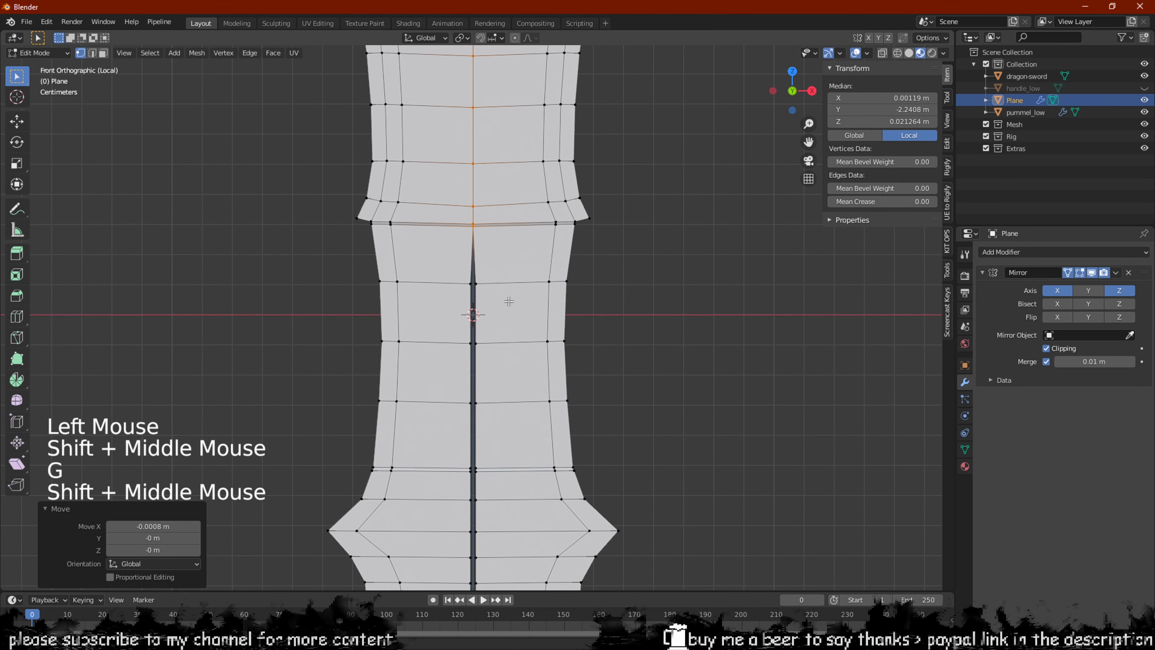
left_click_drag(495, 276, 449, 513)
middle_click_drag(482, 418, 485, 305, "shift")
key("g")
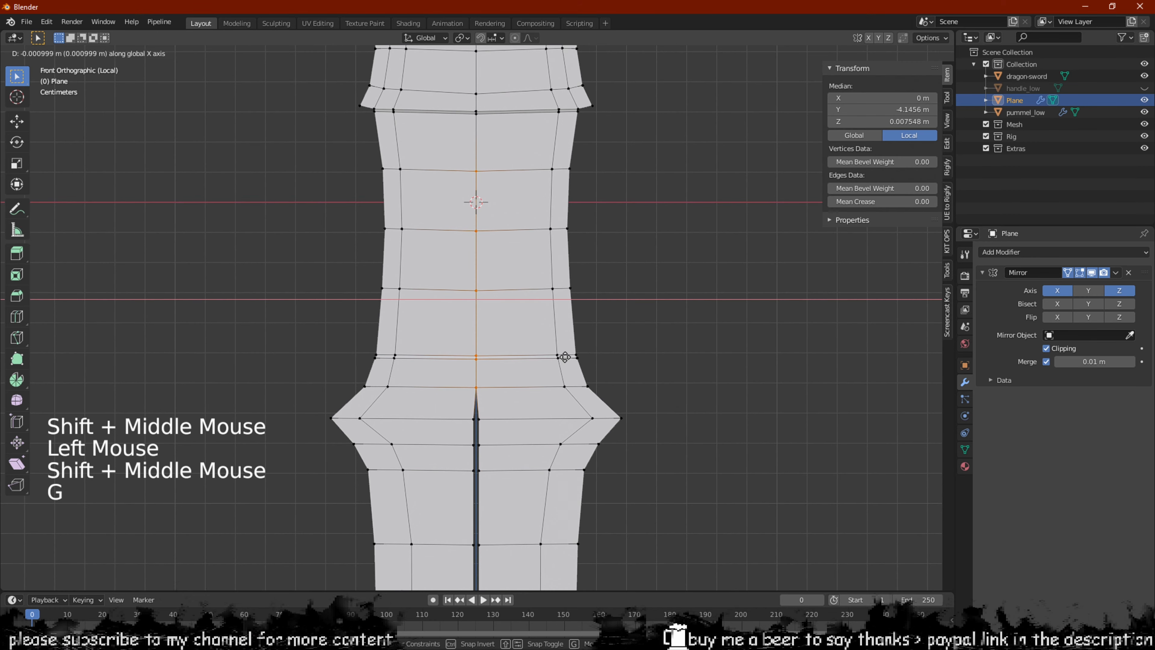
left_click(565, 356)
Select the seam vertices from the pointed guard to the blade's first row and move them 0.004197 m in negative X
middle_click_drag(585, 464, 580, 440, "shift")
middle_click_drag(495, 121, 503, 258, "shift")
scroll(538, 370, "up", 4)
scroll(614, 482, "up", 2)
scroll(516, 537, "down", 7)
scroll(459, 404, "up", 1)
left_click_drag(525, 203, 482, 314)
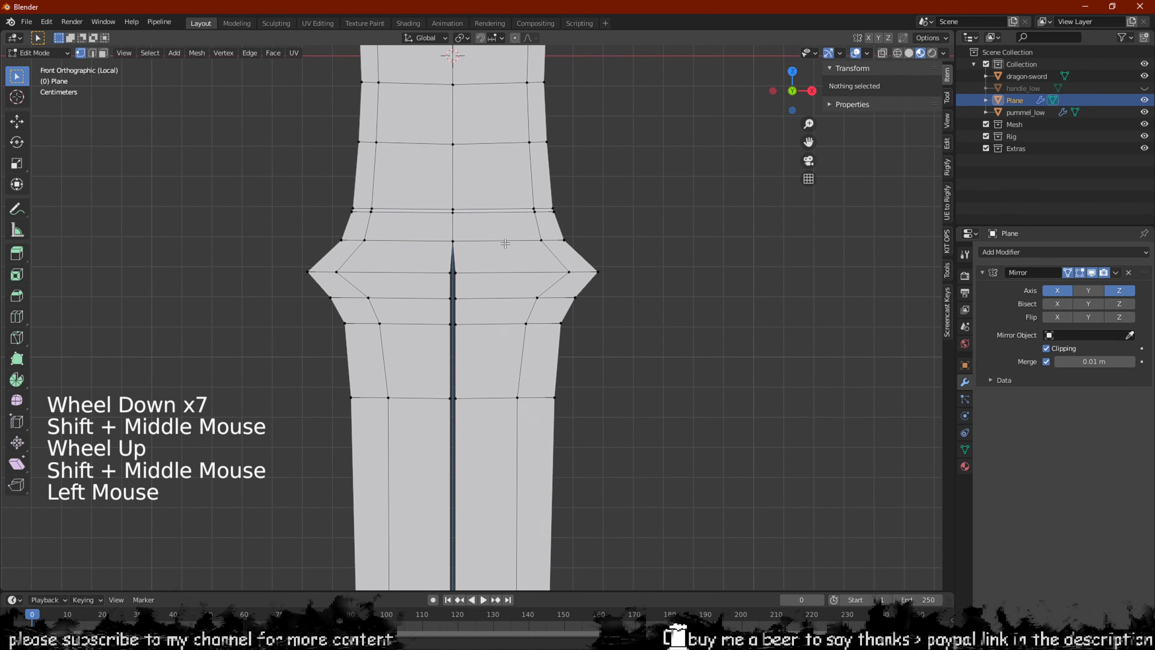
left_click_drag(505, 247, 412, 448)
key("g")
key("z")
key("g")
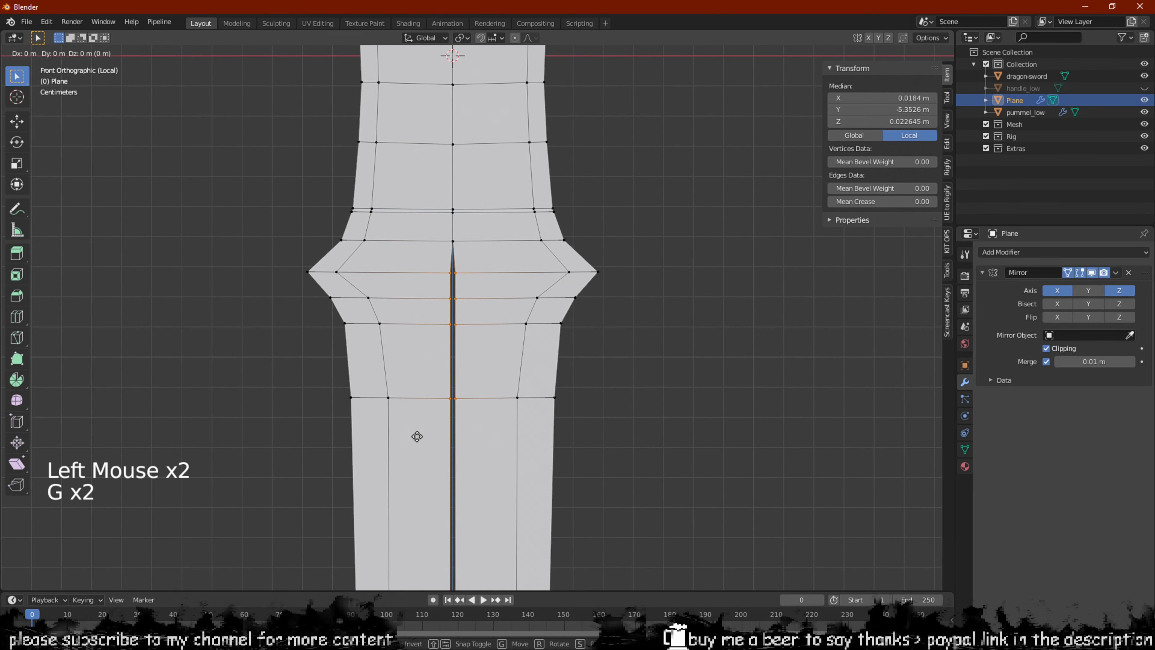
left_click(402, 438)
Move the three seam vertices along the straight middle of the blade 0.002399 m in negative X onto the mirror line
middle_click_drag(400, 438, 463, 225, "shift")
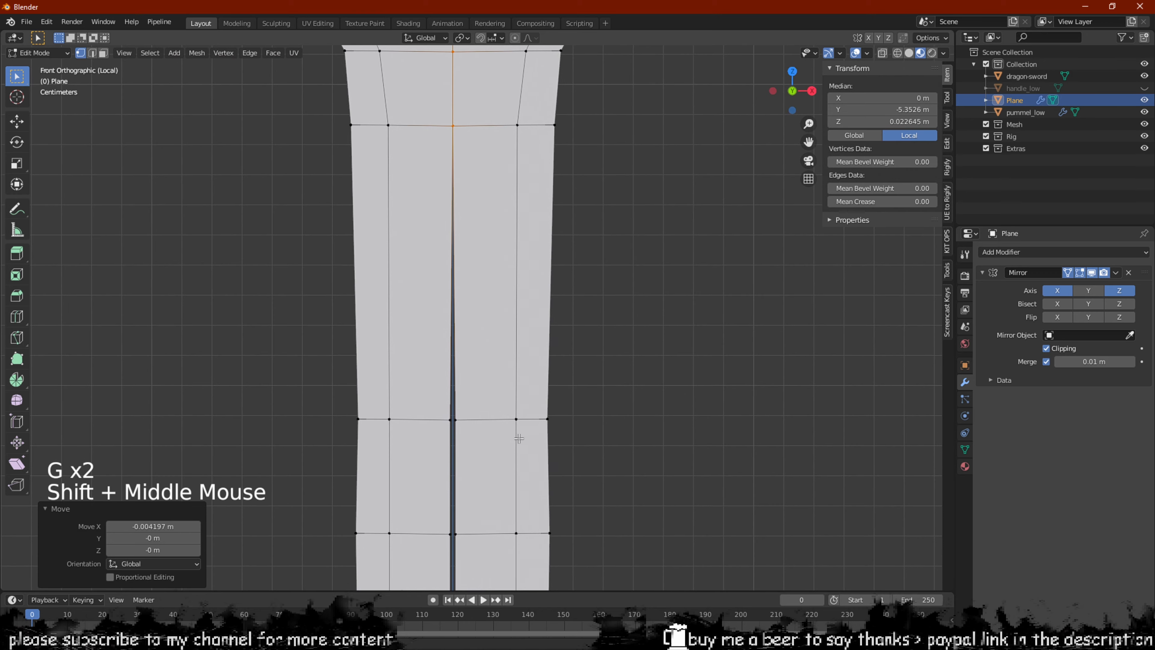
middle_click_drag(516, 438, 504, 226, "shift")
left_click_drag(464, 201, 410, 453)
left_click_drag(411, 554, 412, 554)
key("g")
key("z")
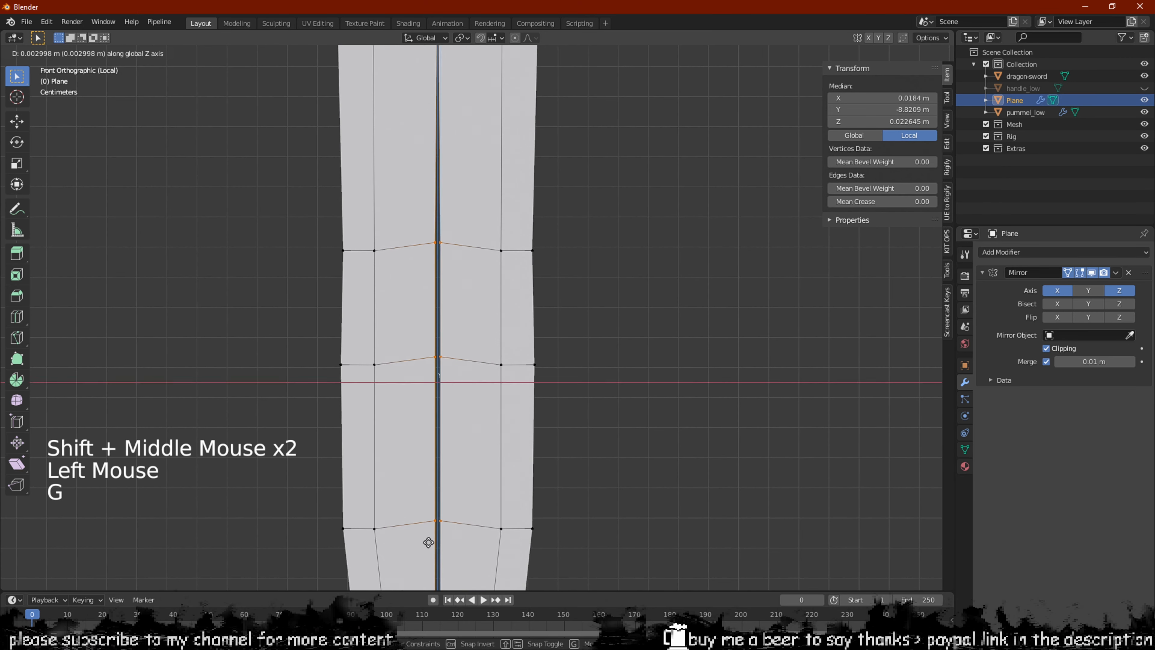
right_click(425, 552)
key("g")
key("x")
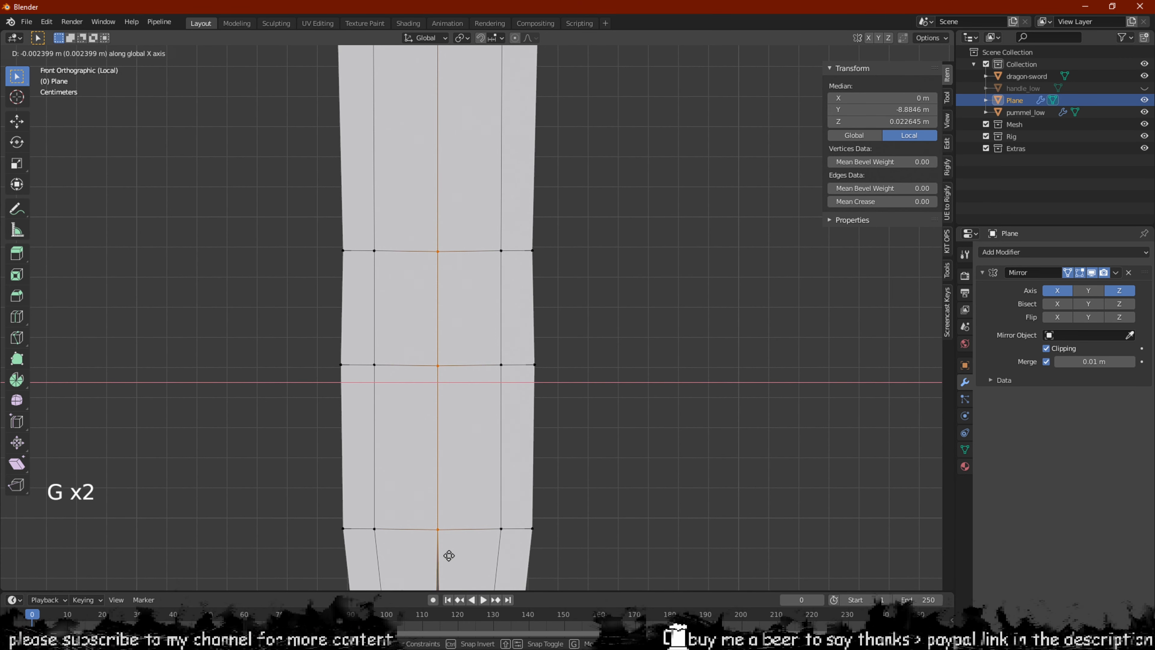
left_click(450, 556)
Move the seam vertices in the upper rows of the blade's taper onto the mirror line
middle_click_drag(449, 556, 450, 283, "shift")
scroll(497, 433, "up", 3)
middle_click_drag(497, 433, 521, 196, "shift")
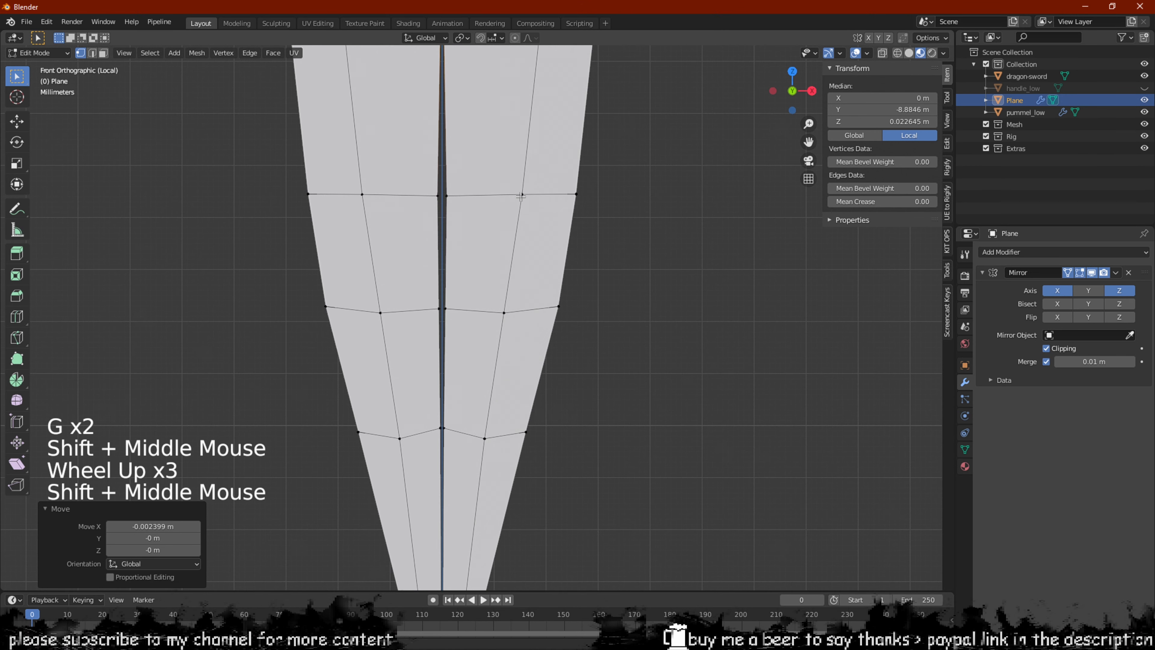
left_click(441, 152)
left_click_drag(412, 433, 412, 432)
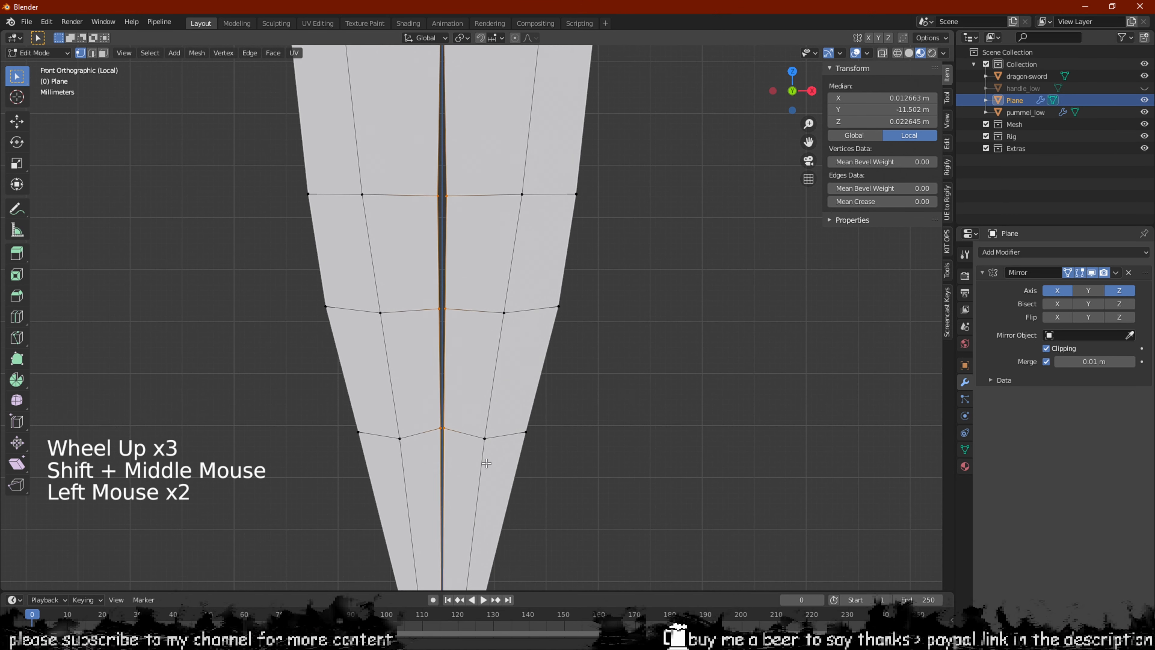
key("g")
right_click(502, 391)
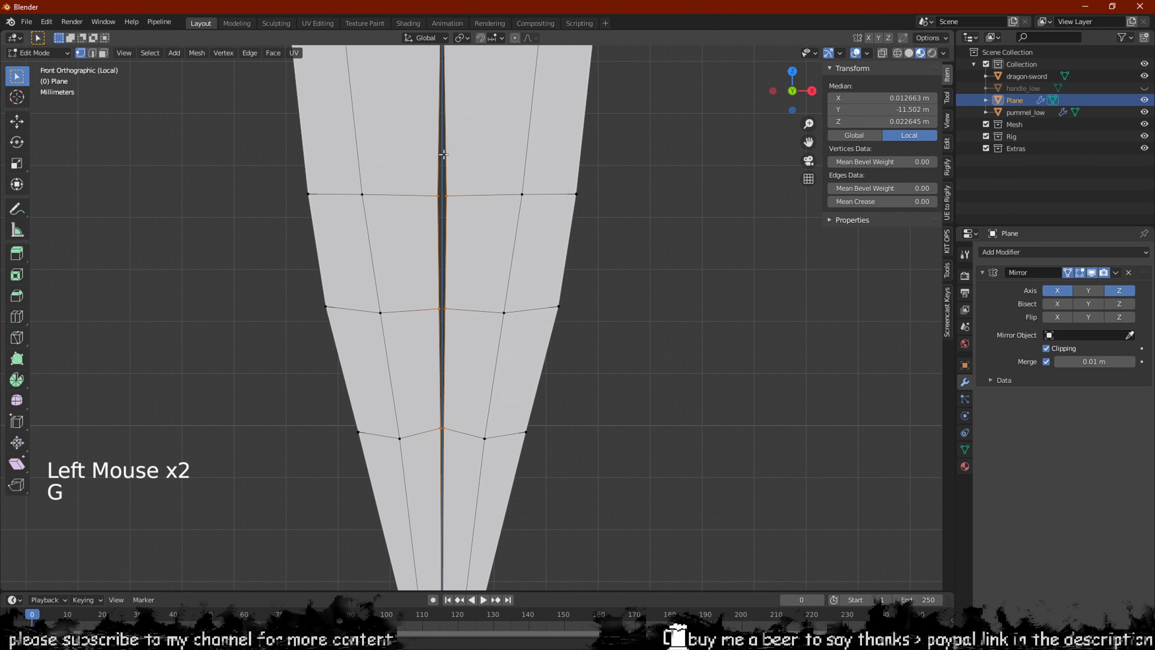
key("g")
Place the taper's next lower seam vertex on the mirror line and move it down about 0.002313 m along Z
left_click(444, 431)
left_click(458, 457)
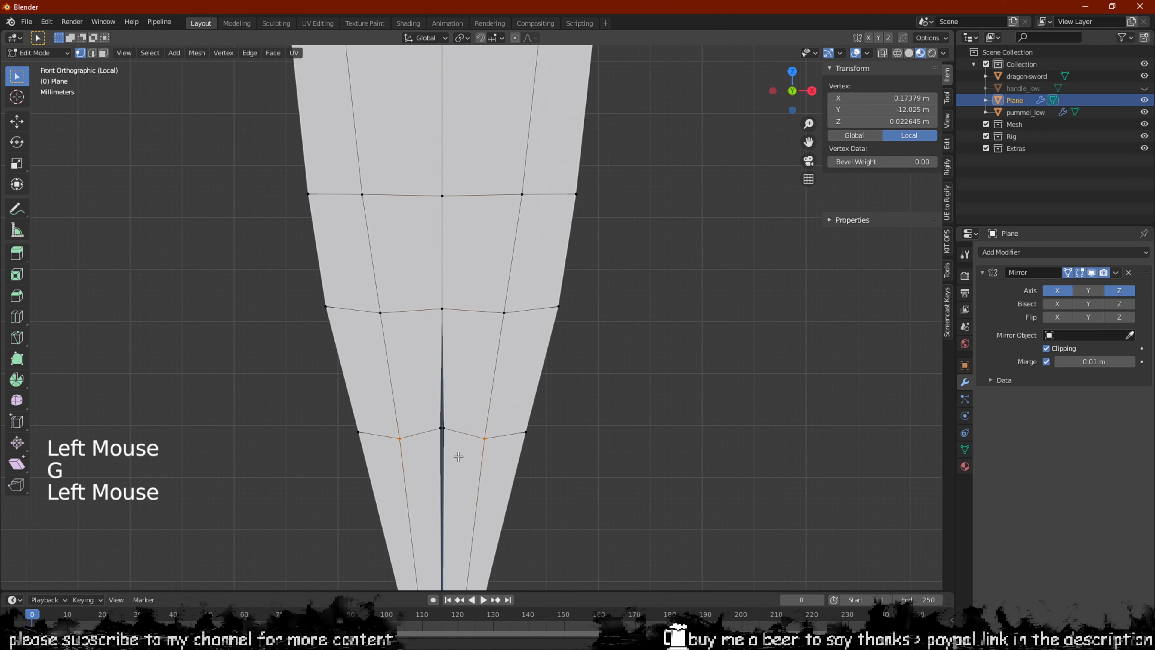
key("g")
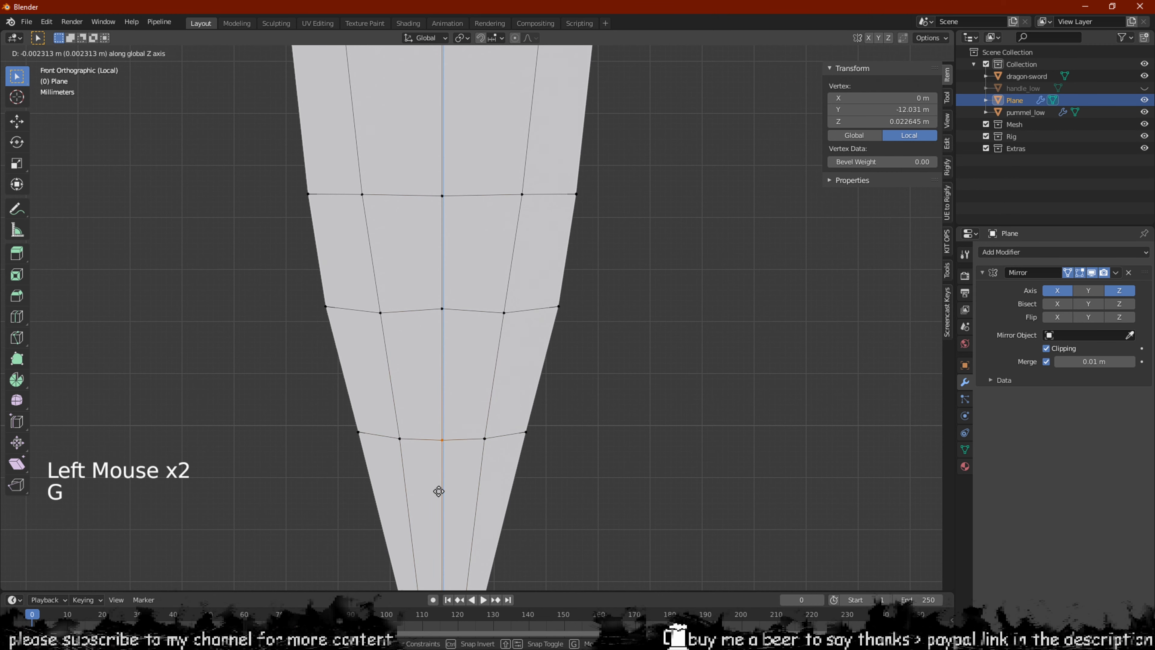
left_click(439, 491)
Examine the mirrored sword's outer edges and thickness from the blade tip to the upper end
scroll(438, 491, "down", 2)
middle_click_drag(438, 490, 471, 299, "shift")
scroll(472, 299, "up", 6)
middle_click_drag(435, 410, 389, 354)
scroll(315, 286, "down", 2)
middle_click_drag(315, 286, 318, 319, "shift")
middle_click_drag(318, 319, 455, 355)
middle_click_drag(455, 354, 386, 409)
middle_click_drag(441, 464, 720, 330, "shift")
scroll(528, 250, "up", 2)
scroll(609, 325, "up", 1)
scroll(608, 325, "down", 11)
middle_click_drag(578, 245, 652, 322, "shift")
scroll(797, 478, "up", 3)
scroll(624, 363, "up", 2)
scroll(621, 360, "down", 2)
Move the outer corner vertex at the sword's upper end 0.000524 m in negative Y onto the mirror plane
left_click(640, 230)
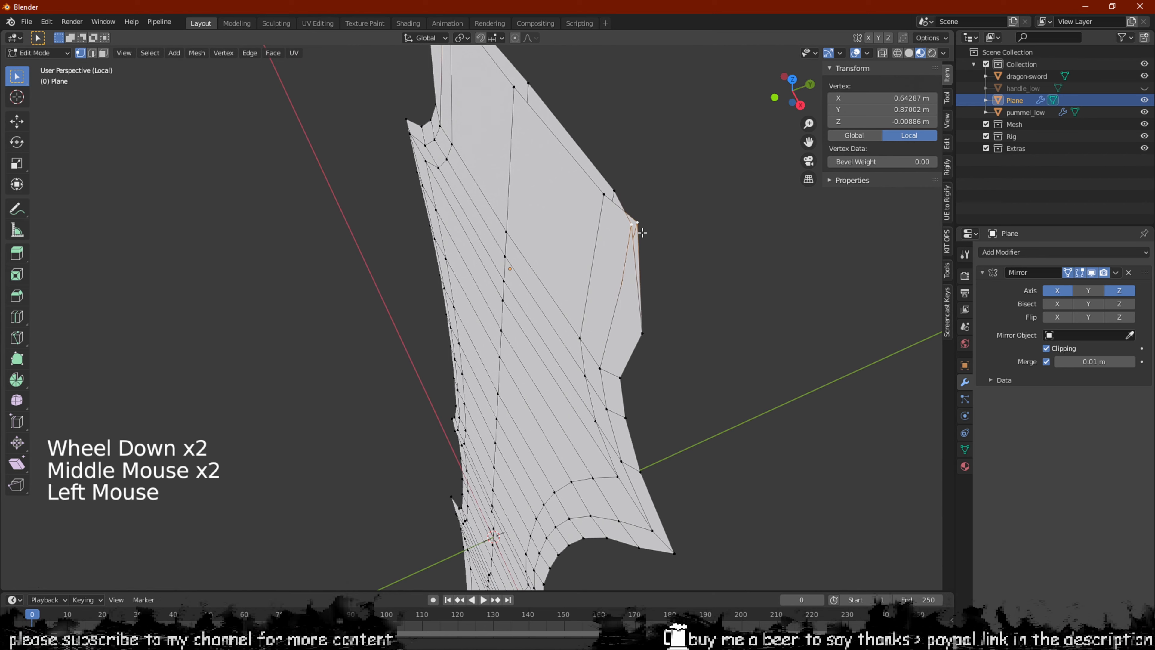
key("g")
left_click(638, 234)
scroll(639, 245, "down", 2)
middle_click_drag(639, 254, 629, 285)
scroll(677, 294, "up", 2)
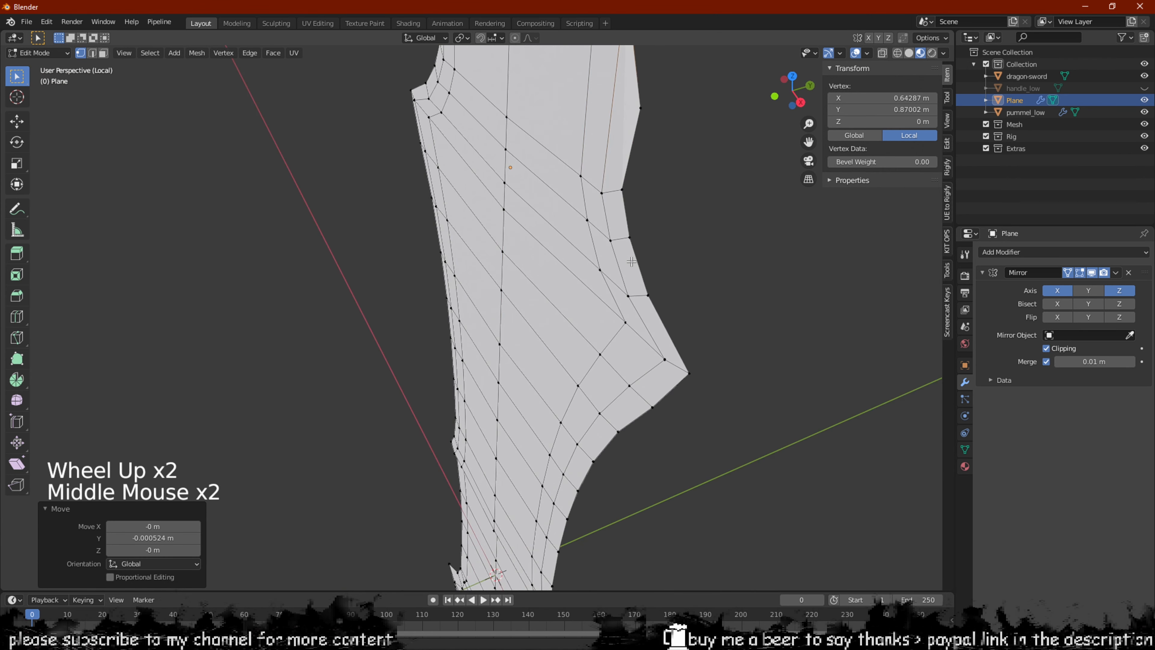
Examine the mirrored sword's silhouette and edge flow from its upper end down to the blade
scroll(629, 285, "down", 2)
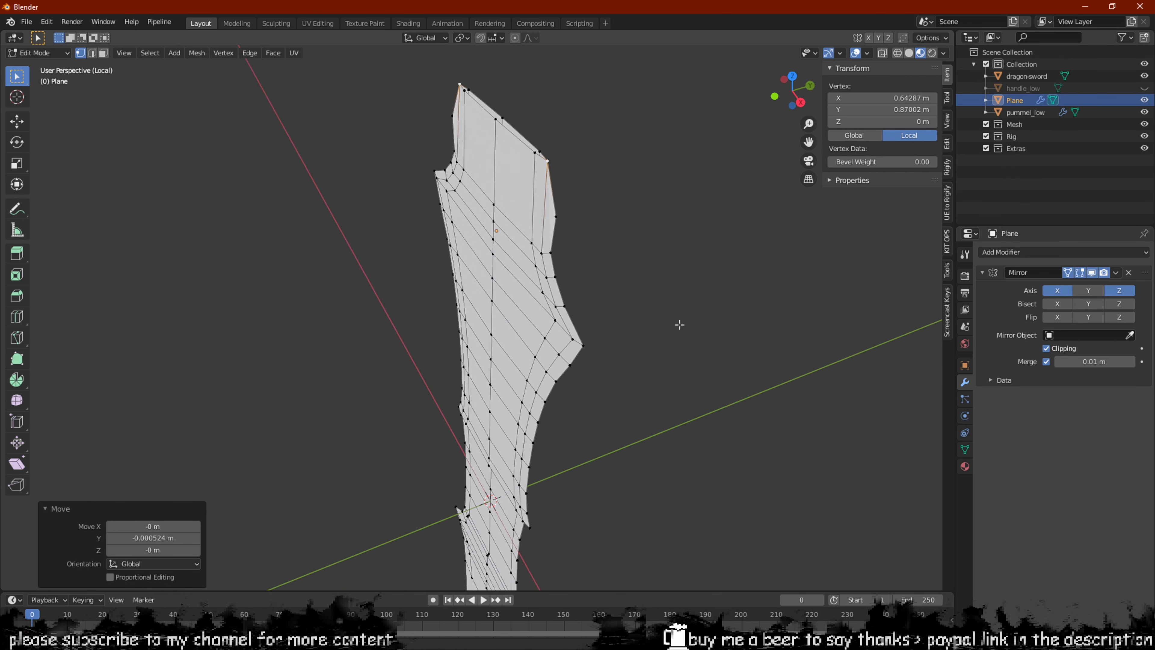
scroll(664, 322, "down", 1)
middle_click_drag(652, 319, 745, 227)
scroll(706, 292, "up", 2)
scroll(717, 299, "down", 5)
middle_click_drag(716, 299, 507, 335)
scroll(650, 360, "down", 2)
scroll(490, 292, "up", 2)
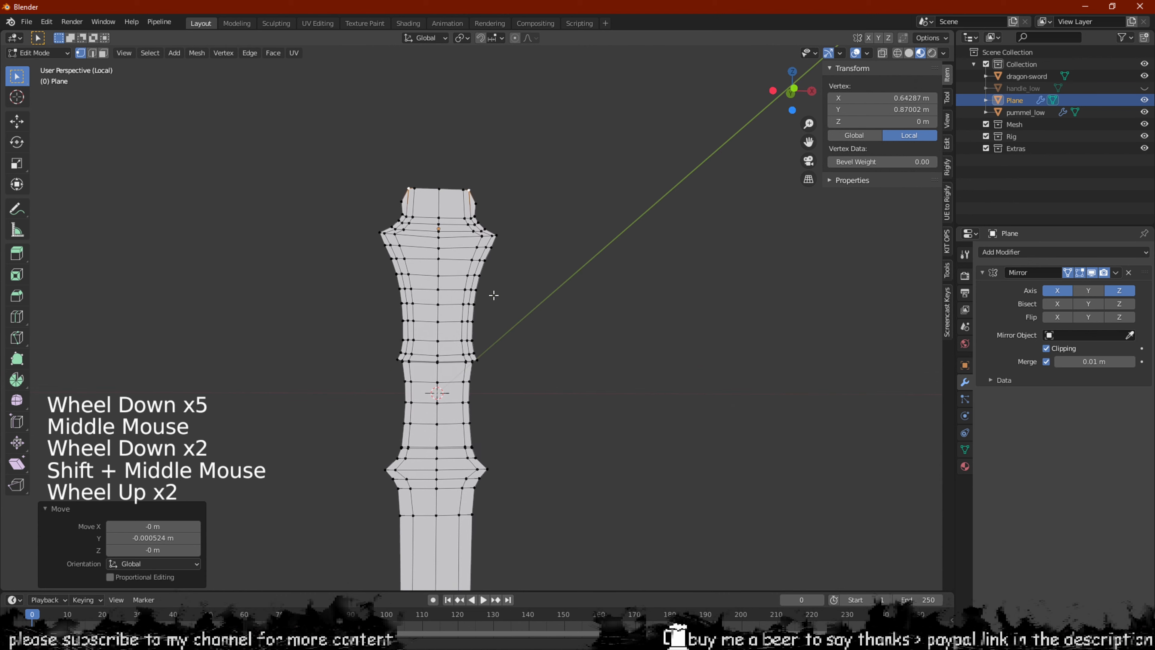
middle_click_drag(490, 291, 510, 310)
scroll(358, 269, "up", 2)
scroll(509, 309, "up", 2)
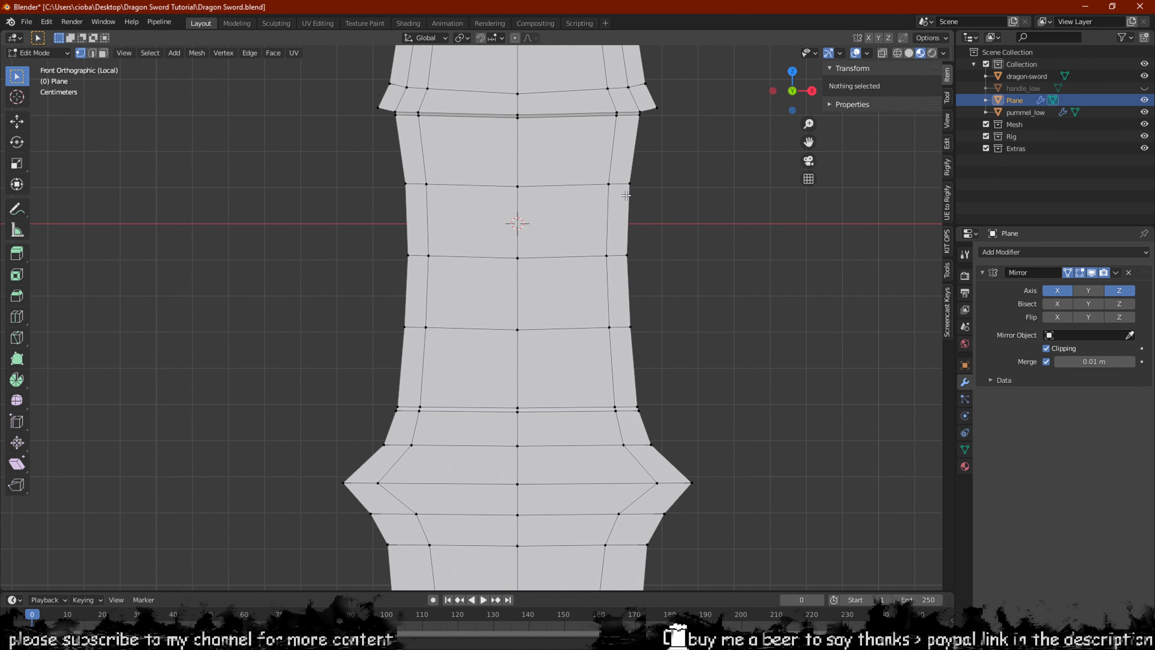
Delete all front and back faces of the straight section between the upper flare and the pointed lower guard
key("3")
left_click_drag(727, 132, 318, 379)
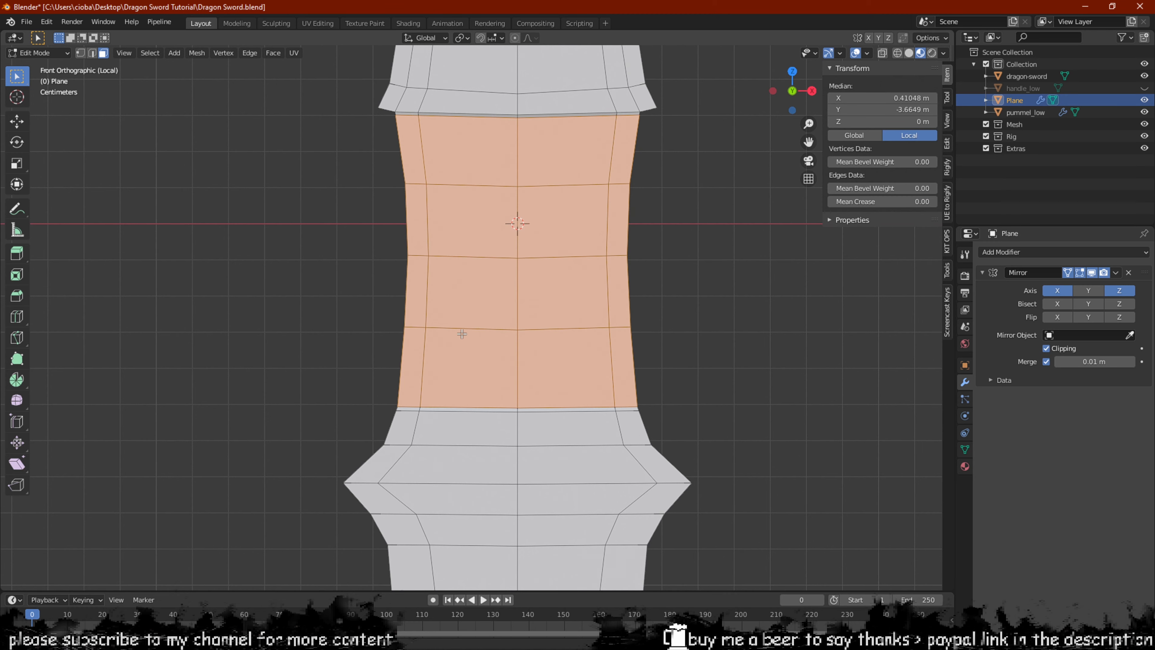
middle_click_drag(612, 279, 526, 269)
middle_click_drag(517, 224, 668, 220)
key("KP_1")
key("alt+z")
left_click_drag(490, 203, 313, 411)
key("x")
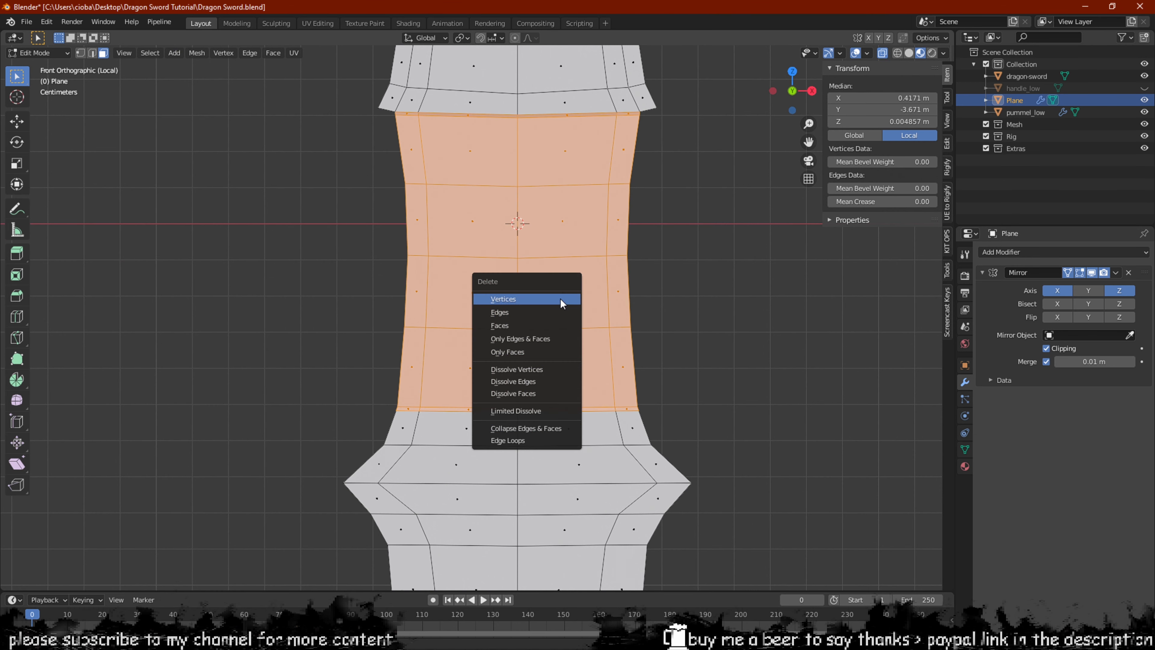
left_click(530, 325)
Try to fill the gap with a face between the facing inner edges of the upper and lower sections
middle_click_drag(542, 205, 623, 311)
left_click(436, 342)
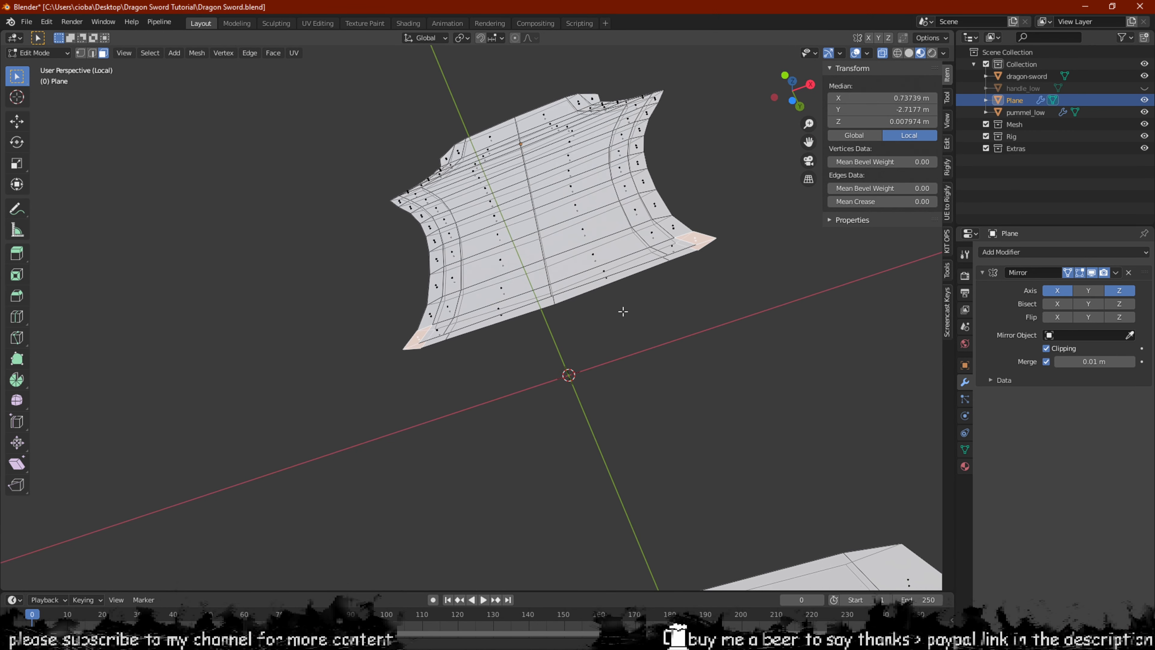
middle_click_drag(718, 268, 498, 188)
key("2")
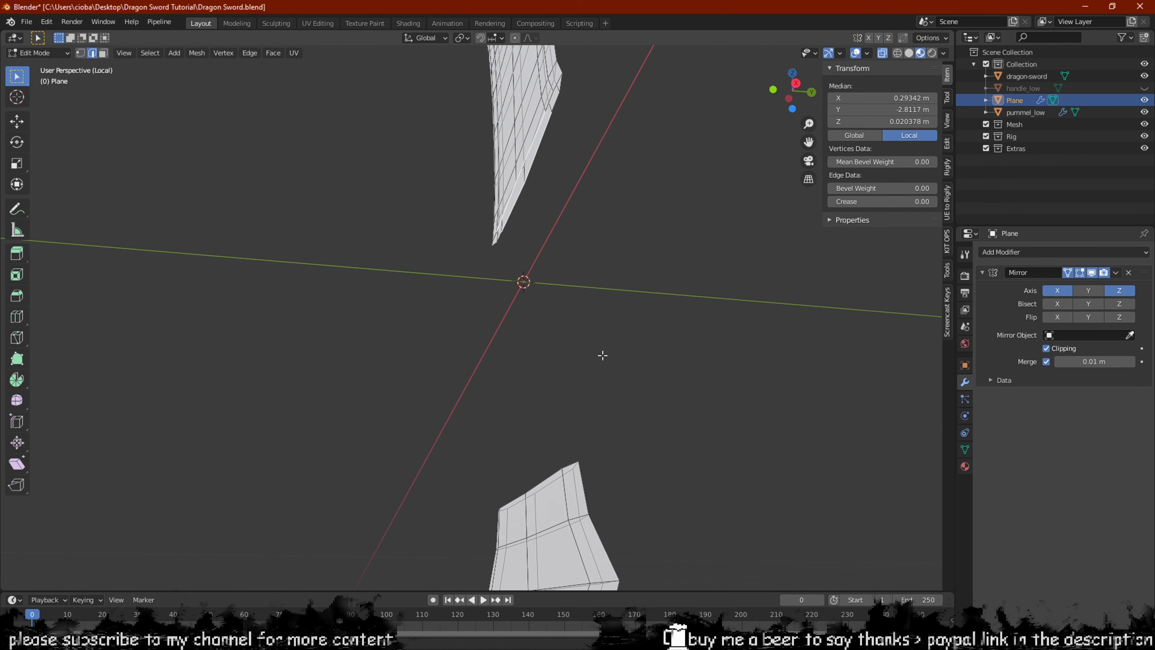
middle_click_drag(602, 355, 585, 439)
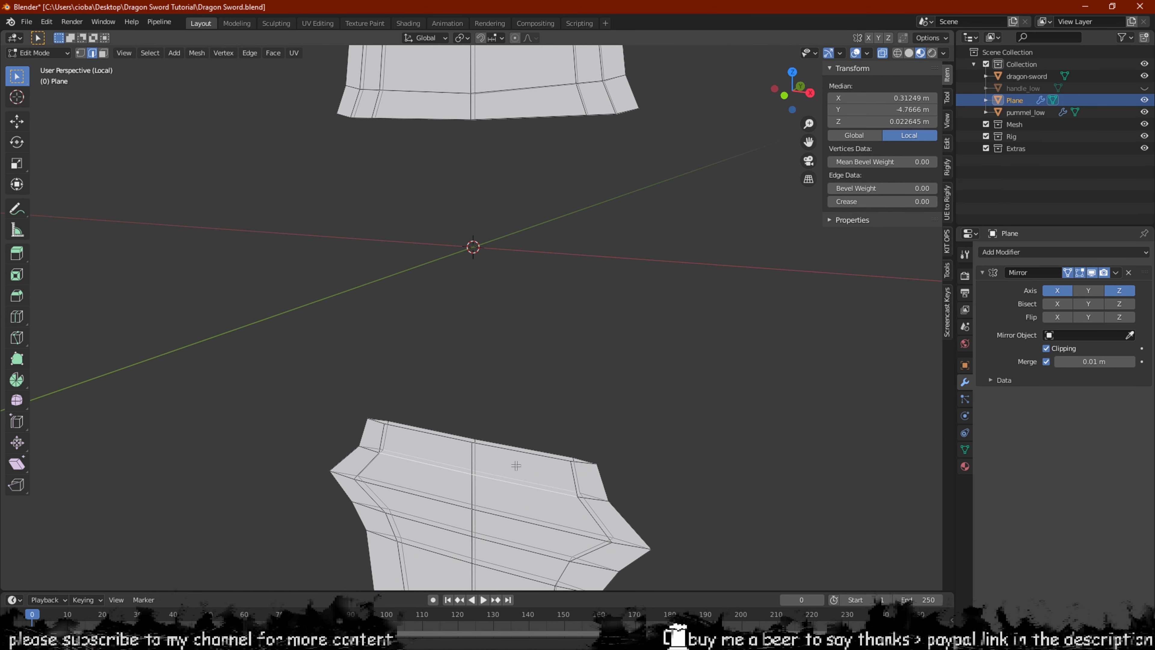
middle_click_drag(554, 356, 562, 484)
left_click(520, 209, "shift")
key("f")
middle_click_drag(527, 536, 588, 536)
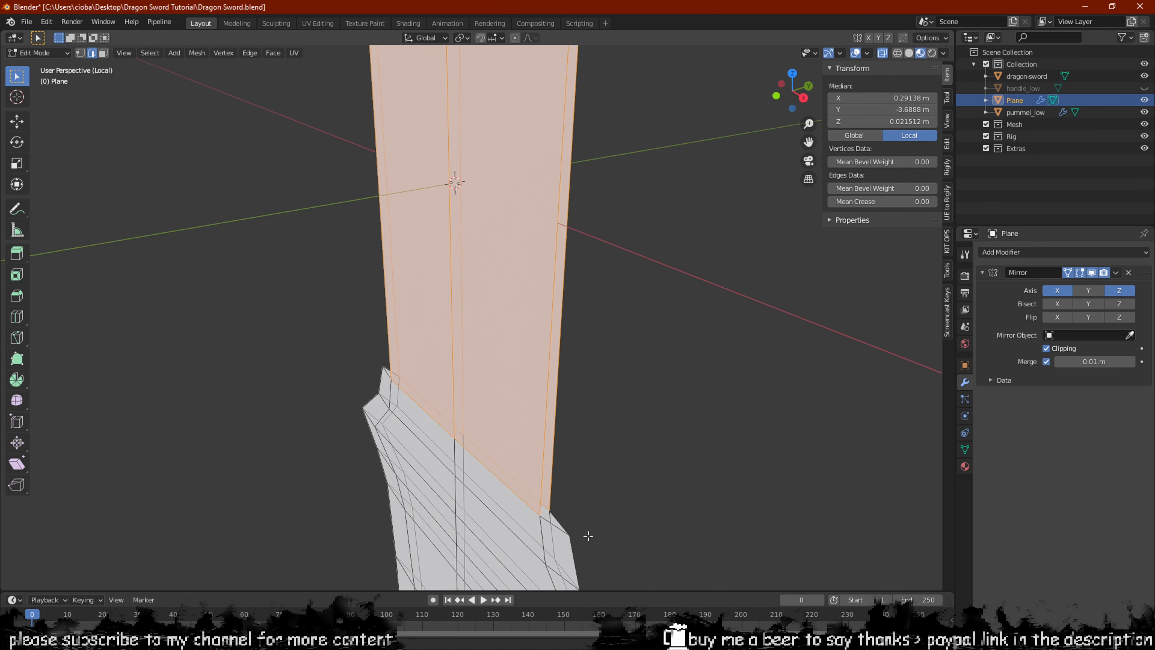
Delete the new face bridging the gap between the upper and lower sections
middle_click_drag(643, 401, 560, 351)
key("x")
left_click(503, 285)
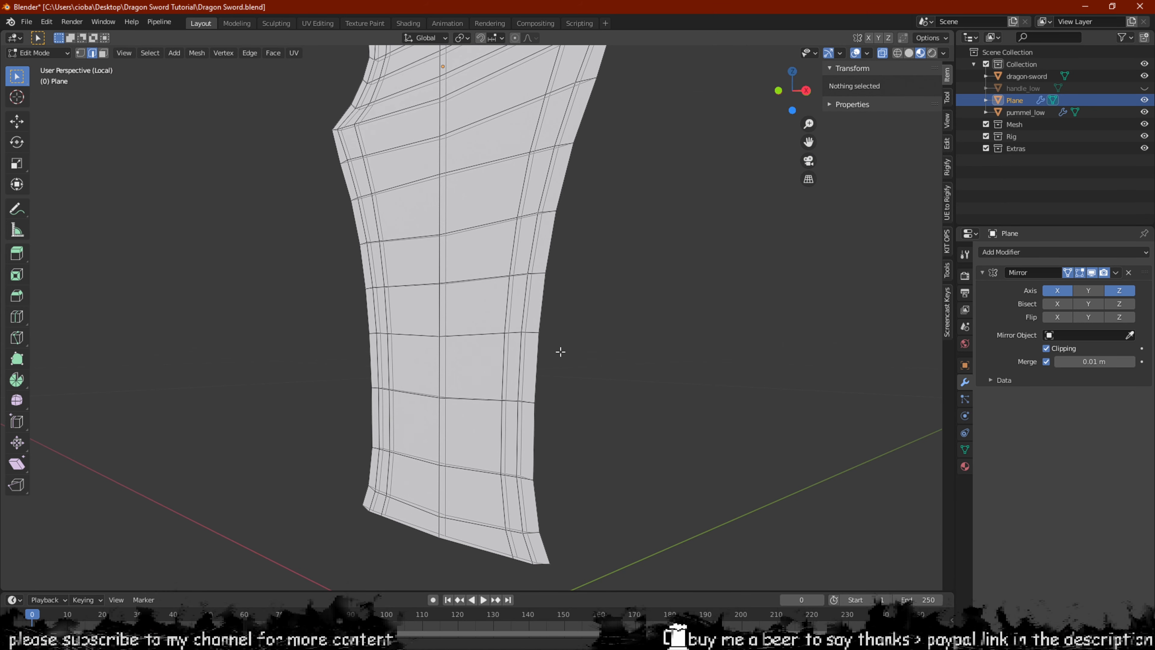
Examine the outer edges of the upper section and compare the mesh with the sword reference image
left_click(544, 313, "alt")
middle_click_drag(585, 281, 528, 342)
scroll(528, 342, "up", 2)
middle_click_drag(598, 286, 447, 275)
left_click(720, 278)
scroll(727, 278, "up", 2)
key("1")
middle_click_drag(571, 264, 589, 243)
scroll(629, 232, "down", 6)
key("KP_Divide")
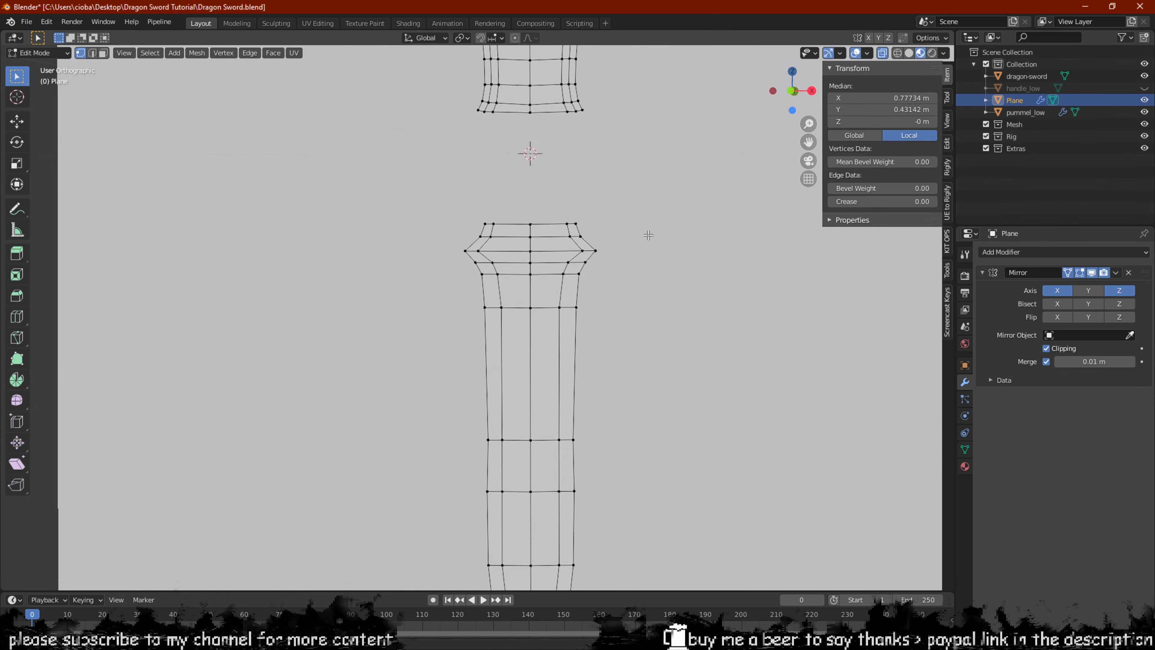
middle_click_drag(642, 187, 638, 440, "shift")
middle_click_drag(639, 279, 619, 284)
middle_click_drag(629, 164, 639, 347, "shift")
middle_click_drag(635, 273, 657, 264)
scroll(658, 265, "up", 6)
middle_click_drag(763, 211, 281, 317, "shift")
Delete the tall top row of faces at the sword's upper end, including the bulging side faces
key("KP_1")
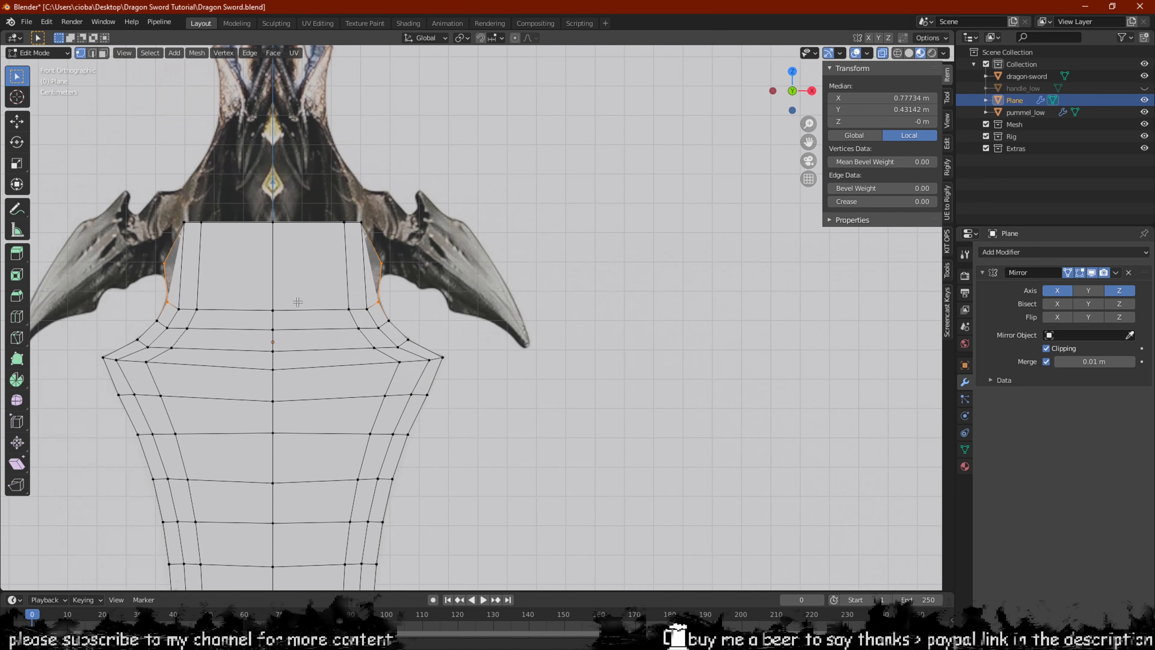
scroll(334, 286, "up", 4)
key("3")
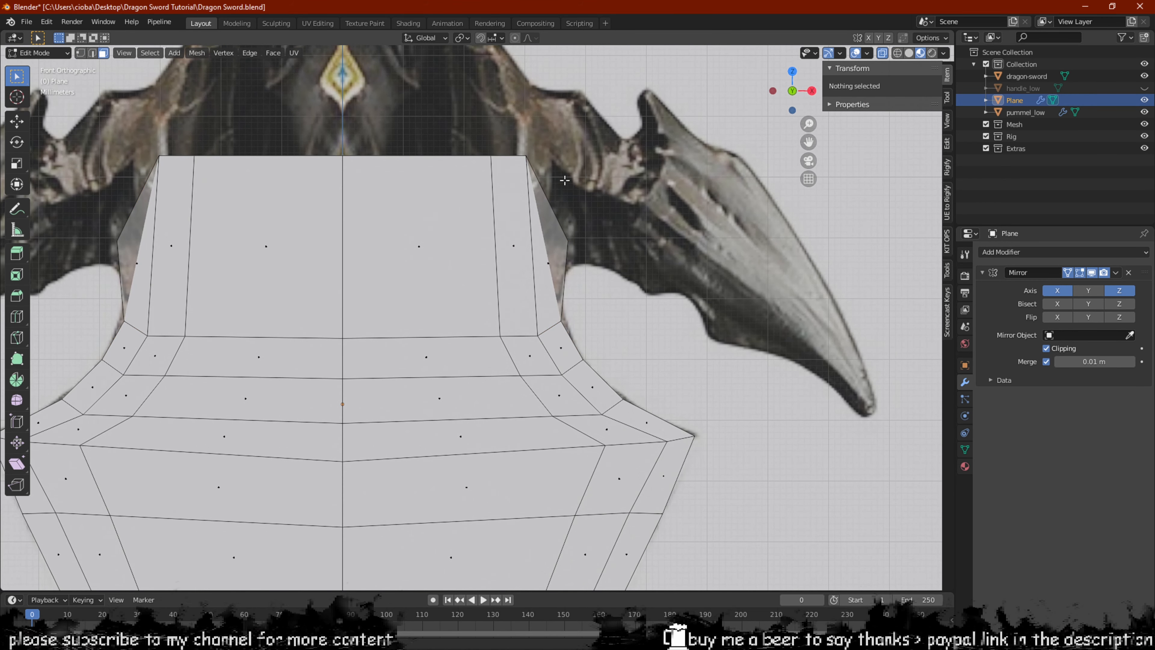
left_click_drag(603, 133, 127, 327)
key("x")
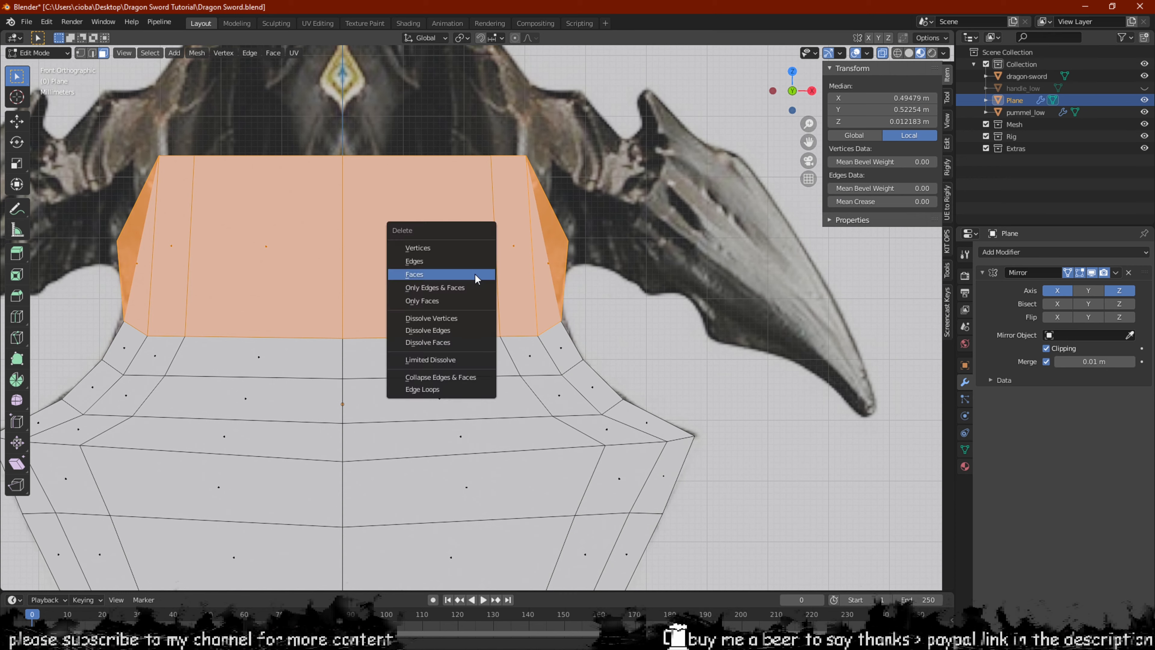
left_click(476, 272)
middle_click_drag(476, 272, 536, 292)
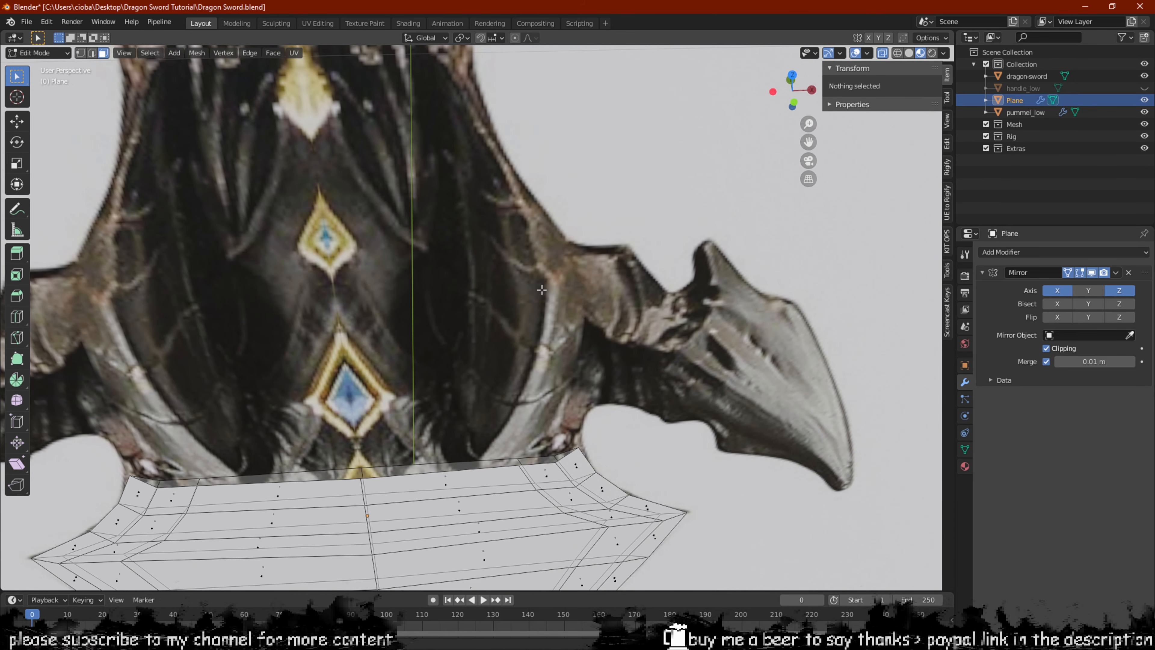
In local view, extrude the upper section's open top edges 0.023302 m up along Z
key("slash")
scroll(536, 182, "up", 2)
middle_click_drag(529, 302, 562, 351, "shift")
scroll(591, 144, "up", 4)
scroll(581, 143, "up", 3)
middle_click_drag(580, 143, 444, 302, "shift")
scroll(468, 319, "up", 3)
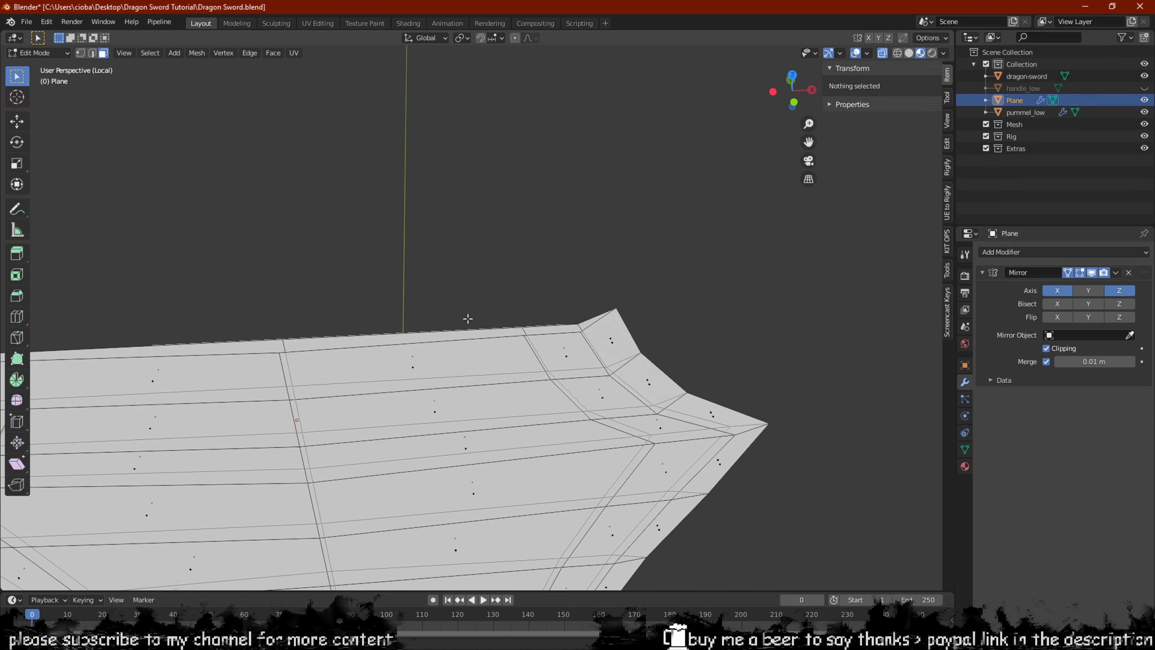
left_click(488, 331, "alt")
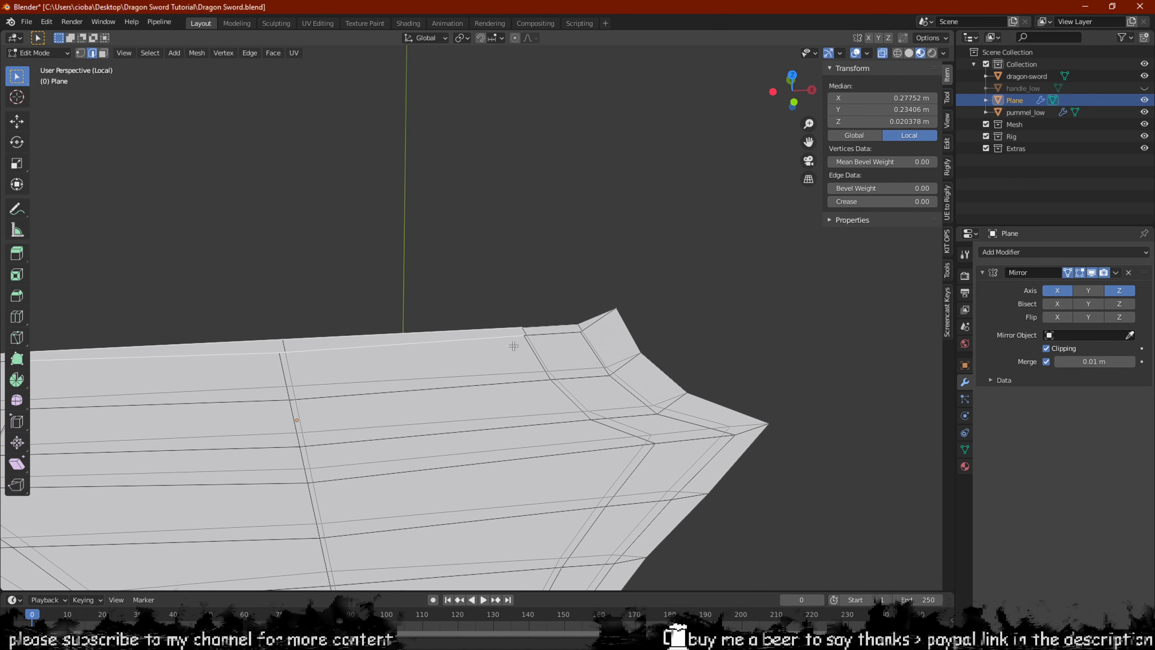
left_click(591, 325, "shift")
scroll(588, 312, "down", 3)
middle_click_drag(588, 312, 573, 365)
key("KP_1")
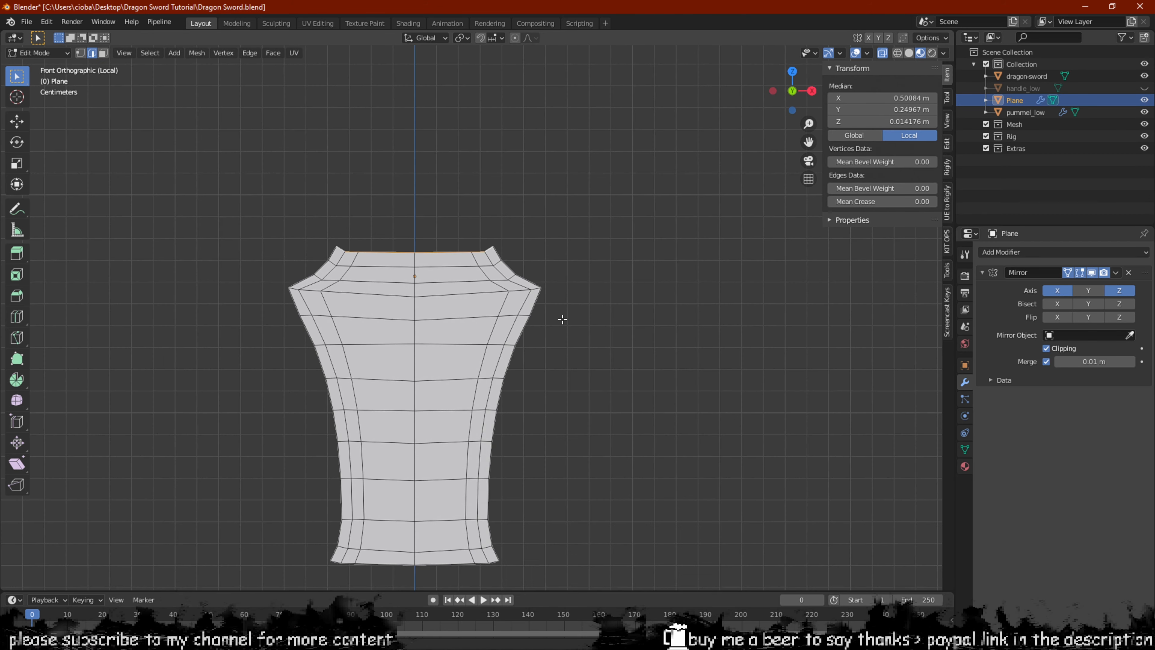
scroll(568, 326, "up", 4)
key("e")
key("z")
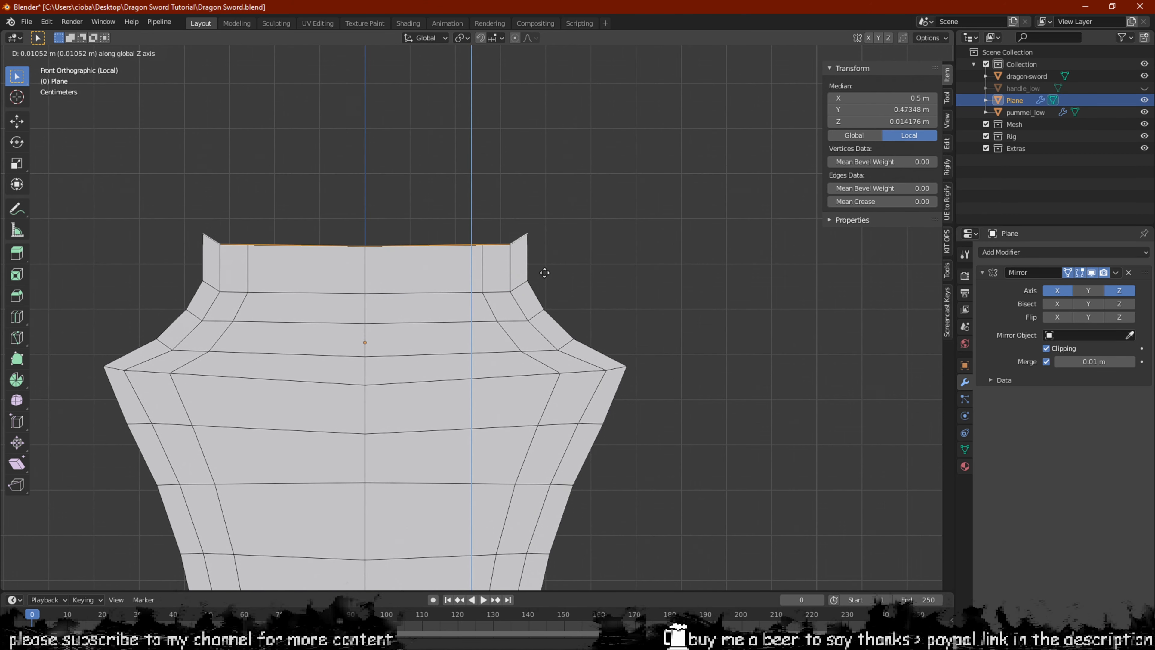
left_click(555, 219)
key("r")
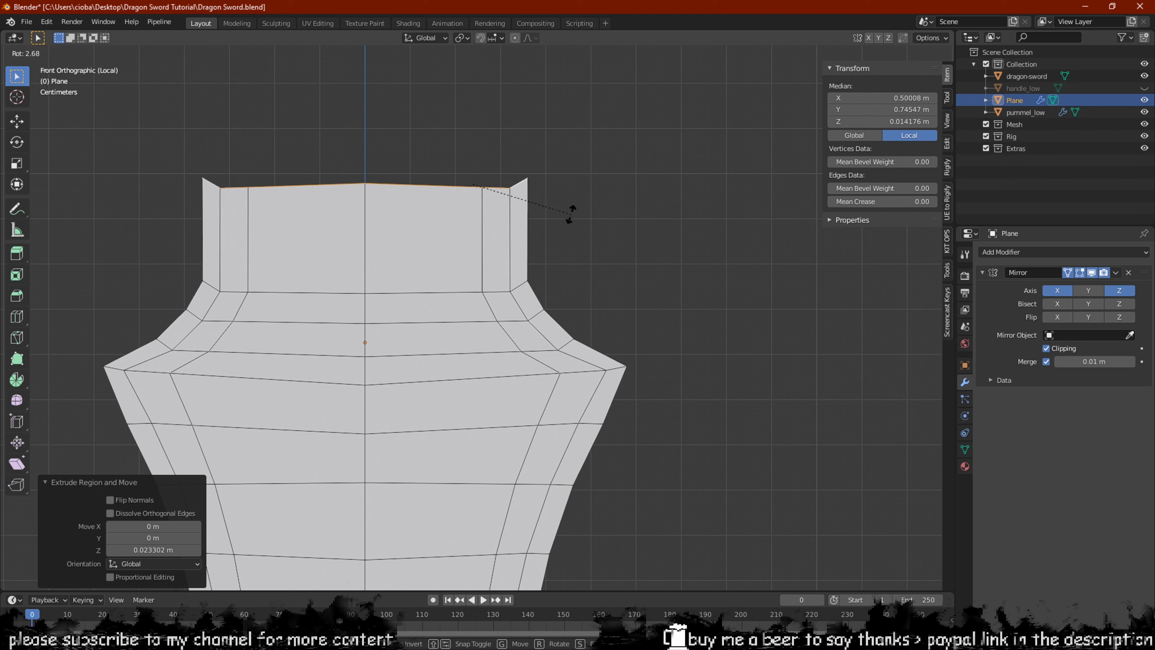
key("Escape")
Move the outer corner vertex of the extruded top edge down about 0.002867 m along Z
scroll(594, 152, "up", 2)
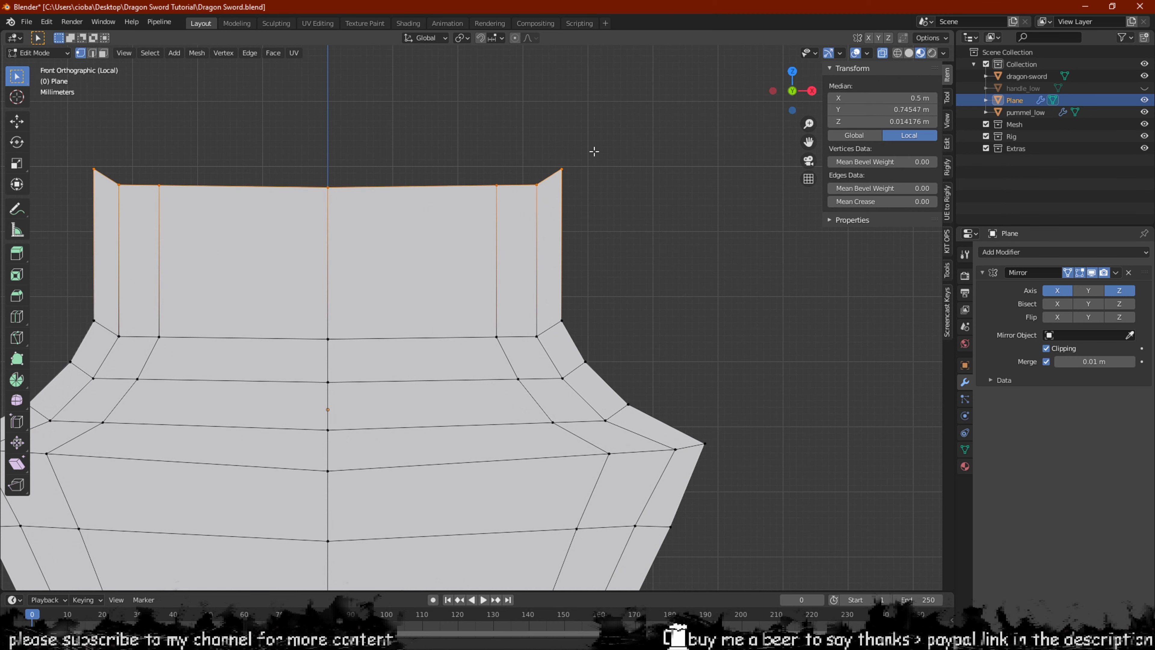
left_click_drag(554, 172, 554, 173)
key("g")
key("z")
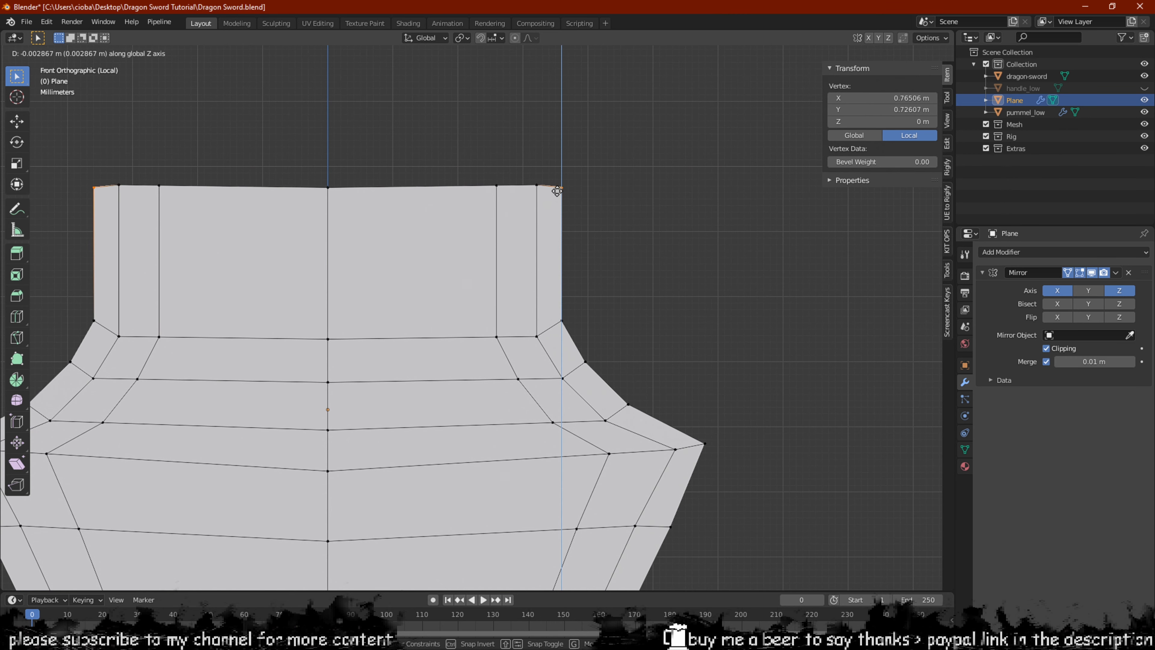
left_click(556, 191)
Select the outer side edge loop of the sword's upper section
middle_click_drag(557, 191, 435, 299)
left_click(470, 323)
left_click(388, 257, "alt")
middle_click_drag(391, 266, 405, 239)
middle_click_drag(338, 383, 506, 265, "shift")
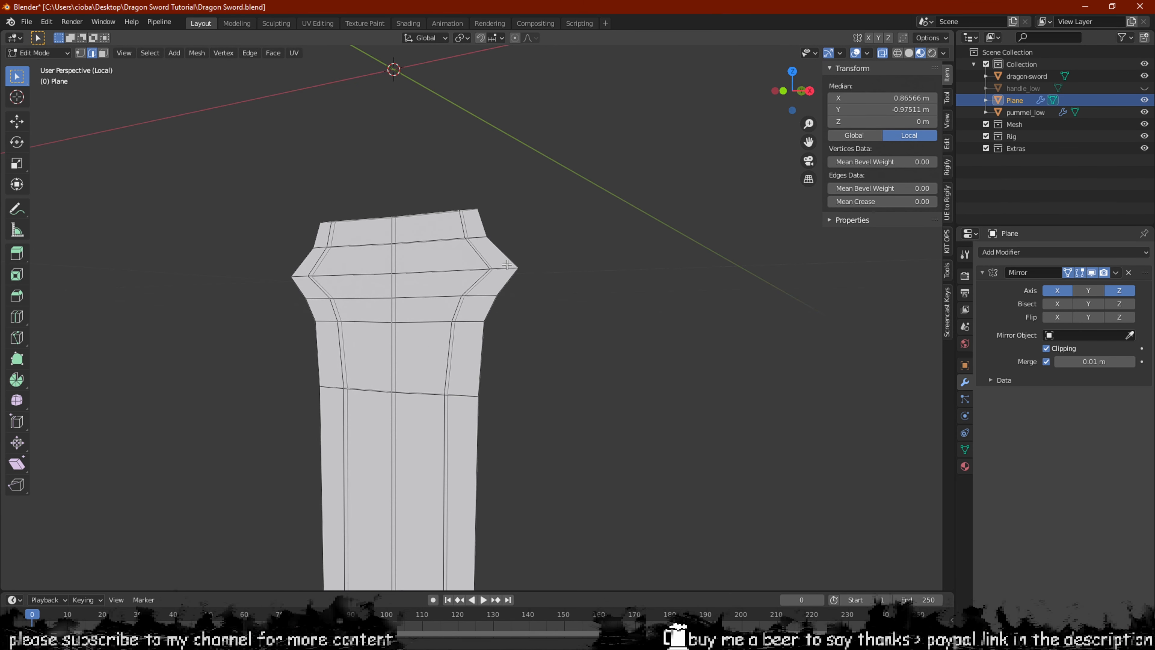
Try selecting the lower section's outer edge loop instead, and undo that selection
left_click(510, 255, "alt")
scroll(522, 250, "up", 2)
scroll(522, 251, "down", 4)
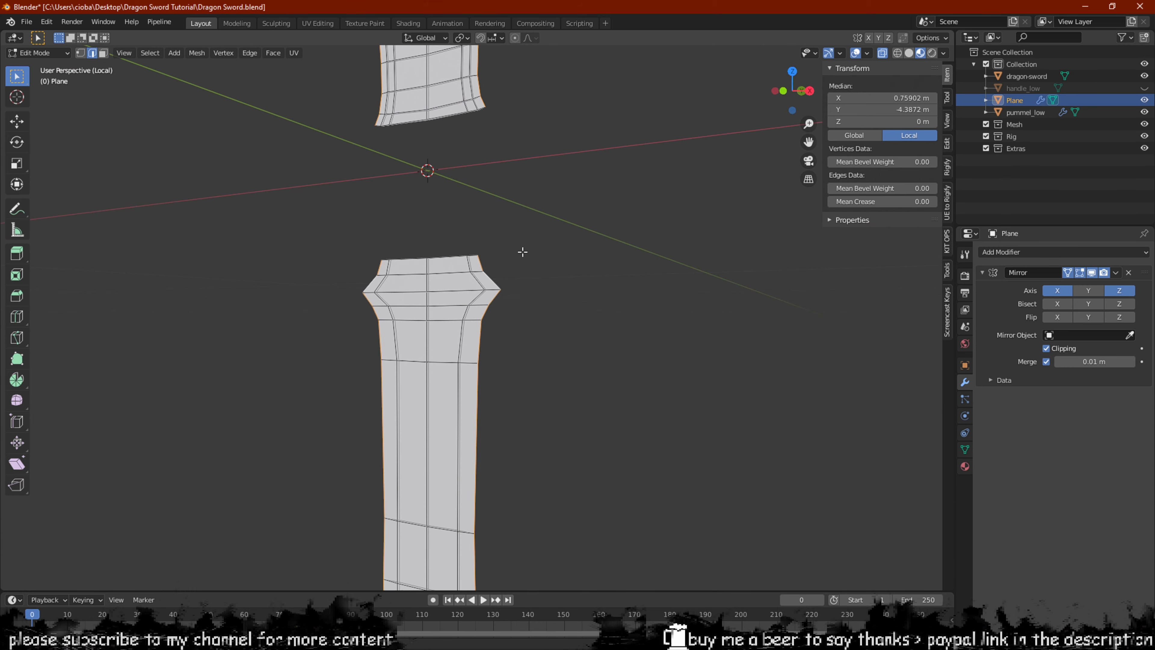
key("ctrl+z")
Try to bevel the outer side edge loop of the upper section with the Mirror modifier still active
middle_click_drag(490, 170, 495, 245, "shift")
scroll(495, 245, "up", 4)
middle_click_drag(557, 63, 417, 260, "shift")
scroll(462, 266, "up", 2)
key("ctrl+b")
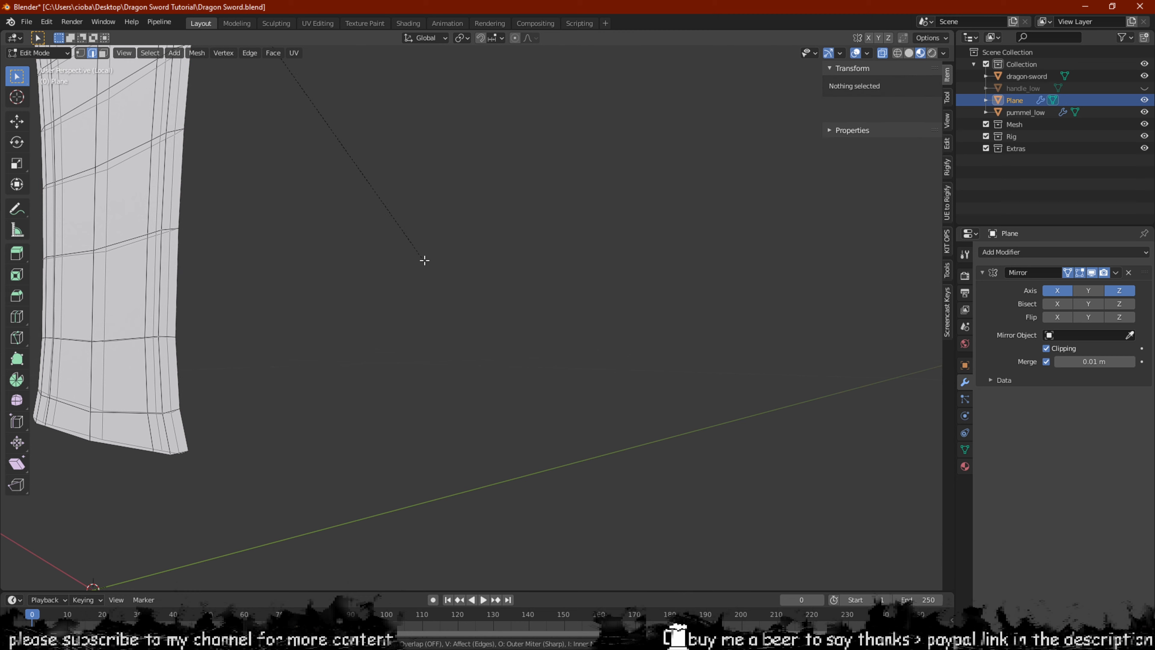
right_click(591, 261)
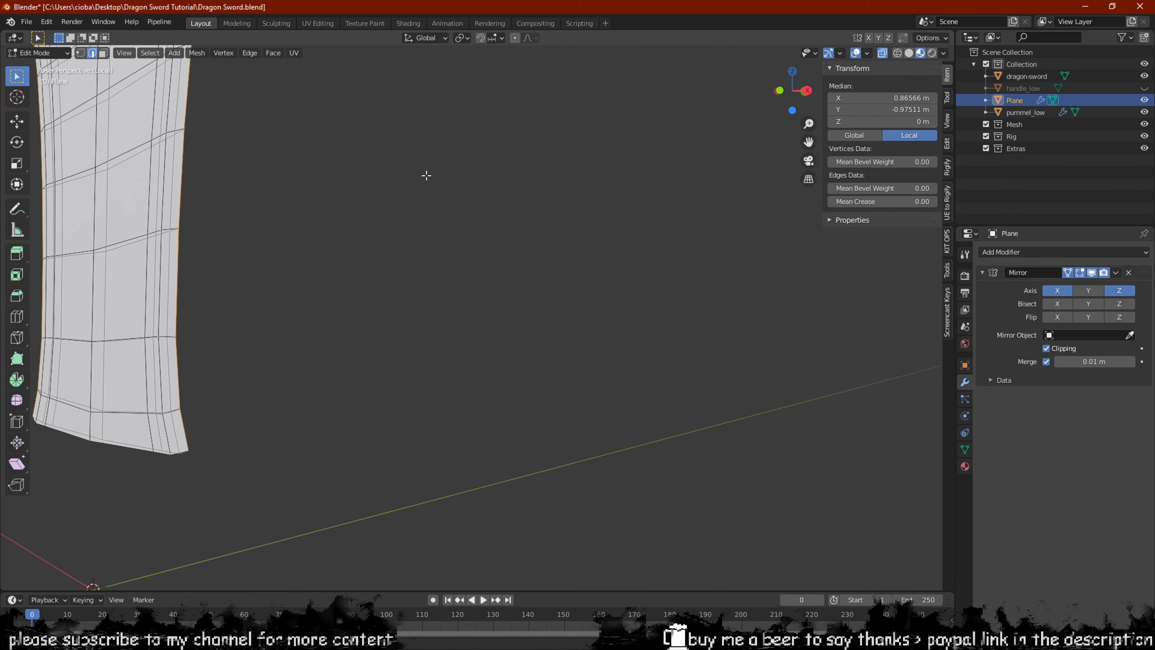
Apply the Mirror modifier to the Plane object and return to editing its mesh
middle_click_drag(425, 176, 554, 345, "shift")
scroll(487, 217, "up", 4)
scroll(625, 272, "down", 4)
middle_click_drag(625, 272, 584, 277, "shift")
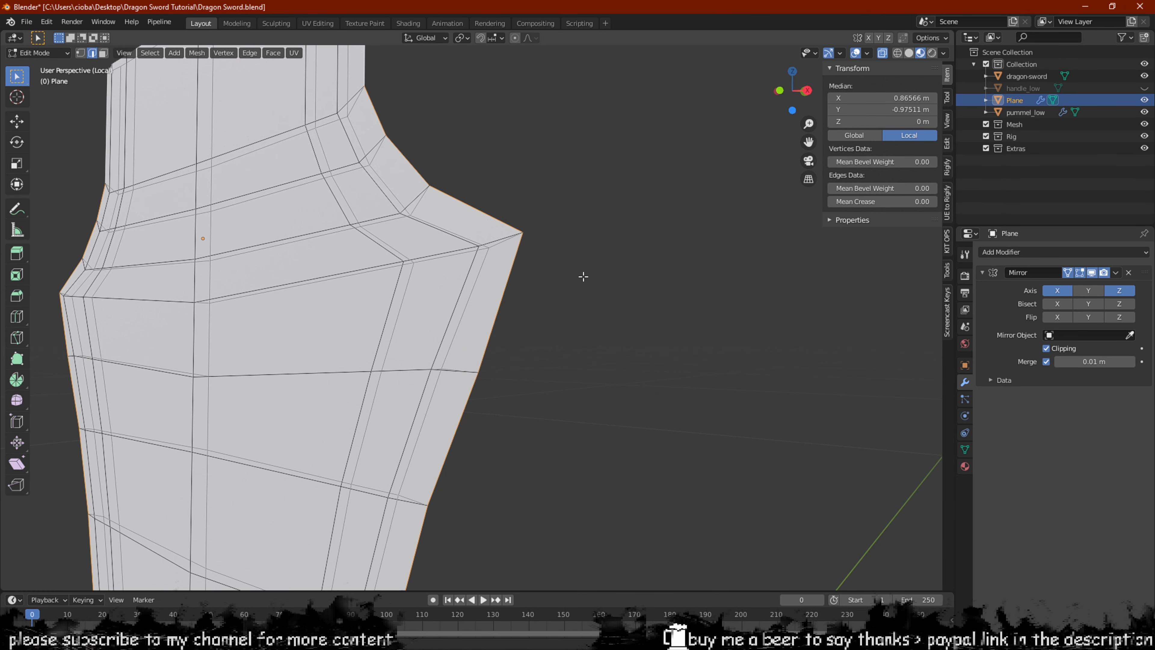
scroll(537, 311, "down", 3)
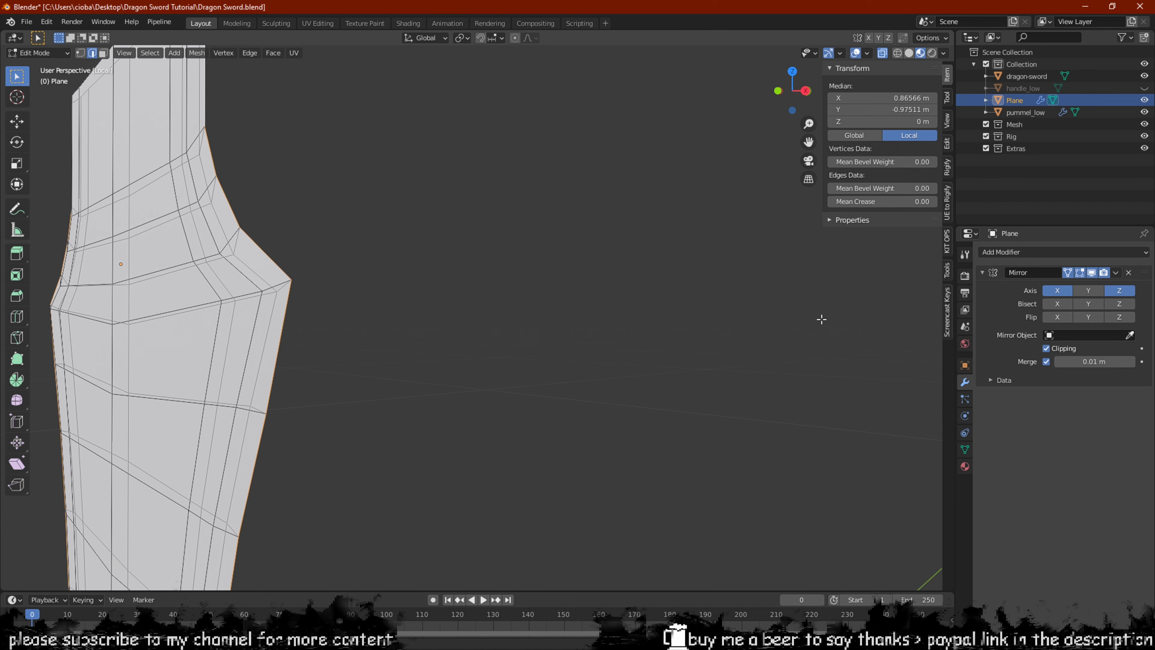
key("Tab")
key("ctrl+a")
key("Tab")
Bevel the selected outer side edges of the upper section
middle_click_drag(250, 315, 295, 305, "shift")
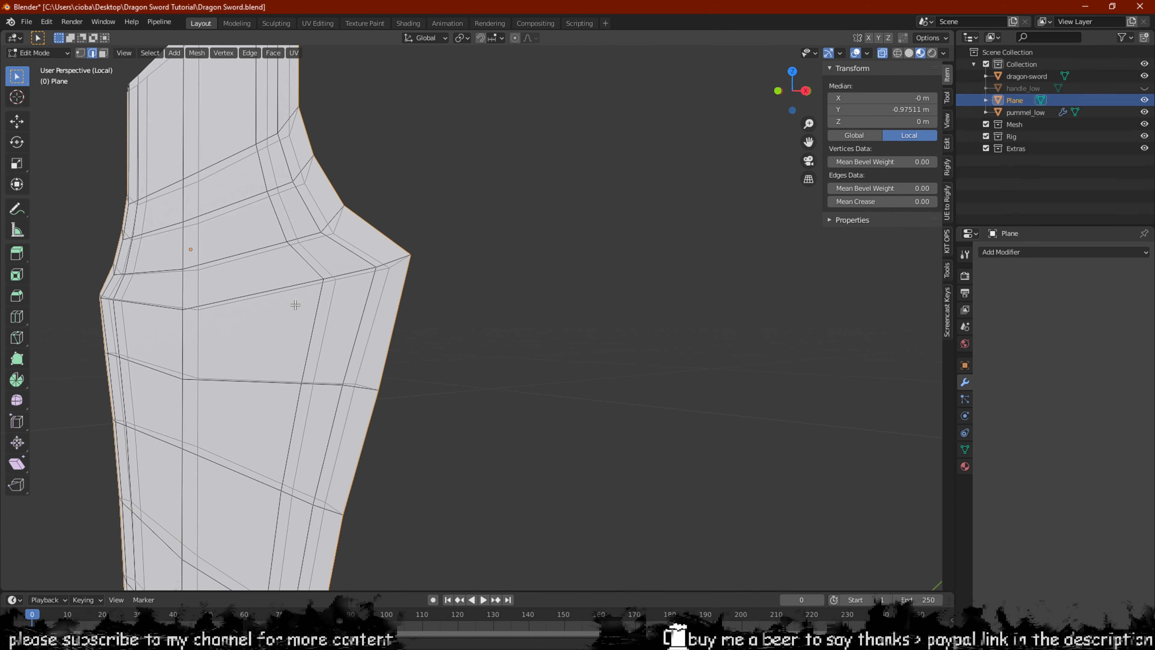
key("ctrl+b")
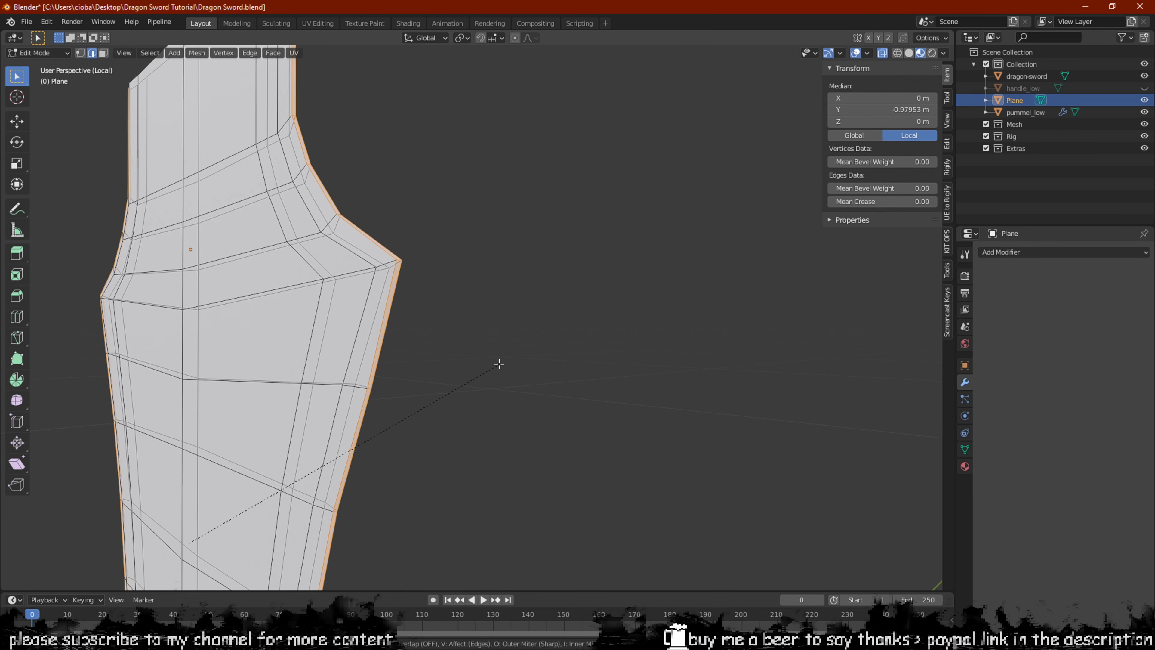
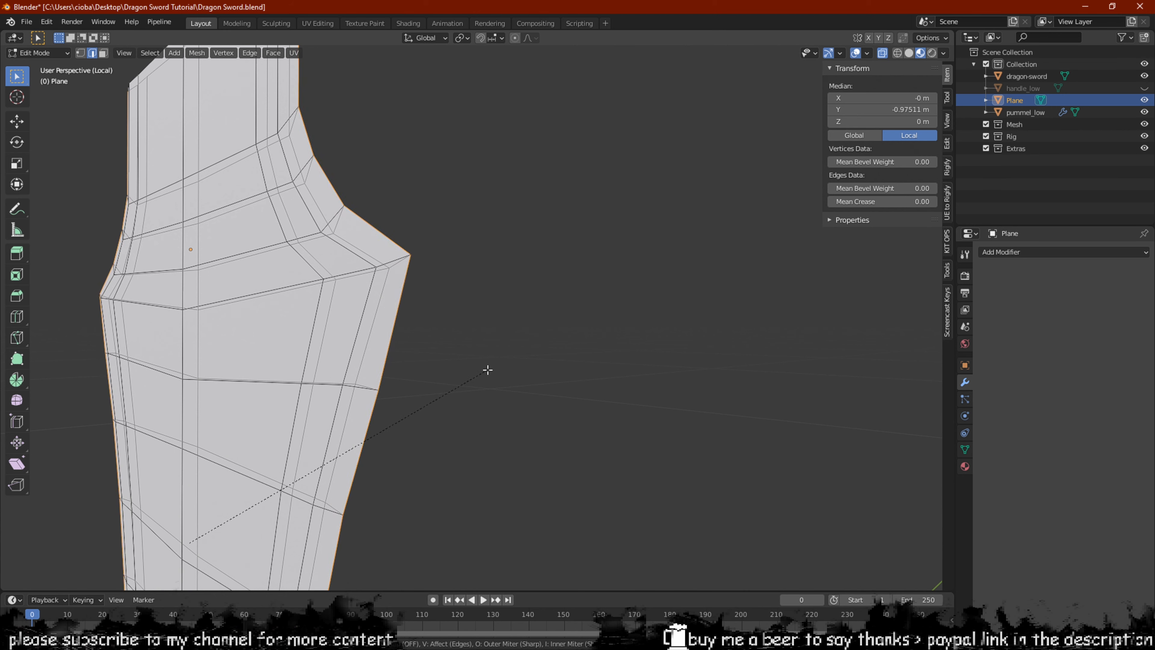
Bevel the outer edge loop of the upper blade piece to a width of about 0.016 m with one segment
left_click(502, 376)
mouse_move(502, 376)
middle_mouse_down()
mouse_move(482, 377)
mouse_move(500, 378)
middle_mouse_up()
scroll(446, 345, "up", 3)
scroll(456, 343, "down", 1)
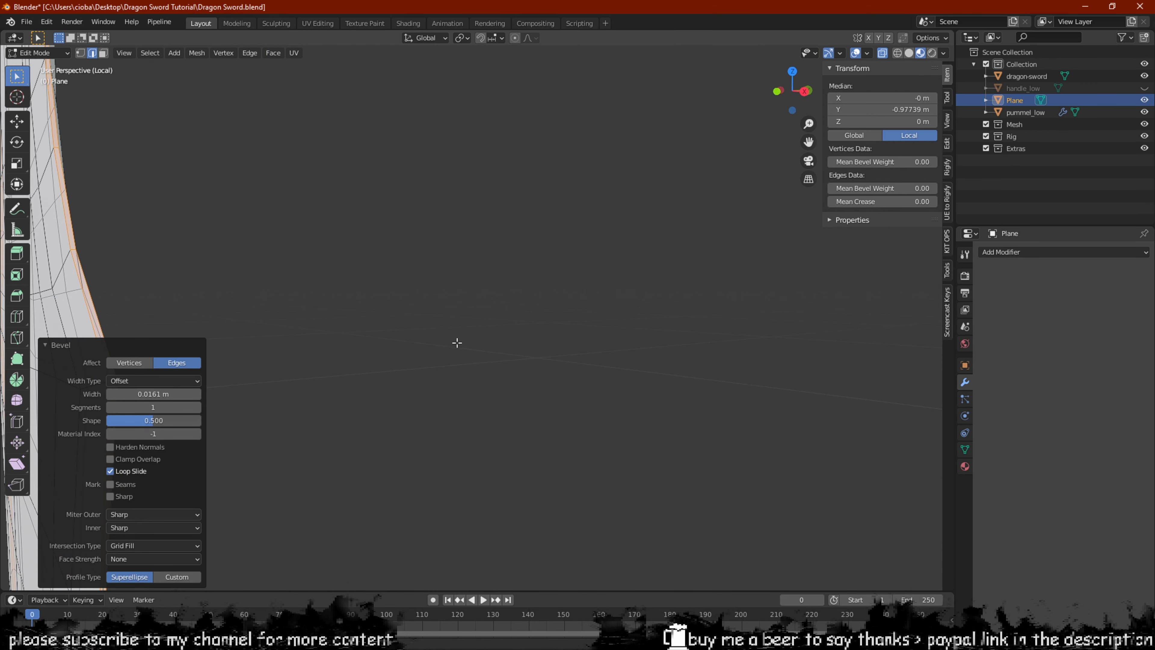
middle_click_drag(456, 343, 509, 330, "shift")
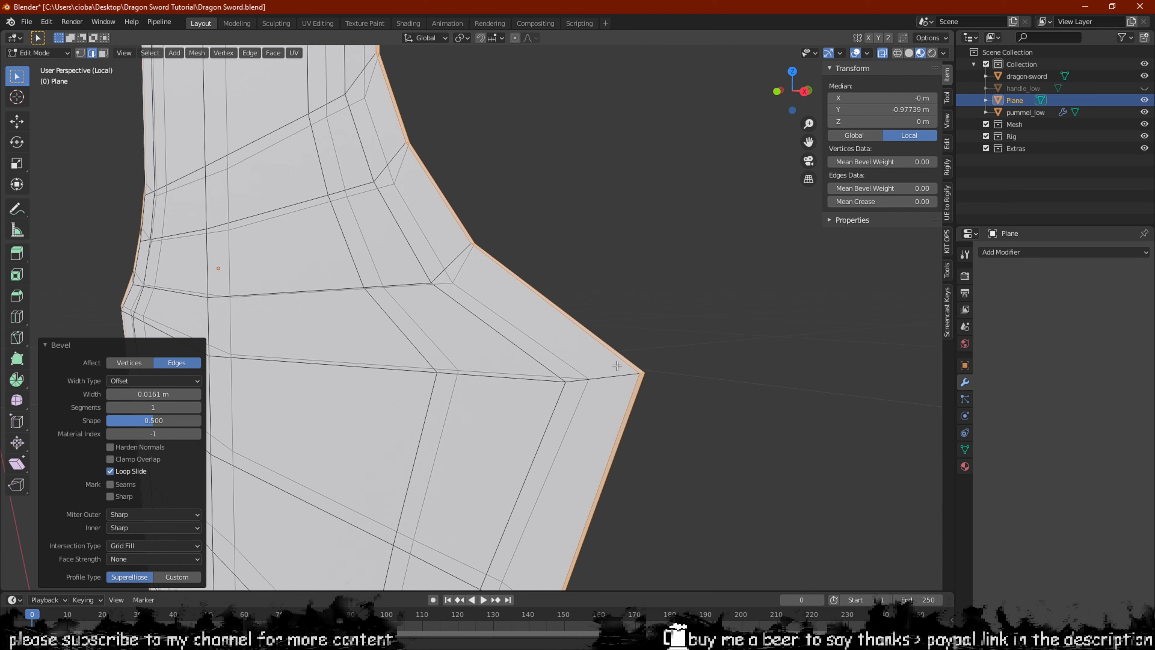
Select the outer edge loop of the lower blade piece and examine it along its length
scroll(483, 254, "down", 8)
middle_click_drag(505, 346, 503, 132, "shift")
middle_click_drag(471, 318, 474, 294)
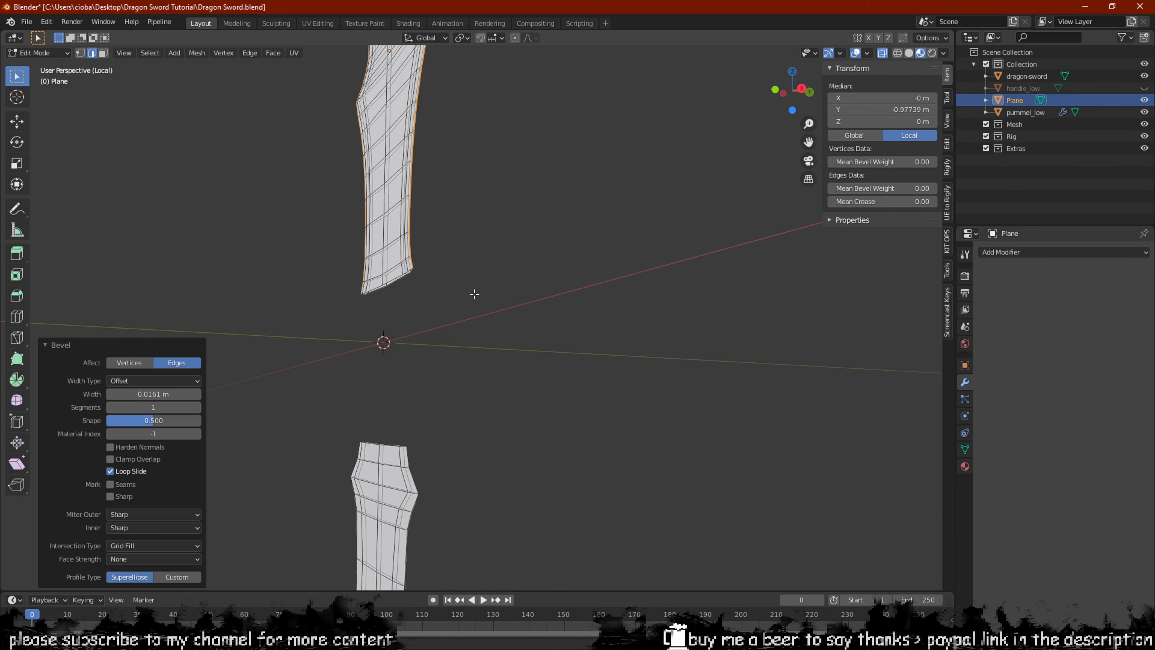
middle_click_drag(452, 428, 497, 302, "shift")
scroll(497, 302, "up", 1)
middle_click_drag(518, 387, 480, 304, "shift")
scroll(468, 296, "up", 7)
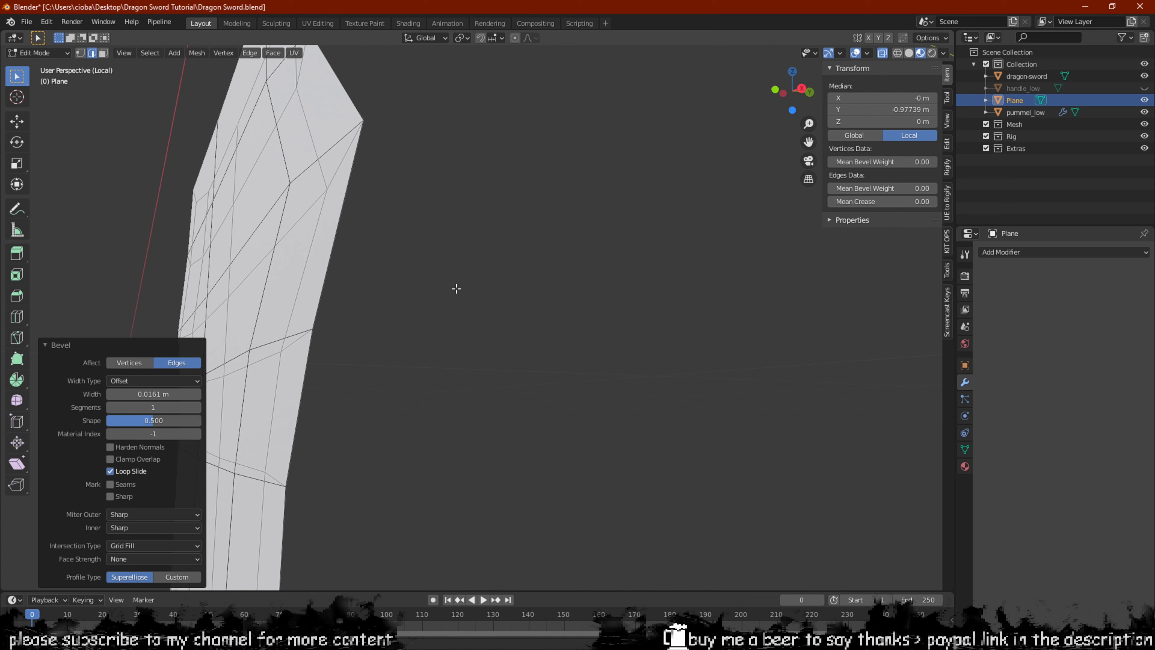
left_click(338, 262)
middle_click_drag(338, 263, 346, 264)
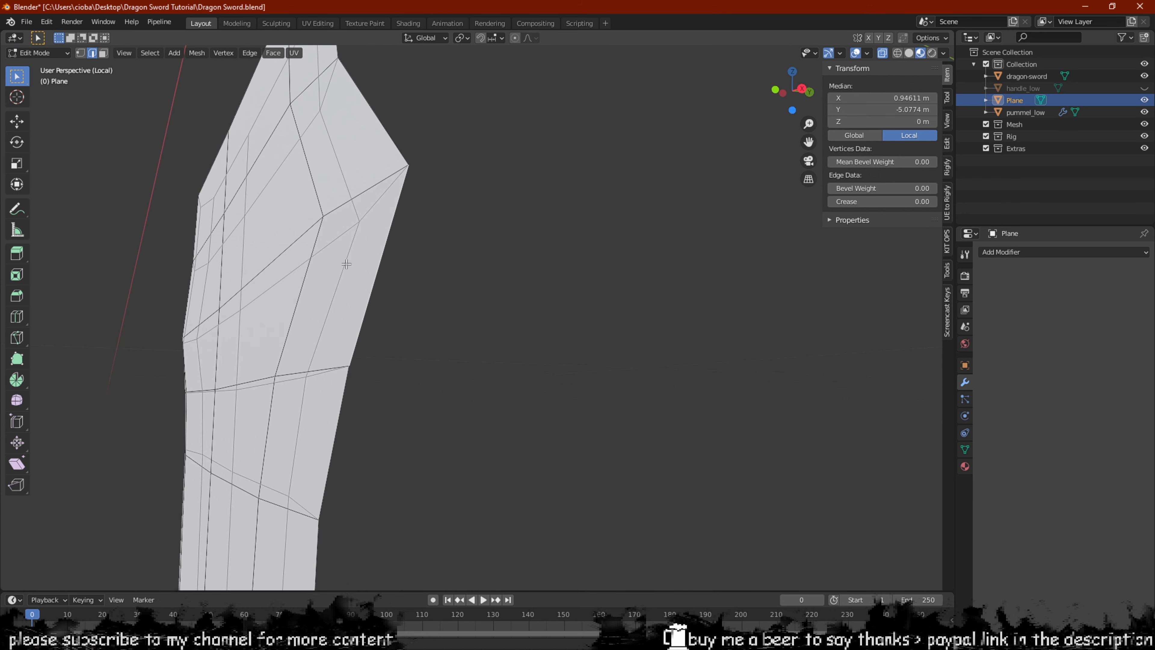
left_click(375, 284)
scroll(410, 300, "down", 5)
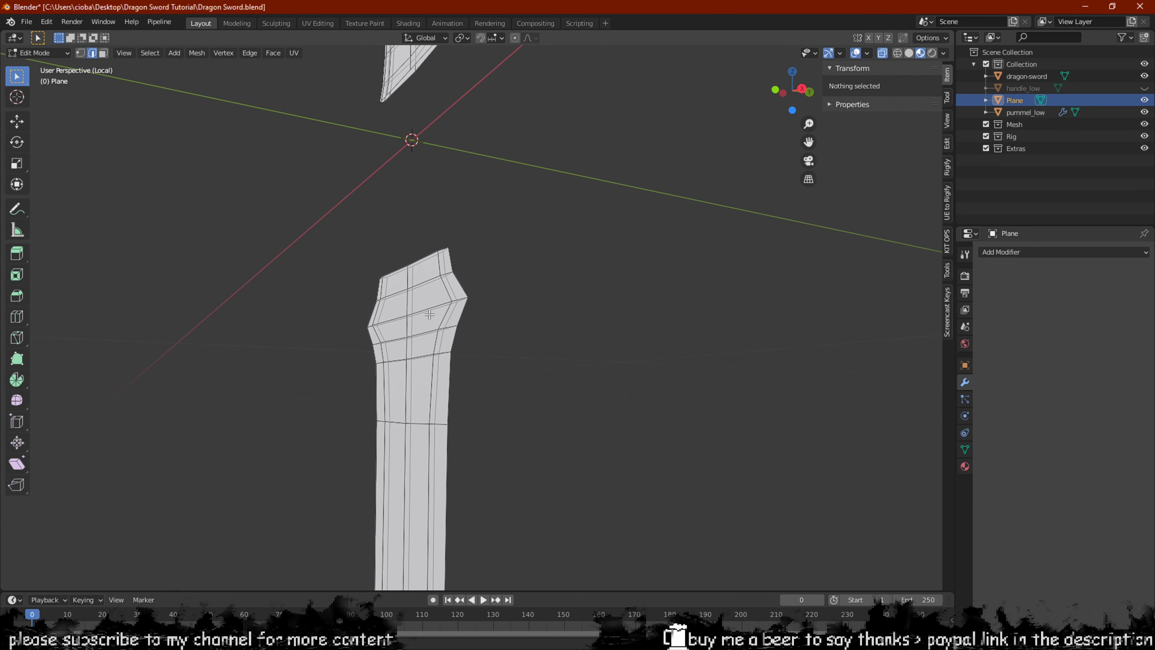
left_click(452, 392, "alt")
middle_click_drag(479, 483, 496, 175, "shift")
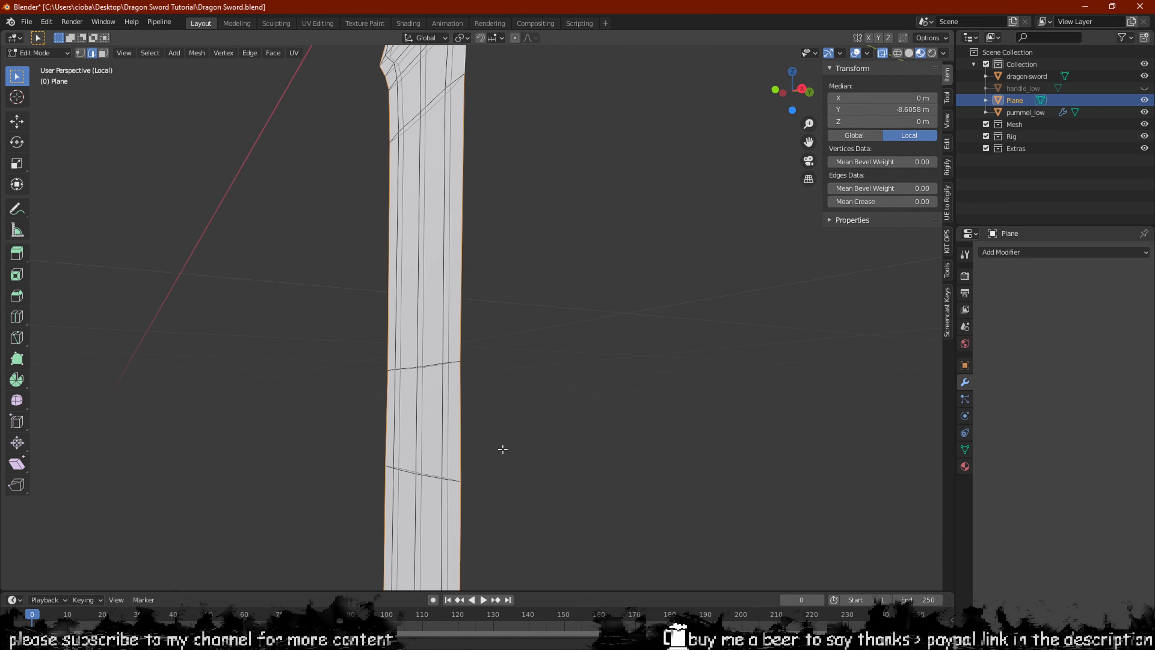
scroll(483, 277, "up", 2)
middle_click_drag(503, 449, 569, 423, "shift")
Delete the faces of the left half of both blade pieces in front view
scroll(569, 286, "down", 5)
key("3")
scroll(551, 364, "down", 3)
key("Tab")
key("Tab")
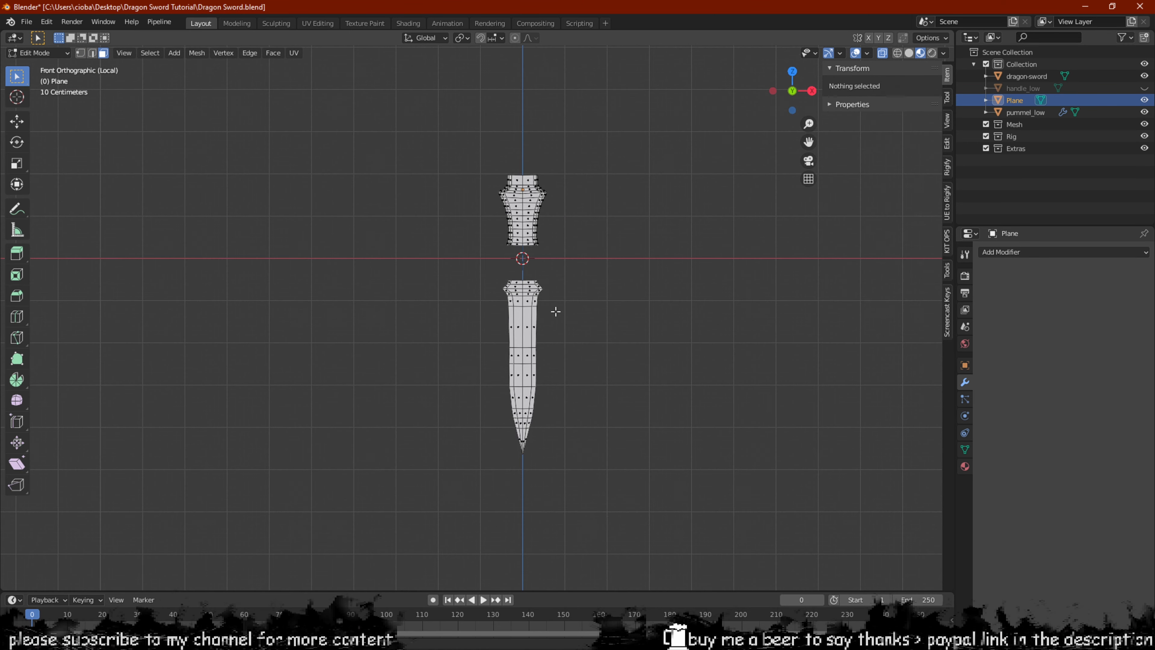
scroll(555, 312, "up", 2)
left_click_drag(479, 94, 543, 541)
scroll(559, 382, "up", 2)
scroll(431, 361, "up", 1)
key("x")
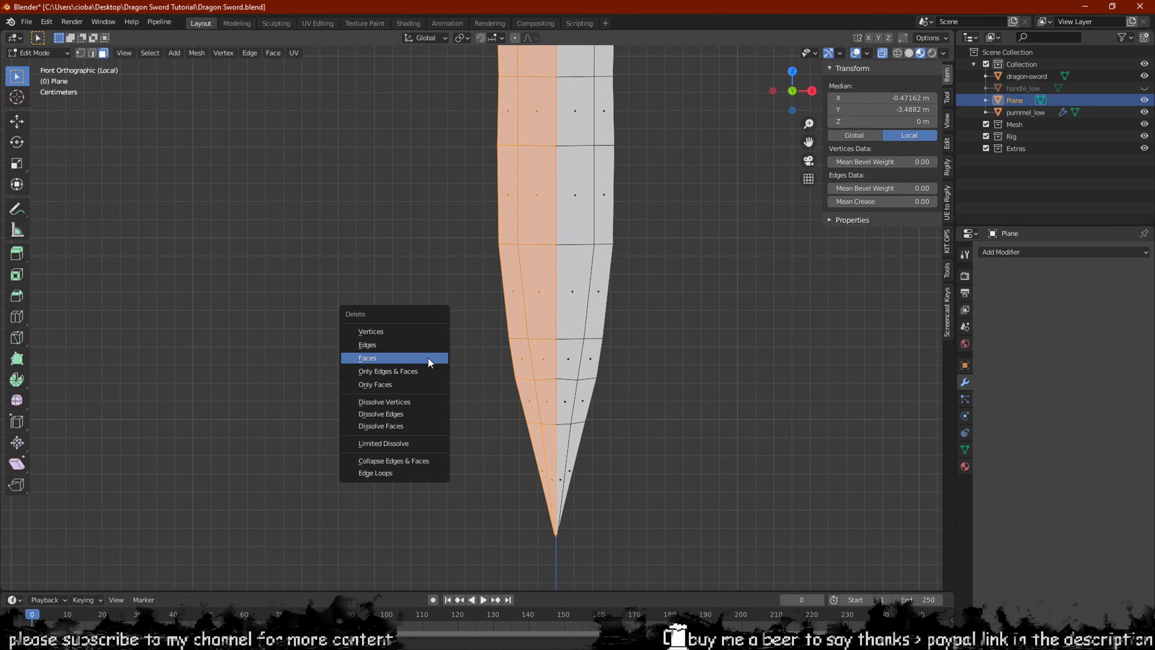
left_click(428, 357)
Bevel the outer cutting edge loop of the remaining lower blade half to a width of about 0.020 m
scroll(498, 332, "up", 2)
middle_click_drag(498, 331, 431, 392, "shift")
scroll(422, 363, "down", 2)
middle_click_drag(495, 363, 431, 333, "shift")
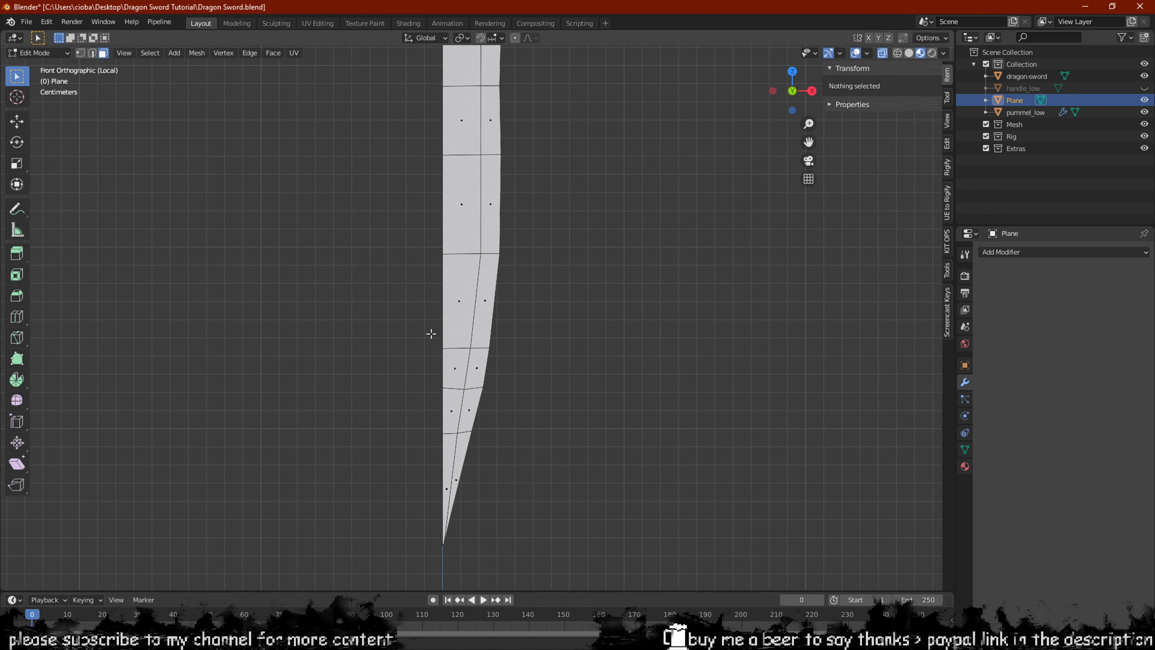
scroll(474, 335, "up", 2)
key("2")
left_click(508, 312, "alt")
middle_click_drag(509, 312, 422, 225)
scroll(380, 372, "up", 2)
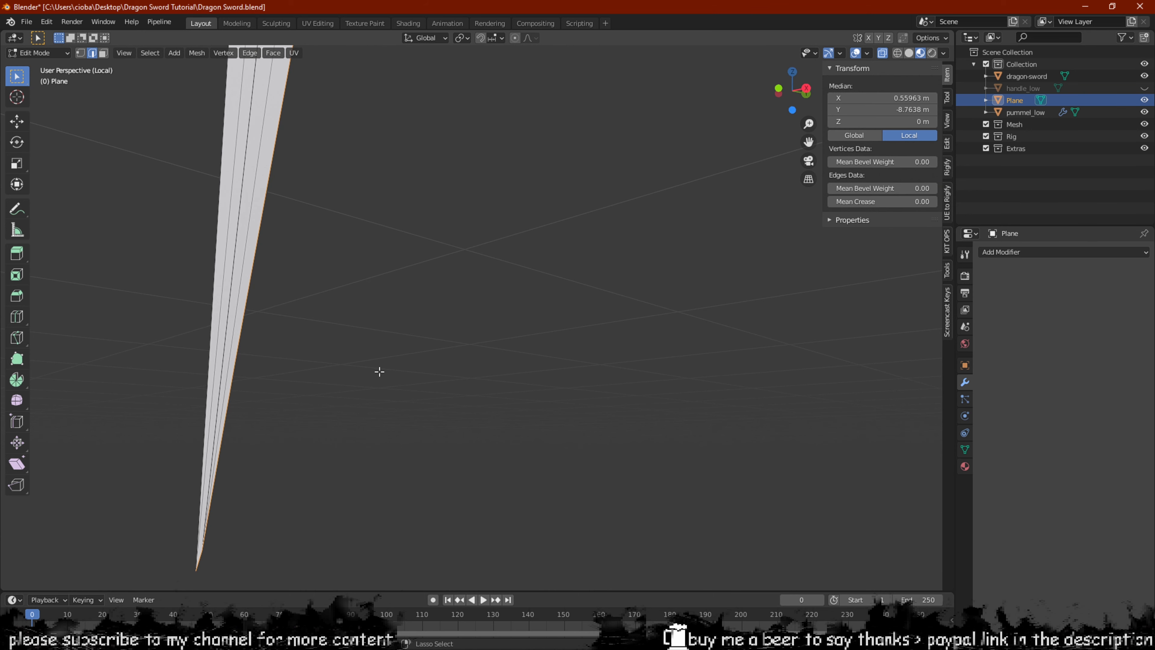
key("ctrl+b")
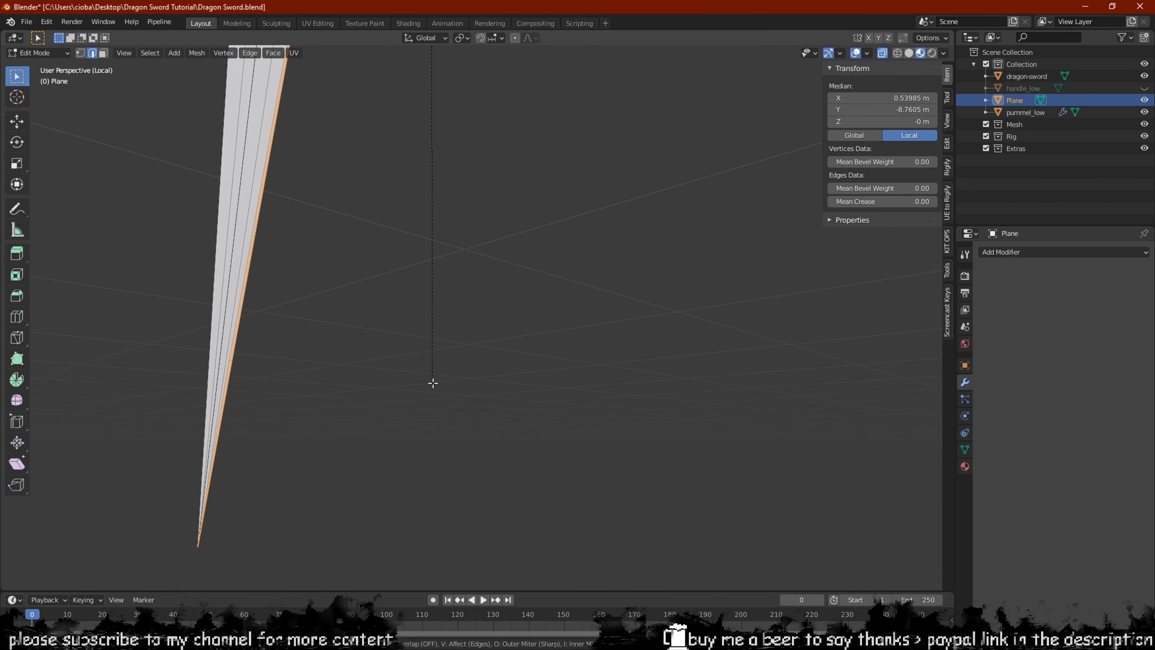
left_click(432, 383)
middle_click_drag(431, 382, 378, 359)
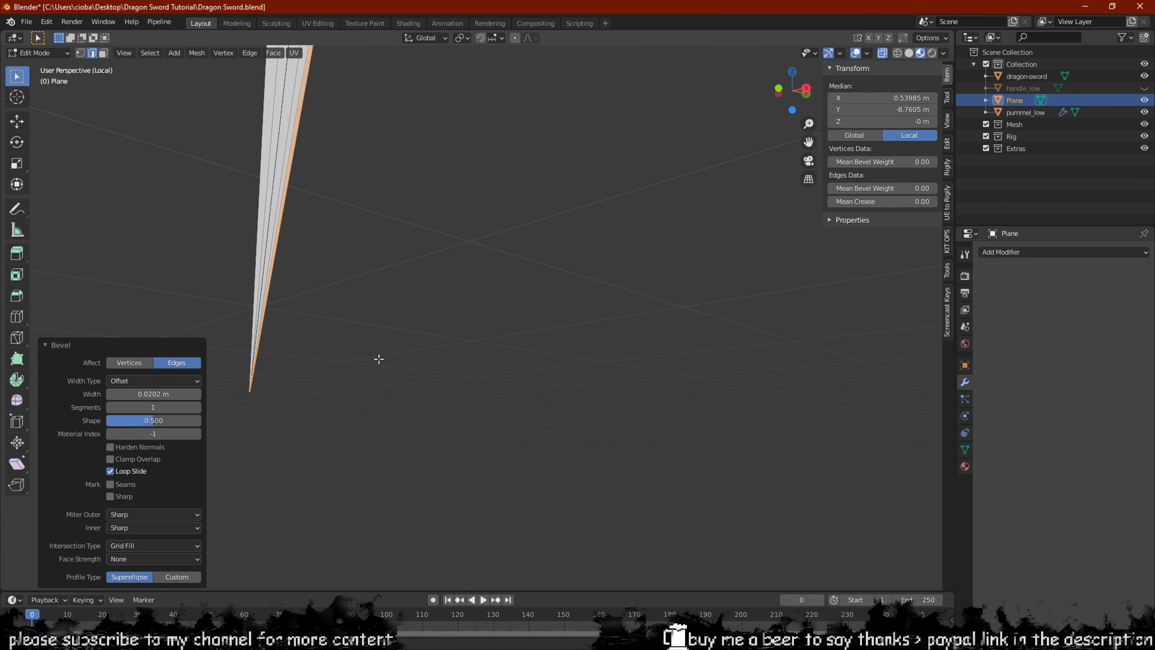
key("1")
left_click(259, 403)
left_click_drag(277, 367, 207, 459)
key("g")
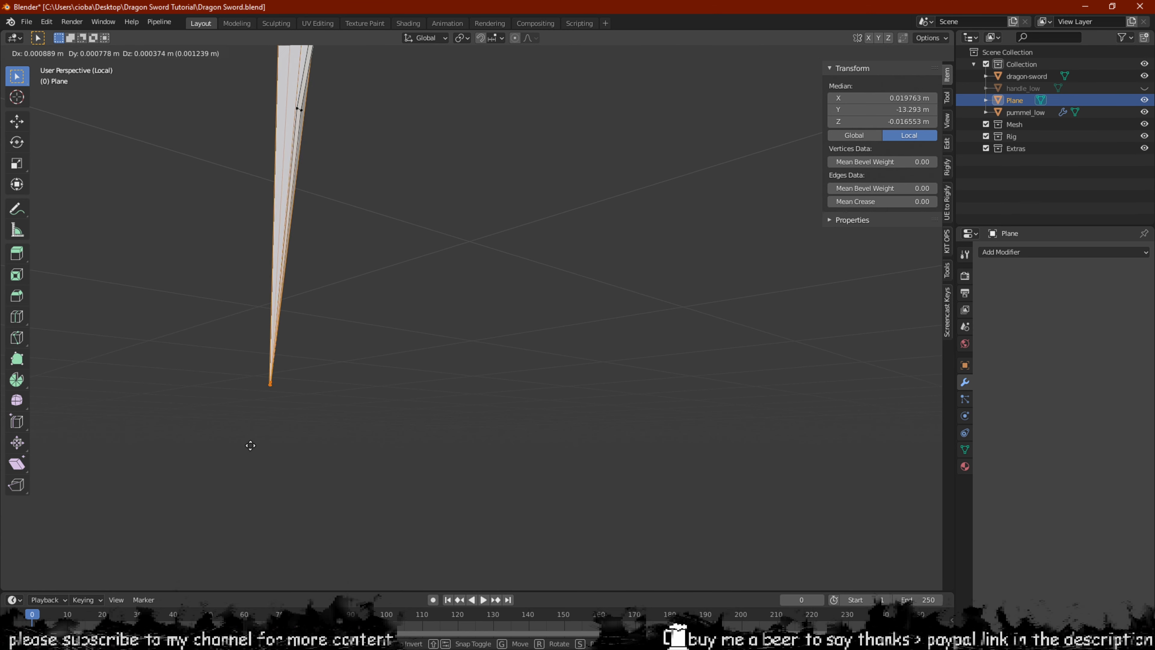
right_click(268, 437)
scroll(295, 420, "down", 4)
Delete the pointed faces at the tip of the lower blade, below its last horizontal edge row
key("KP_1")
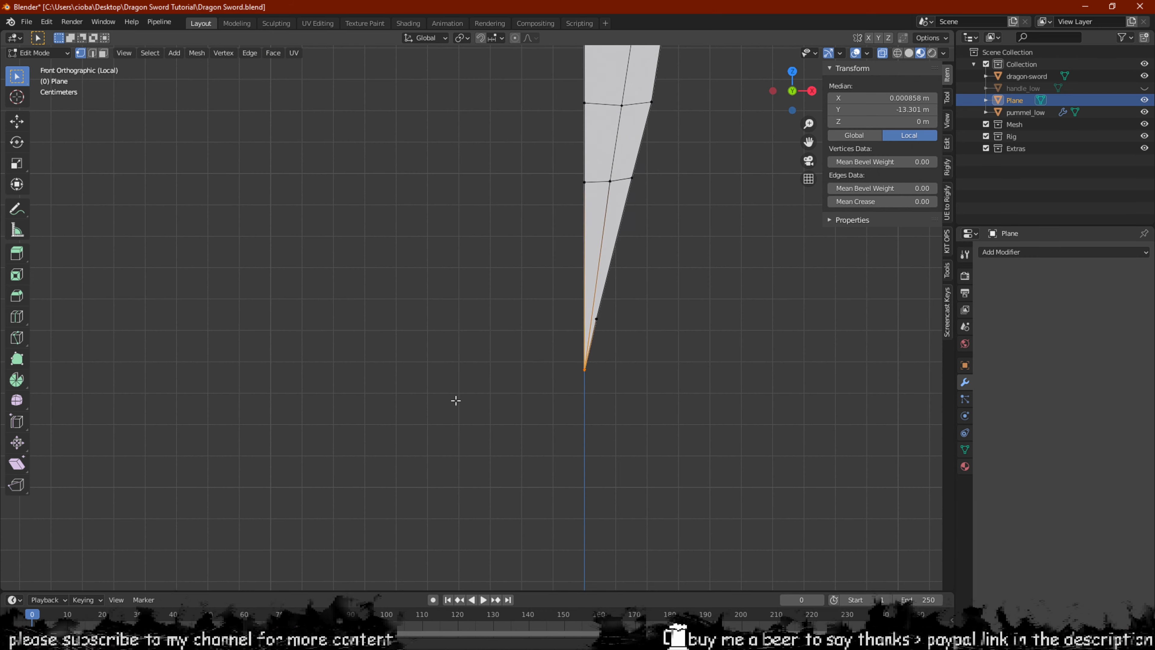
middle_click_drag(575, 360, 449, 453, "shift")
scroll(449, 453, "up", 3)
key("3")
left_click_drag(640, 374, 251, 592)
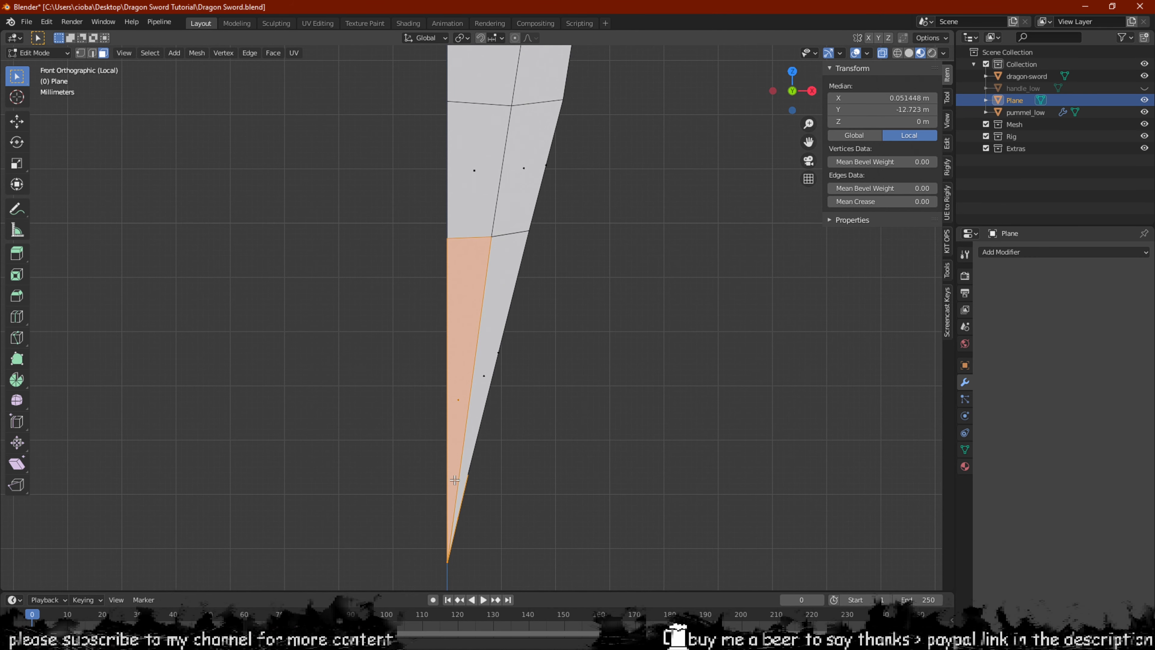
scroll(558, 374, "down", 2)
left_click(482, 358, "shift")
key("x")
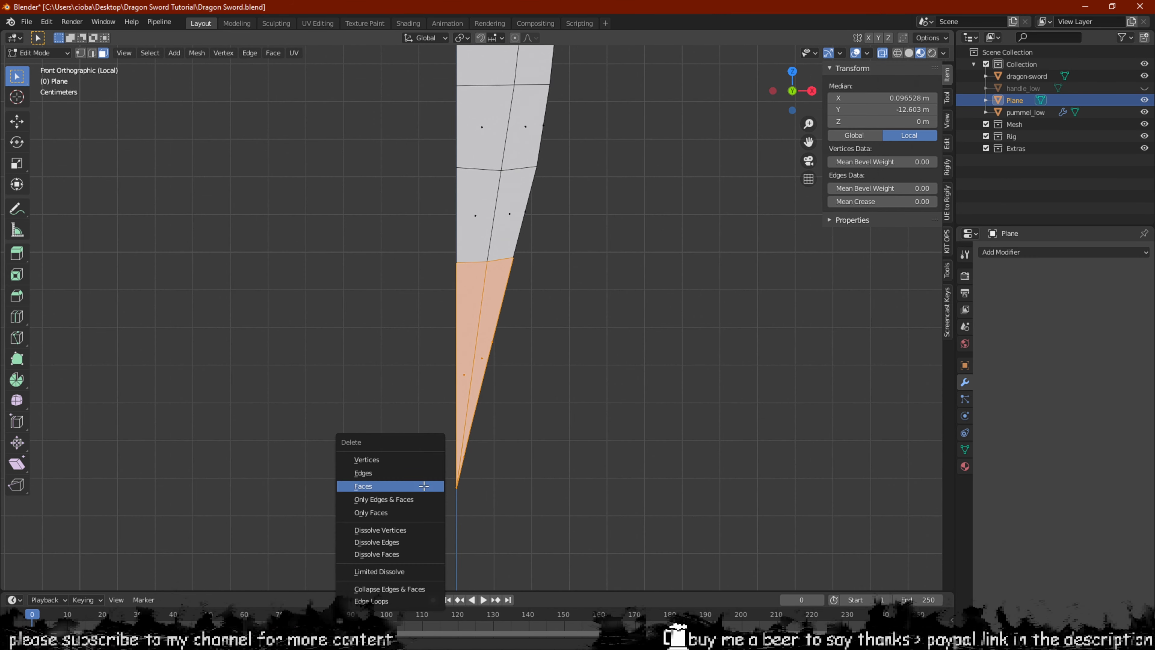
left_click(424, 486)
Select the vertices around the blade's open lower end and leave local view to work against the reference image from the front
scroll(497, 384, "up", 4)
middle_click_drag(551, 281, 571, 301)
scroll(542, 268, "down", 3)
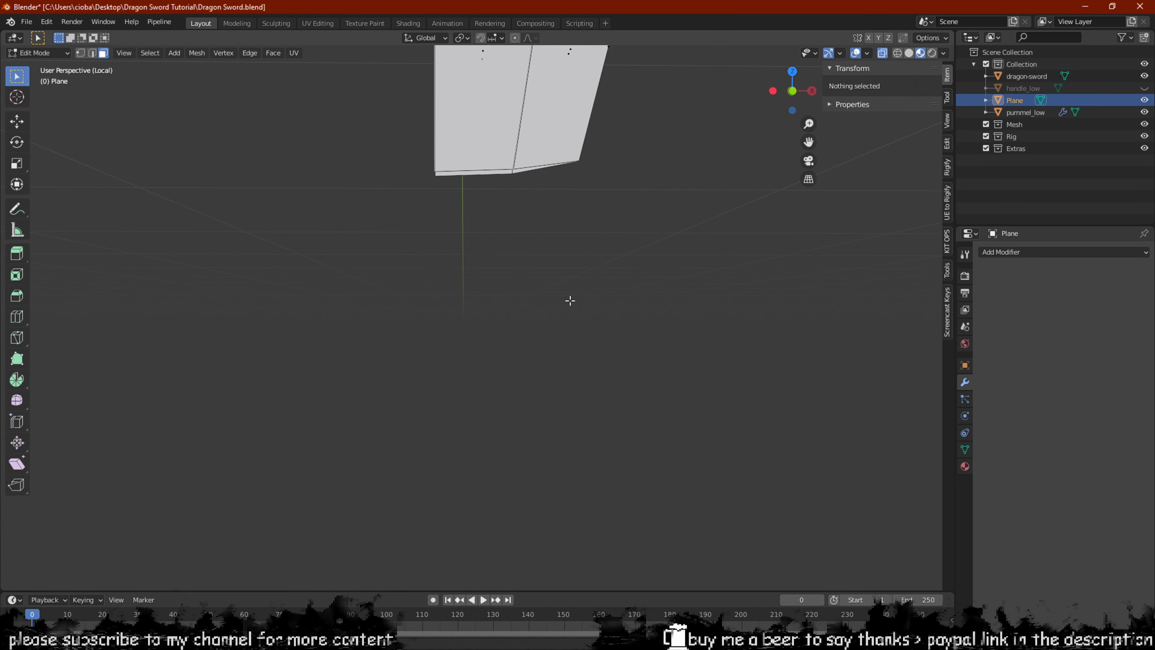
left_click_drag(653, 128, 268, 316)
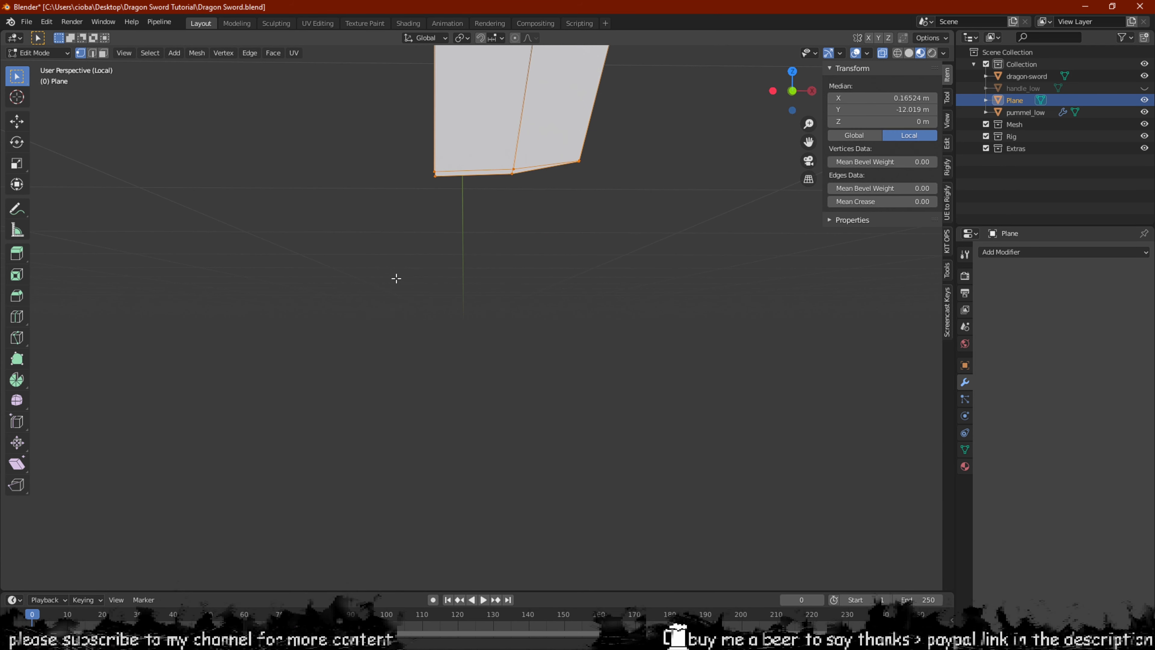
key("KP_1")
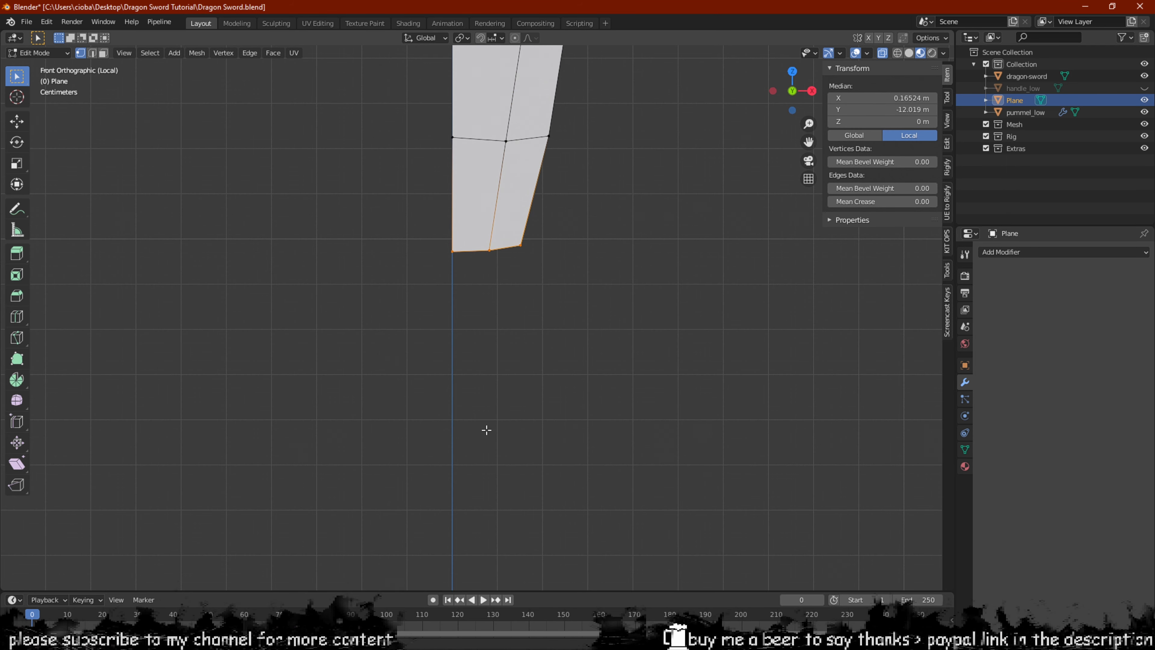
key("KP_Divide")
middle_click_drag(474, 455, 498, 358)
key("KP_1")
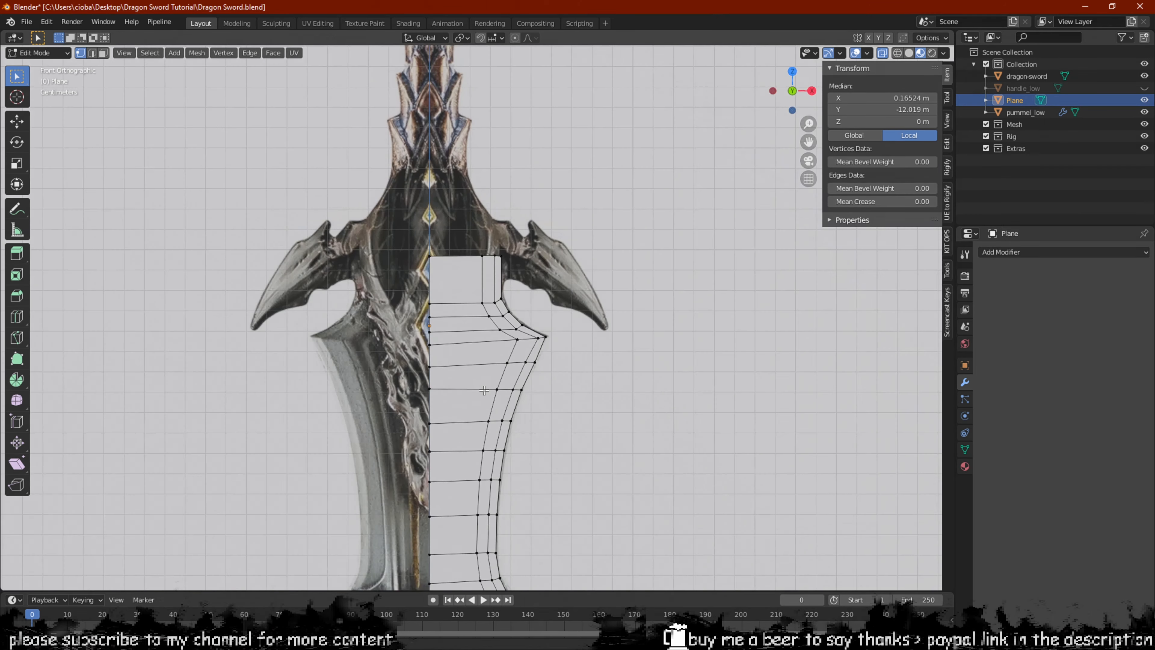
Extrude the blade's open end about 0.062 m downward along Z to the tip of the reference sword
middle_click_drag(512, 505, 427, 56, "shift")
middle_click_drag(448, 409, 427, 59, "shift")
scroll(483, 554, "down", 2)
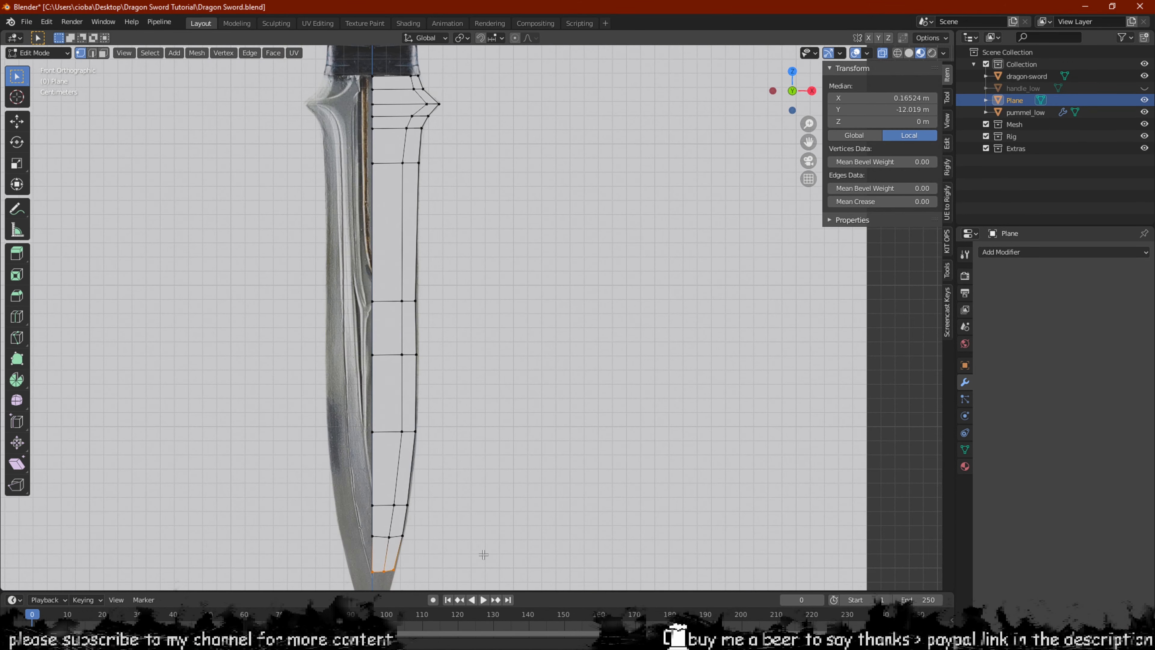
middle_click_drag(444, 543, 445, 132, "shift")
scroll(385, 168, "up", 3)
middle_click_drag(381, 209, 465, 355, "shift")
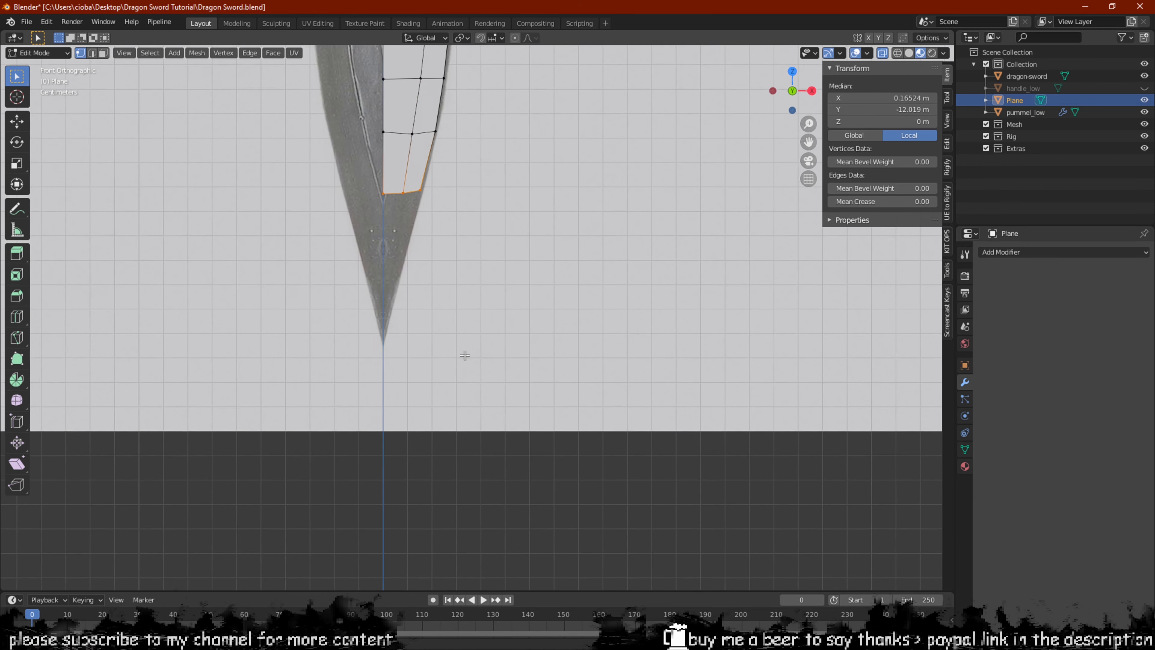
scroll(465, 355, "up", 1)
key("e")
key("z")
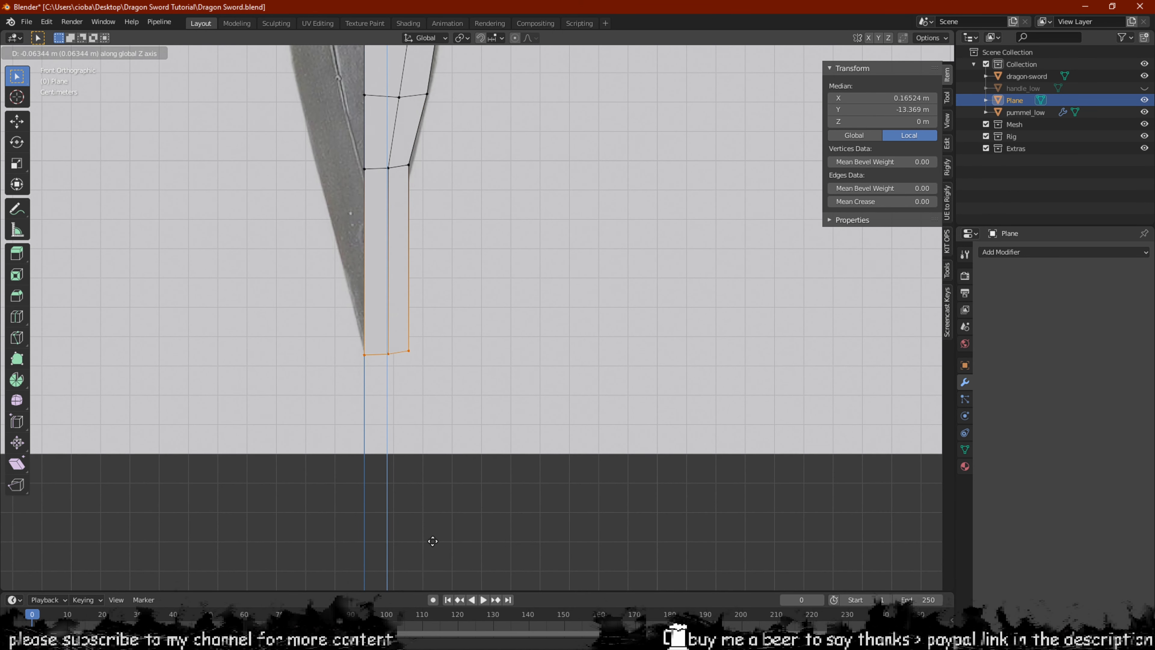
left_click(433, 541)
scroll(490, 405, "up", 2)
scroll(636, 413, "up", 1)
Try to merge the extruded end vertices at center and move the merged point about 0.0075 m inward along X
key("comma")
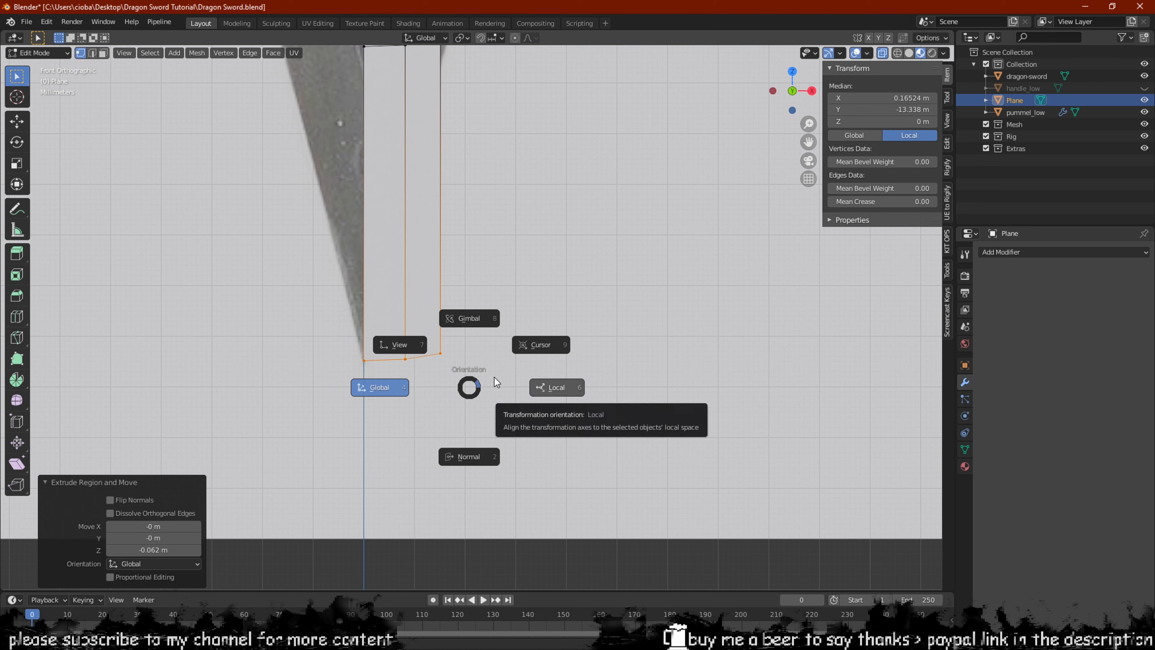
key("Escape")
key("m")
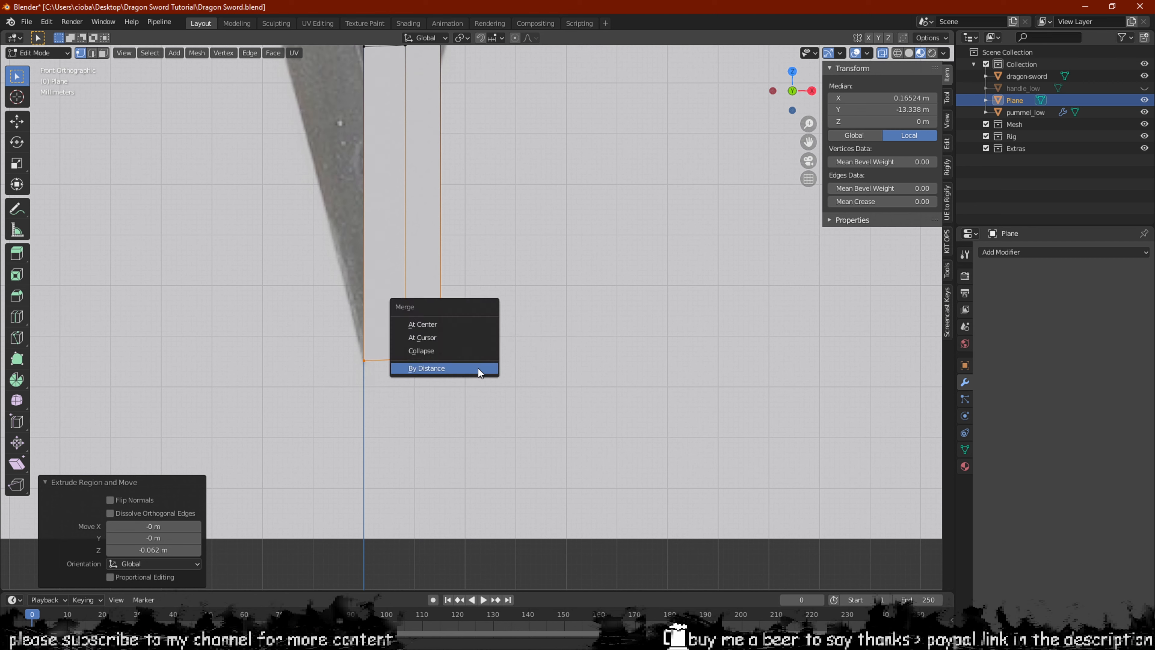
left_click(444, 325)
key("g")
key("x")
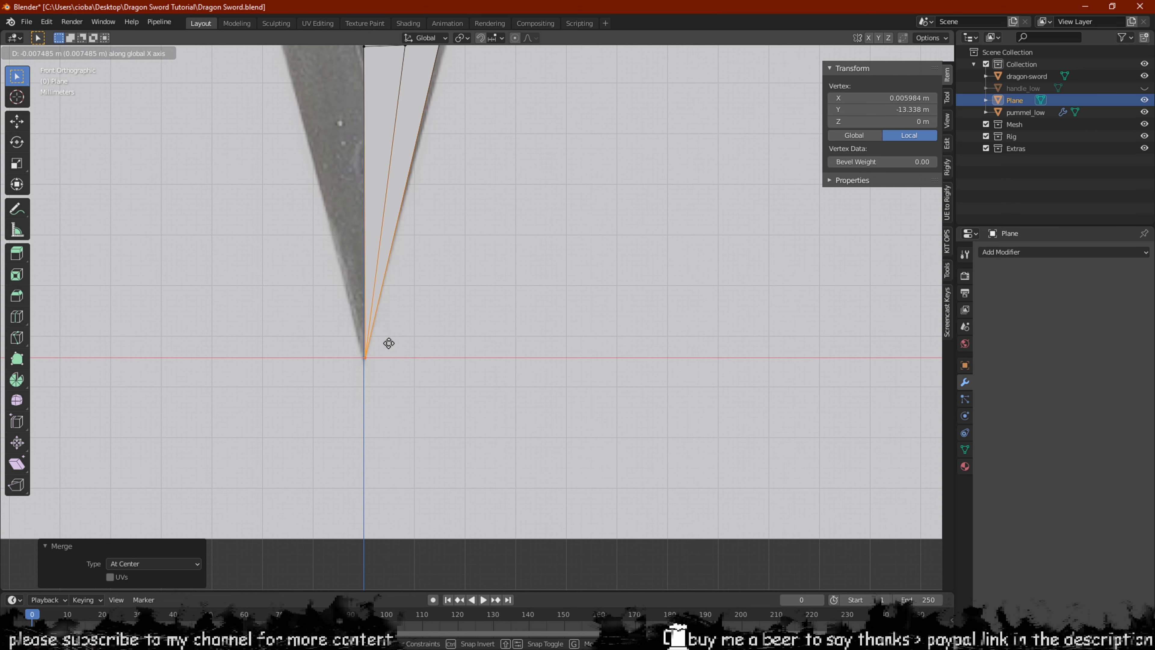
left_click(389, 343)
middle_click_drag(428, 257, 461, 415, "shift")
scroll(468, 385, "up", 1)
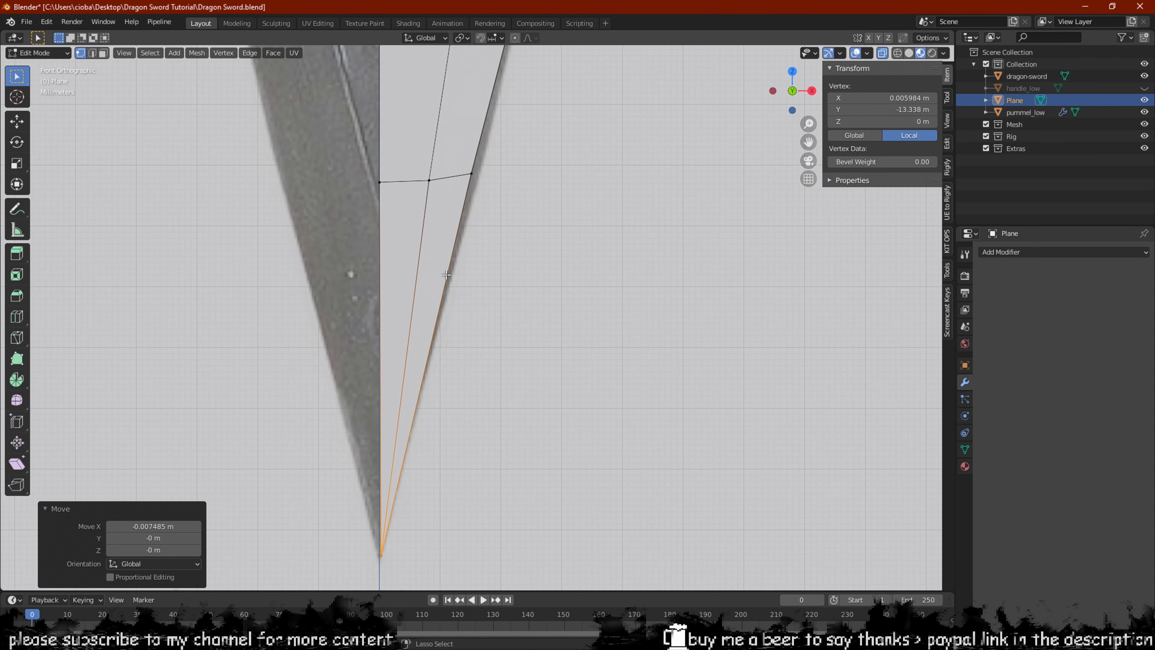
key("ctrl+z")
Add a horizontal loop cut across the extruded tip section and merge its lowest vertices at their center
left_click(445, 298)
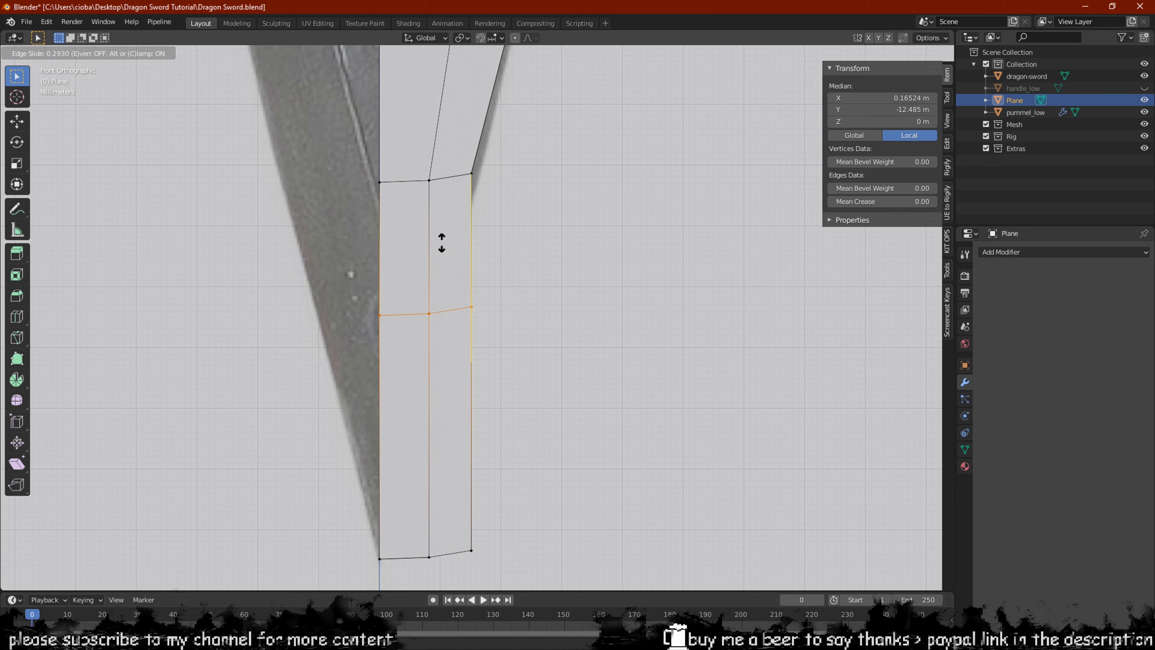
left_click(459, 315)
left_click_drag(559, 486, 368, 571)
key("m")
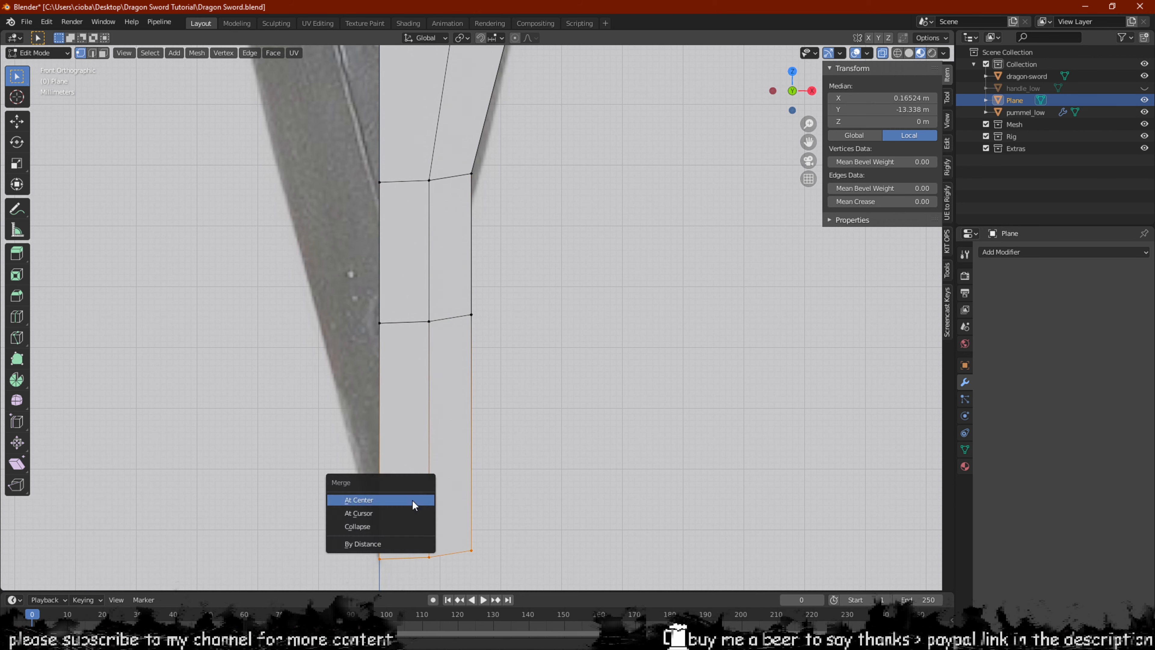
left_click(377, 501)
Move the merged tip vertex about -0.0077 m along X to the blade's centre line
key("g")
key("x")
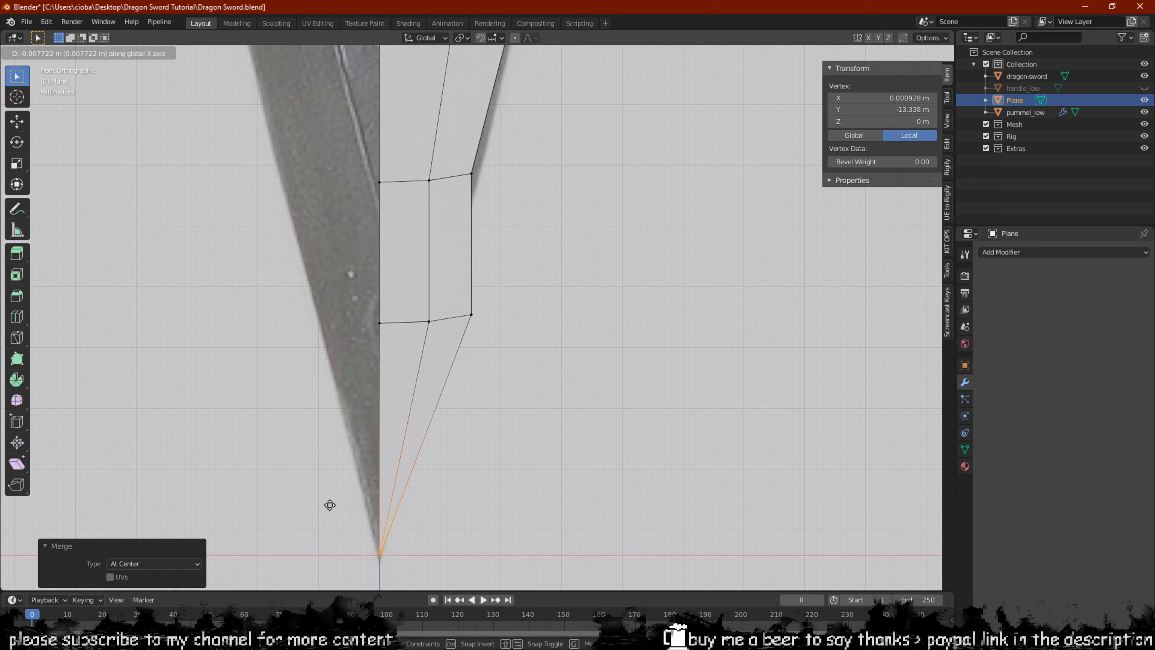
left_click(329, 505)
scroll(480, 372, "up", 1)
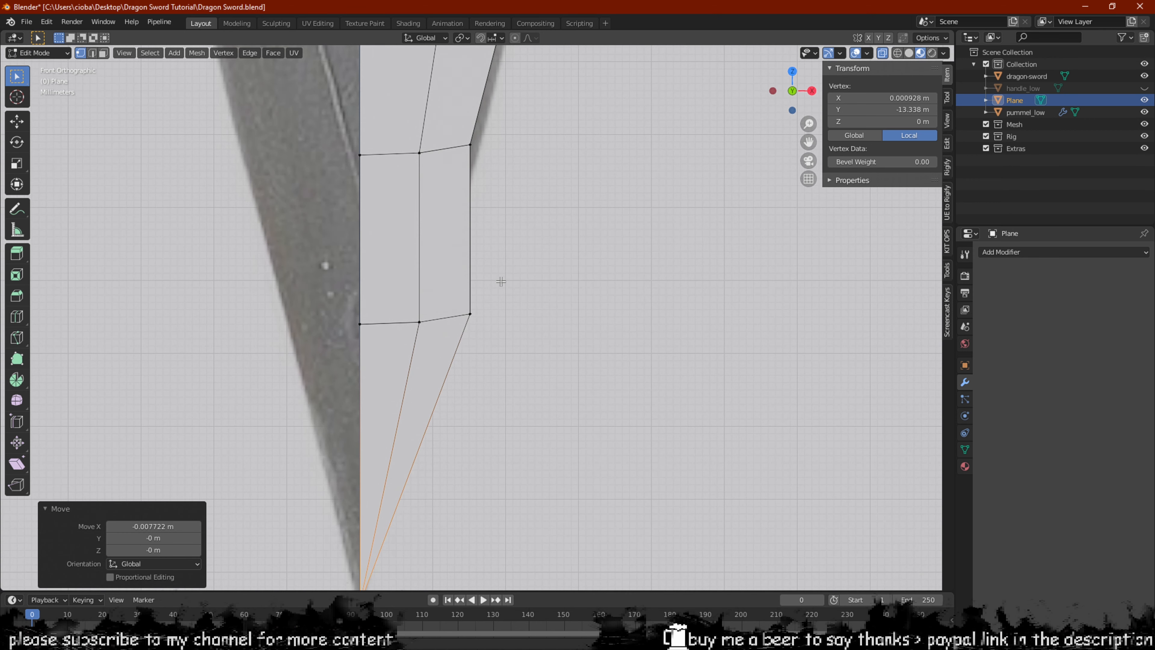
Move the outer vertices of the row nearest the tip about -0.005 m along X onto the reference outline
left_click(455, 348)
key("g")
key("x")
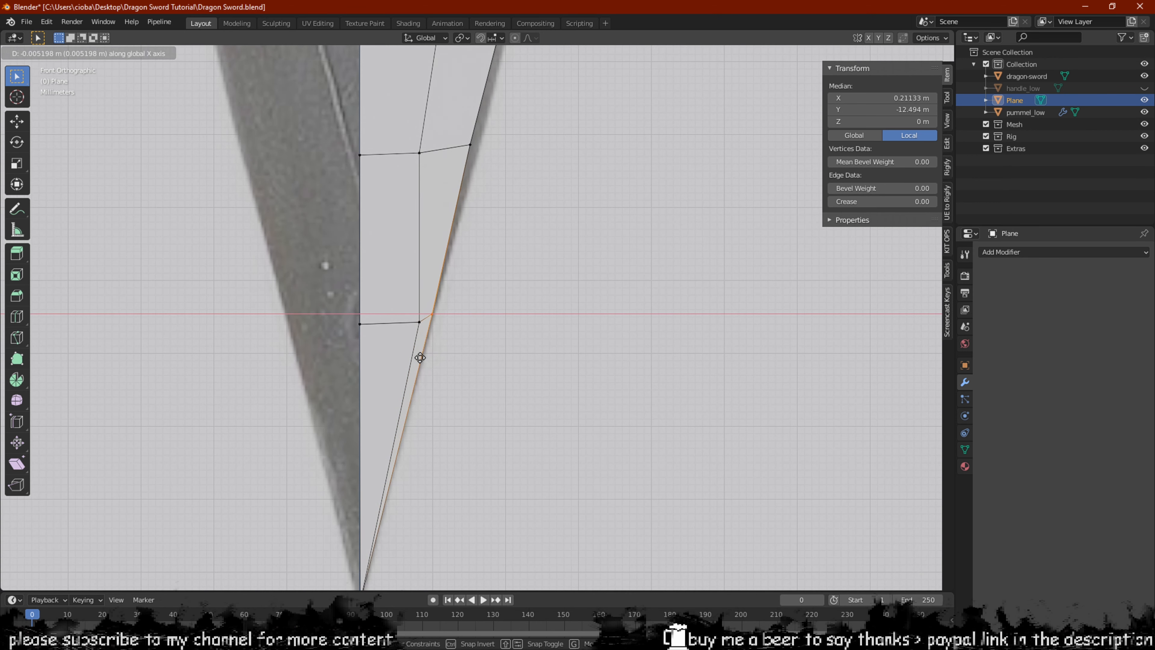
left_click(424, 358)
left_click(406, 325)
key("g")
key("x")
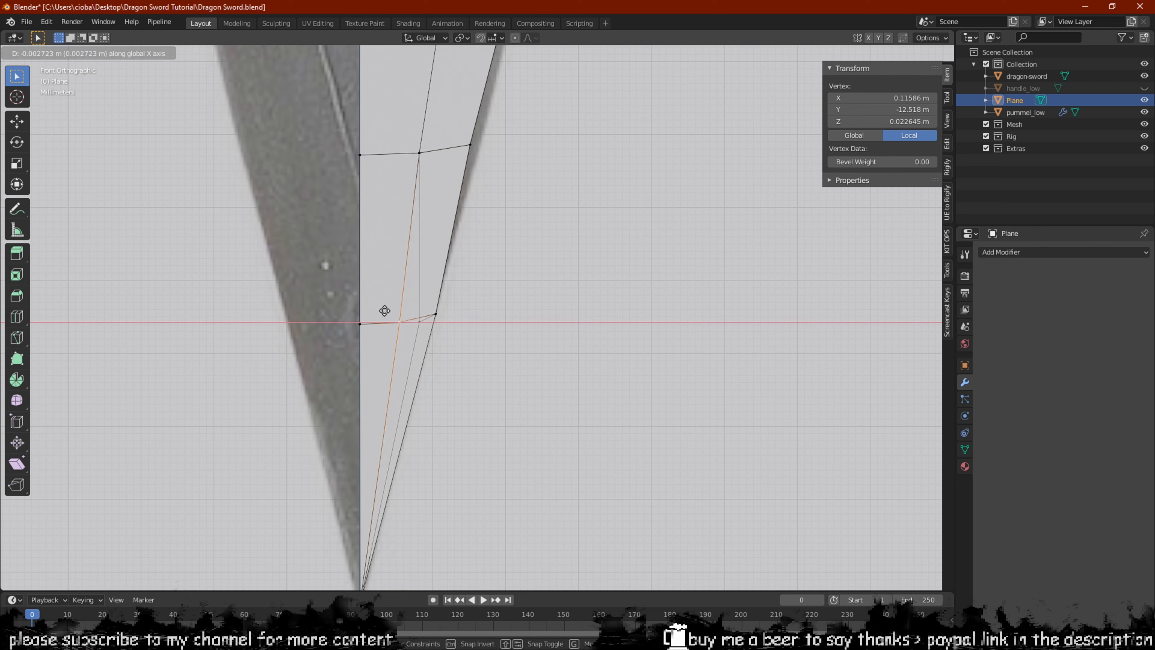
left_click(418, 295)
left_click_drag(405, 344, 405, 344)
key("g")
middle_click_drag(401, 343, 390, 340)
right_click(391, 340)
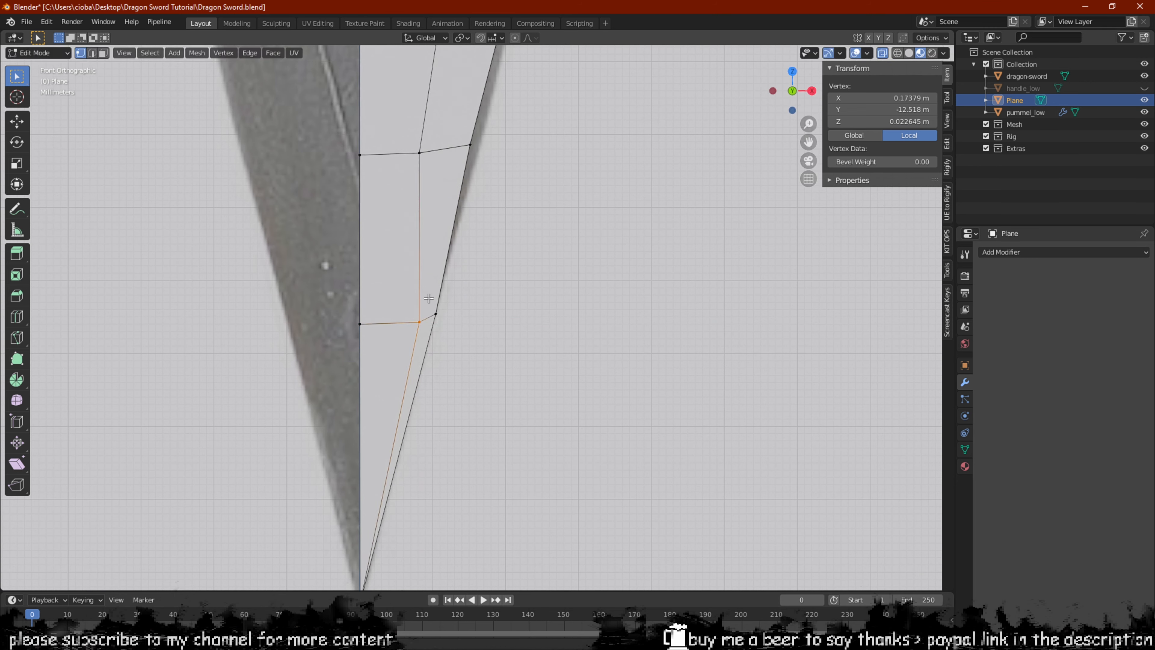
Move both middle vertices of the row nearest the tip about -0.0026 m along X
key("g")
right_click(400, 327)
key("g")
key("x")
left_click(382, 343)
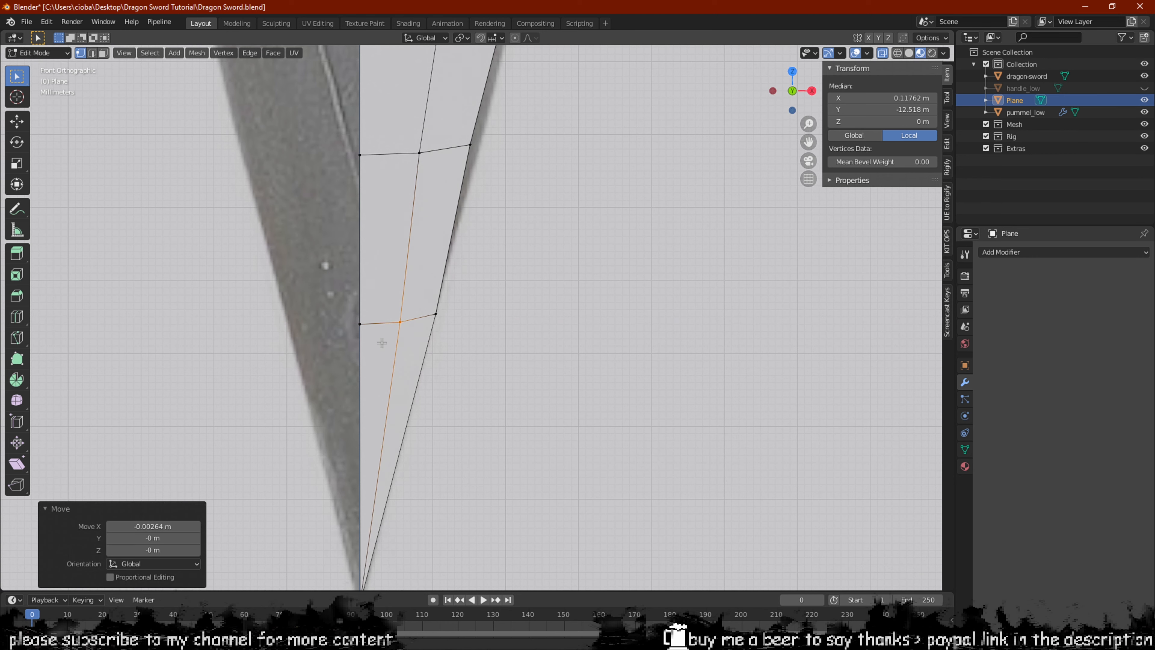
Move the centre-line and middle vertices of the row nearest the tip about 0.0011 m up along Z
left_click_drag(397, 274, 356, 348)
key("g")
right_click(414, 305)
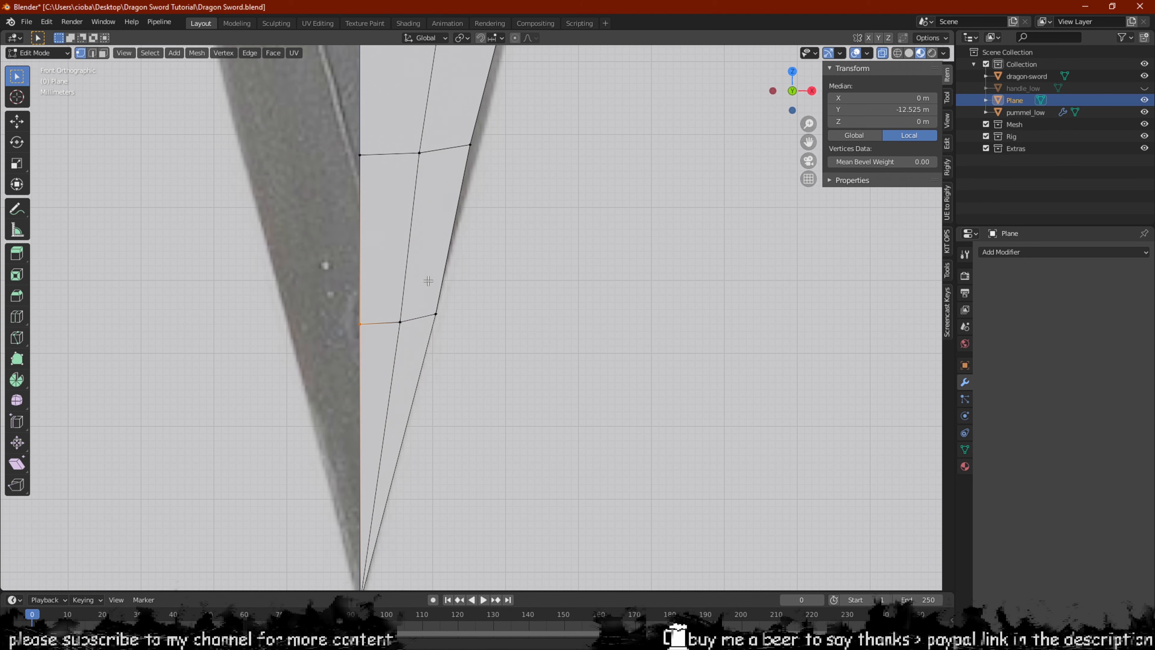
left_click_drag(428, 281, 342, 362)
key("g")
key("z")
left_click(342, 353)
scroll(342, 353, "down", 2)
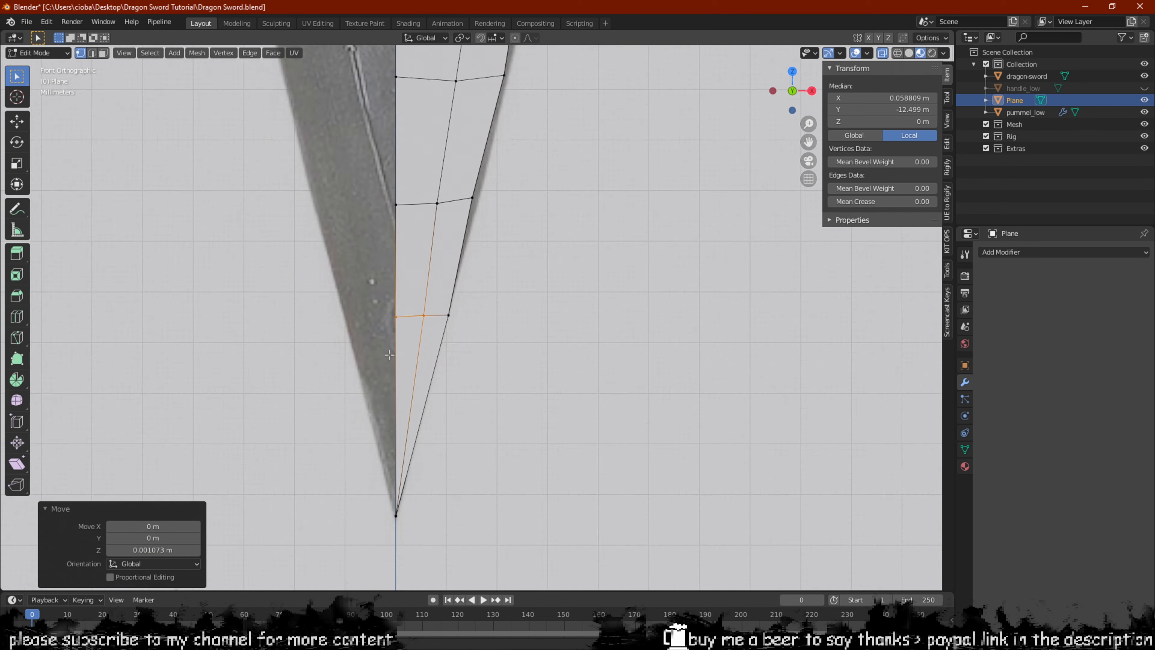
Move the outer vertices of the second row above the tip along X onto the reference outline
middle_click_drag(400, 357, 350, 360)
key("KP_1")
scroll(432, 319, "up", 4)
left_click_drag(533, 274, 462, 340)
key("g")
key("x")
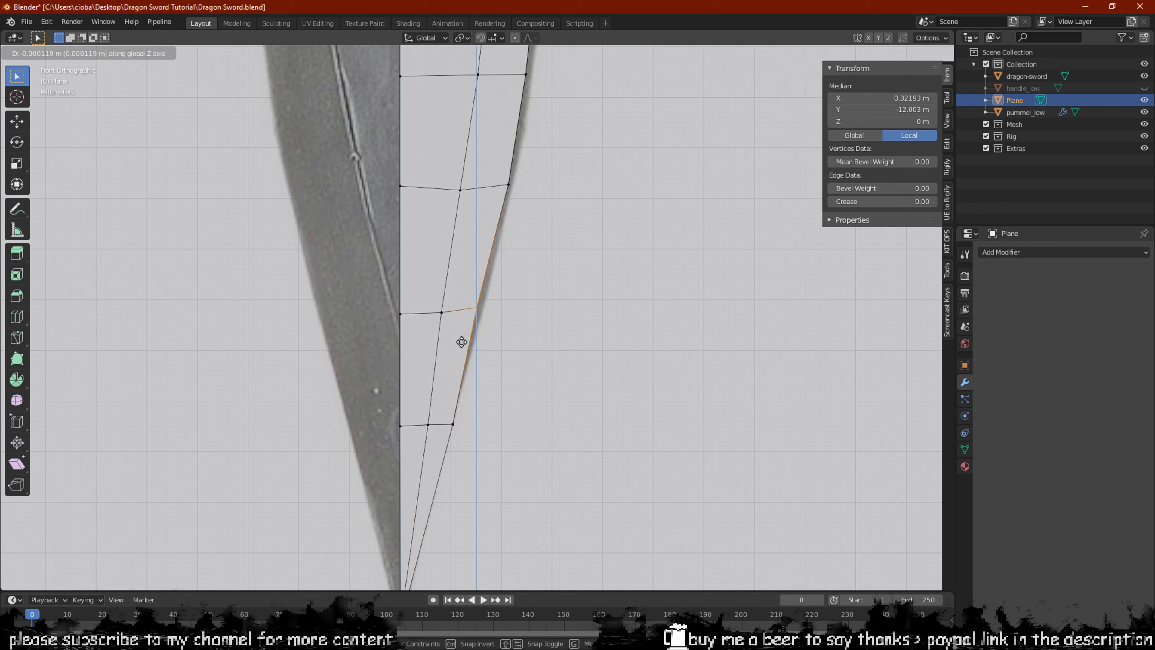
left_click(479, 347)
Move the outer vertices of the third and fourth rows above the tip along X to the outline, the fourth by about 0.0012 m
middle_click_drag(516, 262, 503, 330, "shift")
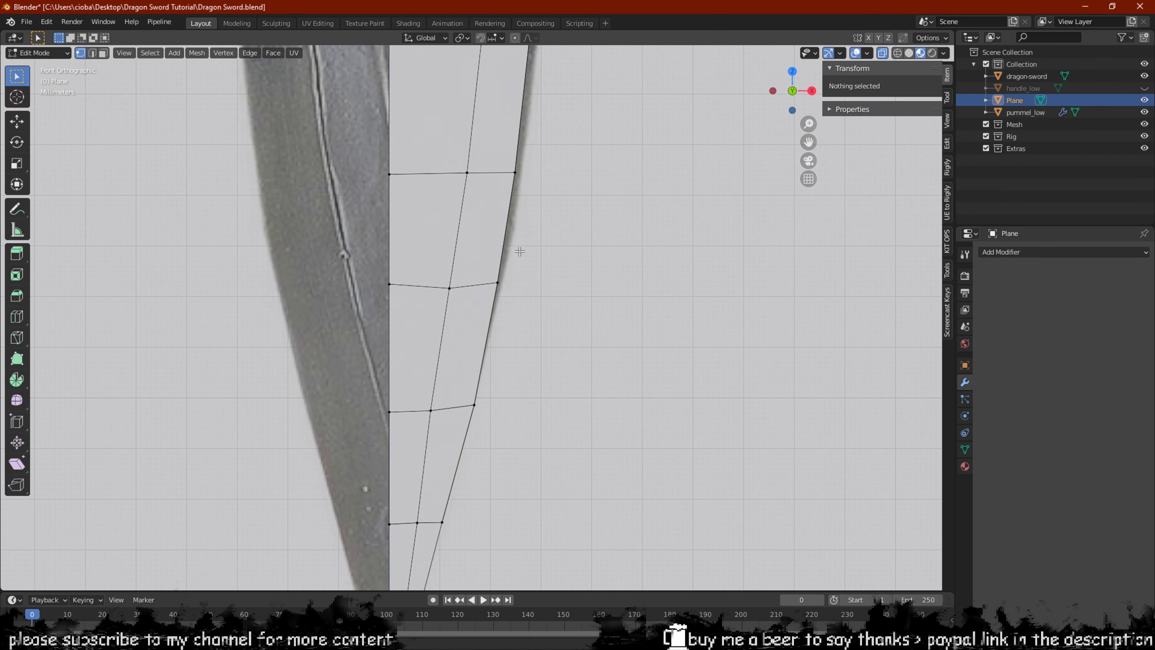
left_click_drag(515, 250, 484, 305)
key("g")
key("x")
left_click(485, 304)
middle_click_drag(483, 304, 458, 456, "shift")
left_click_drag(509, 315, 473, 354)
key("g")
key("x")
scroll(506, 307, "down", 2)
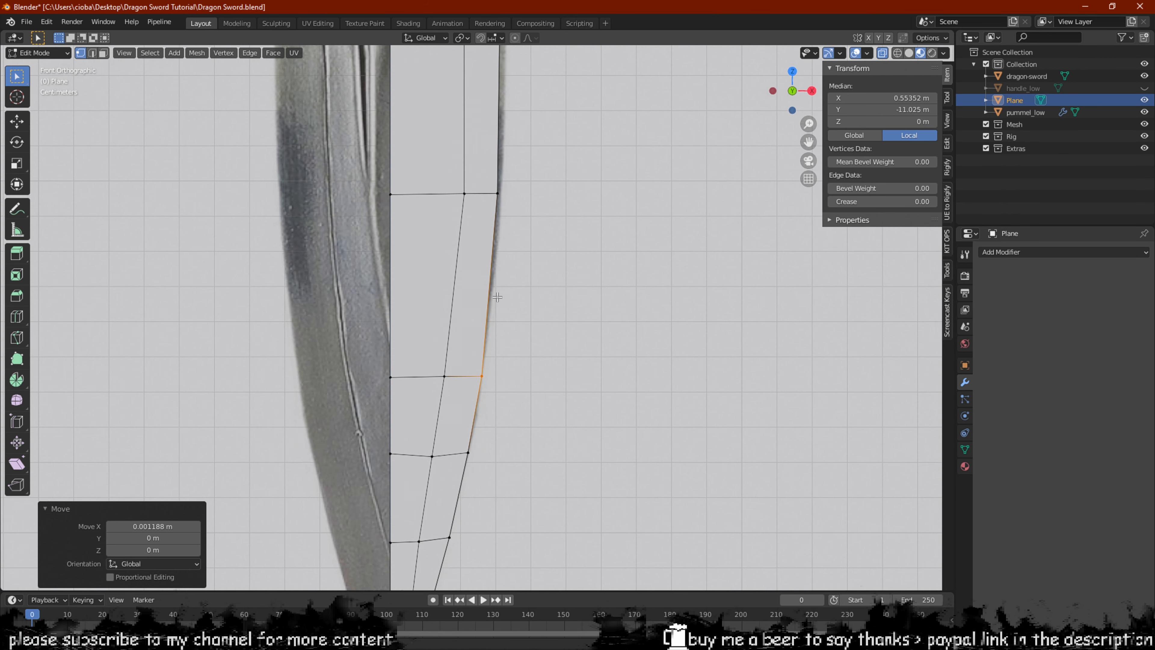
Add a loop cut above the fourth row from the tip and move its outer vertices about 0.00086 m along X
key("ctrl+r")
left_click(499, 286)
left_click(502, 270)
left_click(503, 269)
key("g")
key("x")
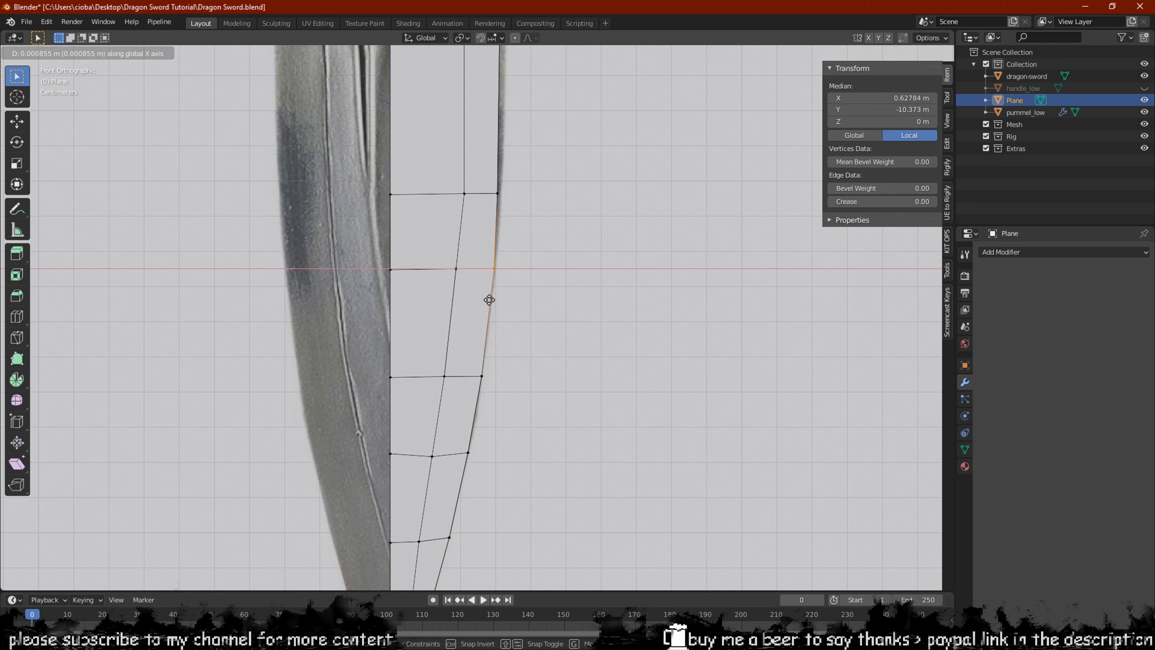
left_click(489, 300)
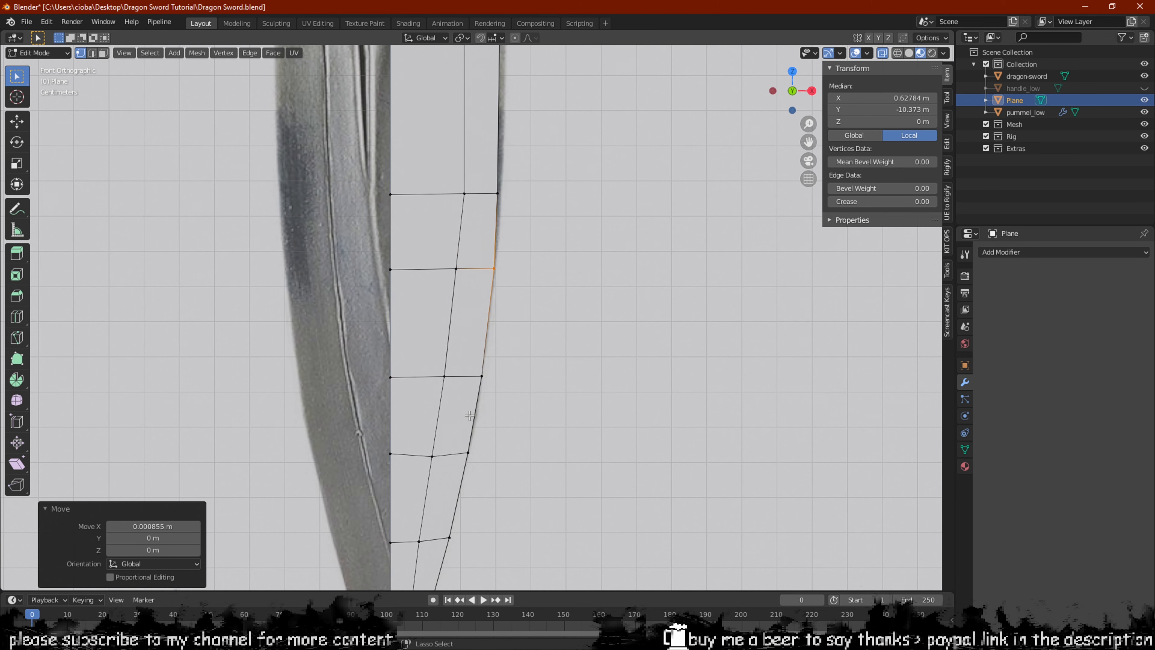
Add a loop cut between the third and fourth rows from the tip and move its outer vertices about 0.00017 m along X
key("ctrl+r")
left_click(471, 416)
left_click(473, 415)
left_click(476, 413)
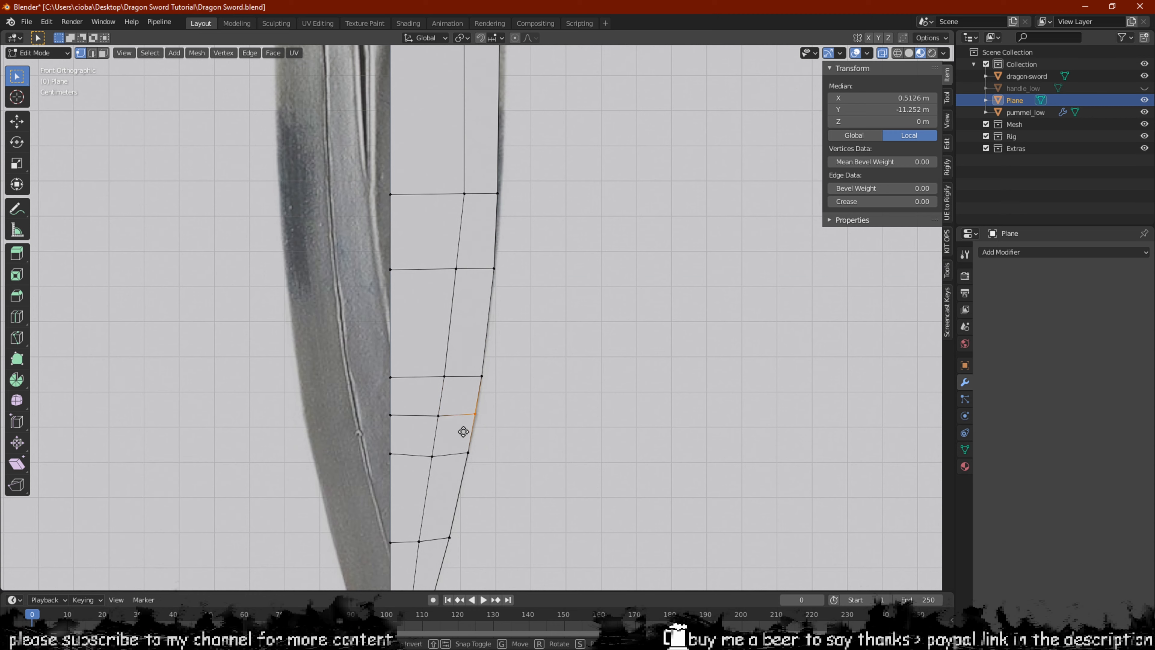
key("g")
key("x")
left_click(463, 432)
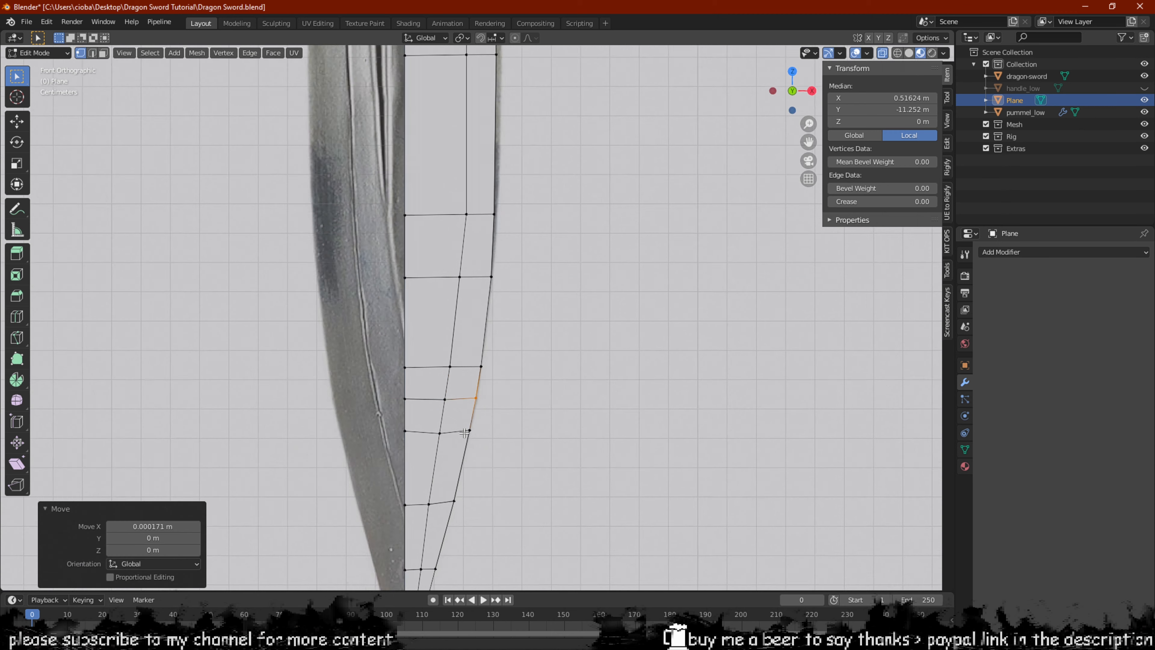
Move the outer vertices of the row at the lower blade's widest part outward along X onto the reference edge
key("Tab")
scroll(463, 424, "down", 5)
key("Tab")
scroll(553, 270, "up", 5)
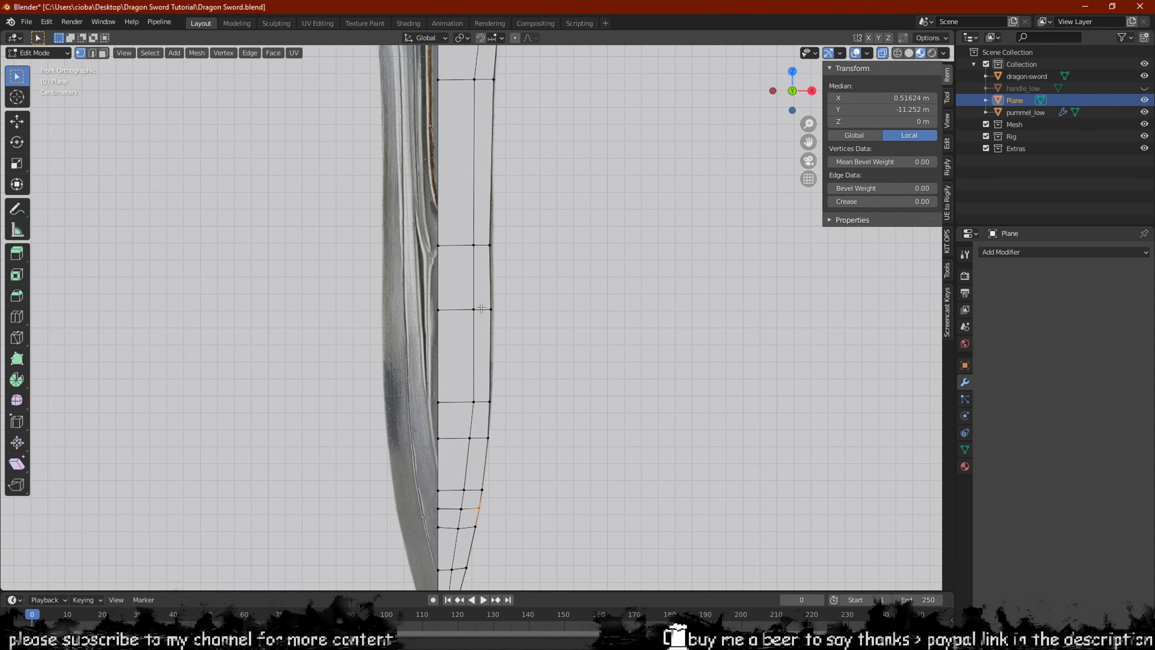
key("g")
key("x")
left_click_drag(488, 350, 496, 414)
left_click(488, 350)
Add a loop cut just below the adjusted wide row and move its outer vertices about 0.0012 m along X
key("ctrl+r")
left_click(483, 371)
left_click(483, 372)
key("g")
key("x")
left_click(501, 412)
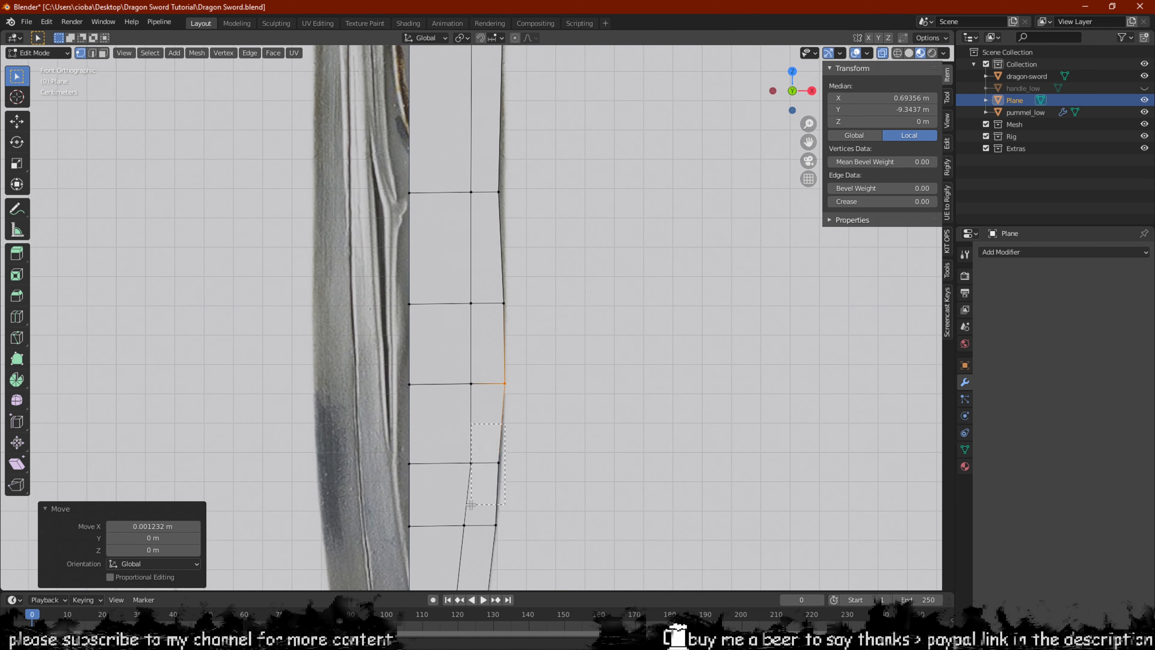
Move the outer vertices of the row just below the new loop cut about 0.0008 m along X
left_click_drag(471, 505, 471, 504)
left_click_drag(526, 441, 490, 485)
key("g")
key("x")
key("z")
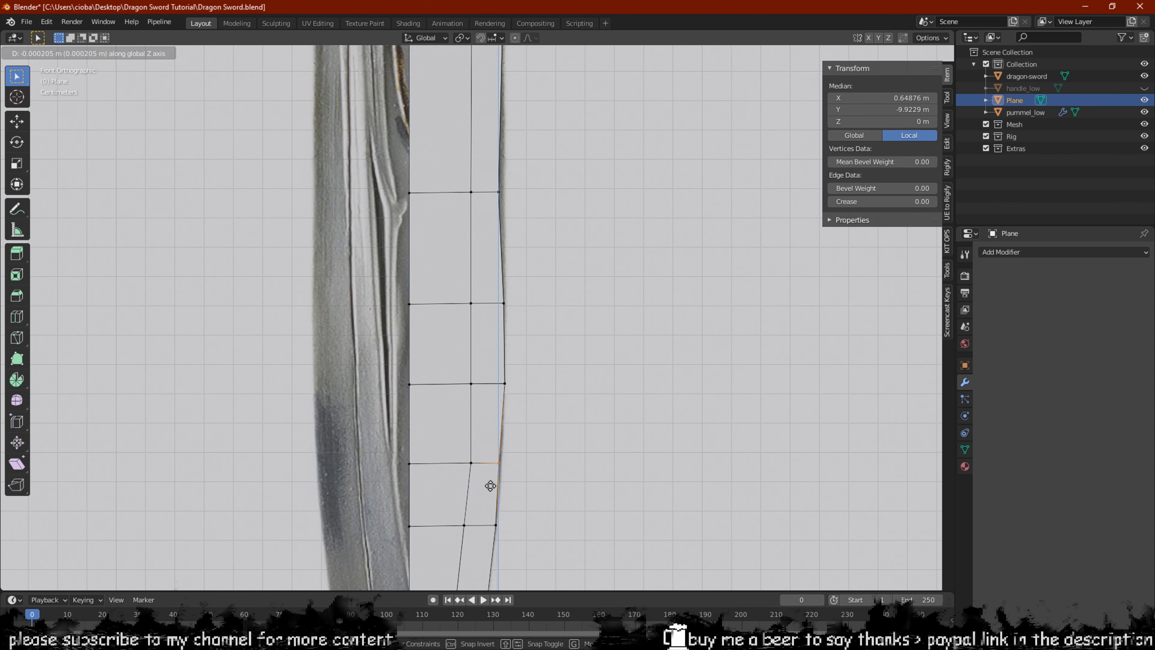
key("x")
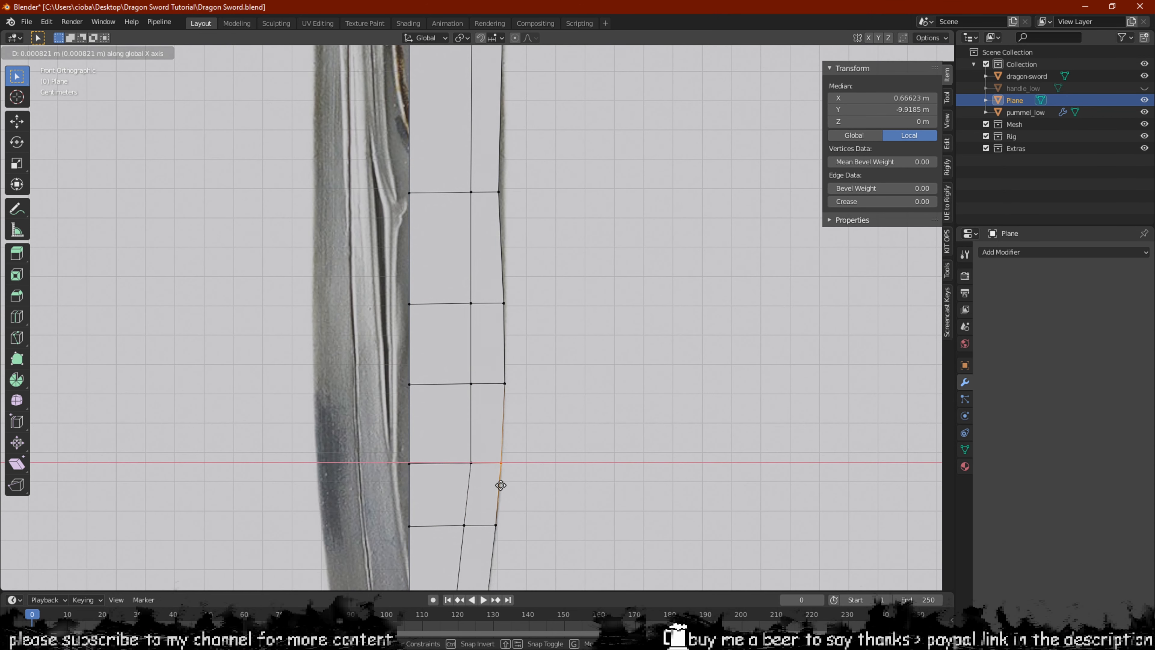
left_click(501, 484)
Move the outer vertices of the next row above the wide part along X onto the reference edge
middle_click_drag(548, 298, 540, 394, "shift")
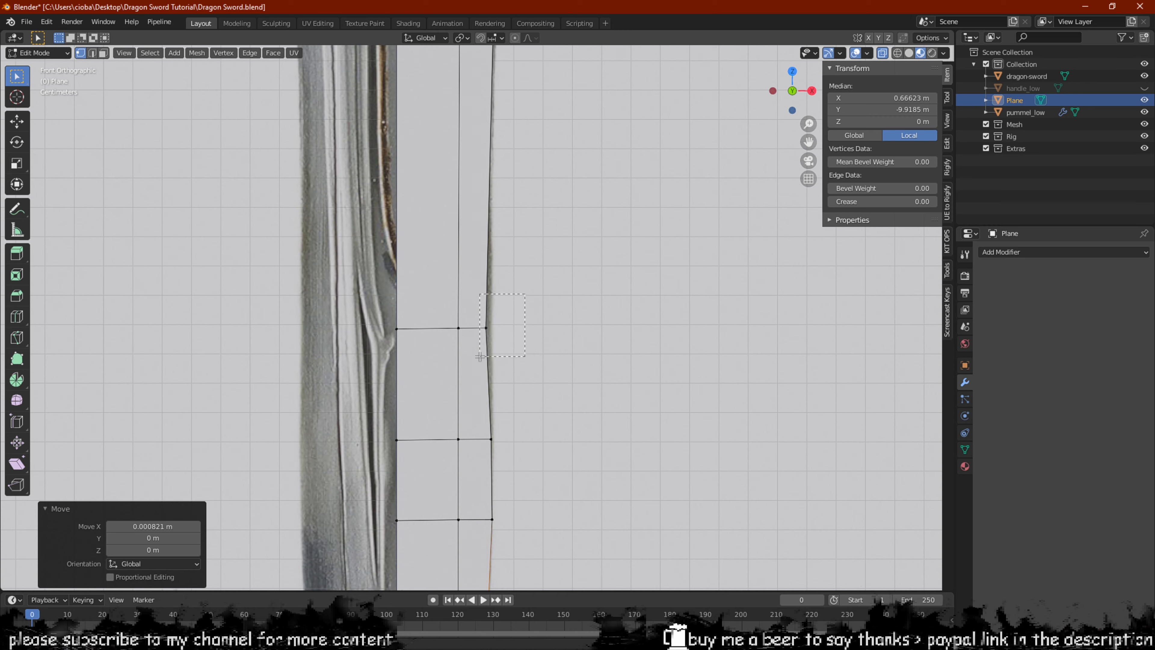
left_click_drag(479, 356, 480, 356)
key("g")
key("x")
left_click(482, 357)
Move the outer vertices of the row just below the flared spike near the handle about 0.0009 m along X
scroll(482, 351, "down", 3)
middle_click_drag(494, 271, 480, 420, "shift")
scroll(492, 312, "up", 6)
middle_click_drag(485, 304, 484, 302)
left_click(467, 332)
key("g")
key("x")
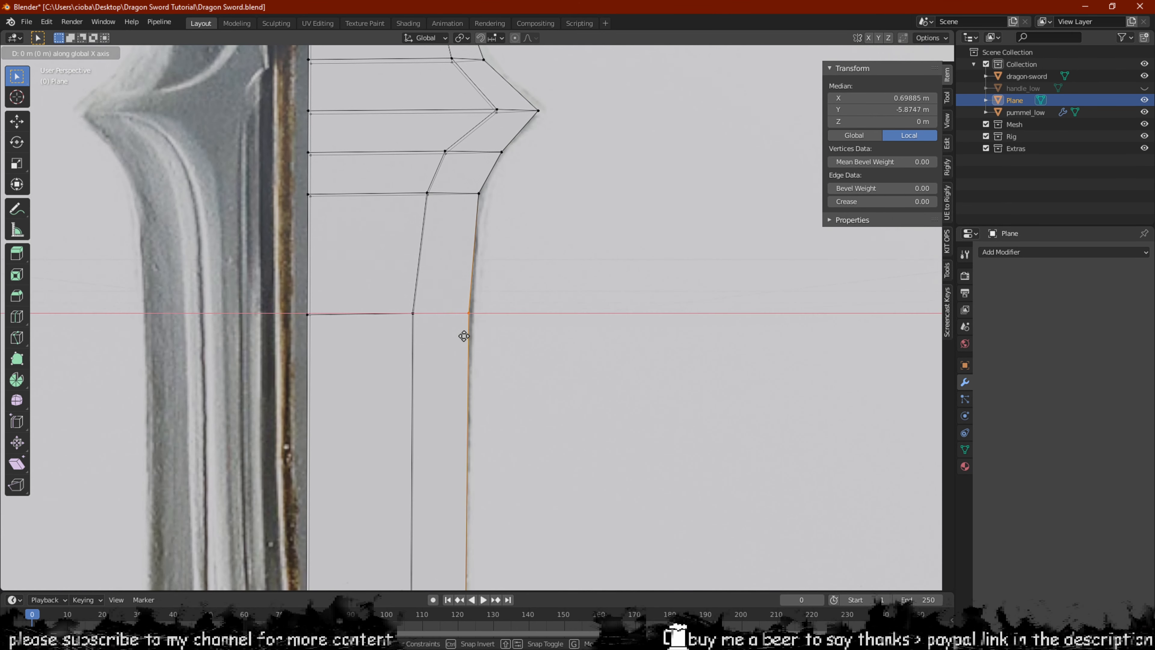
left_click(468, 336)
scroll(469, 335, "down", 4)
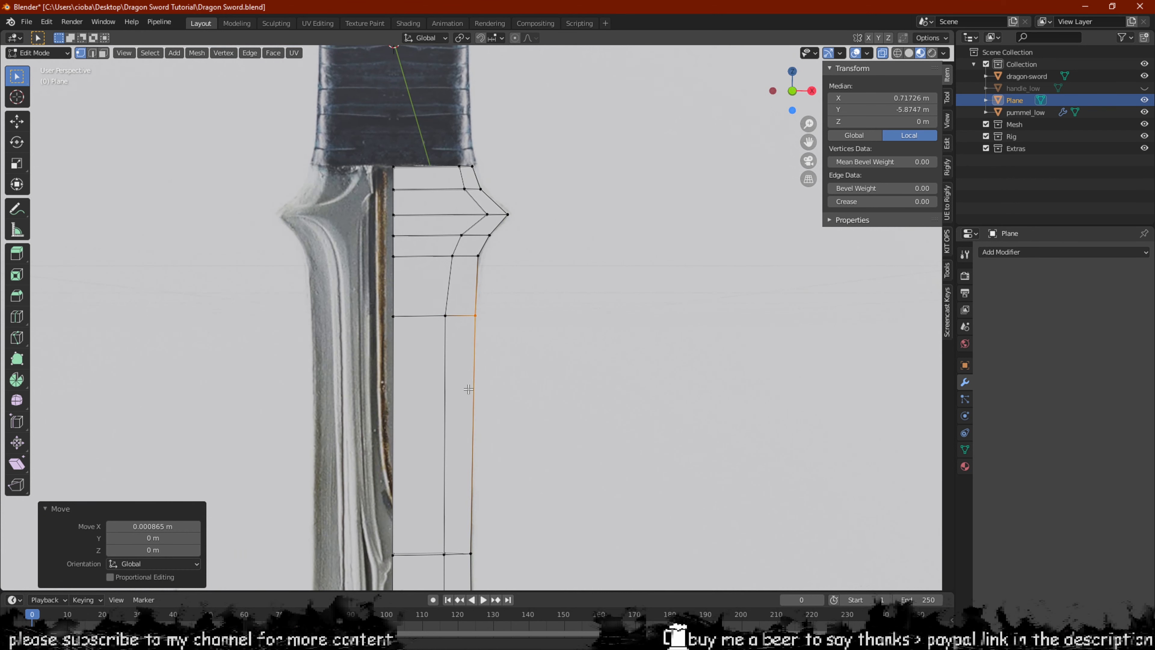
Add a centred loop cut across the long section below the flared spike and try moving its outer vertices along X
scroll(454, 415, "down", 1)
middle_click_drag(456, 412, 458, 343, "shift")
left_click(461, 330)
right_click(461, 330)
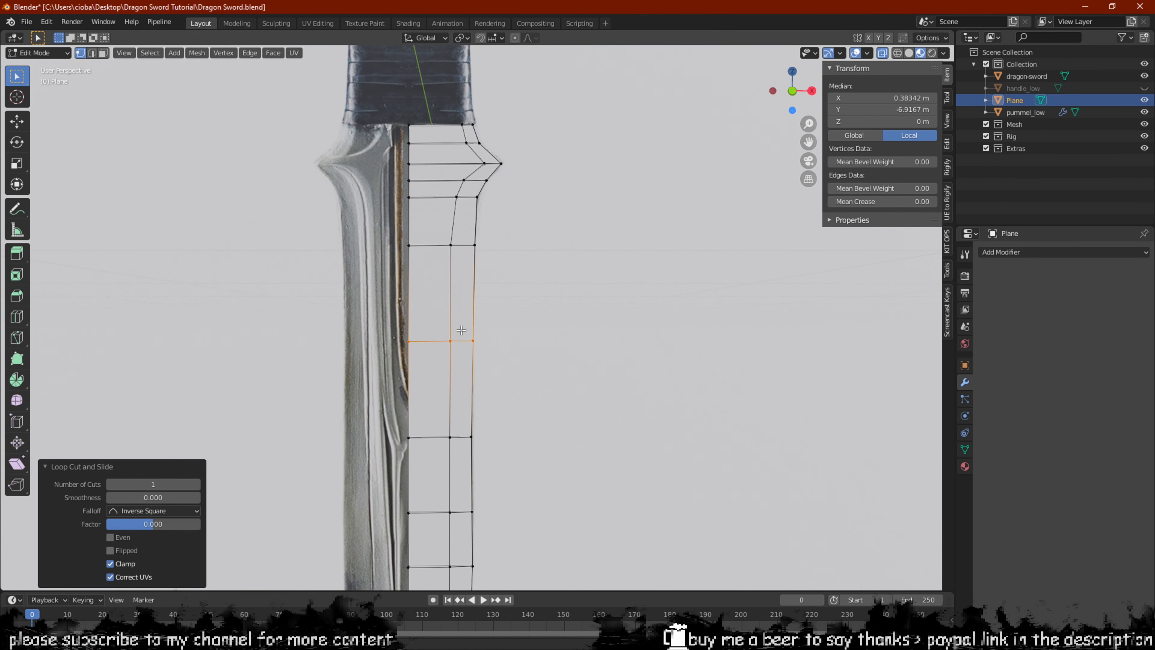
left_click_drag(472, 356, 473, 357)
key("g")
key("x")
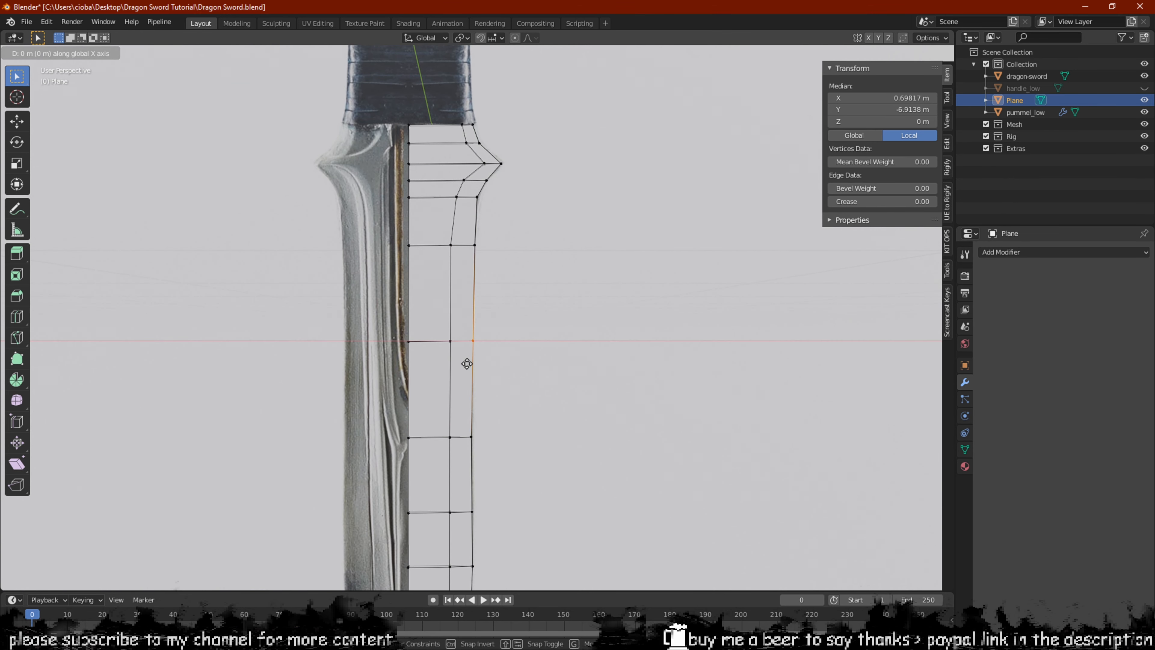
left_click(467, 364)
Isolate the blade in local view and bring the gap between its upper and lower parts into sight
scroll(496, 389, "down", 5)
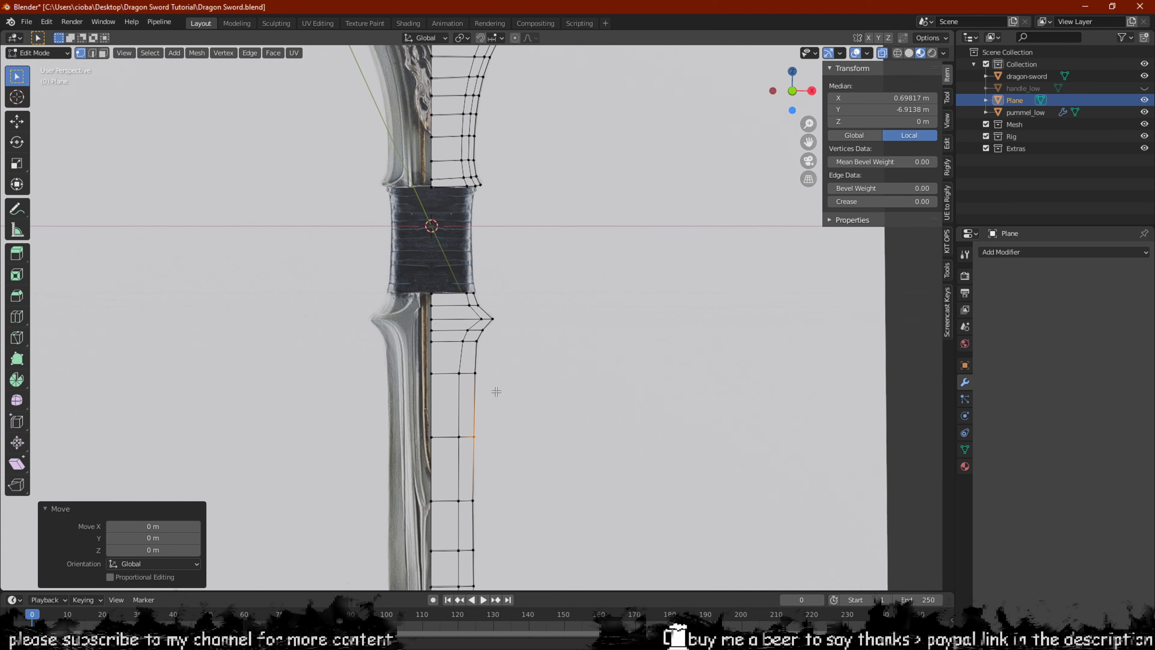
scroll(496, 390, "up", 5)
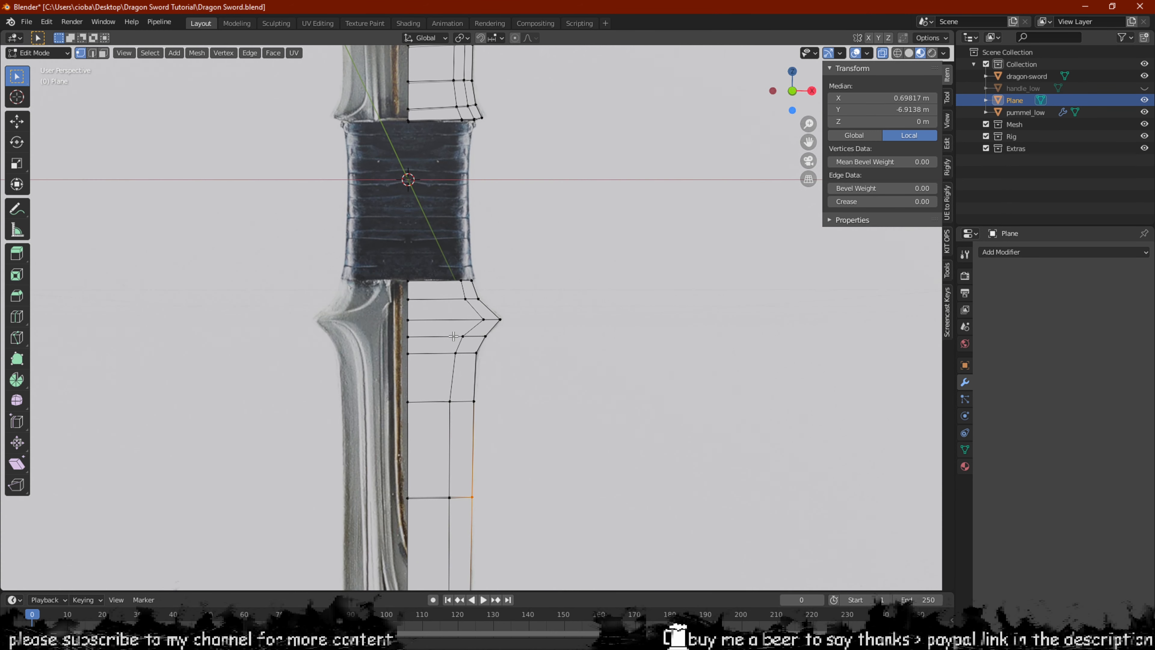
key("KP_Divide")
middle_click_drag(490, 286, 462, 378)
scroll(458, 201, "up", 6)
scroll(466, 361, "up", 1)
scroll(466, 361, "up", 5)
middle_click_drag(485, 437, 527, 413)
middle_click_drag(474, 462, 460, 241)
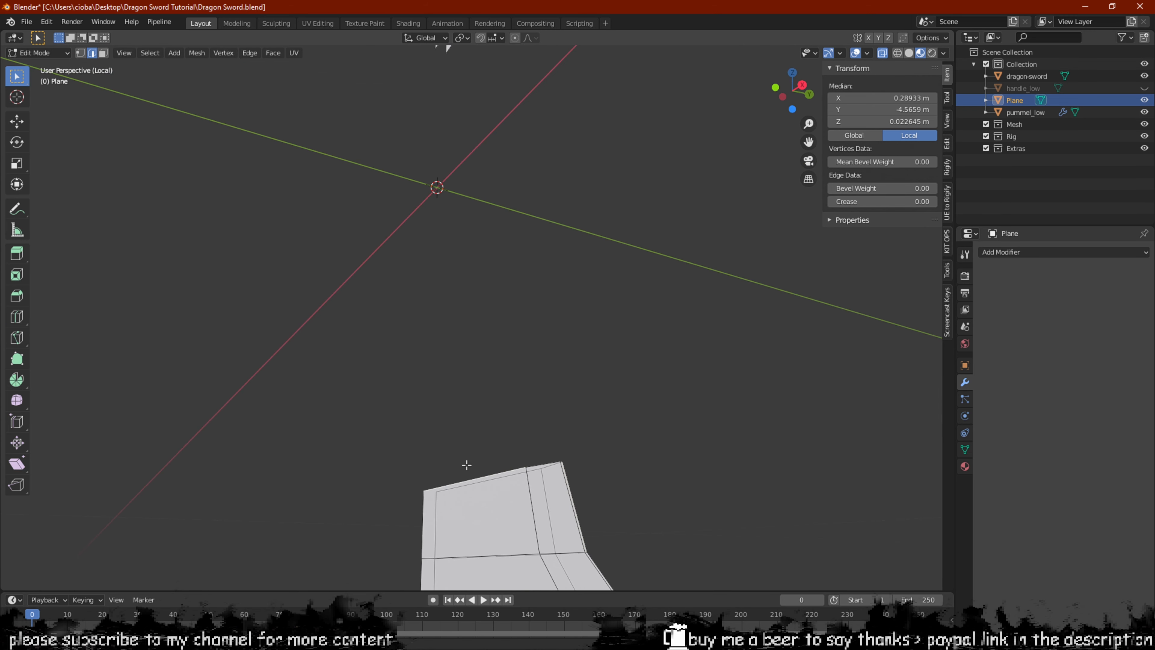
middle_click_drag(467, 464, 483, 319)
middle_click_drag(524, 240, 519, 292, "shift")
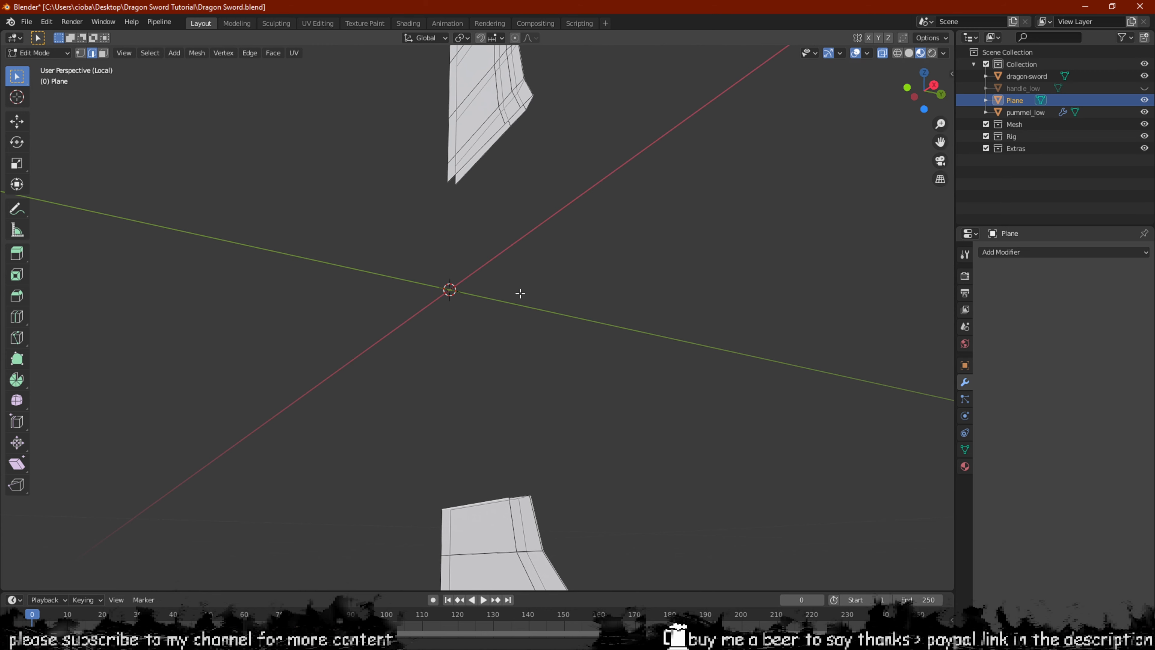
Turn on the Screencast Keys overlay and hide the sidebar
left_click(947, 314)
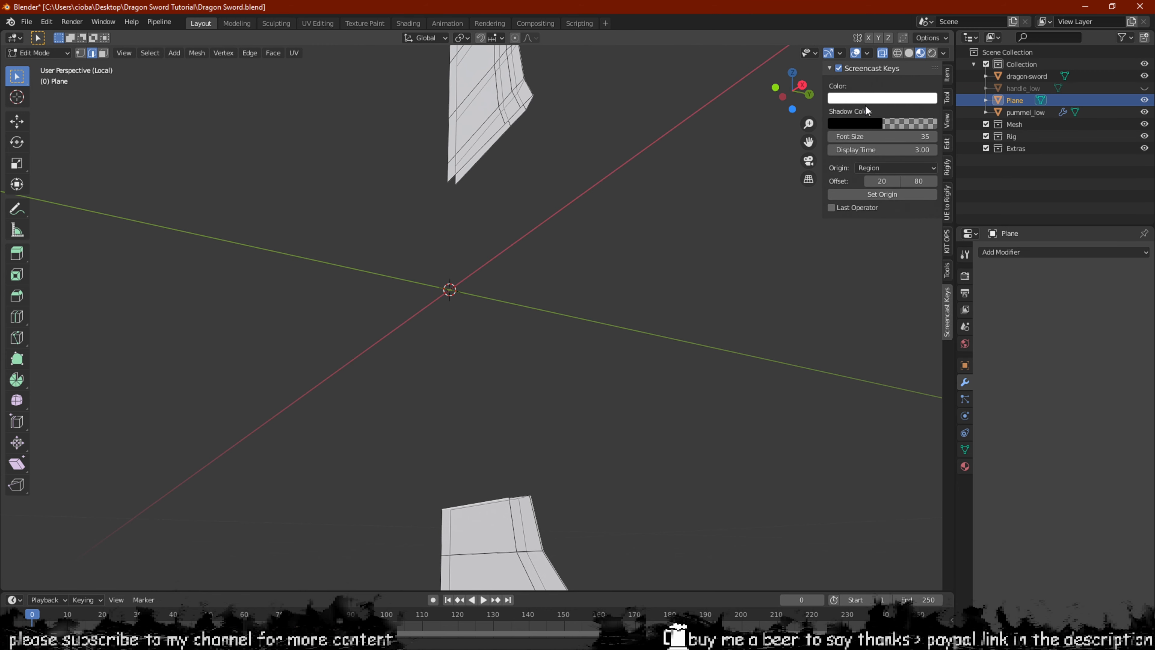
left_click(837, 71)
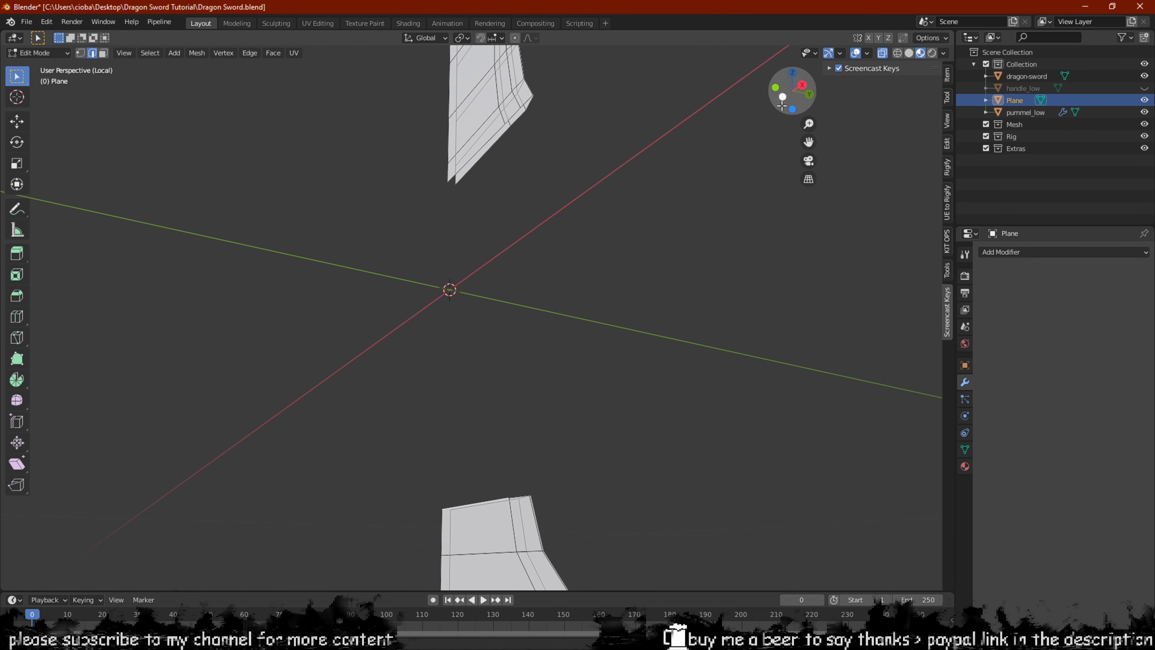
key("n")
Bridge the gap between the upper and lower blade parts with a face on each side, filled between their facing end edges
middle_click_drag(541, 217, 468, 515)
scroll(516, 208, "up", 1)
left_click(469, 101, "shift")
key("f")
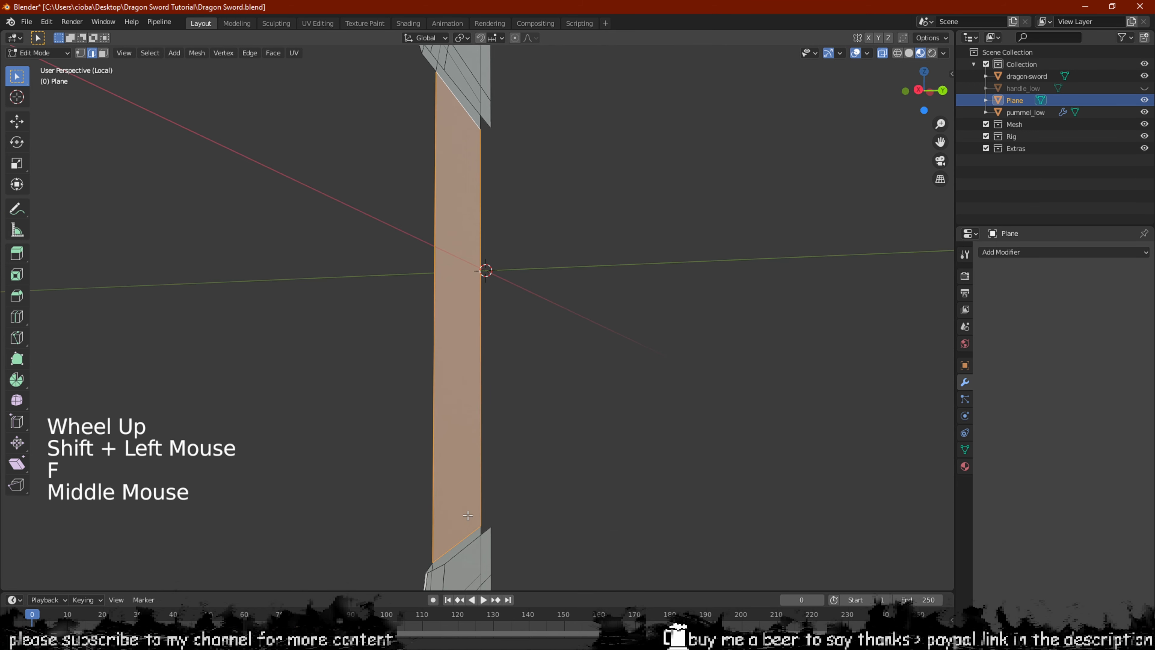
left_click(469, 536)
left_click(476, 139, "shift")
key("f")
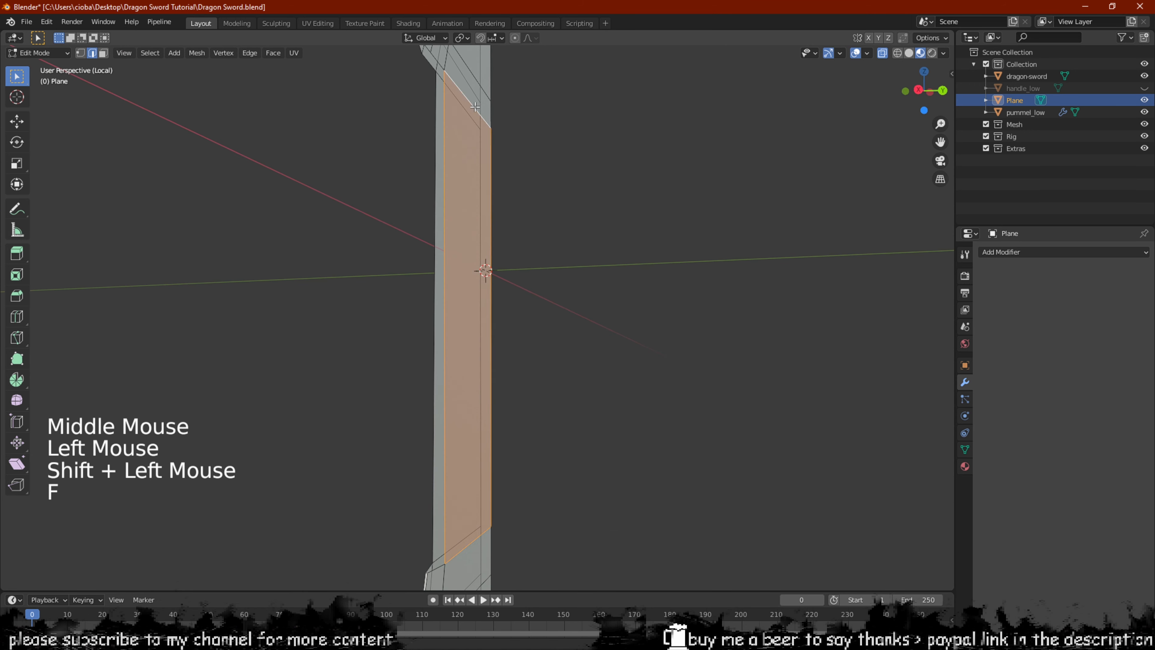
Fill the open wedge at the end of the upper blade part's spike with a face between its two edges
middle_click_drag(476, 138, 494, 227)
scroll(630, 143, "down", 2)
scroll(604, 205, "up", 3)
scroll(670, 247, "down", 2)
scroll(611, 248, "up", 1)
scroll(564, 258, "up", 2)
middle_click_drag(529, 178, 607, 200, "shift")
middle_click_drag(607, 200, 610, 287, "shift")
scroll(595, 217, "up", 2)
key("2")
left_click(624, 170)
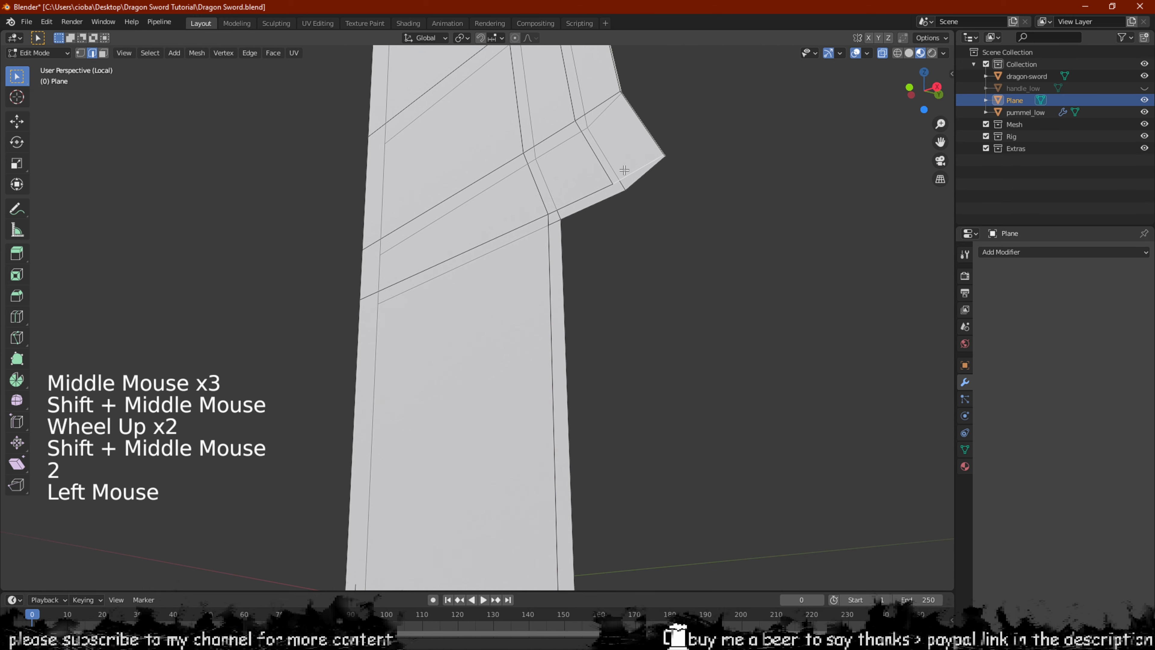
left_click(641, 179, "shift")
key("f")
middle_click_drag(669, 255, 645, 163)
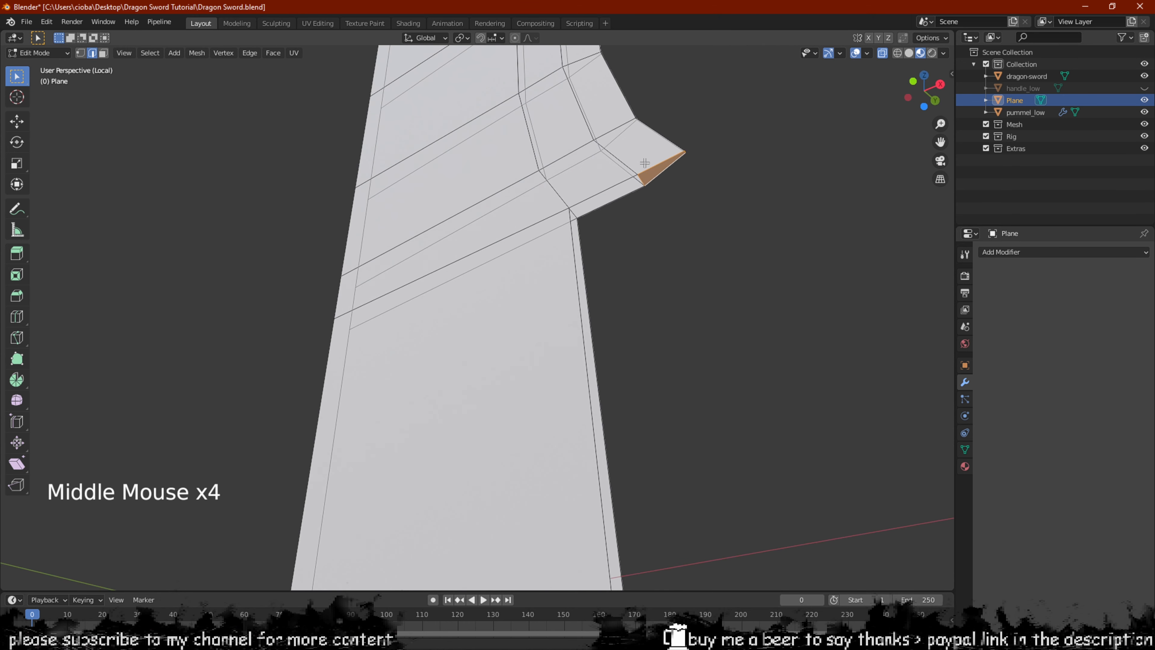
Fill the first outer strip between the upper and lower blade parts with a face between their facing short edges beside the spike
left_click(651, 183)
key("2")
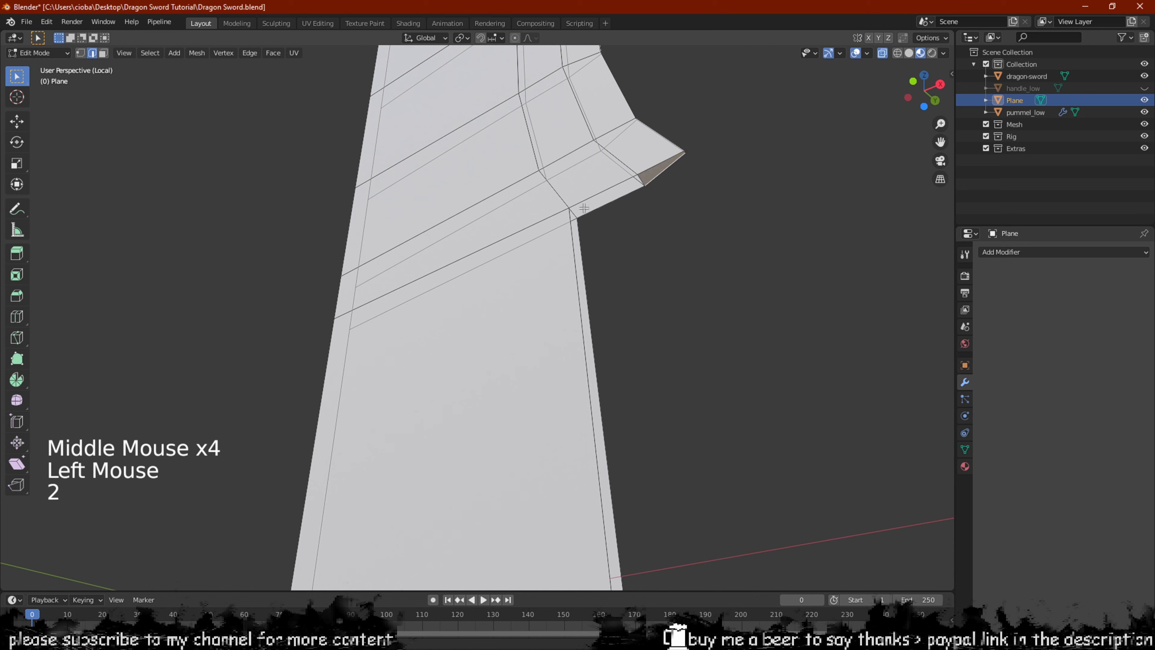
left_click(638, 181)
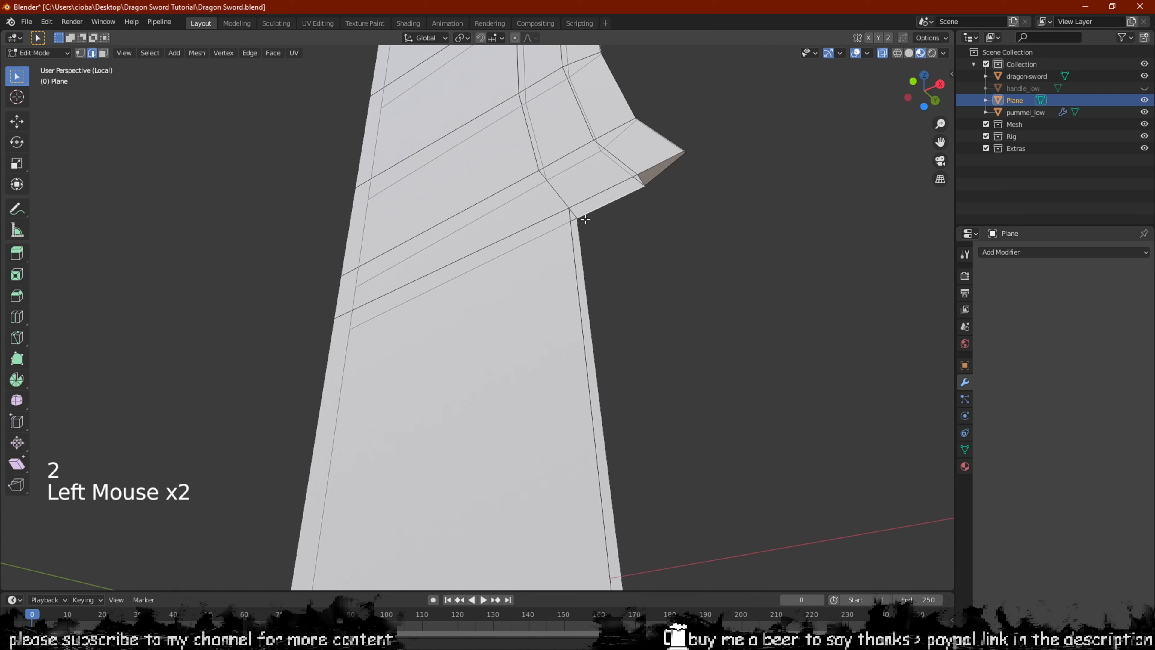
middle_click_drag(575, 216, 591, 190)
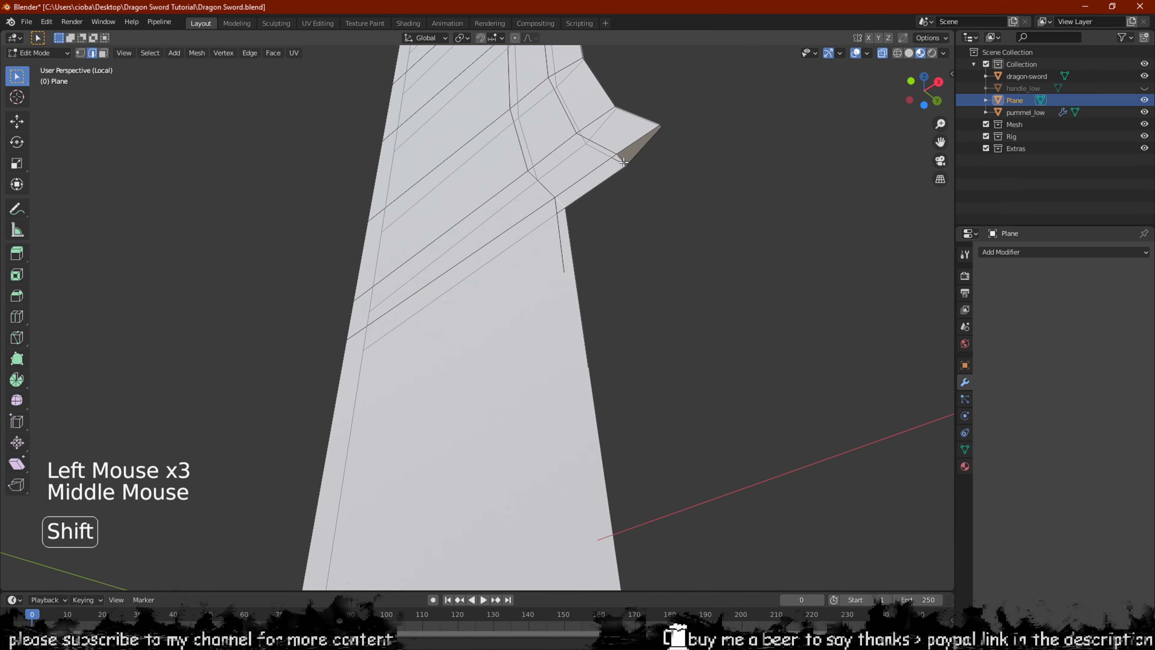
left_click(623, 162, "shift")
left_click(577, 186)
scroll(590, 227, "down", 2)
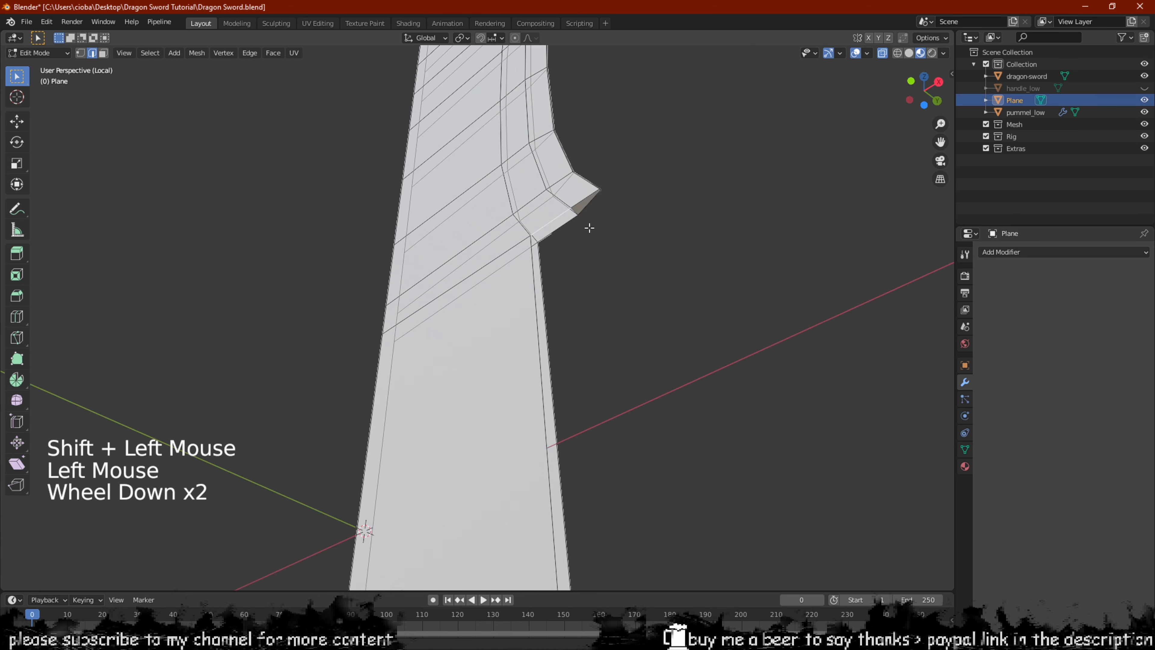
middle_click_drag(590, 227, 695, 186, "shift")
scroll(552, 296, "down", 2)
left_click(497, 462, "shift")
key("f")
Fill the matching outer strip on the blade's opposite side with a face between its two facing end edges
left_click(435, 284)
left_click(534, 347, "shift")
key("f")
Close the narrow rim between the two outer strips with a face between the short edges at the section's ends
scroll(619, 315, "up", 1)
scroll(758, 141, "up", 2)
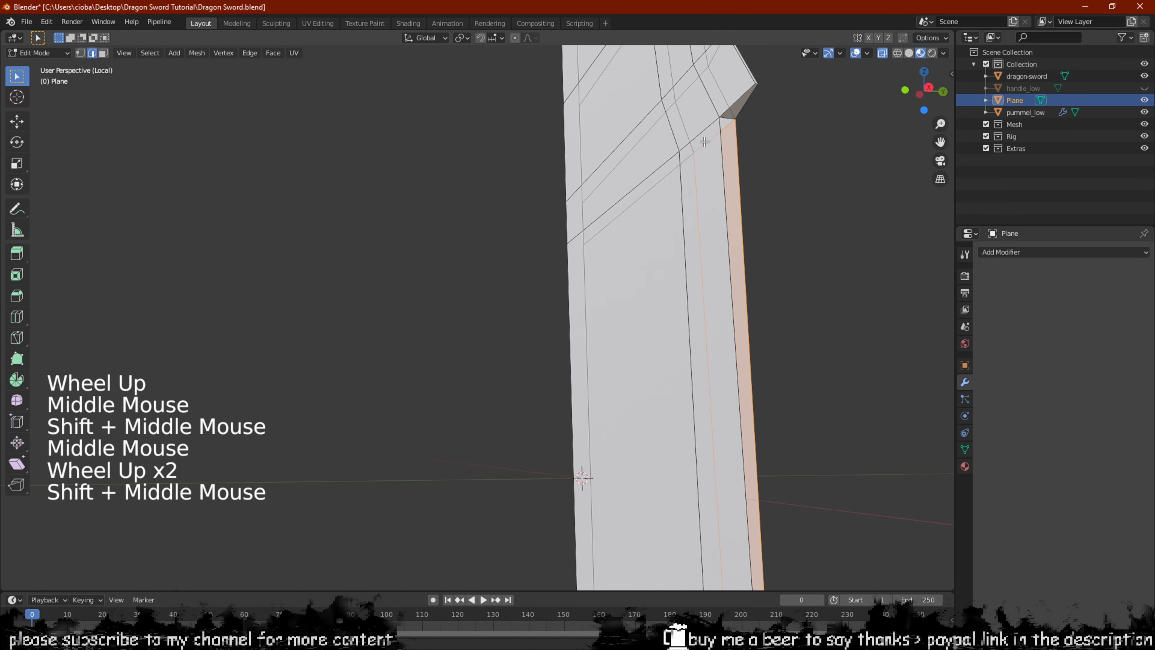
left_click(727, 122)
middle_click_drag(728, 122, 556, 440, "shift")
scroll(681, 393, "down", 3)
scroll(560, 316, "up", 2)
scroll(597, 335, "down", 2)
scroll(564, 440, "up", 3)
scroll(545, 477, "up", 2)
left_click(560, 509, "shift")
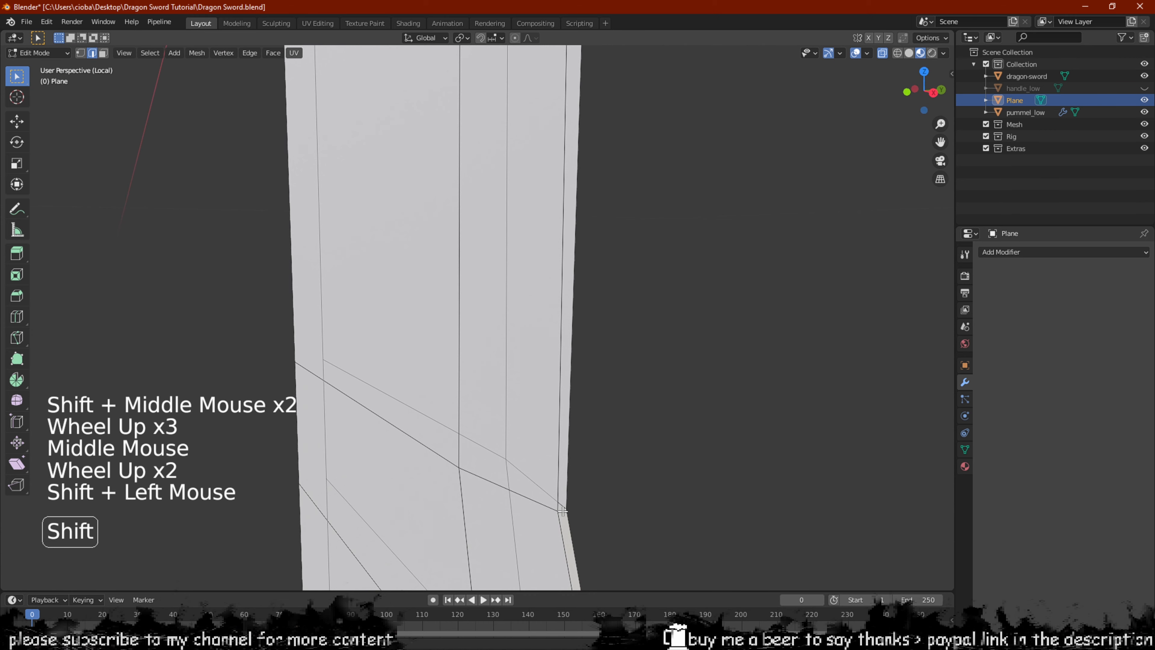
key("f")
Add a loop cut around the bridged middle section and slide it close to the section's lower end
scroll(631, 455, "down", 3)
left_click(642, 415)
middle_click_drag(642, 416, 700, 401)
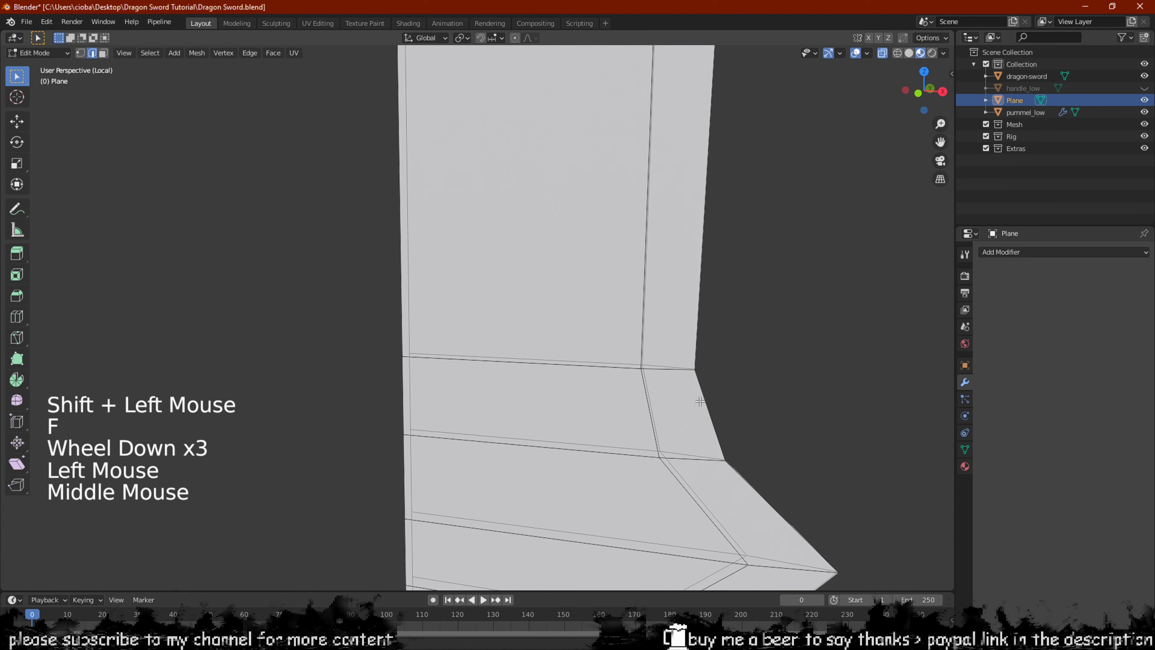
middle_click_drag(740, 360, 510, 377)
scroll(477, 391, "up", 1)
scroll(511, 376, "up", 1)
key("ctrl+r")
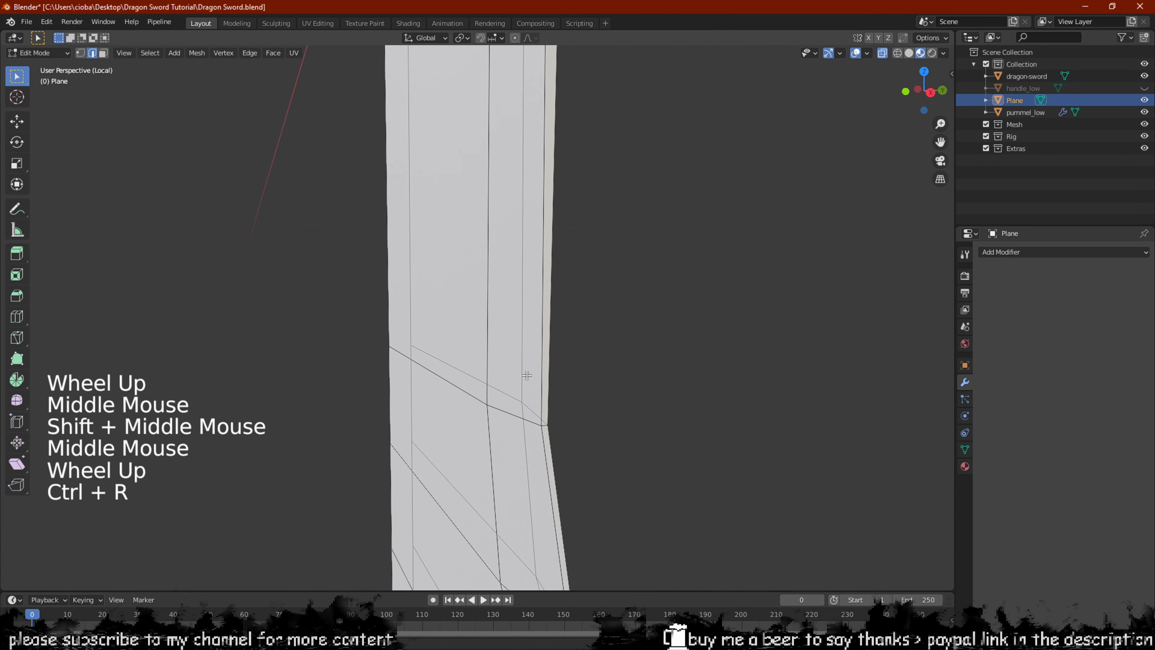
left_click(529, 381)
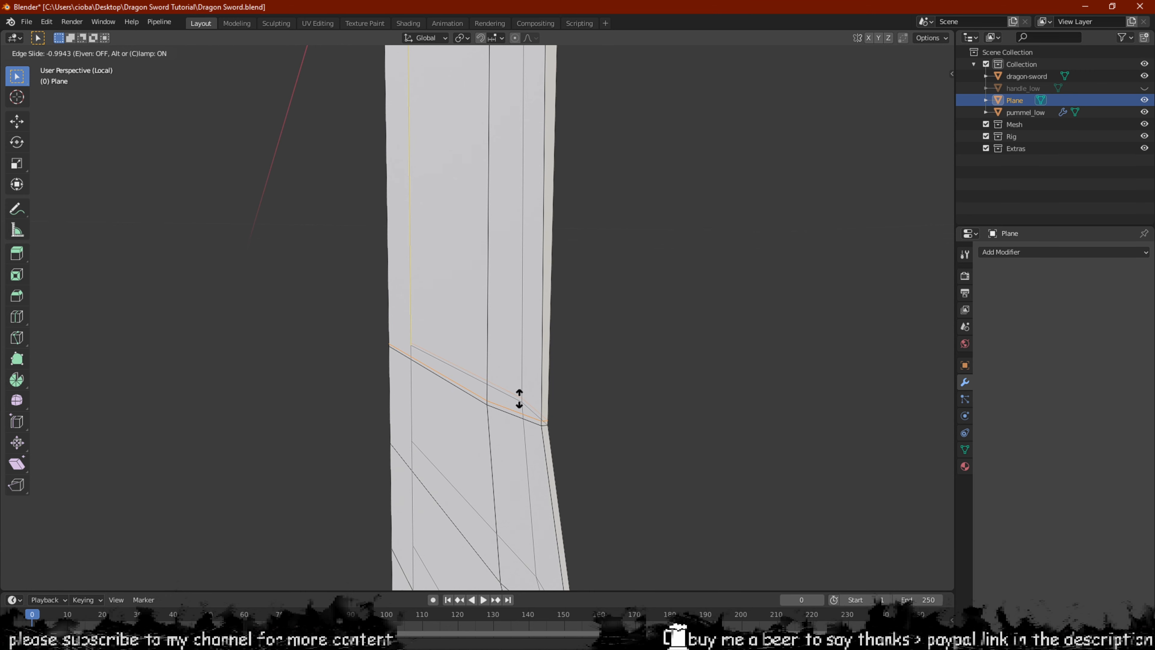
left_click(520, 399)
Select all faces of the bridged middle section above the new loop and scale them inward along Y
scroll(546, 292, "down", 3)
middle_click_drag(547, 291, 541, 350, "shift")
key("3")
scroll(616, 168, "down", 2)
left_click_drag(619, 167, 399, 315)
scroll(559, 245, "up", 2)
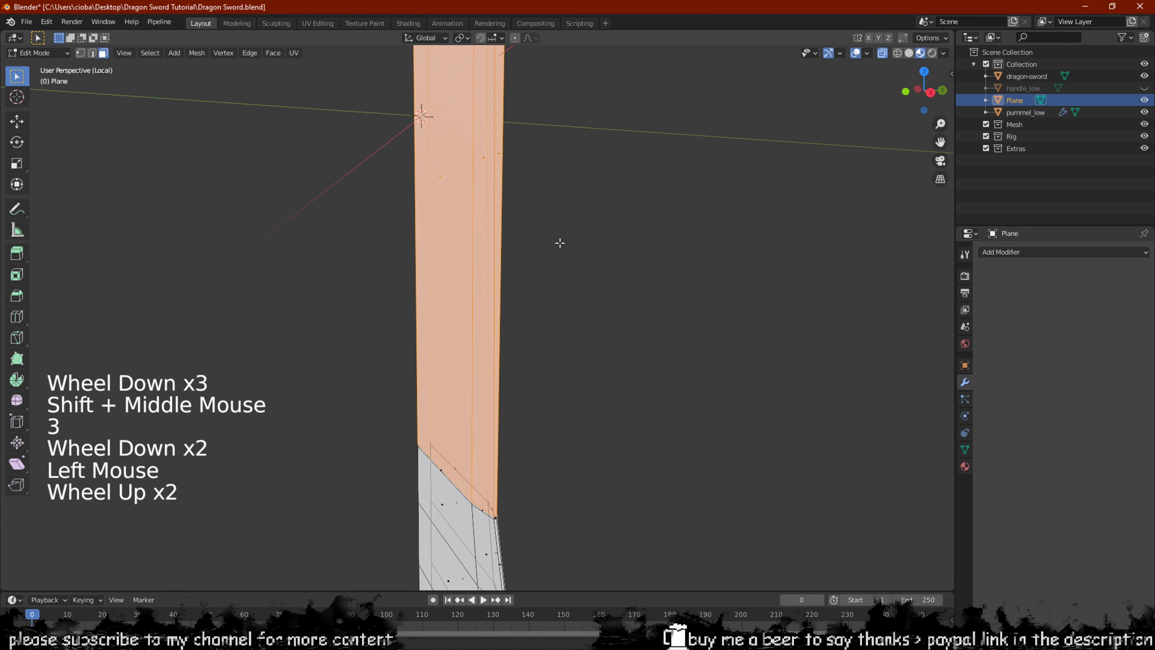
middle_click_drag(559, 245, 645, 244)
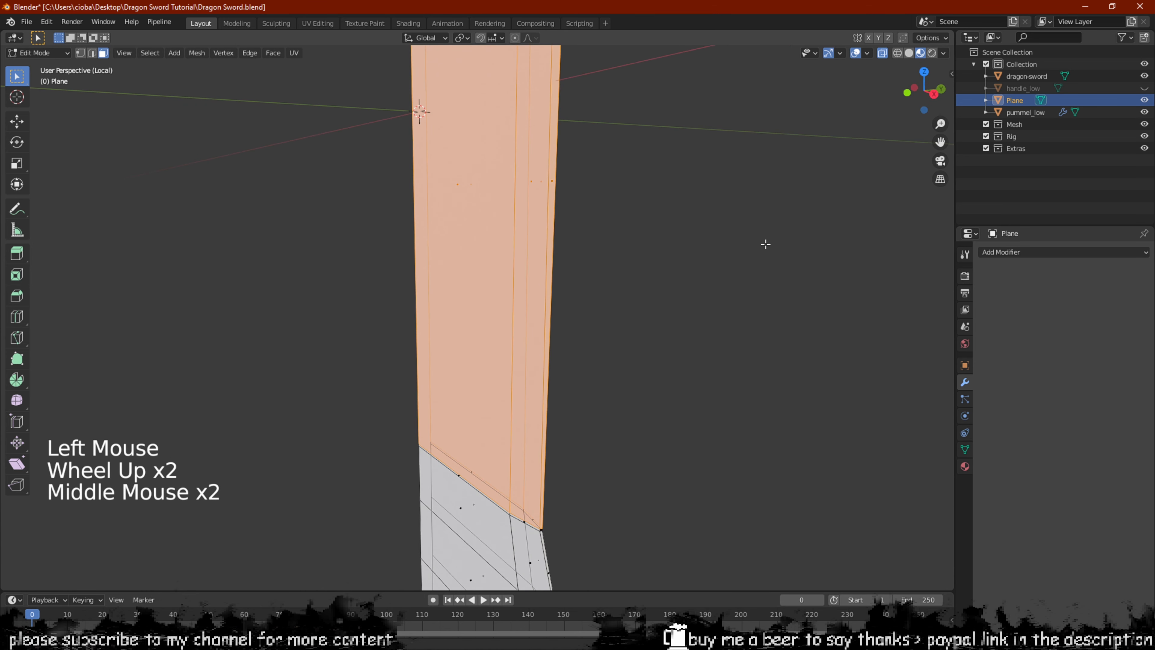
middle_click_drag(765, 244, 768, 304, "shift")
key("s")
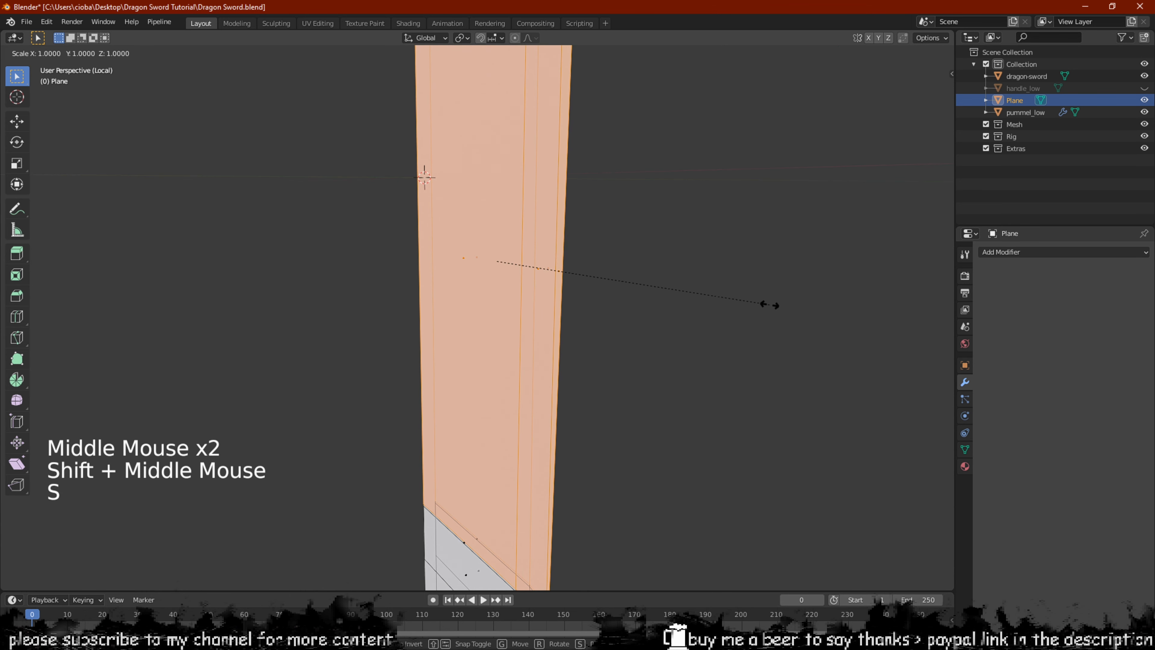
key("x")
key("y")
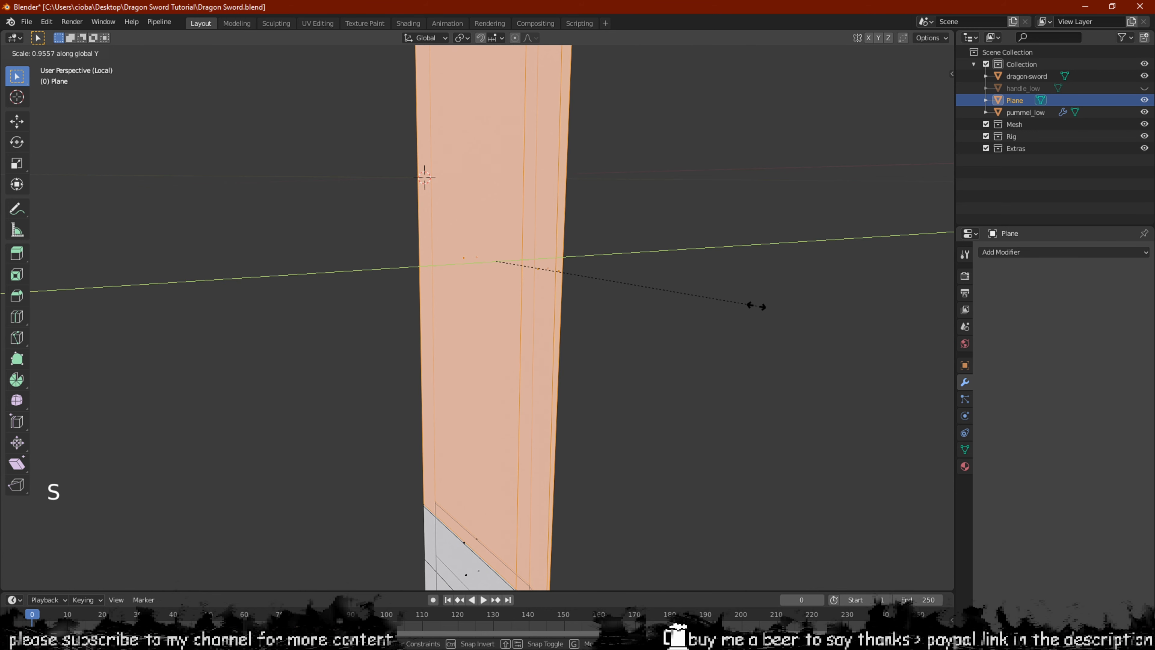
left_click(702, 299)
Add another loop cut around the middle section and slide it close to the joint with the upper blade part
key("Tab")
scroll(704, 305, "down", 4)
middle_click_drag(703, 304, 773, 279)
scroll(555, 414, "up", 4)
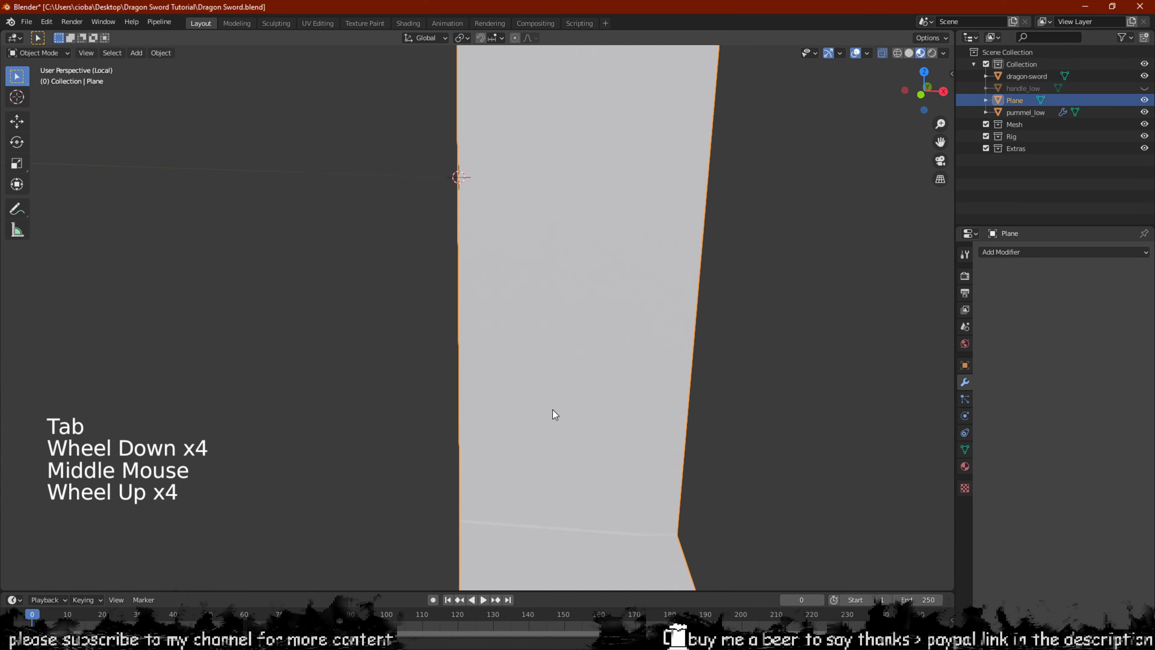
middle_click_drag(555, 414, 568, 261)
middle_click_drag(568, 262, 726, 386)
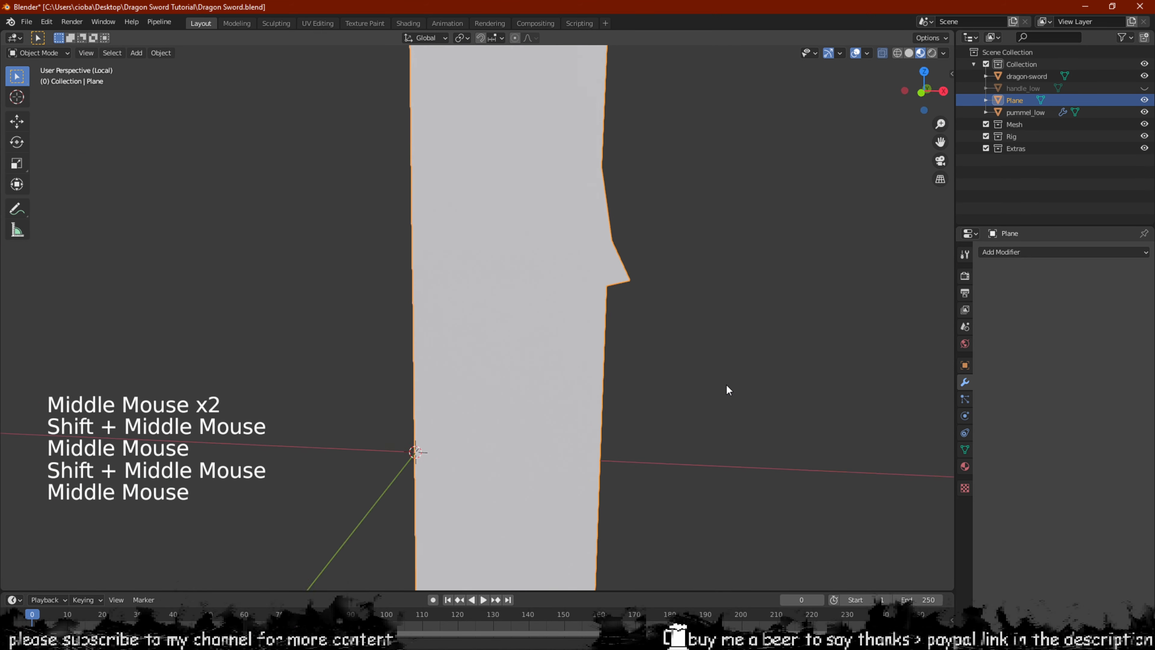
key("Tab")
scroll(685, 327, "up", 3)
middle_click_drag(685, 327, 888, 390)
scroll(773, 345, "up", 2)
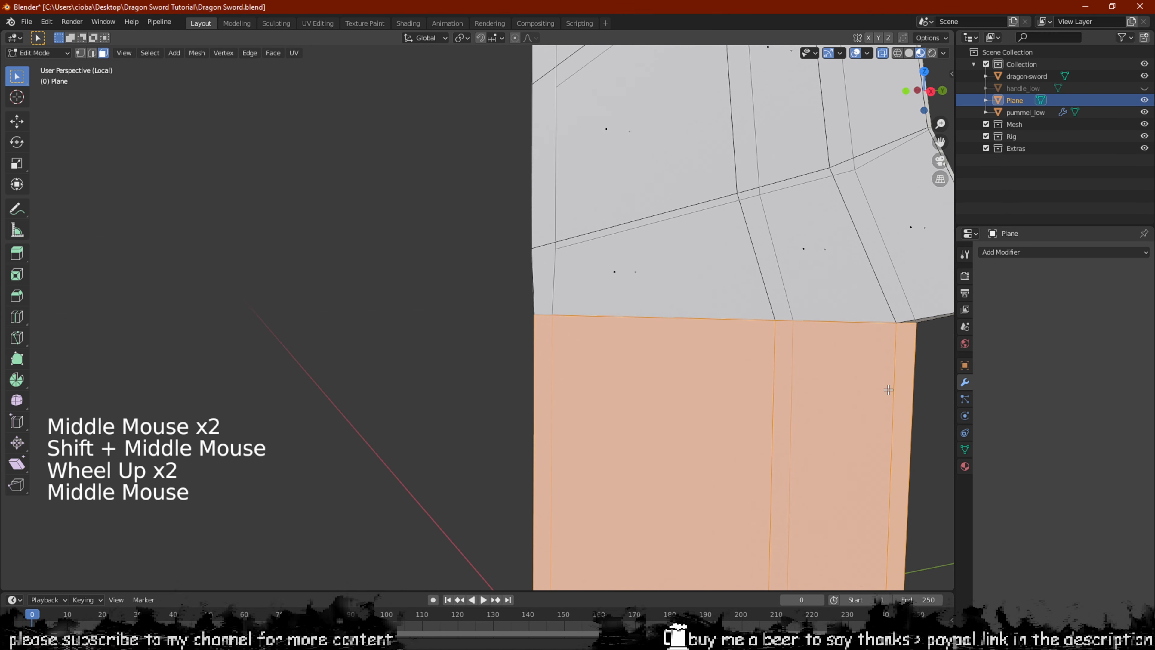
key("ctrl+r")
left_click(892, 359)
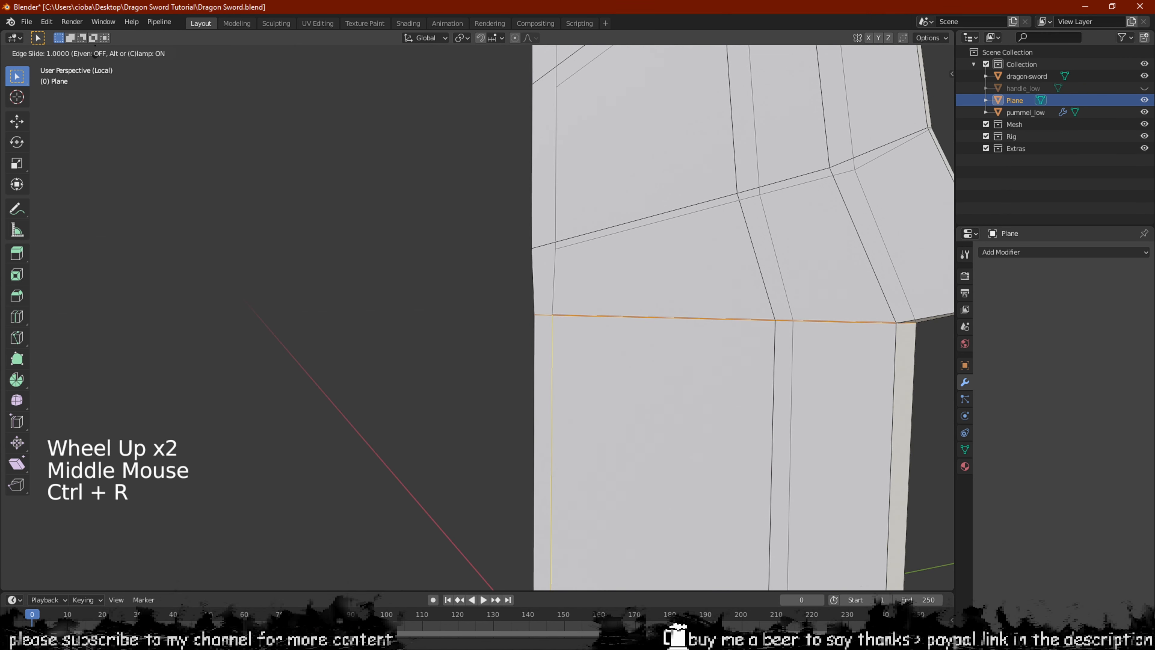
left_click(158, 96)
Select the new edge loop just below the upper joint and scale it inward along Y to thin the section there
scroll(167, 114, "down", 3)
middle_click_drag(167, 113, 374, 289, "shift")
scroll(708, 271, "down", 2)
left_click(518, 342)
scroll(397, 365, "down", 2)
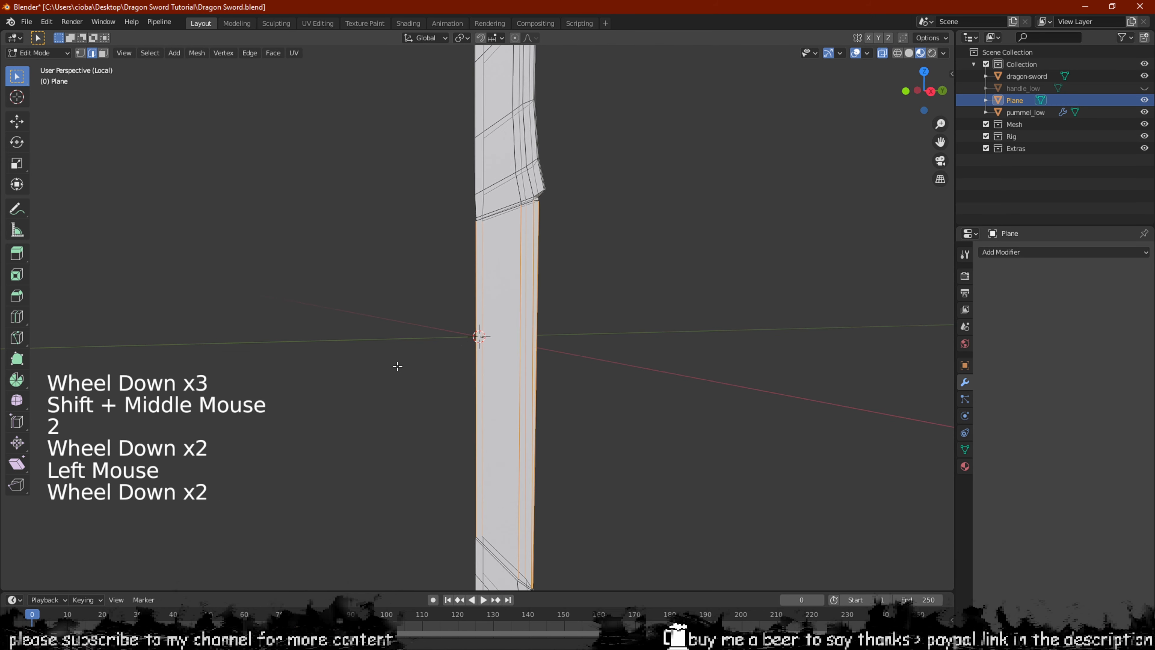
scroll(584, 324, "up", 1)
scroll(650, 323, "up", 2)
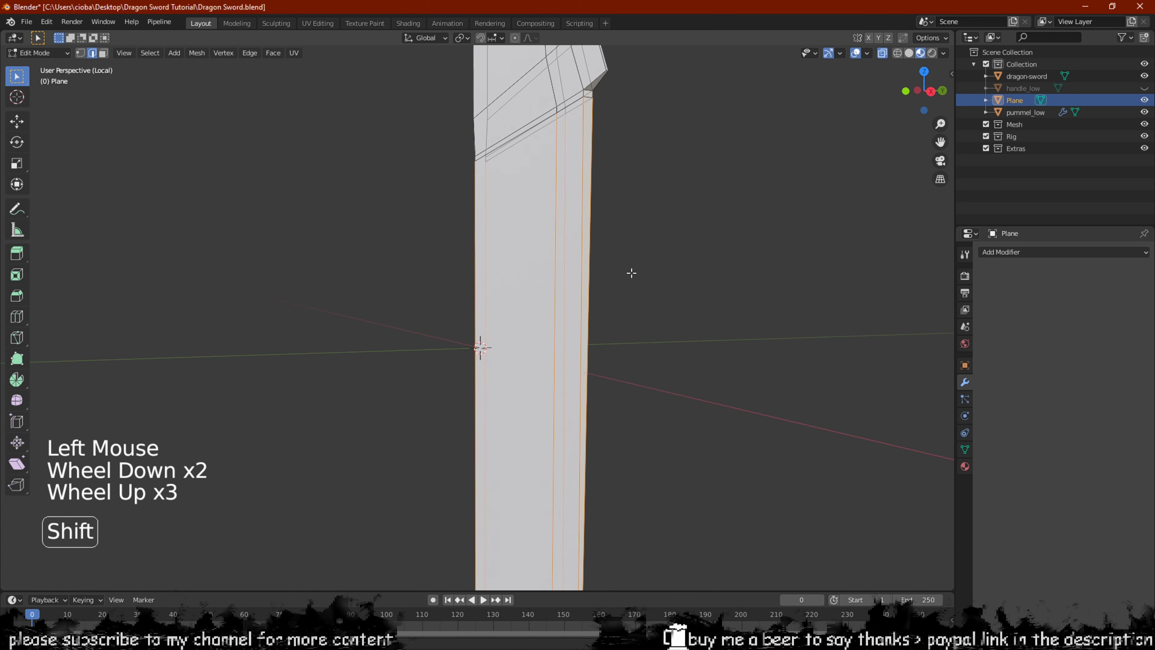
scroll(619, 324, "up", 1)
middle_click_drag(629, 273, 631, 188, "shift")
scroll(619, 320, "up", 1)
key("1")
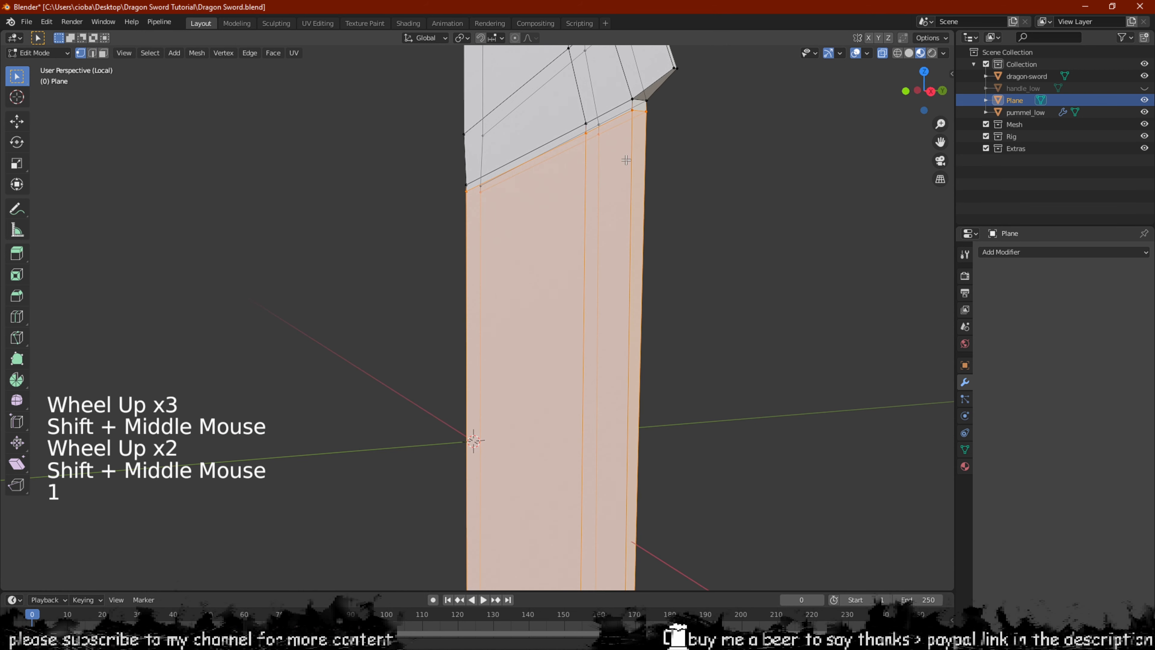
left_click(623, 154)
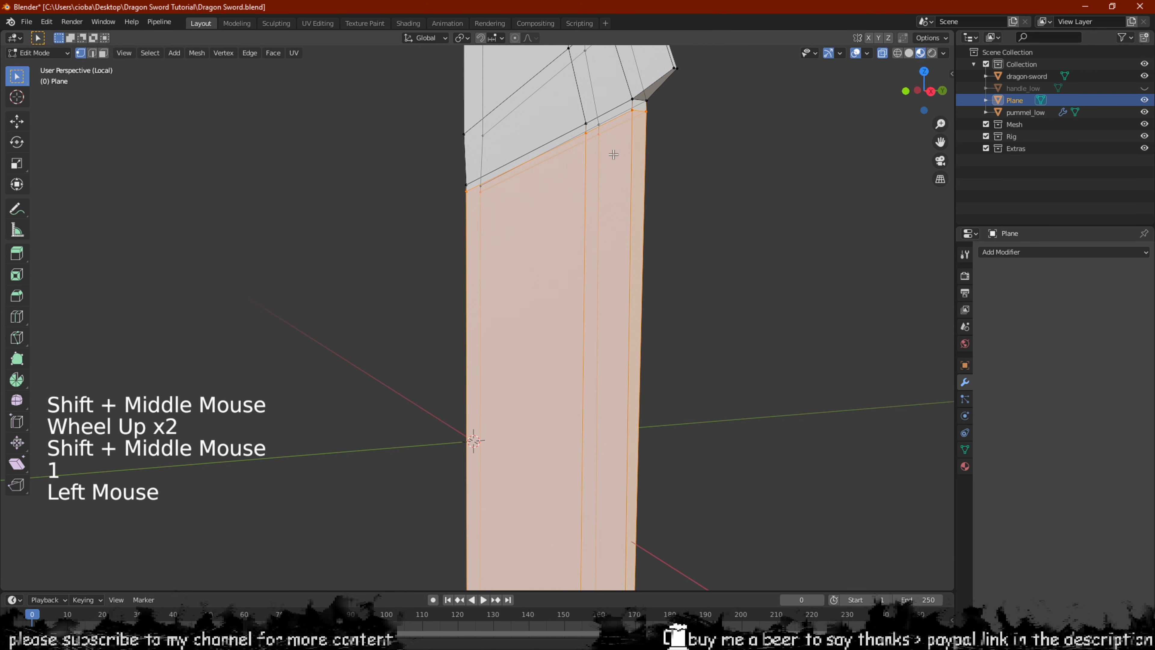
left_click(628, 123, "alt+shift")
middle_click_drag(628, 123, 621, 167)
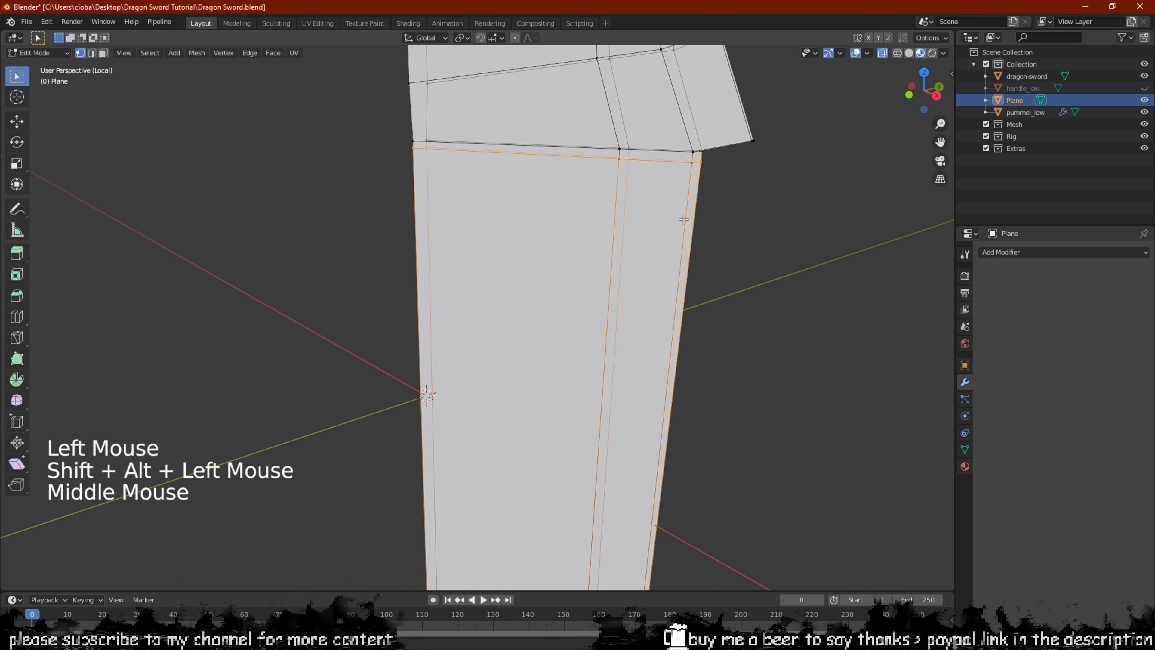
key("g")
key("s")
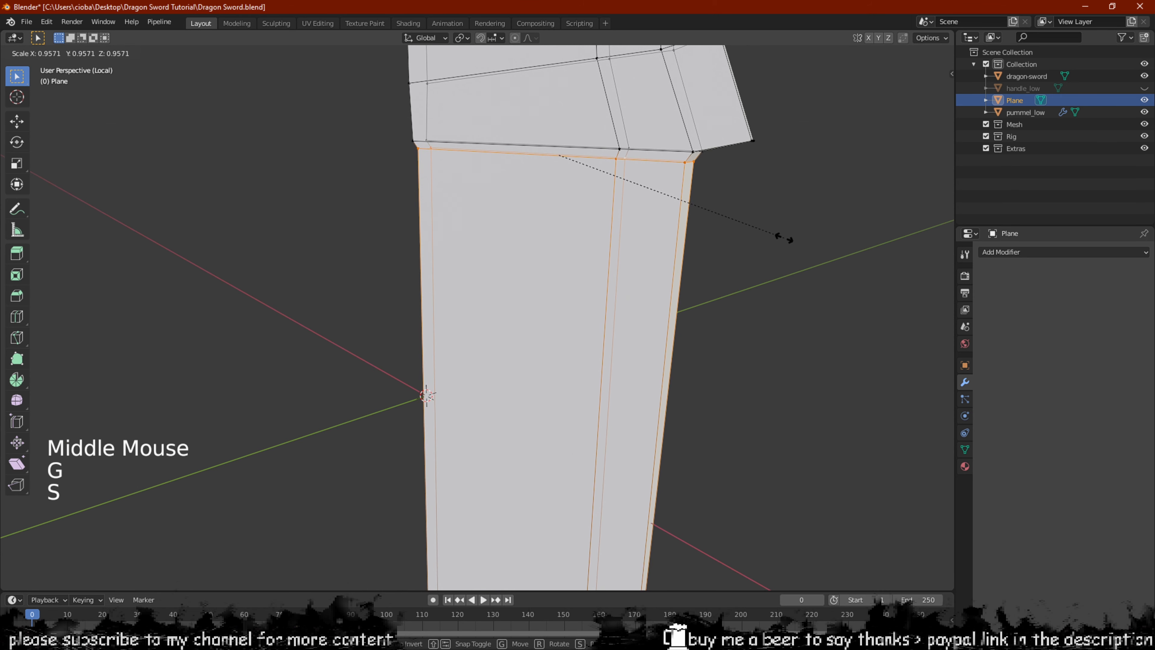
key("x")
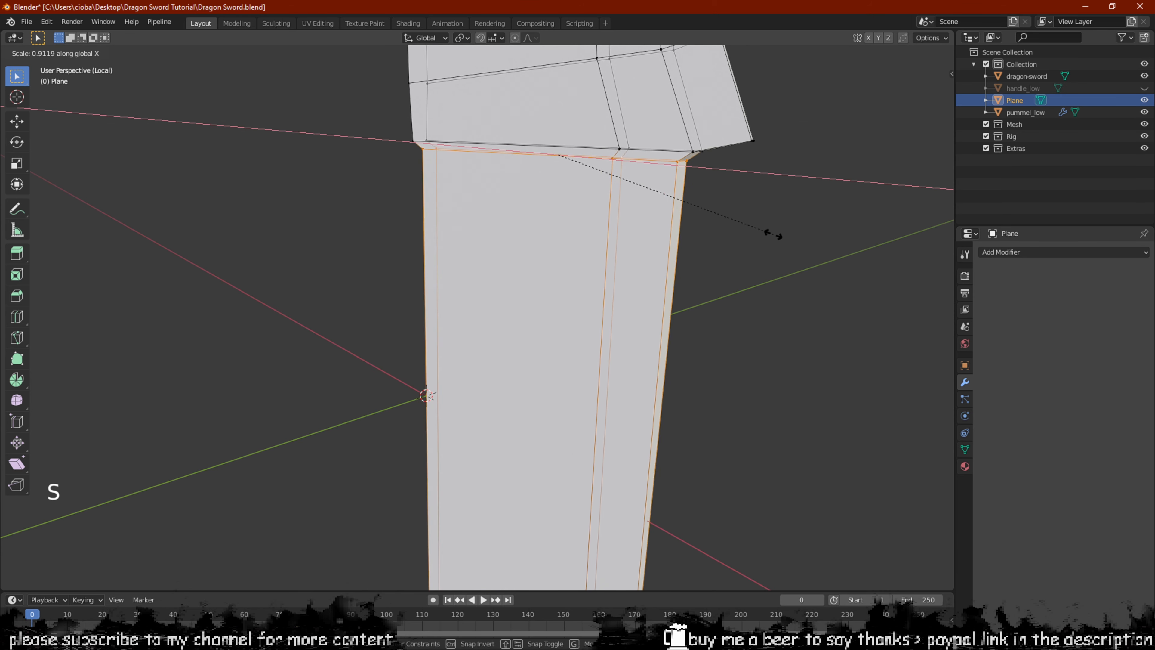
key("y")
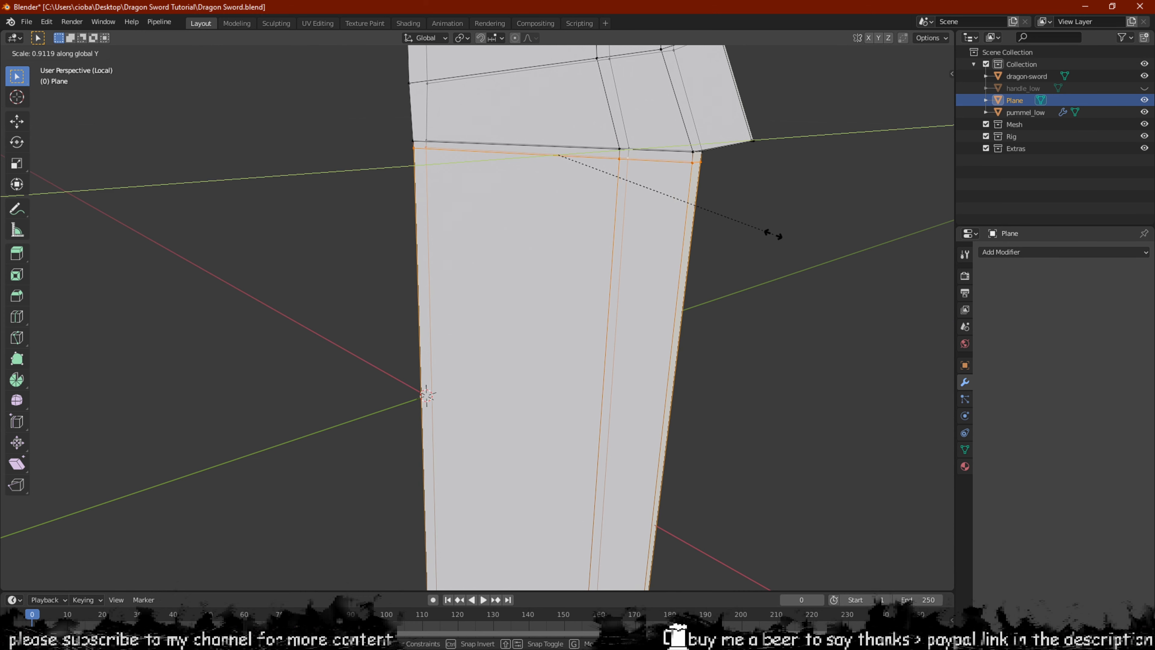
left_click(672, 208)
Leave local view and compare the half blade's outline and its wrapped middle section with the reference image
scroll(673, 207, "down", 3)
key("Tab")
scroll(649, 272, "down", 2)
middle_click_drag(649, 272, 626, 215)
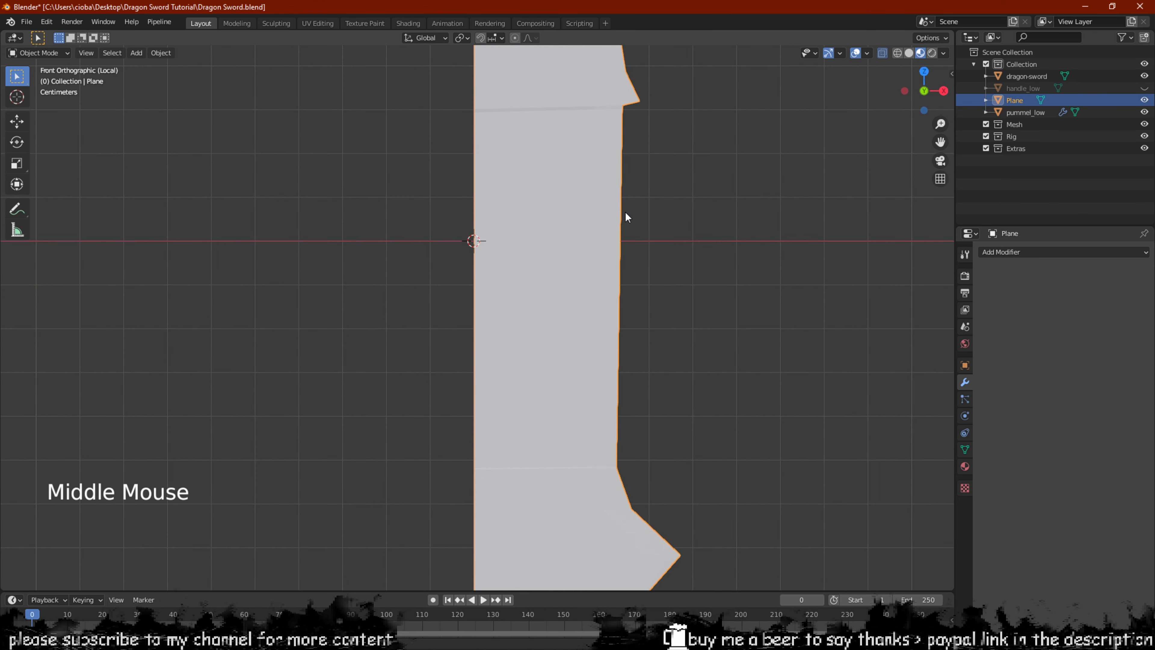
key("slash")
scroll(452, 221, "up", 4)
middle_click_drag(451, 221, 261, 277, "shift")
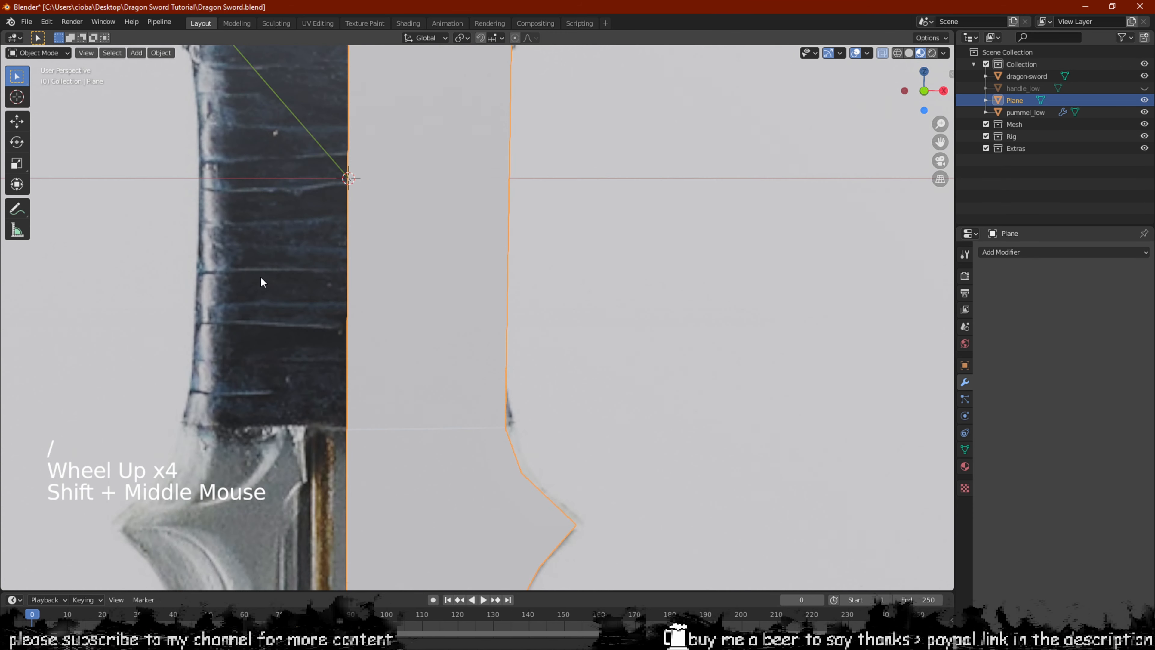
middle_click_drag(250, 317, 295, 237, "shift")
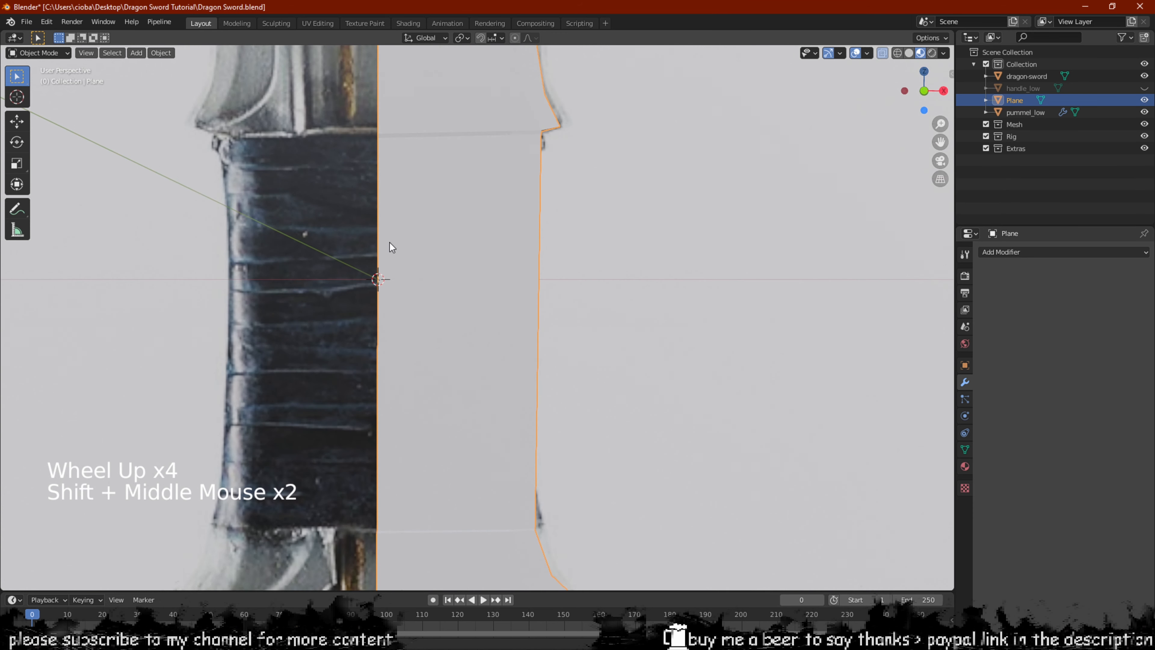
scroll(389, 243, "down", 1)
mouse_move(389, 243)
middle_mouse_down()
mouse_move(369, 237)
mouse_move(402, 235)
mouse_move(389, 239)
middle_mouse_up()
scroll(402, 235, "up", 1)
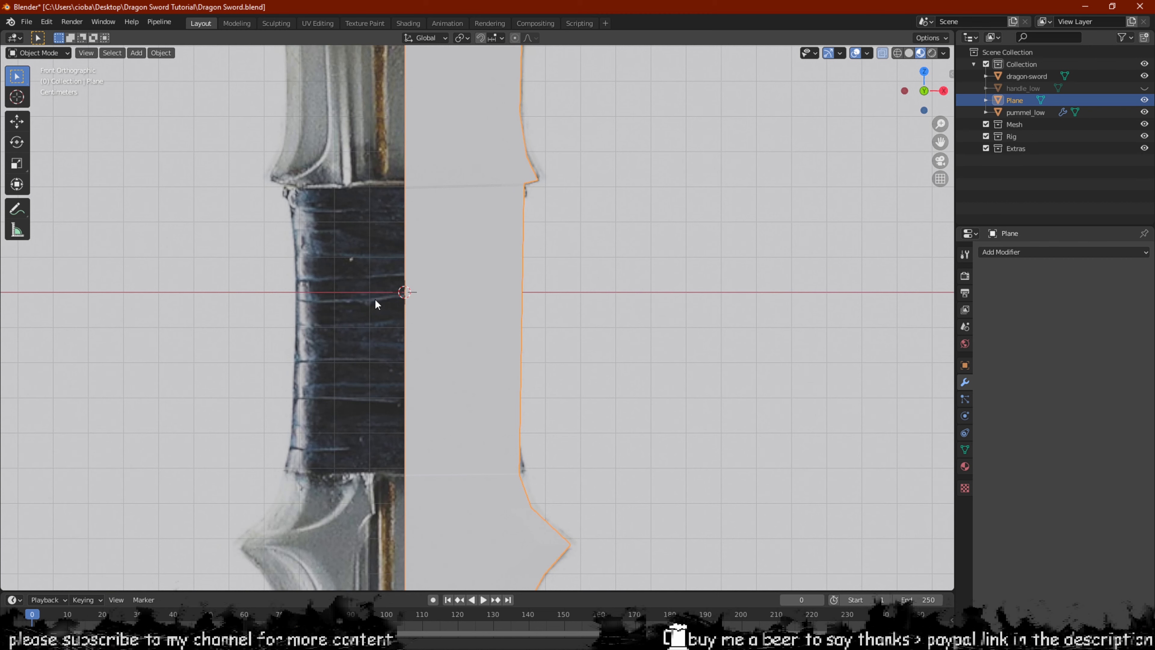
middle_click_drag(478, 249, 412, 265)
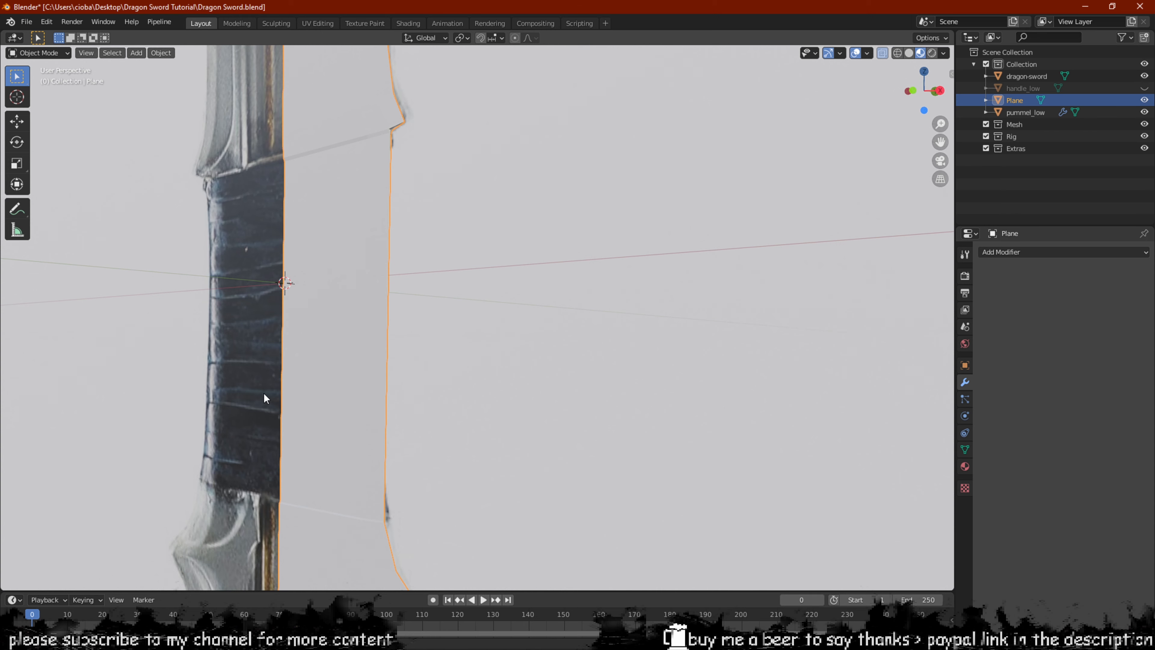
middle_click_drag(357, 341, 330, 304)
scroll(369, 309, "down", 2)
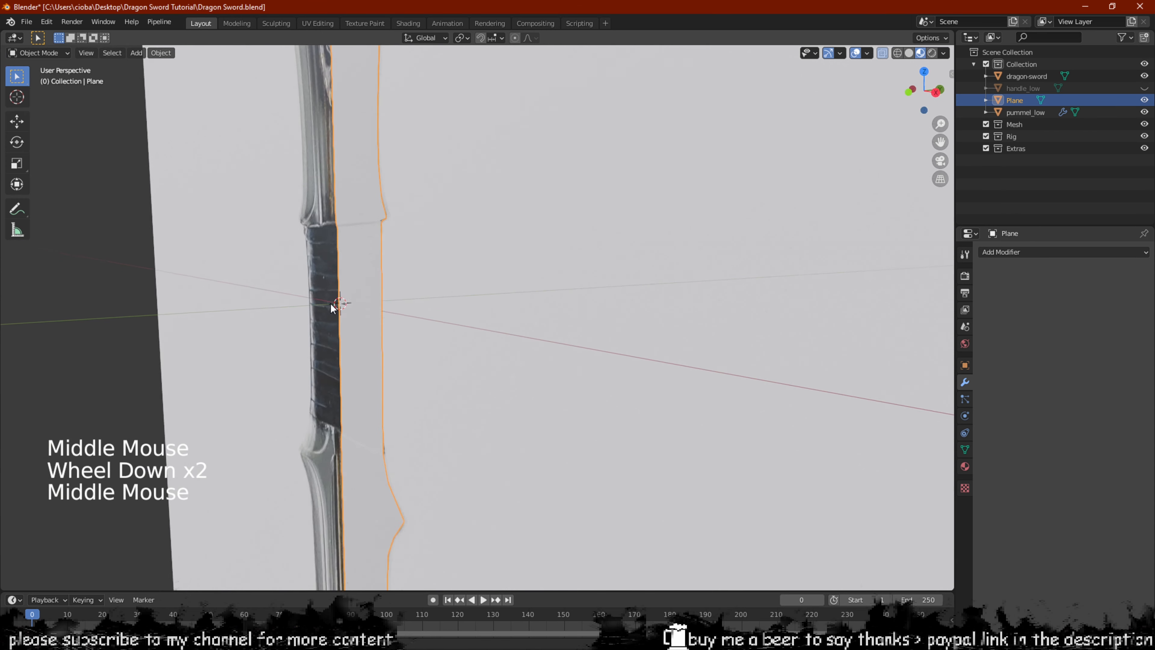
scroll(338, 239, "down", 2)
scroll(364, 327, "down", 3)
middle_click_drag(337, 239, 501, 282, "shift")
key("Tab")
key("Tab")
scroll(563, 253, "up", 2)
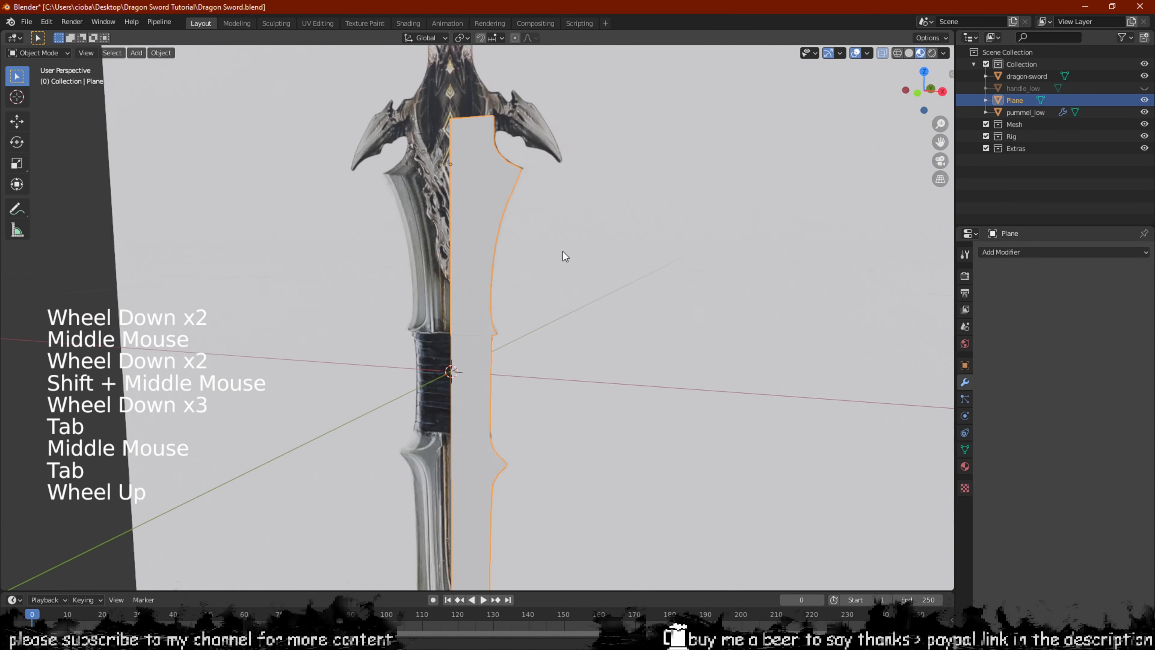
Add a Mirror modifier to the half blade to mirror it across the X axis, and inspect the full blade
left_click(1023, 252)
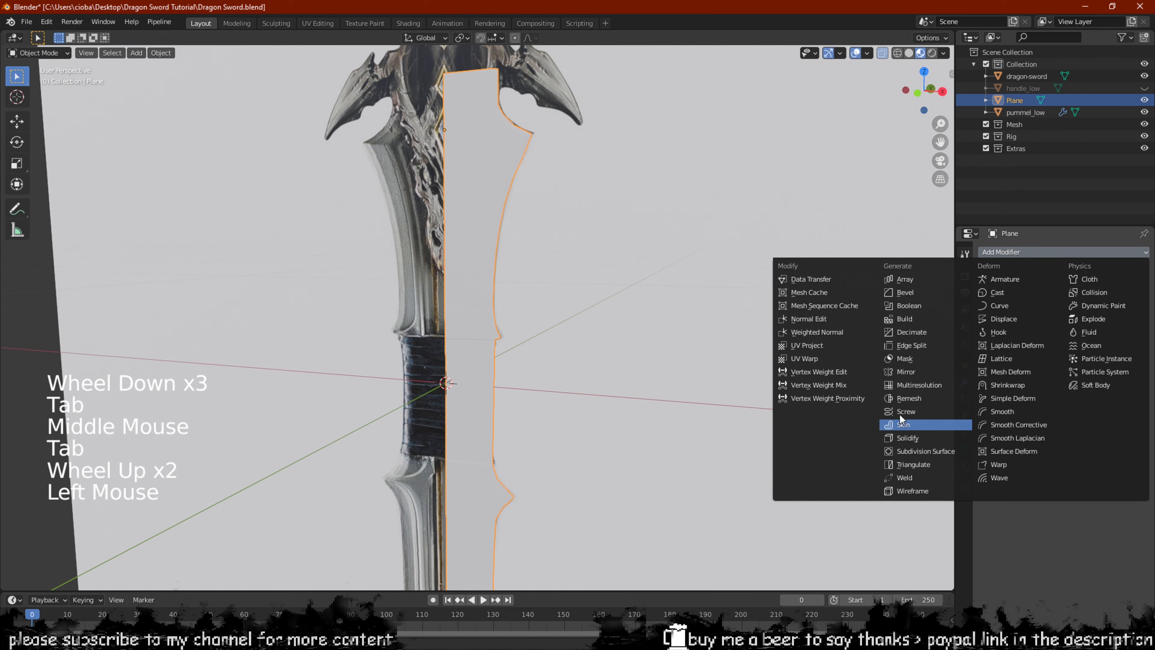
left_click(918, 374)
scroll(503, 279, "down", 2)
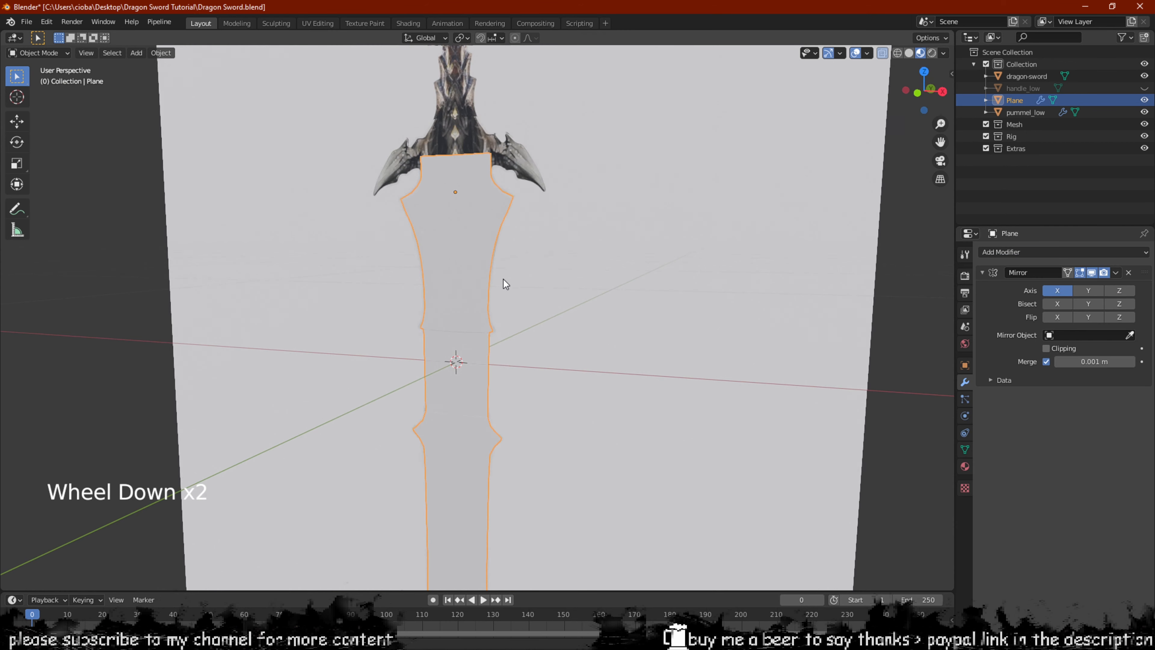
middle_click_drag(504, 279, 467, 281)
scroll(467, 280, "up", 4)
scroll(457, 291, "up", 1)
middle_click_drag(457, 292, 541, 231)
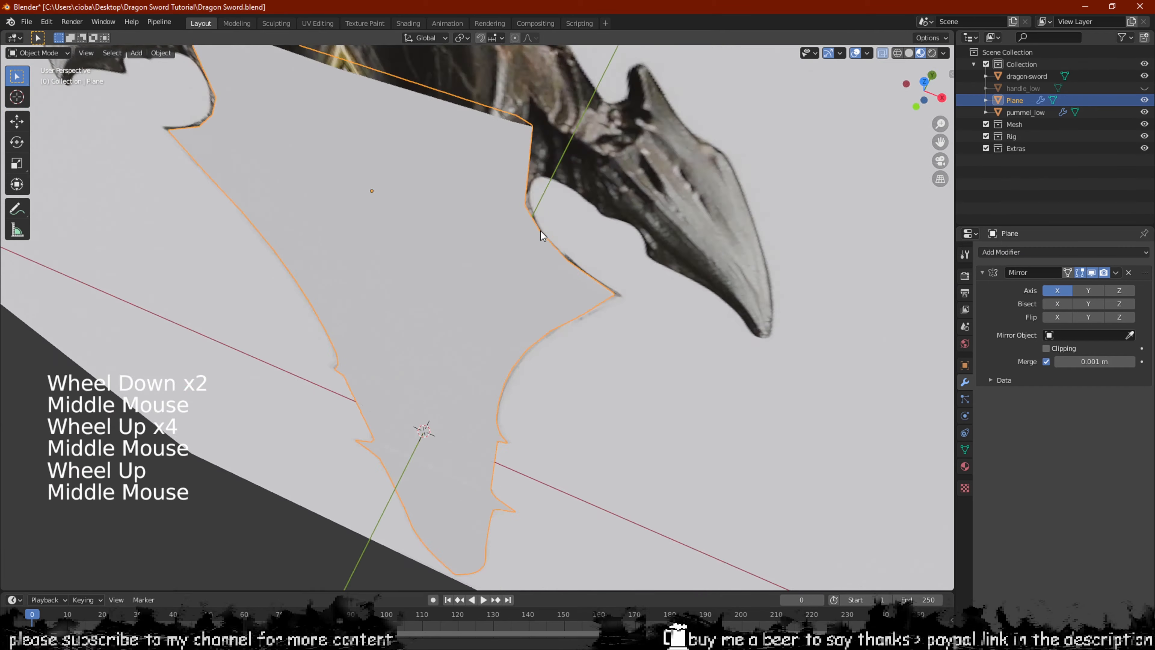
Inspect the mirrored blade's mesh and outline against the reference from several angles
scroll(532, 279, "down", 2)
scroll(430, 246, "down", 2)
key("Tab")
middle_click_drag(430, 246, 550, 320)
scroll(460, 273, "down", 2)
scroll(550, 319, "up", 2)
scroll(551, 319, "up", 3)
middle_click_drag(508, 390, 546, 337, "shift")
Turn on the blade's Mirror modifier on-cage option so the mirrored half is editable in Edit Mode
key("Tab")
scroll(503, 312, "up", 2)
key("Tab")
key("Tab")
scroll(506, 306, "down", 3)
left_click(1068, 274)
middle_click_drag(670, 253, 605, 495, "shift")
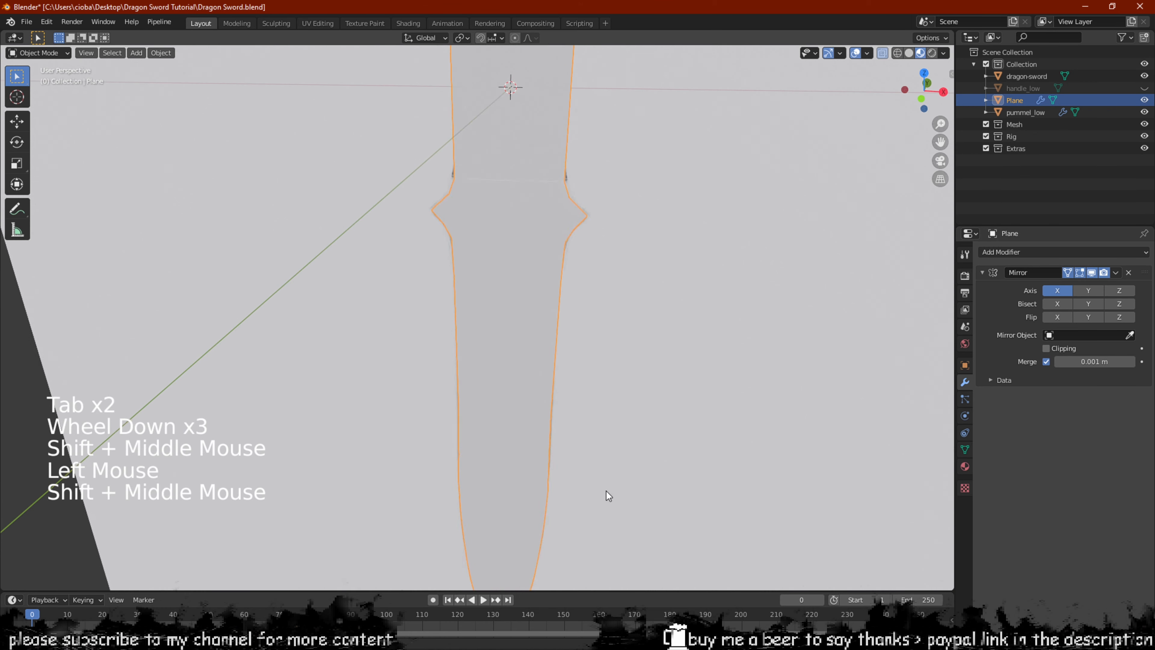
Examine the mirrored blade's topology from the front, around the joint with the wrapped section, and its fit below the guard
key("Tab")
scroll(605, 495, "down", 3)
middle_click_drag(598, 317, 597, 402, "shift")
scroll(712, 313, "up", 6)
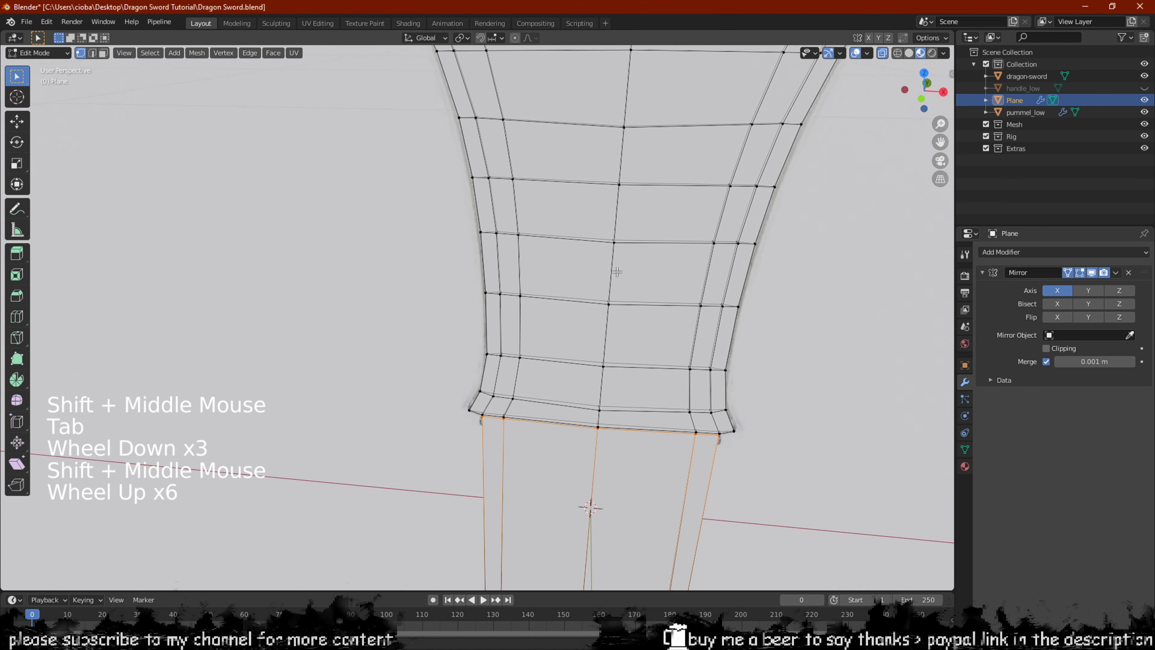
key("alt+z")
middle_click_drag(611, 276, 629, 271)
scroll(627, 296, "down", 1)
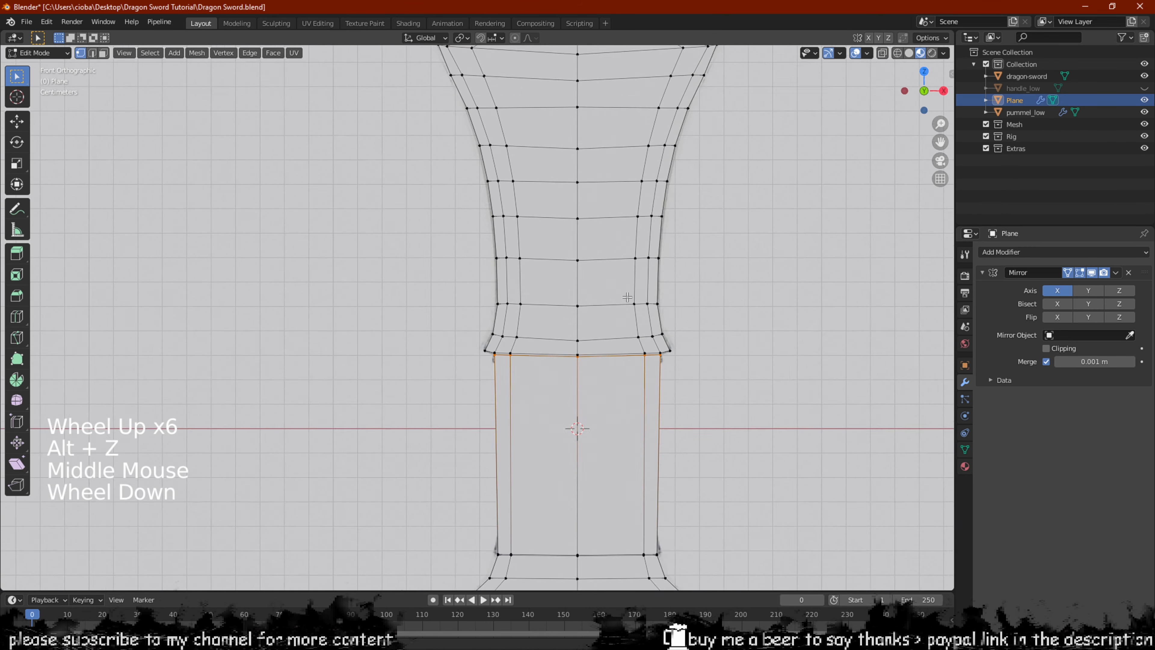
scroll(627, 297, "down", 2)
left_click(851, 296)
middle_click_drag(708, 315, 606, 461, "shift")
key("Tab")
middle_click_drag(544, 266, 559, 417, "shift")
scroll(611, 336, "down", 2)
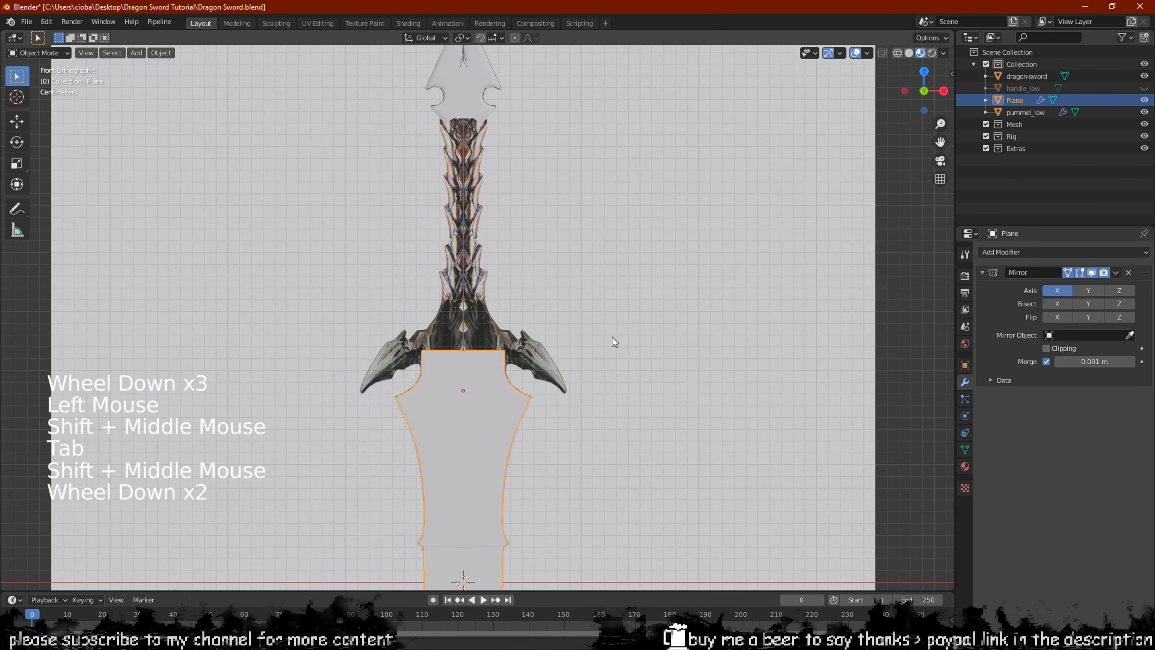
Unhide the handle_low object and enter Edit Mode on it with X-ray display enabled
left_click(1144, 88)
scroll(537, 293, "up", 4)
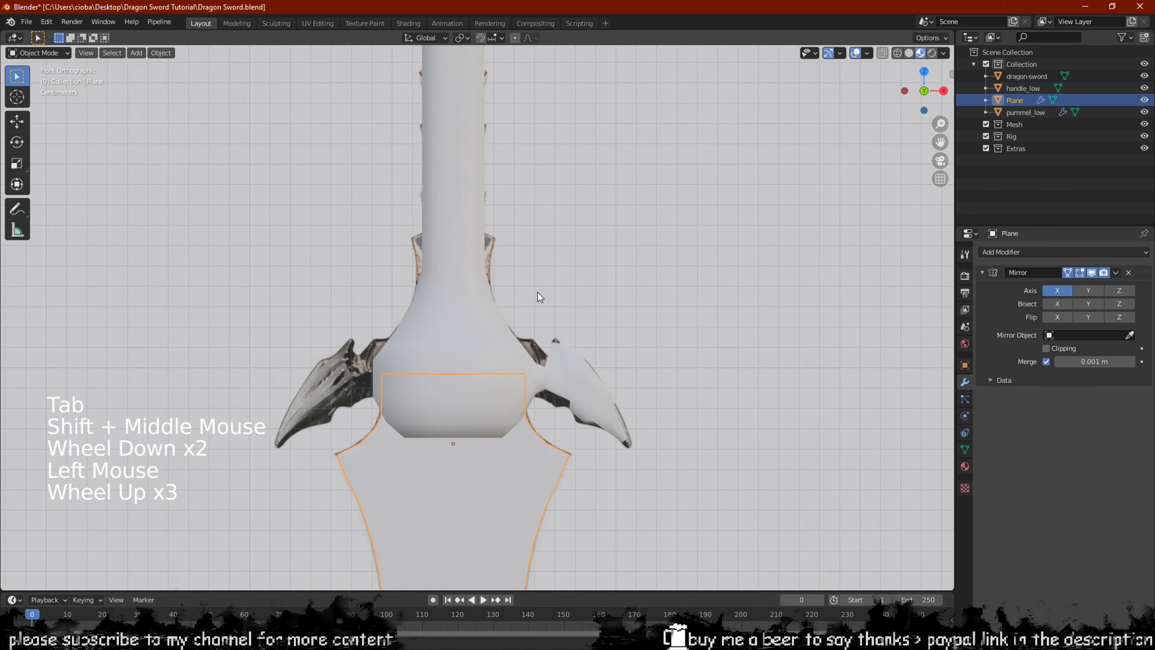
left_click(538, 311)
scroll(539, 311, "down", 3)
key("Tab")
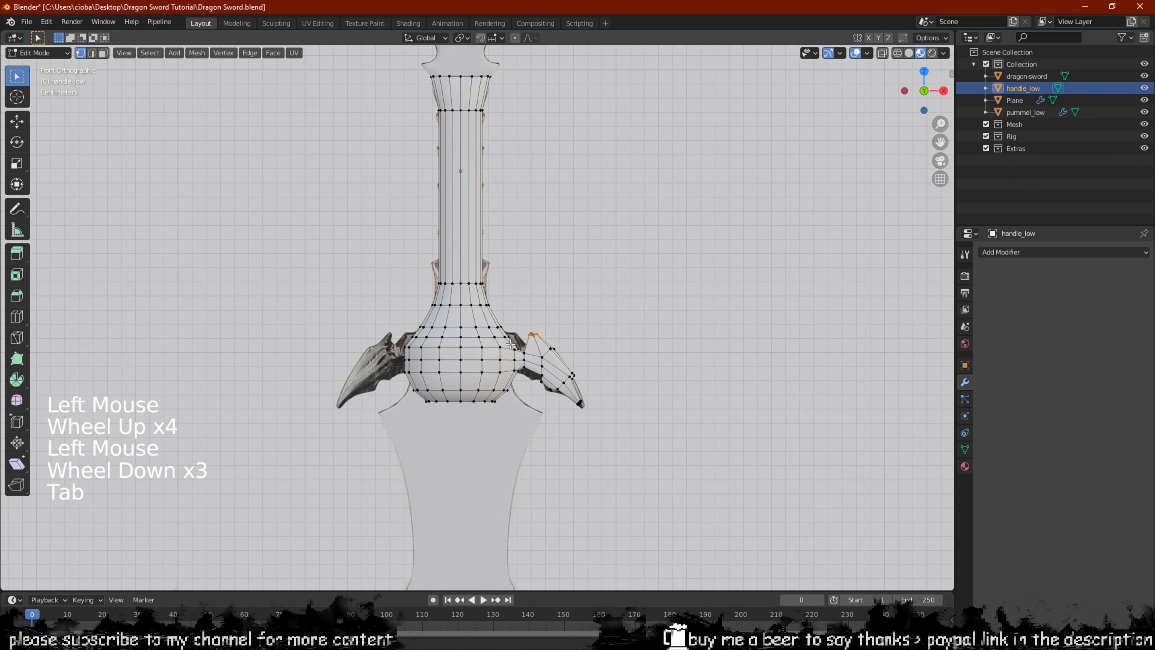
scroll(450, 282, "down", 2)
middle_click_drag(450, 282, 451, 351, "shift")
scroll(451, 351, "up", 2)
key("alt+z")
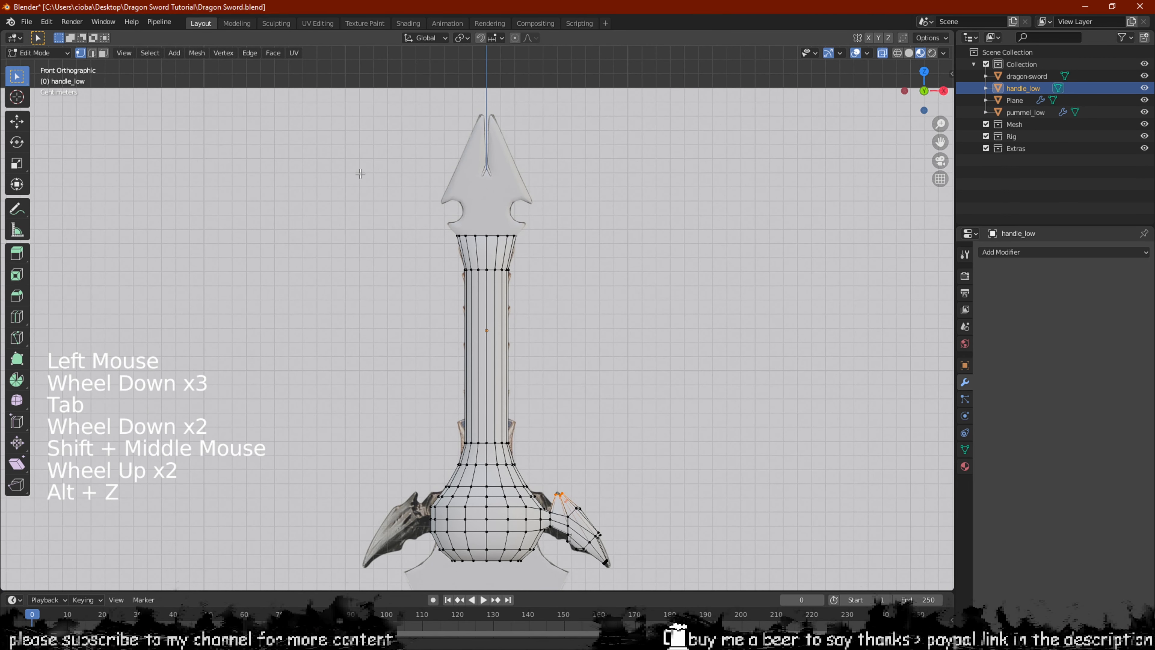
left_click_drag(372, 160, 446, 426)
left_click_drag(484, 574, 484, 574)
key("g")
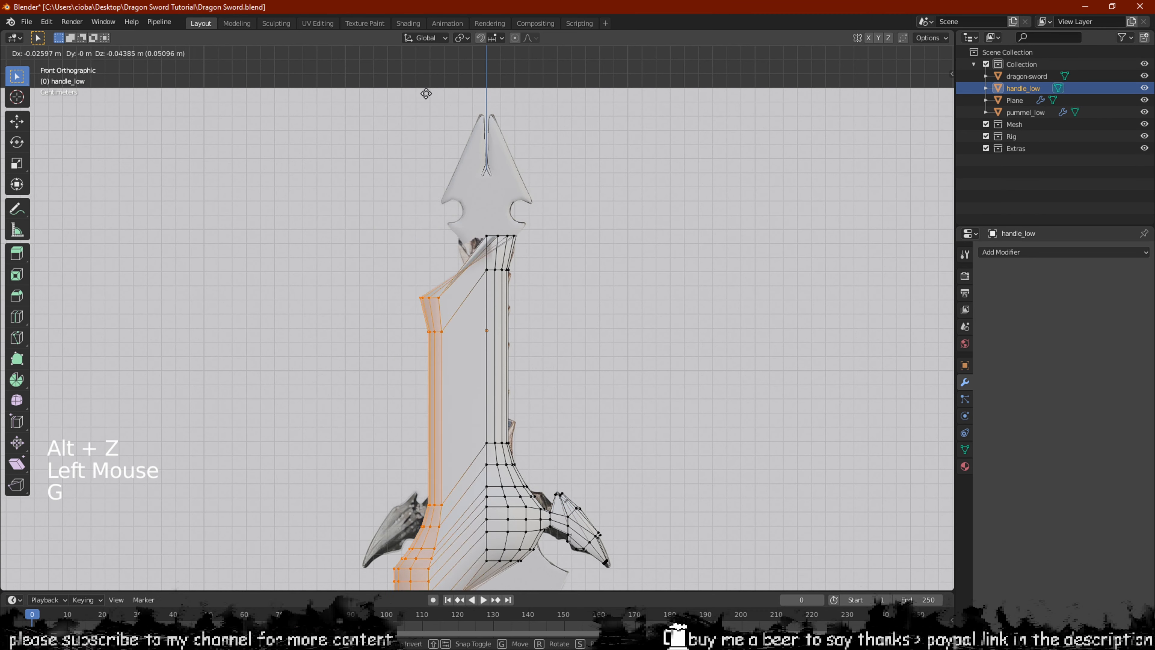
right_click(454, 299)
scroll(455, 299, "up", 1)
middle_click_drag(455, 299, 383, 74, "shift")
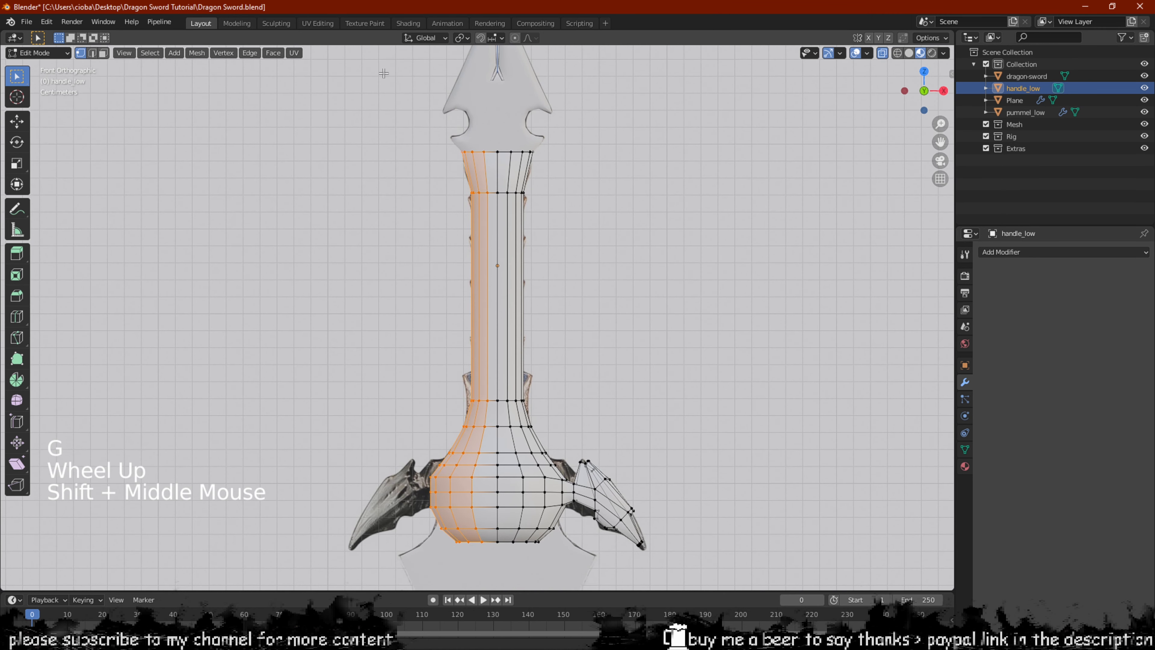
Delete the faces of the handle's left half, including the leftover face beside its rounded lower end
left_click_drag(495, 591, 494, 590)
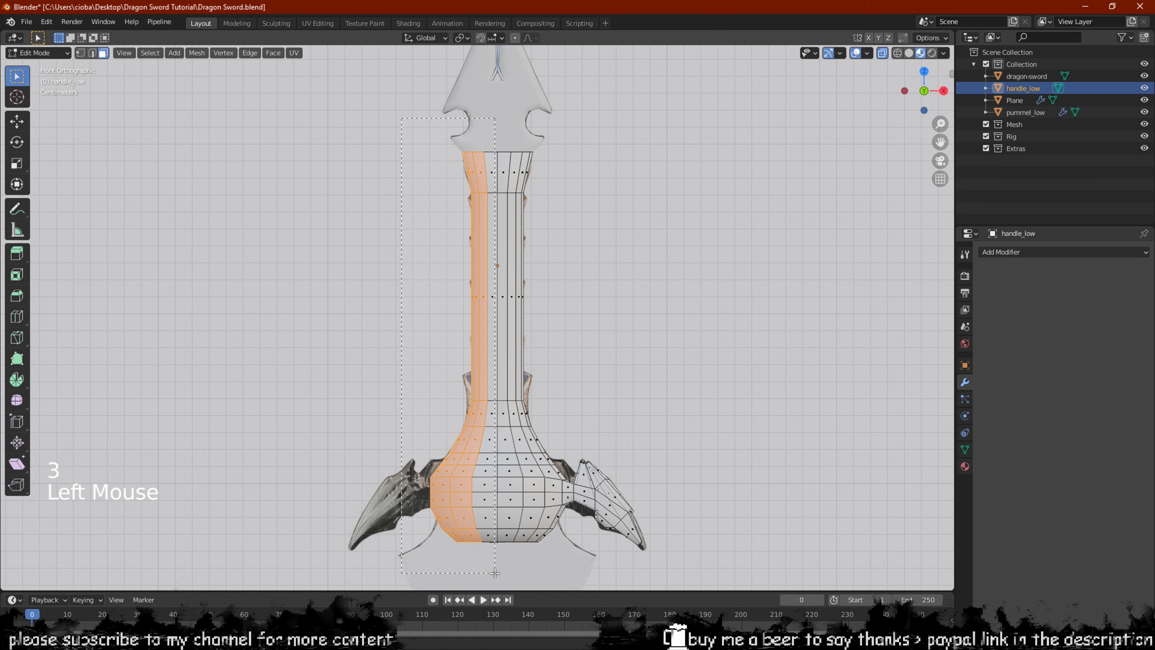
key("x")
left_click(517, 490)
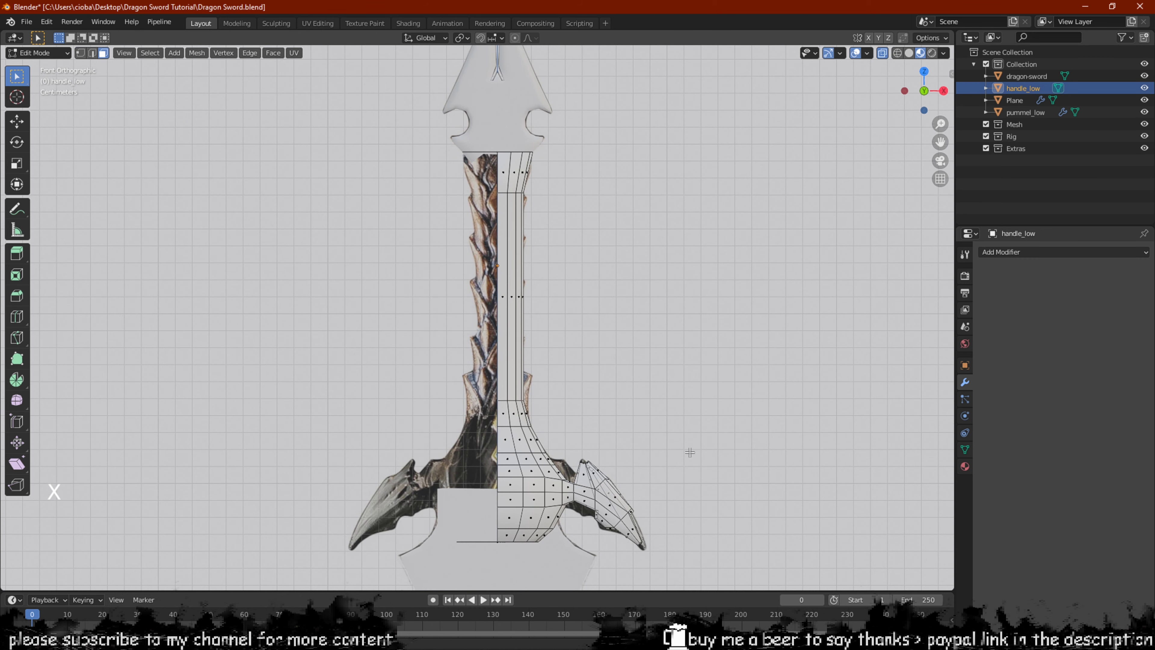
left_click(450, 488)
key("x")
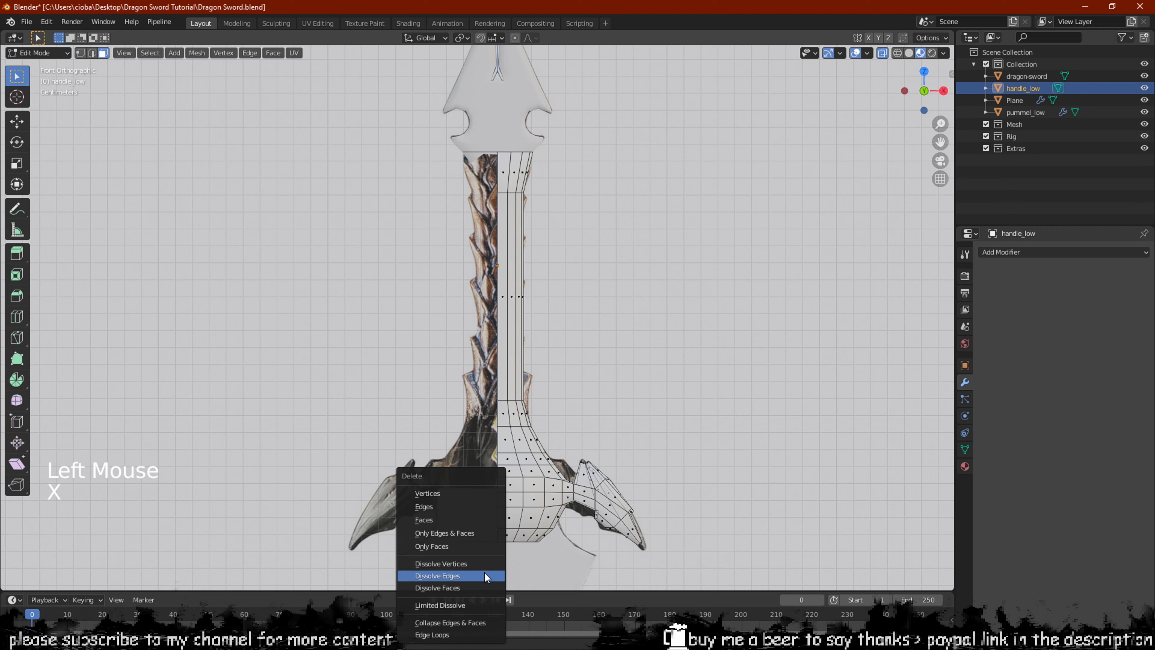
left_click(438, 523)
Isolate the handle in local view and delete the bottom cap faces that extend past the centre line
key("slash")
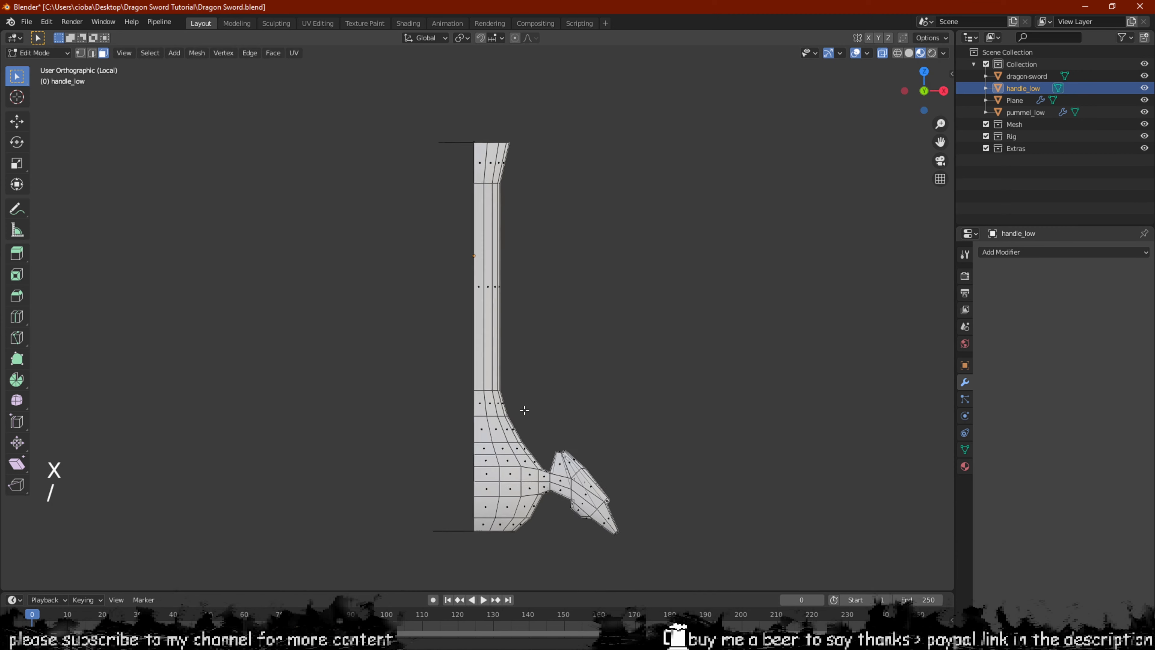
scroll(520, 407, "up", 2)
middle_click_drag(495, 408, 395, 408)
left_click(403, 379)
left_click(405, 366, "shift")
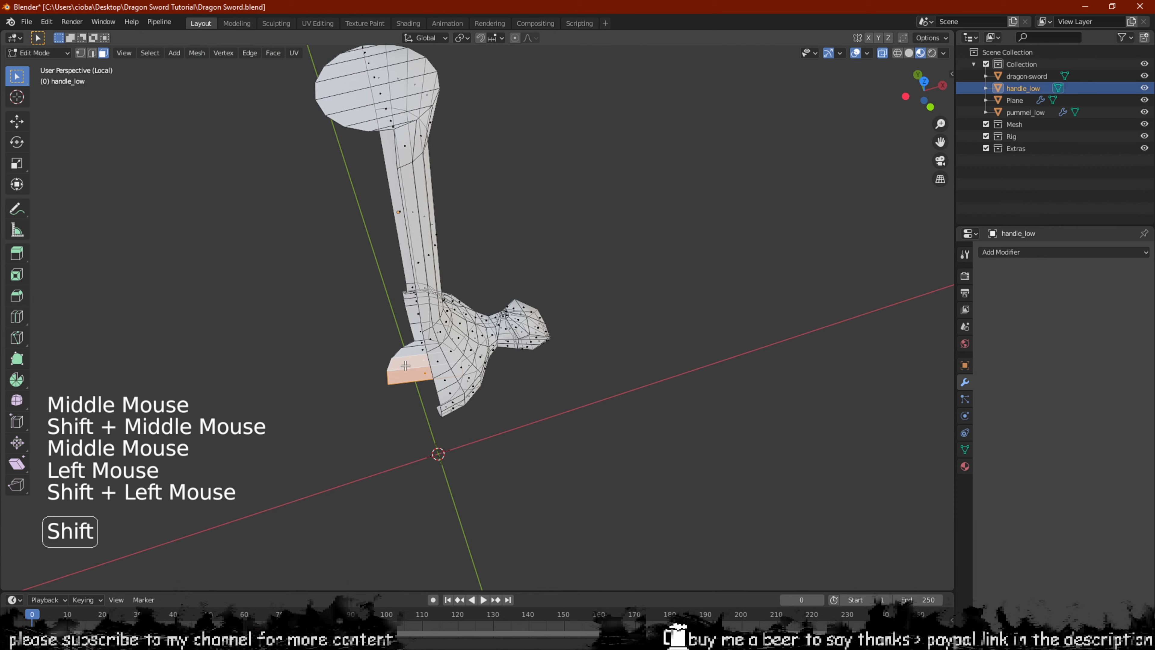
key("x")
left_click(411, 350)
middle_click_drag(410, 349, 410, 319)
scroll(403, 271, "up", 3)
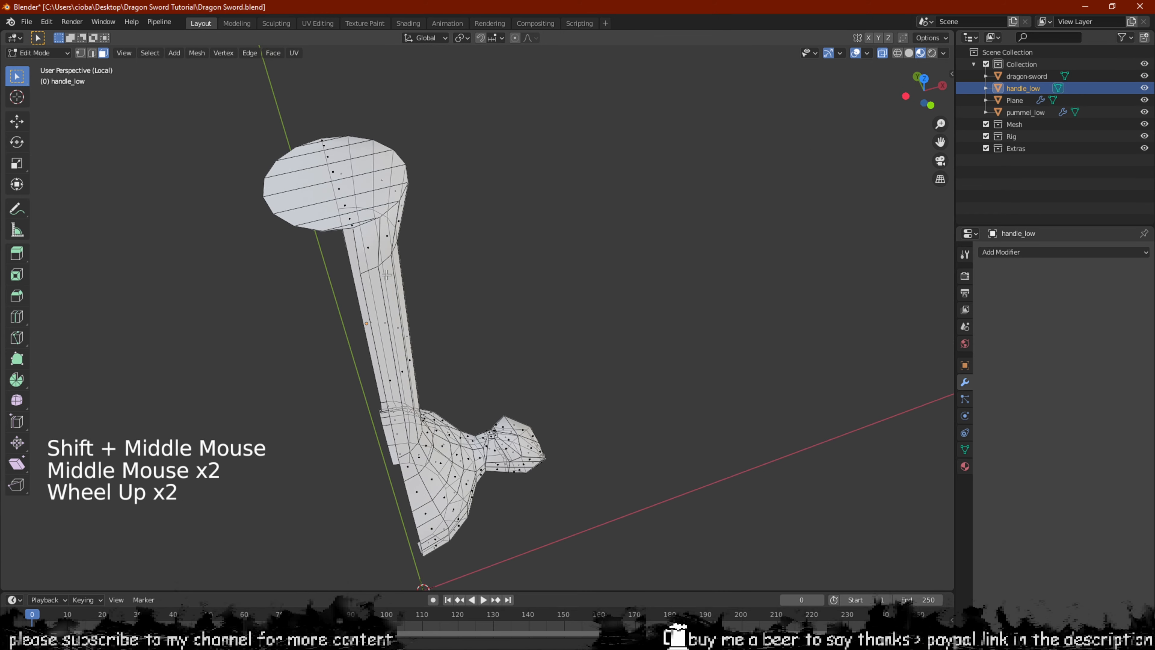
Add a Mirror modifier across the X axis to the half handle
middle_click_drag(402, 271, 323, 338)
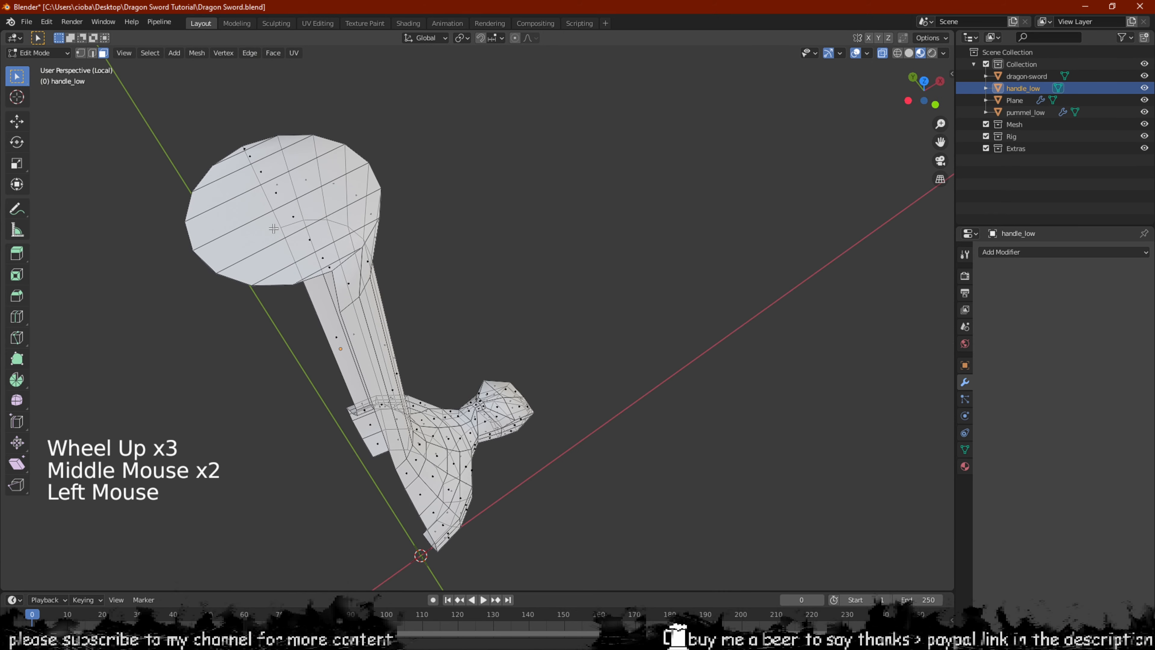
scroll(274, 228, "down", 2)
middle_click_drag(273, 228, 247, 139)
scroll(298, 166, "up", 1, "alt")
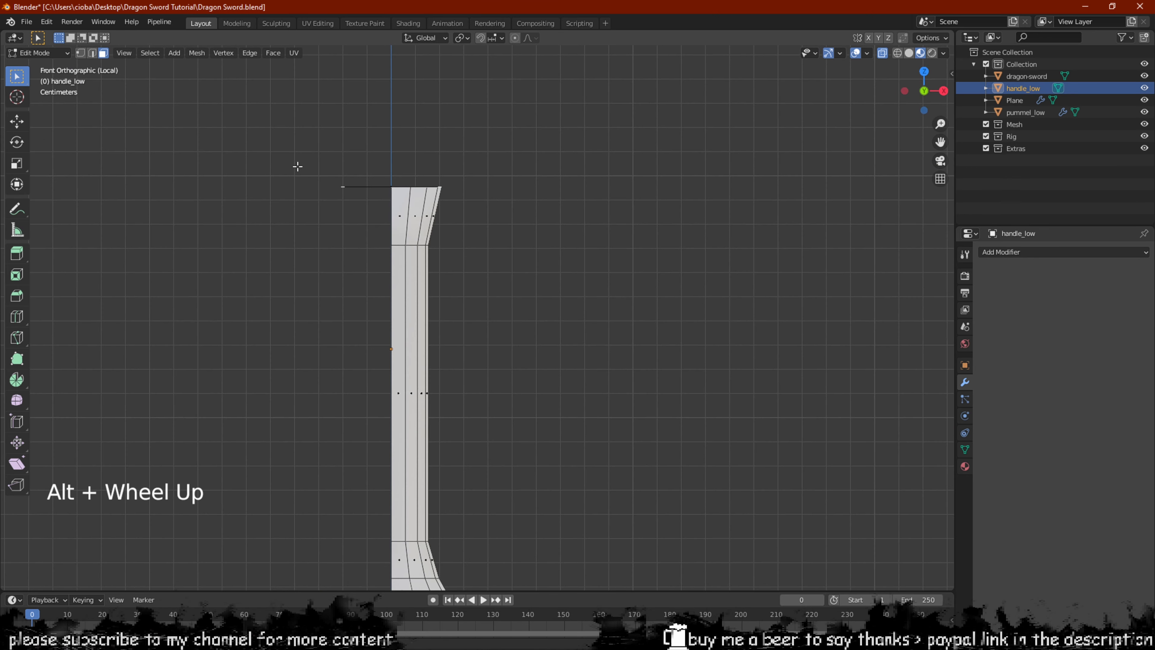
scroll(393, 161, "down", 3)
left_click(1035, 253)
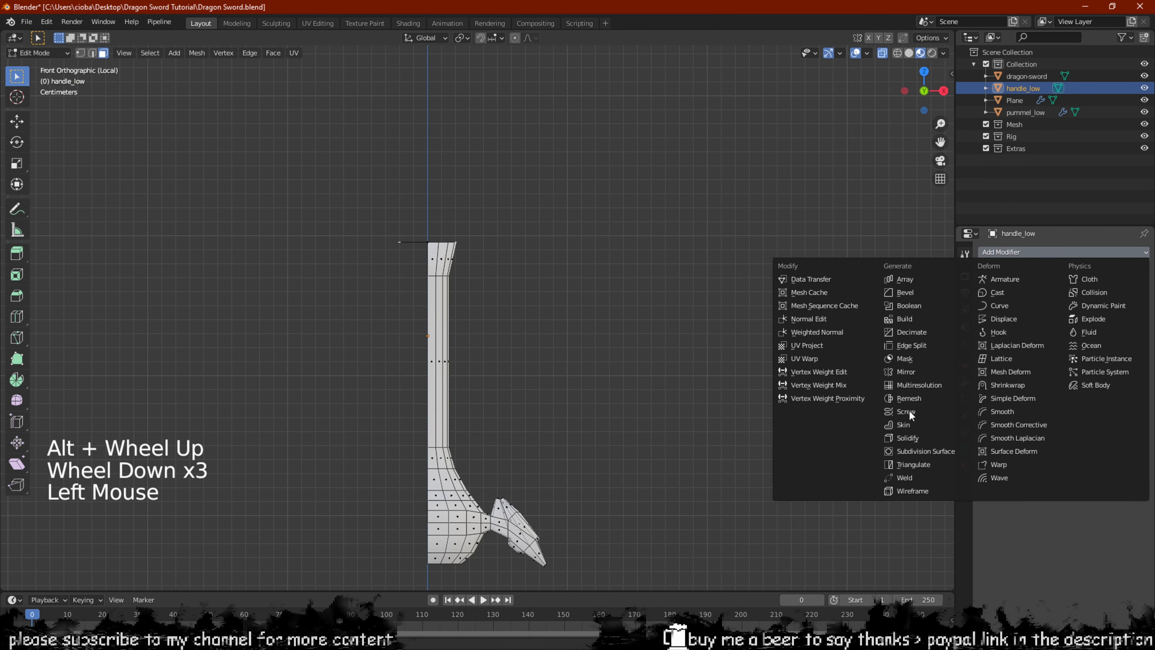
left_click(911, 371)
Inspect the mirrored handle in Edit Mode and Object Mode, checking the faces of its top cap
scroll(560, 313, "up", 2)
middle_click_drag(559, 313, 490, 253)
scroll(475, 328, "up", 2)
key("Tab")
key("Tab")
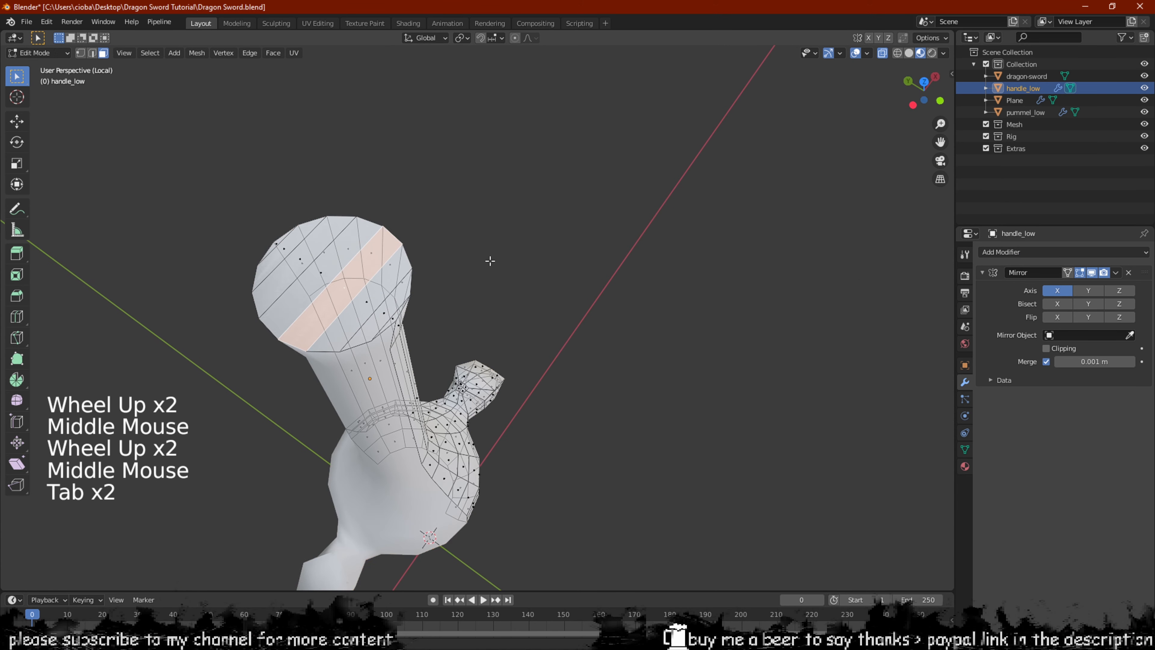
key("Tab")
scroll(89, 279, "up", 3)
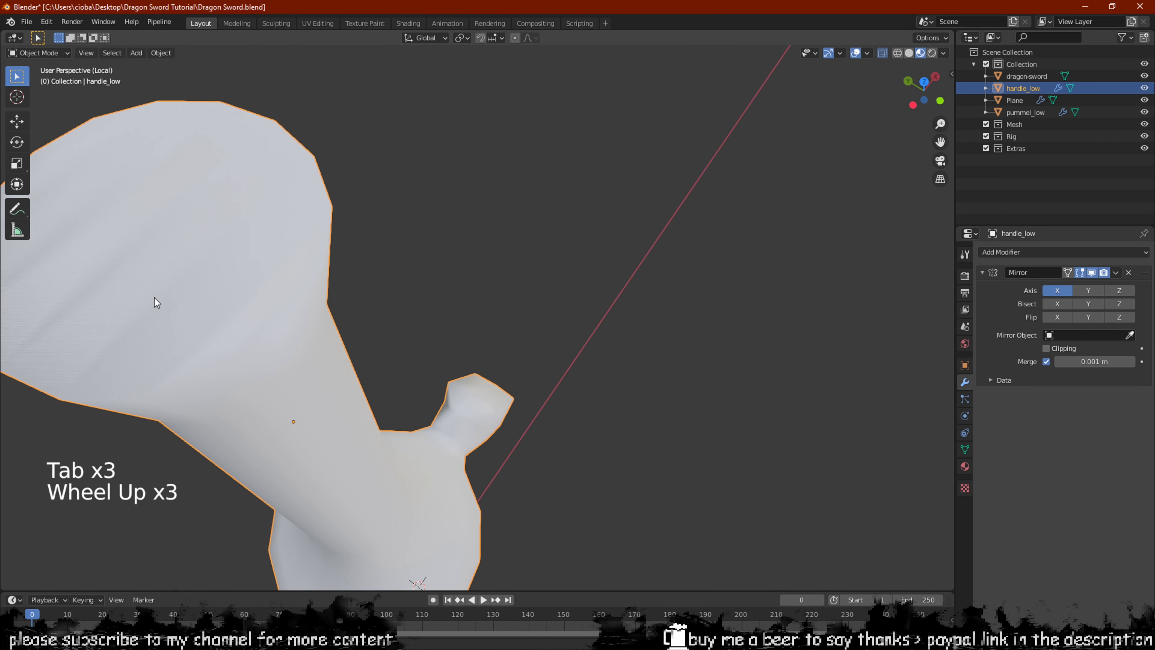
scroll(197, 278, "down", 2)
key("Tab")
key("Tab")
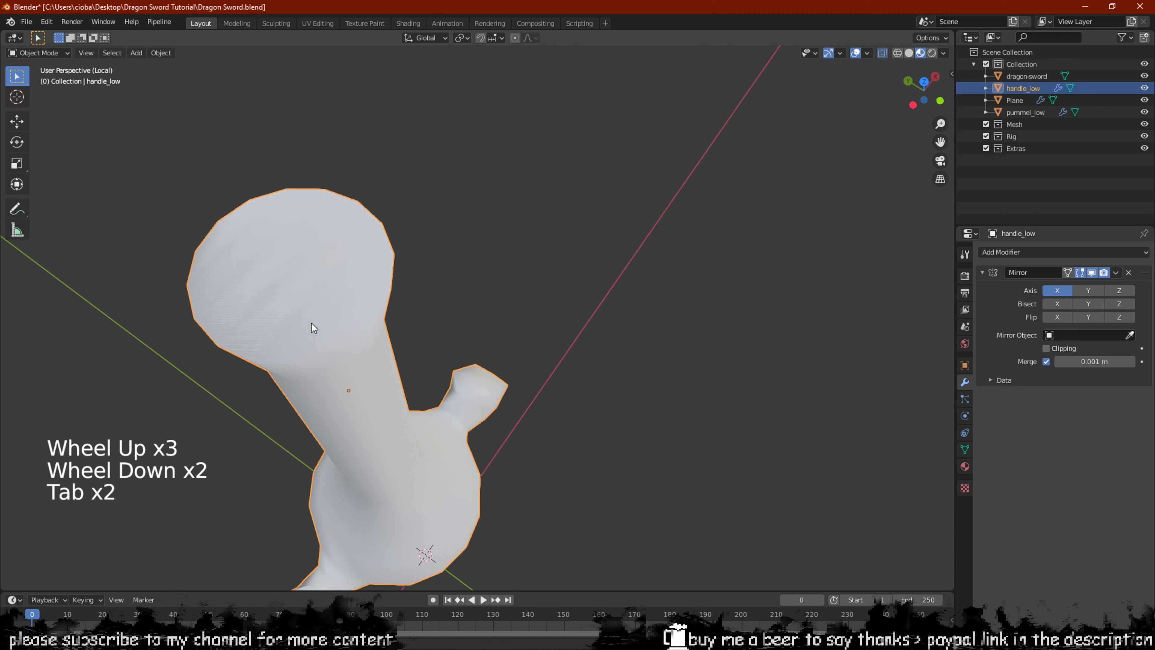
Leave local view and compare the full handle with the blade and the rest of the sword
middle_click_drag(312, 323, 296, 297)
scroll(296, 297, "down", 2)
scroll(575, 403, "down", 3)
middle_click_drag(575, 403, 536, 364, "shift")
mouse_move(537, 364)
middle_mouse_down()
mouse_move(474, 271)
mouse_move(508, 356)
mouse_move(500, 383)
mouse_move(528, 360)
middle_mouse_up()
key("slash")
scroll(510, 357, "down", 6)
middle_click_drag(527, 360, 431, 331, "shift")
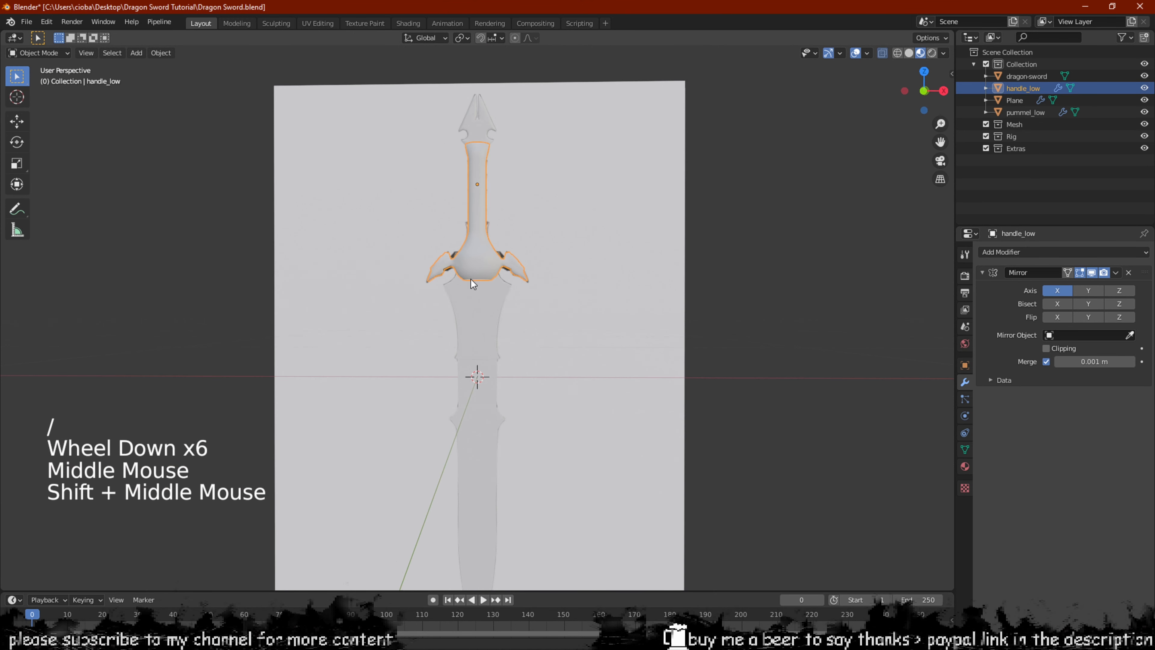
Select the dragon-sword reference image and isolate it in local view from the front
left_click(475, 247)
middle_click_drag(475, 247, 419, 340)
scroll(545, 276, "up", 2)
scroll(418, 339, "up", 2)
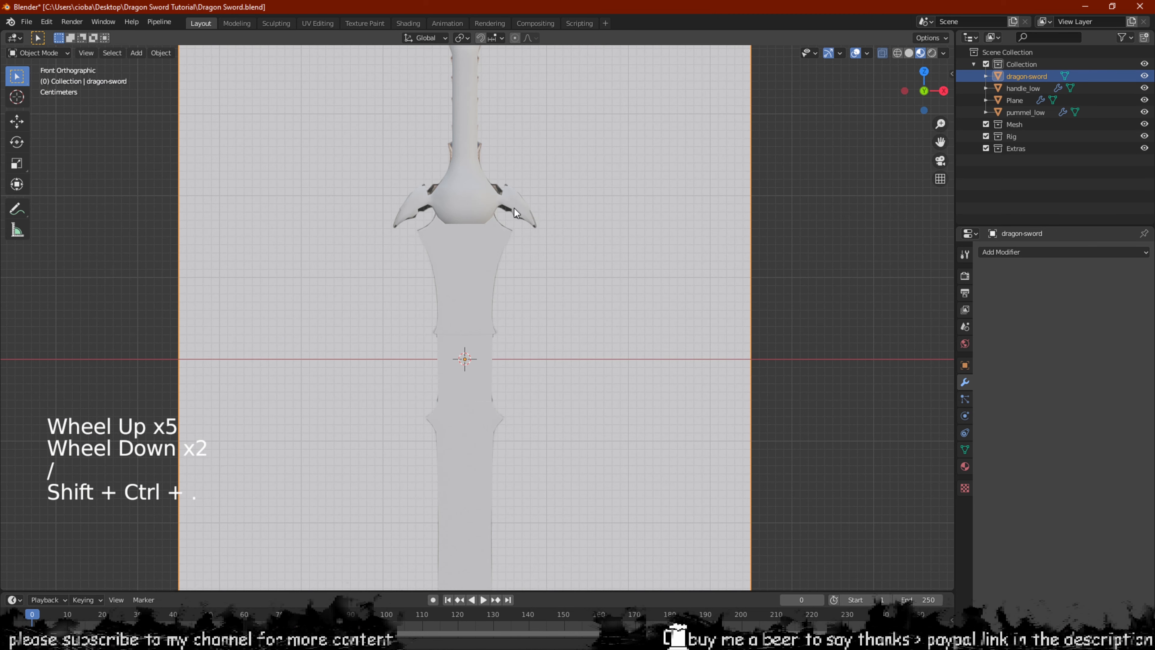
middle_click_drag(514, 207, 518, 276, "shift")
scroll(517, 276, "up", 2)
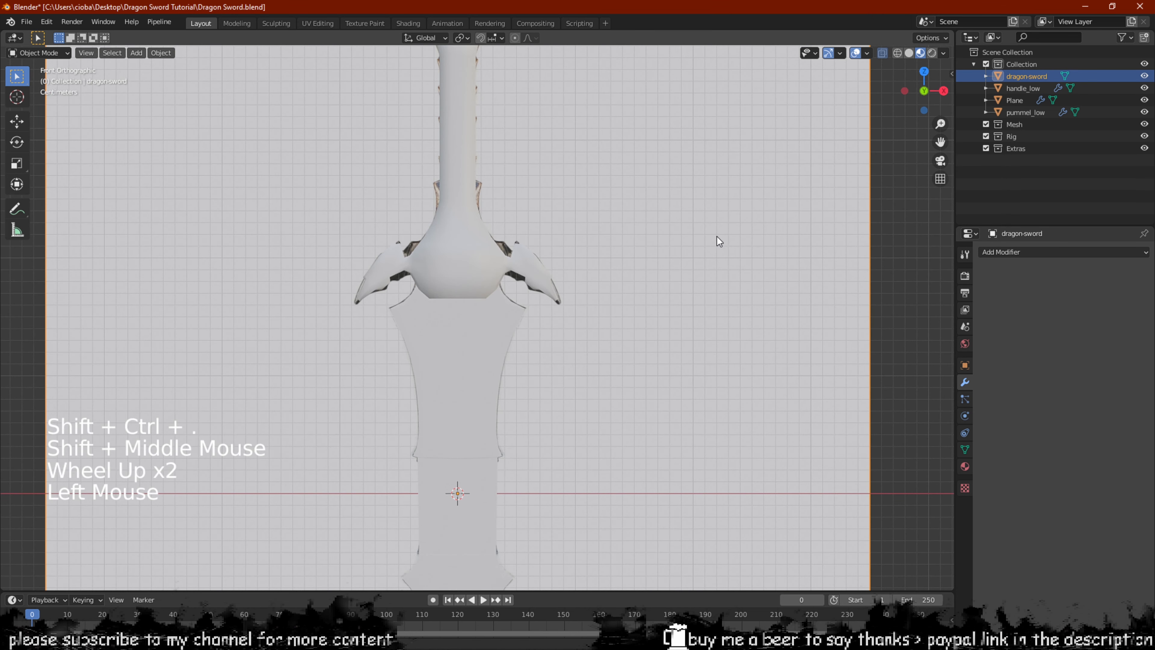
key("KP_Divide")
Examine the dragon skull ornament between the guard and the upper blade in the reference image
scroll(549, 240, "up", 6)
scroll(523, 273, "up", 1, "shift")
middle_click_drag(523, 273, 442, 401, "shift")
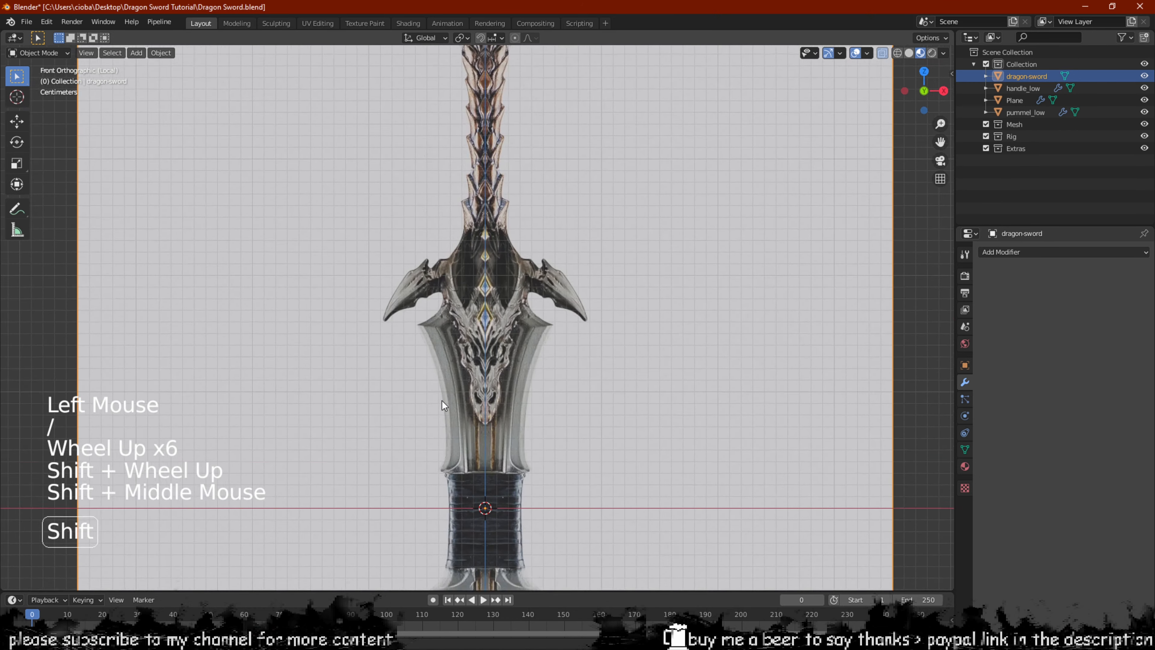
scroll(473, 336, "up", 6)
middle_click_drag(473, 336, 503, 257, "shift")
middle_click(503, 306, "alt")
scroll(502, 271, "up", 2)
scroll(498, 293, "down", 2)
scroll(504, 257, "down", 2)
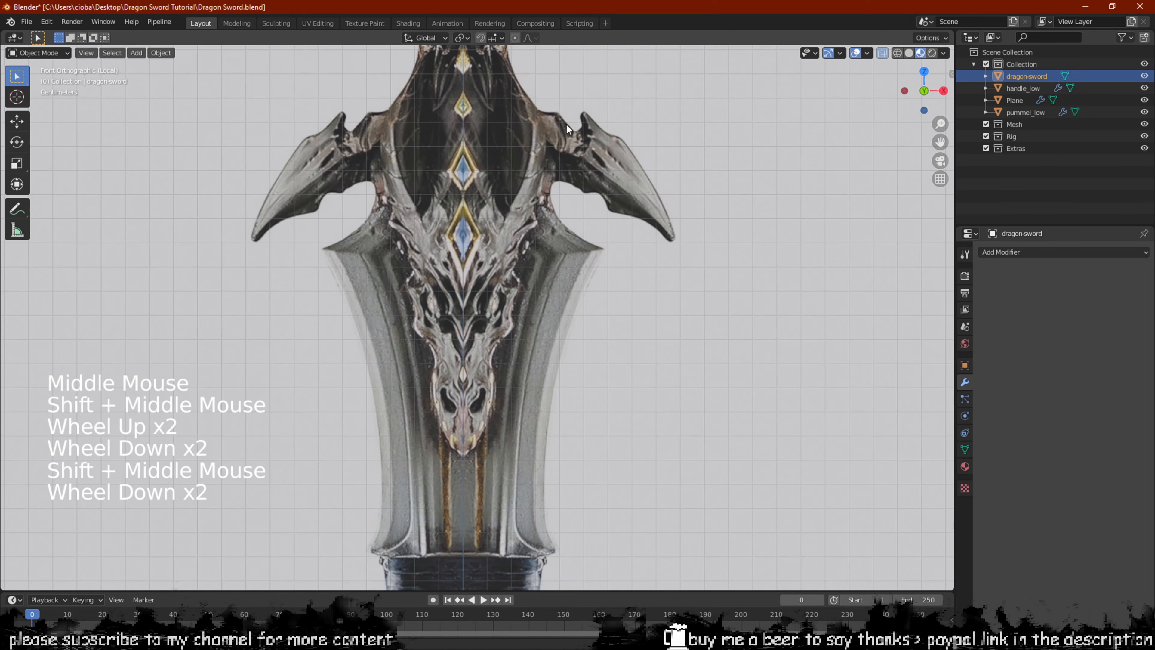
scroll(503, 306, "up", 3)
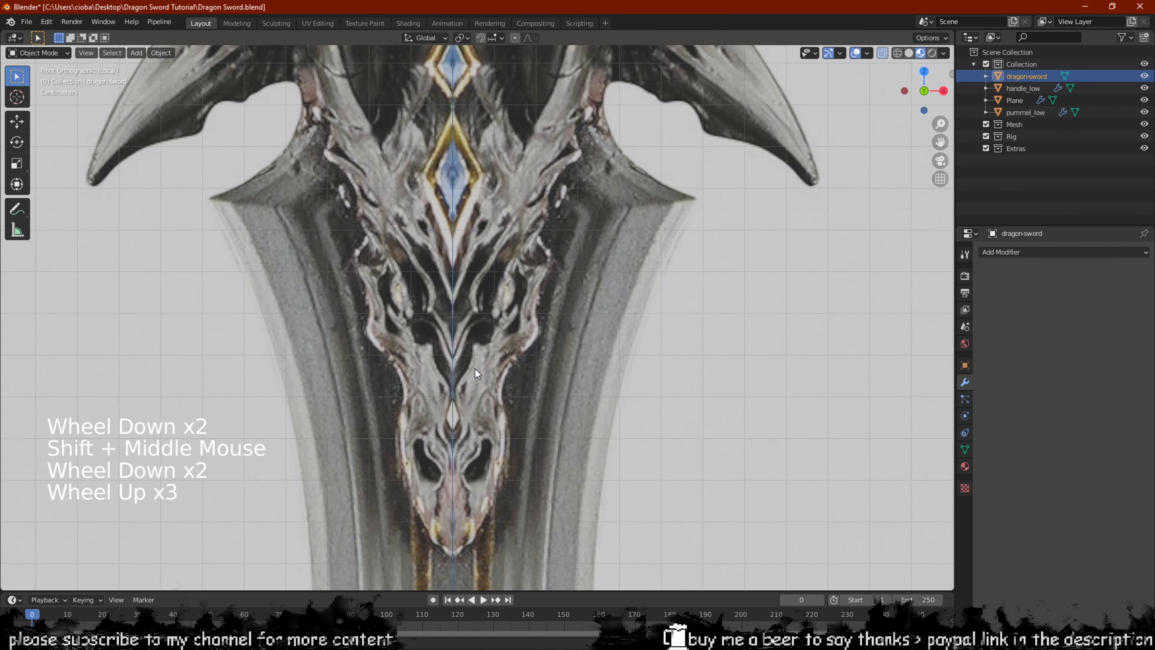
scroll(434, 327, "up", 2)
middle_click_drag(474, 368, 468, 333, "shift")
scroll(484, 274, "down", 1, "shift")
middle_click_drag(484, 274, 487, 344, "shift")
scroll(485, 338, "up", 1)
scroll(486, 338, "down", 7)
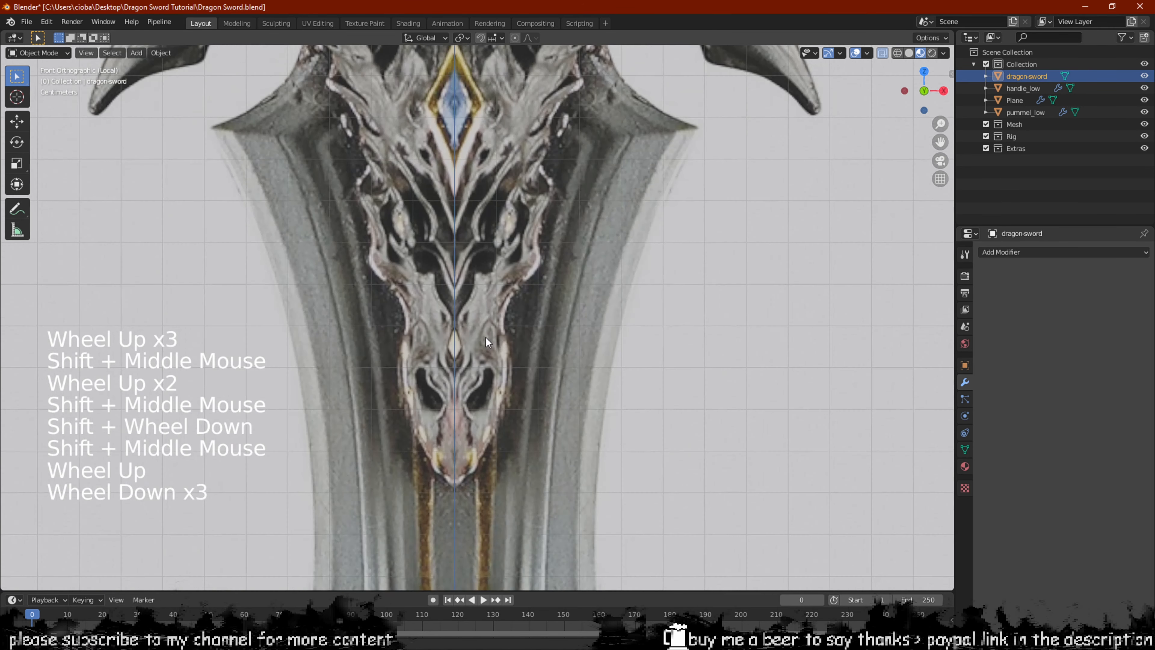
Add a plane and rotate it 90° about the X axis to face the front view
key("shift+a")
left_click(542, 346)
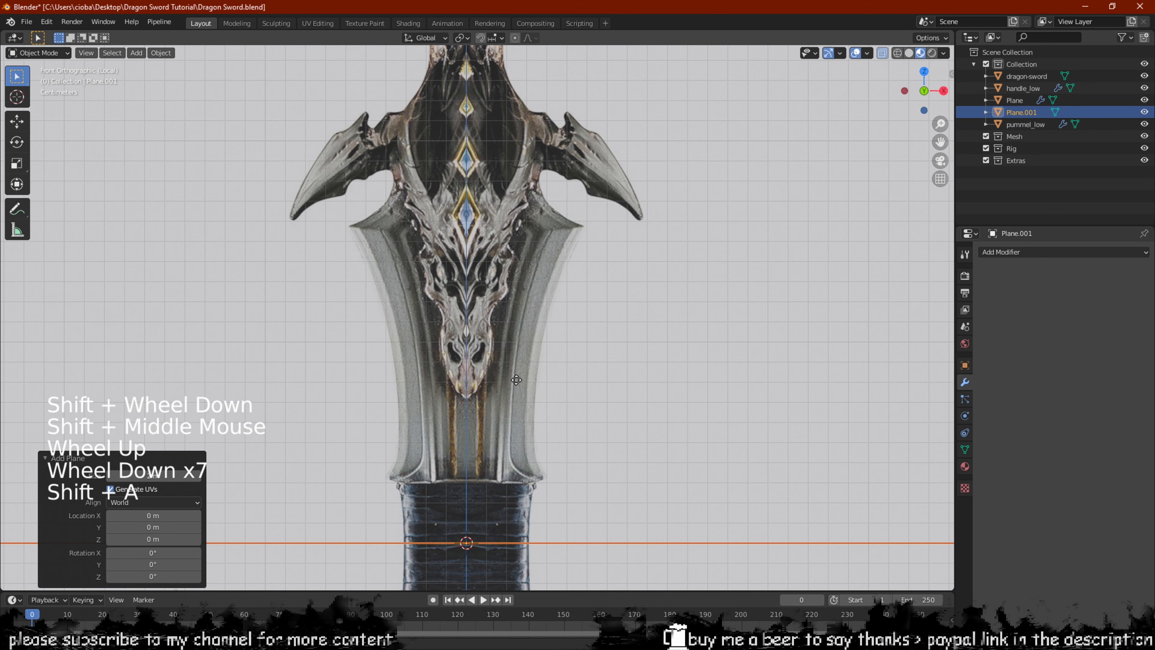
key("g")
type("r")
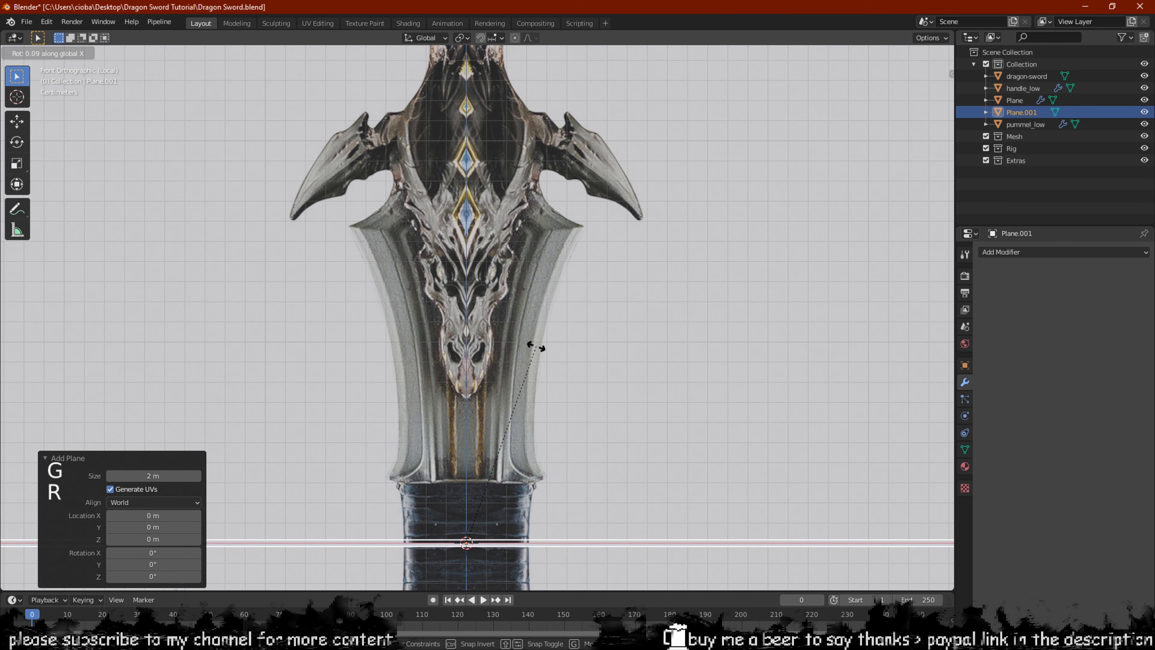
type("x90")
key("Return")
Scale the plane down by 0.117 and shrink it further to a small square around the wrapped section, undoing a stray move
scroll(536, 347, "down", 4)
key("s")
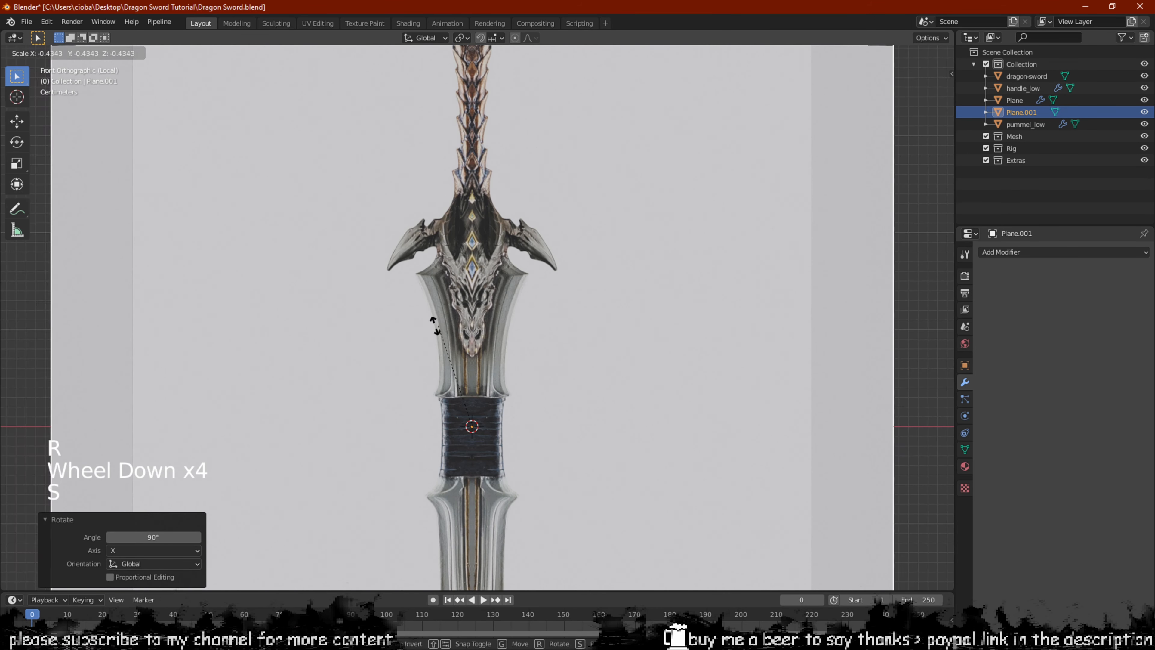
left_click(501, 425)
key("s")
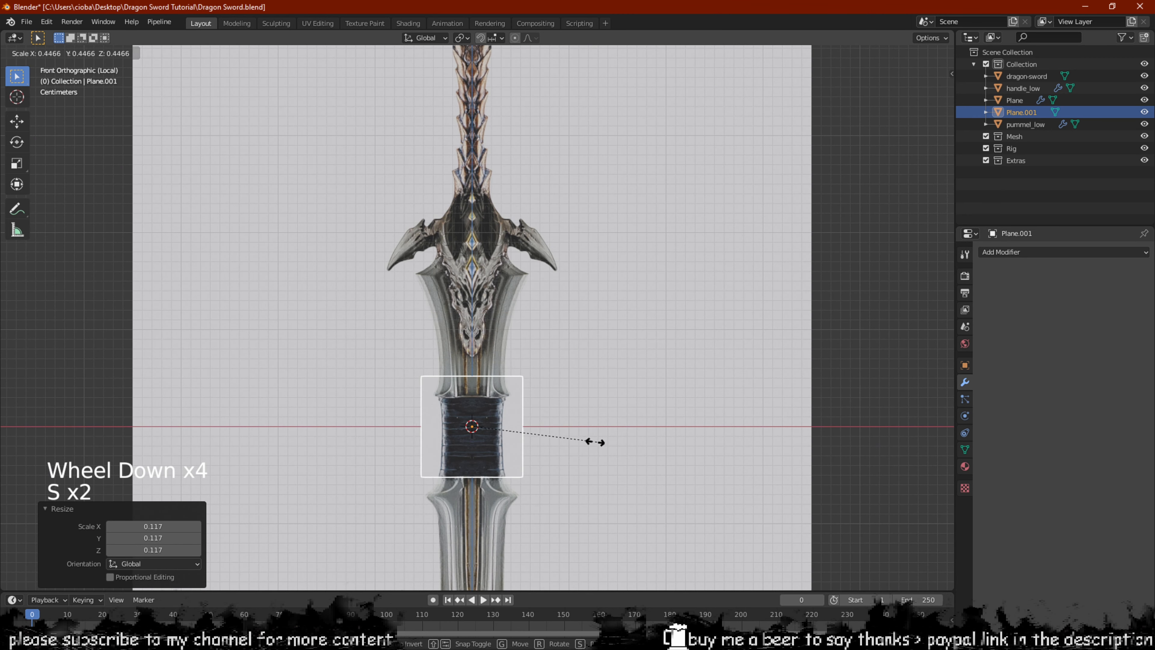
left_click(593, 443)
key("g")
key("ctrl+z")
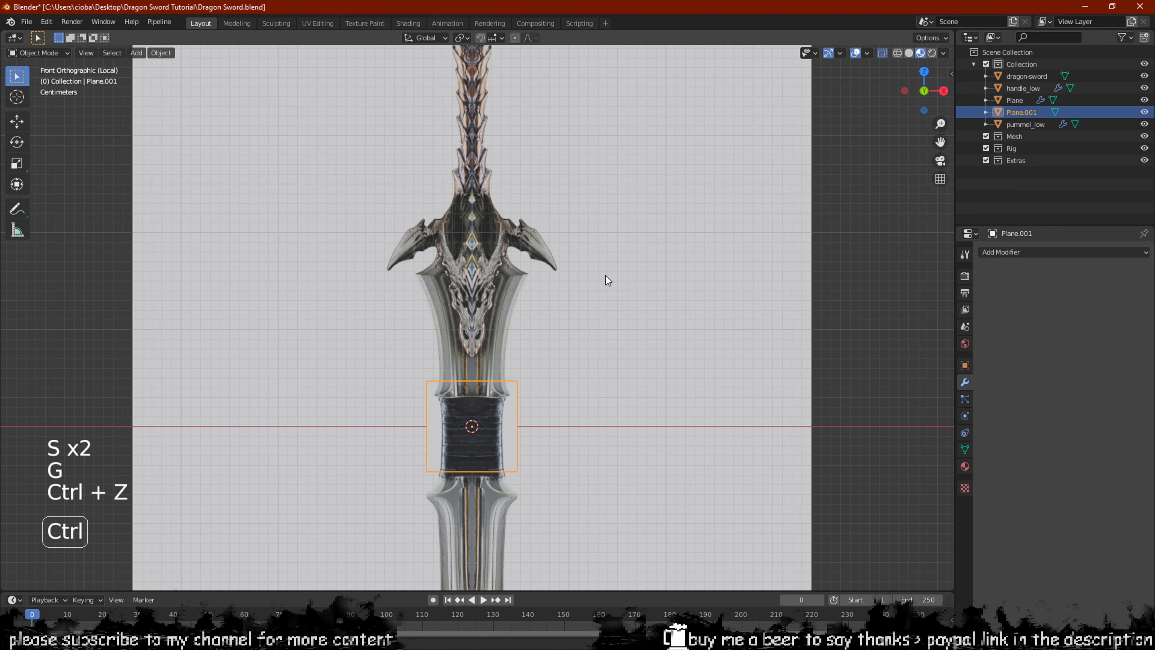
In Edit Mode, move the plane's face up to the right guard horn and scale it by 0.278
key("Tab")
key("g")
left_click(719, 201)
key("s")
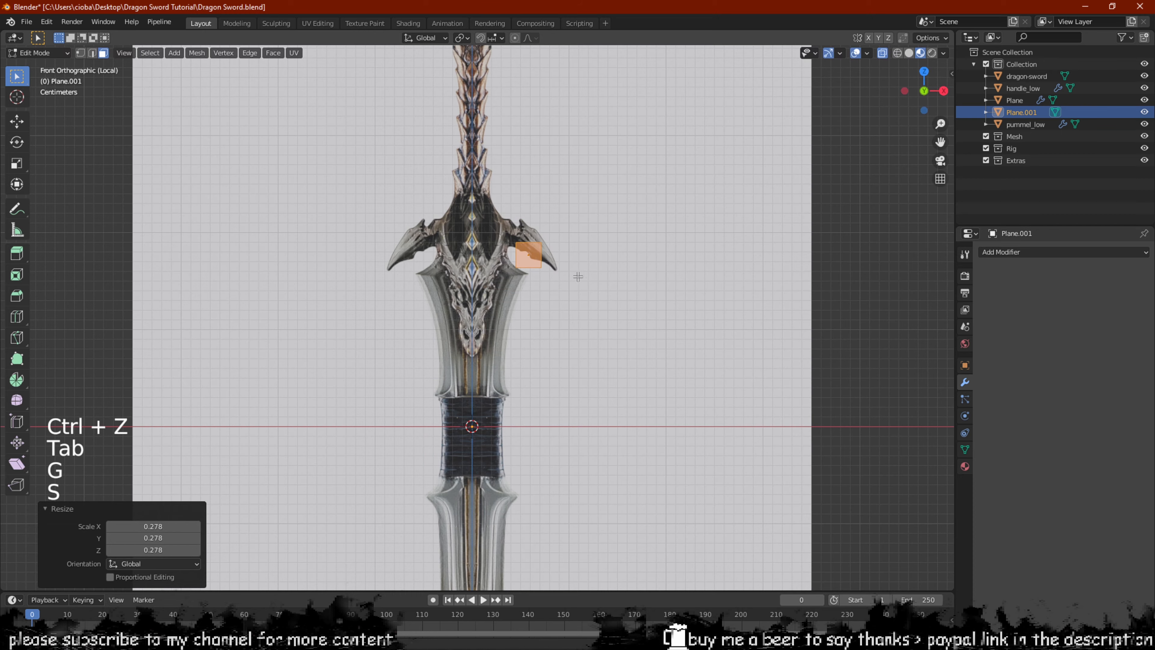
Move the plane's face from the guard horn onto the dragon skull ornament and shrink it to a small square beside the centre line
middle_click_drag(577, 276, 273, 364, "shift")
scroll(588, 405, "up", 6)
scroll(273, 364, "up", 3)
key("g")
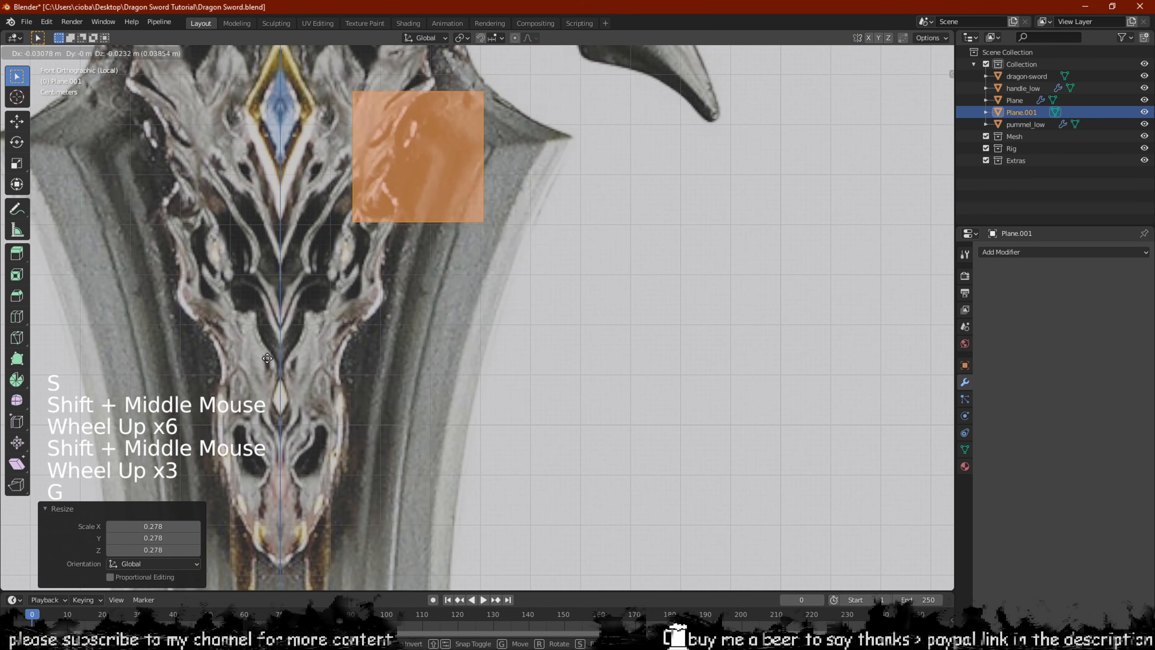
left_click(210, 441)
key("s")
middle_click_drag(538, 268, 619, 387, "shift")
key("g")
scroll(581, 331, "up", 3)
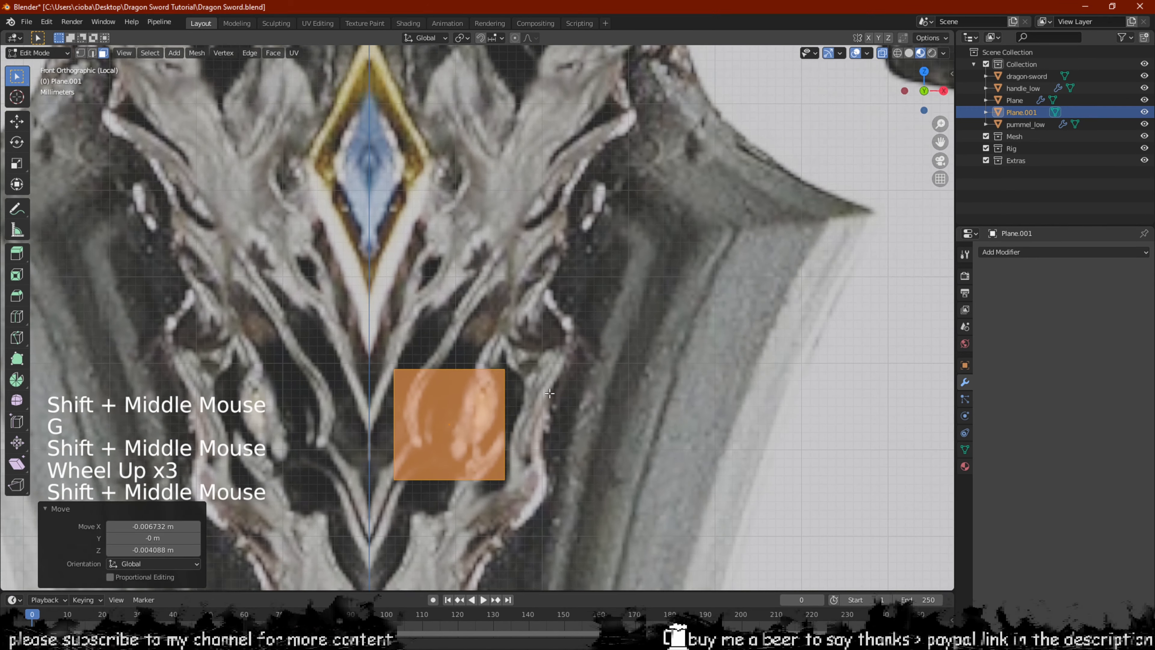
Move the square face up beside the large blue gem, with its inner edge on the sword's centre line
scroll(591, 318, "down", 5)
middle_click_drag(577, 299, 582, 346, "shift")
key("g")
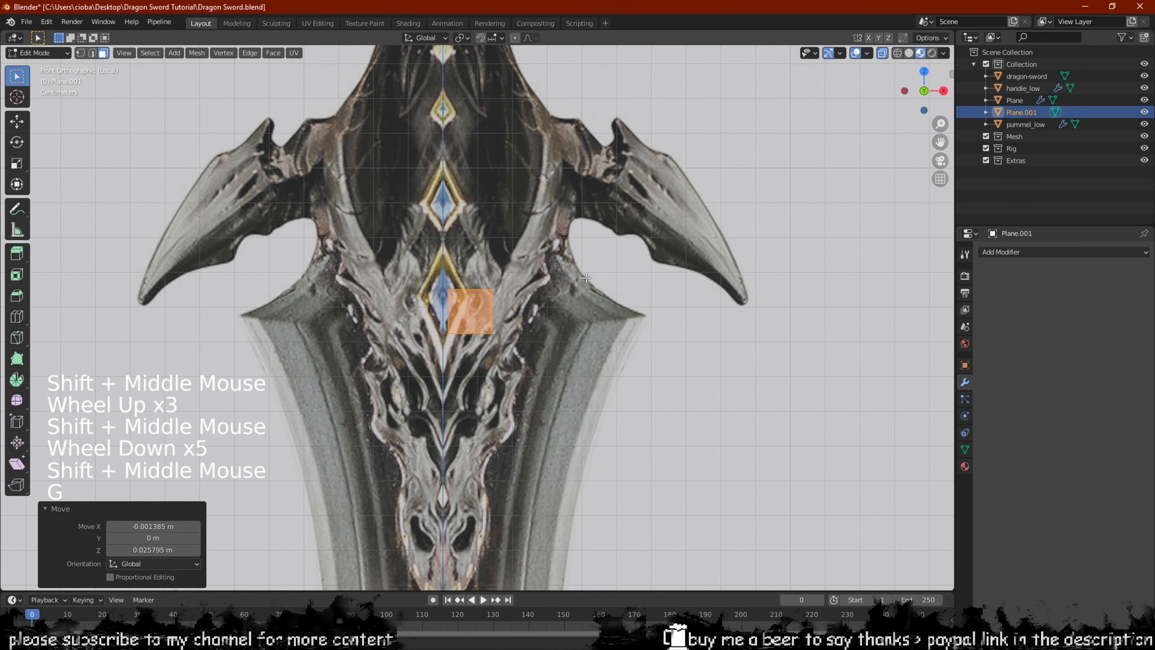
scroll(586, 278, "up", 3)
middle_click_drag(586, 278, 545, 311, "shift")
scroll(564, 300, "up", 2)
scroll(564, 300, "down", 3)
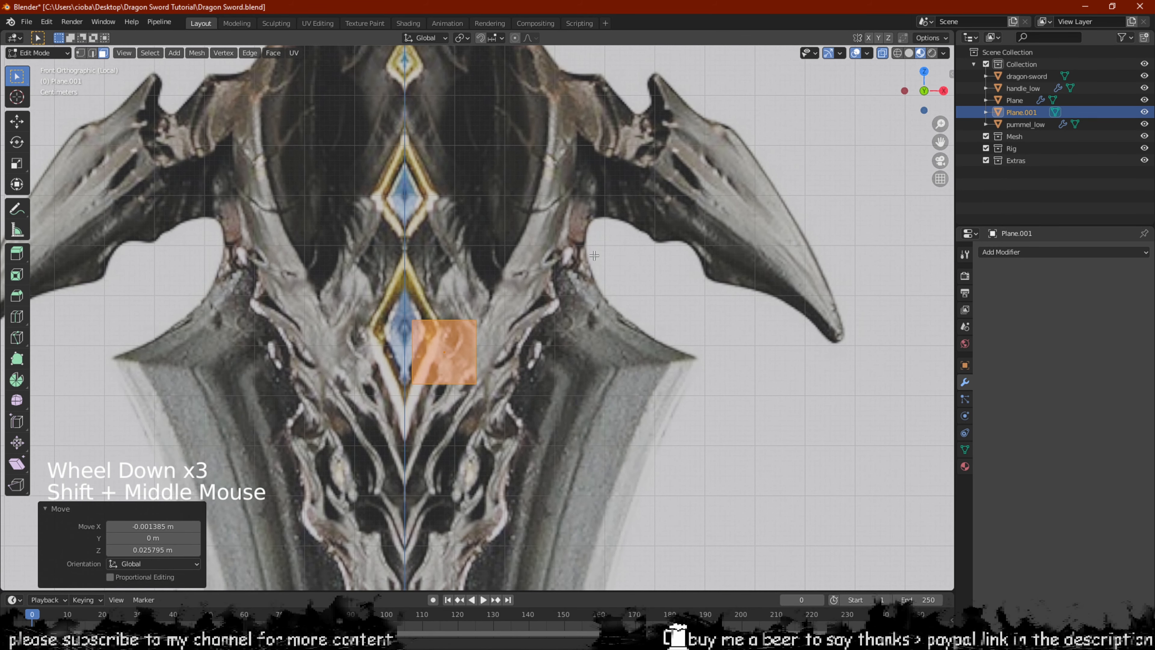
scroll(594, 255, "up", 2)
key("g")
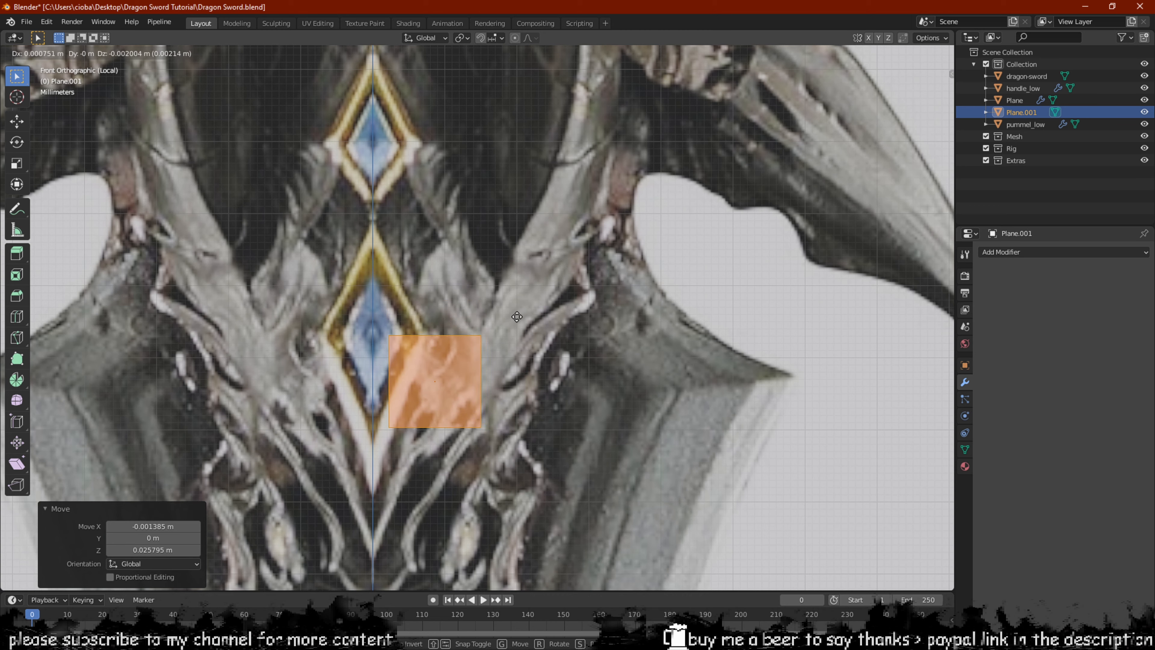
left_click(502, 319)
Move the face's upper and lower outer vertices outward along X to the ornament's outer contour
key("1")
scroll(503, 320, "up", 2)
middle_click_drag(503, 320, 514, 298, "shift")
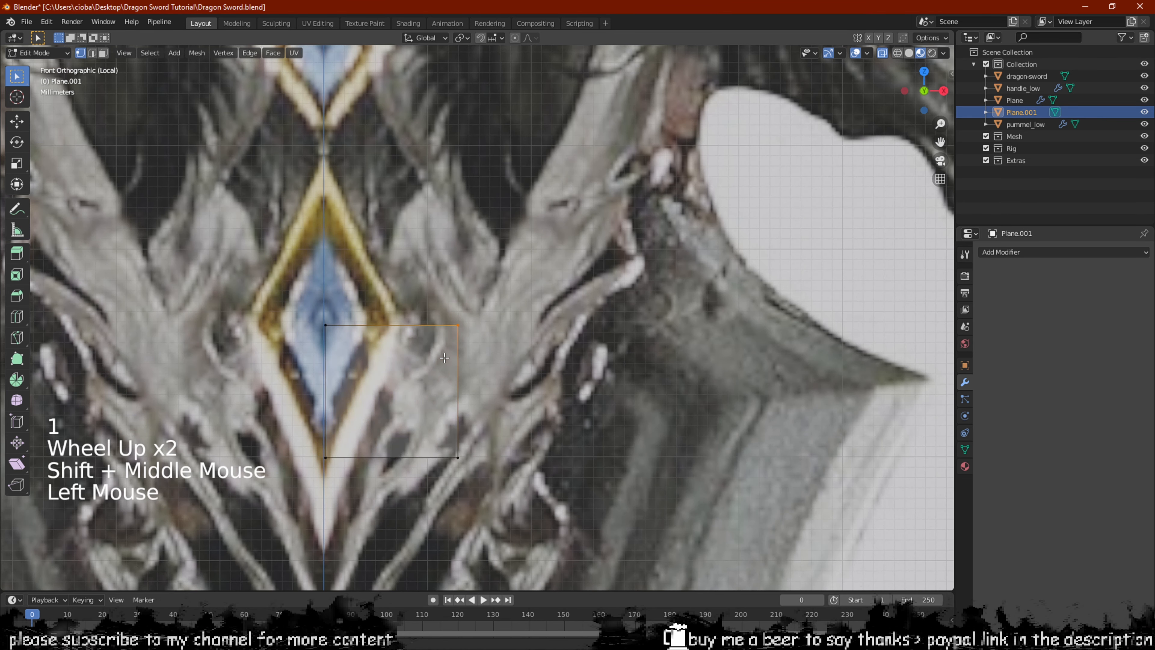
key("g")
key("x")
left_click(577, 365)
left_click(457, 457)
key("g")
key("x")
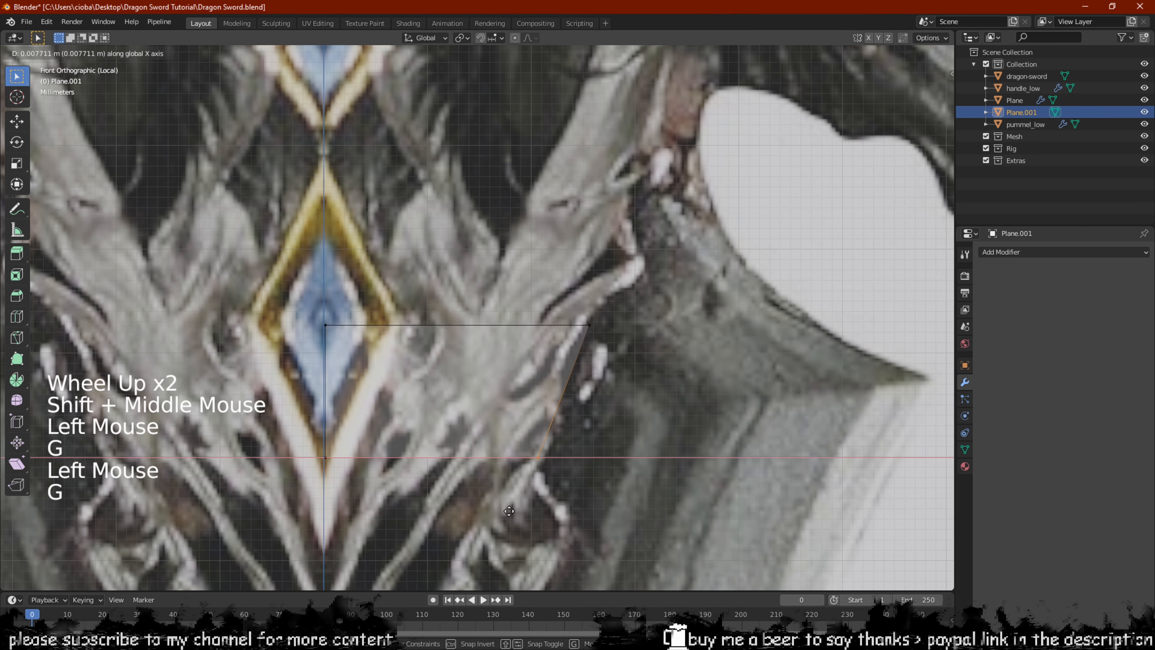
left_click(518, 511)
key("g")
key("Escape")
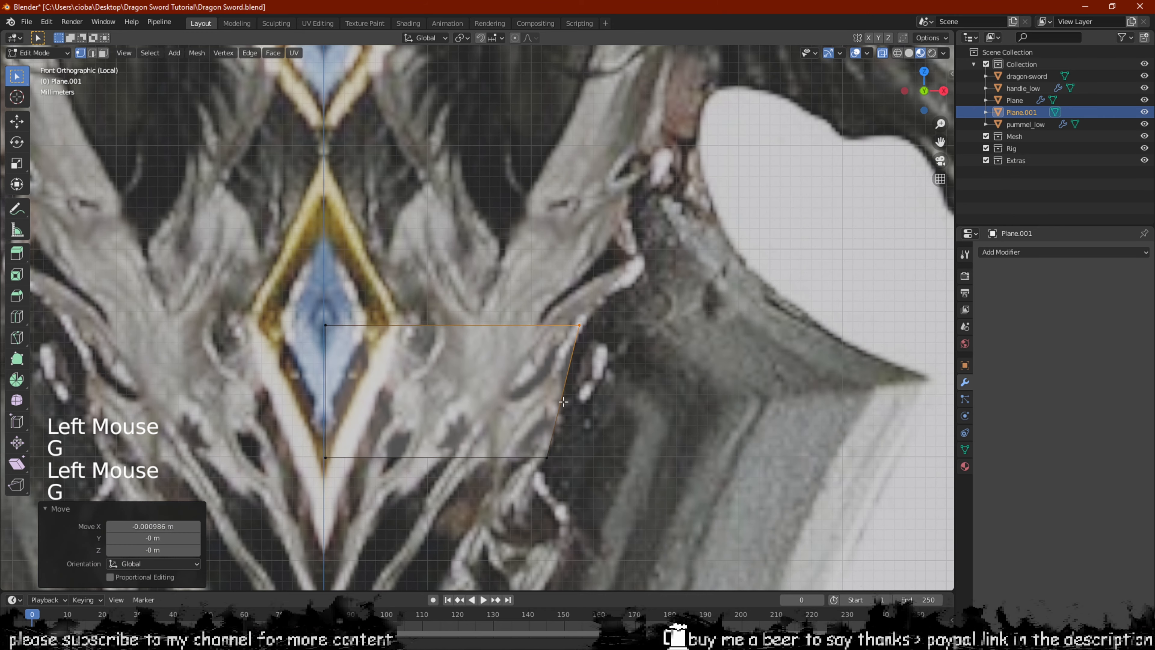
Extrude the face's bottom edge down about 0.0087 m and move its outer vertex about 0.0016 m outward along X to the contour
scroll(465, 421, "down", 2)
middle_click_drag(466, 421, 449, 293, "shift")
key("2")
left_click(450, 294)
key("e")
left_click(451, 364)
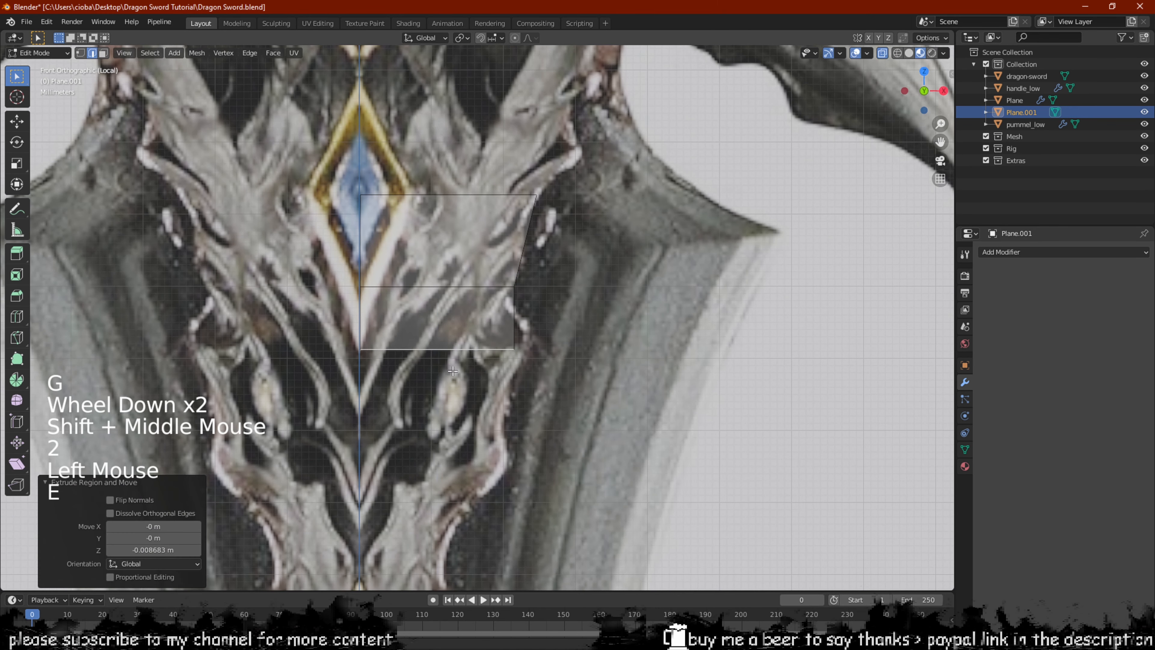
key("1")
left_click(513, 349)
key("g")
key("x")
left_click(502, 364)
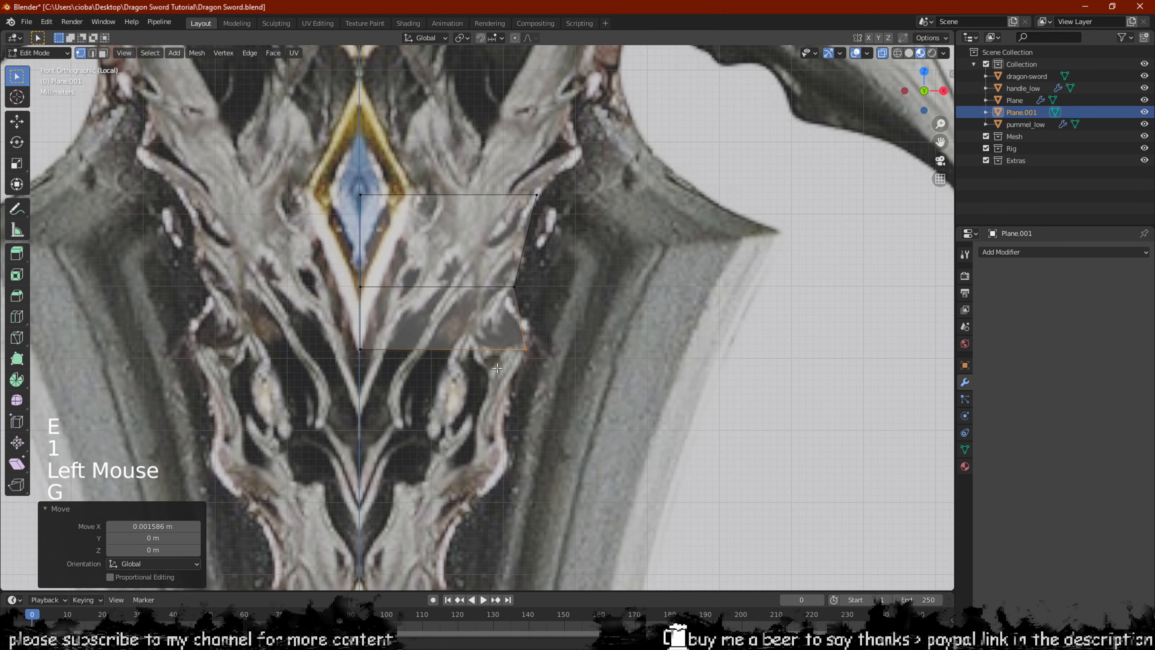
Extrude the bottom edge down beside the ornament's upper openings and move the new outer vertex inward along X to the contour
key("2")
left_click(482, 350)
key("e")
left_click(467, 420)
key("1")
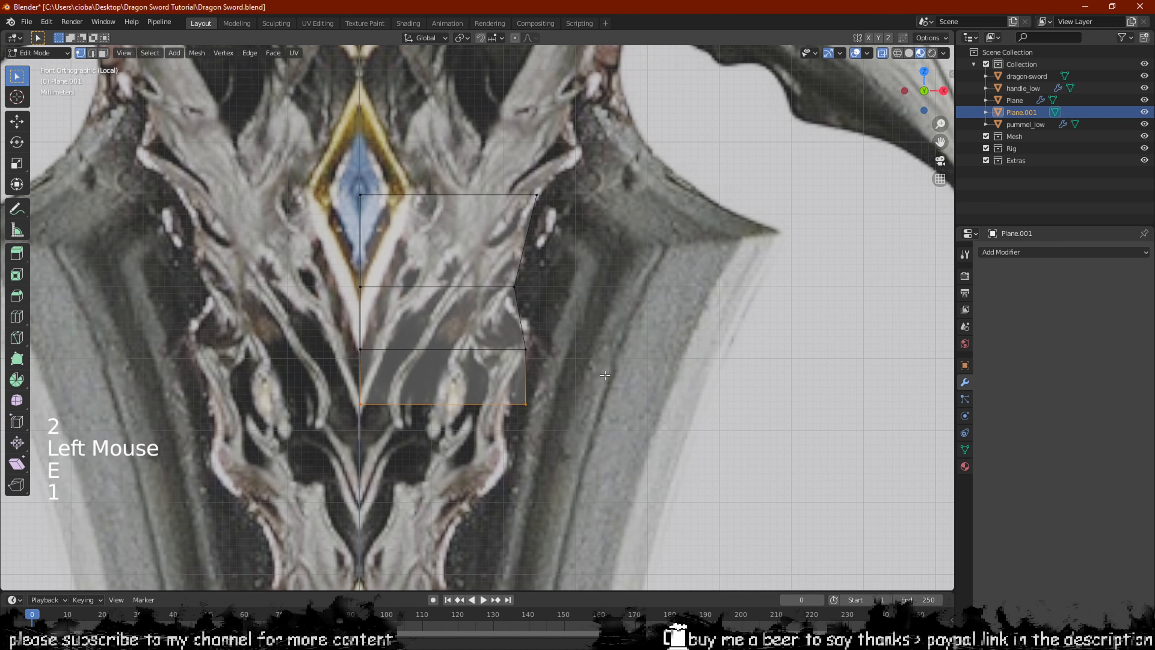
left_click(525, 403)
key("g")
key("x")
left_click(491, 430)
Extrude the bottom edge down to the ornament's flared lower corner and shift the outer vertex about 0.0003 m outward along X
key("2")
left_click(457, 414)
key("e")
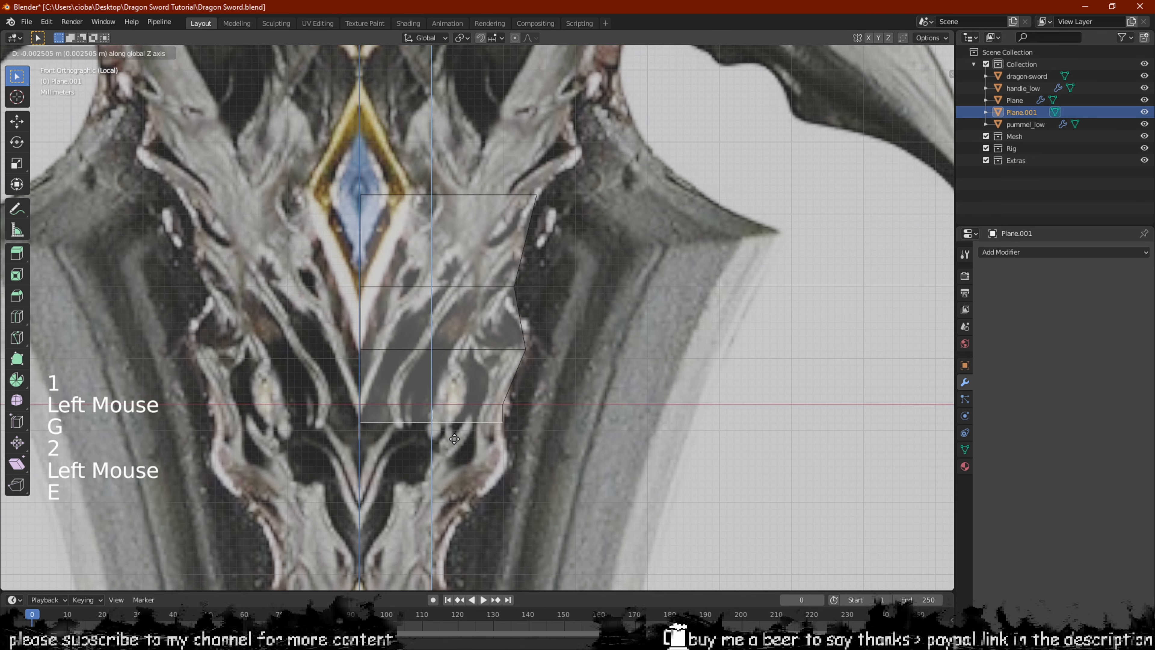
left_click(457, 475)
key("1")
left_click(487, 473)
key("g")
left_click(487, 474)
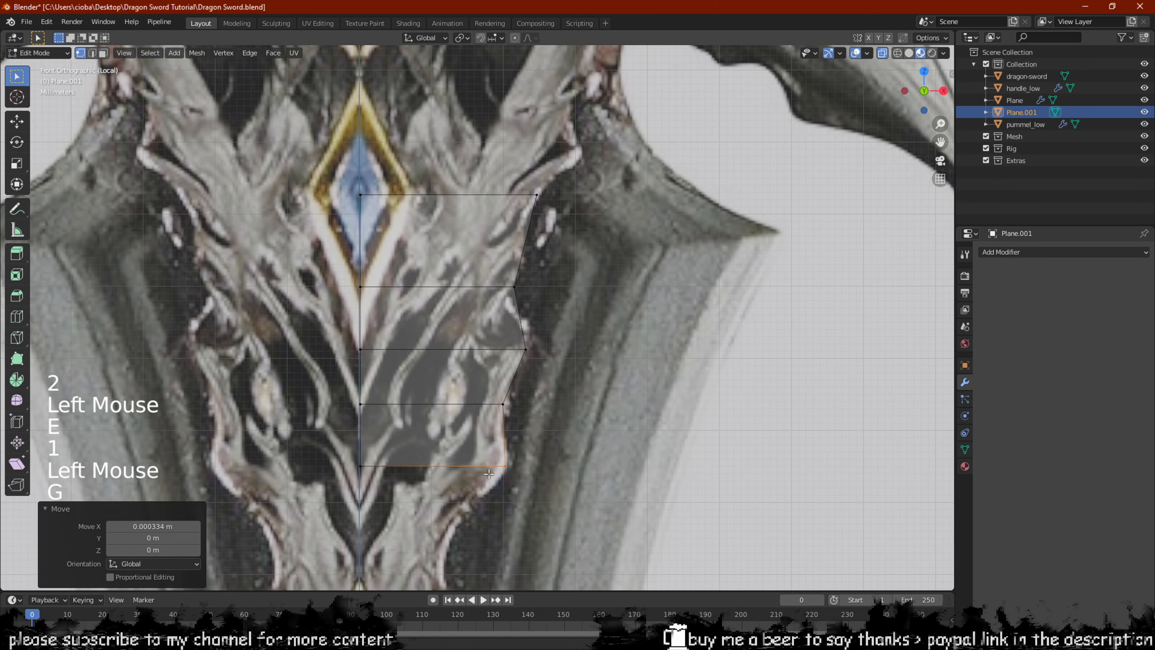
Extrude the bottom edge down about 0.0065 m below the flared corner and move the outer vertex about 0.005 m inward along X
middle_click_drag(486, 474, 519, 328, "shift")
key("2")
left_click(462, 335)
key("e")
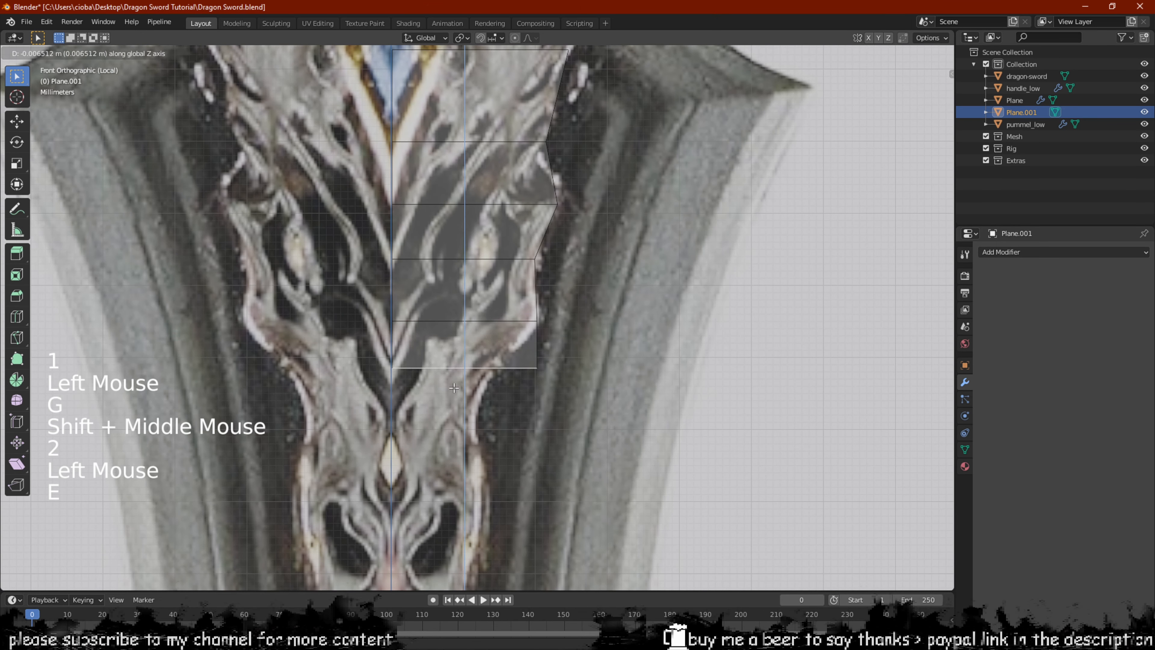
left_click(463, 392)
key("1")
left_click(536, 368)
key("g")
key("x")
left_click(458, 414)
middle_click_drag(446, 378, 471, 303, "shift")
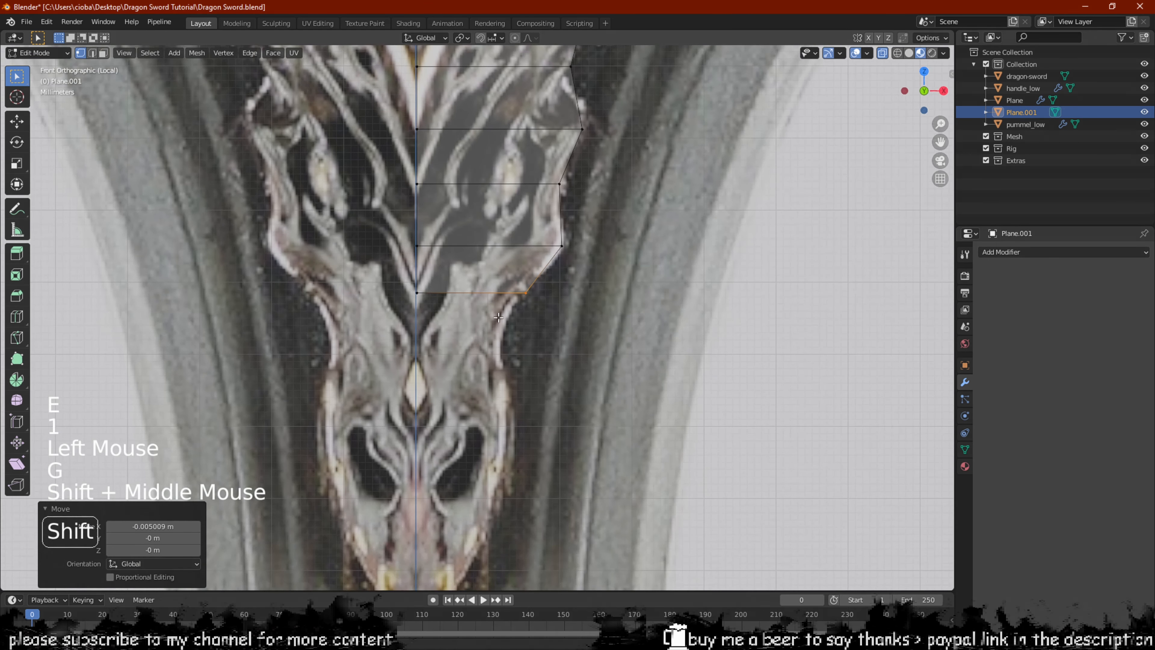
Extrude the bottom edge down about 0.0083 m to the skull's narrow neck and move the outer vertex inward along X to the contour
key("2")
key("e")
left_click(460, 369)
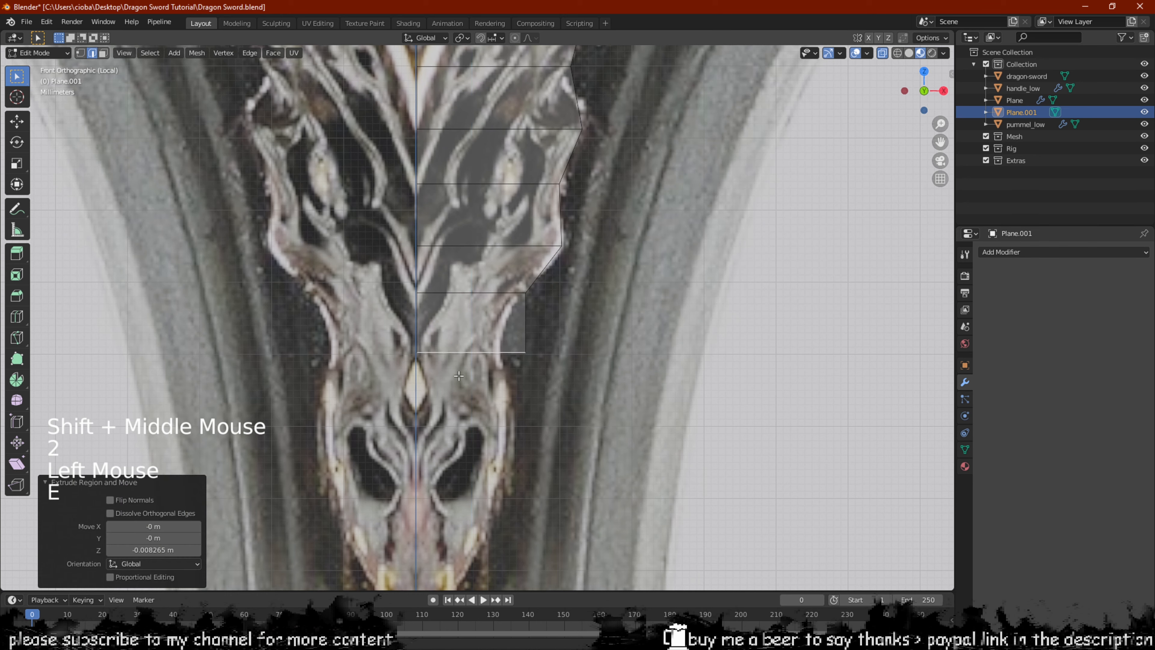
key("1")
left_click(553, 339)
key("g")
key("x")
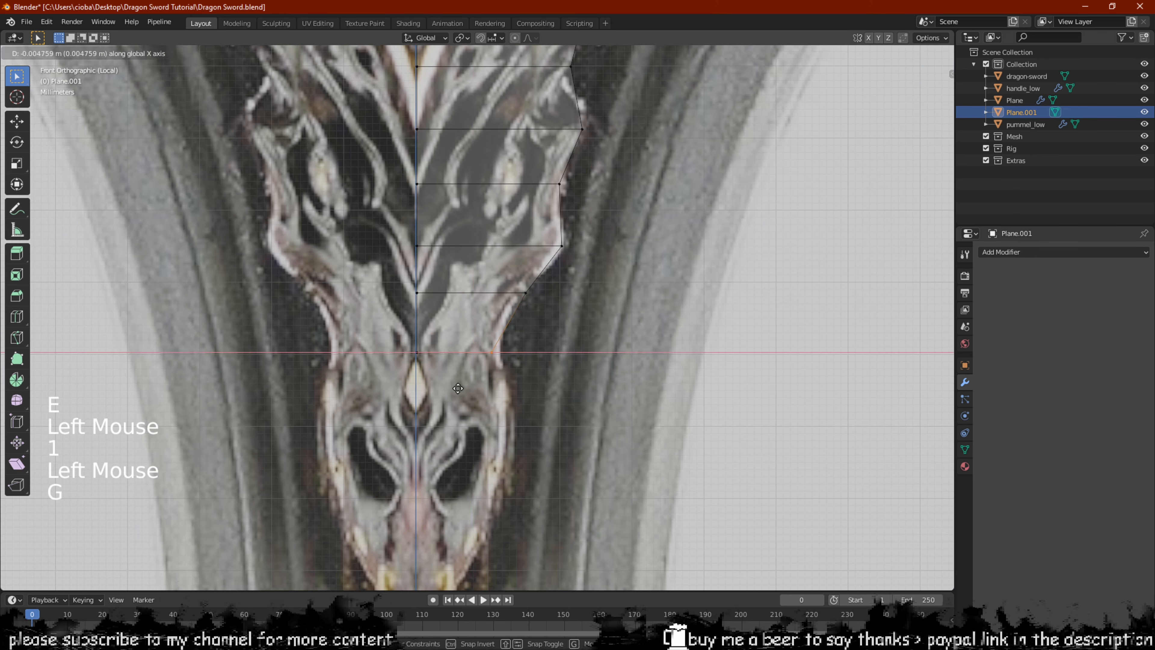
left_click(459, 388)
key("ctrl+r")
left_click(481, 323)
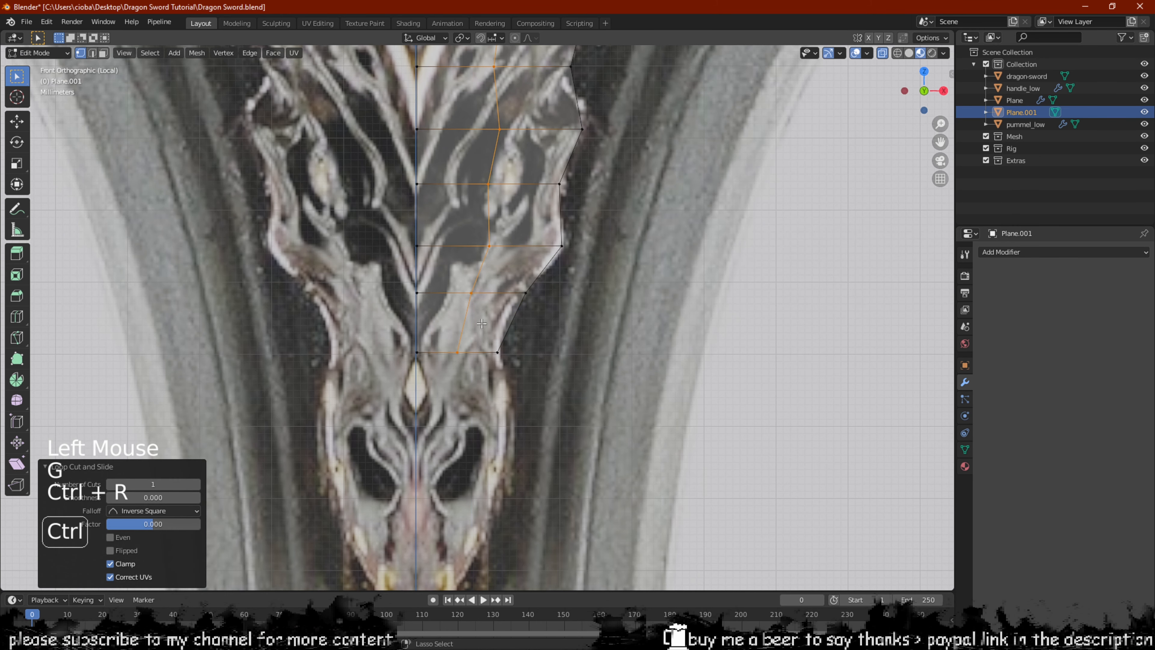
key("ctrl+z")
Add a horizontal loop cut across the neck section and move its outer vertex slightly inward along X to the contour
left_click(497, 328)
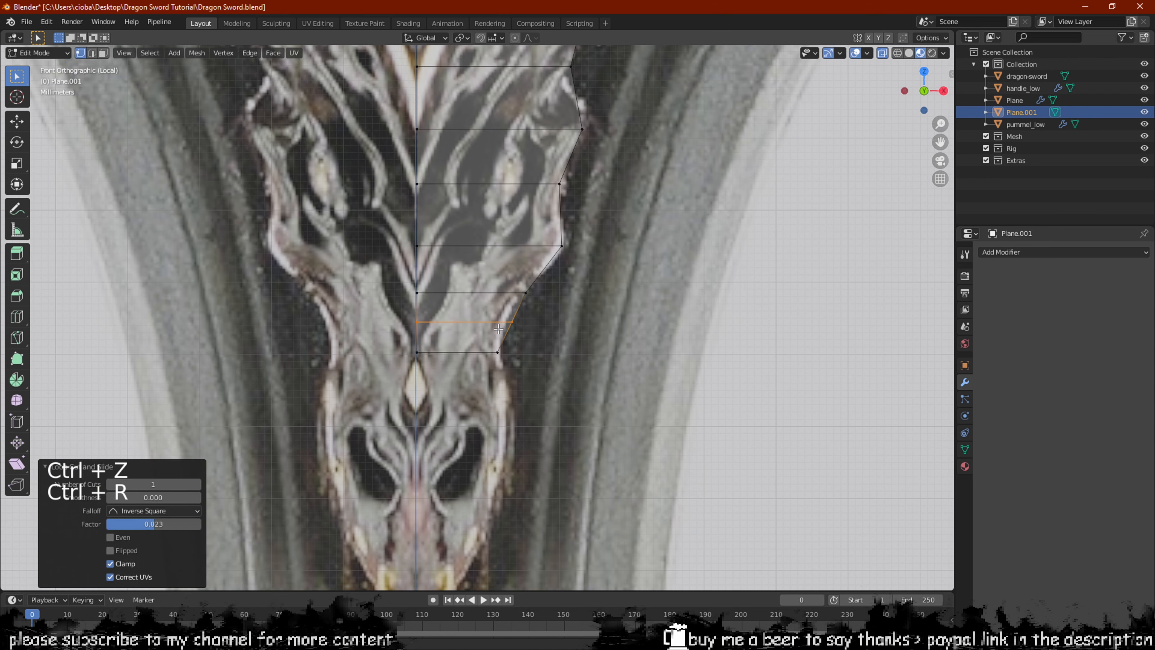
key("g")
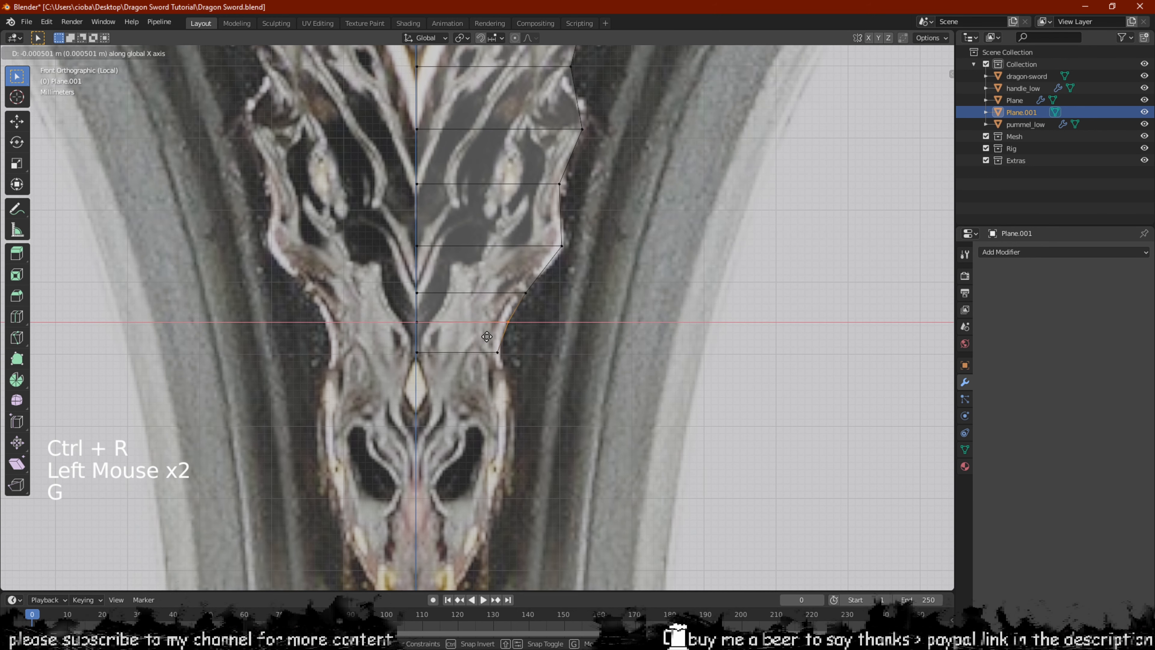
left_click(486, 336)
key("Tab")
key("Tab")
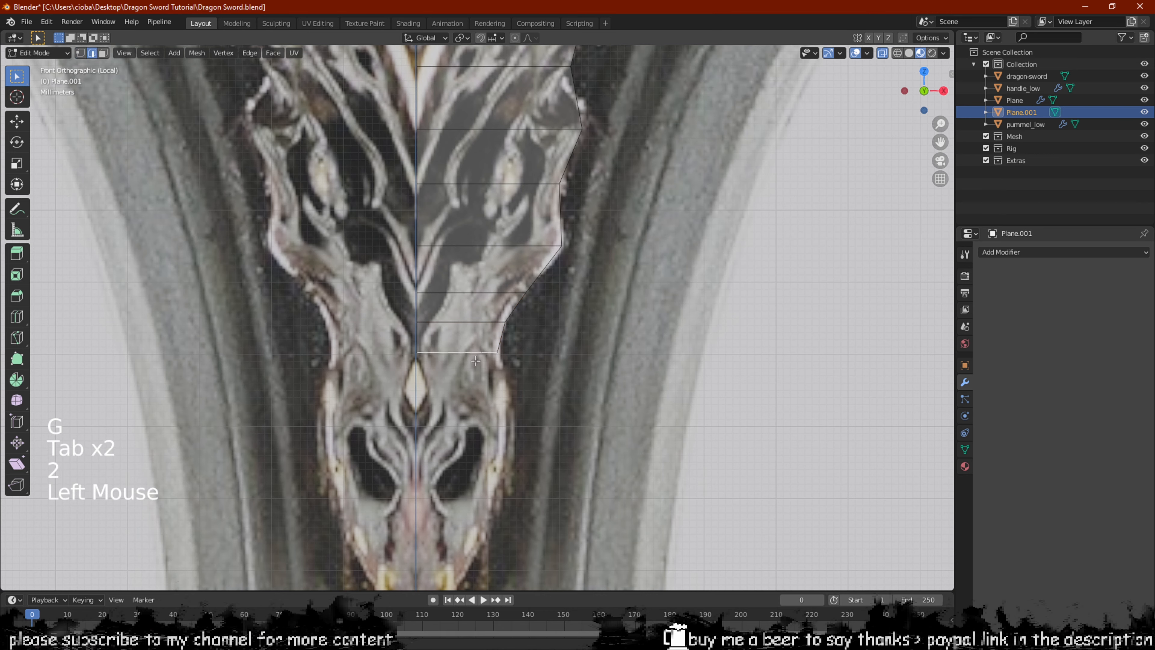
Extrude the neck's bottom edge down to the skull's eye sockets and move the outer vertex outward along X by about 0.001 m
key("e")
middle_click_drag(480, 457, 503, 348, "shift")
key("1")
left_click(528, 341)
key("g")
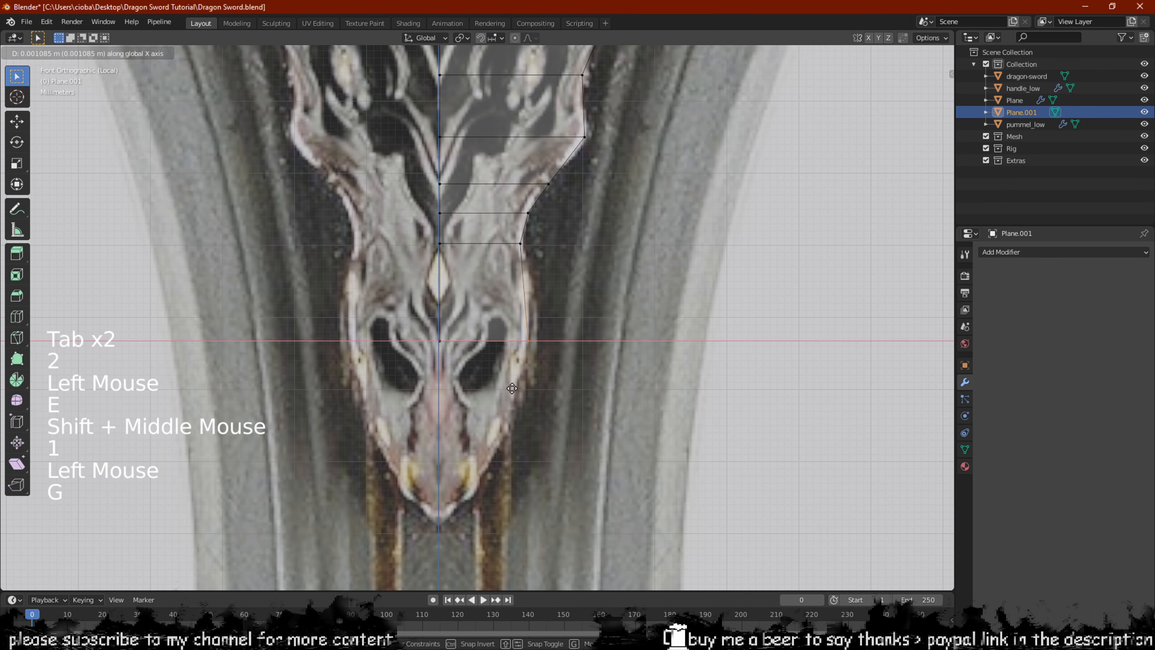
left_click(512, 387)
Add a horizontal loop cut above the eye sockets and move its outer vertex and the one below outward to the skull's contour
key("ctrl+r")
left_click(509, 299)
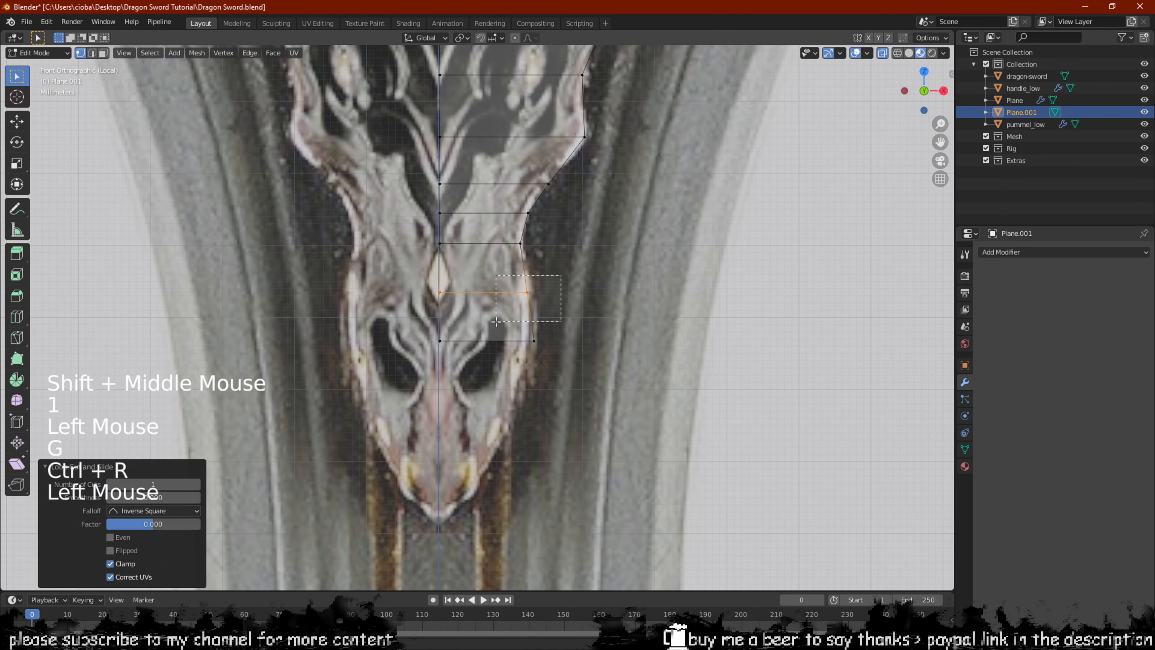
key("g")
left_click(534, 342)
key("g")
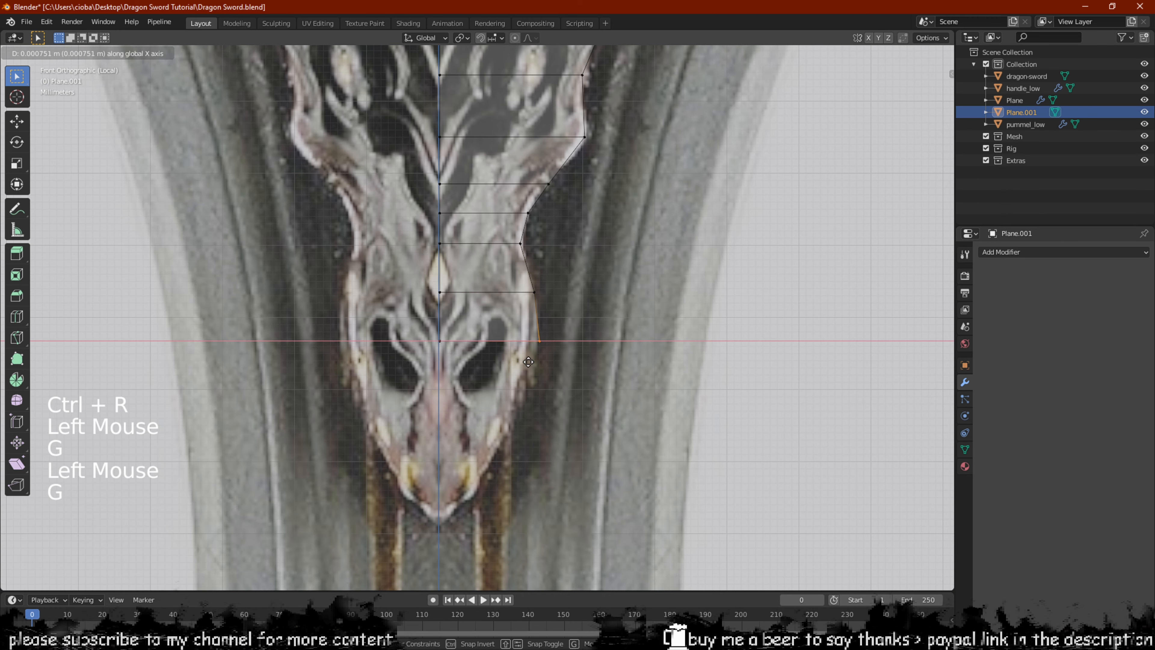
Extrude the bottom edge down about 0.011 m past the eye sockets and move the outer vertex about 0.0026 m inward along X
middle_click_drag(495, 387, 510, 303, "shift")
key("2")
key("e")
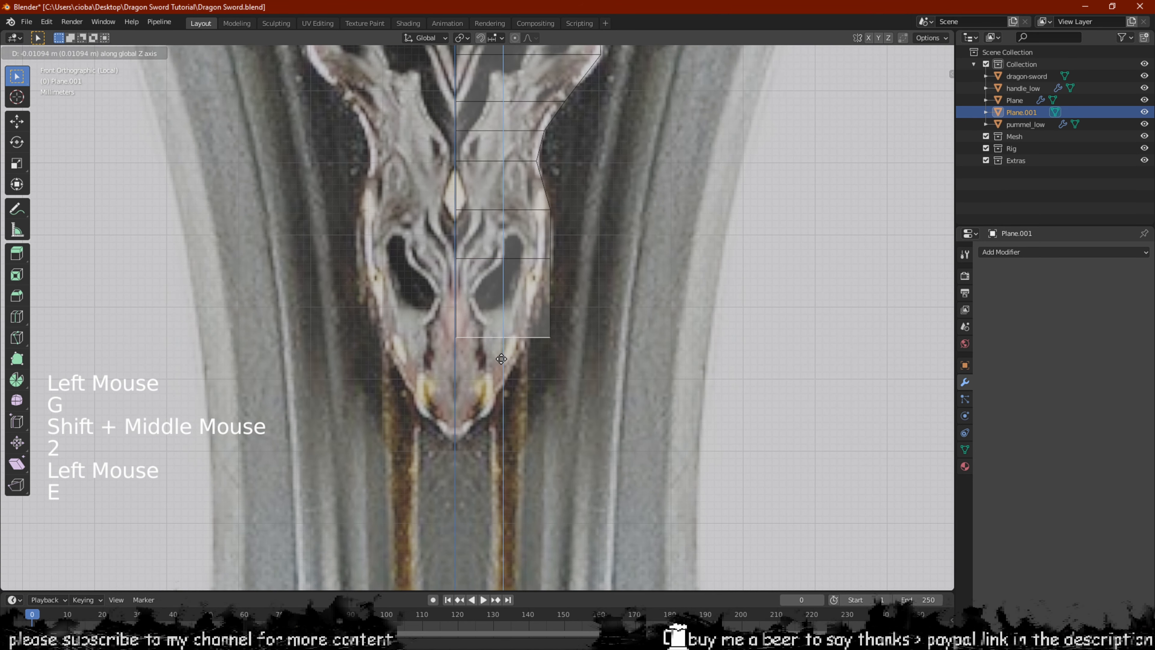
left_click(500, 359)
key("1")
left_click(530, 354)
key("g")
key("x")
left_click(510, 356)
Extrude the bottom edge down about 0.0121 m to the end of the snout and move the outer vertex about 0.0064 m inward along X
key("2")
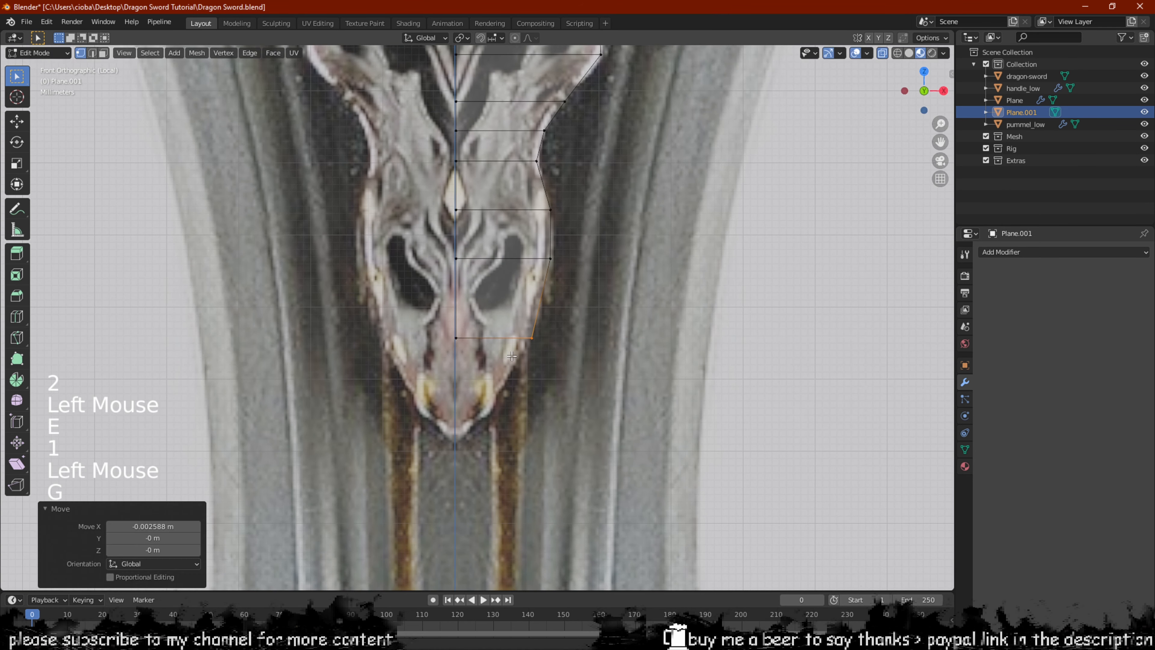
left_click(496, 338)
key("e")
left_click(479, 435)
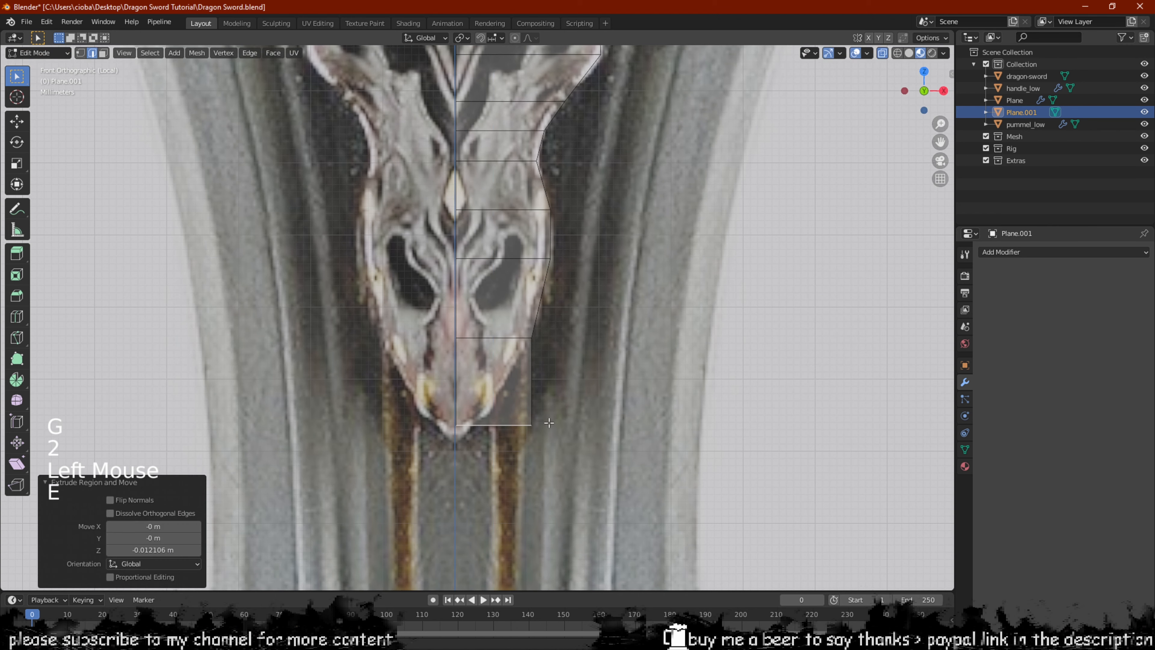
key("1")
left_click(518, 437)
key("g")
left_click(473, 438)
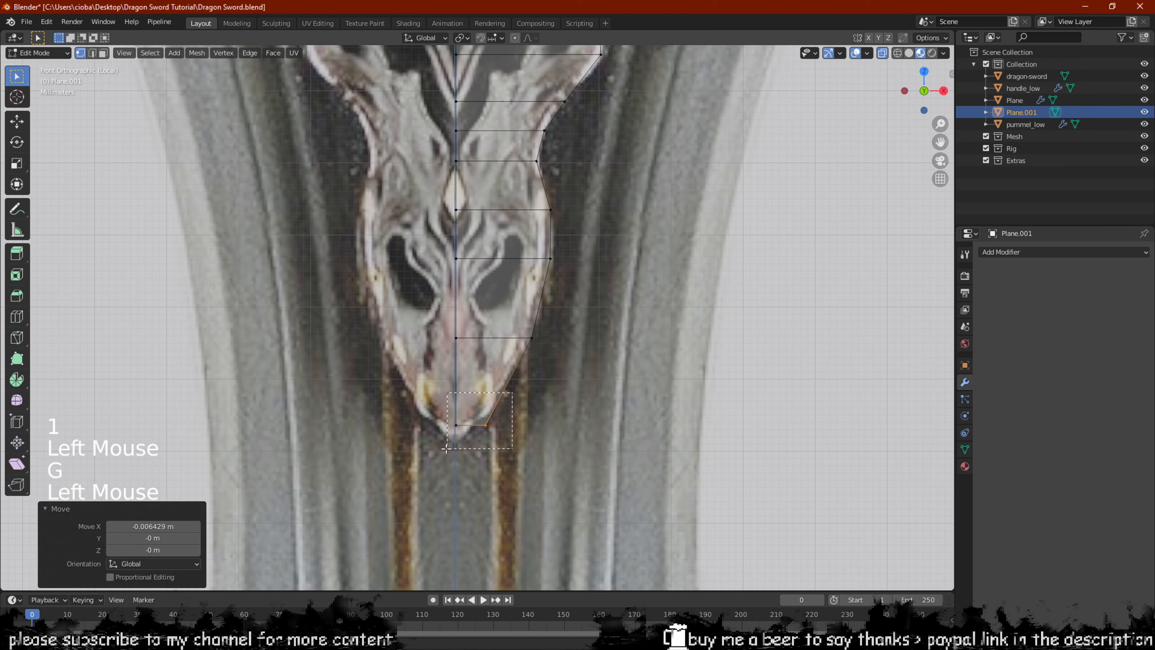
Raise the snout's bottom edge slightly and nudge its outer vertex onto the snout's contour
key("g")
left_click(470, 431)
key("g")
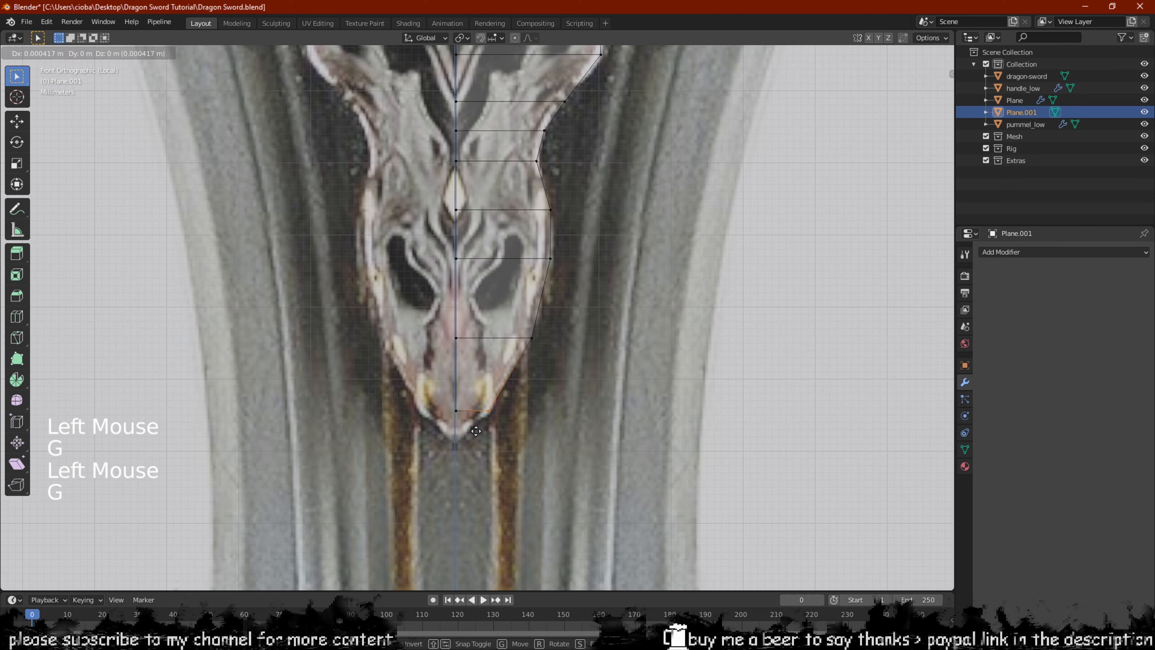
Extrude the snout's bottom edge down about 0.0033 m to the tip and move the outer vertex about 0.0031 m inward along X
key("2")
left_click(470, 431)
key("e")
left_click(462, 440)
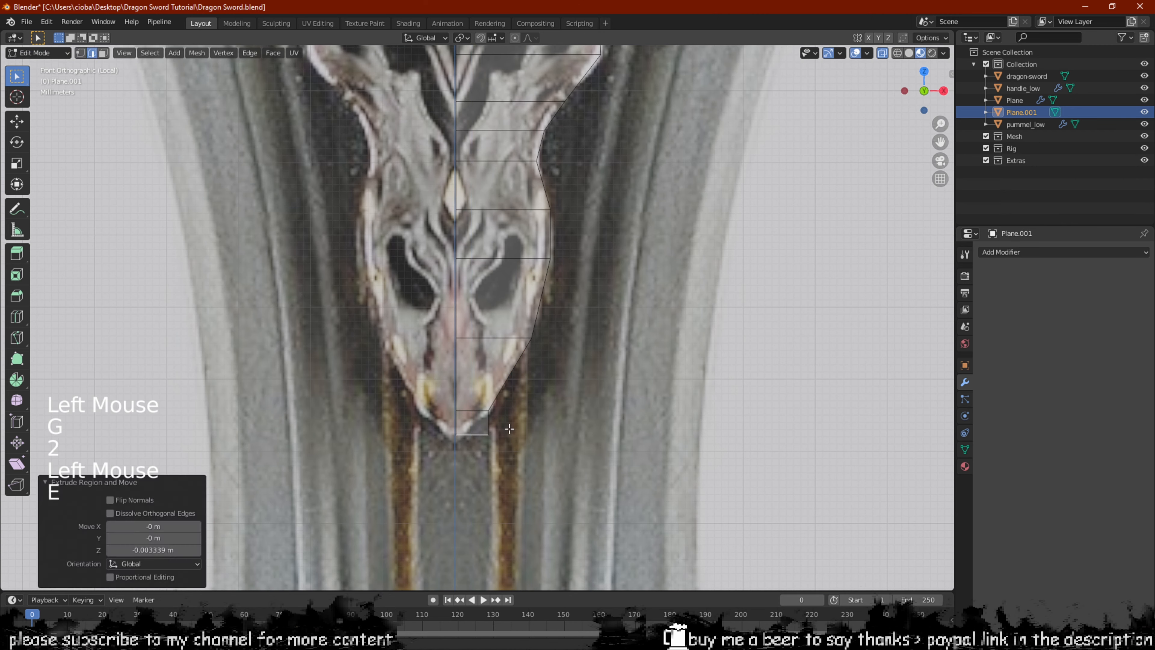
key("1")
left_click(481, 451)
key("g")
left_click(459, 451)
Lower the snout tip's centre-line vertex by 0.00058 m along Z to form the point
scroll(470, 451, "up", 2)
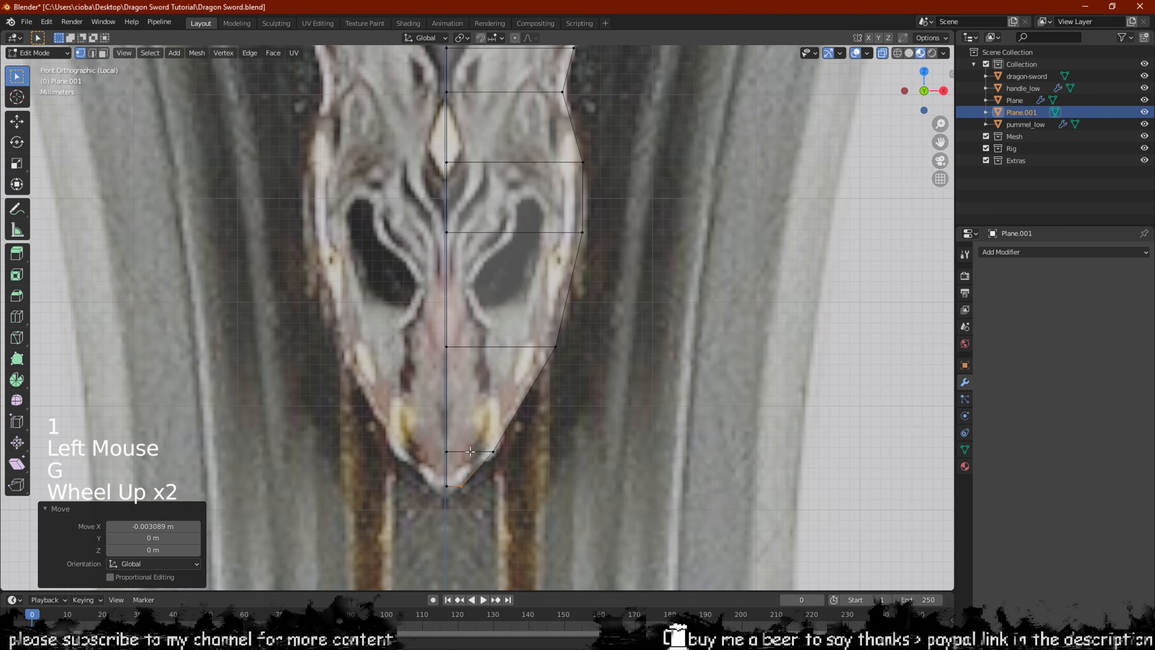
left_click(445, 489)
key("g")
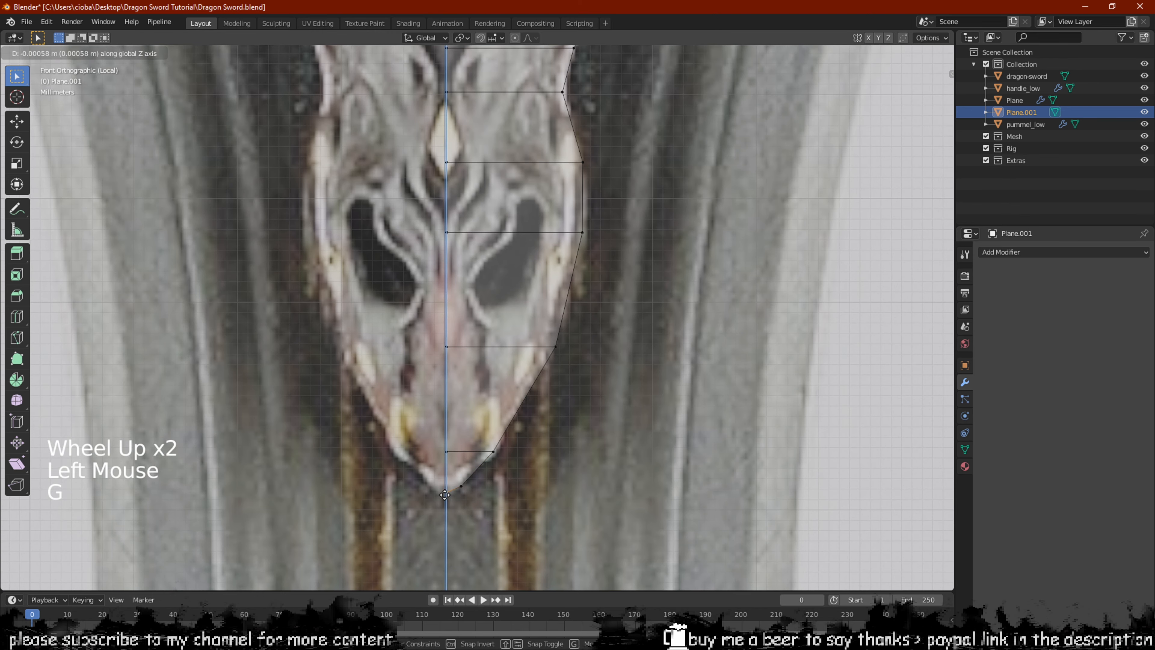
left_click(445, 495)
Extrude the top edge of the half-skull mesh upward along Z over the lower part of the dark crest
scroll(467, 484, "up", 1)
scroll(467, 483, "down", 6)
middle_click_drag(514, 228, 479, 386, "shift")
middle_click_drag(505, 278, 507, 373, "shift")
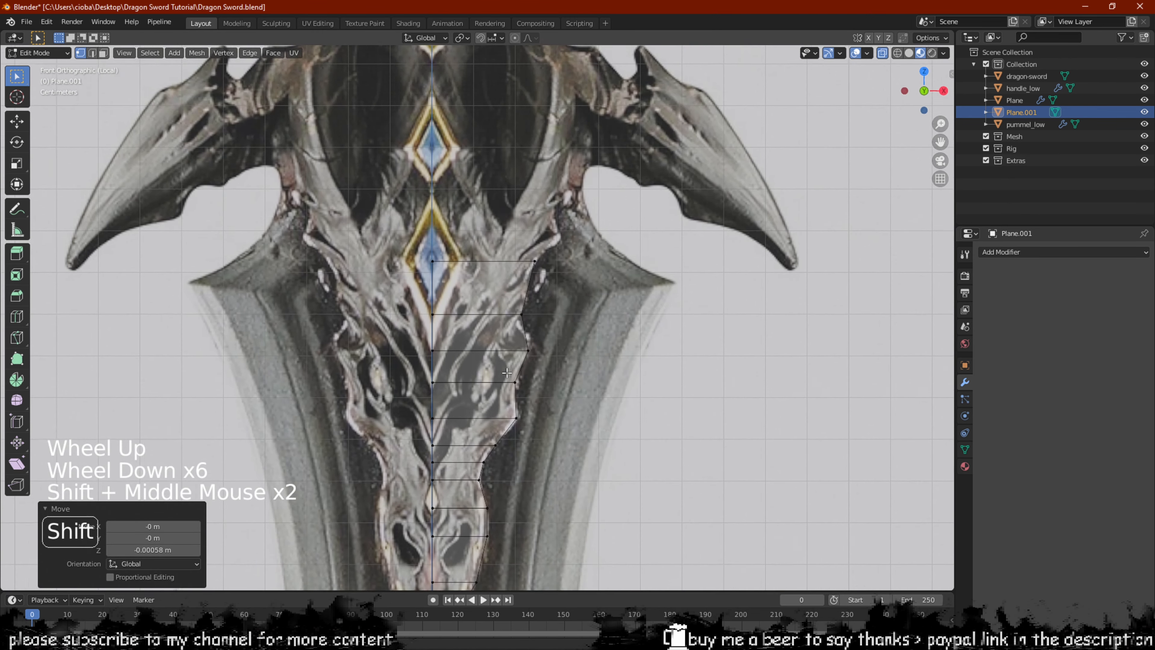
scroll(507, 373, "up", 3)
scroll(500, 391, "up", 1)
middle_click_drag(500, 327, 478, 392, "shift")
scroll(500, 391, "down", 2)
scroll(478, 393, "up", 1)
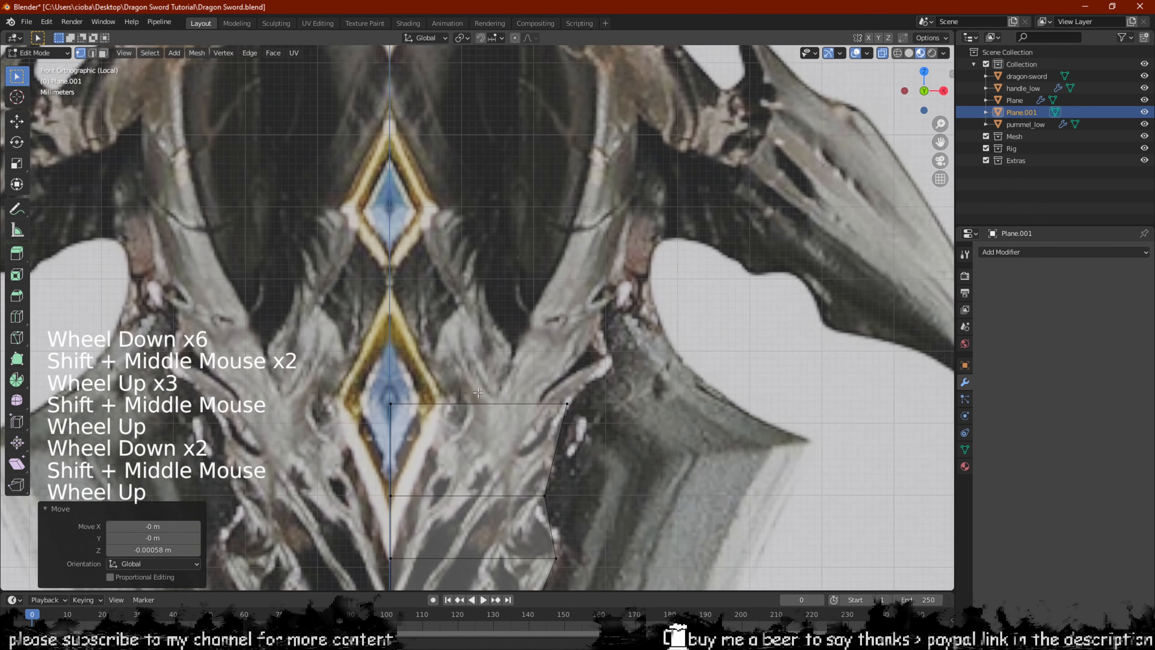
left_click(478, 394)
left_click(478, 395)
key("2")
left_click(478, 403)
key("e")
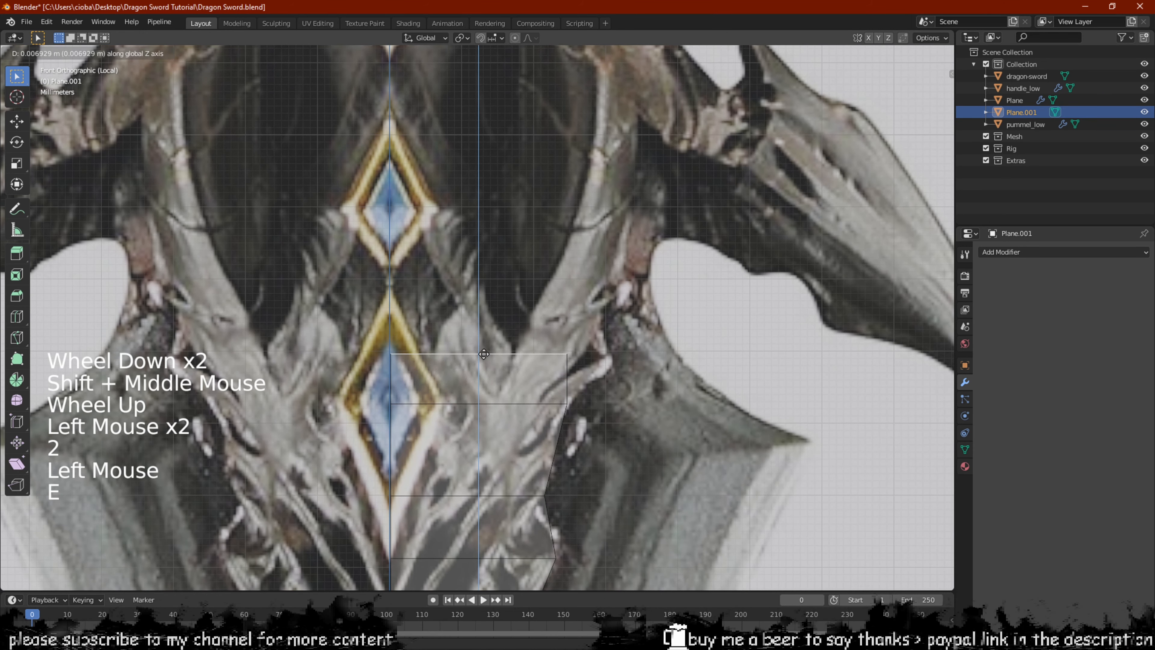
left_click(493, 330)
Add a vertical loop cut down the middle of the half-skull mesh
scroll(492, 330, "down", 1)
middle_click_drag(495, 327, 511, 409, "shift")
key("ctrl+r")
left_click(513, 410)
left_click(513, 410)
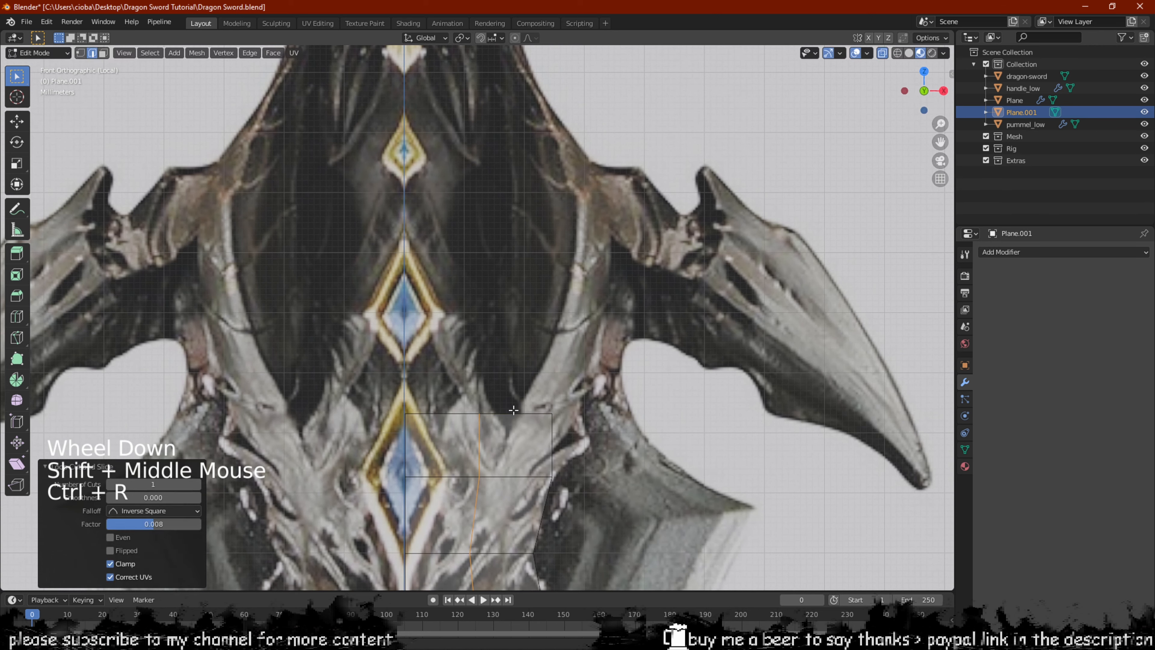
Extrude the inner half of the top edge upward along Z to the middle of the second-lowest diamond gem
key("1")
left_click(478, 414)
key("2")
left_click(455, 414)
key("e")
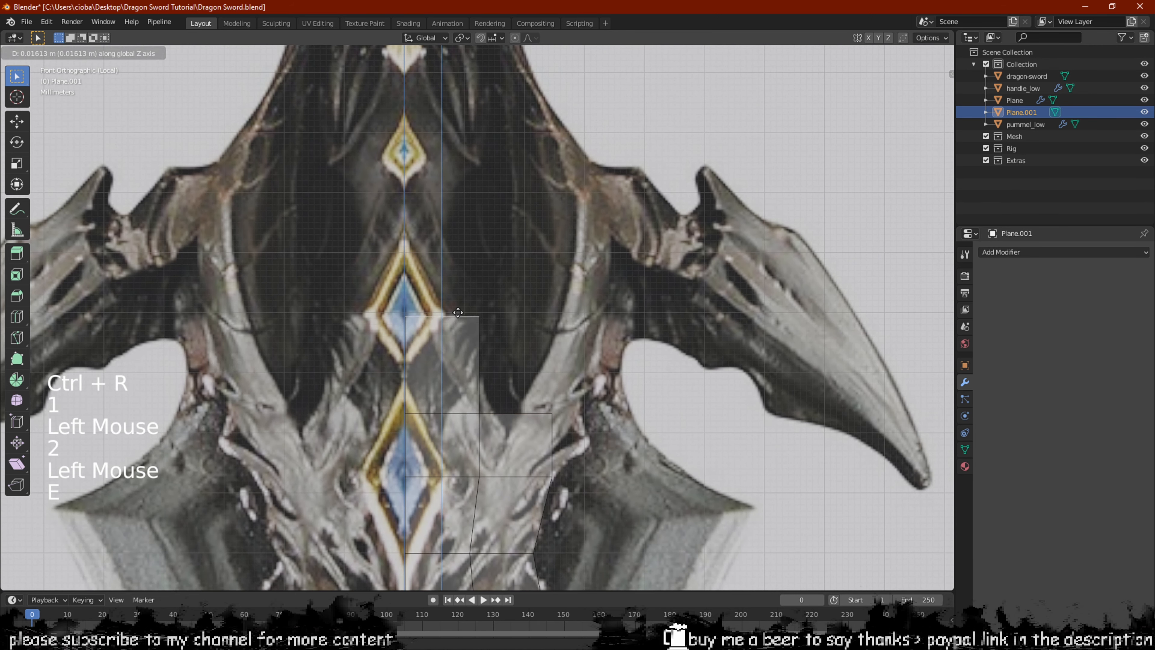
left_click(464, 303)
Fill a face beside the new inner strip and move its outer corner about 0.0023 m outward and 0.0012 m down
scroll(477, 425, "up", 1)
key("1")
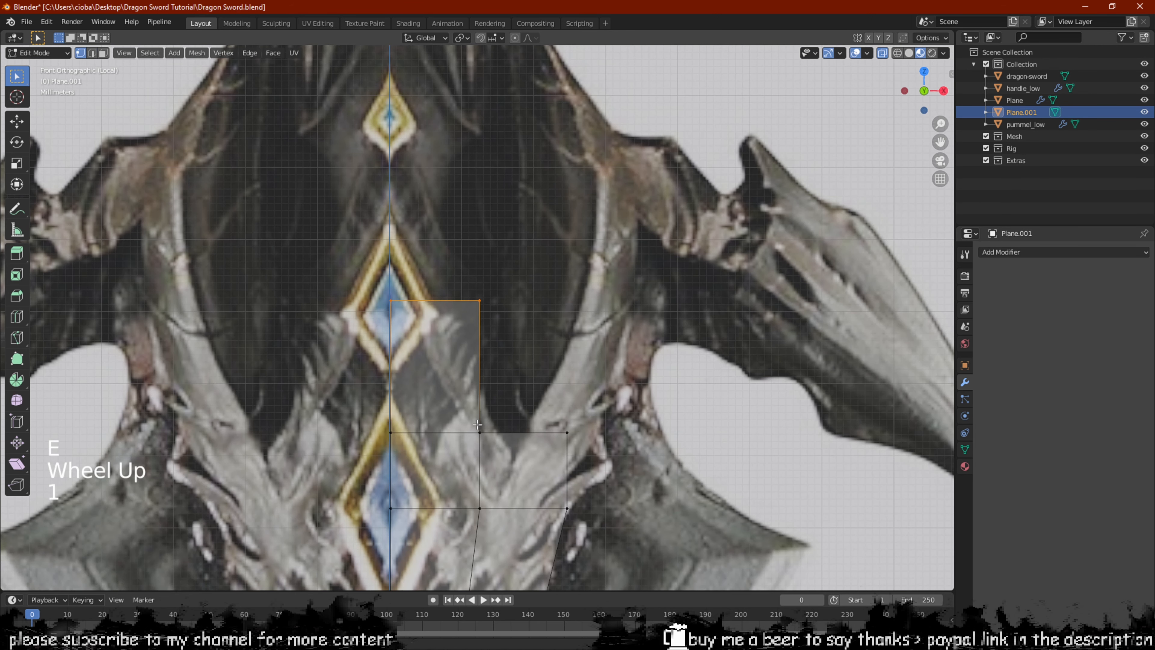
key("f")
left_click(535, 334)
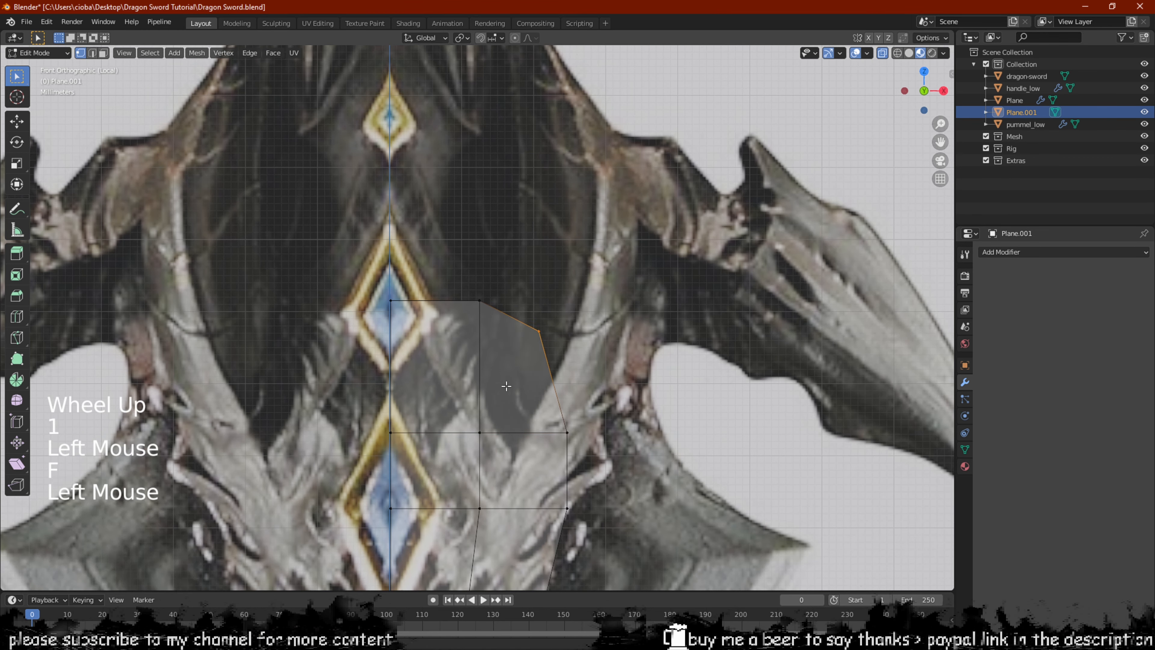
key("g")
left_click(509, 416)
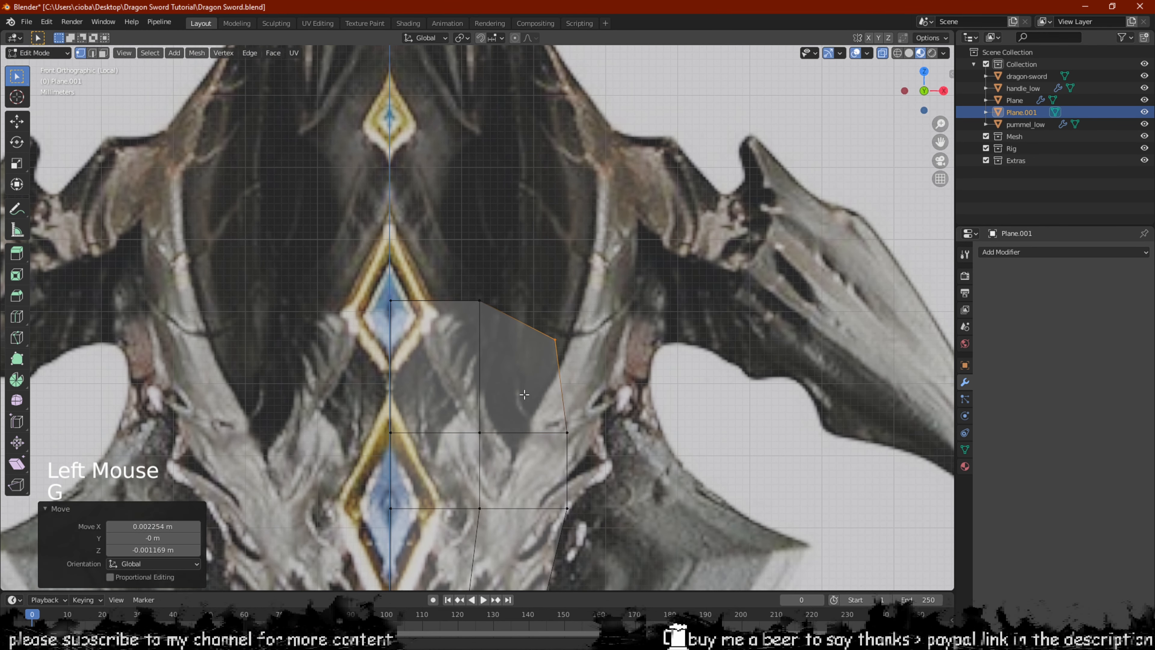
Extrude the inner top edge upward past the second gem and move its outer vertex about 0.0040 m inward along X
scroll(508, 409, "up", 2)
middle_click_drag(447, 280, 454, 324, "shift")
scroll(454, 324, "down", 2)
key("2")
left_click(454, 324)
key("e")
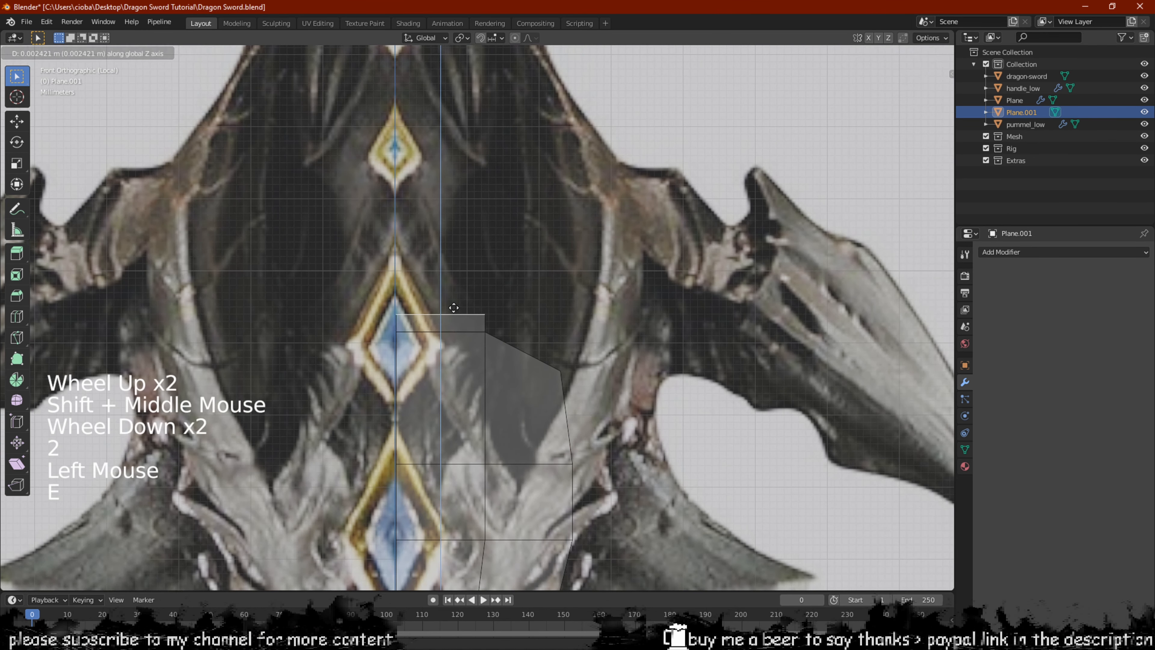
middle_click_drag(452, 213, 503, 385, "shift")
key("1")
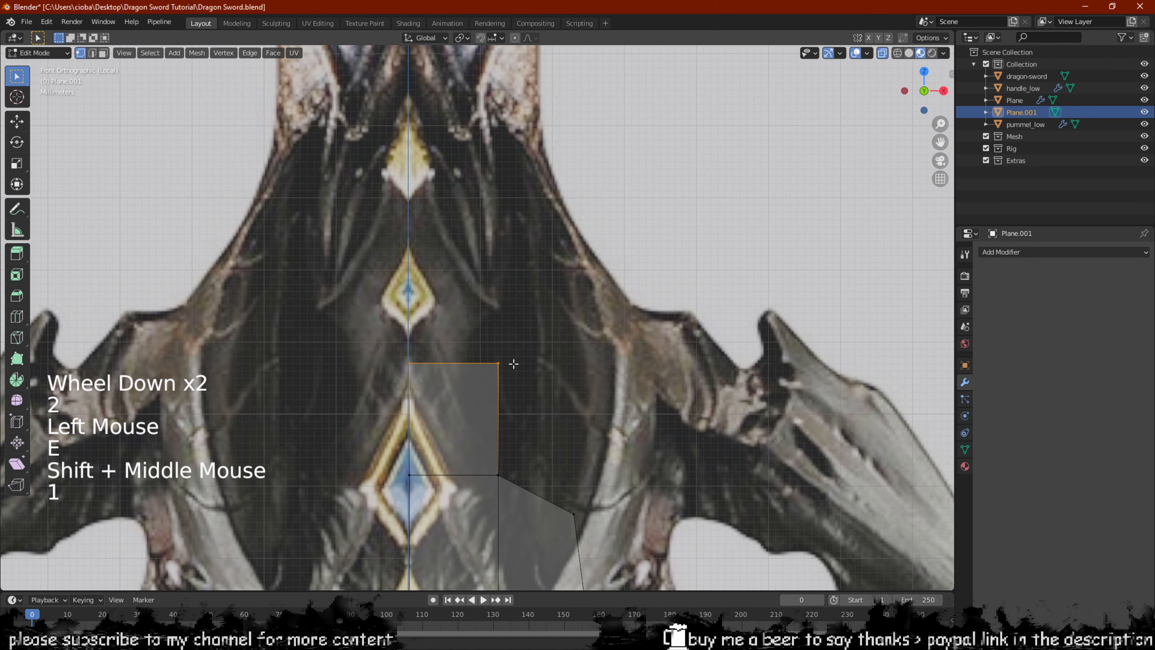
key("1")
left_click(498, 363)
key("g")
left_click(459, 423)
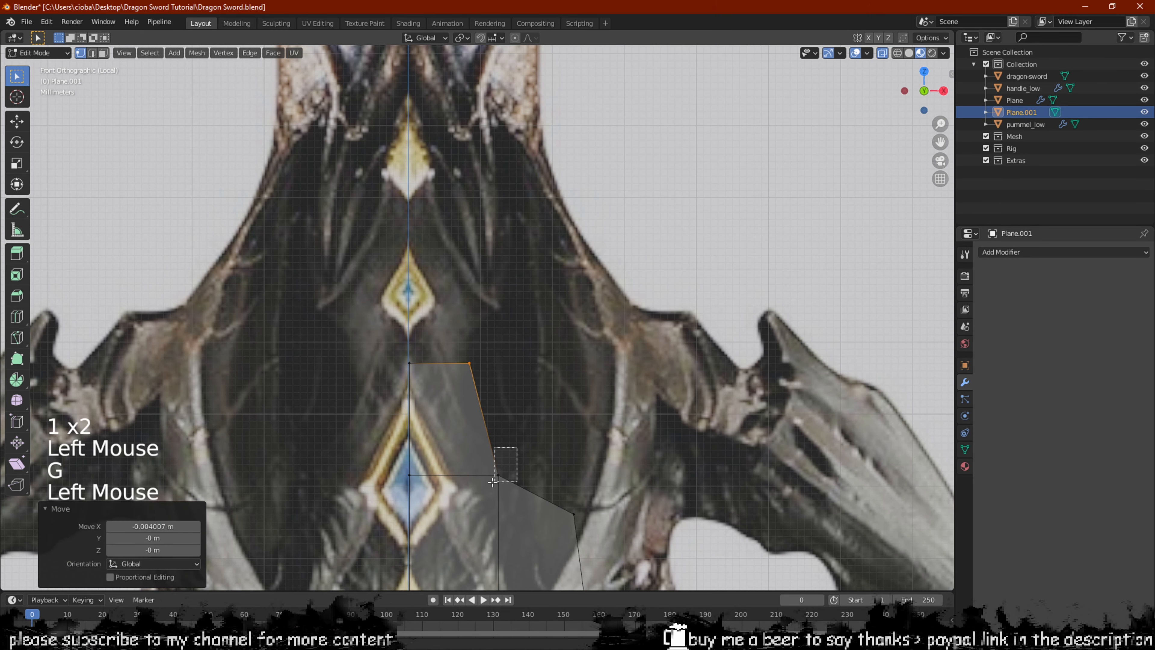
Move the outer vertex at the level of the second gem about 0.0037 m inward along X
left_click_drag(492, 482, 493, 483)
key("g")
left_click(476, 448)
scroll(476, 448, "up", 2, "shift")
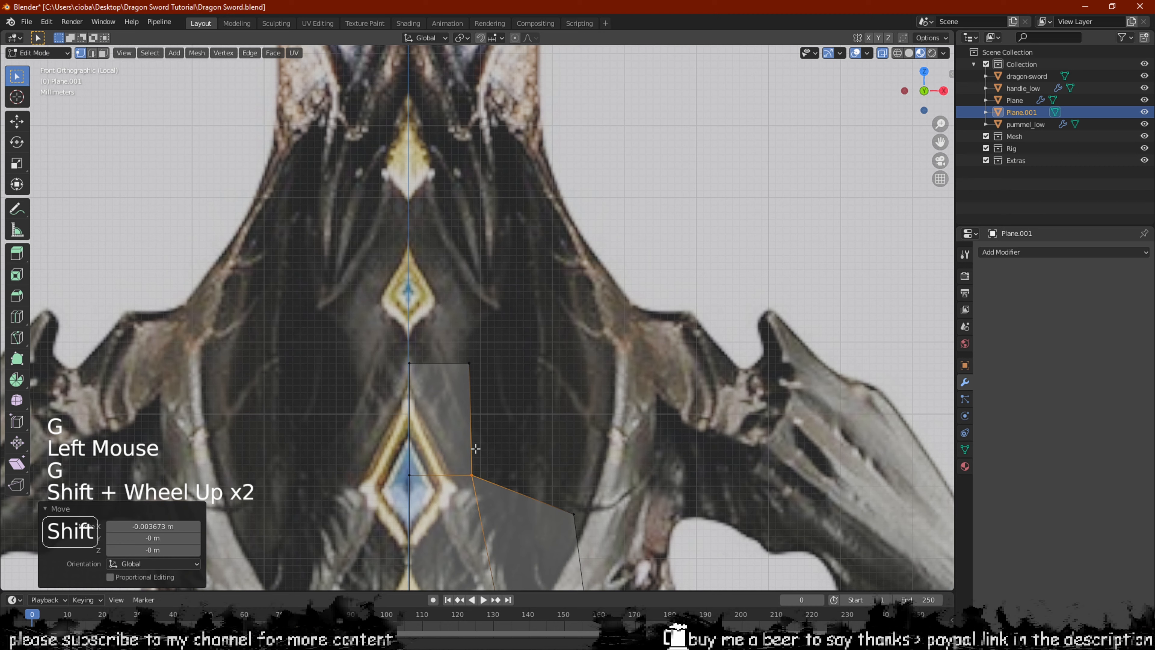
Extrude the top edge up to the third gem and move its outer vertex about 0.0039 m outward and 0.0004 m down
key("2")
left_click(453, 363)
key("e")
left_click(453, 301)
key("1")
left_click(466, 298)
key("g")
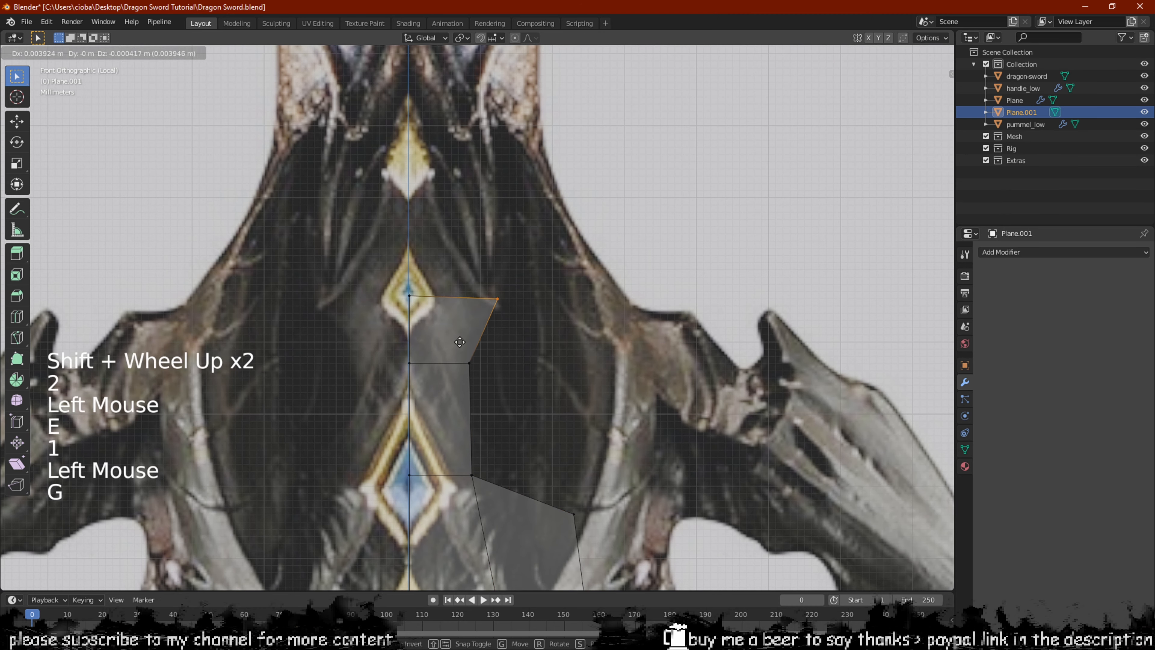
left_click(458, 342)
Extrude the top edge about 0.020 m up to the uppermost gem and move its outer vertex about 0.0082 m inward along X
middle_click_drag(458, 342, 444, 400, "shift")
key("2")
left_click(432, 373)
key("e")
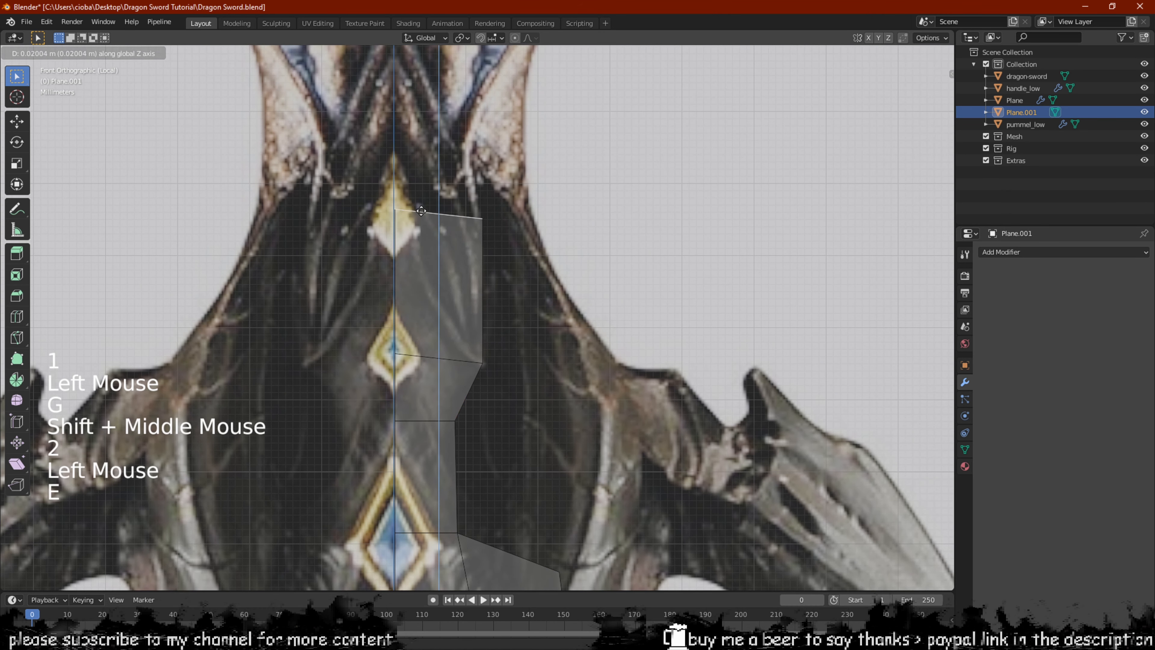
left_click(421, 211)
key("1")
key("g")
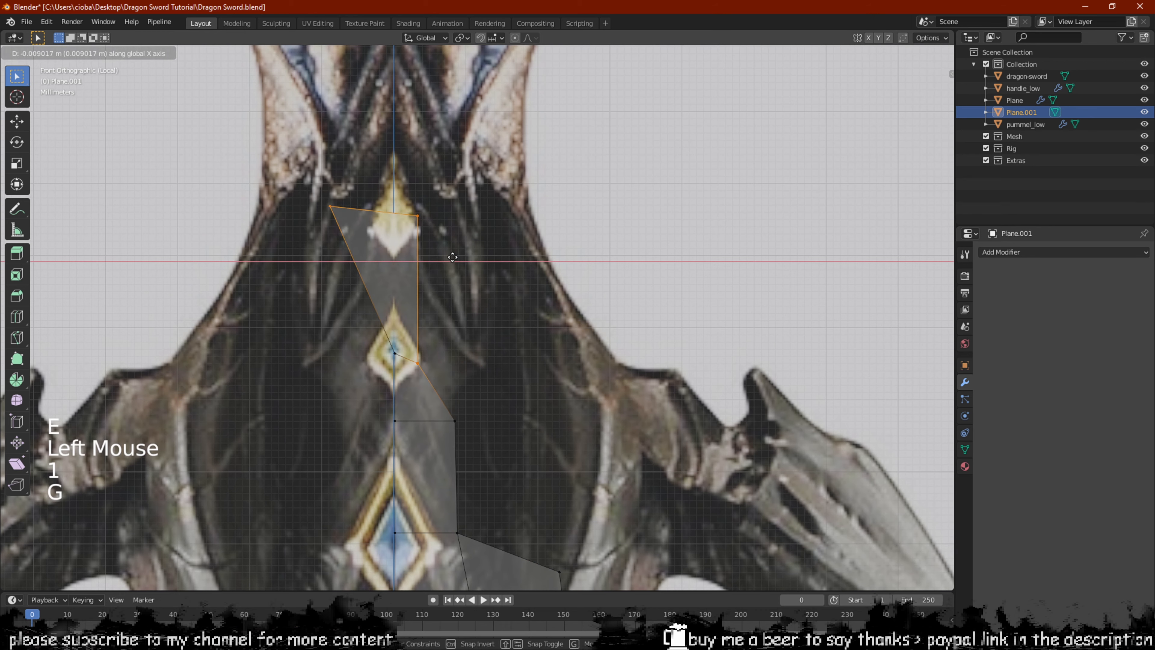
left_click(452, 257)
key("g")
left_click(412, 278)
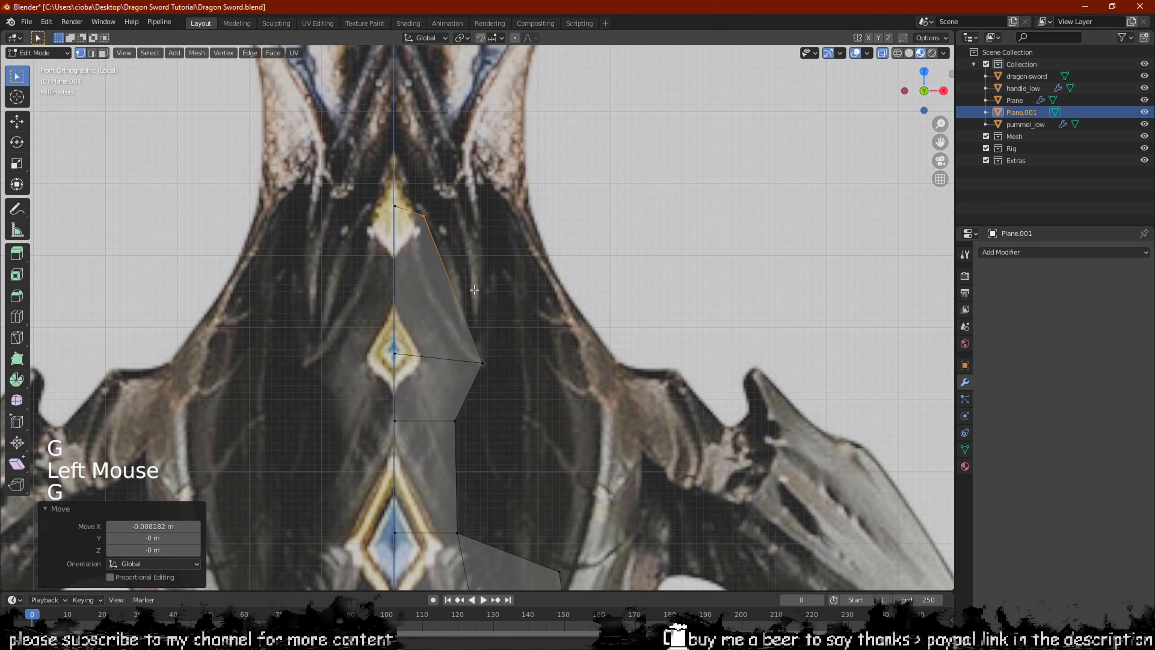
Add a horizontal loop cut across the newest face, move its outer vertex inward along X, and raise the top outer vertex about 0.0003 m
key("ctrl+r")
left_click_drag(459, 296, 471, 283)
key("g")
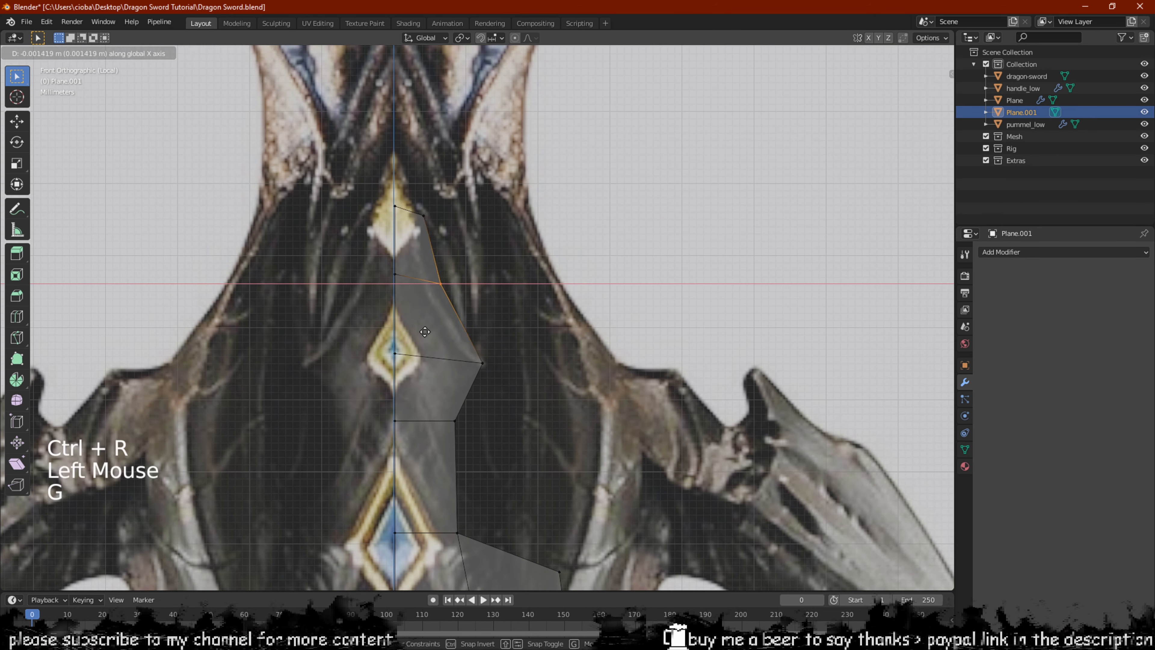
middle_click_drag(443, 132, 439, 323, "shift")
scroll(439, 323, "up", 2)
left_click(439, 323)
key("g")
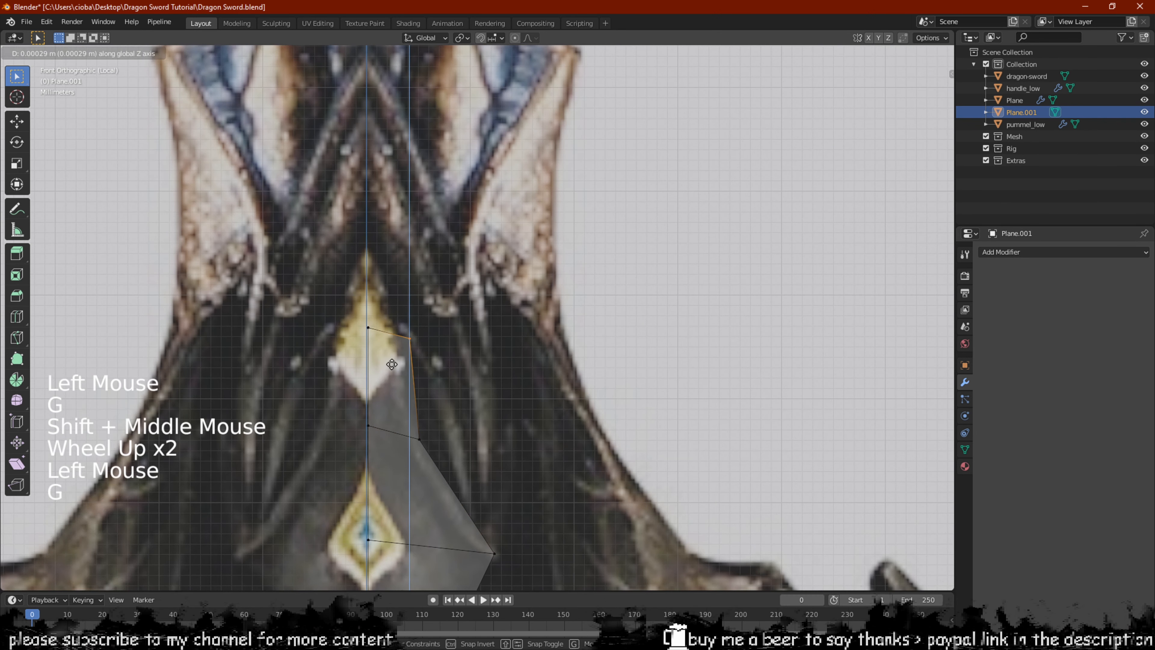
Extrude the top edge about 0.0072 m up to the uppermost gem's tip and move its outer vertex about 0.0027 m inward along X
key("2")
left_click(395, 327)
key("e")
left_click(398, 244)
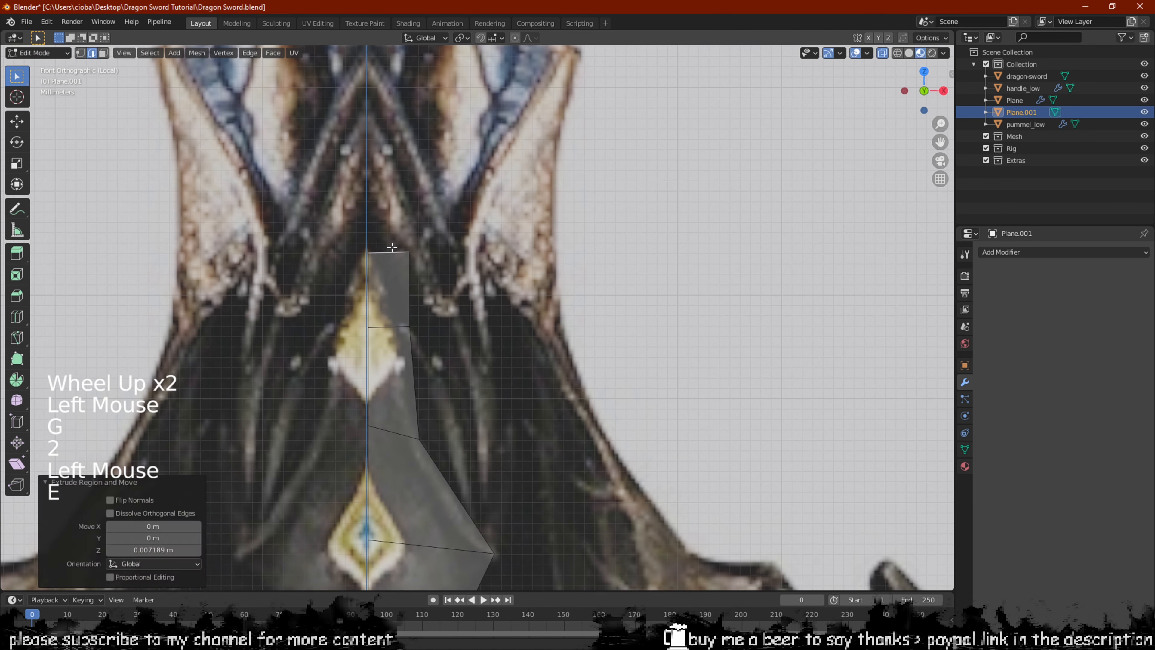
key("1")
left_click(400, 252)
key("g")
key("x")
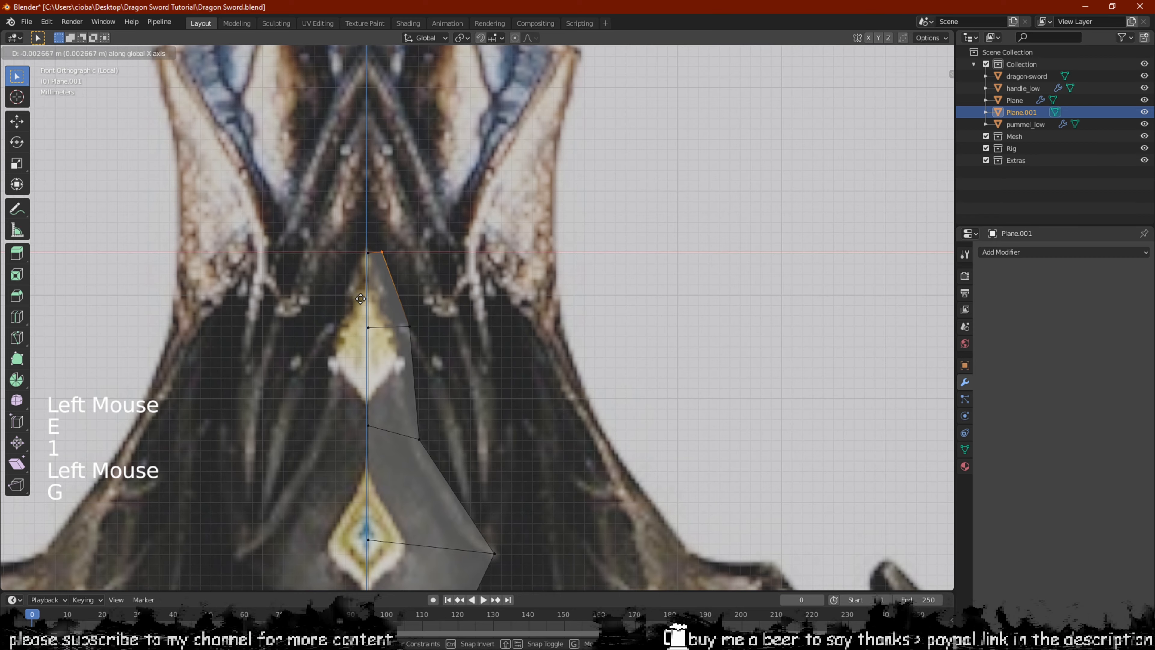
Examine the traced half-skull mesh against the reference image as a whole, from the front and at an angle
scroll(360, 299, "down", 6)
key("Tab")
scroll(378, 323, "down", 8)
middle_click_drag(407, 407, 402, 293, "shift")
scroll(402, 294, "up", 2)
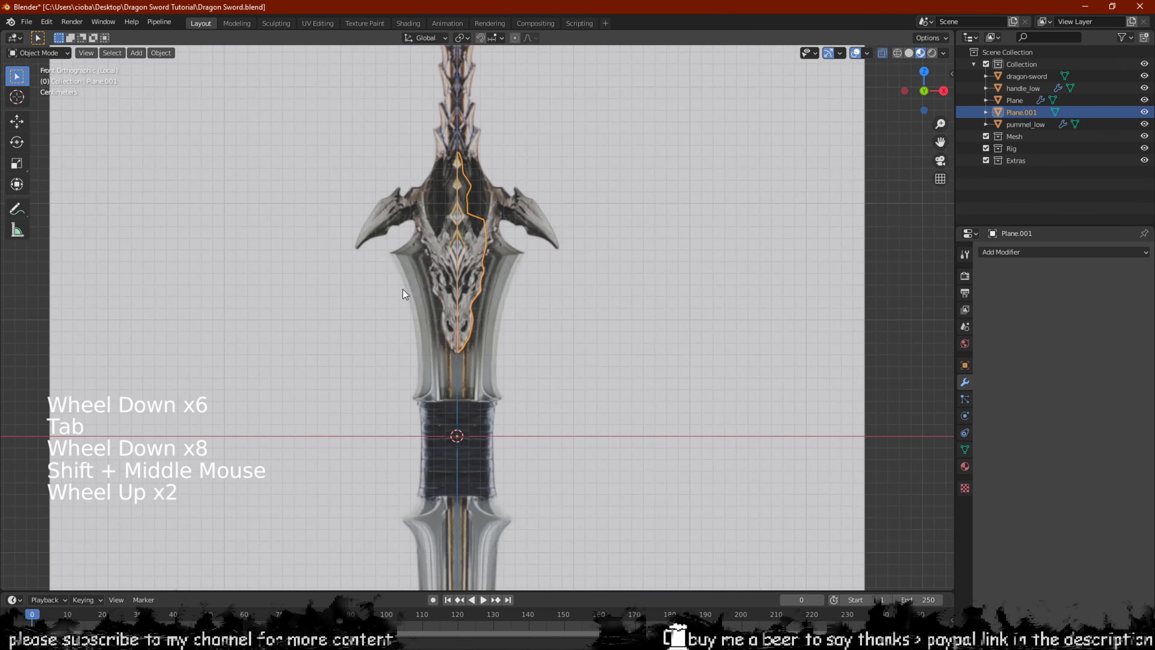
scroll(402, 294, "up", 5)
key("Tab")
middle_click_drag(482, 319, 427, 376, "shift")
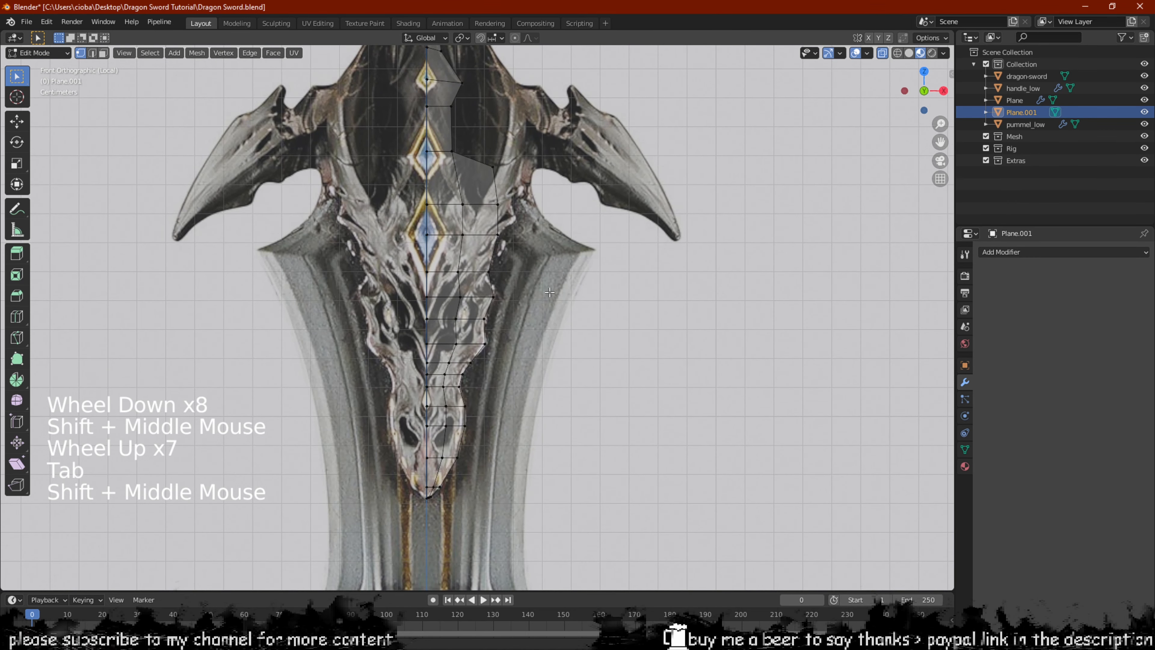
scroll(563, 292, "up", 2)
scroll(542, 296, "down", 2)
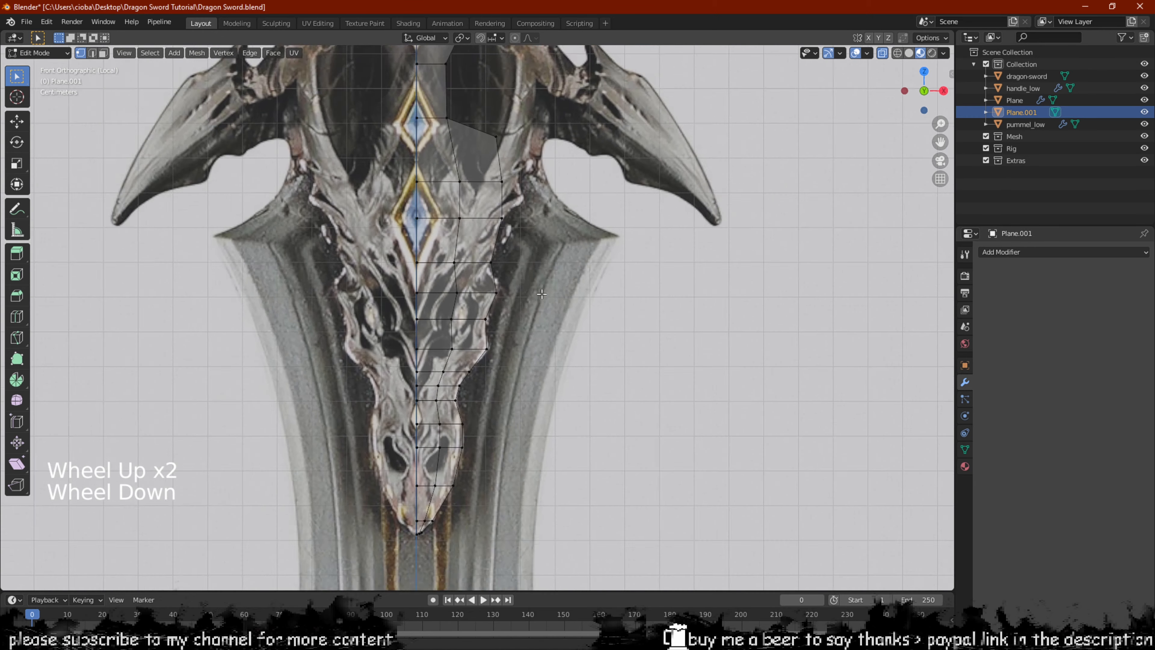
mouse_move(543, 296)
middle_mouse_down()
mouse_move(445, 265)
mouse_move(537, 290)
middle_mouse_up()
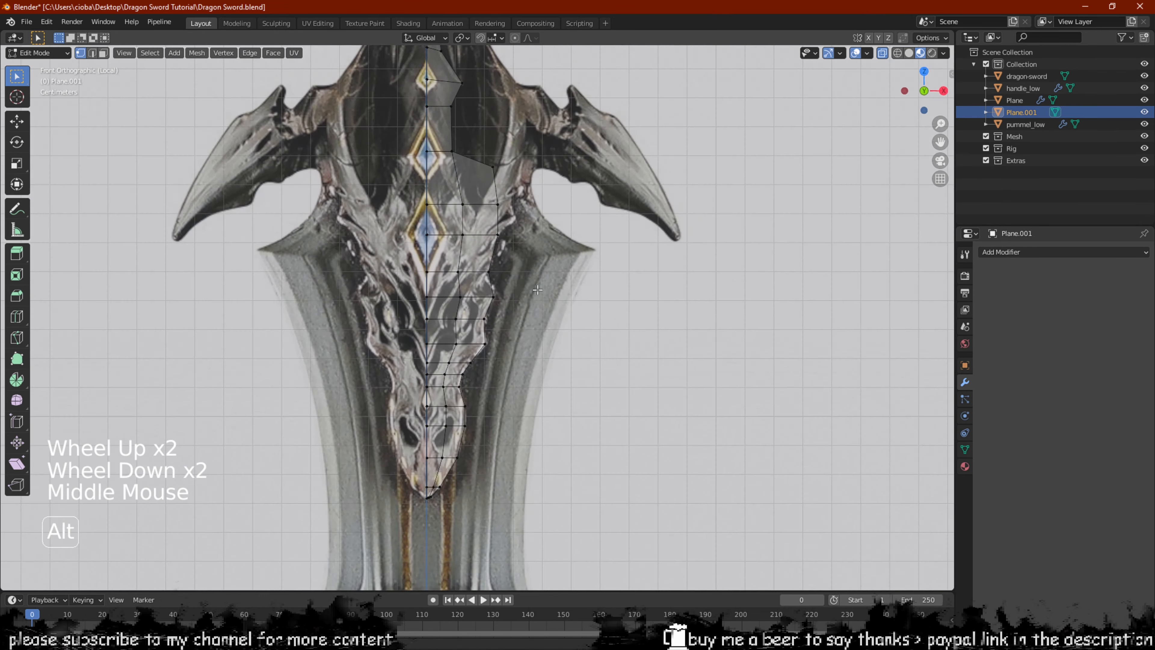
middle_click_drag(506, 234, 471, 324, "shift")
scroll(471, 325, "up", 3)
scroll(471, 325, "down", 2)
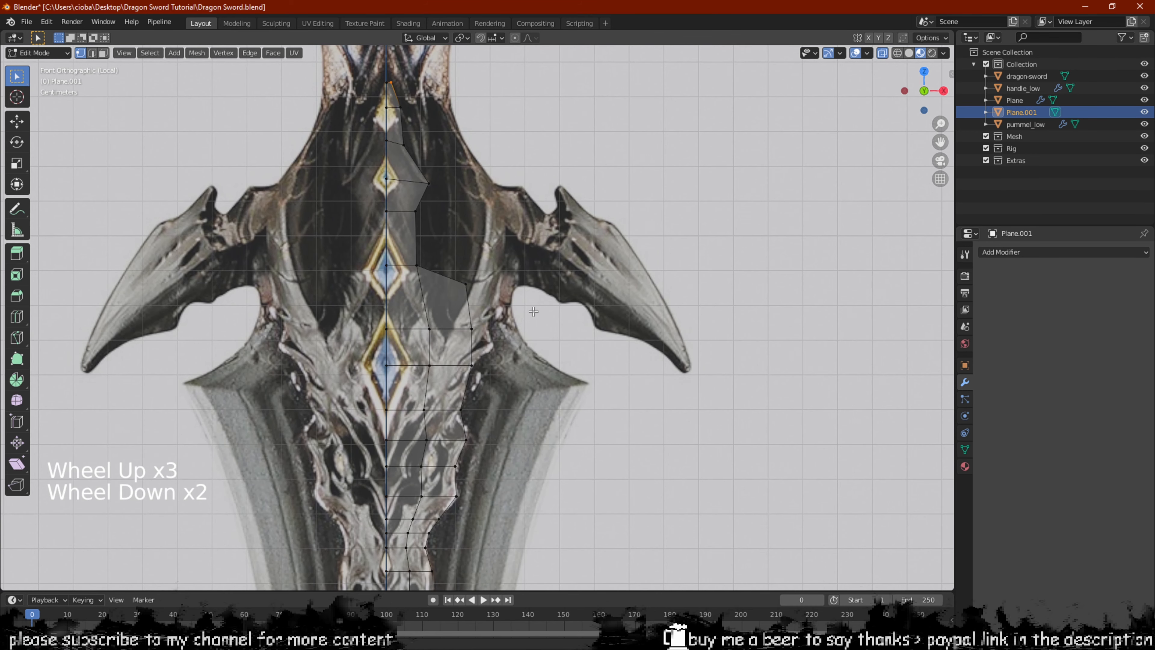
key("Tab")
scroll(536, 310, "down", 1)
key("Tab")
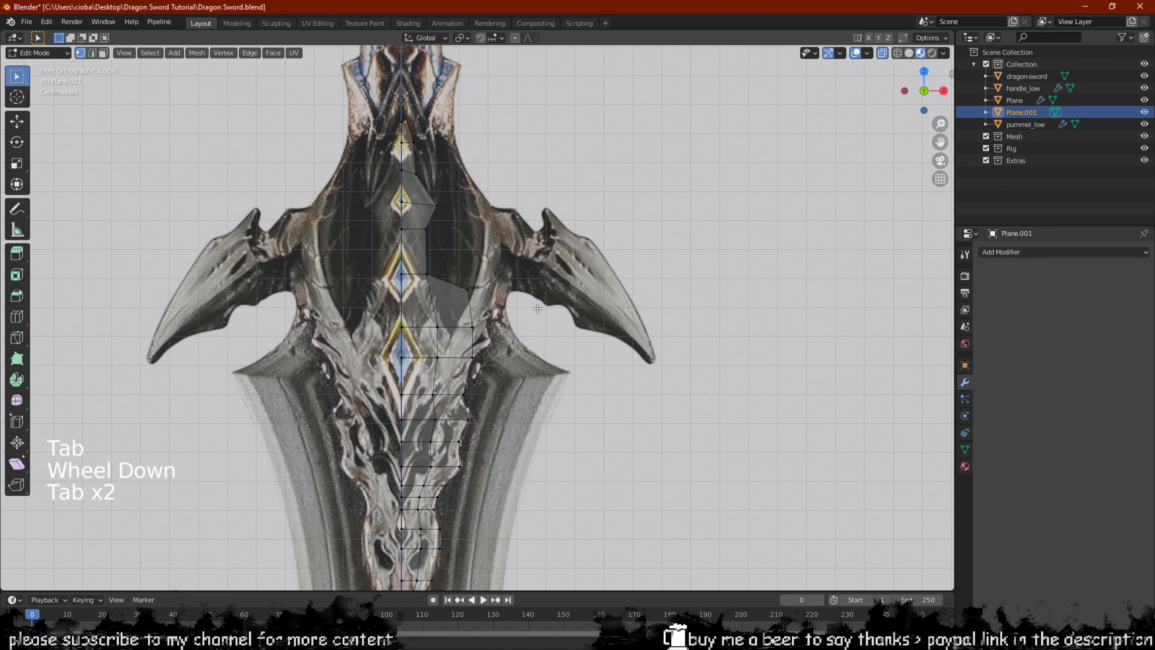
key("Tab")
middle_click_drag(427, 341, 413, 260, "shift")
scroll(422, 242, "down", 2)
scroll(383, 252, "up", 2)
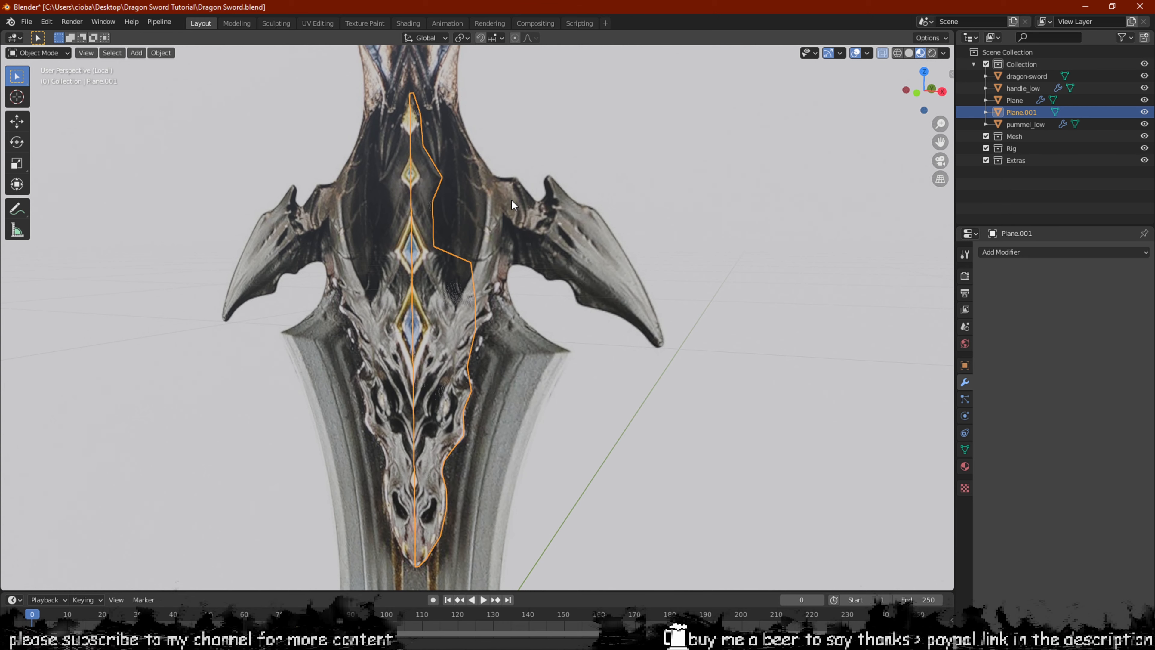
middle_click_drag(444, 386, 391, 337)
scroll(392, 337, "up", 2)
scroll(417, 386, "up", 1)
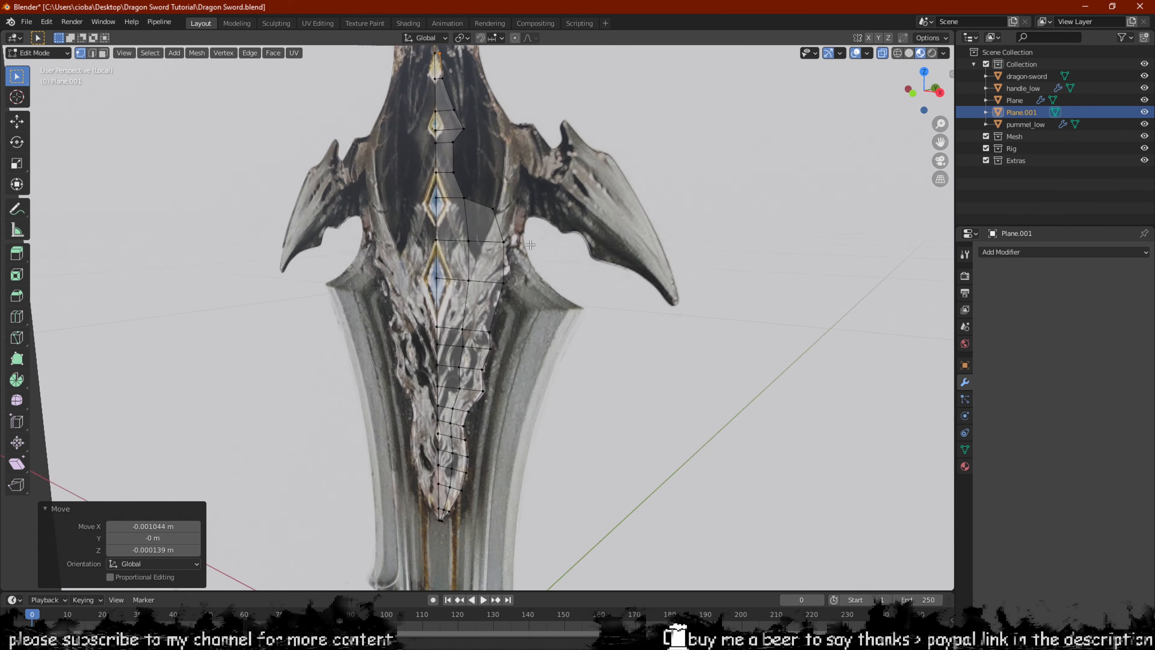
middle_click_drag(531, 244, 544, 242)
scroll(544, 242, "up", 1)
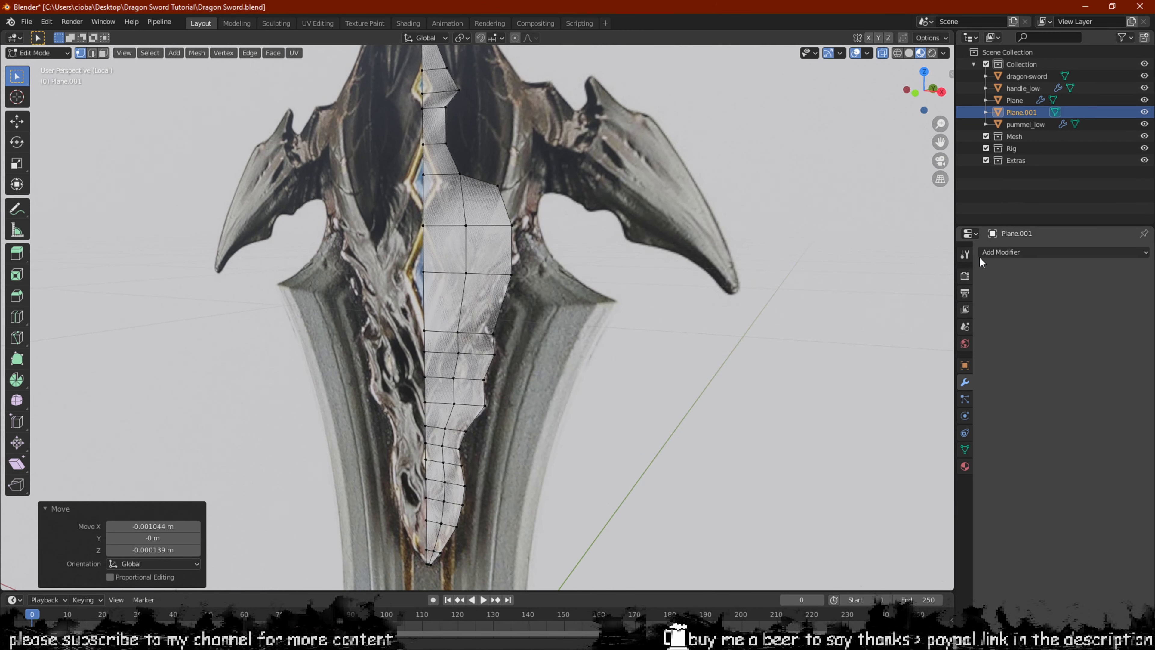
Add a Solidify modifier to the half-skull mesh with an offset of 1
left_click(993, 253)
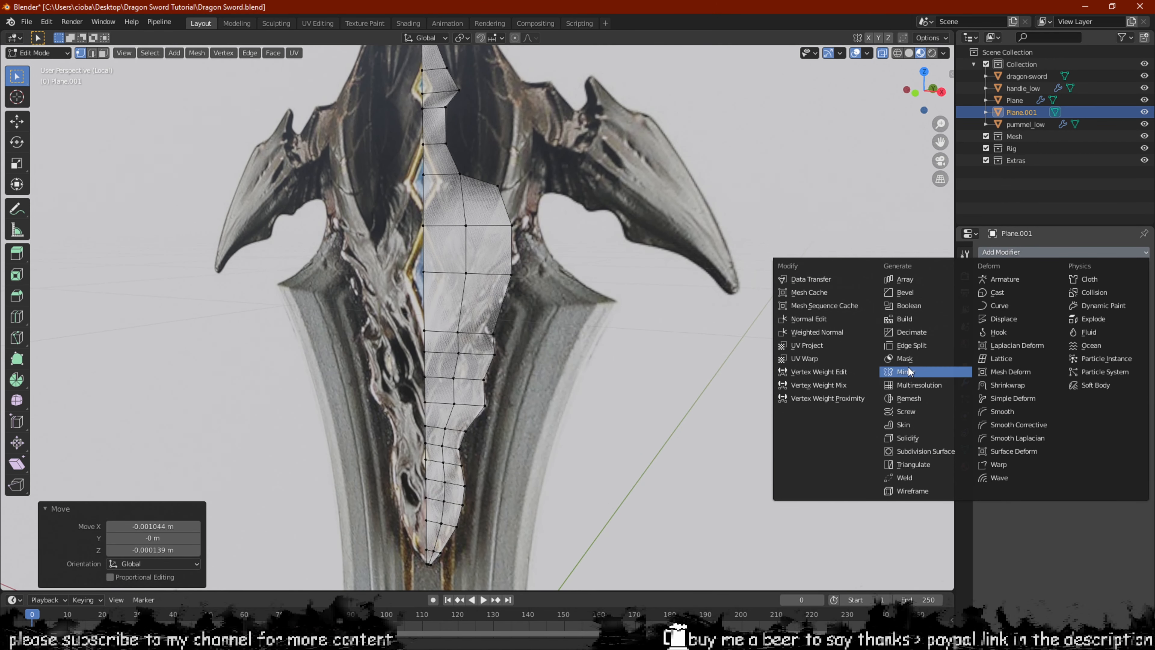
left_click(906, 437)
scroll(916, 437, "up", 3)
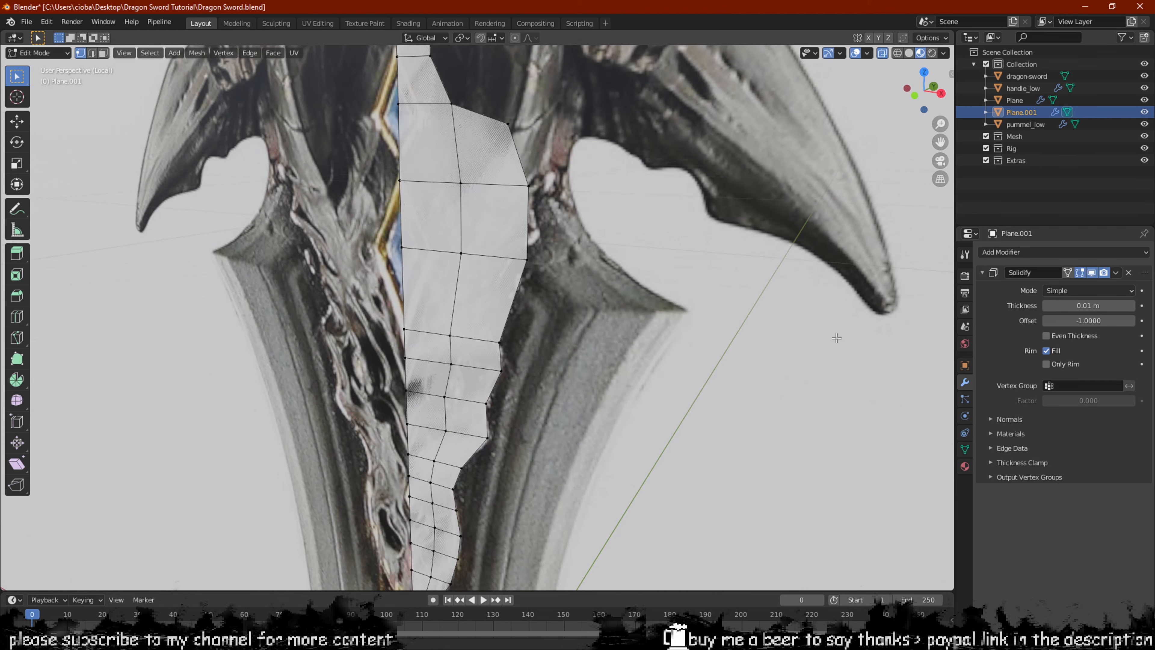
key("Return")
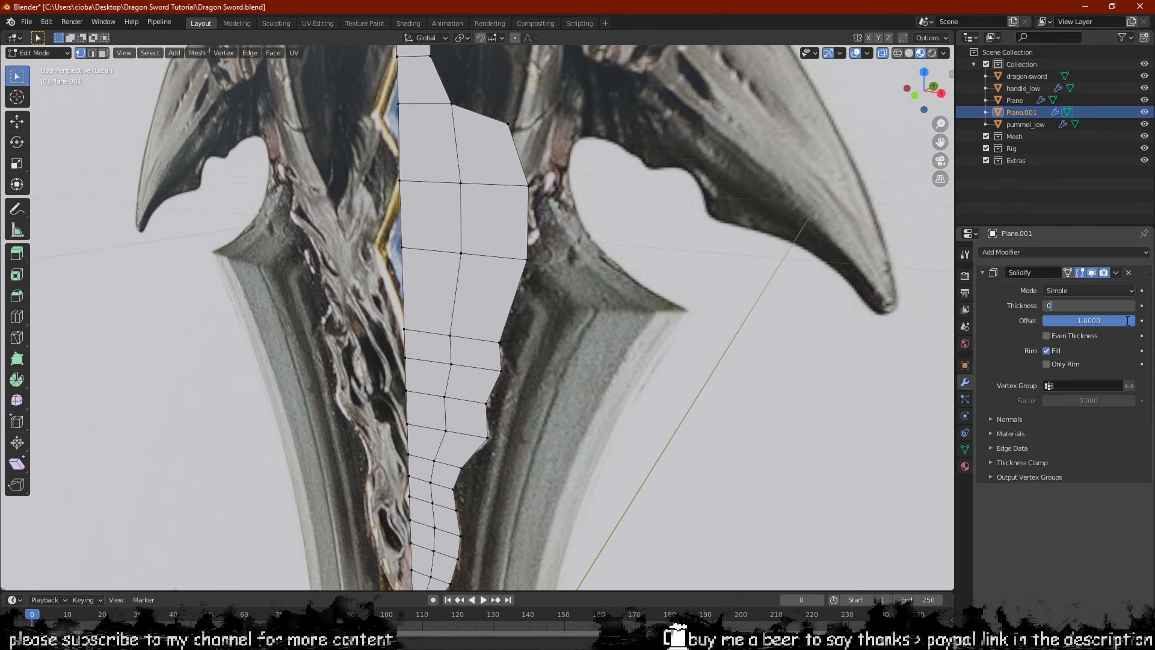
Try Solidify thicknesses of 0.3 m and 0.68 m on the half-skull mesh, checking the depth from the side
key("Return")
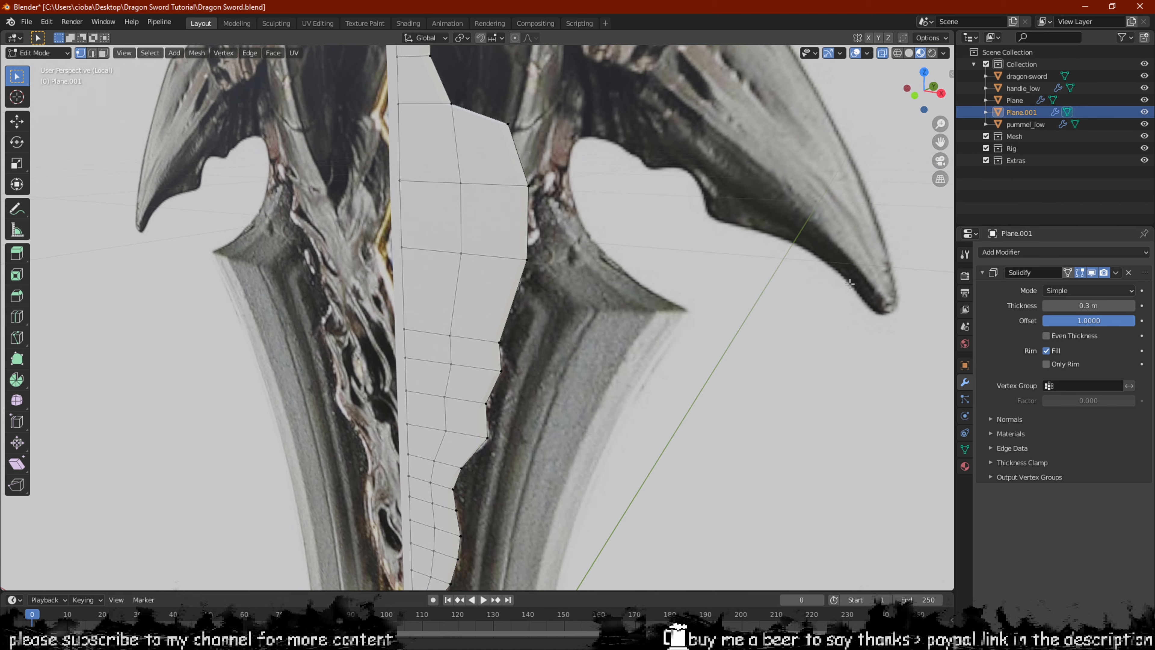
scroll(707, 302, "down", 2)
middle_click_drag(708, 301, 877, 291)
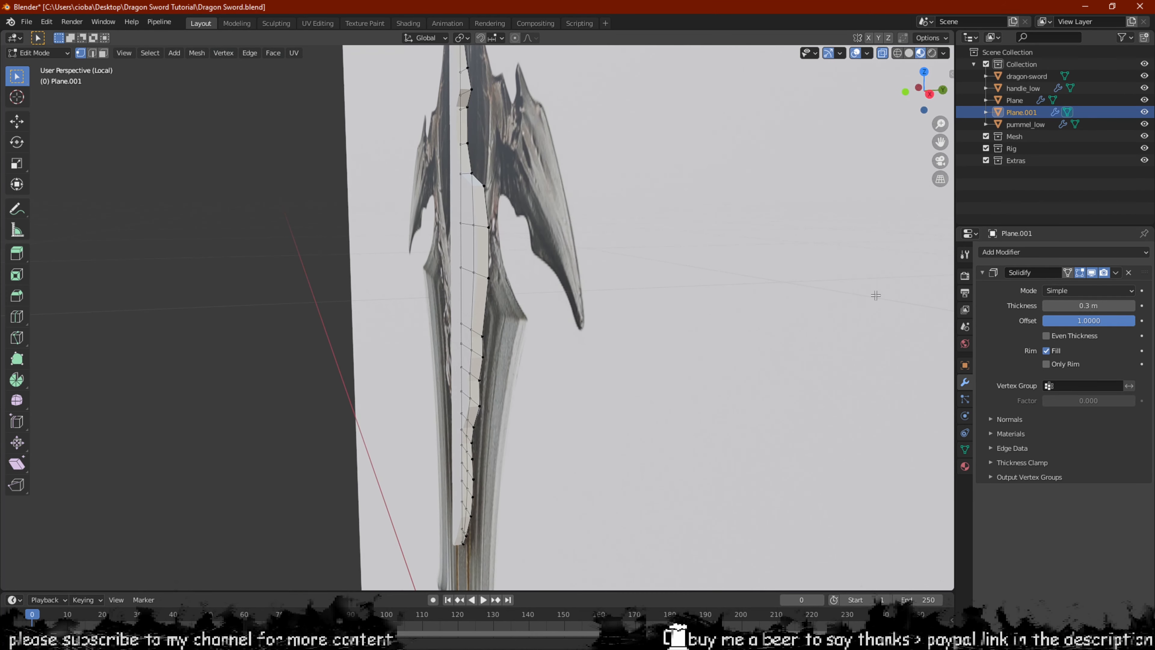
left_click_drag(1093, 308, 1114, 308)
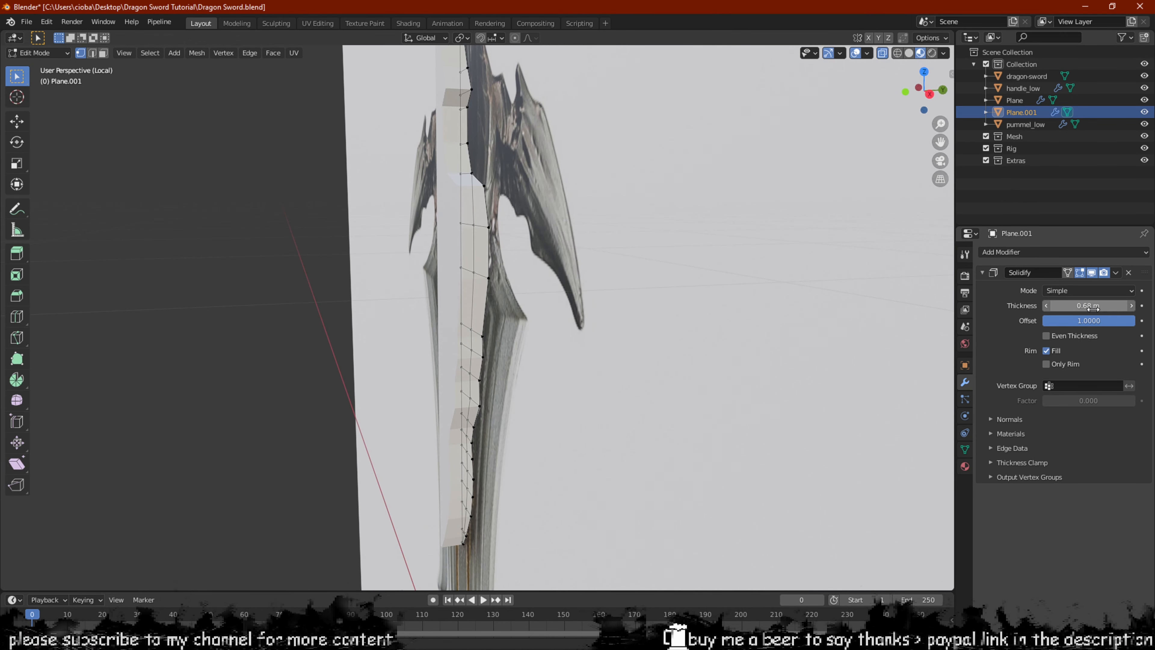
key("alt+z")
middle_click_drag(748, 306, 759, 304)
mouse_move(692, 292)
middle_mouse_down()
mouse_move(662, 291)
mouse_move(686, 293)
middle_mouse_up()
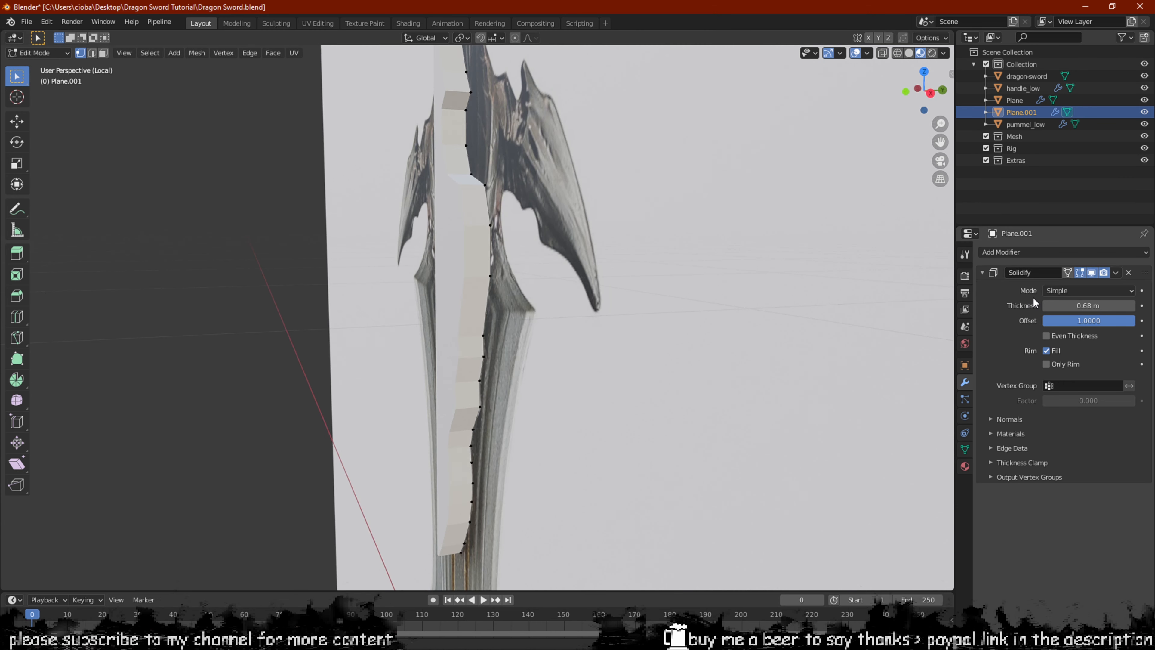
left_click(1065, 305)
key("Return")
middle_click_drag(592, 197, 868, 262)
Add a Mirror modifier with the X and Z axes enabled and set the Solidify thickness to 1 m
left_click(1026, 253)
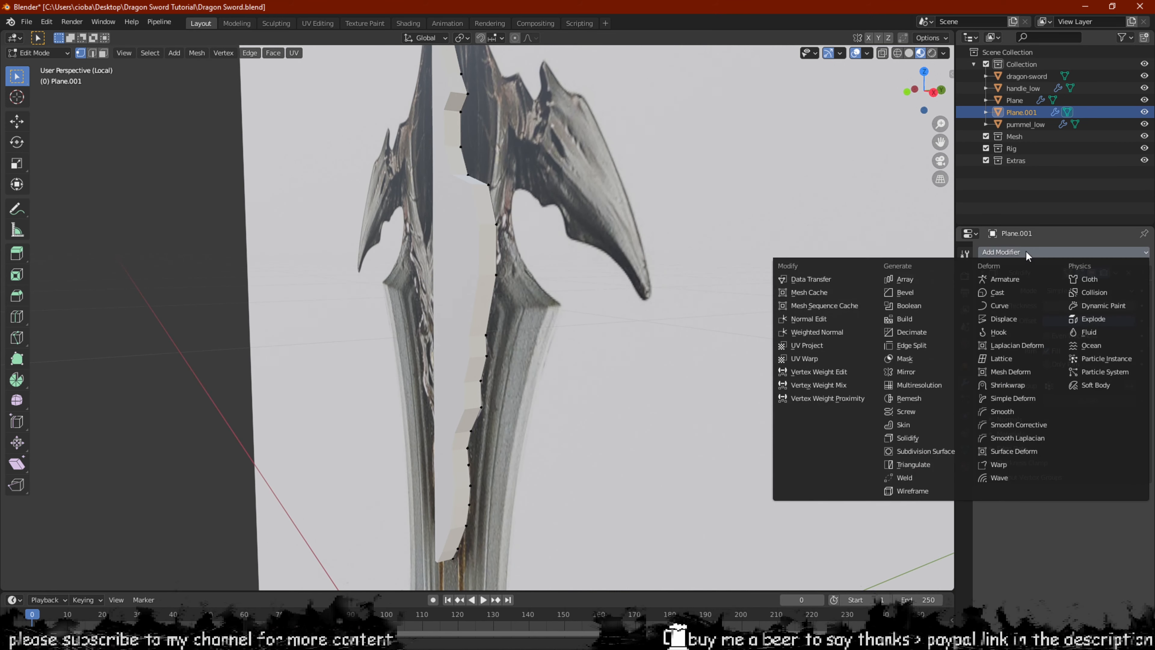
left_click(906, 371)
middle_click_drag(551, 287, 557, 329)
left_click(1115, 509)
middle_click_drag(718, 287, 748, 287)
type("1")
key("Return")
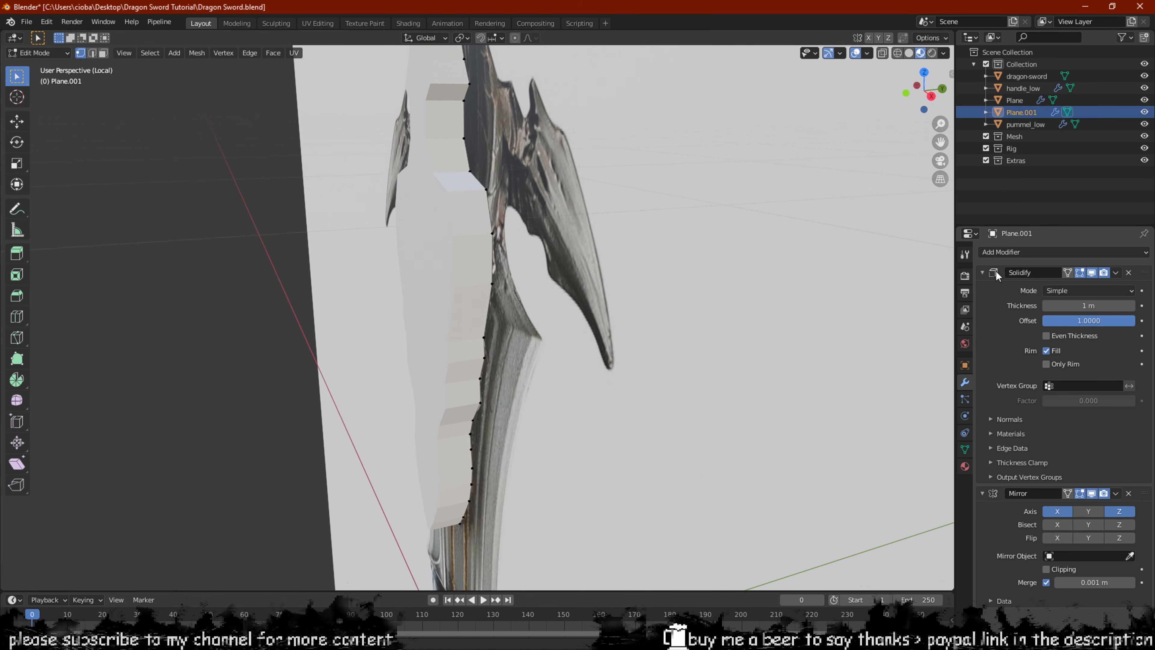
scroll(376, 281, "down", 3)
middle_click_drag(376, 282, 555, 226)
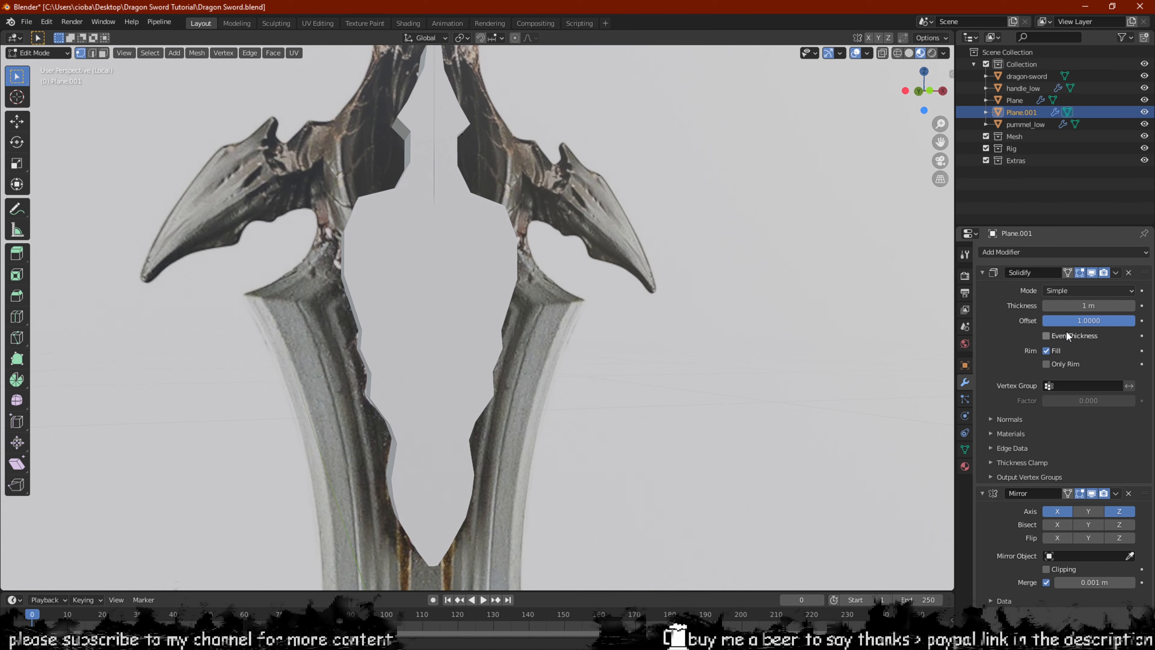
Try applying both the Solidify and Mirror modifiers to the skull mesh in Object Mode, and undo both
key("Tab")
key("ctrl+a")
key("ctrl+a")
scroll(591, 336, "down", 3)
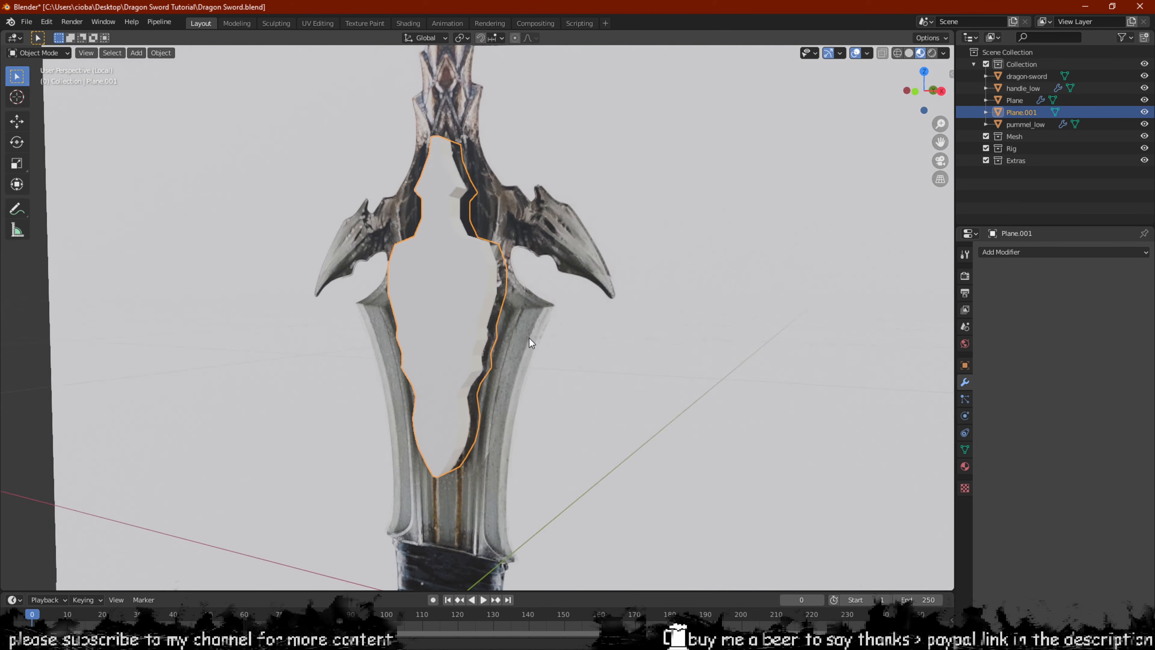
mouse_move(528, 337)
middle_mouse_down()
mouse_move(463, 337)
mouse_move(549, 326)
middle_mouse_up()
key("ctrl+z")
key("ctrl+z")
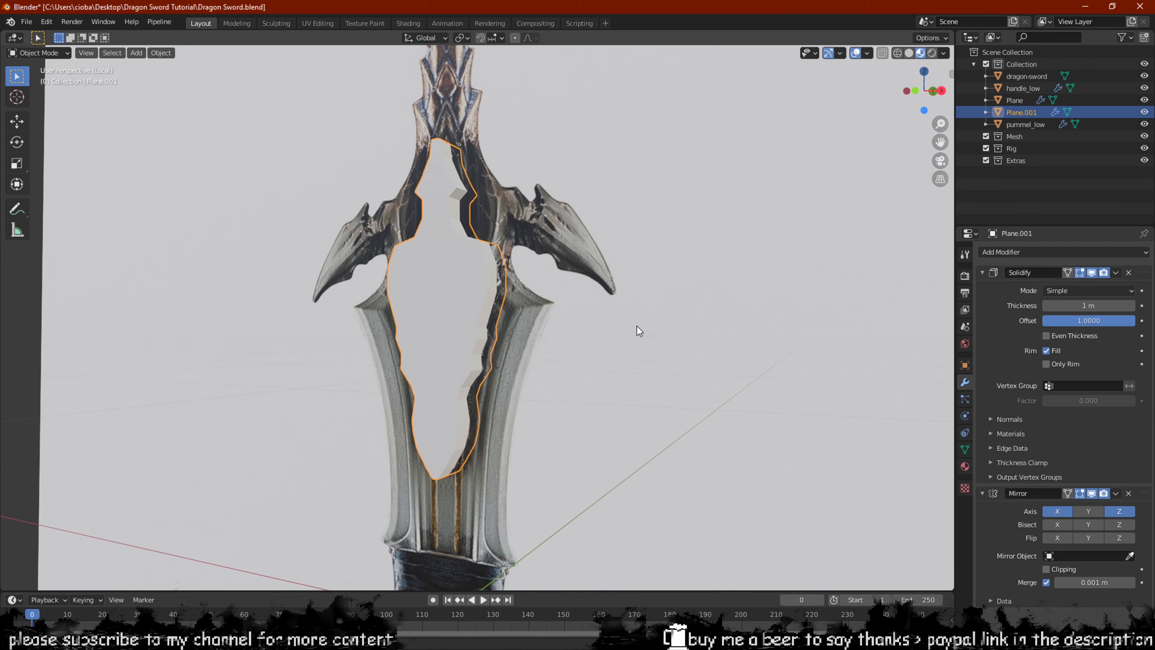
Apply only the Solidify modifier to the skull mesh, keeping the Mirror modifier live
key("ctrl+a")
middle_click_drag(527, 261, 519, 262)
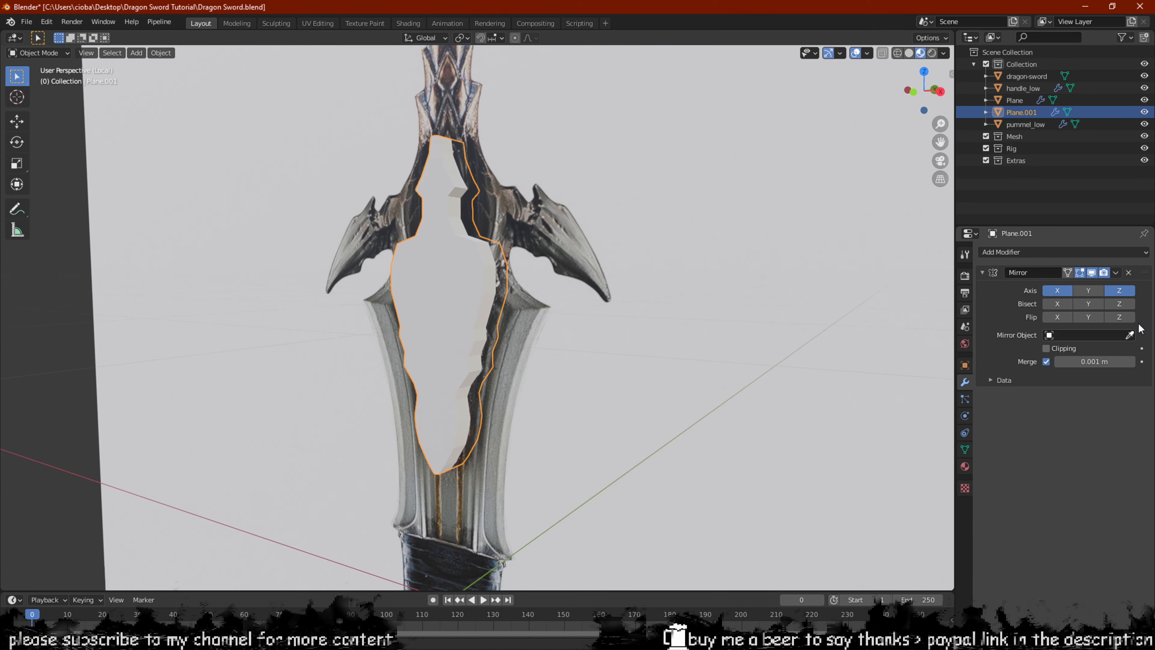
middle_click_drag(650, 314, 605, 313)
scroll(484, 235, "up", 2)
scroll(484, 235, "up", 2)
key("Tab")
key("Tab")
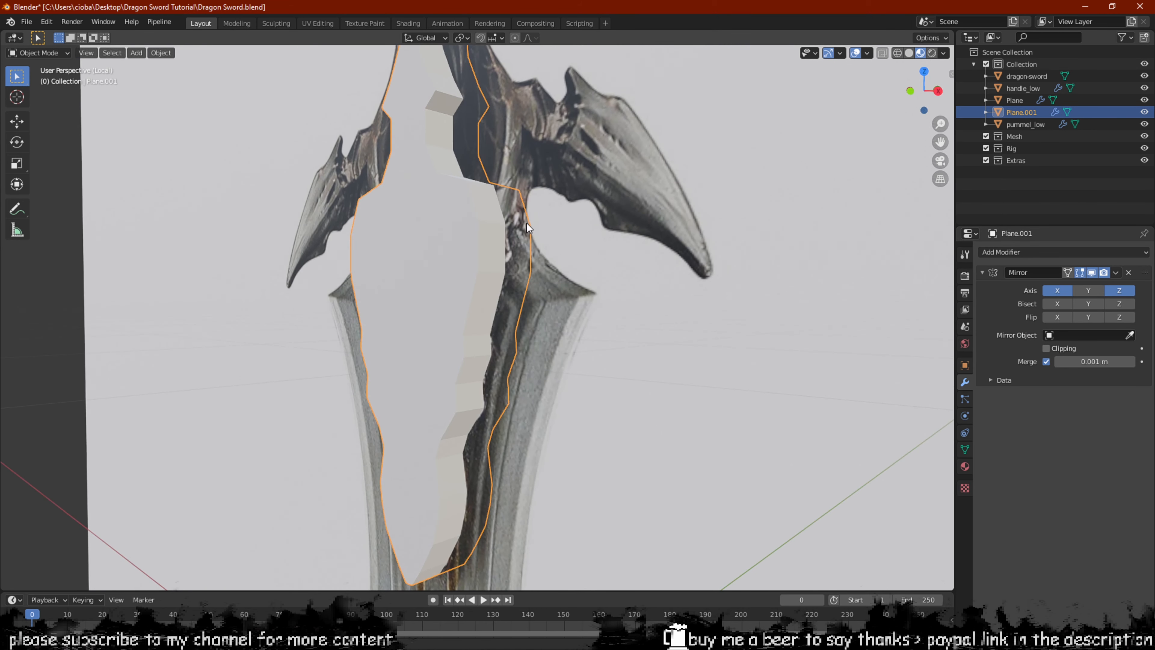
Examine the mirrored skull mesh against the reference sword at an angle and from the front
middle_click_drag(527, 223, 519, 302)
scroll(526, 223, "down", 4)
scroll(586, 229, "down", 3)
scroll(464, 337, "up", 4)
scroll(458, 344, "down", 1)
scroll(458, 344, "up", 4)
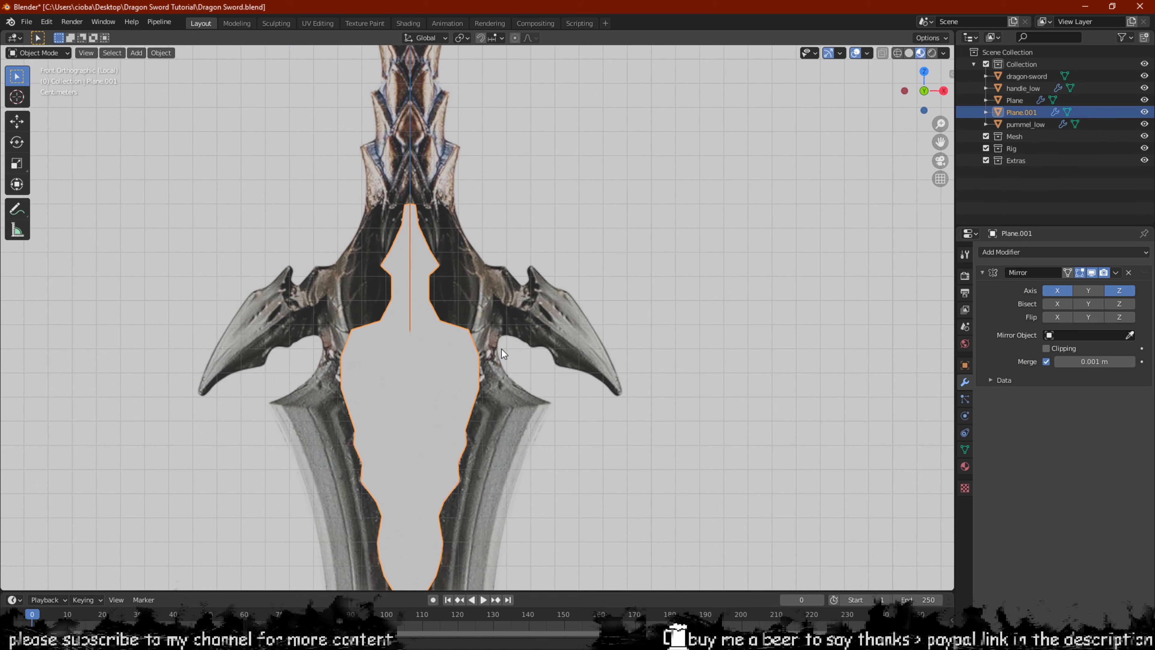
scroll(446, 345, "down", 5)
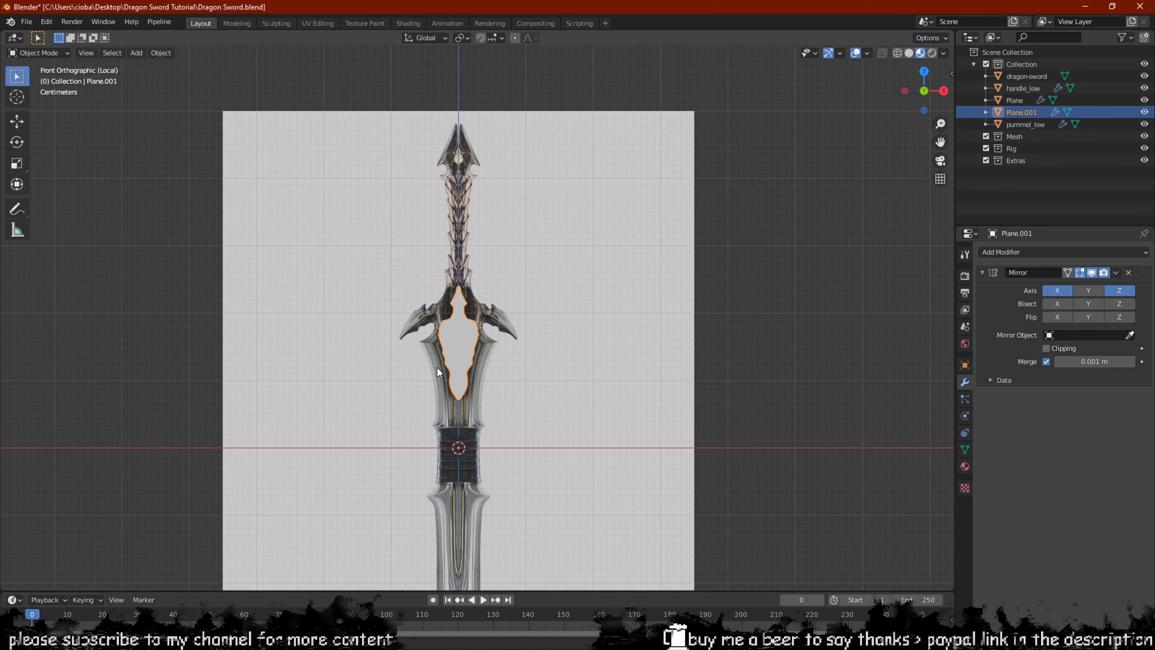
Add a cylinder at the world origin and scale it down uniformly to about the width of the sword's grip
key("shift+a")
mouse_move(436, 368)
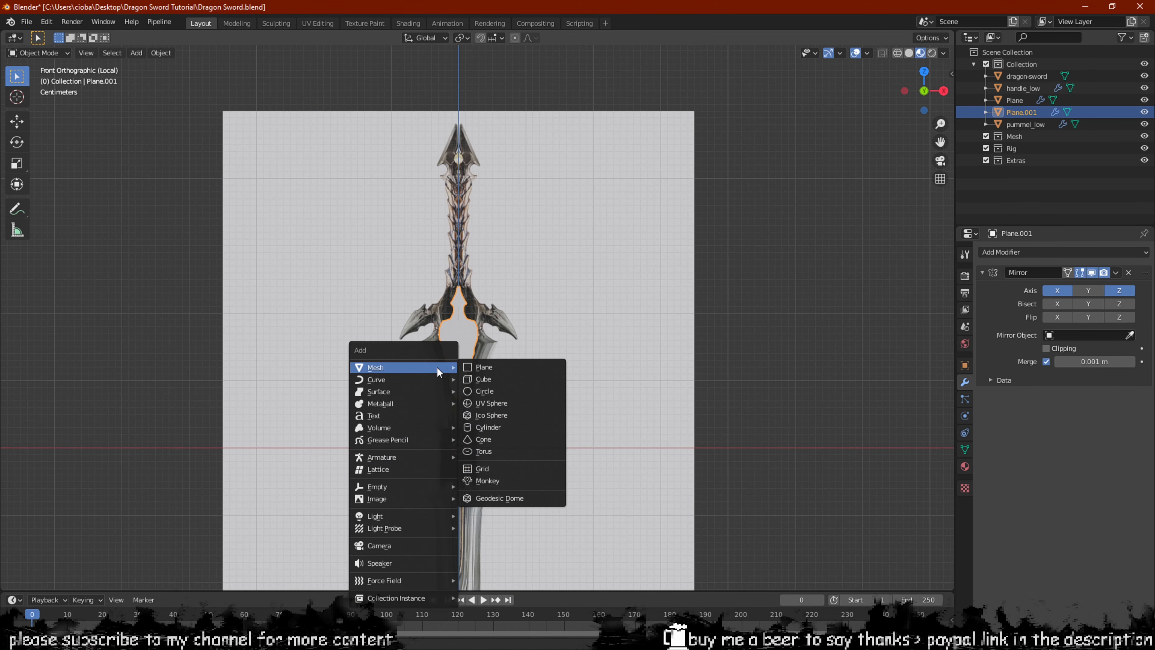
left_click(480, 427)
scroll(516, 374, "down", 5)
key("s")
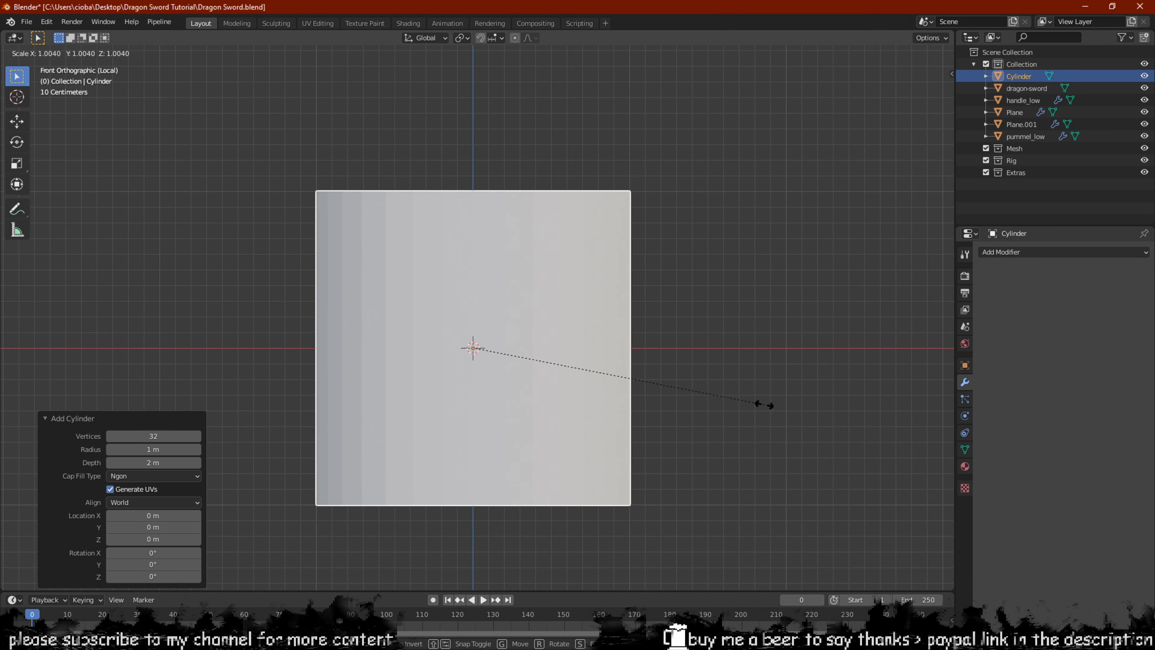
left_click(562, 353)
key("s")
left_click(537, 355)
scroll(526, 369, "up", 6)
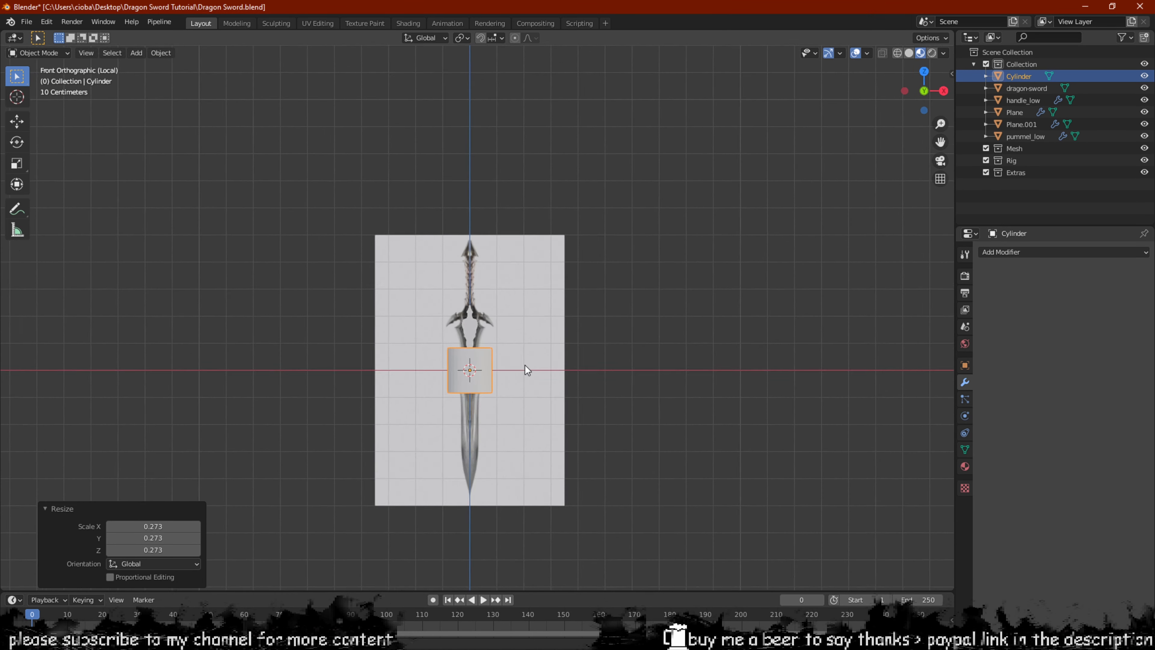
key("s")
left_click(534, 404)
In Edit Mode, move the cylinder's geometry about 0.163 m up along Z onto the skull ornament
key("Tab")
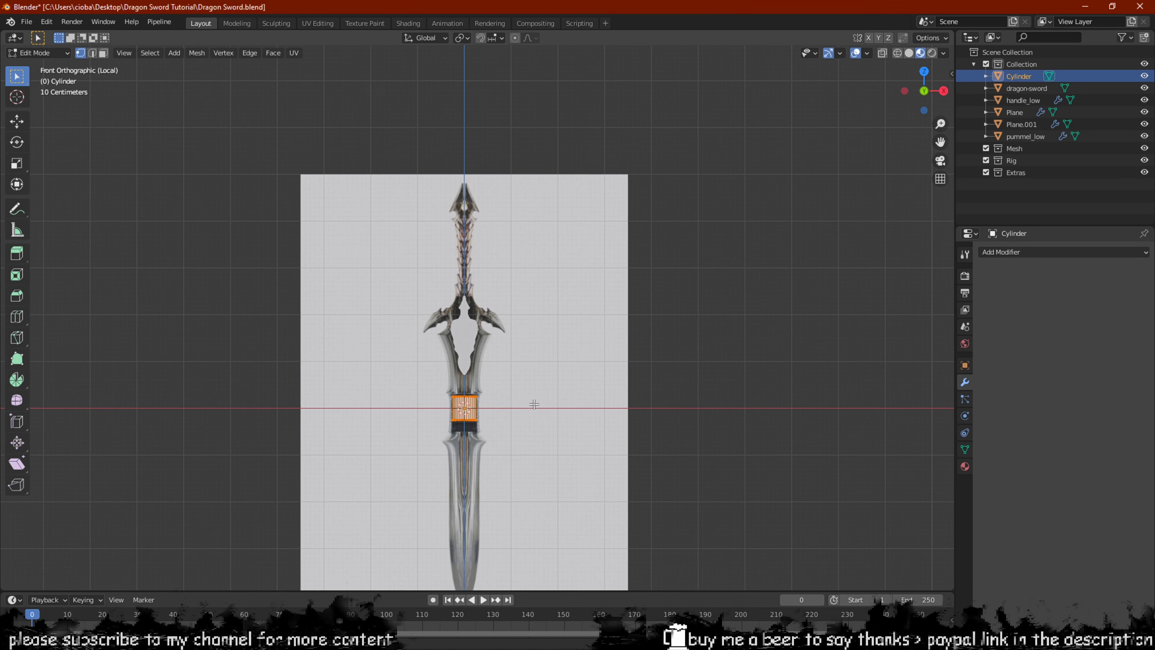
key("g")
key("z")
left_click(546, 328)
scroll(545, 326, "up", 12)
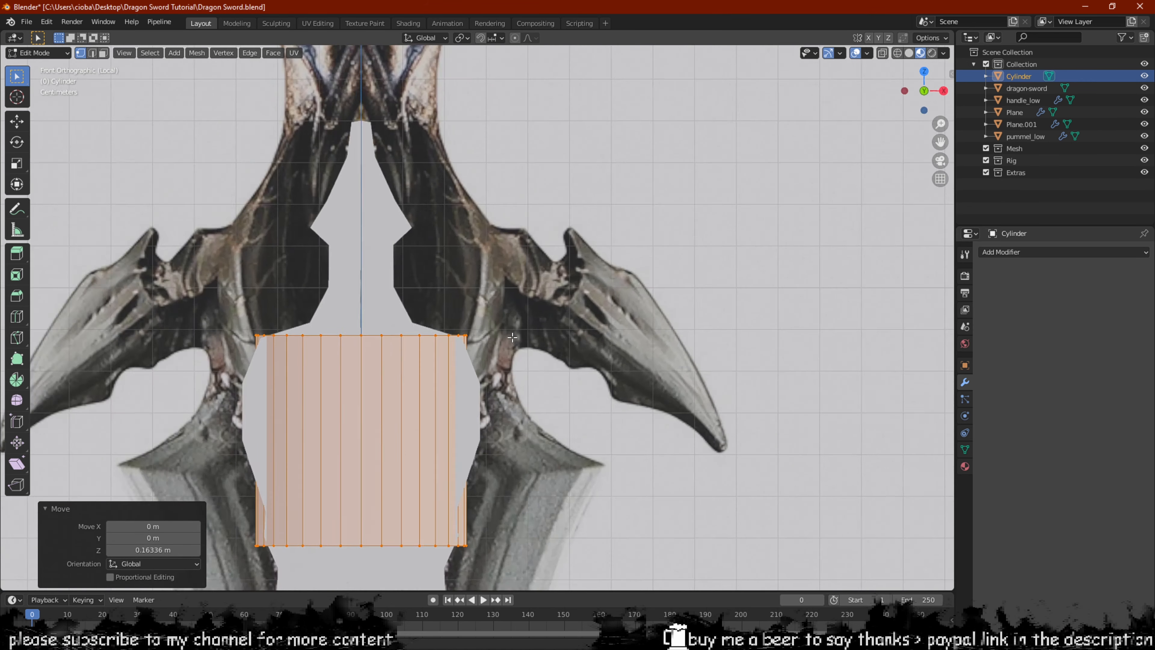
key("g")
key("Escape")
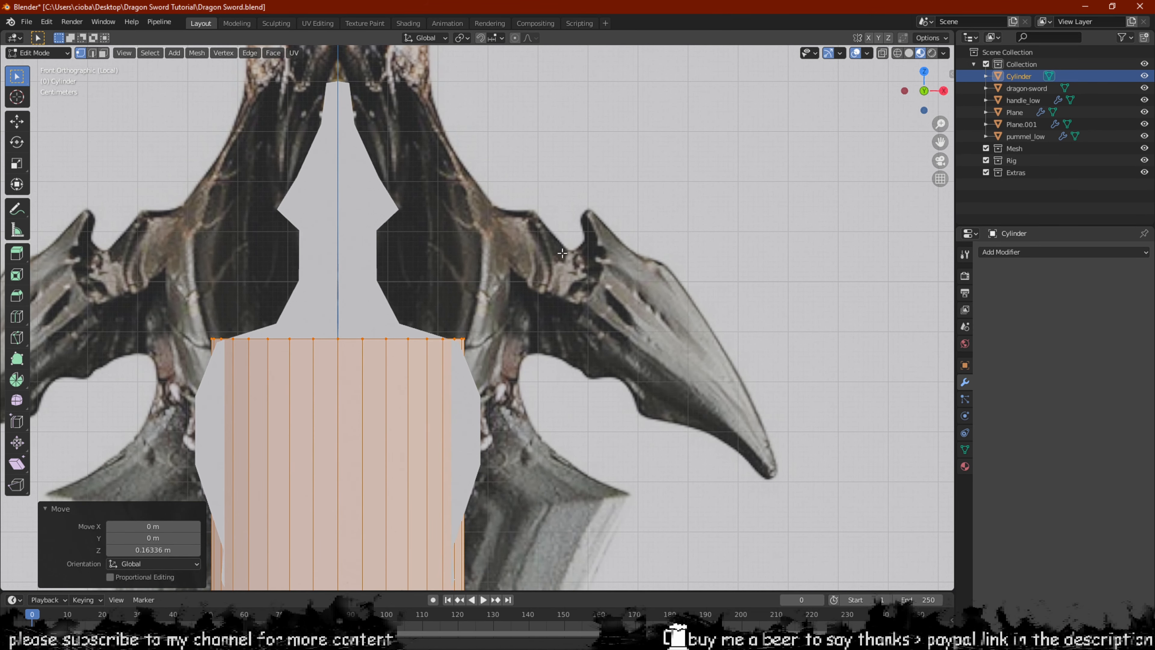
Scale the cylinder to about 0.37, place it at the skull's upper right shoulder, and shrink it further to about 0.84
key("s")
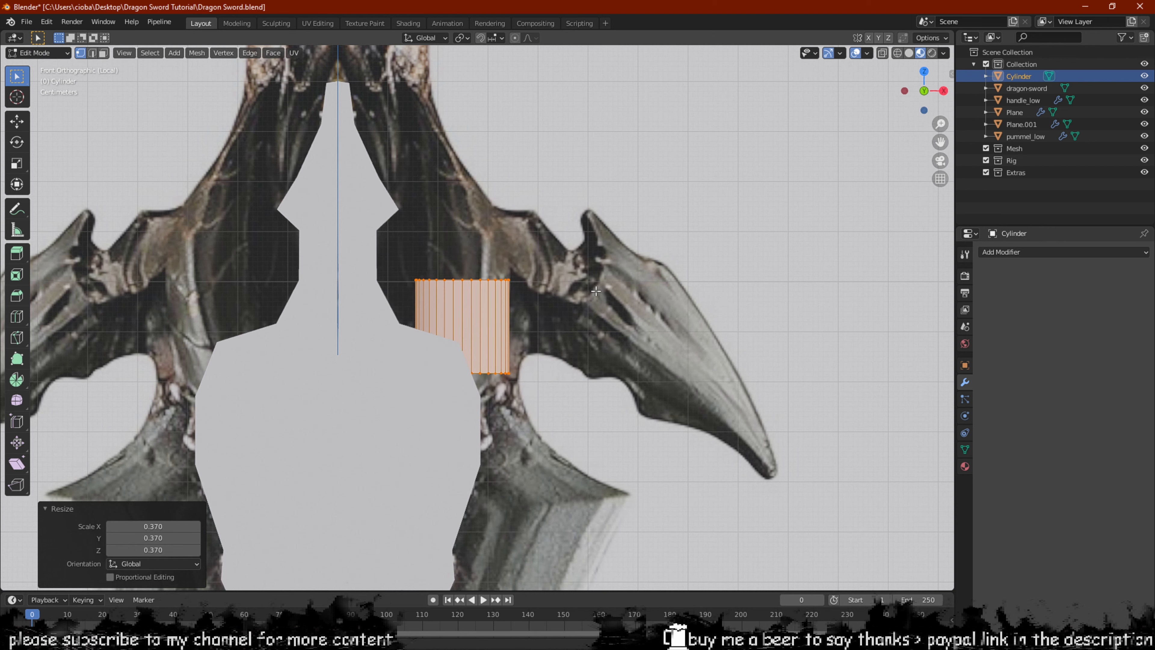
left_click(576, 330)
key("g")
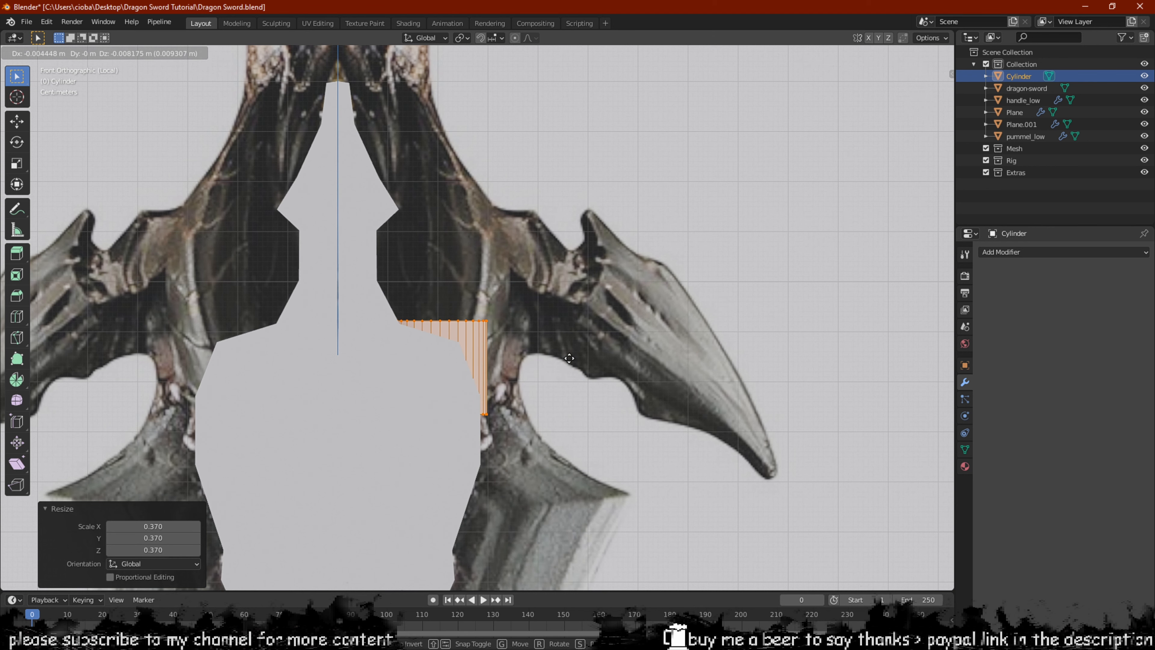
key("Escape")
key("s")
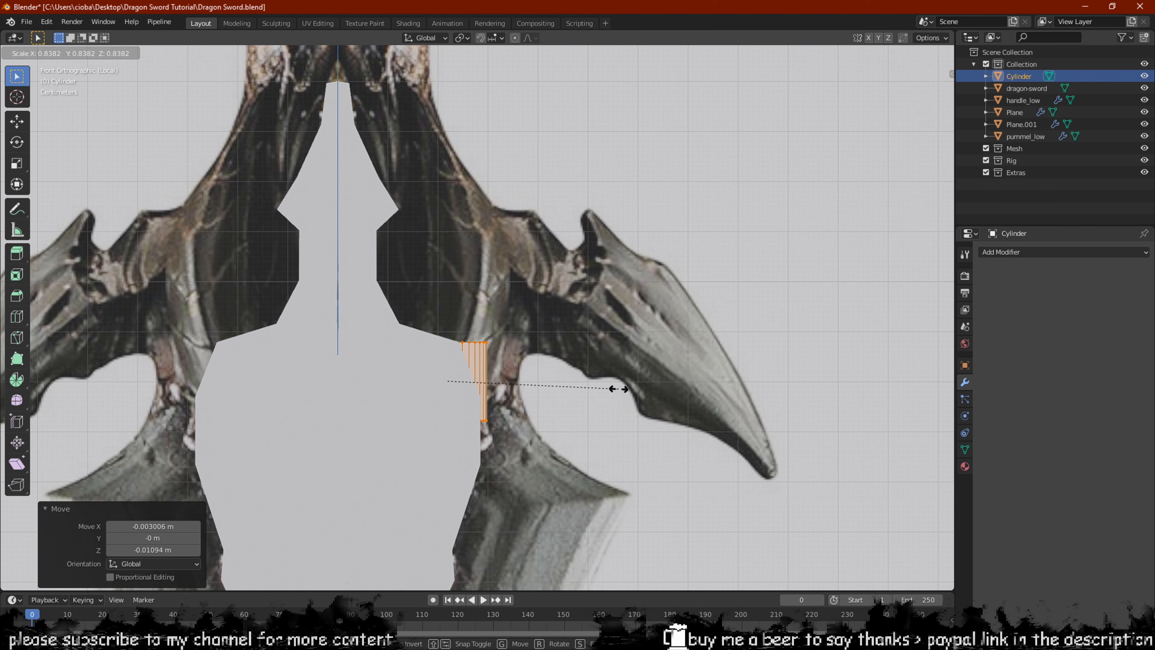
left_click(618, 386)
Rotate the cylinder by about 10.7° and a further 8° in the front view to follow the skull's slanted shoulder
scroll(619, 385, "down", 1)
key("r")
left_click(608, 408)
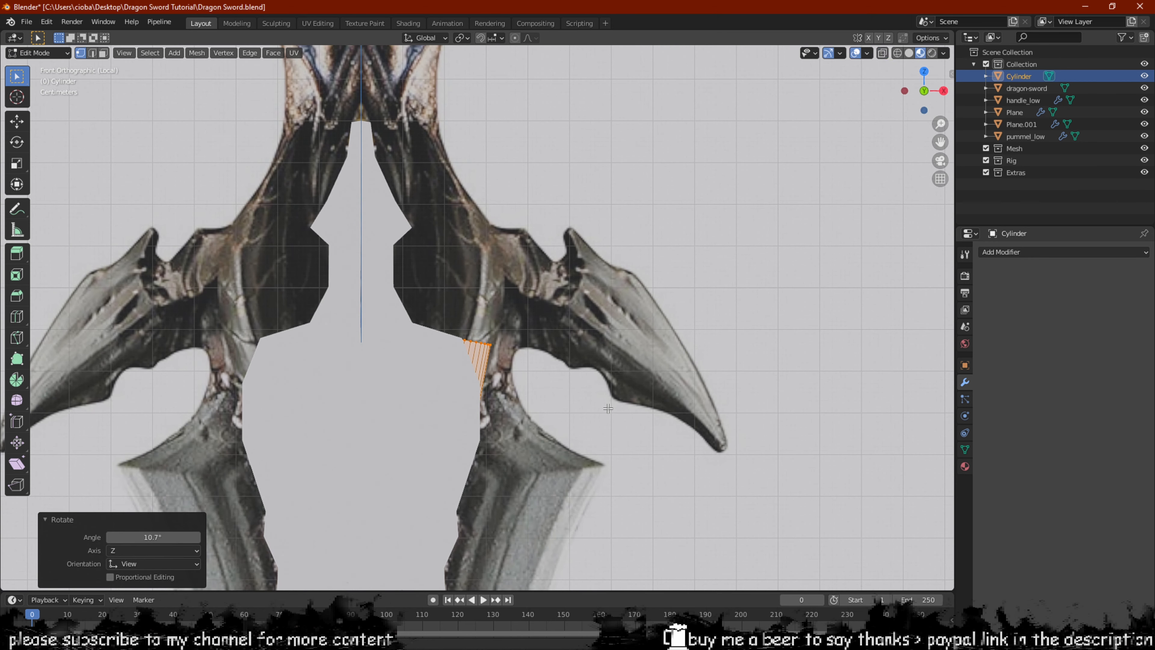
scroll(585, 358, "up", 2)
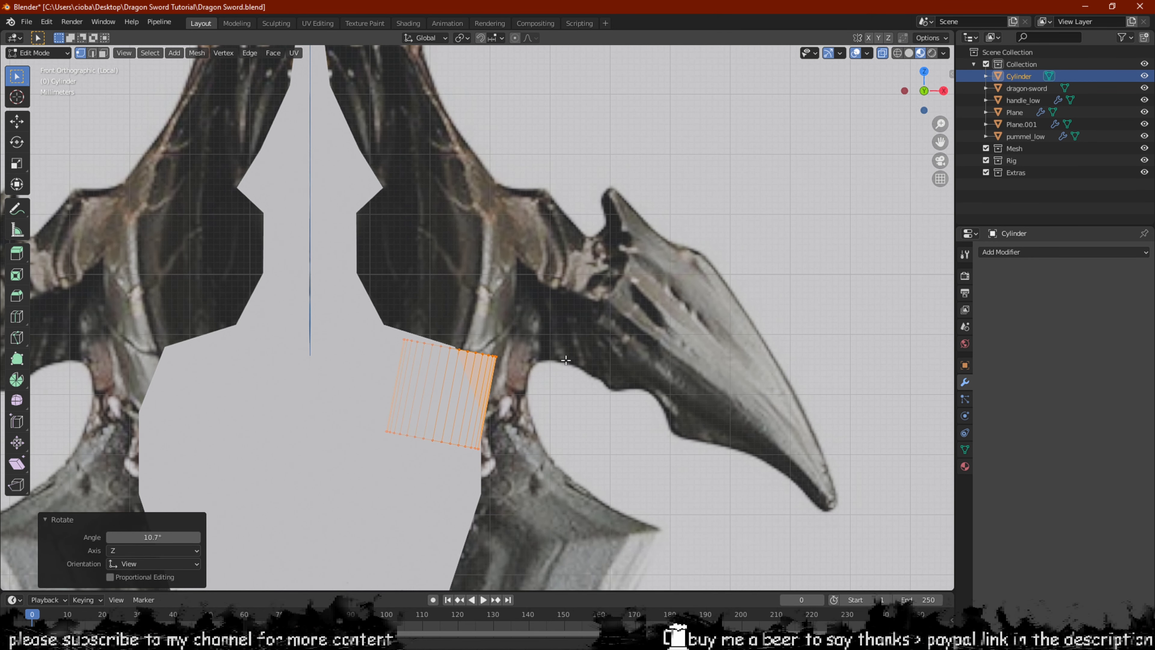
key("r")
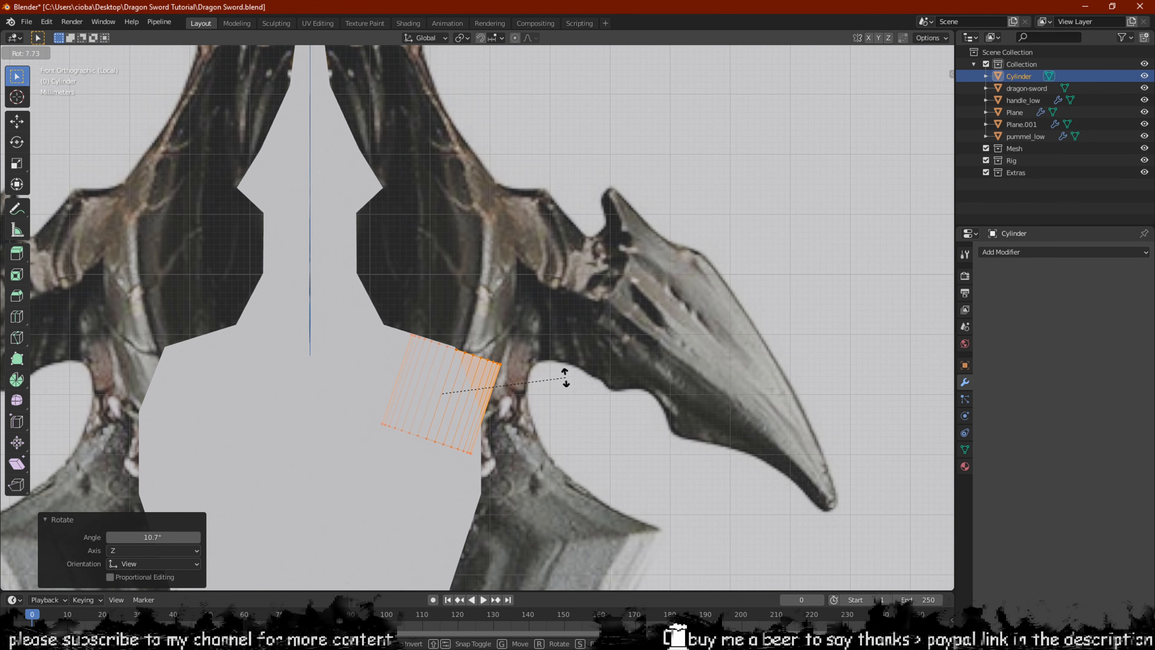
left_click(565, 377)
Move the tilted cylinder about 0.0023 m up, enlarge it slightly, and shift it about 0.0005 m outward along X
key("g")
left_click(560, 363)
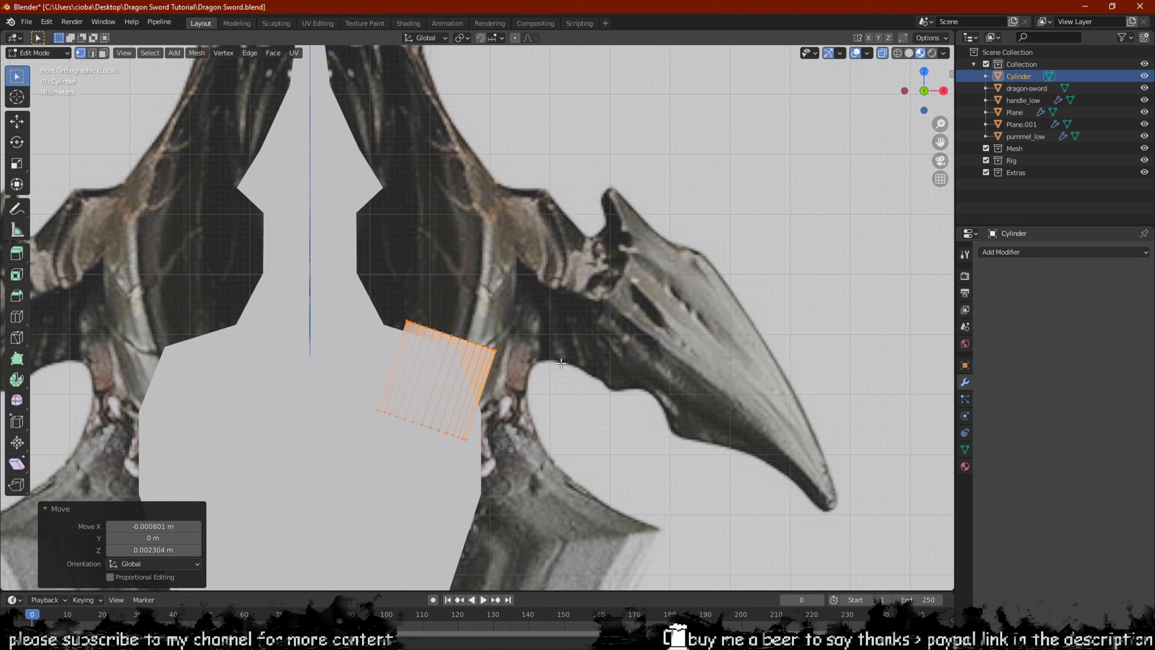
key("s")
left_click(572, 364)
key("g")
left_click(575, 365)
scroll(576, 300, "up", 1)
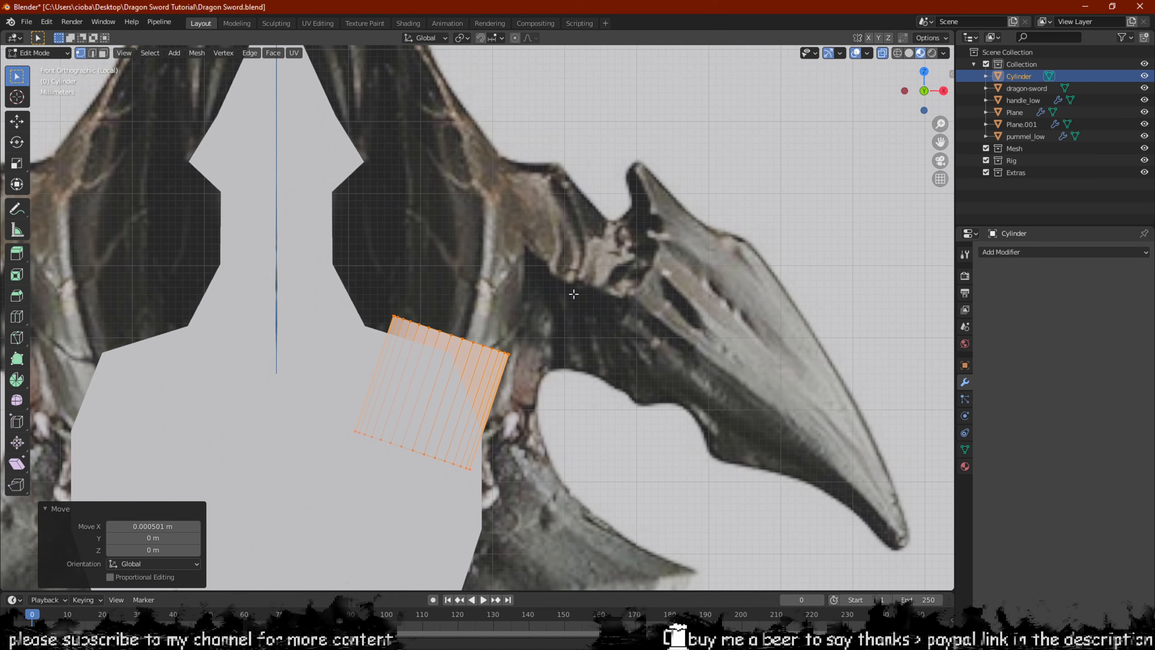
Extrude the cylinder's top ring upward along the dark bone of the reference and rotate it -18.7° to level it
left_click_drag(655, 248, 351, 372)
middle_click_drag(487, 267, 476, 338, "shift")
key("e")
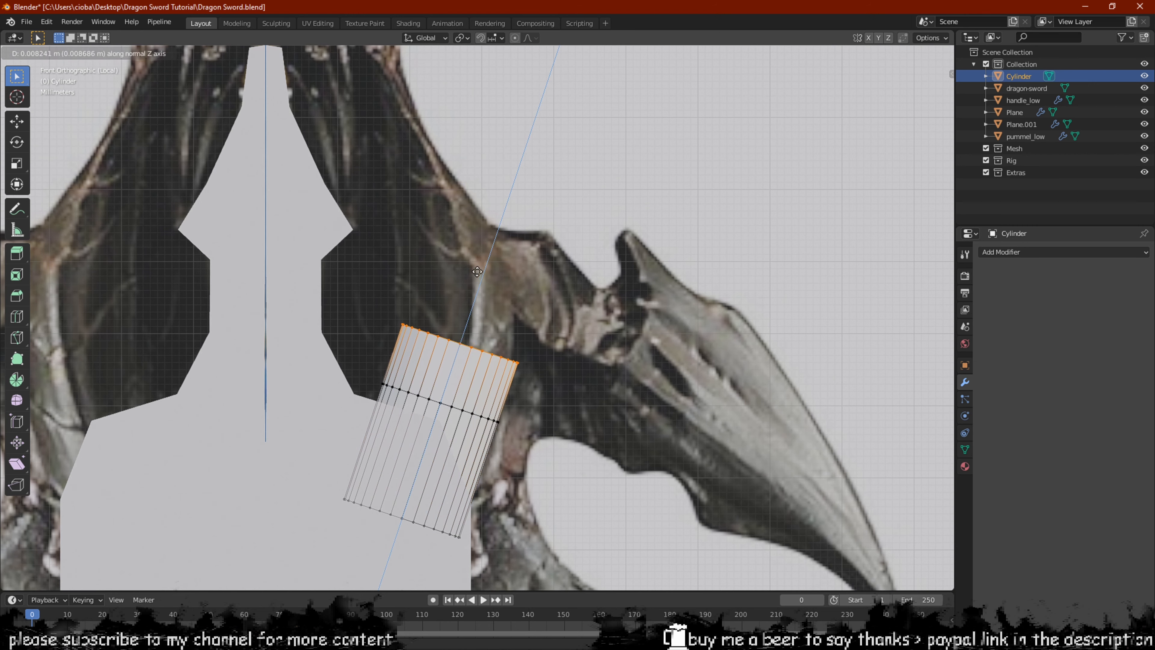
left_click(479, 262)
key("g")
left_click(476, 245)
key("r")
left_click(520, 255)
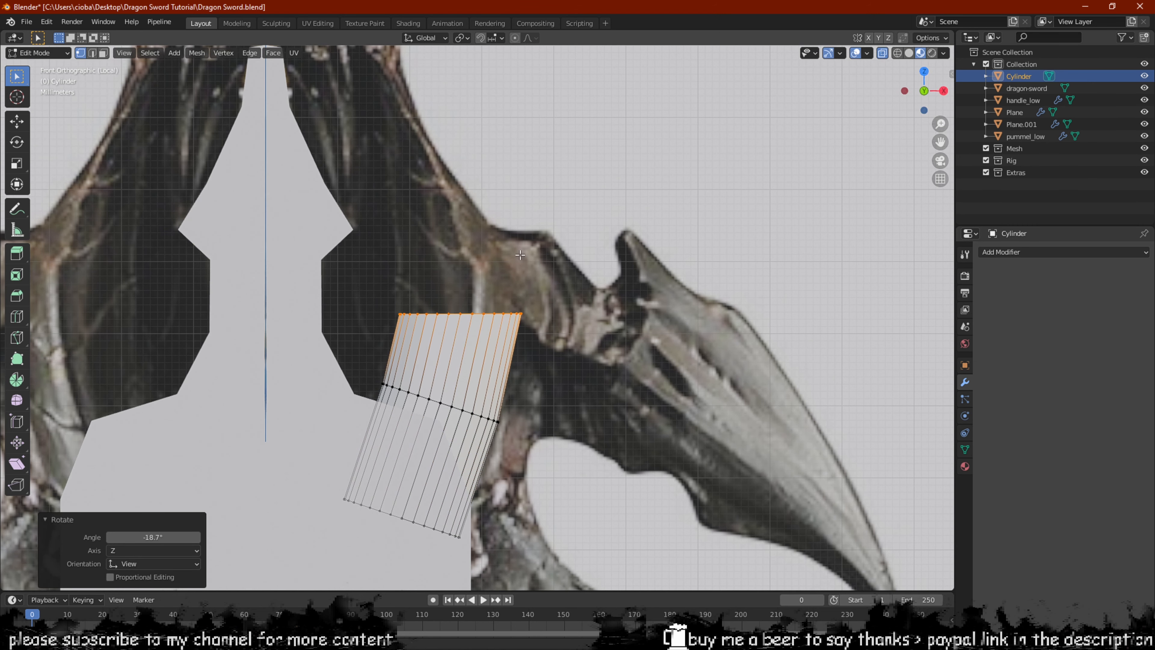
Extrude the top ring upward twice, about 0.0111 m and about 0.0136 m
key("e")
left_click(471, 175)
middle_click_drag(513, 201, 515, 312, "shift")
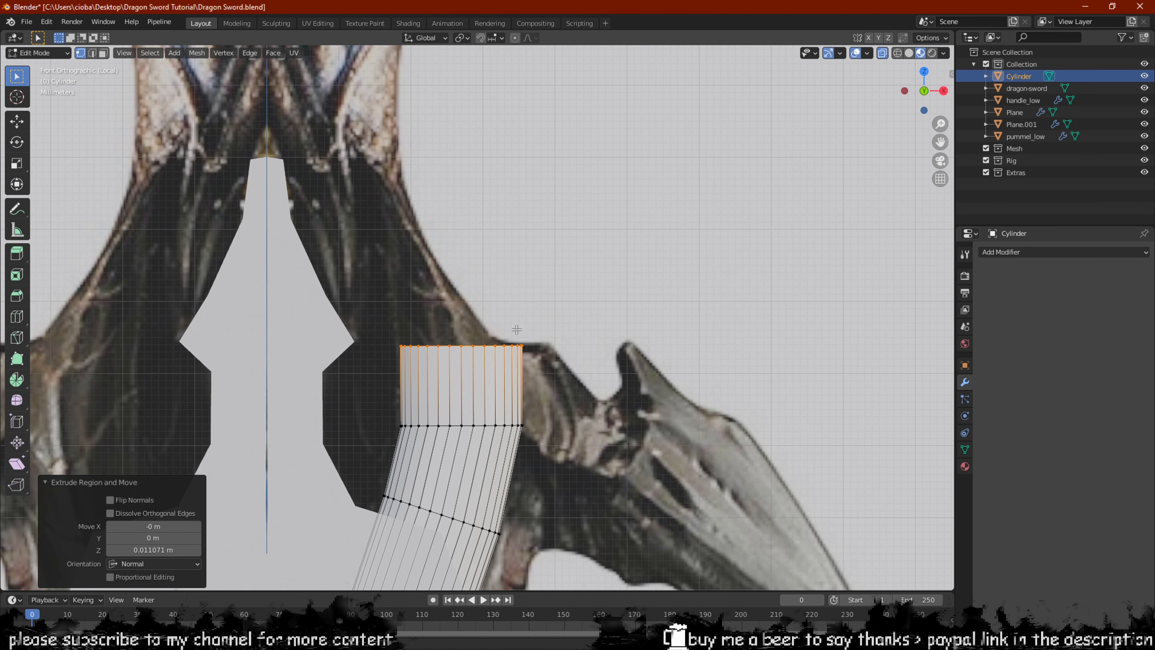
key("e")
left_click(458, 233)
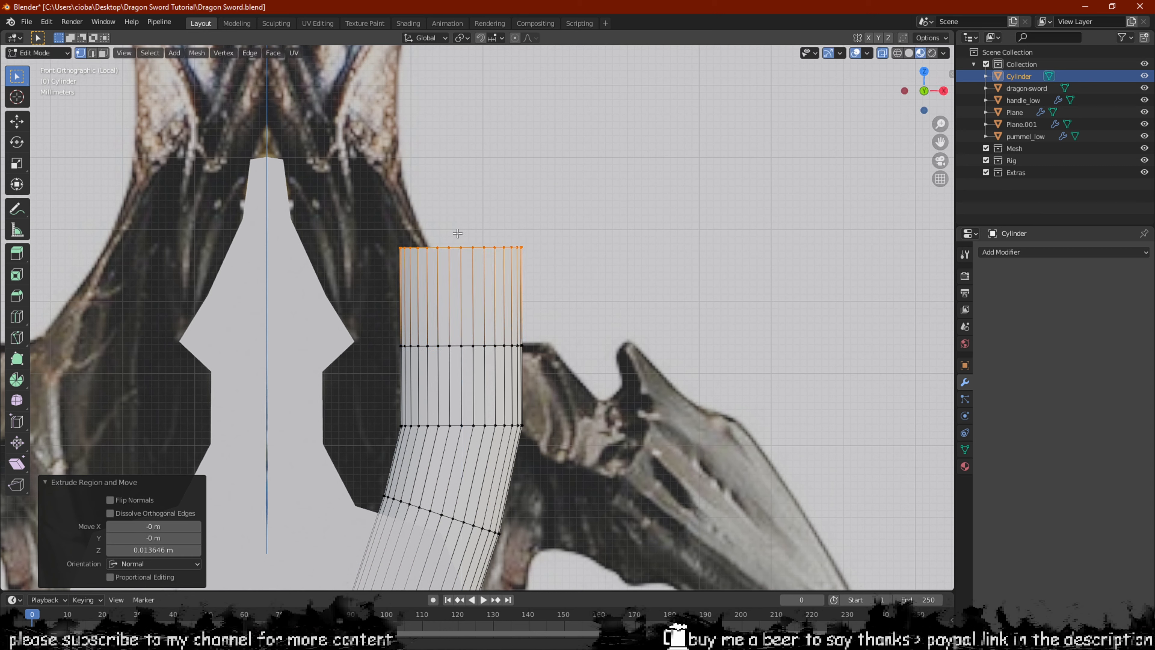
Scale the top ring to about 0.406 and move it about 0.01 m inward to meet the bone's outer edge
key("s")
left_click(531, 240)
key("g")
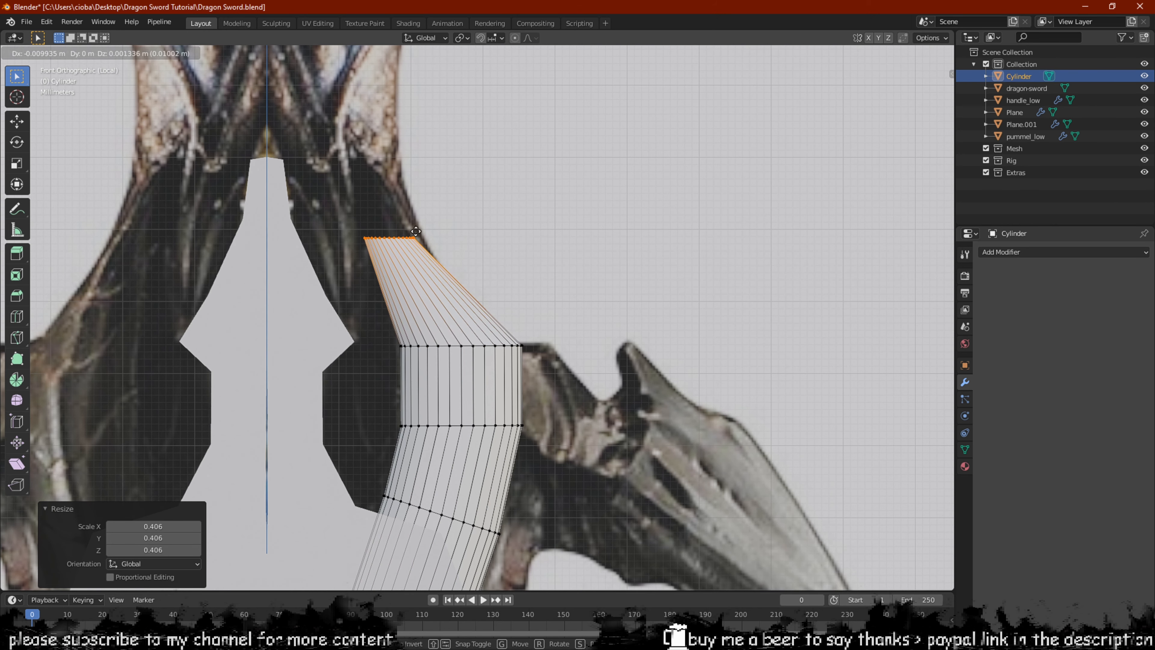
left_click(459, 230)
Move the second ring from the top about 0.0046 m inward and the ring below it about 0.0019 m inward
left_click_drag(561, 314, 322, 382)
key("g")
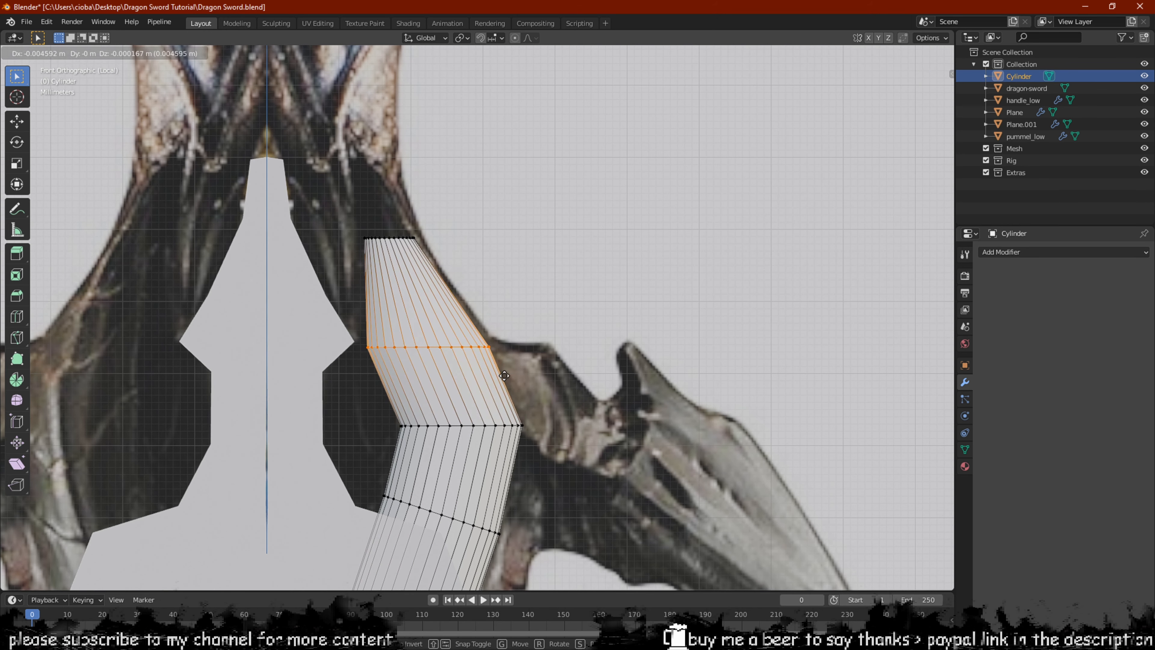
left_click(496, 377)
left_click_drag(574, 411, 355, 446)
key("g")
left_click(342, 448)
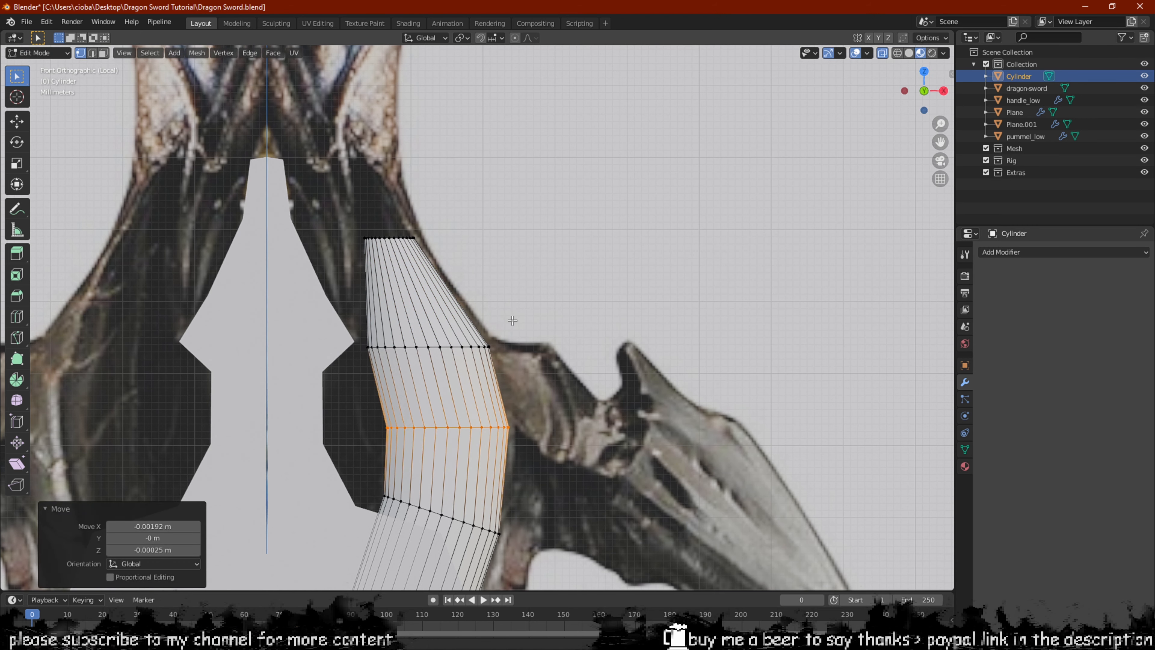
Scale down the bone's second ring from the top and scale the ring below it to 0.937, nudging that lower ring along X
left_click_drag(523, 322, 346, 382)
key("s")
left_click(548, 356)
left_click_drag(559, 389, 359, 453)
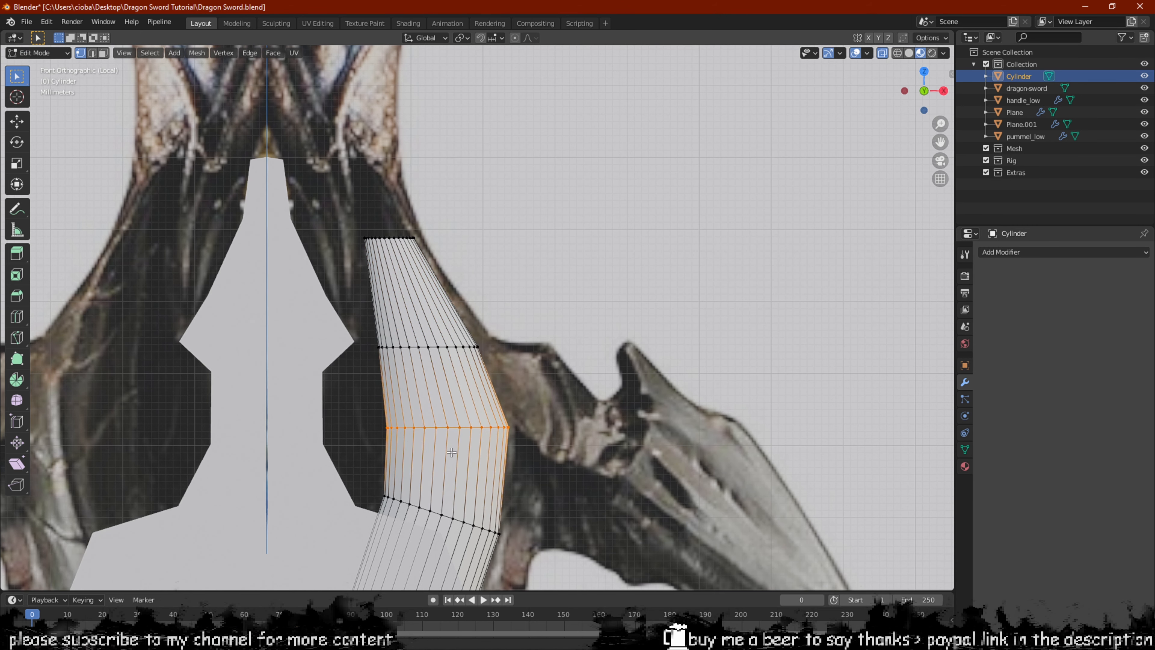
key("s")
left_click(589, 434)
key("g")
key("x")
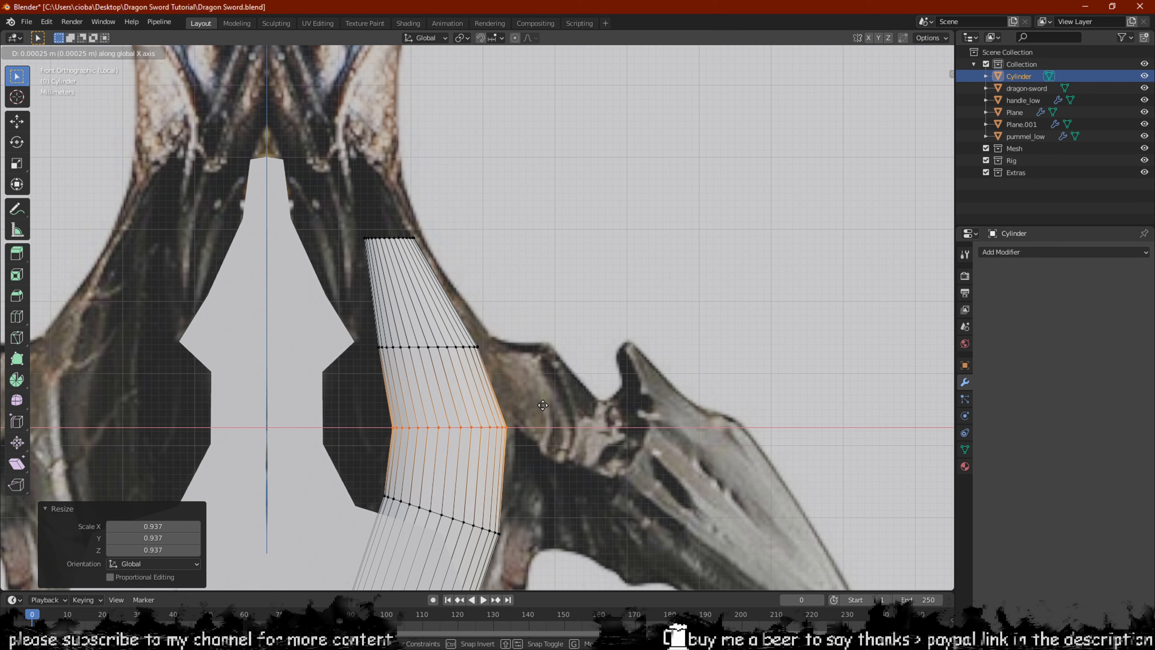
left_click(536, 405)
Extrude the bone's top ring upward, scale it to 0.75 and move it about 0.006 m inward
middle_click_drag(514, 341, 519, 418, "shift")
left_click_drag(447, 287, 327, 362)
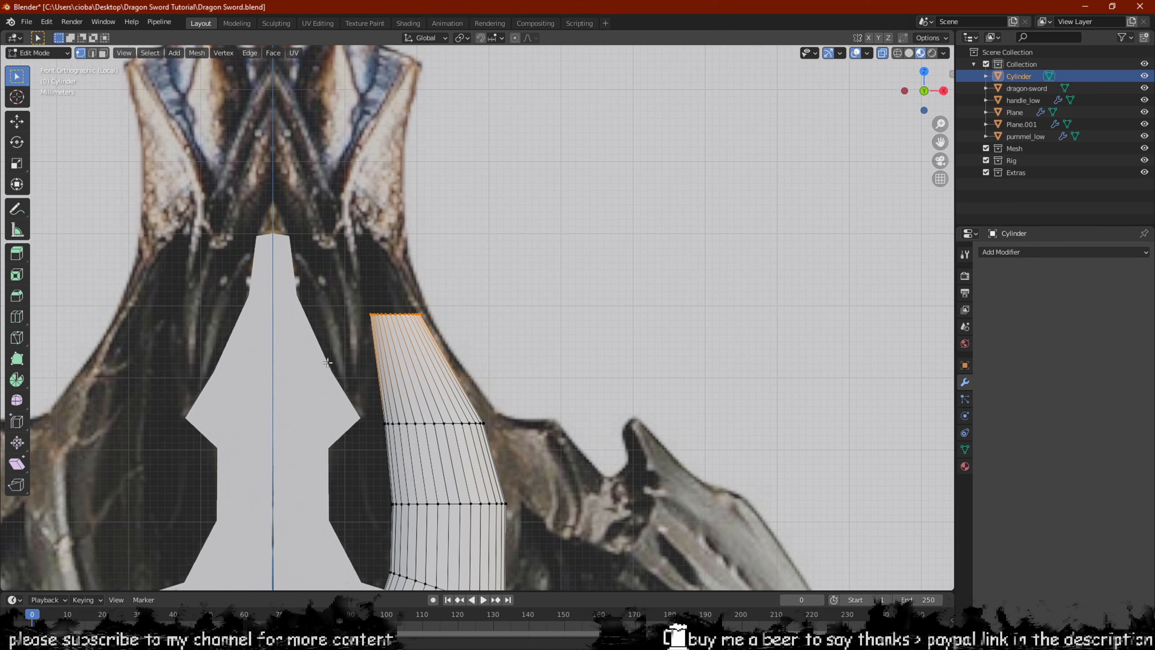
scroll(469, 319, "up", 1)
key("e")
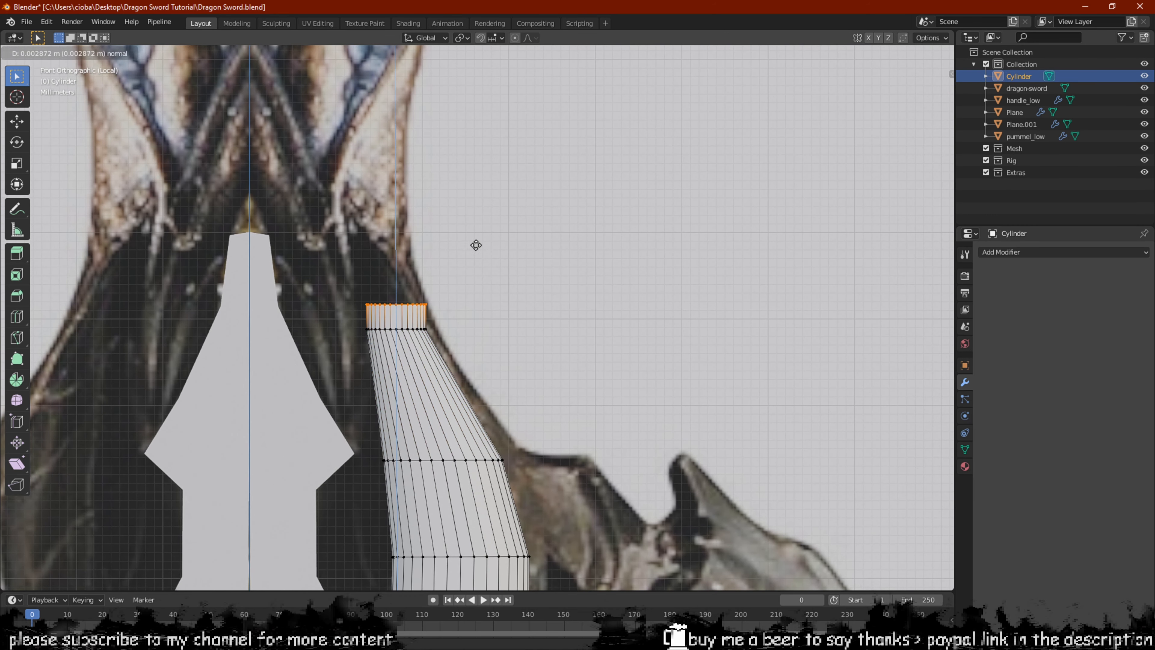
left_click(432, 146)
key("s")
left_click(382, 165)
key("g")
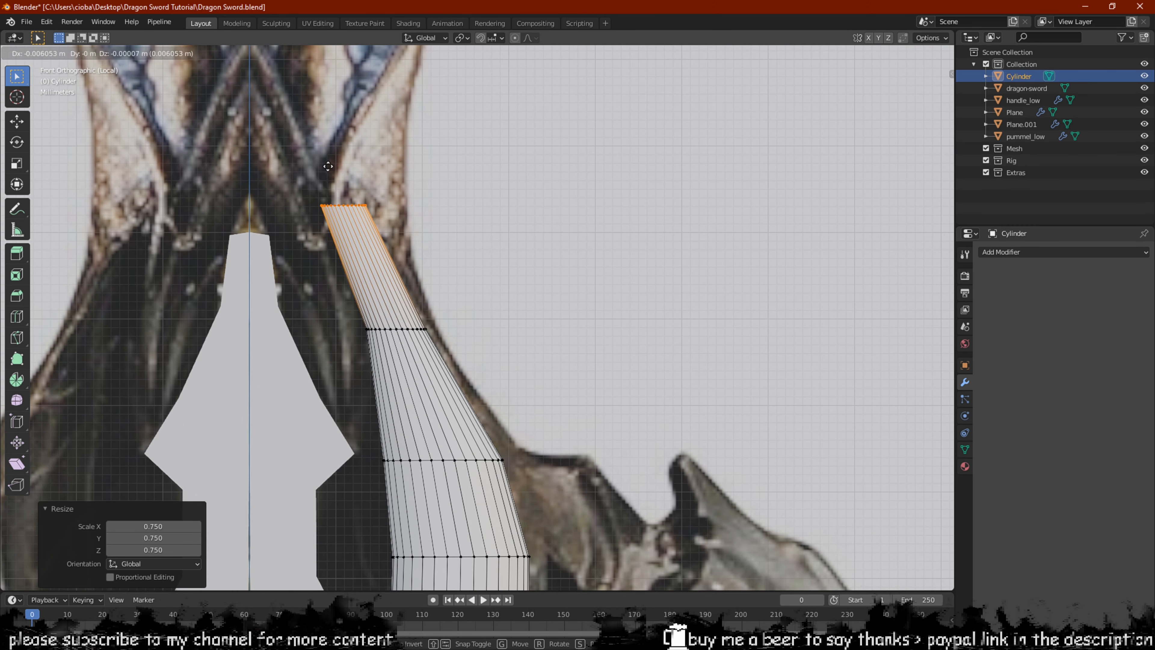
left_click(330, 164)
Scale the new top ring to 0.515 and merge its vertices at center into a pointed tip
key("s")
left_click(456, 234)
key("m")
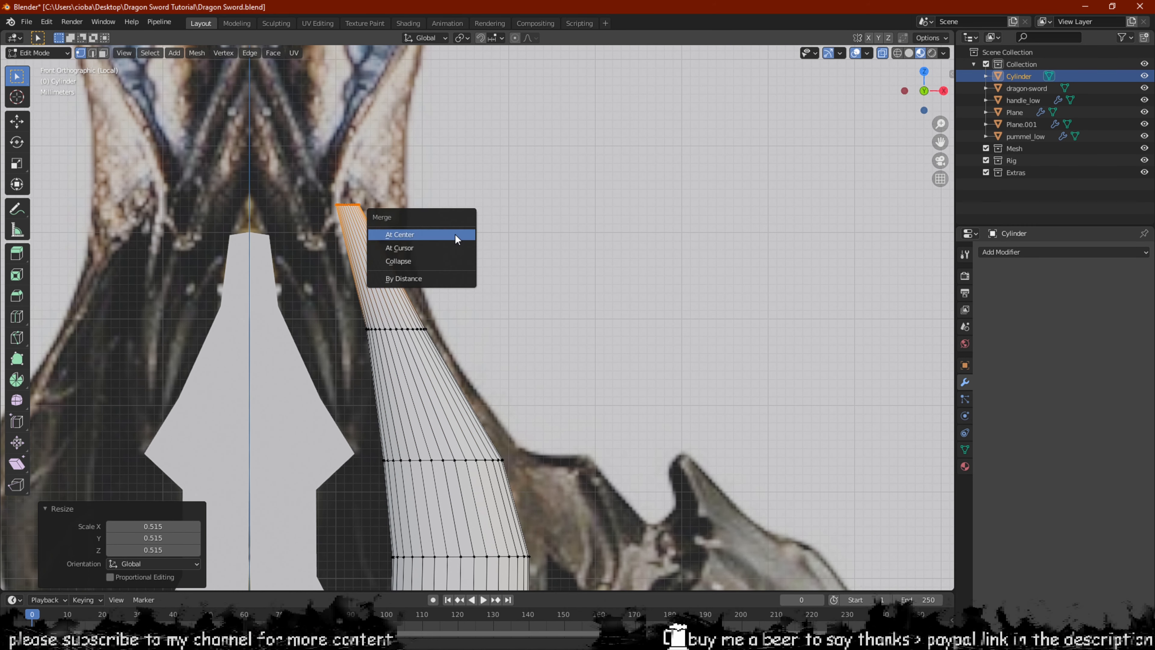
left_click(456, 234)
Move the ring just below the tip about 0.0005 m outward along X
key("ctrl+KP_Add")
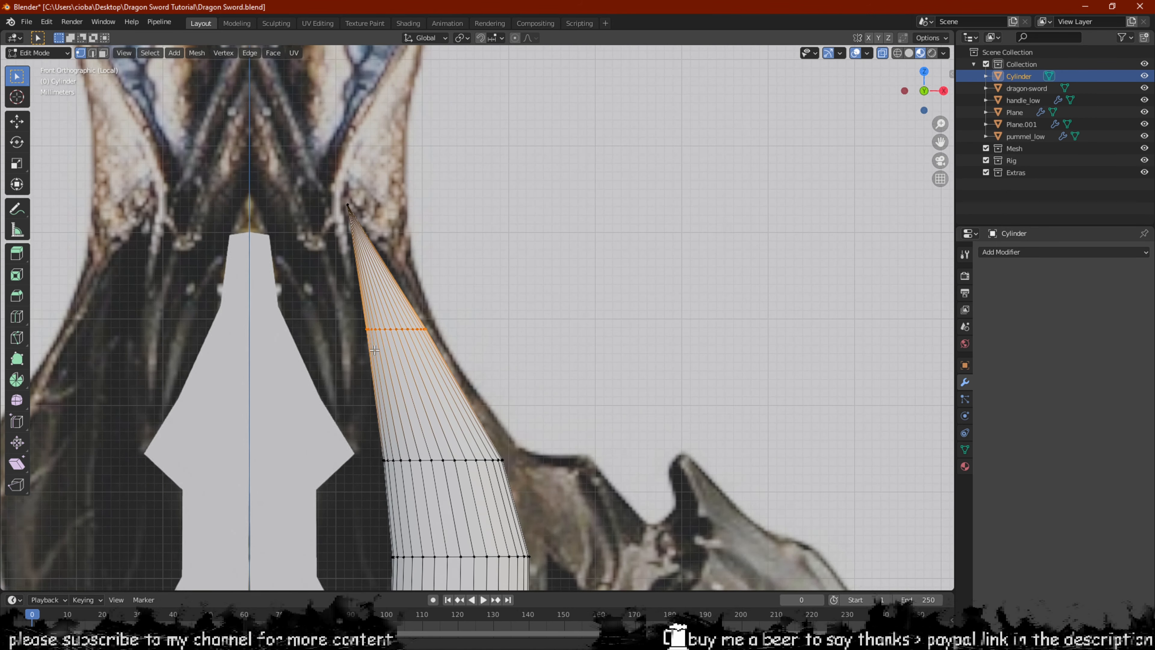
key("x")
left_click(435, 358)
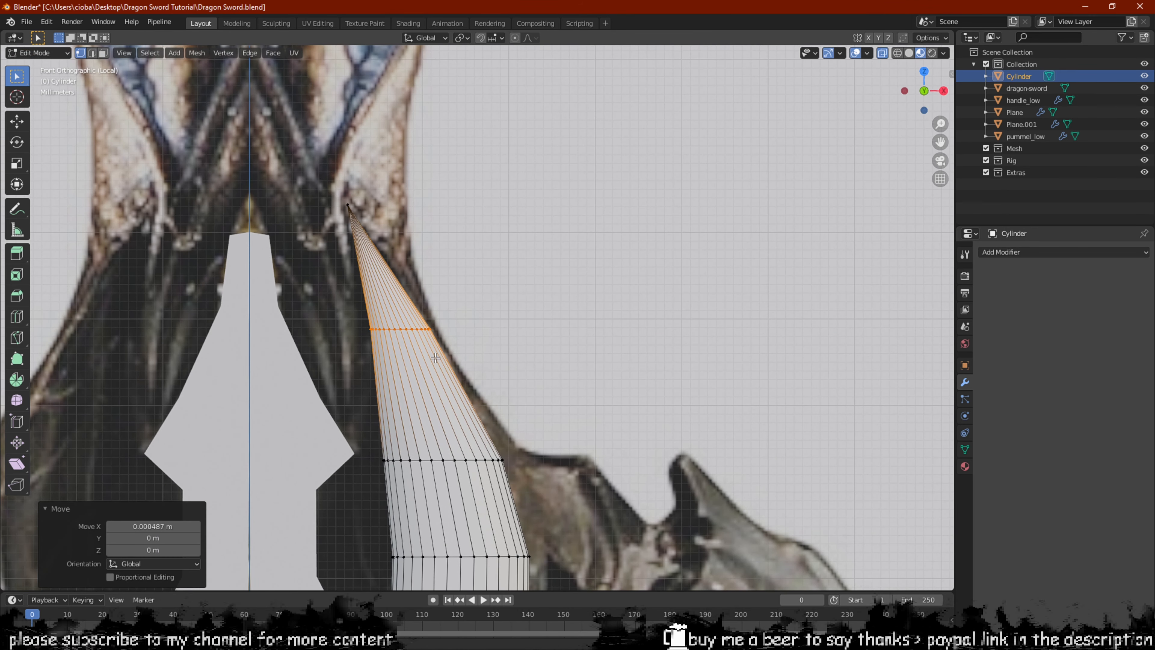
Leave the isolated view, hide the dragon-sword reference image and show the model from the right side
middle_click_drag(511, 455, 616, 193, "shift")
scroll(487, 246, "down", 5)
scroll(461, 305, "down", 6)
key("KP_Divide")
scroll(521, 247, "up", 2)
scroll(521, 247, "down", 3)
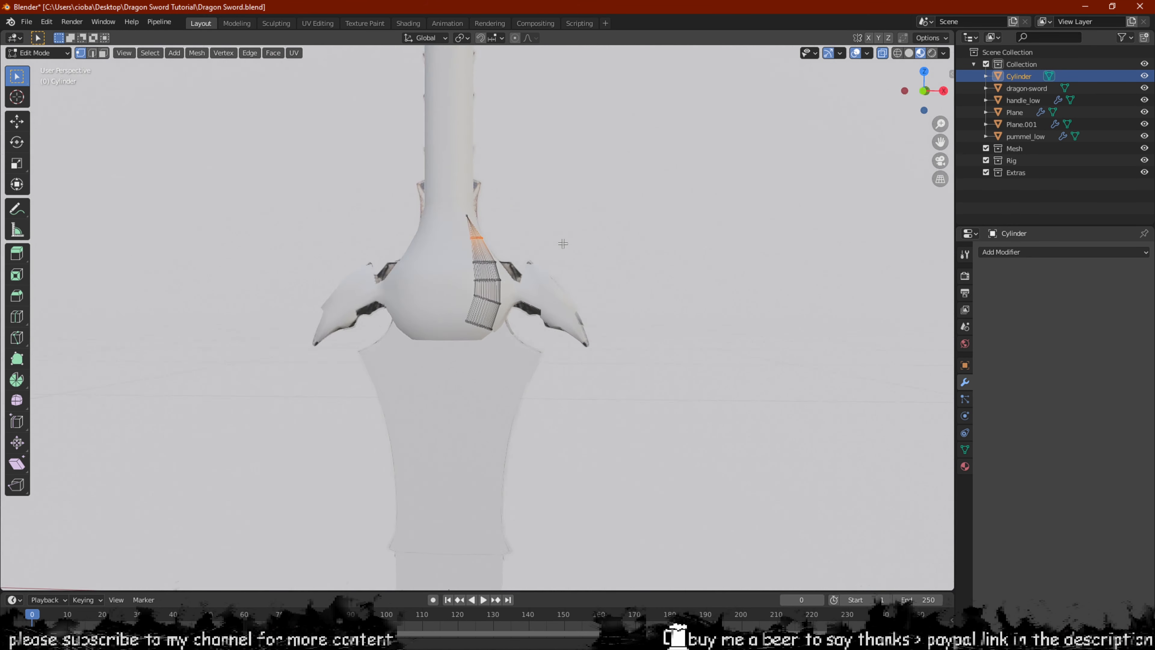
scroll(521, 247, "up", 2)
scroll(521, 246, "down", 3)
scroll(607, 367, "up", 3)
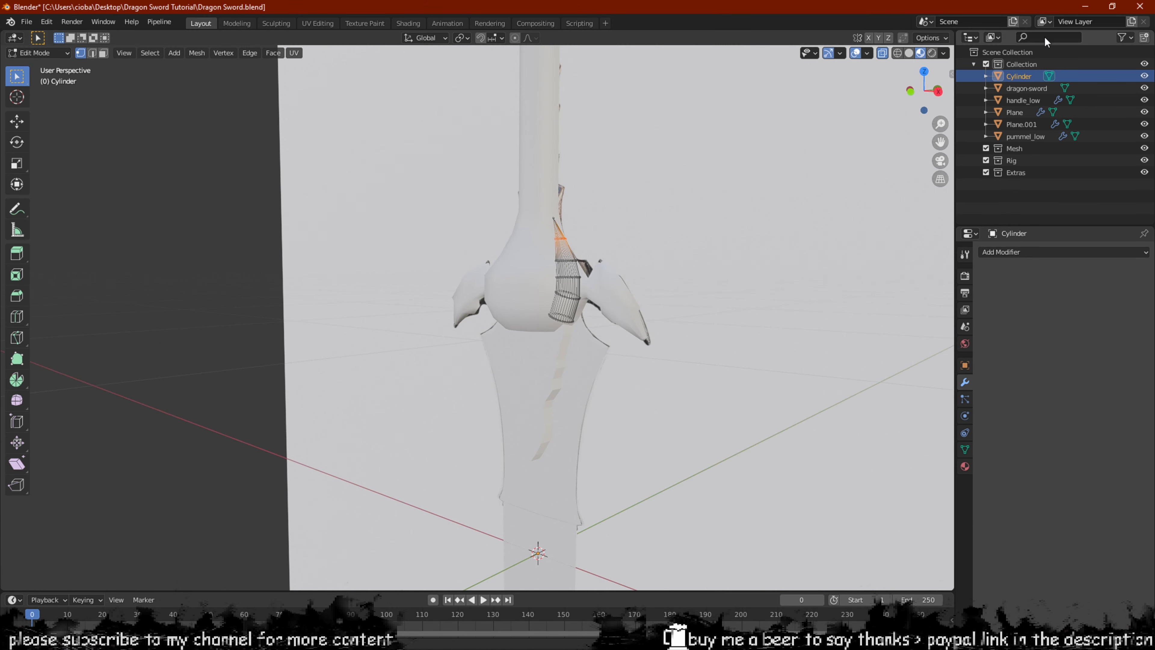
left_click(1144, 88)
middle_click_drag(689, 270, 432, 254)
scroll(429, 267, "up", 3)
key("KP_3")
scroll(520, 371, "down", 4)
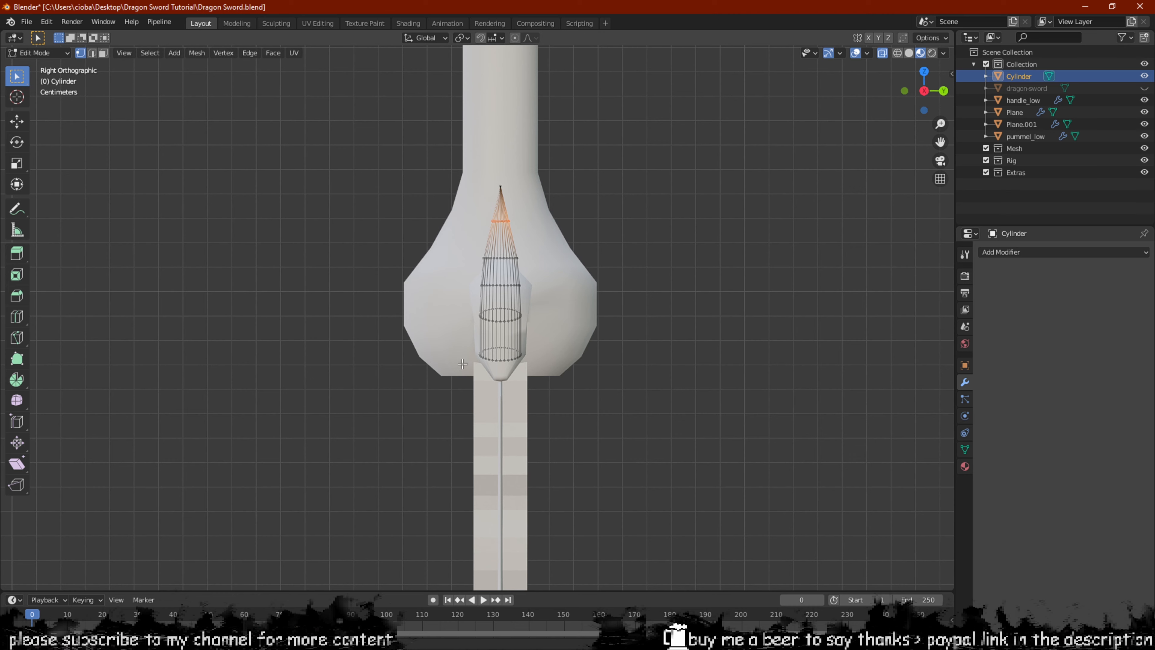
middle_click_drag(494, 336, 506, 302, "shift")
Stop editing the cylinder and open Plane.001 for mesh editing
key("Tab")
key("Tab")
key("Tab")
left_click(517, 356)
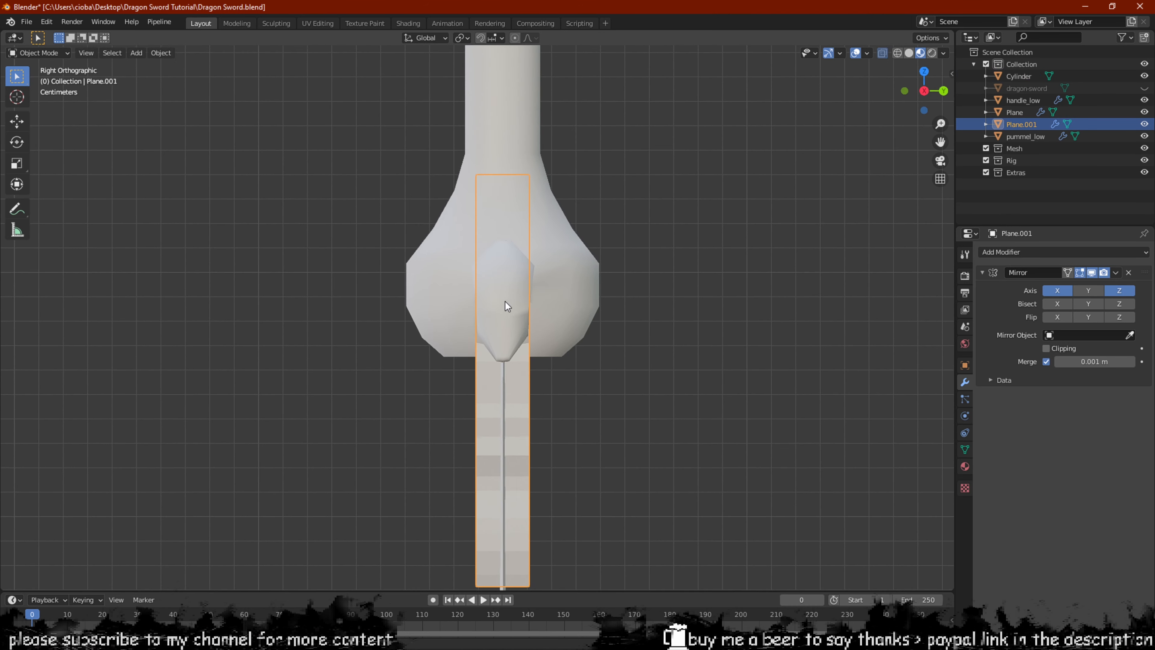
key("Tab")
scroll(486, 310, "down", 2)
scroll(486, 310, "up", 3)
middle_click_drag(489, 251, 503, 317, "shift")
scroll(501, 317, "up", 1)
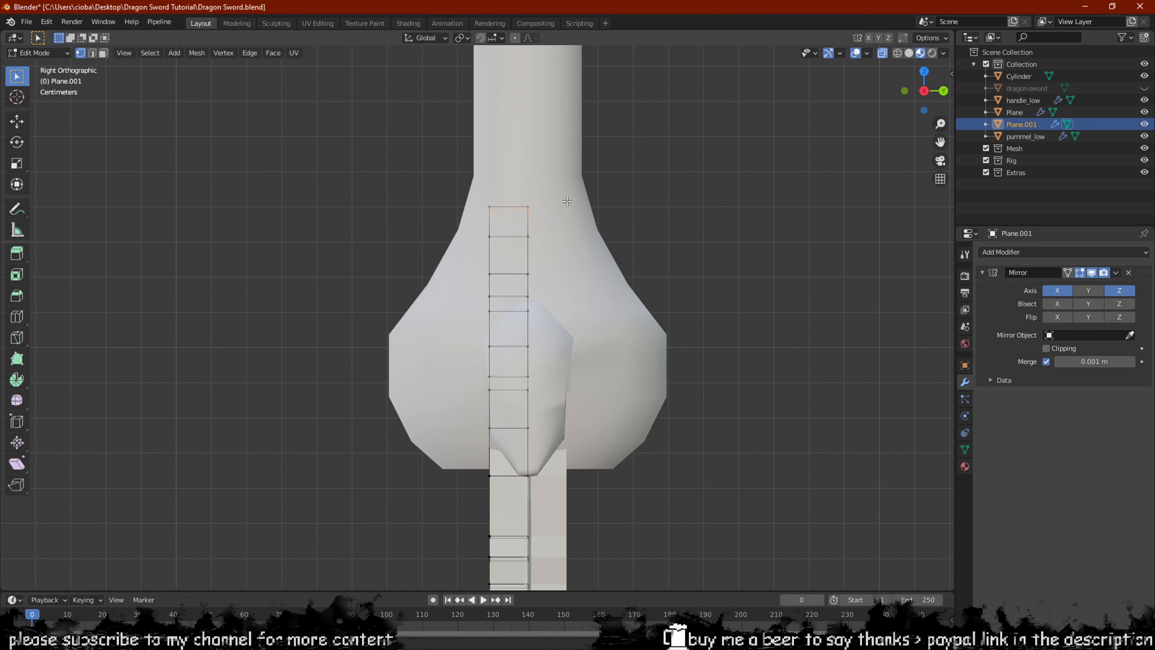
Move the top five vertex rows of Plane.001 about -0.0153 m along Y using smooth proportional editing with a size of about 0.027
scroll(542, 199, "up", 2)
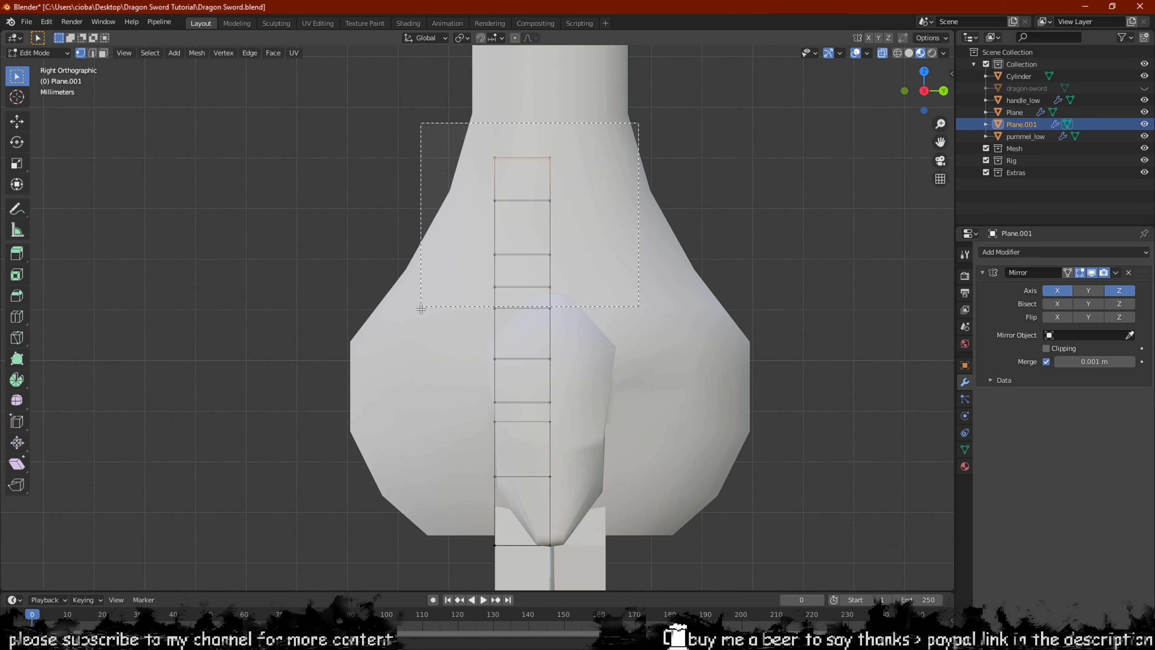
left_click_drag(421, 310, 419, 311)
left_click(515, 38)
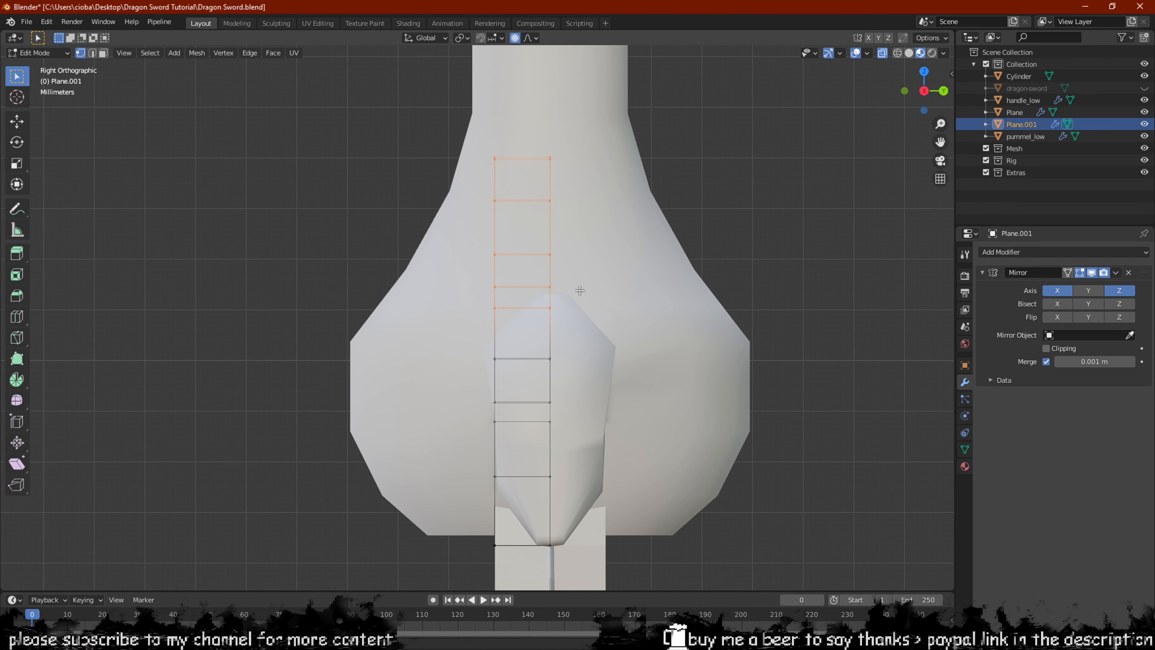
key("g")
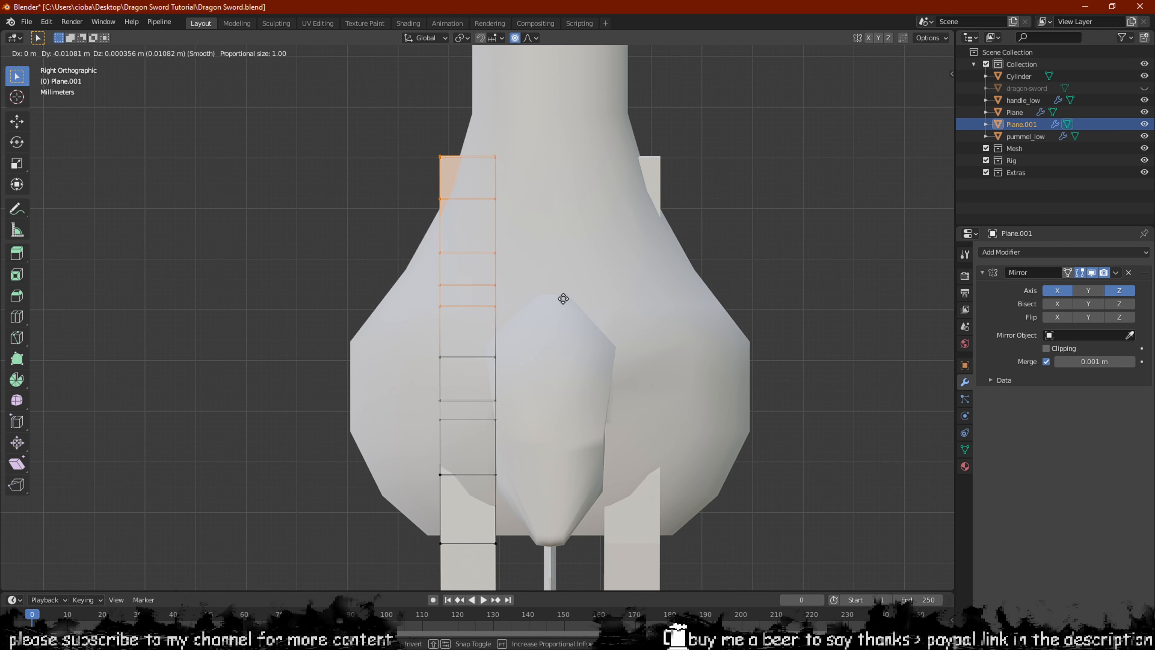
scroll(563, 298, "down", 10)
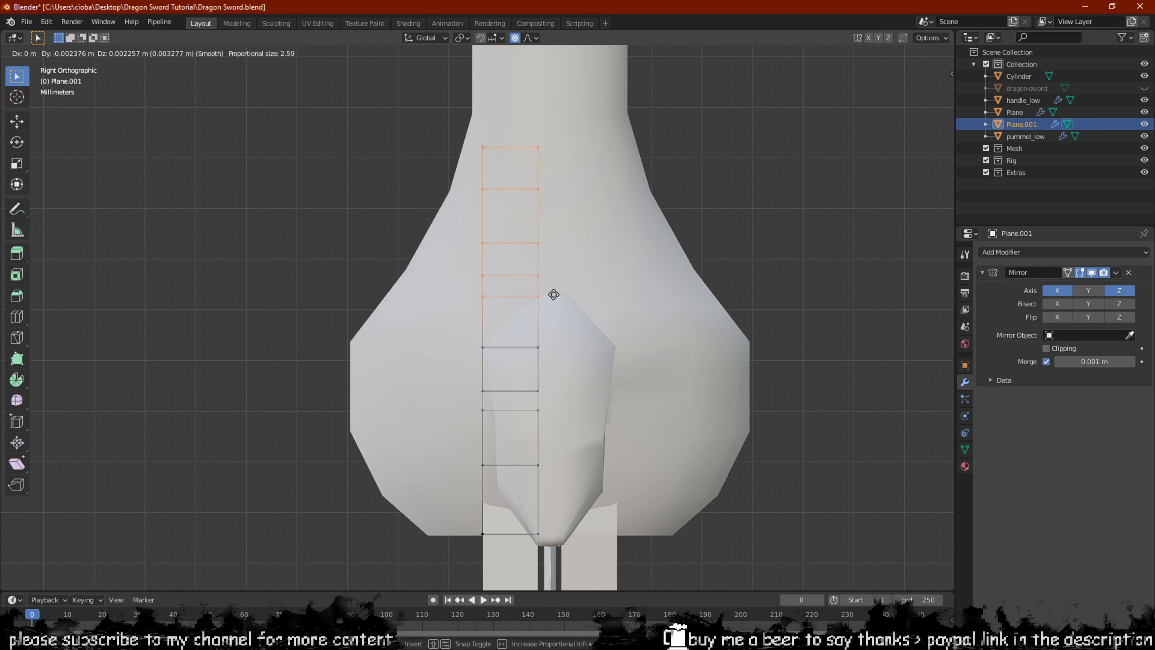
scroll(553, 295, "down", 12)
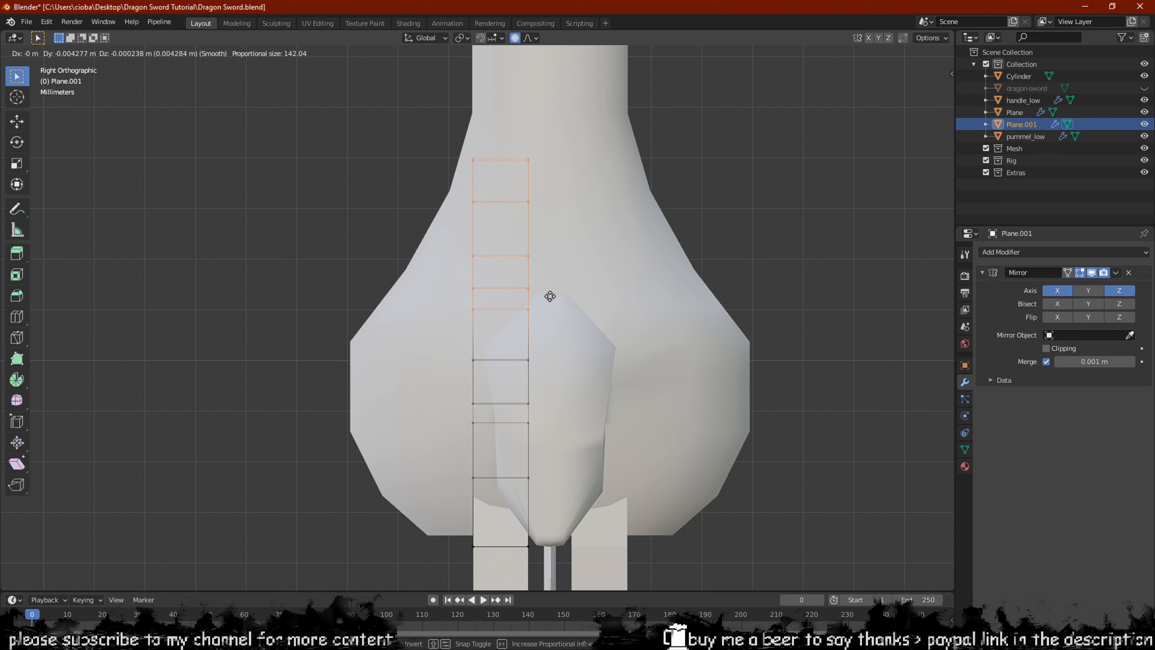
scroll(548, 296, "up", 10)
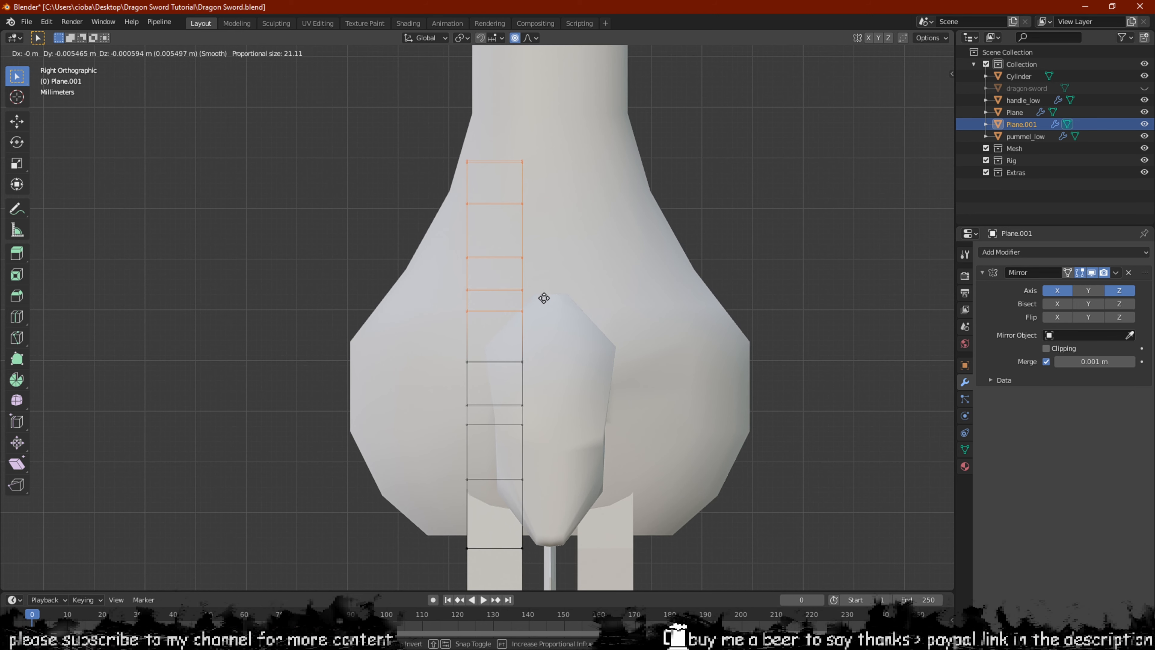
scroll(543, 298, "up", 9)
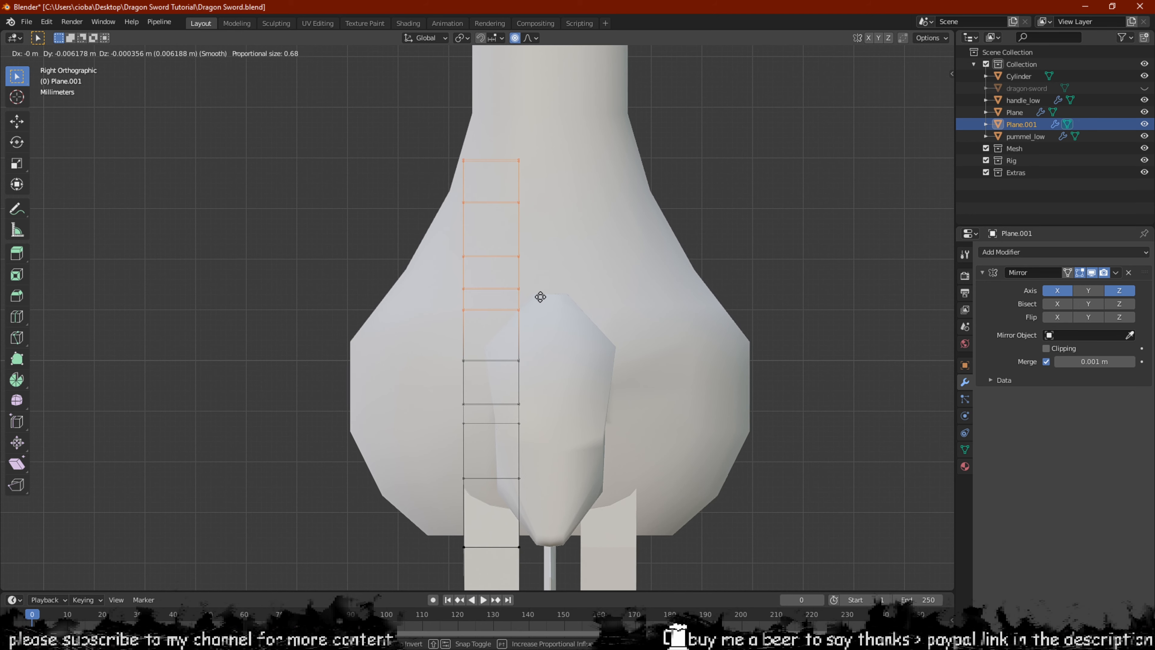
scroll(539, 297, "up", 20)
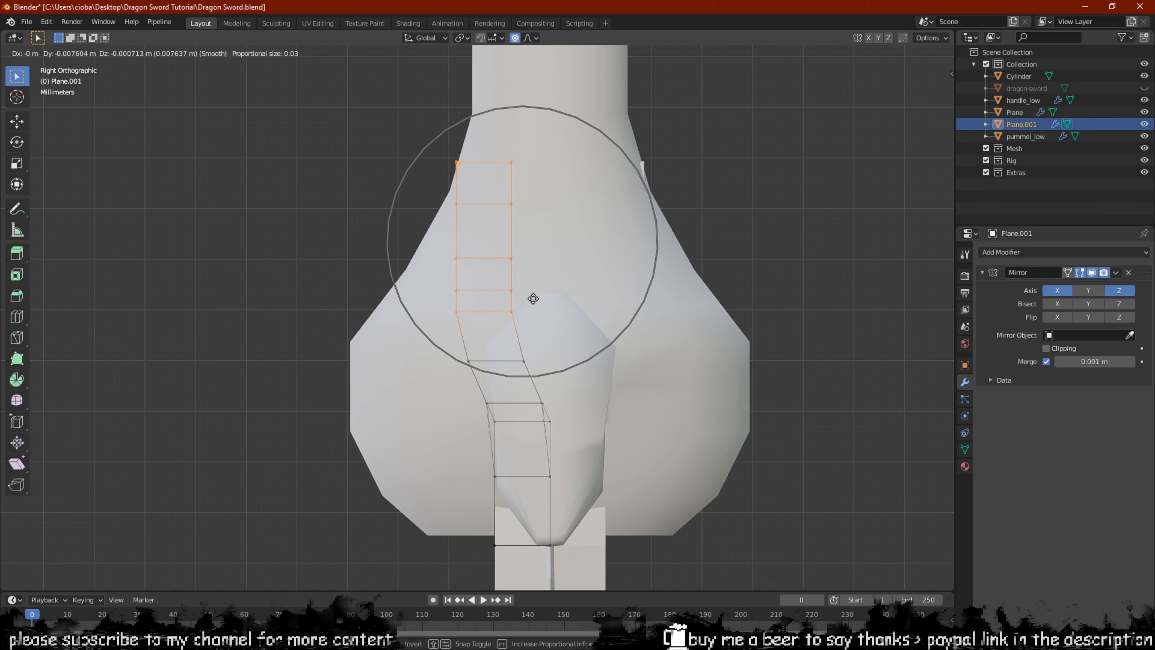
scroll(533, 299, "up", 3)
scroll(534, 299, "down", 11)
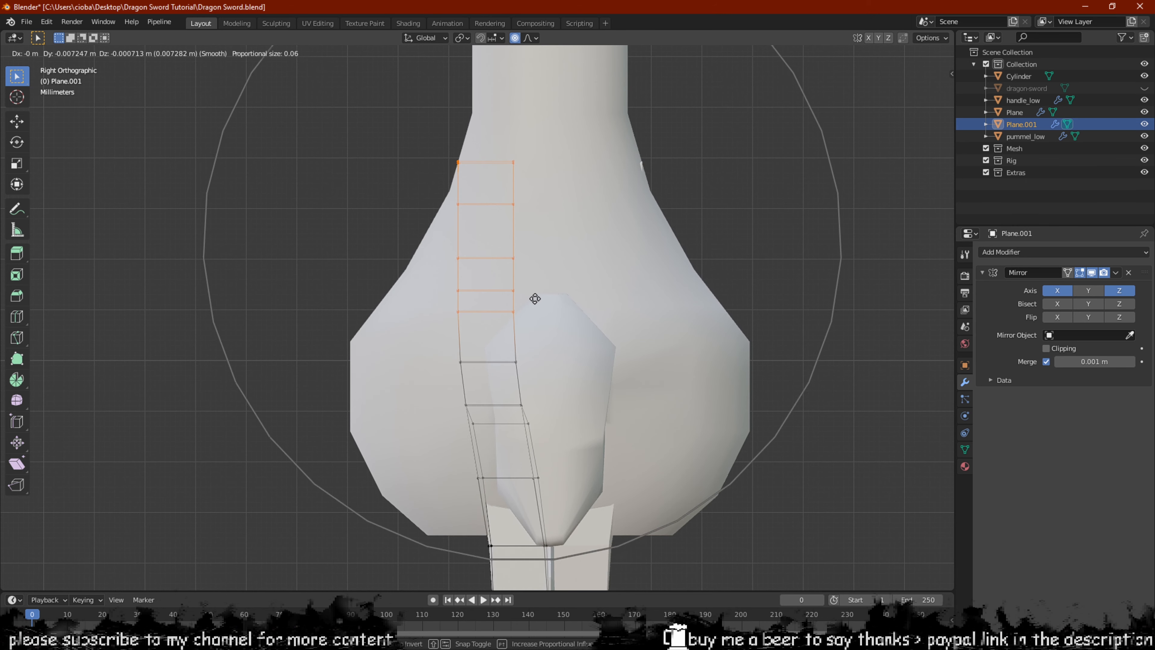
scroll(535, 298, "up", 12)
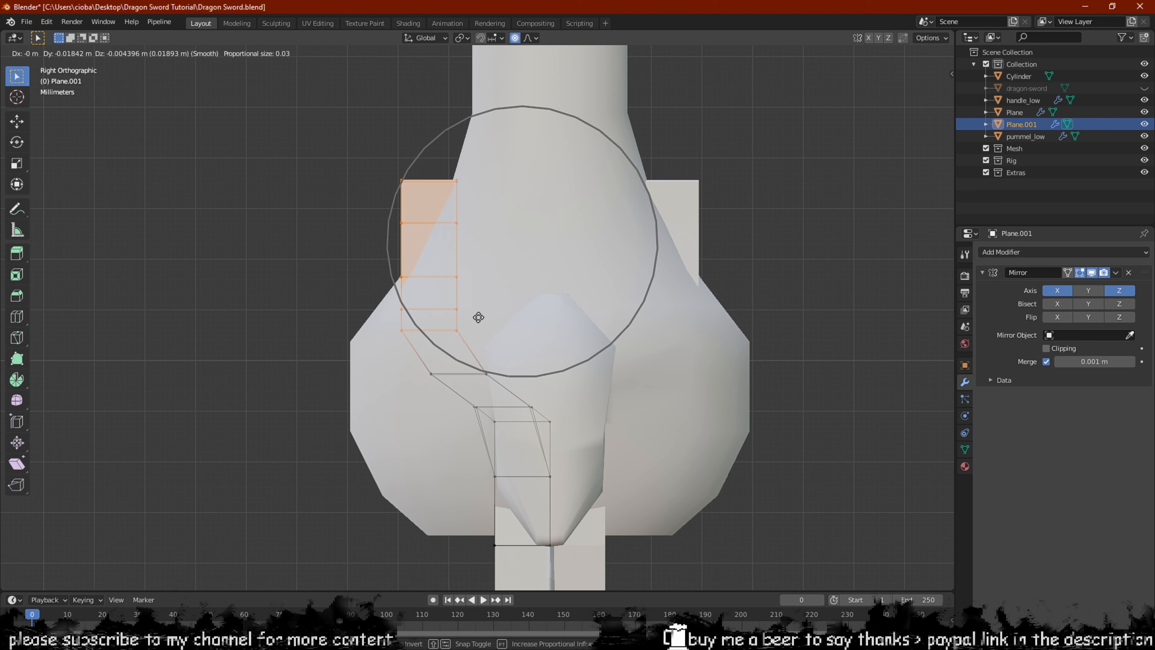
key("y")
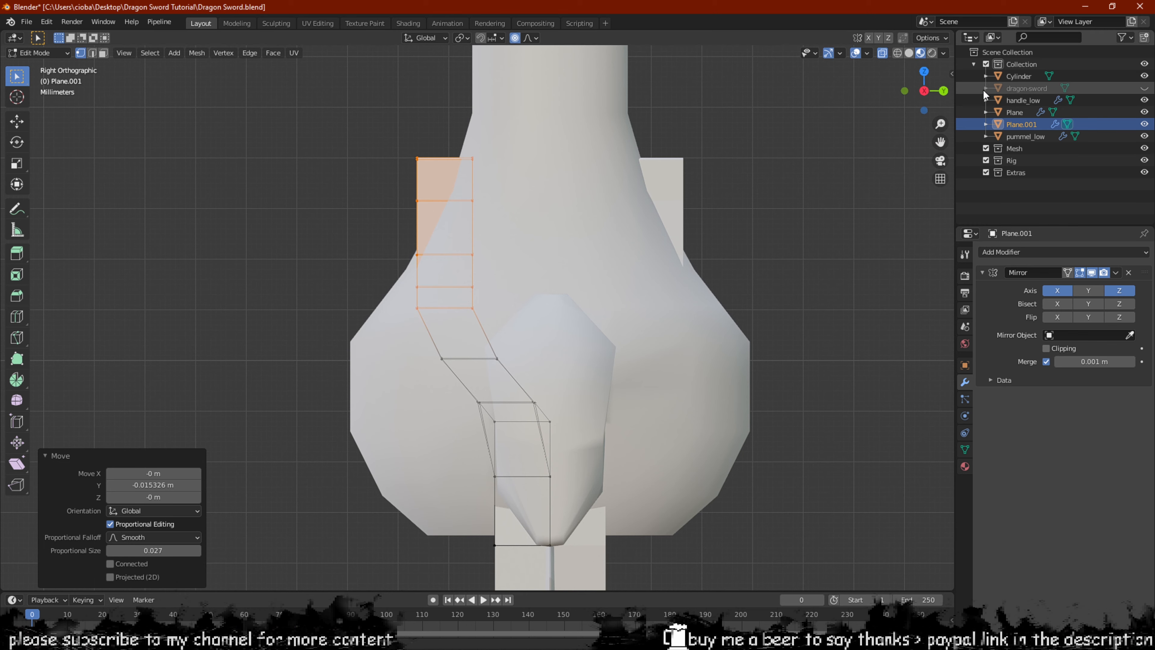
key("n")
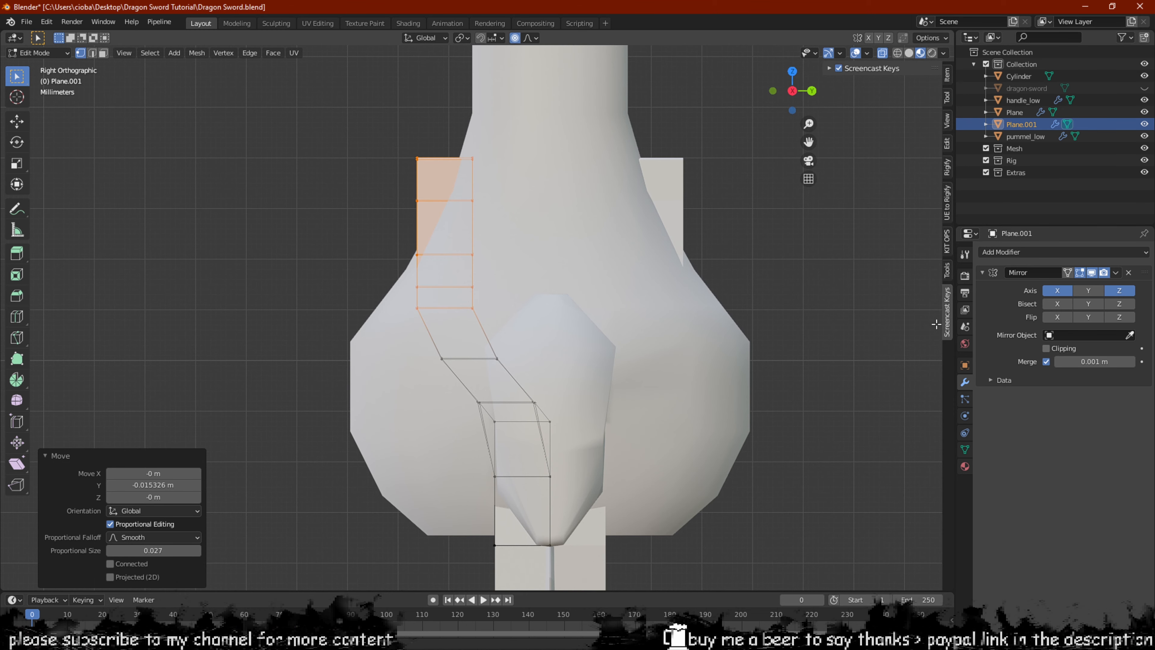
key("n")
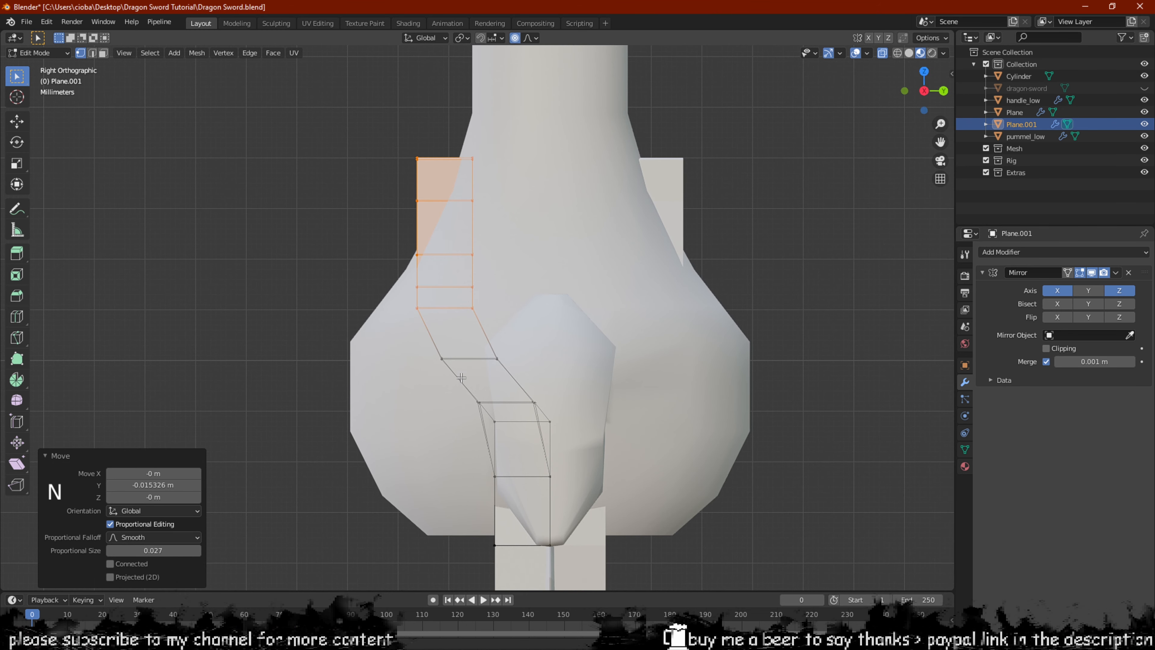
Push the three middle rows of Plane.001 and the two rows at its lower bend outward along Y around the rounded handle base
scroll(602, 364, "up", 2)
left_click_drag(642, 346, 363, 466)
key("g")
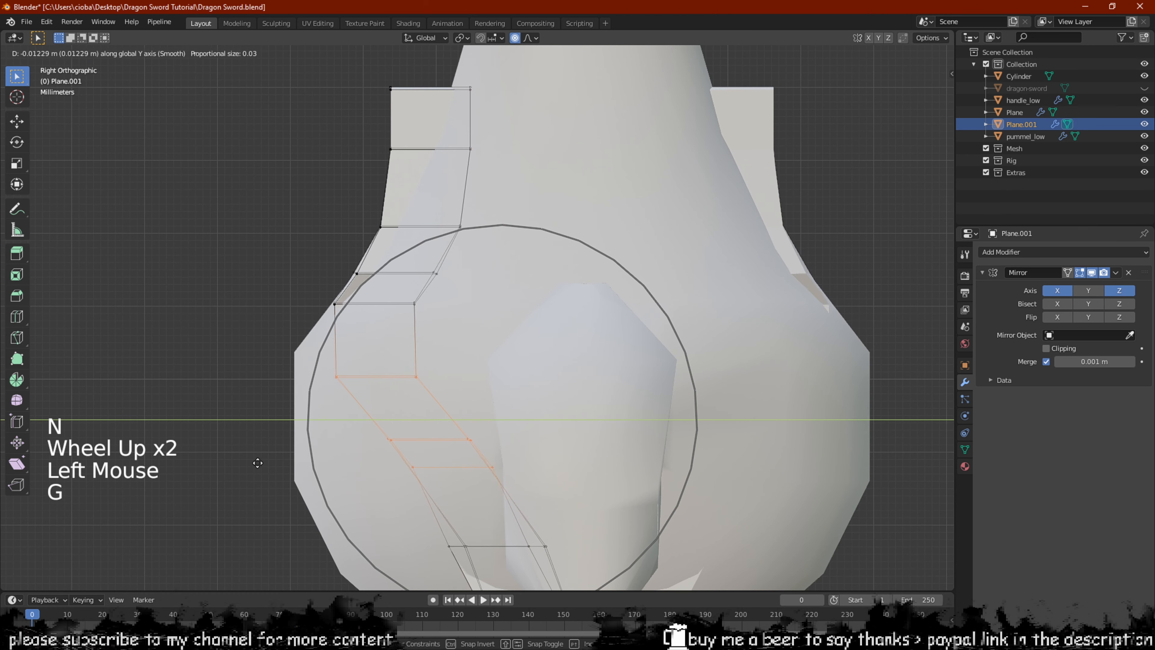
left_click(204, 469)
middle_click_drag(666, 484, 701, 318, "shift")
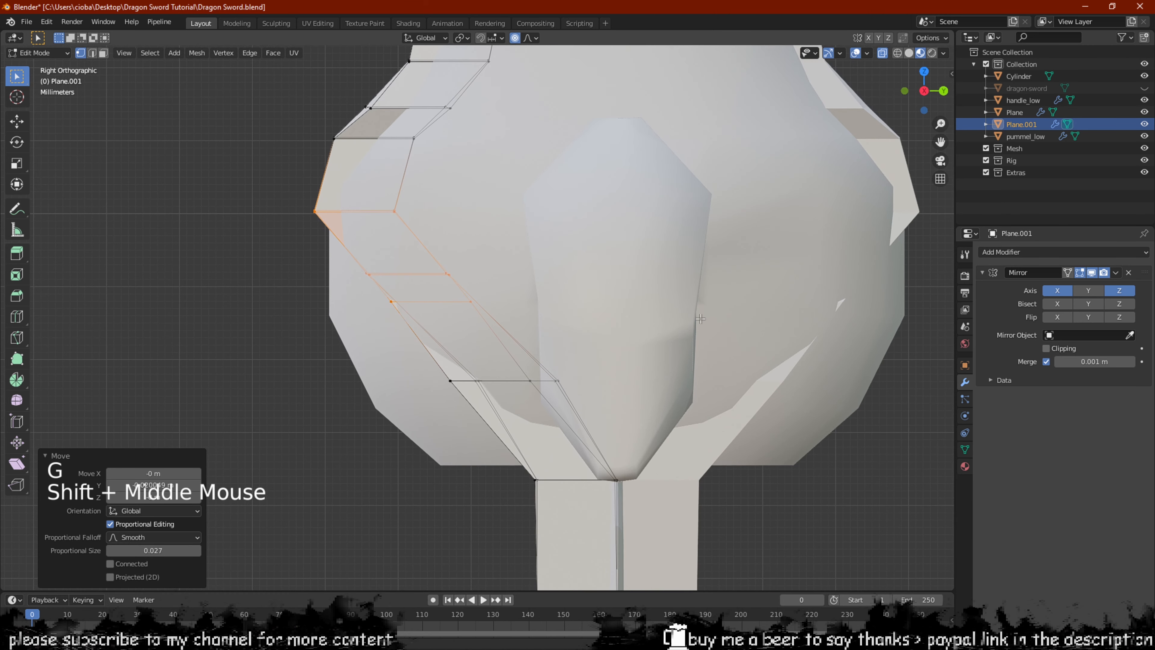
key("g")
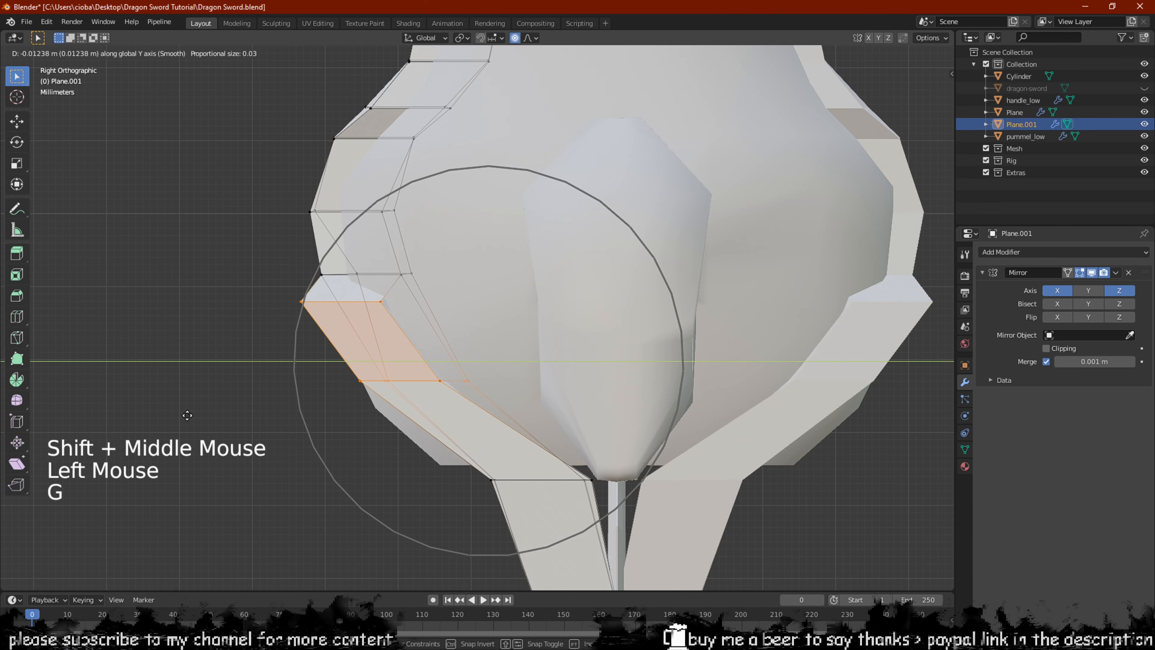
Move the two closely spaced rows at the widest part of Plane.001 about 0.005 m farther outward along Y
left_click(424, 263)
left_click(346, 289)
key("g")
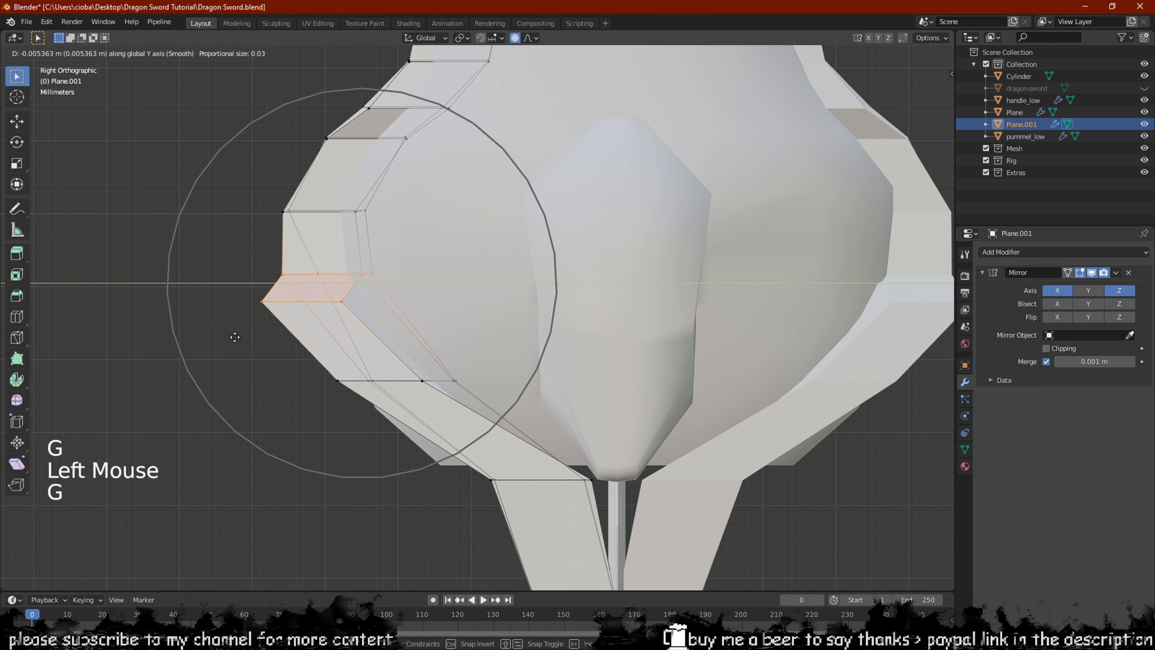
left_click(251, 339)
Move the row level with the handle base's lower end outward along Y, and the two rows beneath it likewise
scroll(586, 414, "down", 2)
middle_click_drag(585, 414, 596, 304, "shift")
left_click_drag(595, 304, 451, 359)
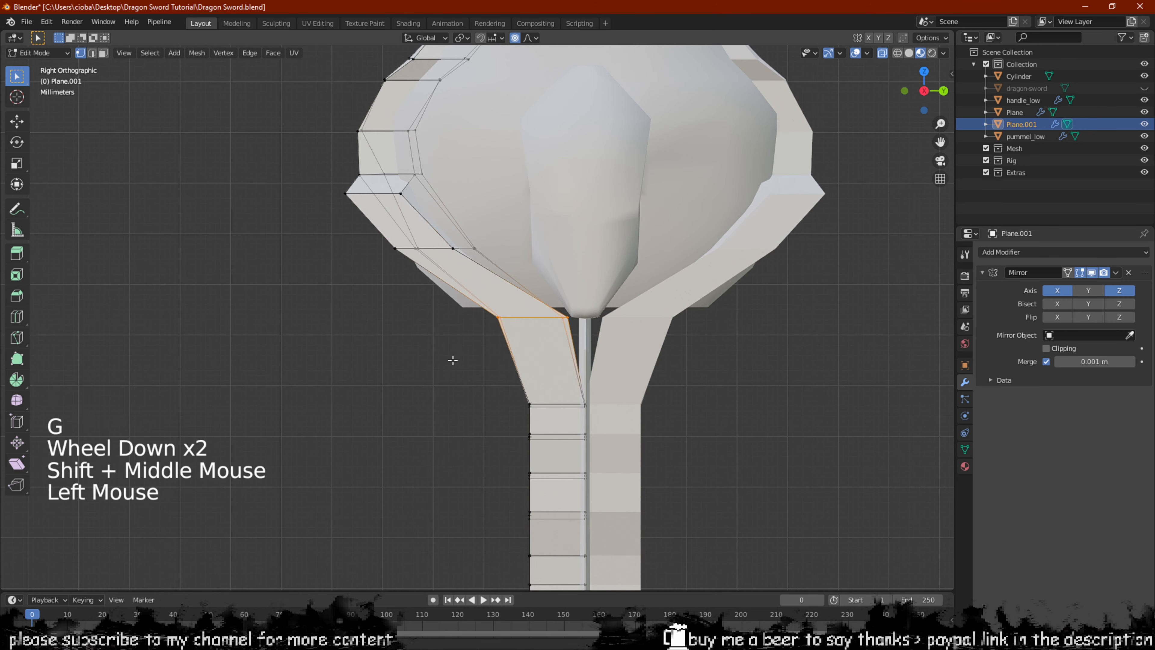
key("g")
key("y")
left_click(414, 369)
key("g")
key("y")
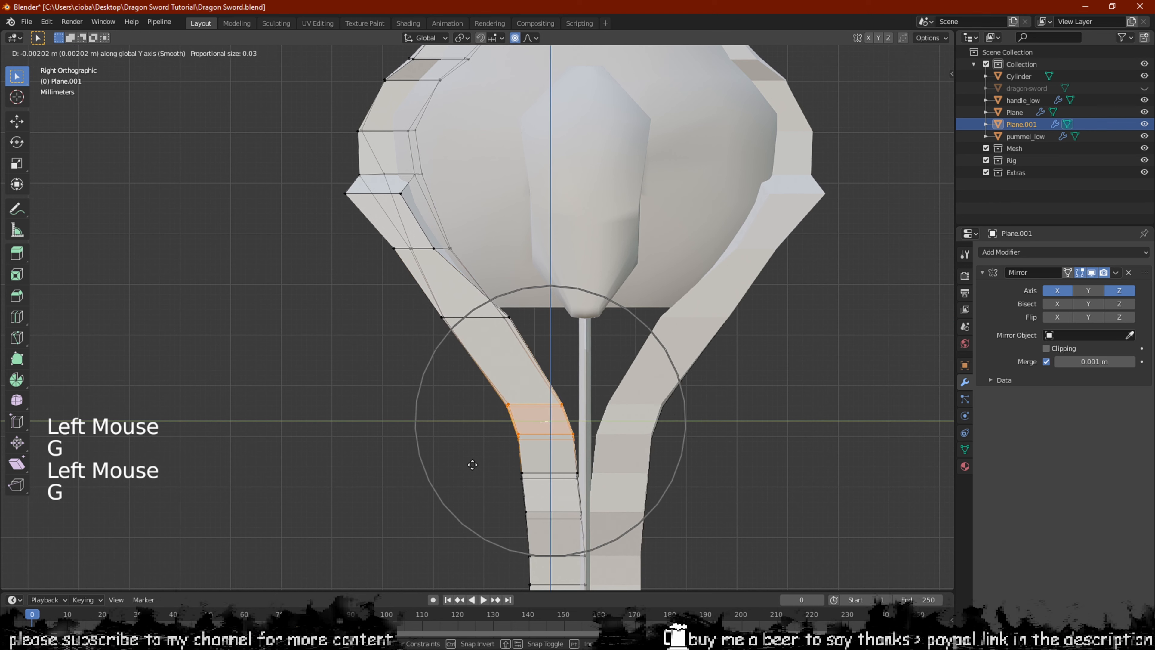
left_click(477, 455)
Move the inner vertex below the handle base about 0.0164 m along Y to the centerline with a proportional size of 0.010
left_click(509, 318)
key("g")
key("y")
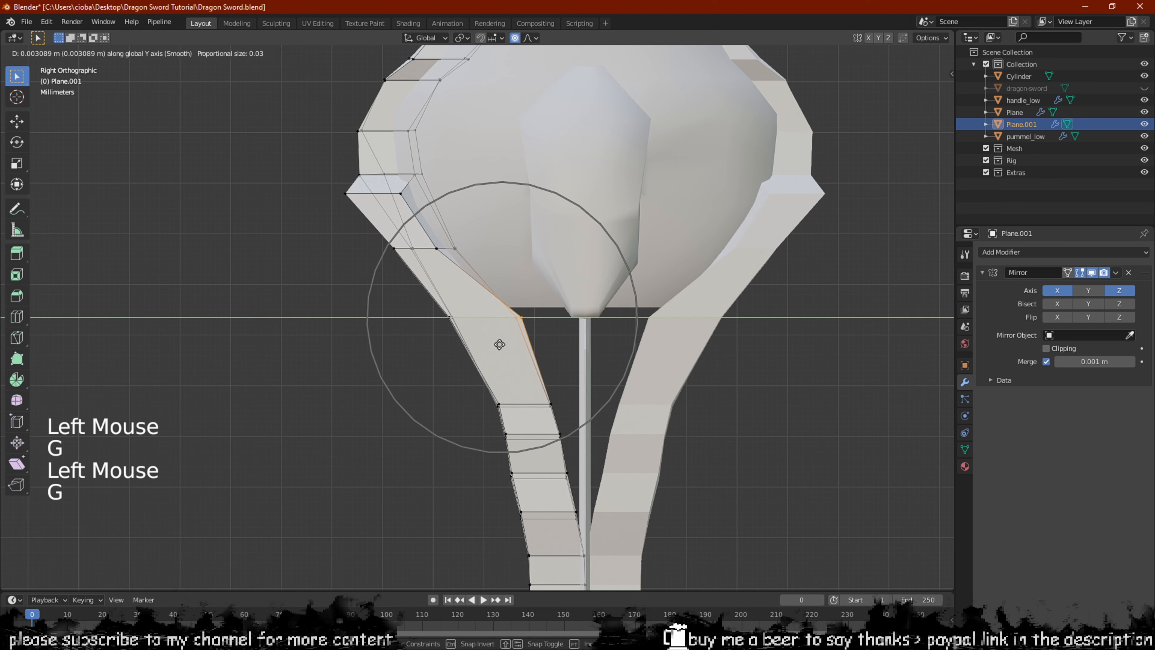
scroll(499, 344, "up", 3)
scroll(499, 344, "up", 7)
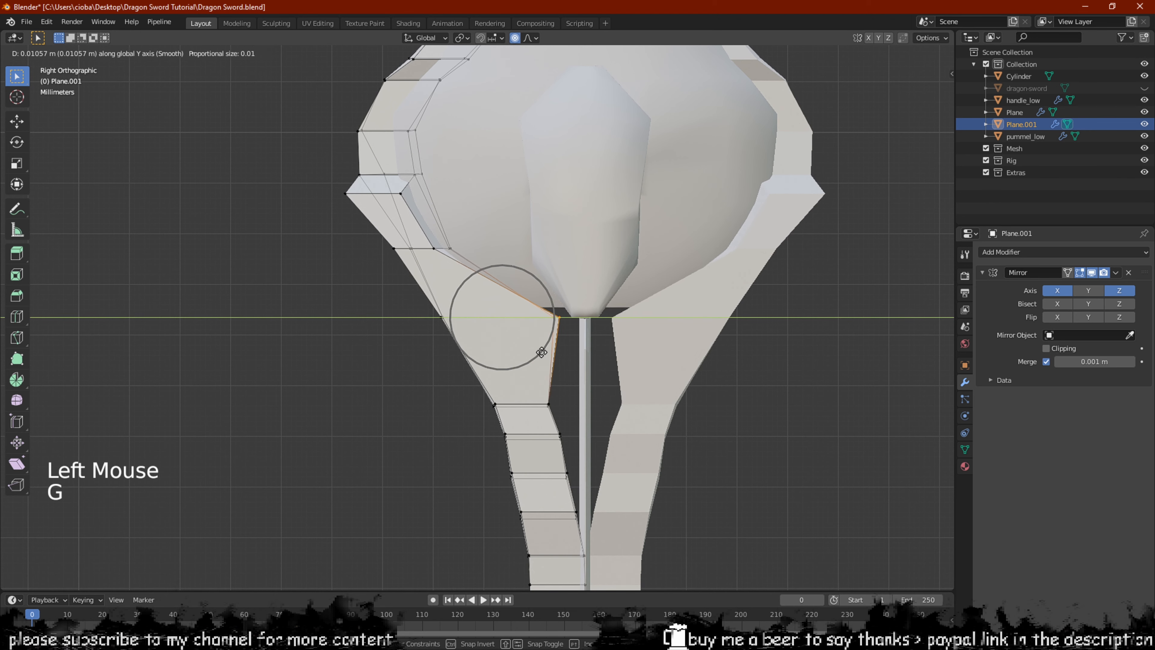
left_click(555, 385)
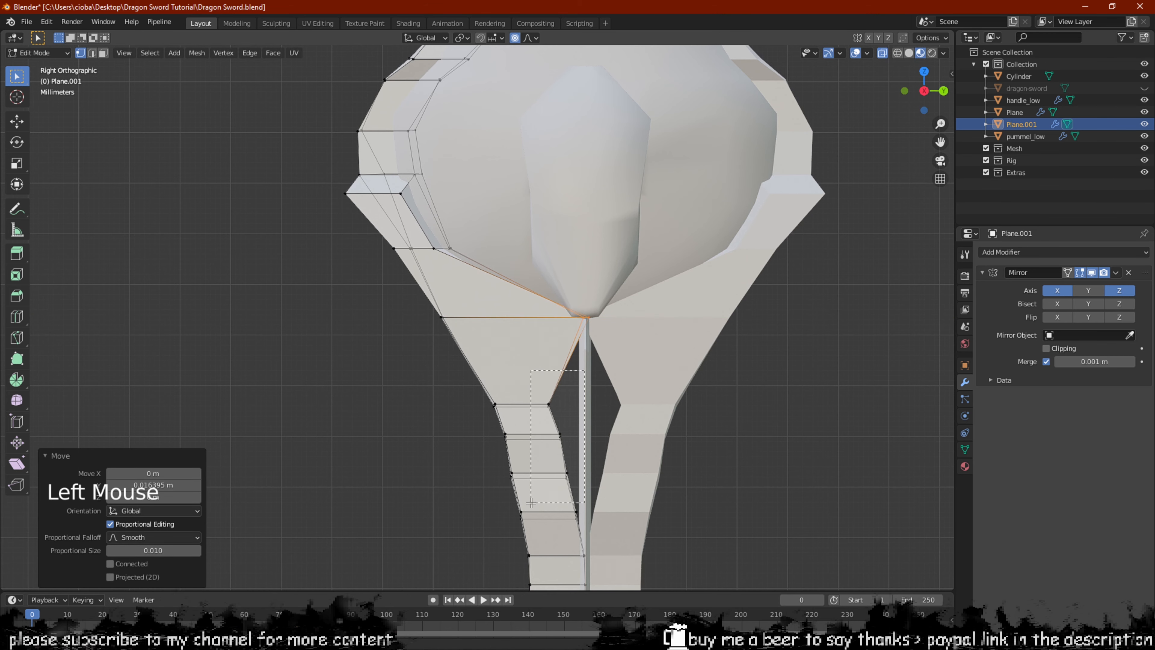
Move the inner vertices of the three rows below the handle base about 0.0040 m along Y, and the upper two farther to the centerline
left_click_drag(532, 502, 531, 502)
key("g")
key("y")
left_click(551, 498)
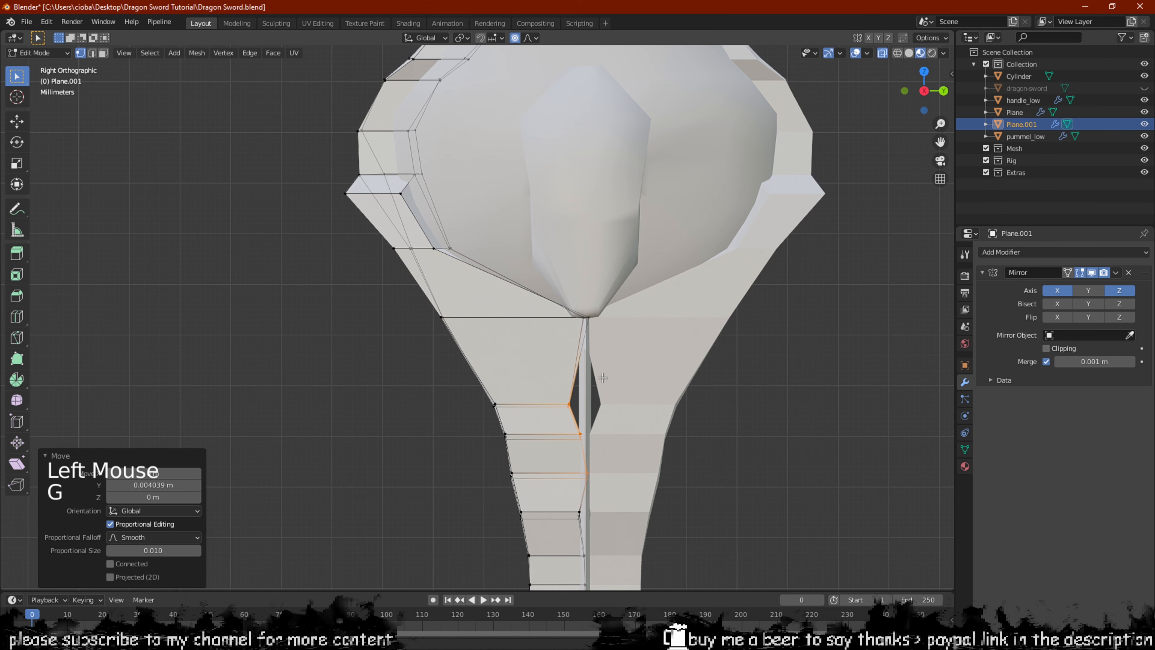
key("g")
left_click(552, 434)
Move the inner vertices of three rows farther down Plane.001 about 0.0023 m along Y to the centerline
middle_click_drag(552, 434, 544, 358, "shift")
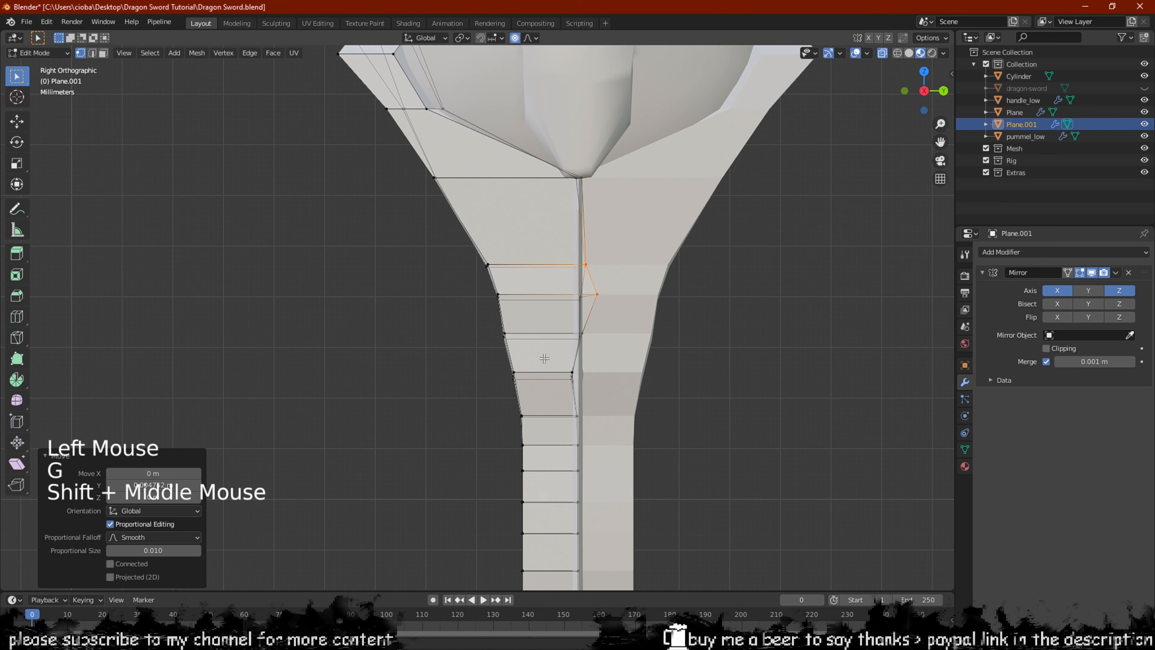
left_click_drag(581, 378, 580, 378)
key("g")
left_click(565, 413)
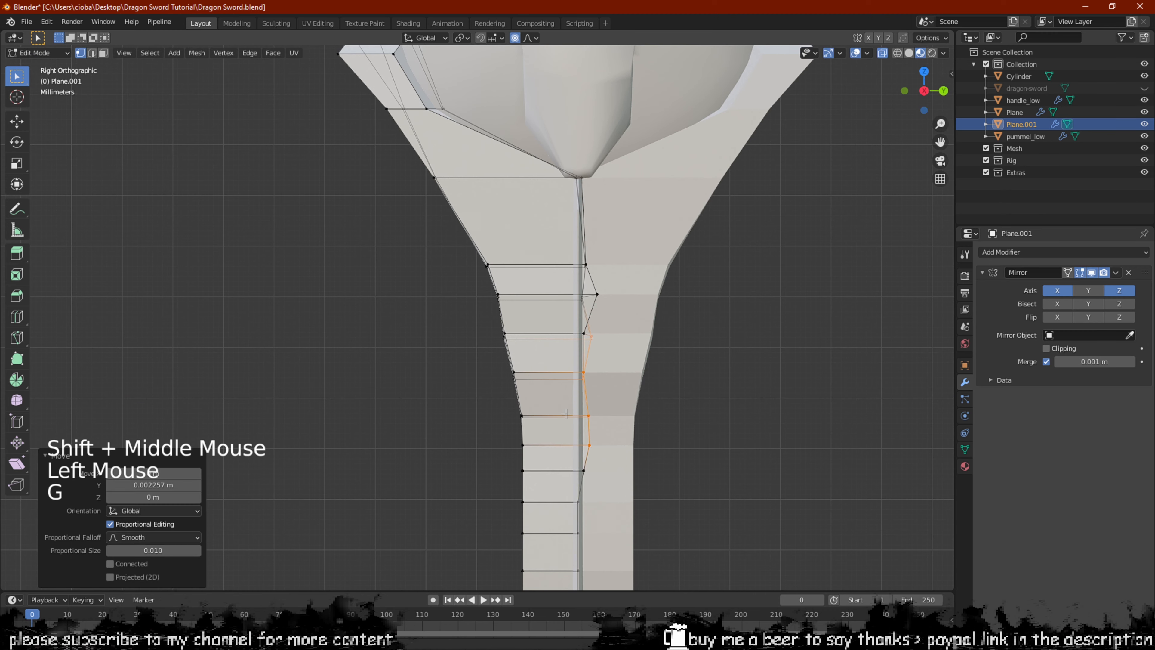
Move the inner vertices of Plane.001's widest row and the row beneath it inward along Y, toward the handle base
scroll(587, 292, "down", 3)
middle_click_drag(587, 291, 415, 278, "shift")
scroll(399, 281, "down", 2)
middle_click_drag(332, 273, 173, 265)
middle_click_drag(474, 298, 479, 366, "shift")
scroll(462, 466, "up", 5)
left_click(473, 436)
key("g")
key("y")
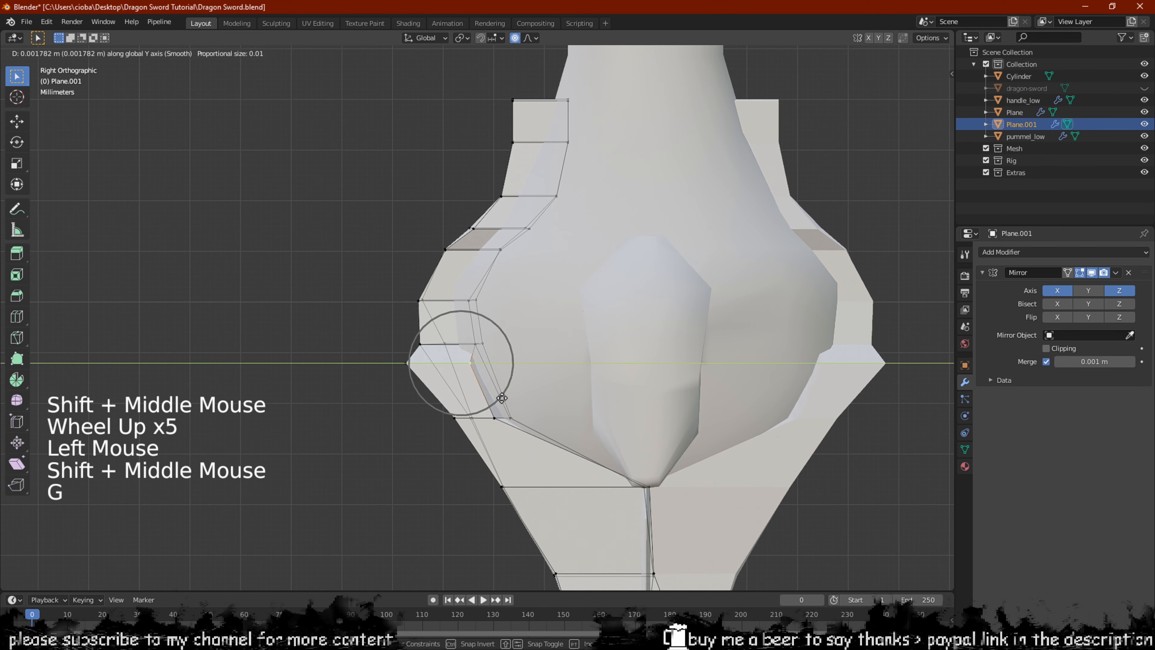
left_click(516, 396)
key("g")
key("y")
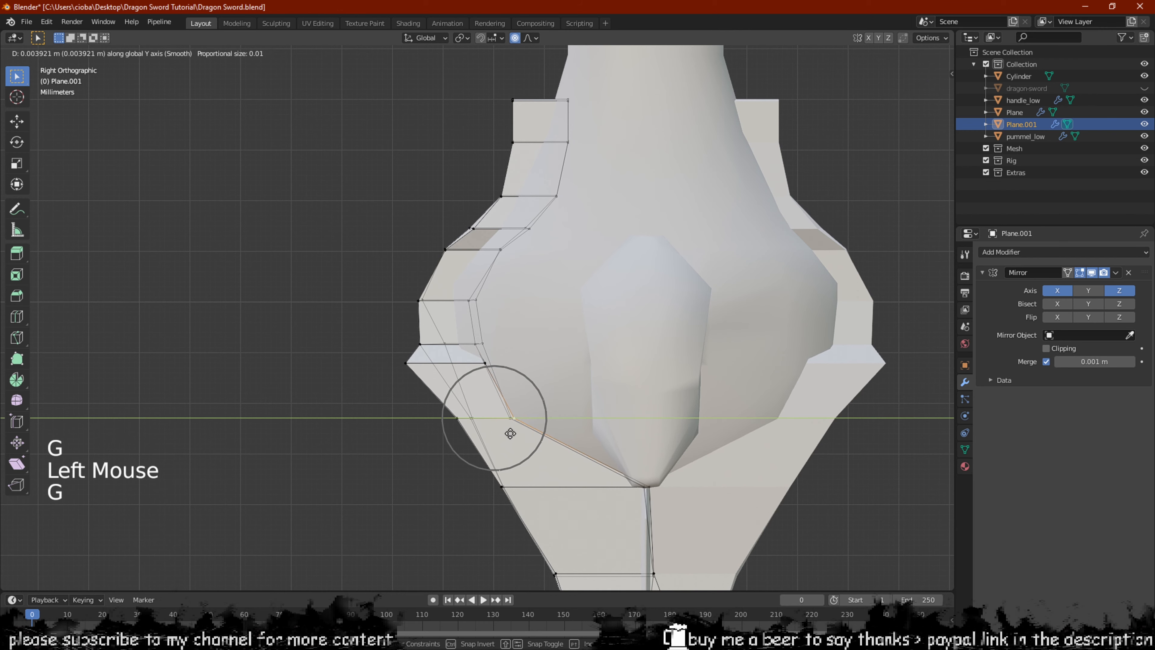
key("Return")
Move the outer vertices two rows above the widest part of Plane.001 slightly inward along Y
scroll(510, 433, "down", 3)
middle_click_drag(510, 433, 516, 265)
scroll(592, 315, "up", 2)
scroll(500, 296, "down", 3)
scroll(478, 284, "up", 4)
scroll(478, 284, "up", 1)
scroll(523, 274, "up", 2)
left_click(546, 321)
key("g")
key("y")
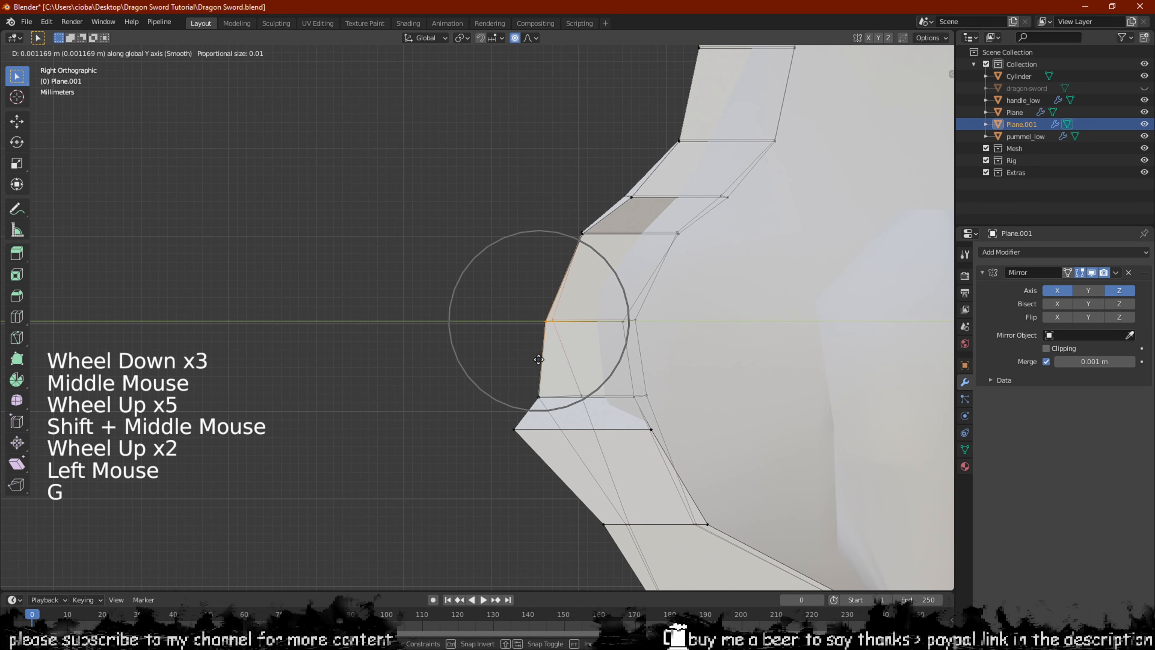
left_click(545, 358)
Pull the outer vertices of the next two rows up inward along Y, the upper one by about 0.0011 m
left_click(579, 235)
key("g")
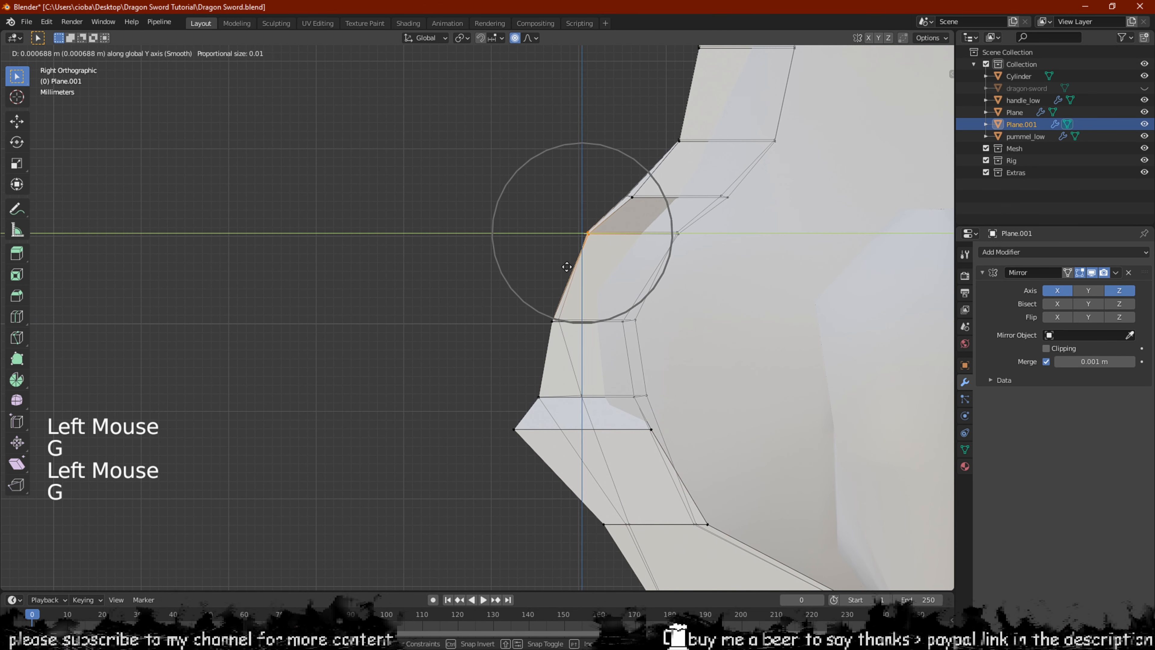
left_click(591, 227)
left_click(621, 226)
key("g")
left_click(629, 224)
Move the outer vertices of the two closely spaced rows at Plane.001's widest part about 0.0023 m inward along Y
scroll(590, 381, "down", 3)
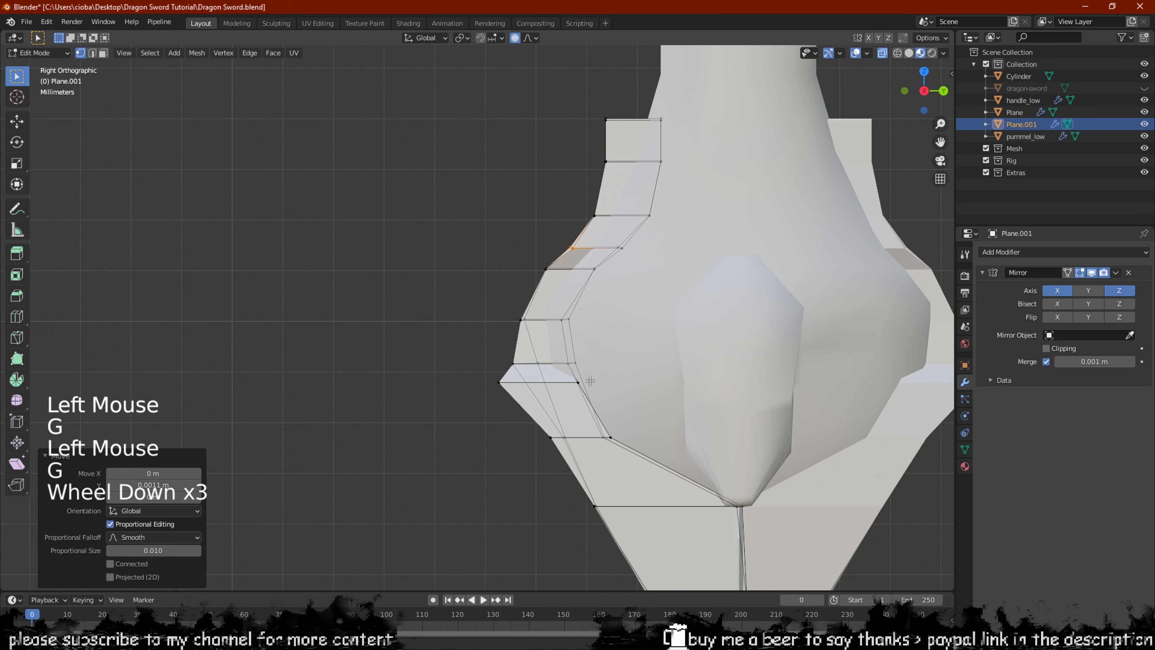
left_click(513, 363)
key("g")
left_click(507, 419)
Move the outer vertices of the rows midway down Plane.001's narrow lower section outward along Y
scroll(528, 444, "down", 3)
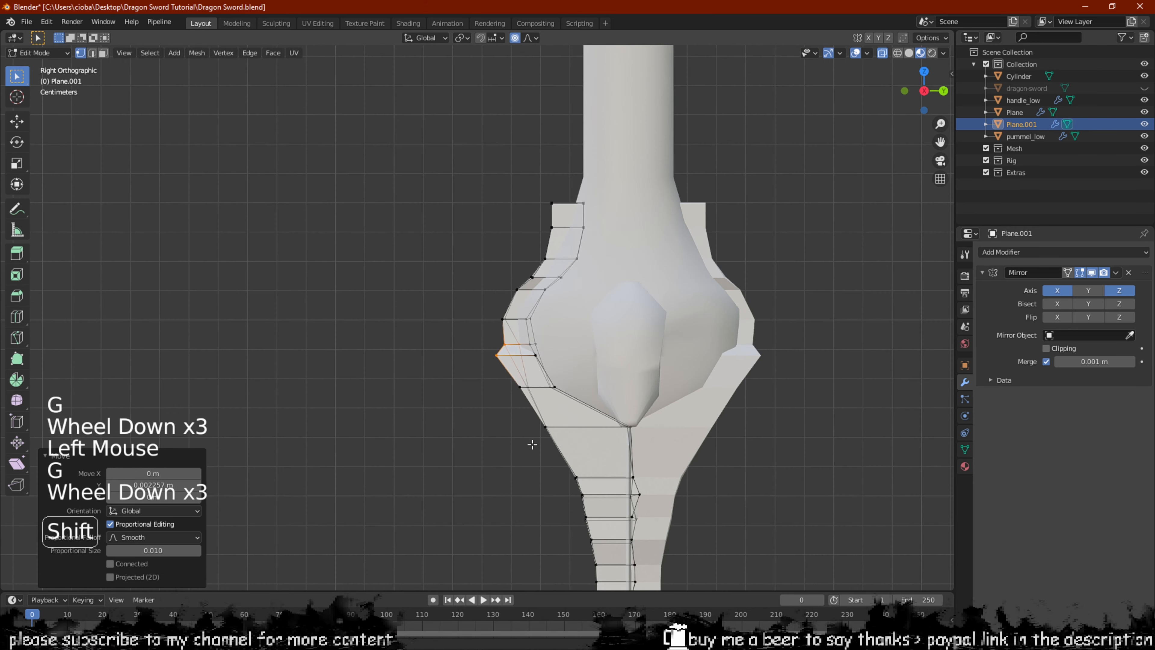
middle_click_drag(529, 444, 532, 372, "shift")
scroll(532, 372, "up", 1)
left_click(588, 364)
key("g")
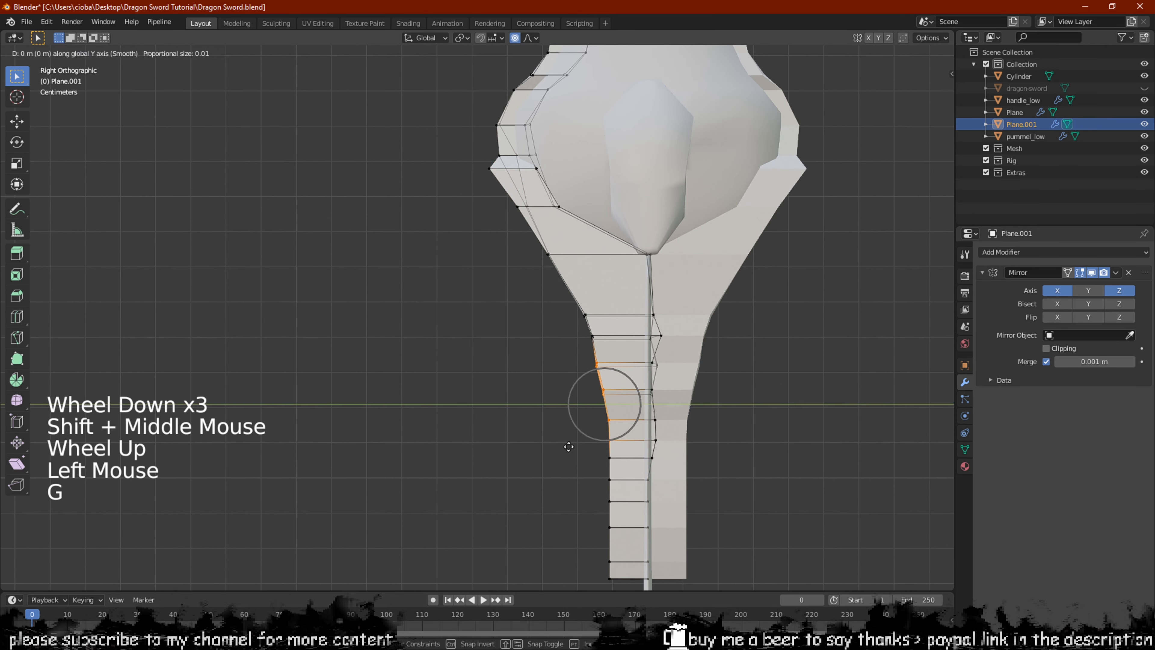
left_click(559, 448)
Move the outer vertices of the rows above about 0.0024 m outward along Y, and four rows near the lower end about 0.0044 m
left_click(591, 335)
key("g")
left_click(544, 379)
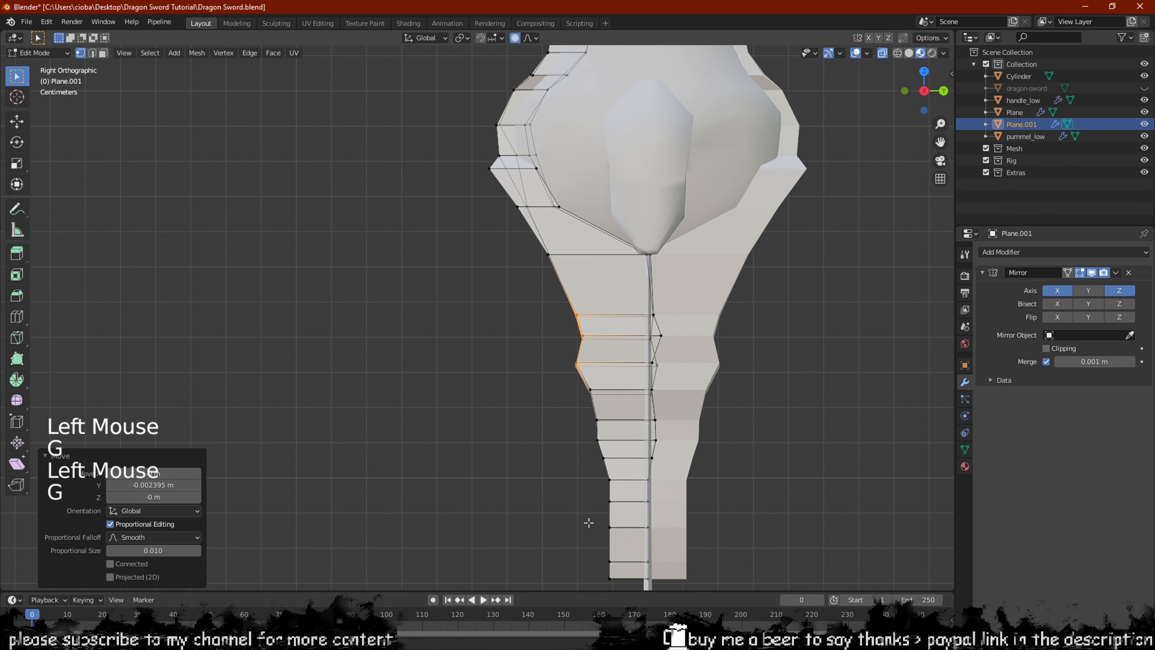
left_click_drag(605, 544, 605, 545)
key("g")
left_click(572, 542)
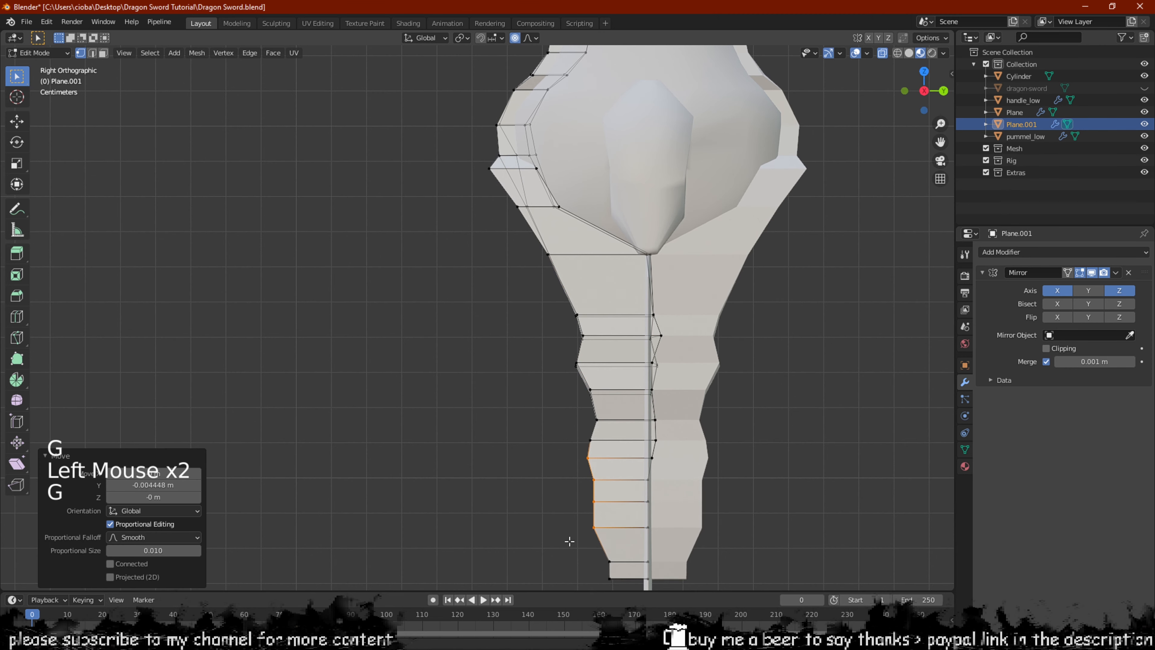
Inspect the front and side shape of Plane.001 from several angles with X-ray display off
middle_click_drag(598, 527, 547, 312, "shift")
scroll(448, 523, "down", 2)
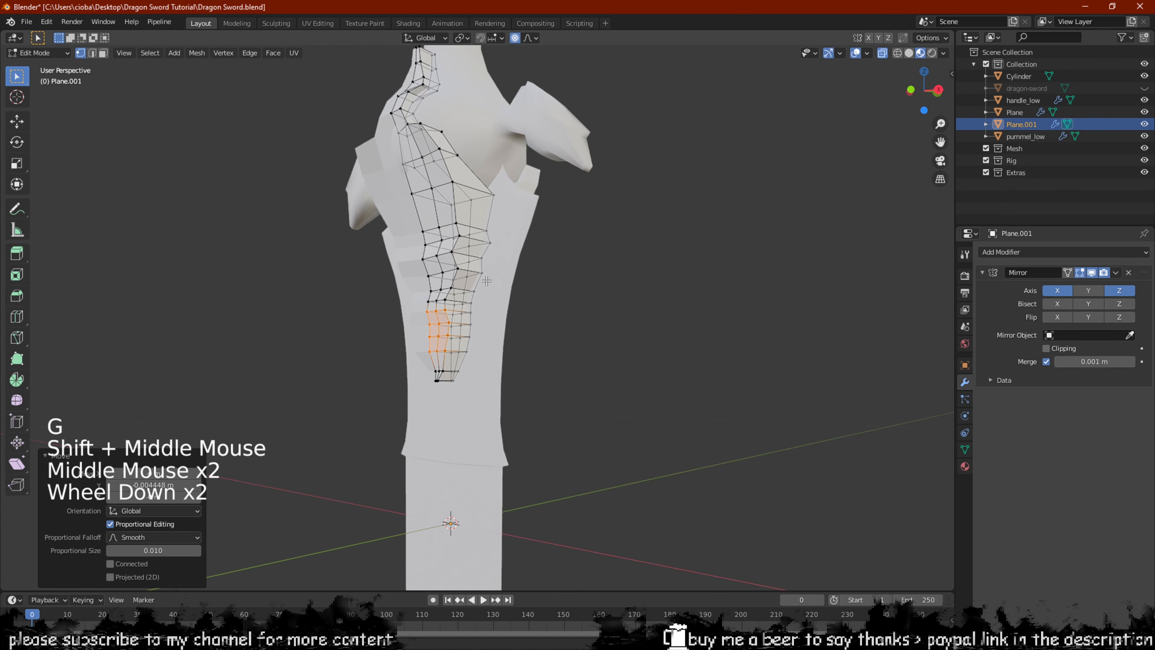
middle_click_drag(448, 524, 568, 410, "shift")
middle_click_drag(568, 409, 332, 277)
key("alt+z")
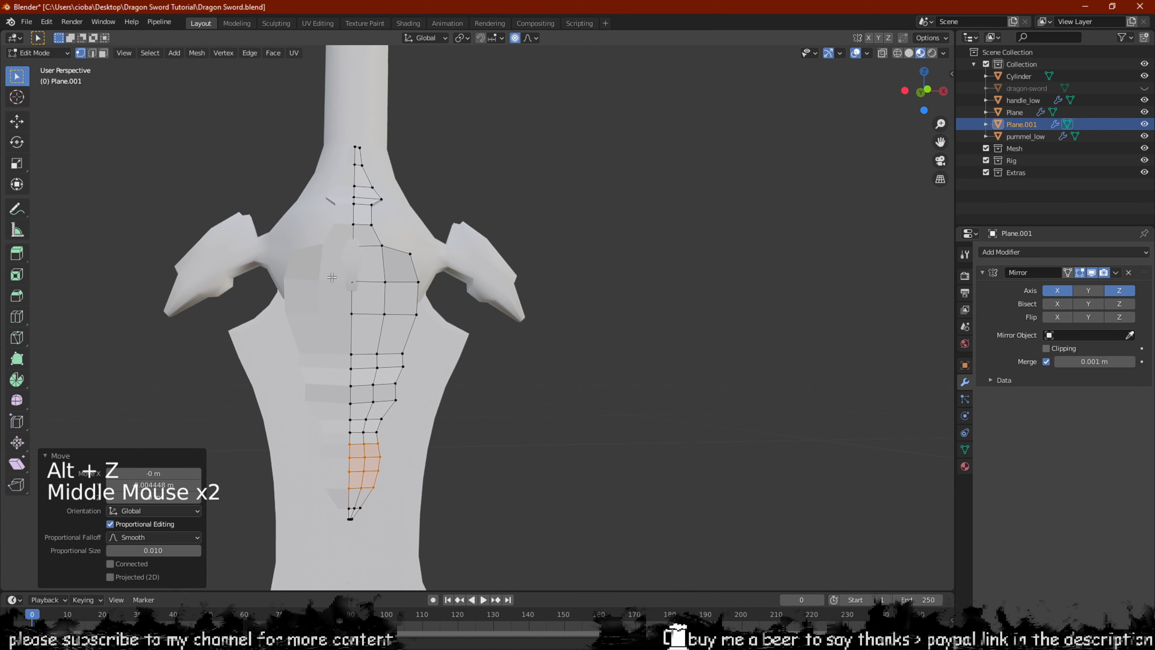
middle_click_drag(401, 254, 377, 319)
scroll(390, 314, "up", 2)
scroll(391, 314, "up", 3)
With X-ray display on, push the two front centerline vertices over the handle's rounded base outward along Y, about 0.0029 m
key("alt+z")
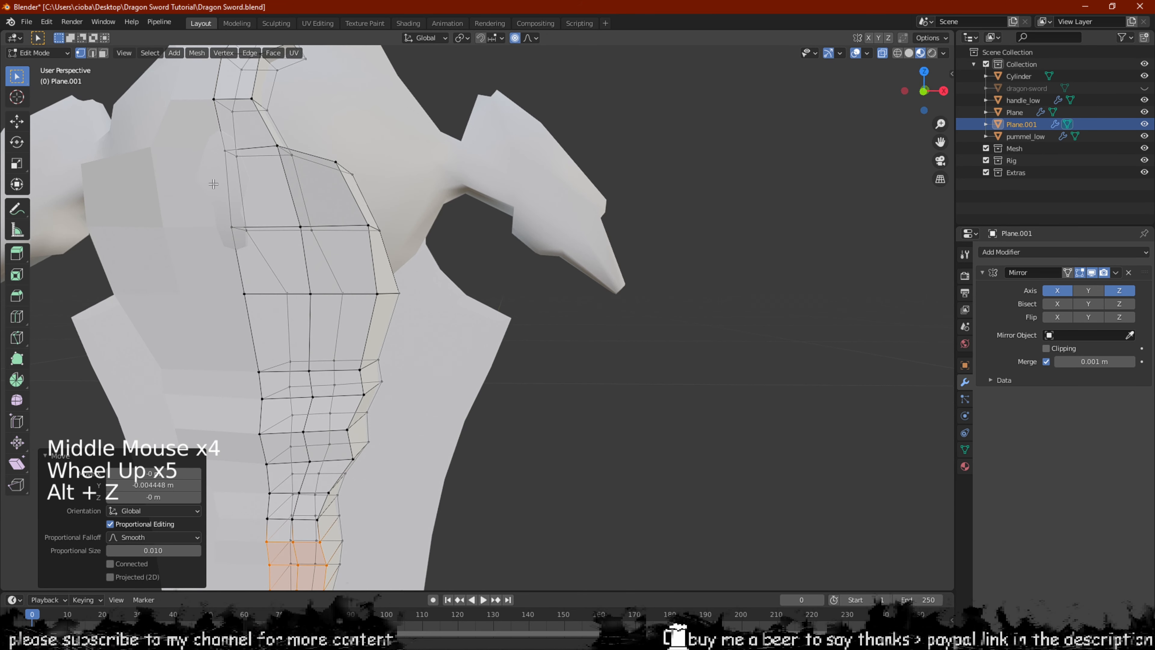
left_click(237, 153)
middle_click_drag(248, 140, 237, 168, "alt")
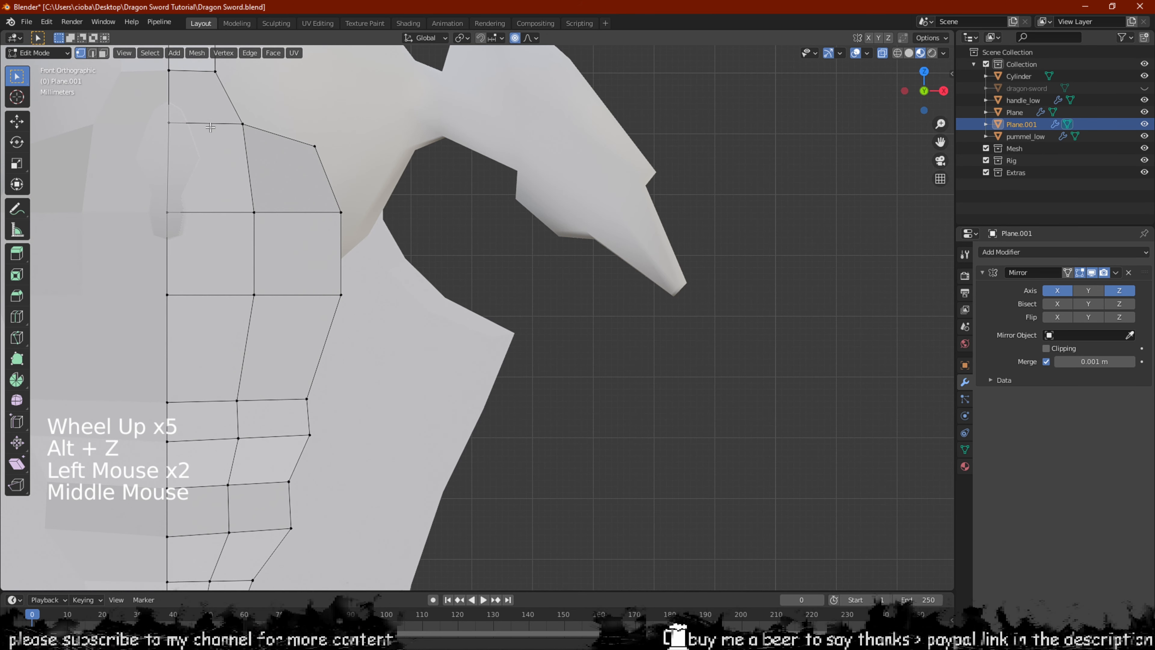
left_click_drag(211, 119, 113, 248)
scroll(151, 223, "down", 2)
middle_click_drag(152, 223, 399, 257)
key("g")
left_click(179, 230)
key("g")
key("y")
left_click(191, 232)
Return to Object Mode and apply Shade Smooth to Plane.001
scroll(191, 232, "down", 2)
scroll(399, 258, "down", 1)
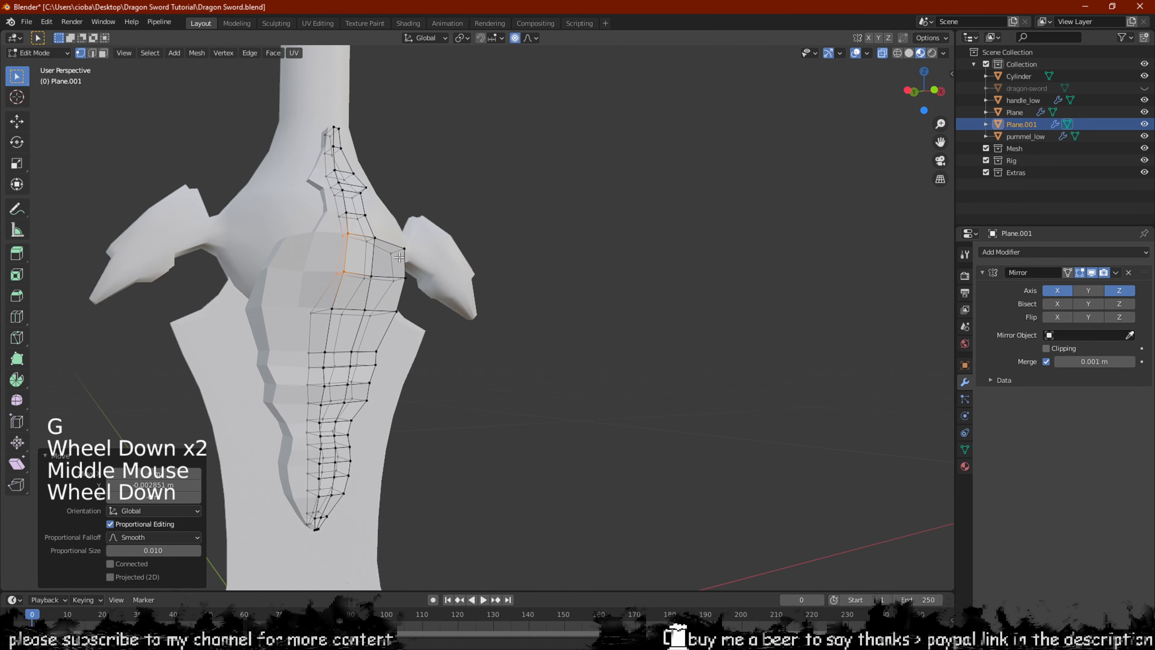
key("Tab")
middle_click_drag(488, 284, 469, 387)
scroll(316, 151, "up", 2)
left_click(161, 53)
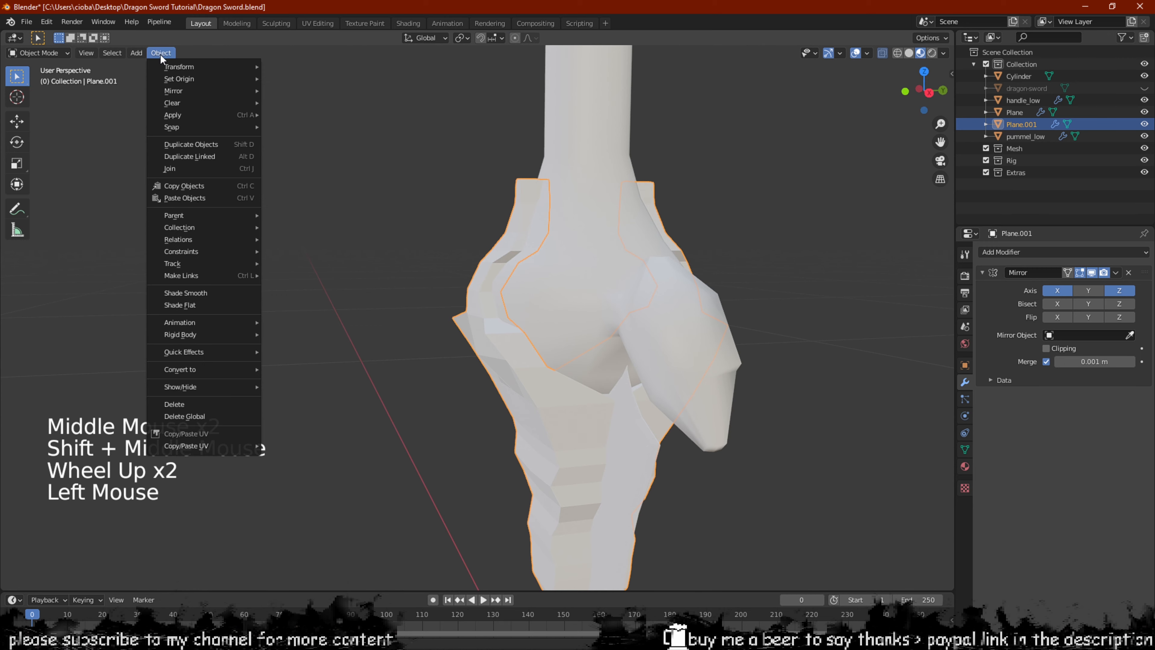
left_click(188, 307)
scroll(455, 296, "down", 2)
middle_click_drag(546, 294, 477, 282)
middle_click_drag(477, 282, 460, 321)
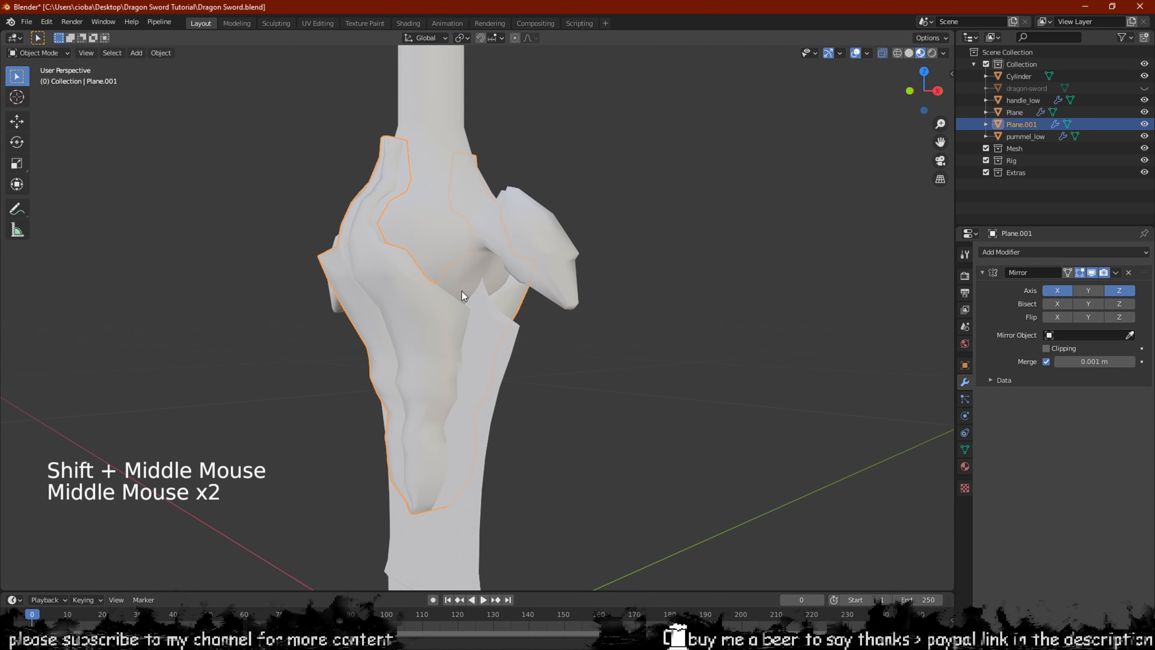
Move the Cylinder spike outward along Y to the front surface of the handle's rounded base
left_click(1028, 78)
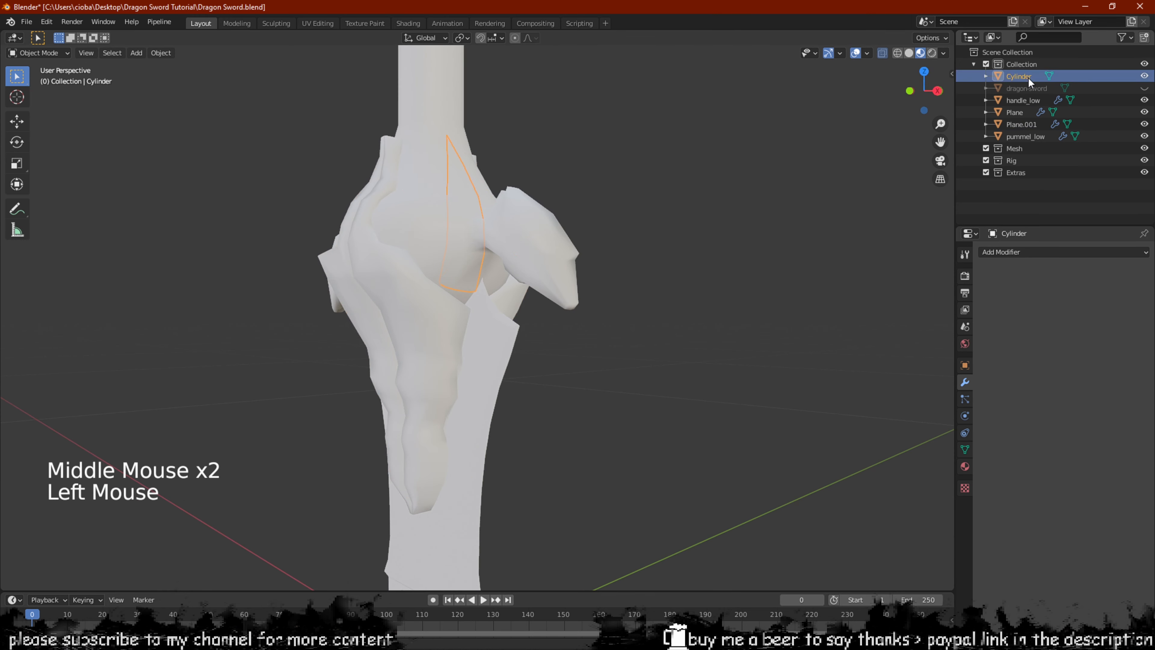
middle_click_drag(646, 228, 564, 319)
middle_click_drag(564, 318, 485, 369)
key("g")
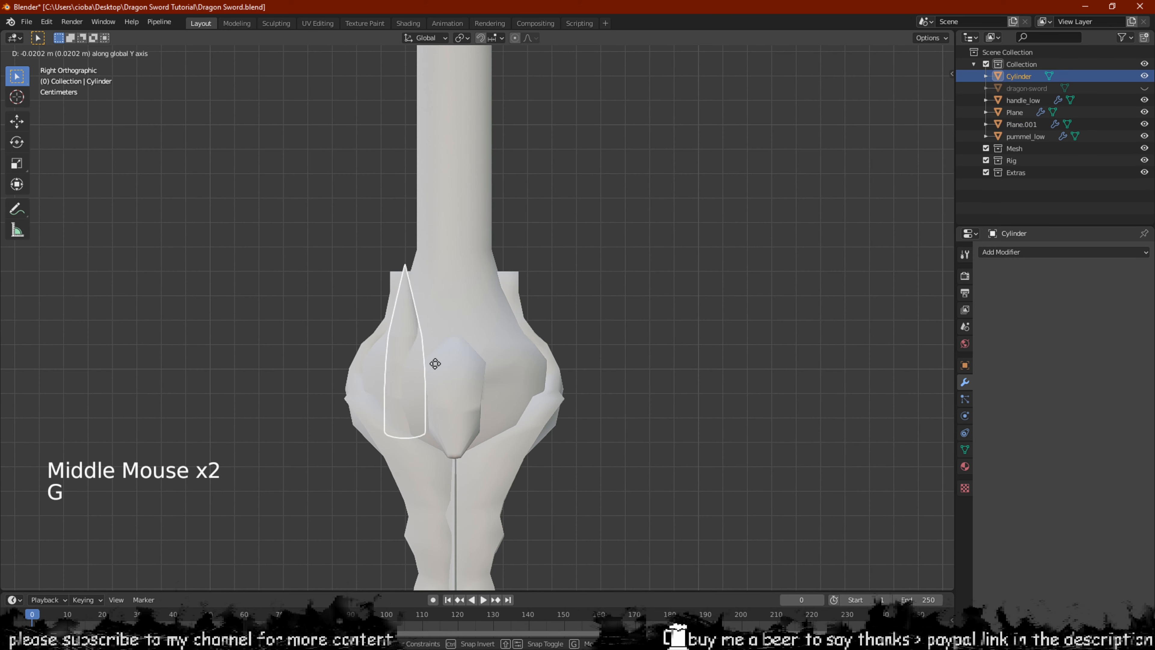
left_click(387, 376)
Bend the Cylinder's tip about 0.0166 m along Y toward the handle with a proportional size of 0.032
scroll(388, 376, "up", 2)
key("Tab")
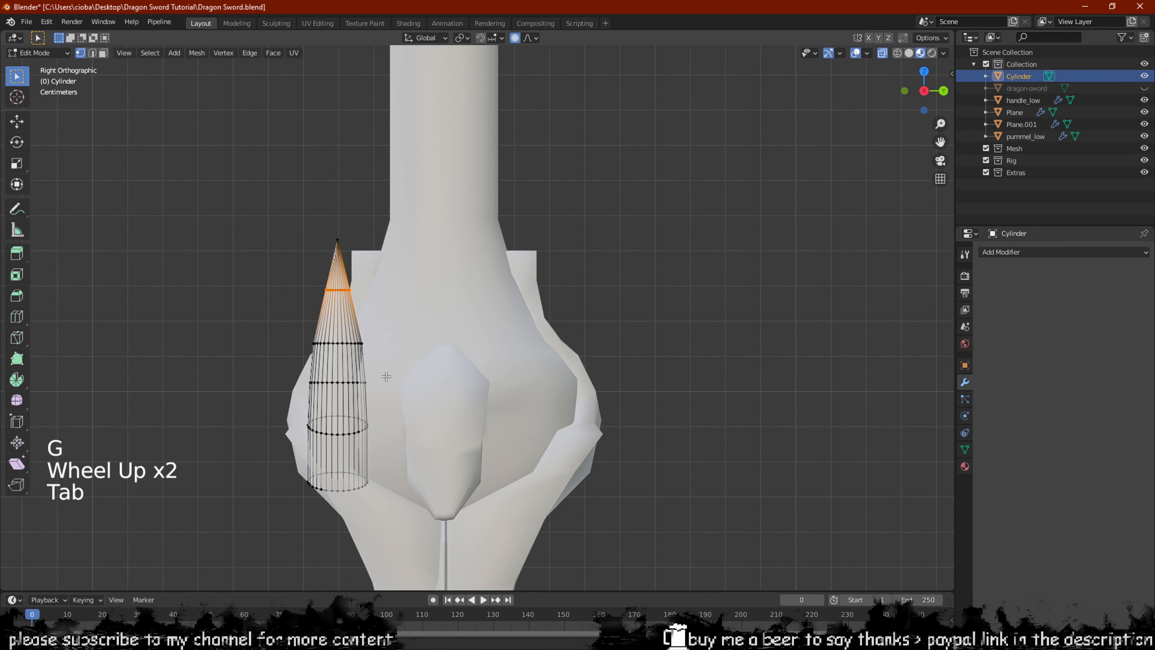
middle_click_drag(368, 204, 457, 164, "shift")
left_click(425, 211)
key("g")
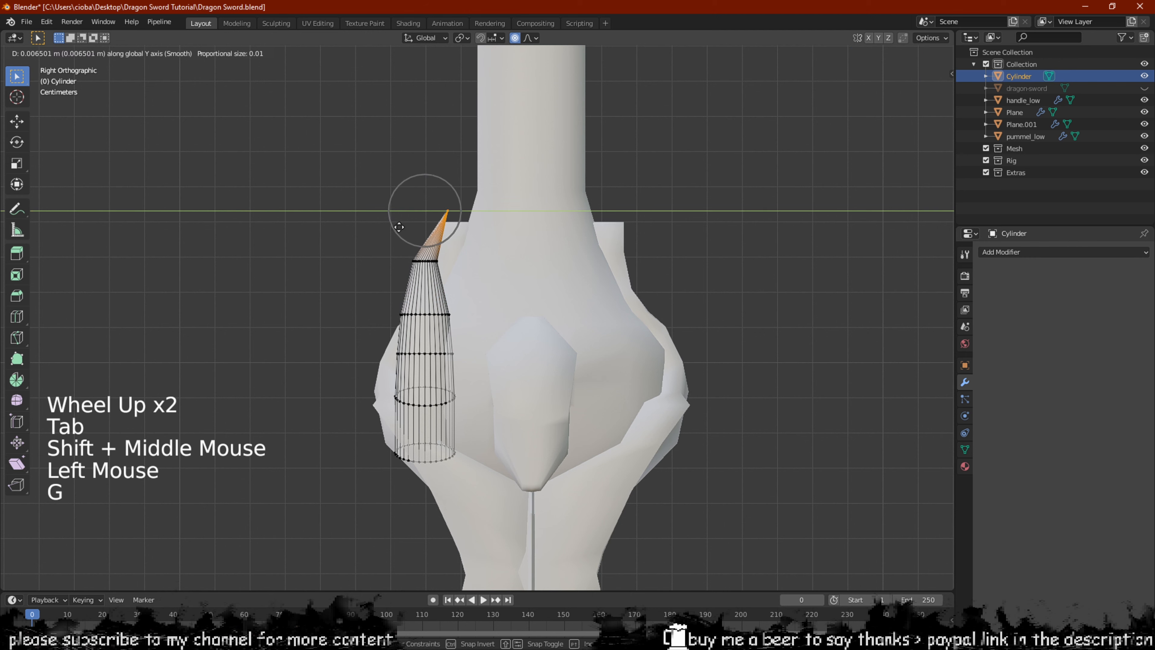
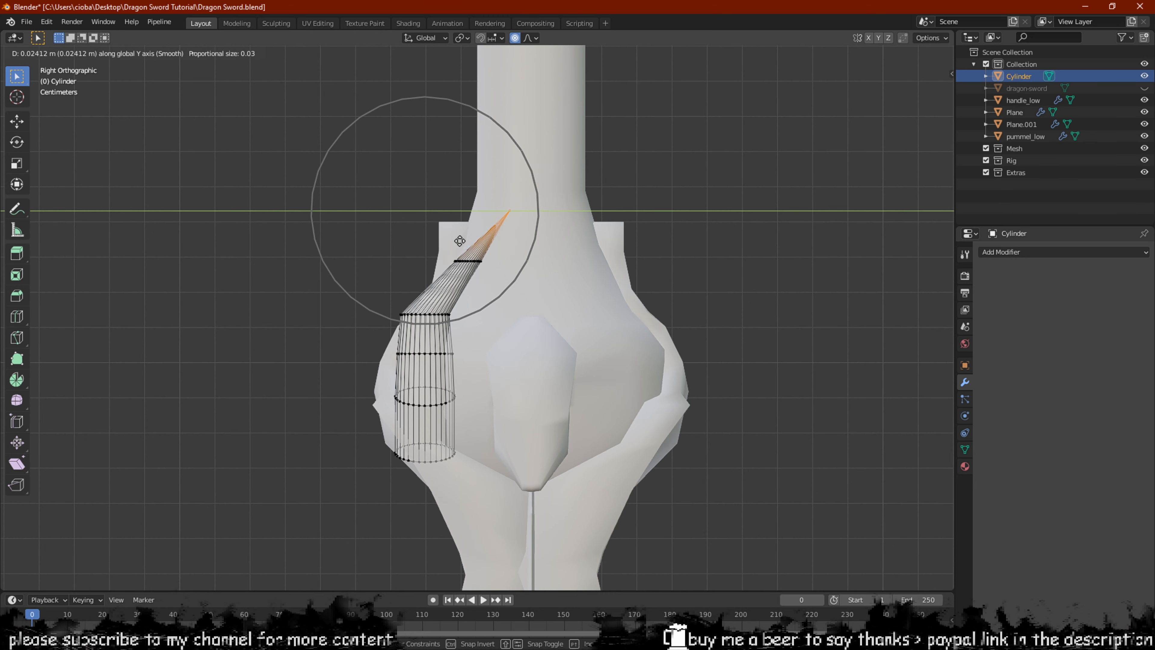
left_click(432, 247)
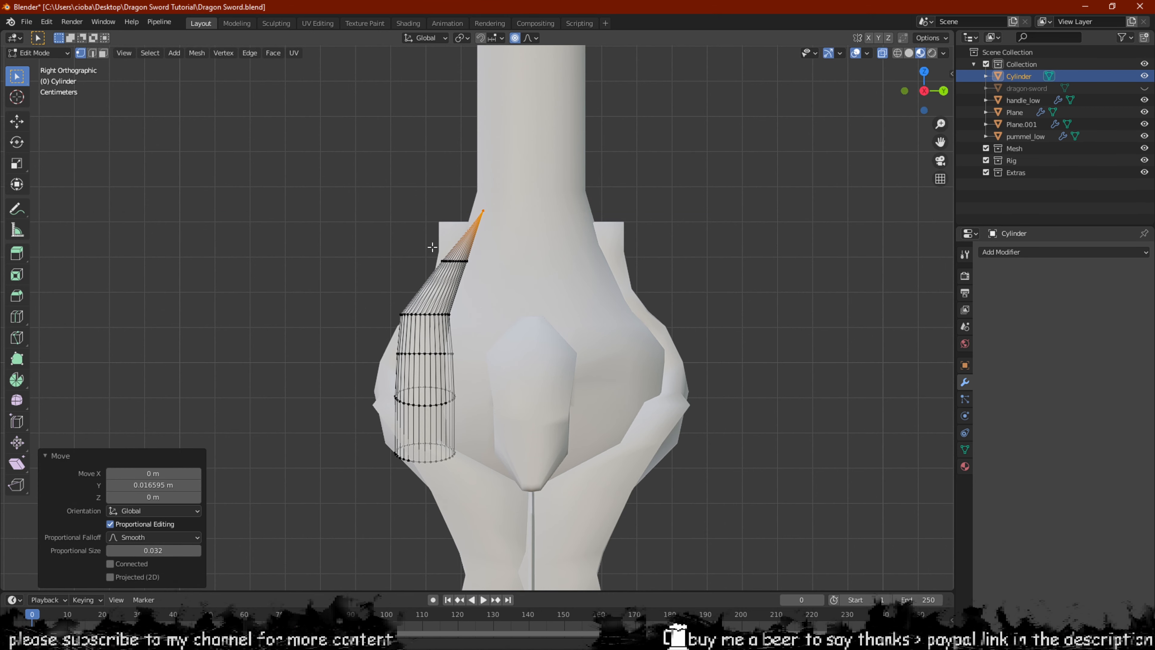
Move the Cylinder's second ring below the tip about 0.0036 m along Y toward the handle with a proportional size of 0.020
scroll(411, 280, "up", 2)
scroll(411, 280, "up", 1, "shift")
middle_click_drag(412, 280, 425, 246, "shift")
left_click_drag(468, 264, 395, 288)
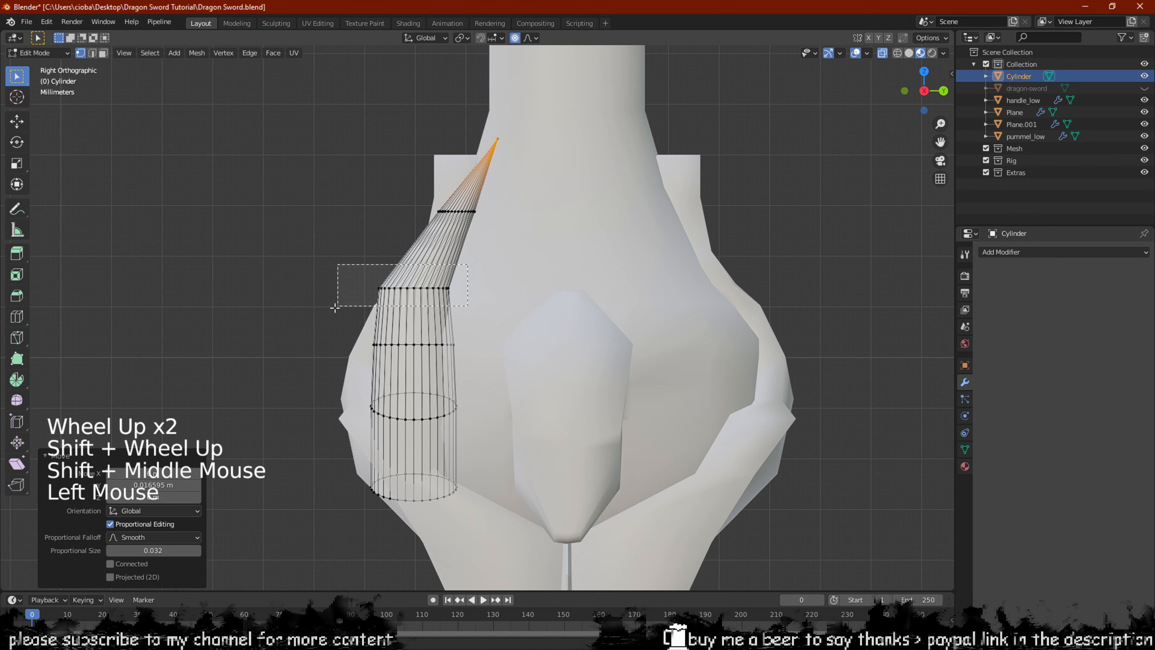
left_click_drag(335, 307, 336, 309)
key("g")
scroll(343, 314, "down", 2)
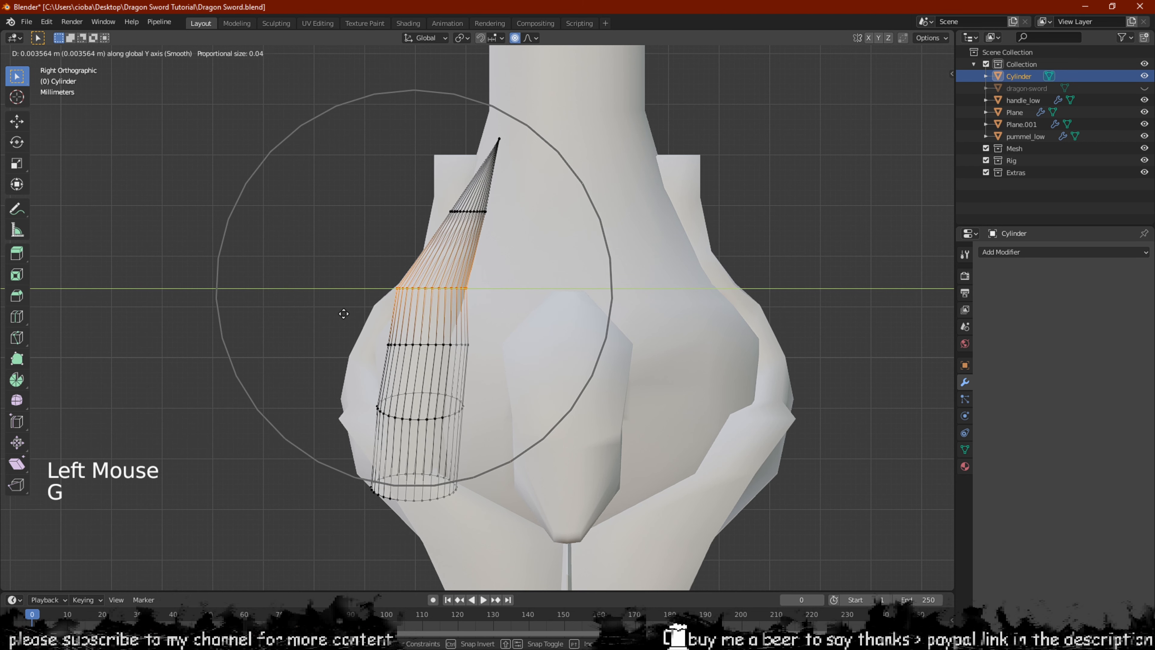
scroll(343, 314, "up", 7)
left_click(343, 314)
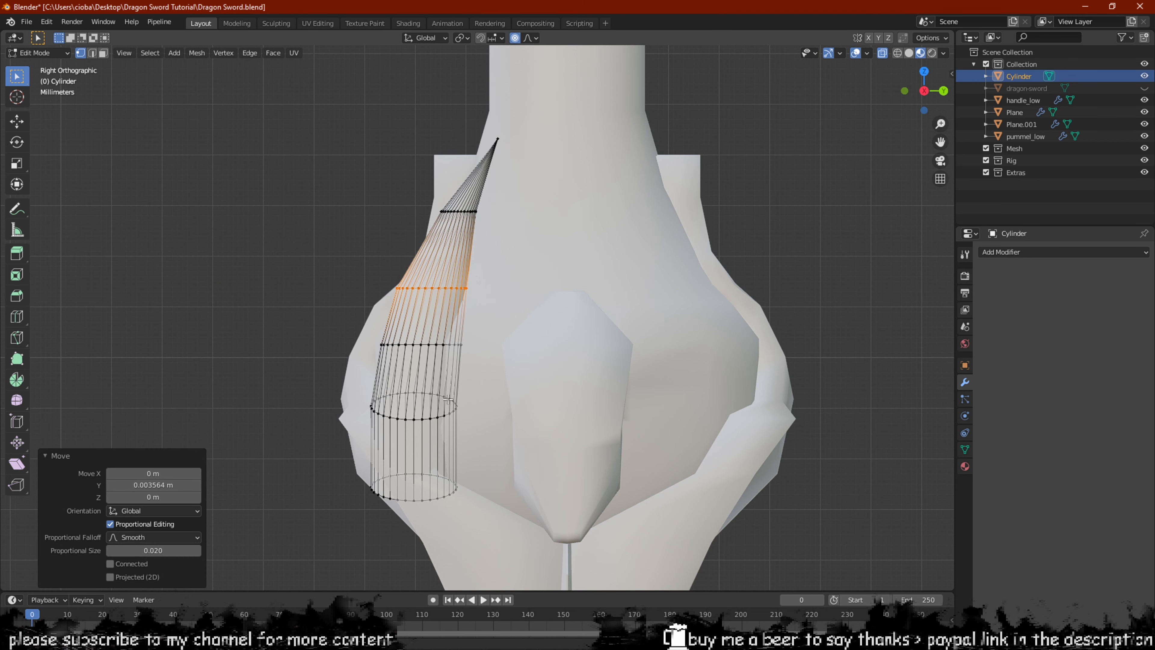
Move the ring above the Cylinder's bottom about 0.0040 m outward along Y, and the ring above that about 0.0045 m
left_click_drag(413, 406, 350, 425)
key("g")
left_click(324, 426)
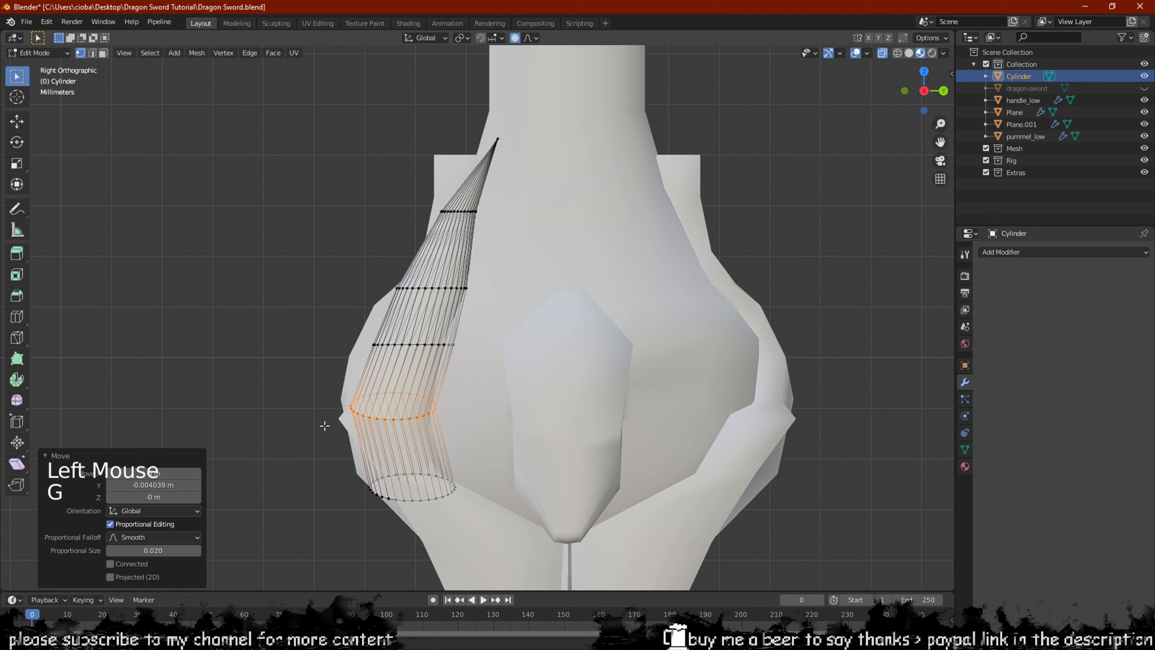
left_click_drag(528, 317, 362, 367)
key("g")
key("y")
left_click(335, 369)
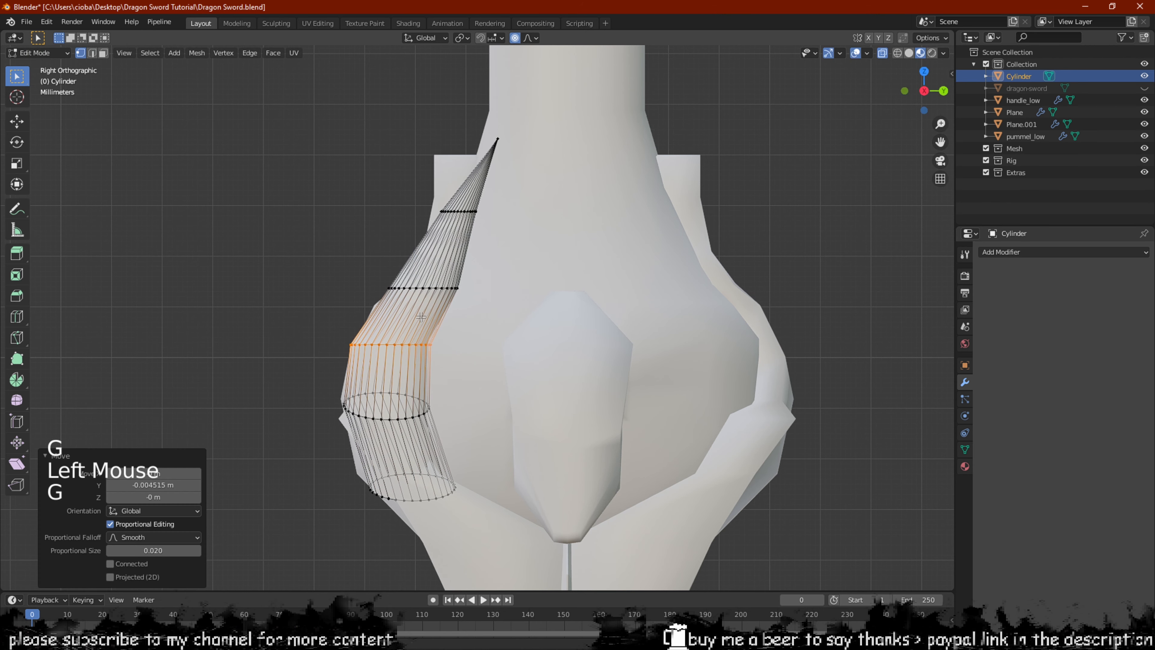
Move the Cylinder's second ring below the tip about 0.0045 m outward along Y and rotate it about 12.4°
left_click_drag(380, 300, 380, 301)
key("g")
key("y")
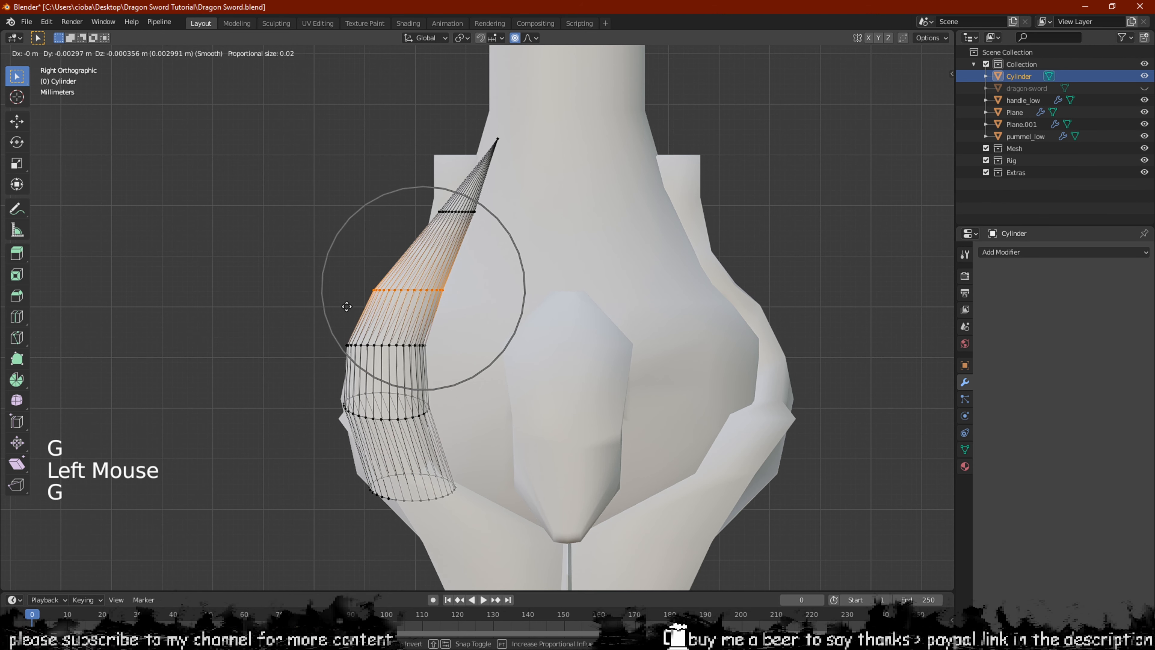
left_click(339, 306)
key("r")
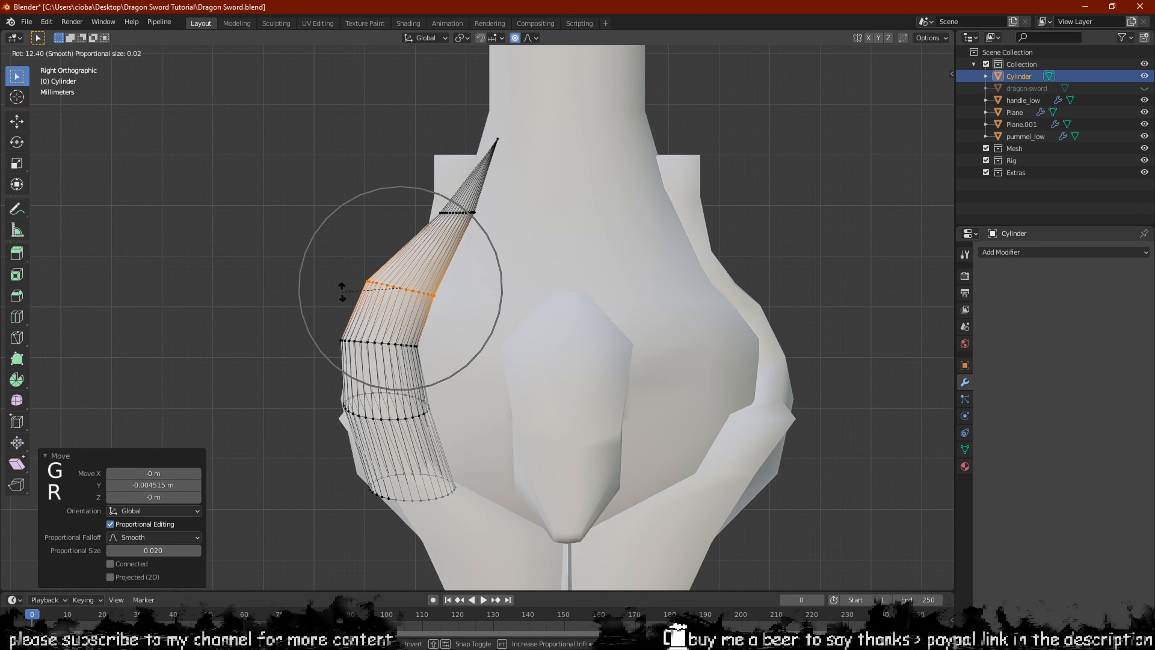
left_click(342, 292)
Rotate the Cylinder's bottom ring about -25° and move it about 0.0029 m along Y toward the handle
left_click_drag(334, 536, 335, 536)
key("r")
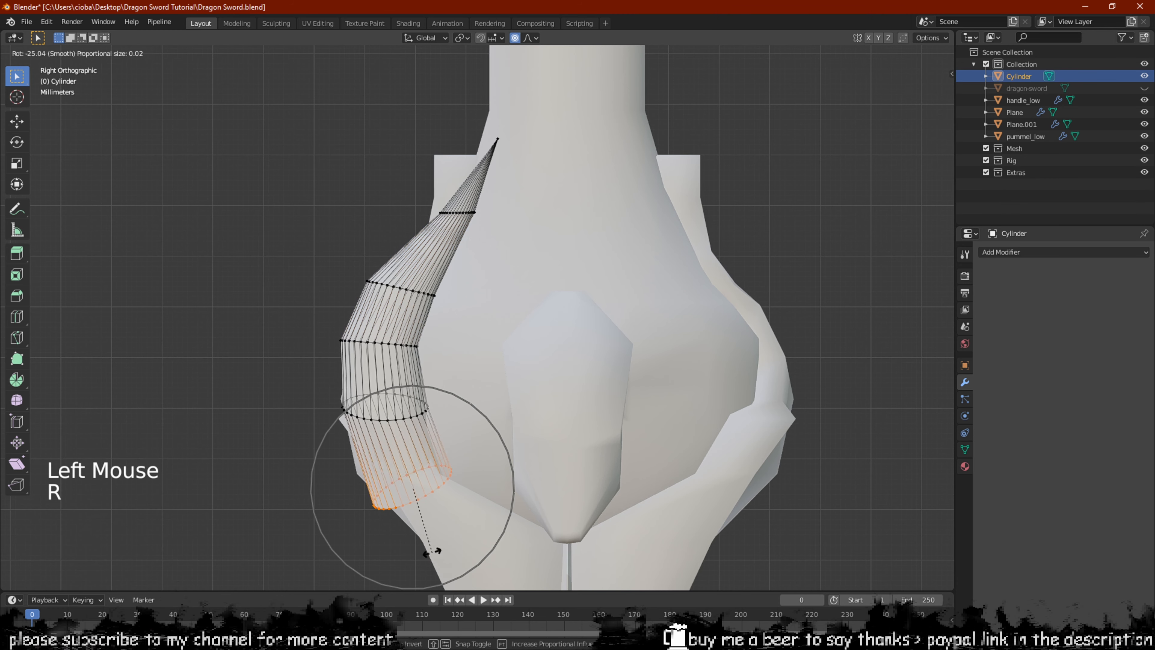
left_click(434, 553)
key("g")
middle_click_drag(455, 547, 626, 467)
left_click(469, 539)
Tilt the Cylinder's bottom ring farther in the same direction and move it another 0.0032 m or so along Y
mouse_move(545, 456)
middle_mouse_down()
mouse_move(414, 492)
mouse_move(559, 455)
middle_mouse_up()
key("r")
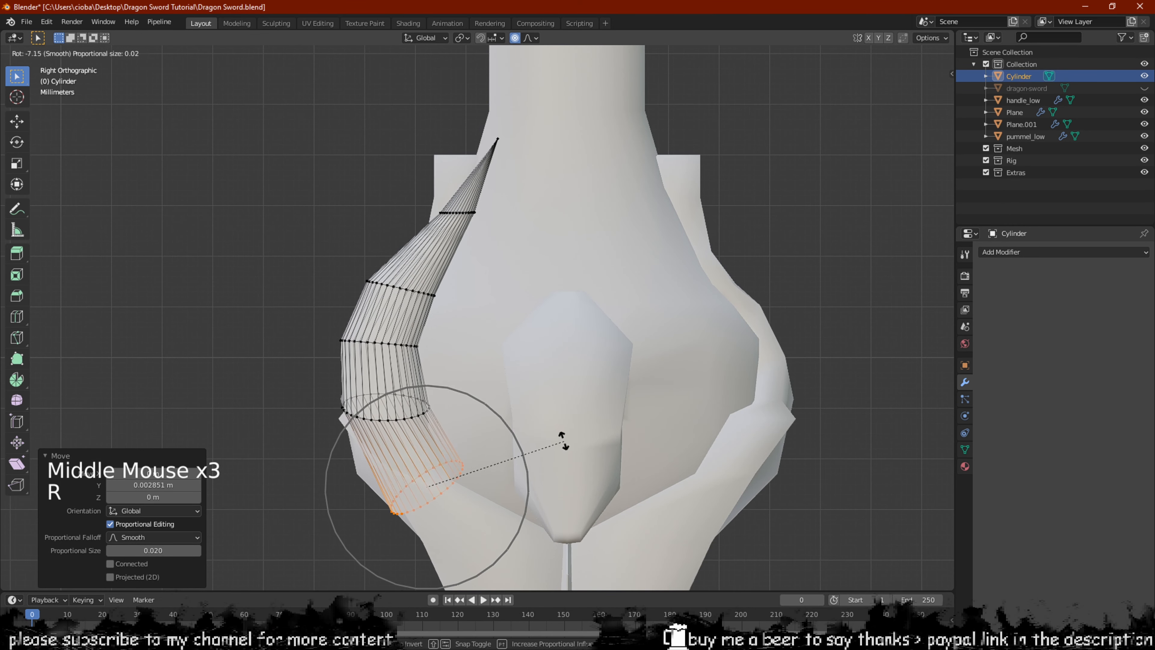
left_click(569, 414)
key("g")
key("y")
left_click(587, 412)
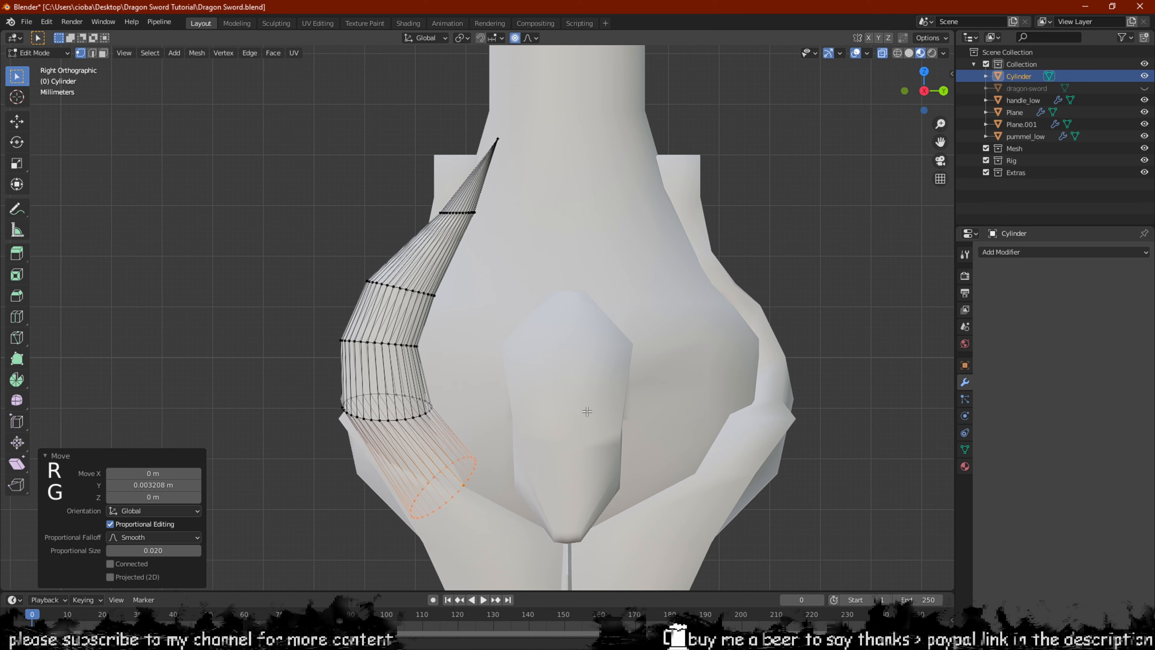
Move the Cylinder's bottom ring farther inward toward the handle's rounded base
scroll(586, 412, "down", 2)
middle_click_drag(586, 411, 658, 391)
key("alt+z")
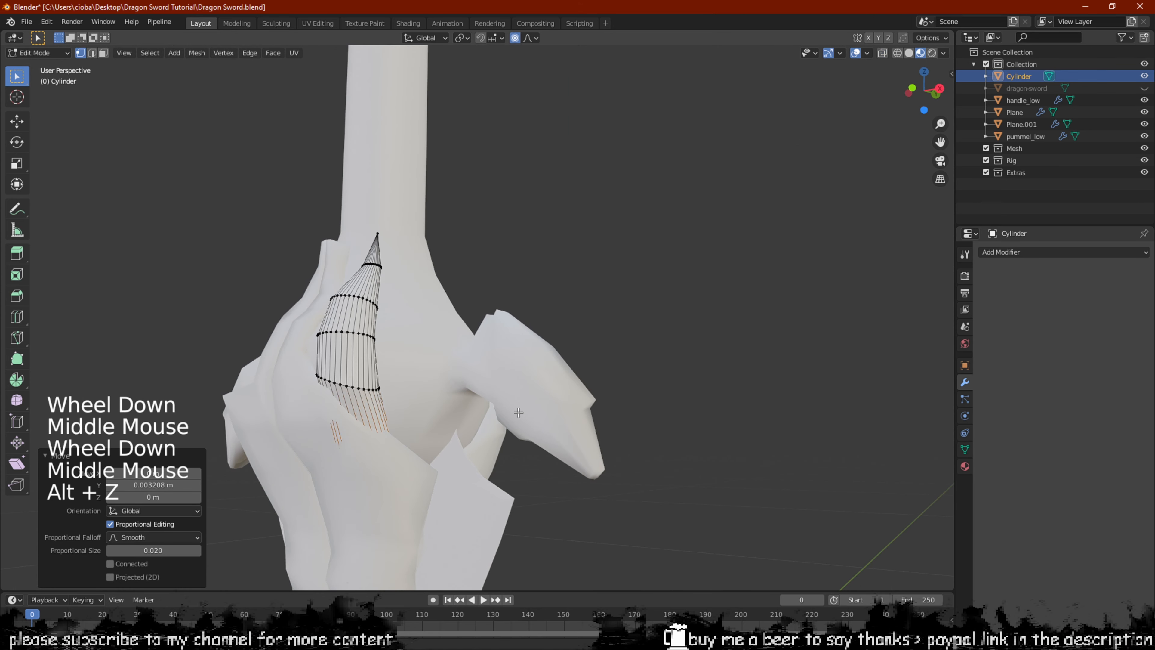
middle_click_drag(487, 416, 626, 430, "shift")
scroll(591, 200, "up", 2)
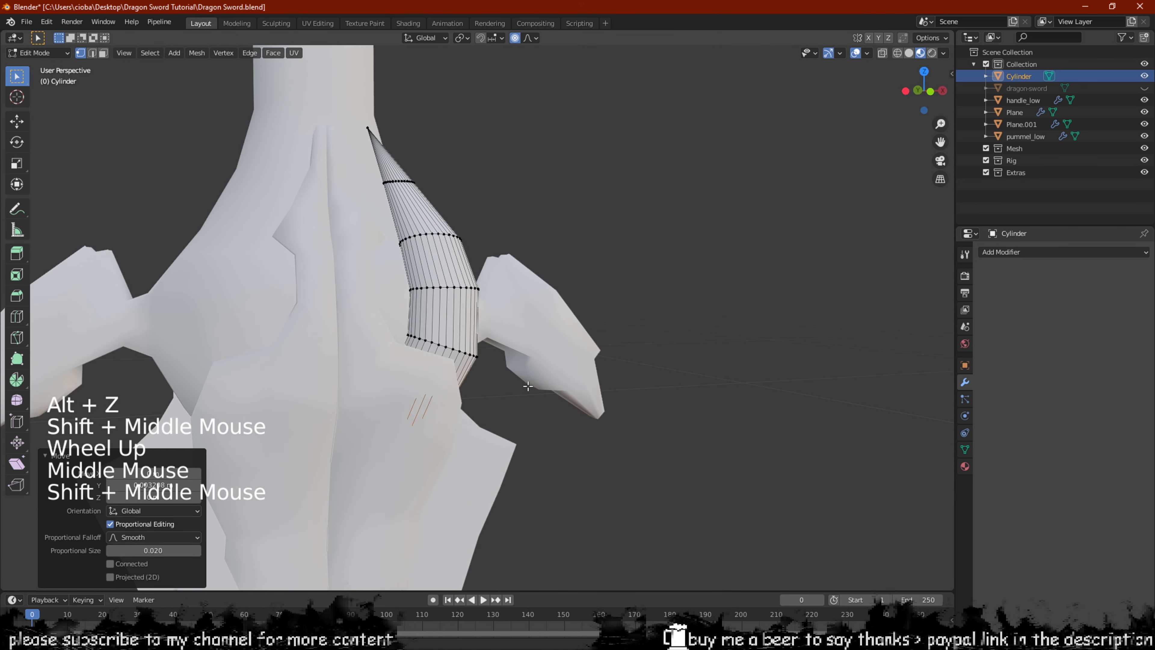
scroll(441, 451, "up", 2)
mouse_move(529, 386)
middle_mouse_down()
mouse_move(440, 451)
mouse_move(377, 441)
mouse_move(410, 466)
mouse_move(394, 471)
mouse_move(534, 428)
mouse_move(464, 444)
mouse_move(517, 405)
middle_mouse_up()
key("g")
left_click(430, 465)
key("ctrl+z")
key("g")
left_click(421, 472)
scroll(420, 472, "down", 2)
scroll(491, 413, "up", 2)
left_click_drag(536, 305, 361, 398)
key("g")
right_click(326, 402)
right_click(326, 402)
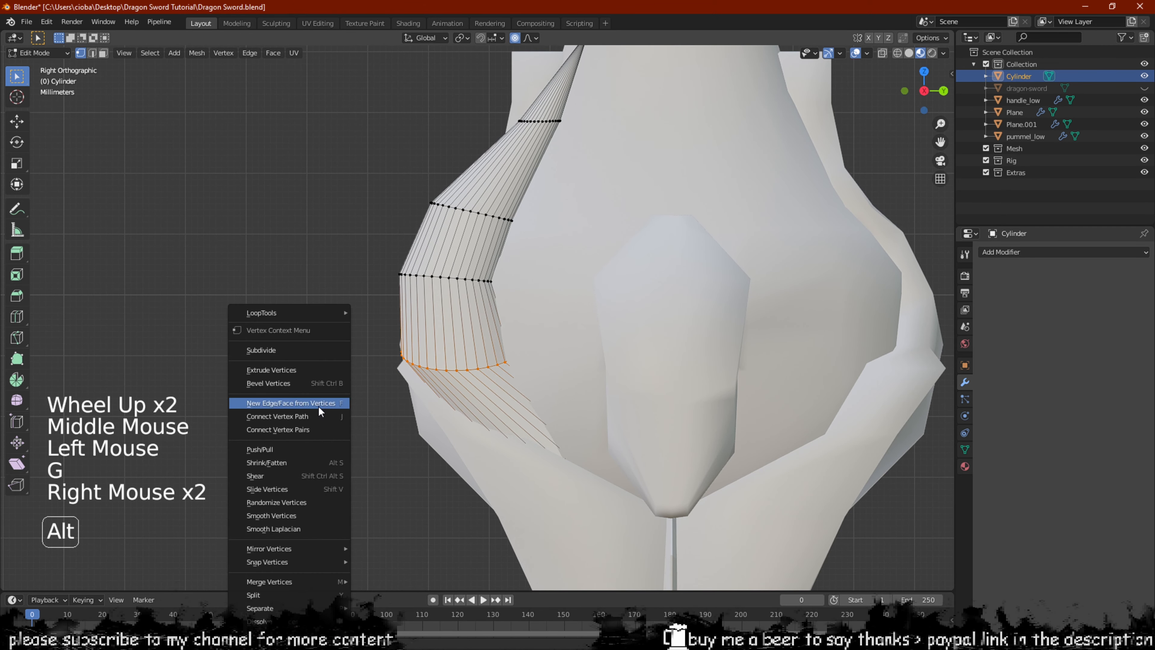
Move the whole ring above the Cylinder's bottom about 0.0034 m outward along Y and rotate it -19°
key("alt+z")
left_click_drag(377, 378, 376, 378)
key("g")
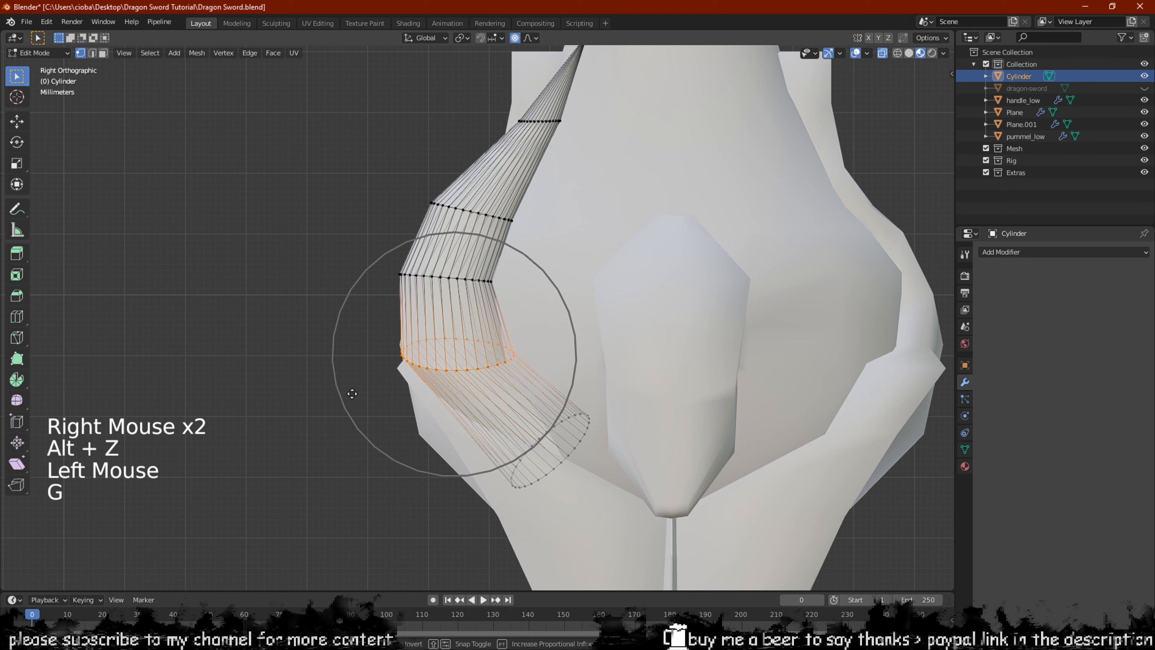
left_click(331, 398)
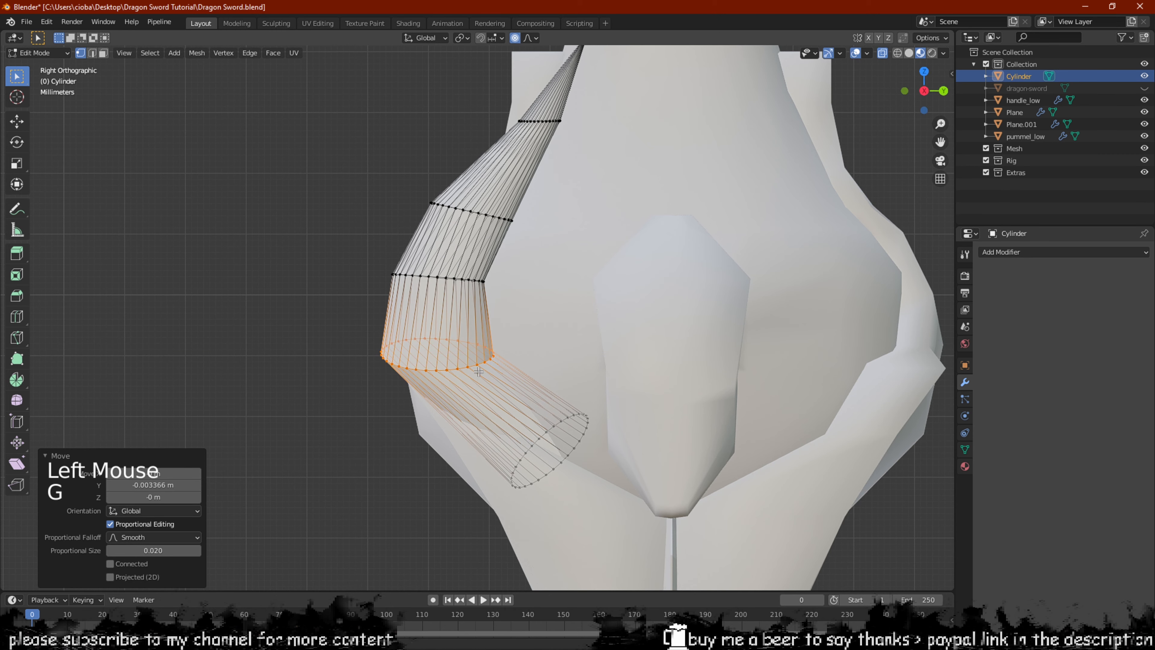
key("r")
left_click(508, 359)
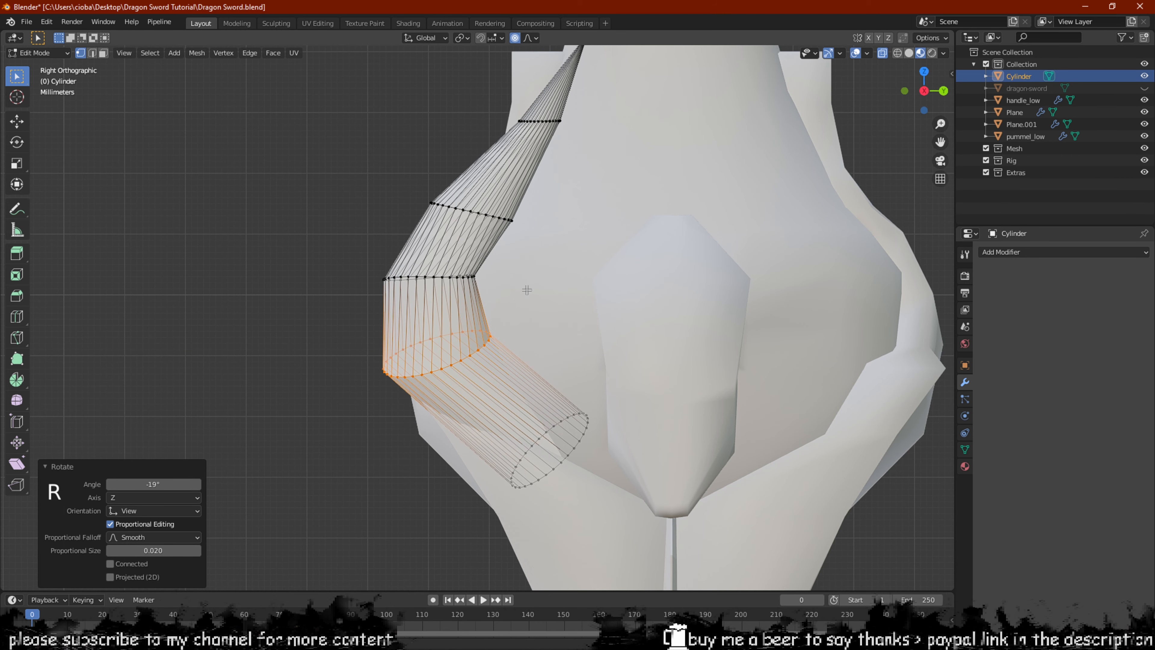
left_click_drag(399, 279, 382, 281)
key("g")
left_click(453, 256)
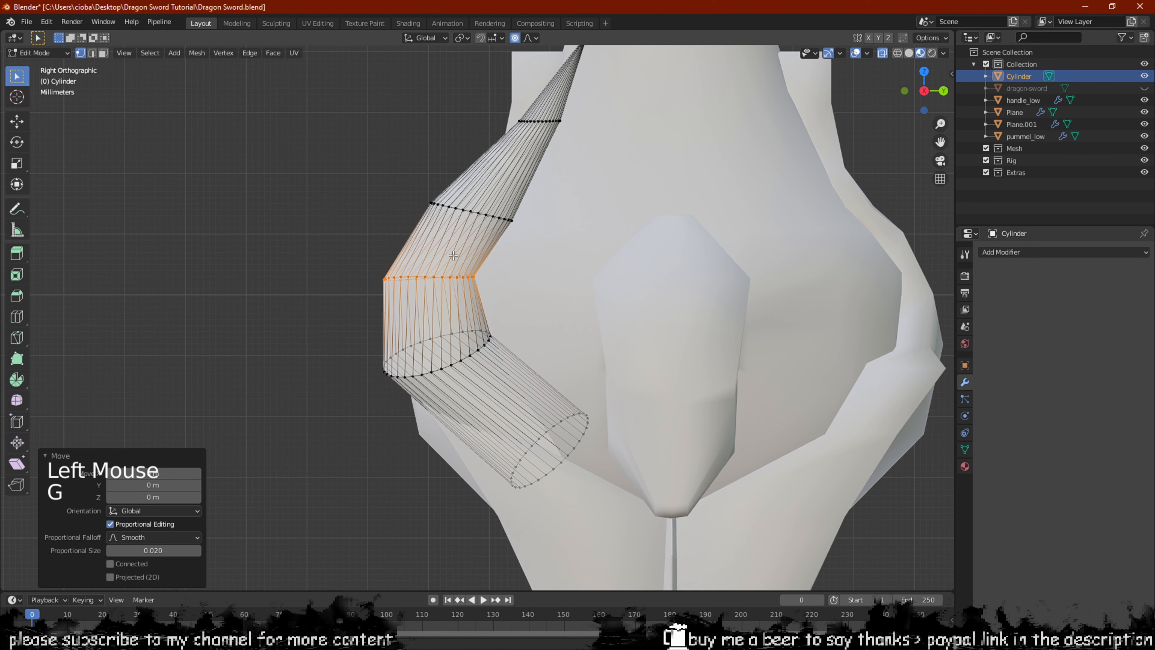
Raise the Cylinder's second ring below the tip about 0.0037 m and tilt the ring nearest the tip to follow the spike's curve
left_click_drag(523, 191, 389, 235)
key("g")
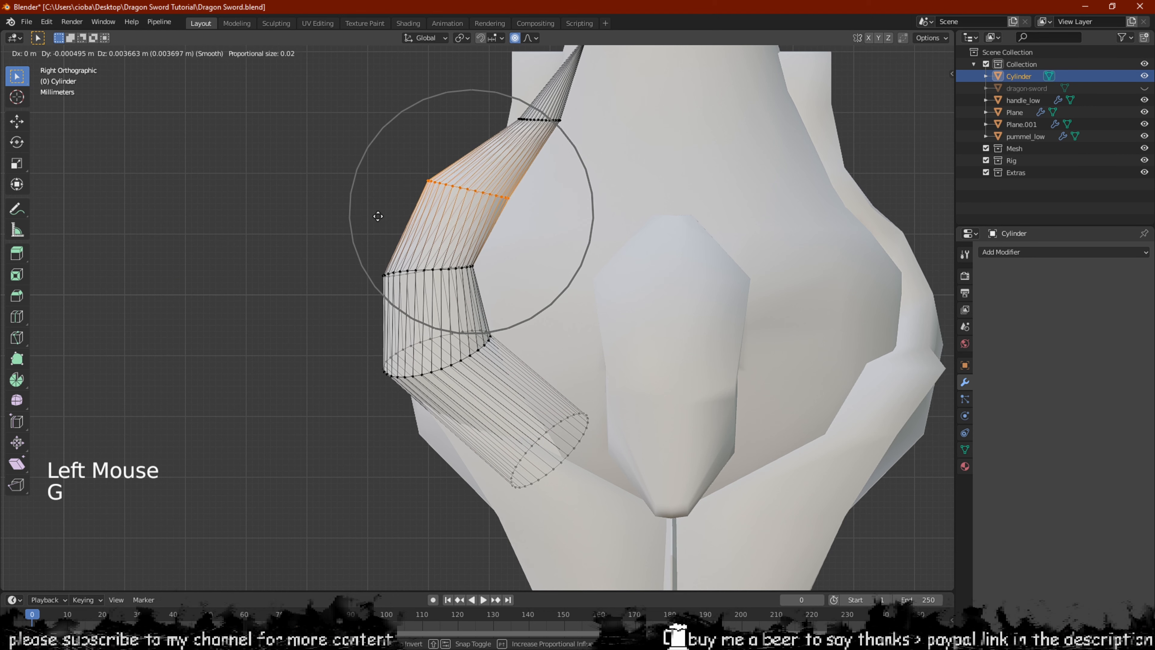
left_click(374, 216)
left_click_drag(636, 90, 509, 133)
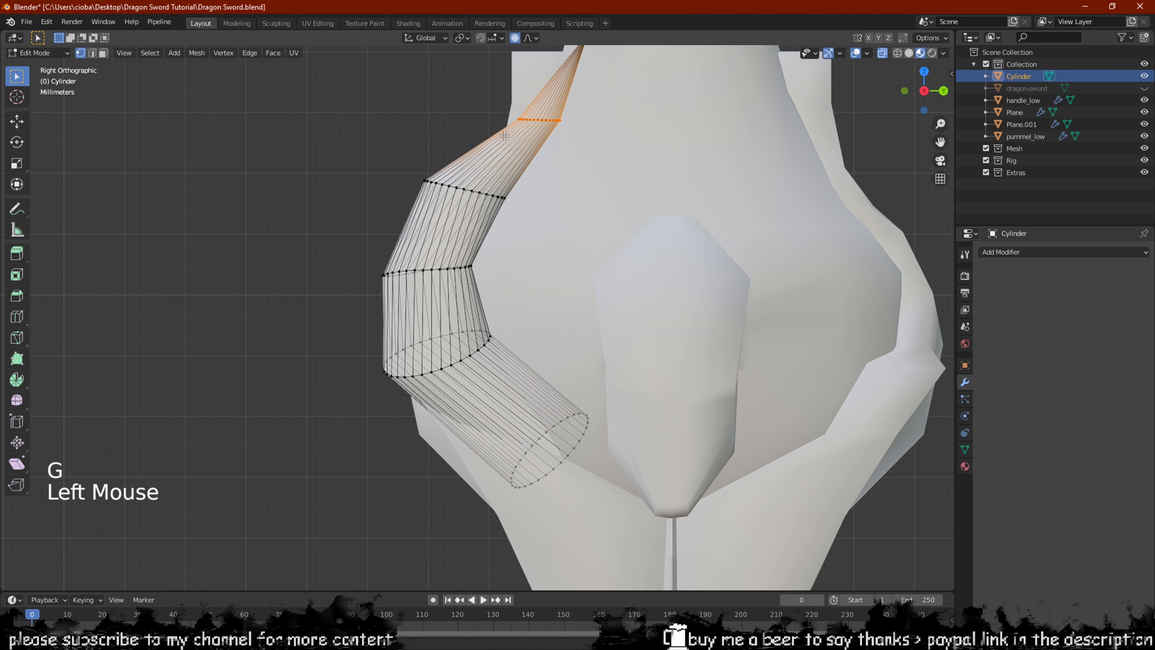
key("r")
left_click(476, 122)
middle_click_drag(531, 125, 488, 288, "shift")
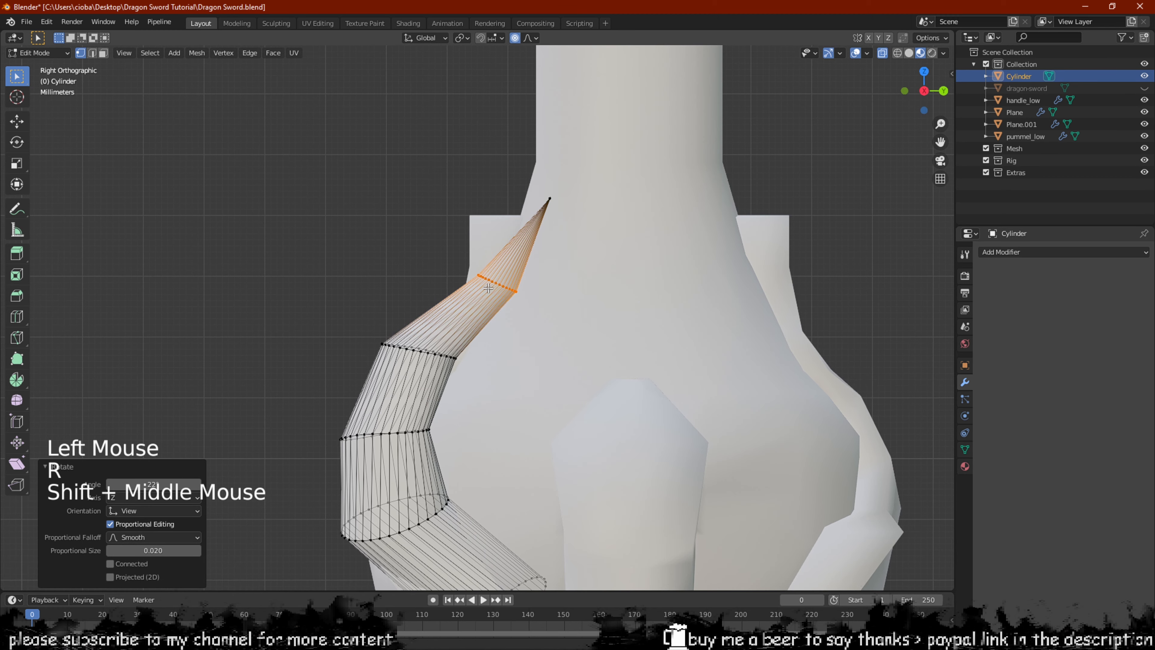
Rotate the Cylinder's tip vertices with proportional editing to adjust the lean of the ring below
left_click(550, 199)
key("r")
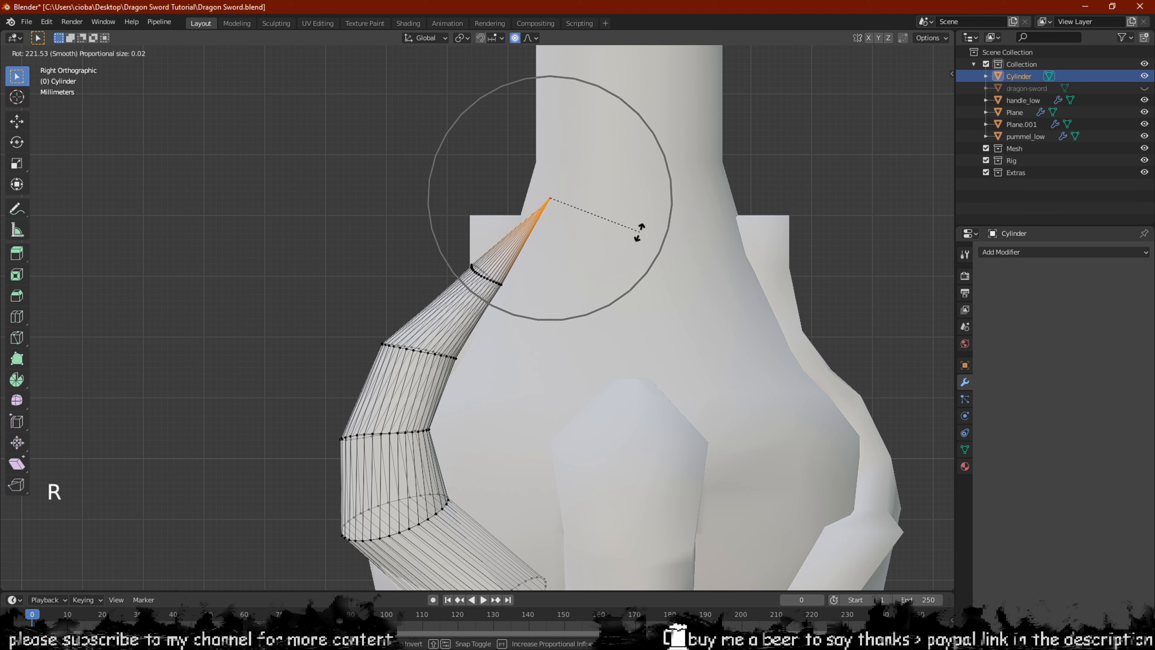
left_click(631, 253)
scroll(631, 253, "down", 4)
key("Tab")
middle_click_drag(631, 253, 460, 368)
scroll(592, 367, "down", 1)
Nudge the ring above the Cylinder's bottom slightly along X in front view and return to Object Mode
key("Tab")
scroll(500, 428, "up", 4)
scroll(500, 427, "up", 1, "shift")
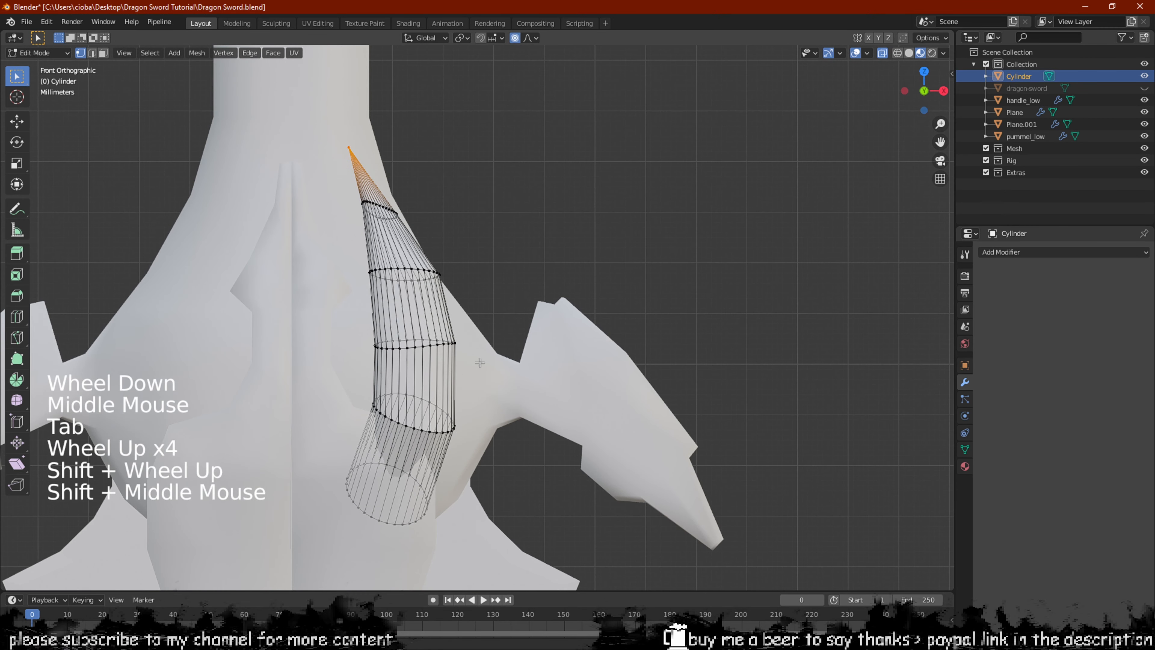
left_click_drag(480, 362, 269, 446)
key("g")
key("x")
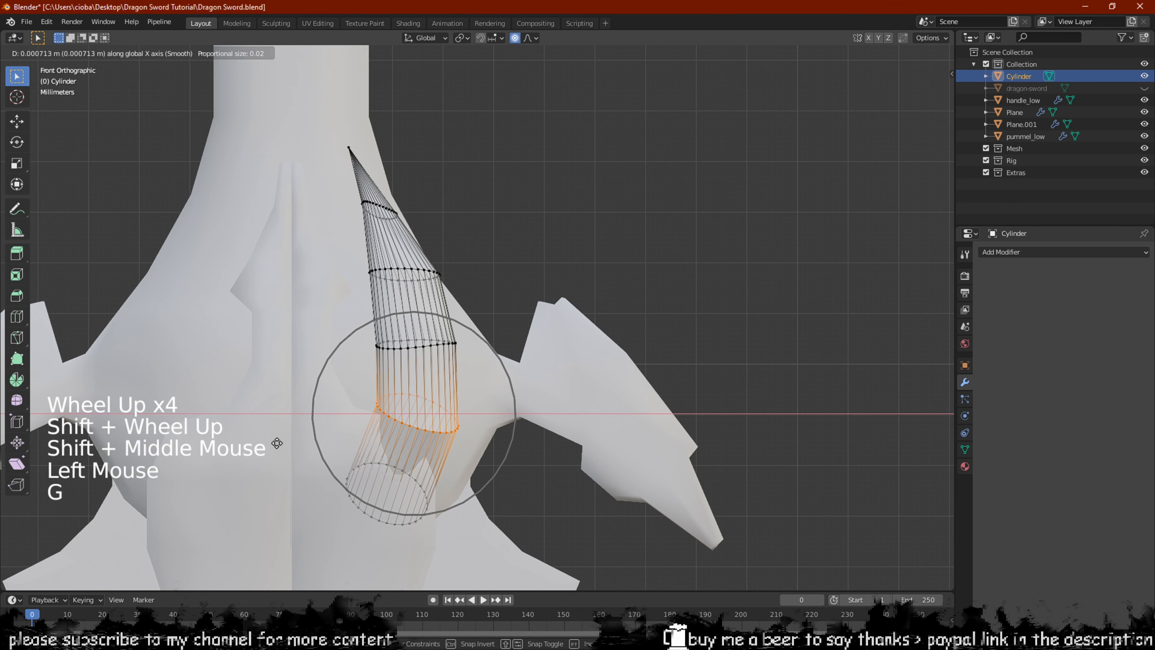
left_click(266, 441)
middle_click_drag(291, 442, 291, 378, "shift")
scroll(393, 321, "up", 2)
key("Tab")
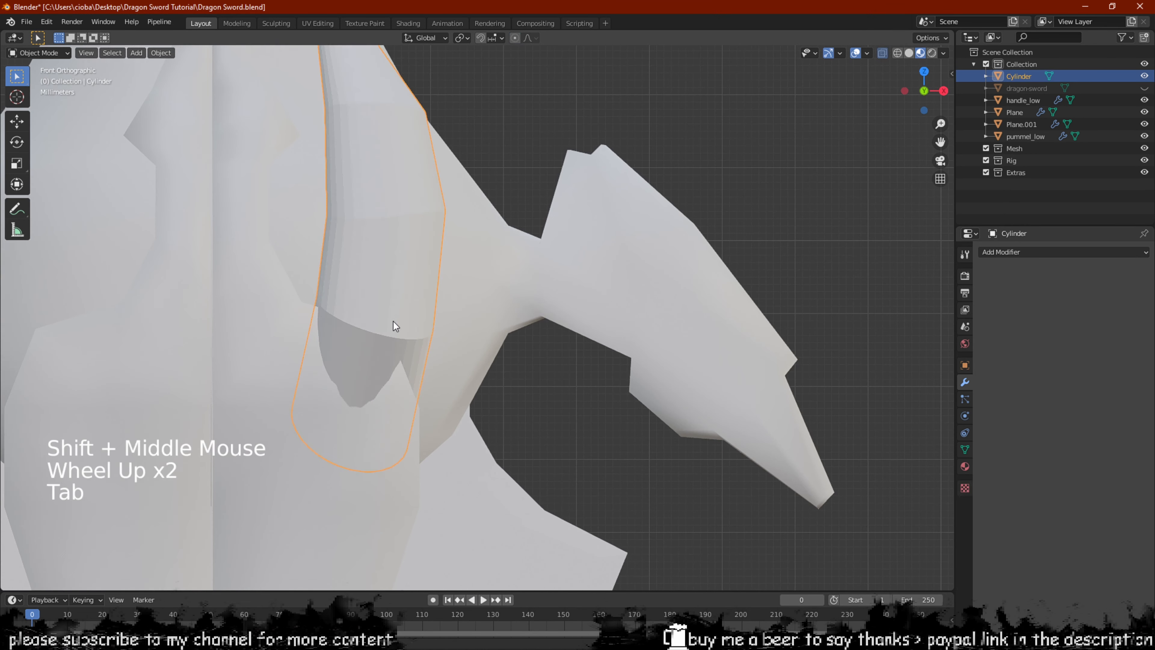
Add a Subdivision Surface modifier to the Cylinder and set its viewport level to 2
scroll(613, 321, "down", 2)
scroll(613, 321, "down", 1)
middle_click_drag(613, 320, 592, 391, "shift")
scroll(592, 391, "down", 2)
left_click(1049, 252)
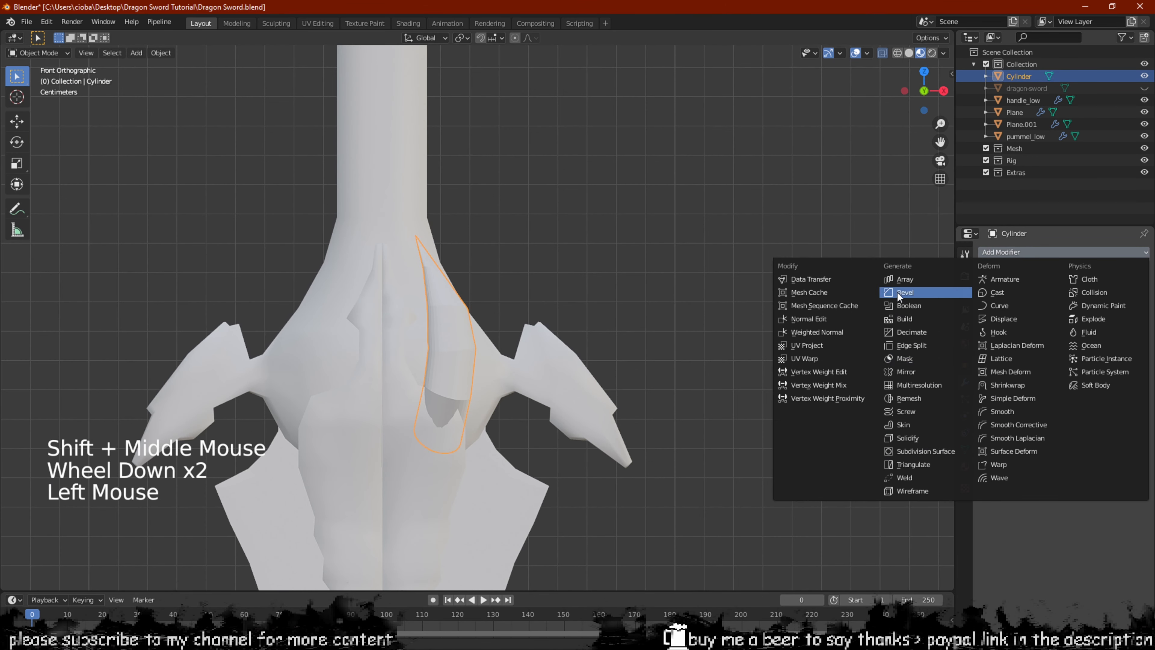
left_click(922, 454)
scroll(519, 354, "up", 3)
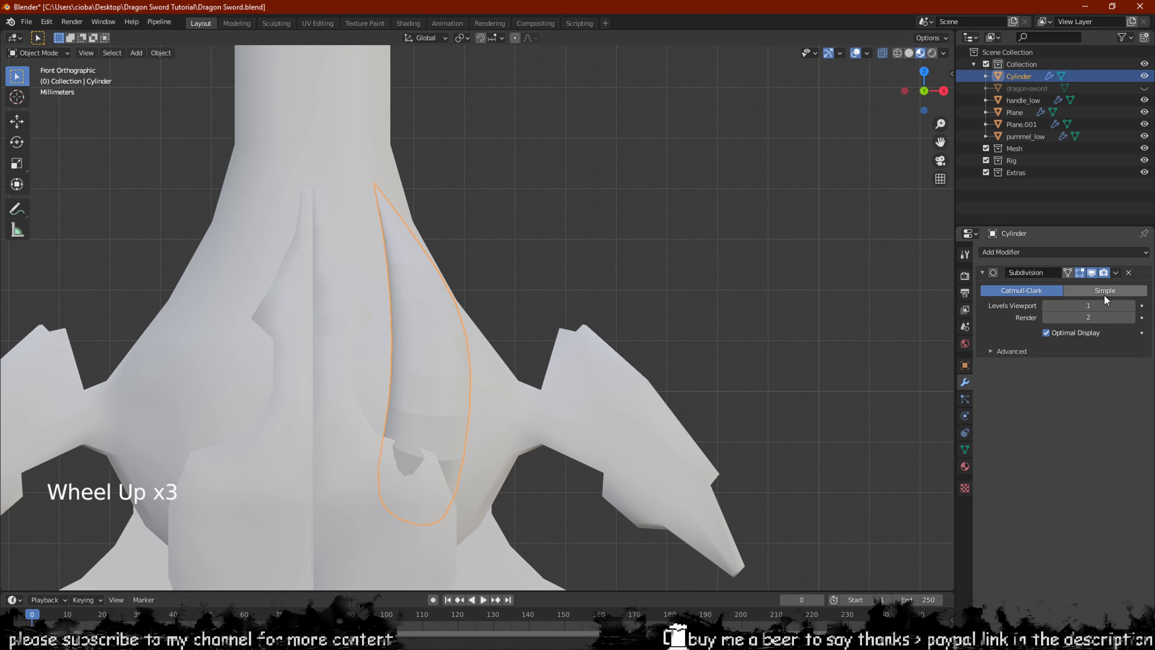
left_click(1131, 307)
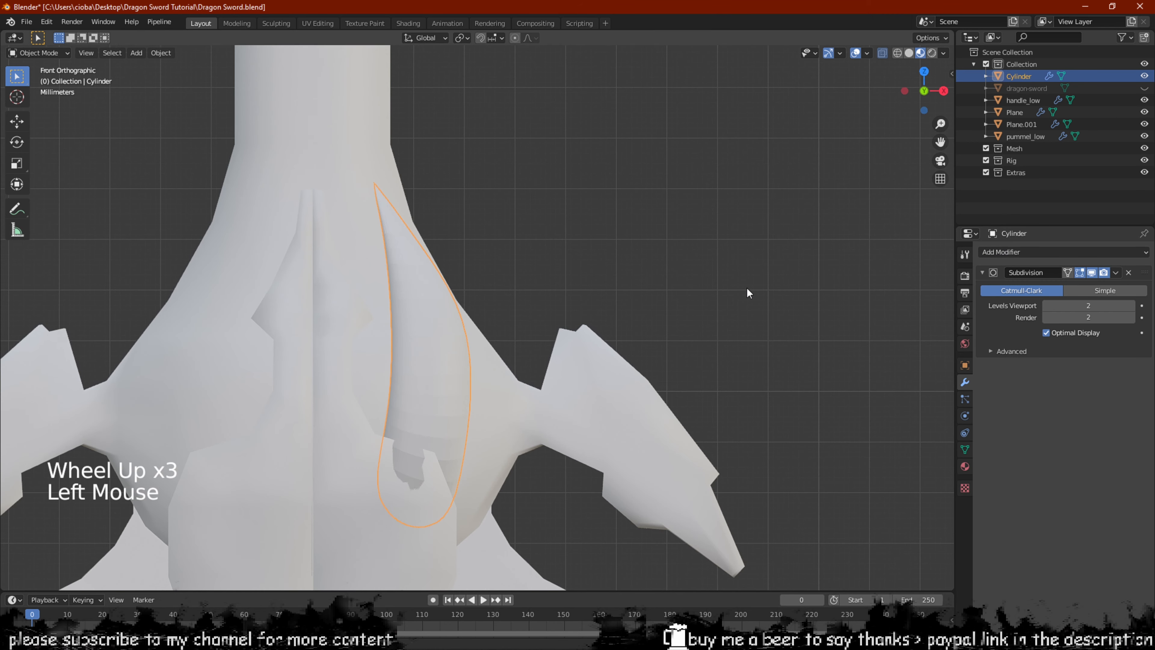
Add a Mirror modifier on the X axis to the Cylinder
scroll(591, 273, "down", 2)
middle_click_drag(591, 273, 541, 271)
scroll(464, 343, "up", 2)
middle_click_drag(464, 343, 625, 345)
key("Tab")
key("Tab")
scroll(625, 345, "down", 2)
left_click(1007, 251)
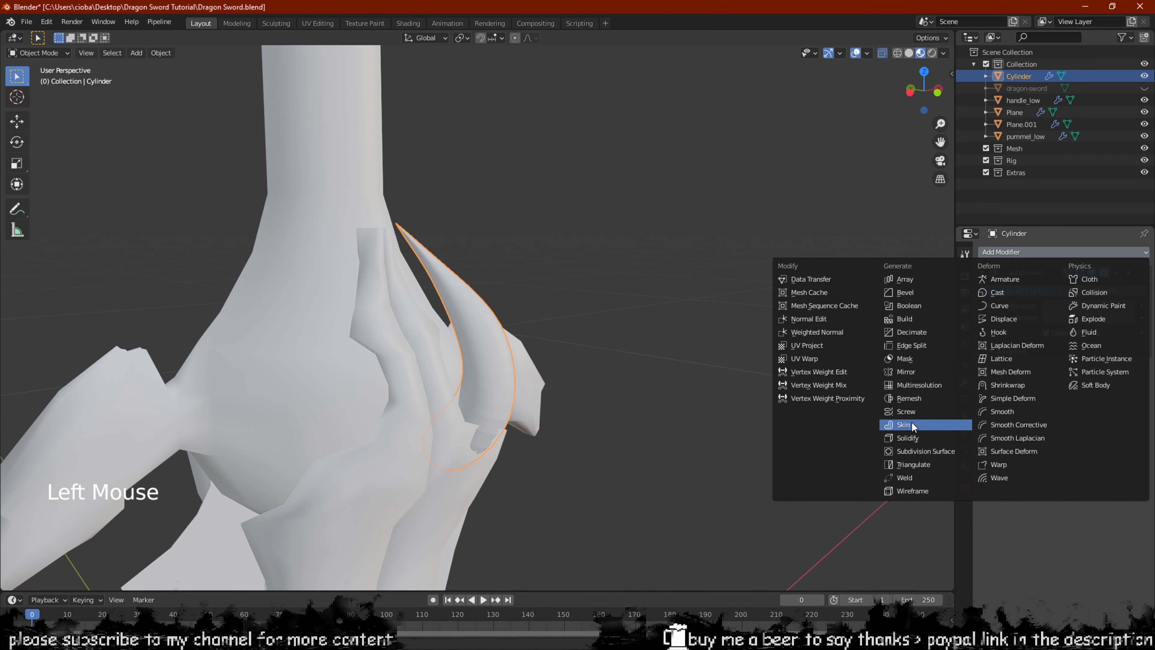
left_click(891, 372)
scroll(883, 375, "down", 2)
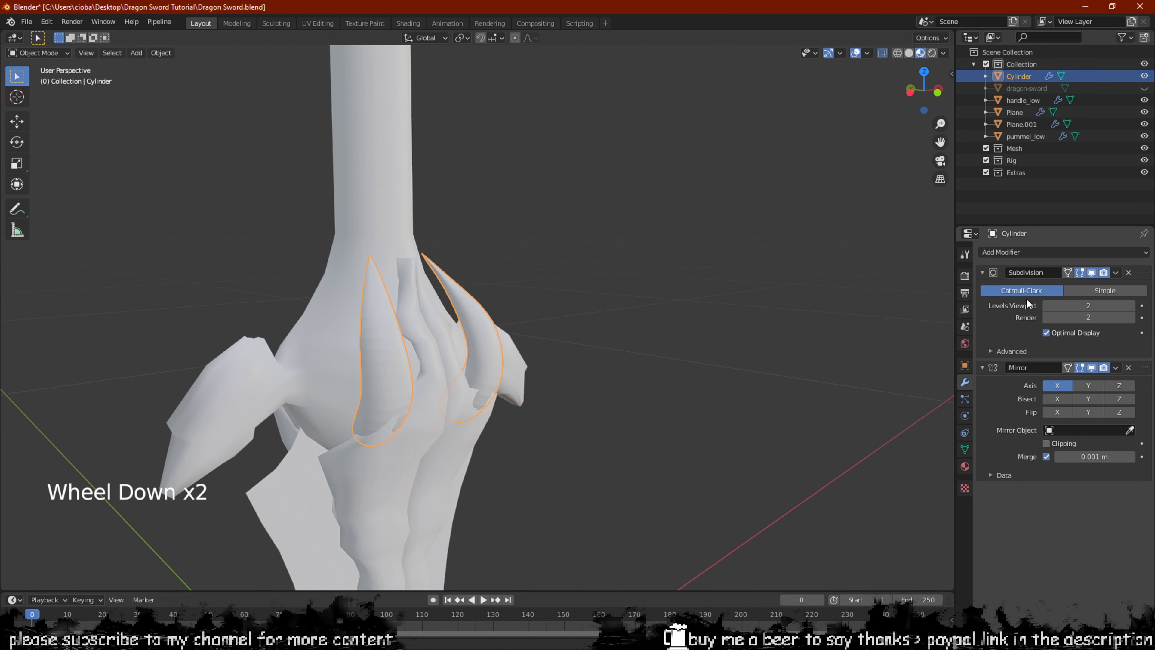
Try the Y and Z axes in the Cylinder's Mirror modifier and switch back to X only
left_click(1092, 386)
middle_click_drag(509, 297, 526, 298)
left_click(1118, 386)
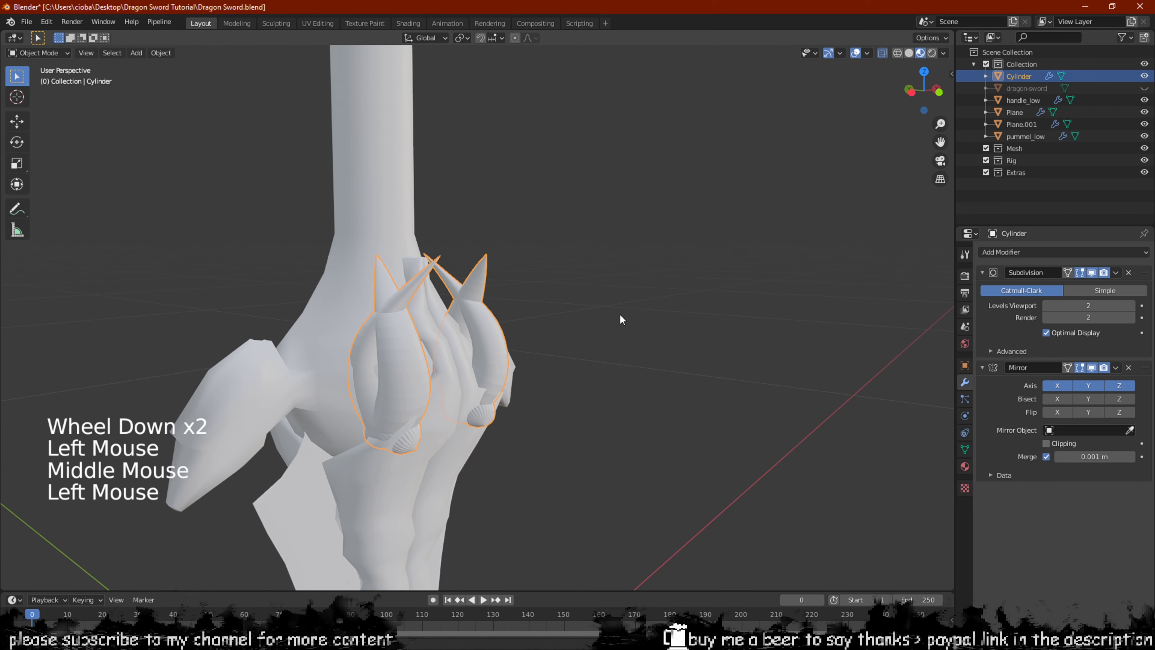
middle_click_drag(619, 313, 669, 317)
left_click(1089, 385)
middle_click_drag(546, 337, 297, 317)
scroll(298, 317, "up", 2)
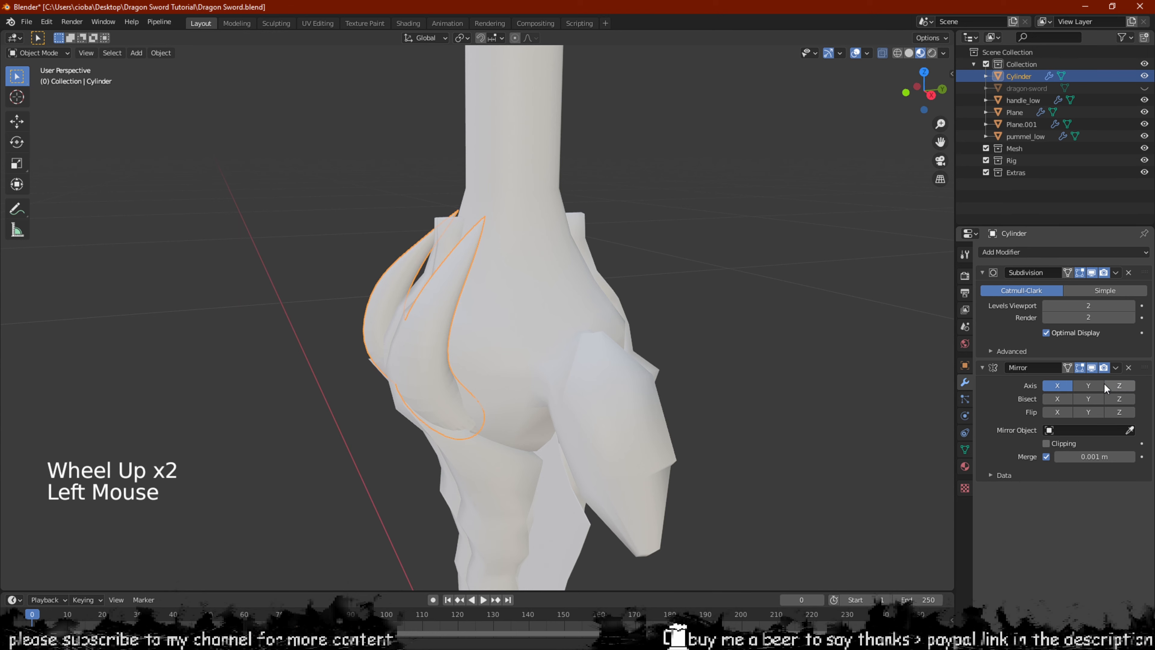
scroll(536, 352, "down", 4)
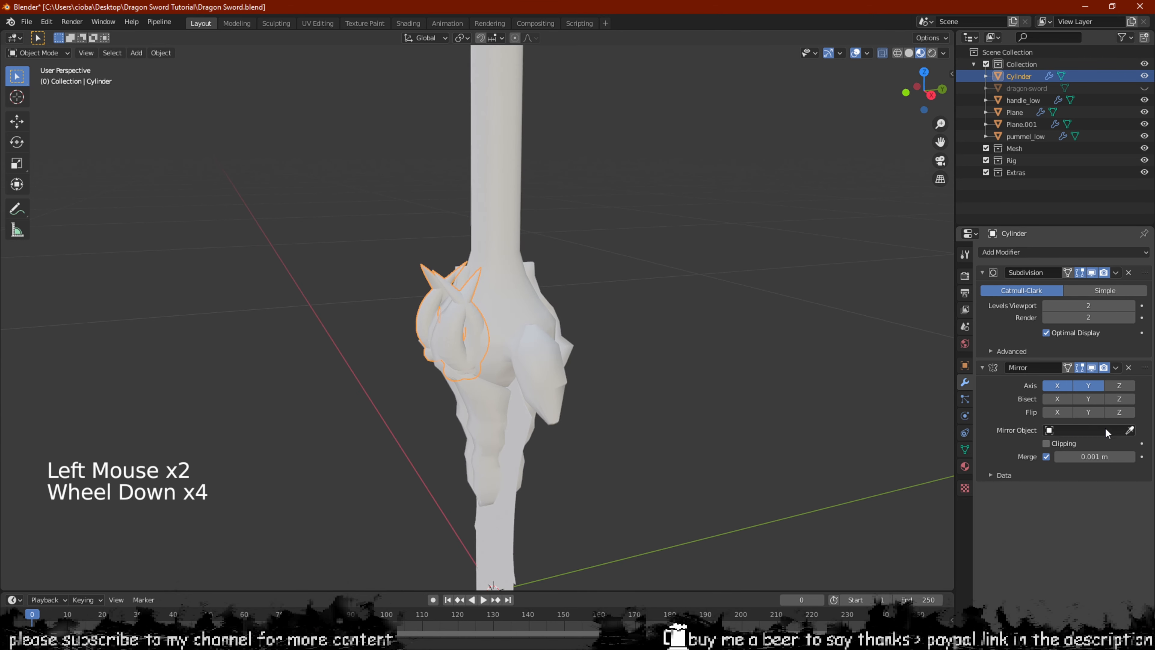
left_click(1088, 385)
scroll(607, 384, "down", 2)
middle_click_drag(608, 383, 568, 253, "shift")
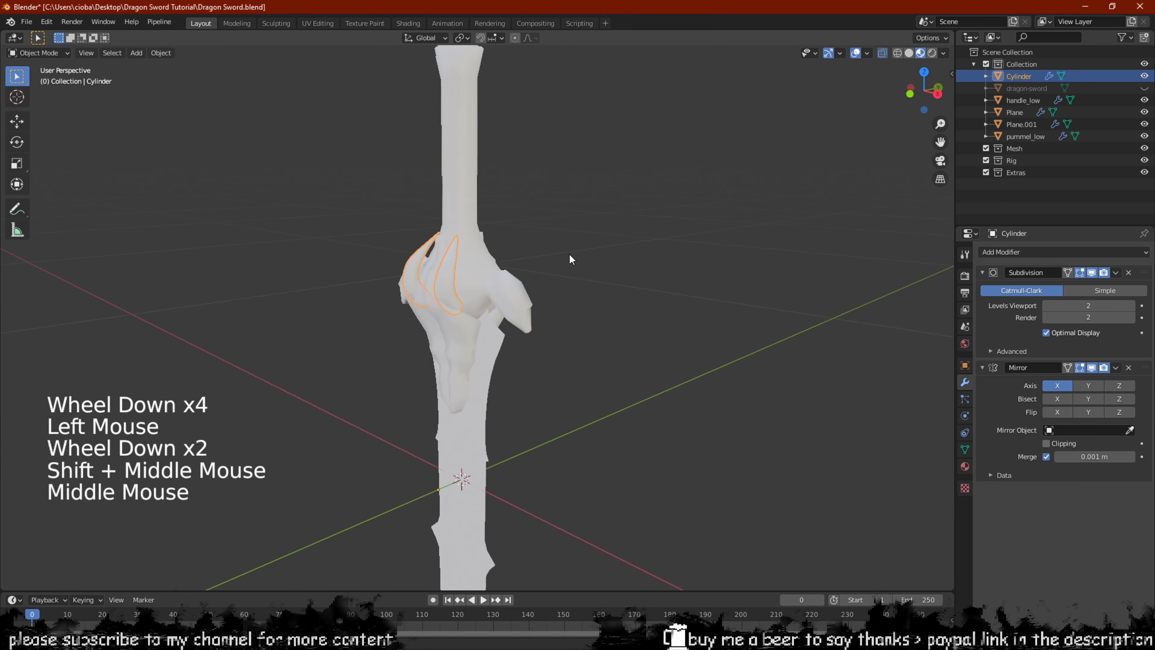
Set the Cylinder's origin to the 3D cursor and enable the Y axis in its Mirror modifier
left_click(161, 53)
mouse_move(198, 84)
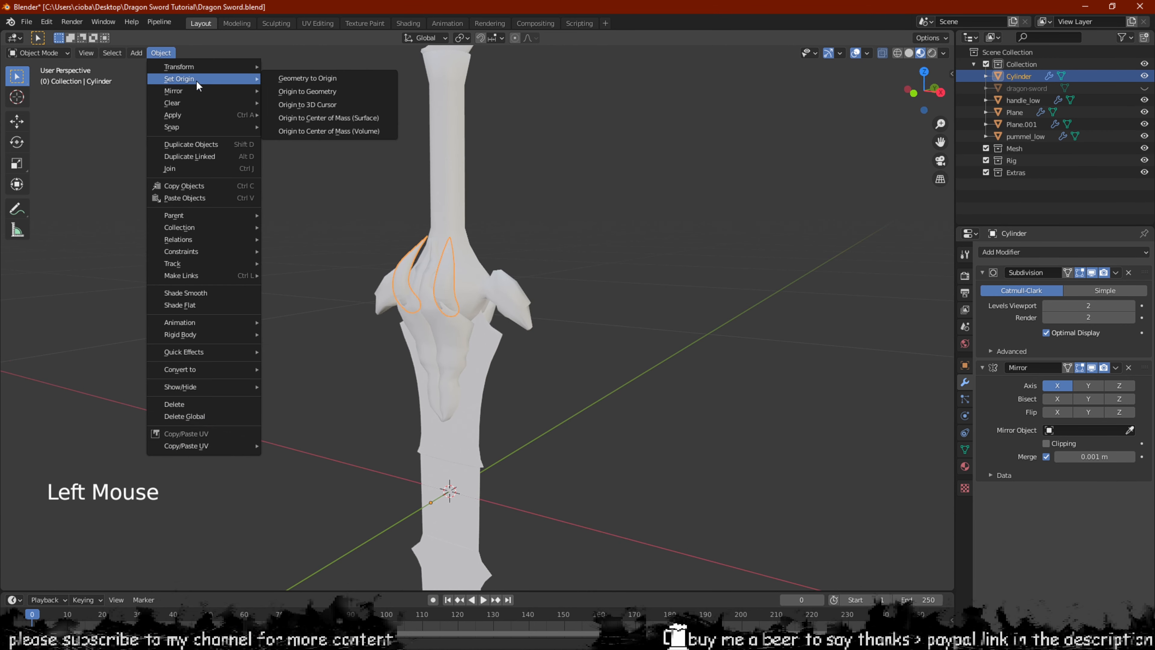
left_click(321, 104)
middle_click_drag(321, 104, 587, 219)
scroll(555, 251, "up", 2)
left_click(1088, 385)
scroll(490, 267, "up", 3)
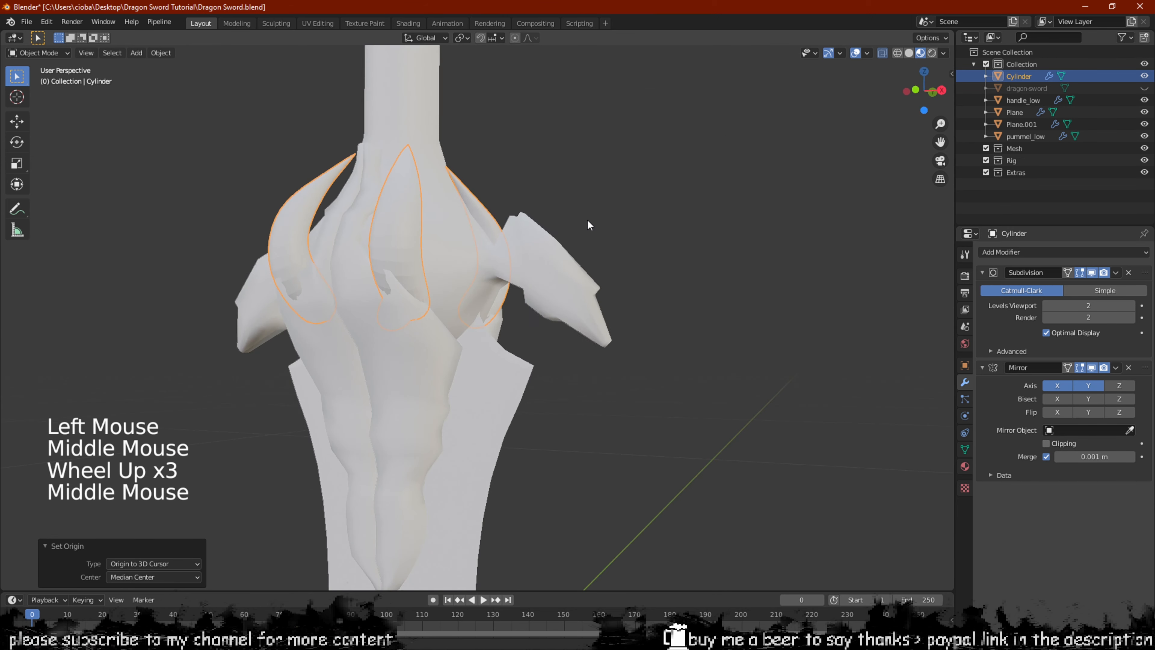
middle_click_drag(304, 240, 459, 219)
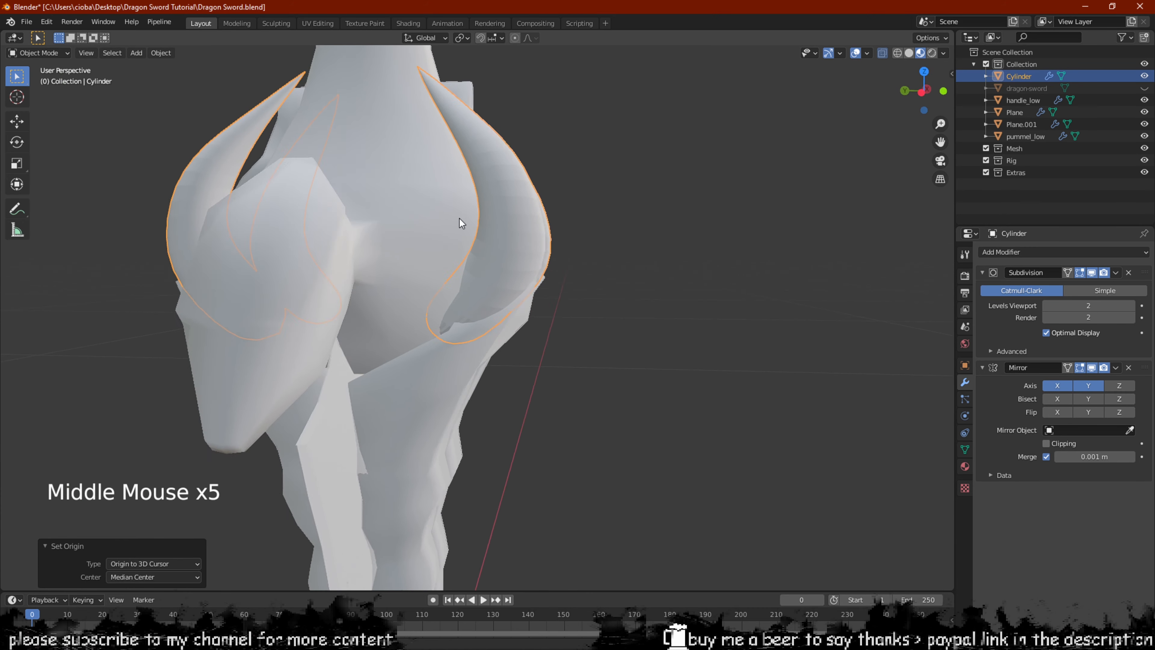
scroll(384, 243, "down", 1)
middle_click_drag(384, 243, 330, 262)
Add a Subdivision Surface modifier to Plane.001 and set its type to Simple
left_click(474, 233)
middle_click_drag(474, 233, 453, 345, "shift")
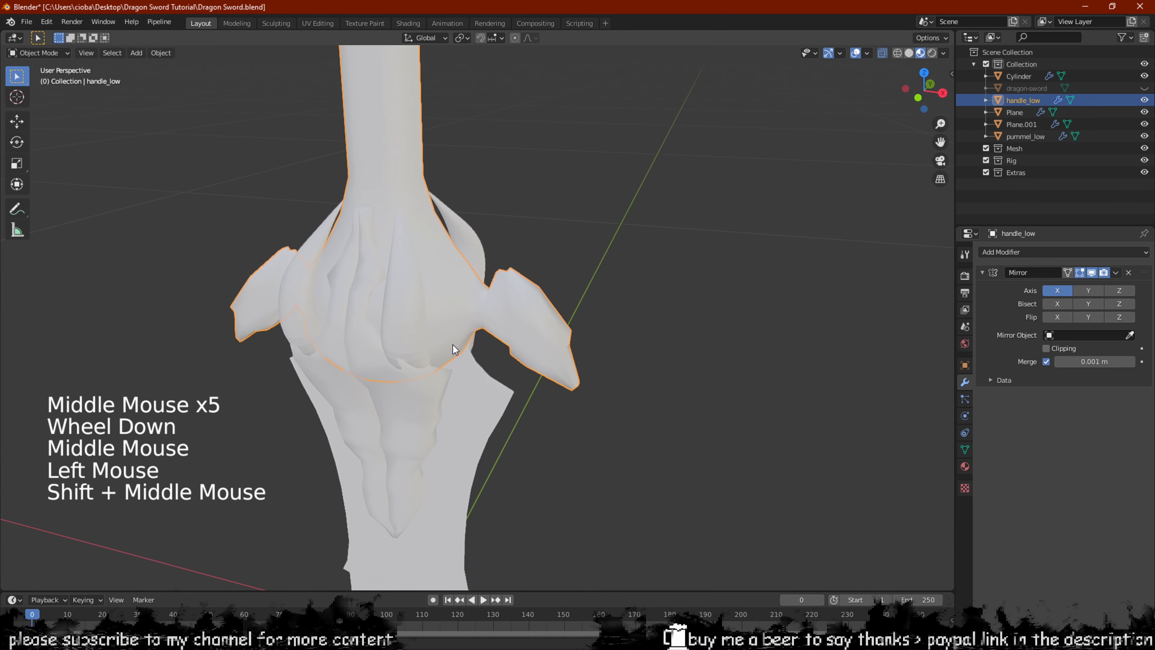
left_click(427, 433)
left_click(1016, 253)
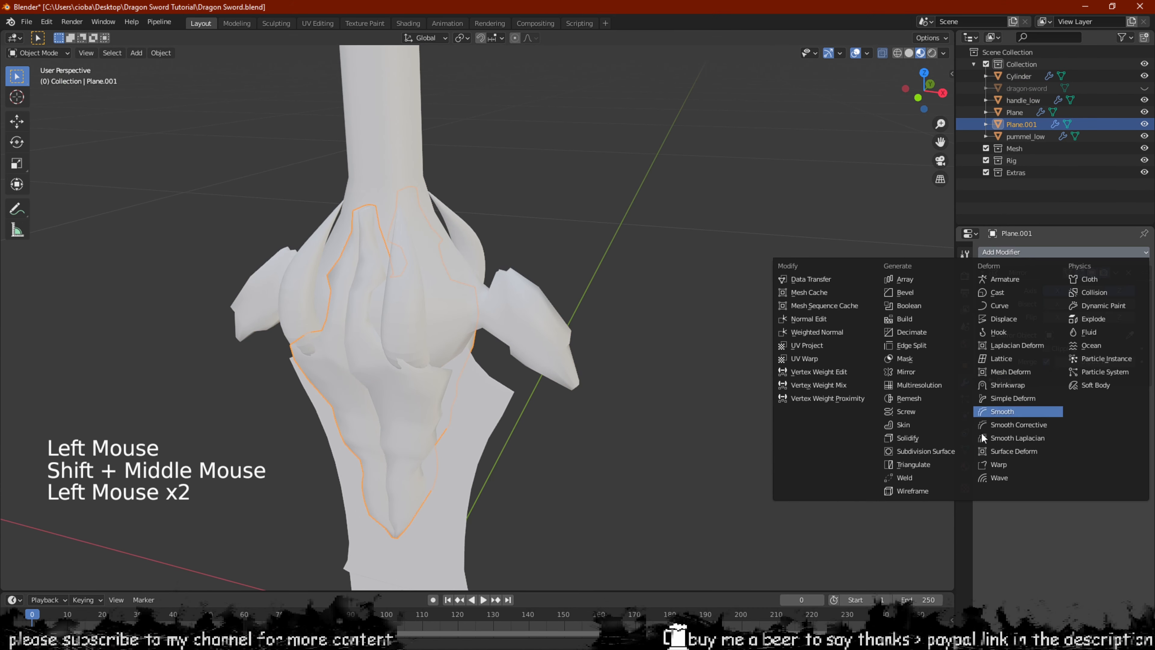
left_click(933, 445)
middle_click_drag(591, 319, 488, 321)
scroll(938, 398, "up", 2)
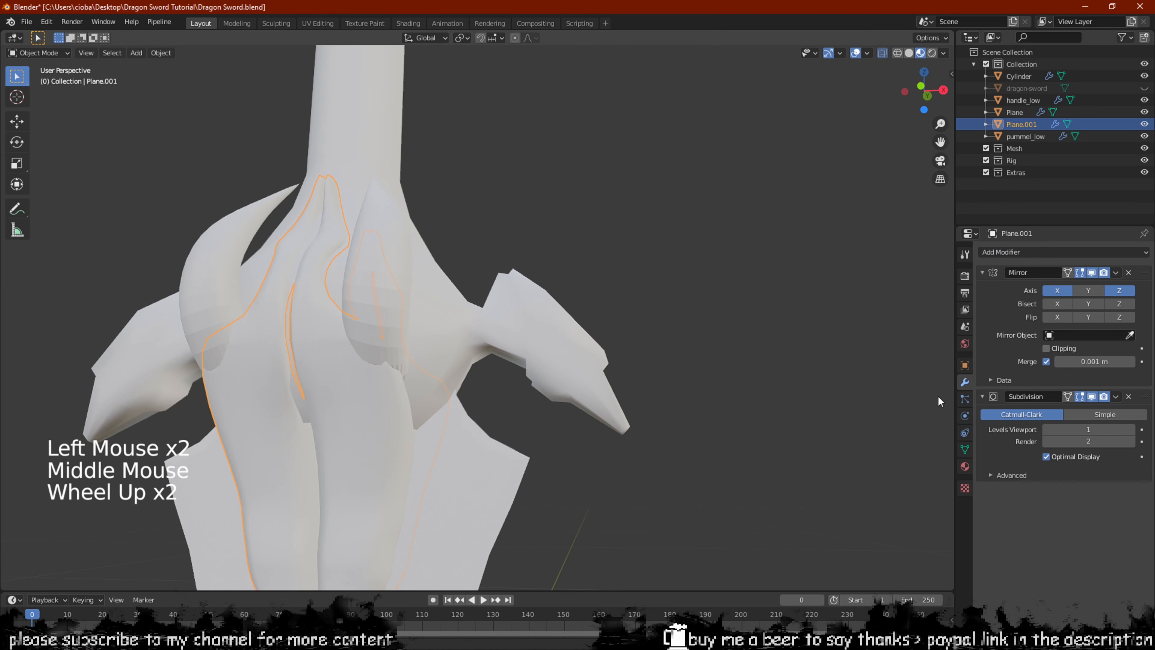
middle_click_drag(938, 398, 425, 298)
left_click(1083, 418)
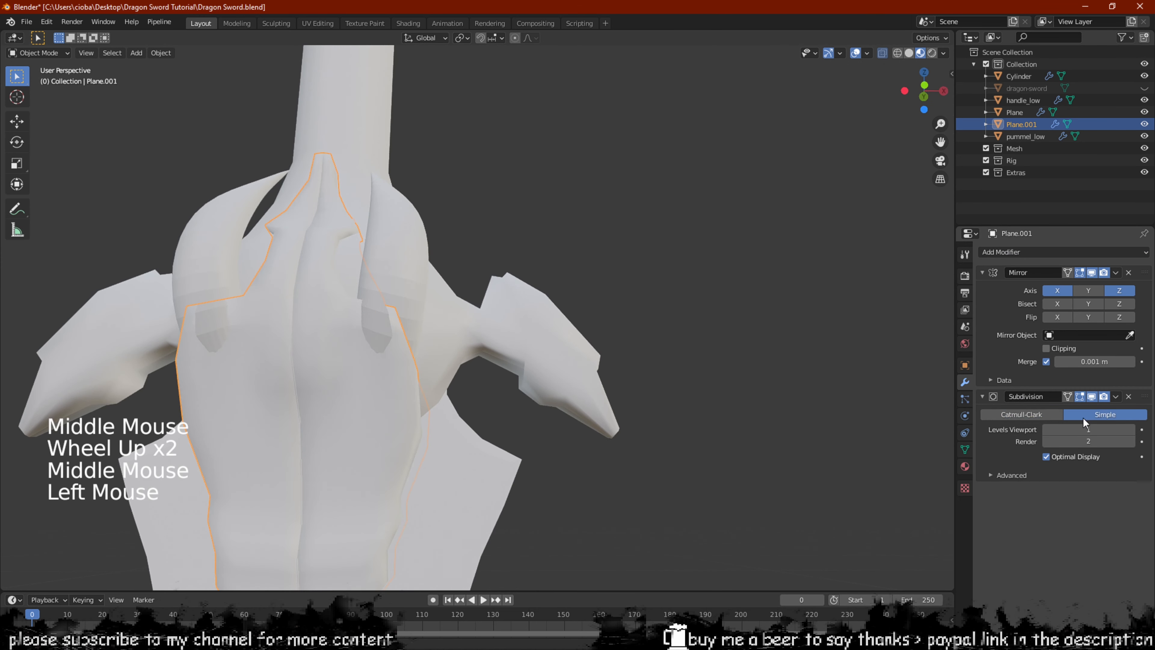
middle_click_drag(537, 326, 500, 282, "shift")
middle_click_drag(500, 282, 376, 238)
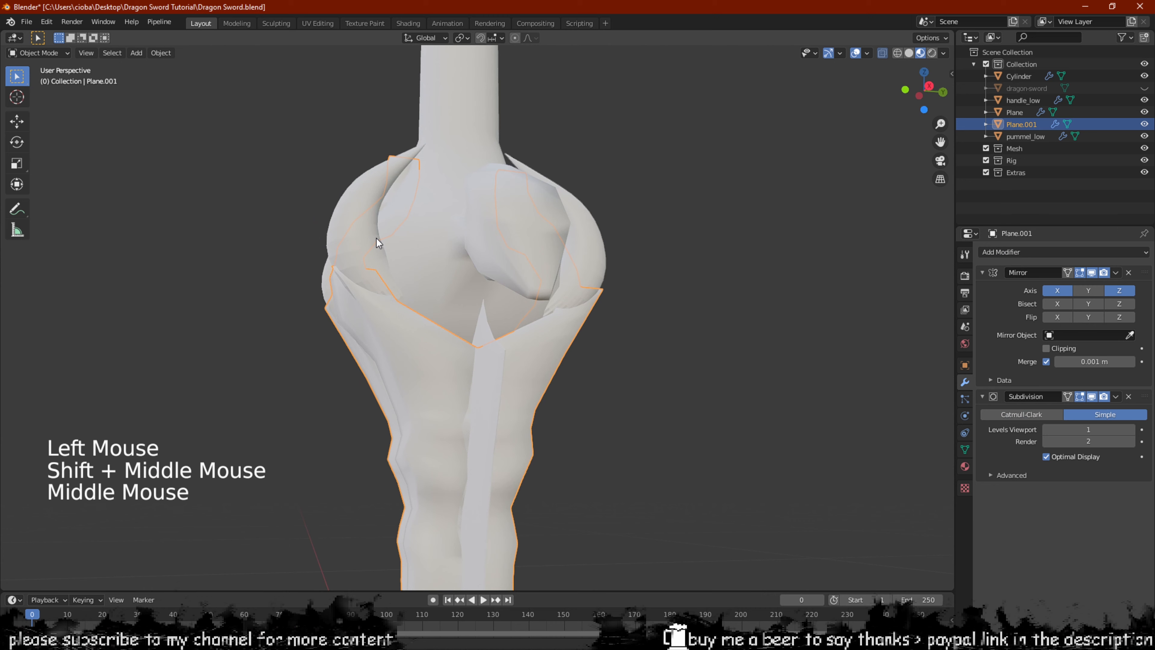
Add a Subdivision Surface modifier to handle_low
left_click(478, 382)
scroll(495, 313, "down", 2)
middle_click_drag(495, 314, 468, 374)
scroll(563, 344, "down", 2)
left_click(436, 240)
scroll(435, 240, "up", 3)
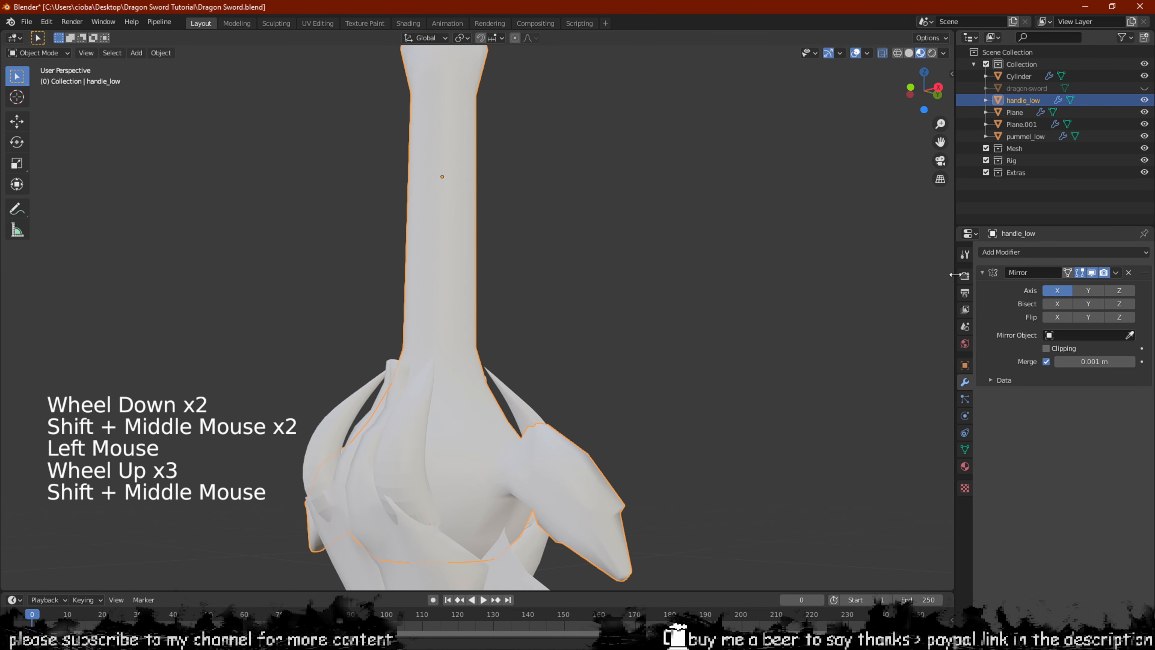
left_click(1028, 252)
left_click(929, 447)
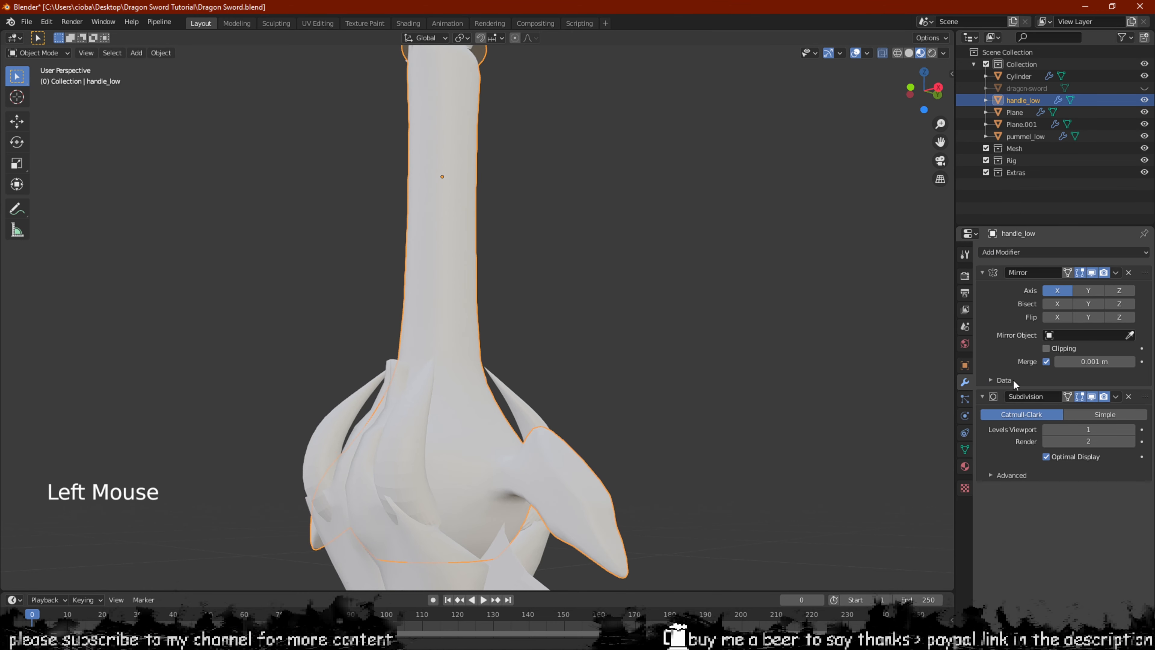
Open handle_low for mesh editing and isolate it in local view at its upper end
middle_click_drag(718, 359, 509, 410)
scroll(727, 358, "down", 1)
middle_click_drag(509, 409, 569, 407, "shift")
scroll(537, 412, "up", 2)
scroll(587, 409, "up", 2)
key("Tab")
scroll(581, 441, "down", 1)
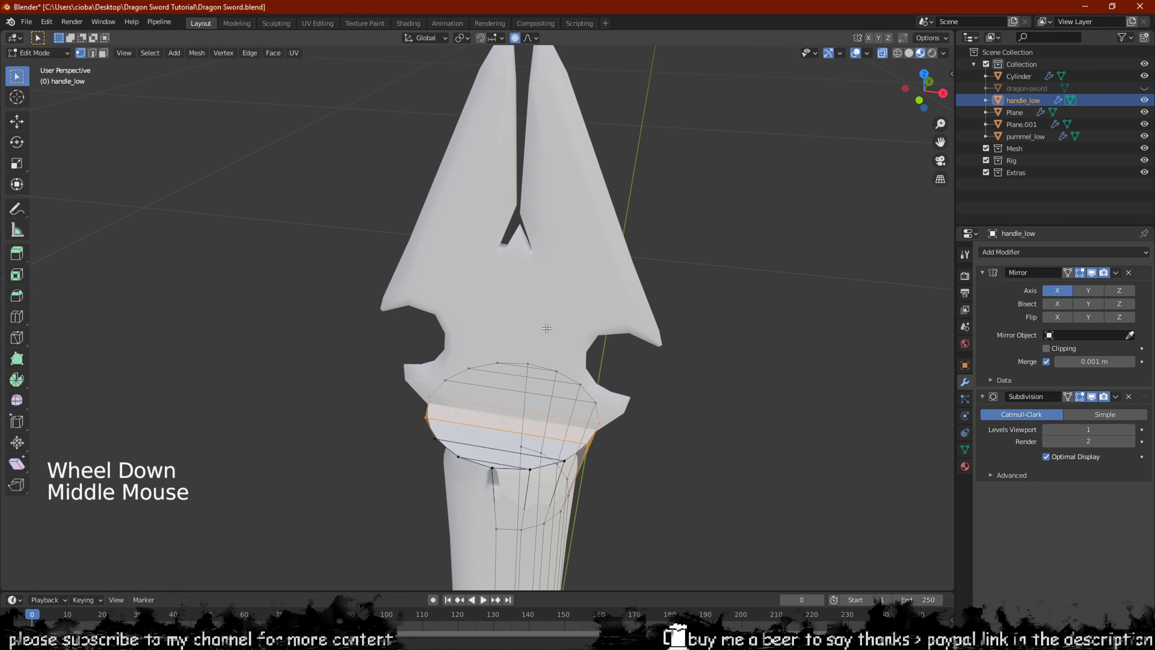
key("slash")
scroll(471, 391, "up", 3)
middle_click_drag(471, 392, 500, 536, "shift")
scroll(500, 537, "up", 4)
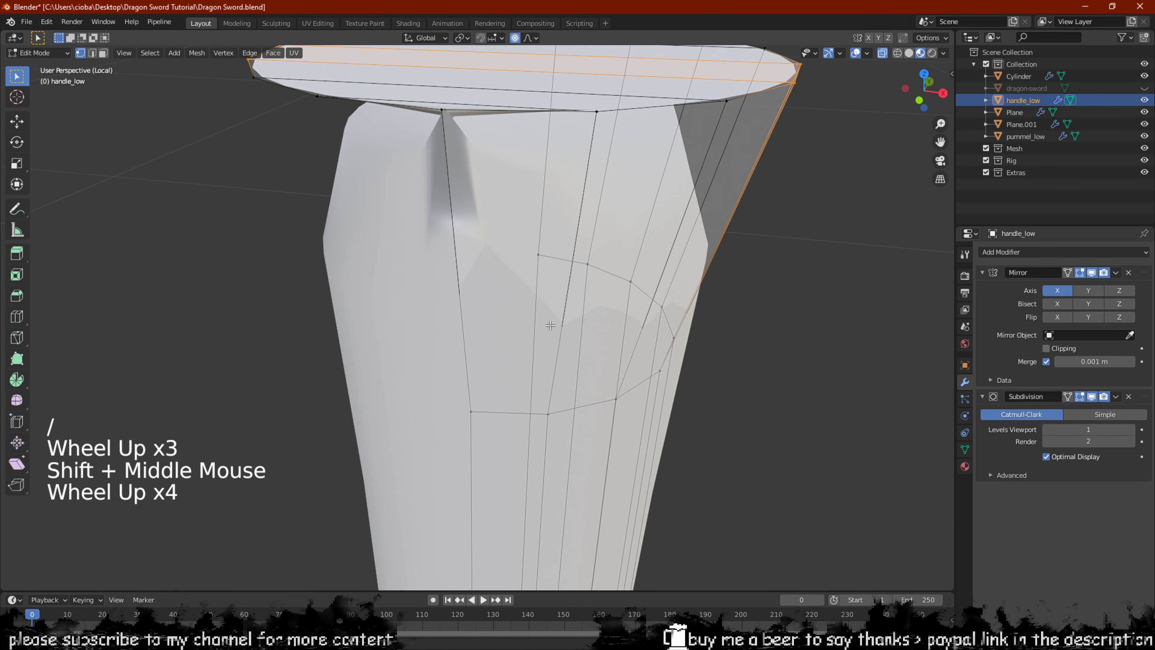
Turn off the viewport display of handle_low's Subdivision and Mirror modifiers
scroll(914, 326, "down", 2)
left_click(1095, 388)
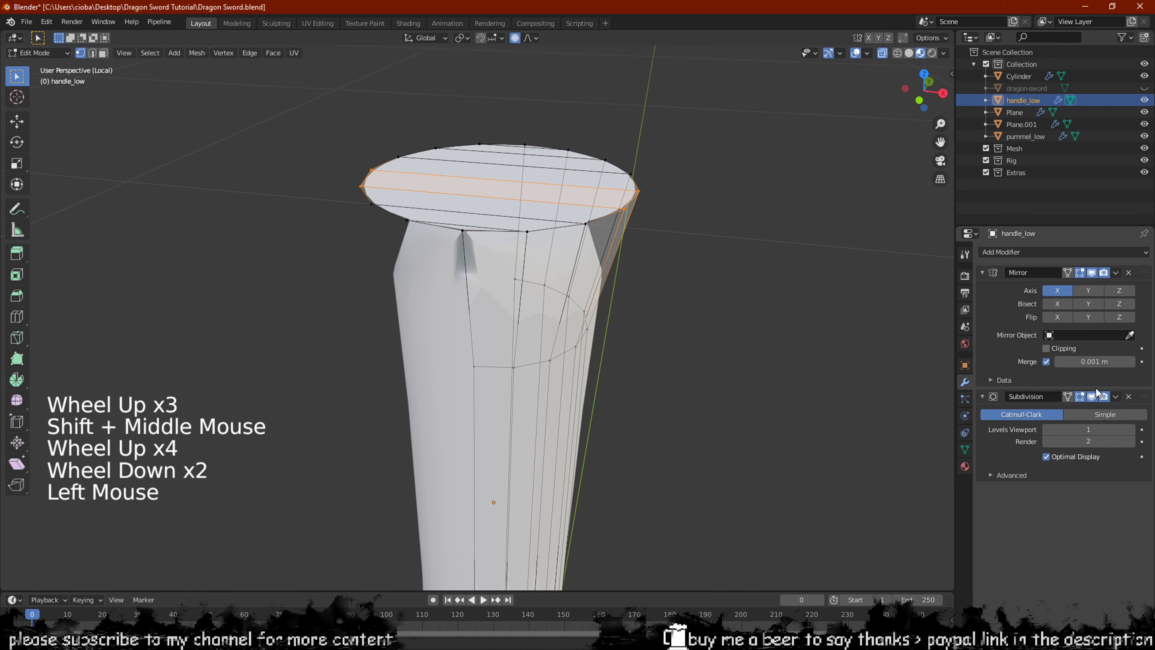
left_click(1091, 396)
left_click(1091, 273)
middle_click_drag(648, 225, 637, 266)
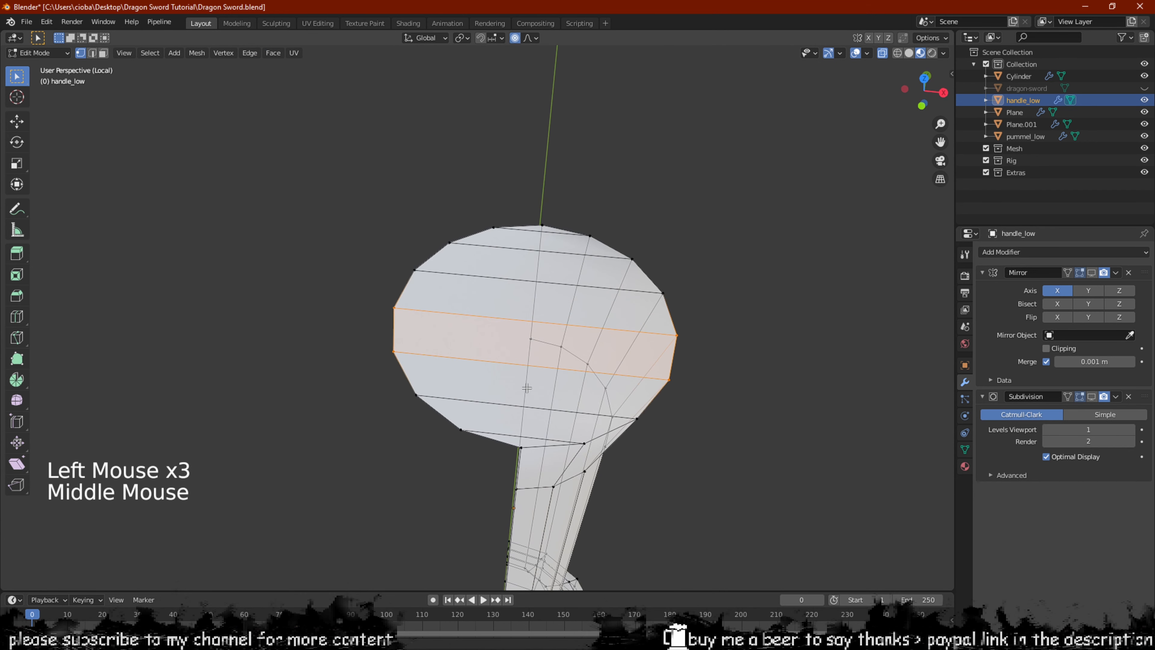
Select all the faces capping the handle's upper end and delete them
key("3")
left_click(503, 438)
left_click(518, 417, "shift")
left_click(526, 384, "shift")
left_click(529, 346, "shift")
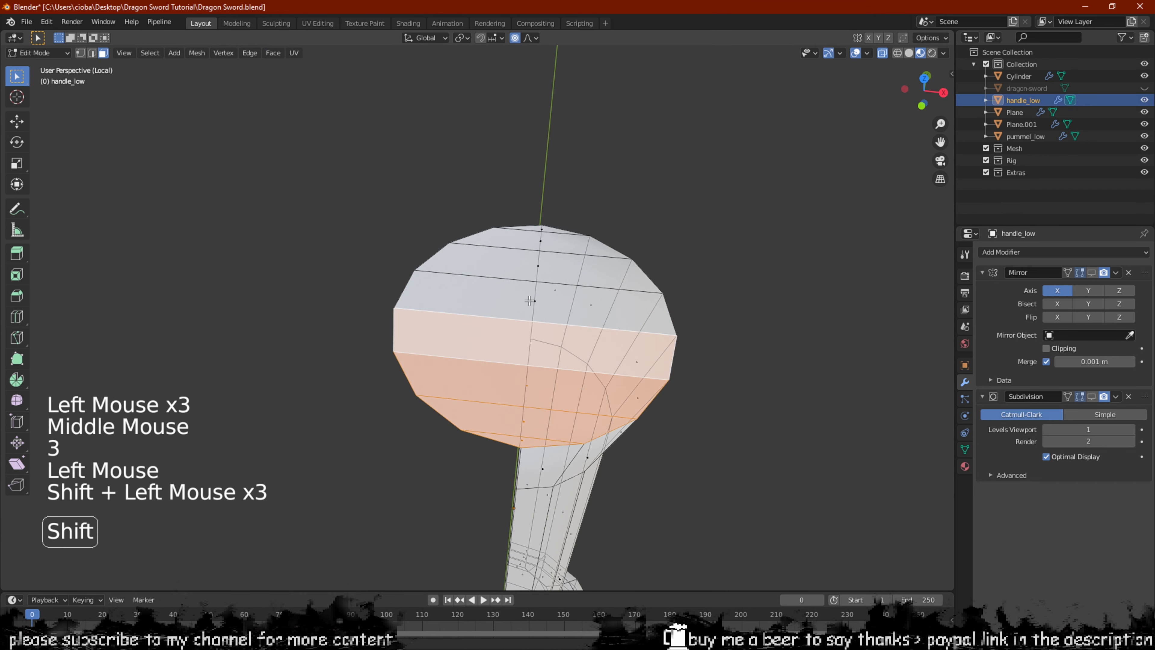
left_click(531, 298, "shift")
left_click(531, 275, "shift")
left_click(544, 233, "shift")
left_click(539, 236, "shift")
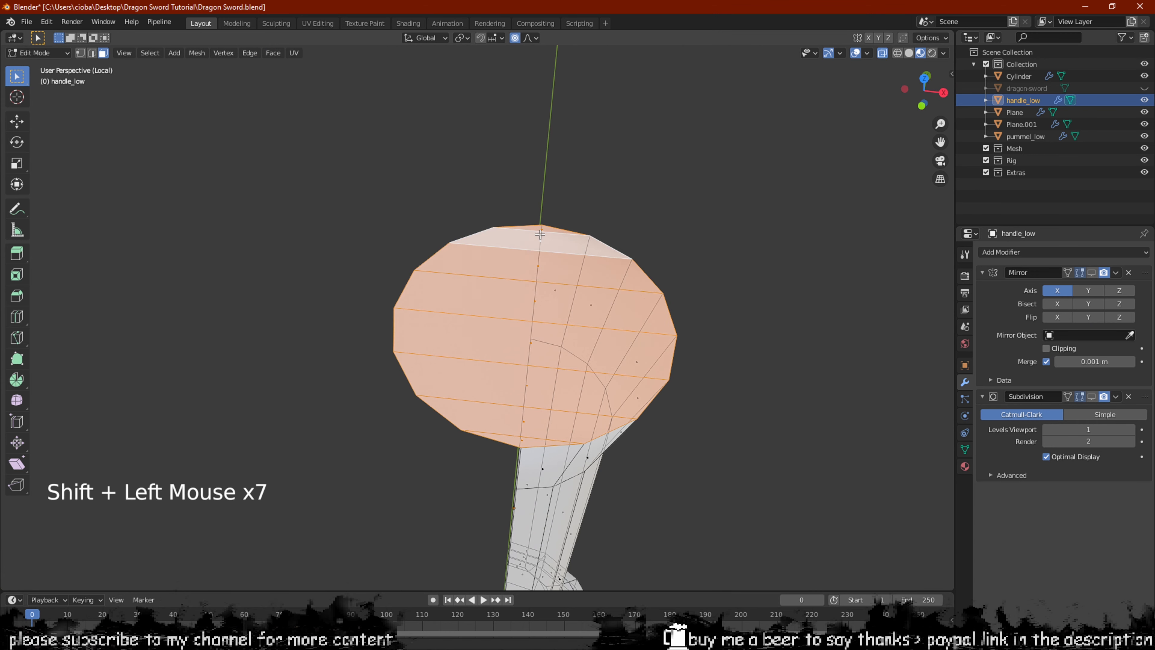
key("x")
left_click(540, 235)
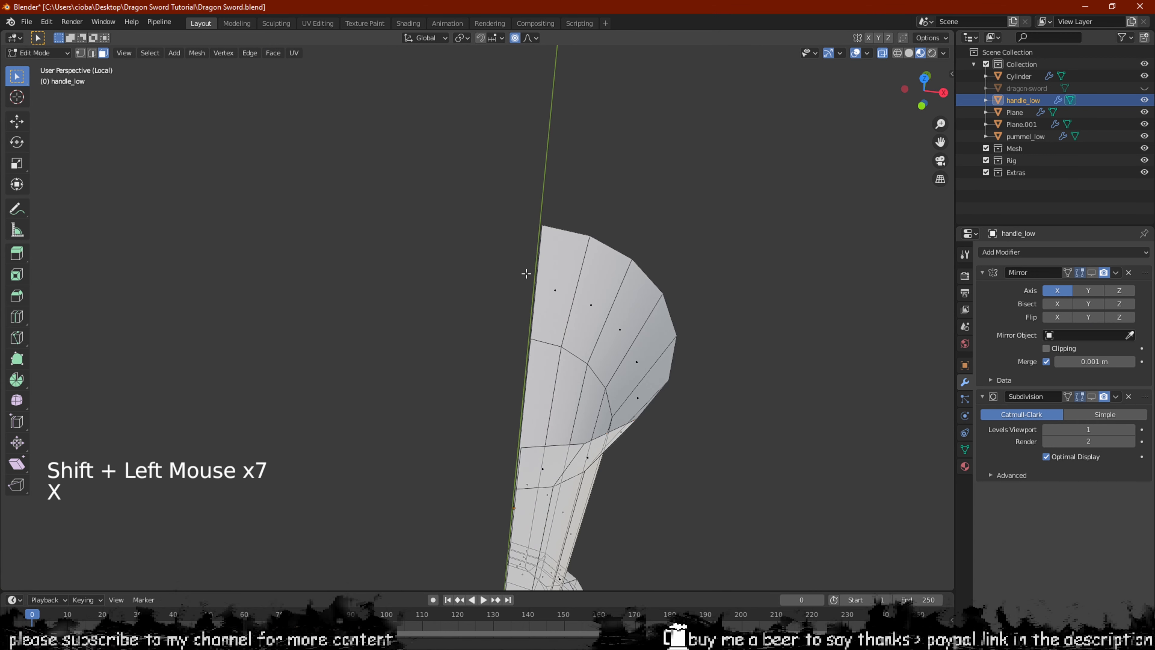
Rebuild the cap on the mirrored half by filling faces between the opposite rim edges, strip by strip
middle_click_drag(540, 235, 494, 347)
key("2")
left_click(495, 347)
left_click(555, 222, "shift")
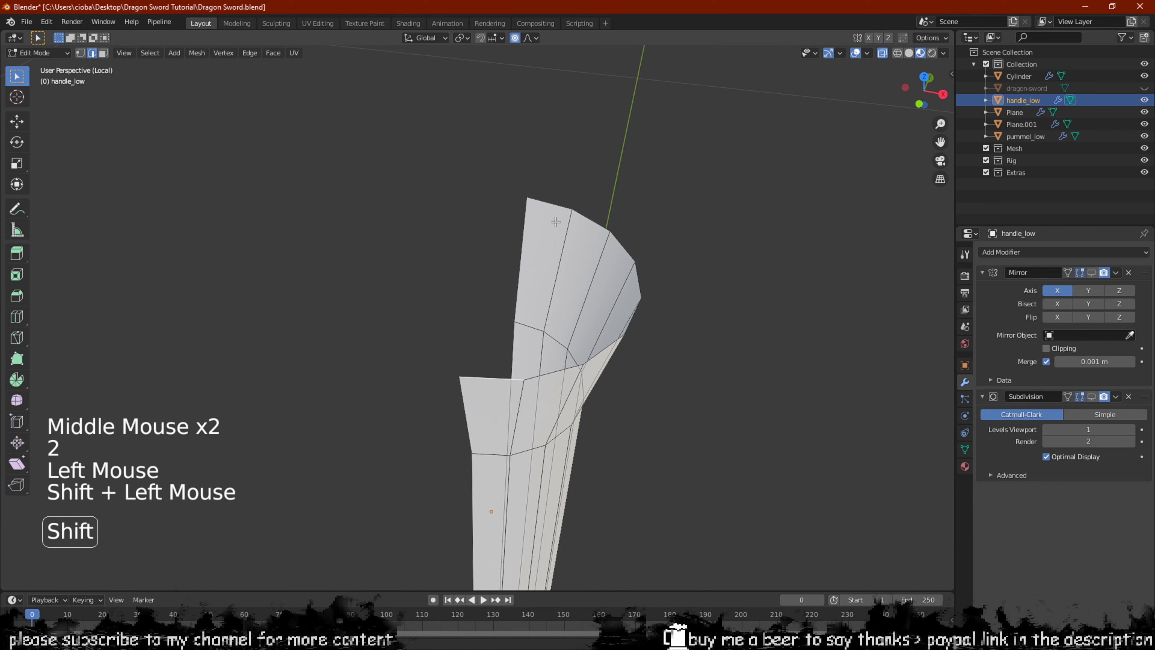
left_click(559, 361)
left_click(554, 361, "shift")
left_click(484, 370)
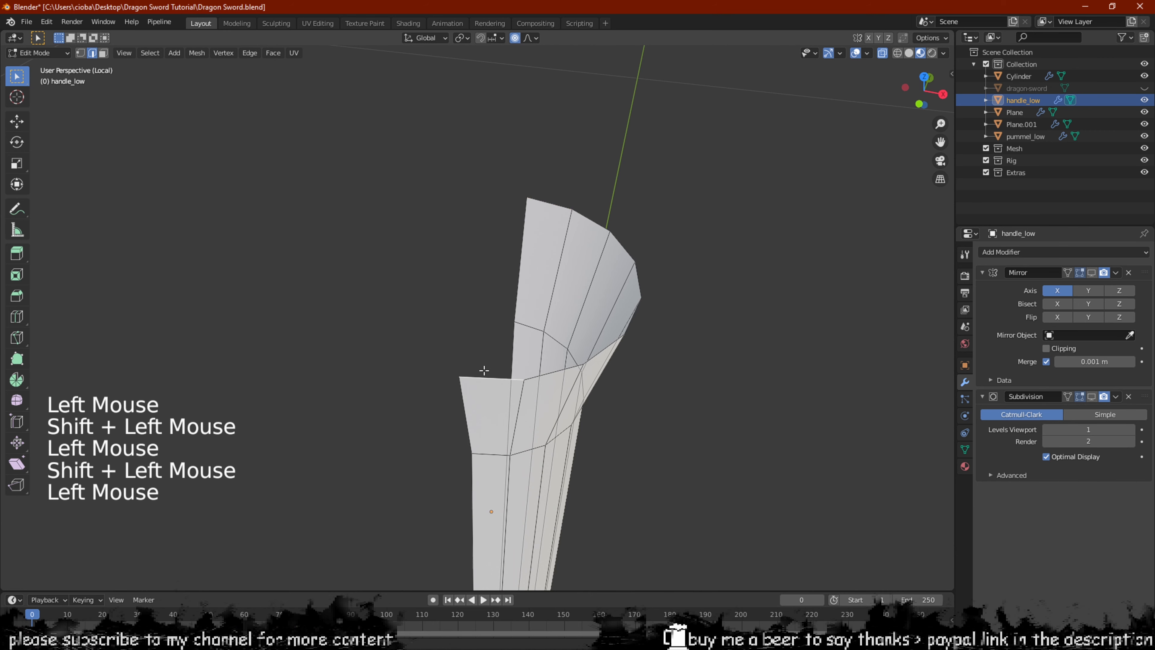
left_click(547, 207, "shift")
key("f")
left_click(544, 310)
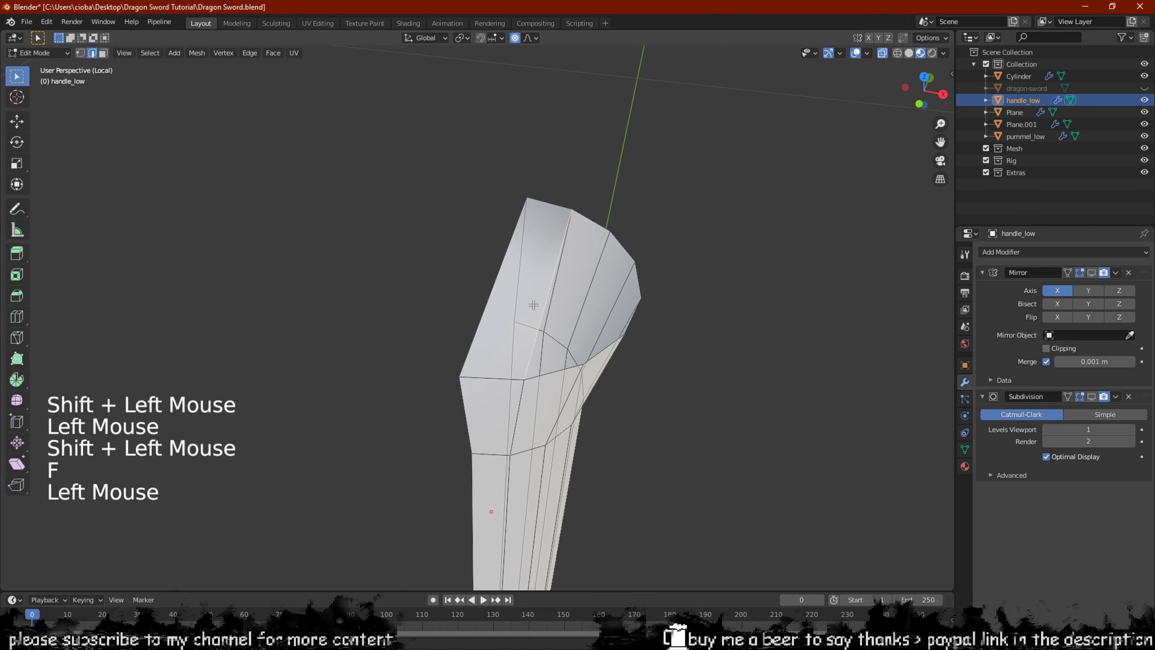
key("f")
key("f")
key("f")
key("f")
key("f")
Turn the viewport display of handle_low's Mirror and Subdivision modifiers back on and return to Object Mode
left_click(1092, 272)
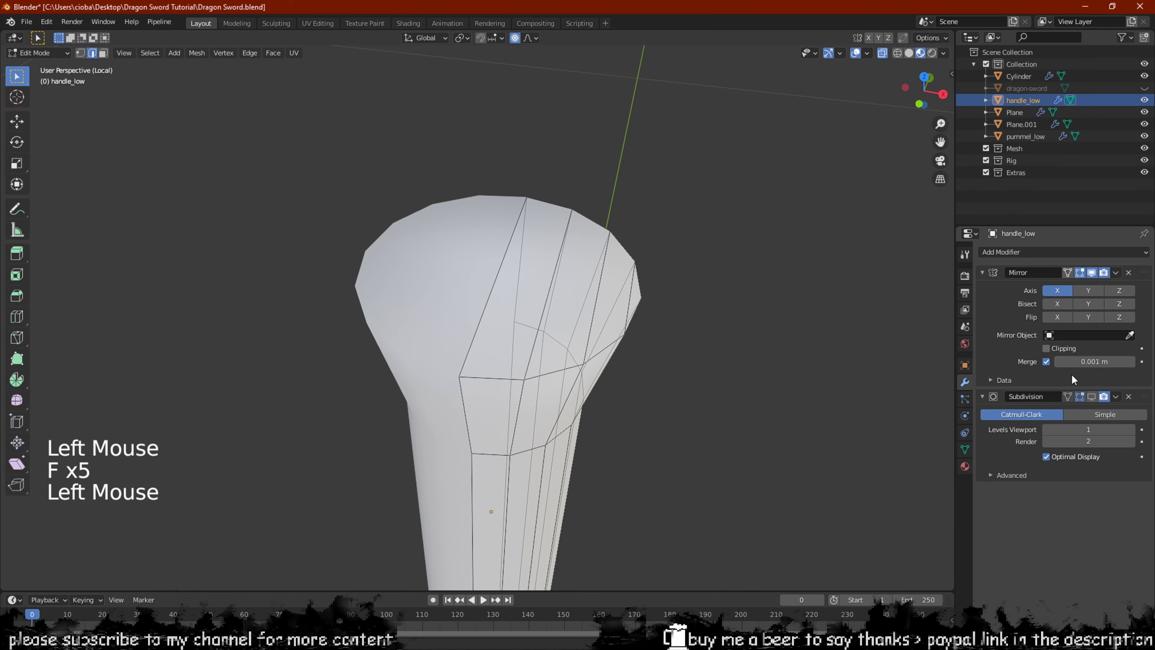
left_click(1068, 396)
left_click(1079, 396)
scroll(627, 254, "down", 3)
middle_click_drag(627, 255, 542, 238)
key("Tab")
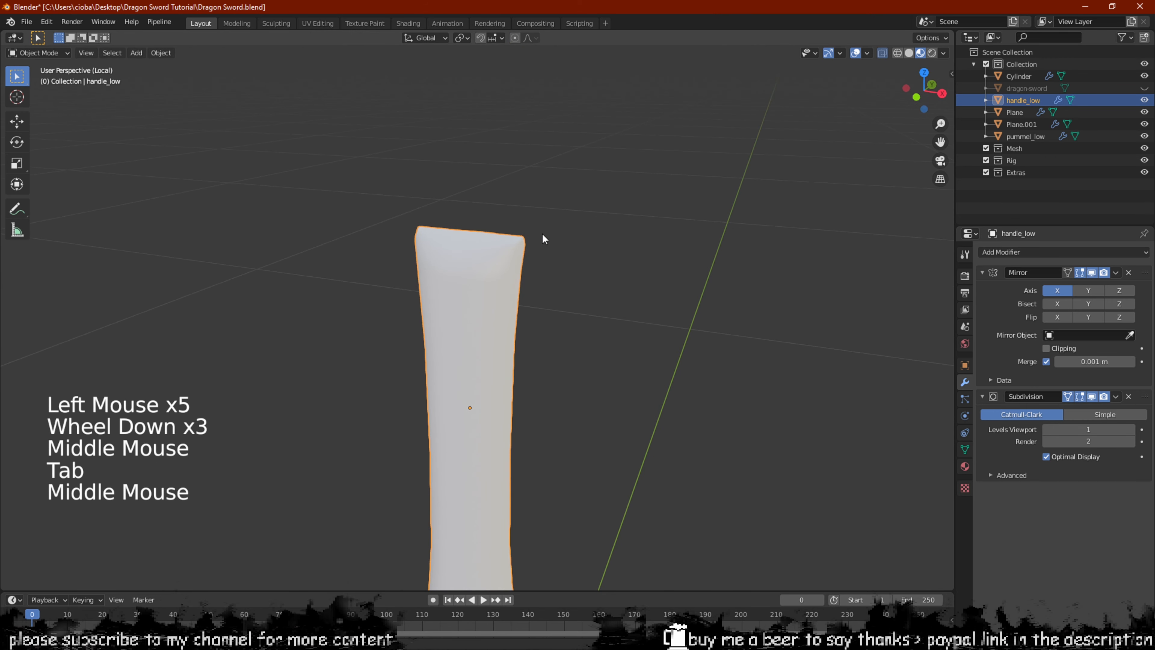
Reopen handle_low for edge editing and turn off the Subdivision modifier's on-cage display
key("Tab")
scroll(492, 272, "up", 1)
key("2")
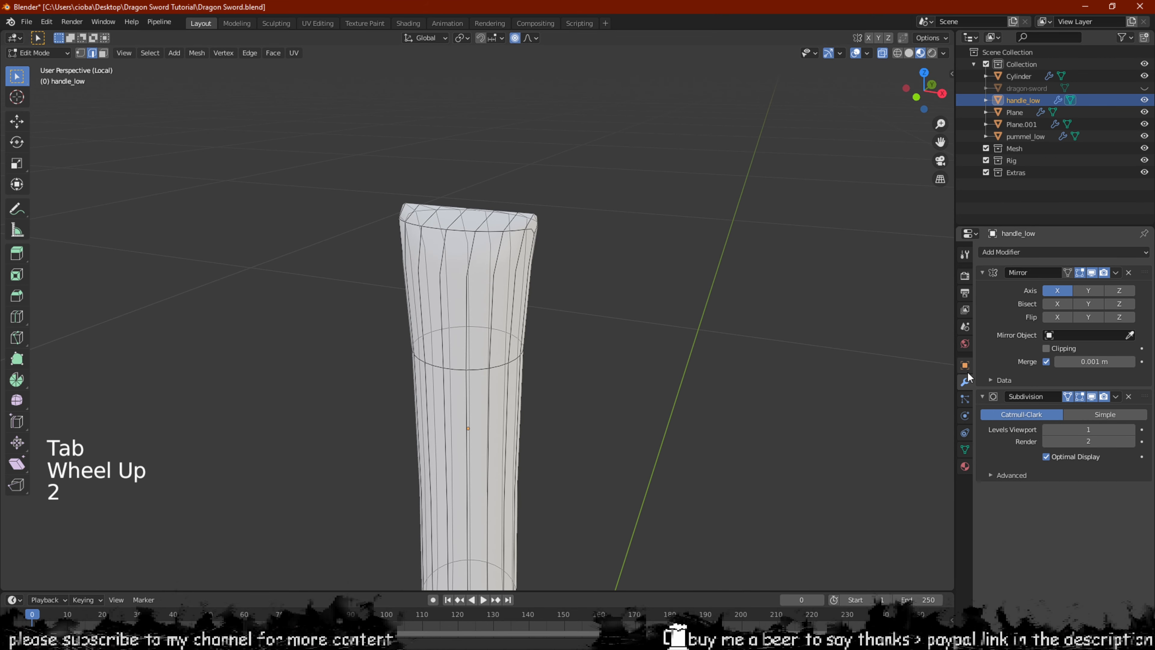
left_click(1067, 396)
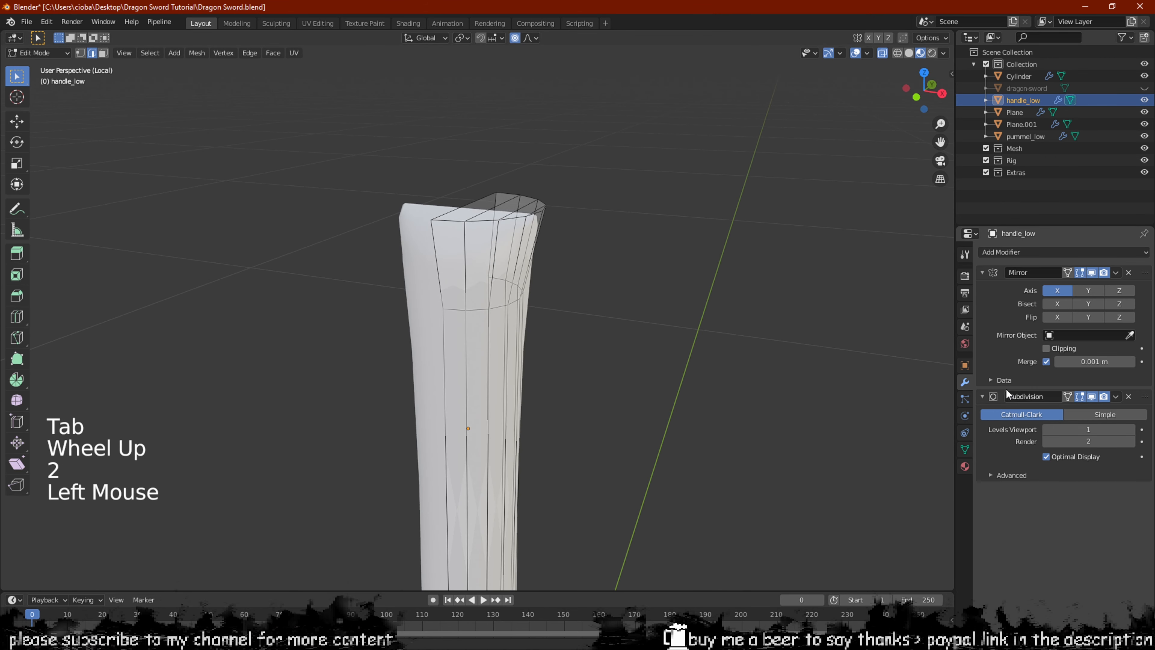
Select the rim edge loop at the handle's upper end and mark it sharp
left_click(490, 221, "alt+shift")
middle_click_drag(490, 221, 483, 284)
scroll(455, 295, "up", 2)
left_click(451, 324, "alt+shift")
right_click(507, 197)
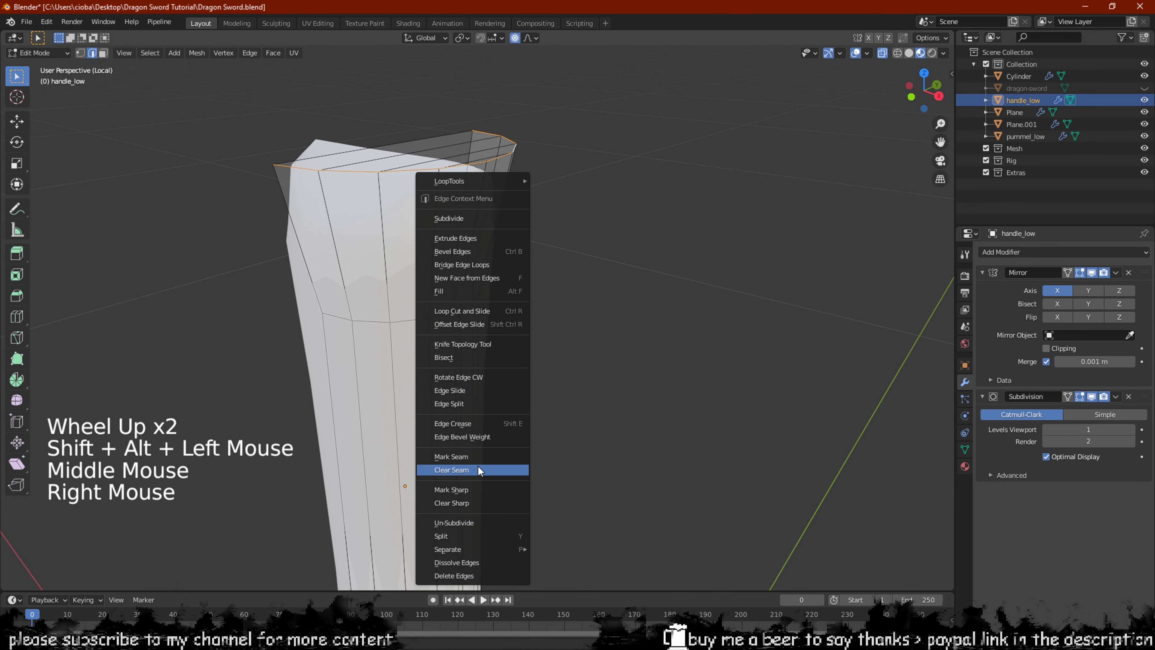
left_click(456, 489)
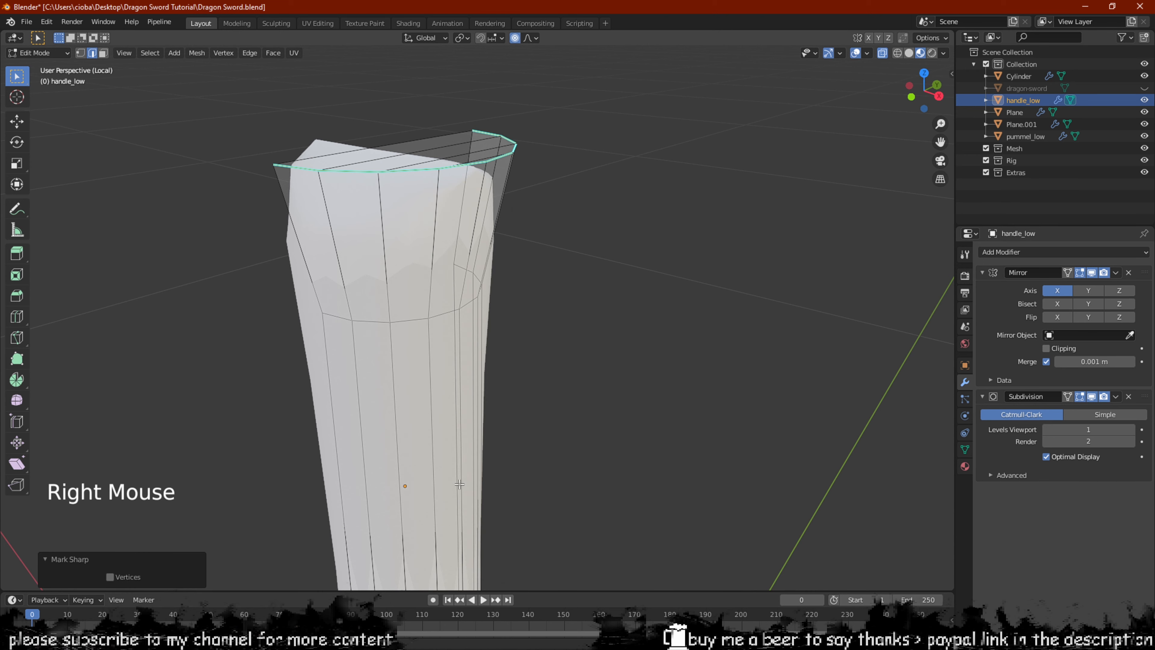
key("Tab")
middle_click_drag(673, 323, 570, 286)
key("Tab")
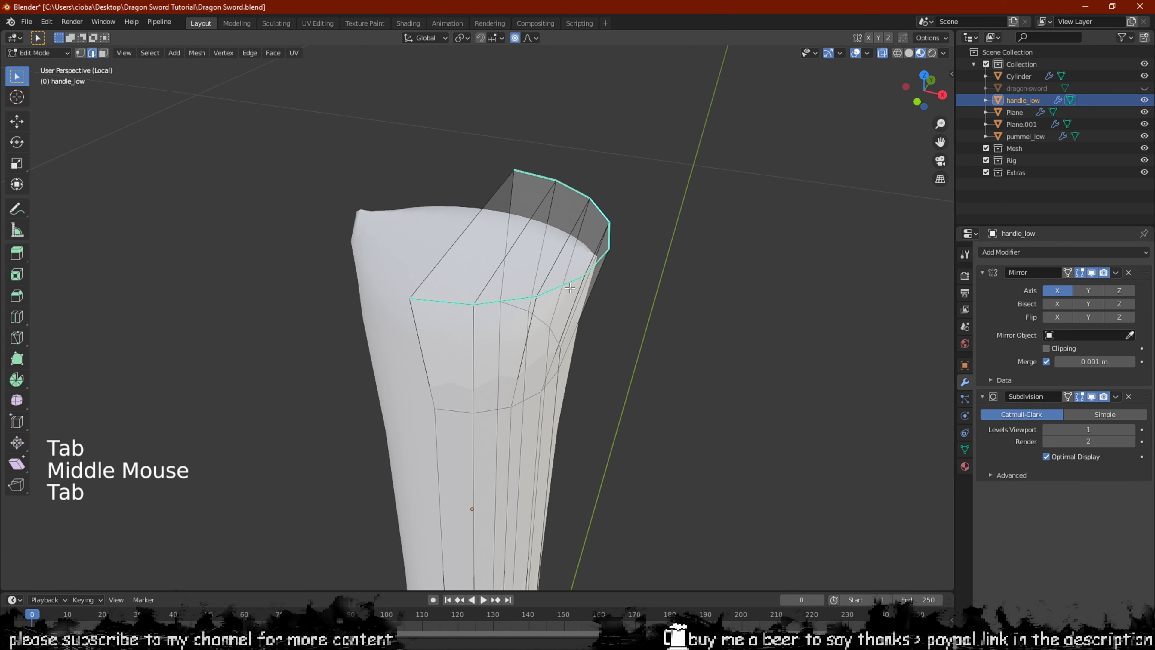
scroll(585, 275, "down", 1)
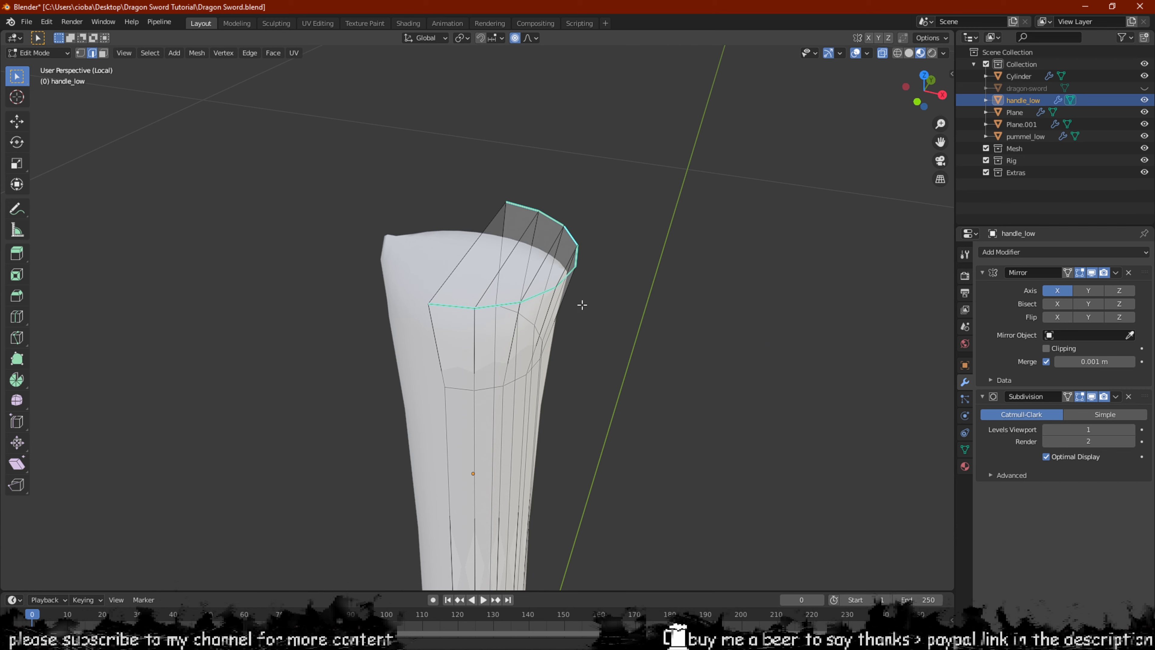
Apply an edge crease of about 1 to the selected rim edges of the handle cap
right_click(582, 305)
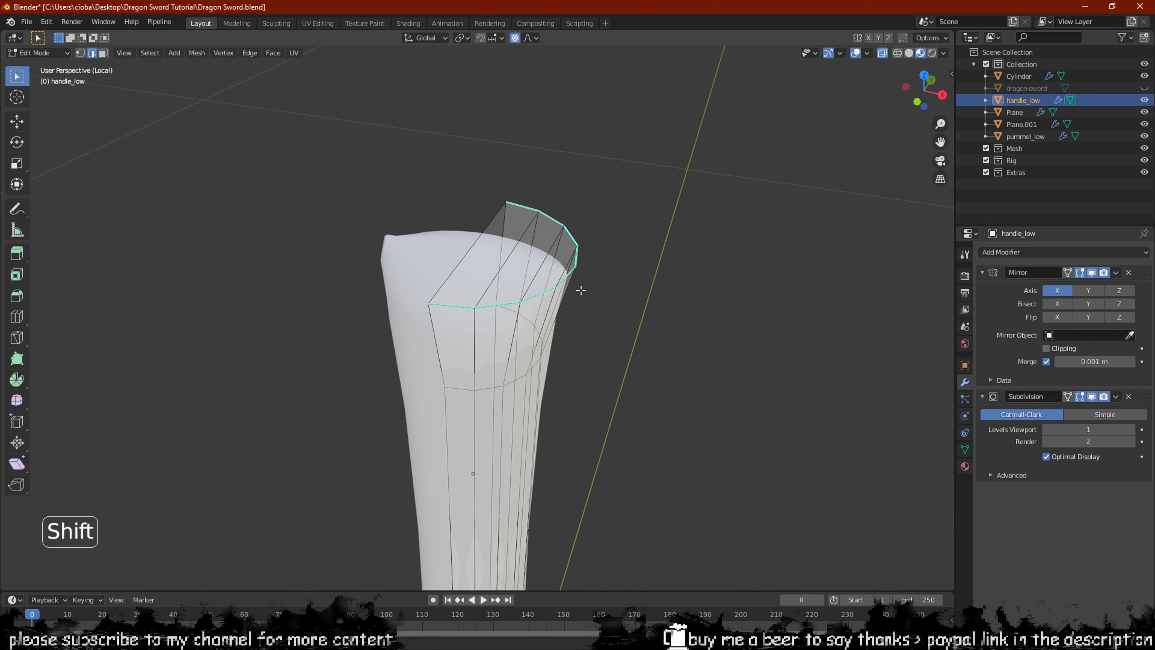
key("shift+e")
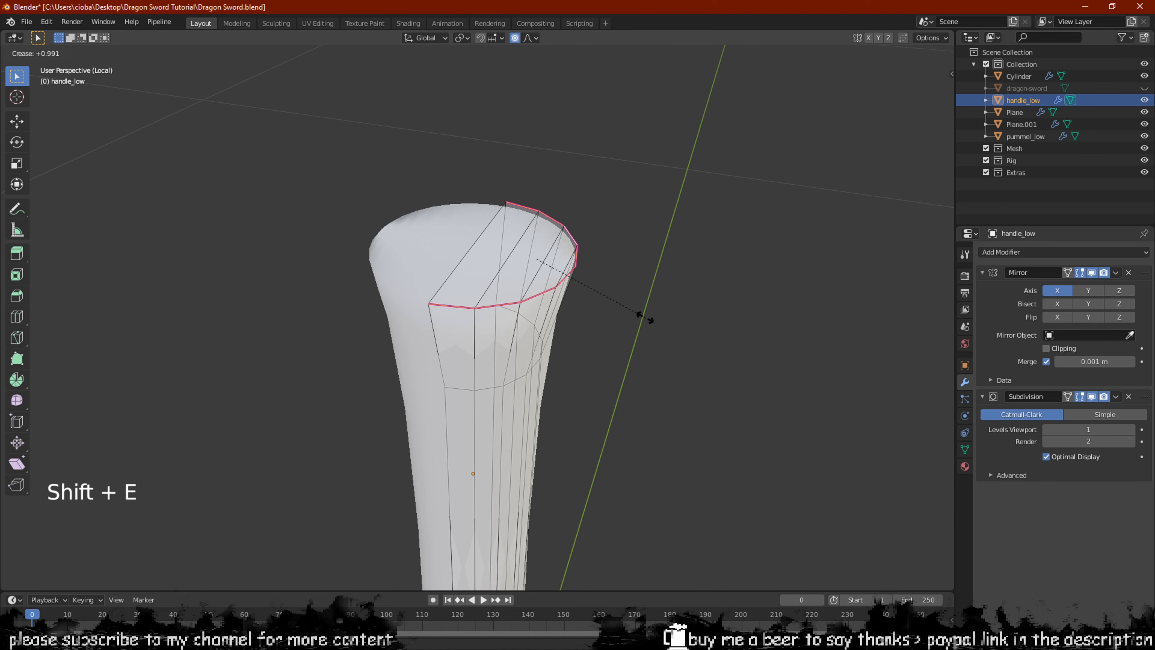
left_click(662, 334)
key("Tab")
middle_click_drag(658, 335, 609, 238)
Leave local view and show the handle together with the whole sword
scroll(595, 316, "down", 6)
middle_click_drag(594, 316, 505, 335)
key("KP_Divide")
scroll(582, 433, "down", 5)
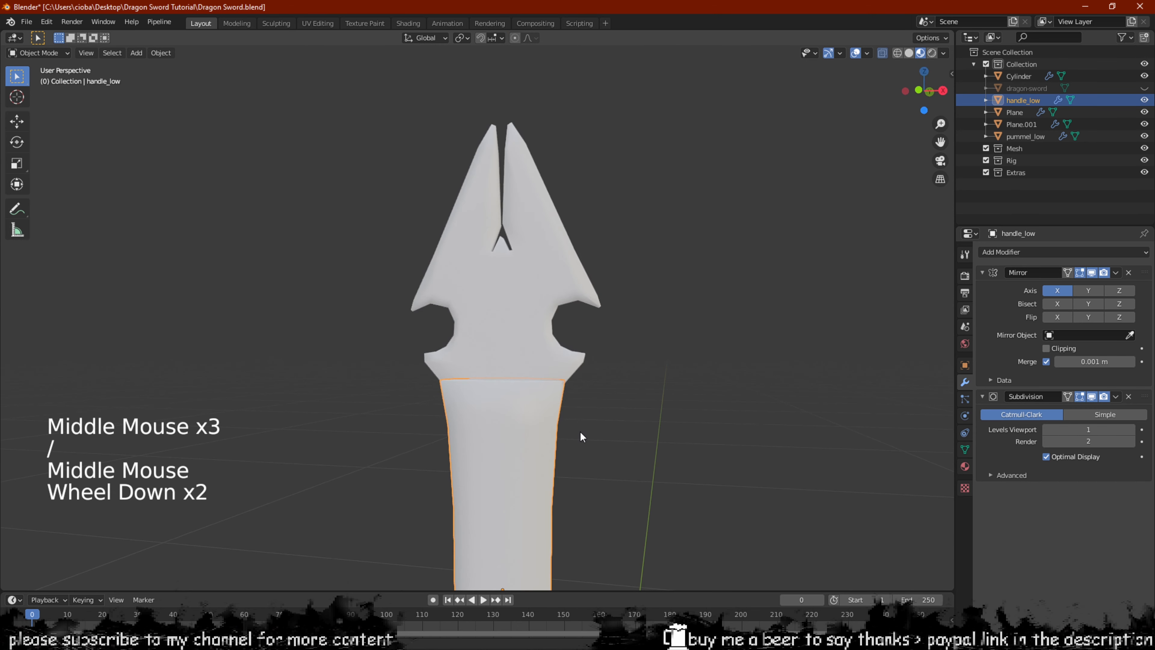
middle_click_drag(583, 433, 541, 327)
scroll(563, 304, "down", 1)
middle_click_drag(541, 328, 519, 369)
key("shift+ctrl+period")
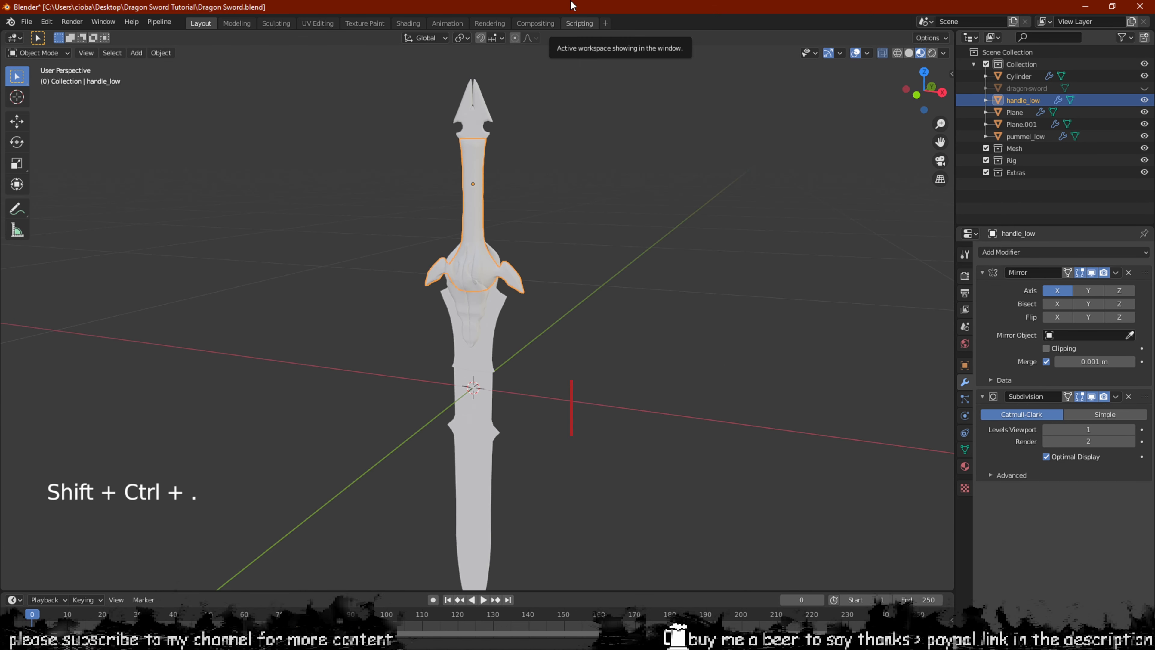
Rename the Cylinder object as horns_low
scroll(445, 85, "up", 1)
middle_click_drag(505, 350, 510, 402, "shift")
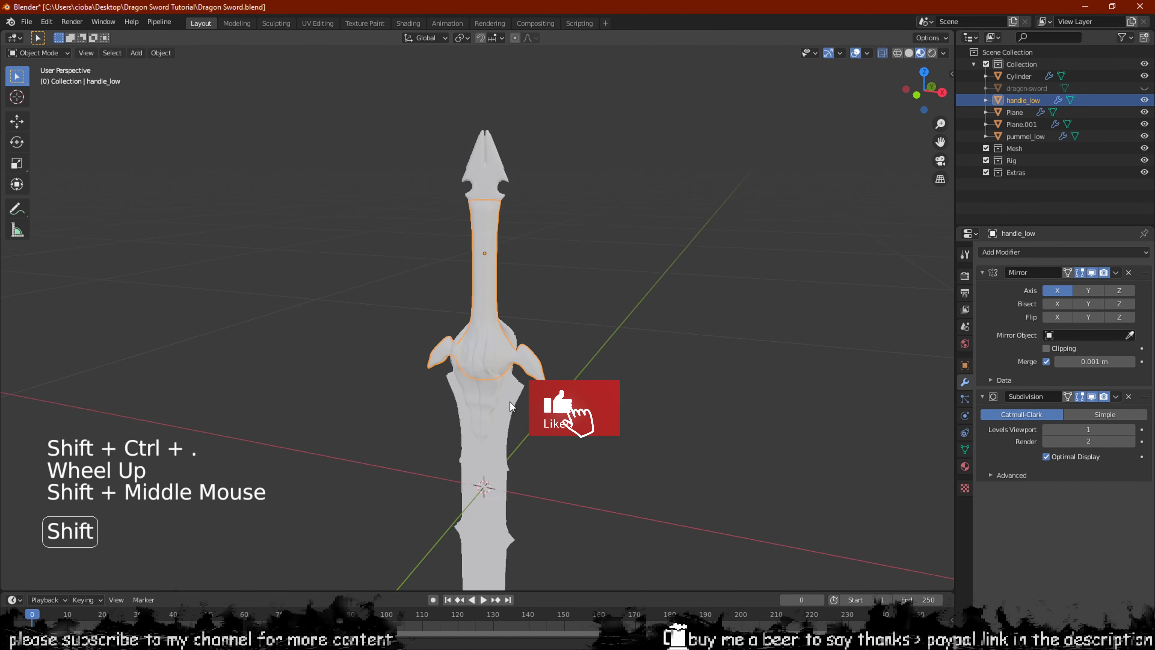
scroll(565, 158, "up", 2)
middle_click_drag(565, 159, 569, 259, "shift")
scroll(569, 259, "up", 1)
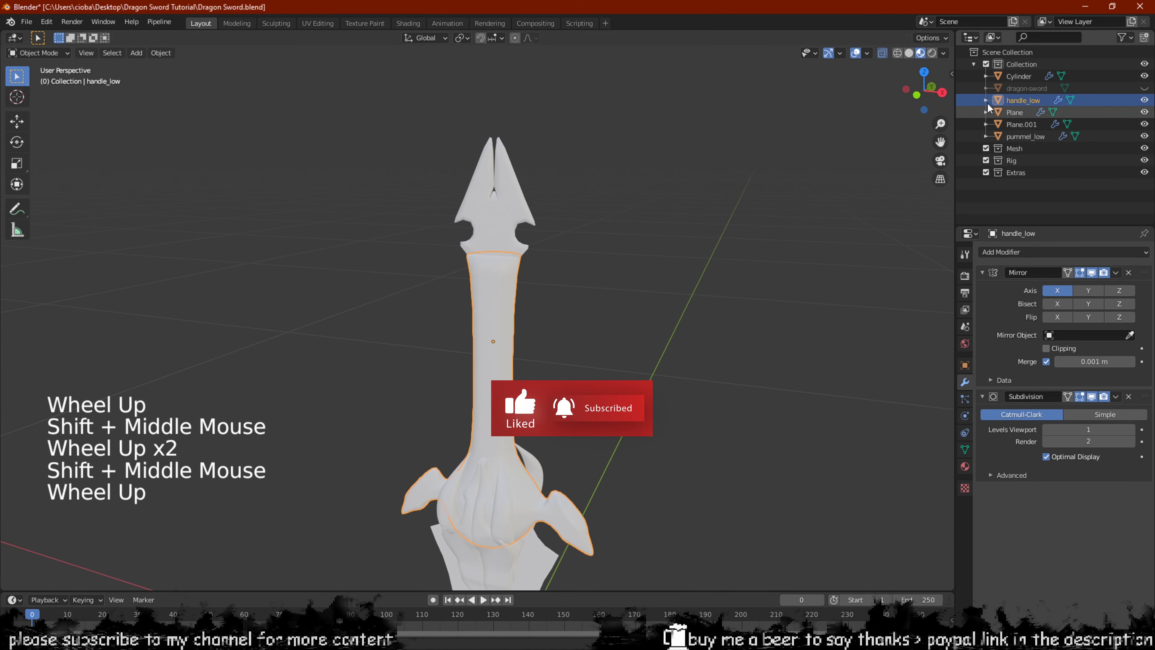
left_click(1028, 76)
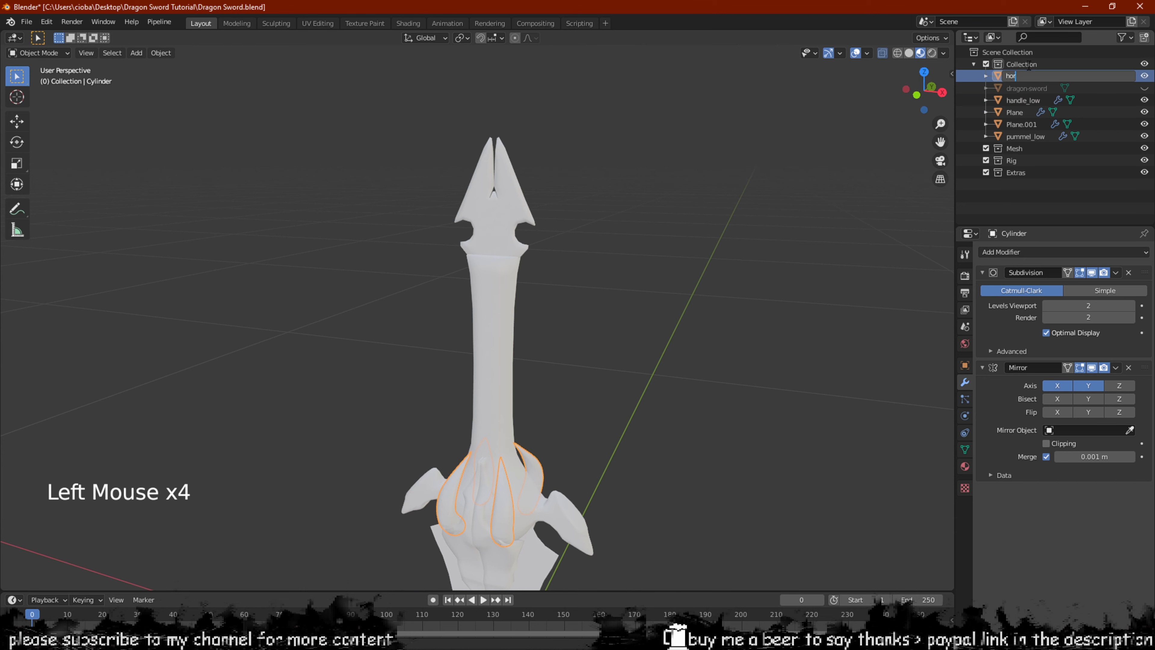
type("horns_low")
key("Return")
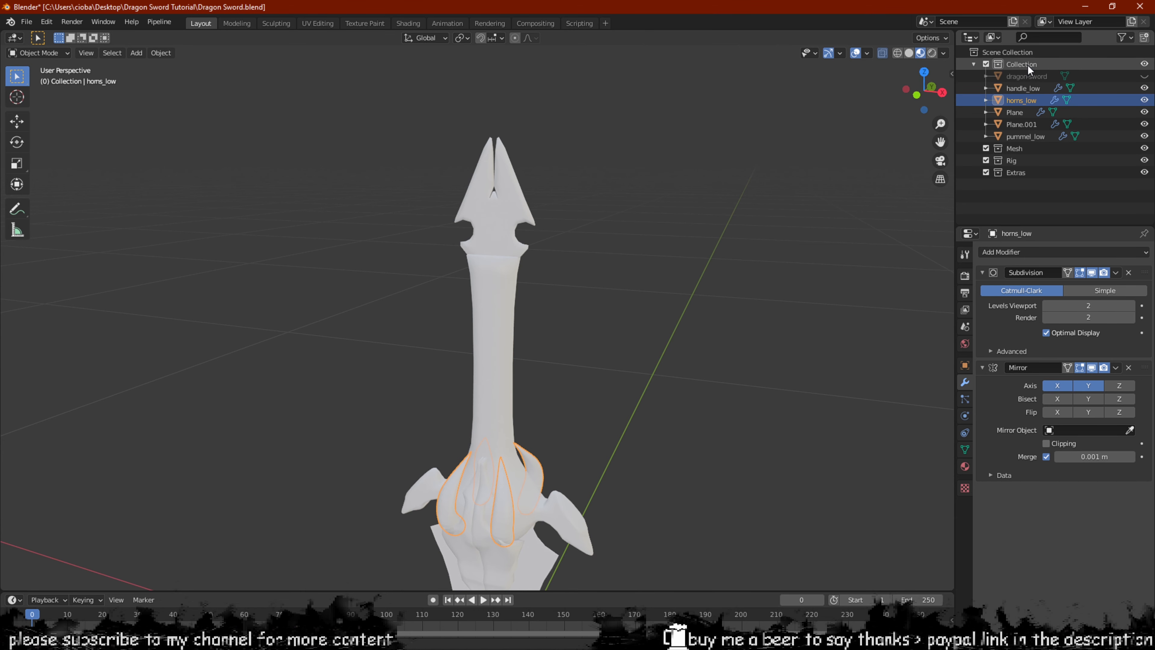
Rename Plane.001 as head_low and Plane as blade_low
left_click(1019, 123)
middle_click_drag(384, 258, 348, 105, "shift")
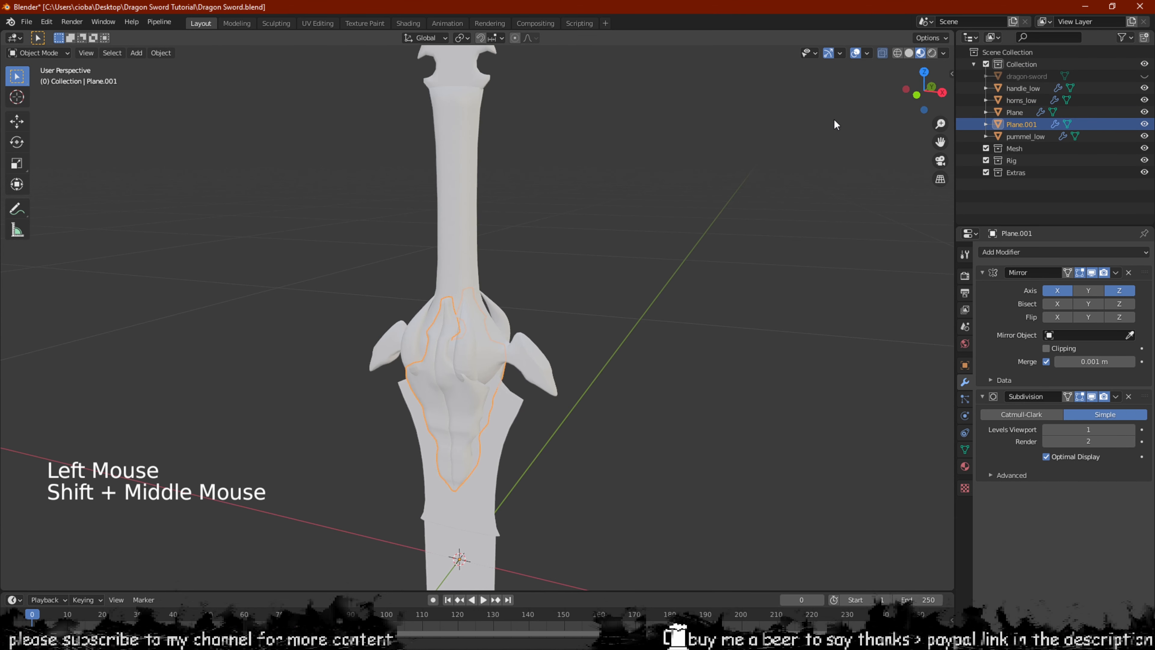
triple_click(1018, 124)
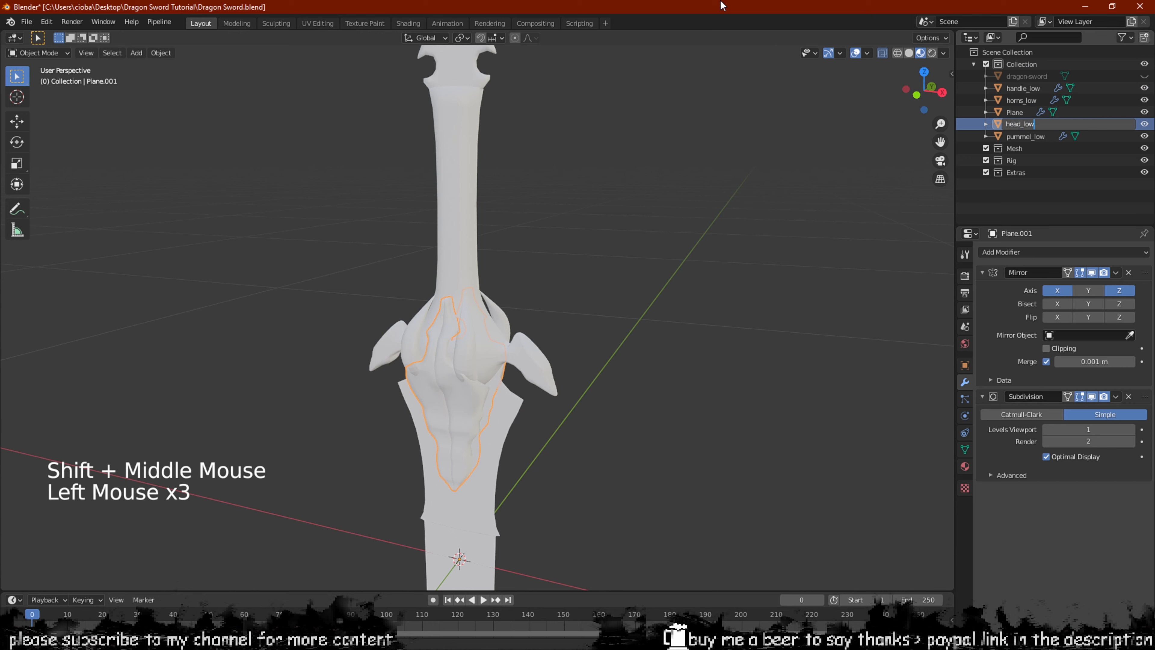
key("Return")
left_click(1014, 125)
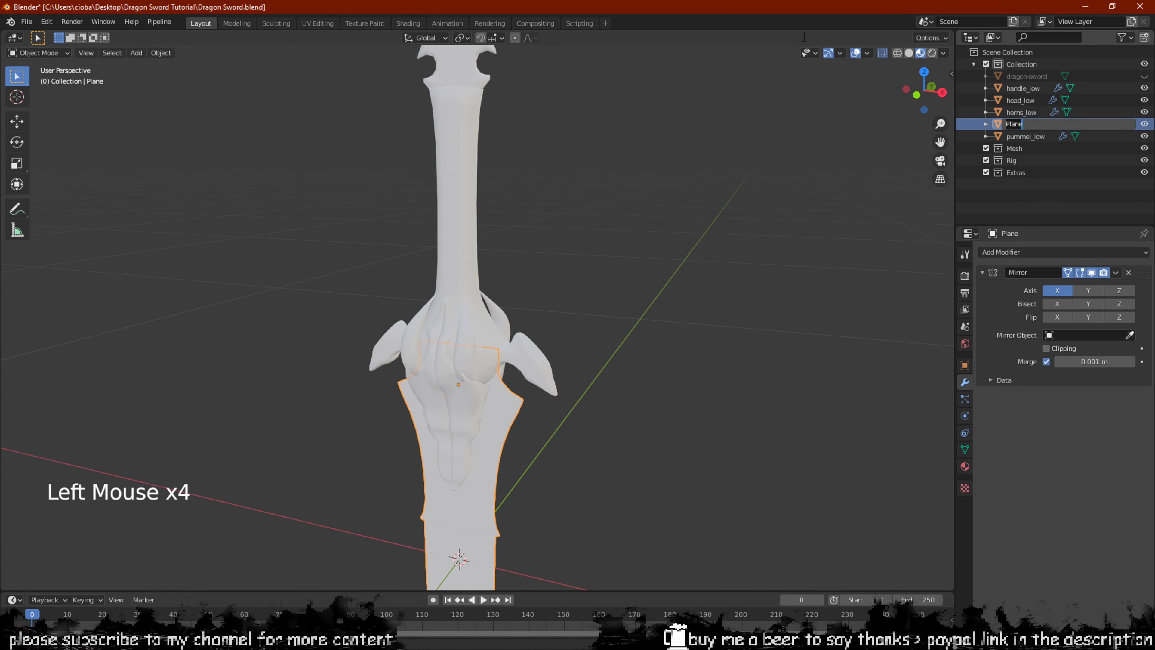
key("Return")
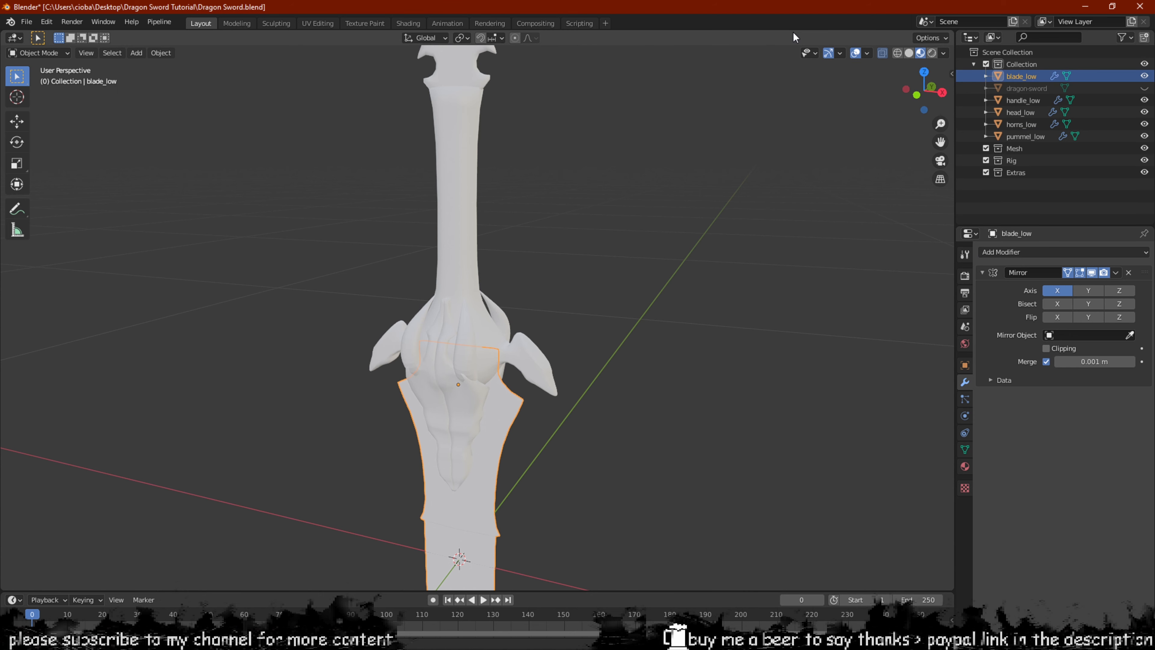
Select all the low-poly sword parts: blade, handle, head, horns and pummel
scroll(663, 267, "down", 5)
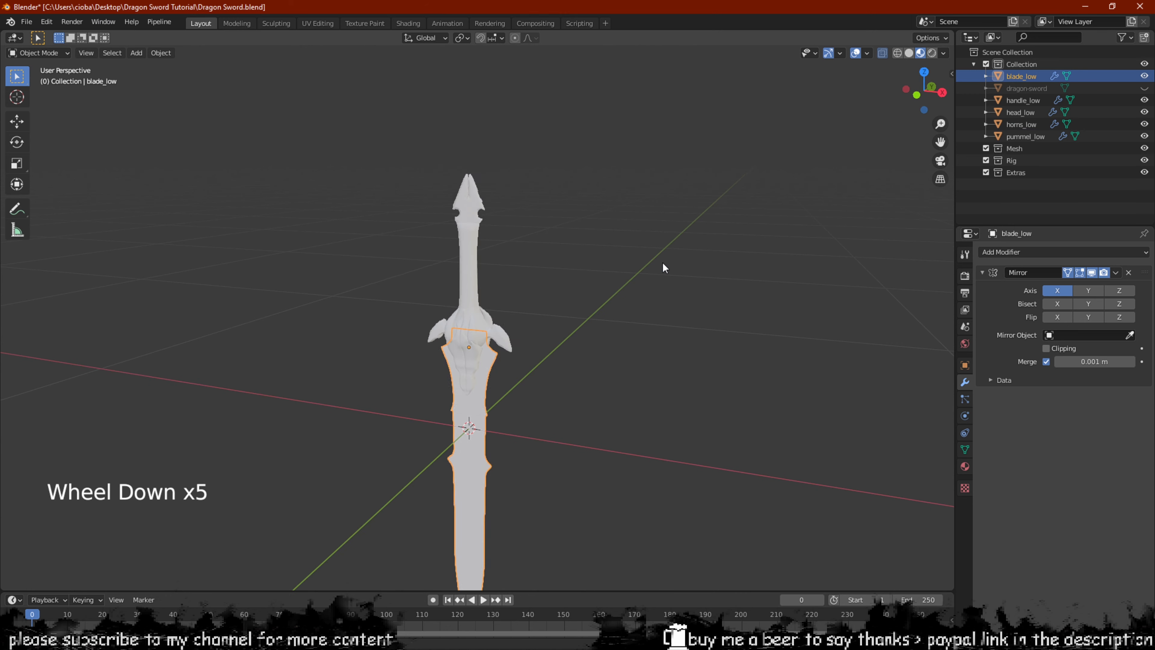
left_click_drag(606, 179, 439, 525)
scroll(569, 283, "down", 2, "shift")
middle_click_drag(580, 281, 557, 276, "shift")
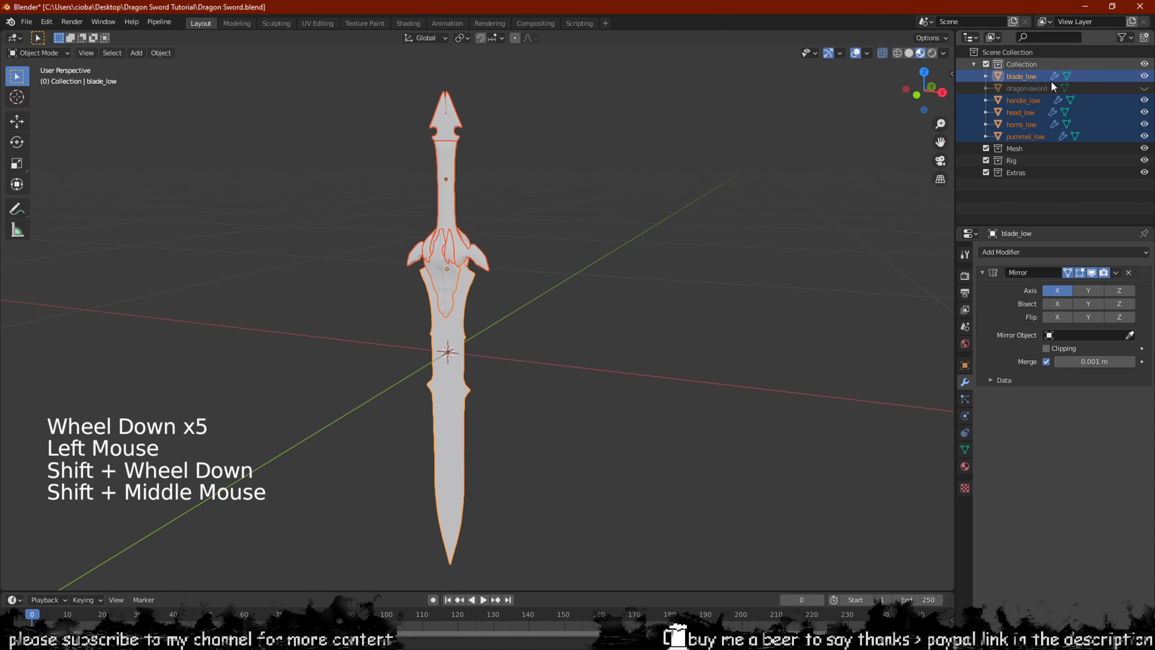
Start an FBX export of the sword parts and limit it to Selected Objects
left_click(26, 21)
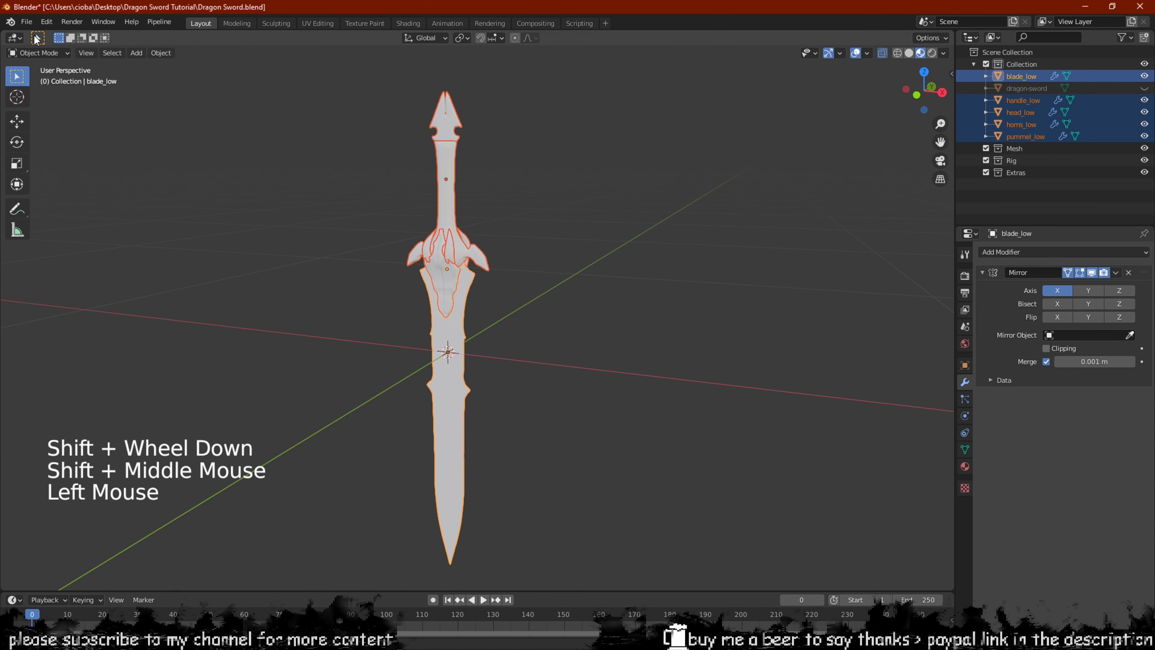
left_click(26, 22)
mouse_move(67, 197)
left_click(210, 267)
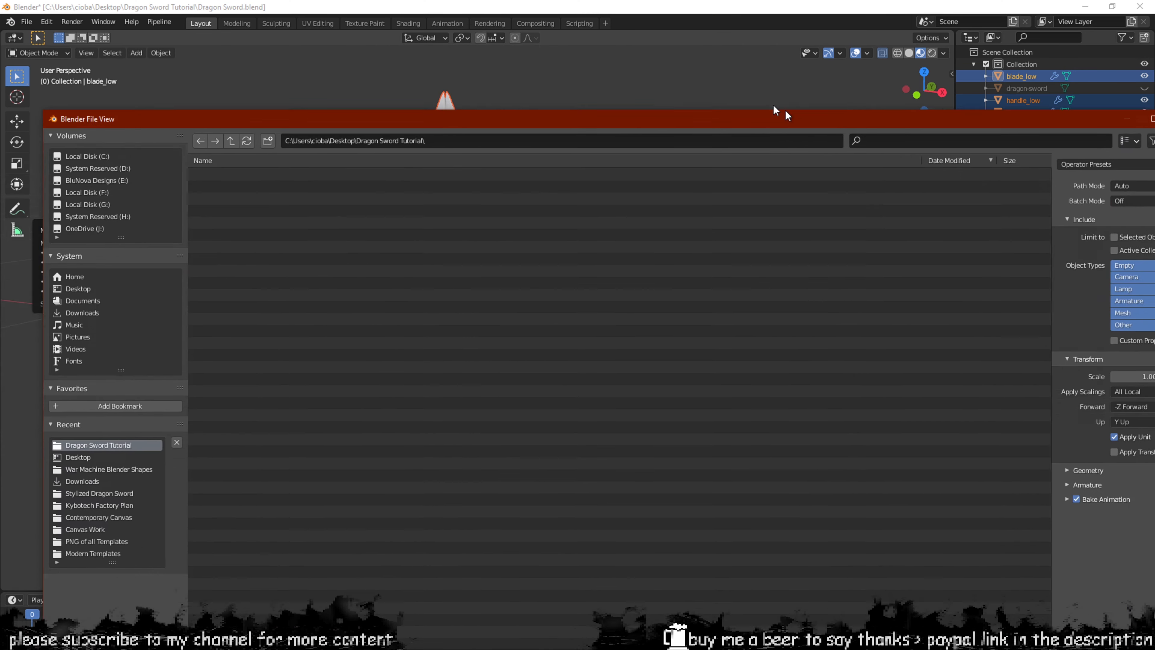
left_click_drag(776, 111, 680, 45)
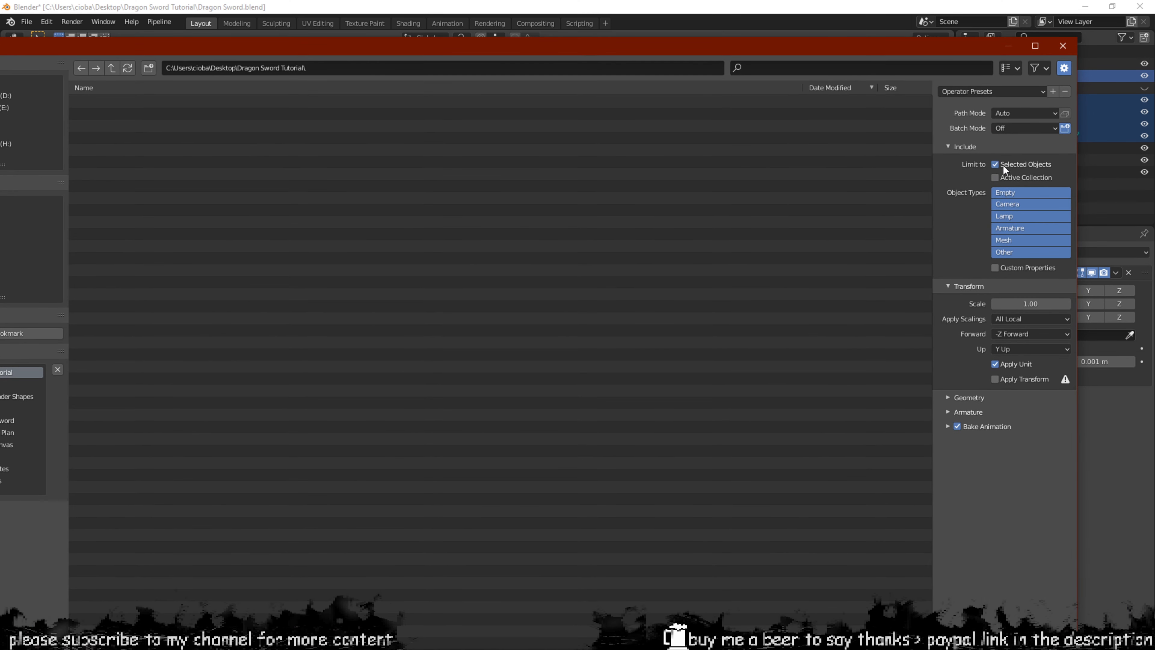